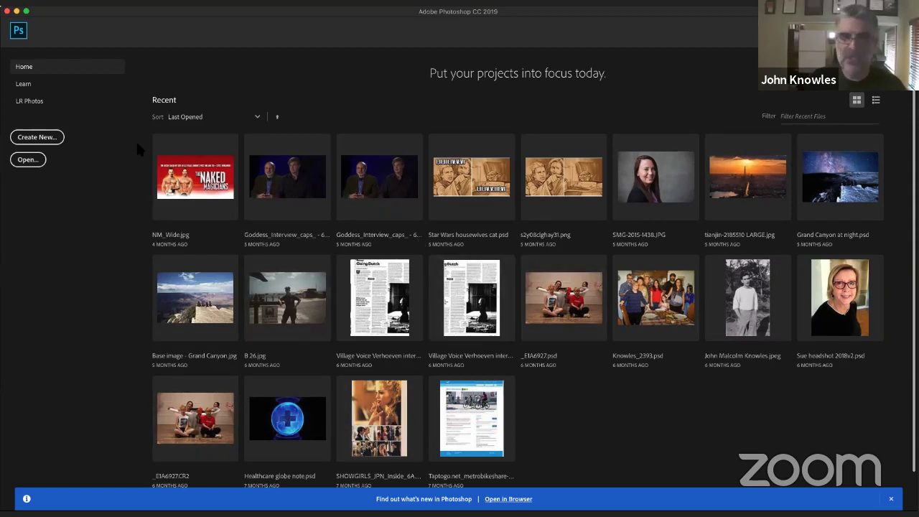
# Review the recent files on the home screen and the list of web tutorials on the Learn page.
pyautogui.click(59, 83)
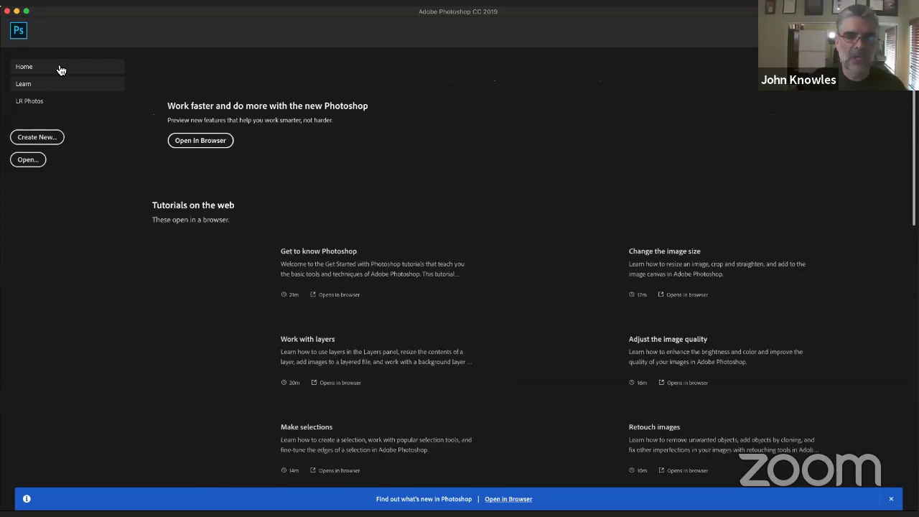
pyautogui.click(43, 66)
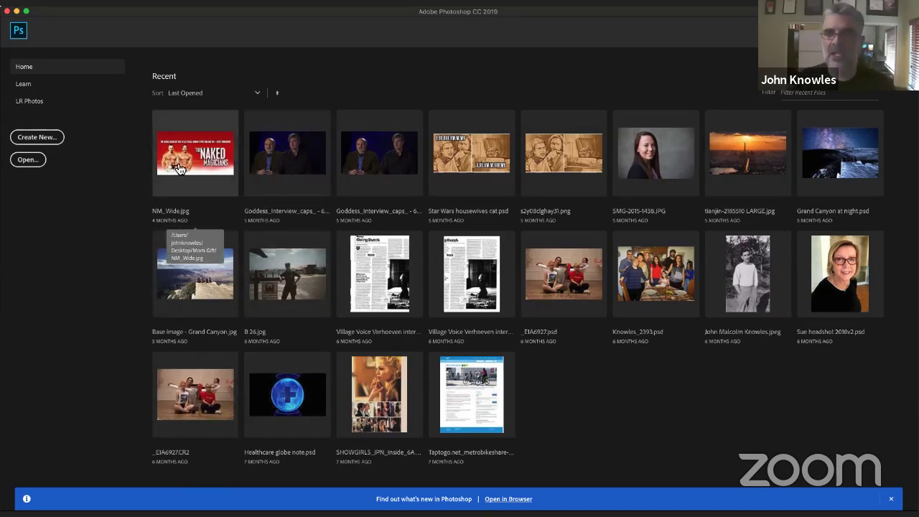
pyautogui.click(64, 86)
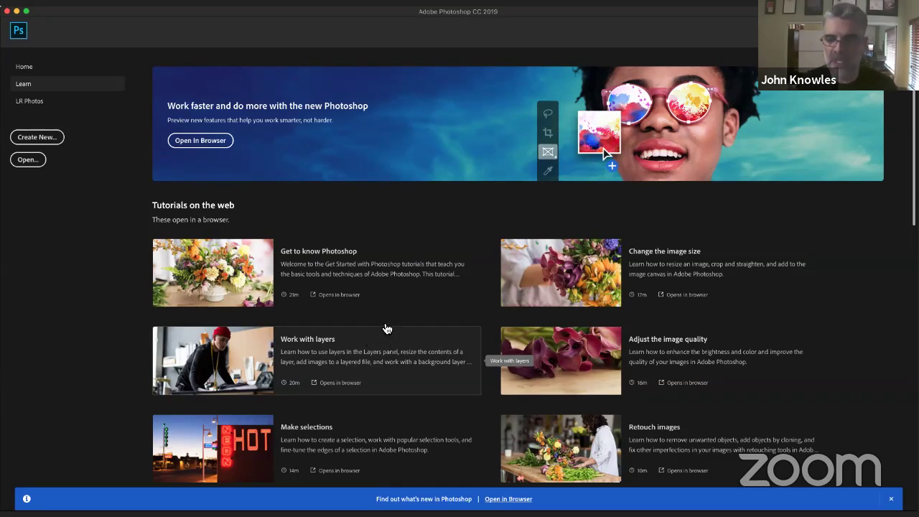
pyautogui.scroll(-2, 387, 328)
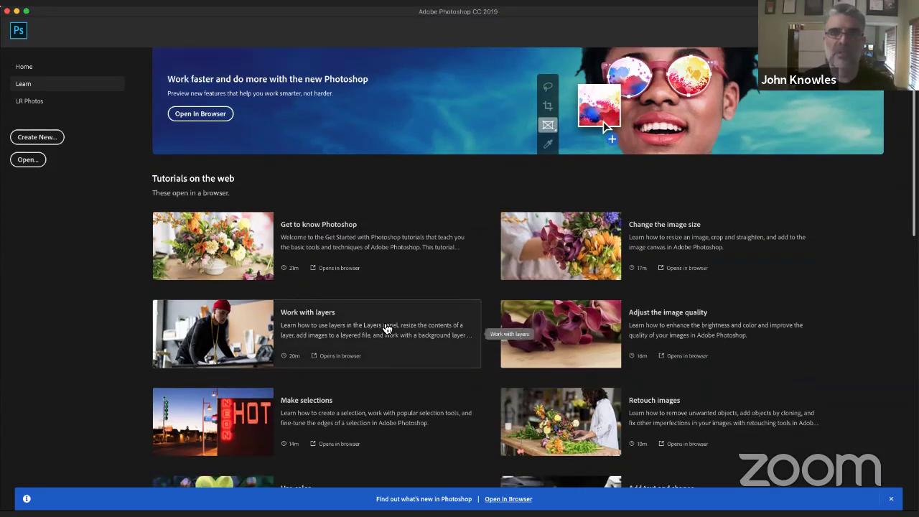
pyautogui.scroll(-3, 386, 328)
pyautogui.scroll(-10, 381, 331)
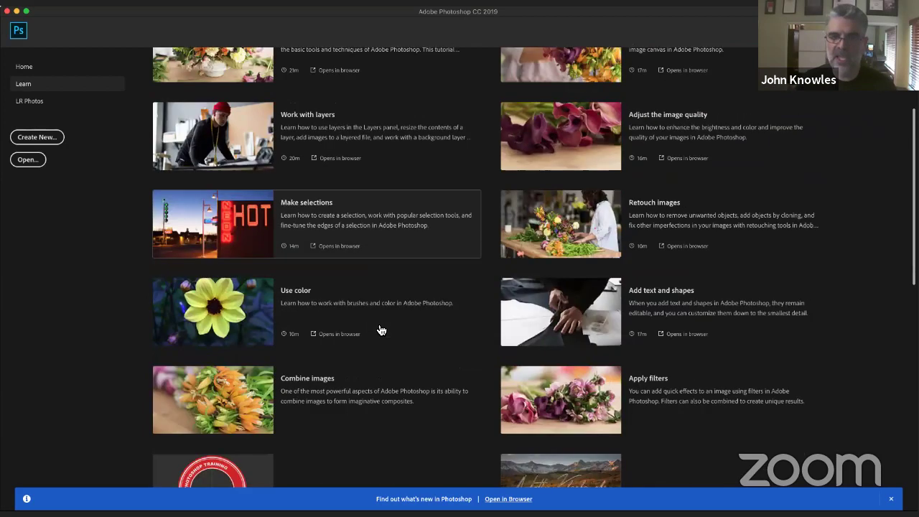
pyautogui.scroll(-14, 381, 330)
pyautogui.scroll(-7, 381, 330)
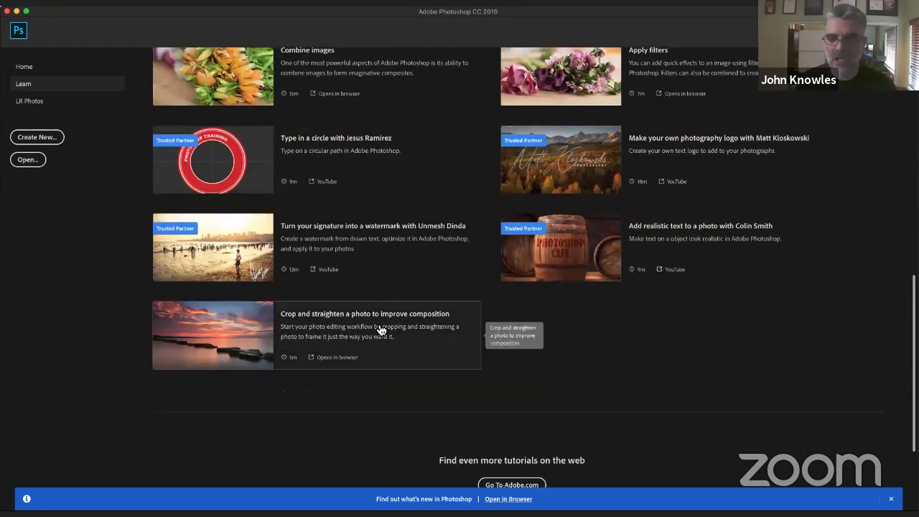
pyautogui.scroll(-1, 382, 331)
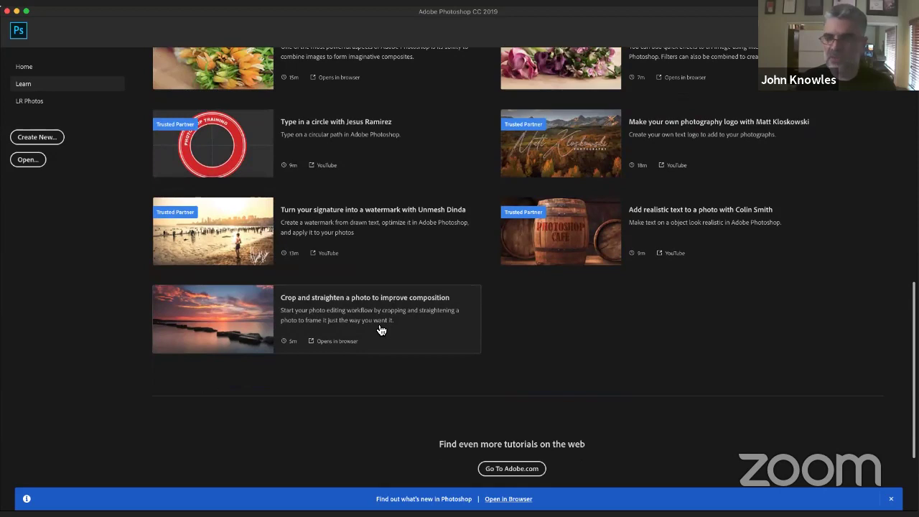
pyautogui.scroll(2, 381, 331)
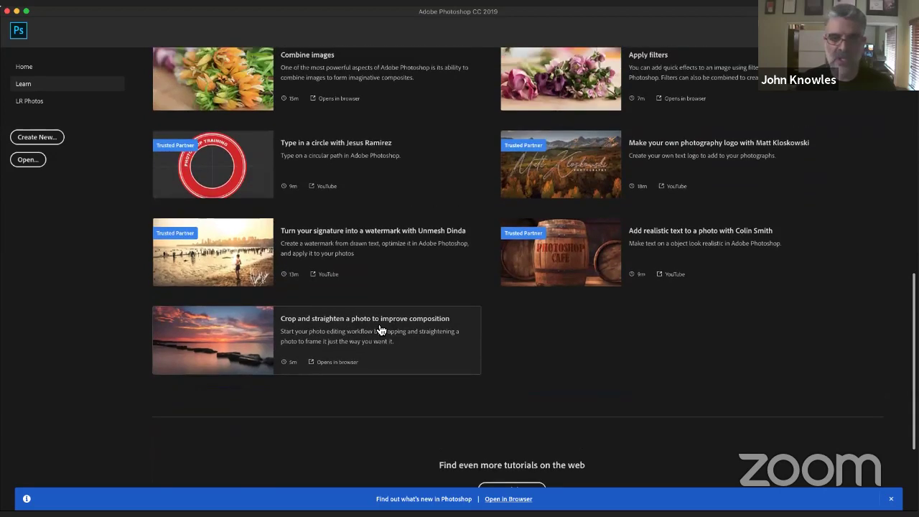
pyautogui.scroll(5, 381, 330)
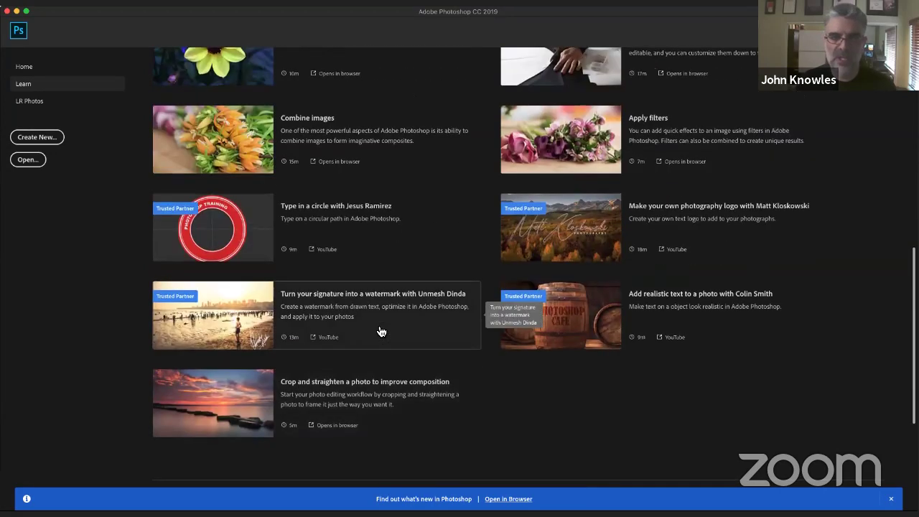
pyautogui.scroll(4, 382, 330)
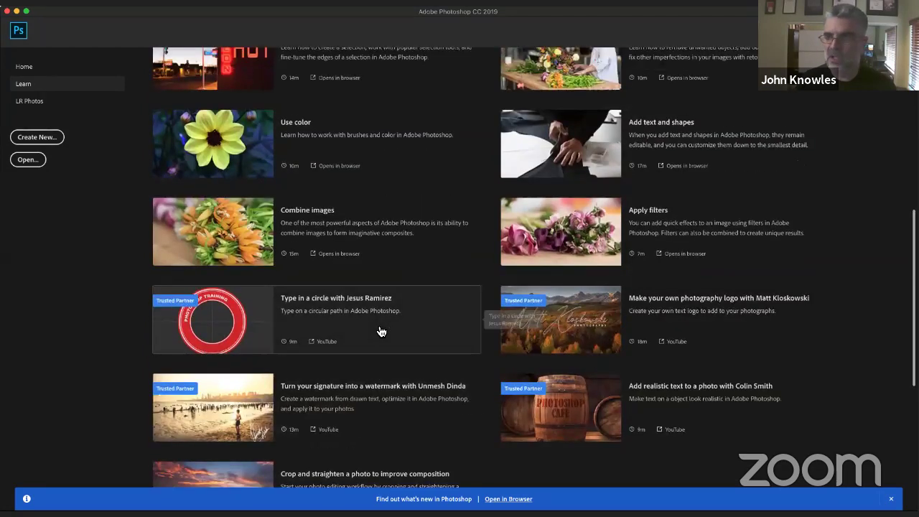
pyautogui.scroll(5, 382, 330)
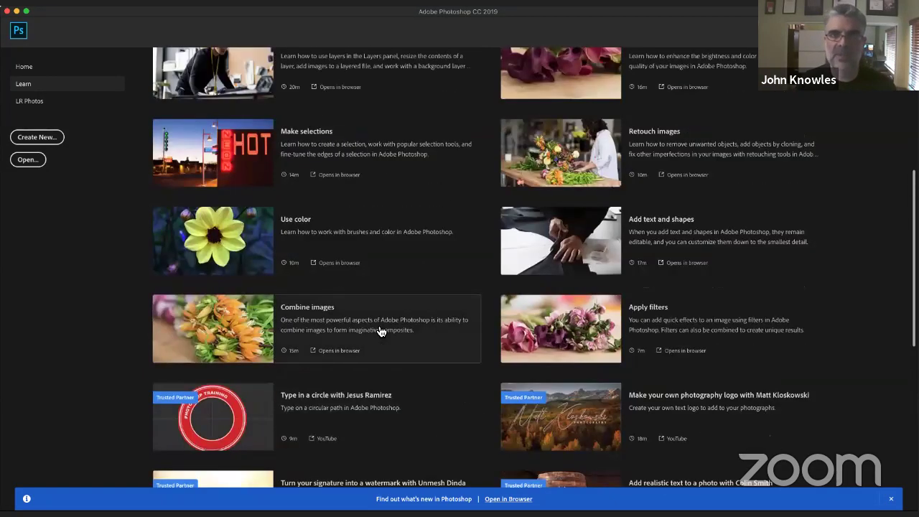
pyautogui.scroll(10, 381, 330)
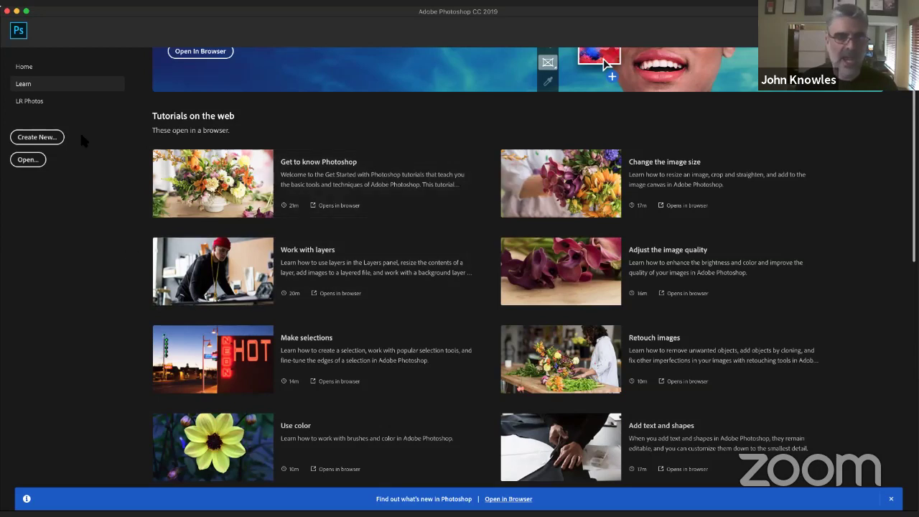
# Show the Lightroom photos available for import from the home screen.
pyautogui.click(17, 138)
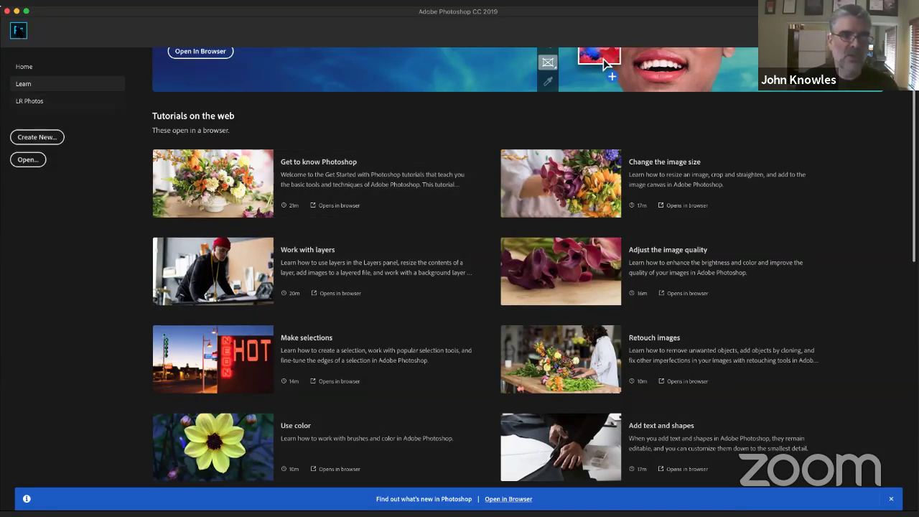
pyautogui.click(38, 106)
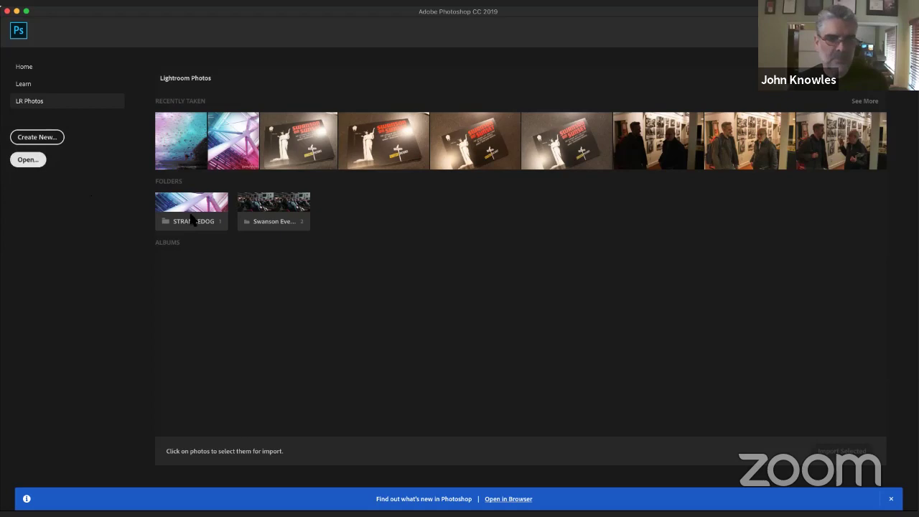
# Open the file CMYK-Coffee.psd from the "1. Intro" folder.
pyautogui.press('super+o')
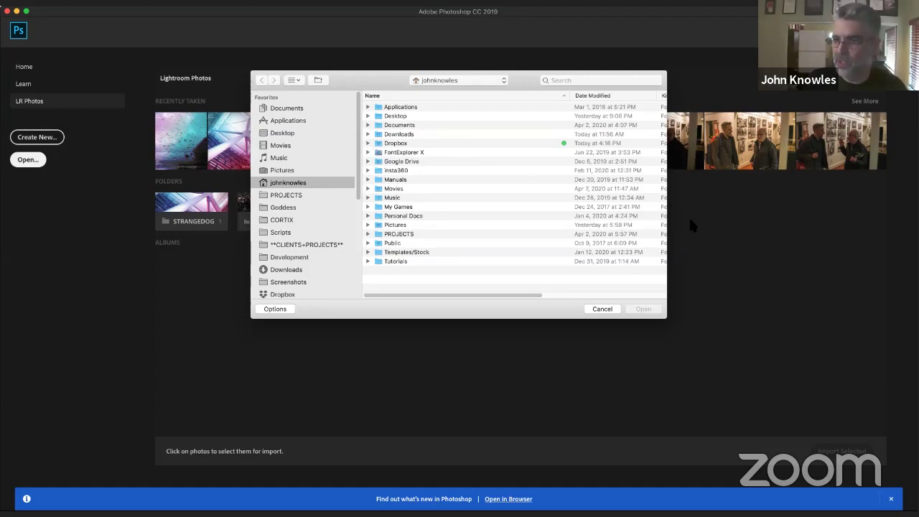
pyautogui.click(428, 168)
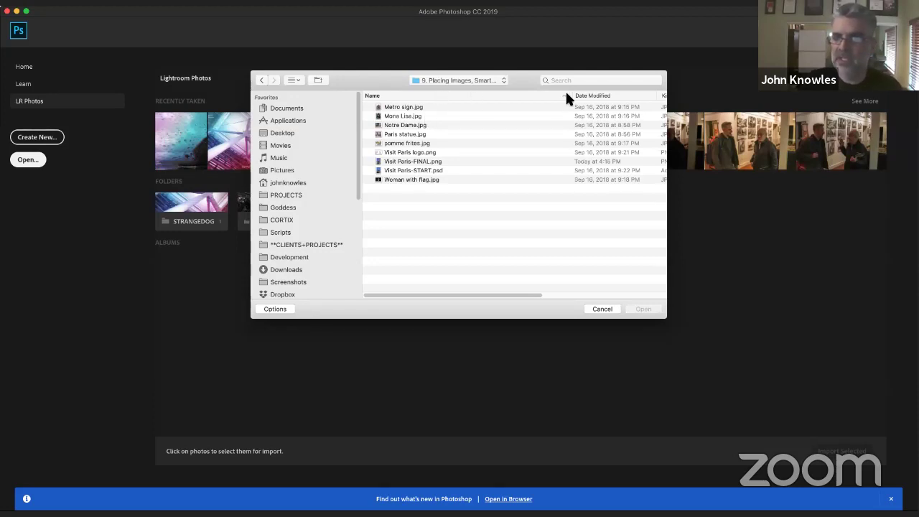
pyautogui.click(470, 111)
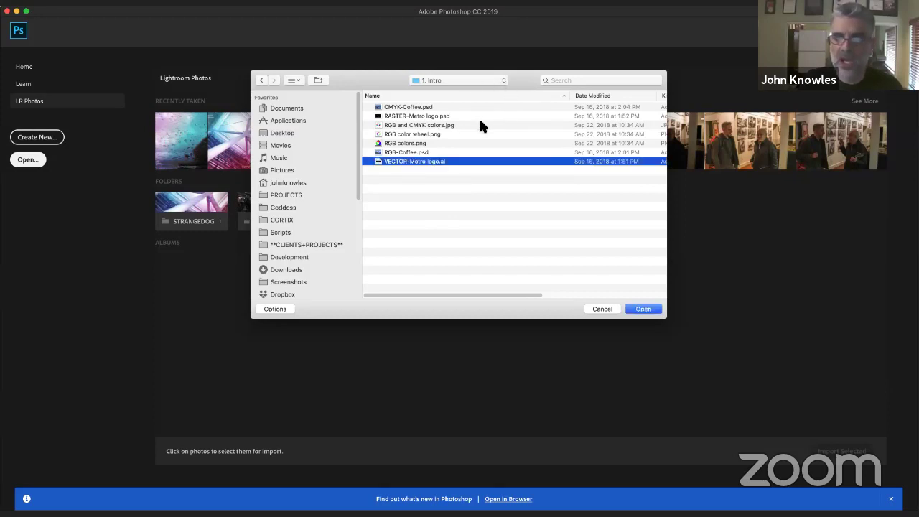
pyautogui.click(444, 197)
pyautogui.click(429, 107)
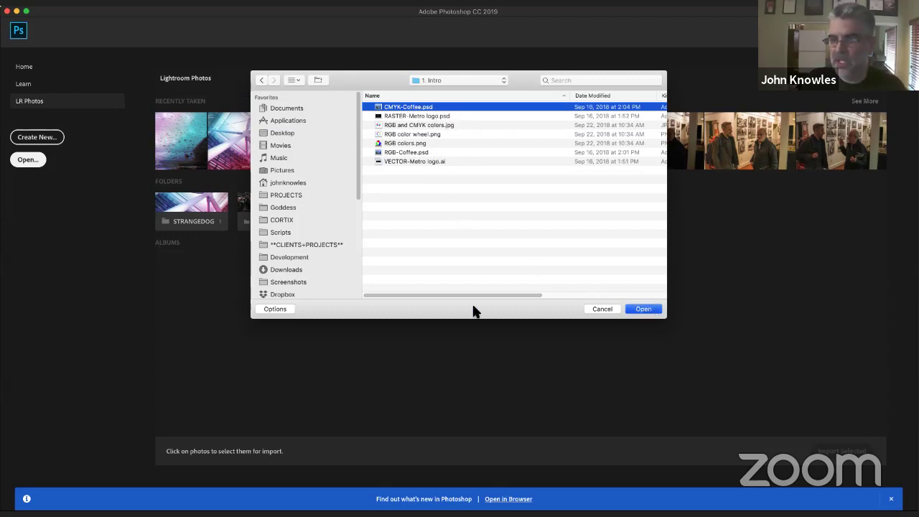
pyautogui.press('Return')
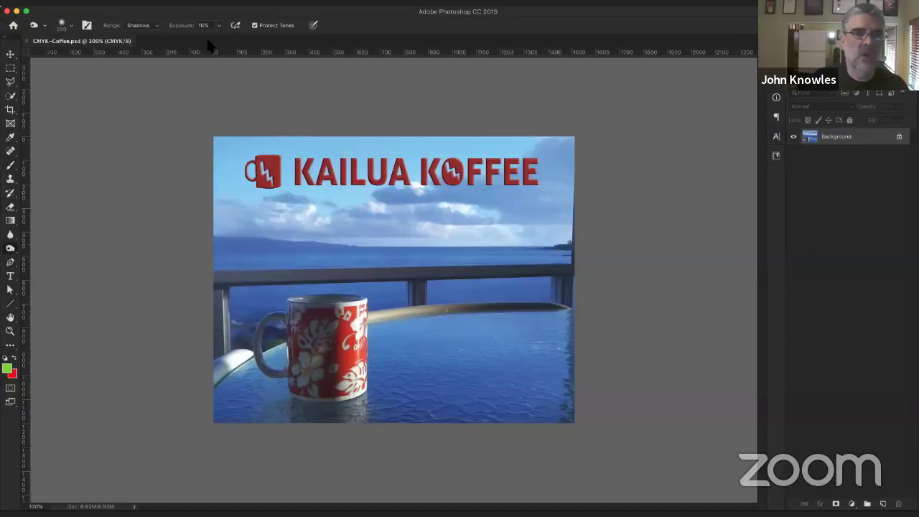
# Return to the home screen, start a new document and dismiss the introductory banner above the recent presets.
pyautogui.click(90, 2)
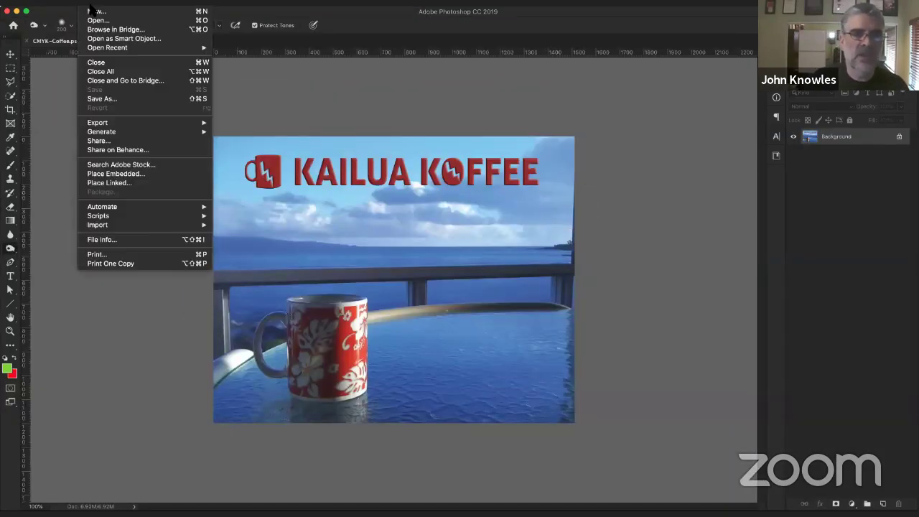
pyautogui.click(56, 71)
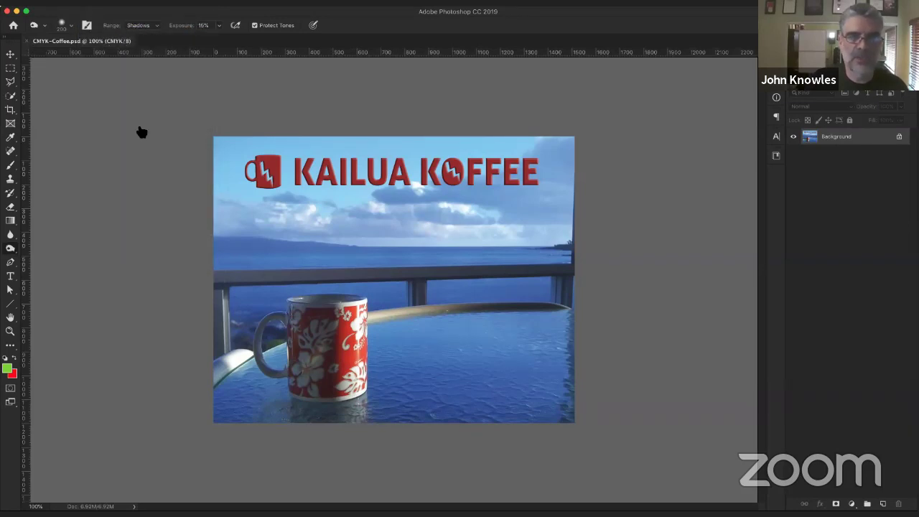
pyautogui.click(13, 25)
pyautogui.click(45, 140)
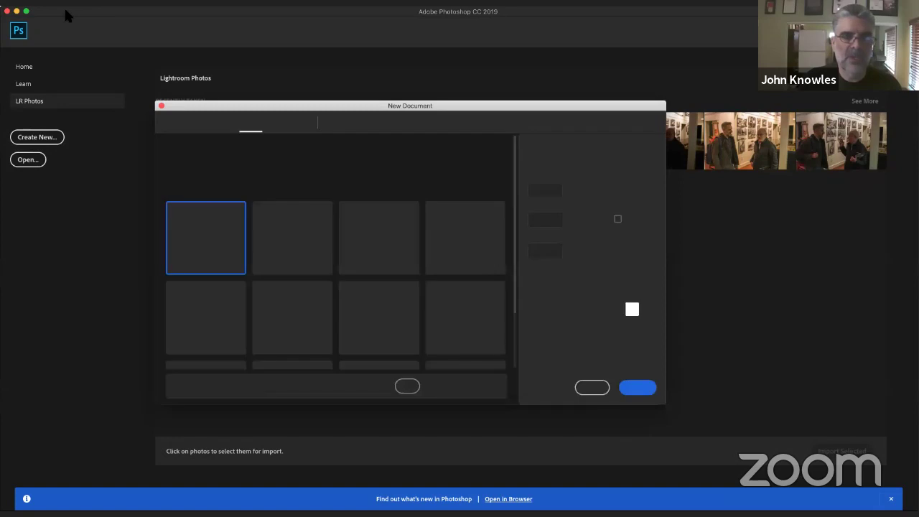
pyautogui.click(94, 8)
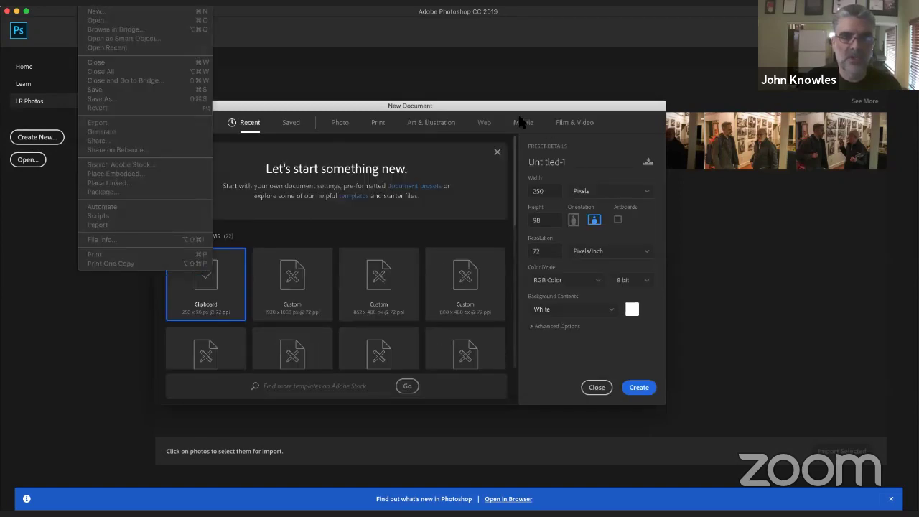
pyautogui.click(488, 135)
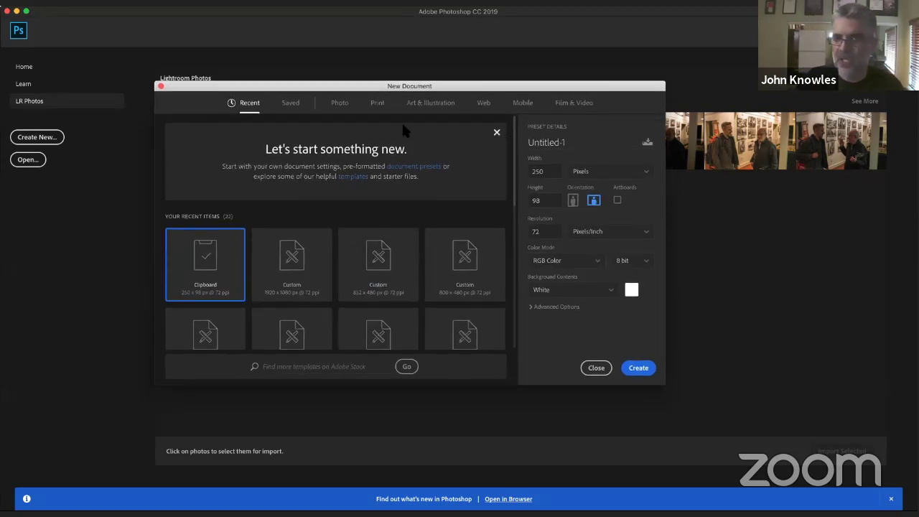
pyautogui.click(496, 132)
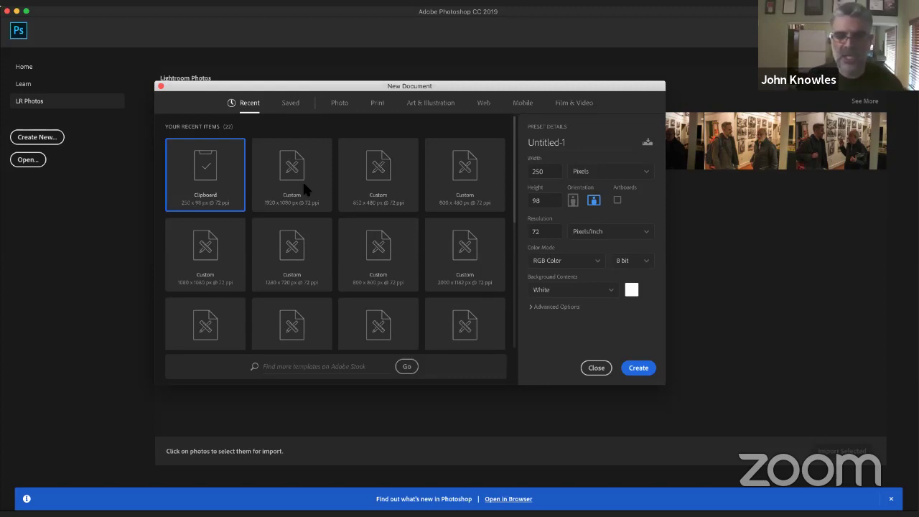
# Review the saved, photo and print document presets, including the print sizes further down the list.
pyautogui.click(289, 104)
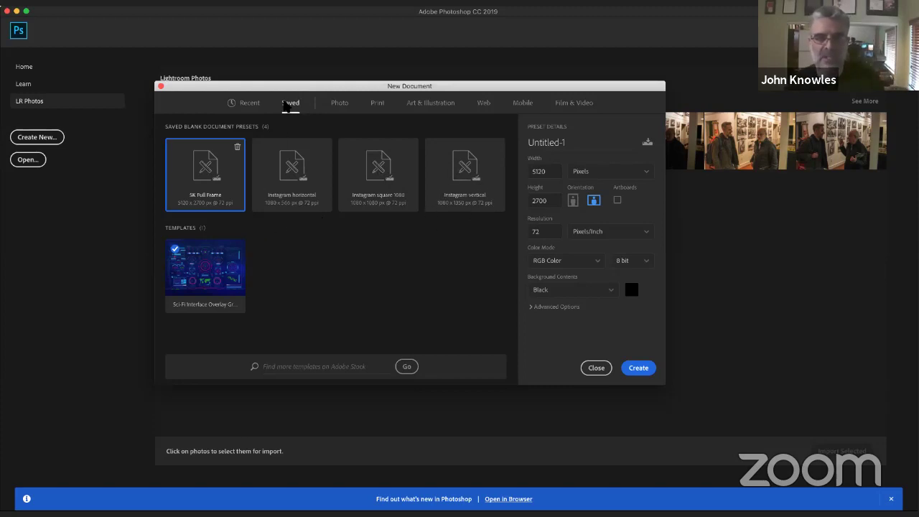
pyautogui.click(339, 104)
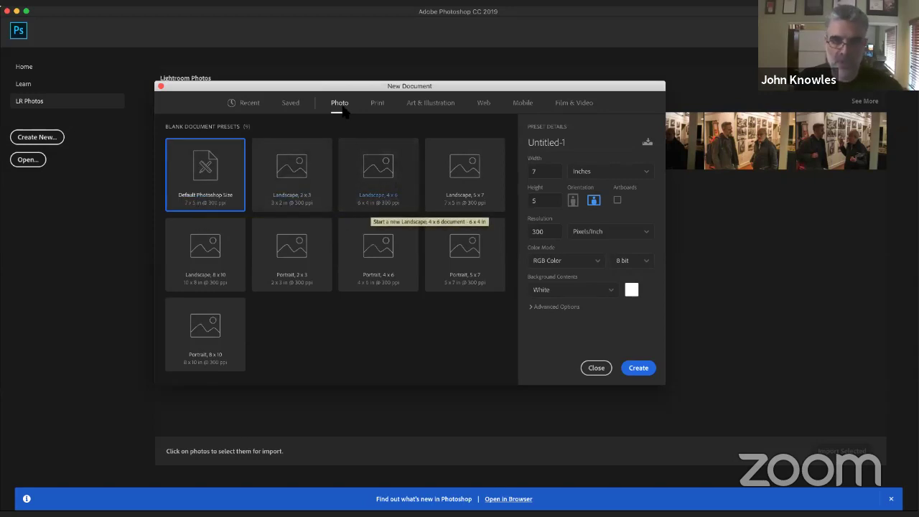
pyautogui.click(384, 106)
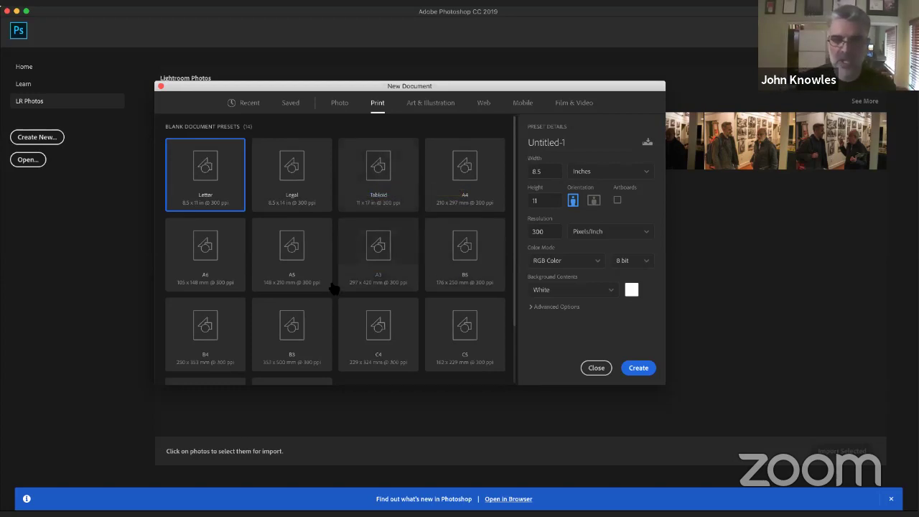
pyautogui.scroll(-3, 205, 371)
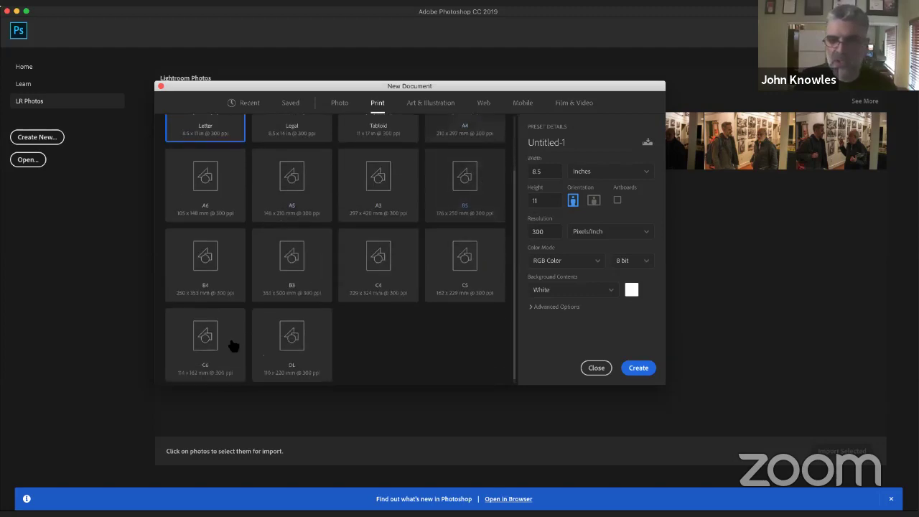
pyautogui.scroll(3, 382, 349)
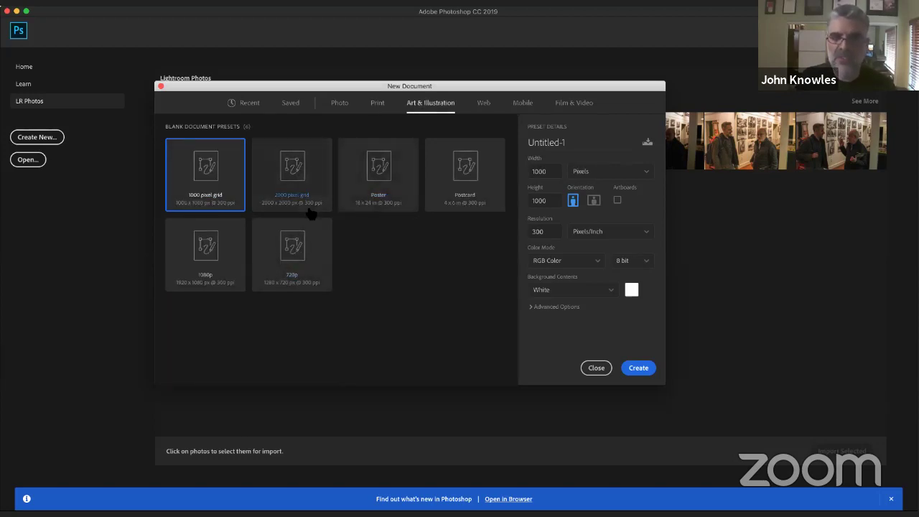
# Review the web, mobile and film and video document presets, including the full range of mobile device and icon sizes.
pyautogui.click(485, 106)
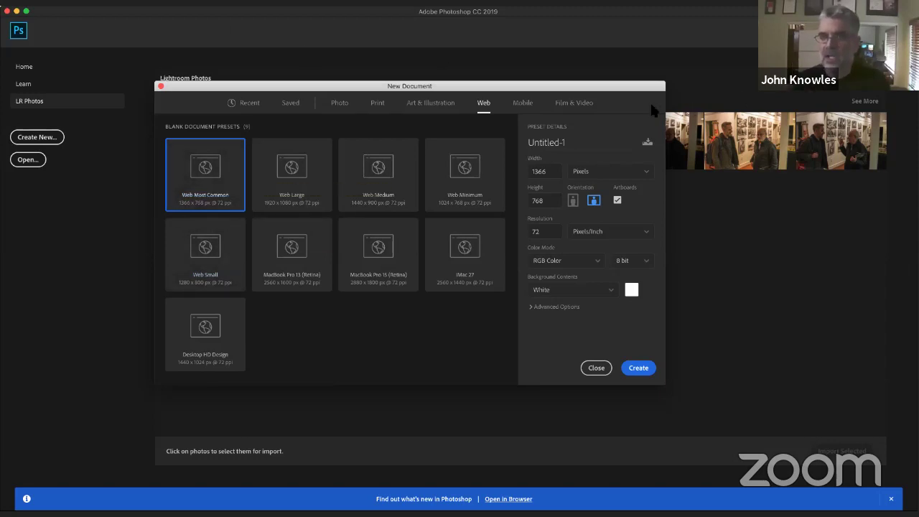
pyautogui.click(525, 103)
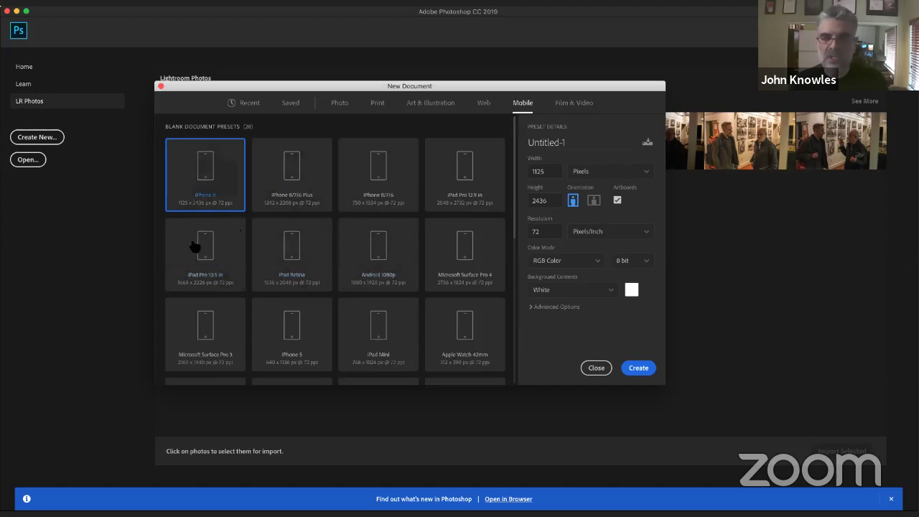
pyautogui.scroll(-5, 287, 307)
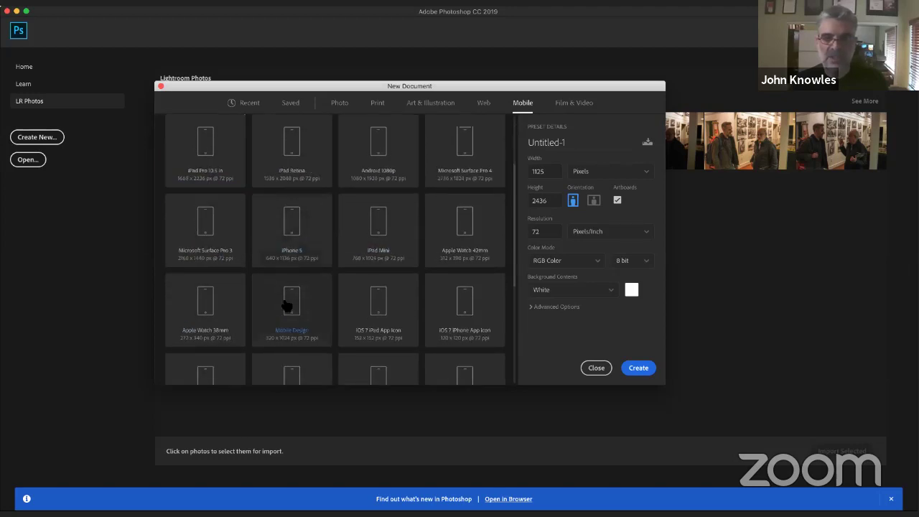
pyautogui.scroll(-2, 287, 303)
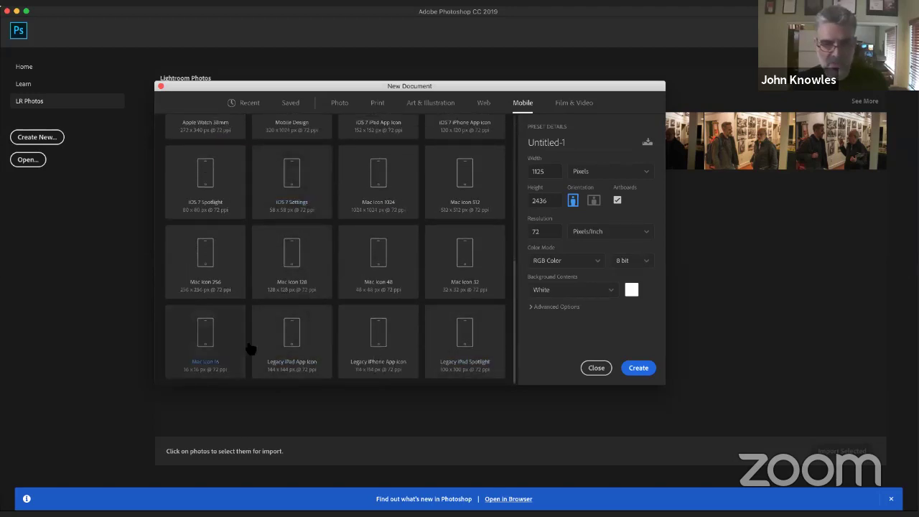
pyautogui.scroll(5, 310, 289)
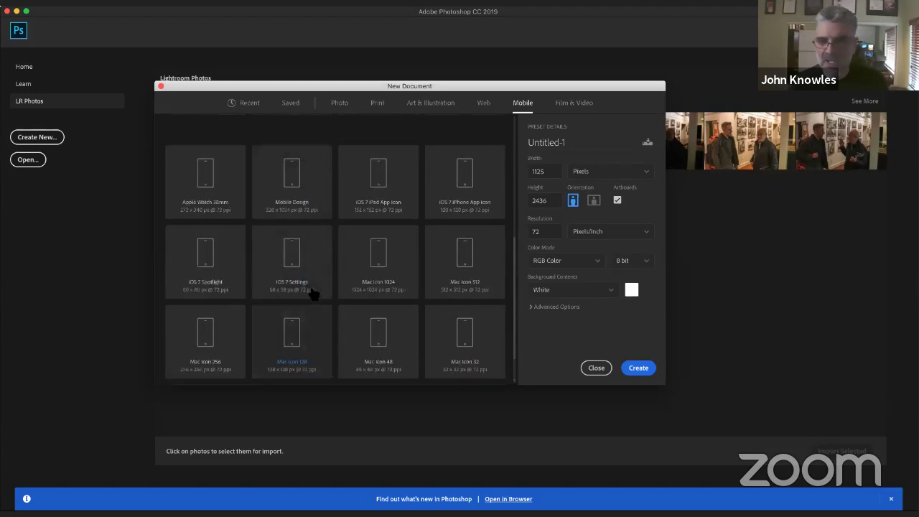
pyautogui.click(571, 105)
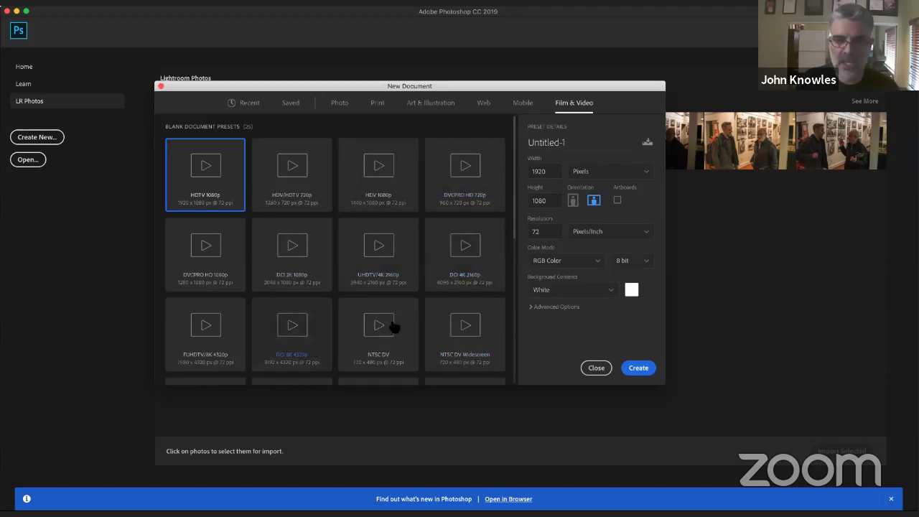
# Return to the recent presets and choose the custom 1920 x 1080 px at 72 ppi preset.
pyautogui.click(250, 102)
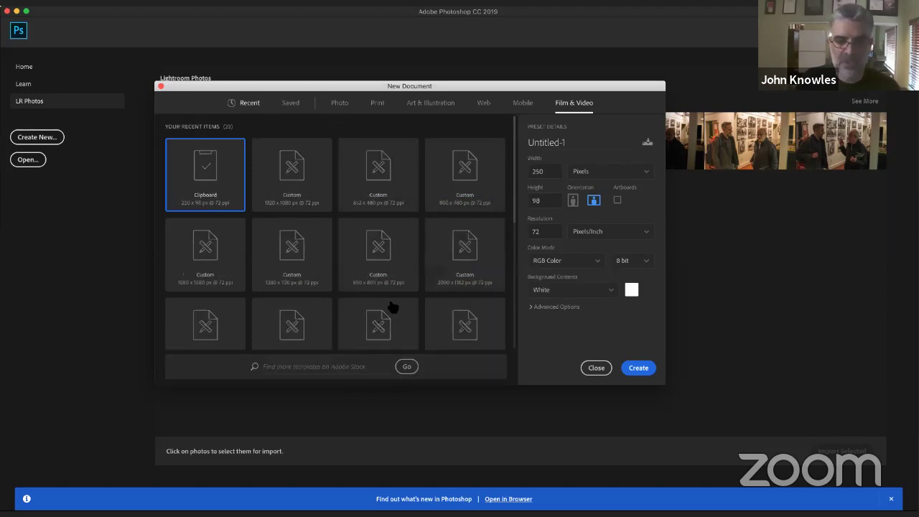
pyautogui.click(305, 366)
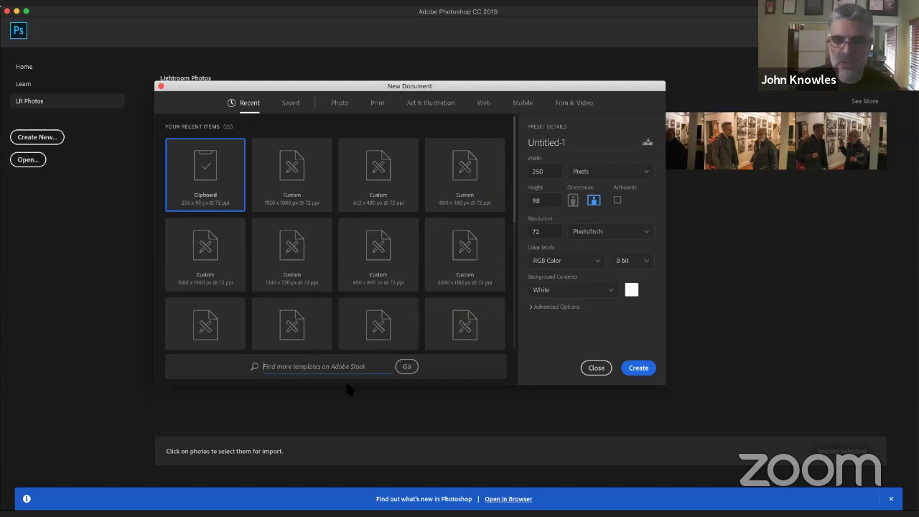
pyautogui.click(302, 368)
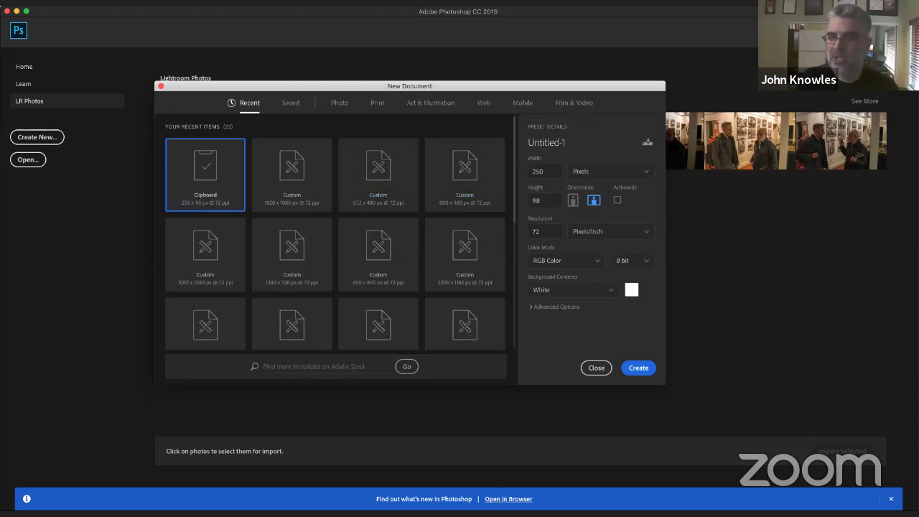
pyautogui.click(280, 179)
pyautogui.click(354, 177)
pyautogui.click(304, 178)
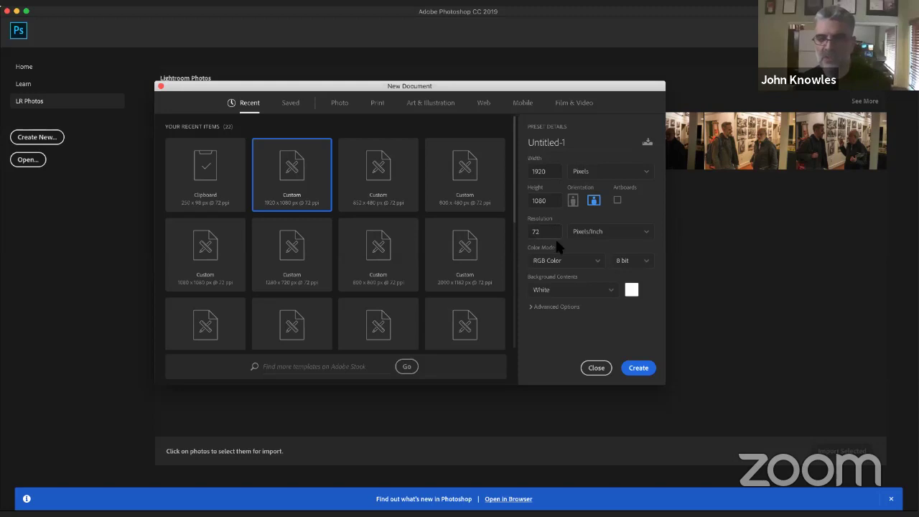
# Inspect the color modes and bit depths available for the new document without changing them.
pyautogui.click(596, 264)
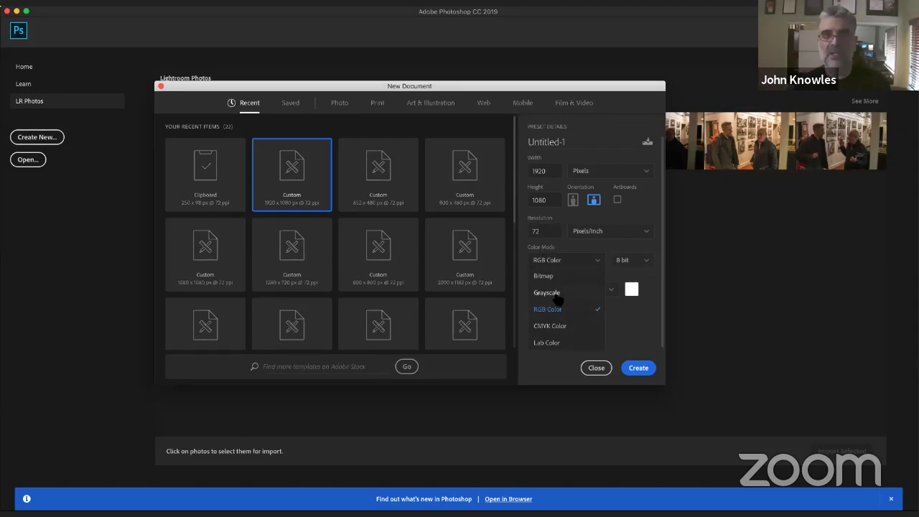
pyautogui.click(642, 273)
pyautogui.click(643, 261)
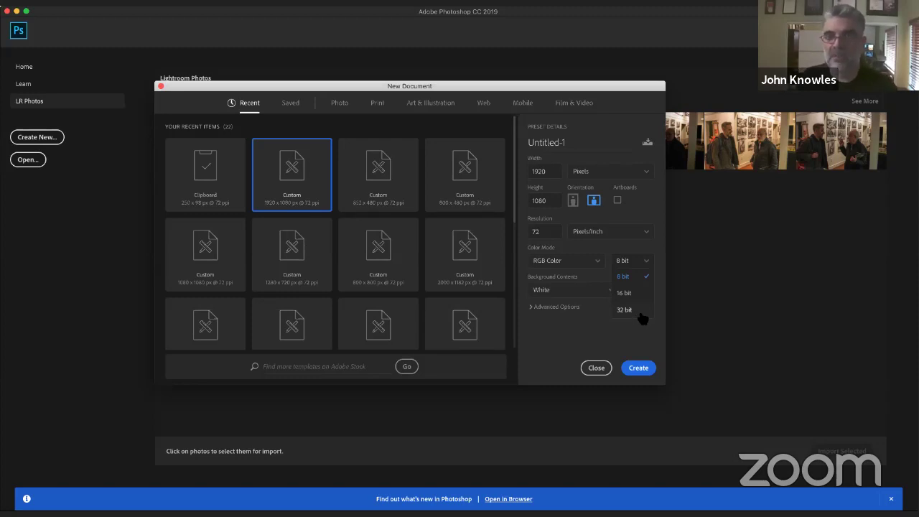
pyautogui.click(565, 344)
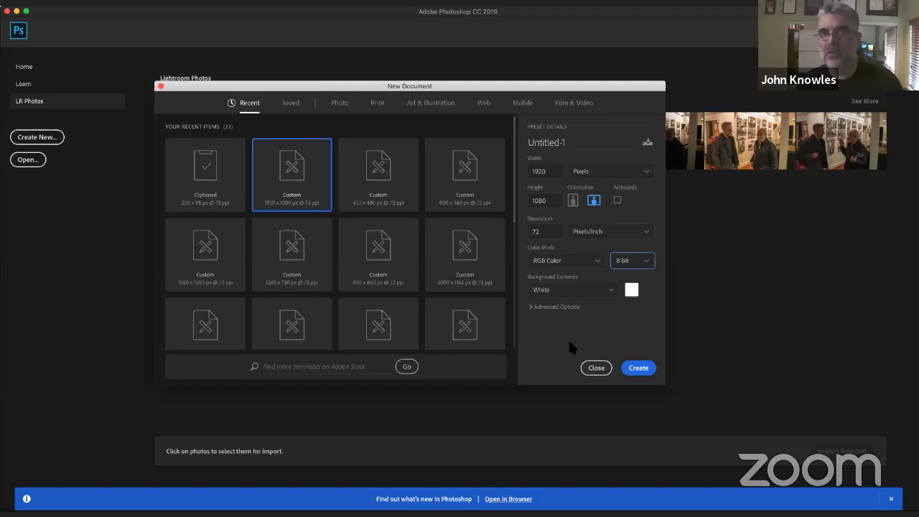
# Try portrait orientation for the new document and return it to landscape.
pyautogui.click(573, 204)
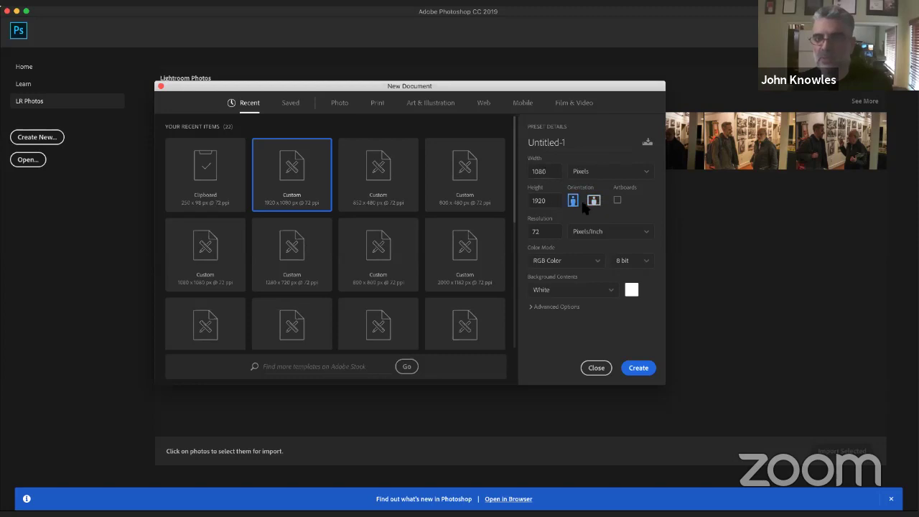
pyautogui.click(594, 204)
pyautogui.click(573, 202)
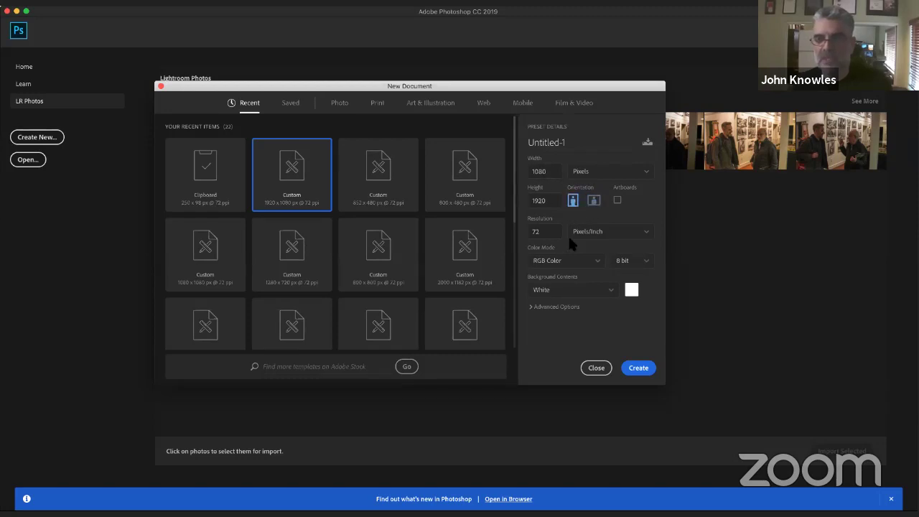
pyautogui.click(591, 204)
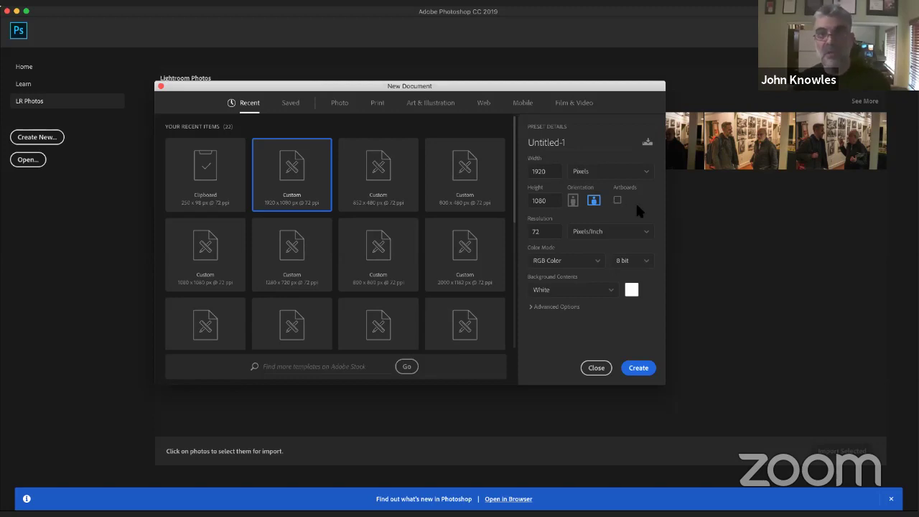
# Name the new document "Video HD".
pyautogui.click(559, 144)
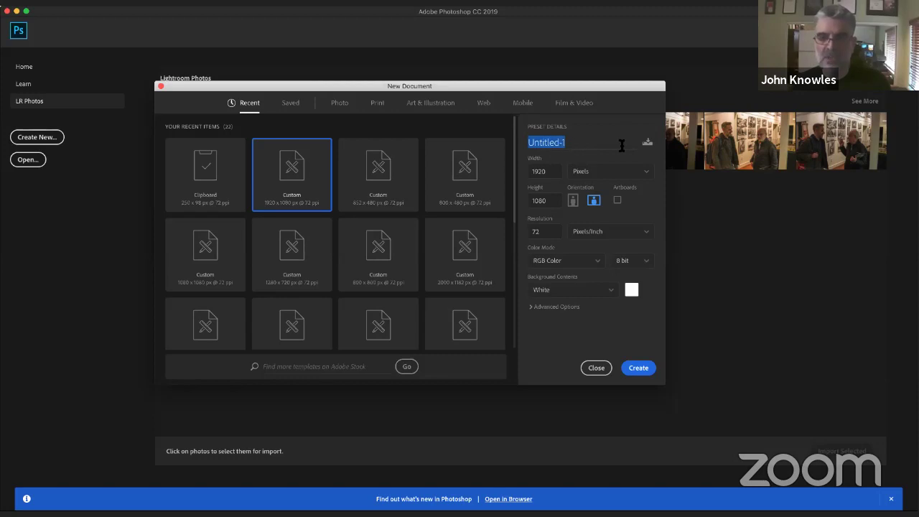
pyautogui.write('Vide')
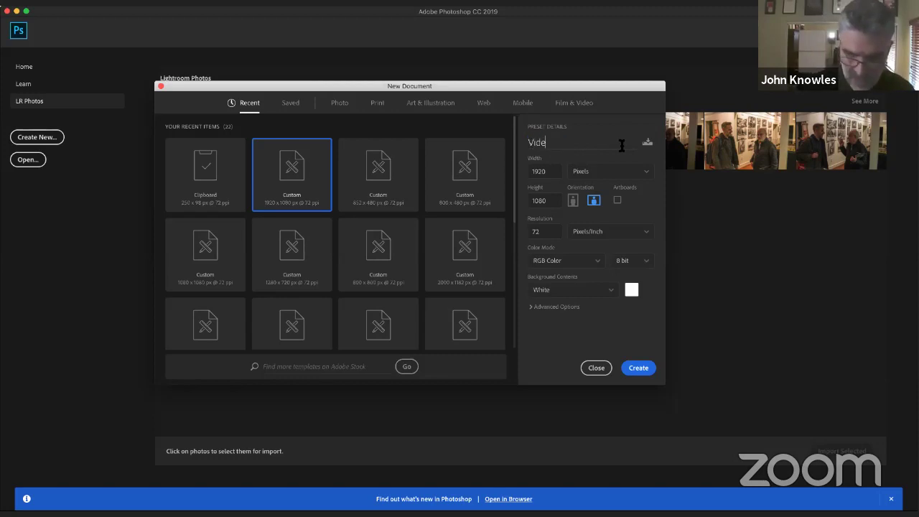
pyautogui.write('o HD')
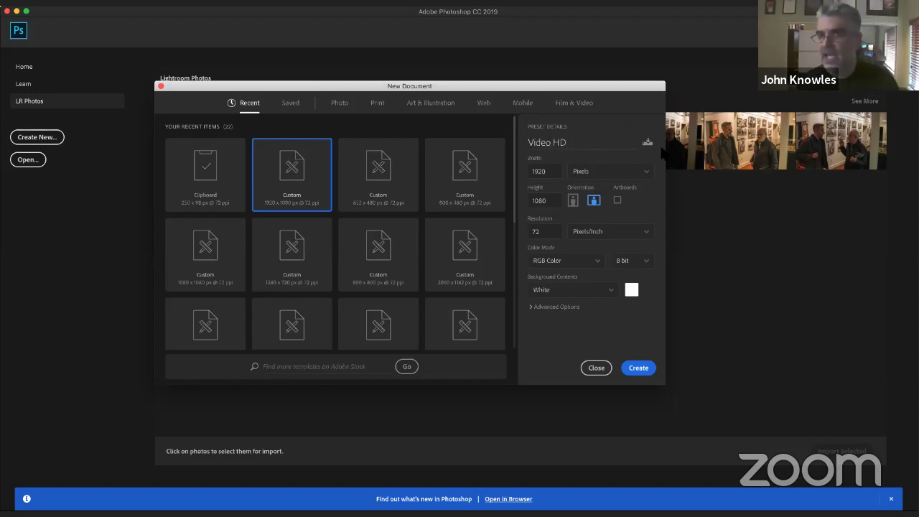
# Save the current document settings as a preset named "Video HD 1080".
pyautogui.click(647, 143)
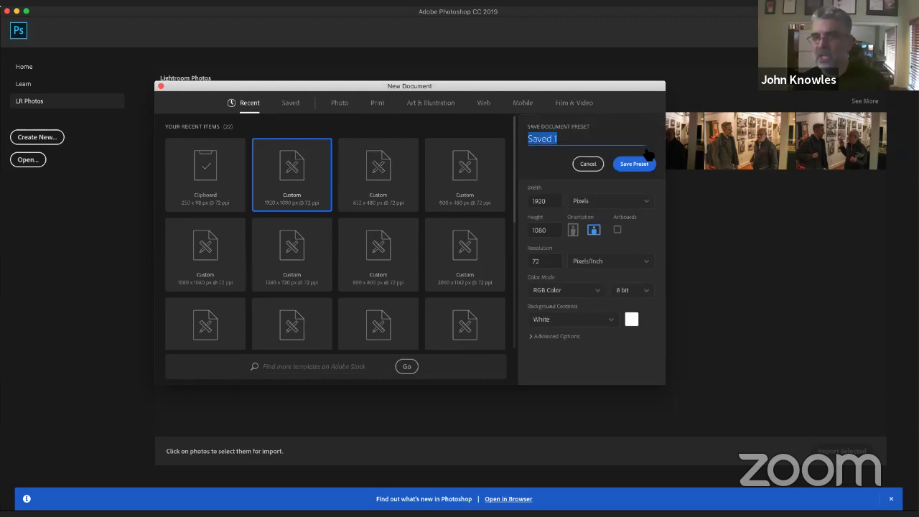
pyautogui.click(568, 139)
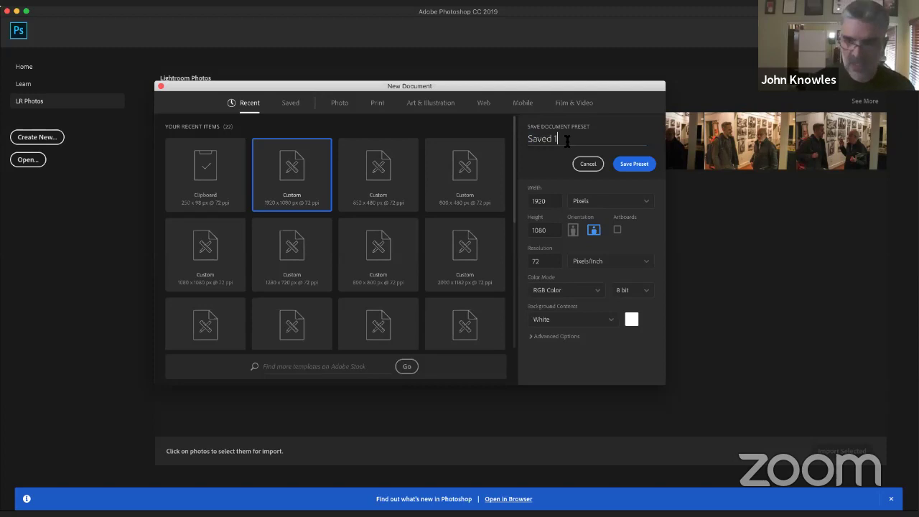
pyautogui.press('super+a')
pyautogui.write('Video')
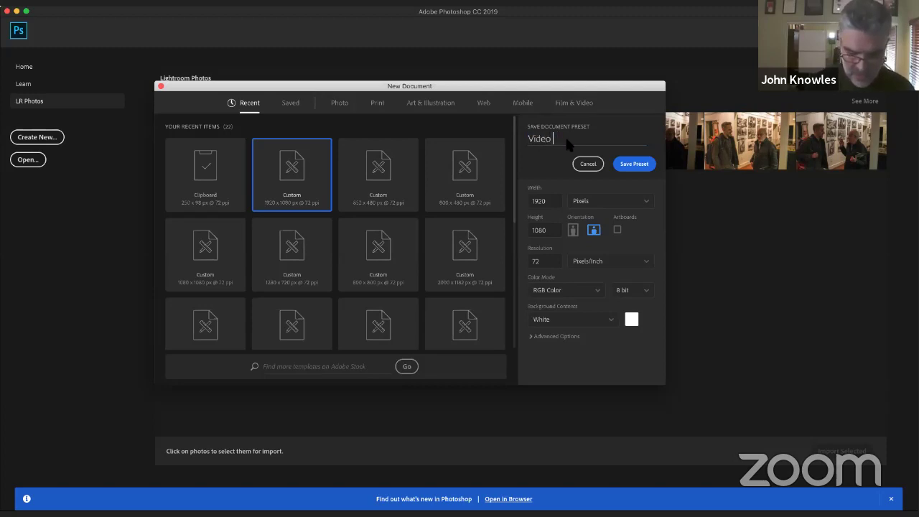
pyautogui.write(' HD 1080')
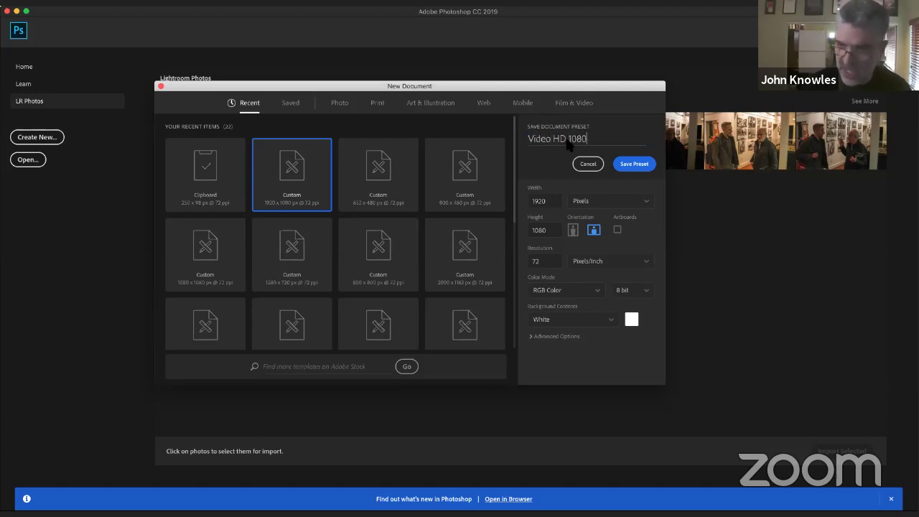
pyautogui.click(634, 165)
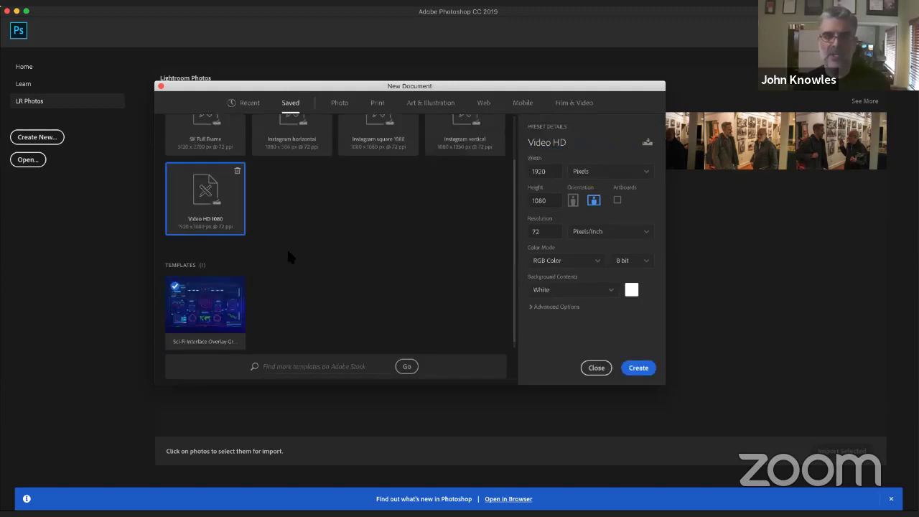
# Check the new entry among the saved presets and create the document from the Video HD 1080 preset.
pyautogui.scroll(1, 263, 248)
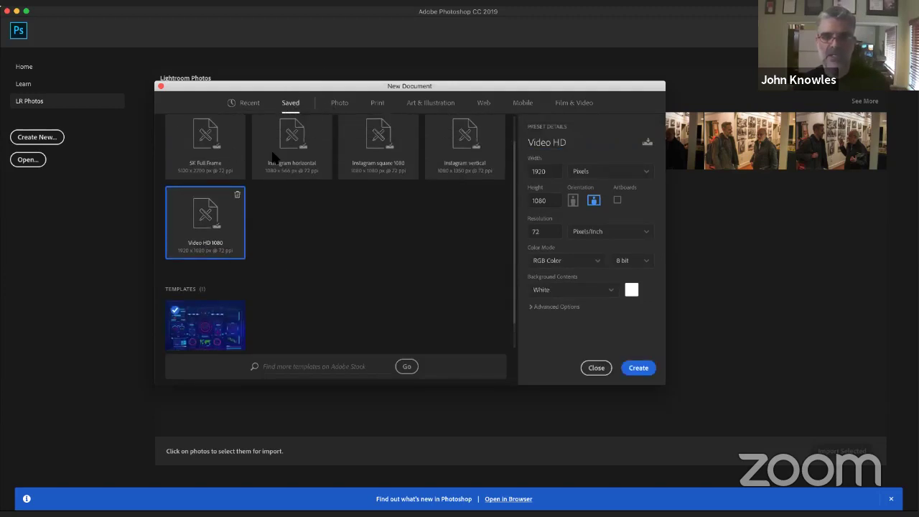
pyautogui.scroll(2, 299, 223)
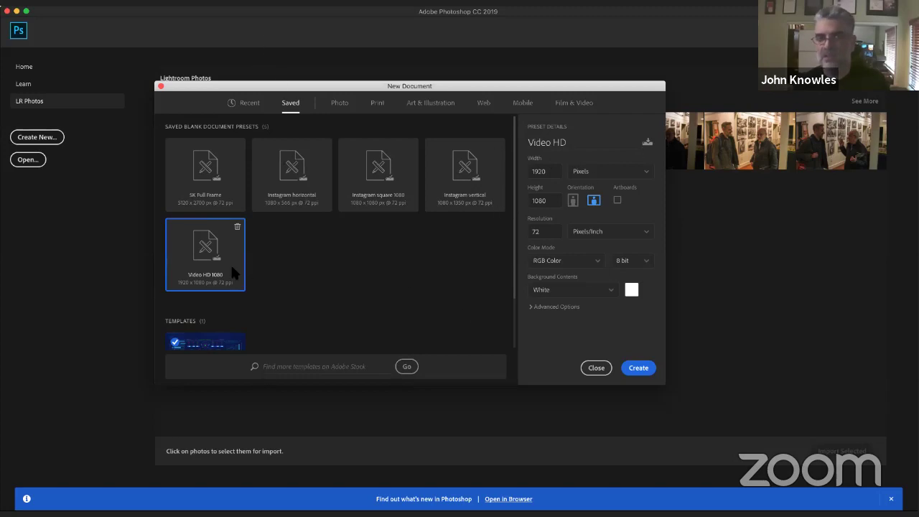
pyautogui.click(638, 369)
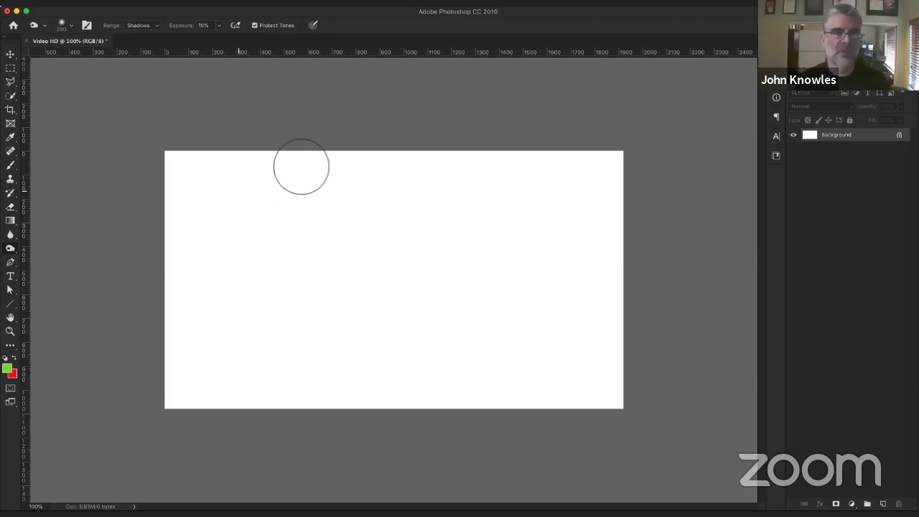
# Show the program's version and credits information and dismiss it.
pyautogui.click(49, 3)
pyautogui.click(50, 12)
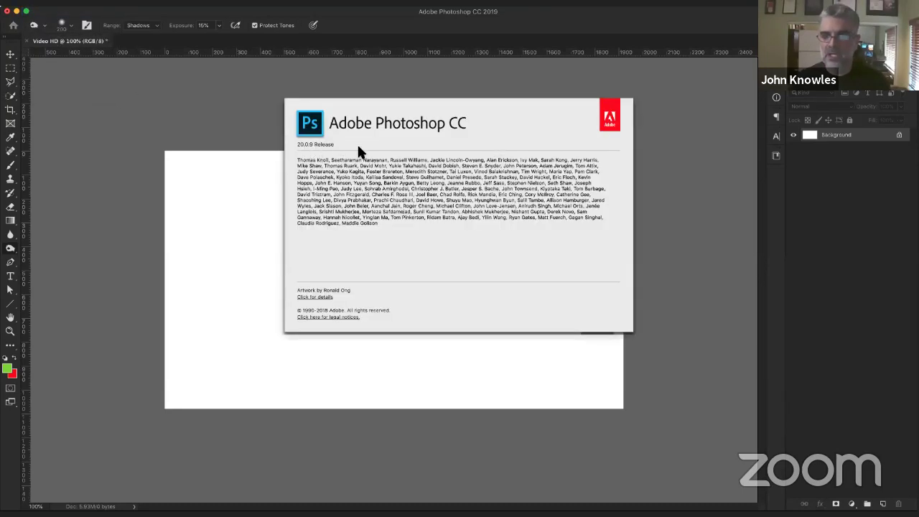
pyautogui.click(321, 188)
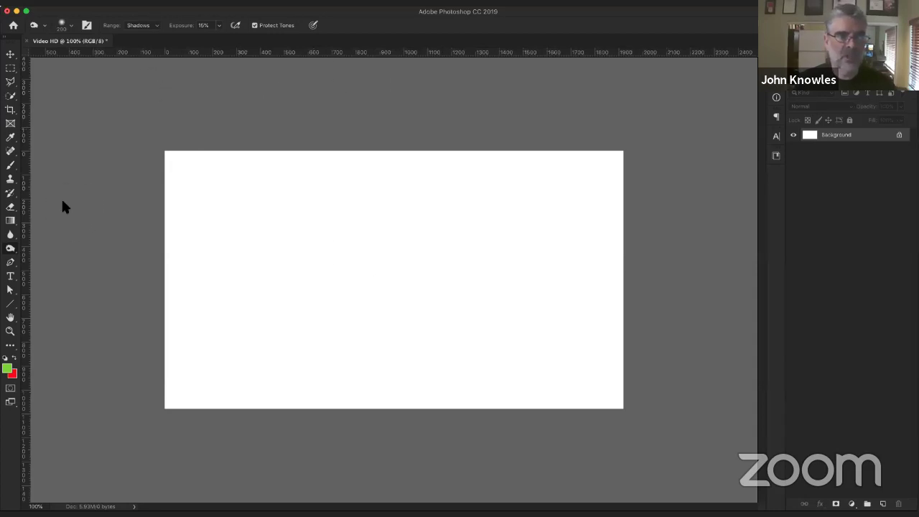
# Activate the Move tool.
pyautogui.click(12, 56)
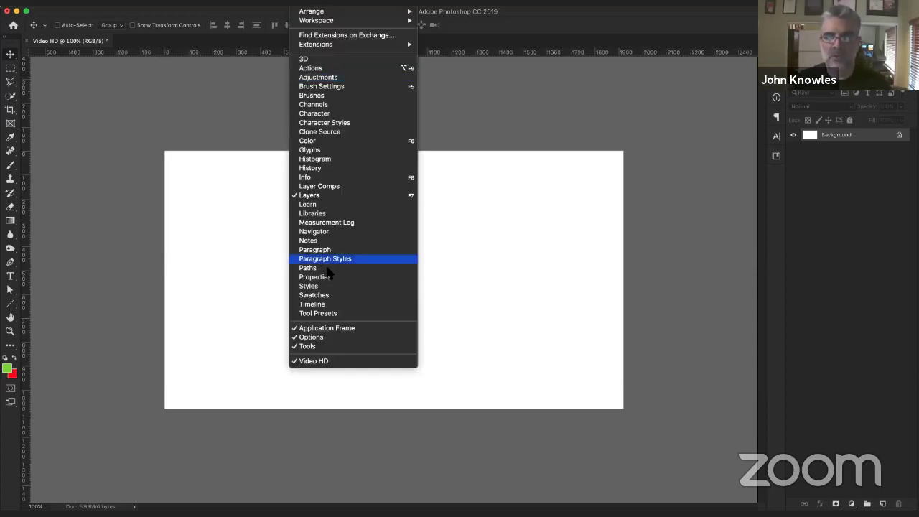
# Toggle the rulers around the document and leave them hidden.
pyautogui.click(466, 312)
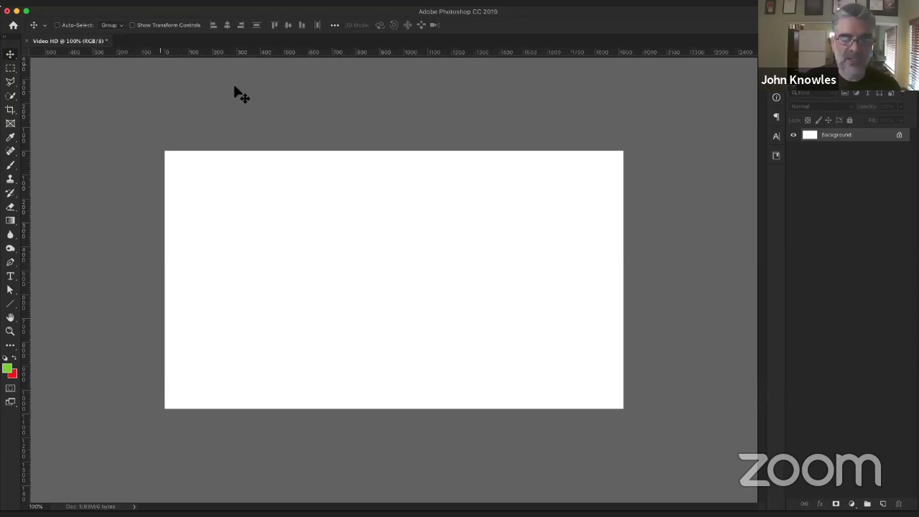
pyautogui.press('super+r')
pyautogui.press('super+r')
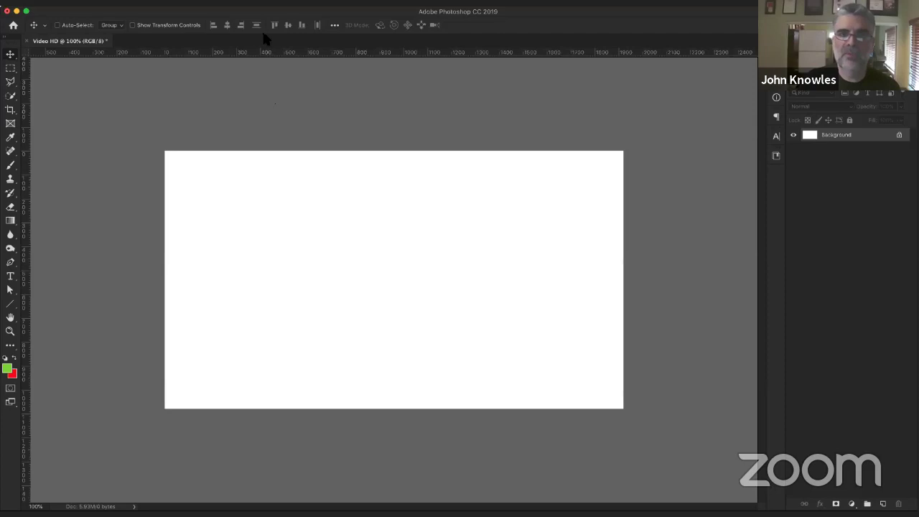
pyautogui.click(279, 0)
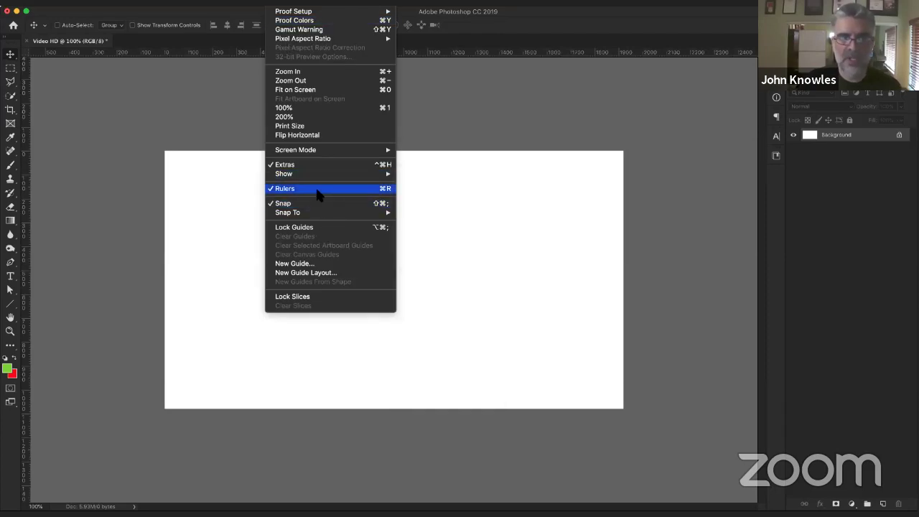
pyautogui.click(336, 190)
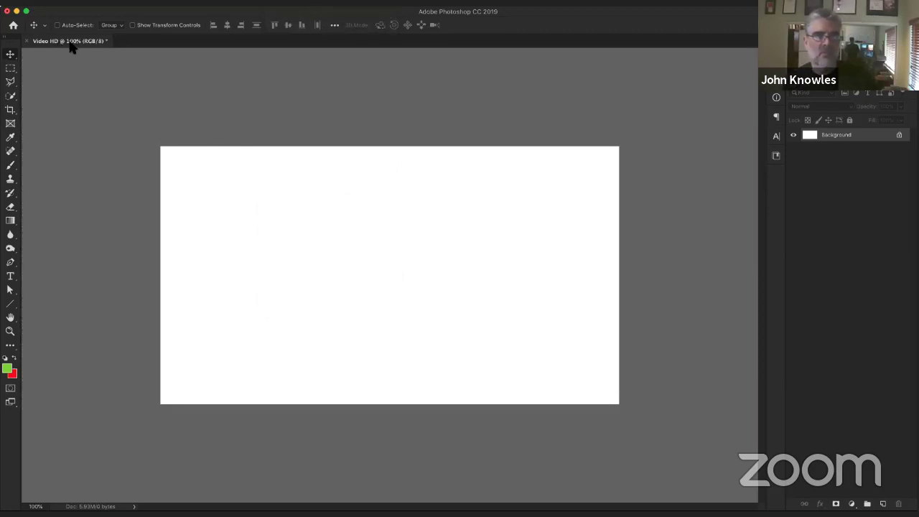
# Create a second document from the Clipboard preset at 250 × 98 pixels and 72 ppi, and view it at 400%.
pyautogui.press('super')
pyautogui.press('super+n')
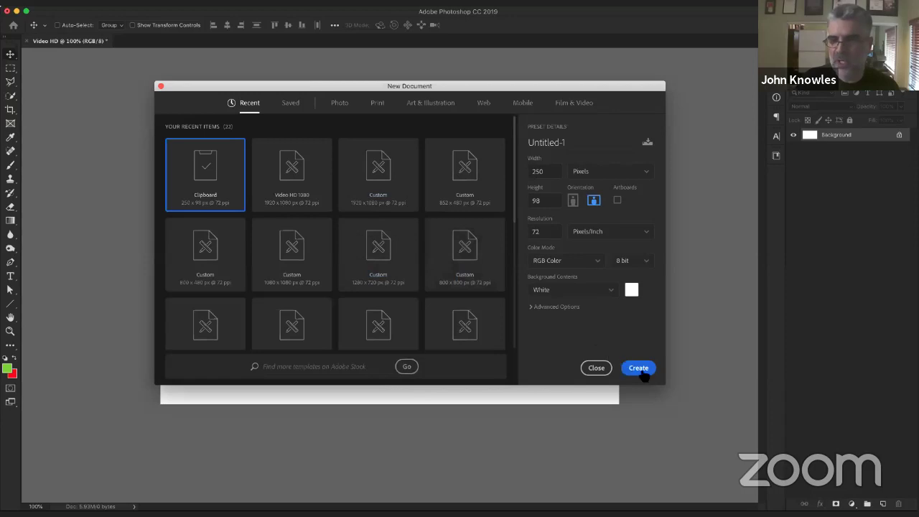
pyautogui.click(640, 369)
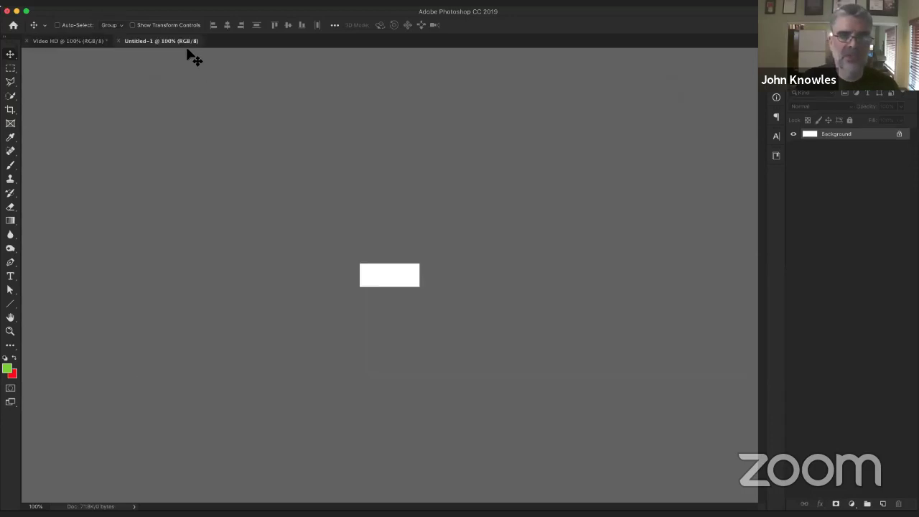
pyautogui.press('super+equal')
pyautogui.press('super+equal')
pyautogui.press('super+equal')
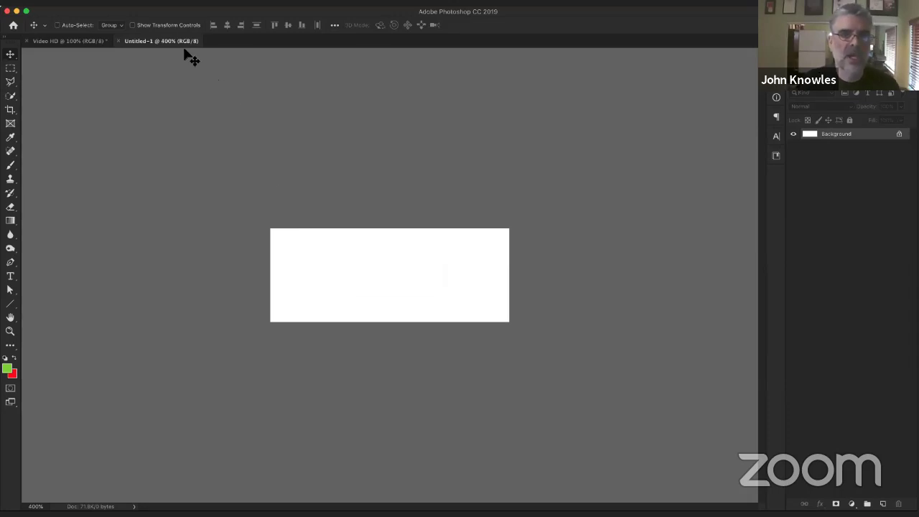
# Switch between the two open documents and close the Untitled-1 document.
pyautogui.click(65, 41)
pyautogui.click(126, 43)
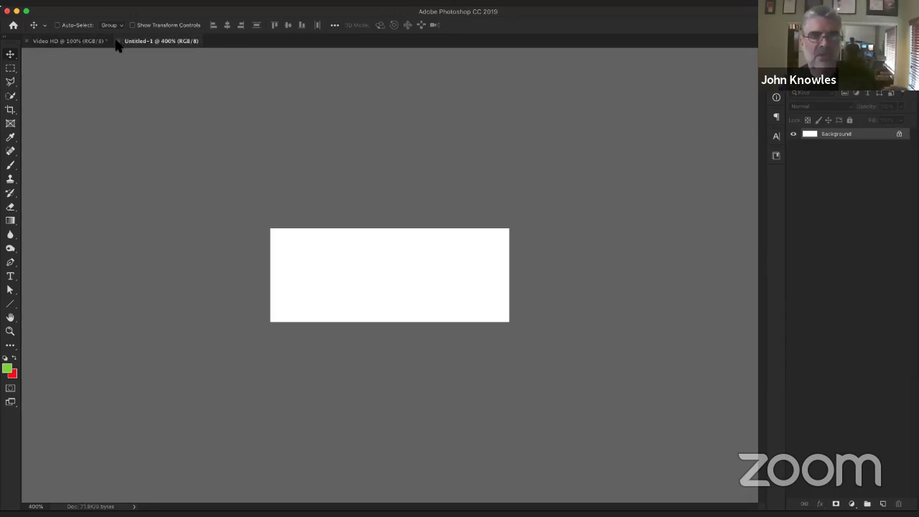
pyautogui.click(120, 41)
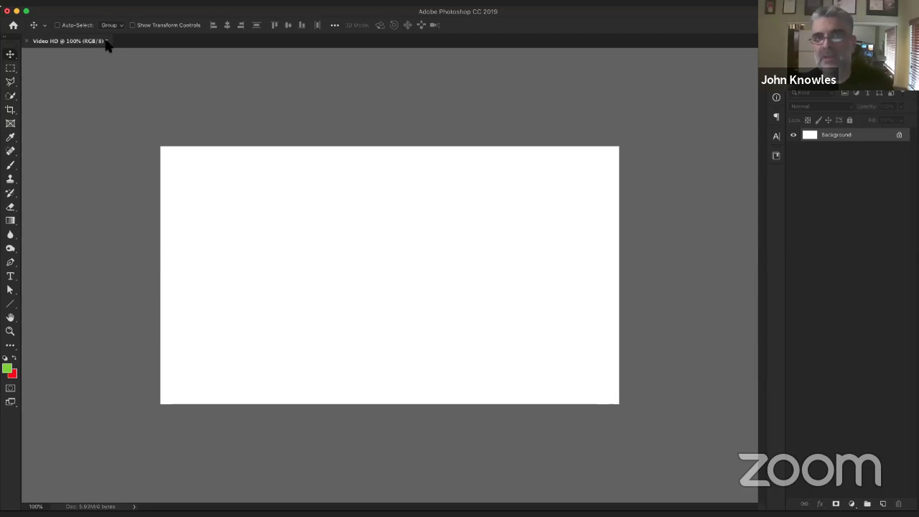
# Save the document in Photoshop format as Video HD.psd in the 1. Intro folder.
pyautogui.press('super+s')
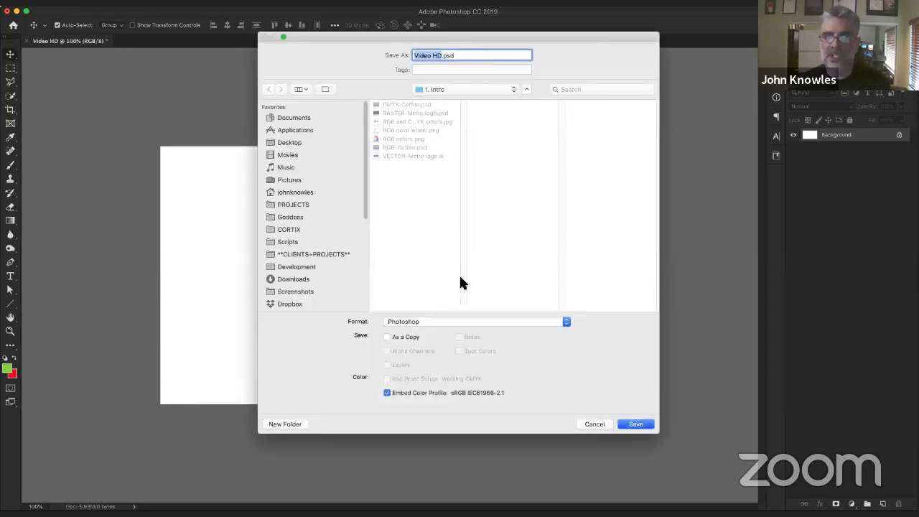
pyautogui.click(636, 424)
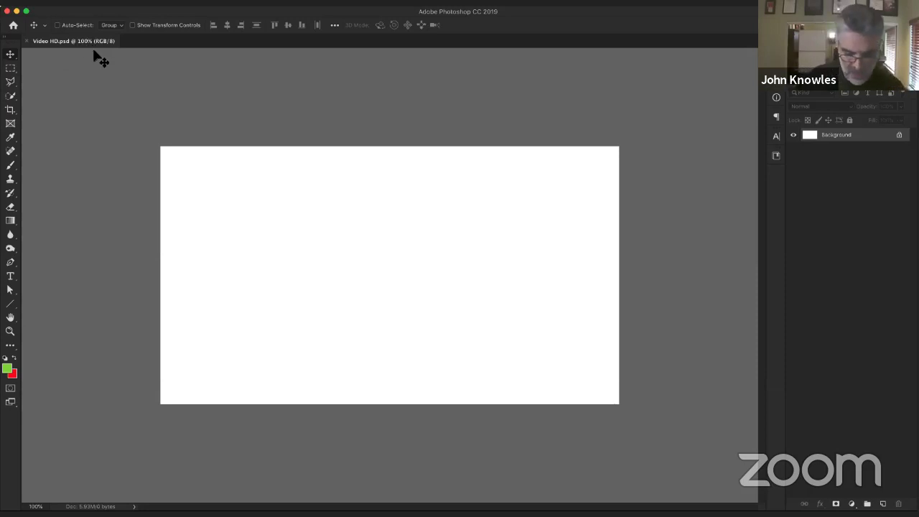
# View the canvas at different magnifications from 200% down to 16.7%, and return to 100%.
pyautogui.press('super+equal')
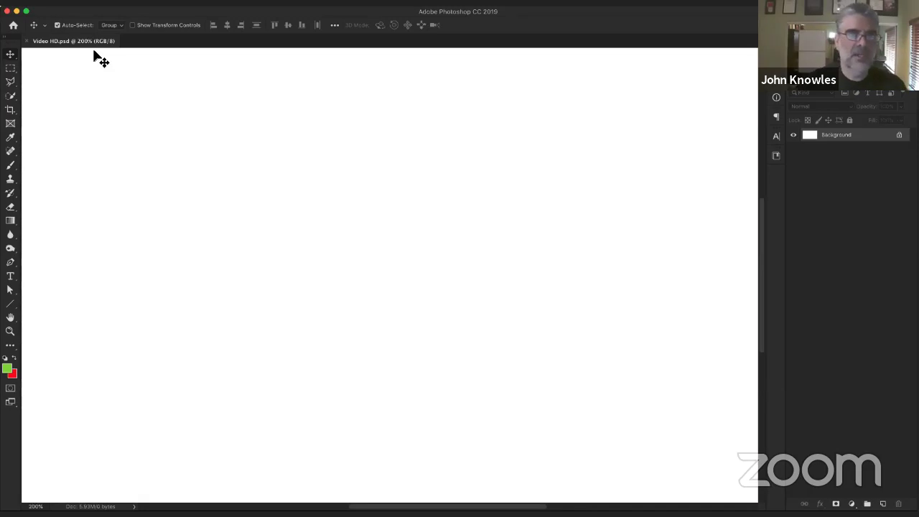
pyautogui.press('super+minus')
pyautogui.press('super+minus')
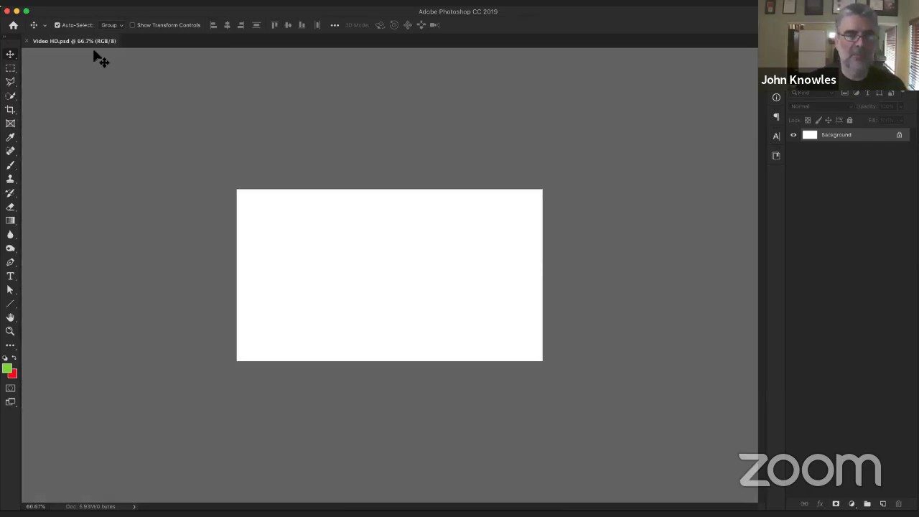
pyautogui.press('super+equal')
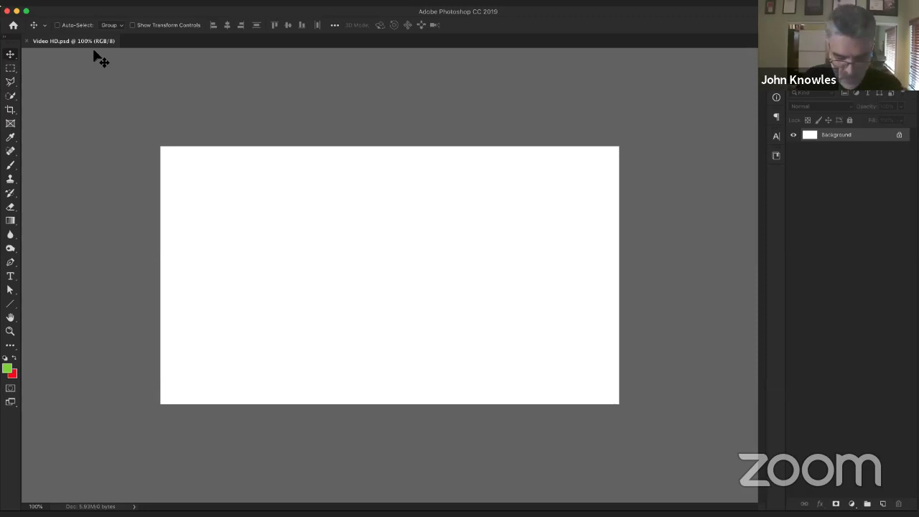
pyautogui.press('super')
pyautogui.press('super')
pyautogui.press('super+minus')
pyautogui.press('super+minus')
pyautogui.press('super+minus')
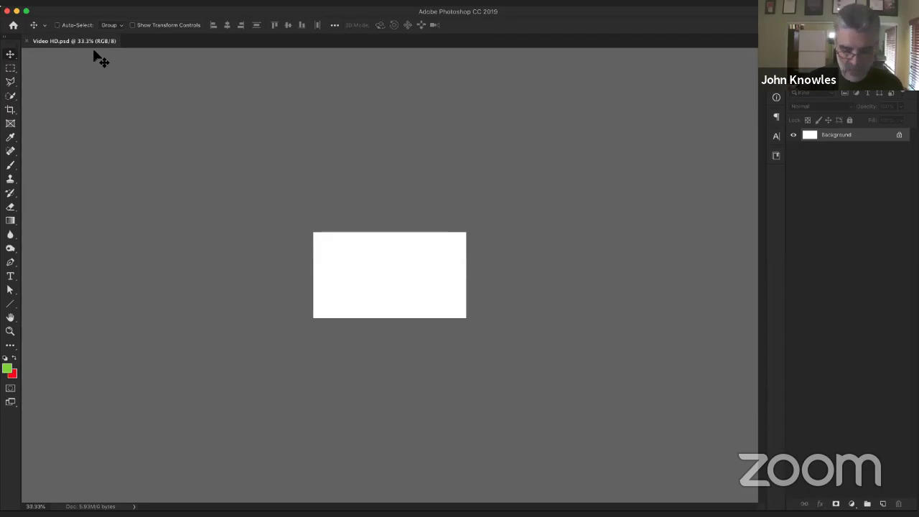
pyautogui.press('super+minus')
pyautogui.press('super+minus')
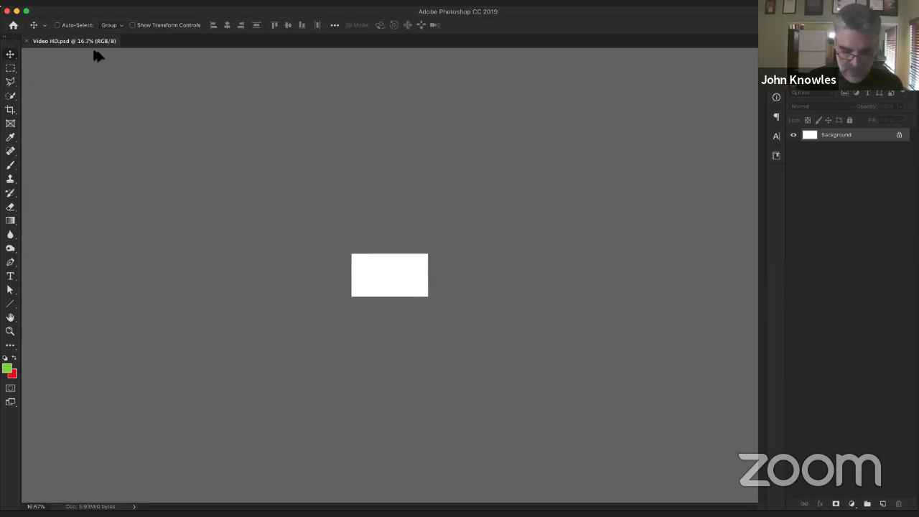
pyautogui.press('super+1')
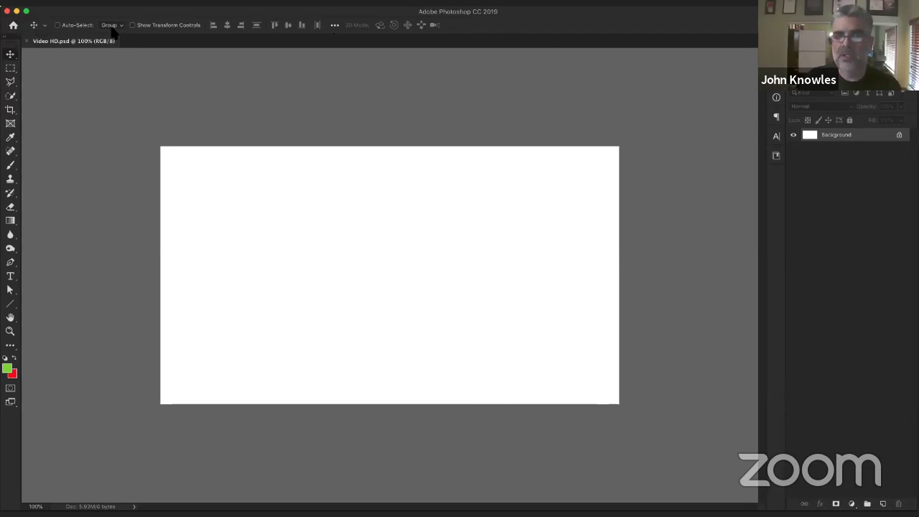
# Hide the tool options bar and show it again.
pyautogui.click(276, 1)
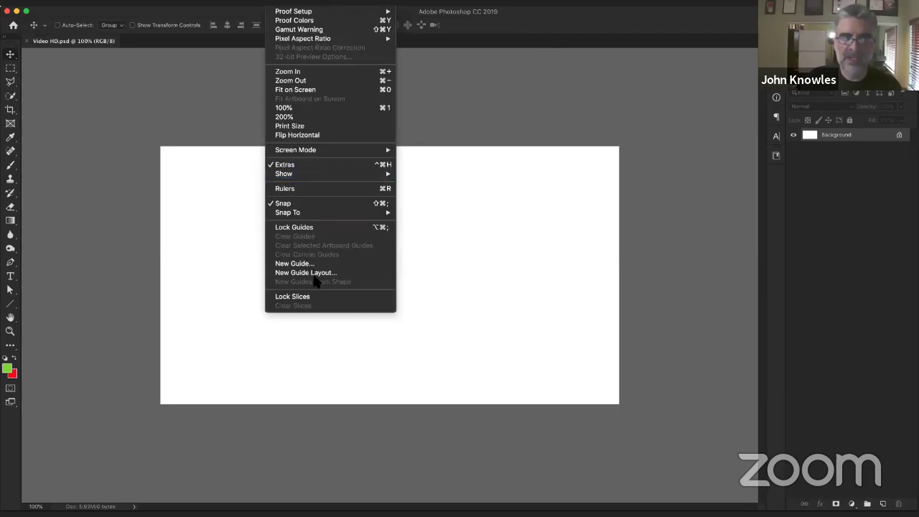
pyautogui.moveTo(316, 4)
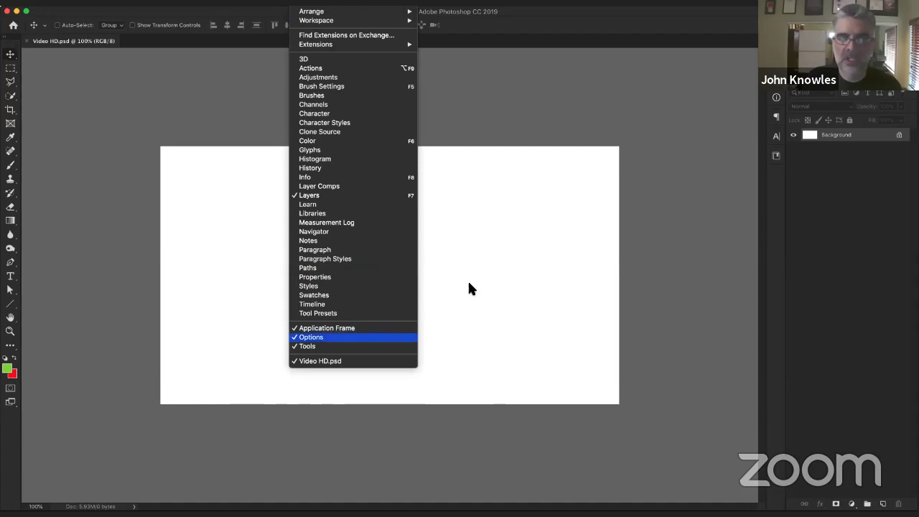
pyautogui.click(337, 337)
pyautogui.click(315, 9)
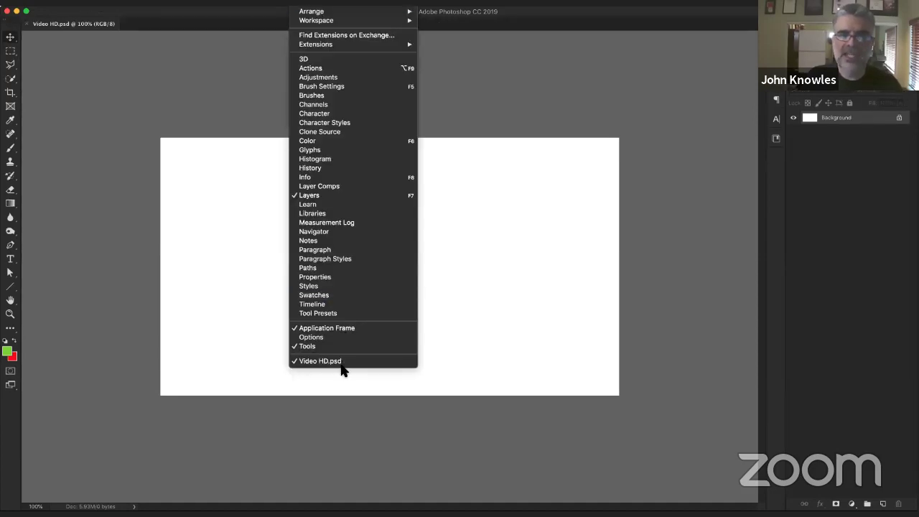
pyautogui.click(311, 337)
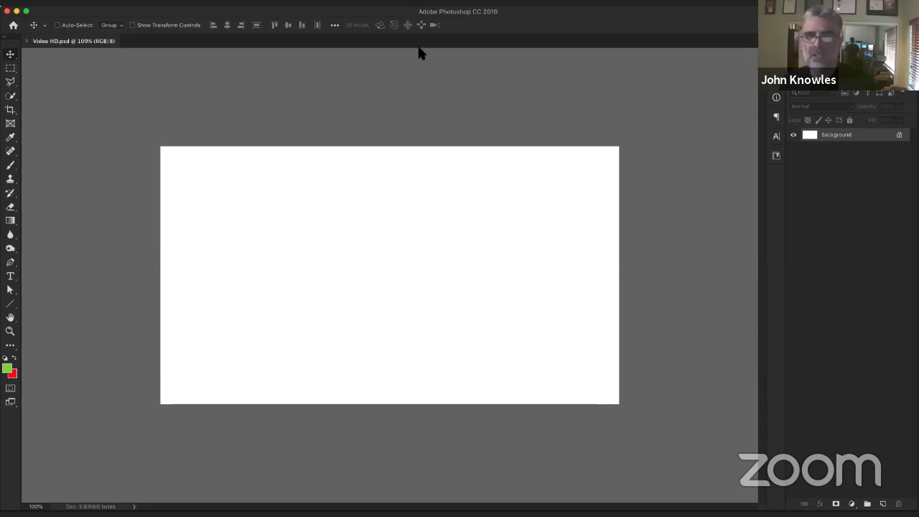
# Bring up the Channels panel and switch back to the Layers panel.
pyautogui.click(300, 0)
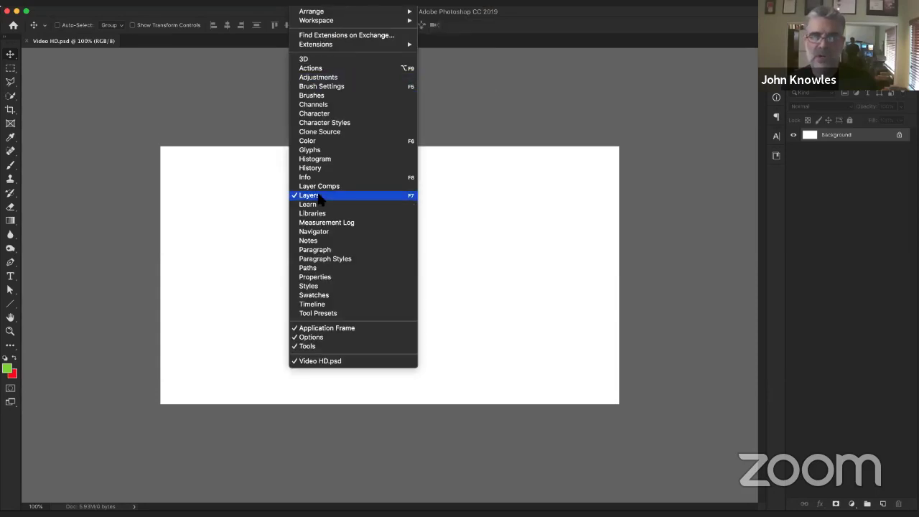
pyautogui.click(345, 105)
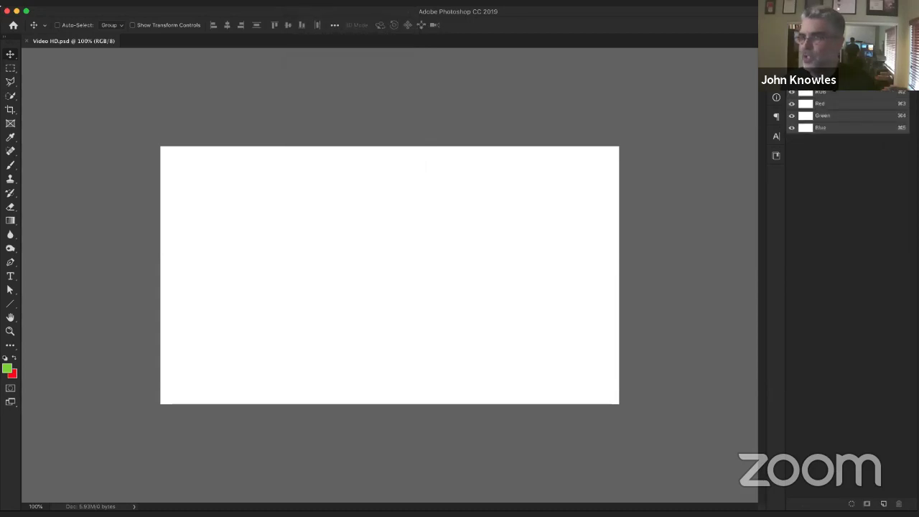
pyautogui.press('F7')
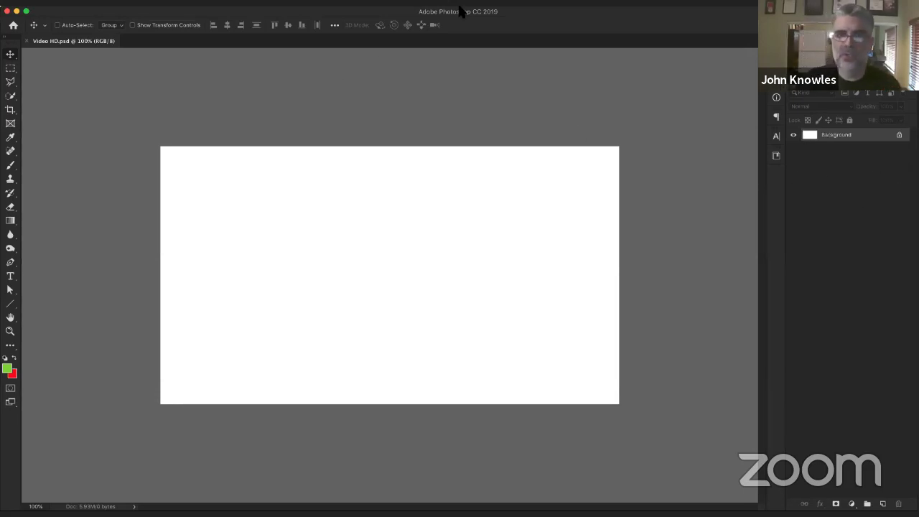
# Open the Libraries panel and collapse it back to its icon.
pyautogui.click(305, 2)
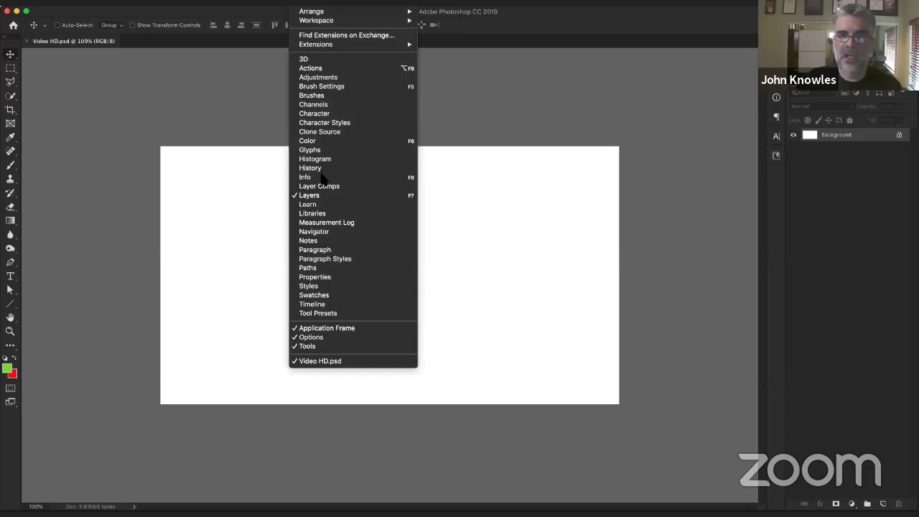
pyautogui.click(323, 217)
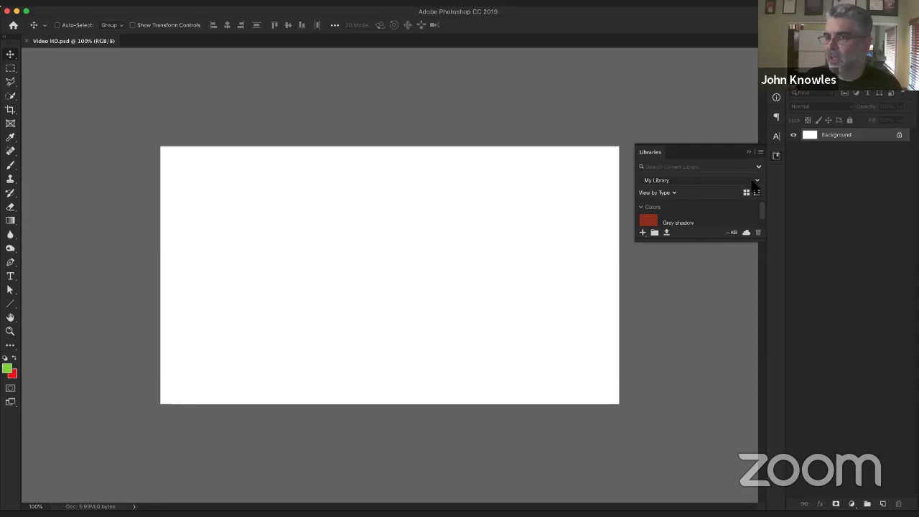
pyautogui.click(747, 153)
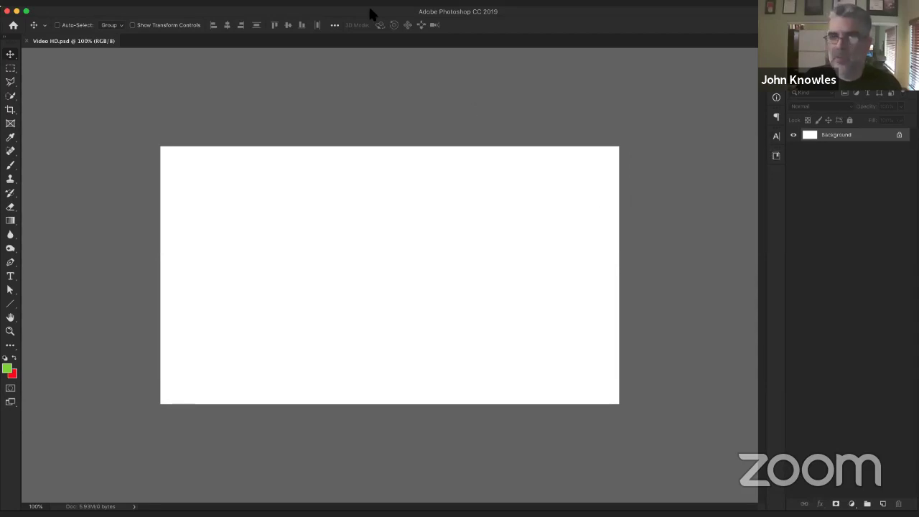
# Add the Glyphs panel to the workspace and collapse it to an icon.
pyautogui.click(308, 2)
pyautogui.click(349, 150)
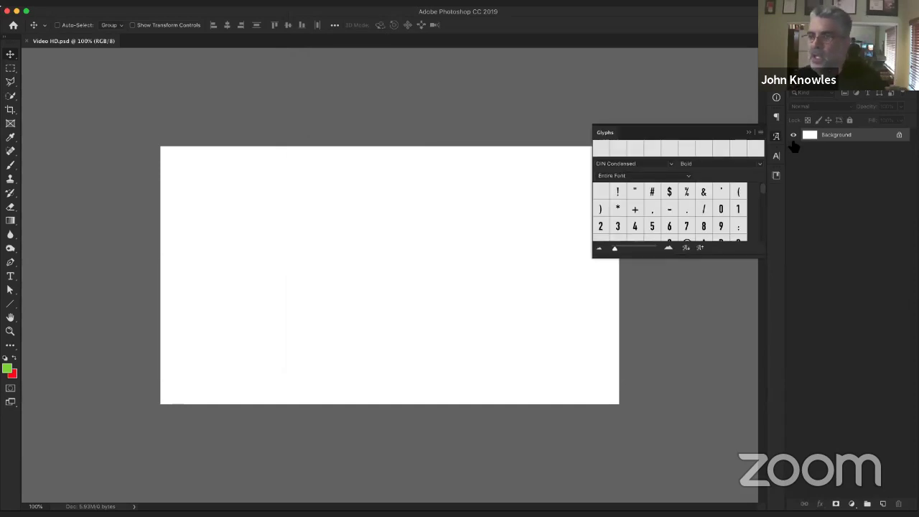
pyautogui.click(749, 132)
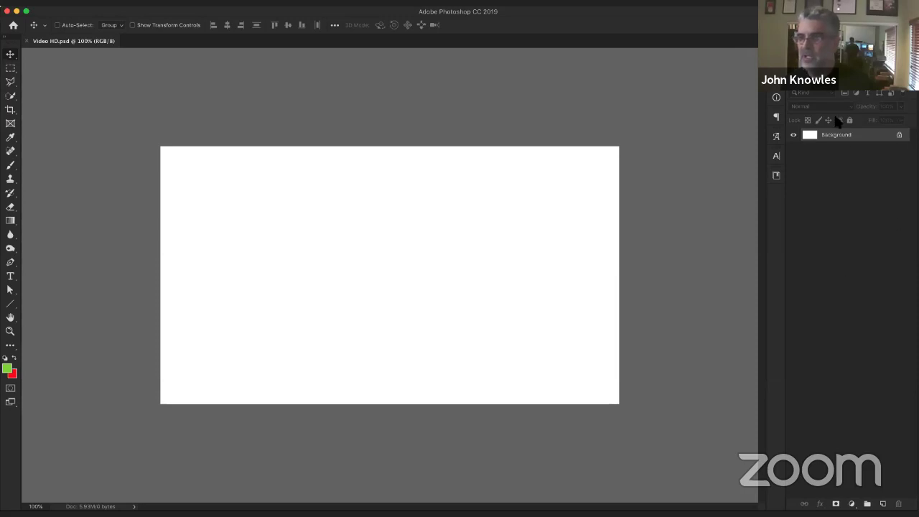
# Look through the Channels and Paths panels grouped with Layers.
pyautogui.click(808, 85)
pyautogui.click(832, 86)
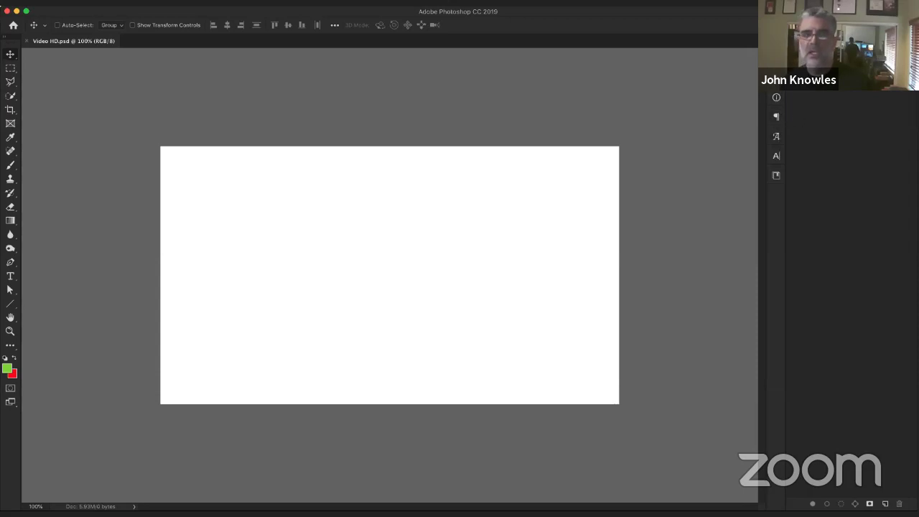
# Open and collapse the Paragraph panel, and expand the whole column of collapsed panels.
pyautogui.click(776, 117)
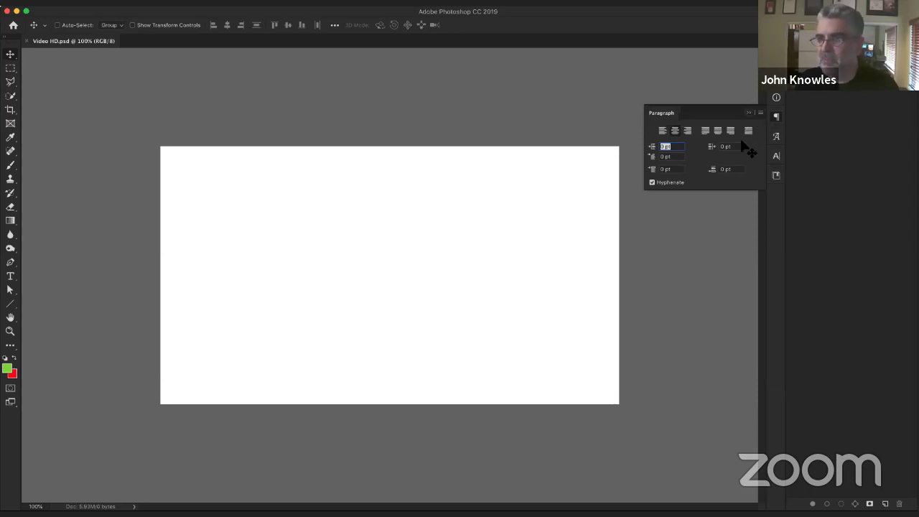
pyautogui.click(767, 112)
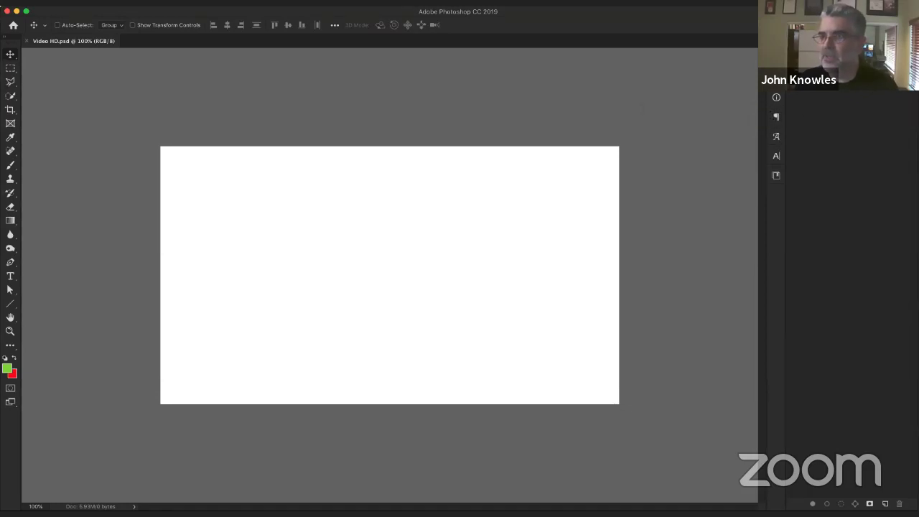
pyautogui.click(776, 116)
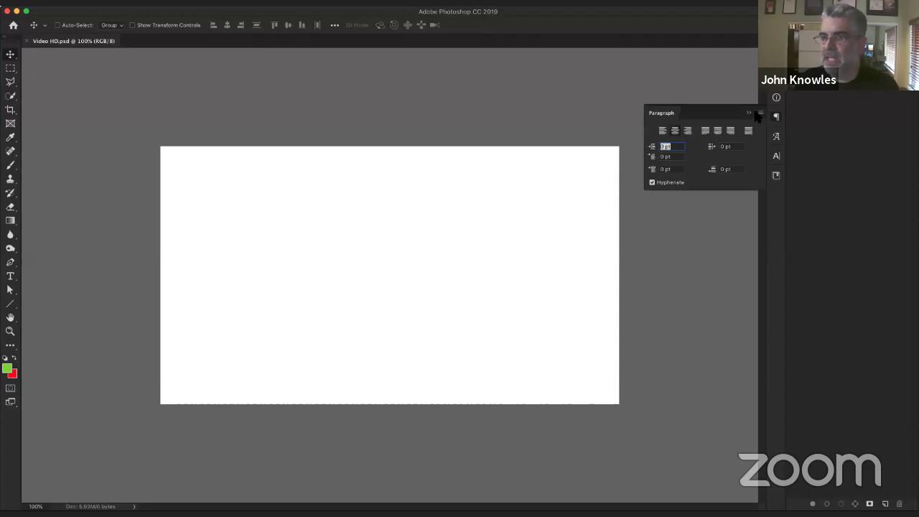
pyautogui.click(807, 148)
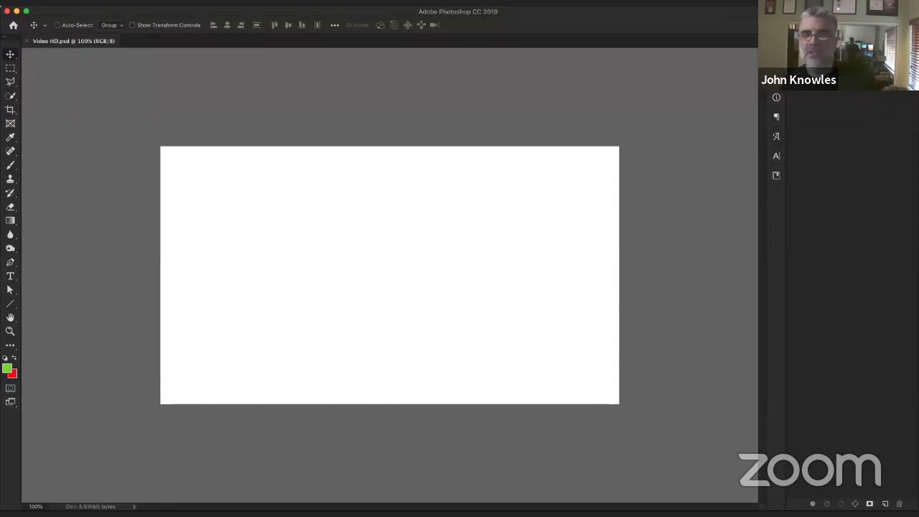
pyautogui.click(762, 112)
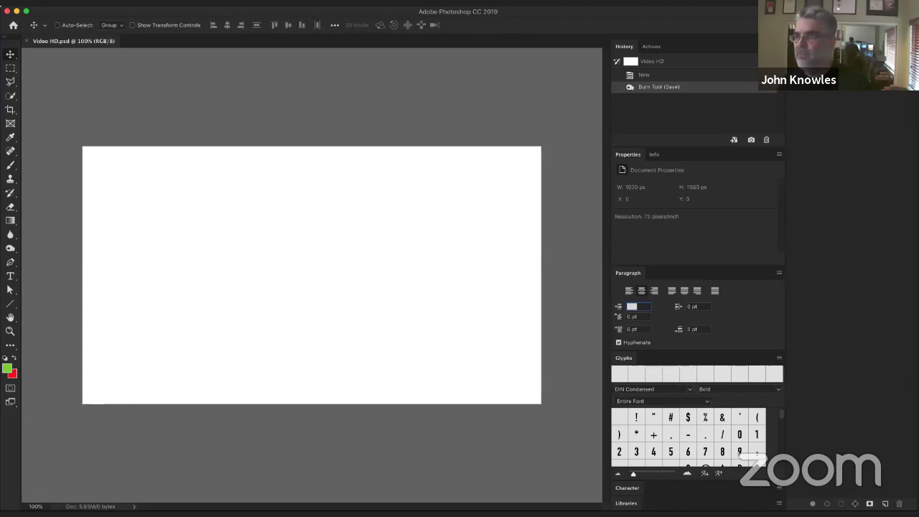
# Collapse the Layers column and the neighbouring panel column to icons, and widen the neighbouring column until its panel names show.
pyautogui.click(913, 36)
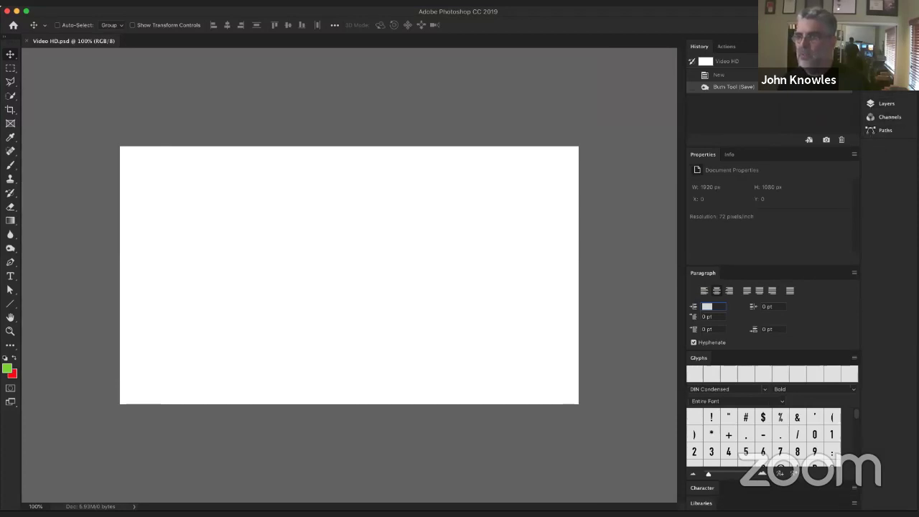
pyautogui.click(855, 38)
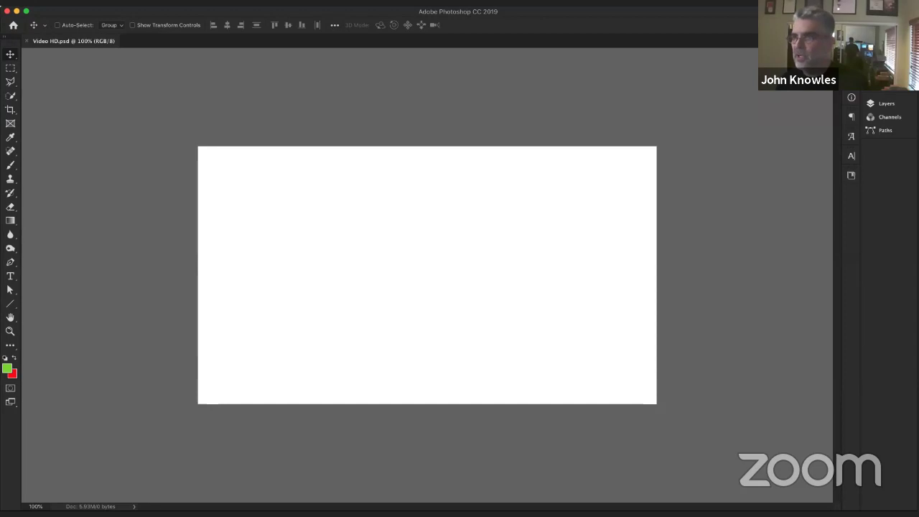
pyautogui.moveTo(843, 91); pyautogui.dragTo(802, 95)
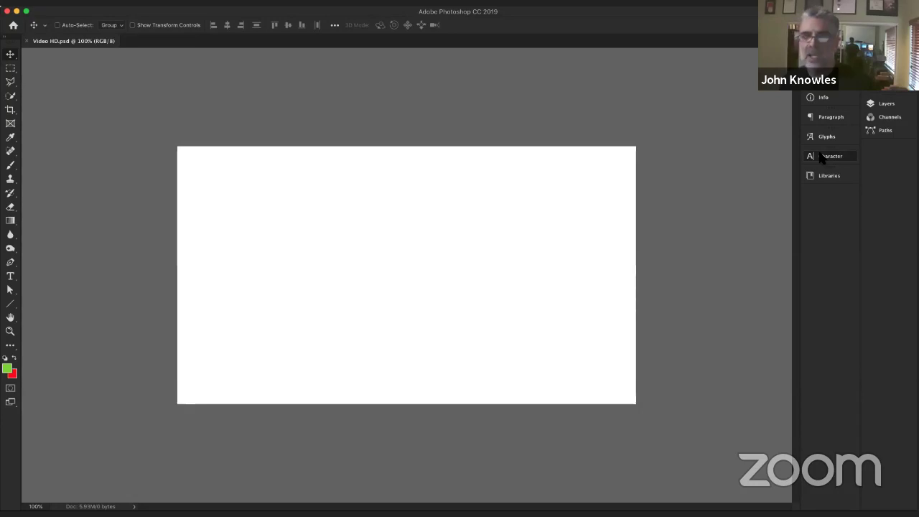
# Move the Character and Libraries panels below the Layers group, narrow the neighbouring column to icons, and display the expanded Layers panel.
pyautogui.moveTo(822, 159); pyautogui.dragTo(884, 141)
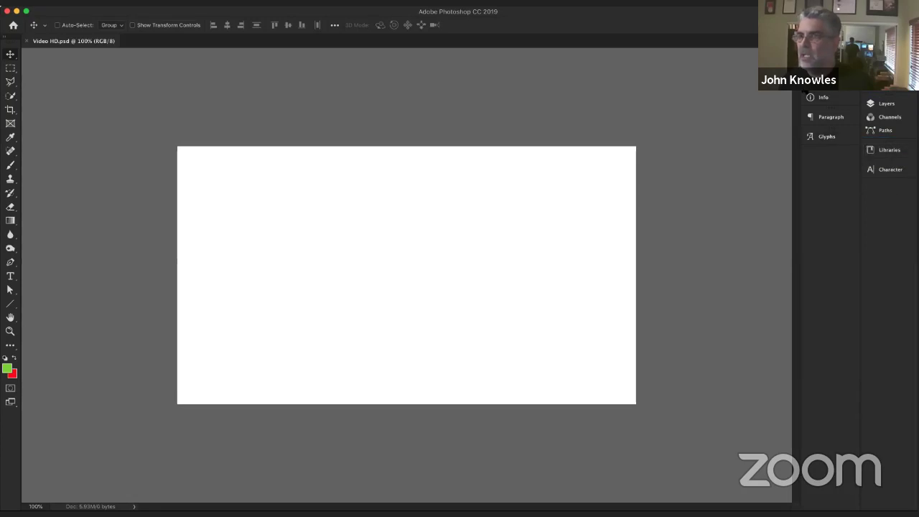
pyautogui.moveTo(802, 216); pyautogui.dragTo(842, 216)
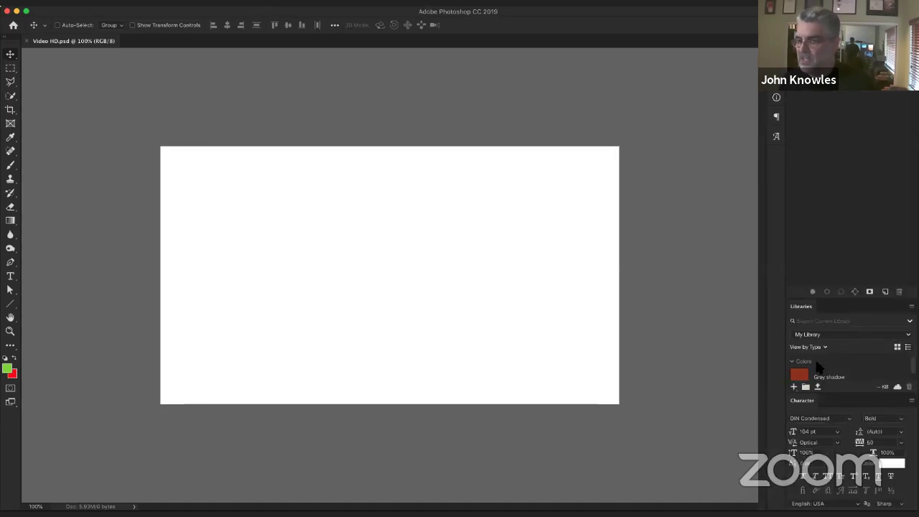
pyautogui.click(801, 84)
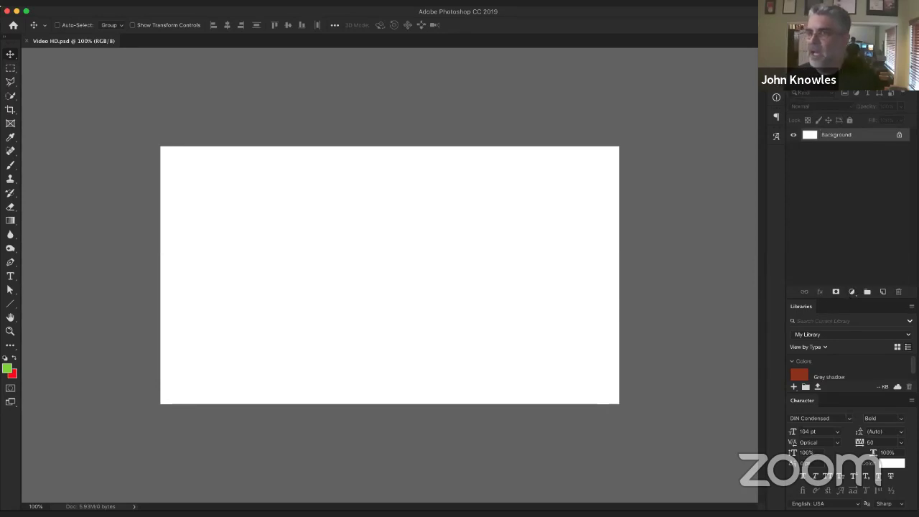
# Collapse the Layers, Libraries and Character panels within their column, and reopen the Layers panel.
pyautogui.click(803, 86)
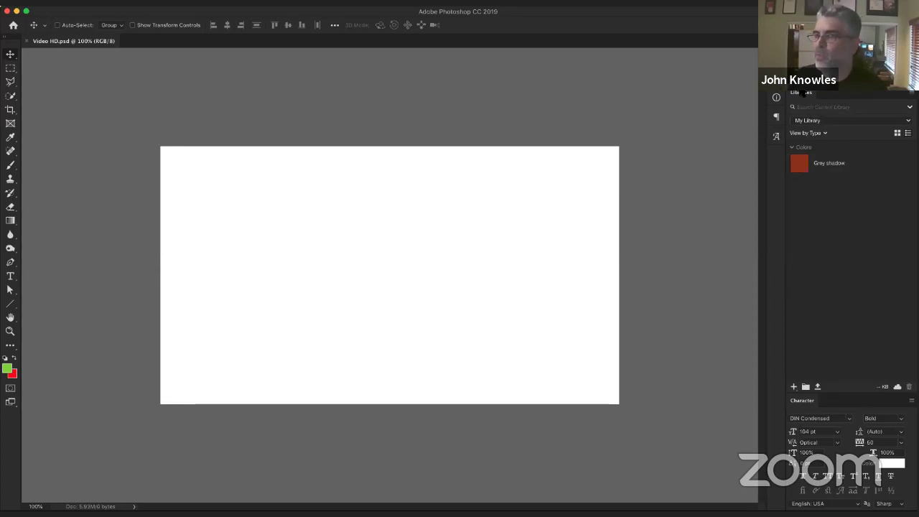
pyautogui.click(803, 93)
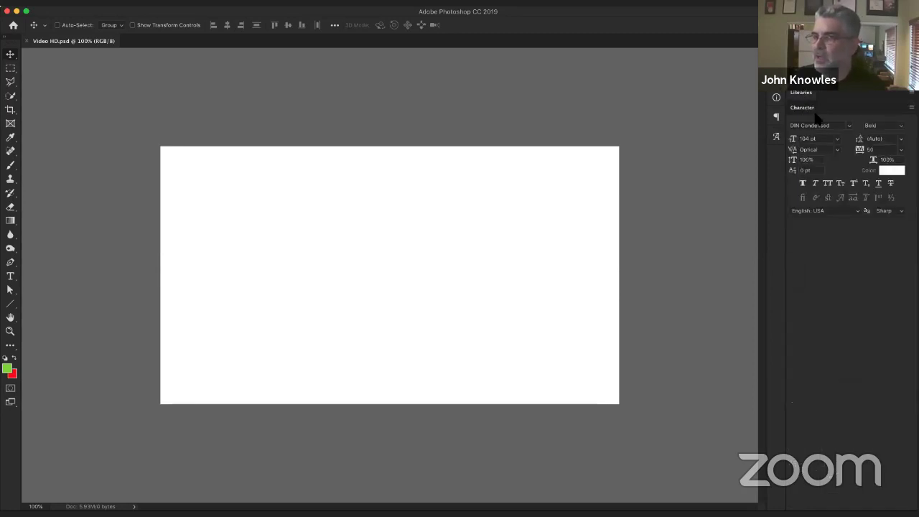
pyautogui.click(803, 107)
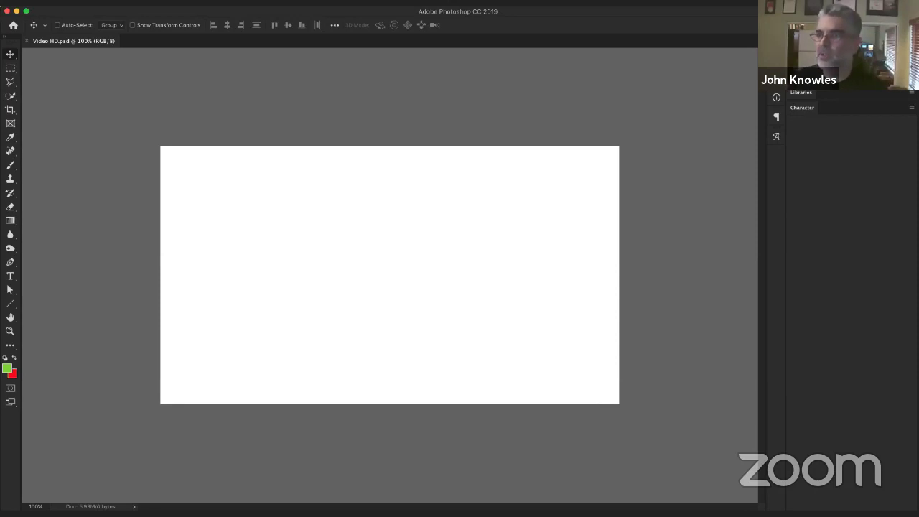
pyautogui.press('F7')
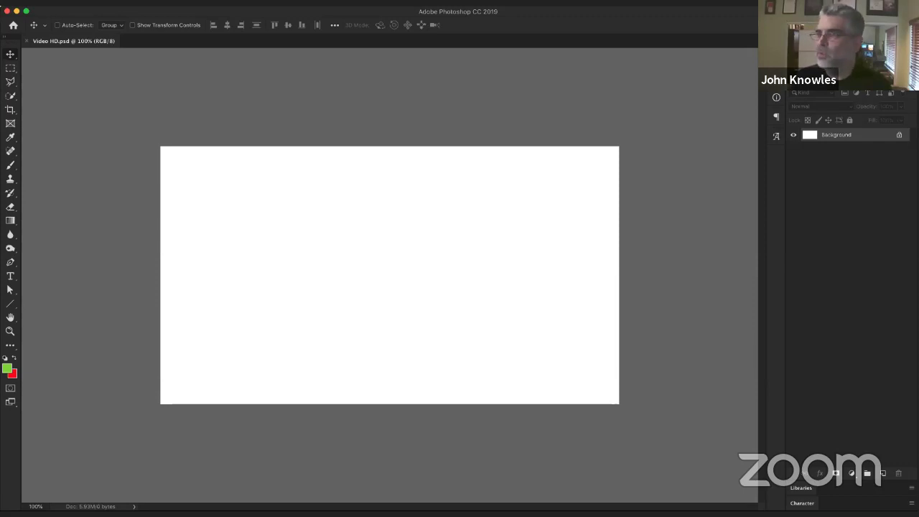
# Try out the Painting and Photography workspaces, and switch to the custom saved workspace.
pyautogui.click(893, 25)
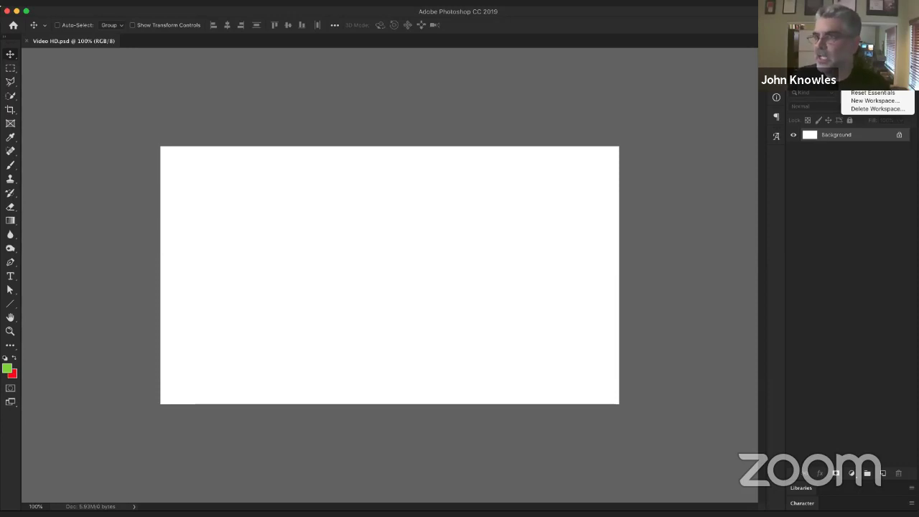
pyautogui.click(865, 72)
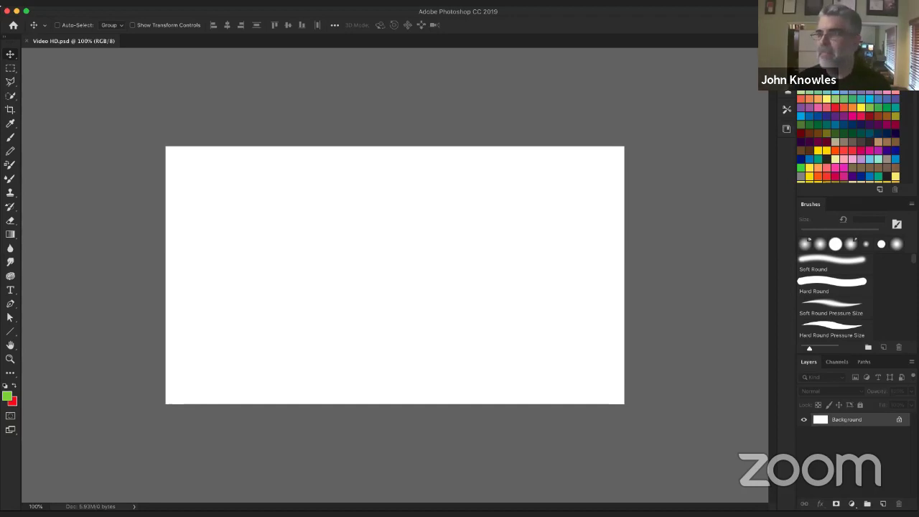
pyautogui.click(897, 24)
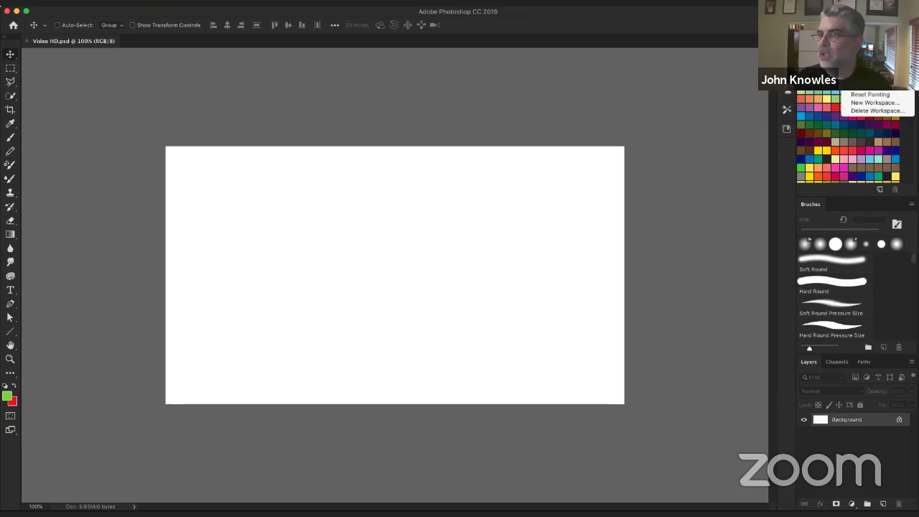
pyautogui.click(869, 81)
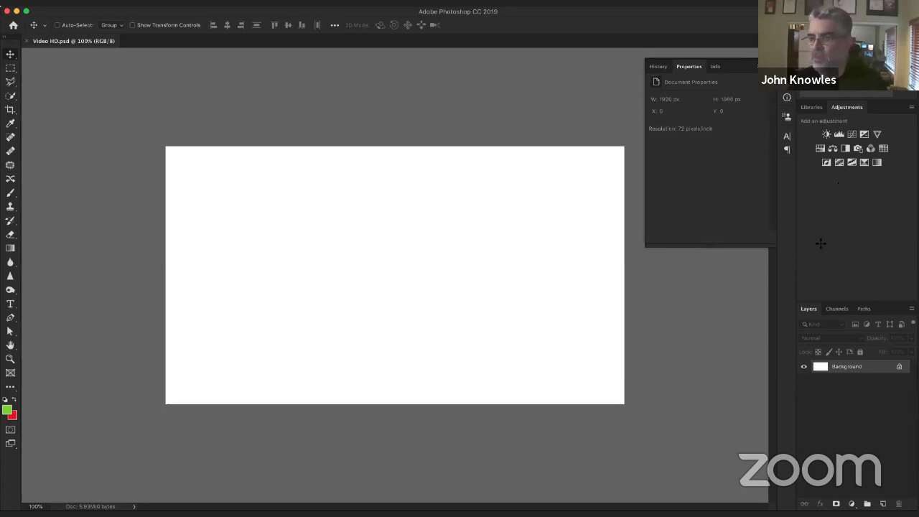
pyautogui.click(832, 101)
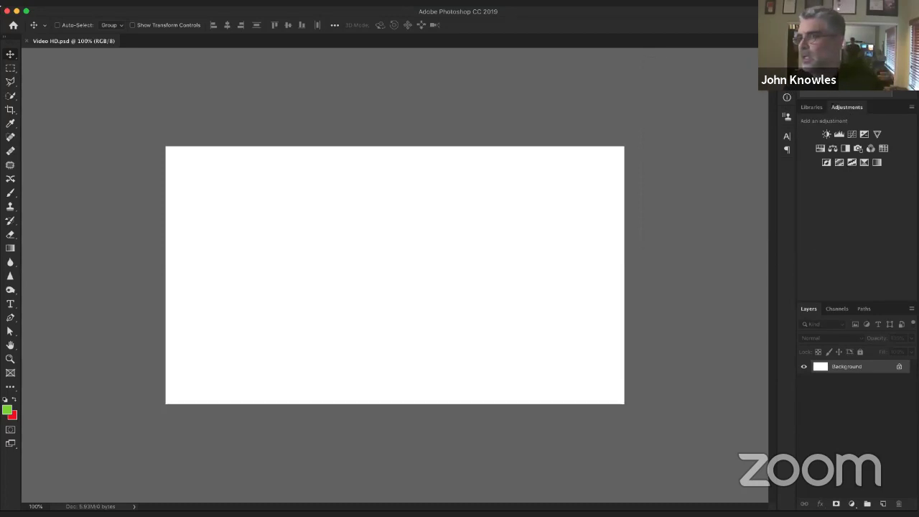
pyautogui.click(907, 24)
pyautogui.click(877, 93)
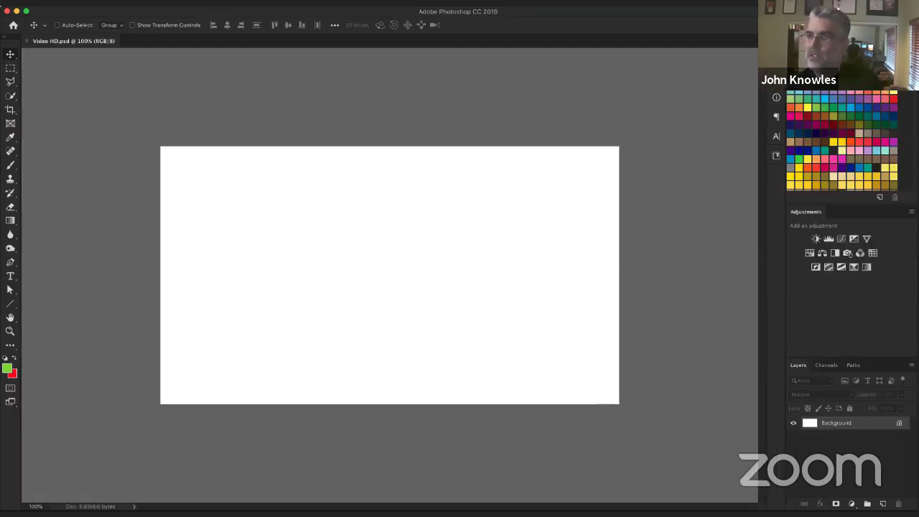
# Start a new workspace with keyboard shortcuts, menus and toolbar included in the capture, and cancel it without saving.
pyautogui.click(895, 25)
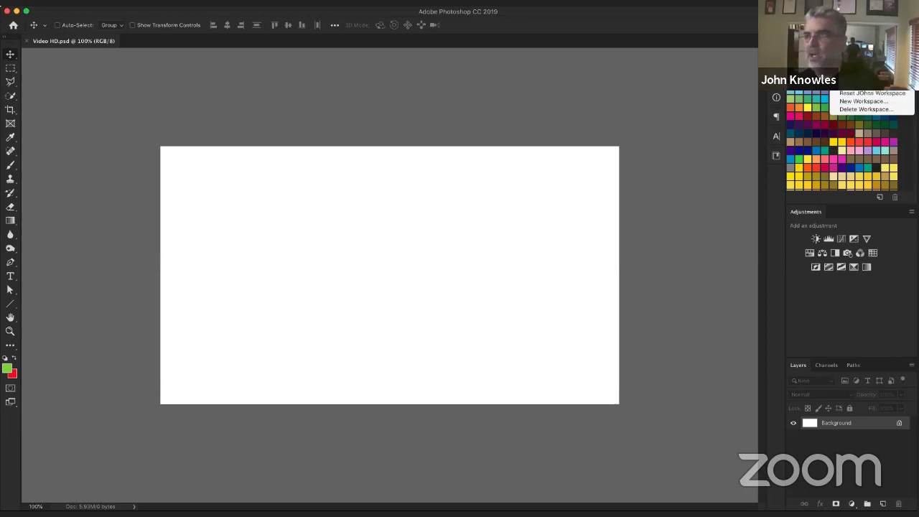
pyautogui.click(300, 2)
pyautogui.click(301, 2)
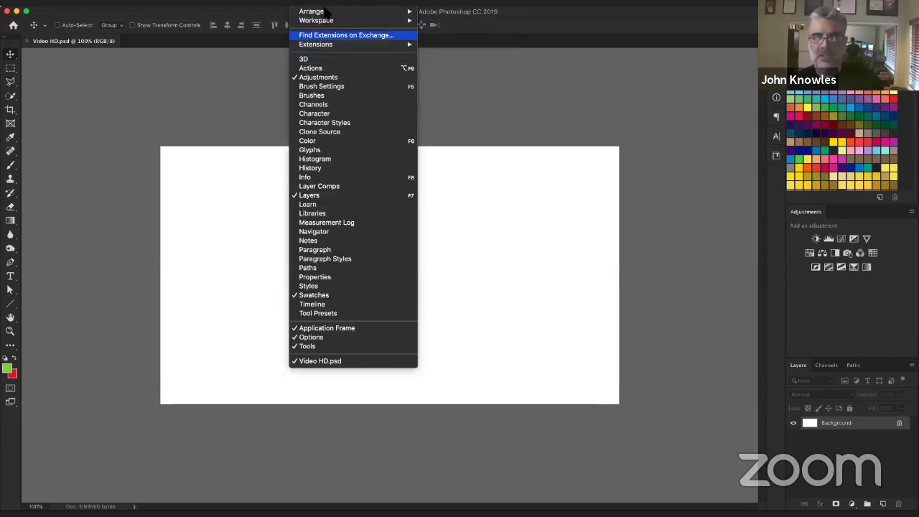
pyautogui.moveTo(324, 29)
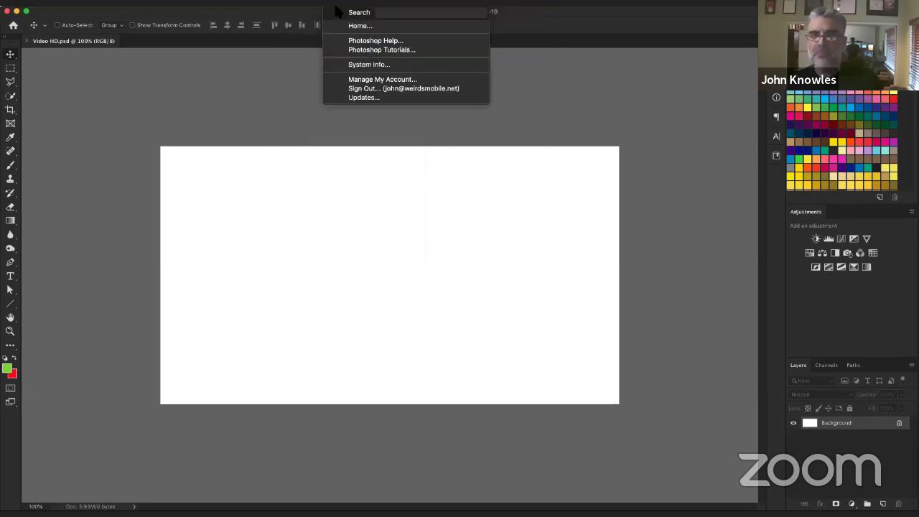
pyautogui.moveTo(309, 12)
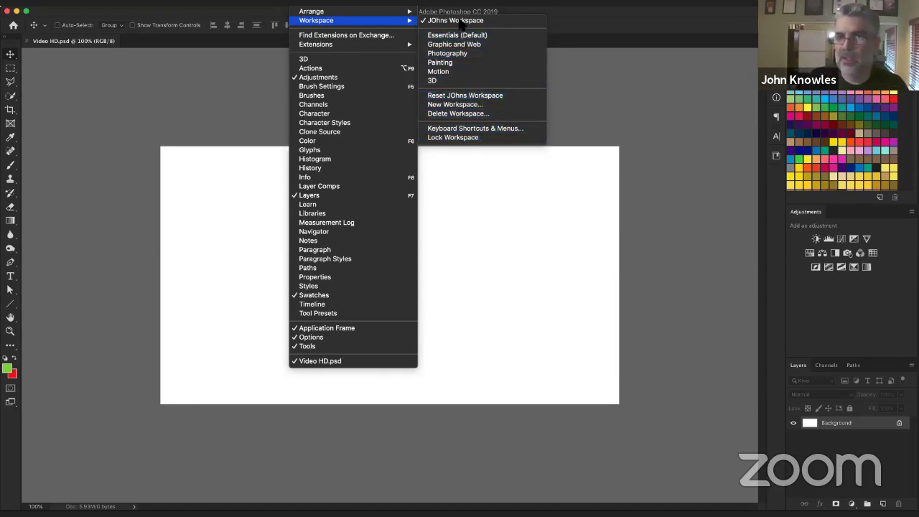
pyautogui.click(458, 105)
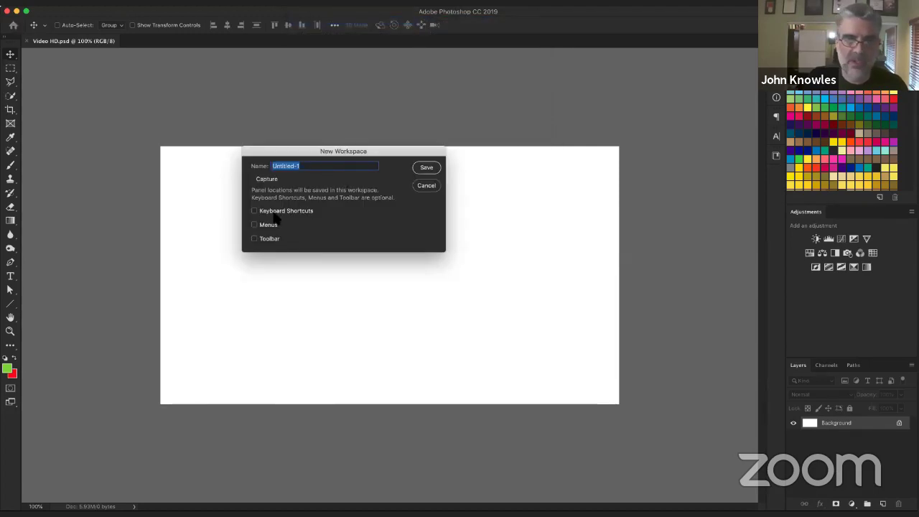
pyautogui.click(255, 239)
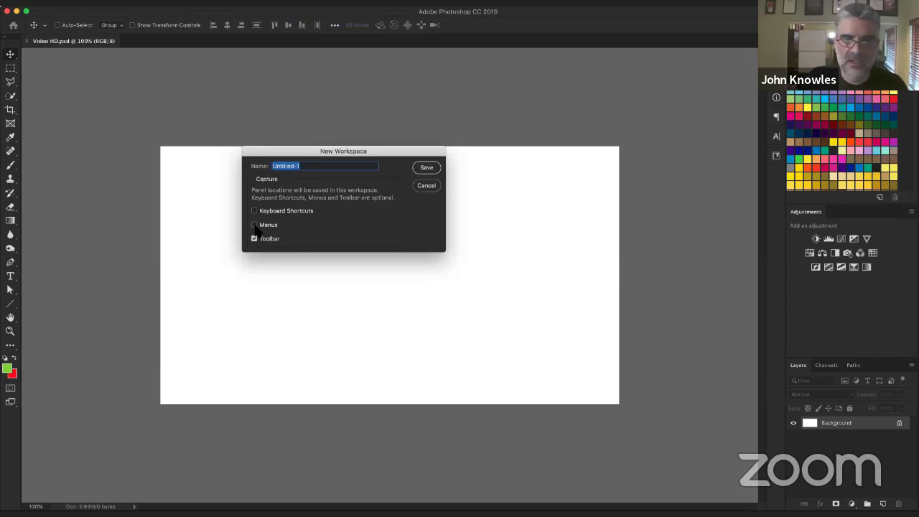
pyautogui.click(254, 224)
pyautogui.click(255, 211)
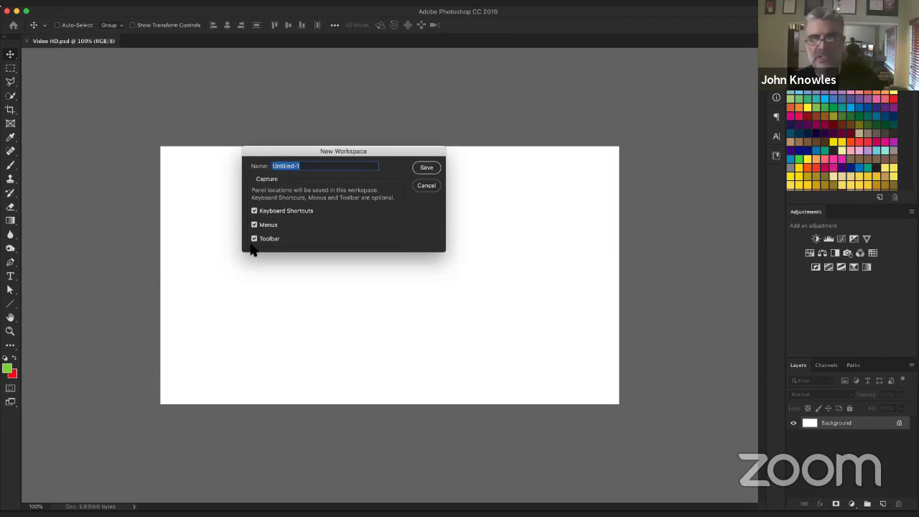
pyautogui.click(429, 186)
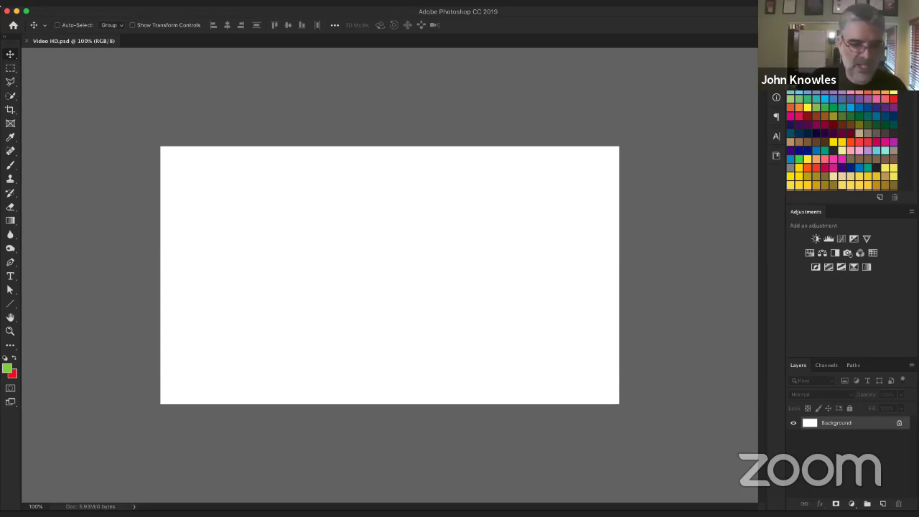
# Show the document dimensions in the status bar and switch it back to document sizes.
pyautogui.click(134, 506)
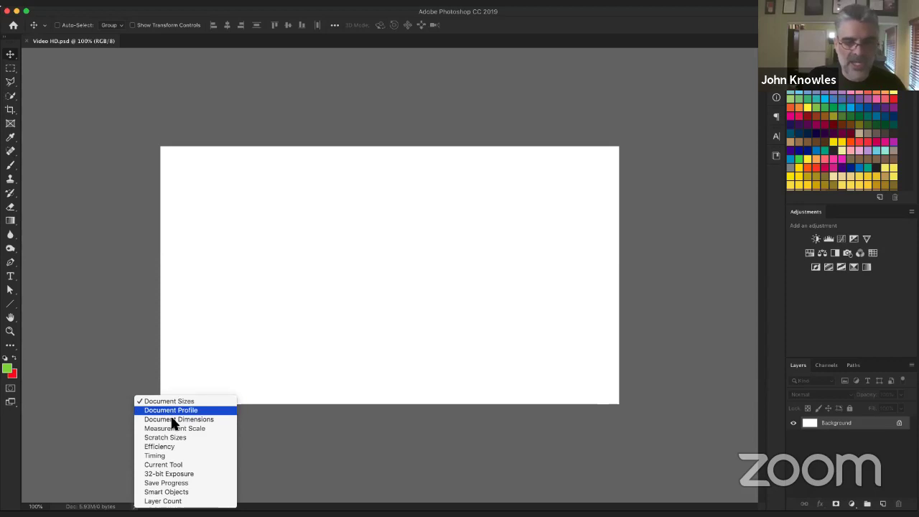
pyautogui.click(190, 419)
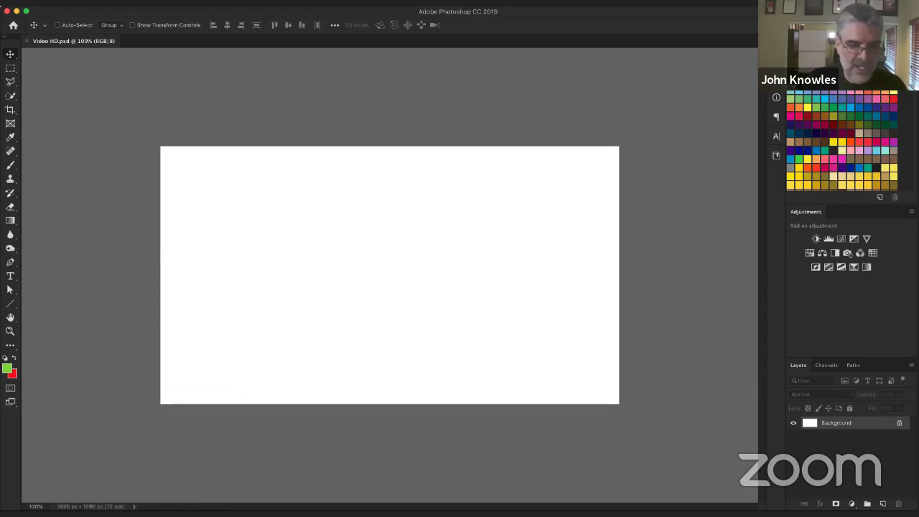
pyautogui.click(134, 506)
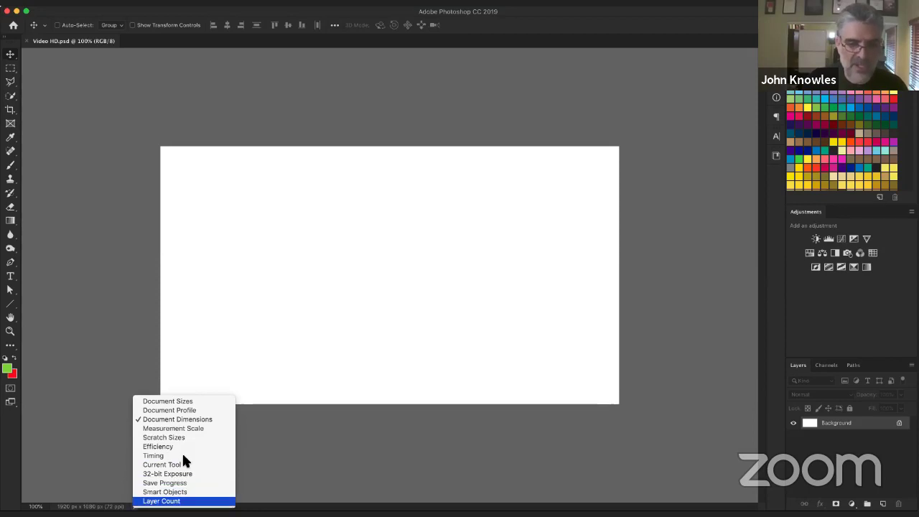
pyautogui.click(192, 402)
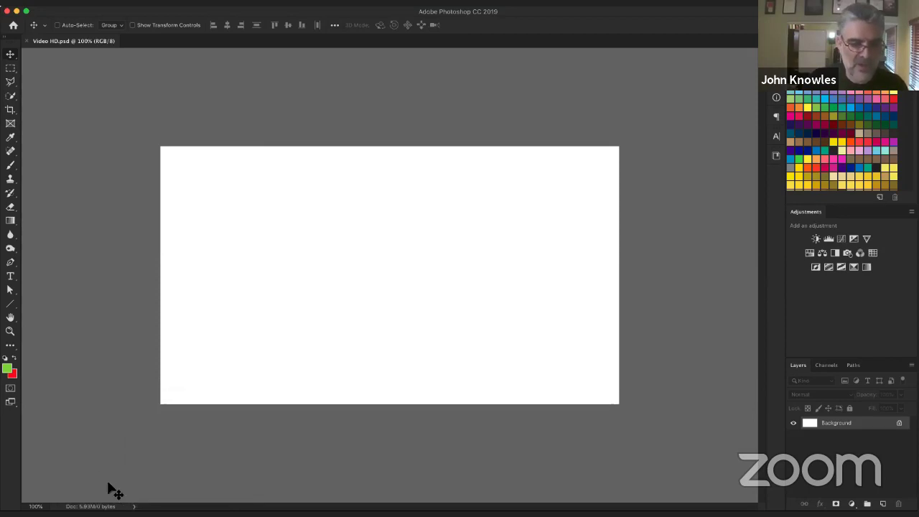
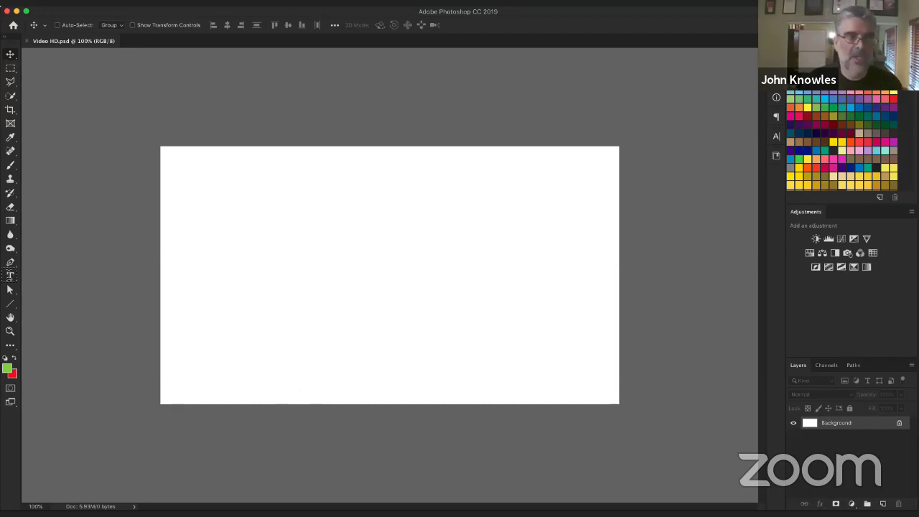
# Add a line of text reading 72ppp near the middle of the canvas and colour it black (000000).
pyautogui.click(10, 276)
pyautogui.click(357, 265)
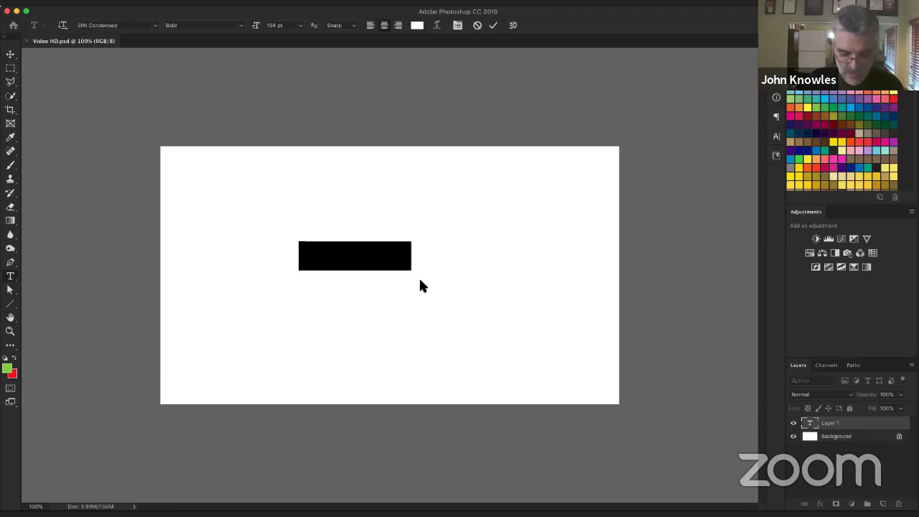
pyautogui.press('BackSpace')
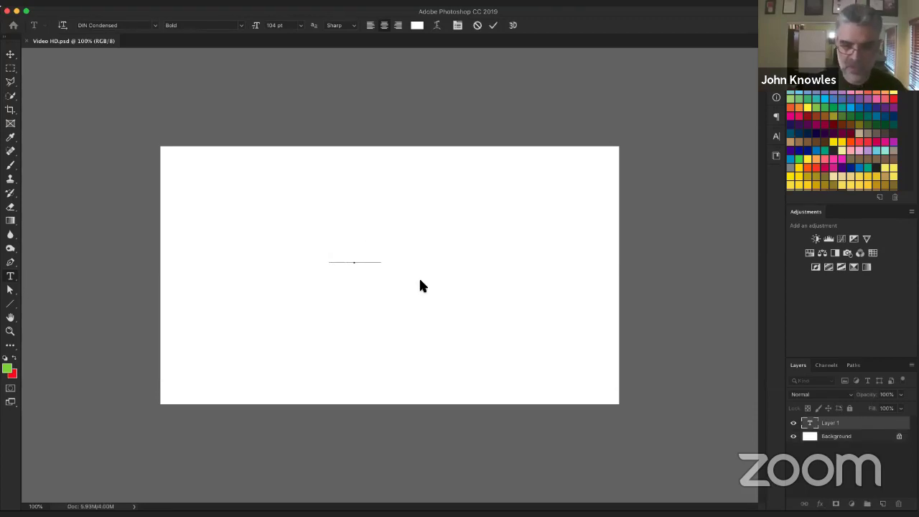
pyautogui.hotkey('ctrl', 'z')
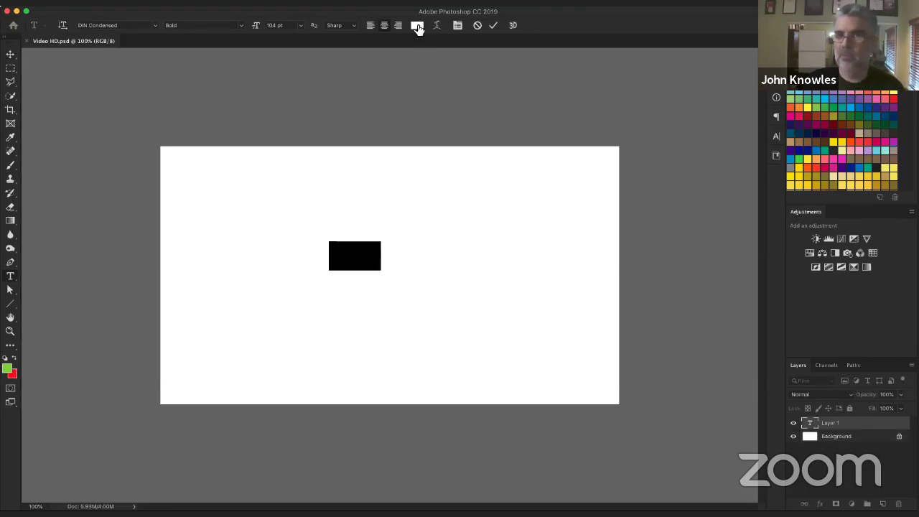
pyautogui.click(417, 26)
pyautogui.click(319, 249)
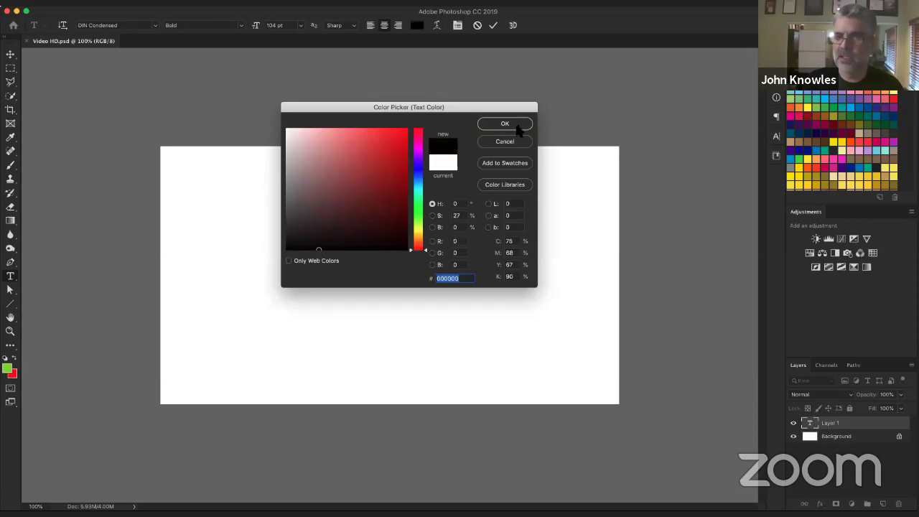
pyautogui.press('Return')
# Correct the last letter of the text on the canvas so that it reads 72ppi.
pyautogui.press('Right')
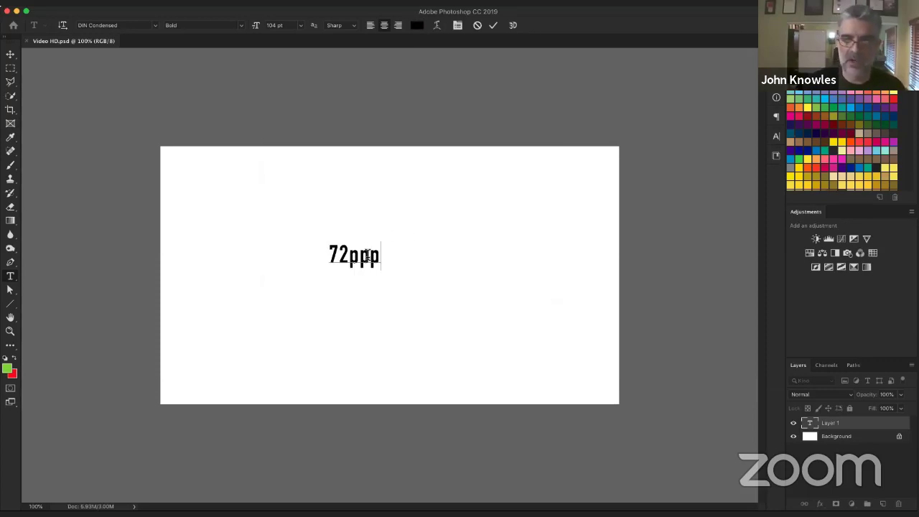
pyautogui.hotkey('shift', 'Left')
pyautogui.write('i')
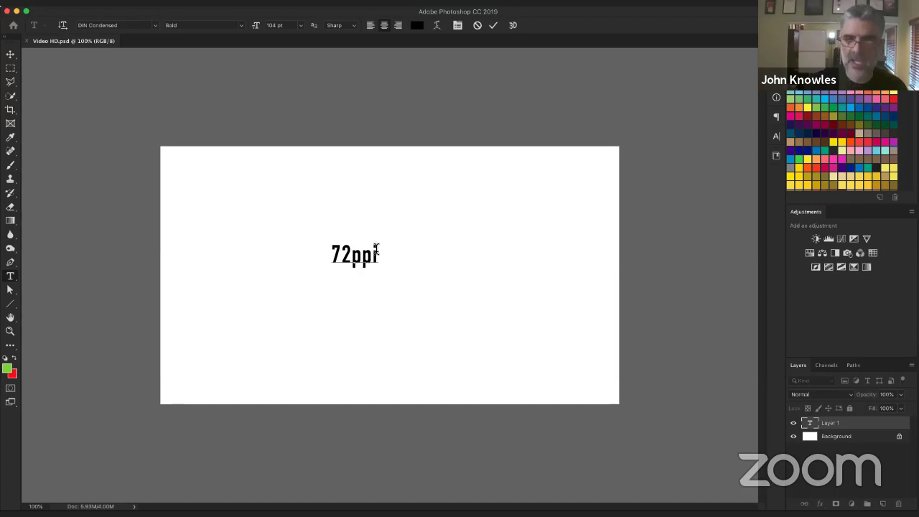
# Scale up the 72ppi text to roughly half the canvas width and move it to the middle of the canvas.
pyautogui.click(10, 54)
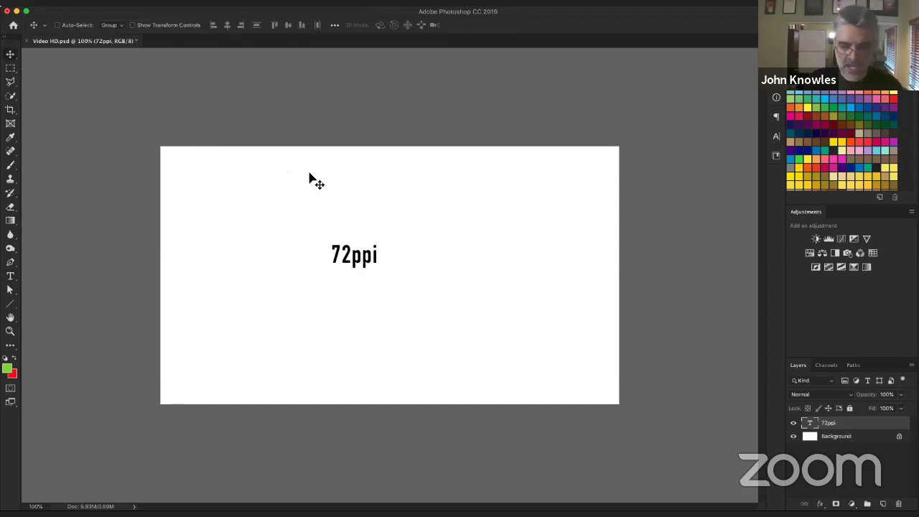
pyautogui.press('super+t')
pyautogui.moveTo(378, 245); pyautogui.dragTo(470, 191)
pyautogui.press('Return')
pyautogui.moveTo(388, 260); pyautogui.dragTo(413, 276)
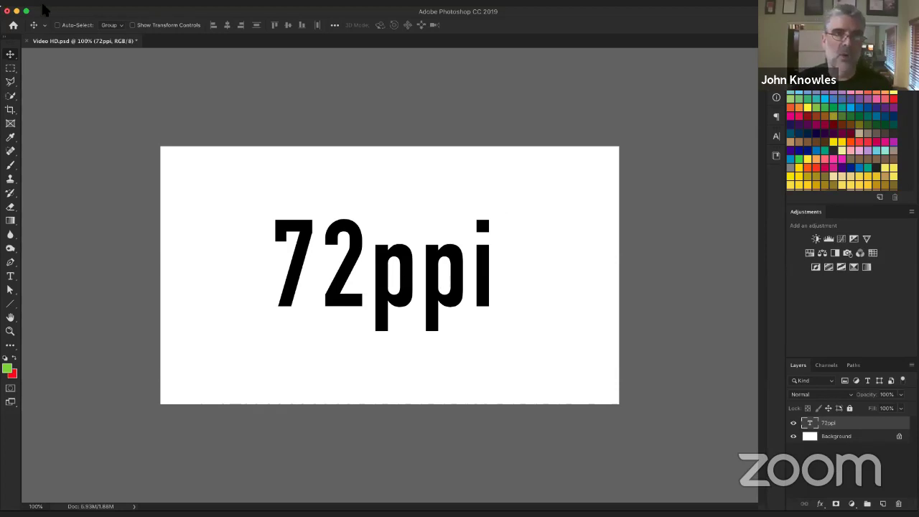
# Open the image size settings, switch the dimensions to pixels and enter a width of 4965 pixels.
pyautogui.click(130, 0)
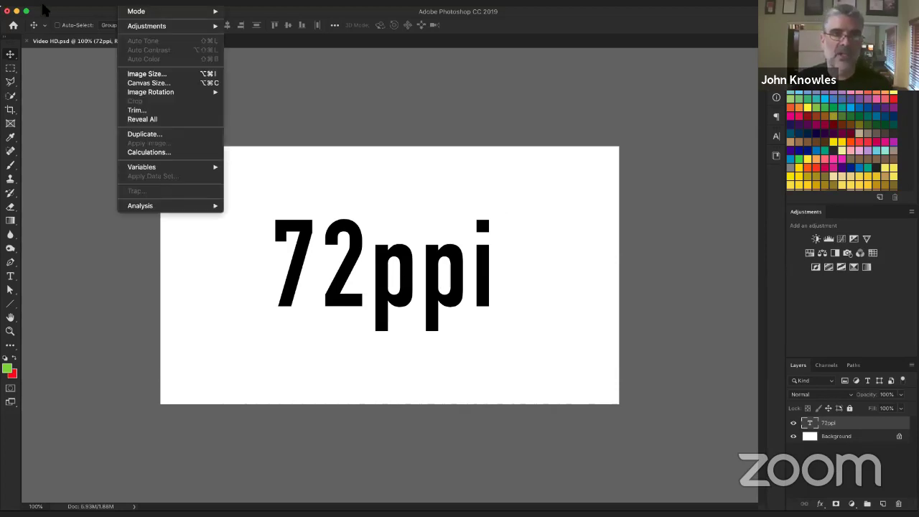
pyautogui.click(152, 75)
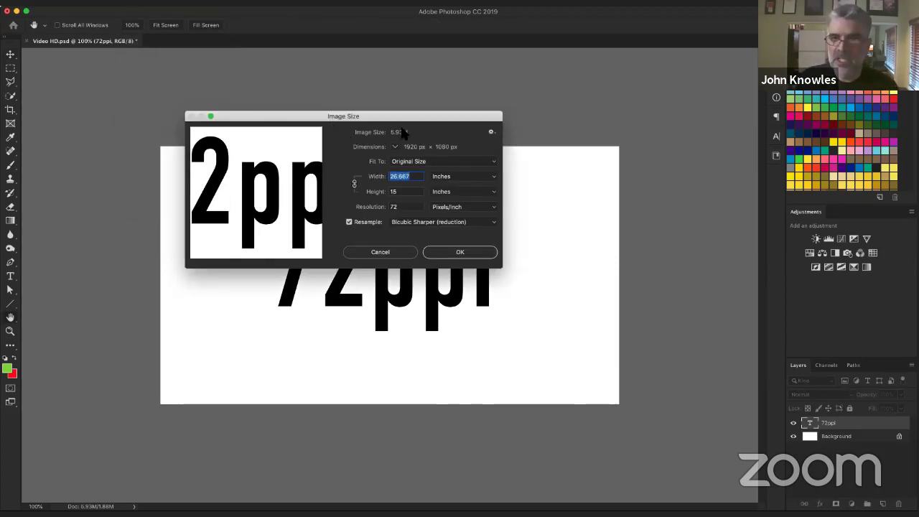
pyautogui.moveTo(411, 121); pyautogui.dragTo(449, 161)
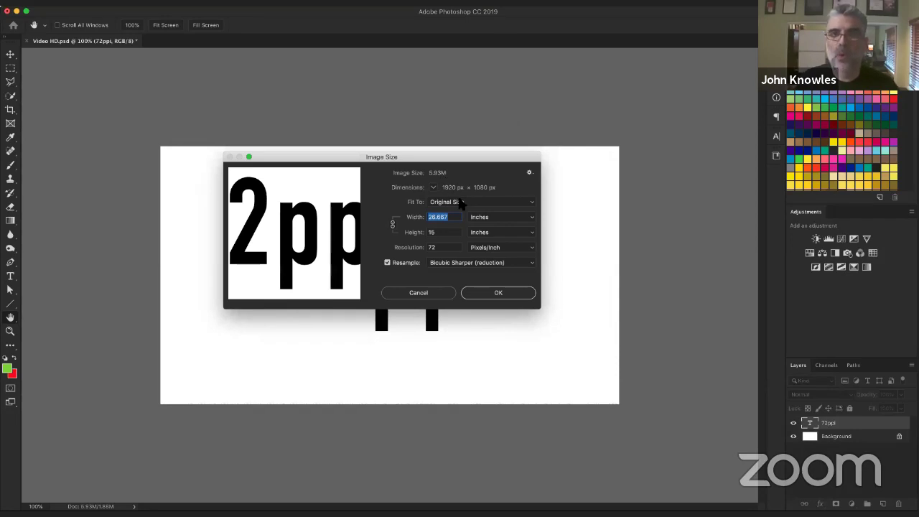
pyautogui.click(494, 214)
pyautogui.click(493, 208)
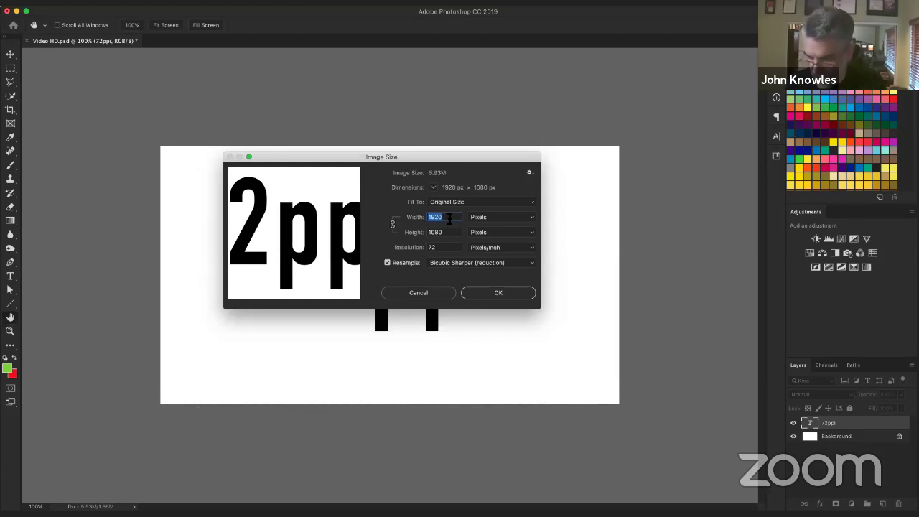
pyautogui.write('4966')
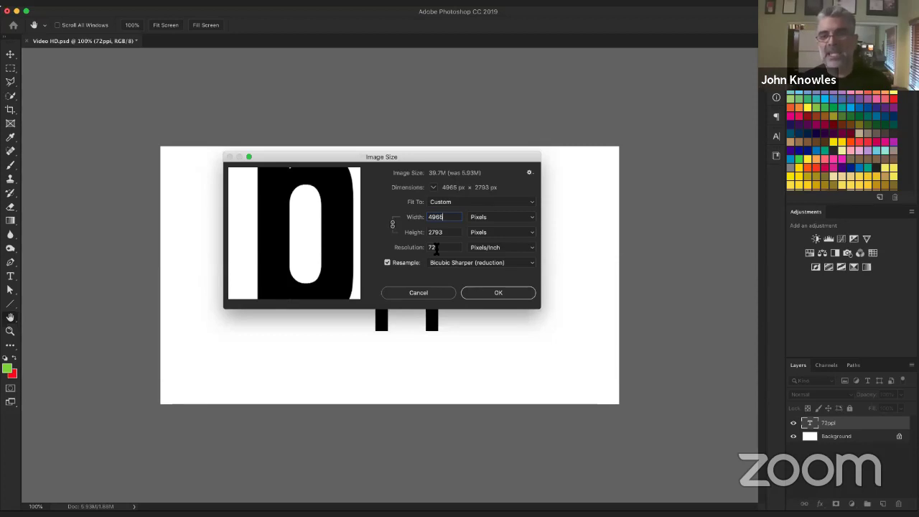
# Set the image resolution to 100 pixels per inch and return the width to 1920 pixels.
pyautogui.doubleClick(435, 249)
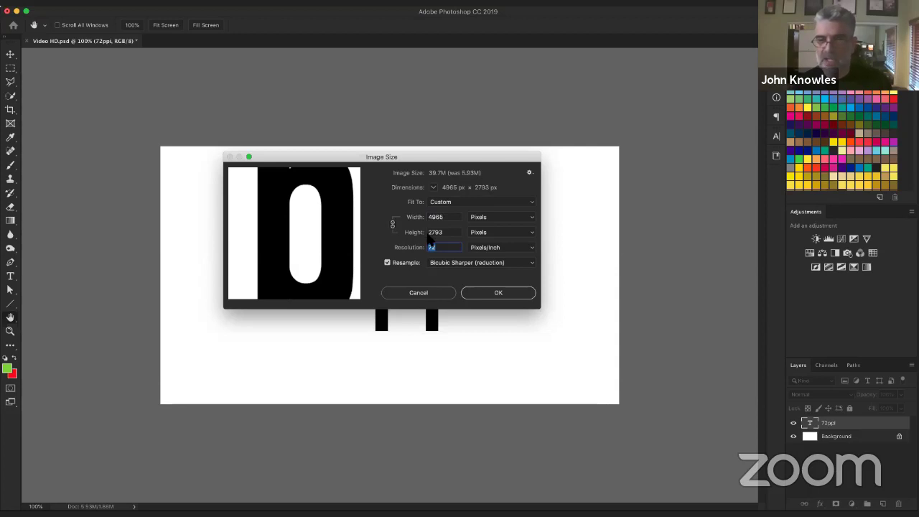
pyautogui.write('00')
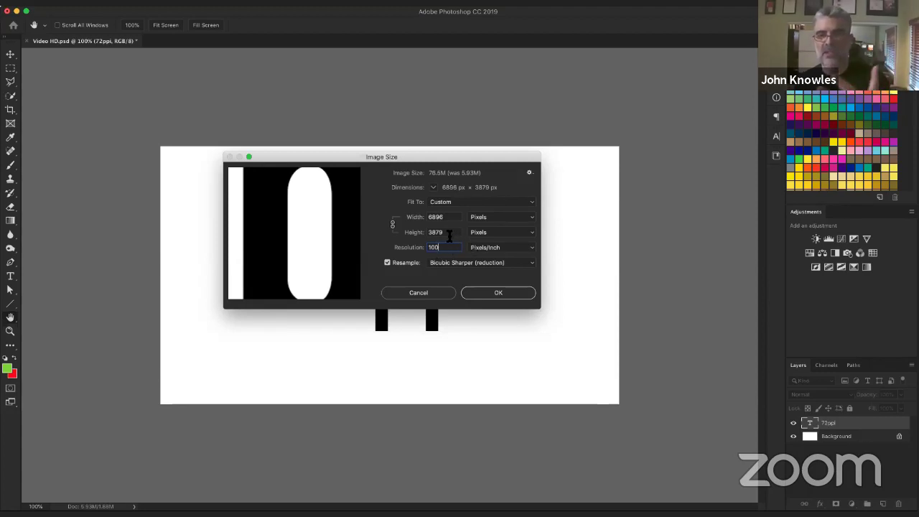
pyautogui.doubleClick(444, 218)
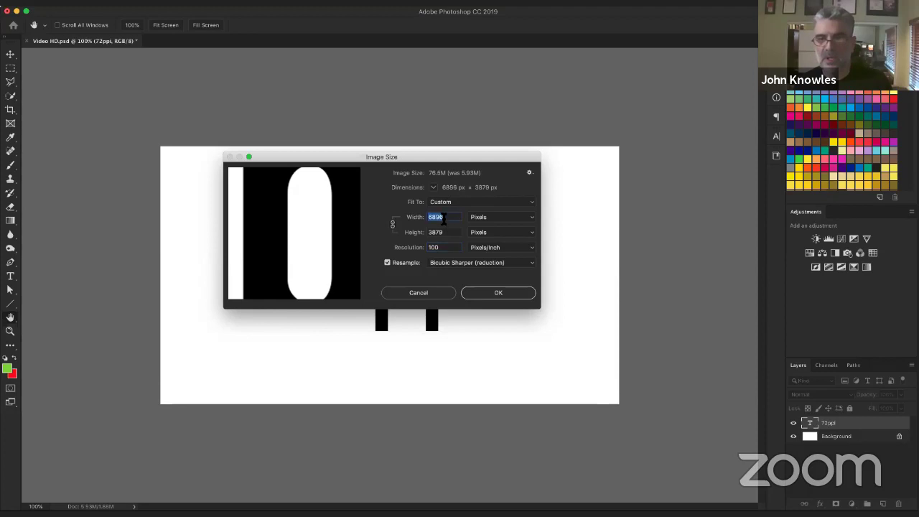
pyautogui.write('1920')
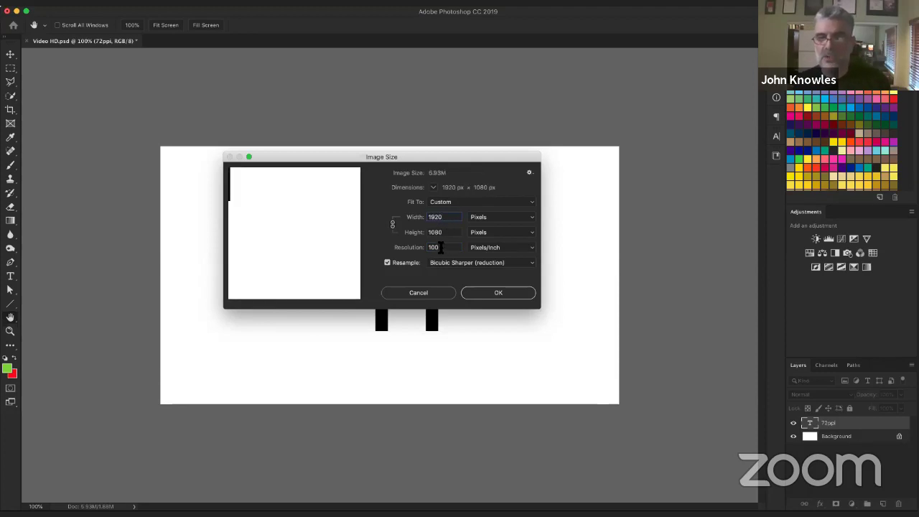
# Raise the resolution to 200 pixels per inch and enter the 1920-pixel width again.
pyautogui.doubleClick(441, 248)
pyautogui.write('200')
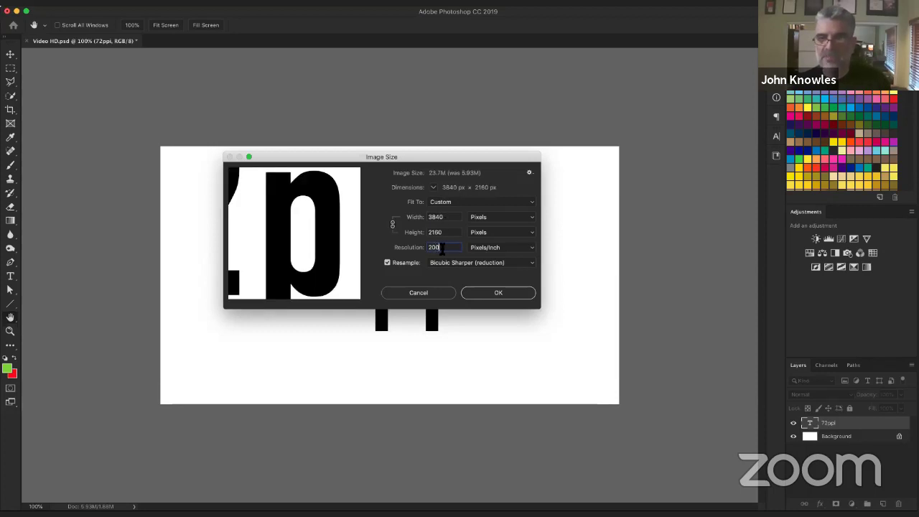
pyautogui.doubleClick(441, 217)
pyautogui.write('1')
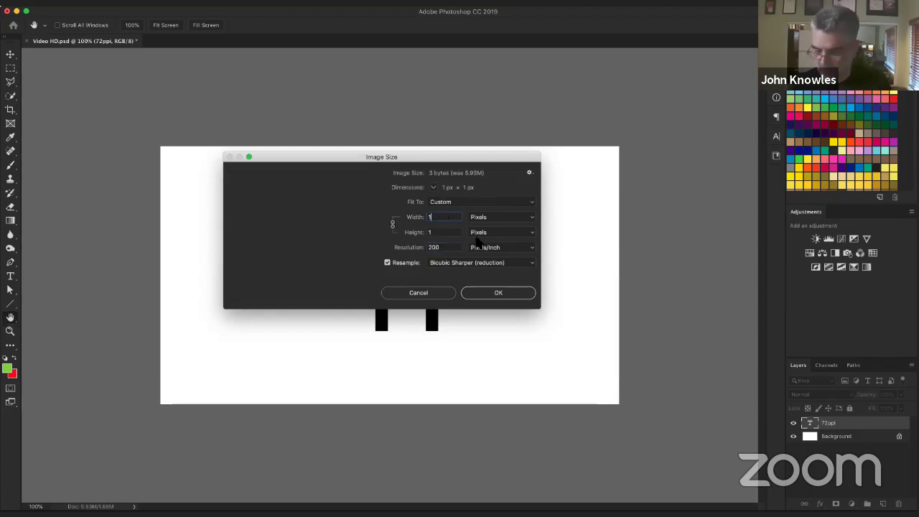
pyautogui.write('920')
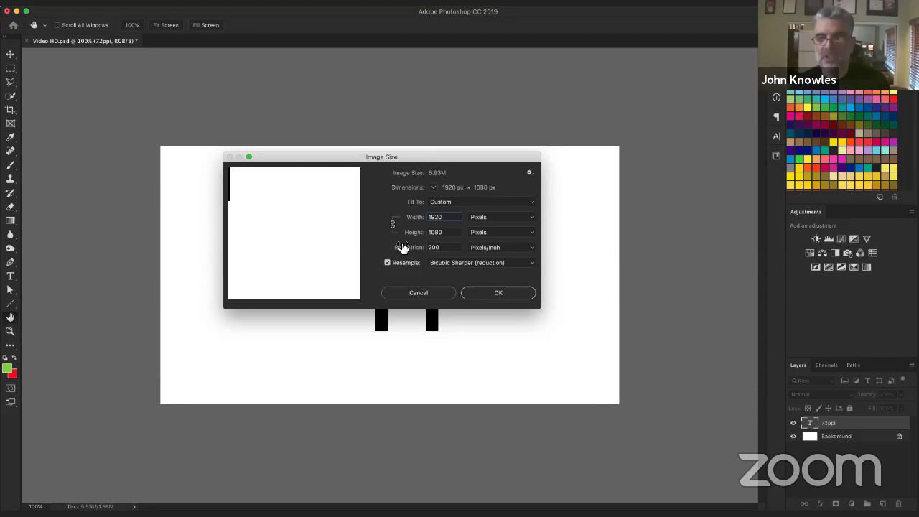
# Set the resolution to 72, keeping its unit as pixels per inch.
pyautogui.doubleClick(442, 248)
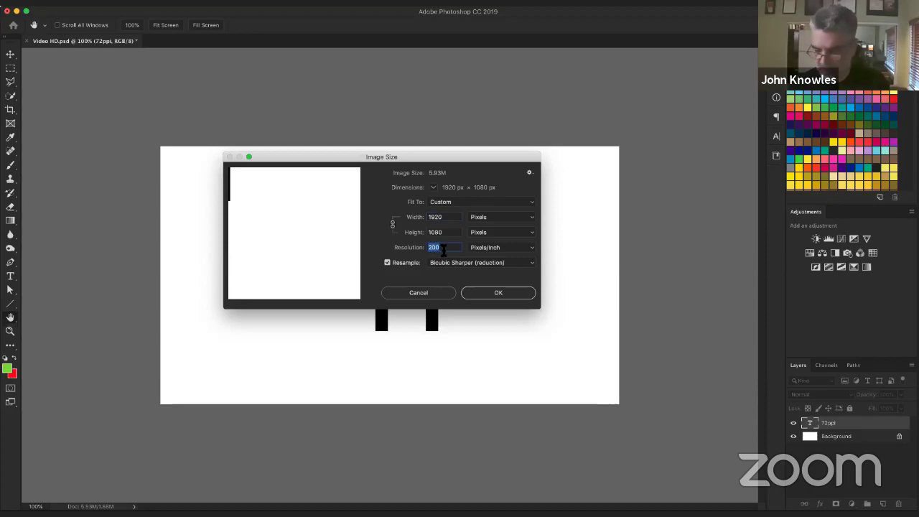
pyautogui.write('72')
pyautogui.click(509, 254)
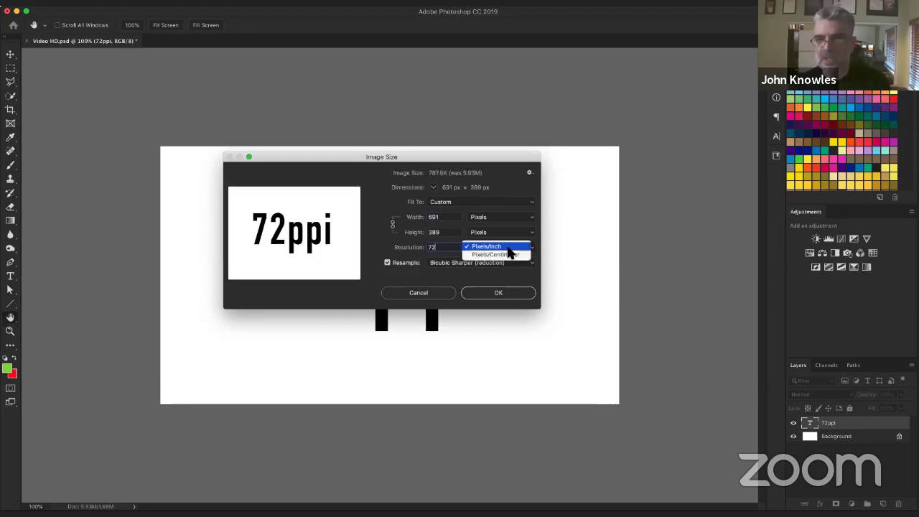
pyautogui.click(513, 245)
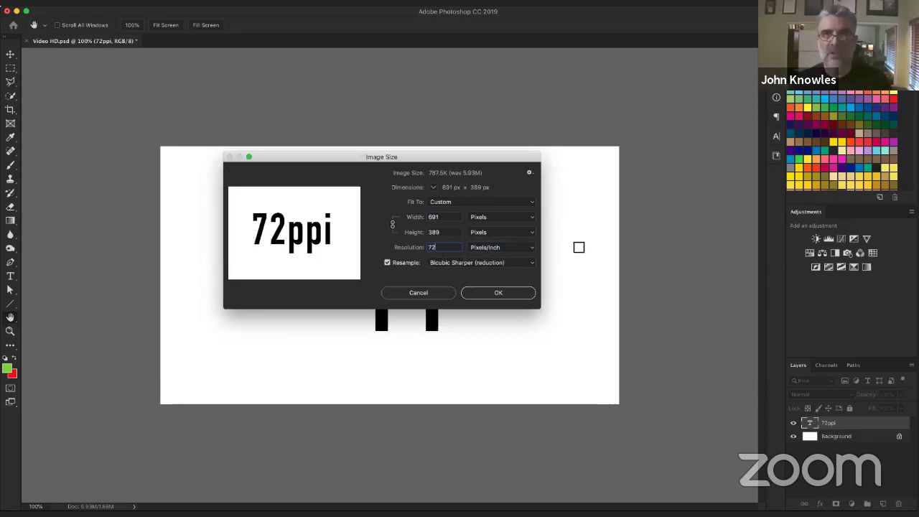
pyautogui.click(516, 247)
pyautogui.click(517, 246)
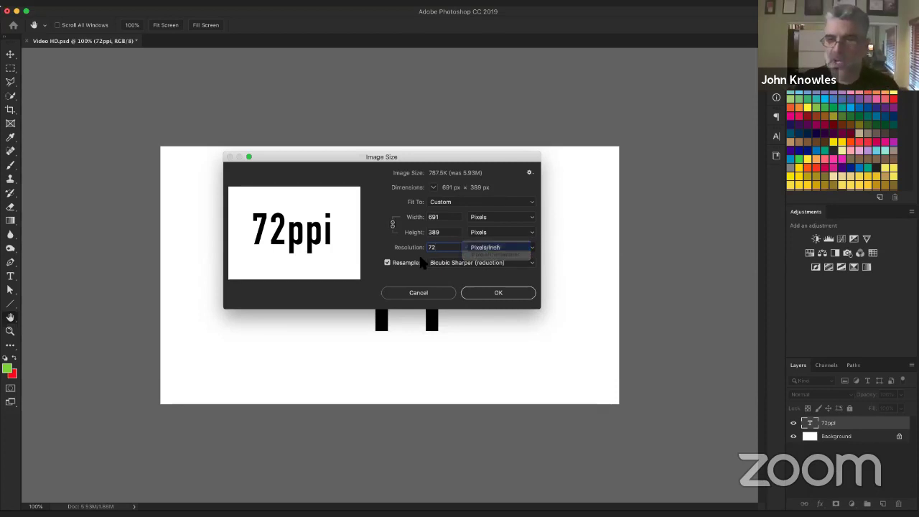
# Set the resolution to 300 pixels per inch, switch the dimensions to inches and enter a width of 8.5 inches.
pyautogui.doubleClick(441, 217)
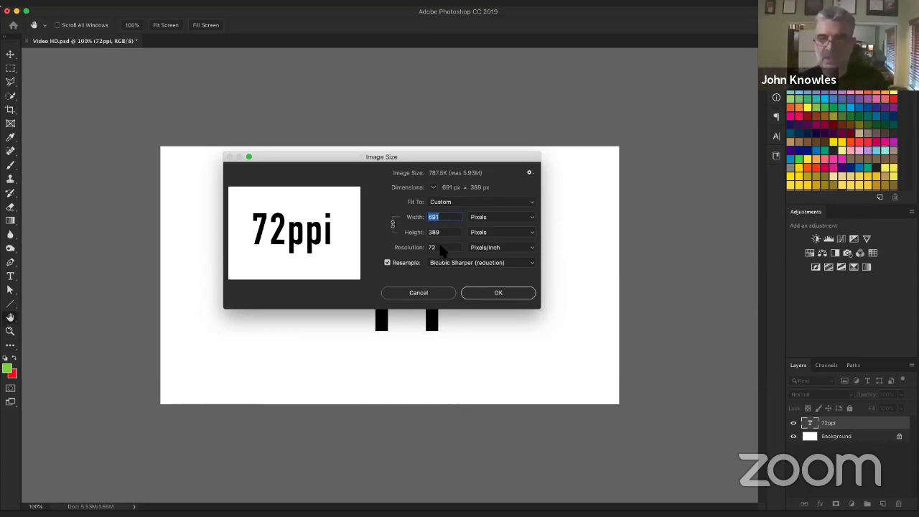
pyautogui.doubleClick(440, 247)
pyautogui.write('300')
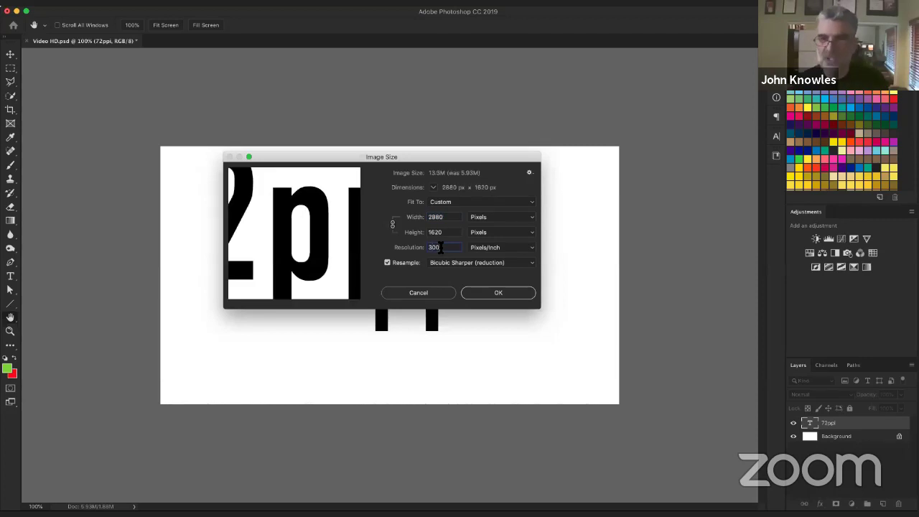
pyautogui.click(502, 216)
pyautogui.click(501, 224)
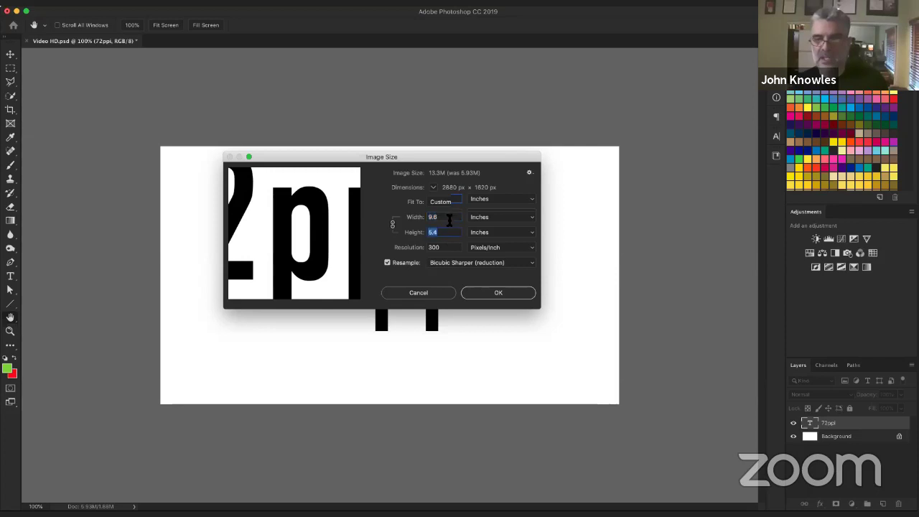
pyautogui.write('8.5')
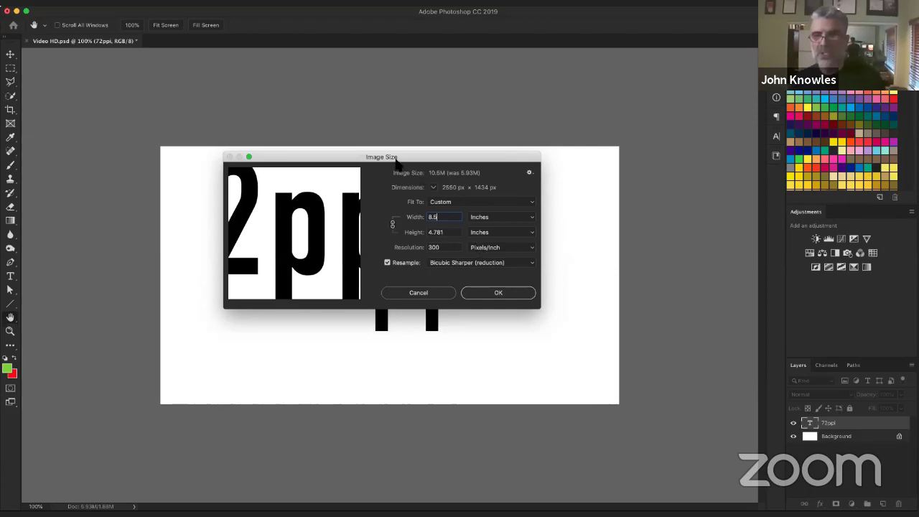
# Enter an image width of 50 inches and check the resulting height at the same resolution.
pyautogui.doubleClick(449, 217)
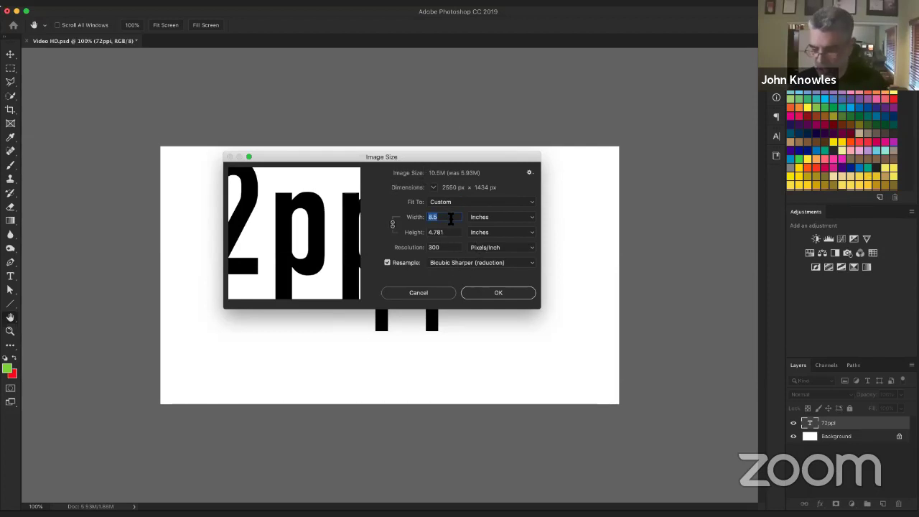
pyautogui.write('50')
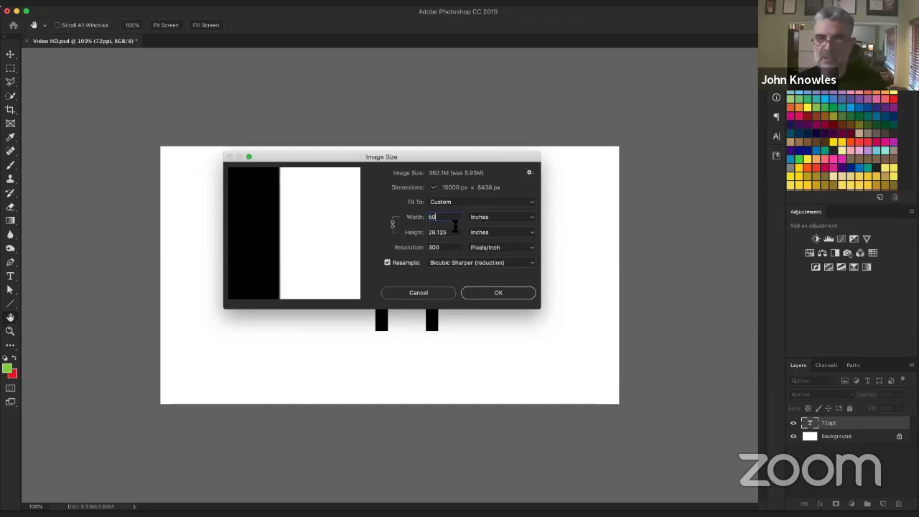
pyautogui.press('Tab')
pyautogui.press('Tab')
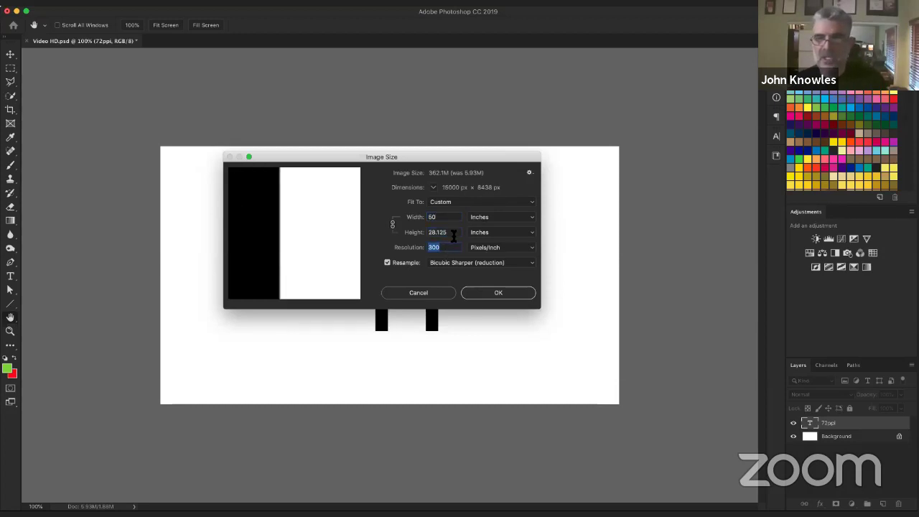
pyautogui.doubleClick(453, 233)
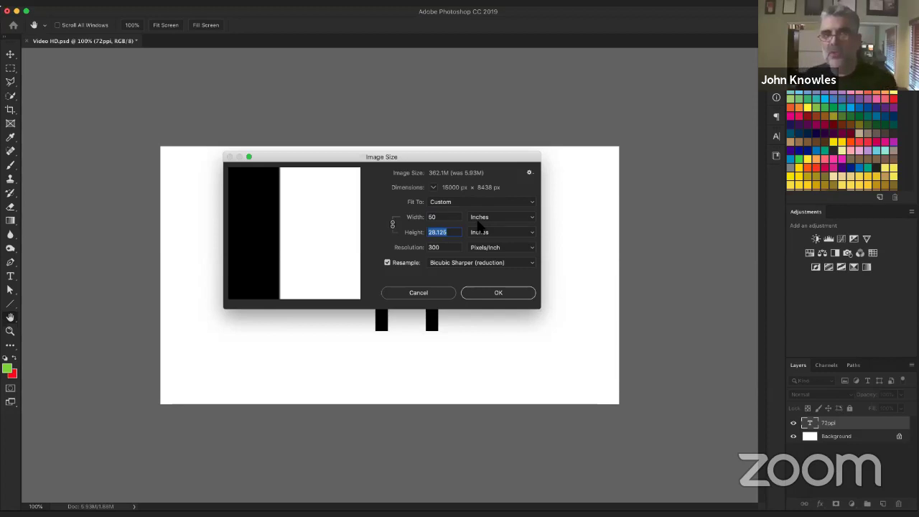
pyautogui.doubleClick(447, 219)
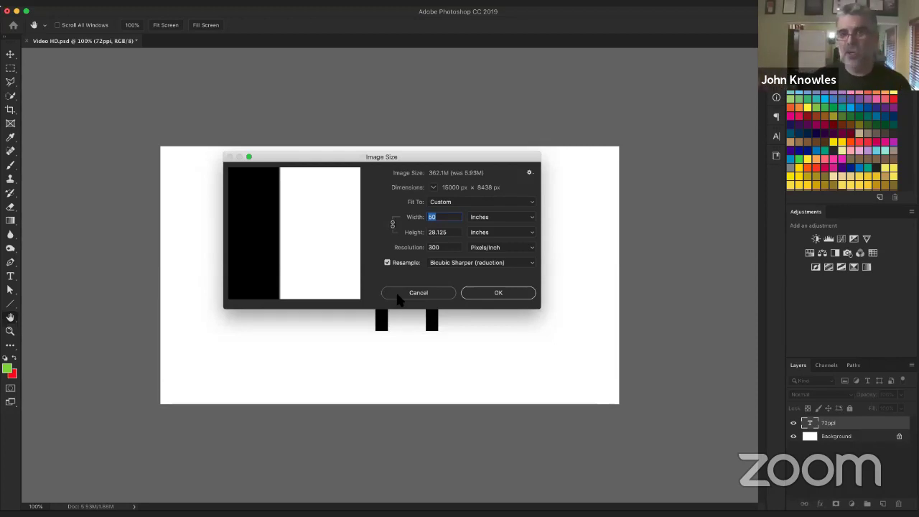
# Switch the dimensions back to pixels, set the resolution to 72 pixels per inch and the width to 1920 pixels.
pyautogui.click(494, 216)
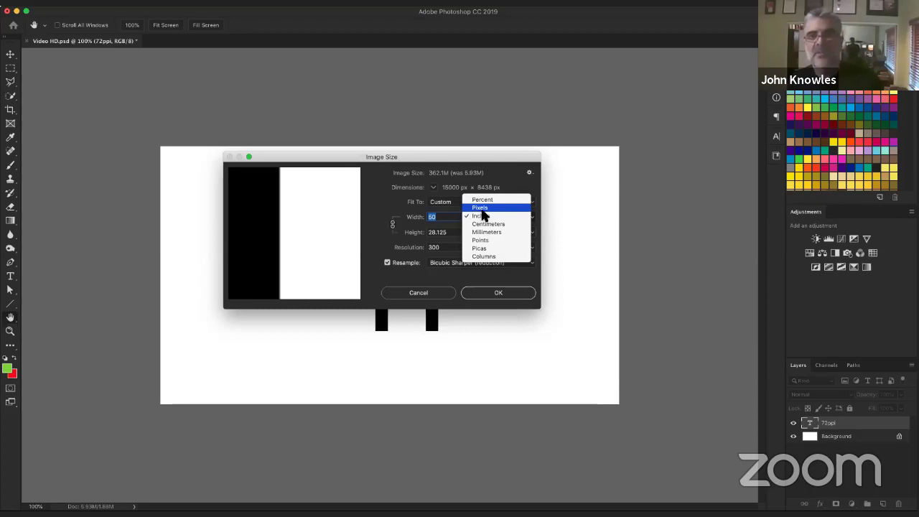
pyautogui.click(482, 211)
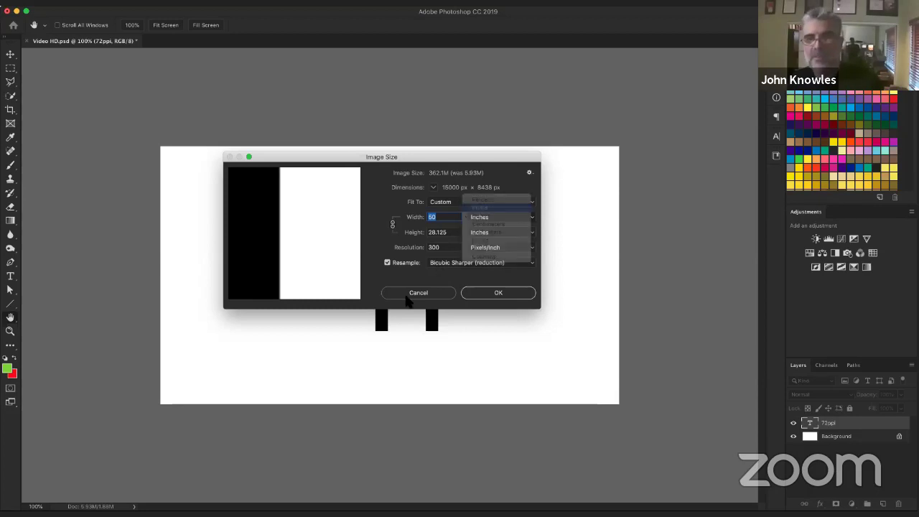
pyautogui.doubleClick(438, 247)
pyautogui.write('72')
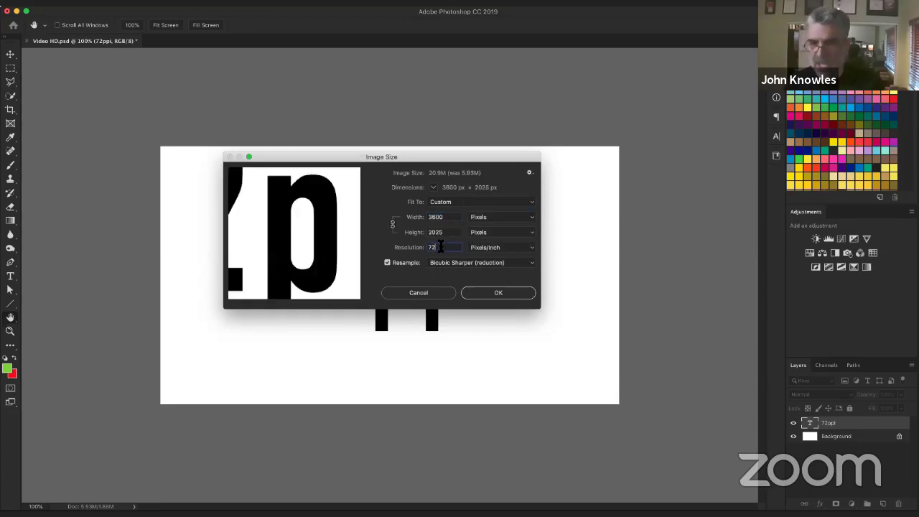
pyautogui.doubleClick(453, 218)
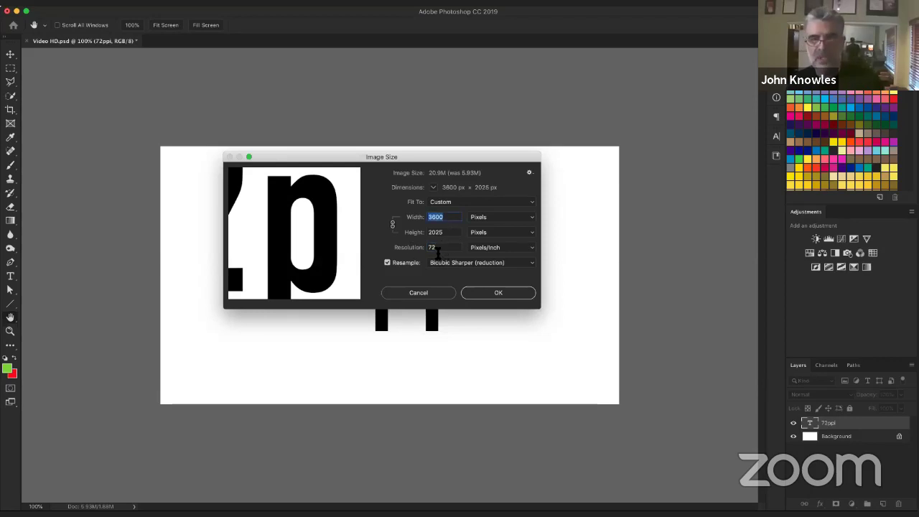
pyautogui.doubleClick(435, 248)
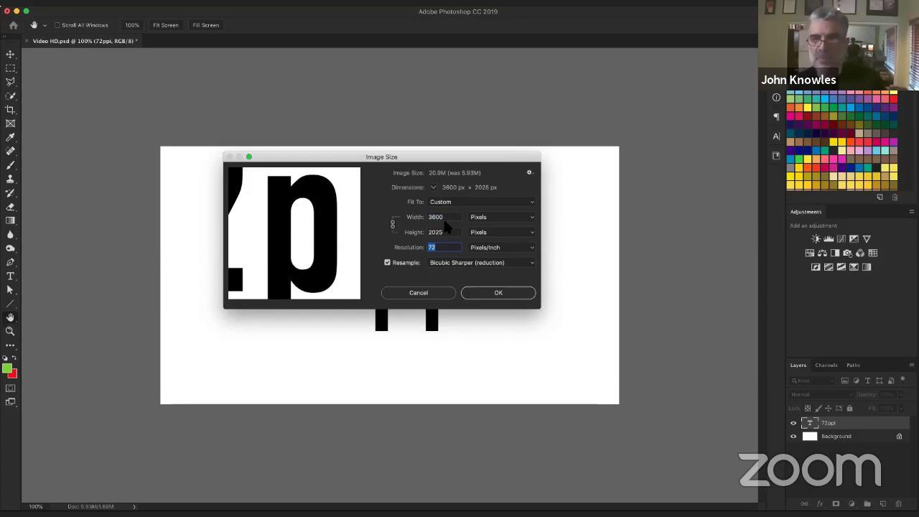
pyautogui.doubleClick(448, 218)
pyautogui.write('1920')
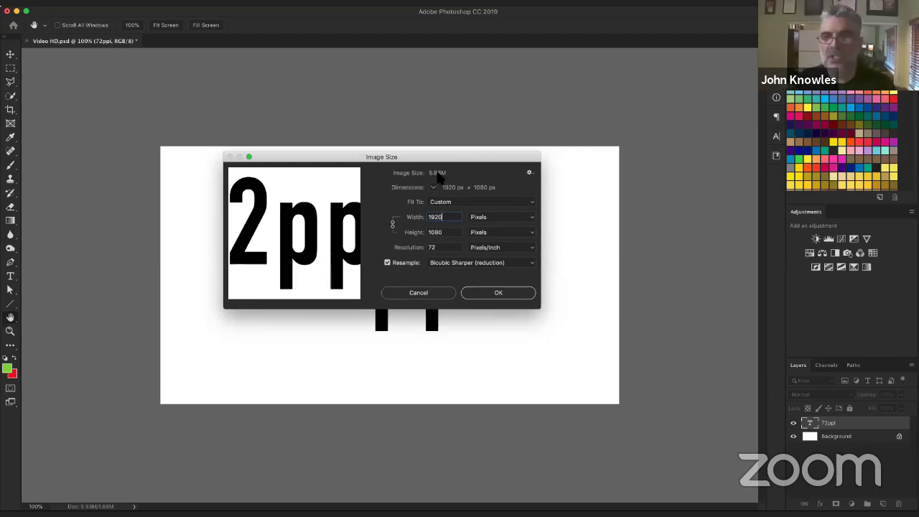
# Set the resolution to 800 pixels per inch and enter a width of 1920 pixels.
pyautogui.click(439, 247)
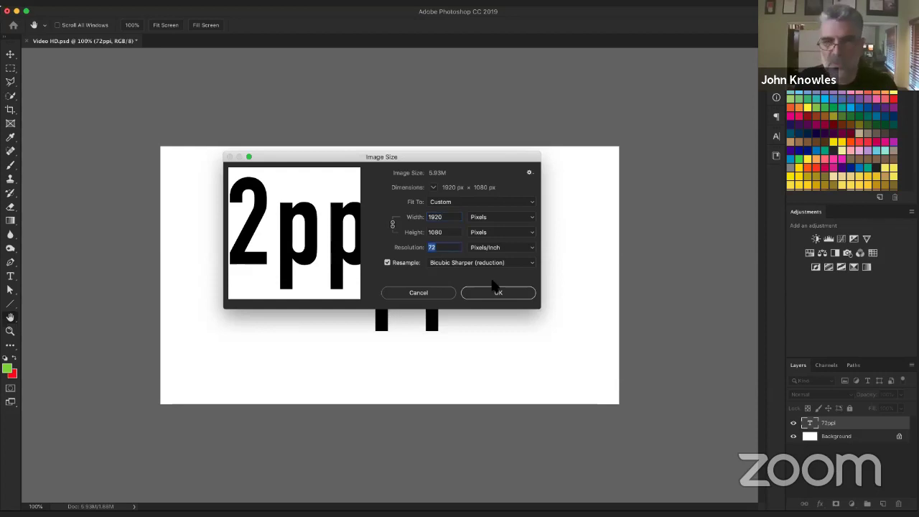
pyautogui.write('800')
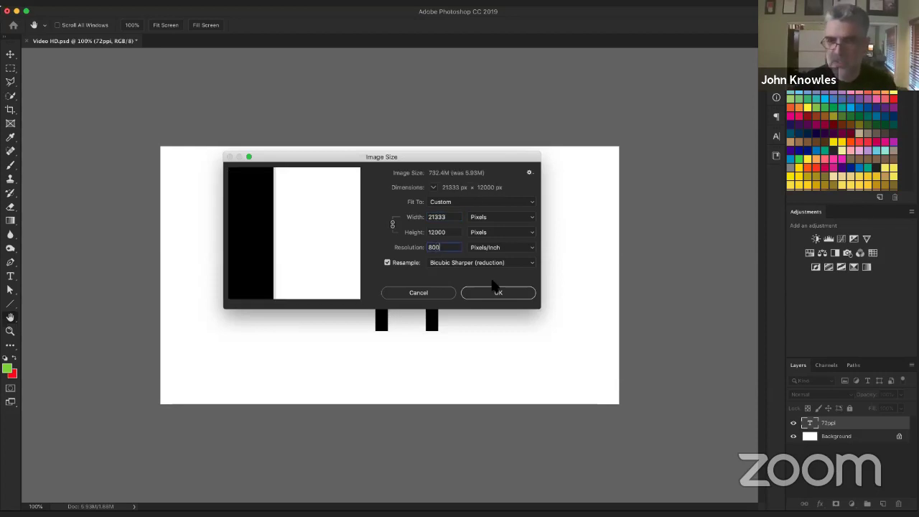
pyautogui.click(436, 219)
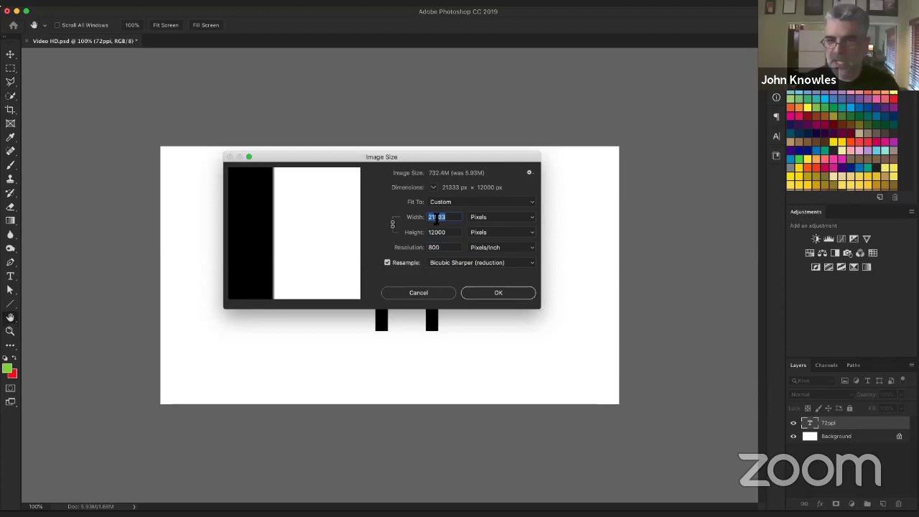
pyautogui.write('1920')
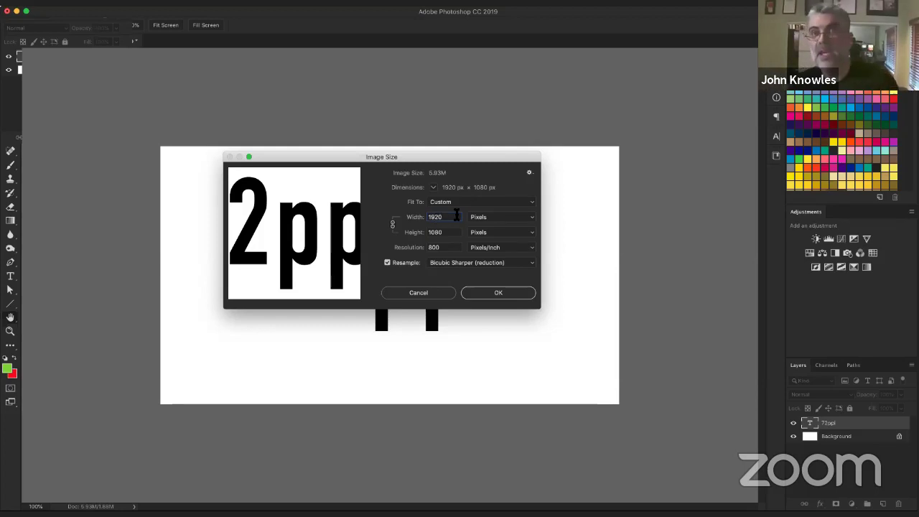
# Switch the dimensions to inches and set the resolution to 300 pixels per inch.
pyautogui.doubleClick(440, 248)
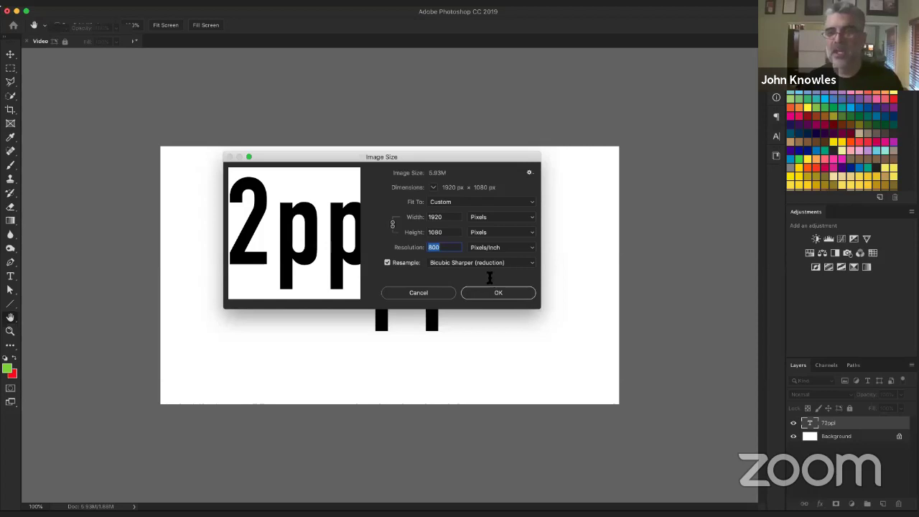
pyautogui.click(493, 219)
pyautogui.click(494, 228)
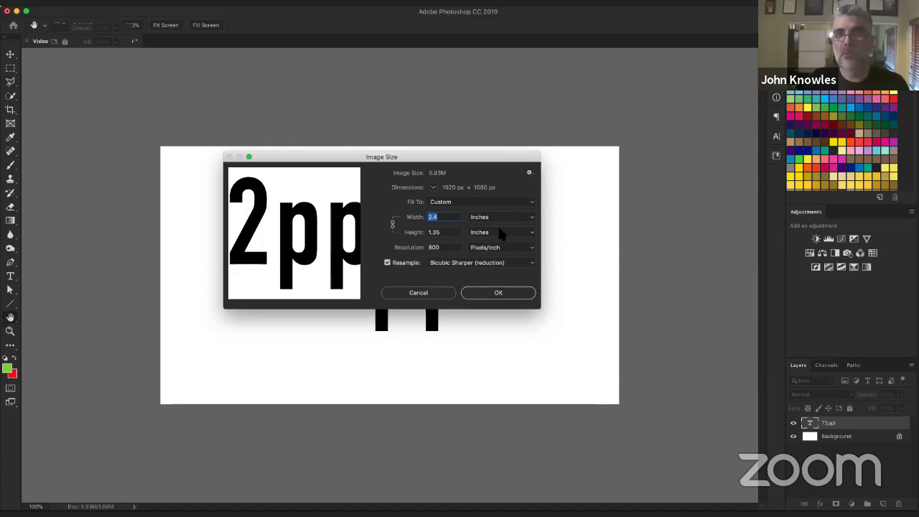
pyautogui.doubleClick(444, 248)
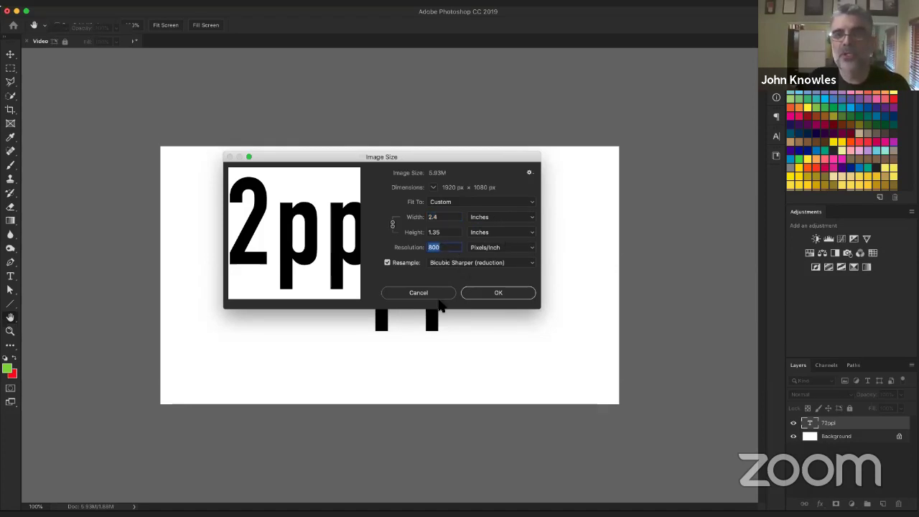
pyautogui.write('300')
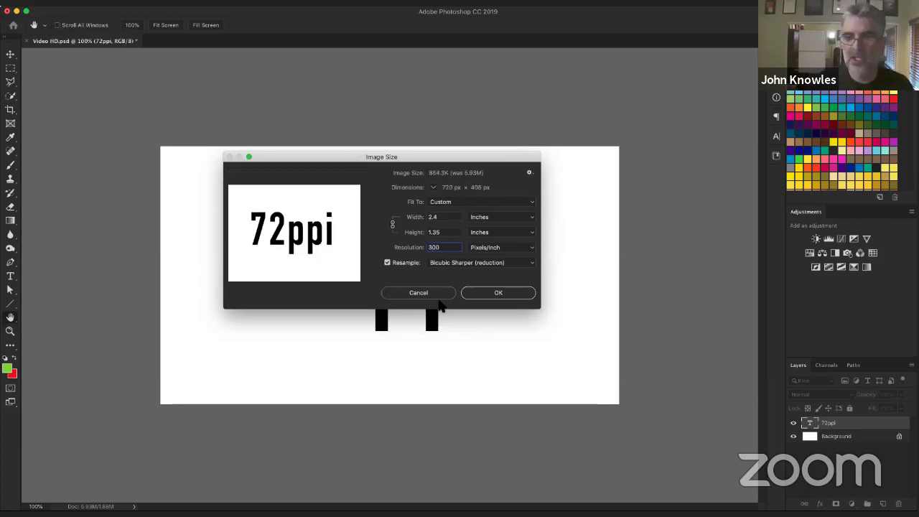
# Set the resolution to 600 pixels per inch and the image width to 8.5 inches.
pyautogui.doubleClick(436, 248)
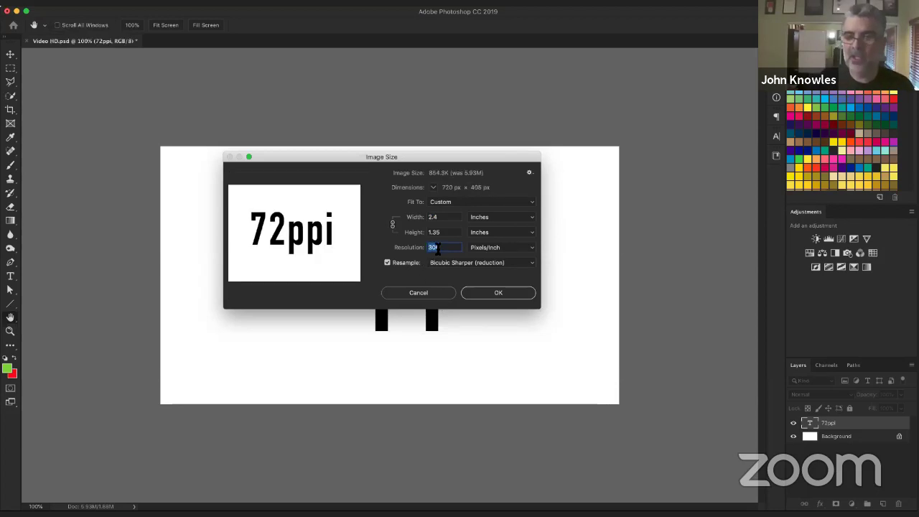
pyautogui.write('600')
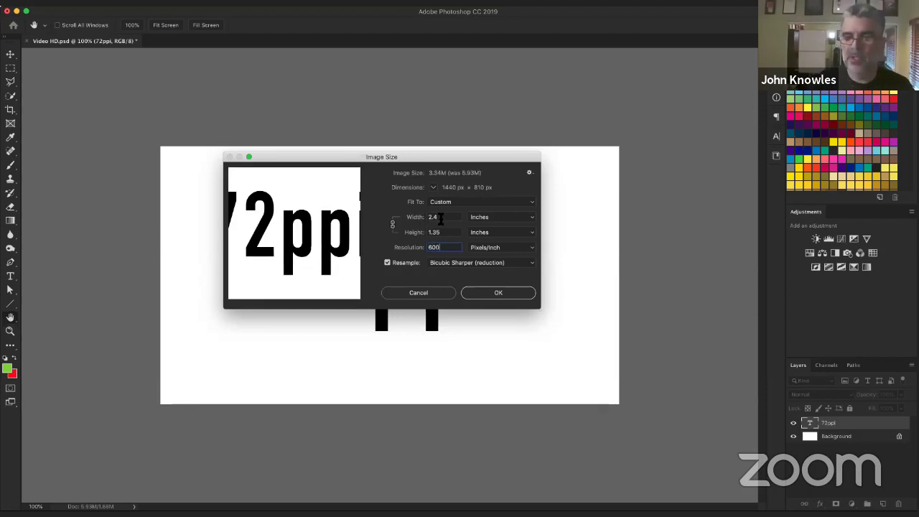
pyautogui.doubleClick(440, 218)
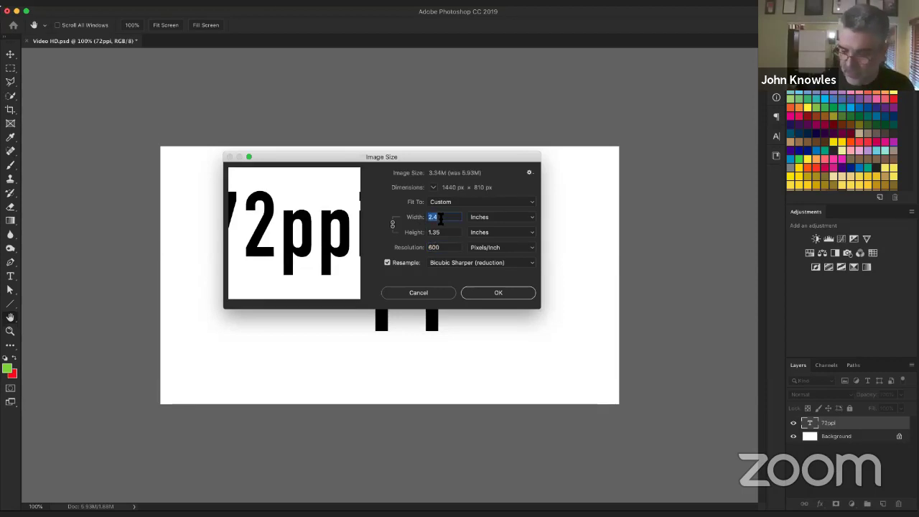
pyautogui.write('8.5')
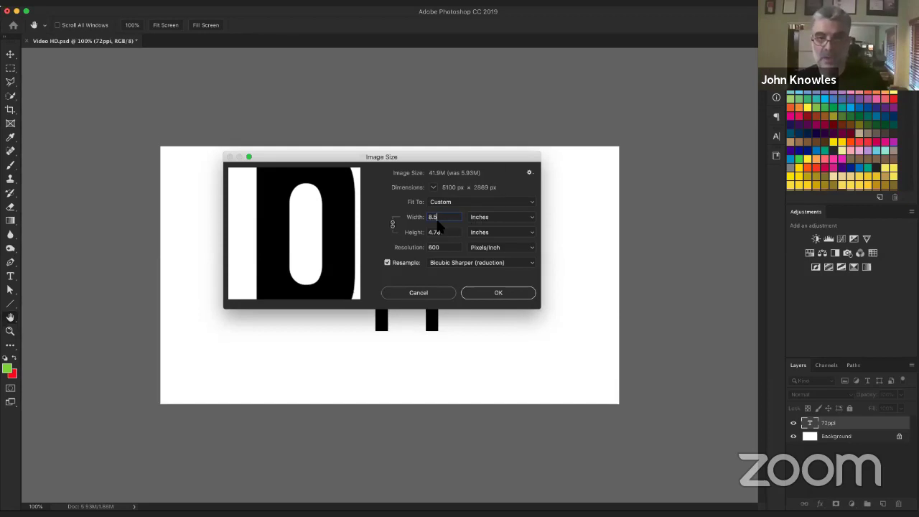
# Unlink width from height and set the image size to 8.5 inches wide by 11 inches high.
pyautogui.click(392, 224)
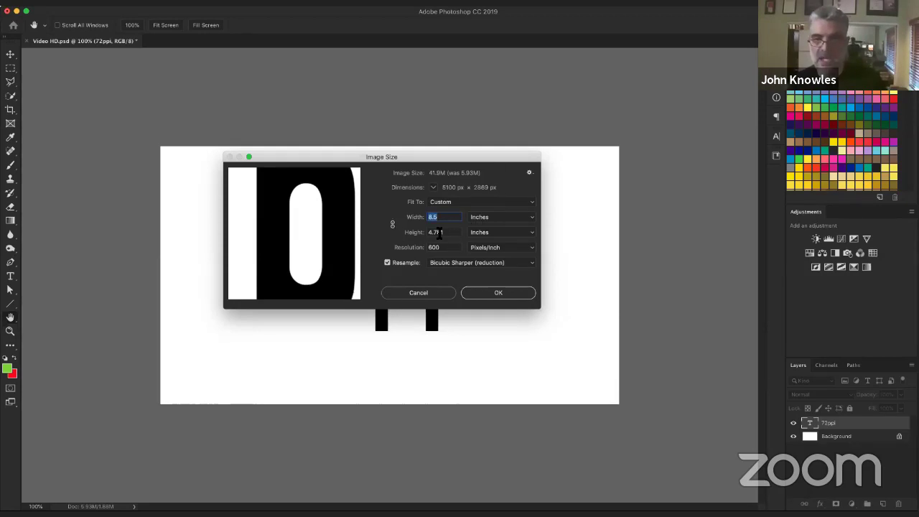
pyautogui.click(439, 232)
pyautogui.click(393, 226)
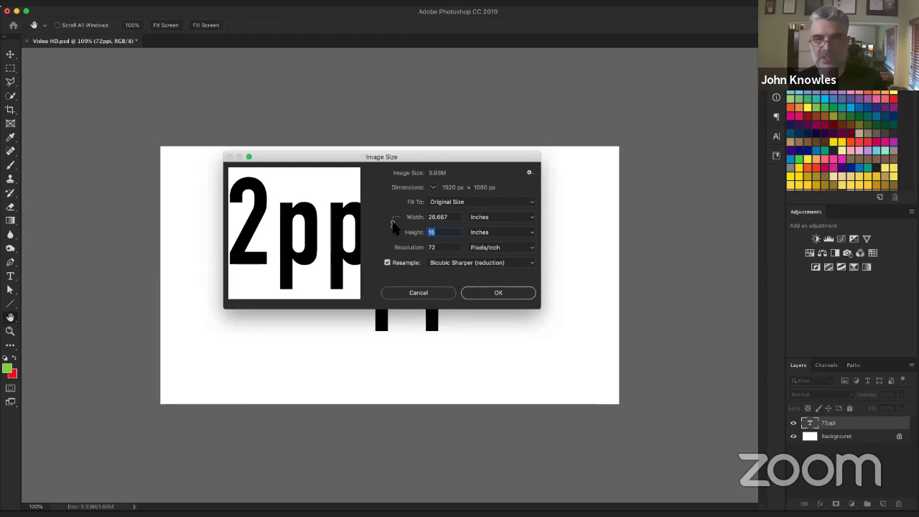
pyautogui.click(441, 221)
pyautogui.write('8.5')
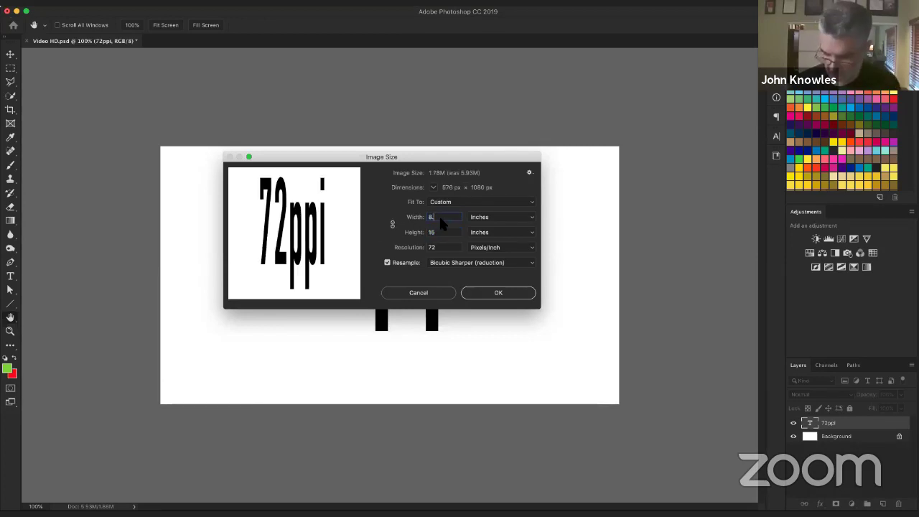
pyautogui.press('Tab')
pyautogui.write('11')
pyautogui.press('Tab')
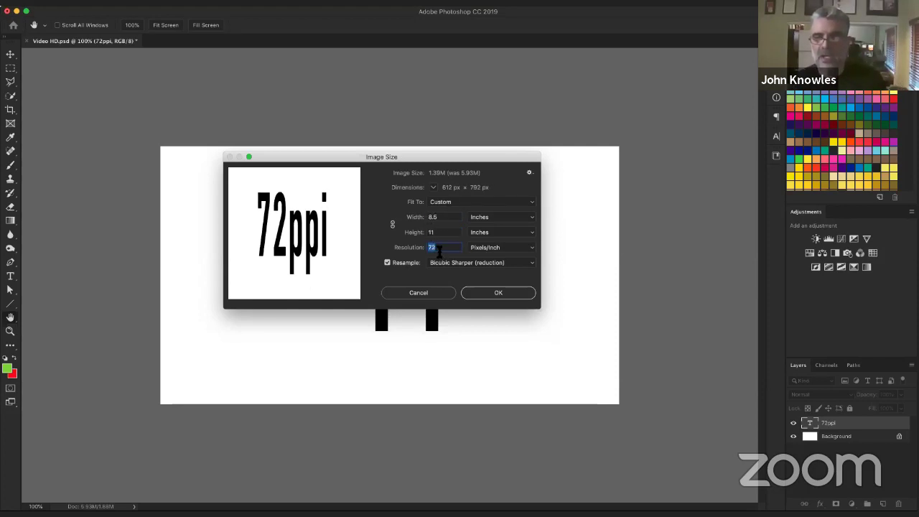
# Compare the file size of the letter-size dimensions at 600 and at 72 pixels per inch, leaving the resolution at 72.
pyautogui.write('600')
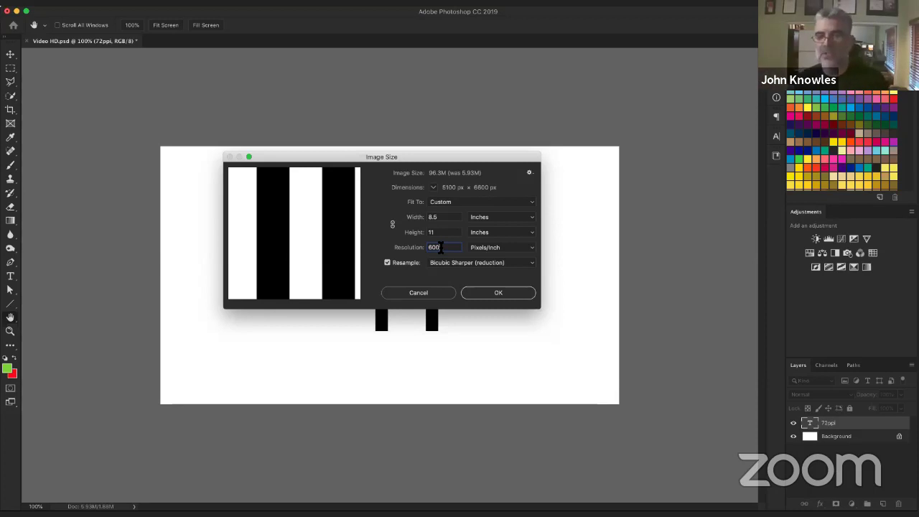
pyautogui.doubleClick(441, 248)
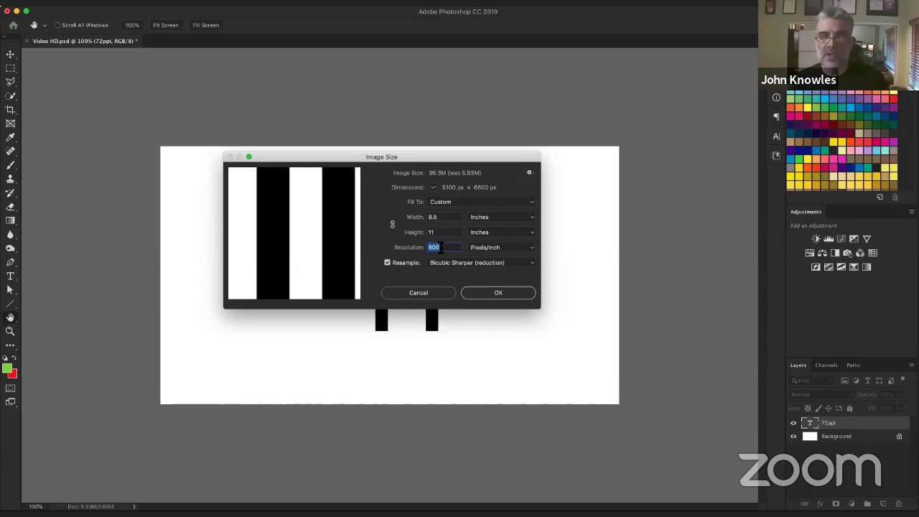
pyautogui.write('72')
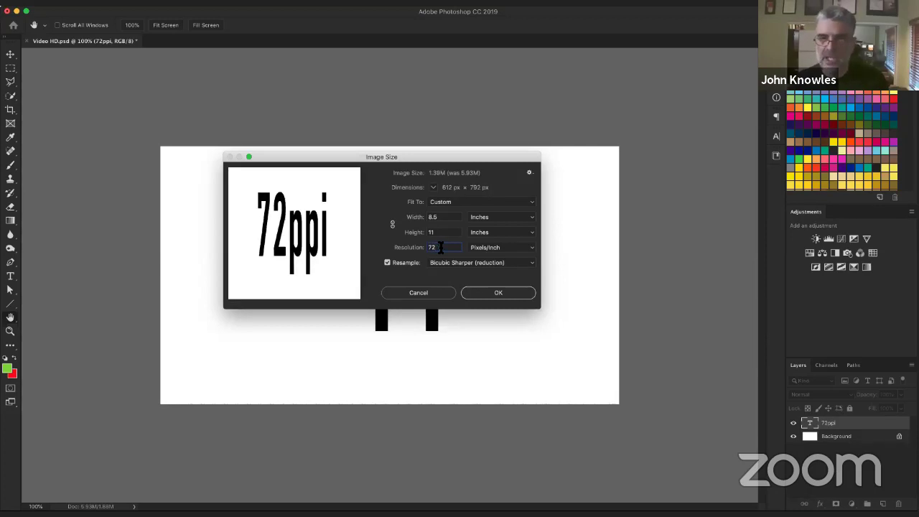
pyautogui.press('Tab')
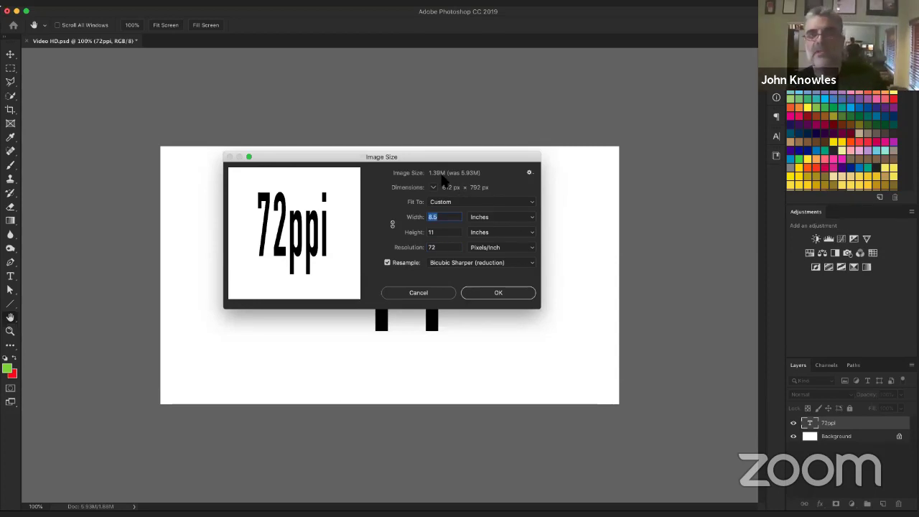
# Switch the dimensions to pixels and relink width and height, discarding the image size changes.
pyautogui.click(501, 217)
pyautogui.click(504, 208)
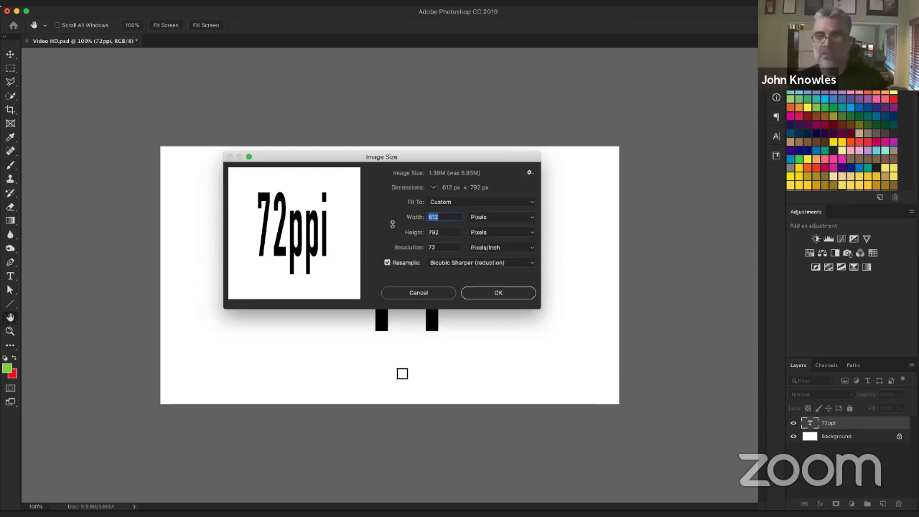
pyautogui.click(393, 224)
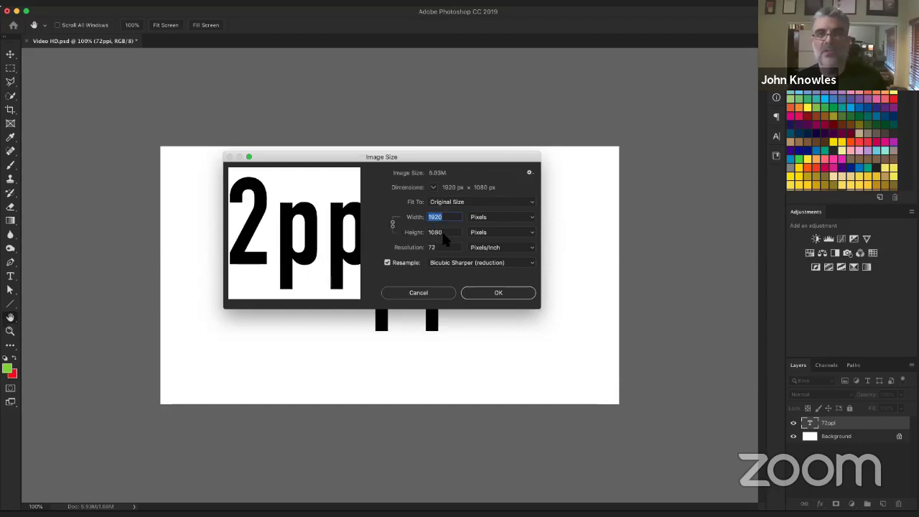
pyautogui.click(436, 296)
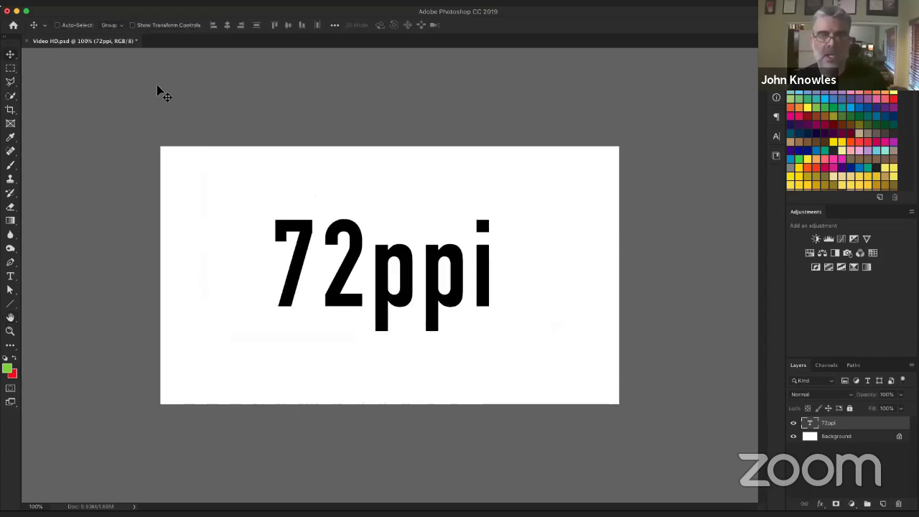
# Resize the image proportionally to a width of 2600 pixels through the image size settings.
pyautogui.click(133, 0)
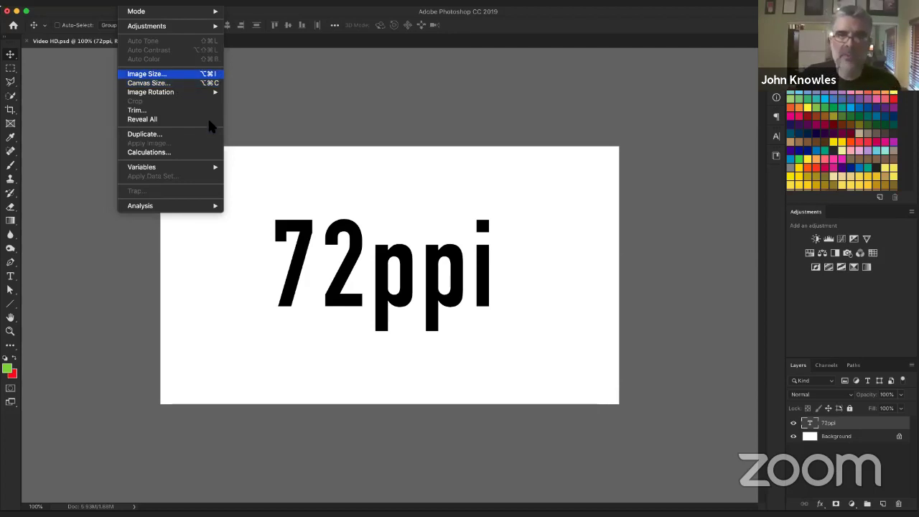
pyautogui.click(309, 148)
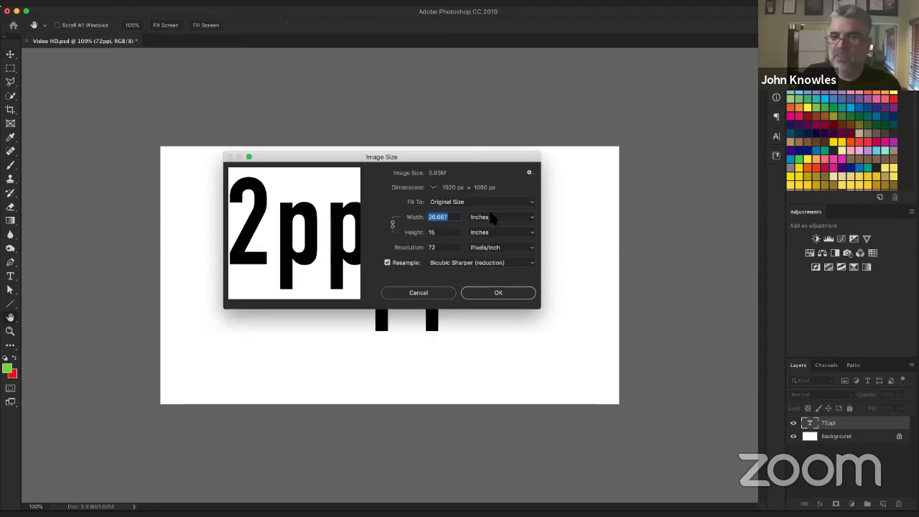
pyautogui.click(490, 216)
pyautogui.click(486, 207)
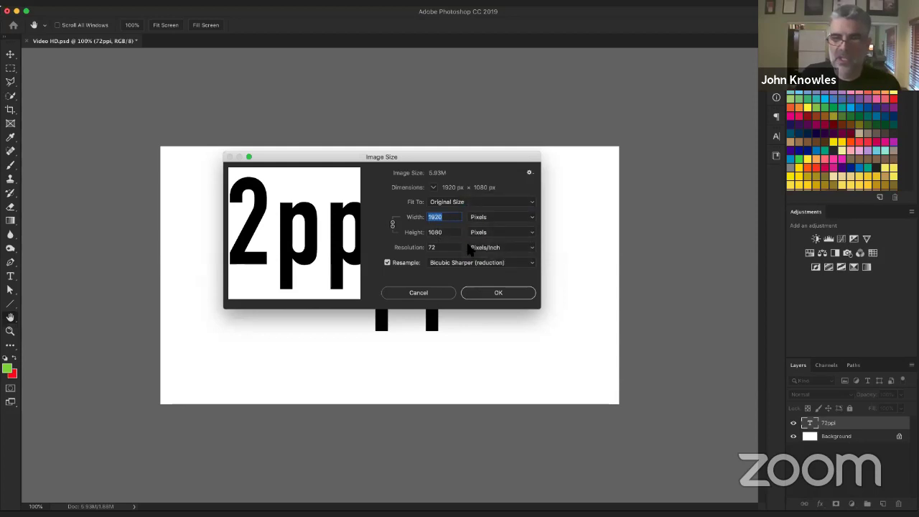
pyautogui.write('2600')
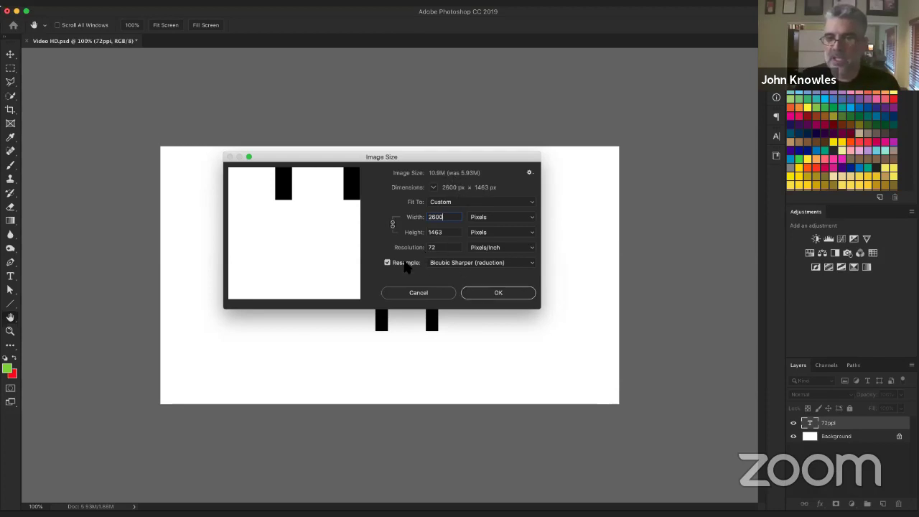
pyautogui.press('Return')
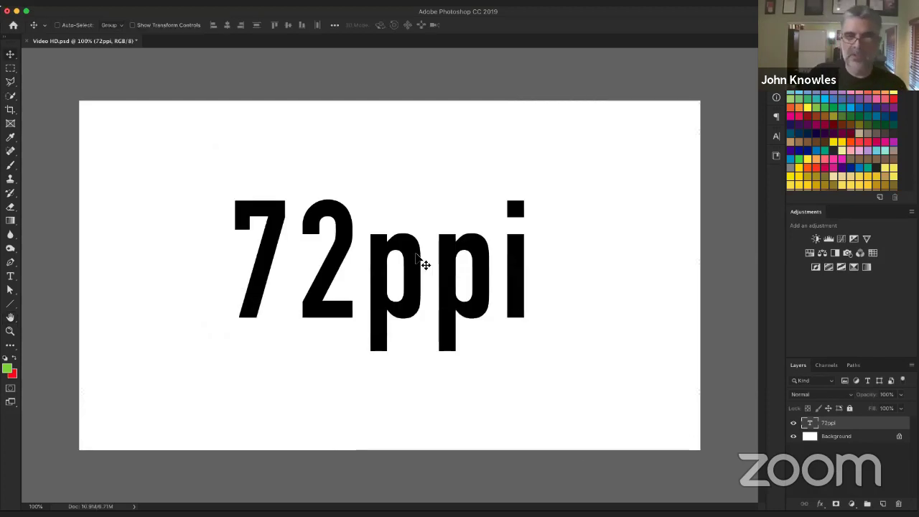
# Undo the image resize and redo it to compare the document before and after.
pyautogui.hotkey('ctrl', 'z')
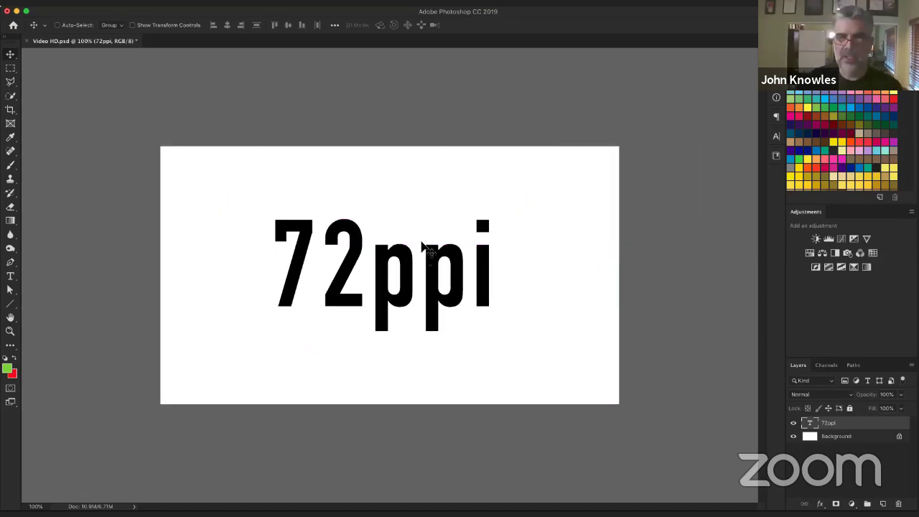
pyautogui.click(109, 3)
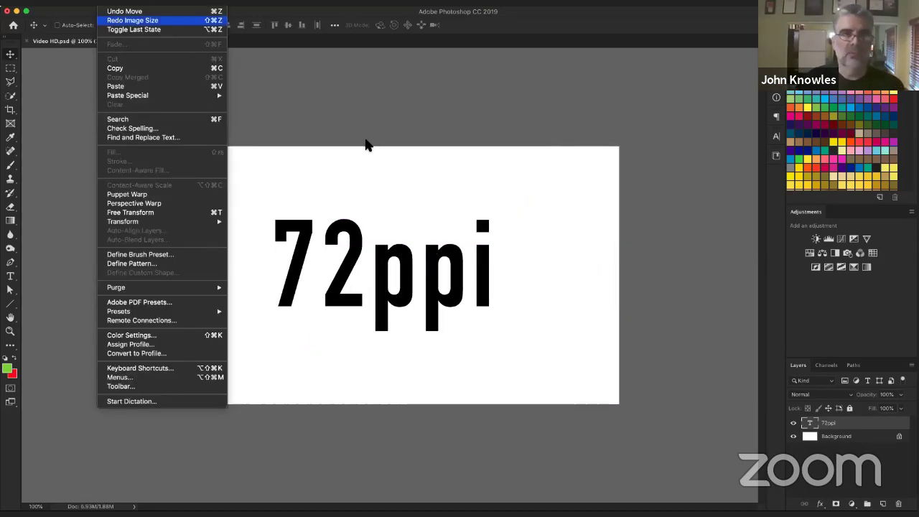
pyautogui.click(555, 232)
pyautogui.hotkey('ctrl', 'shift', 'z')
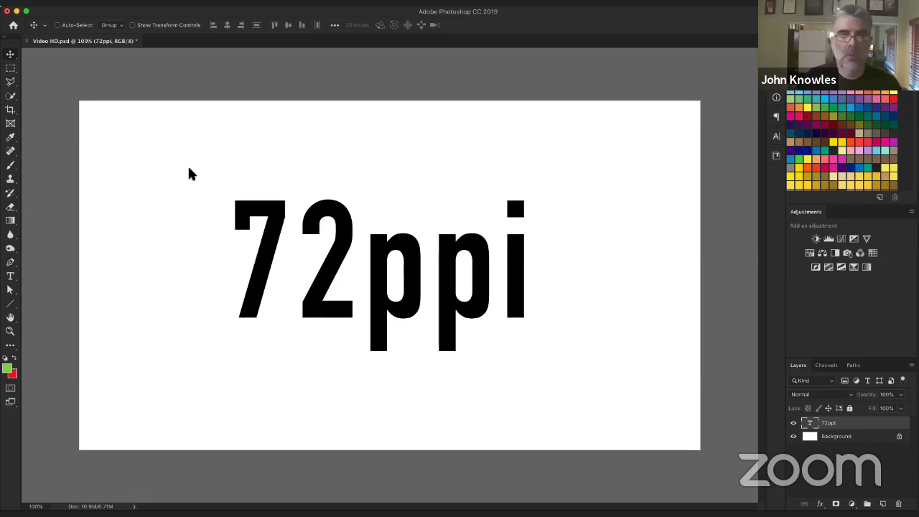
# Set a new canvas size of 2000 by 1200 pixels, checking the Relative option and leaving it off.
pyautogui.click(106, 3)
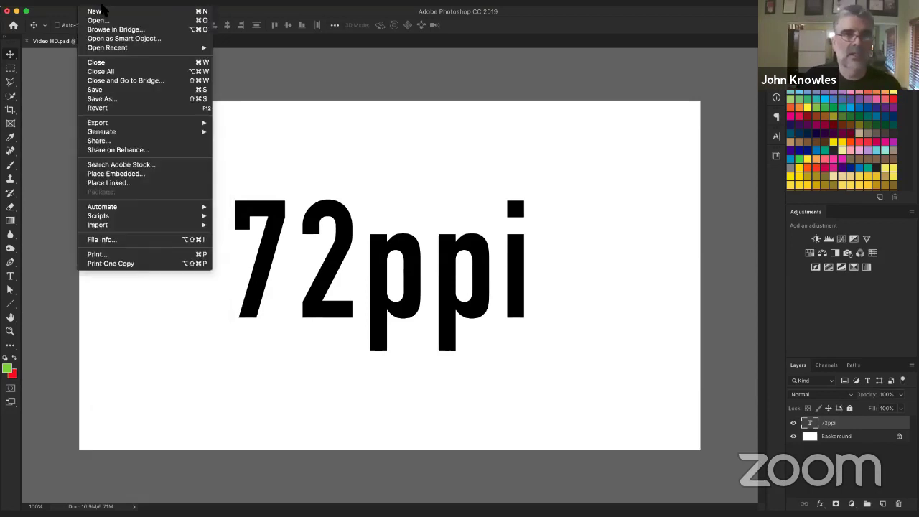
pyautogui.moveTo(84, 12)
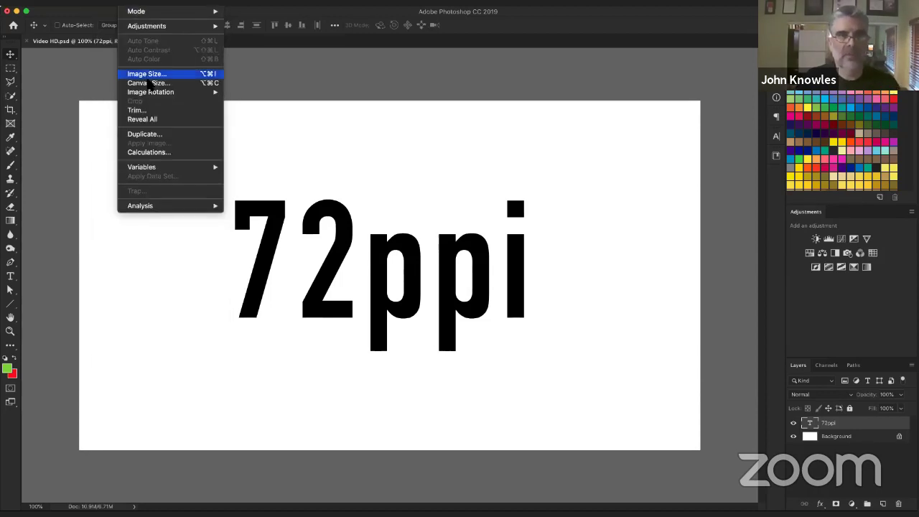
pyautogui.click(149, 83)
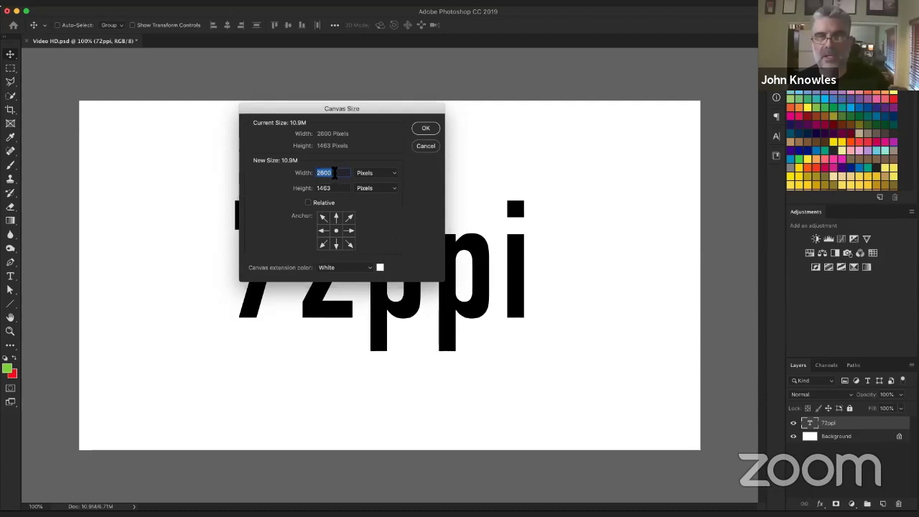
pyautogui.write('2000')
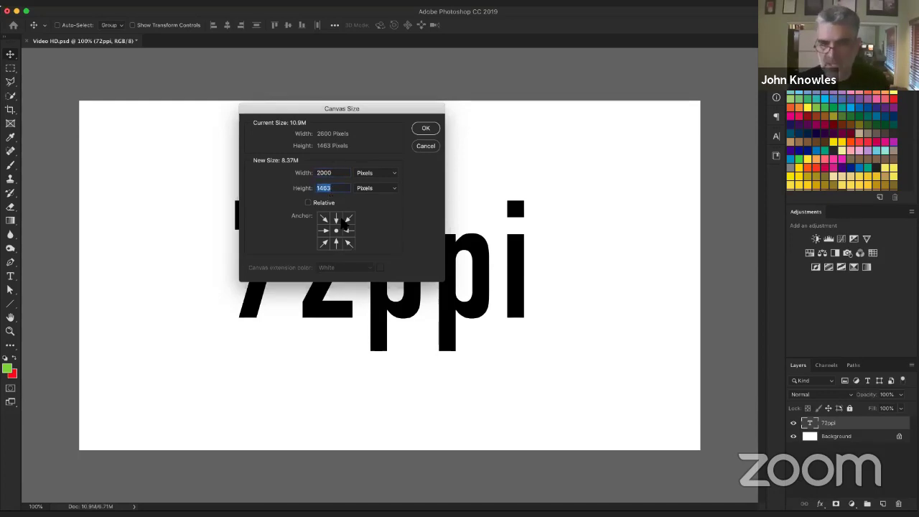
pyautogui.write('1200')
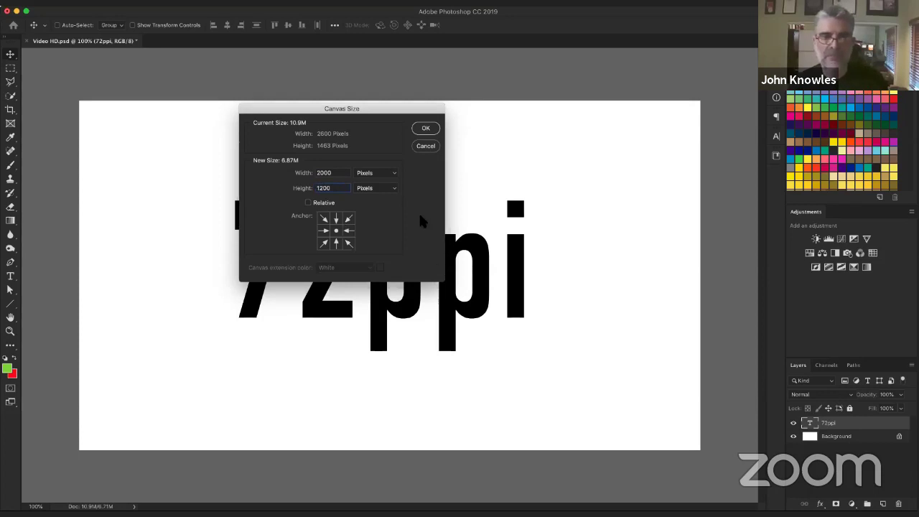
pyautogui.click(309, 203)
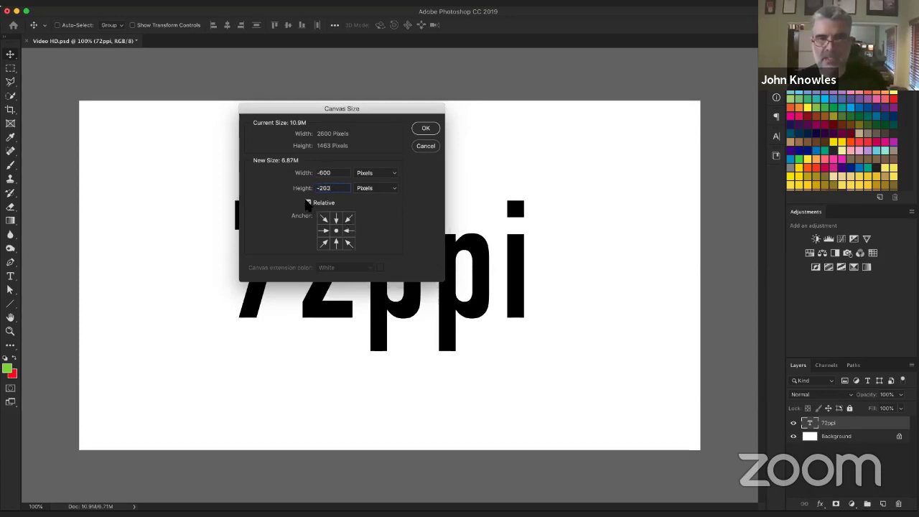
pyautogui.click(308, 203)
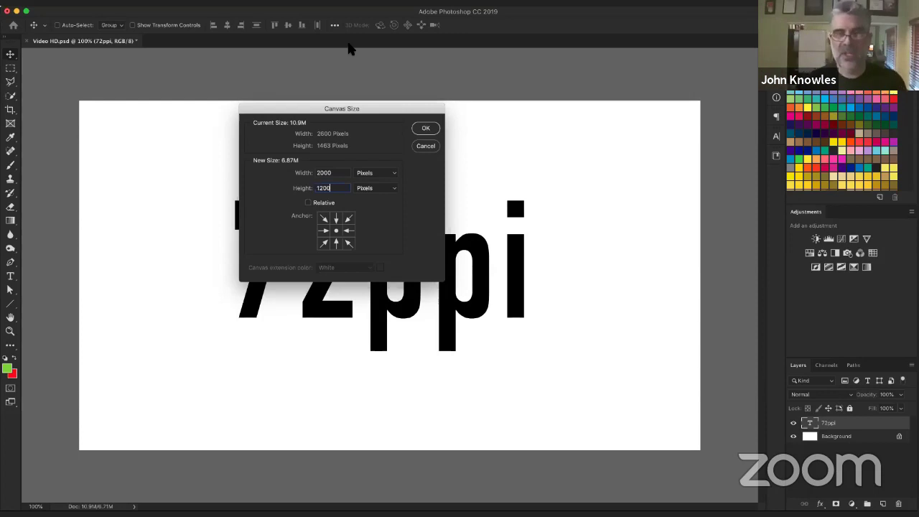
# Try the top-left, bottom-centre and bottom-left canvas anchors, and apply the new canvas size with the centre anchor.
pyautogui.click(324, 218)
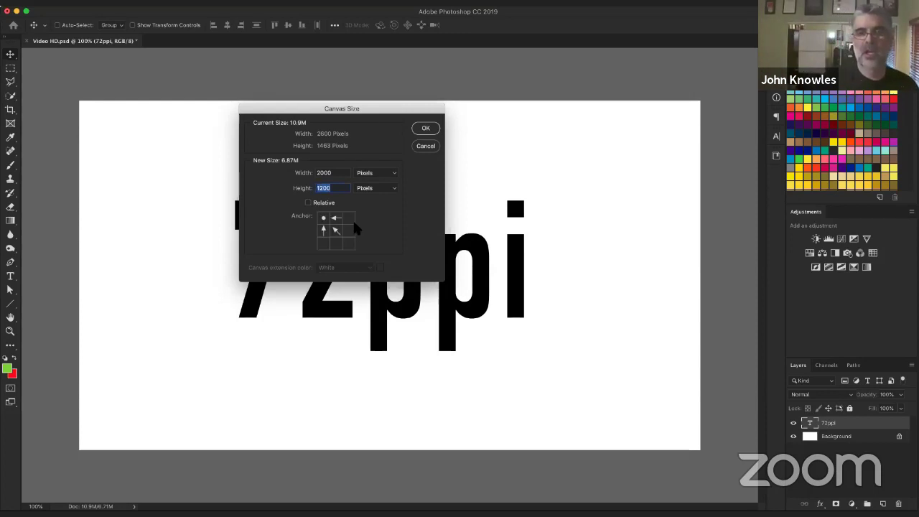
pyautogui.click(349, 217)
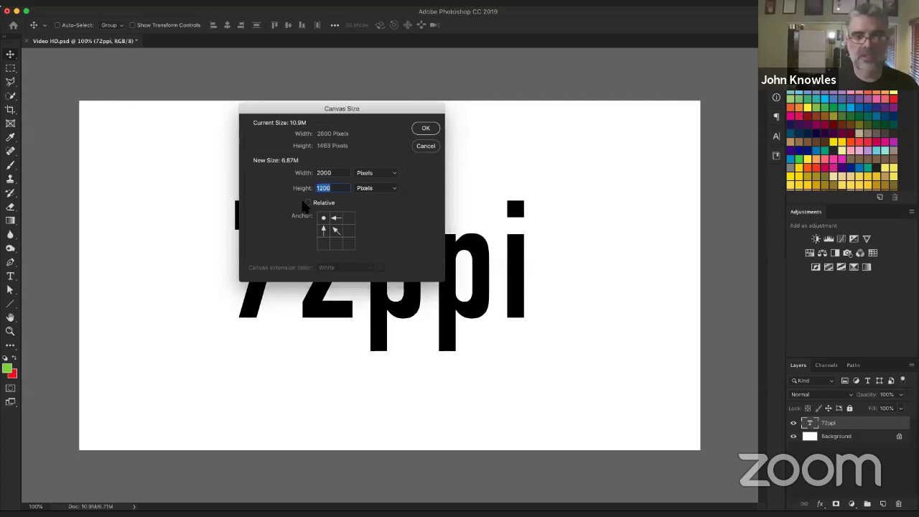
pyautogui.click(335, 232)
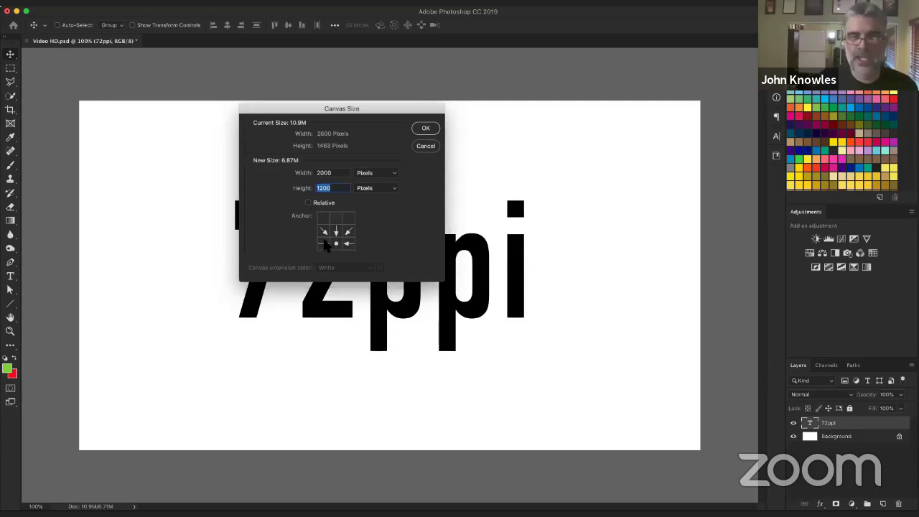
pyautogui.click(324, 245)
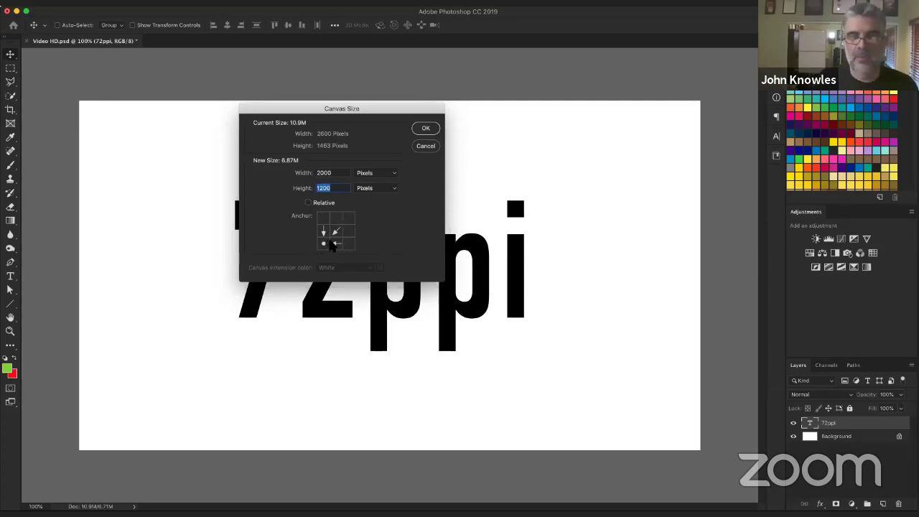
pyautogui.click(337, 231)
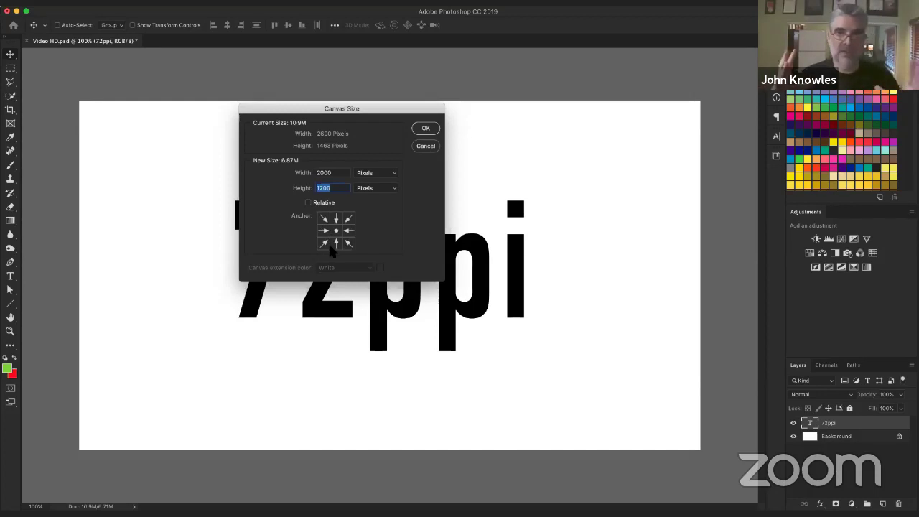
pyautogui.click(425, 128)
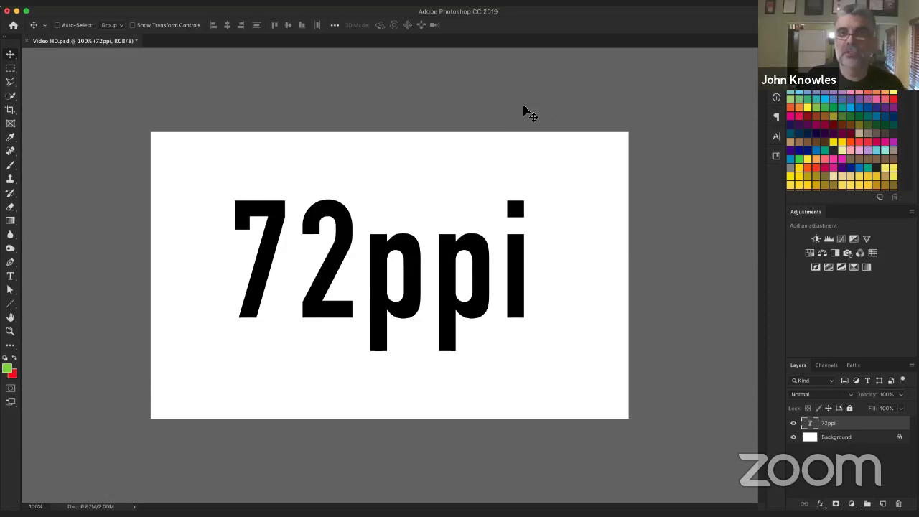
# Convert the locked Background into a regular layer, accepting the default name and options.
pyautogui.click(819, 475)
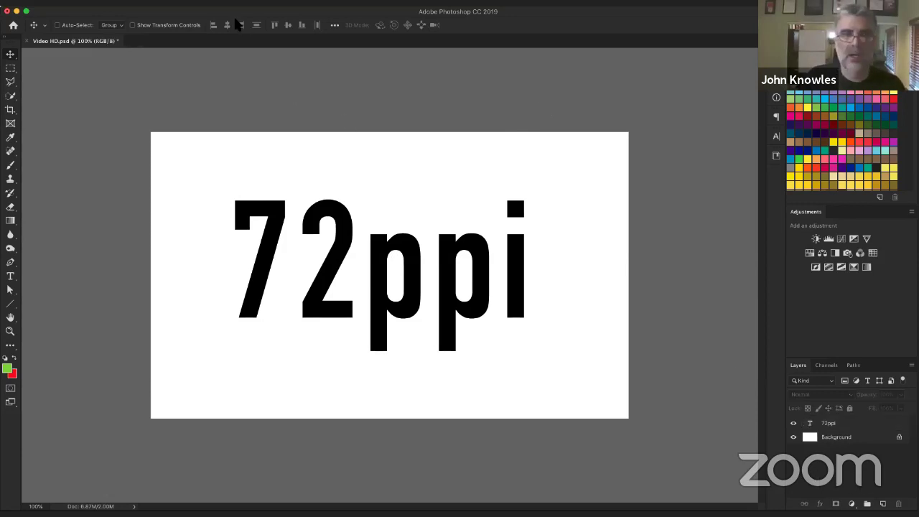
pyautogui.doubleClick(862, 440)
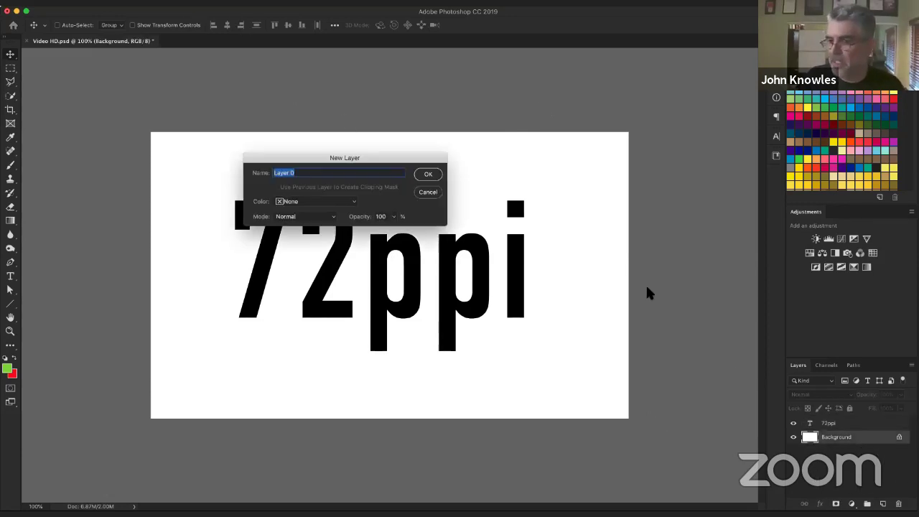
pyautogui.click(425, 173)
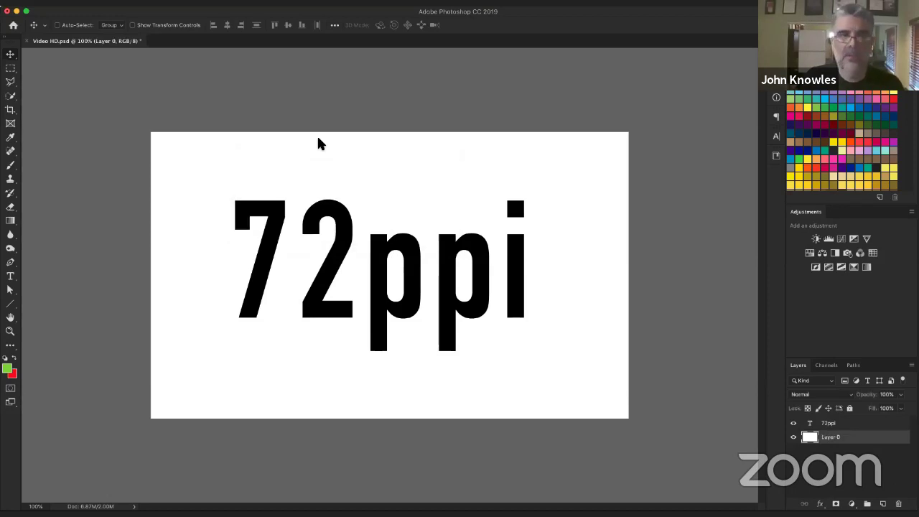
# Enlarge the canvas to 5000 by 2400 pixels around the centre and show the whole canvas.
pyautogui.click(131, 2)
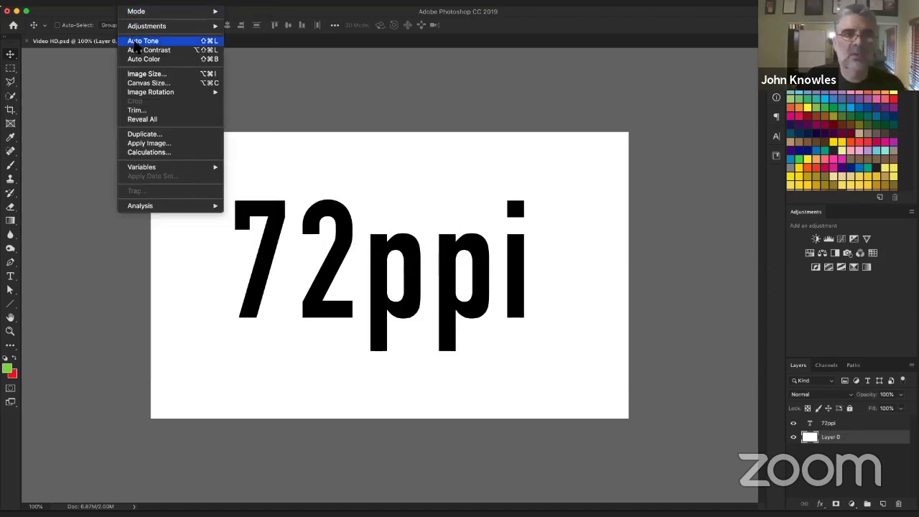
pyautogui.click(142, 83)
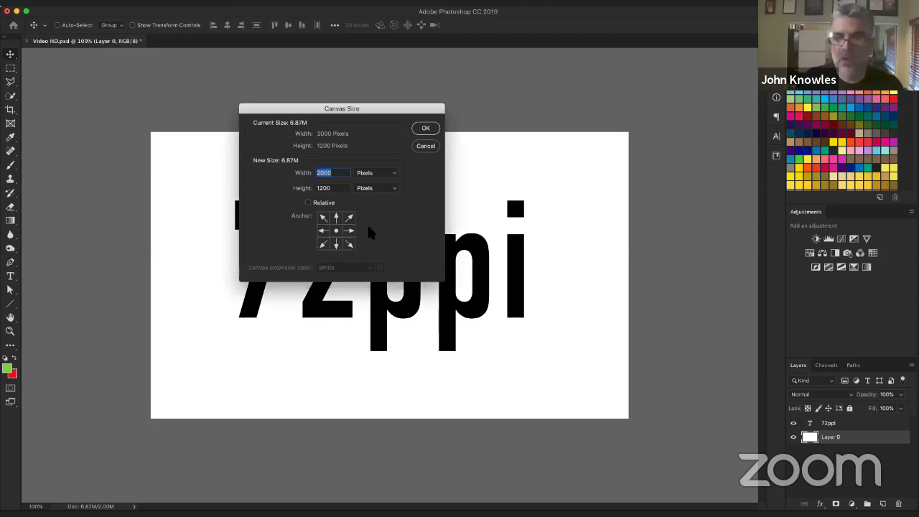
pyautogui.write('5000')
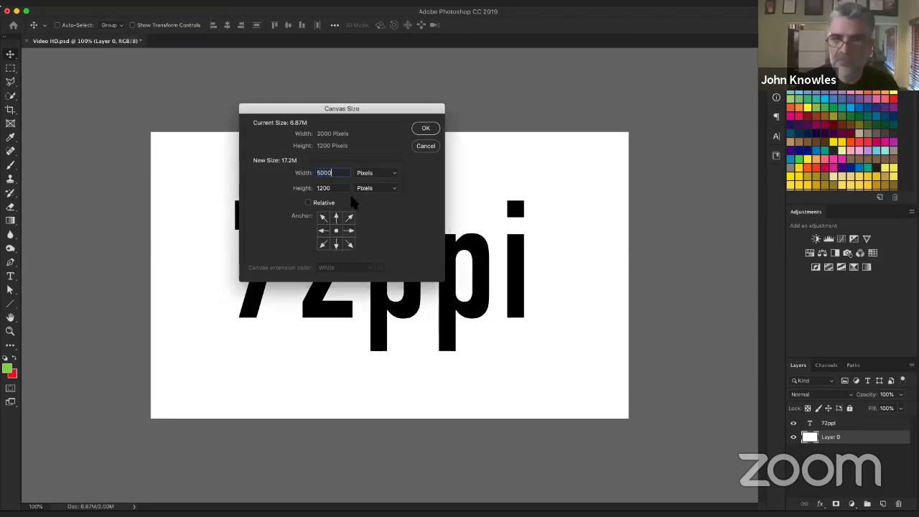
pyautogui.write('2400')
pyautogui.press('Tab')
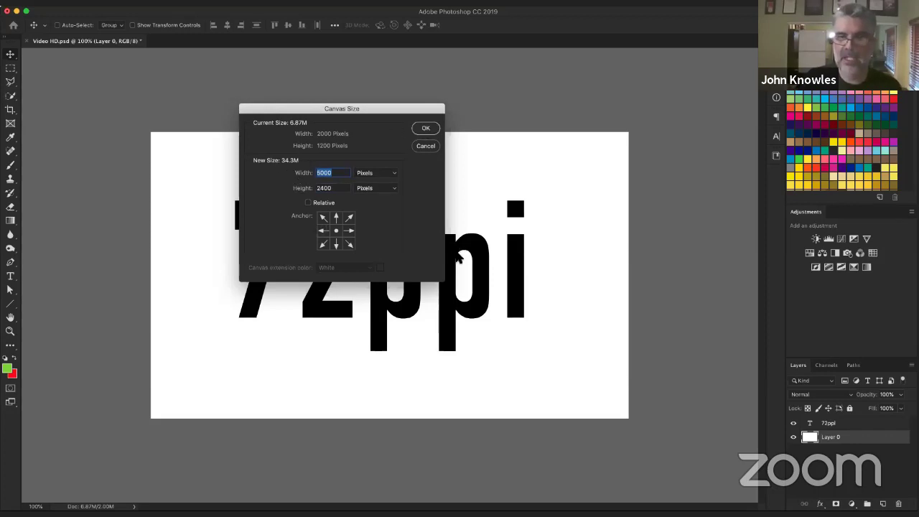
pyautogui.press('Return')
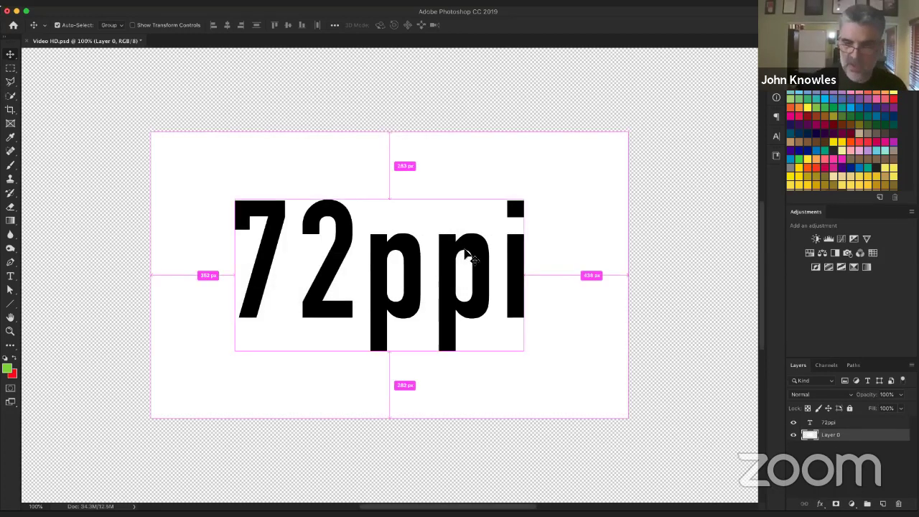
pyautogui.press('super+minus')
pyautogui.press('super+minus')
pyautogui.press('super+minus')
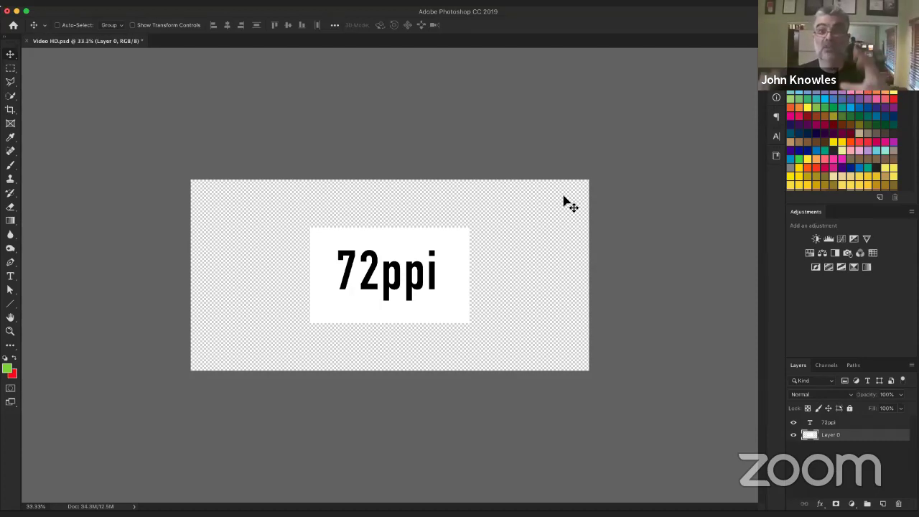
# Reduce the canvas size to 800 by 600 pixels, keeping the centre anchor.
pyautogui.click(127, 6)
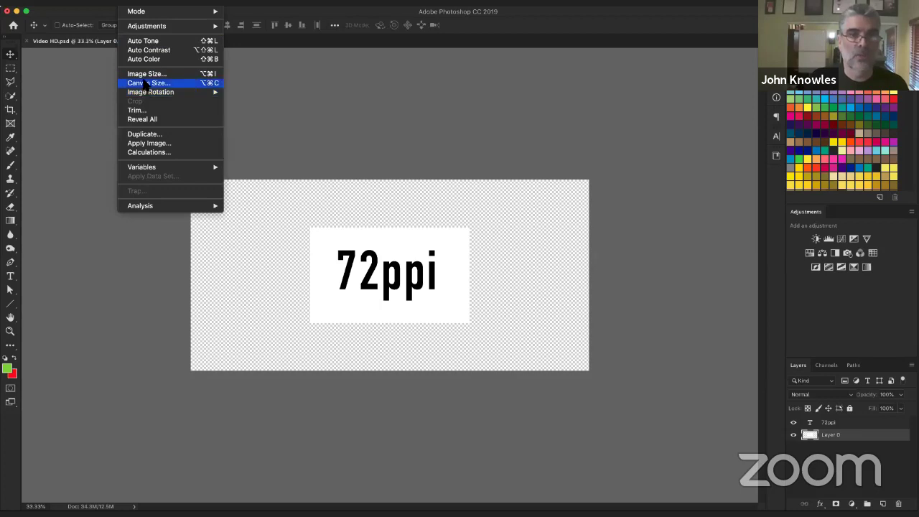
pyautogui.press('Return')
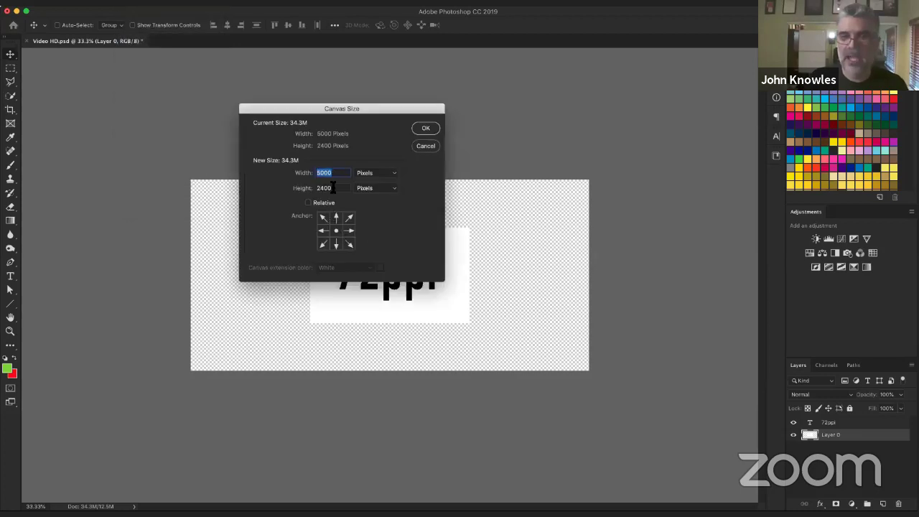
pyautogui.write('800')
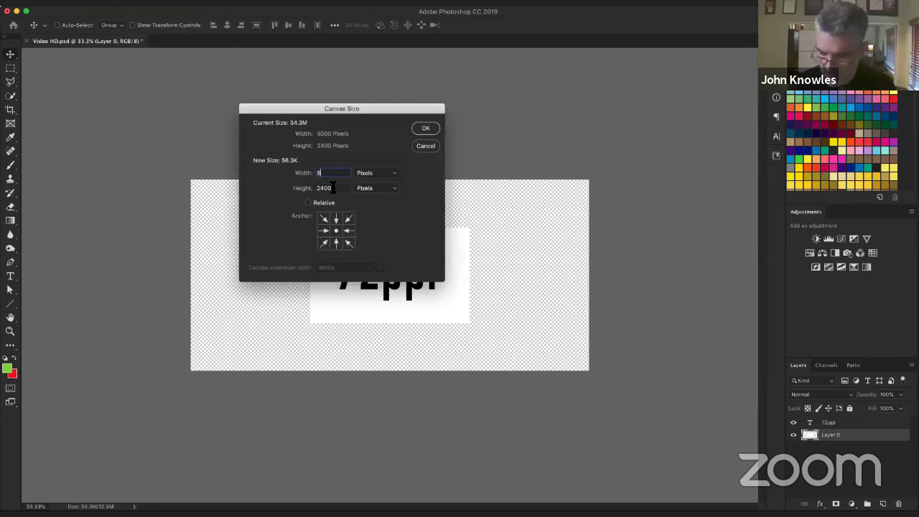
pyautogui.press('Tab')
pyautogui.write('600')
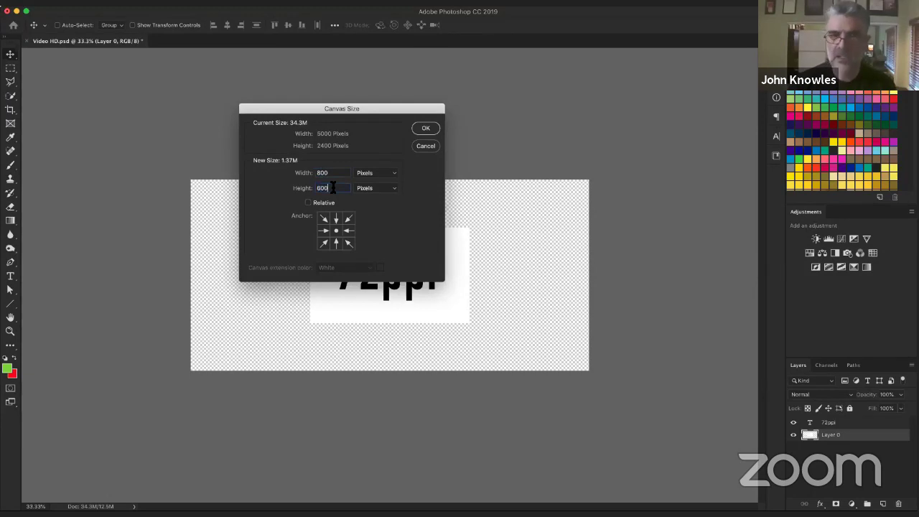
pyautogui.click(425, 128)
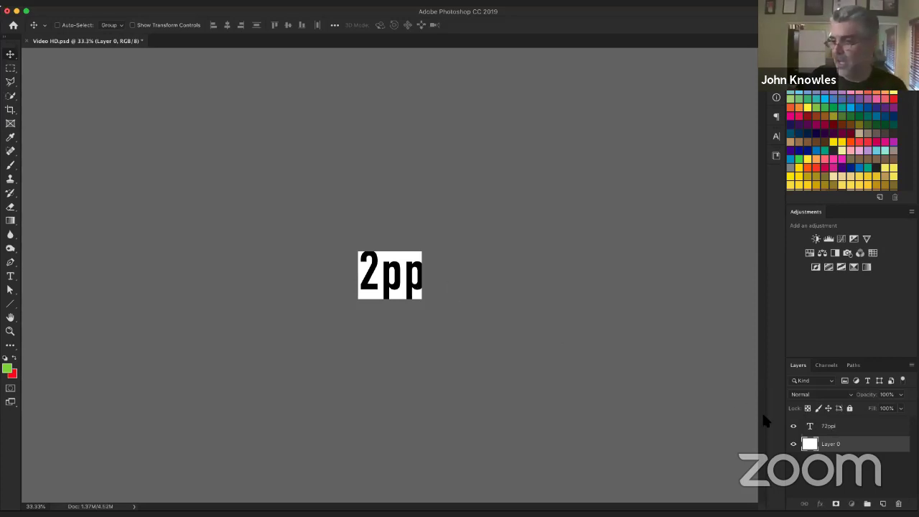
# Shift the 72ppi text slightly to the left within the canvas and close the document without saving.
pyautogui.keyDown('super'); pyautogui.click(396, 280); pyautogui.keyUp('super')
pyautogui.moveTo(421, 289); pyautogui.dragTo(397, 288)
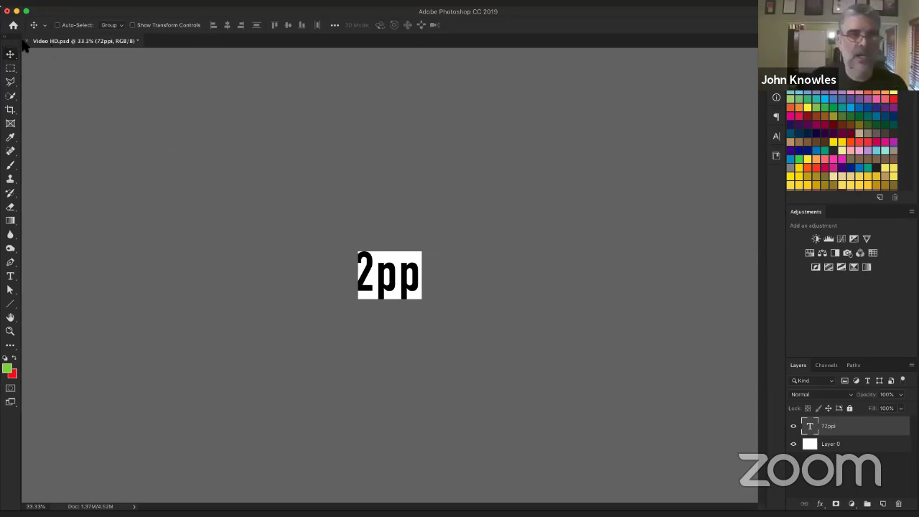
pyautogui.press('super+w')
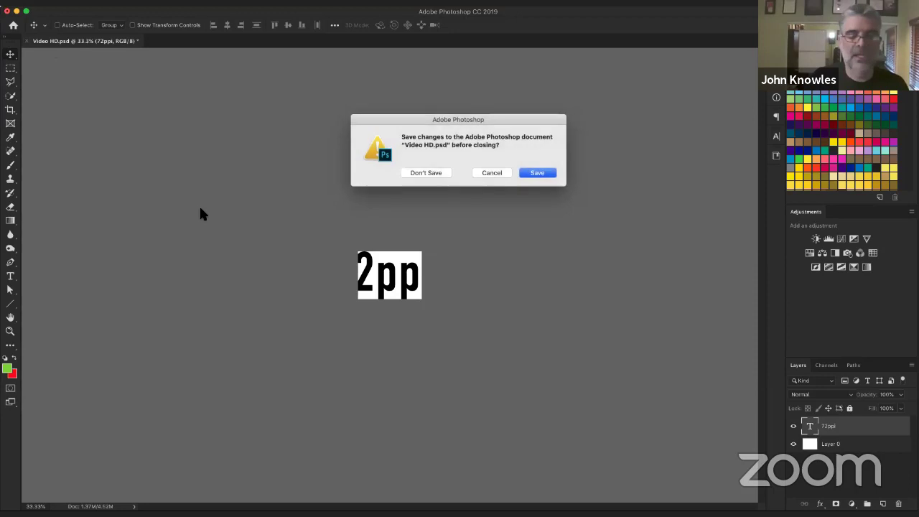
pyautogui.click(424, 173)
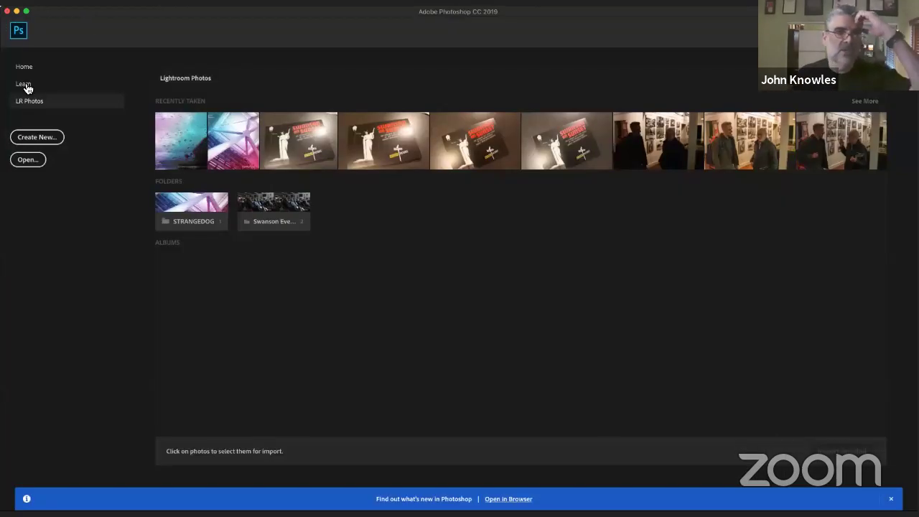
# Open tianjin-2185510 LARGE.jpg and tianjin-2185510_640 SMALL.jpg together from the "2. Image size" class folder.
pyautogui.click(27, 160)
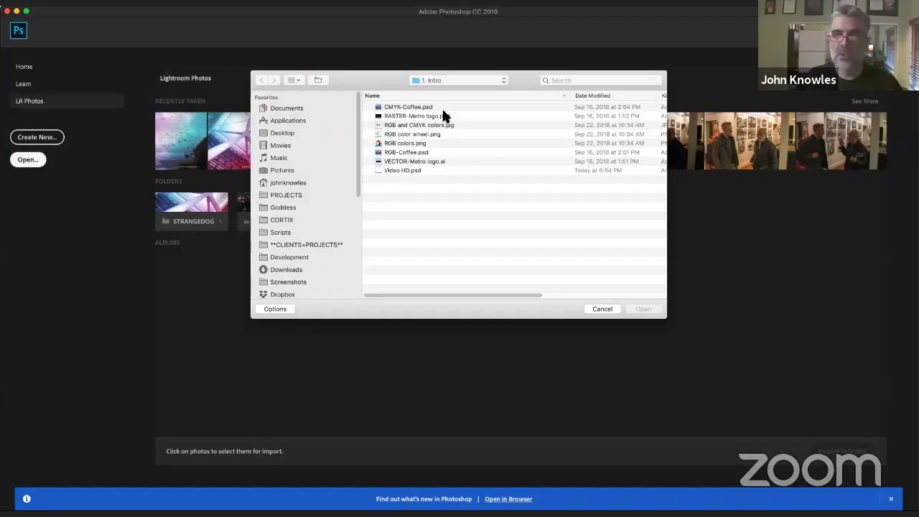
pyautogui.click(443, 107)
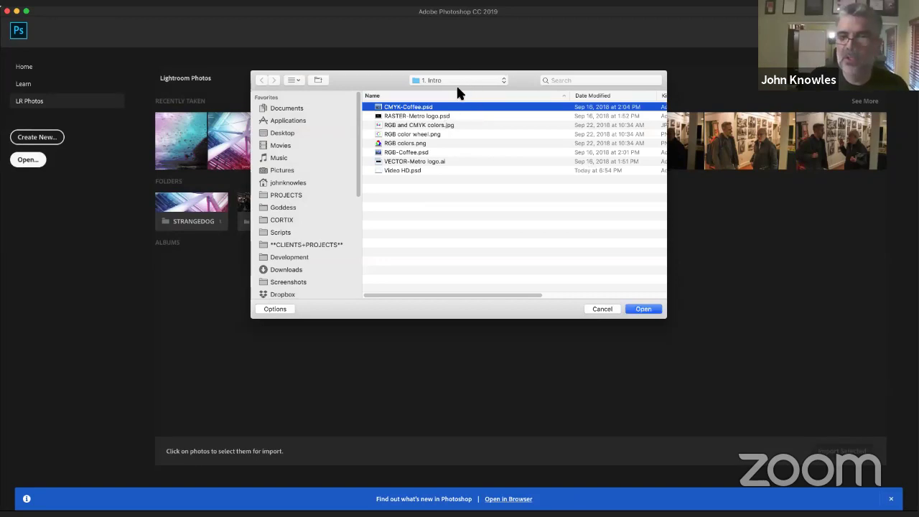
pyautogui.click(482, 92)
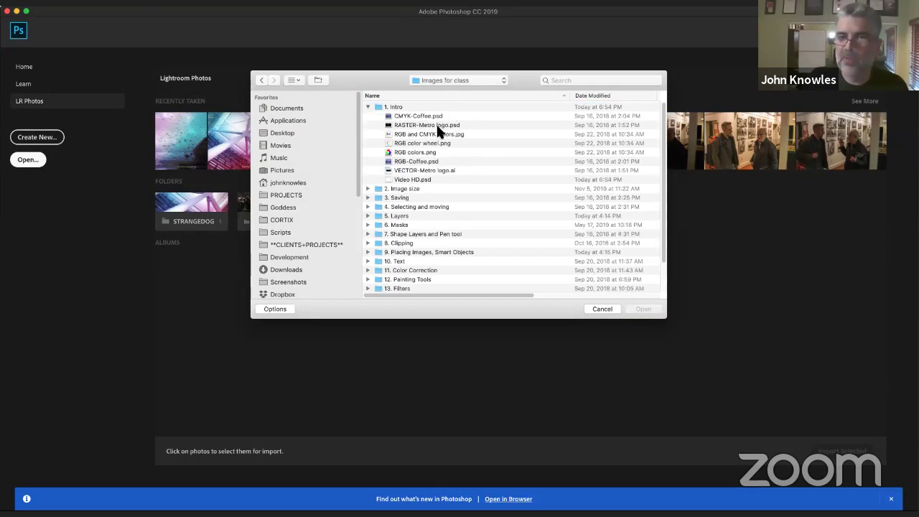
pyautogui.click(368, 189)
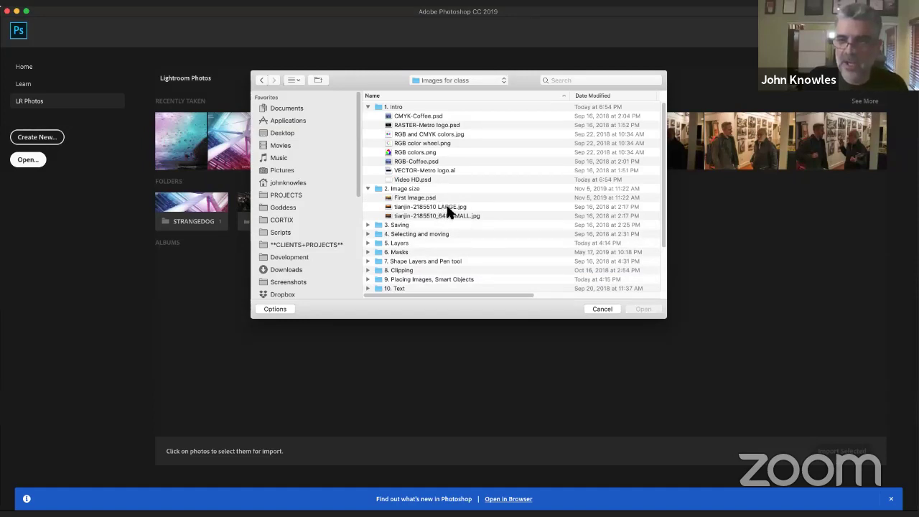
pyautogui.click(447, 207)
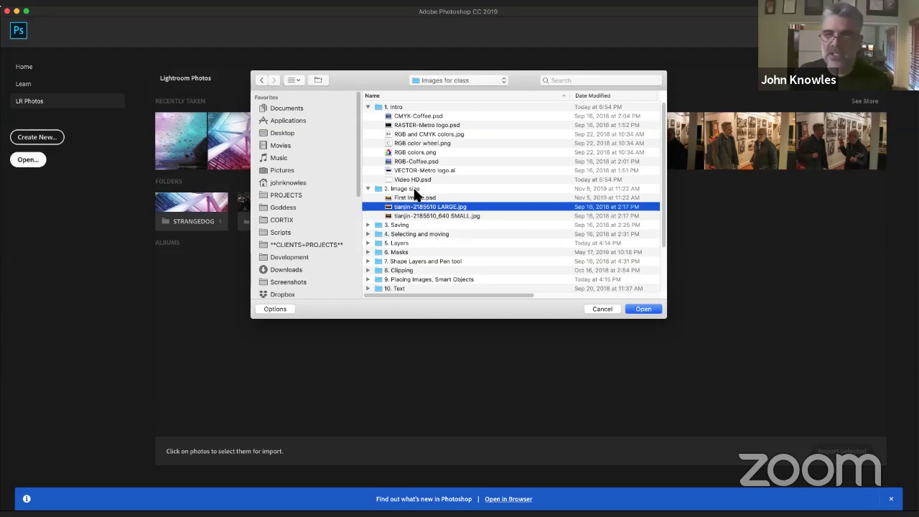
pyautogui.keyDown('shift'); pyautogui.click(437, 217); pyautogui.keyUp('shift')
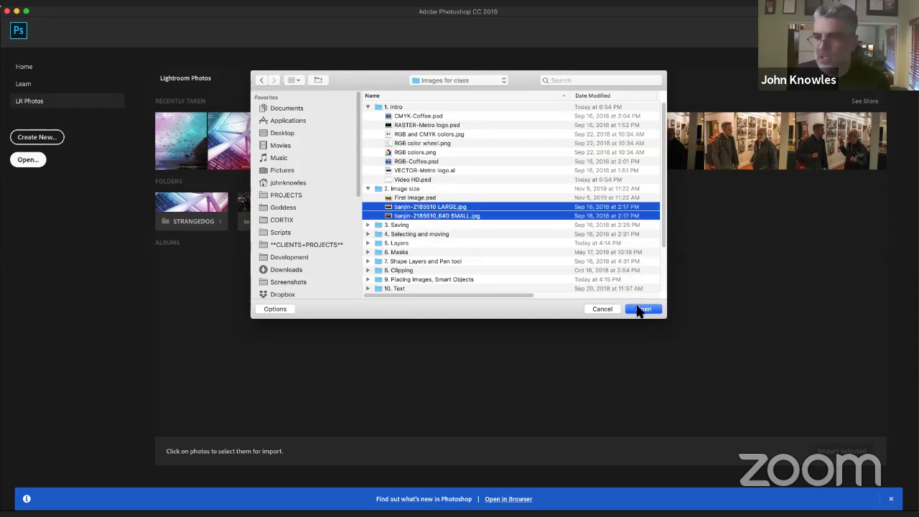
pyautogui.press('Return')
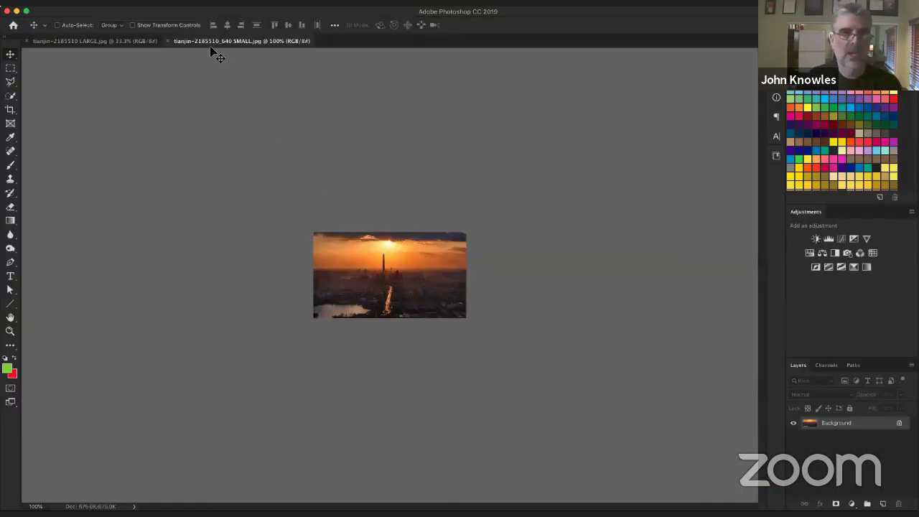
# Compare the large and small Tianjin images with both displayed at 100% zoom.
pyautogui.click(99, 41)
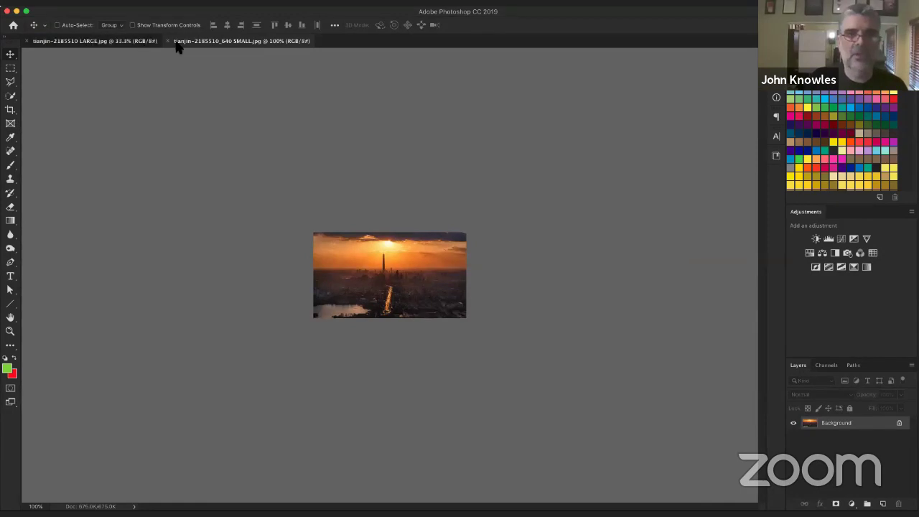
pyautogui.click(219, 41)
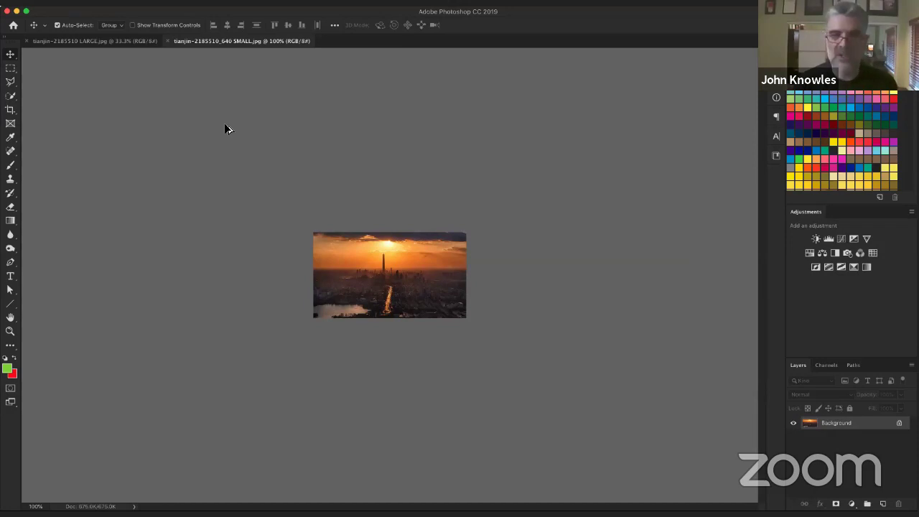
pyautogui.click(105, 43)
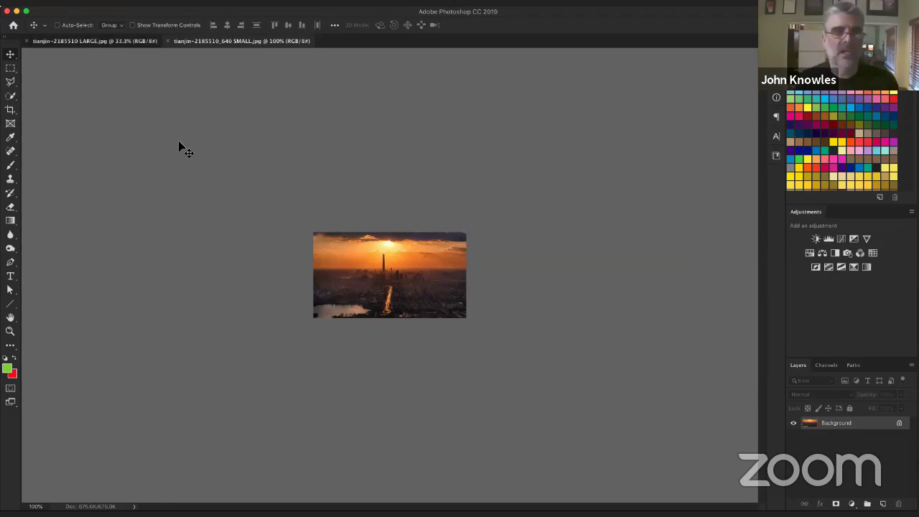
pyautogui.press('super+1')
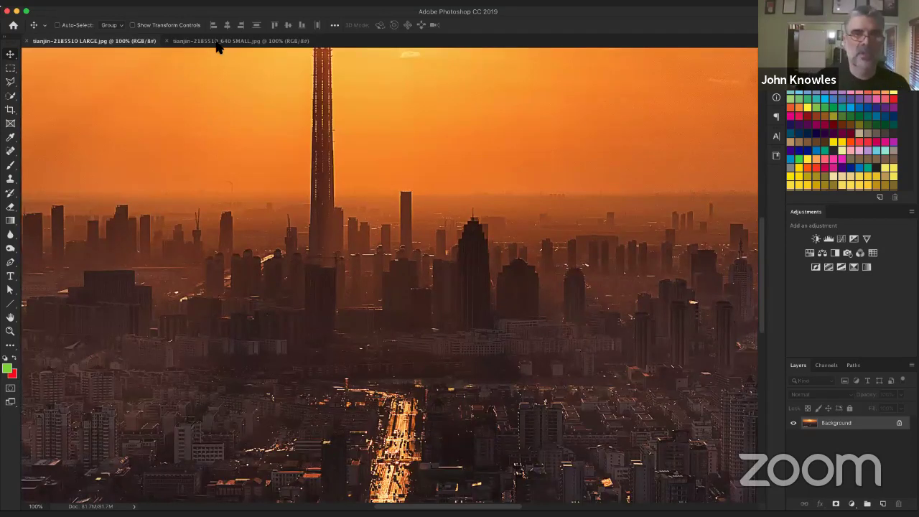
pyautogui.click(217, 41)
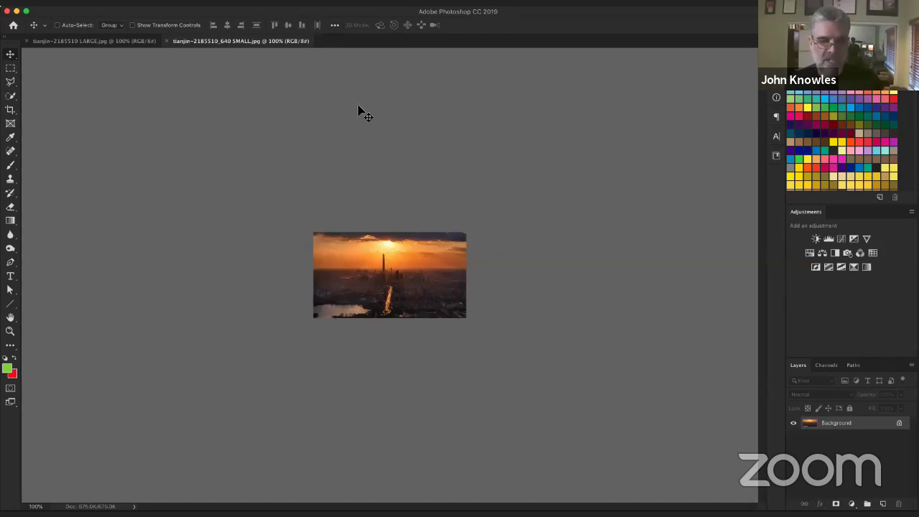
# Try resolutions of 72 and 500 pixels/inch on the small image with Resample off, cancelling the Image Size changes.
pyautogui.click(126, 3)
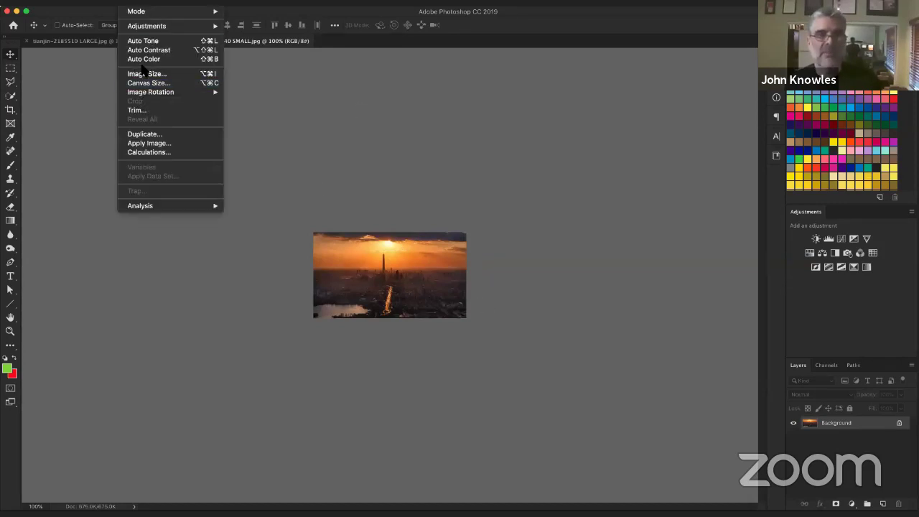
pyautogui.click(244, 153)
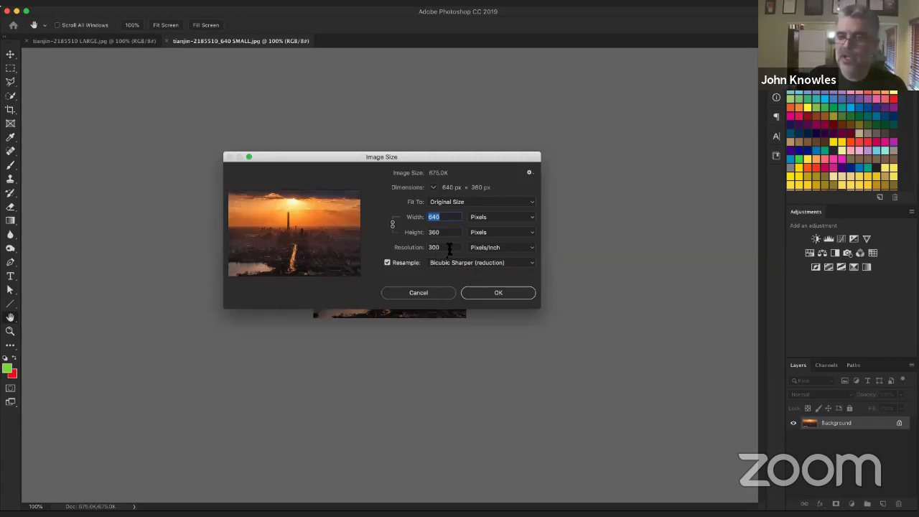
pyautogui.click(449, 248)
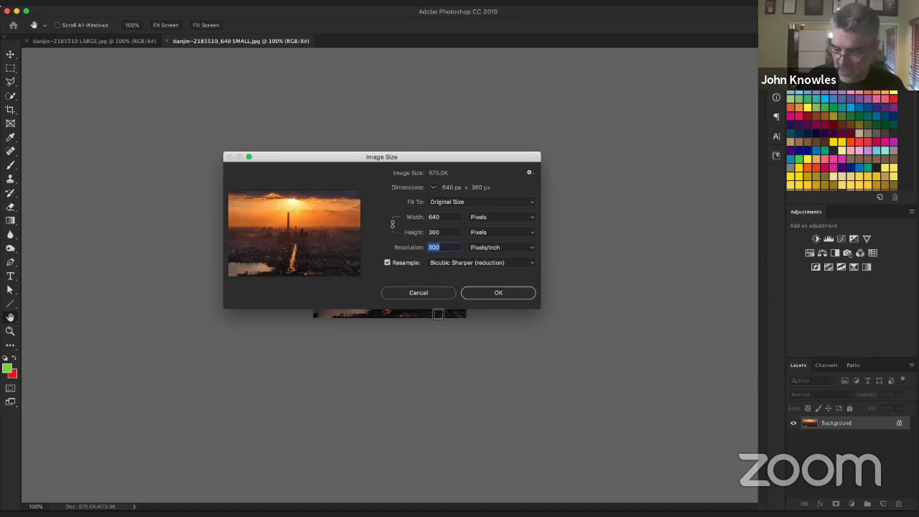
pyautogui.click(387, 263)
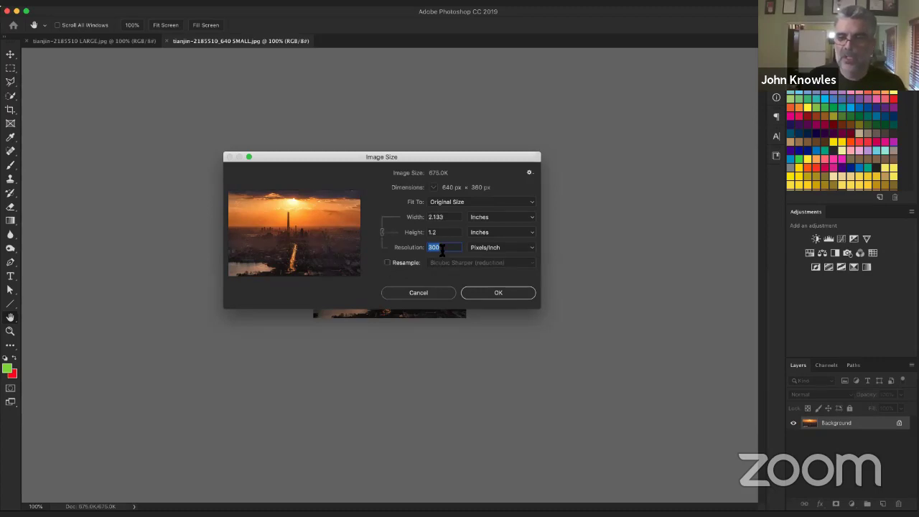
pyautogui.write('7')
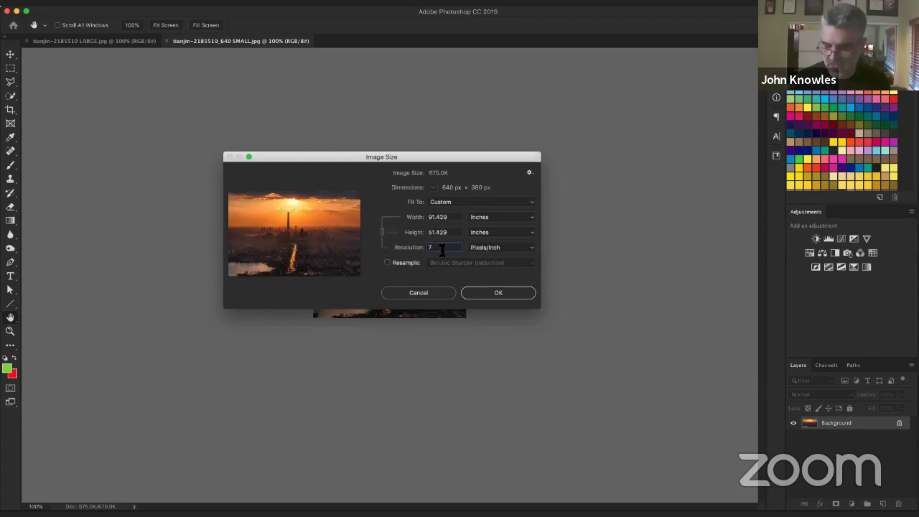
pyautogui.write('2')
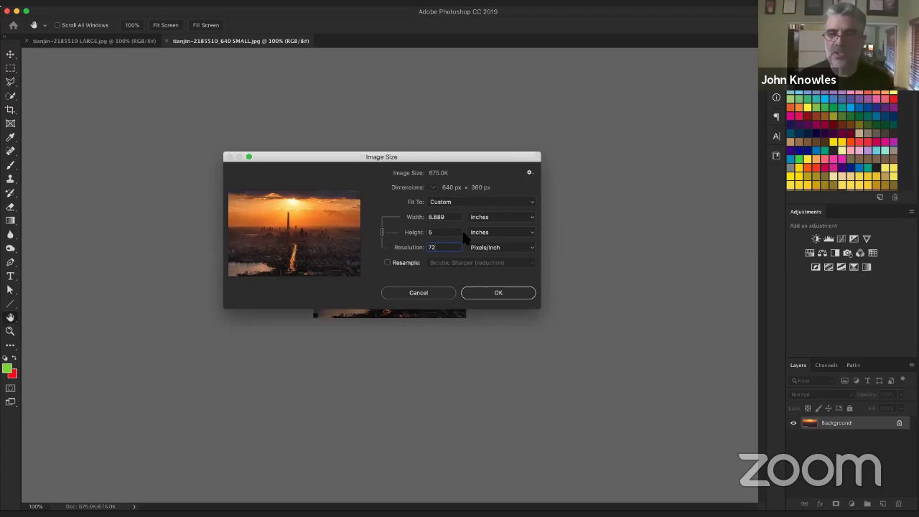
pyautogui.click(496, 212)
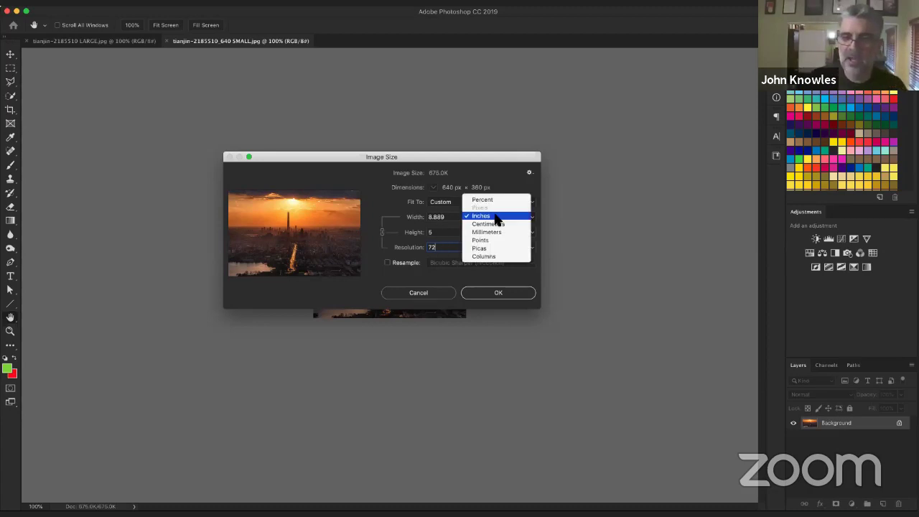
pyautogui.click(501, 214)
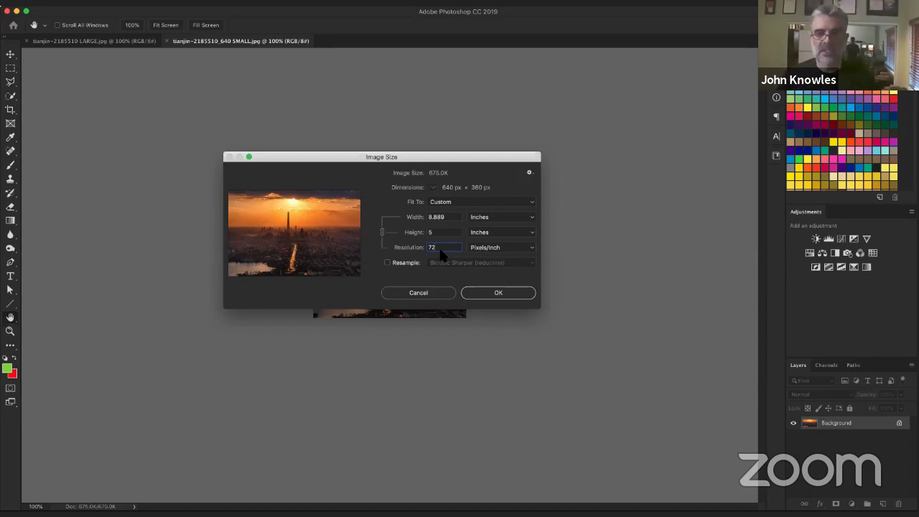
pyautogui.moveTo(430, 247); pyautogui.dragTo(439, 248)
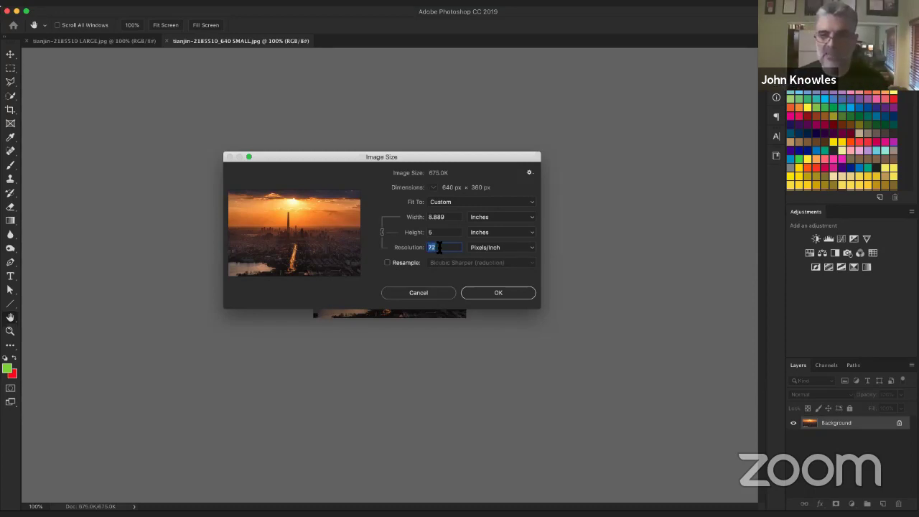
pyautogui.write('500')
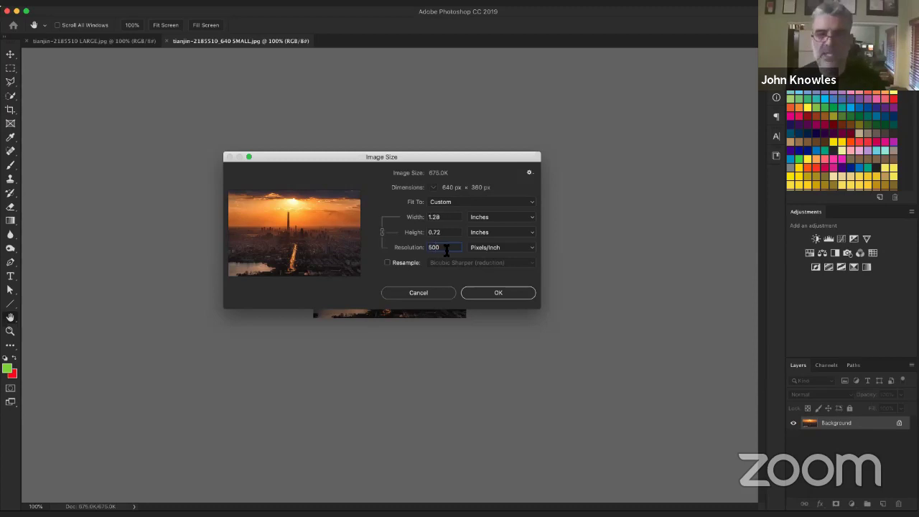
pyautogui.click(437, 291)
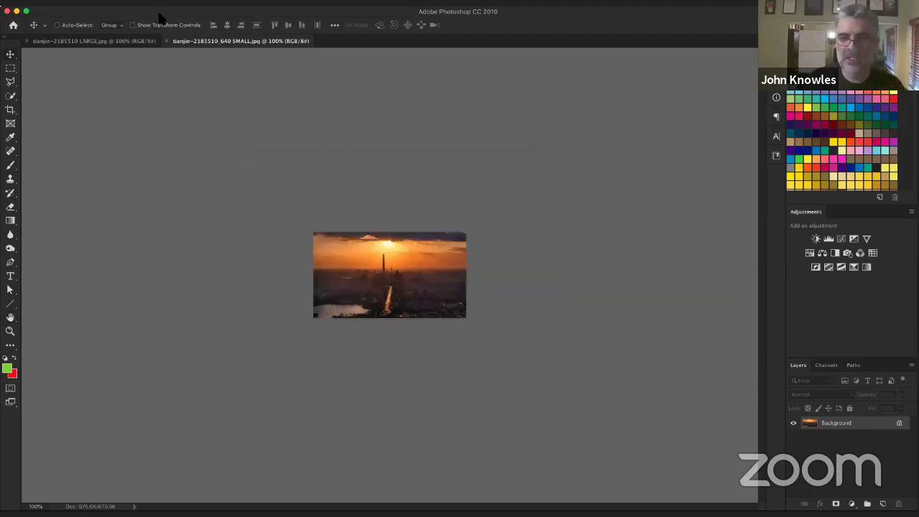
# Set the small image's resolution to 72 pixels/inch with Resample on and its width to 640 pixels.
pyautogui.click(137, 6)
pyautogui.click(142, 75)
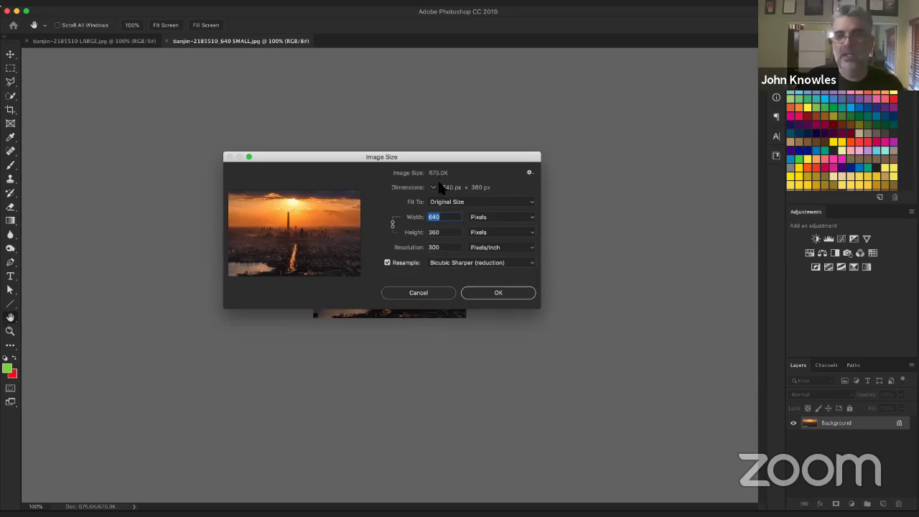
pyautogui.doubleClick(444, 248)
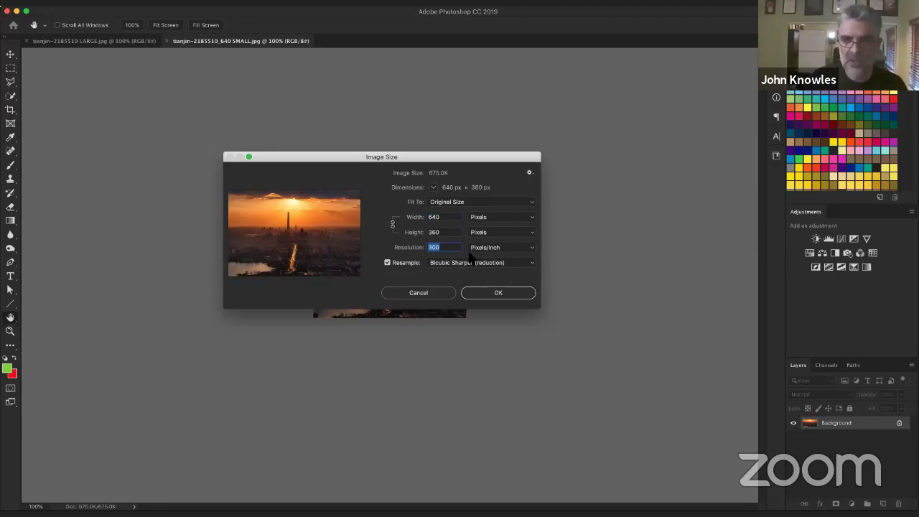
pyautogui.write('72')
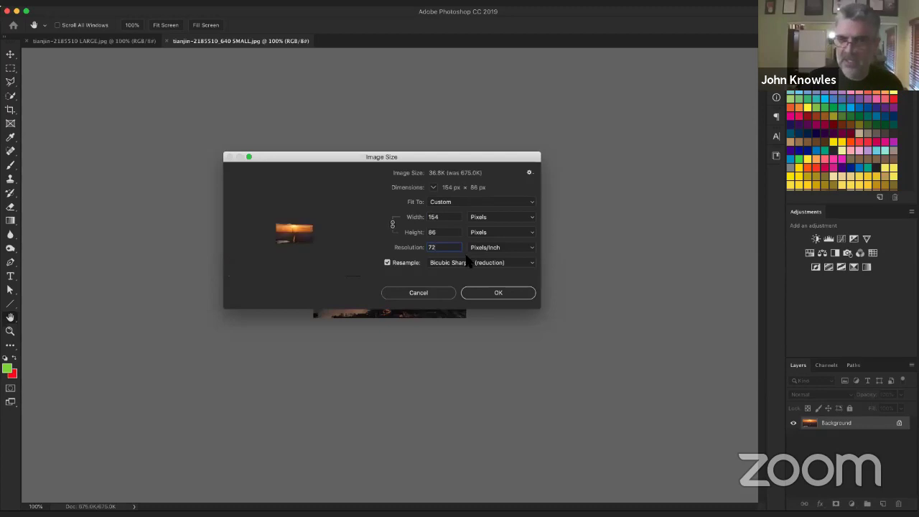
pyautogui.doubleClick(443, 219)
pyautogui.moveTo(443, 219); pyautogui.dragTo(421, 217)
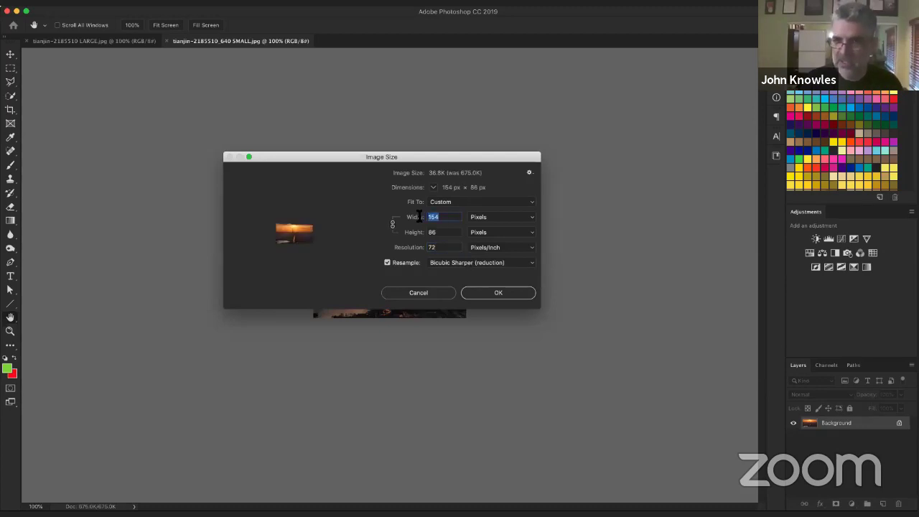
pyautogui.write('640')
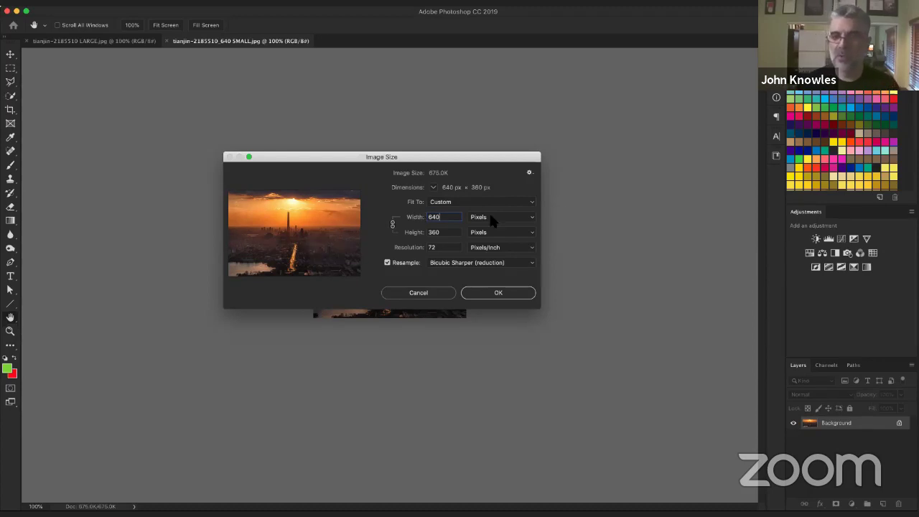
pyautogui.click(503, 294)
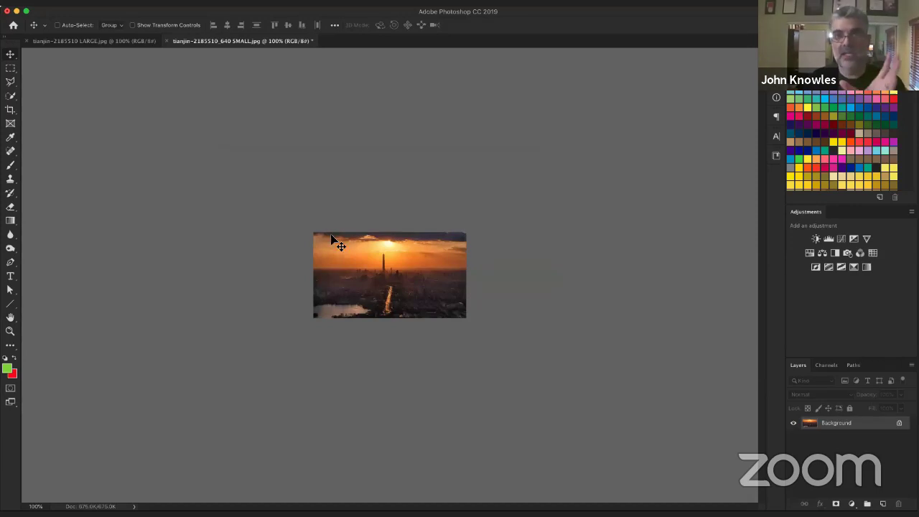
# Check the large Tianjin image's pixel dimensions and resolution, and view it at several zoom levels below 100%.
pyautogui.click(120, 44)
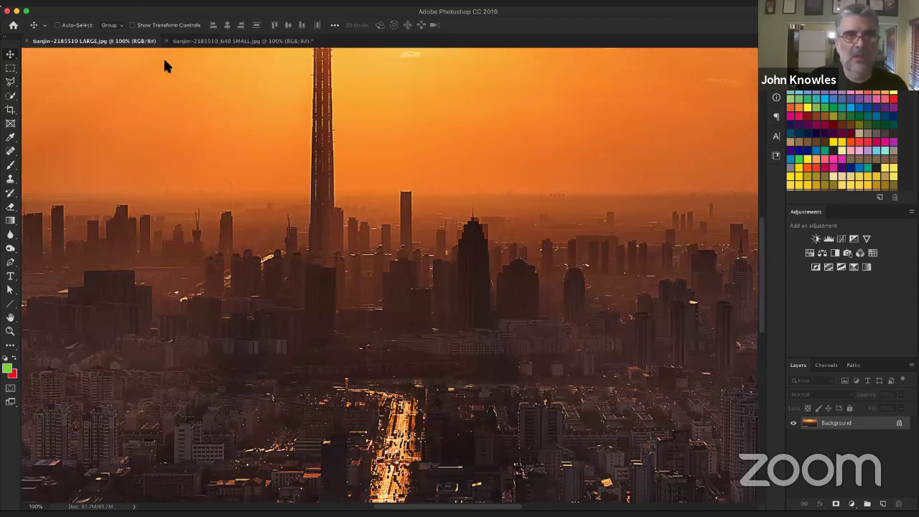
pyautogui.click(131, 2)
pyautogui.click(148, 74)
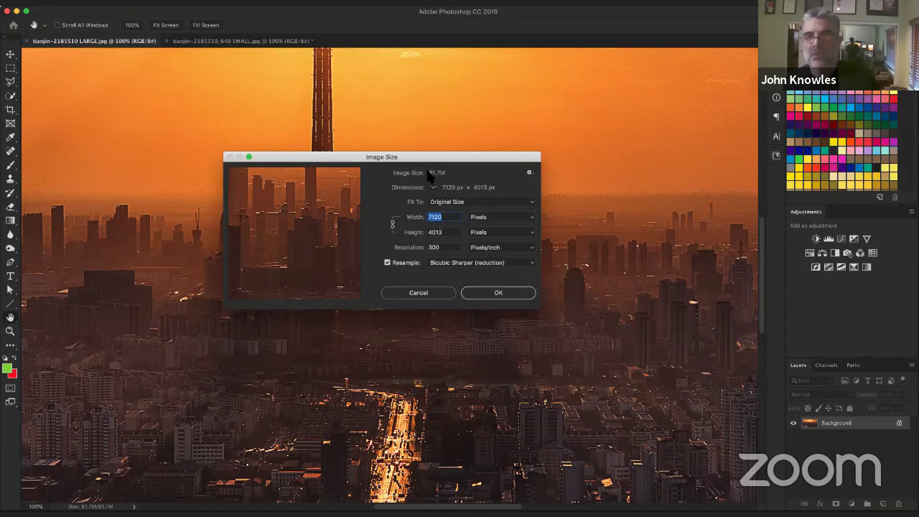
pyautogui.click(499, 293)
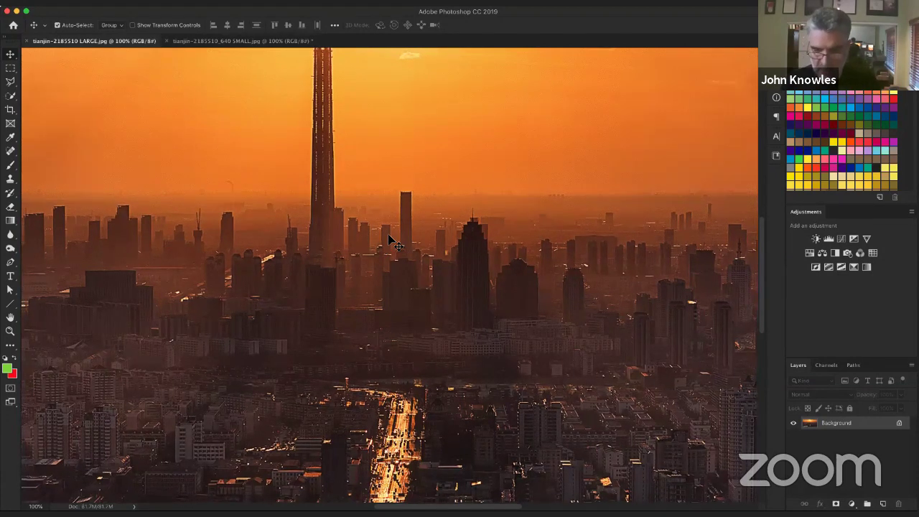
pyautogui.press('super+minus')
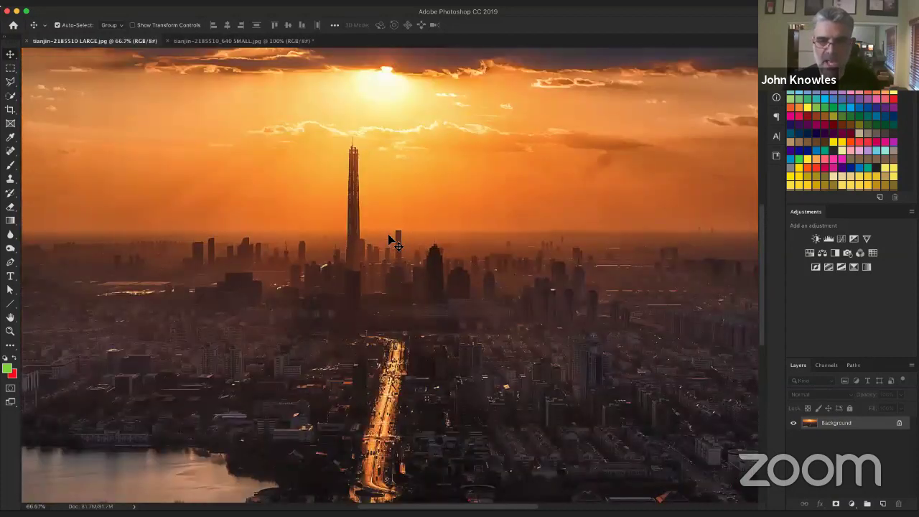
pyautogui.press('super+minus')
pyautogui.press('super+minus')
pyautogui.press('super+plus')
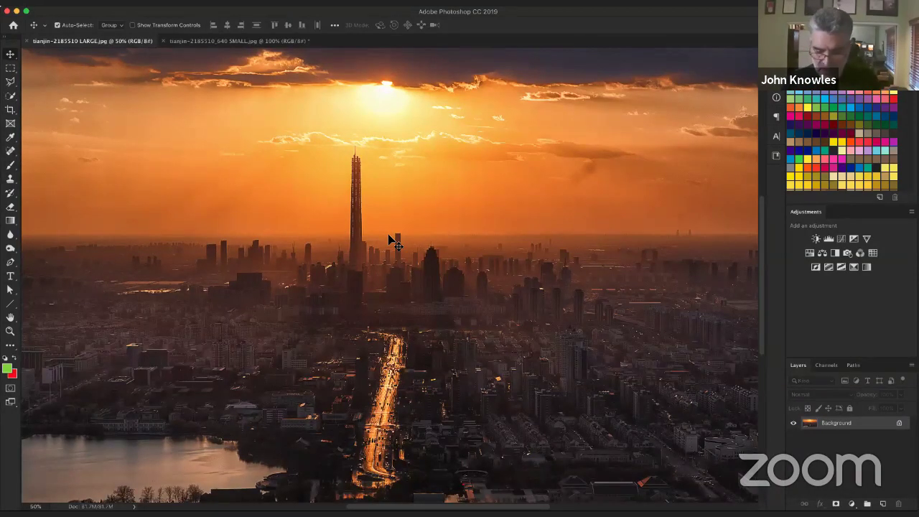
pyautogui.press('super+plus')
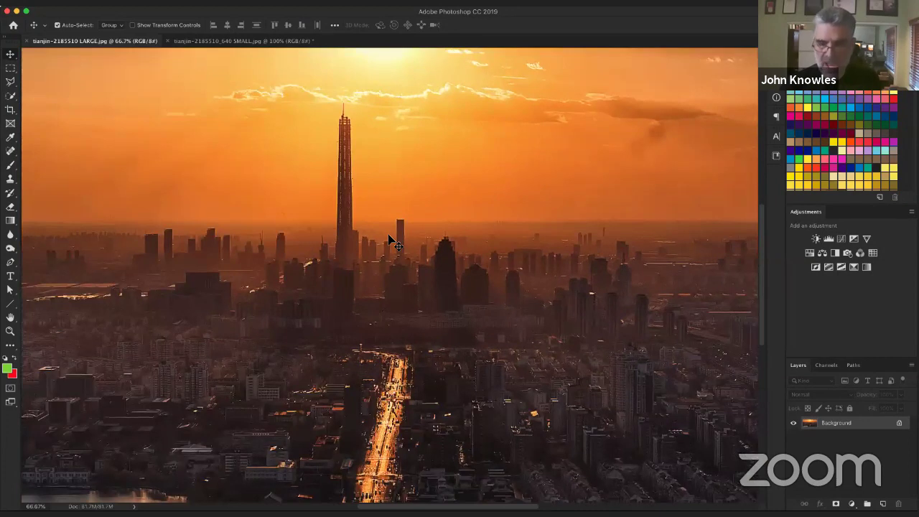
# View the large Tianjin image at 50% zoom, and magnify the small one to 1600% to examine its skyline pixels.
pyautogui.press('super+minus')
pyautogui.press('super+minus')
pyautogui.press('super+plus')
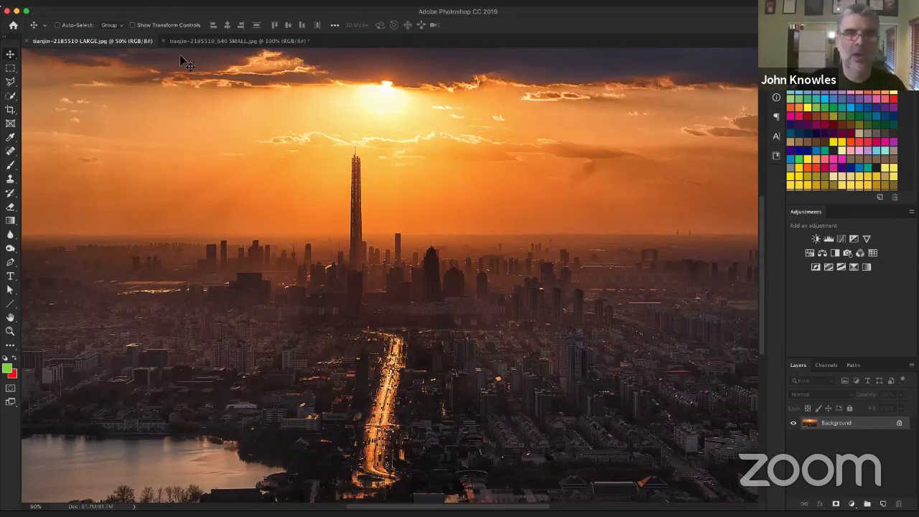
pyautogui.click(205, 42)
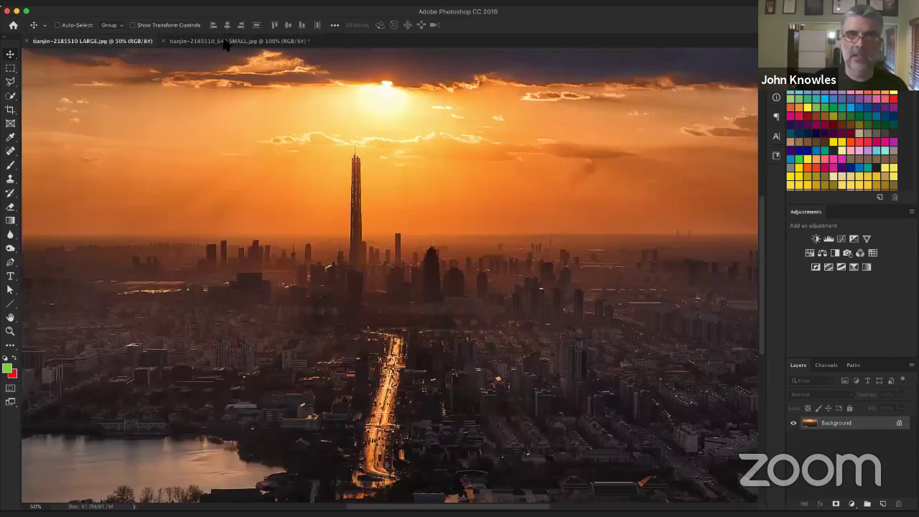
pyautogui.click(225, 42)
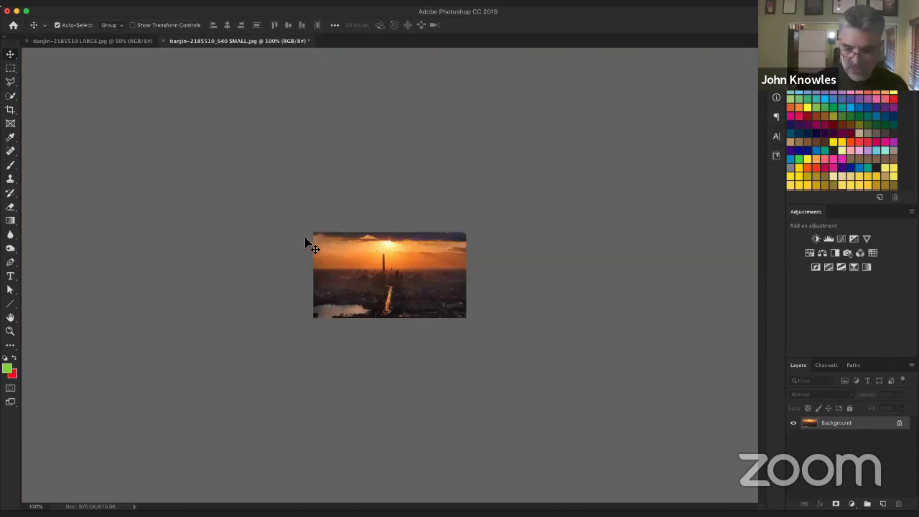
pyautogui.press('super+equal')
pyautogui.press('super+equal')
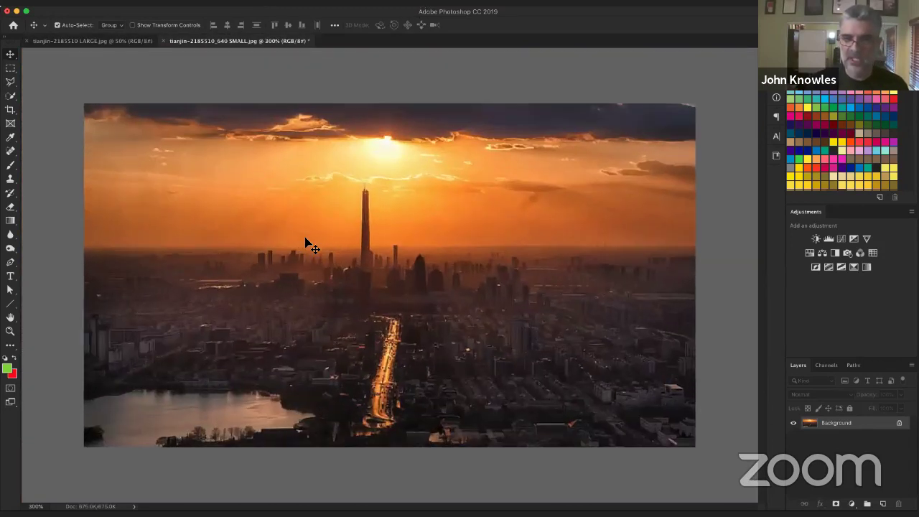
pyautogui.press('super+equal')
pyautogui.press('super+equal')
pyautogui.press('super+equal')
pyautogui.press('super+equal')
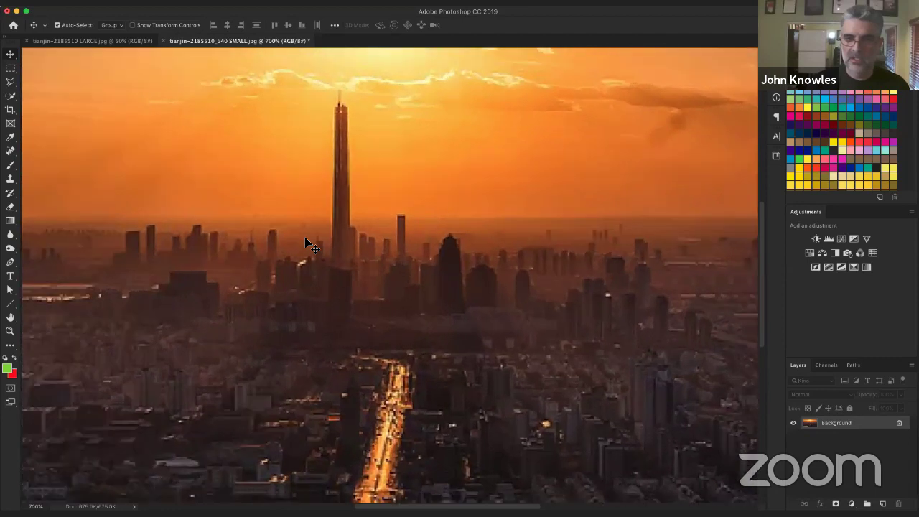
pyautogui.press('super+equal')
pyautogui.press('super+equal')
pyautogui.press('super+equal')
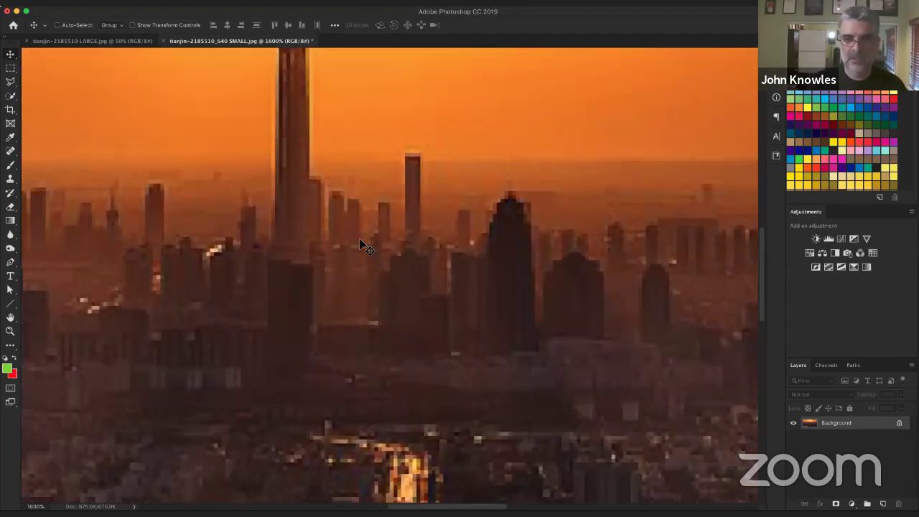
pyautogui.scroll(-5, 357, 238)
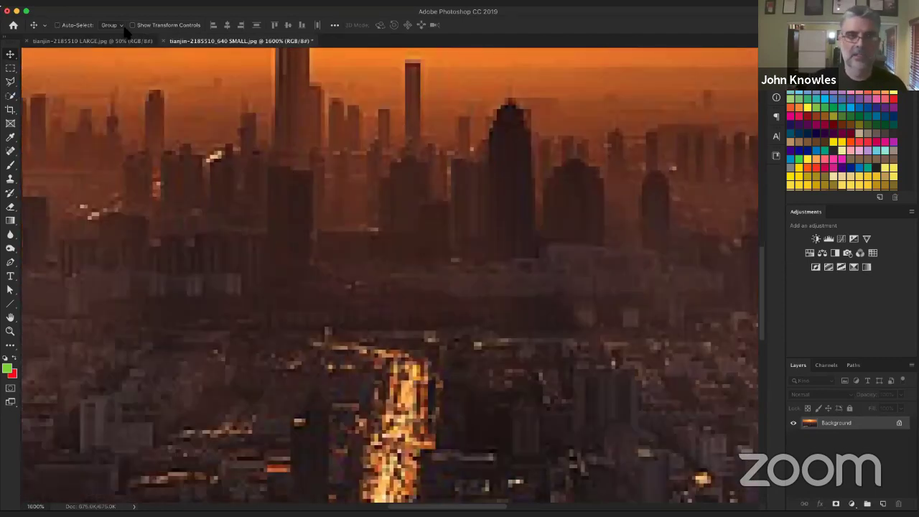
# Magnify the large image to 300% and compare its building detail with the small image at 1600%.
pyautogui.click(123, 41)
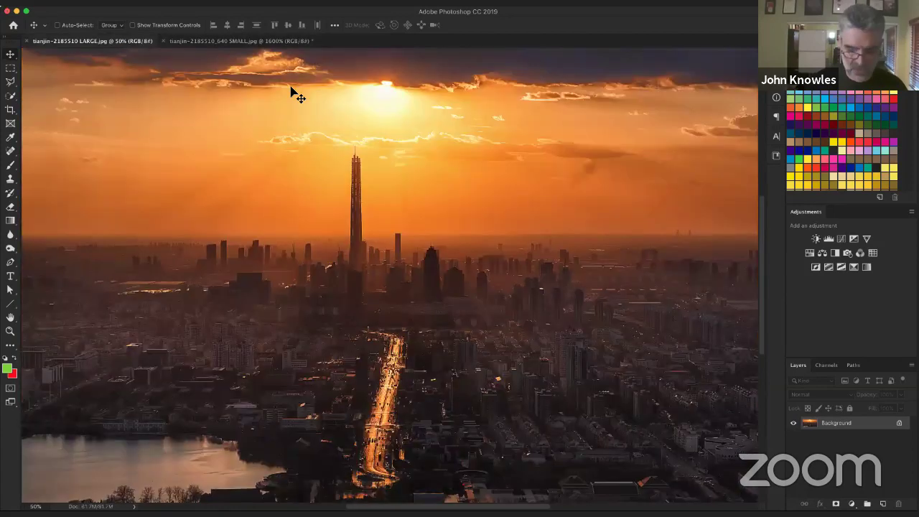
pyautogui.press('super+equal')
pyautogui.press('super+equal')
pyautogui.press('super+equal')
pyautogui.press('super+equal')
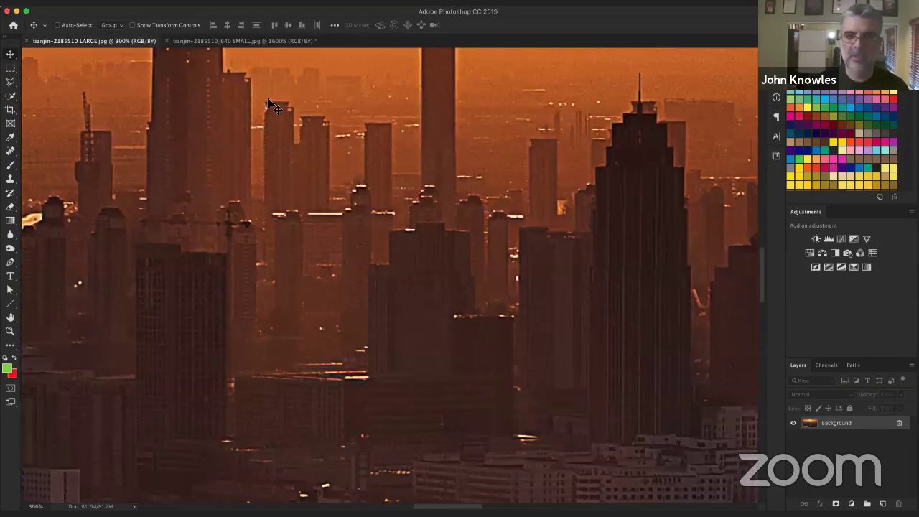
pyautogui.click(281, 42)
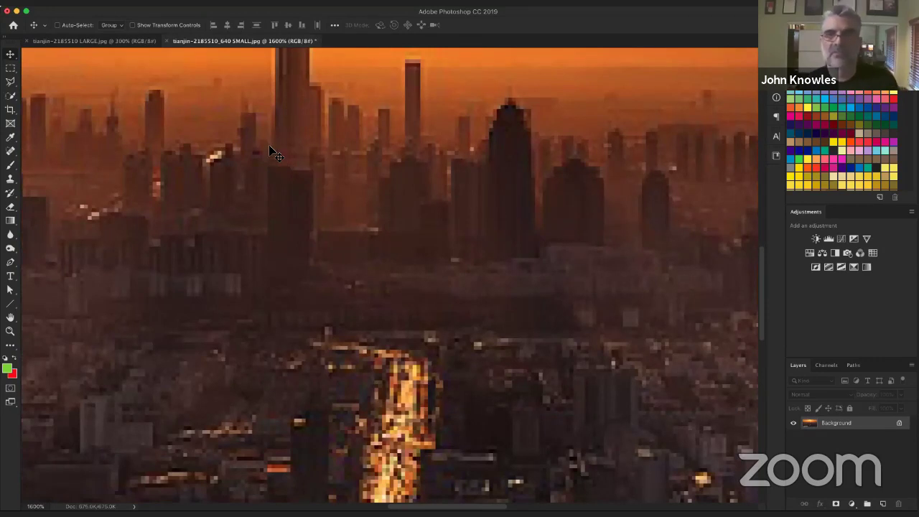
pyautogui.click(109, 41)
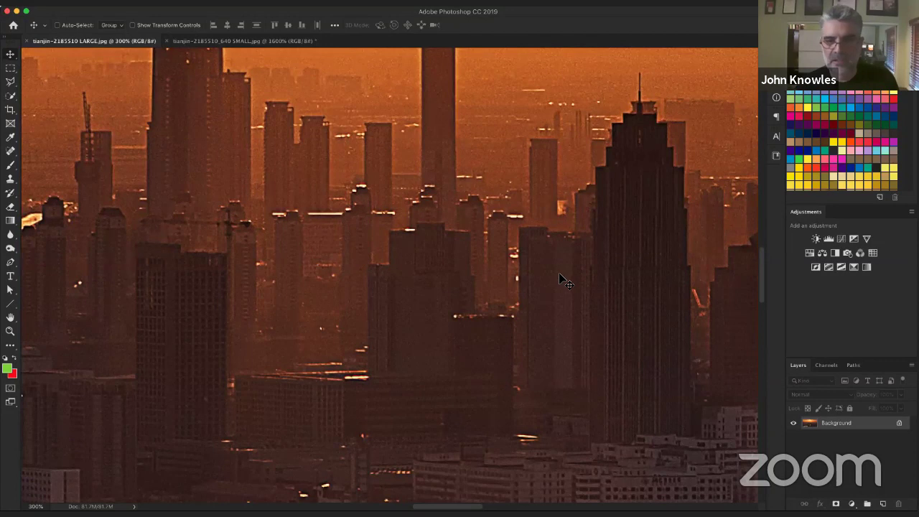
pyautogui.press('super+minus')
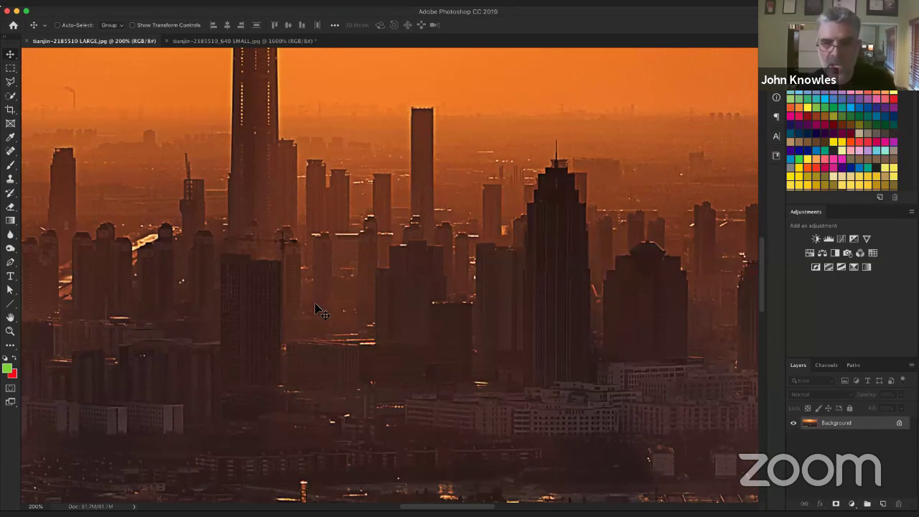
pyautogui.click(304, 42)
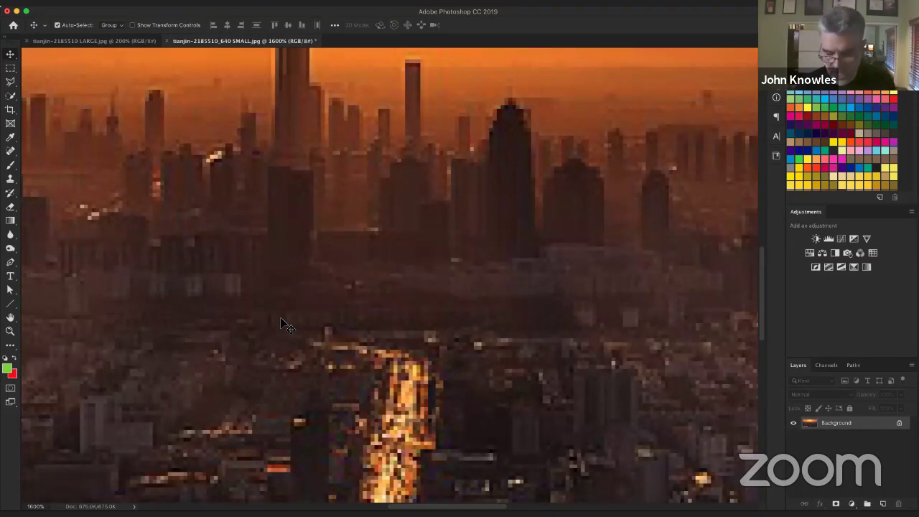
# Reduce the small image's zoom to 400% and check its pixel dimensions and resolution in Image Size.
pyautogui.hotkey('ctrl', '-')
pyautogui.hotkey('ctrl', '-')
pyautogui.hotkey('ctrl', '-')
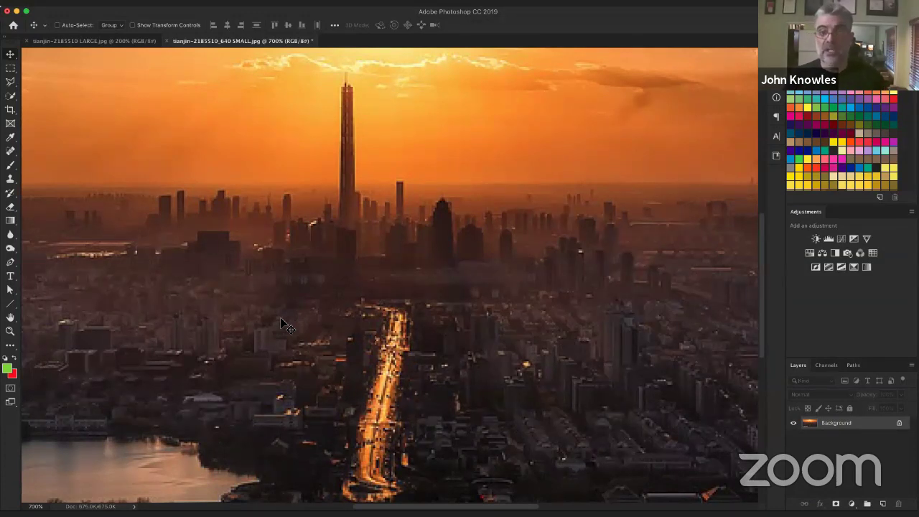
pyautogui.press('super+minus')
pyautogui.press('super+minus')
pyautogui.press('super+minus')
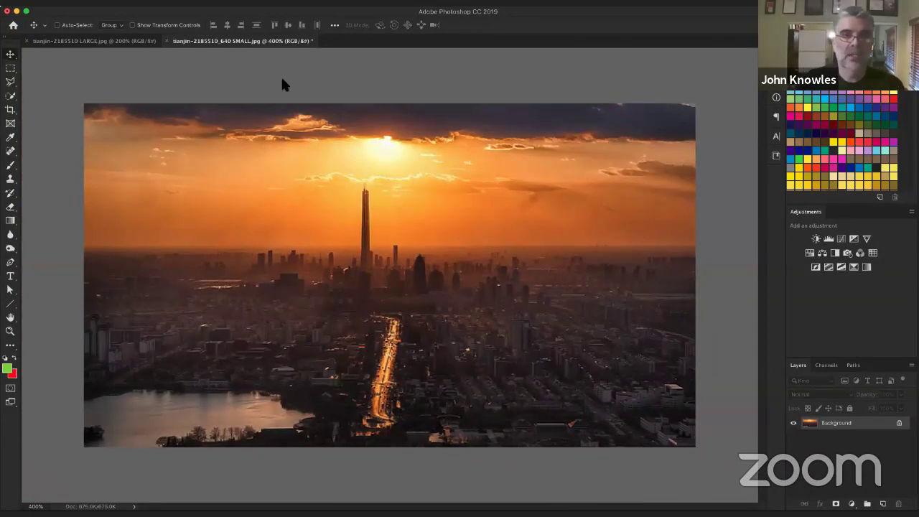
pyautogui.click(130, 1)
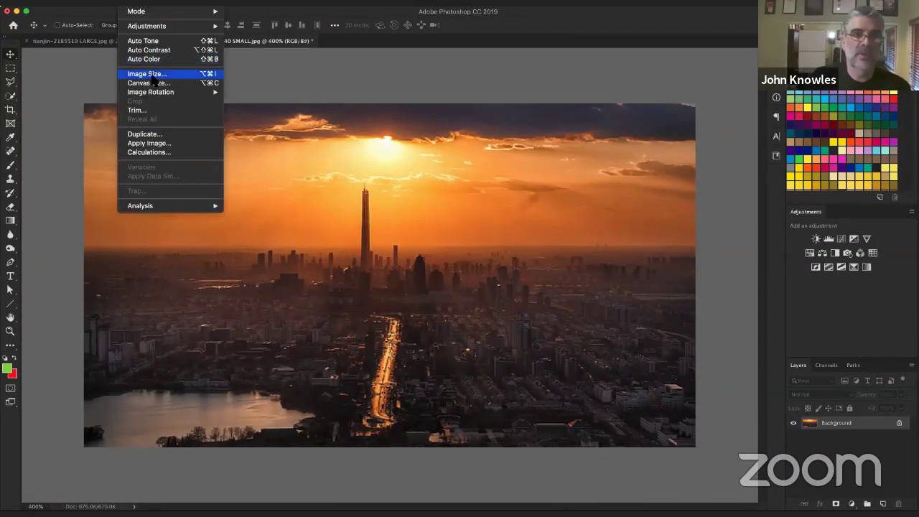
pyautogui.click(154, 75)
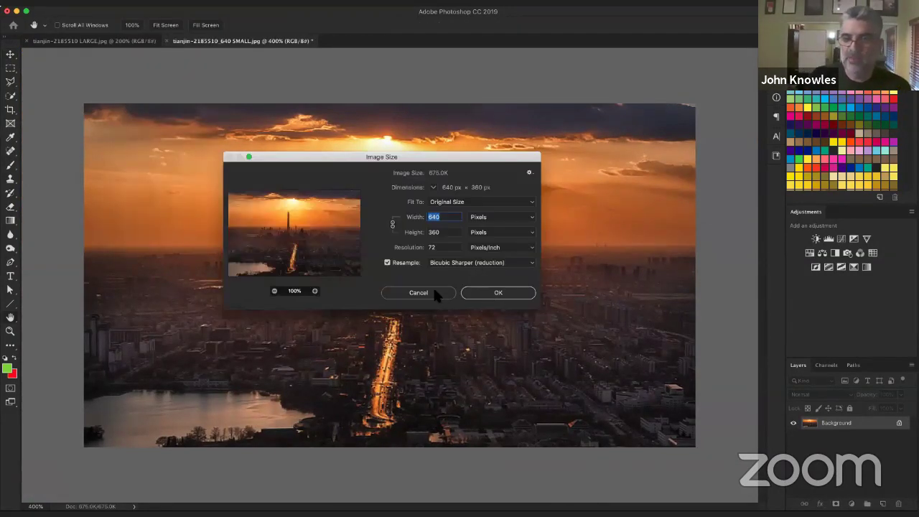
pyautogui.click(434, 293)
# Check the large image's pixel width in Image Size.
pyautogui.click(97, 41)
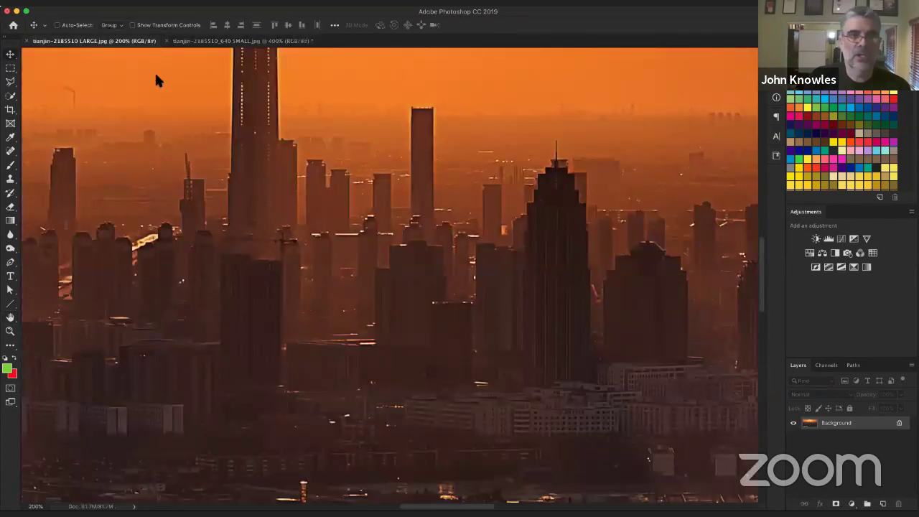
pyautogui.click(129, 1)
pyautogui.click(154, 74)
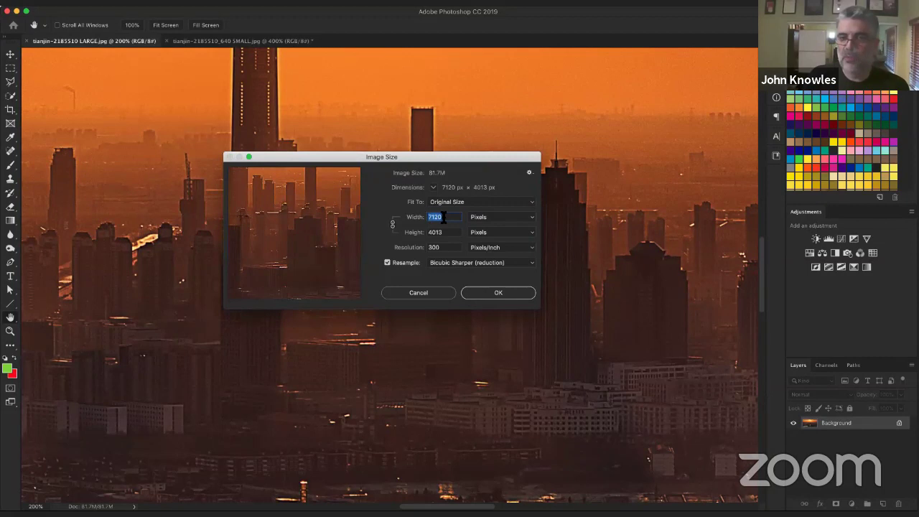
pyautogui.click(507, 298)
pyautogui.press('v')
# Resample the small image to a width of 7120 pixels.
pyautogui.click(243, 42)
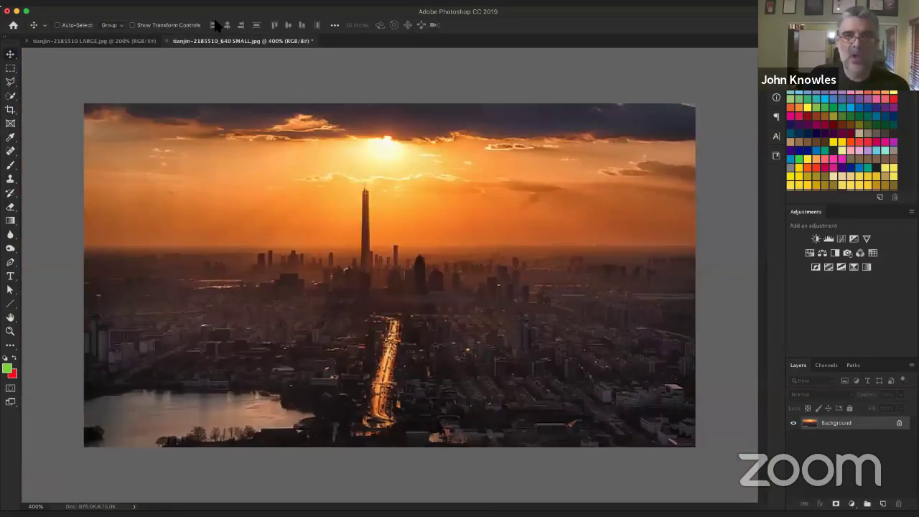
pyautogui.click(135, 2)
pyautogui.click(143, 77)
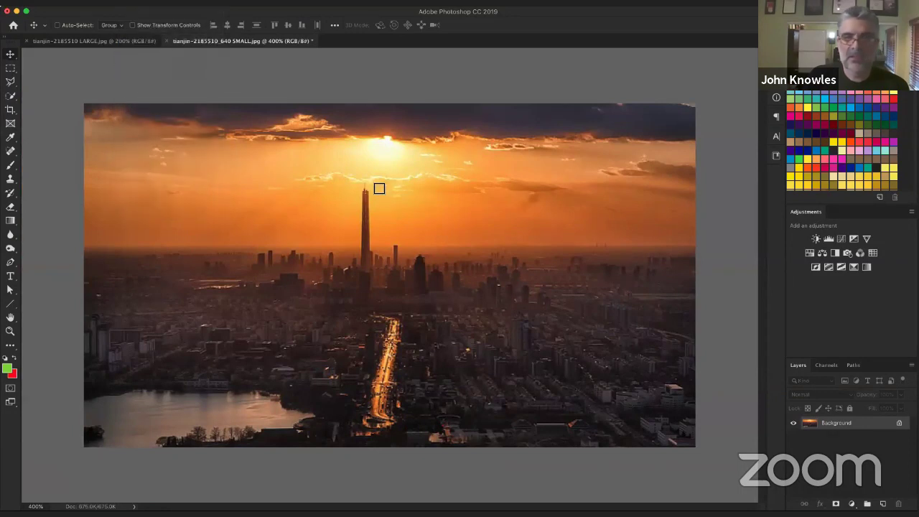
pyautogui.write('7120')
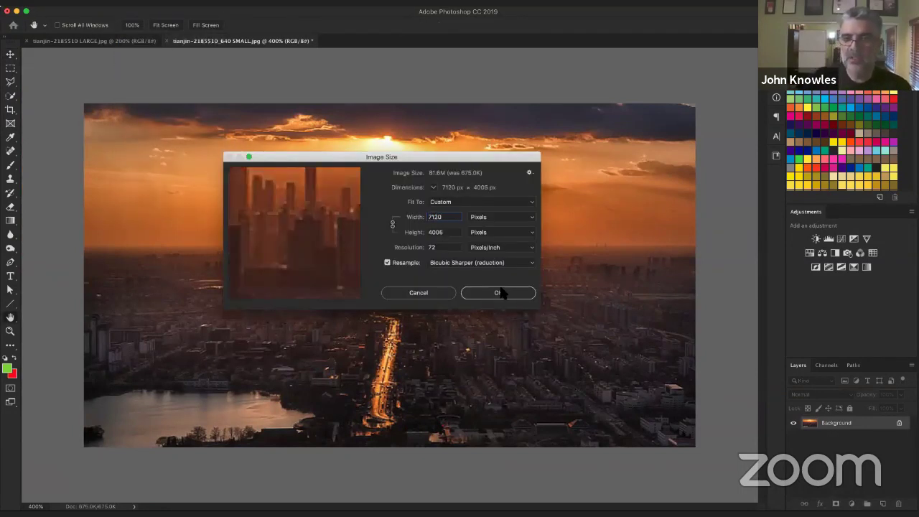
pyautogui.click(505, 293)
pyautogui.press('v')
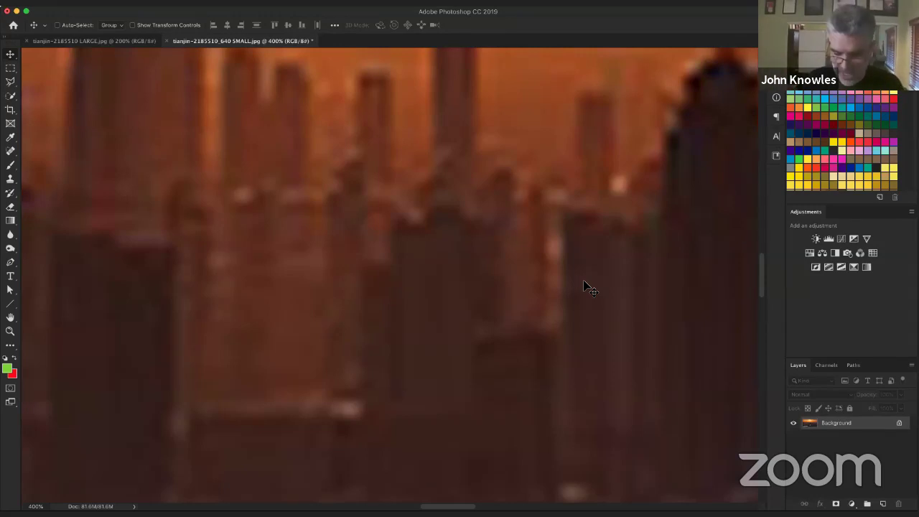
# Examine the enlarged small image at 100% and 33.3% zoom and check its pixel dimensions in Image Size.
pyautogui.press('super+1')
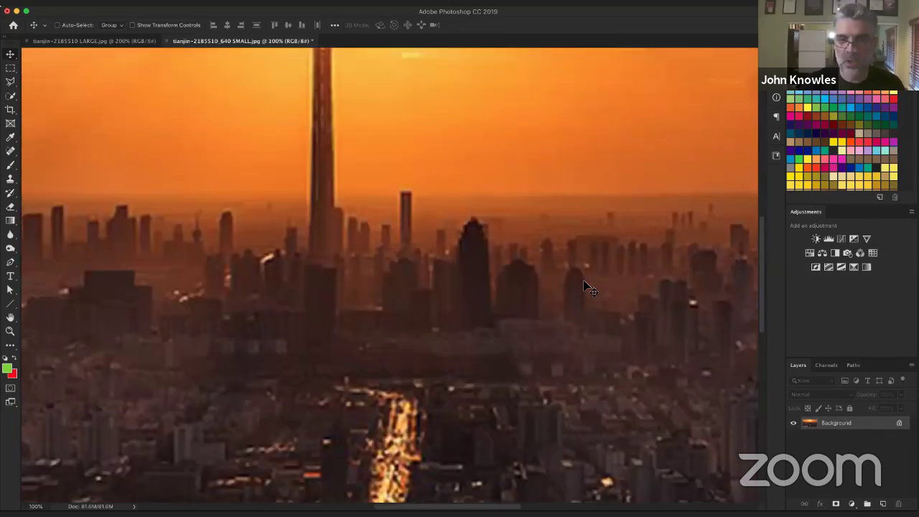
pyautogui.press('super+minus')
pyautogui.press('super+minus')
pyautogui.press('super+minus')
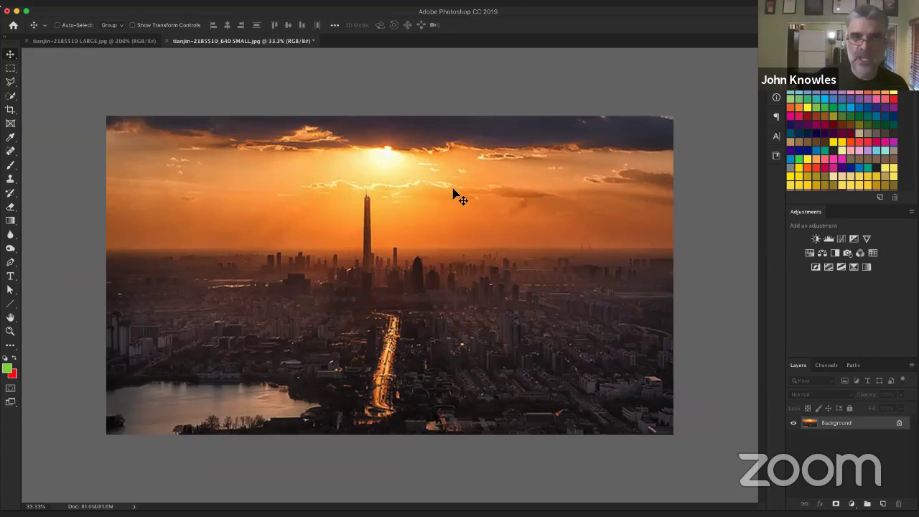
pyautogui.click(137, 13)
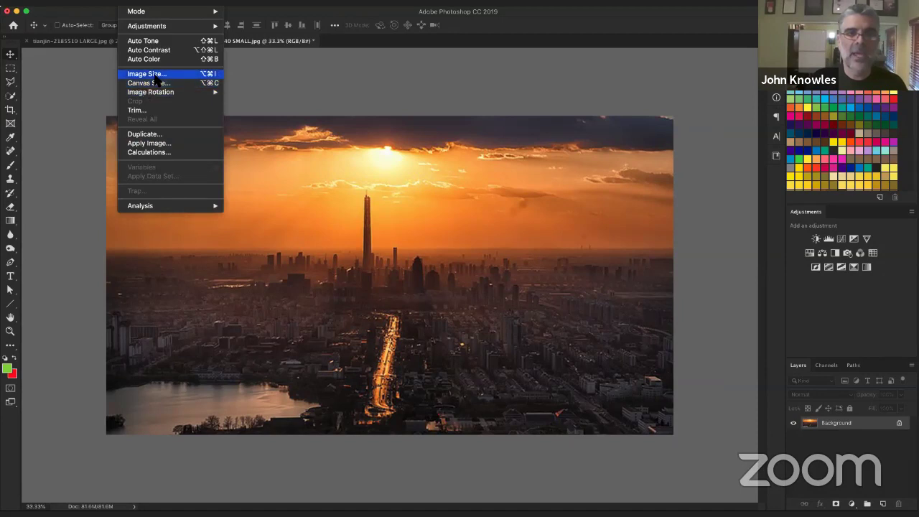
pyautogui.click(154, 76)
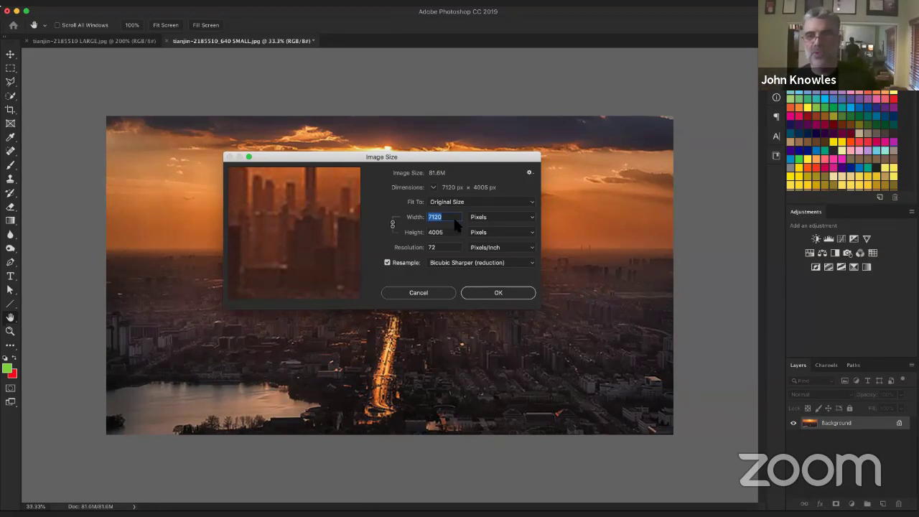
pyautogui.click(417, 292)
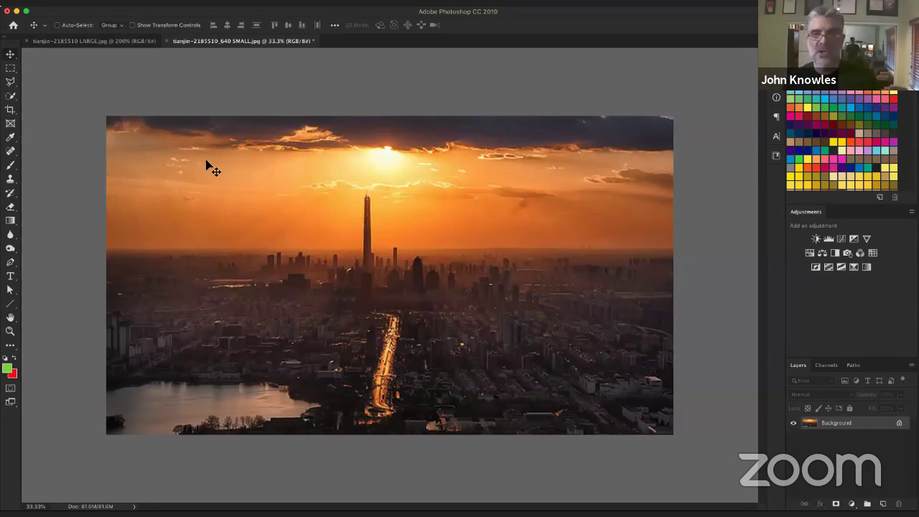
# View the large original at 66.7% zoom to compare it with the enlarged small image.
pyautogui.hotkey('ctrl', 'Tab')
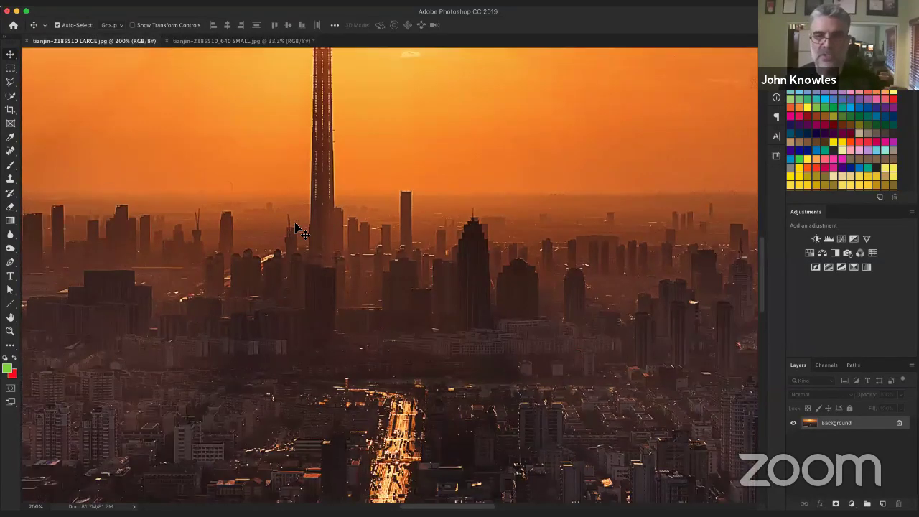
pyautogui.hotkey('ctrl', '-')
pyautogui.hotkey('ctrl', '-')
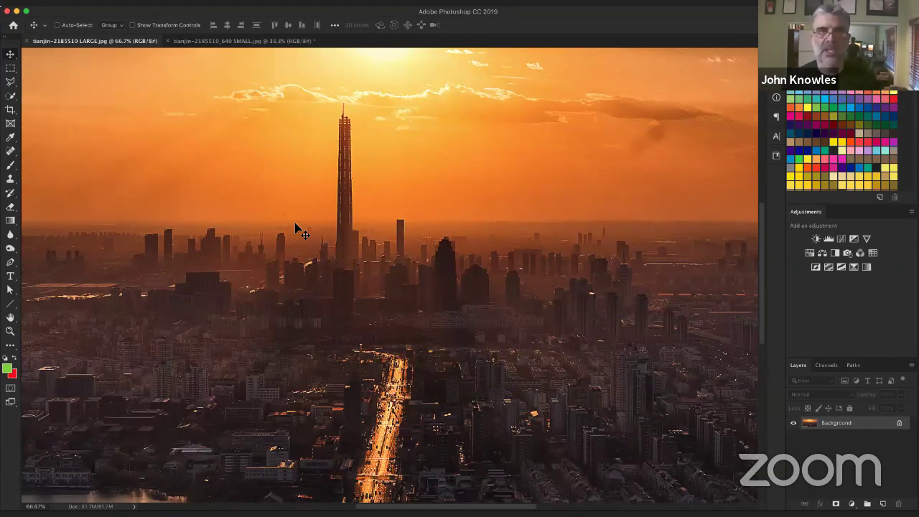
# Examine the enlarged small image's building edges at 300% zoom and its overall appearance at 50%.
pyautogui.click(255, 42)
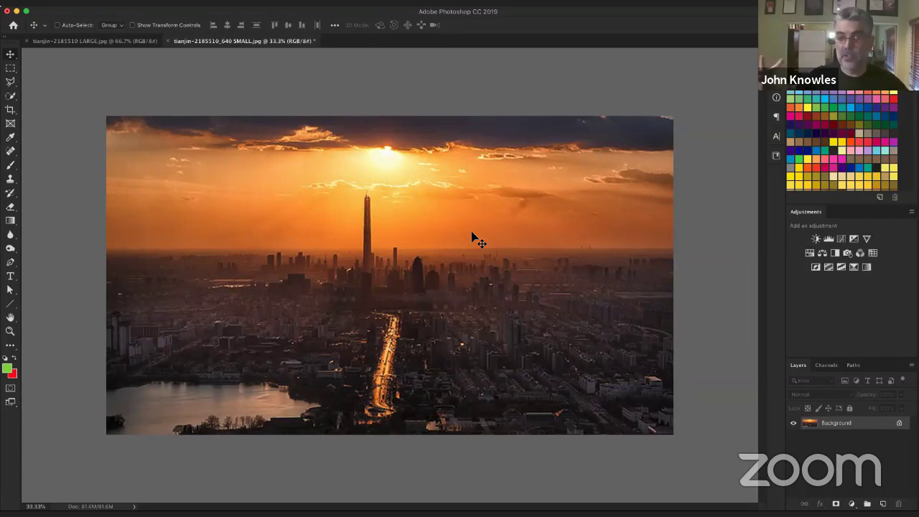
pyautogui.hotkey('ctrl', '+')
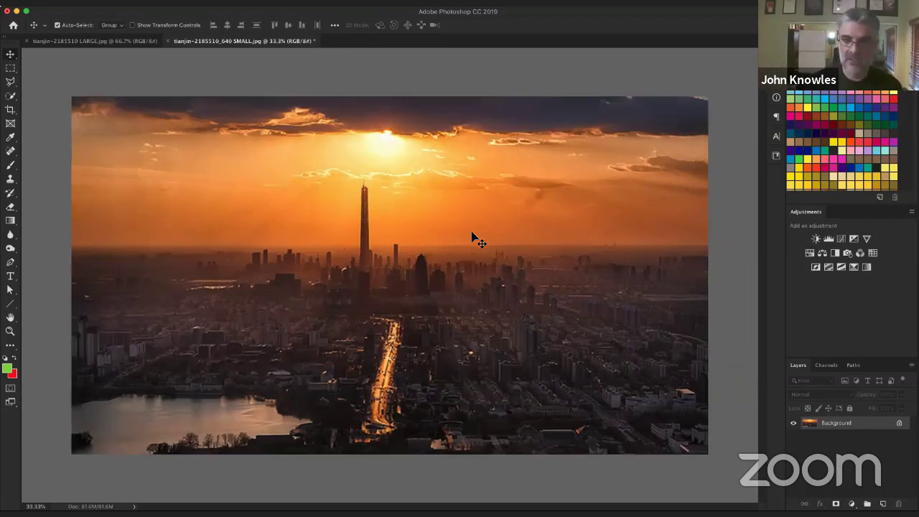
pyautogui.hotkey('ctrl', '+')
pyautogui.hotkey('ctrl', '+')
pyautogui.hotkey('ctrl', '+')
pyautogui.hotkey('ctrl', '+')
pyautogui.hotkey('ctrl', '+')
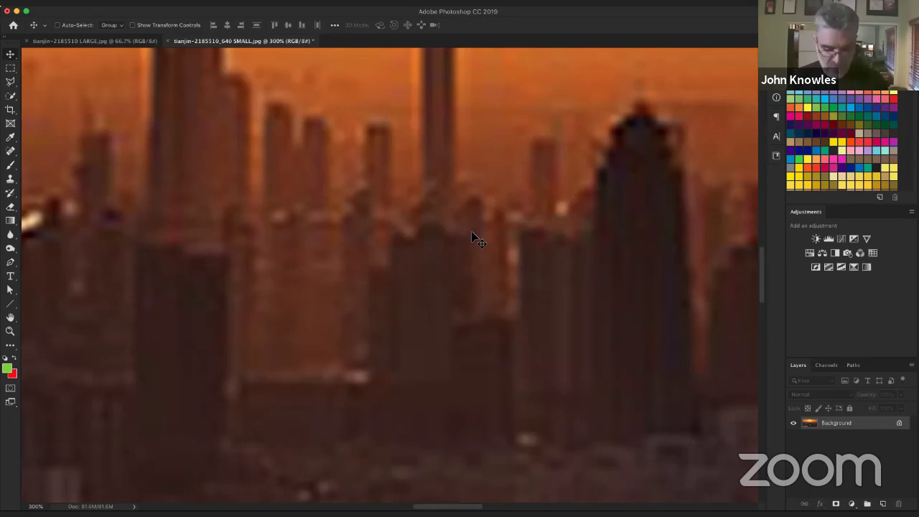
pyautogui.hotkey('ctrl', '-')
pyautogui.hotkey('ctrl', '-')
pyautogui.hotkey('ctrl', '-')
pyautogui.hotkey('ctrl', '-')
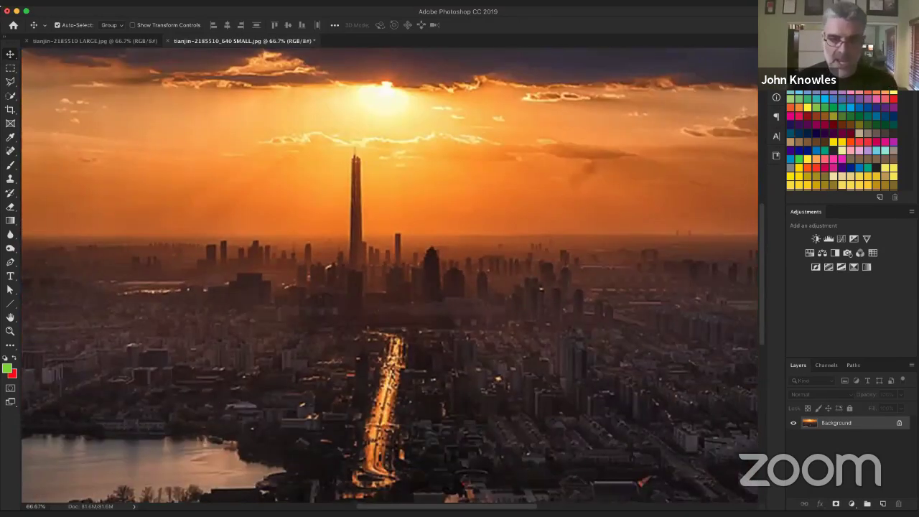
pyautogui.hotkey('ctrl', '-')
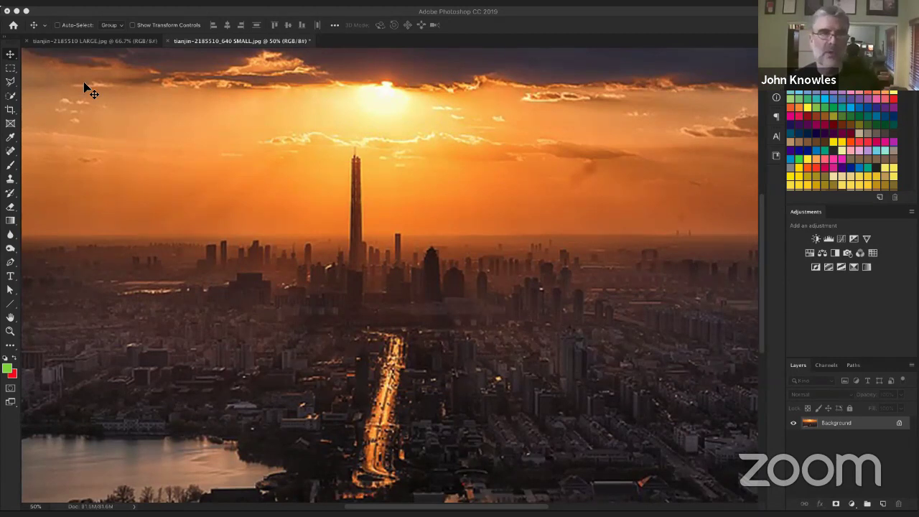
# View the whole enlarged small Tianjin image within the canvas area.
pyautogui.press('super+minus')
pyautogui.press('super+minus')
pyautogui.press('super+minus')
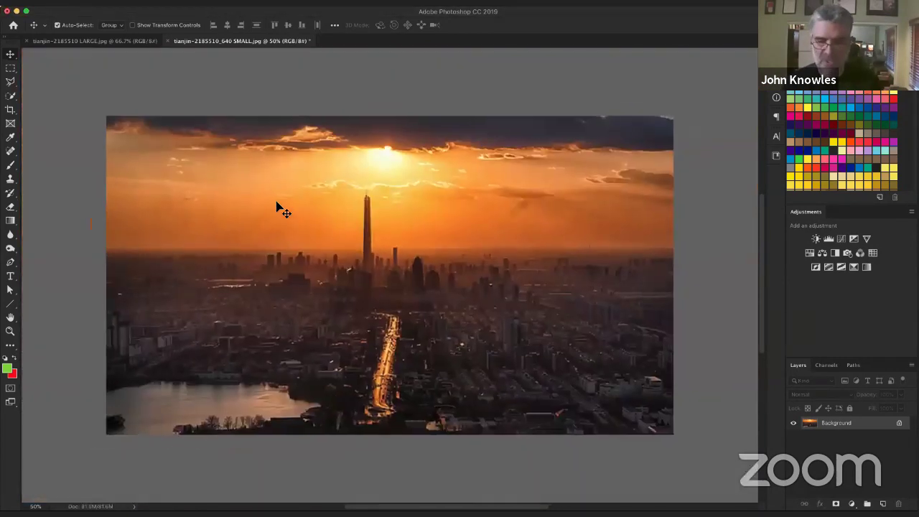
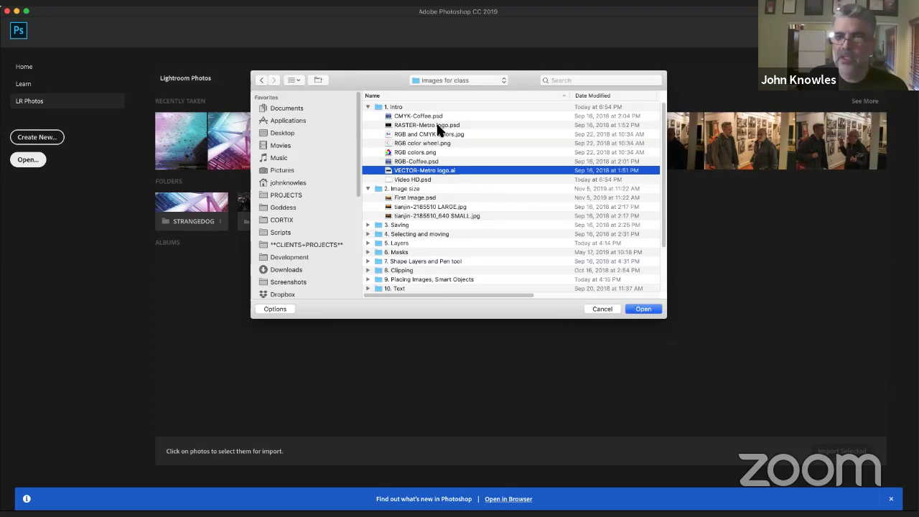
# Open RASTER-Metro logo.psd and VECTOR-Metro logo.ai together from the 1. Intro folder.
pyautogui.click(429, 125)
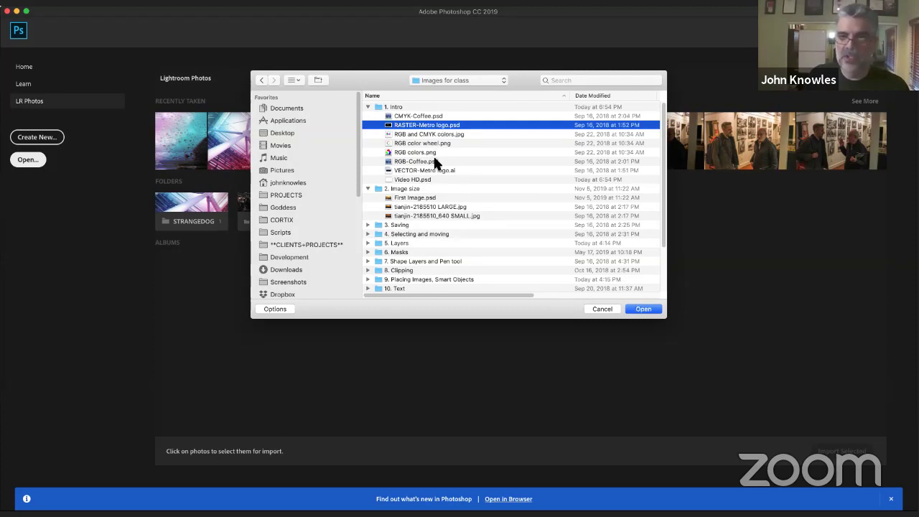
pyautogui.keyDown('super'); pyautogui.click(429, 170); pyautogui.keyUp('super')
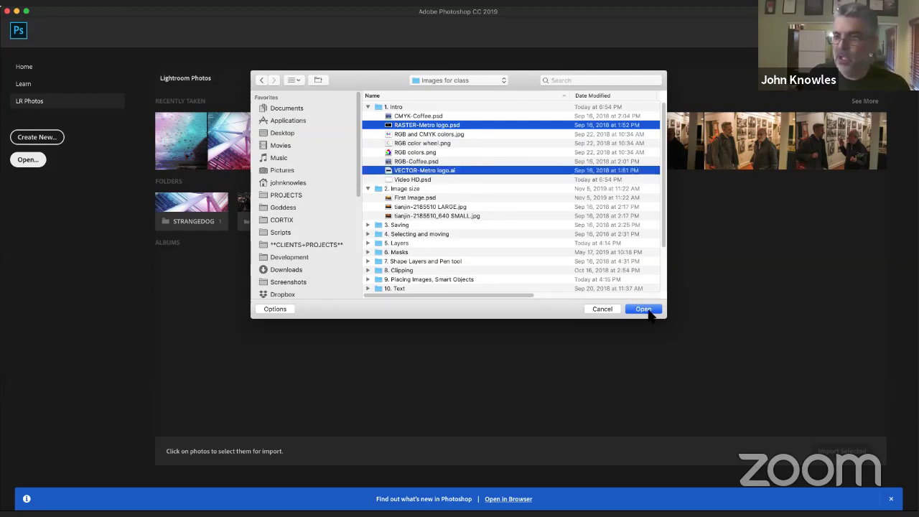
pyautogui.press('Return')
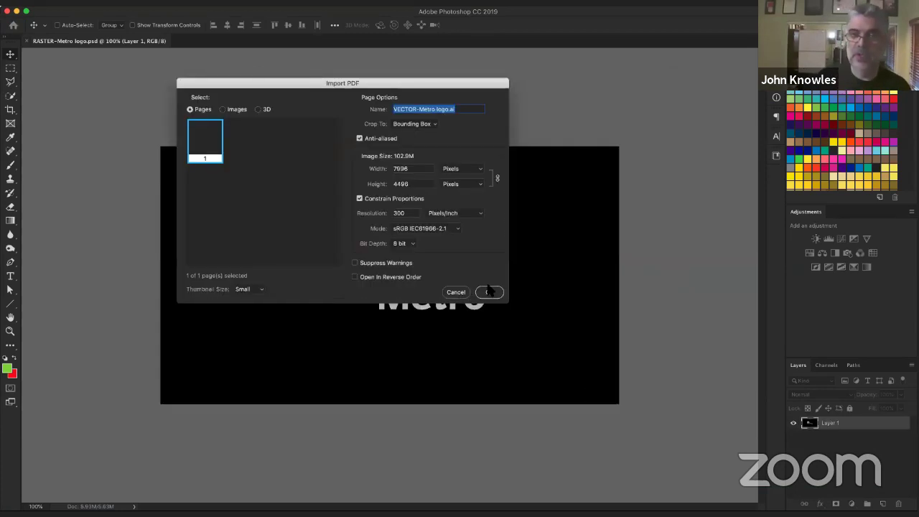
# Import the vector Metro logo at 72 pixels/inch with a width of 4956 pixels and constrained proportions.
pyautogui.moveTo(364, 82); pyautogui.dragTo(395, 101)
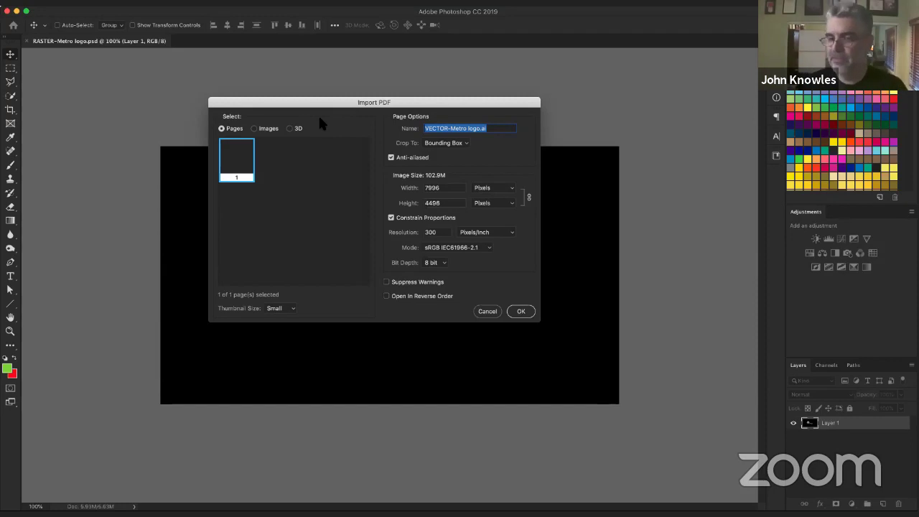
pyautogui.click(449, 188)
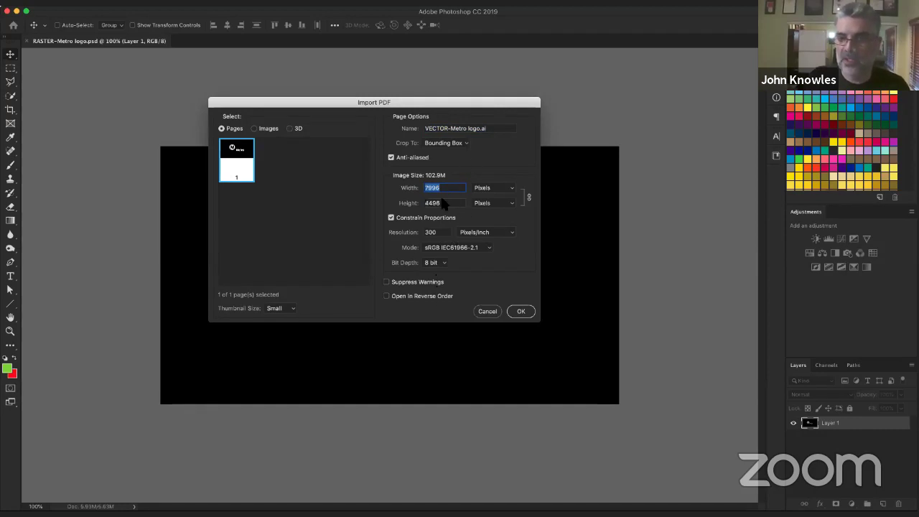
pyautogui.click(441, 233)
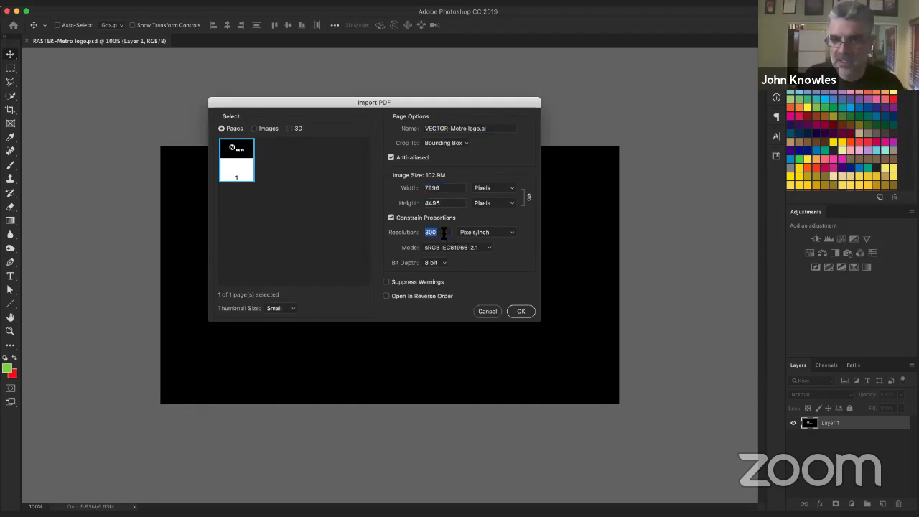
pyautogui.write('72')
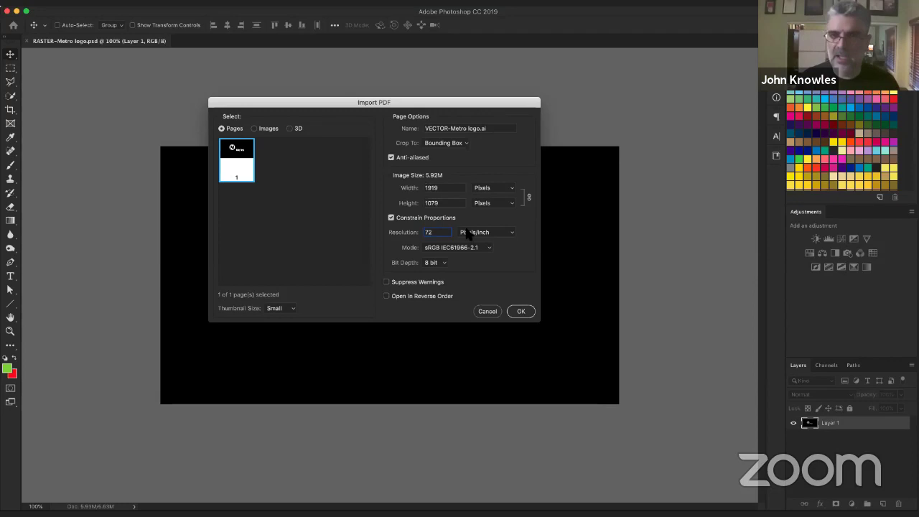
pyautogui.click(446, 189)
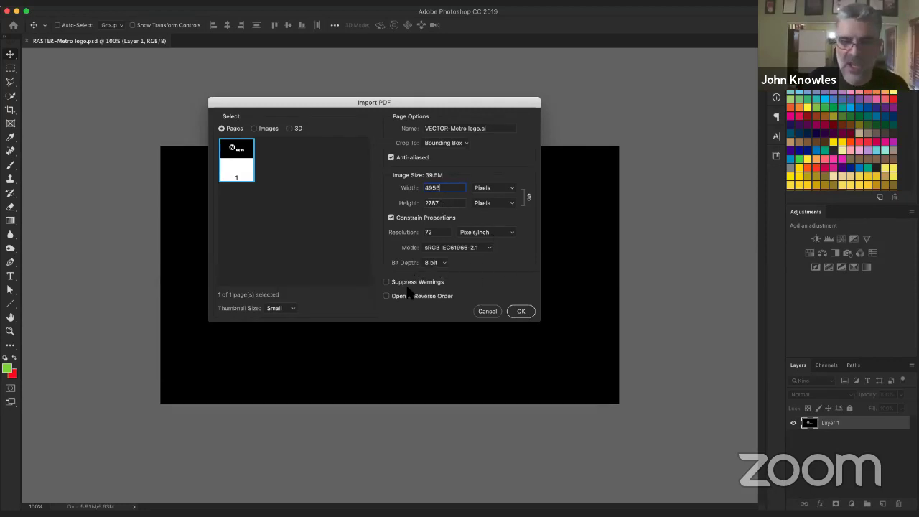
pyautogui.click(522, 311)
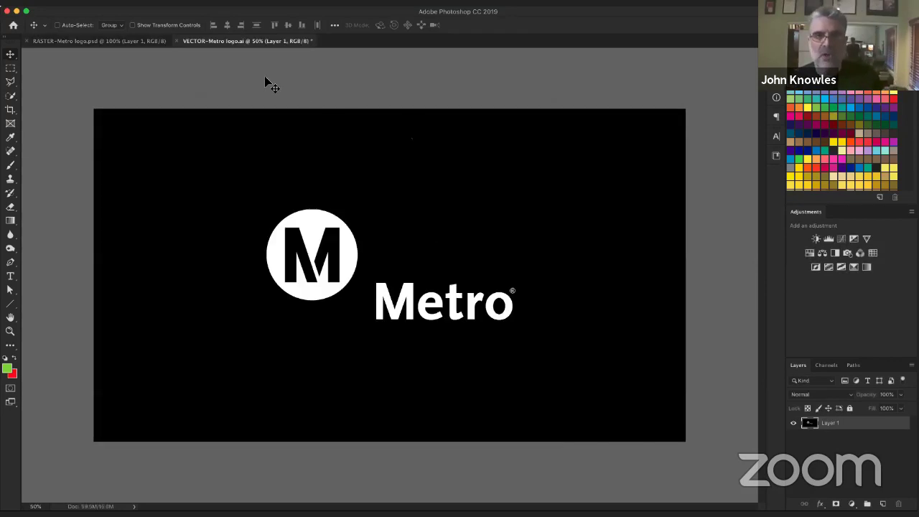
# Compare the raster and vector Metro logo documents by switching between them, ending on the raster version.
pyautogui.click(115, 43)
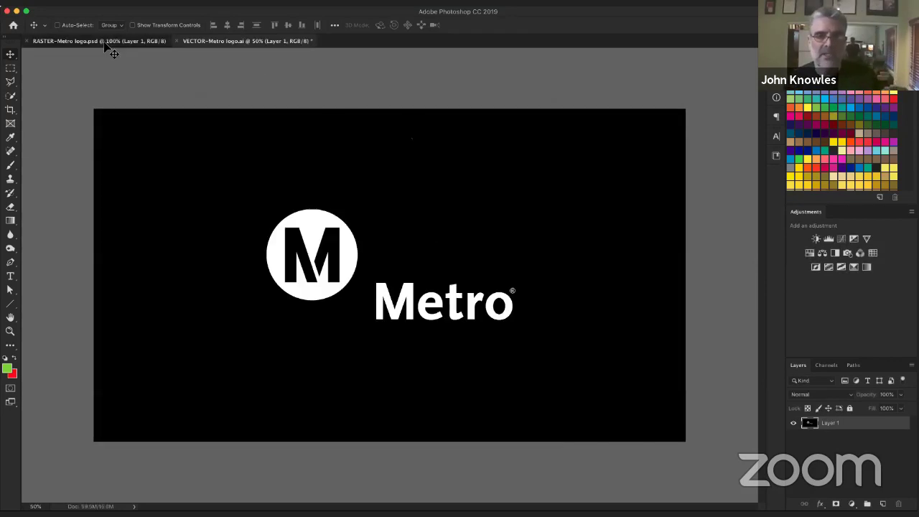
pyautogui.click(202, 42)
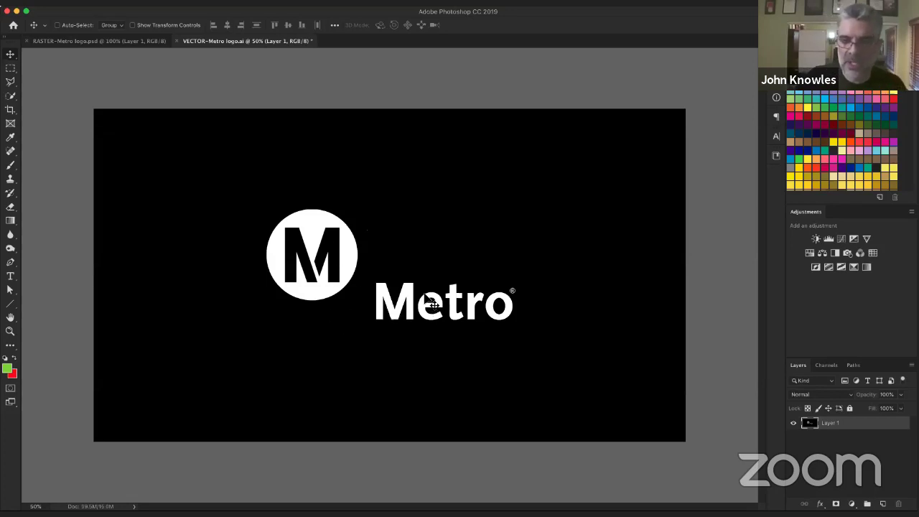
pyautogui.click(119, 45)
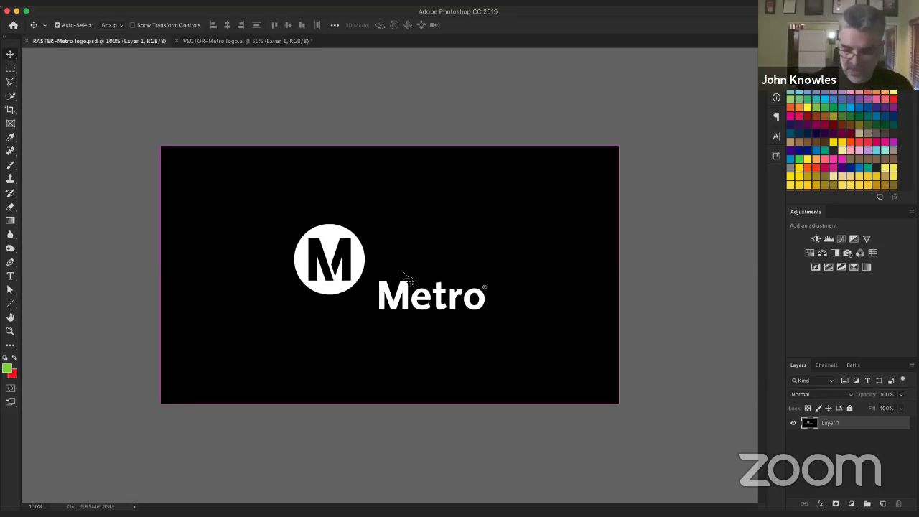
# Examine the edges of the letter M in the raster logo's Metro wordmark at up to 6400% zoom.
pyautogui.press('super+equal')
pyautogui.press('super+equal')
pyautogui.press('super+equal')
pyautogui.press('super+equal')
pyautogui.press('super+equal')
pyautogui.press('super+equal')
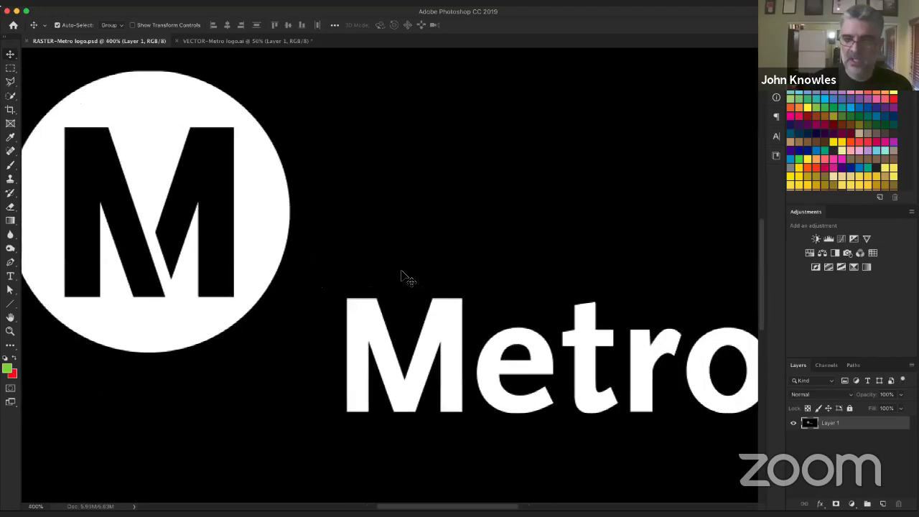
pyautogui.press('super+equal')
pyautogui.press('super+equal')
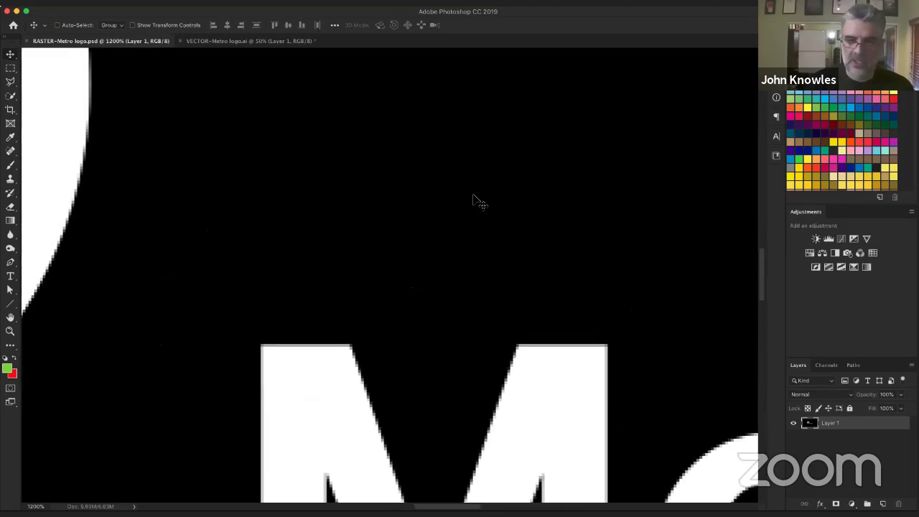
pyautogui.scroll(-5, 466, 240)
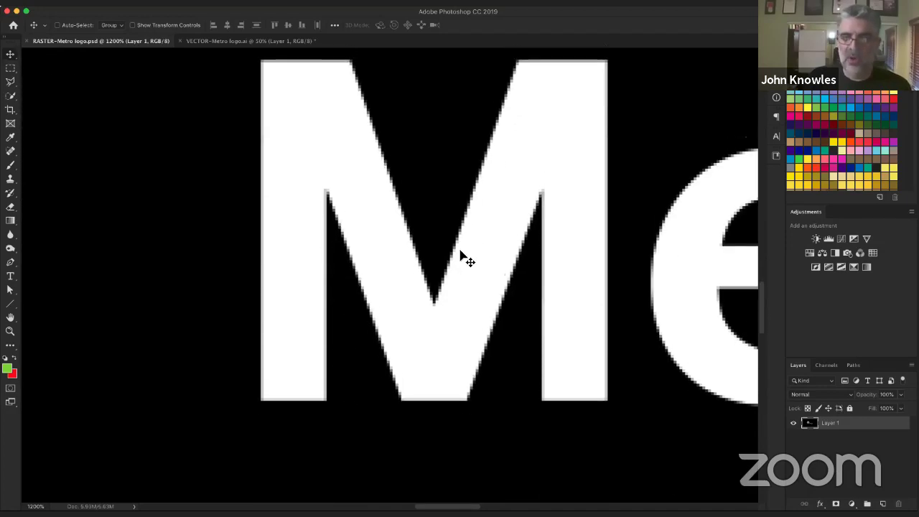
pyautogui.press('super+equal')
pyautogui.press('super+equal')
pyautogui.press('super+equal')
pyautogui.press('super+equal')
pyautogui.press('super+equal')
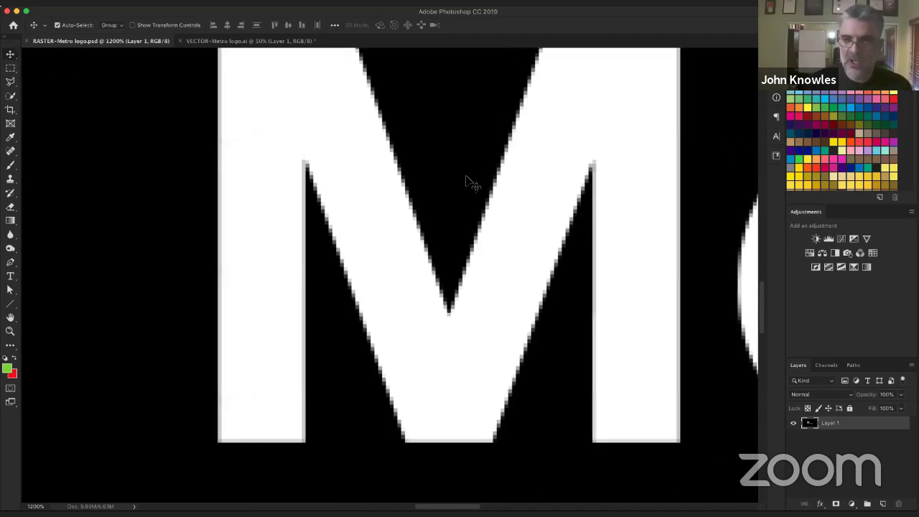
# View the whole raster logo at 66.7% zoom.
pyautogui.press('super+minus')
pyautogui.press('super+minus')
pyautogui.press('super+minus')
pyautogui.press('super+minus')
pyautogui.press('super+minus')
pyautogui.press('super+minus')
pyautogui.press('super+minus')
pyautogui.press('super+minus')
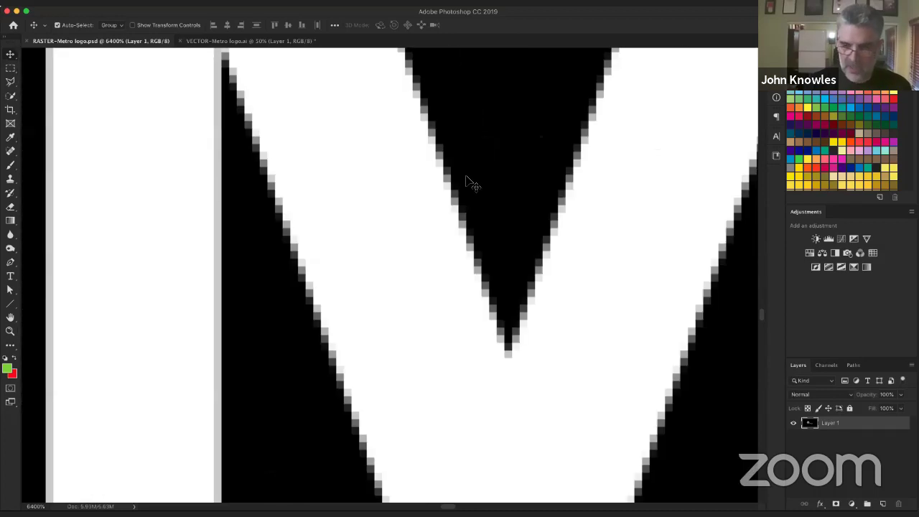
pyautogui.press('super+minus')
pyautogui.press('super+minus')
pyautogui.press('super+minus')
pyautogui.press('super+minus')
pyautogui.press('super+minus')
pyautogui.press('super+minus')
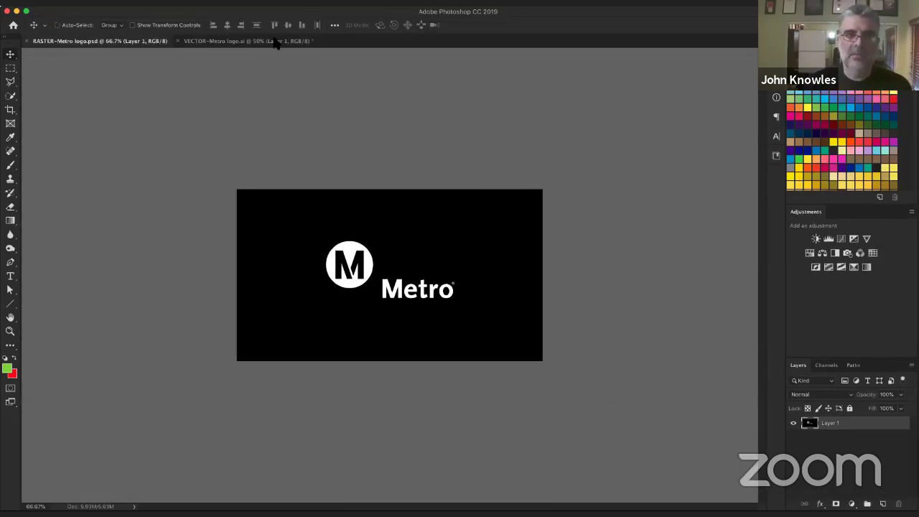
# Examine the edges of the letter M in the imported vector logo's wordmark at up to 6400% zoom.
pyautogui.click(262, 41)
pyautogui.press('super+plus')
pyautogui.press('super+plus')
pyautogui.press('super+plus')
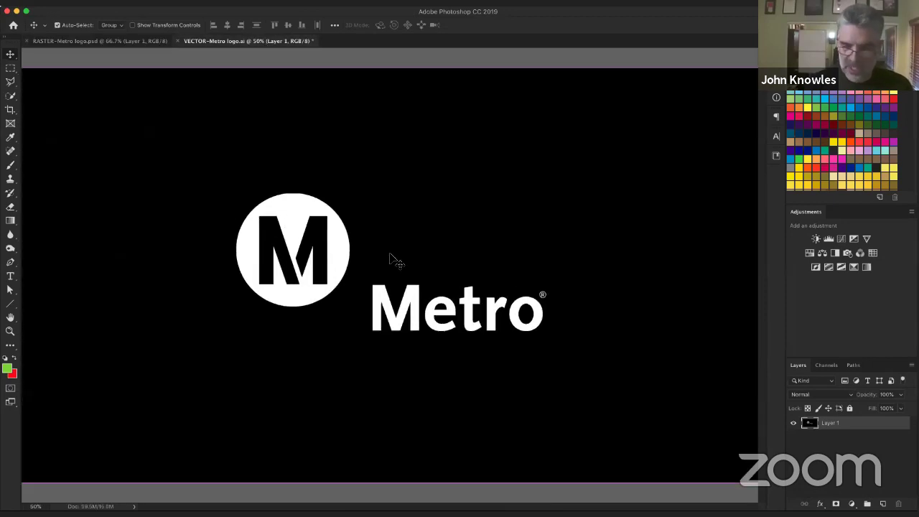
pyautogui.press('super+plus')
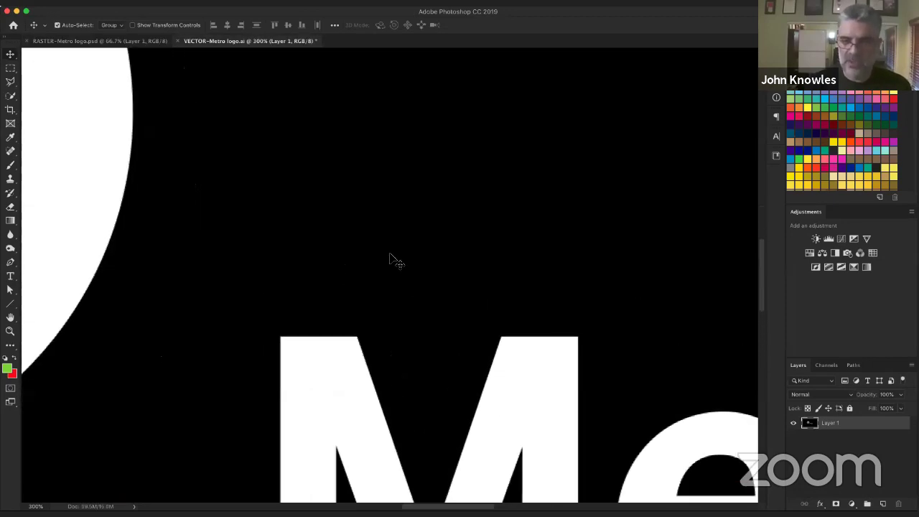
pyautogui.scroll(-1, 453, 415)
pyautogui.scroll(-7, 458, 417)
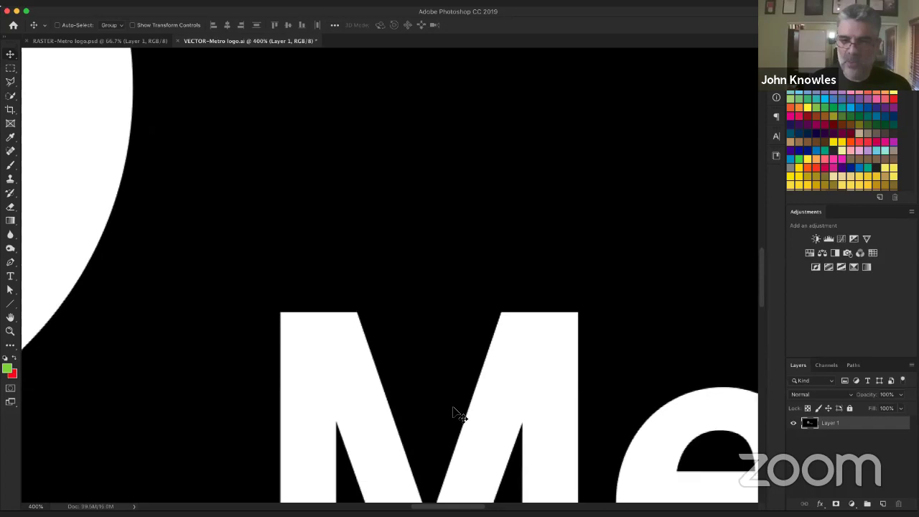
pyautogui.press('super+plus')
pyautogui.press('super+plus')
pyautogui.press('super+plus')
pyautogui.press('super+plus')
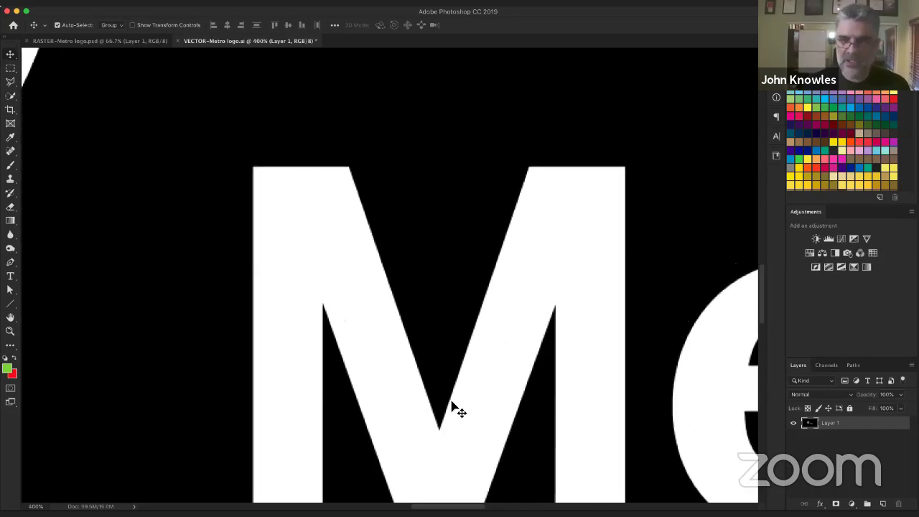
pyautogui.press('super+plus')
pyautogui.press('super+plus')
pyautogui.press('super+plus')
pyautogui.press('super+plus')
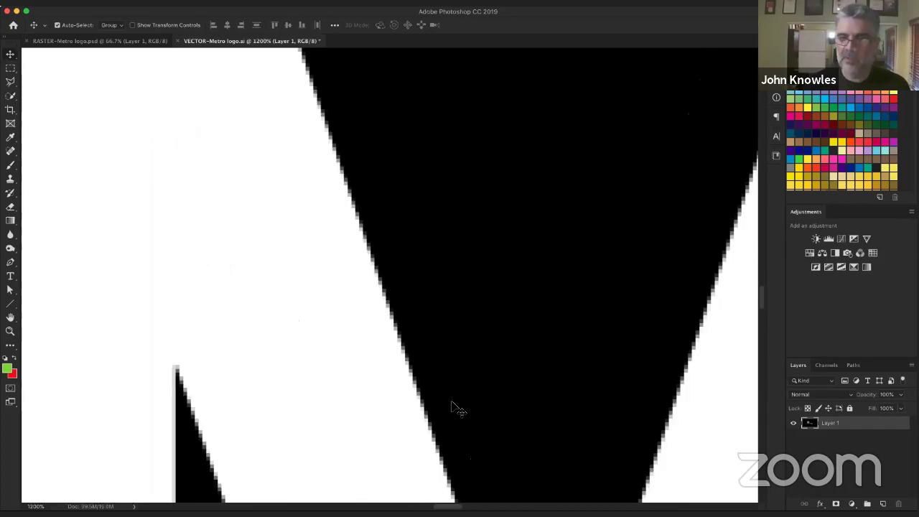
# View the whole imported vector logo at 33.3% and 66.7% zoom.
pyautogui.press('super+minus')
pyautogui.press('super+minus')
pyautogui.press('super+minus')
pyautogui.press('super+minus')
pyautogui.press('super+minus')
pyautogui.press('super+minus')
pyautogui.press('super+minus')
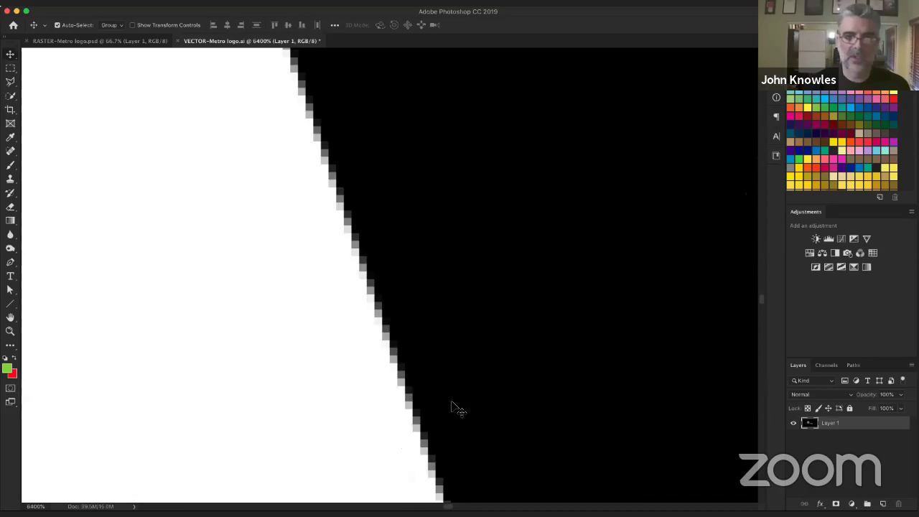
pyautogui.press('super+minus')
pyautogui.press('super+minus')
pyautogui.press('super+minus')
pyautogui.press('super+minus')
pyautogui.press('super+minus')
pyautogui.press('super+minus')
pyautogui.press('super+minus')
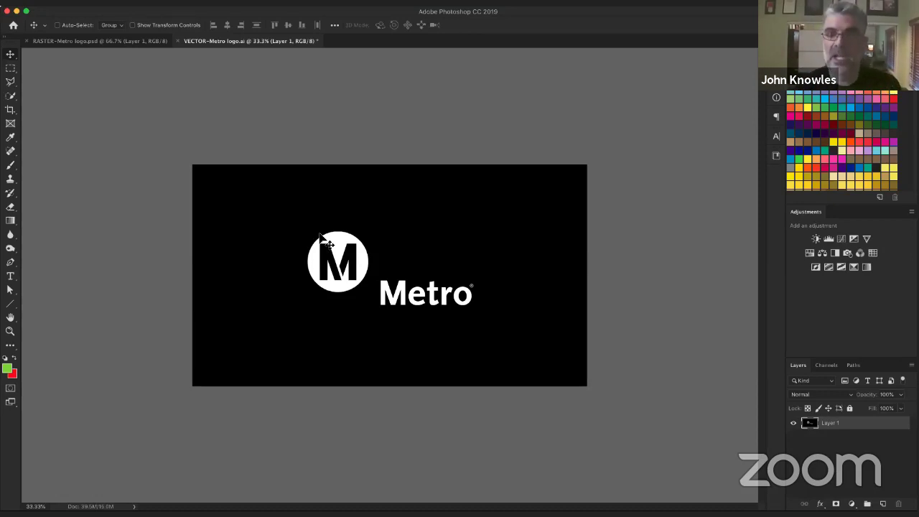
pyautogui.press('super+equal')
pyautogui.press('super+equal')
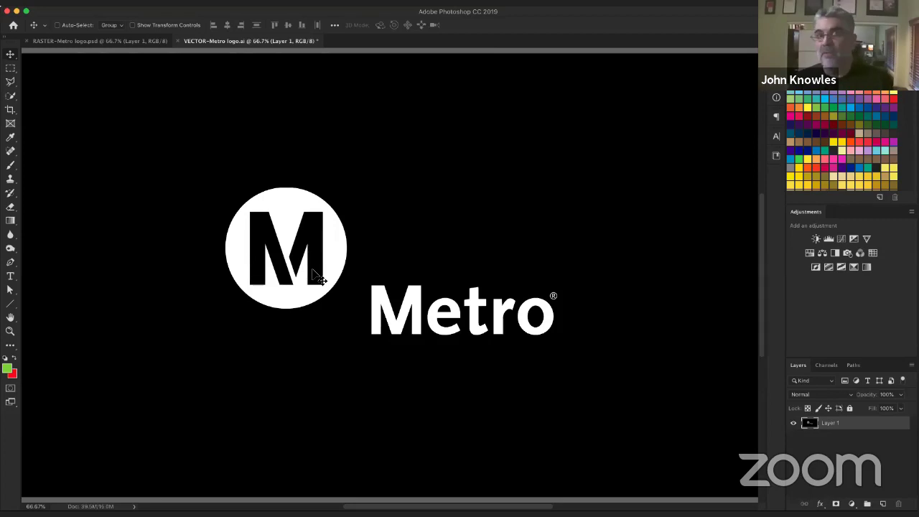
pyautogui.press('super')
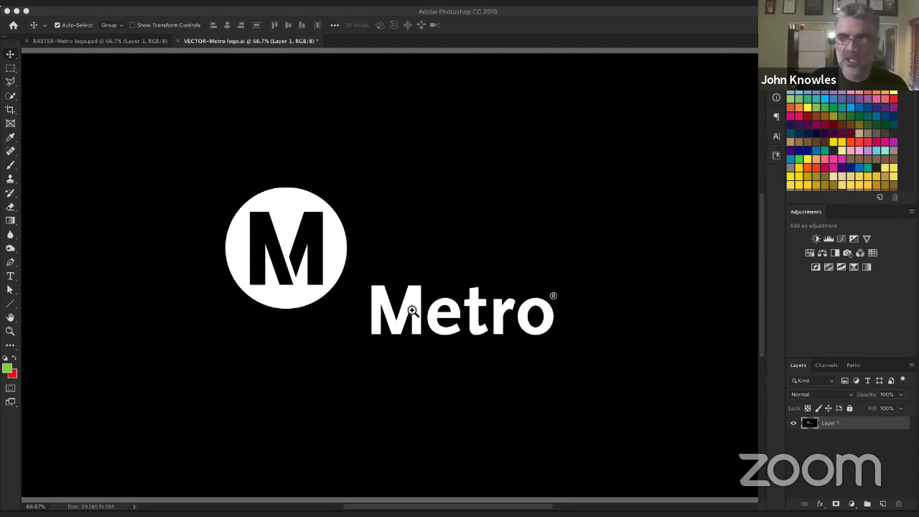
pyautogui.click(294, 264)
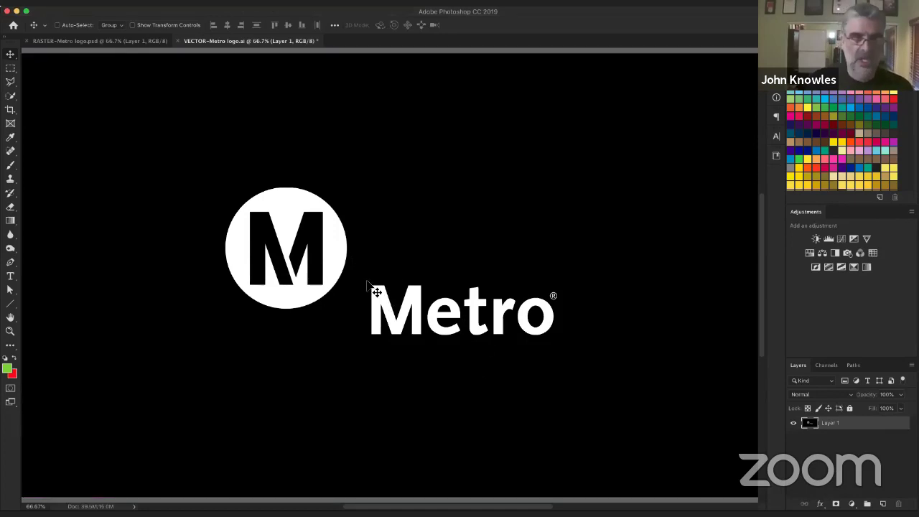
# Examine the individual edge pixels in the upper notch of the raster logo's letter M at 3200% and 12800% zoom.
pyautogui.click(107, 41)
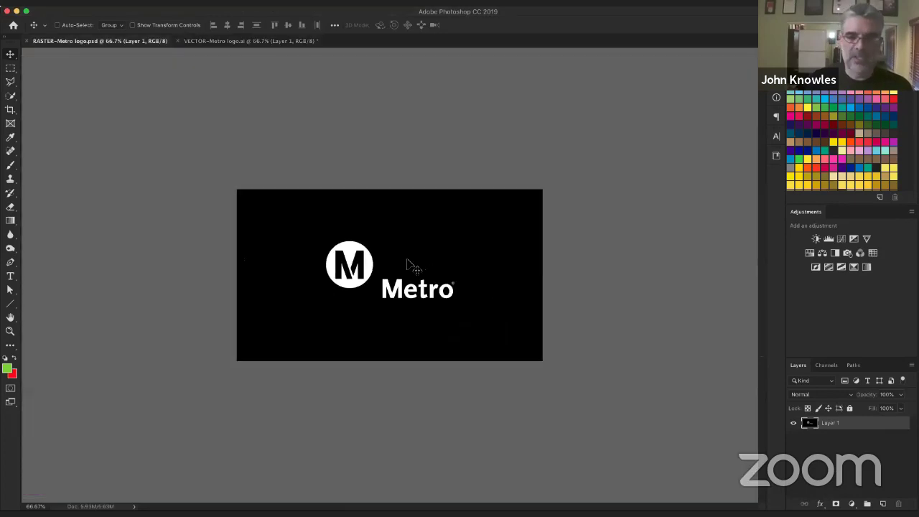
pyautogui.press('super+equal')
pyautogui.press('super+equal')
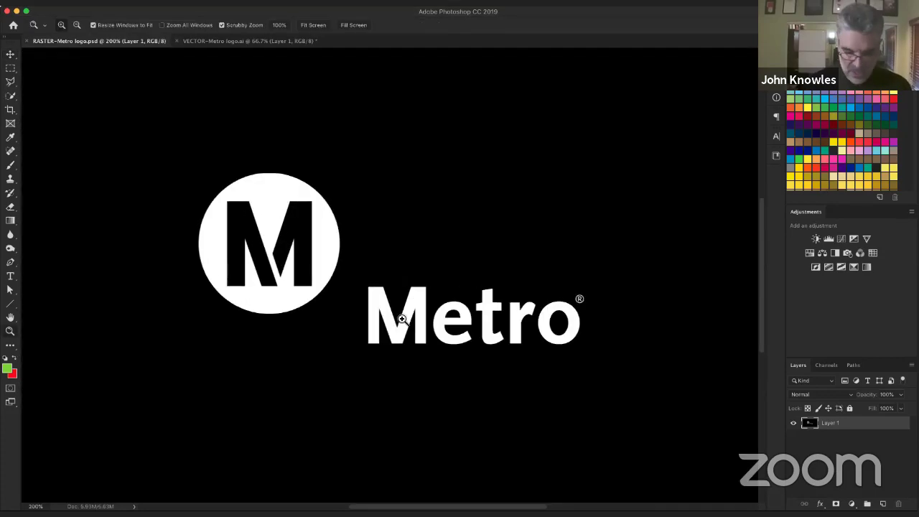
pyautogui.press('z')
pyautogui.moveTo(398, 316); pyautogui.dragTo(410, 238)
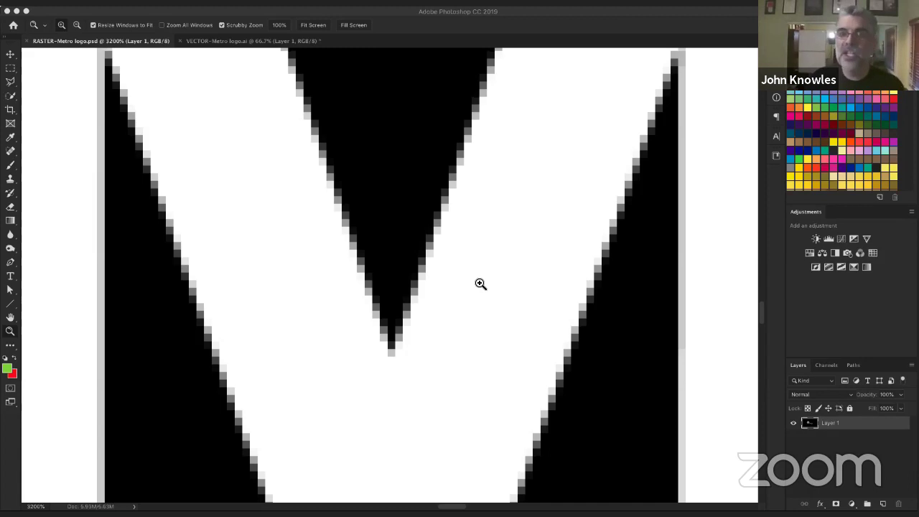
pyautogui.press('space')
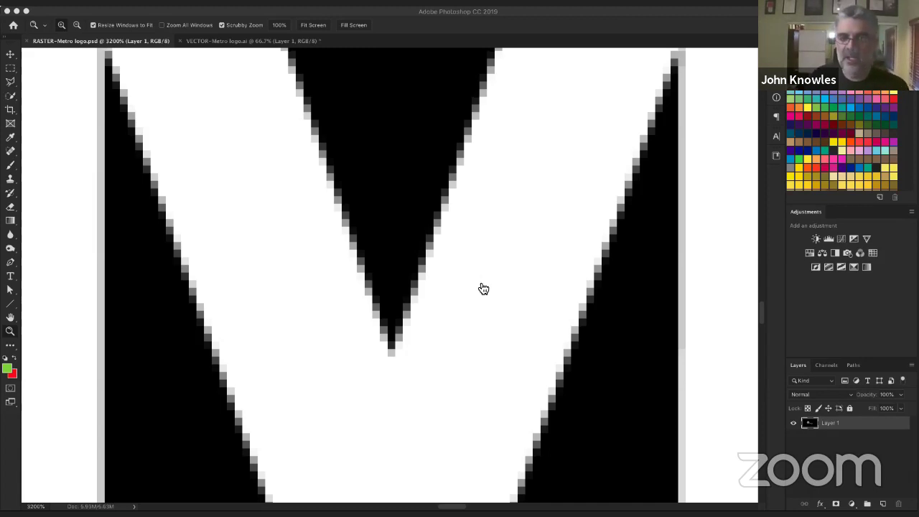
pyautogui.click(410, 328)
pyautogui.click(413, 296)
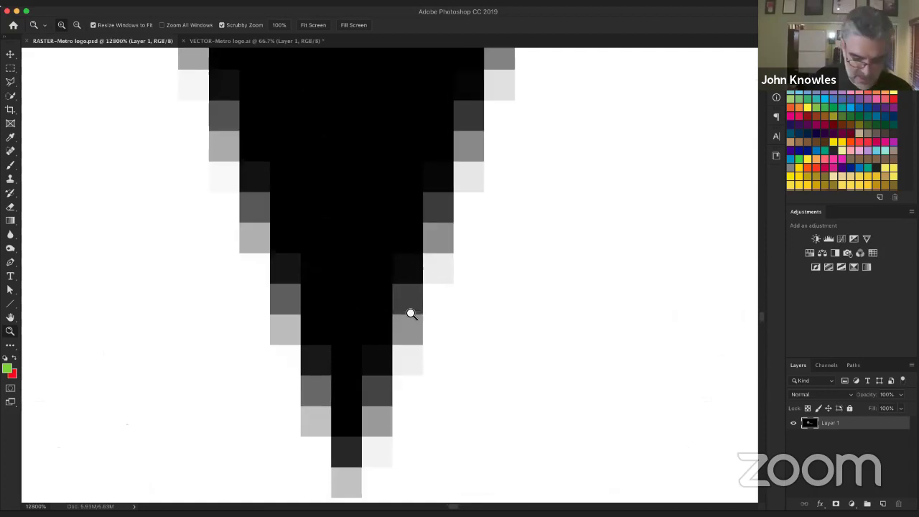
# View the whole raster Metro logo at 100% zoom.
pyautogui.scroll(-10, 411, 316)
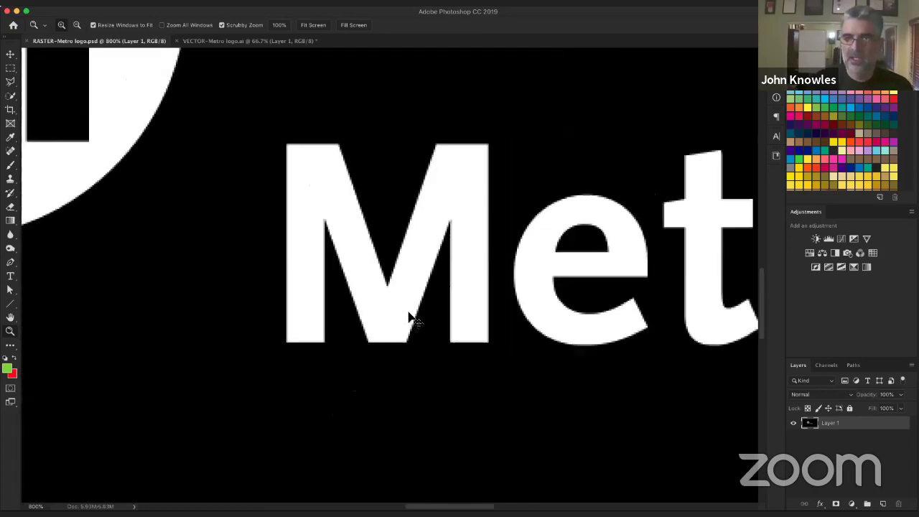
pyautogui.scroll(-5, 411, 316)
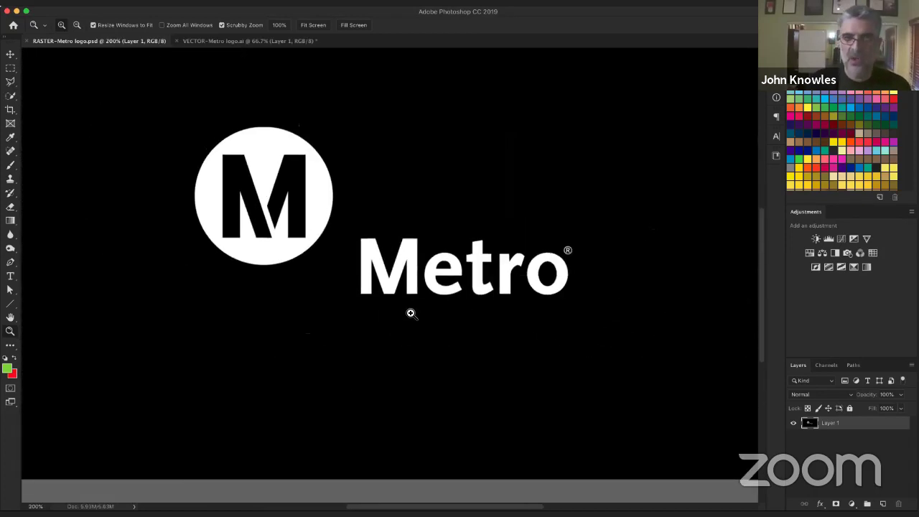
pyautogui.scroll(-2, 410, 316)
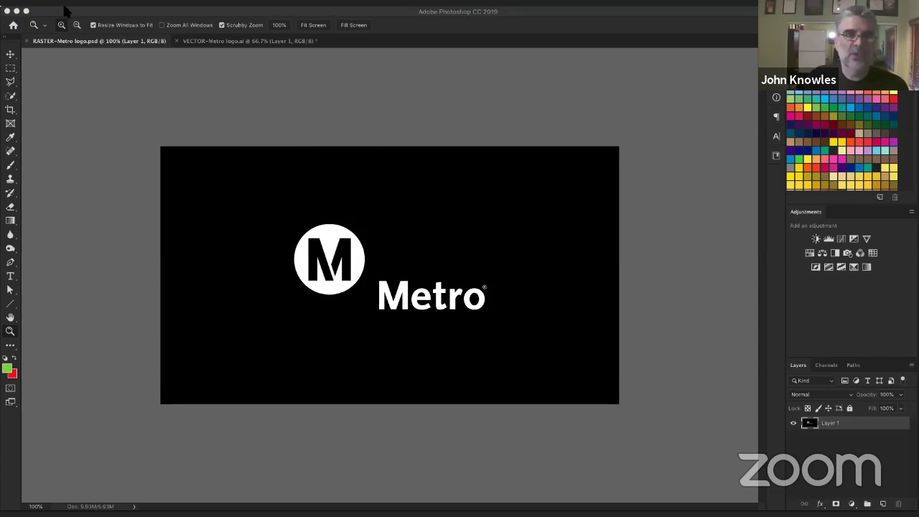
pyautogui.click(431, 256)
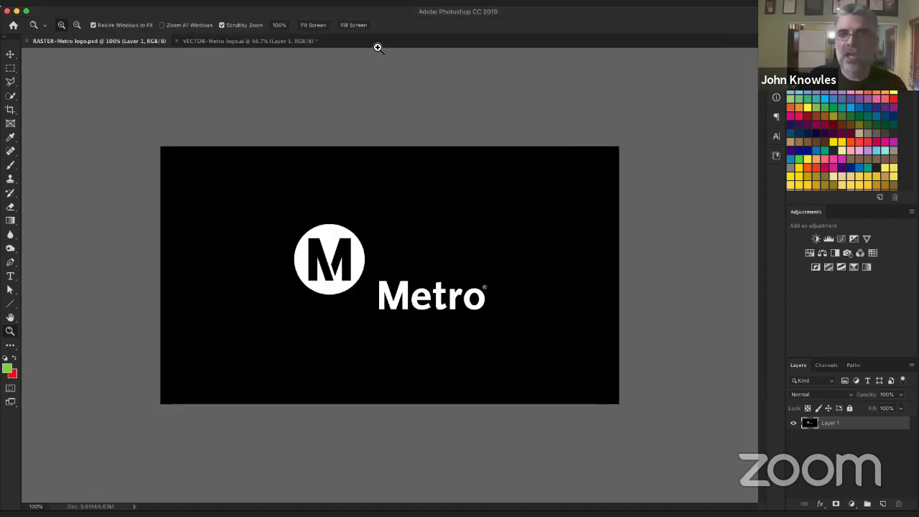
# Close the VECTOR-Metro logo.ai document without saving it.
pyautogui.click(199, 45)
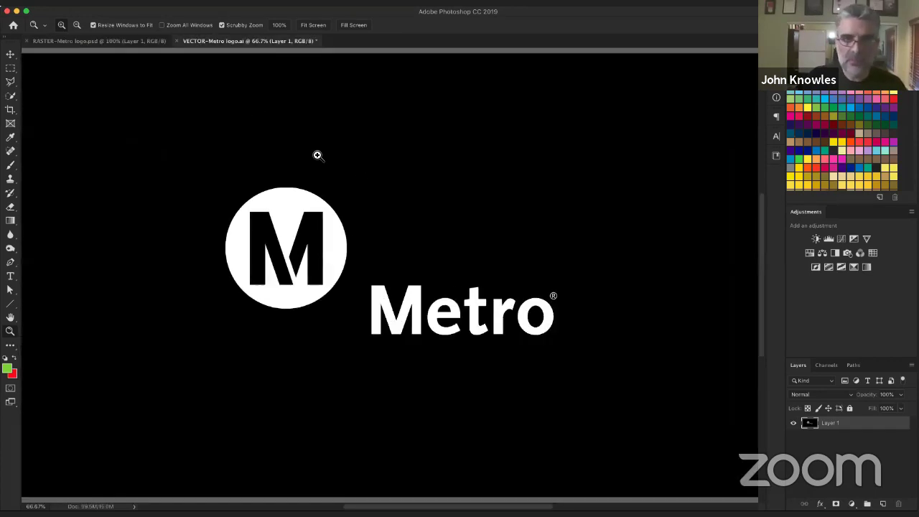
pyautogui.click(178, 41)
pyautogui.click(425, 172)
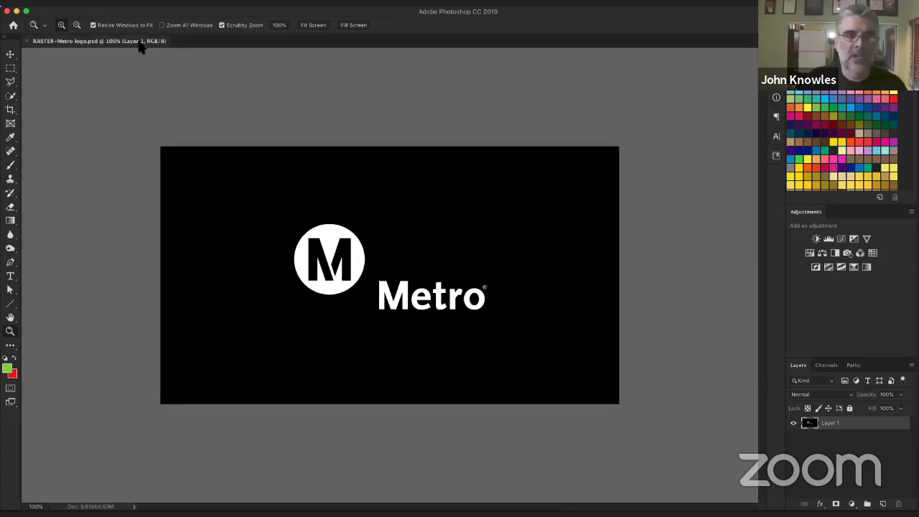
# Check the pixel dimensions and resolution of the raster logo in the Image Size settings, leaving them as they are.
pyautogui.click(83, 2)
pyautogui.moveTo(126, 1)
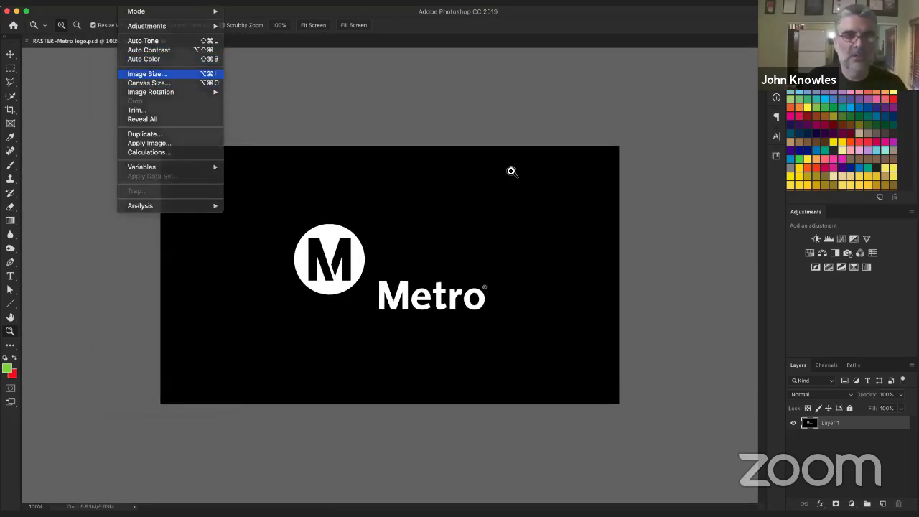
pyautogui.press('Return')
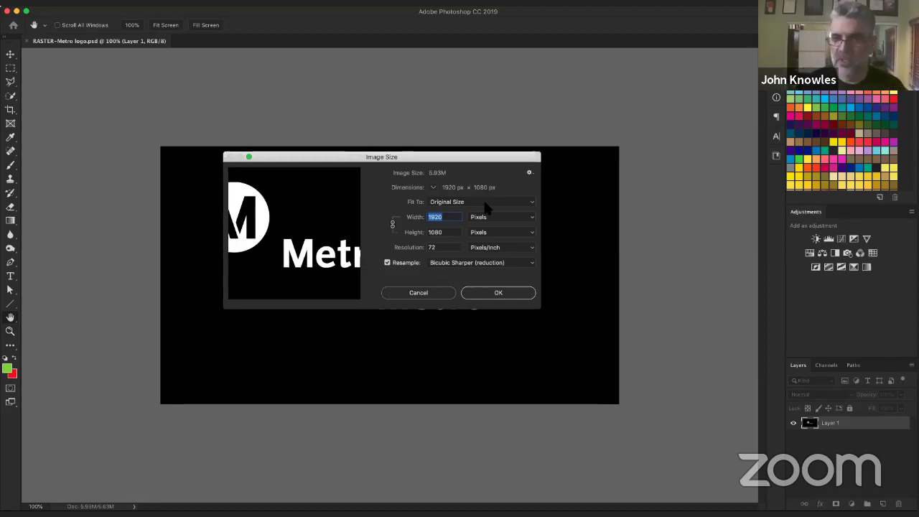
pyautogui.click(499, 295)
pyautogui.press('z')
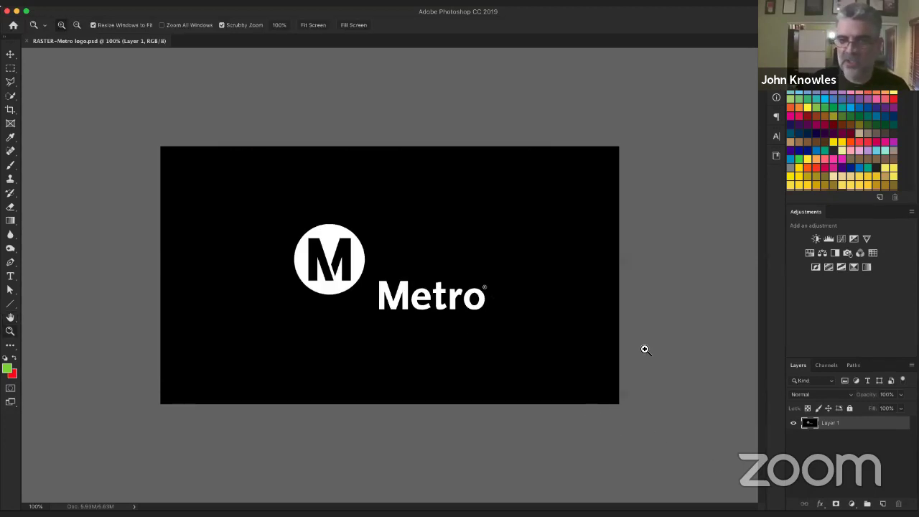
# Open VECTOR-Metro logo.ai from the 1. Intro folder to reach its import options.
pyautogui.click(83, 7)
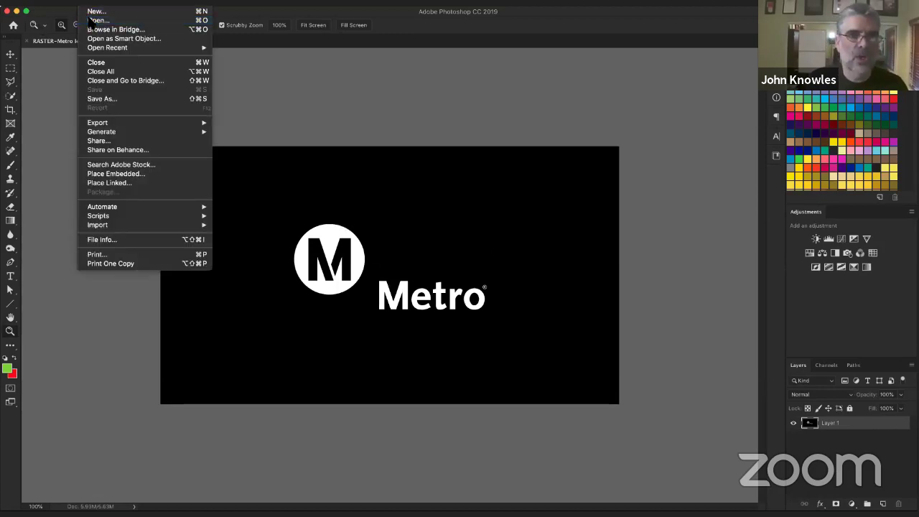
pyautogui.click(90, 19)
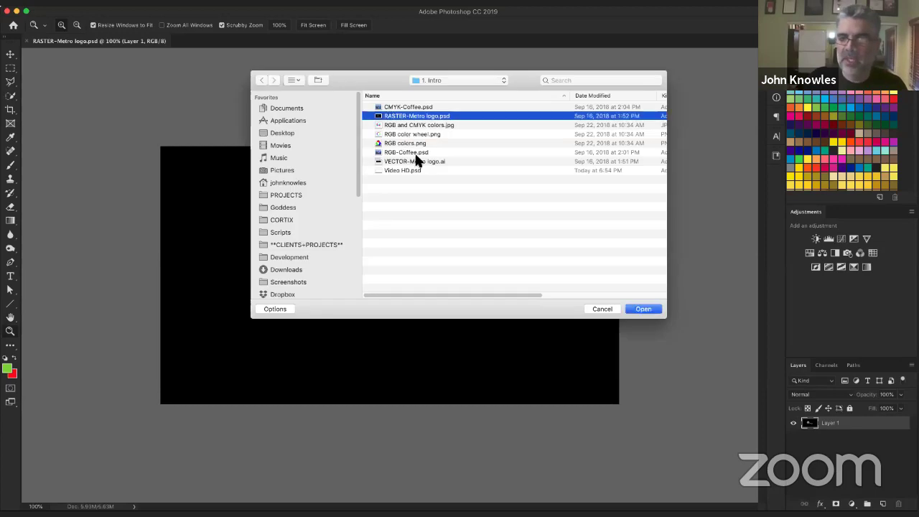
pyautogui.click(420, 163)
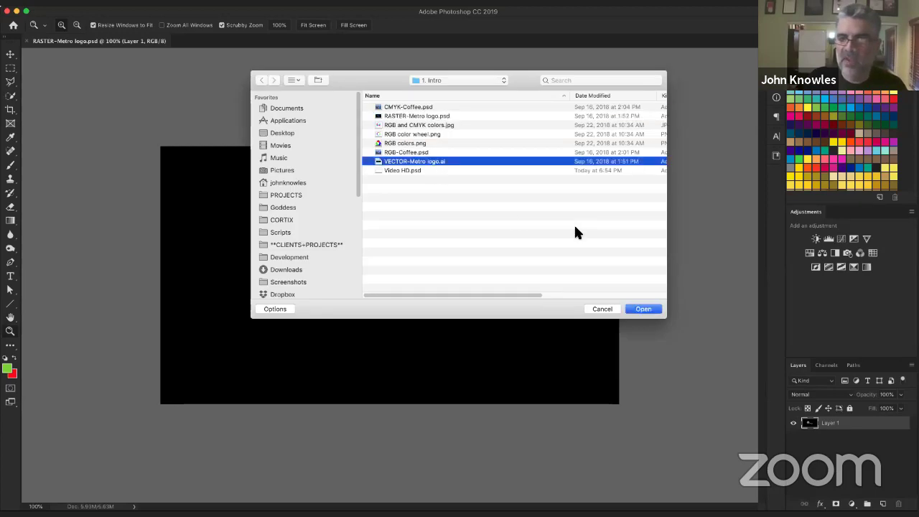
pyautogui.click(639, 314)
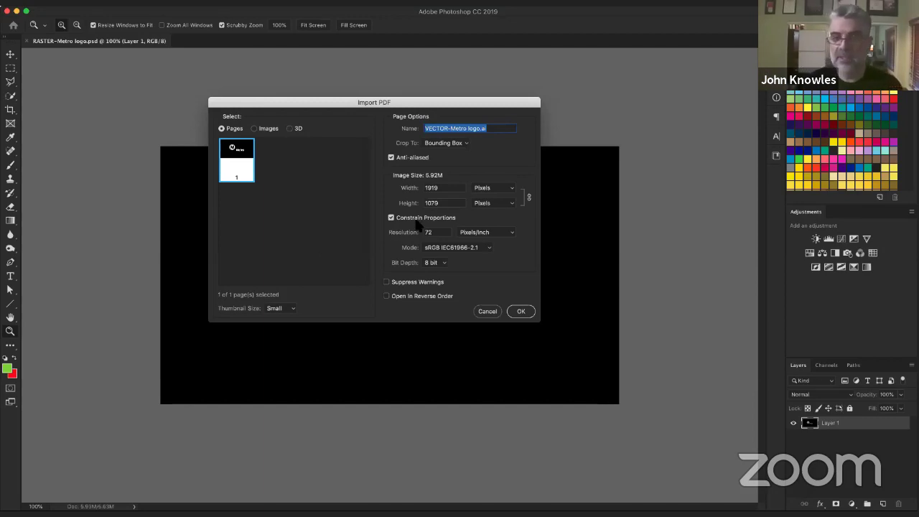
# Switch the import dimensions to inches and try a width of 500 inches for the vector logo.
pyautogui.doubleClick(452, 190)
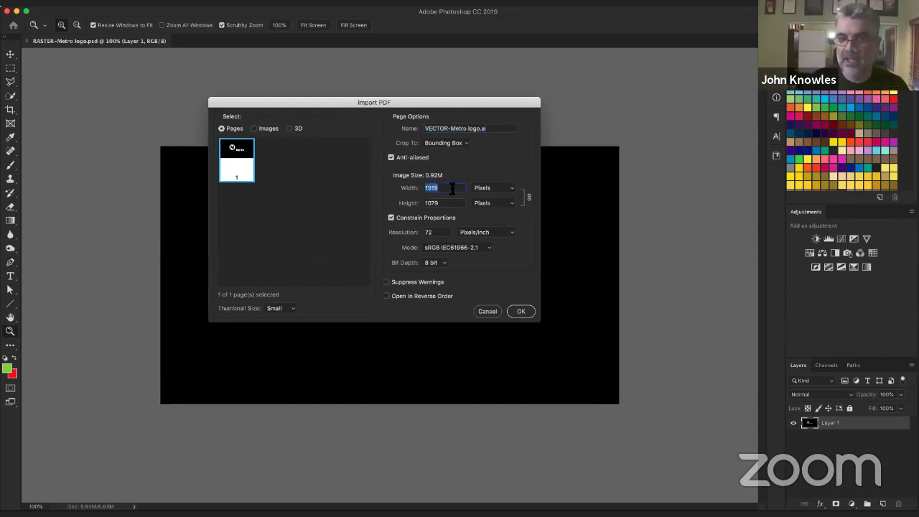
pyautogui.click(505, 186)
pyautogui.click(493, 195)
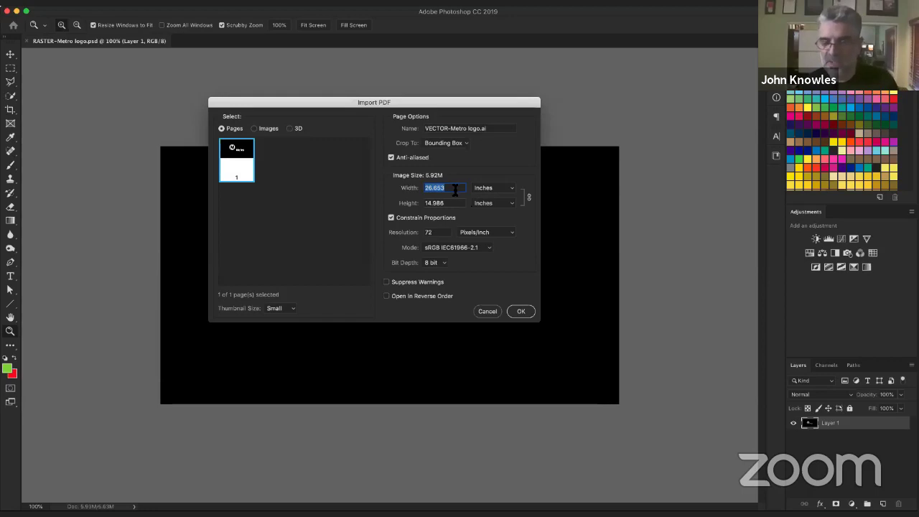
pyautogui.write('500')
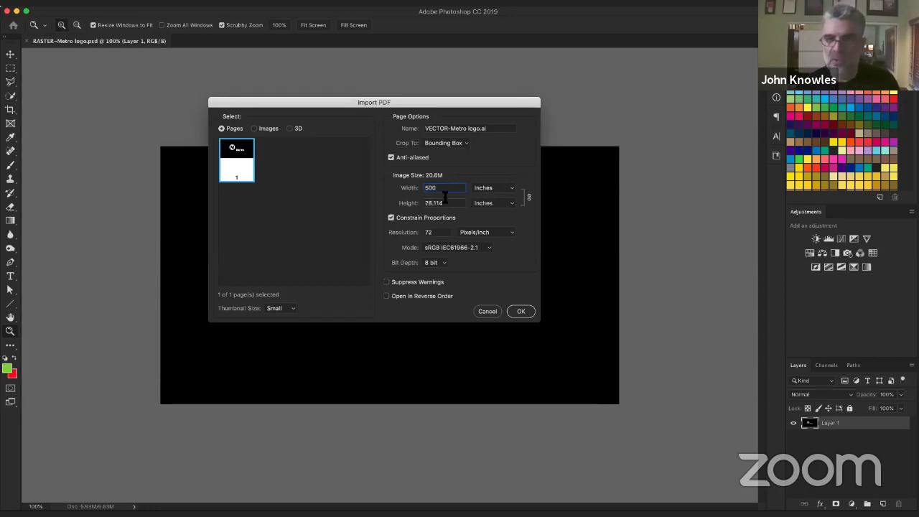
pyautogui.click(439, 234)
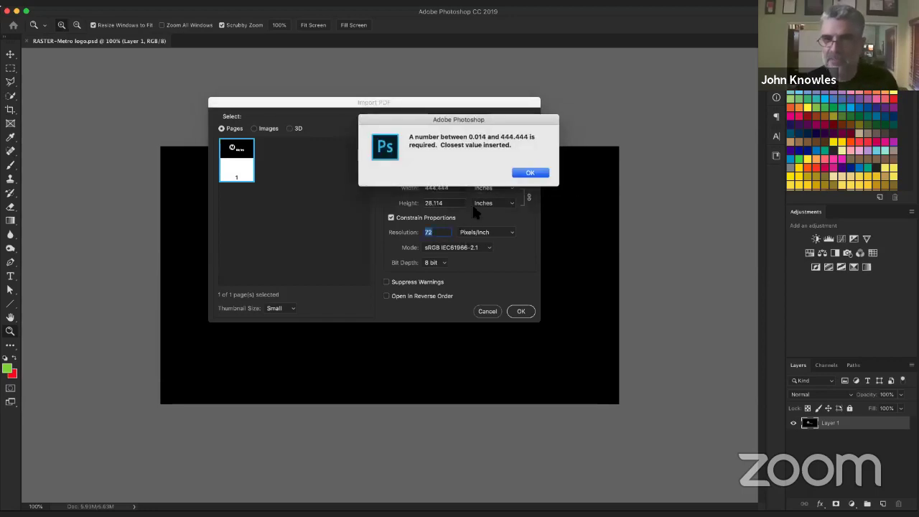
pyautogui.click(529, 173)
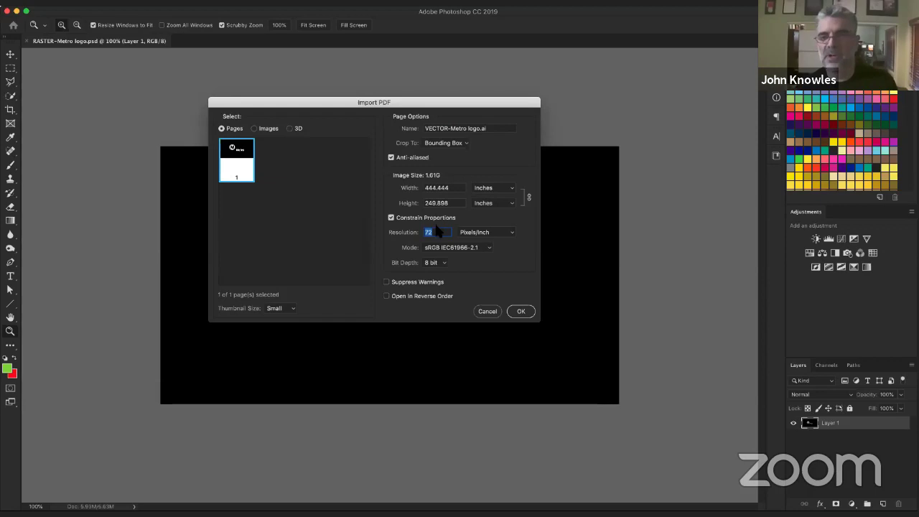
# Try import resolutions of 300 and 200 pixels/inch for the vector logo, and cancel the import.
pyautogui.write('300')
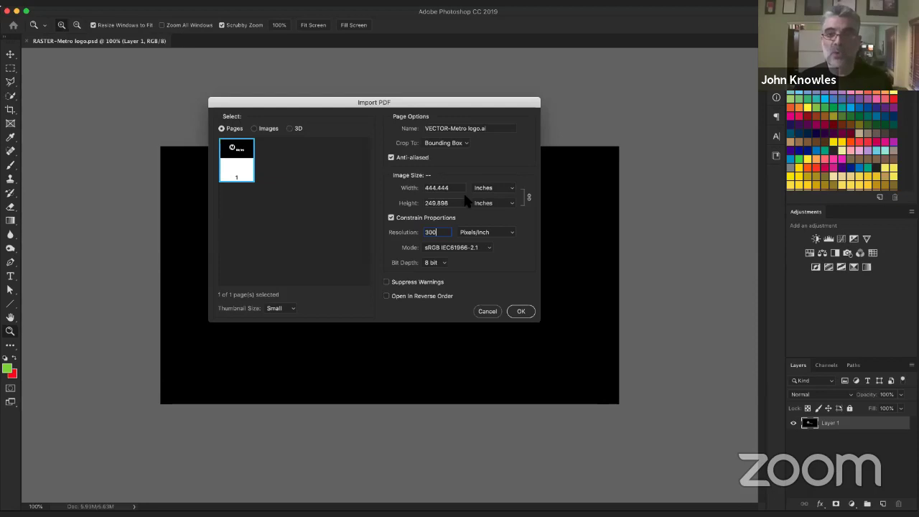
pyautogui.doubleClick(436, 231)
pyautogui.write('200')
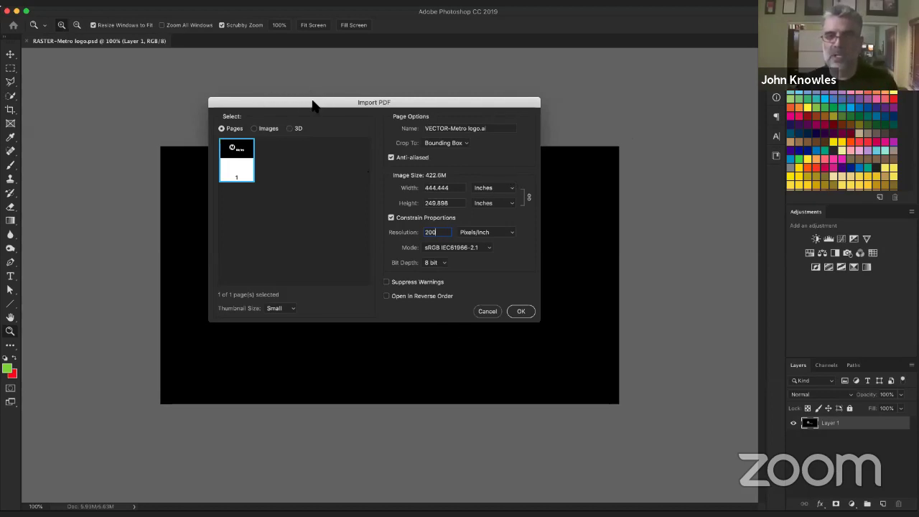
pyautogui.click(486, 312)
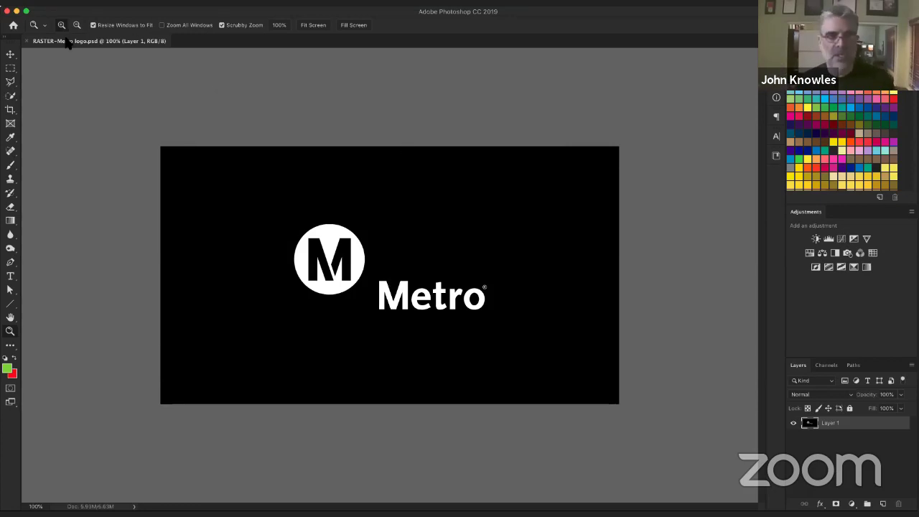
# Close the raster logo and open Picture frame.psd from the 4. Selecting and moving folder.
pyautogui.click(27, 42)
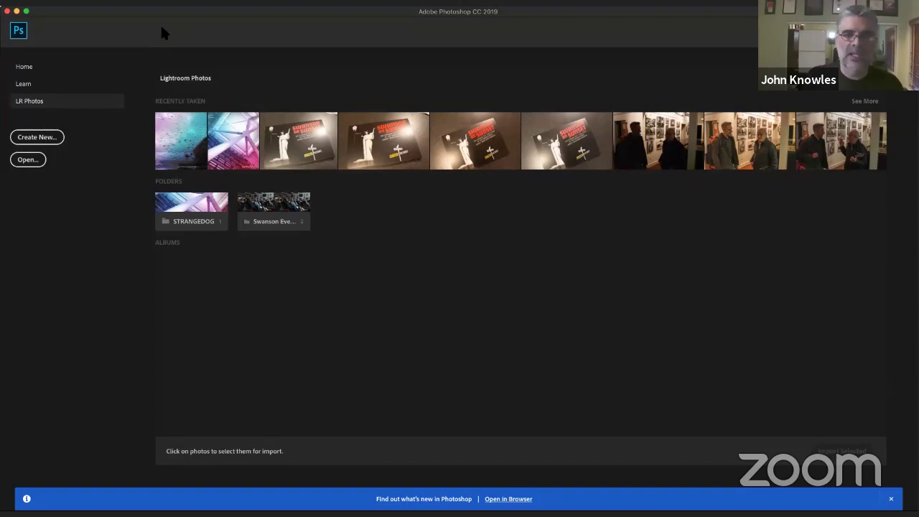
pyautogui.click(107, 2)
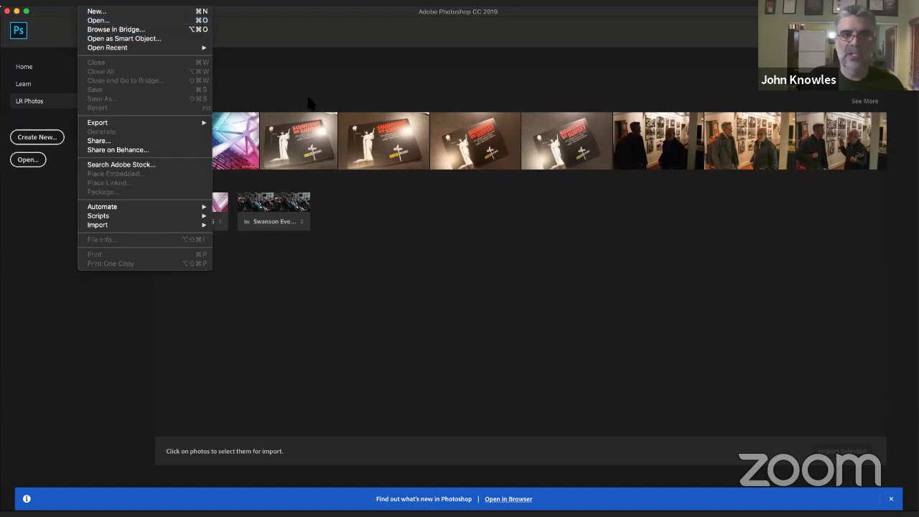
pyautogui.press('super+o')
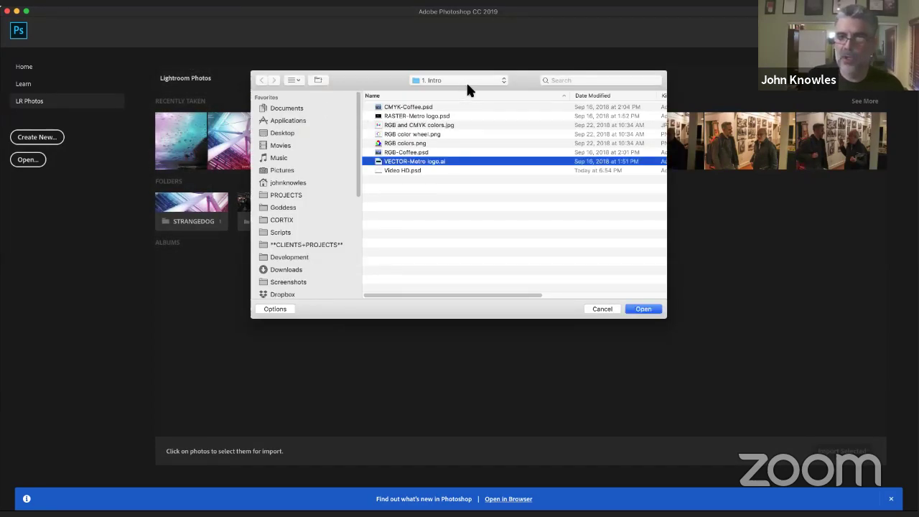
pyautogui.moveTo(467, 80); pyautogui.dragTo(466, 94)
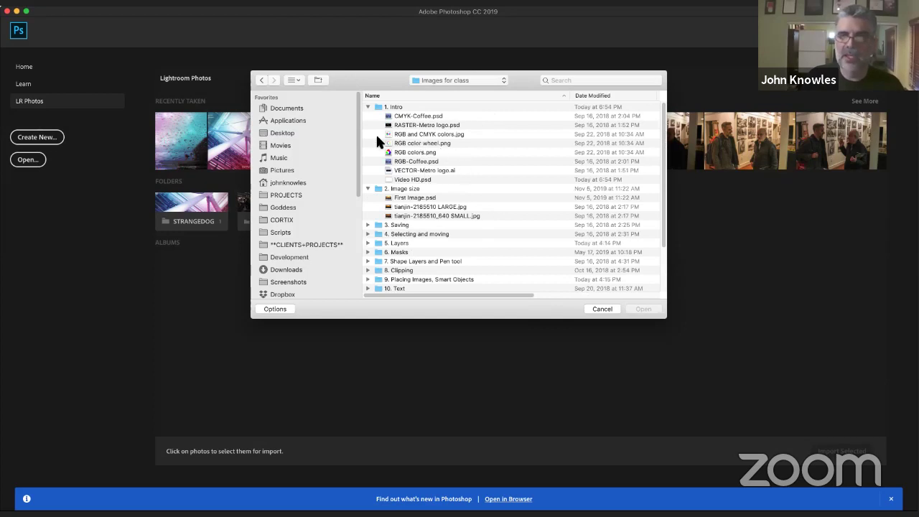
pyautogui.click(368, 107)
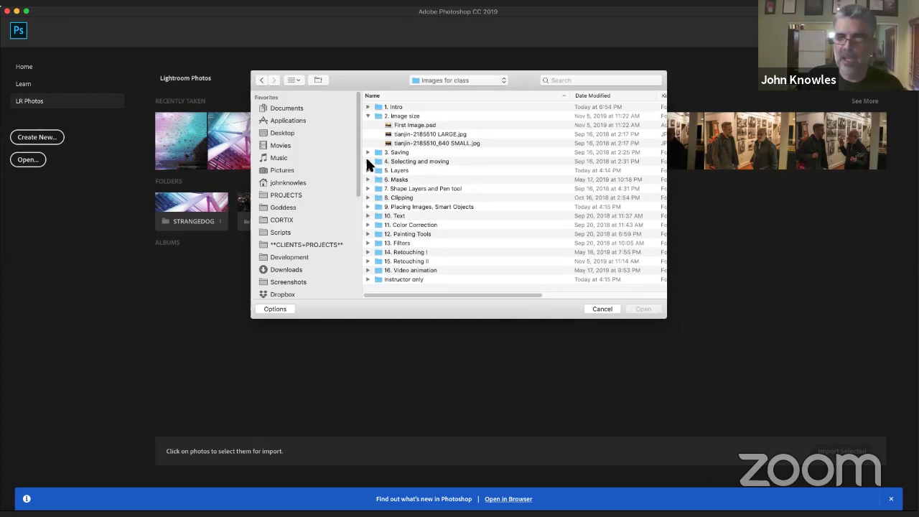
pyautogui.click(369, 162)
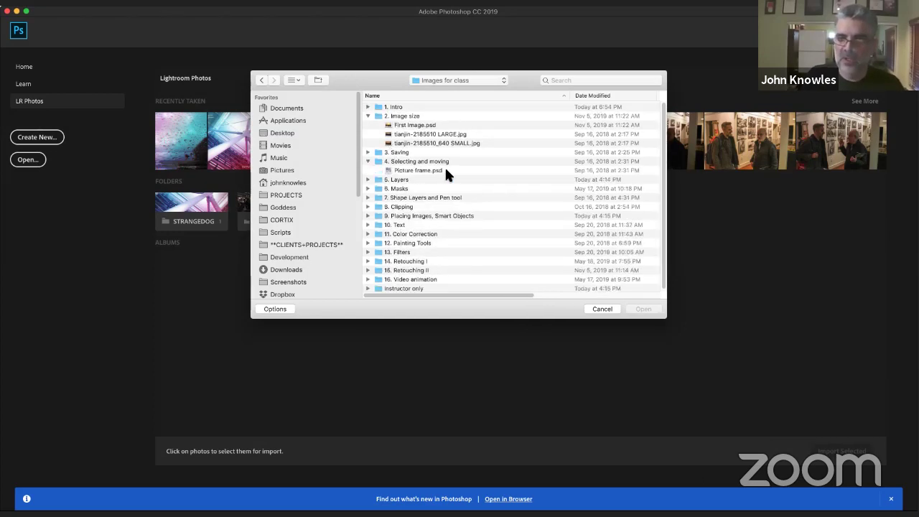
pyautogui.click(419, 171)
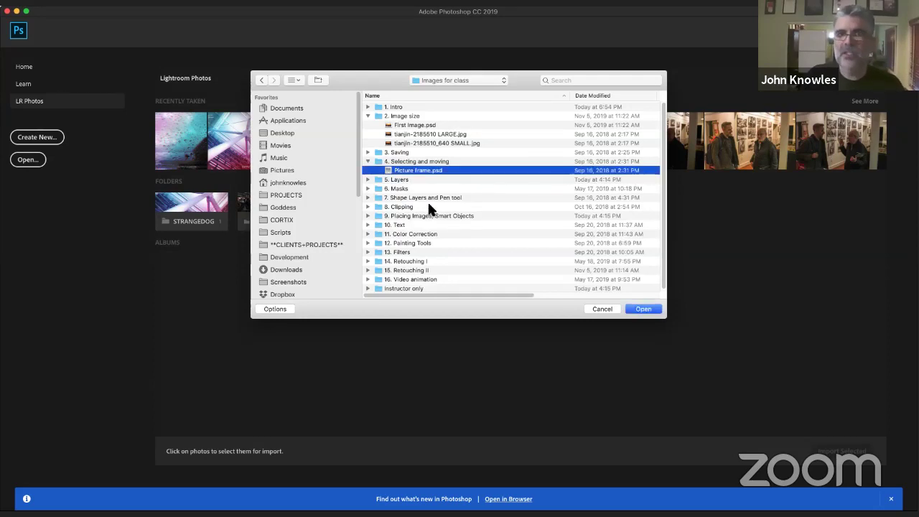
pyautogui.click(644, 309)
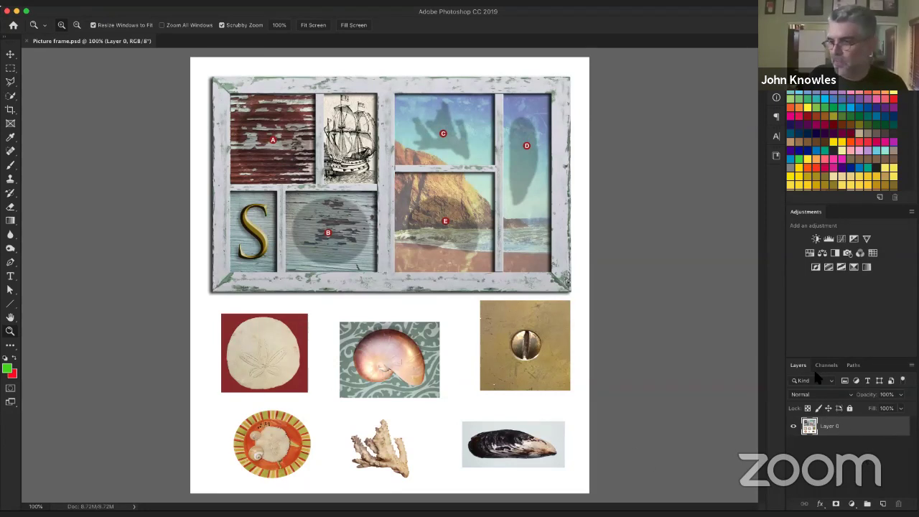
# Enlarge the Layers panel to give the layer list more room.
pyautogui.moveTo(824, 358); pyautogui.dragTo(826, 215)
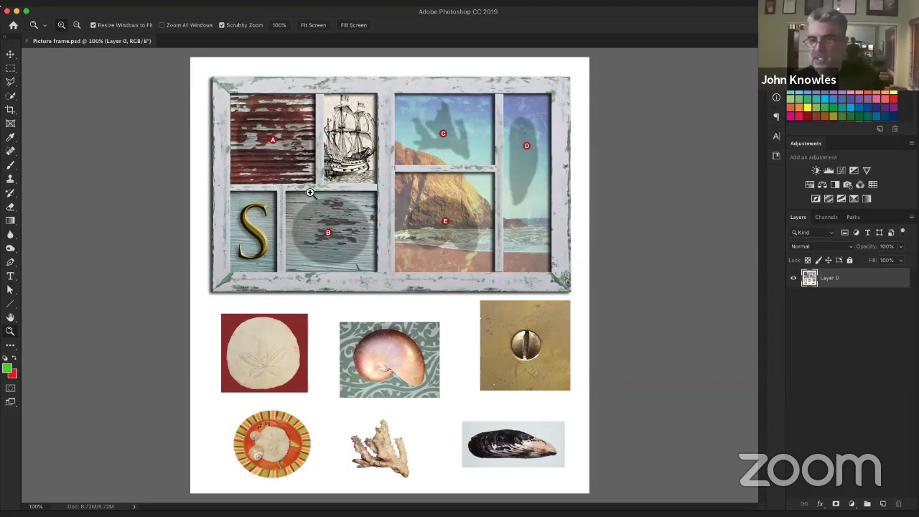
# Try moving the whole of Layer 0 with the Move tool, and undo the move.
pyautogui.press('v')
pyautogui.moveTo(373, 193); pyautogui.dragTo(499, 206)
pyautogui.press('super+z')
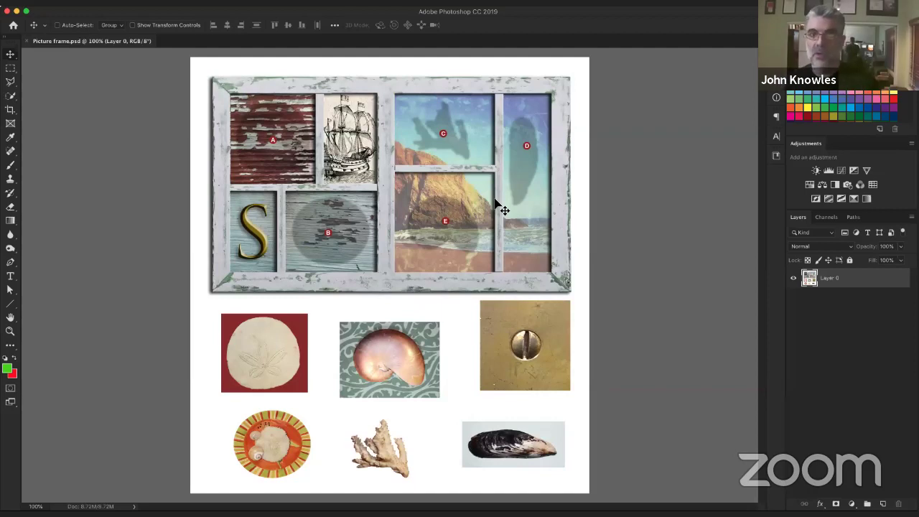
# Look through the marquee tool variants and activate the Rectangular Marquee Tool.
pyautogui.click(10, 68)
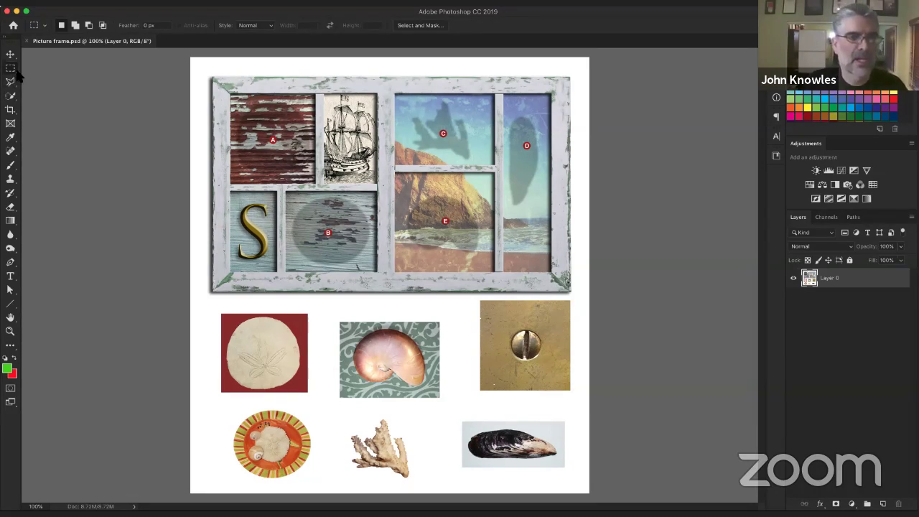
pyautogui.click(16, 71)
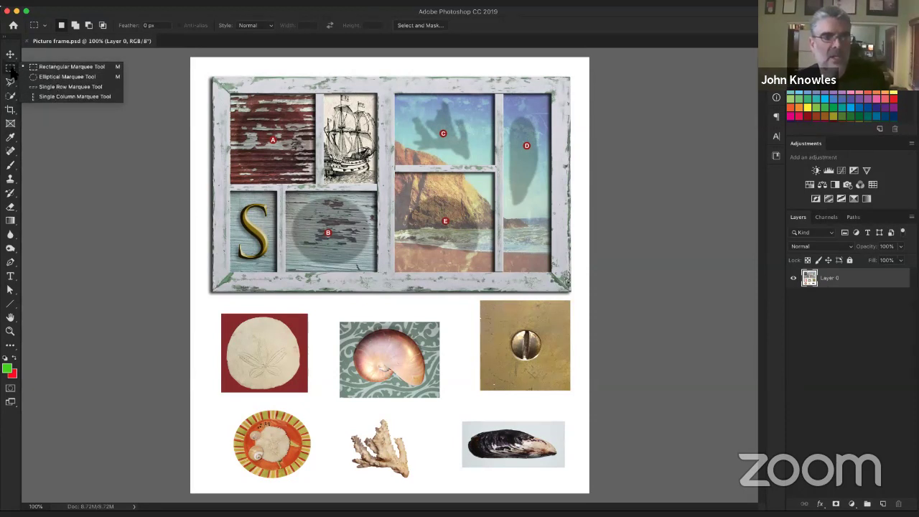
pyautogui.click(30, 67)
pyautogui.rightClick(12, 69)
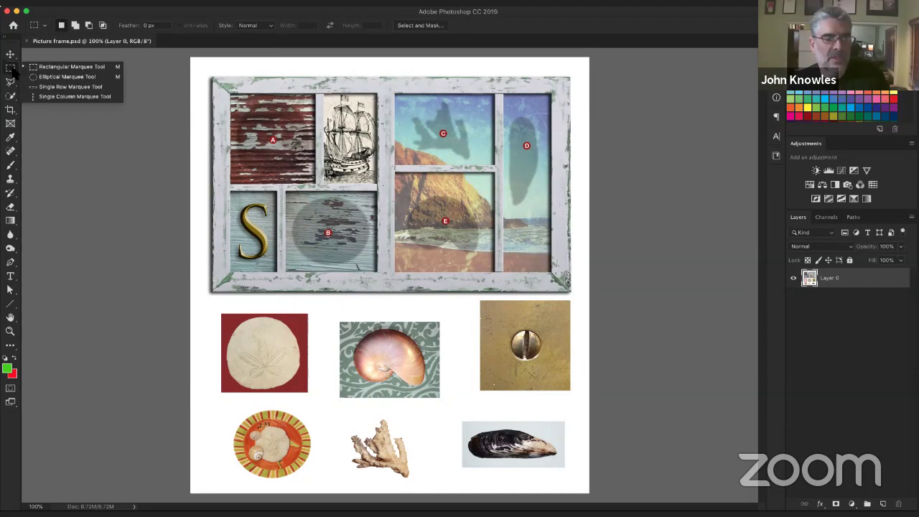
pyautogui.click(81, 68)
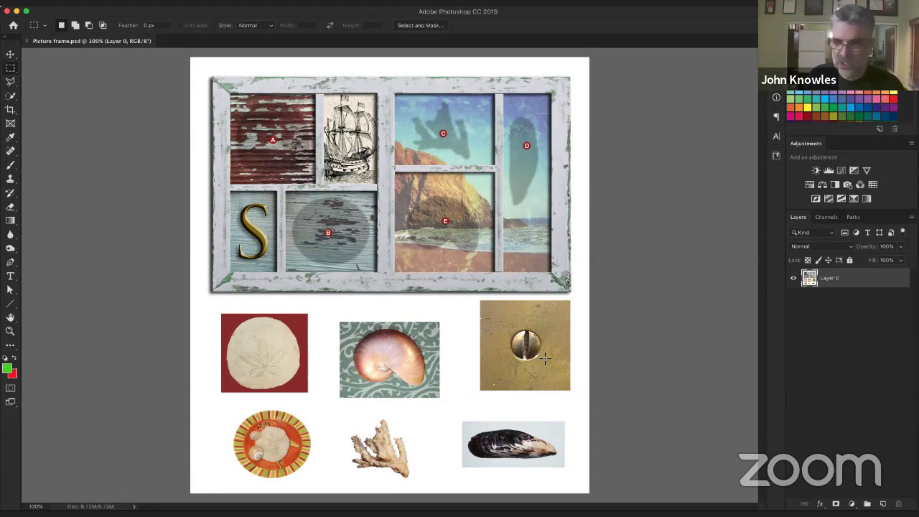
# Examine the picture frame document at different magnifications, inspect the brass screw head close up, and restore the view to 100%.
pyautogui.scroll(4, 546, 358)
pyautogui.scroll(-10, 546, 357)
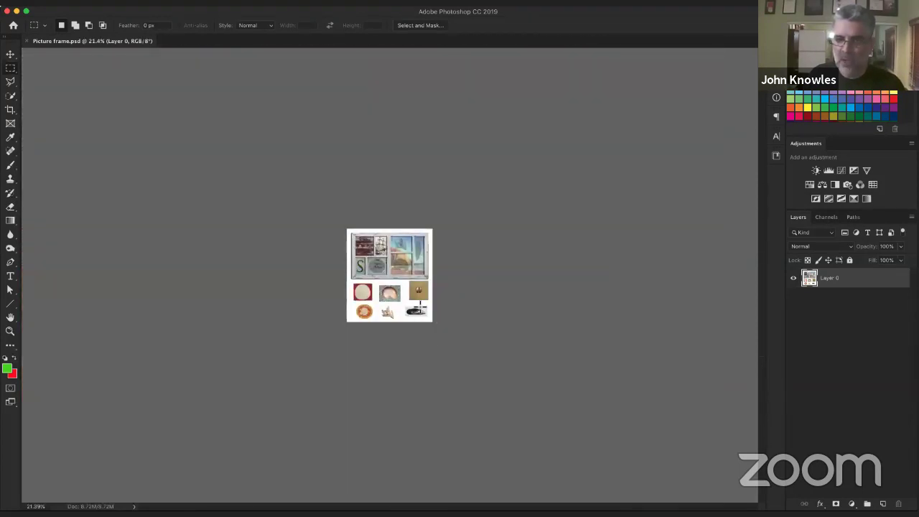
pyautogui.scroll(3, 420, 309)
pyautogui.scroll(4, 465, 311)
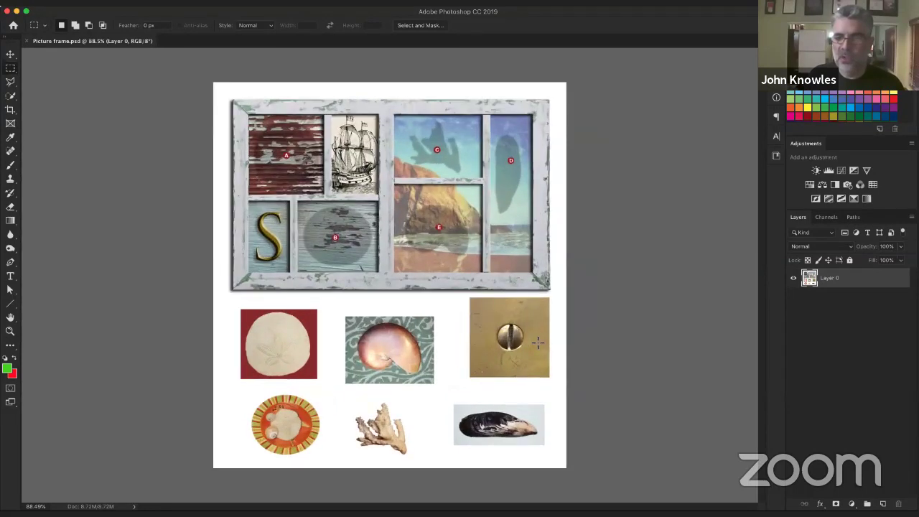
pyautogui.scroll(3, 510, 329)
pyautogui.scroll(2, 509, 343)
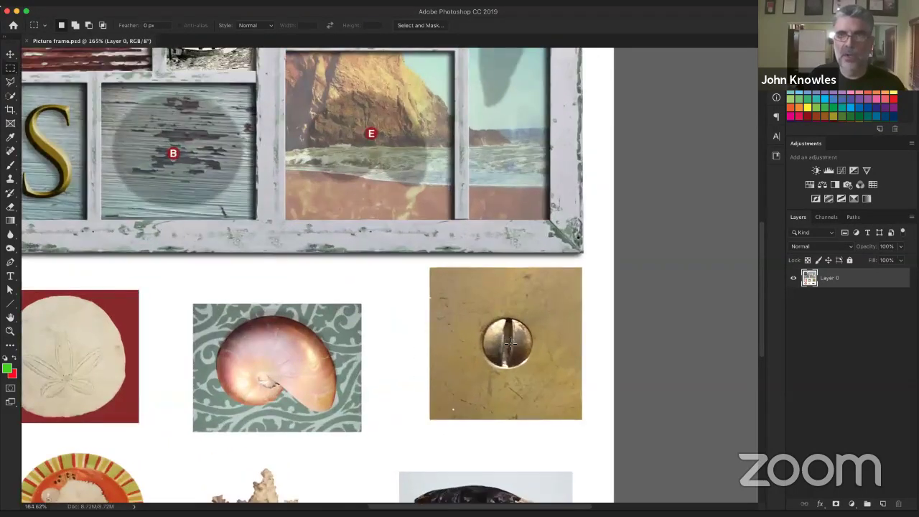
pyautogui.scroll(3, 493, 334)
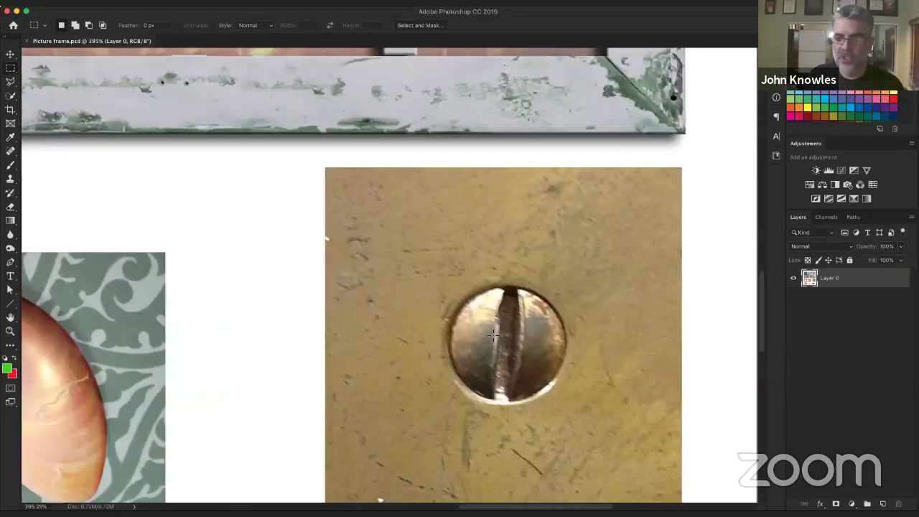
pyautogui.scroll(-4, 492, 334)
pyautogui.scroll(-9, 493, 334)
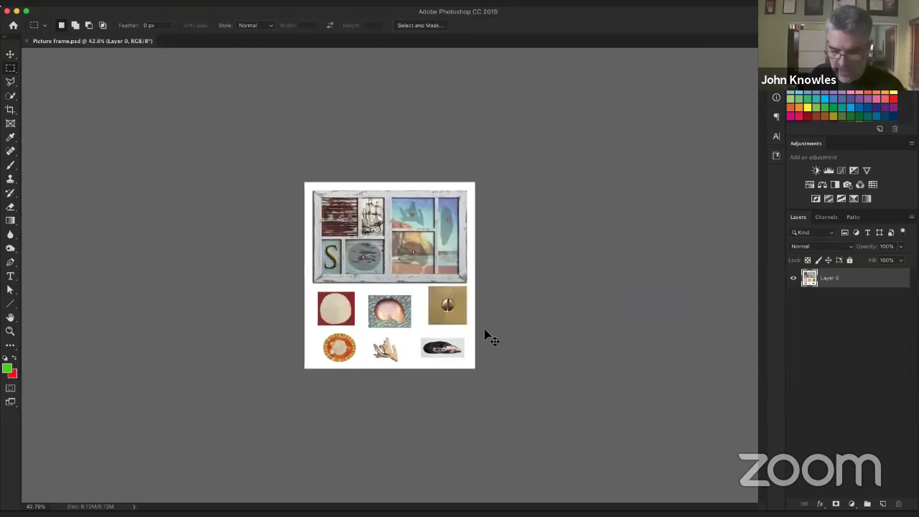
pyautogui.press('super+equal')
pyautogui.press('super+equal')
pyautogui.press('super+equal')
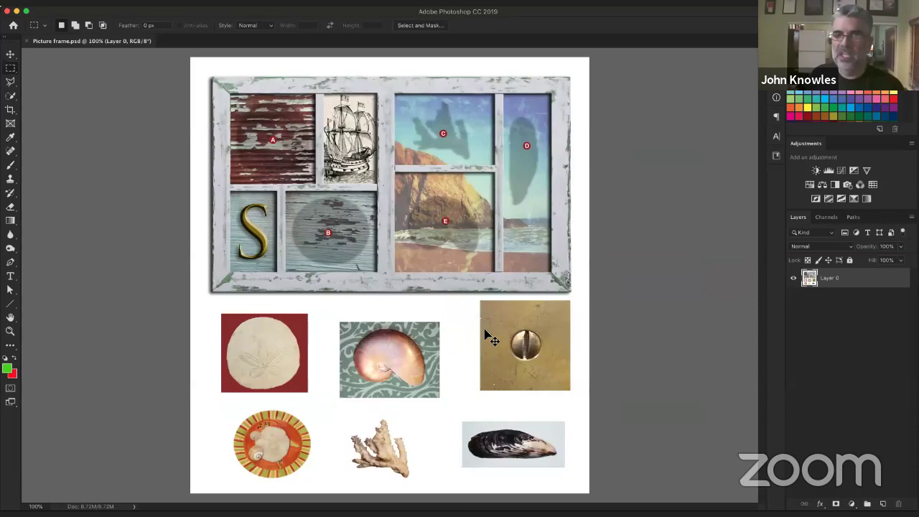
# Zoom the whole picture out and back in, and fit it to the window.
pyautogui.press('super+minus')
pyautogui.press('super+minus')
pyautogui.press('super+minus')
pyautogui.press('super+minus')
pyautogui.press('super+equal')
pyautogui.press('super+equal')
pyautogui.press('super+equal')
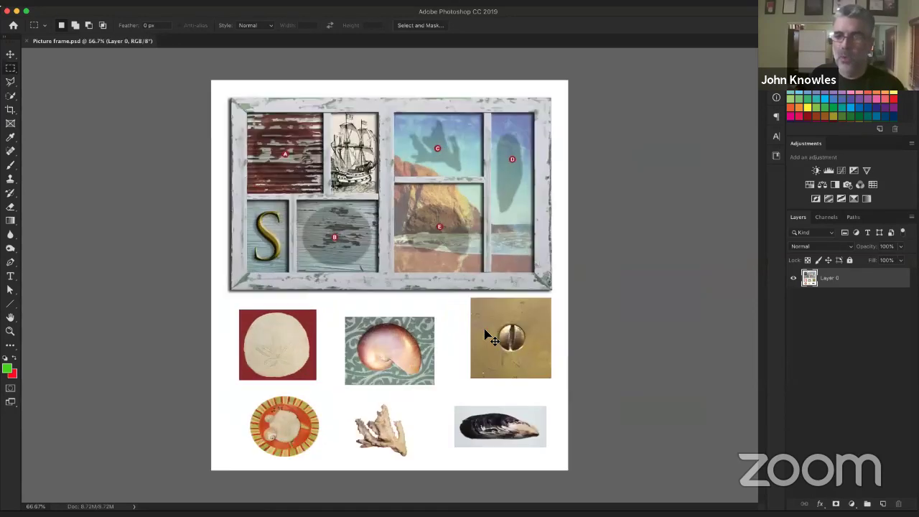
pyautogui.press('super+equal')
pyautogui.press('super+equal')
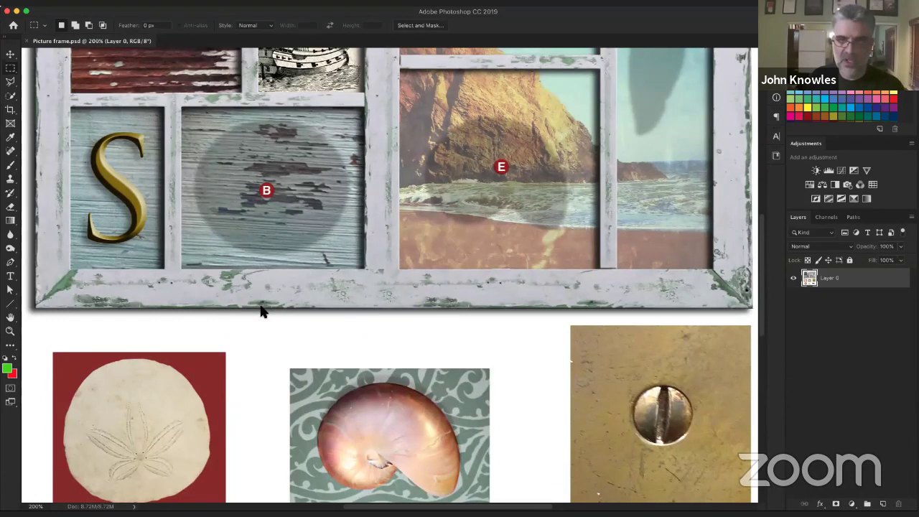
pyautogui.press('super+0')
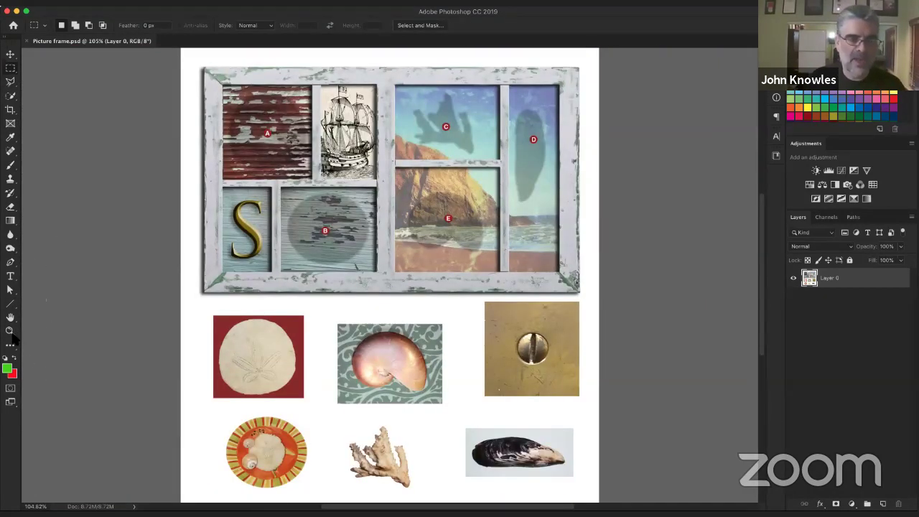
# Magnify the brass screw with the Zoom tool, zooming in closely and back out to 300%.
pyautogui.click(10, 332)
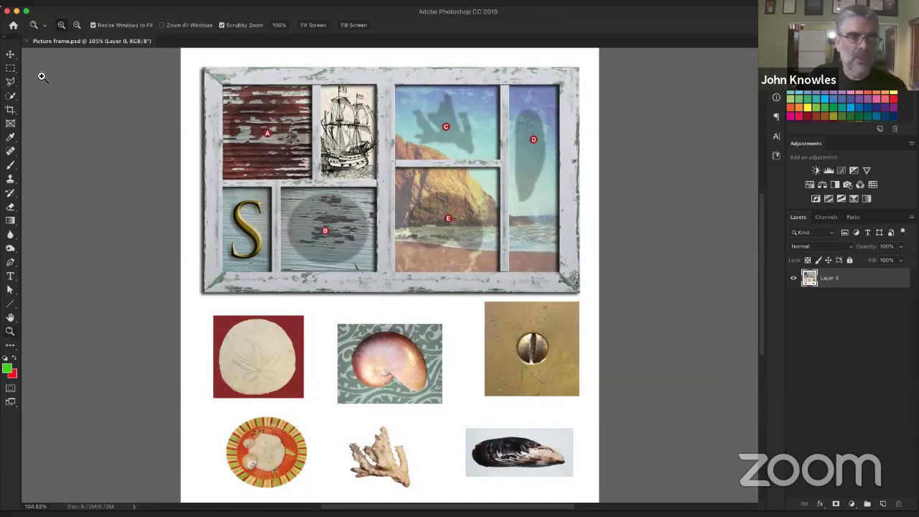
pyautogui.click(10, 68)
pyautogui.press('z')
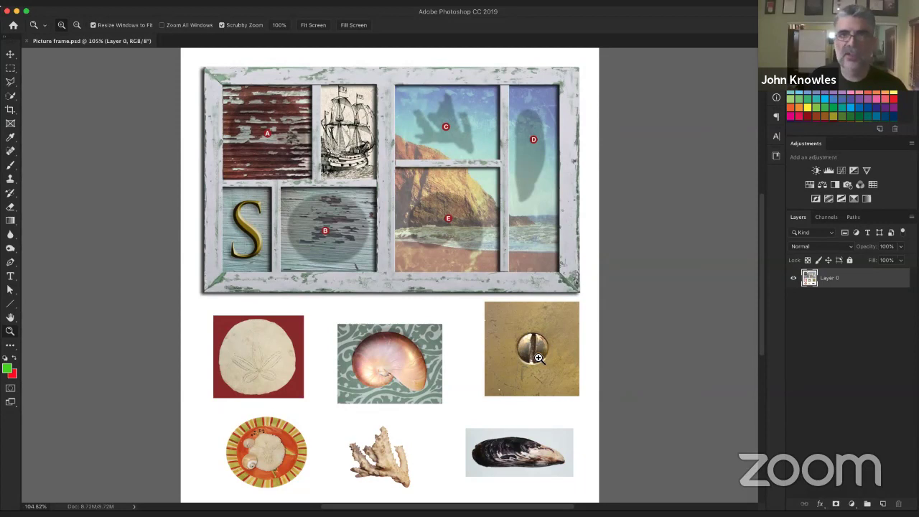
pyautogui.moveTo(539, 353); pyautogui.dragTo(535, 349)
pyautogui.moveTo(513, 319); pyautogui.dragTo(504, 307)
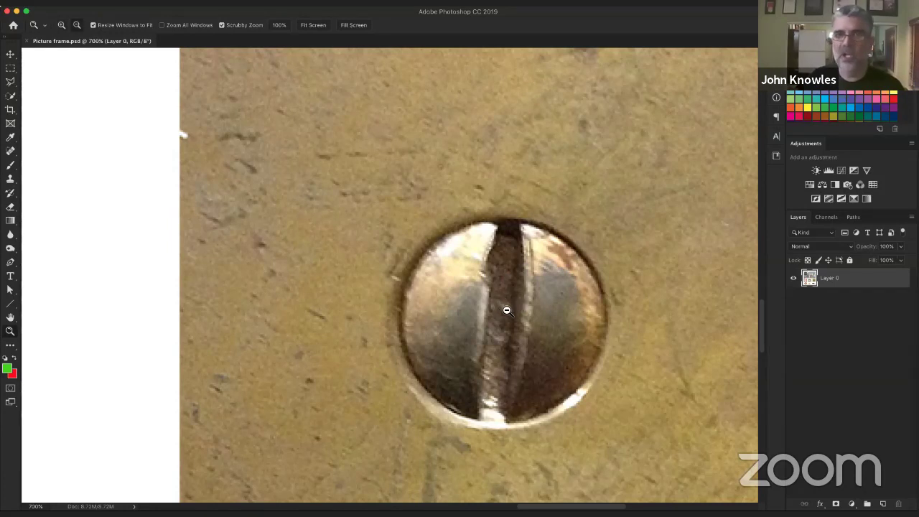
pyautogui.keyDown('alt'); pyautogui.click(508, 308); pyautogui.keyUp('alt')
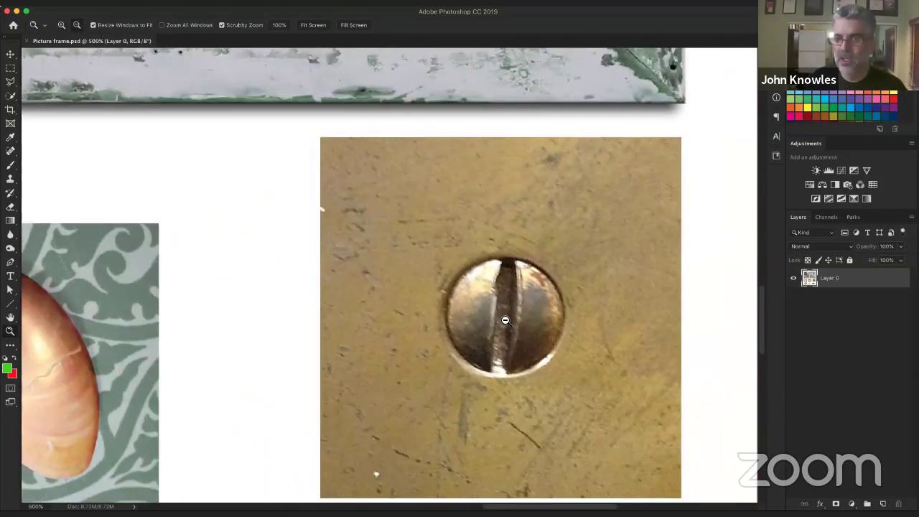
pyautogui.keyDown('alt'); pyautogui.click(506, 321); pyautogui.keyUp('alt')
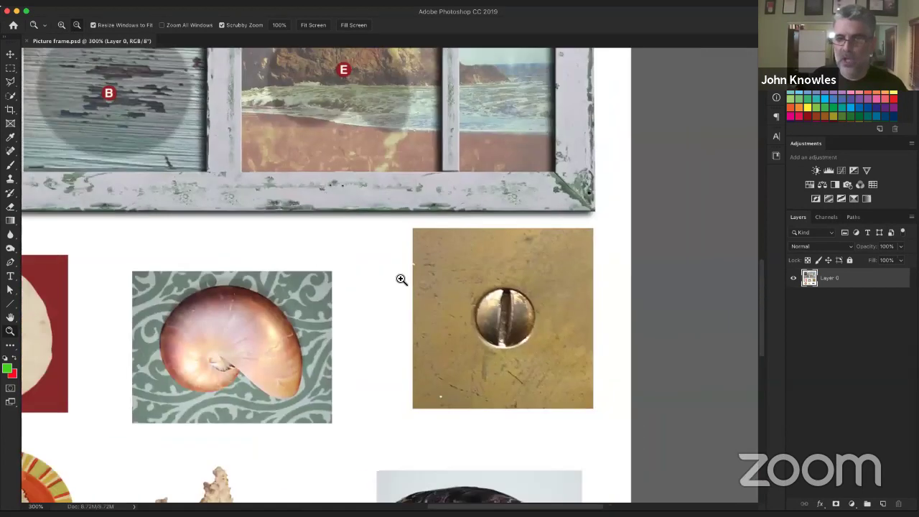
# Practise zooming out and in around the brass screw, finishing at 400% magnification.
pyautogui.keyDown('alt'); pyautogui.click(401, 278); pyautogui.keyUp('alt')
pyautogui.click(398, 275)
pyautogui.click(397, 276)
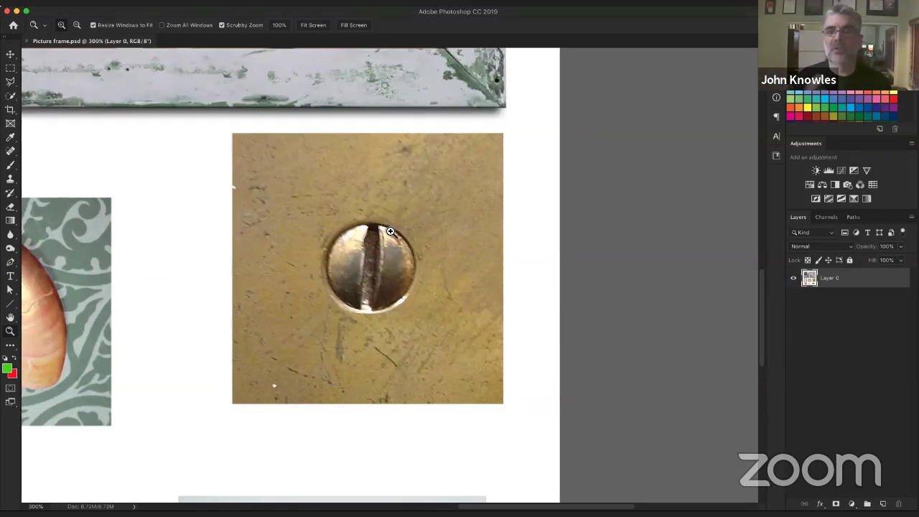
pyautogui.press('alt')
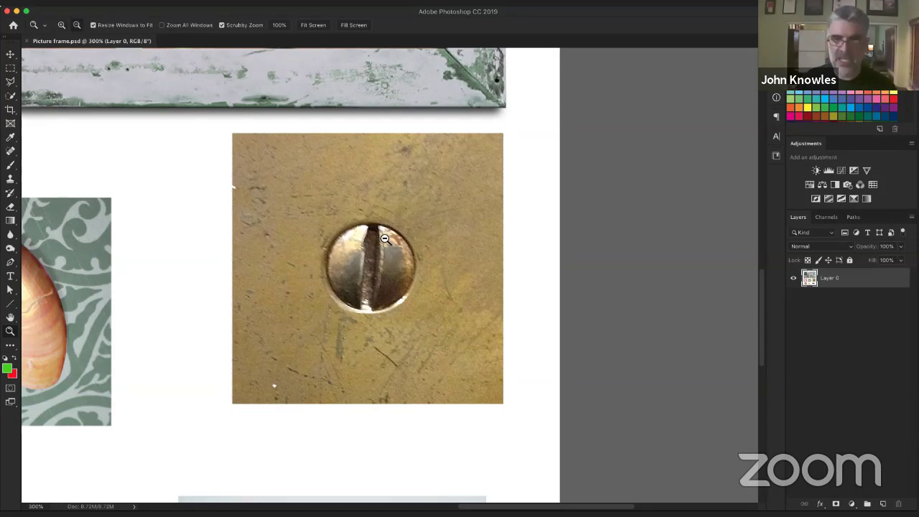
pyautogui.keyDown('alt'); pyautogui.click(367, 247); pyautogui.keyUp('alt')
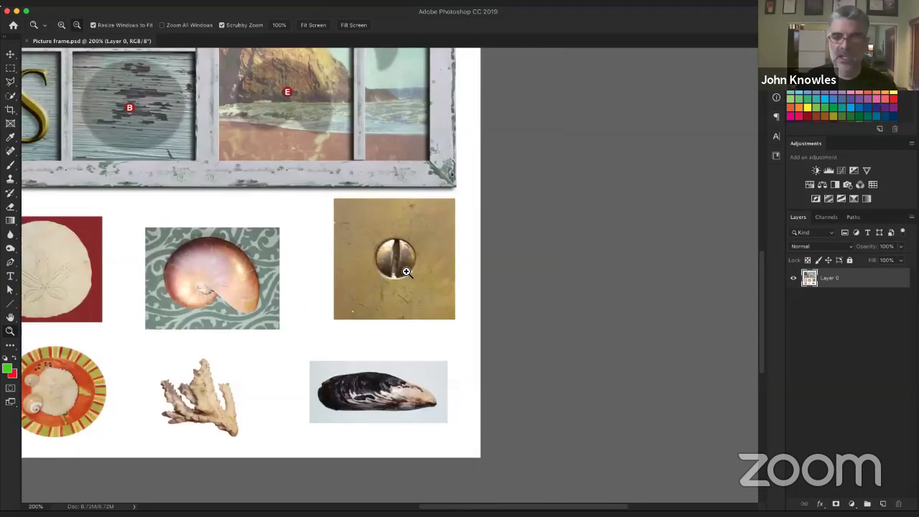
pyautogui.click(400, 270)
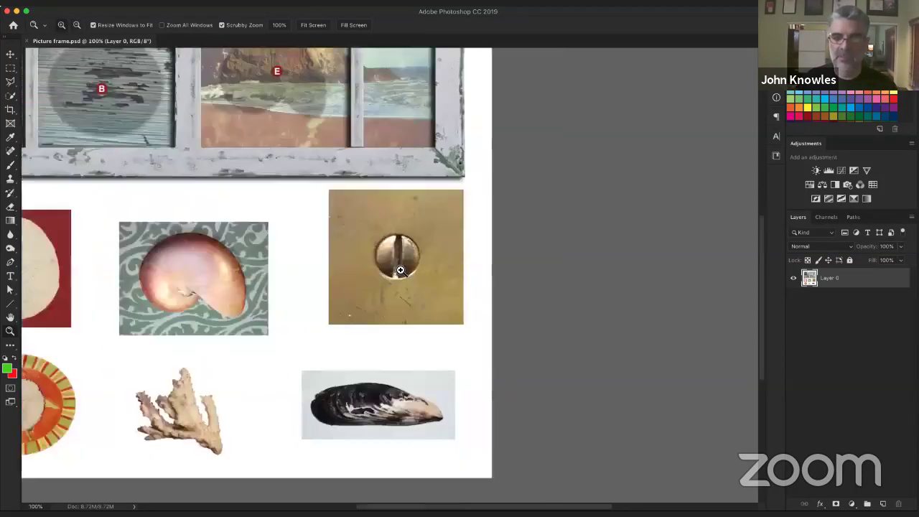
pyautogui.click(400, 270)
pyautogui.click(400, 270)
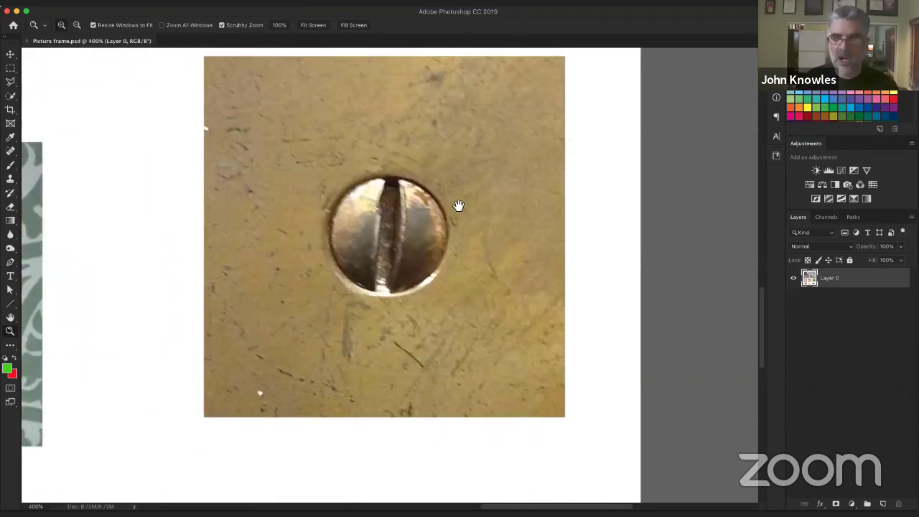
# Pan around the brass screw with the Hand tool, including temporary hand panning while the Zoom and Brush tools are active.
pyautogui.click(10, 317)
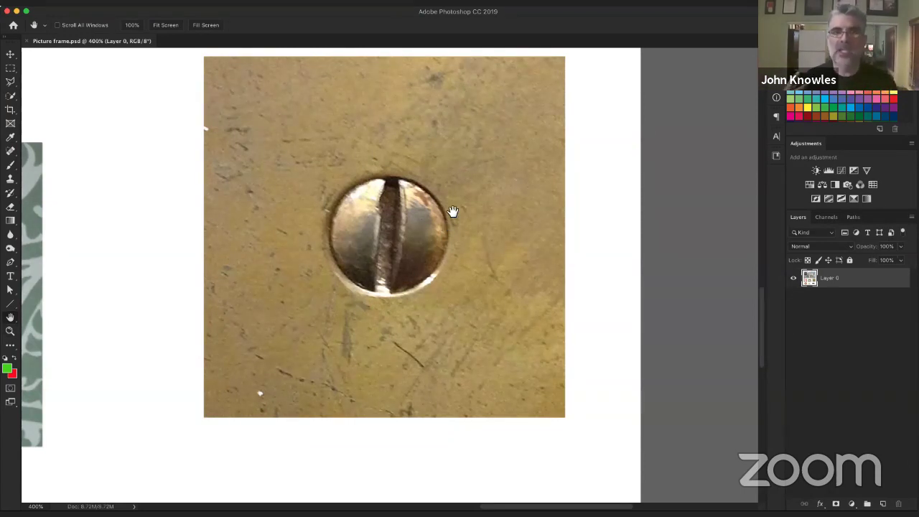
pyautogui.moveTo(476, 203); pyautogui.dragTo(436, 174)
pyautogui.click(10, 331)
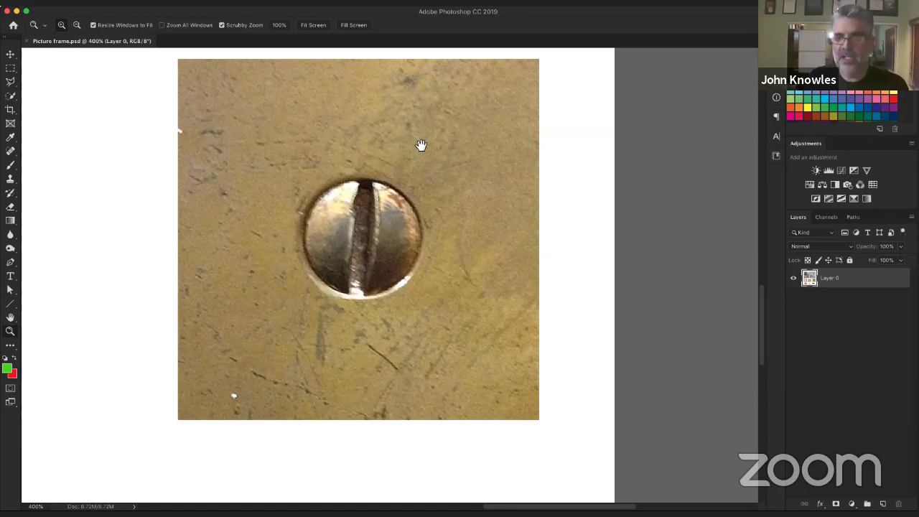
pyautogui.press('space')
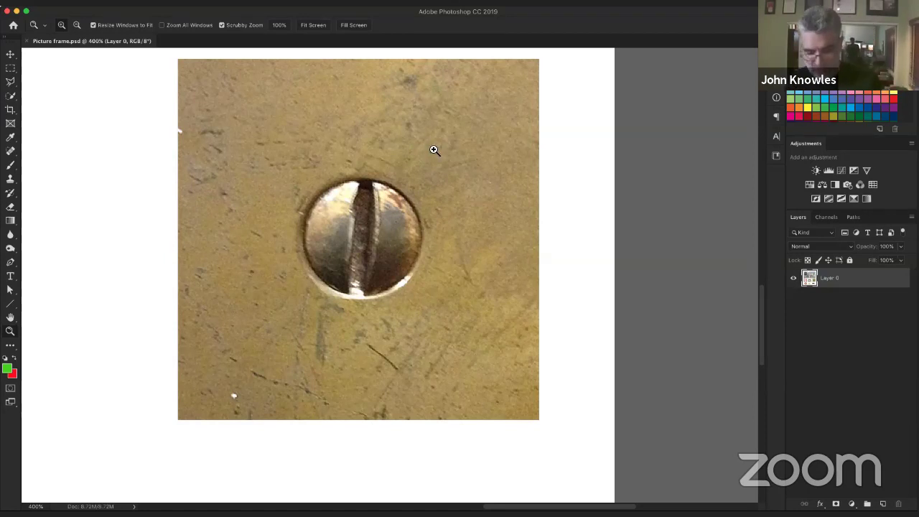
pyautogui.press('m')
pyautogui.press('b')
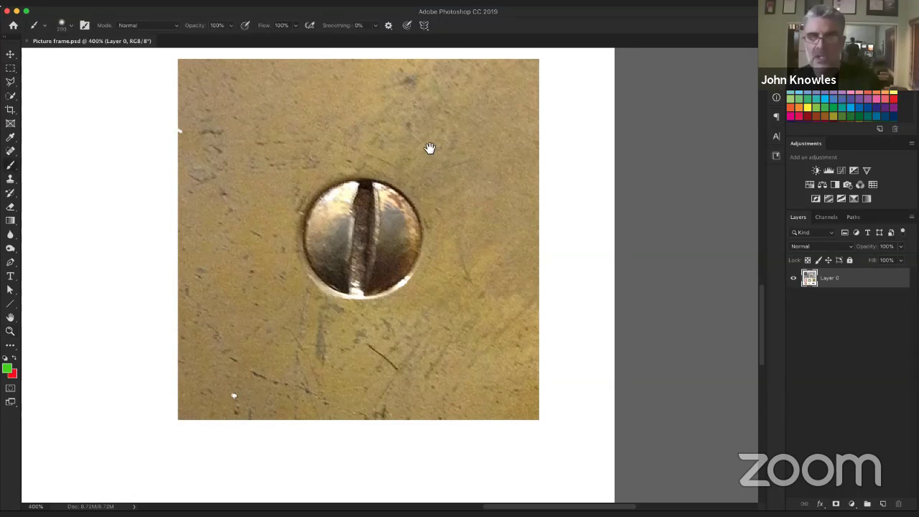
pyautogui.press('space')
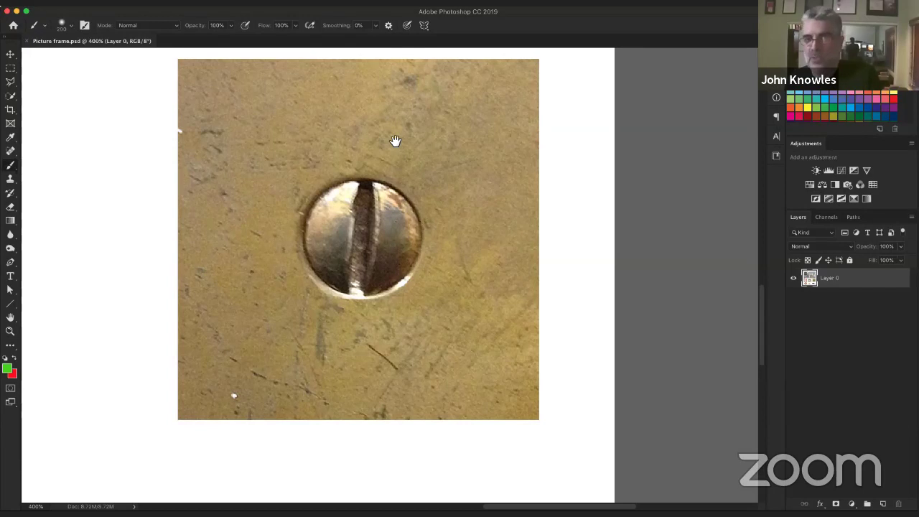
pyautogui.moveTo(404, 171); pyautogui.dragTo(379, 181)
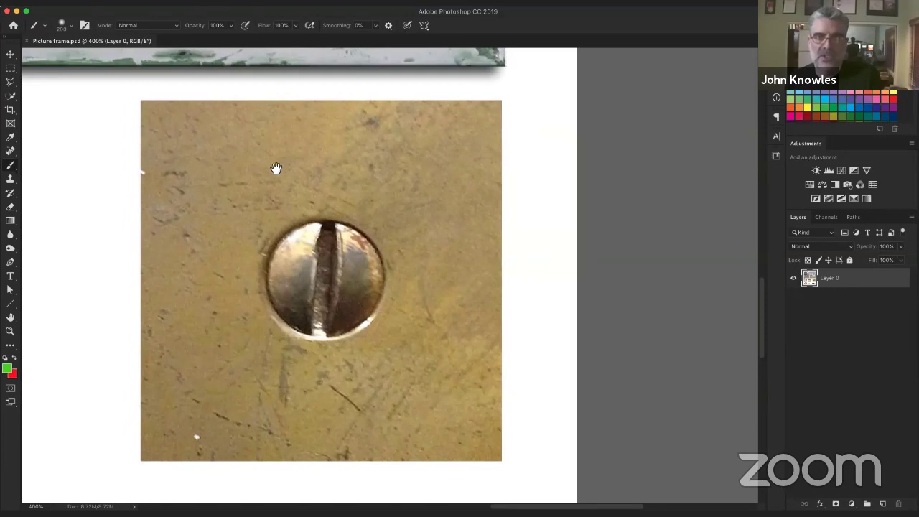
pyautogui.moveTo(276, 168); pyautogui.dragTo(381, 127)
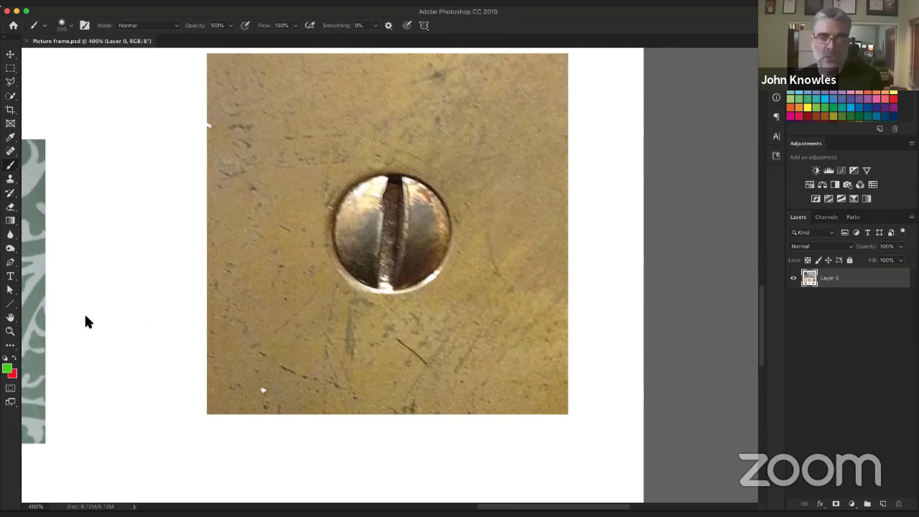
# Draw several rectangular marquee selections over the brass plate's upper-left area, clearing each one before drawing another.
pyautogui.click(10, 332)
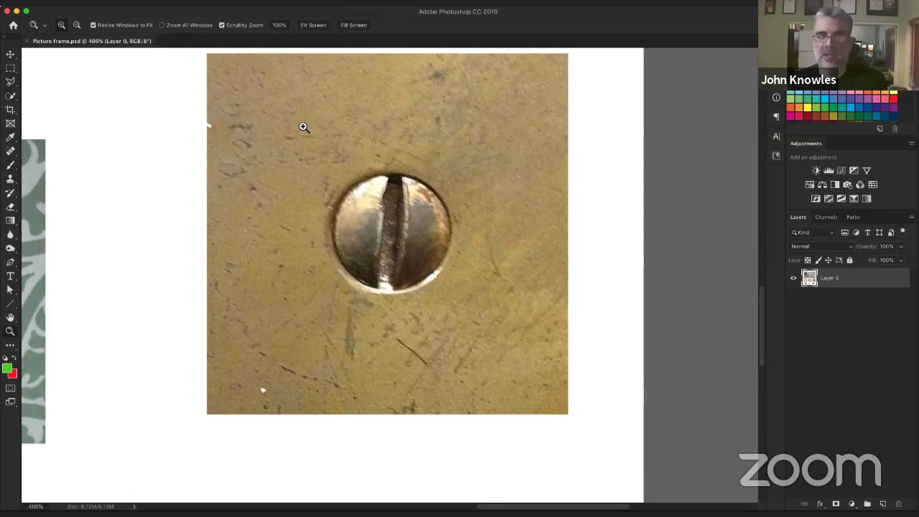
pyautogui.click(10, 68)
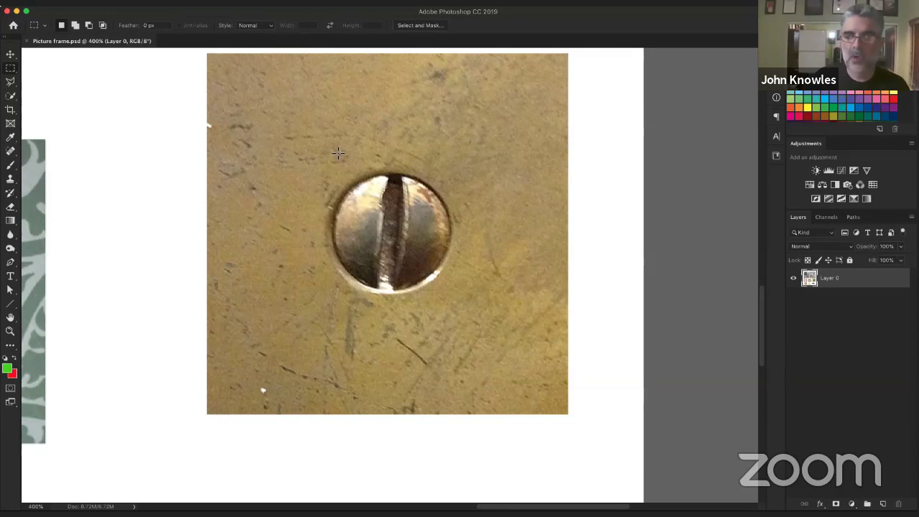
pyautogui.moveTo(163, 89); pyautogui.dragTo(467, 285)
pyautogui.click(201, 94)
pyautogui.moveTo(184, 74); pyautogui.dragTo(398, 309)
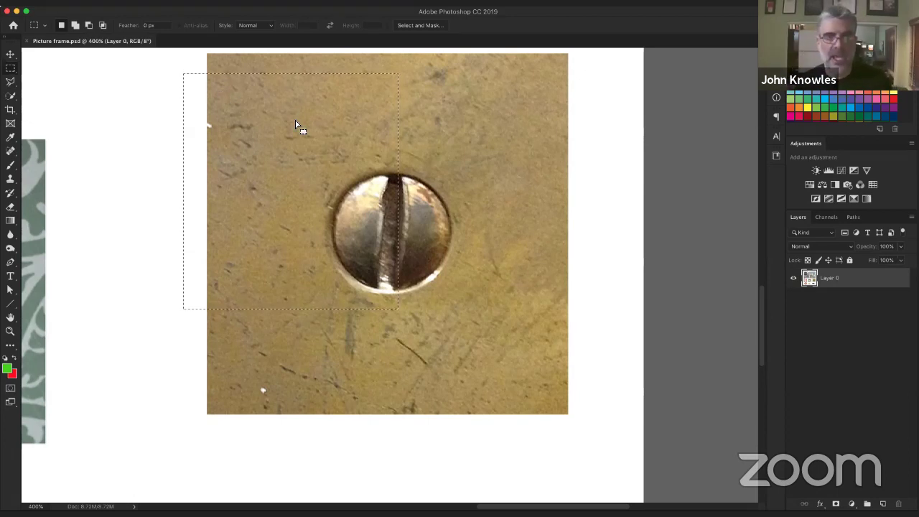
pyautogui.click(166, 87)
pyautogui.moveTo(165, 69); pyautogui.dragTo(379, 248)
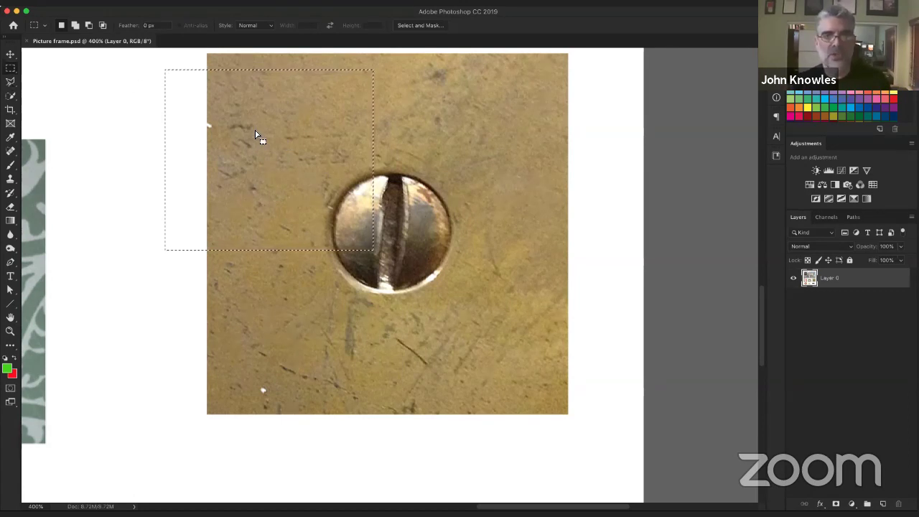
# Reposition the rectangular selection outline around the screw several times and deselect it.
pyautogui.moveTo(369, 137); pyautogui.dragTo(347, 178)
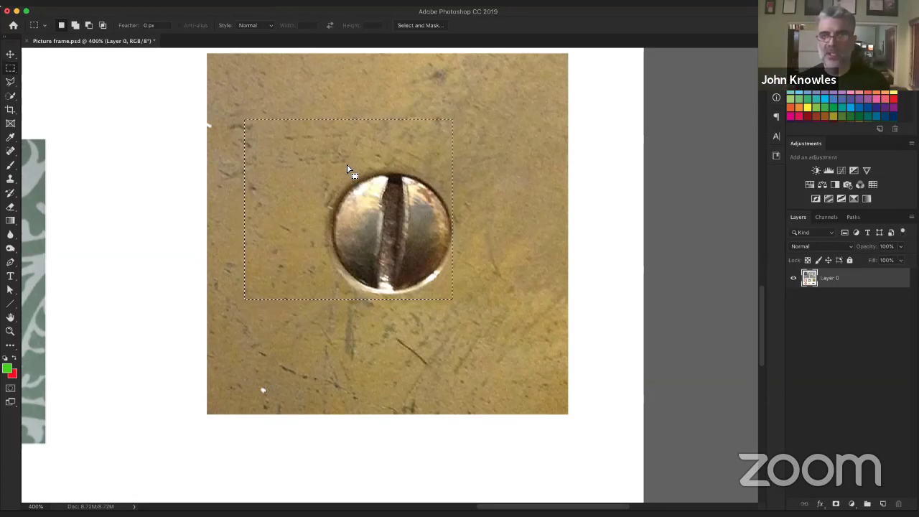
pyautogui.moveTo(348, 173)
pyautogui.mouseDown()
pyautogui.moveTo(382, 169)
pyautogui.moveTo(413, 151)
pyautogui.moveTo(382, 129)
pyautogui.moveTo(345, 165)
pyautogui.moveTo(364, 167)
pyautogui.mouseUp()
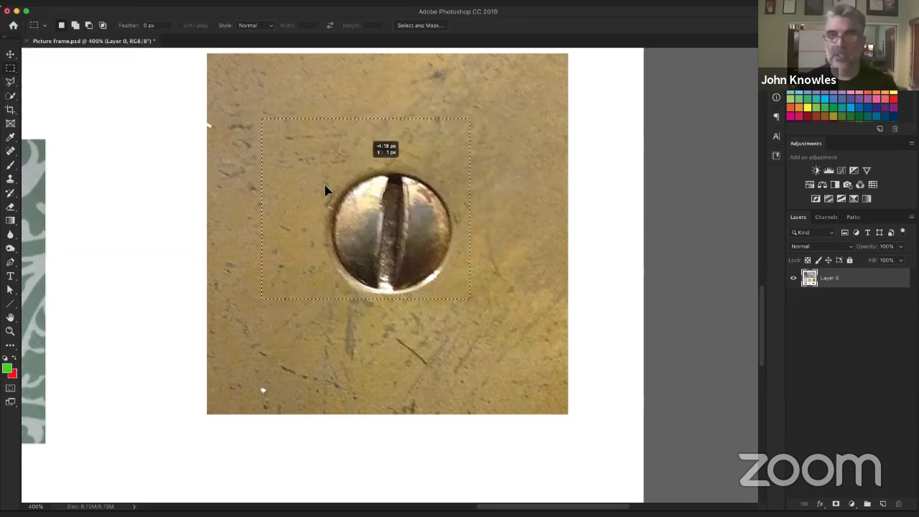
pyautogui.moveTo(327, 190); pyautogui.dragTo(444, 159)
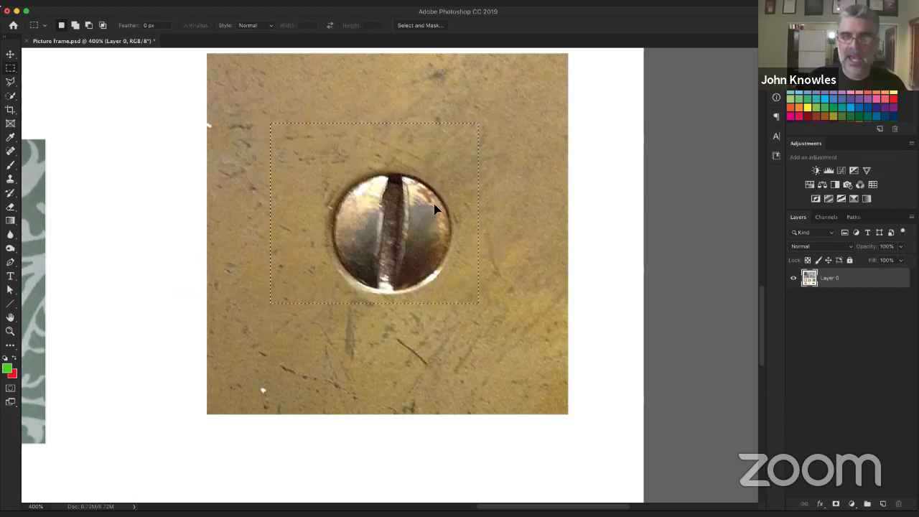
pyautogui.moveTo(435, 208); pyautogui.dragTo(413, 174)
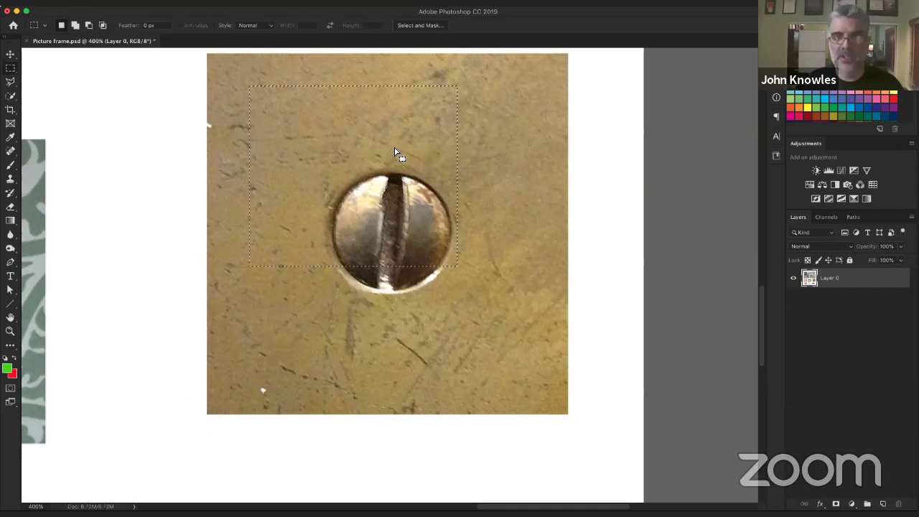
pyautogui.click(395, 150)
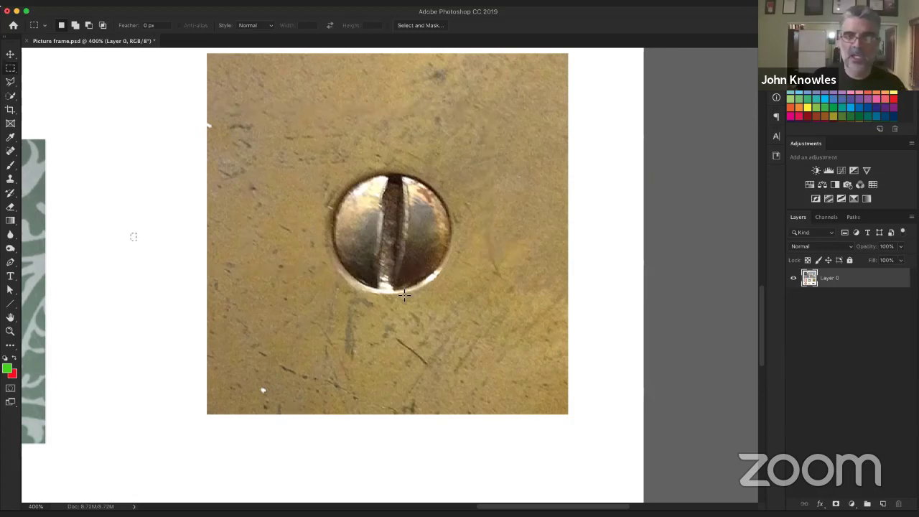
# Draw a larger rectangular selection over most of the brass plate, move its outline up and left, and deselect it.
pyautogui.moveTo(189, 92); pyautogui.dragTo(551, 385)
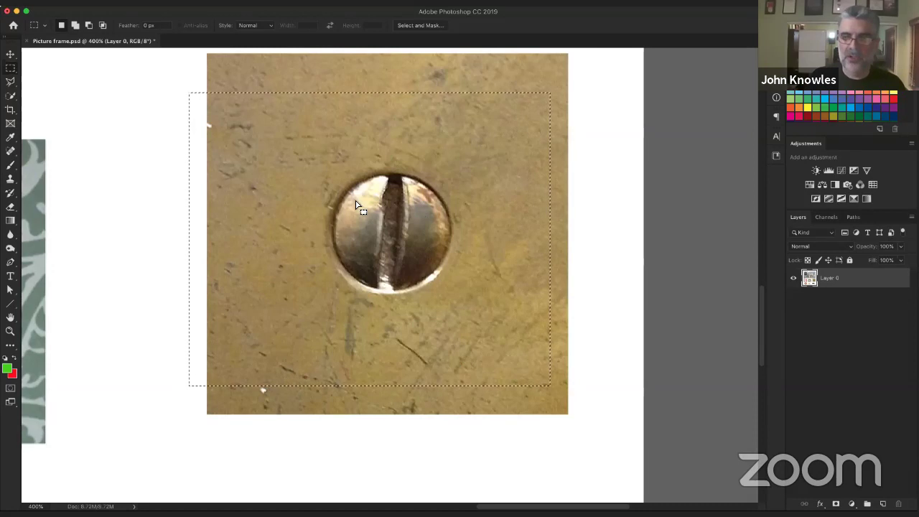
pyautogui.moveTo(357, 205); pyautogui.dragTo(146, 240)
pyautogui.click(127, 255)
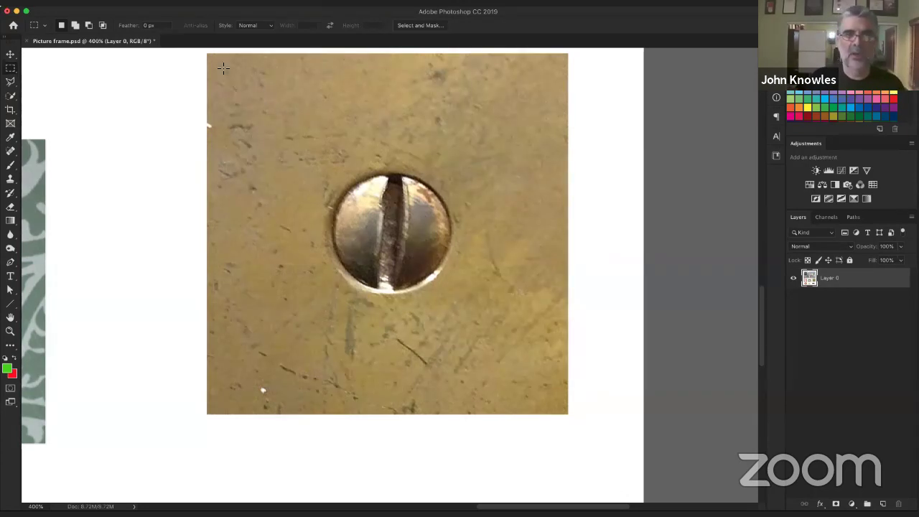
# Undo the deselection to restore the large rectangular selection.
pyautogui.click(107, 1)
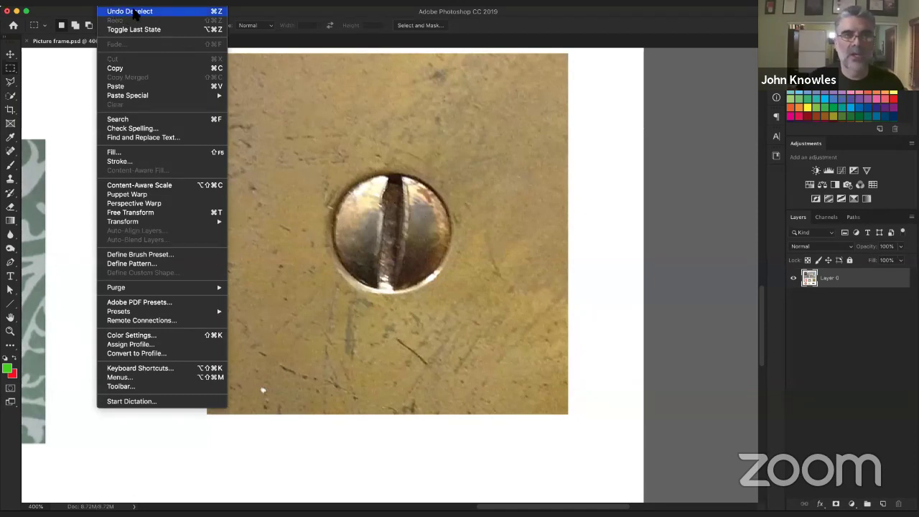
pyautogui.click(135, 12)
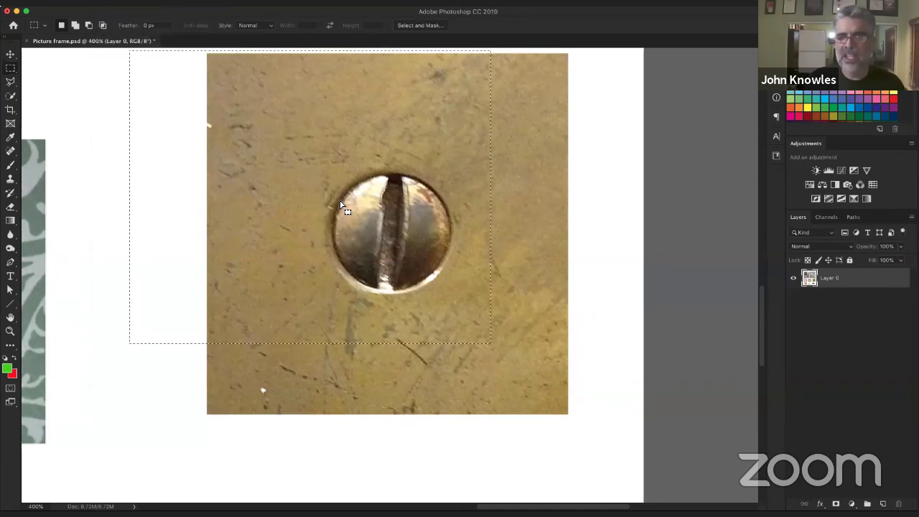
# Replace the selection with a new rectangular marquee from the white area beside the plate's upper left to below the screw.
pyautogui.click(172, 112)
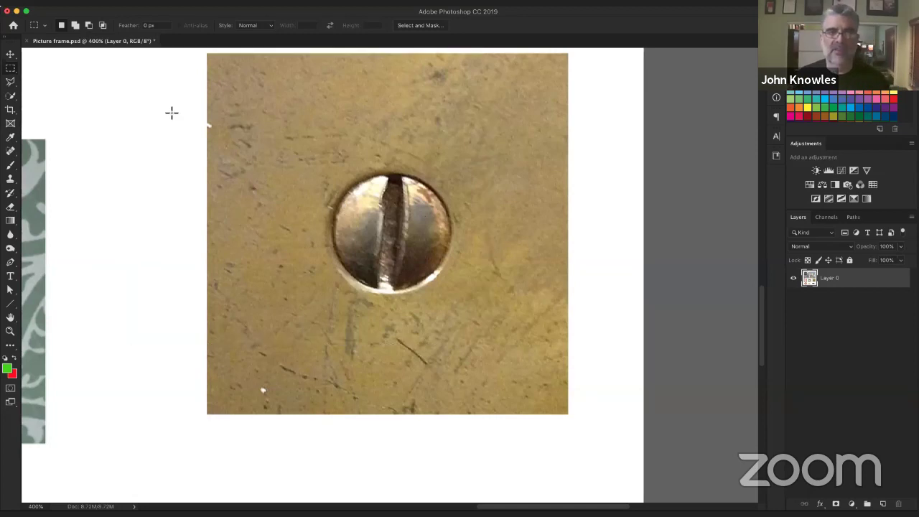
pyautogui.moveTo(166, 86); pyautogui.dragTo(441, 352)
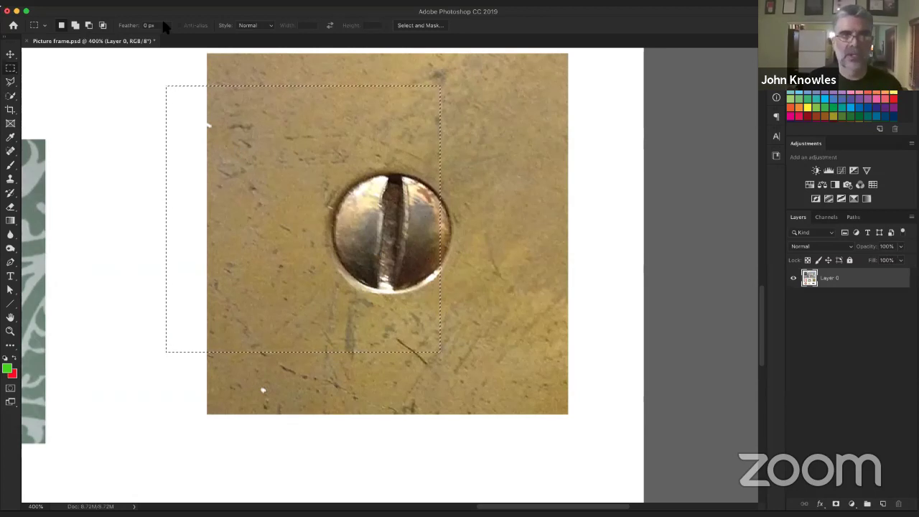
pyautogui.click(106, 2)
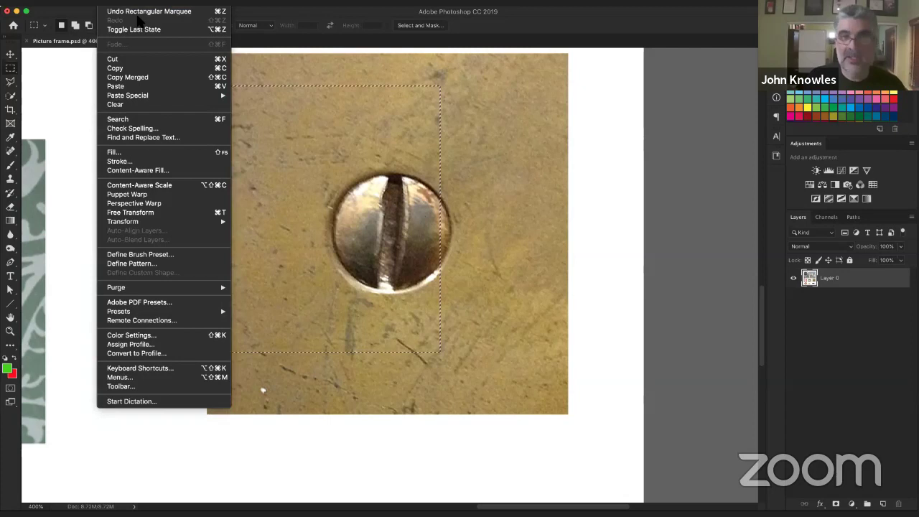
pyautogui.moveTo(155, 2)
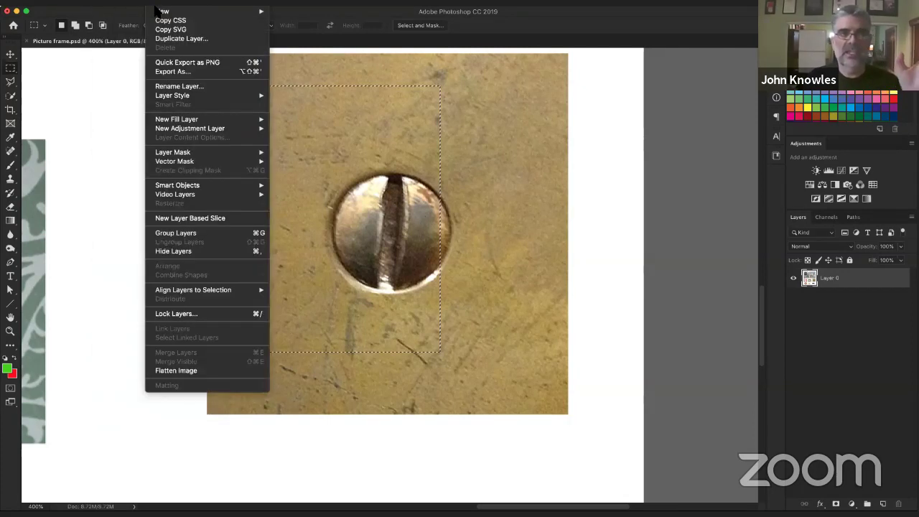
pyautogui.moveTo(114, 19)
pyautogui.click(84, 148)
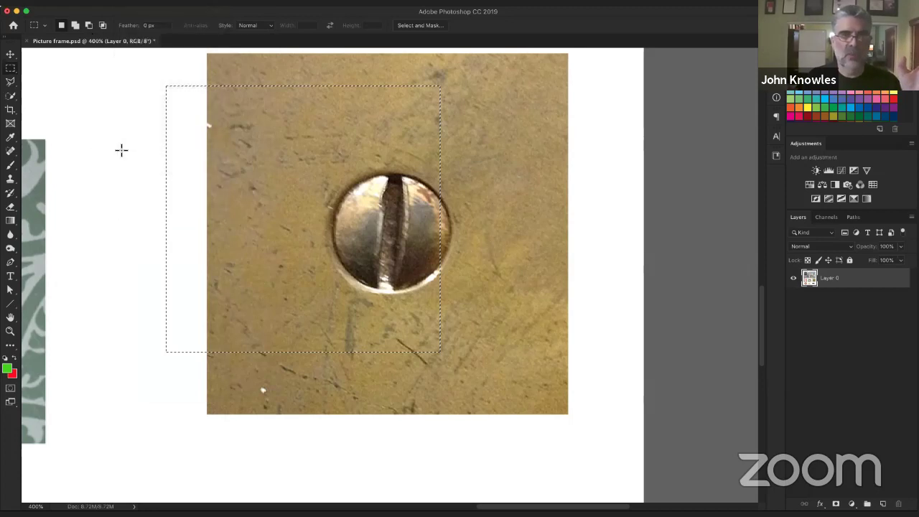
# Deselect the marquee, draw a rectangular selection from the white area at the plate's upper left to the screw, and clear it.
pyautogui.click(107, 139)
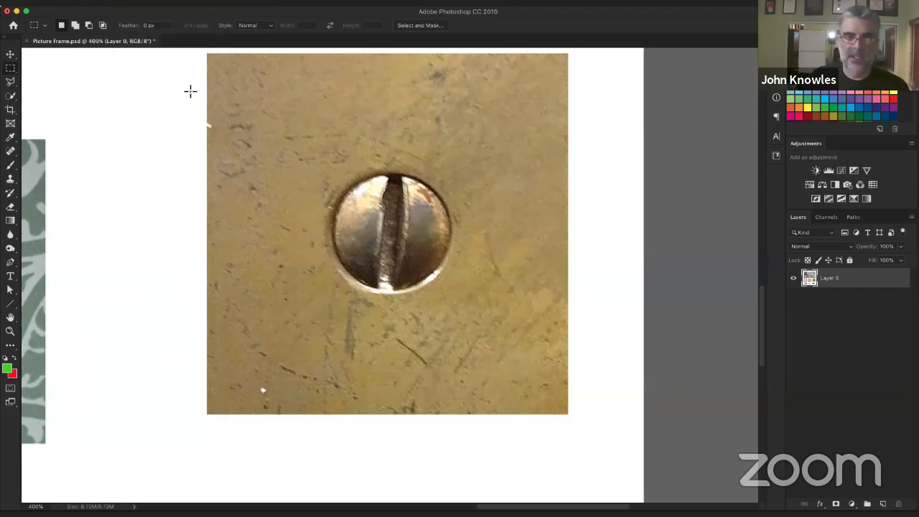
pyautogui.moveTo(191, 91); pyautogui.dragTo(370, 246)
pyautogui.click(159, 173)
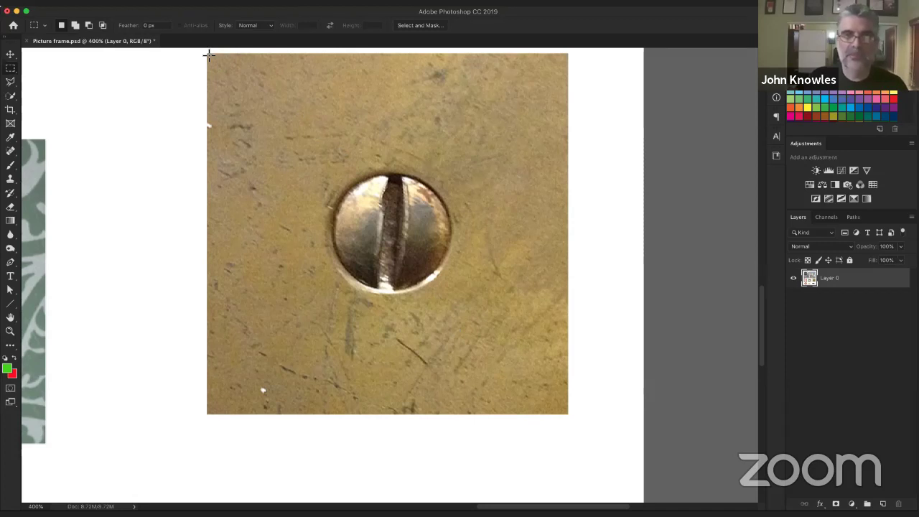
# Draw a rectangular selection from the plate's upper-left corner to beyond its lower-right corner and nudge the outline to align with the plate.
pyautogui.moveTo(207, 54); pyautogui.dragTo(450, 345)
pyautogui.moveTo(484, 370); pyautogui.dragTo(584, 447)
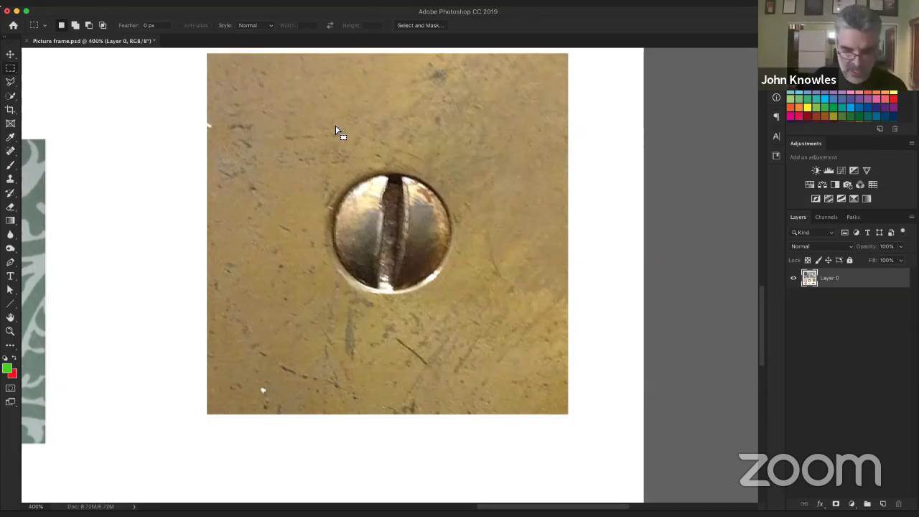
pyautogui.press('Left')
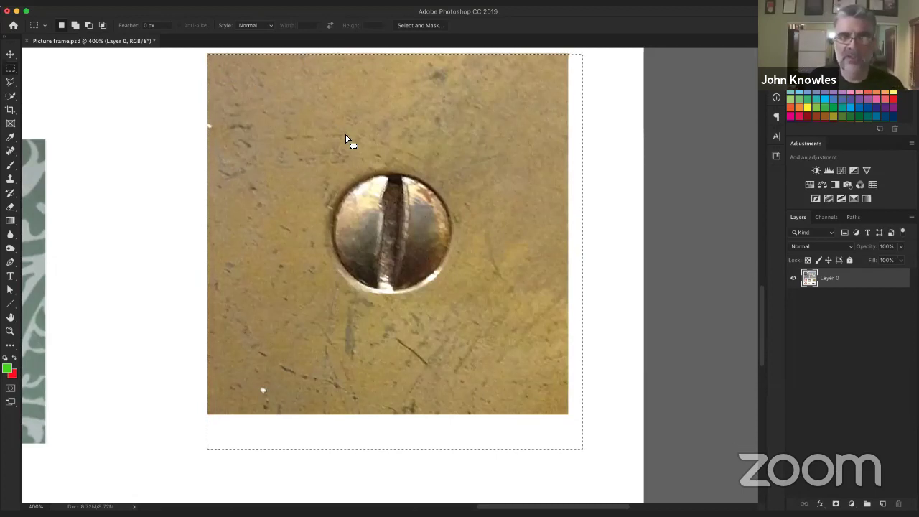
pyautogui.moveTo(349, 138); pyautogui.dragTo(349, 140)
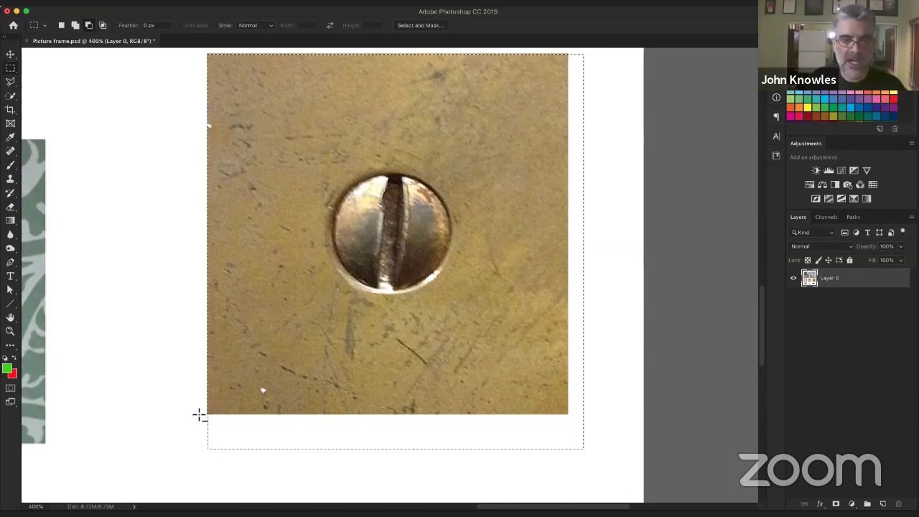
# Subtract the excess strips below and to the right of the brass plate from the selection.
pyautogui.moveTo(201, 415); pyautogui.dragTo(601, 470)
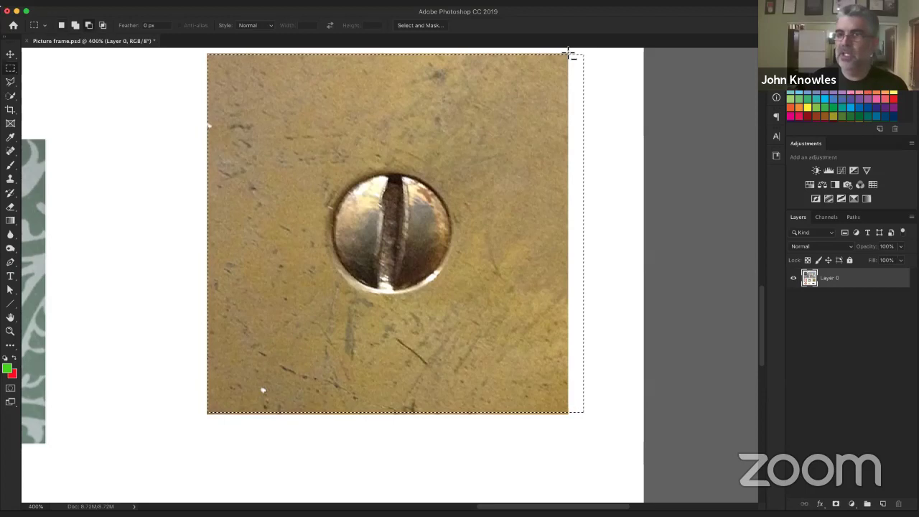
pyautogui.moveTo(569, 53); pyautogui.dragTo(611, 437)
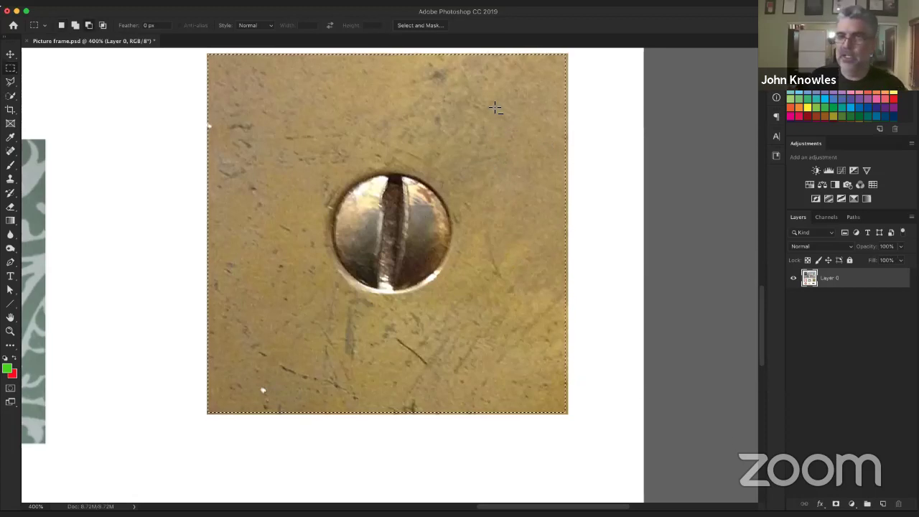
# Subtract a rectangular notch at the plate's right edge and add it back with a rectangle about 83 by 132 px.
pyautogui.moveTo(493, 106); pyautogui.dragTo(607, 207)
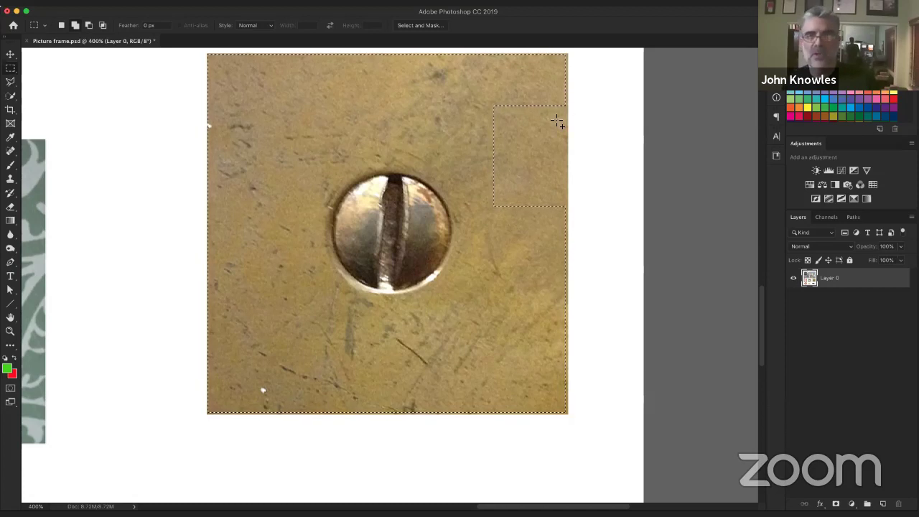
pyautogui.moveTo(502, 105); pyautogui.dragTo(517, 181)
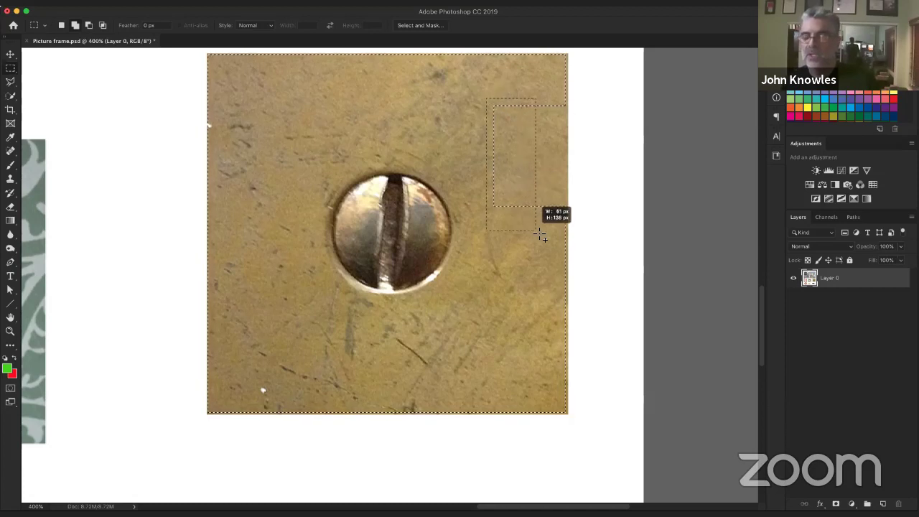
pyautogui.moveTo(559, 231); pyautogui.dragTo(569, 233)
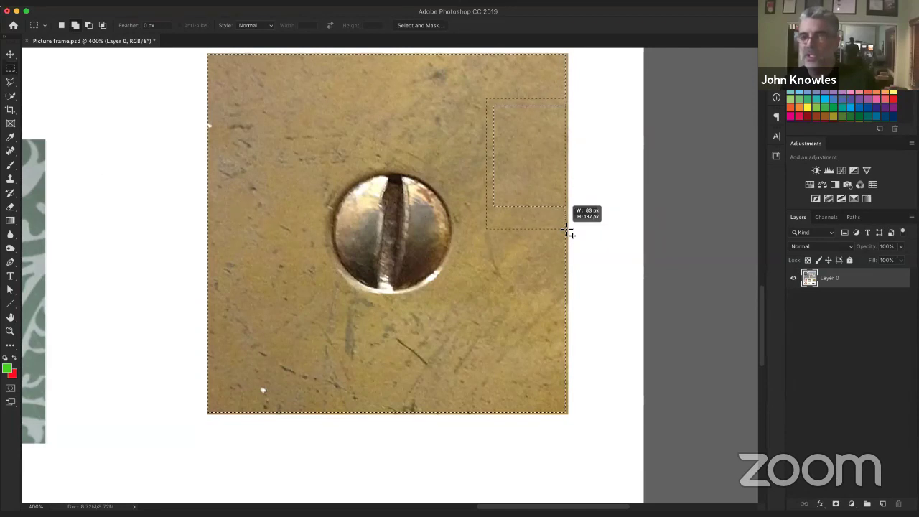
pyautogui.moveTo(564, 233); pyautogui.dragTo(566, 234)
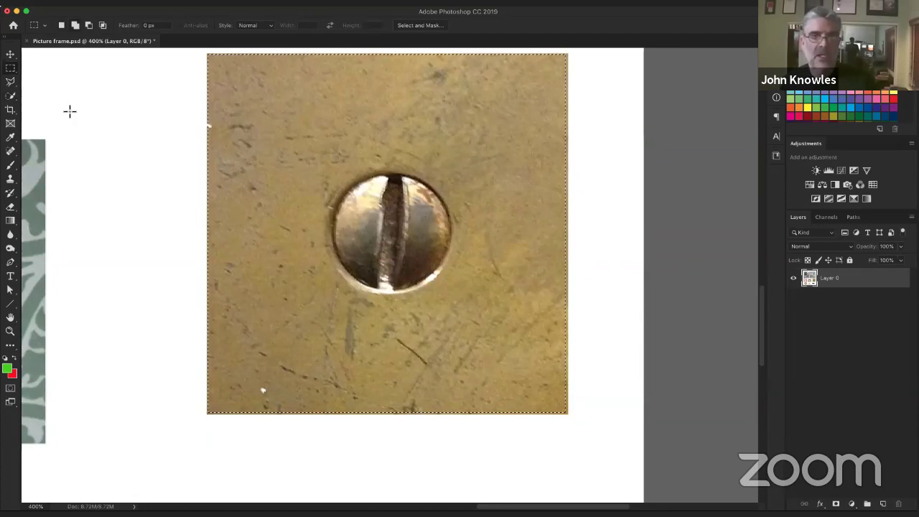
# Add a tall rectangle extending past the plate's left edge to the selection and subtract the protruding part again.
pyautogui.moveTo(158, 121); pyautogui.dragTo(247, 374)
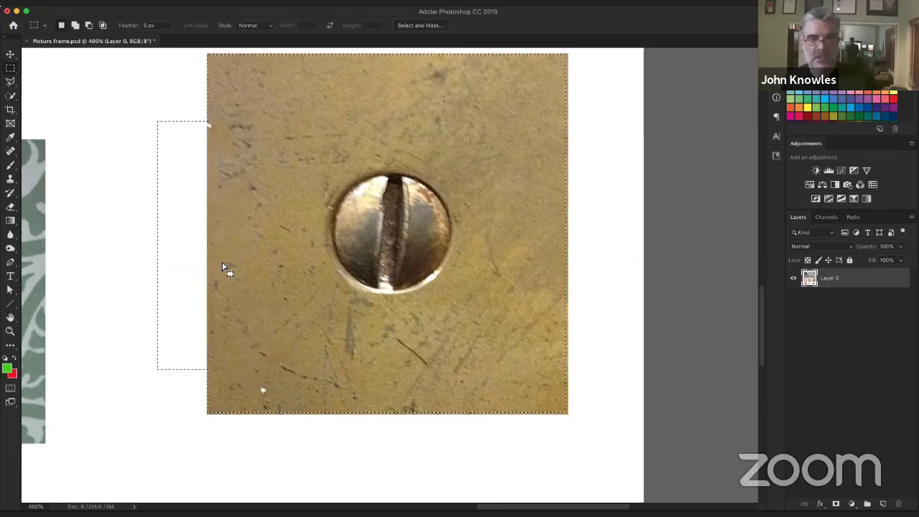
pyautogui.moveTo(131, 108); pyautogui.dragTo(204, 378)
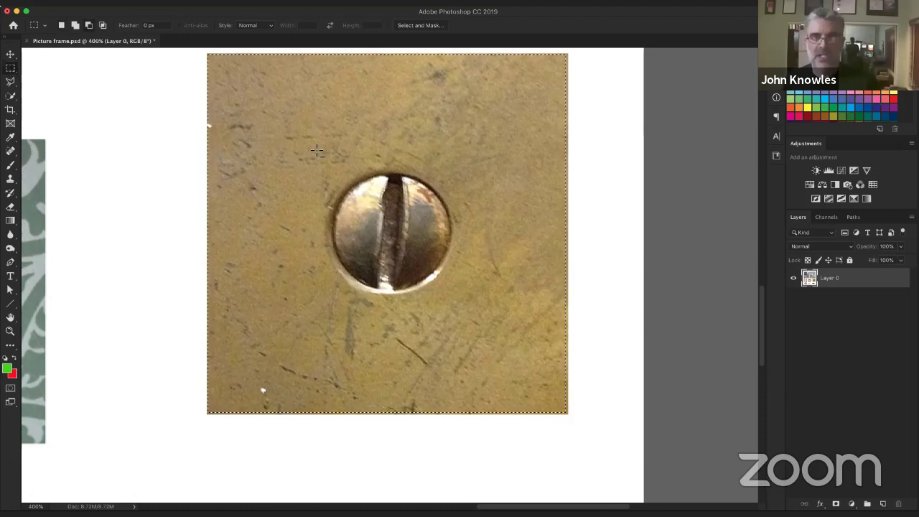
# Subtract a rectangle around the screw from the selection, shift the outline slightly, and undo both changes.
pyautogui.moveTo(313, 154); pyautogui.dragTo(474, 329)
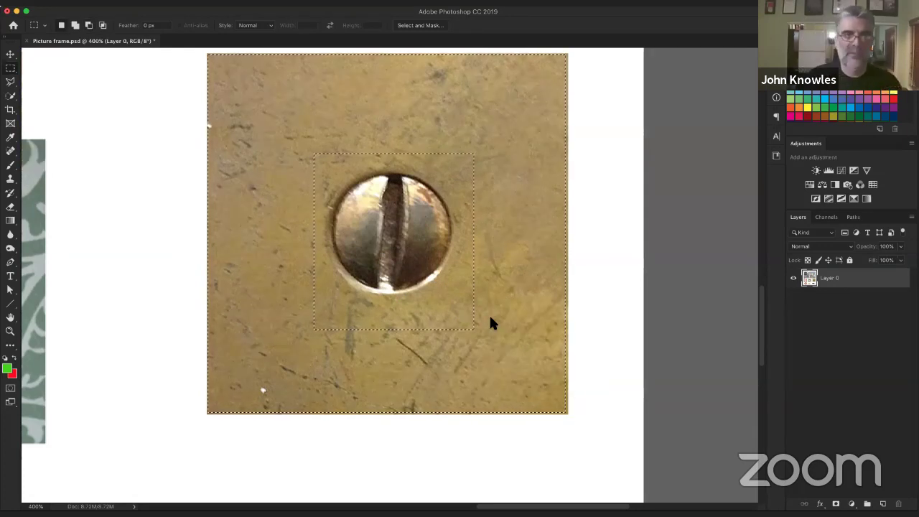
pyautogui.moveTo(299, 124)
pyautogui.mouseDown()
pyautogui.moveTo(47, 139)
pyautogui.moveTo(118, 138)
pyautogui.moveTo(163, 157)
pyautogui.moveTo(168, 148)
pyautogui.moveTo(309, 140)
pyautogui.moveTo(354, 122)
pyautogui.moveTo(302, 127)
pyautogui.mouseUp()
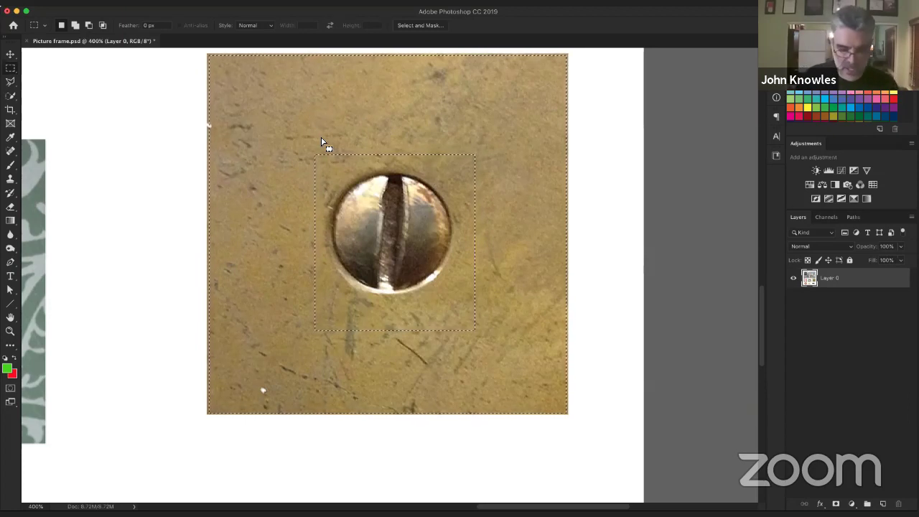
pyautogui.press('super+z')
pyautogui.press('super+z')
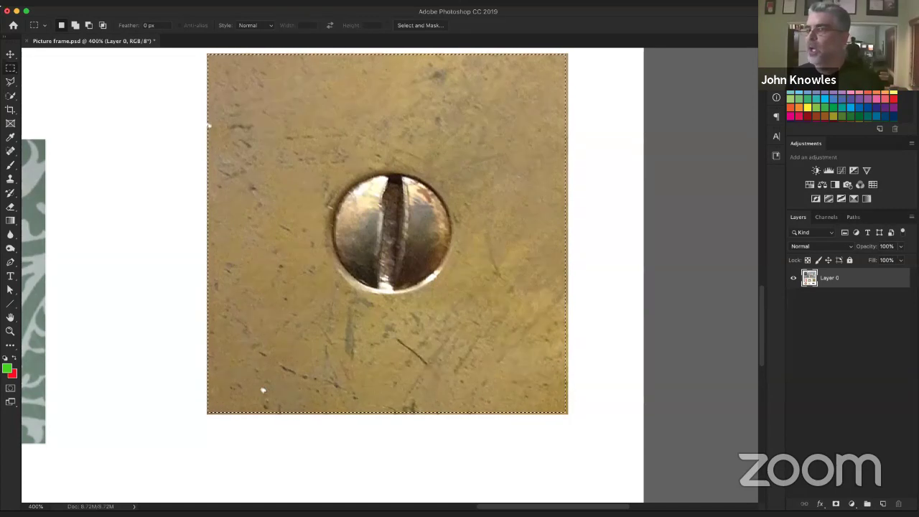
# Open the document history and step back through the marquee states to the Deselect state before the plate selection.
pyautogui.click(776, 55)
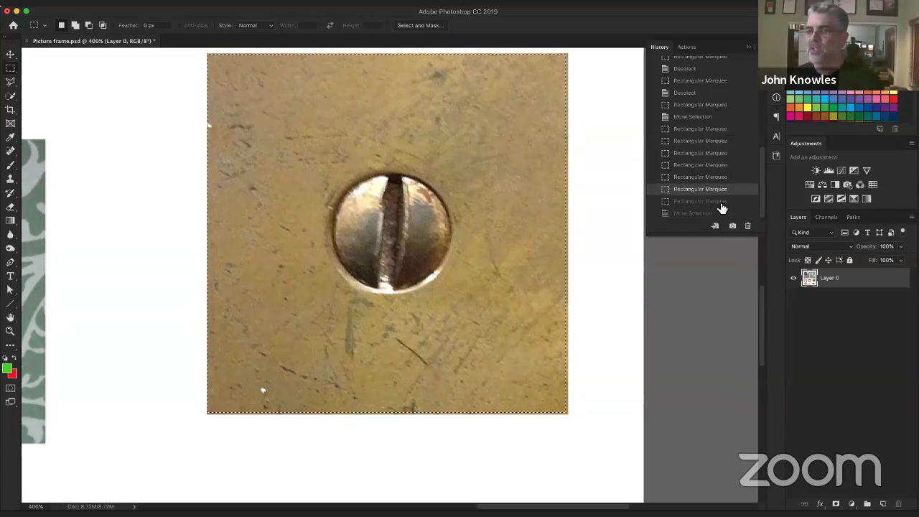
pyautogui.moveTo(762, 193); pyautogui.dragTo(765, 93)
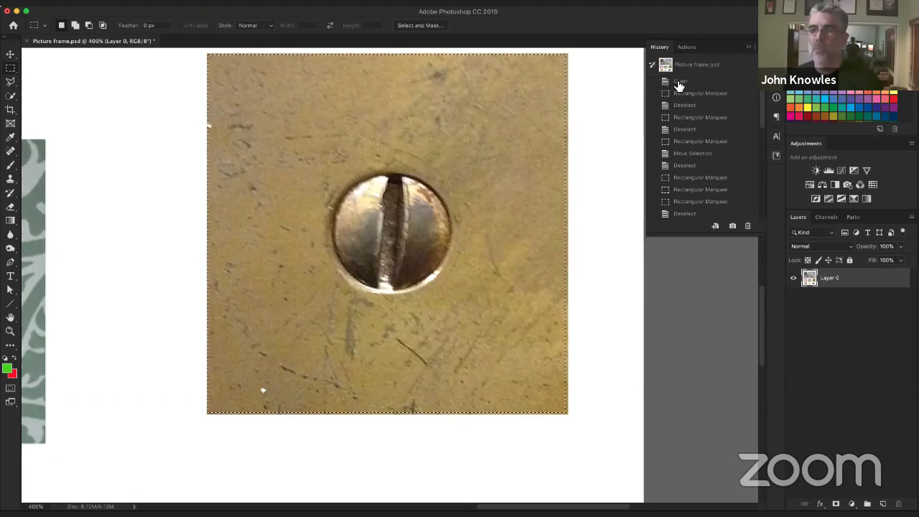
pyautogui.scroll(-2, 757, 188)
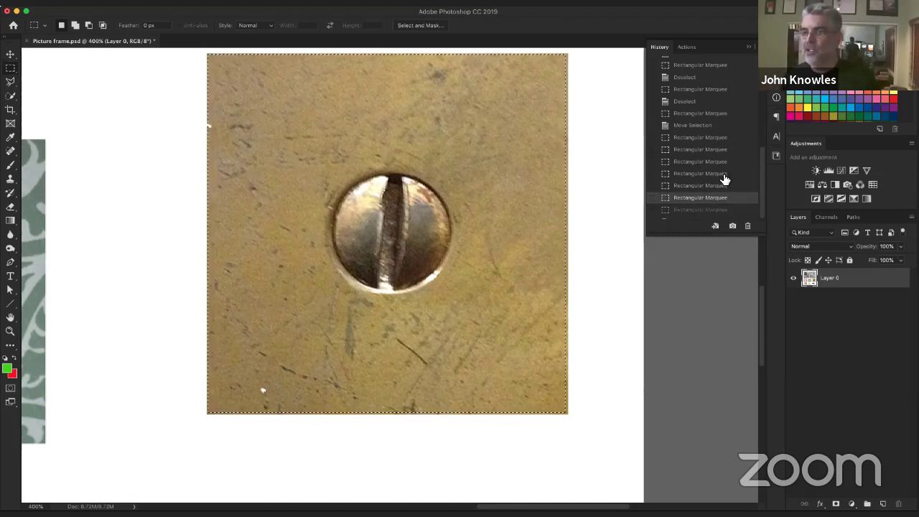
pyautogui.click(695, 186)
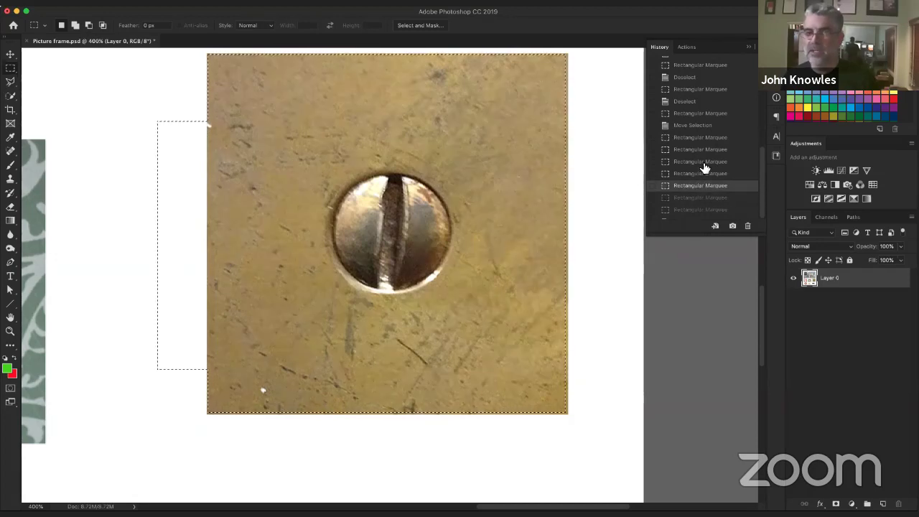
pyautogui.click(700, 173)
pyautogui.click(698, 161)
pyautogui.click(694, 139)
pyautogui.click(696, 127)
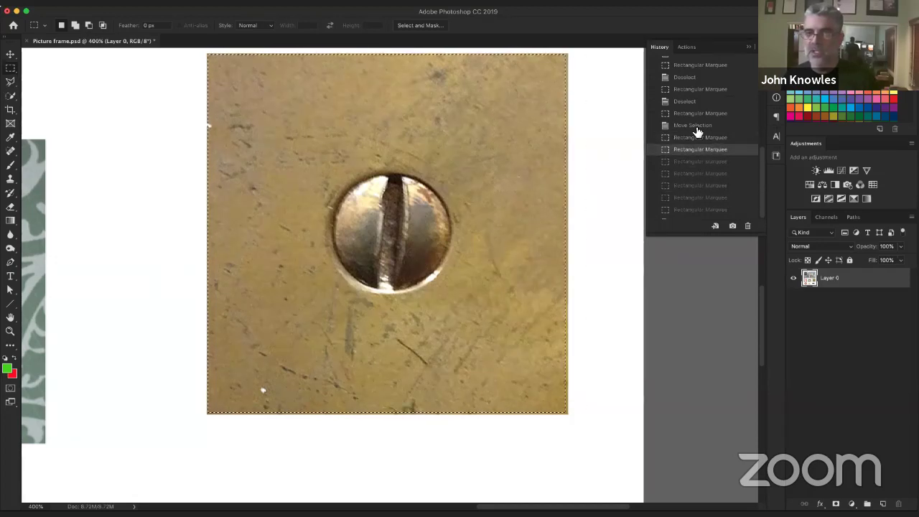
pyautogui.click(694, 115)
pyautogui.click(693, 102)
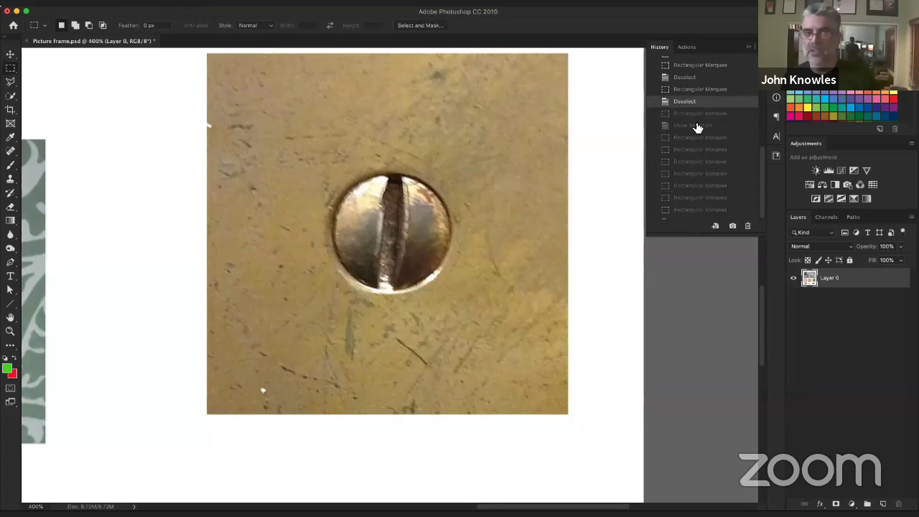
# Step forward through the history states to the one where the screw area is cut out of the plate selection.
pyautogui.click(697, 115)
pyautogui.click(697, 127)
pyautogui.click(697, 138)
pyautogui.click(691, 150)
pyautogui.click(694, 174)
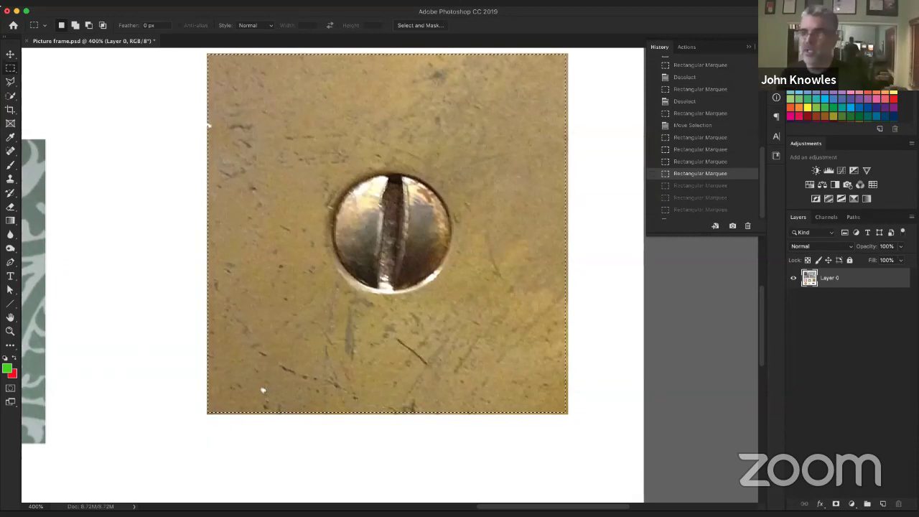
pyautogui.click(705, 209)
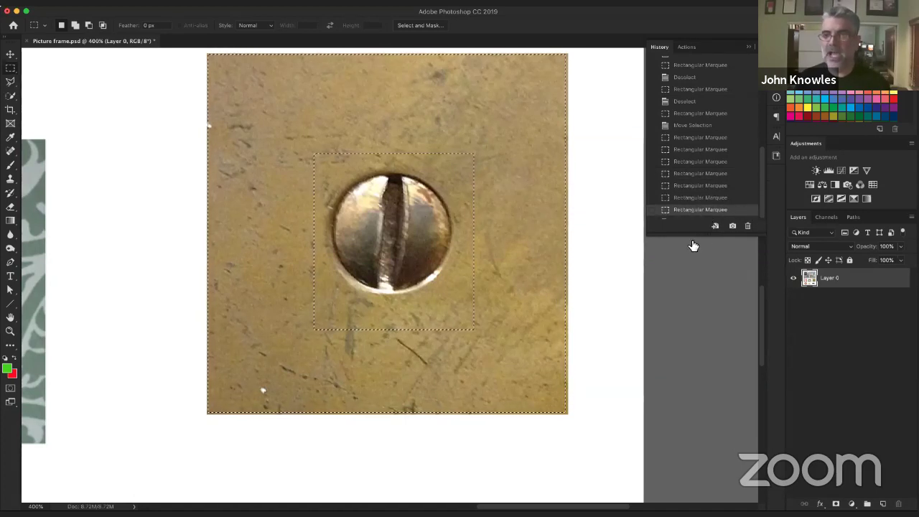
# Return to the history state with the whole plate selected, deselect it, and close the history.
pyautogui.click(695, 199)
pyautogui.press('super+d')
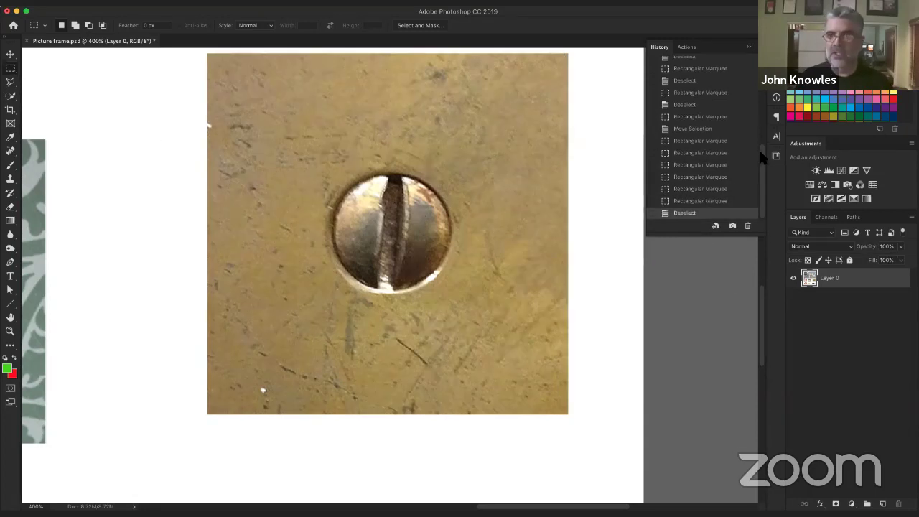
pyautogui.click(776, 57)
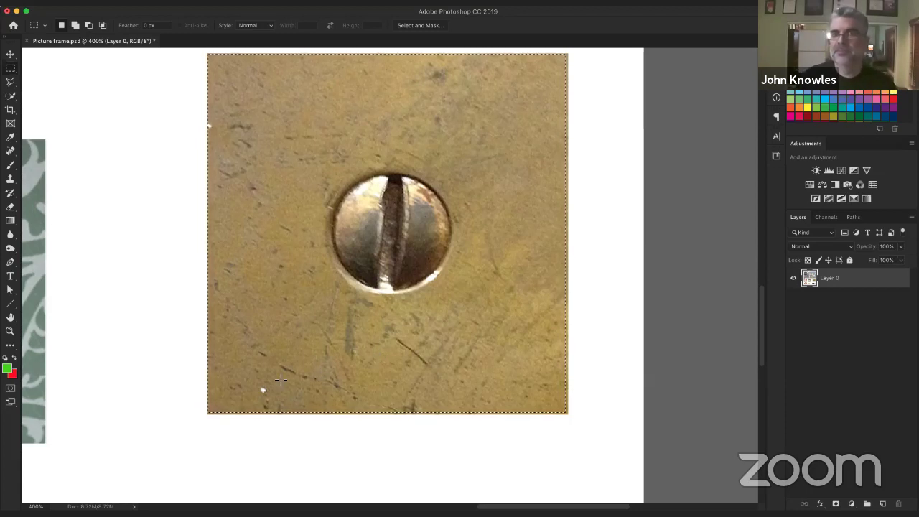
# Reset the foreground and background colors to default black and white, and deselect the brass plate.
pyautogui.click(5, 357)
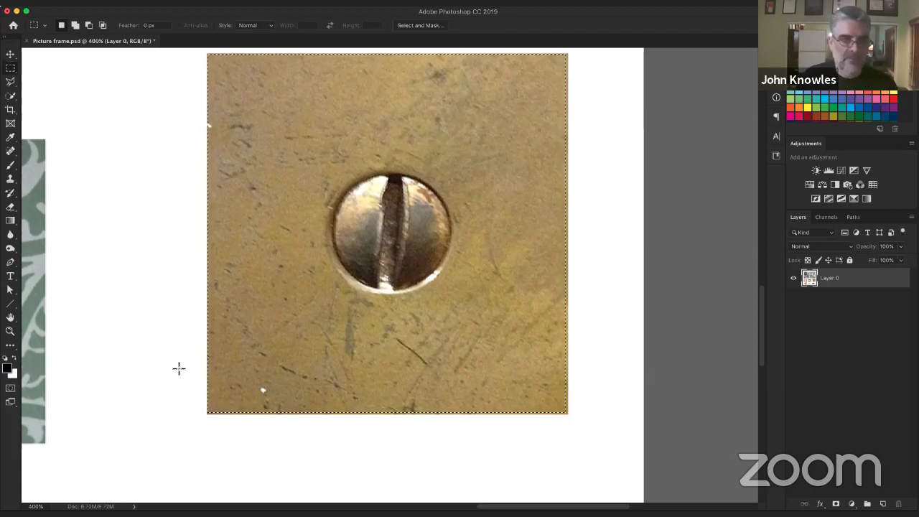
pyautogui.click(179, 368)
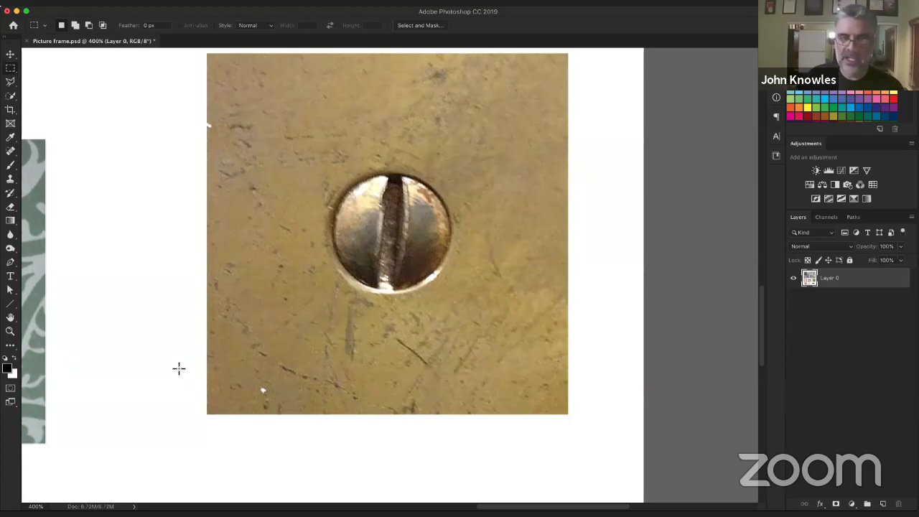
# Try to fill the whole unselected layer with the foreground color in Normal mode at 100% opacity.
pyautogui.press('super+0')
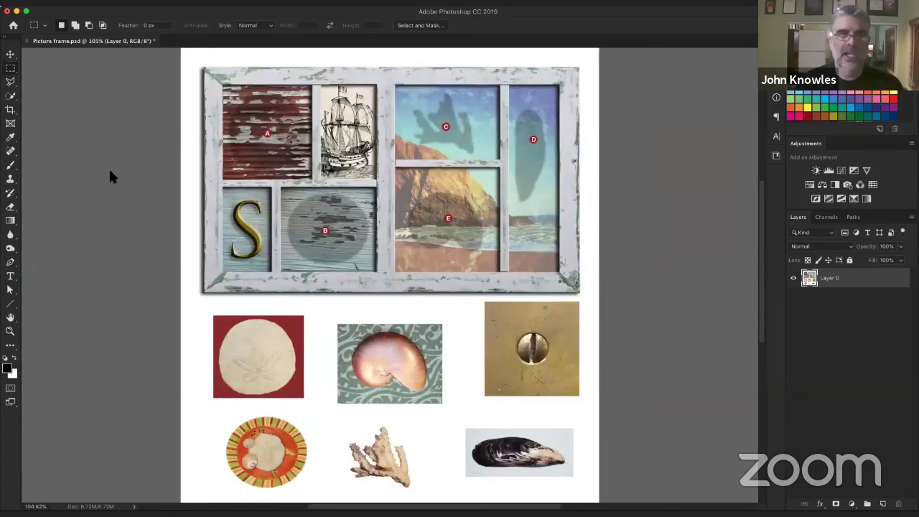
pyautogui.click(107, 2)
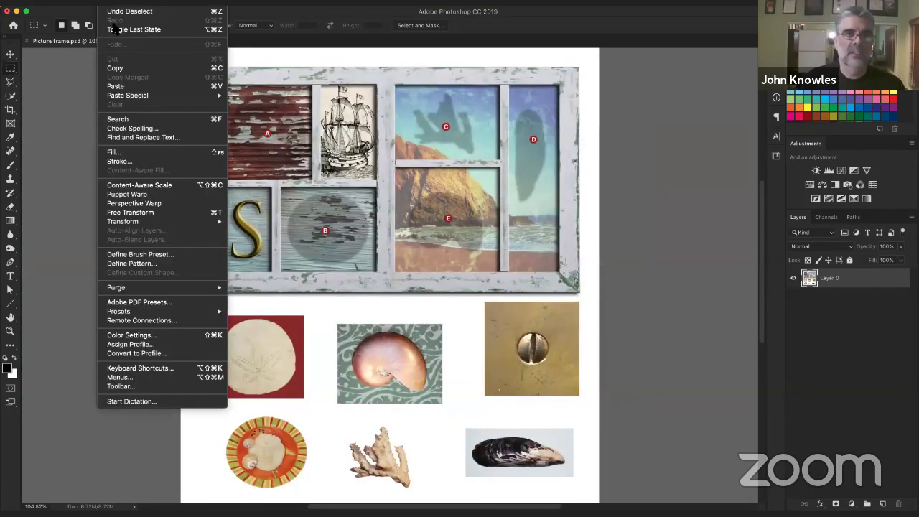
pyautogui.click(126, 153)
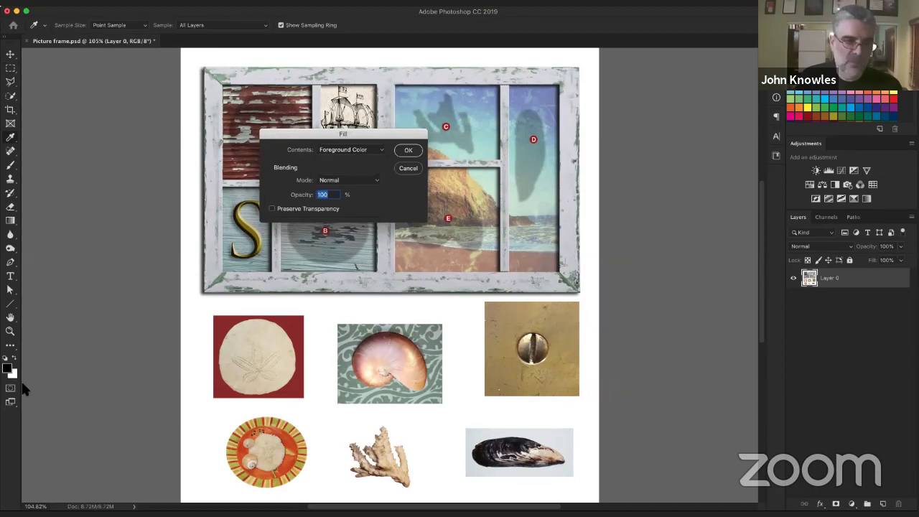
pyautogui.click(406, 149)
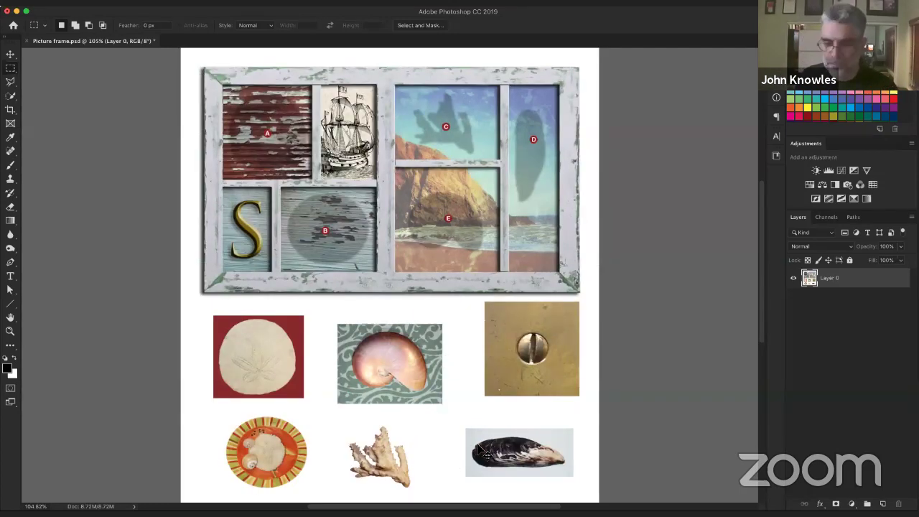
# Restore the brass plate's selection and fill it with the black foreground color through the Fill command, undoing the fill and clearing the selection.
pyautogui.press('super+z')
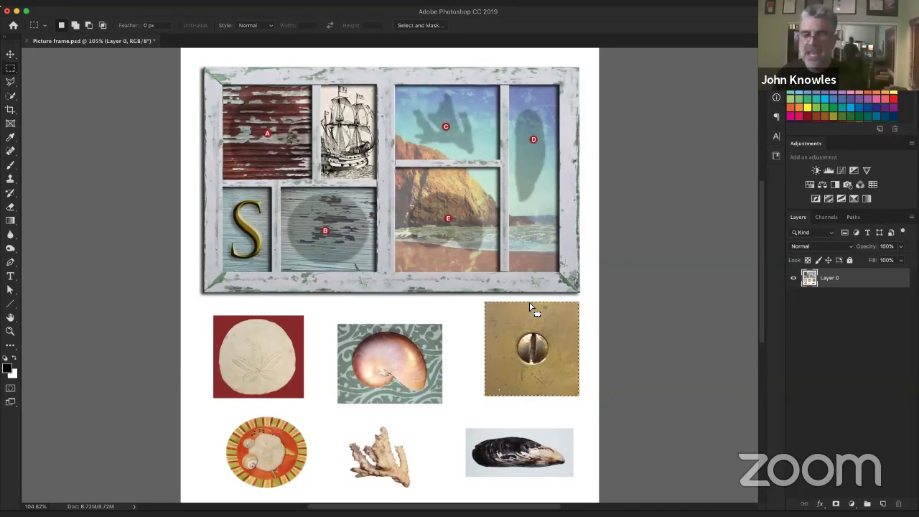
pyautogui.click(123, 2)
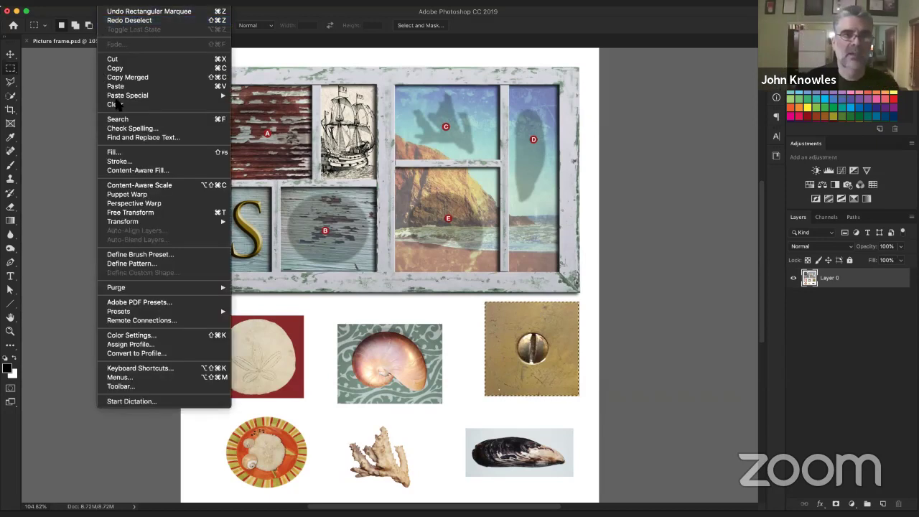
pyautogui.click(111, 152)
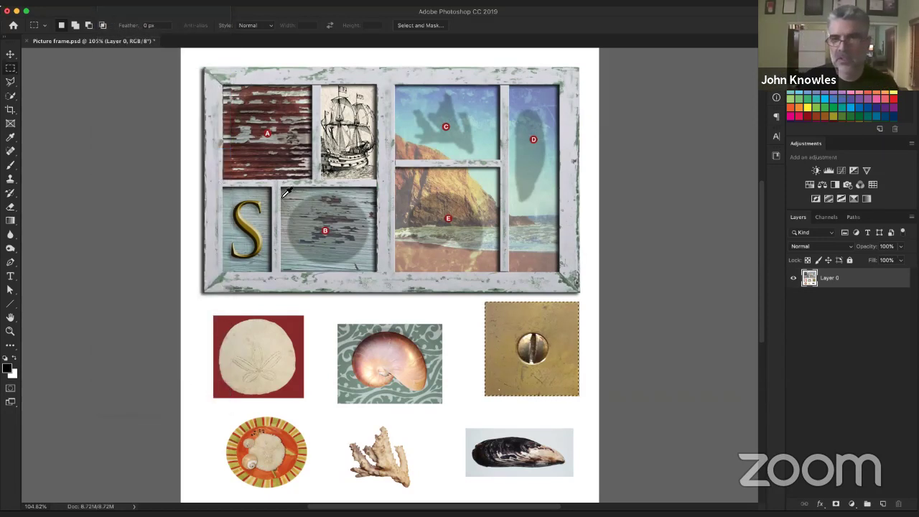
pyautogui.click(408, 150)
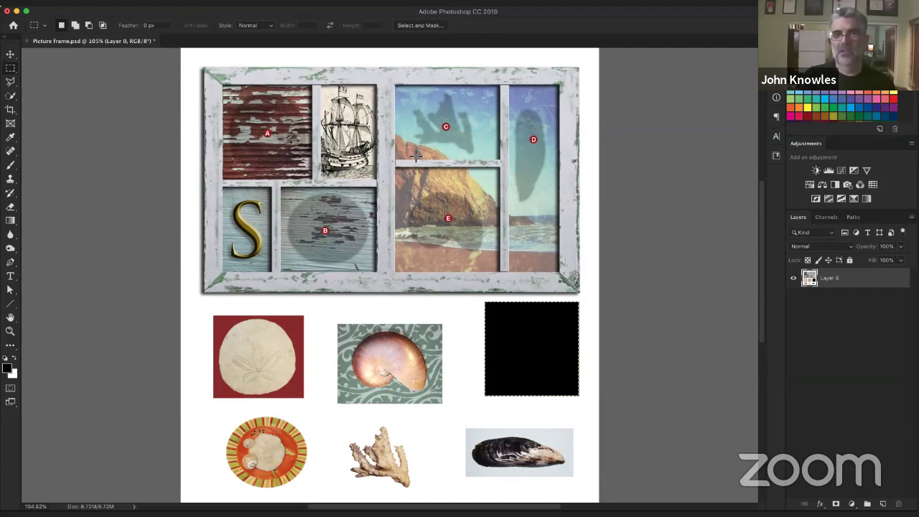
pyautogui.press('super+z')
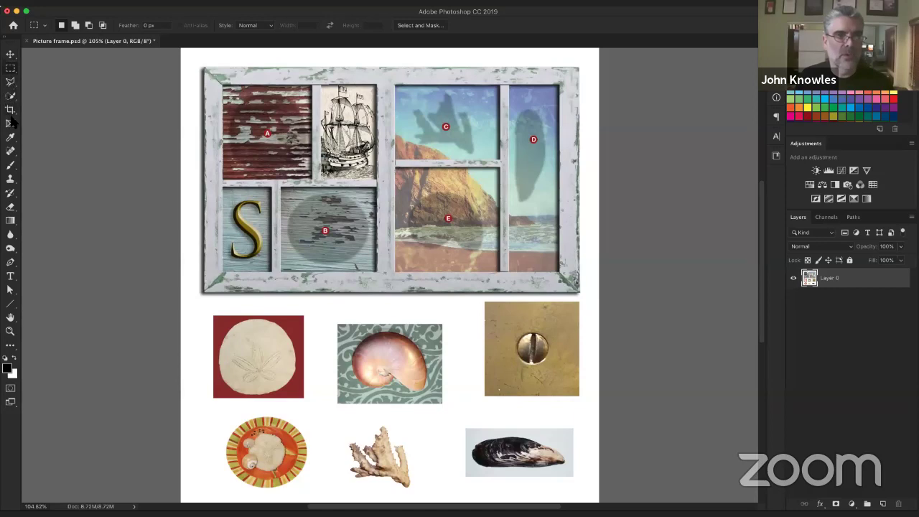
# Paint a large soft black Brush stroke across the middle of the picture frame without a selection, and undo it.
pyautogui.click(10, 166)
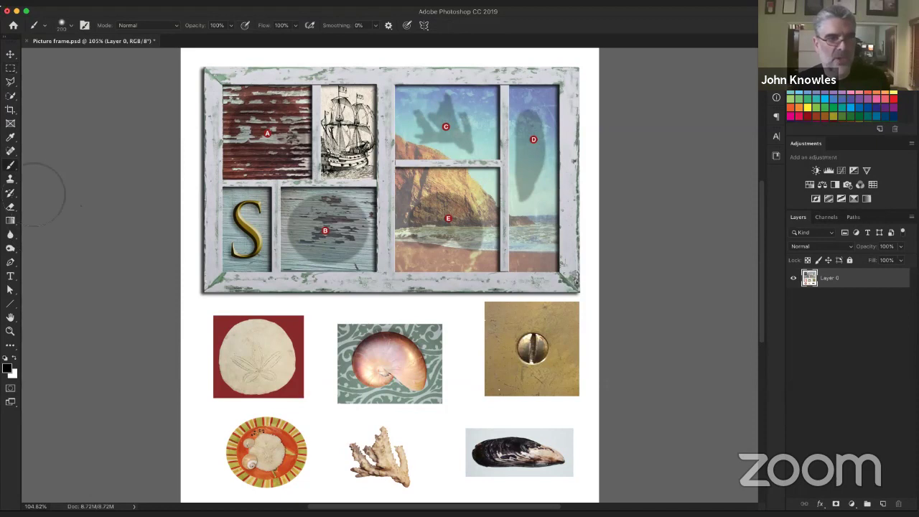
pyautogui.click(9, 346)
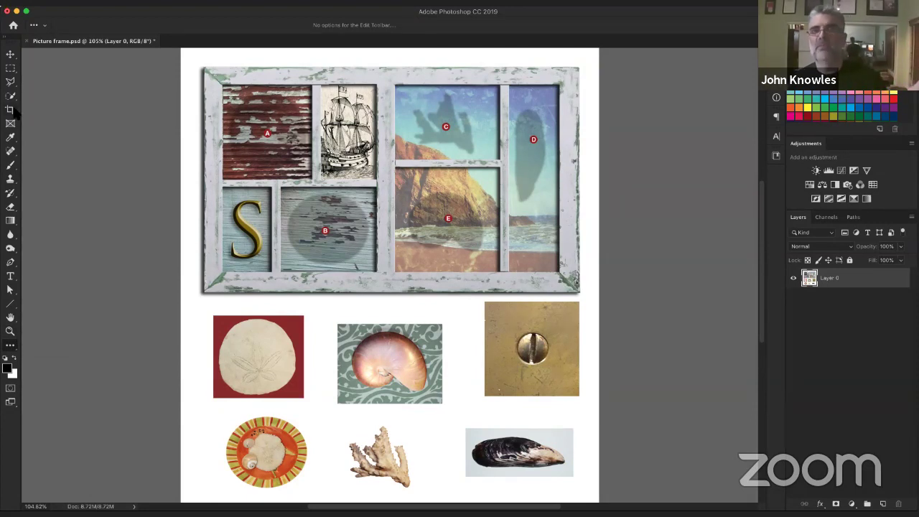
pyautogui.click(10, 165)
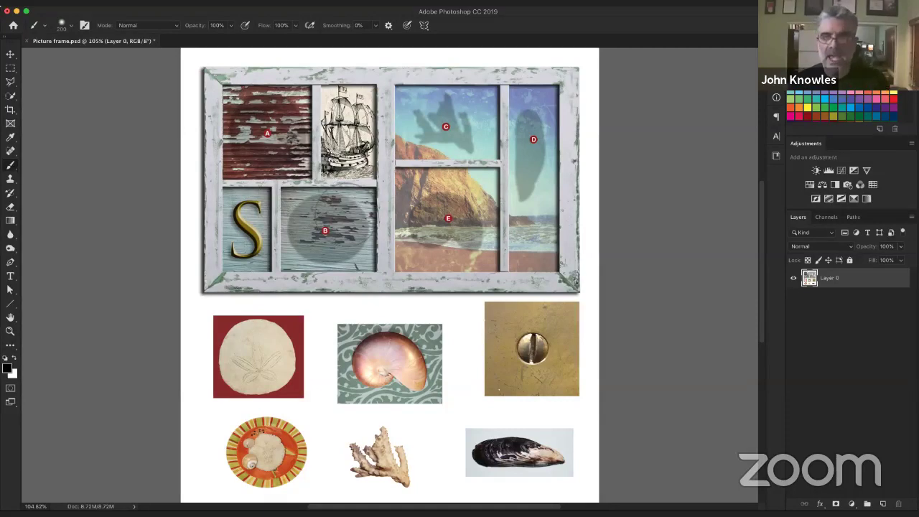
pyautogui.moveTo(323, 205)
pyautogui.mouseDown()
pyautogui.moveTo(424, 194)
pyautogui.moveTo(391, 155)
pyautogui.moveTo(449, 302)
pyautogui.moveTo(359, 295)
pyautogui.moveTo(366, 201)
pyautogui.moveTo(323, 215)
pyautogui.mouseUp()
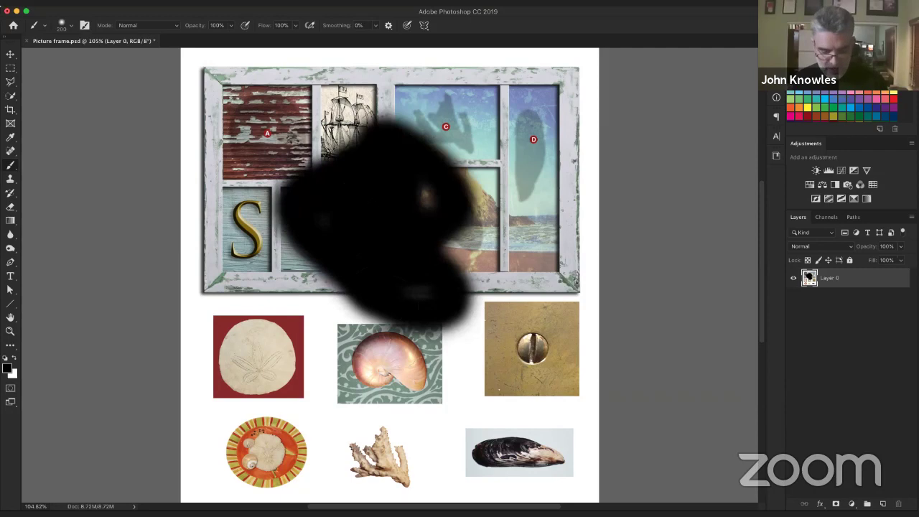
pyautogui.hotkey('ctrl', 'z')
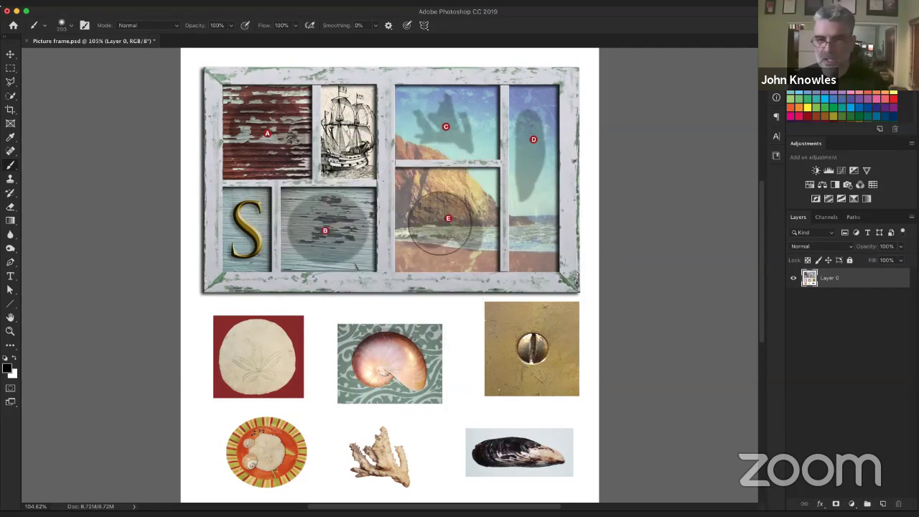
# Select the brass plate with the Rectangular Marquee and paint inside it in black with the Brush, undoing back to the clean selected plate.
pyautogui.click(10, 69)
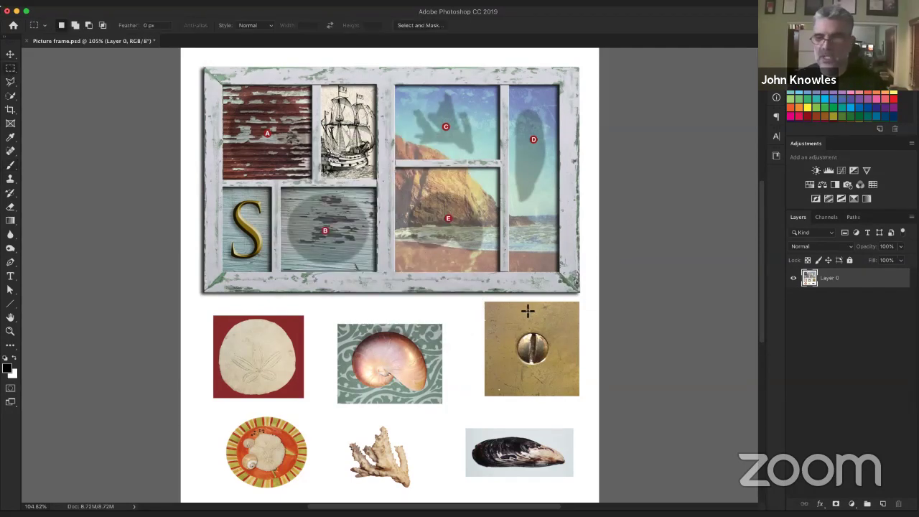
pyautogui.moveTo(493, 313); pyautogui.dragTo(578, 395)
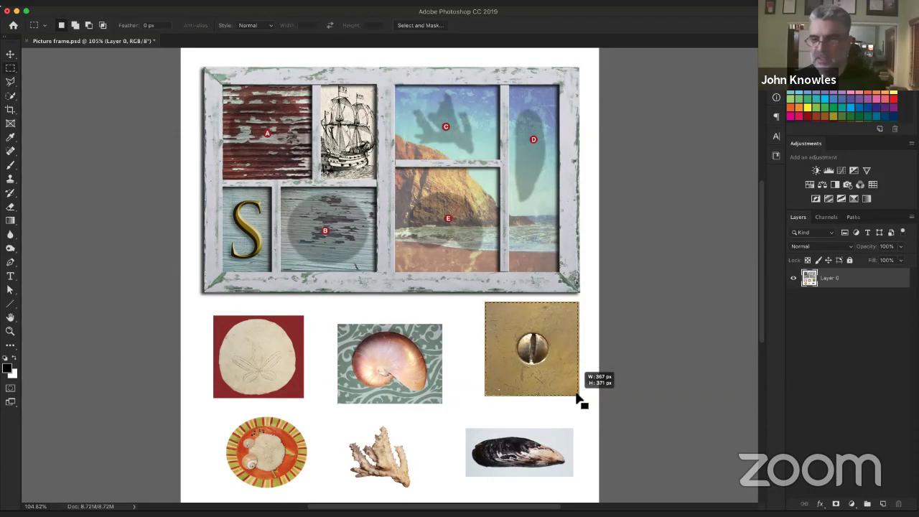
pyautogui.press('b')
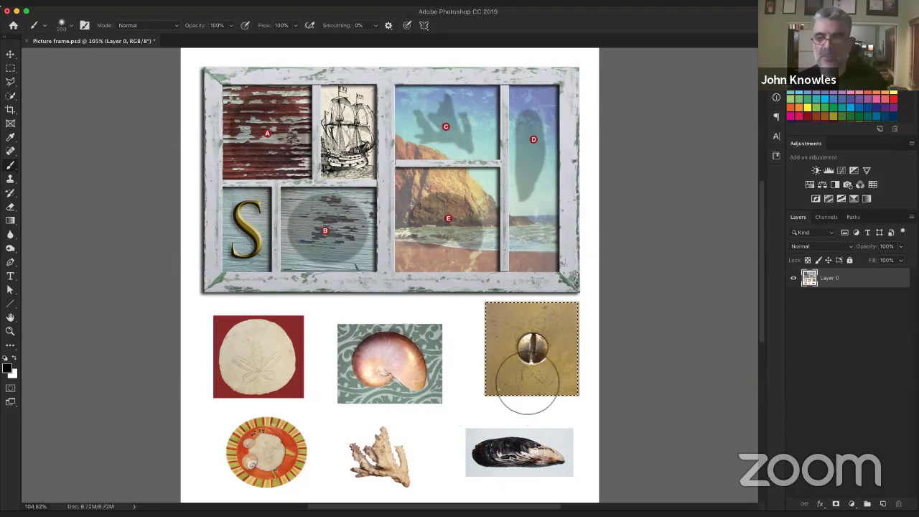
pyautogui.moveTo(507, 395)
pyautogui.mouseDown()
pyautogui.moveTo(613, 400)
pyautogui.moveTo(559, 375)
pyautogui.mouseUp()
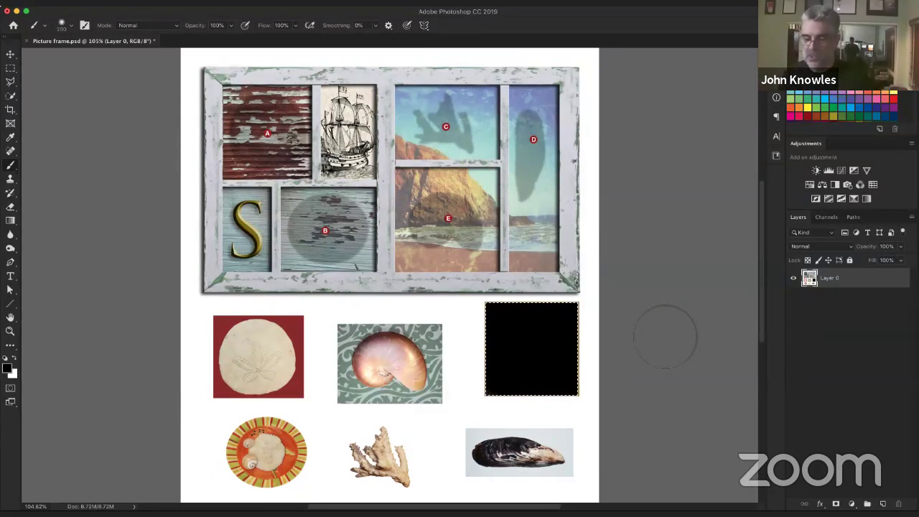
pyautogui.press('super')
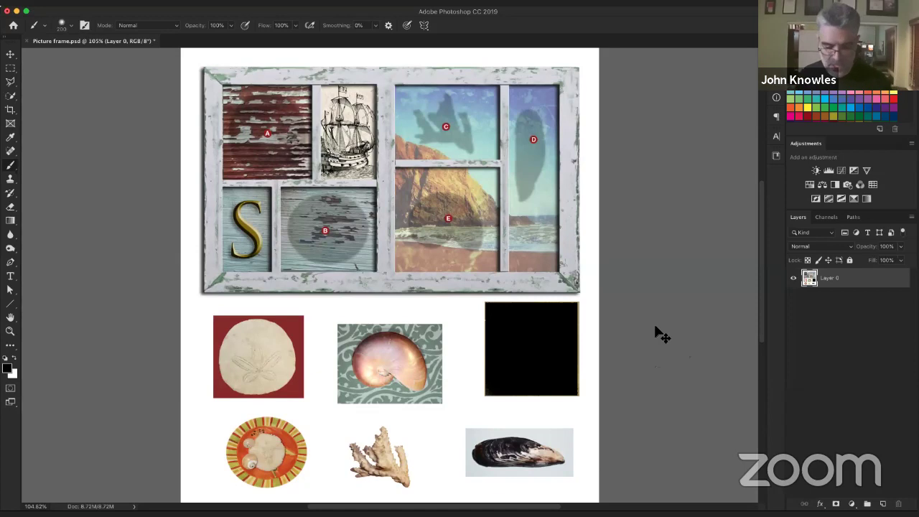
pyautogui.press('super+z')
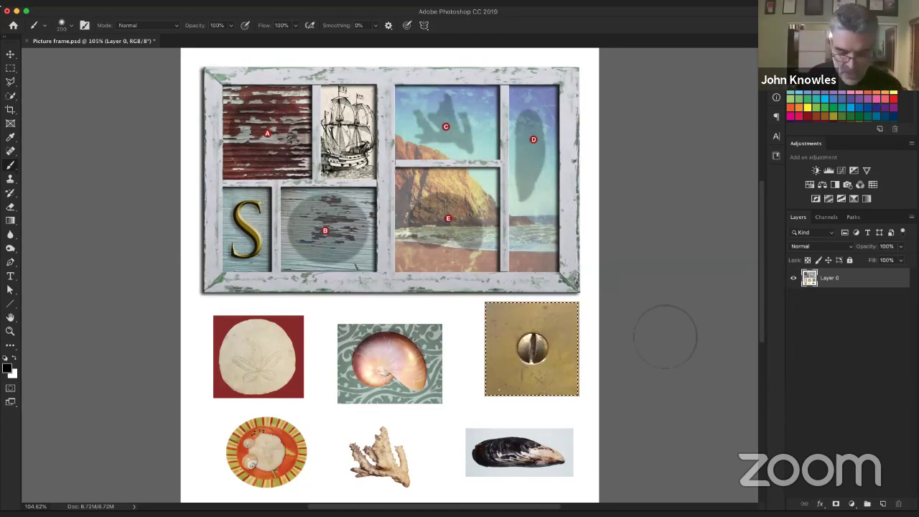
# Fill the selected brass plate directly with the black foreground color, undo the fill and deselect the plate.
pyautogui.press('alt')
pyautogui.hotkey('alt', 'BackSpace')
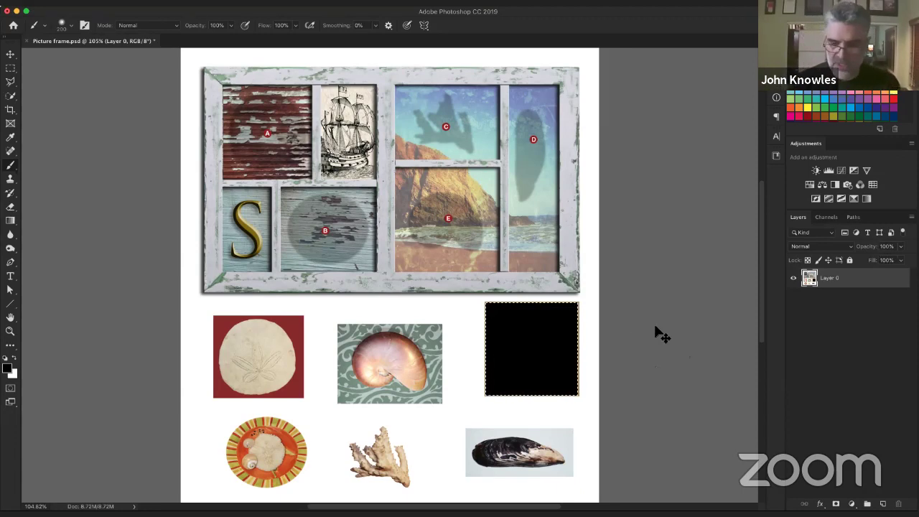
pyautogui.press('super+z')
pyautogui.press('super+d')
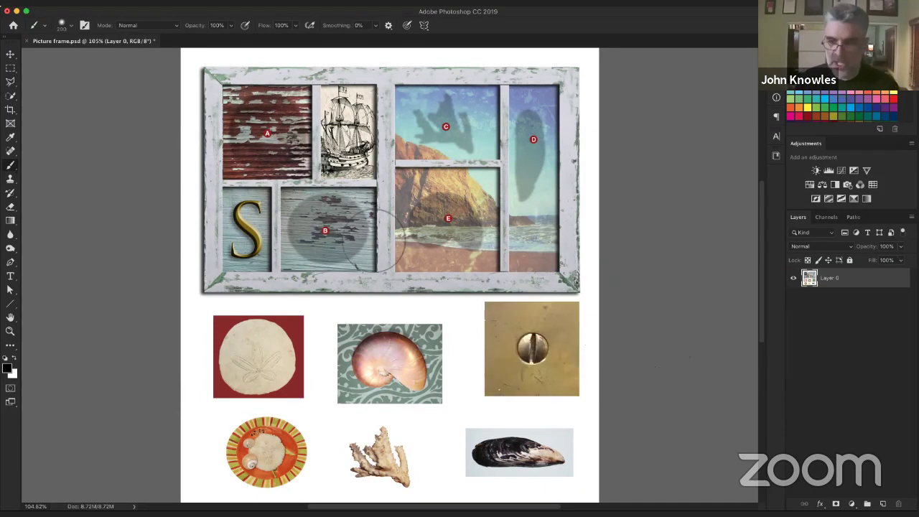
# Draw four rectangular marquees over the frame, the nautilus and the sand dollar areas, filling each with the black foreground color.
pyautogui.press('m')
pyautogui.moveTo(293, 152); pyautogui.dragTo(483, 300)
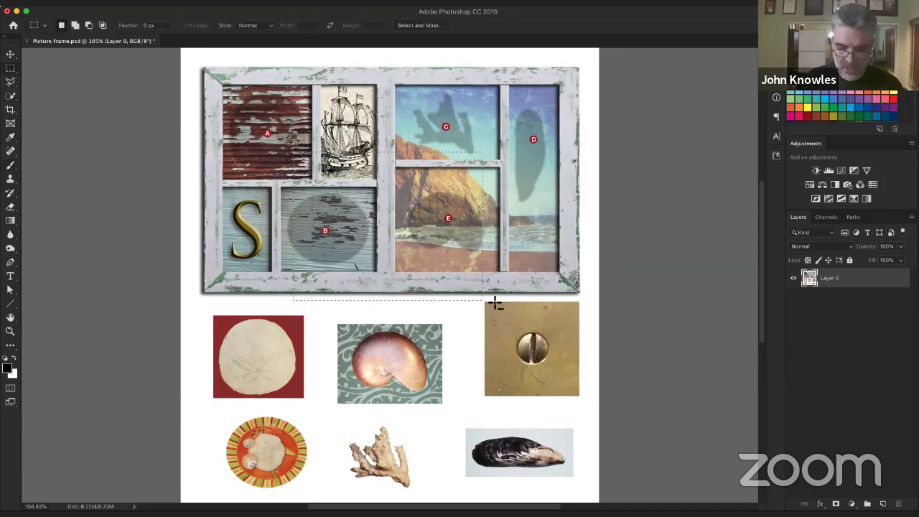
pyautogui.hotkey('alt', 'BackSpace')
pyautogui.moveTo(420, 352); pyautogui.dragTo(484, 407)
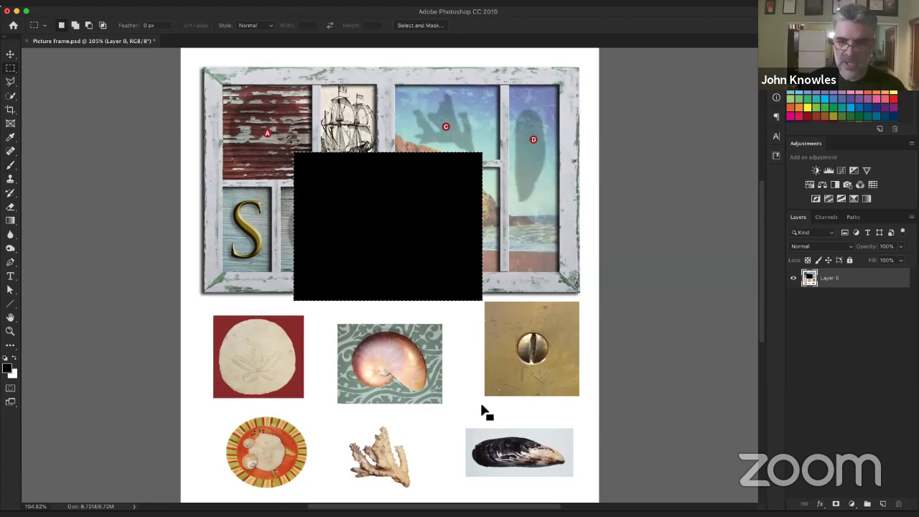
pyautogui.hotkey('alt', 'BackSpace')
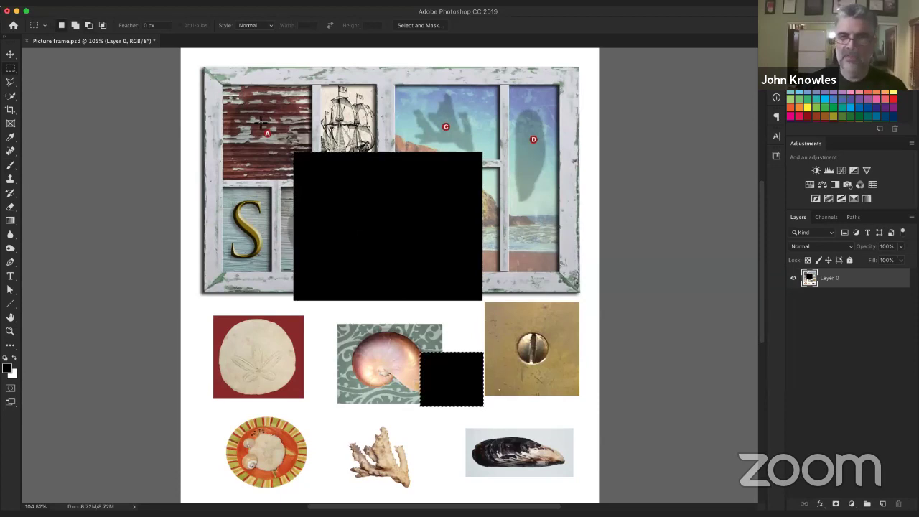
pyautogui.moveTo(260, 118); pyautogui.dragTo(343, 161)
pyautogui.hotkey('alt', 'BackSpace')
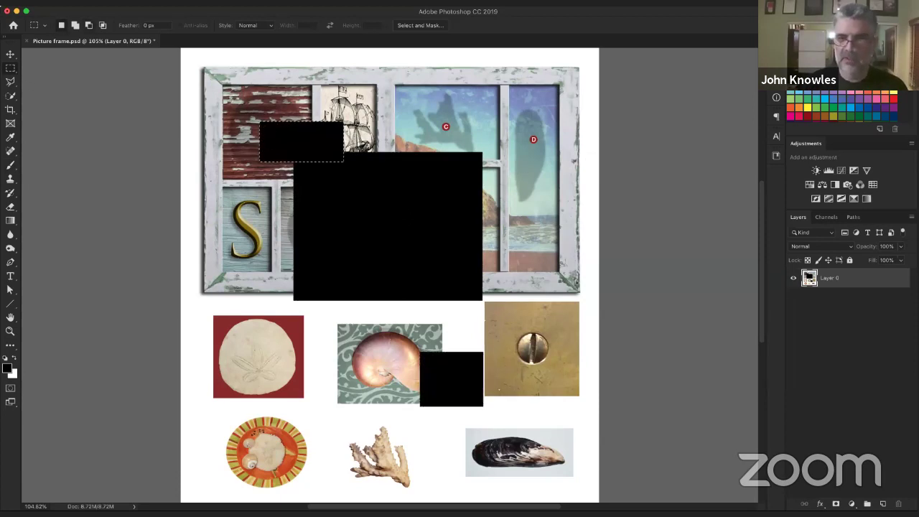
pyautogui.moveTo(266, 236); pyautogui.dragTo(441, 360)
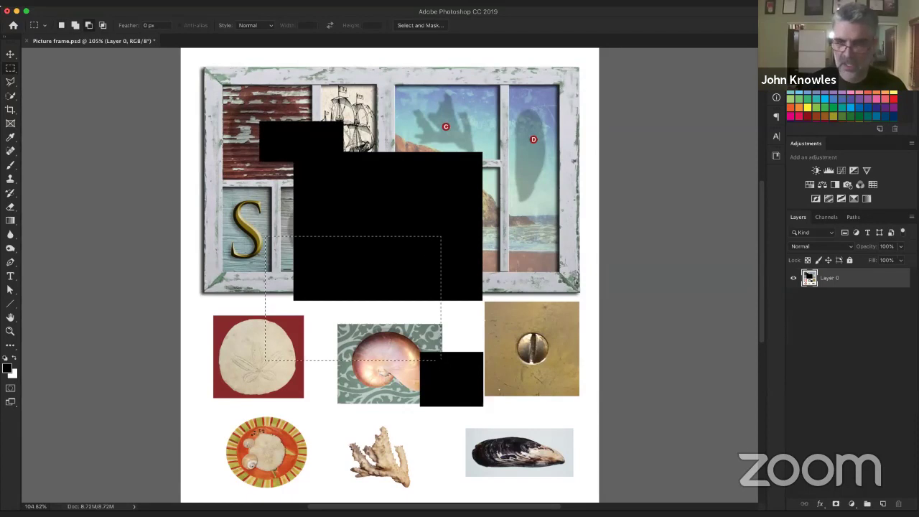
pyautogui.hotkey('alt', 'BackSpace')
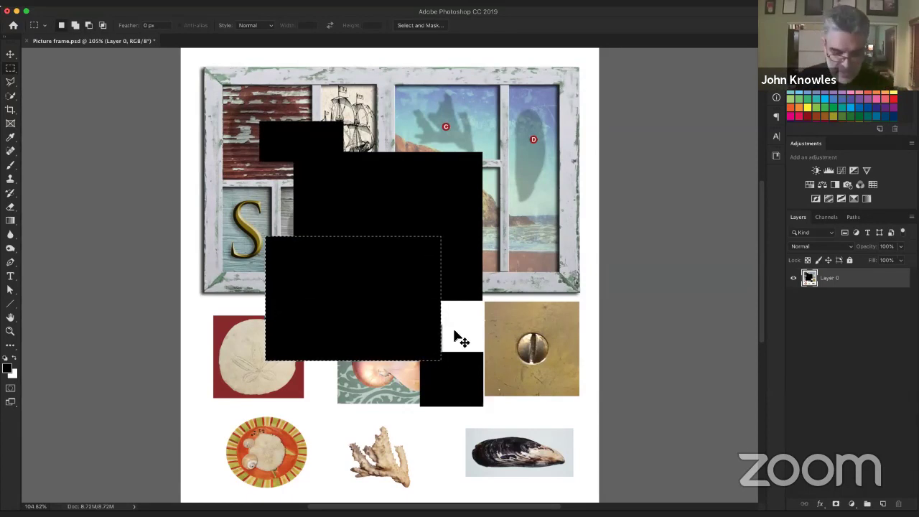
# Undo all the black rectangle fills and clear the remaining selection.
pyautogui.press('super+z')
pyautogui.press('super+z')
pyautogui.press('super+z')
pyautogui.press('super+z')
pyautogui.press('super+z')
pyautogui.press('super+z')
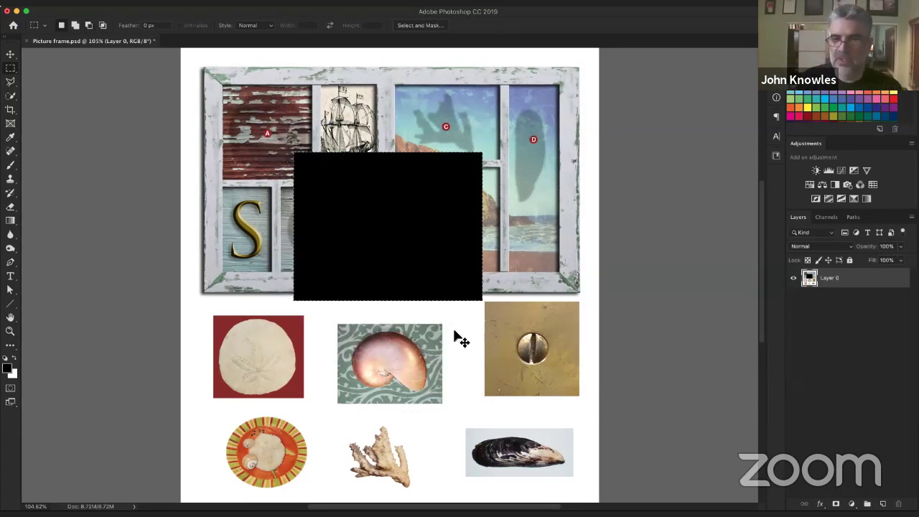
pyautogui.press('super+z')
pyautogui.press('super+d')
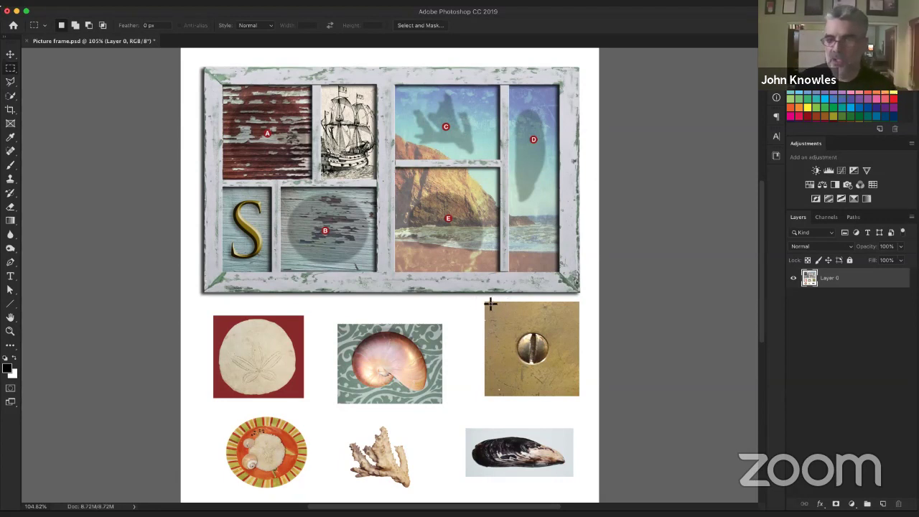
# Select the brass plate with the Rectangular Marquee and invert the selection to cover everything except the plate.
pyautogui.moveTo(517, 328)
pyautogui.mouseDown()
pyautogui.moveTo(547, 374)
pyautogui.moveTo(578, 395)
pyautogui.mouseUp()
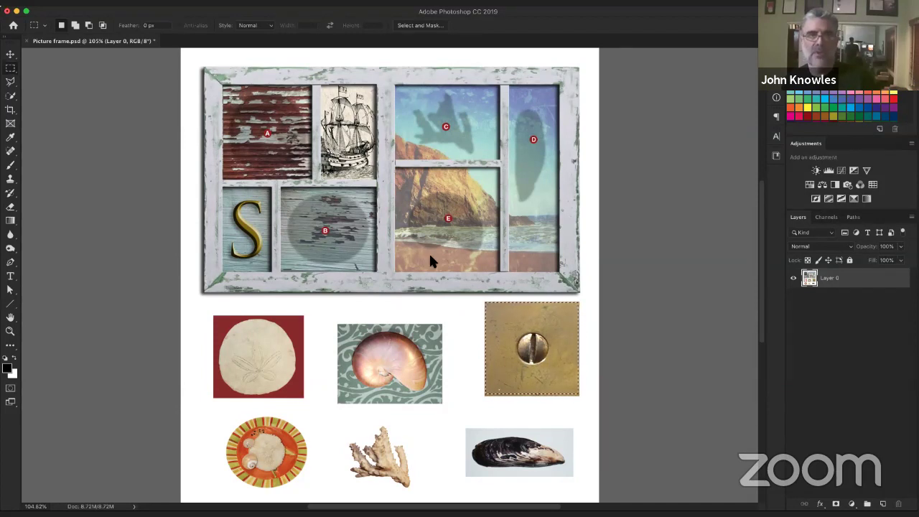
pyautogui.click(212, 3)
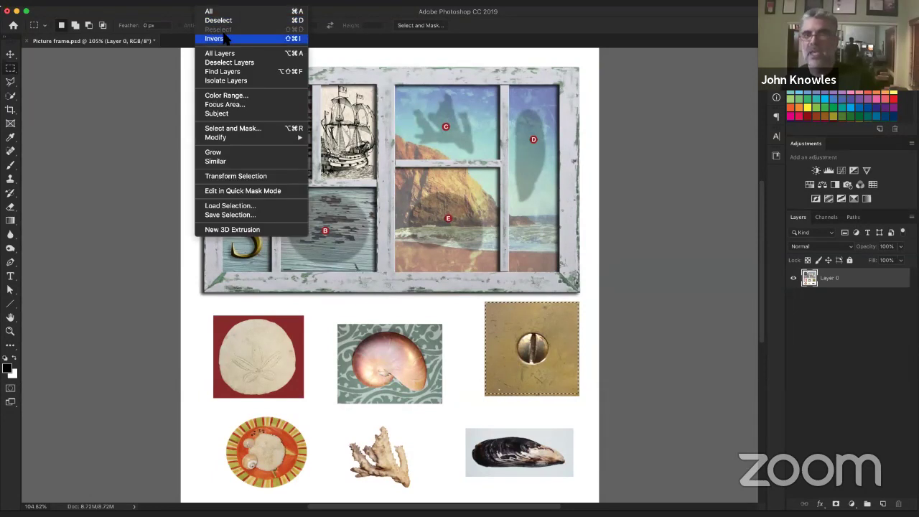
pyautogui.click(107, 108)
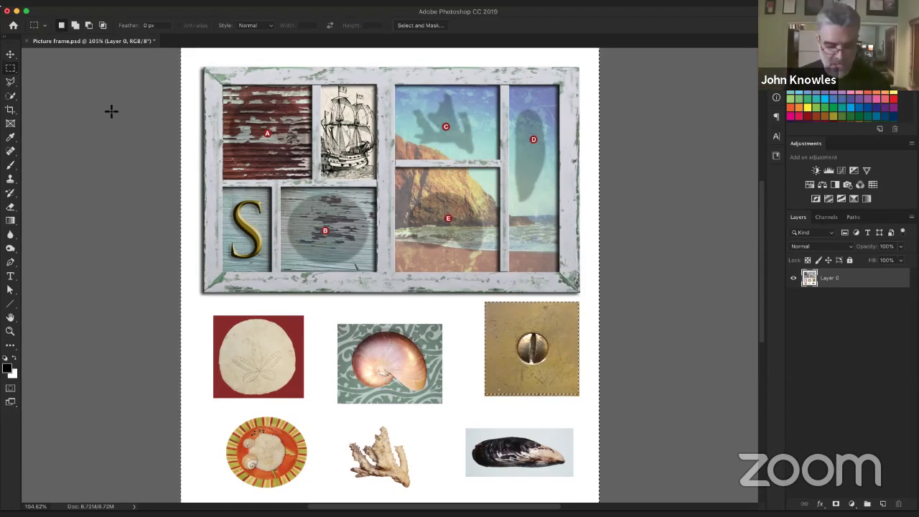
# Fill everything outside the brass plate with the black foreground color and undo the fill.
pyautogui.hotkey('alt', 'BackSpace')
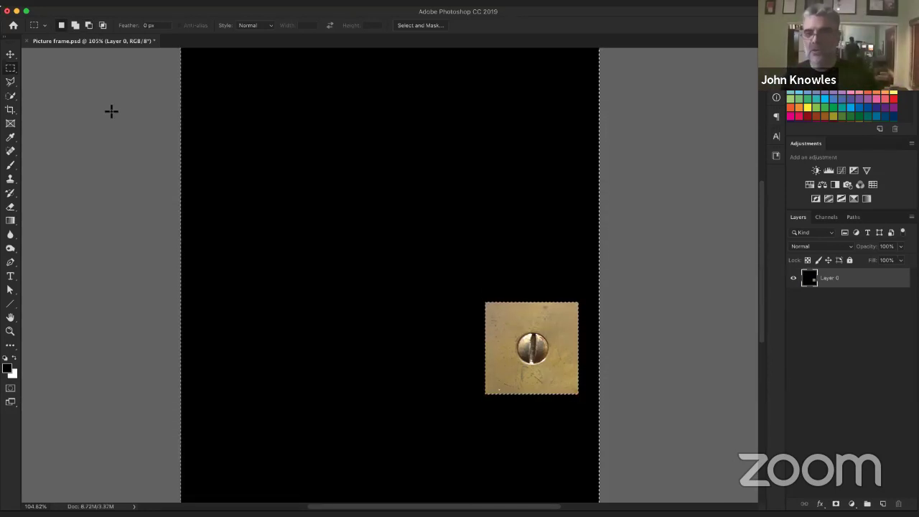
pyautogui.press('super+z')
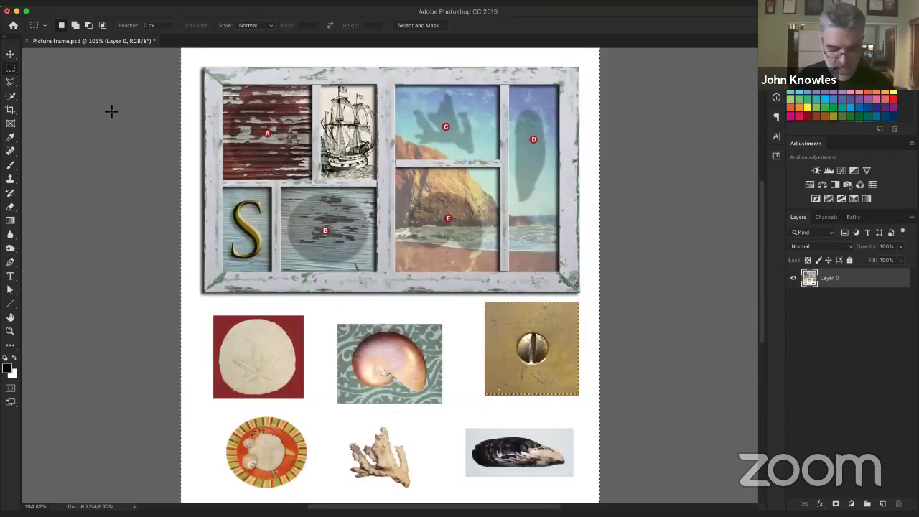
# Invert the selection back to the brass plate and expand it by 10 pixels.
pyautogui.press('super+alt+i')
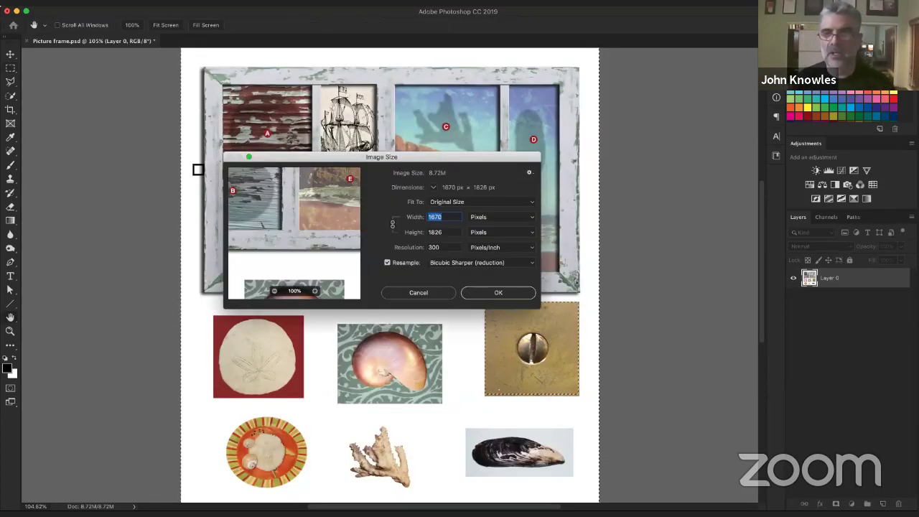
pyautogui.click(441, 292)
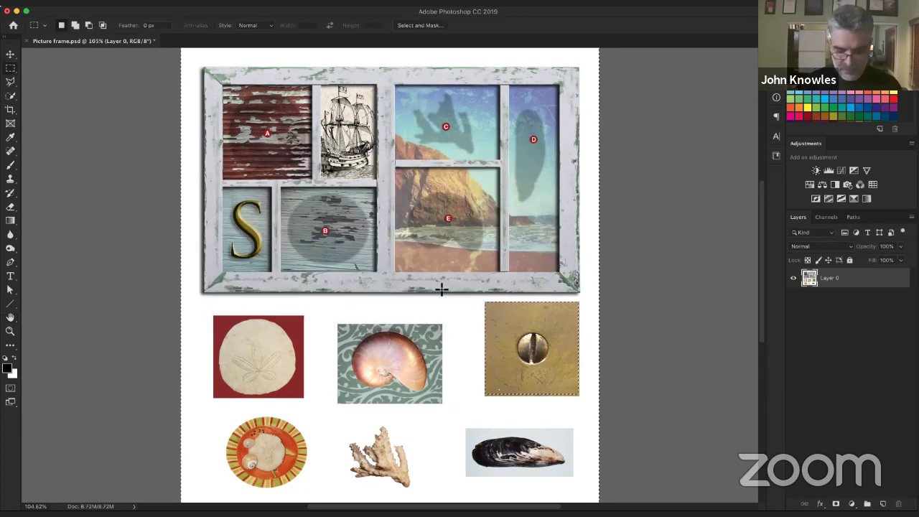
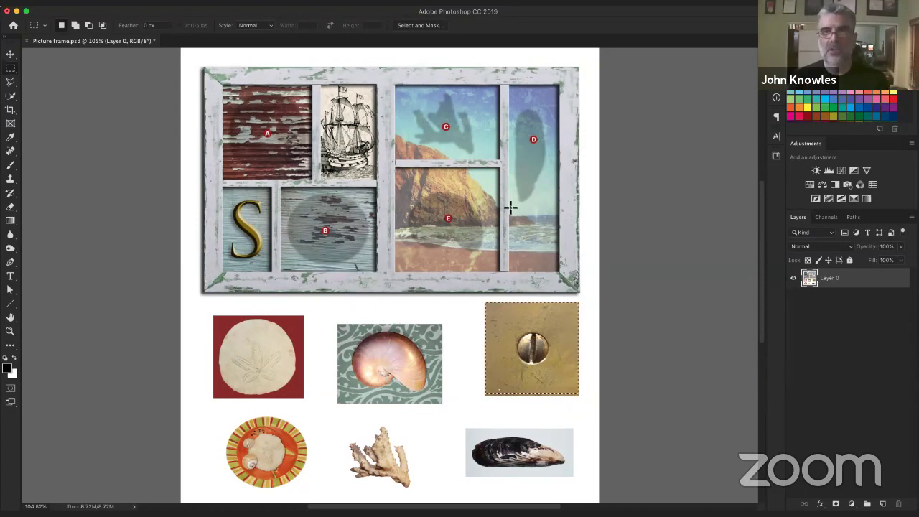
pyautogui.click(203, 2)
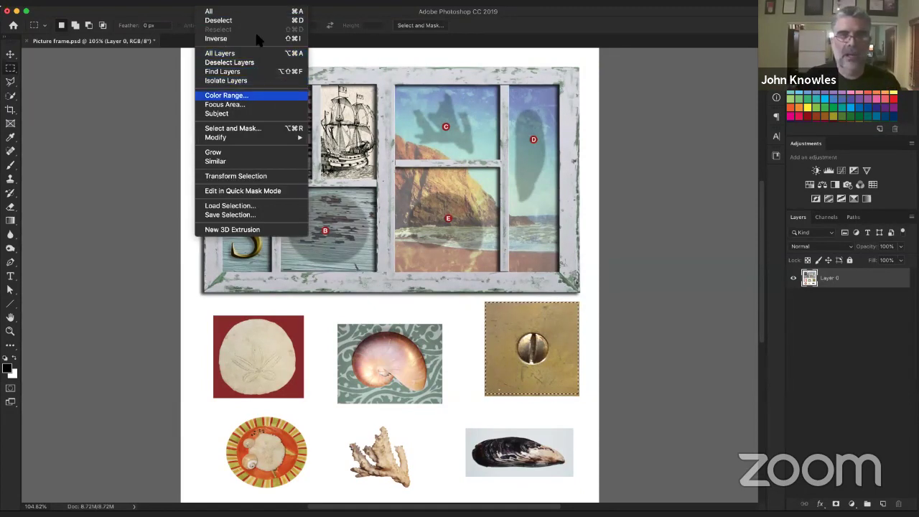
pyautogui.moveTo(208, 2)
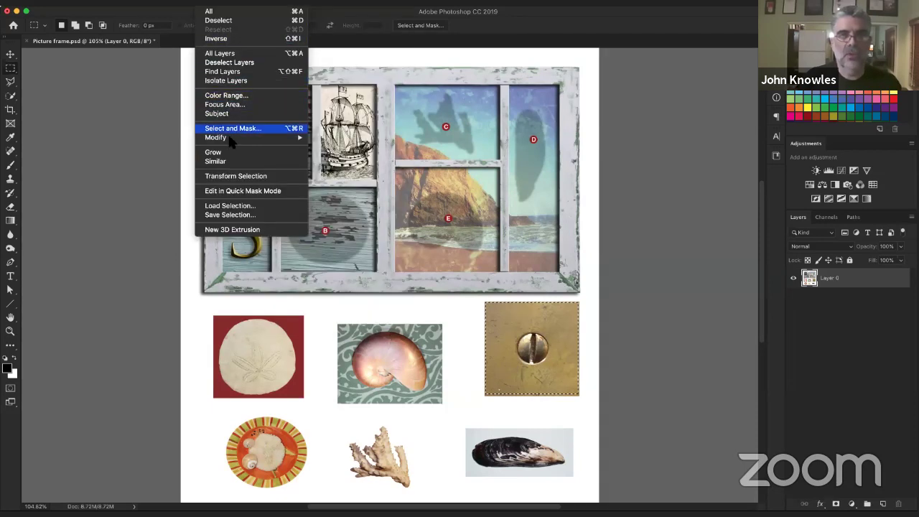
pyautogui.moveTo(228, 136)
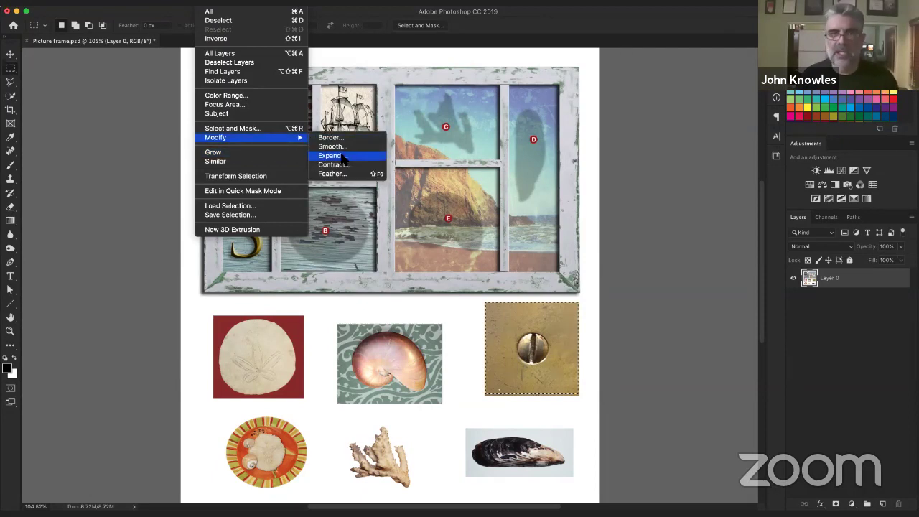
pyautogui.click(343, 156)
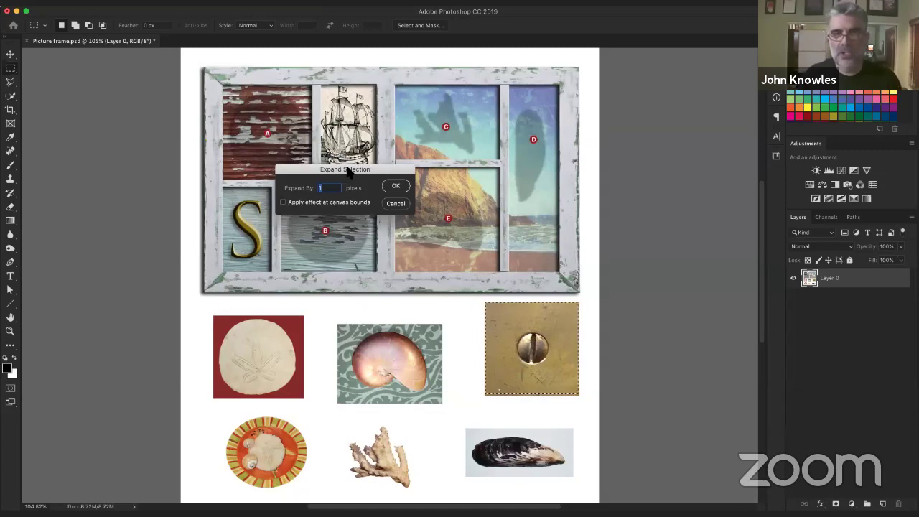
pyautogui.write('10')
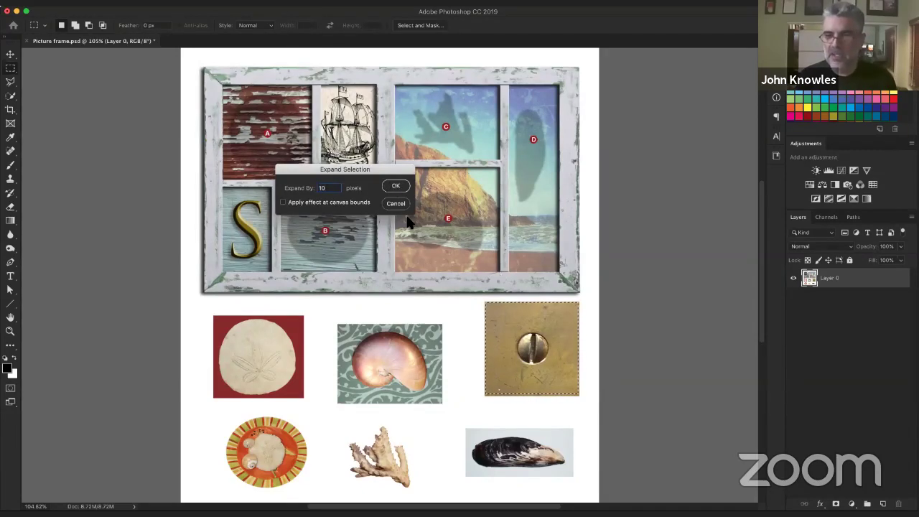
pyautogui.click(394, 186)
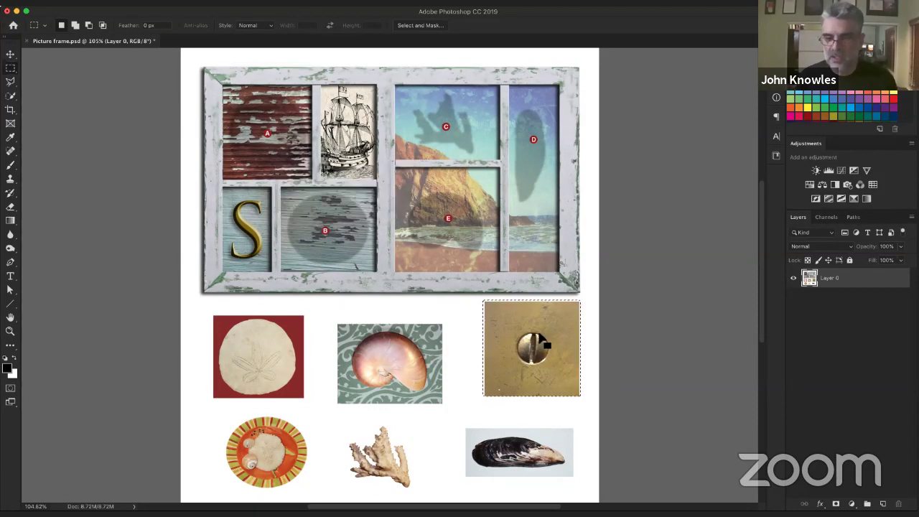
# Undo the selection expansion and reapply a 10-pixel expansion around the brass plate.
pyautogui.press('super+equal')
pyautogui.press('super+equal')
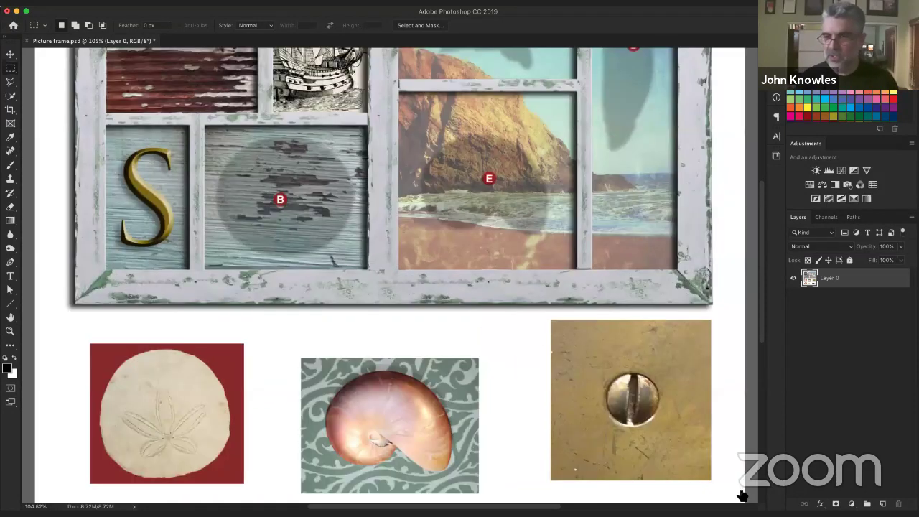
pyautogui.scroll(-5, 293, 156)
pyautogui.hscroll(10, 293, 157)
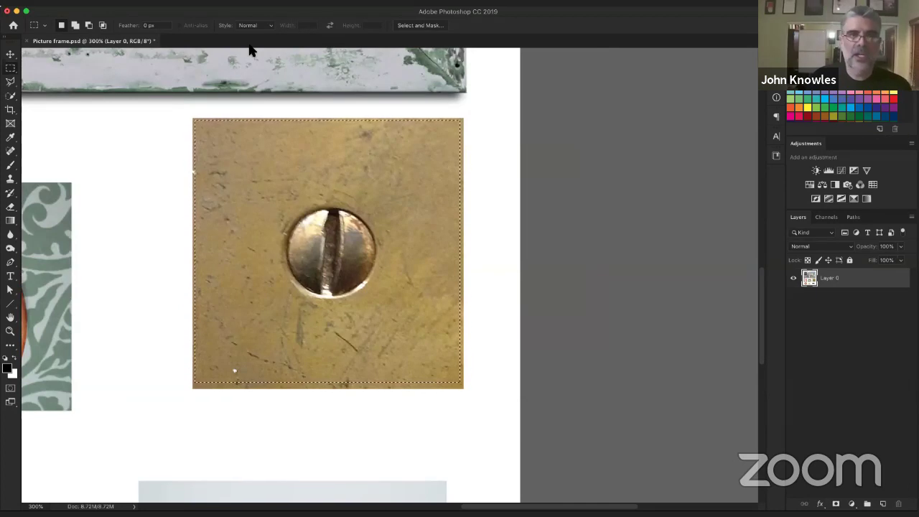
pyautogui.click(210, 2)
pyautogui.moveTo(288, 138)
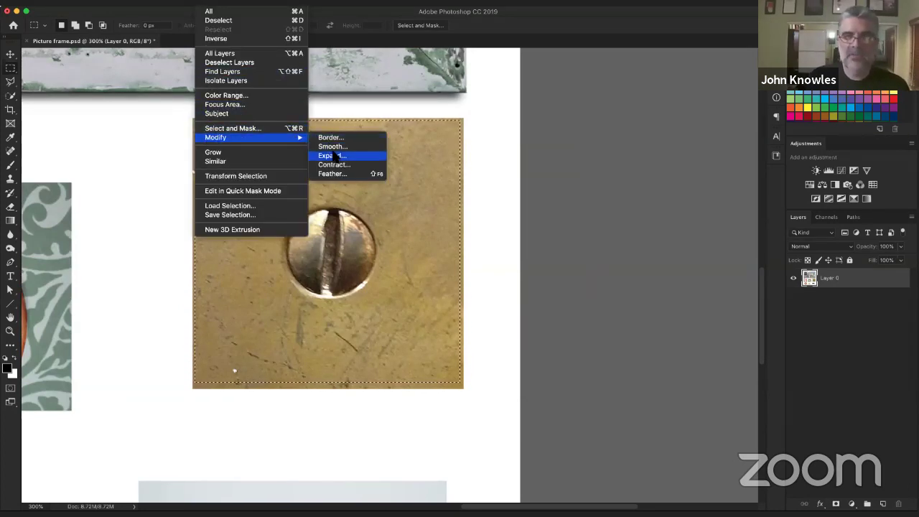
pyautogui.click(334, 156)
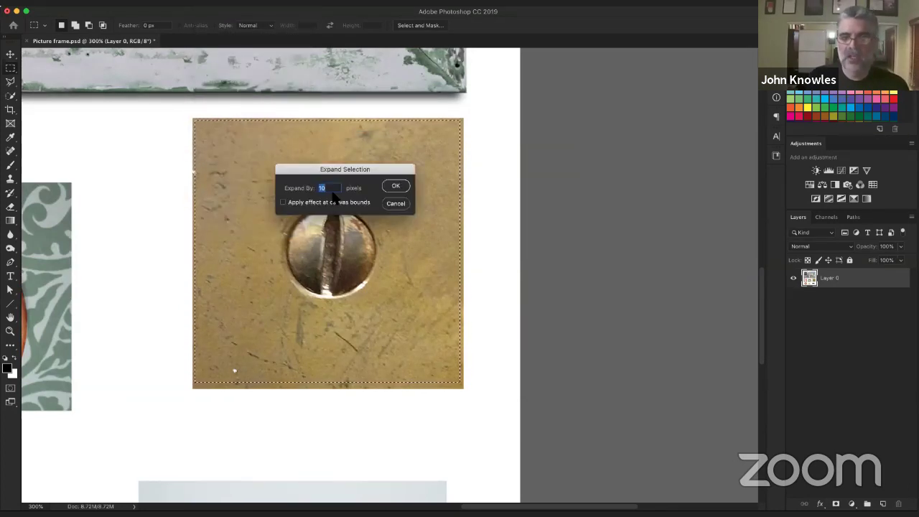
pyautogui.click(395, 186)
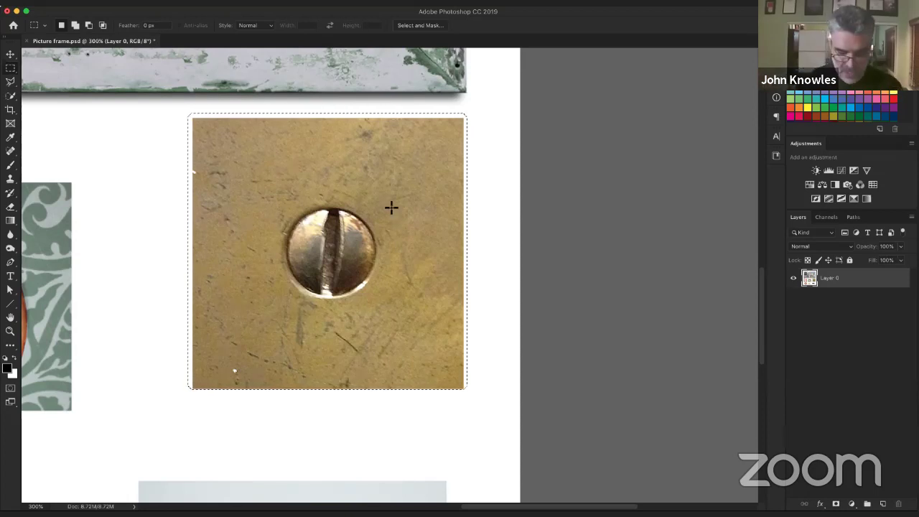
# Contract the expanded brass plate selection by 20 pixels.
pyautogui.click(133, 0)
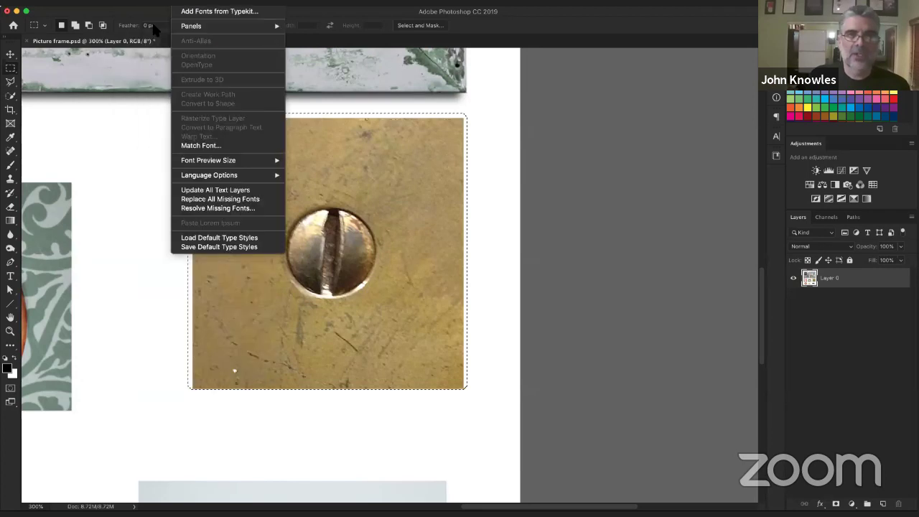
pyautogui.moveTo(210, 0)
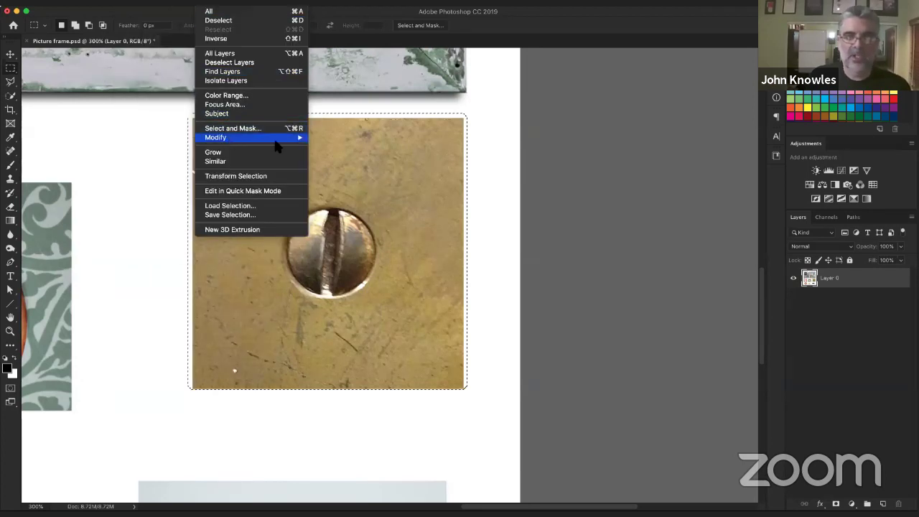
pyautogui.moveTo(274, 138)
pyautogui.click(351, 164)
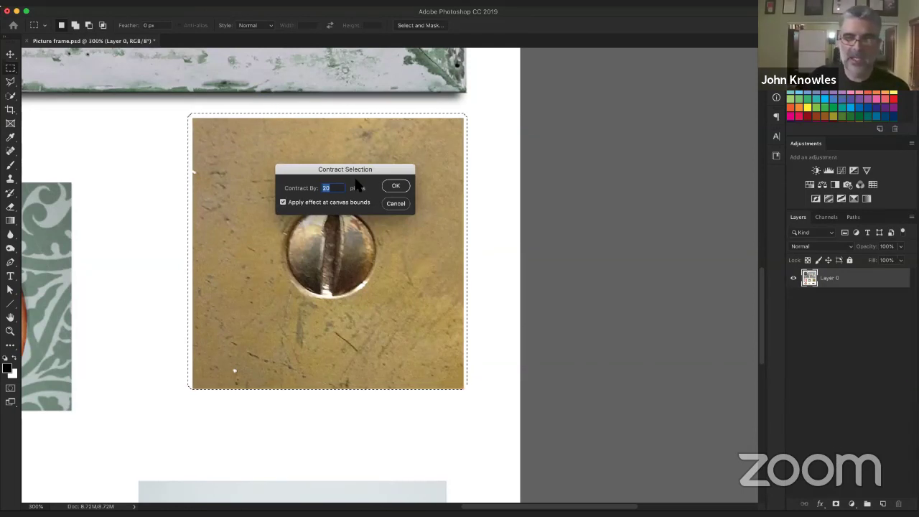
pyautogui.click(400, 187)
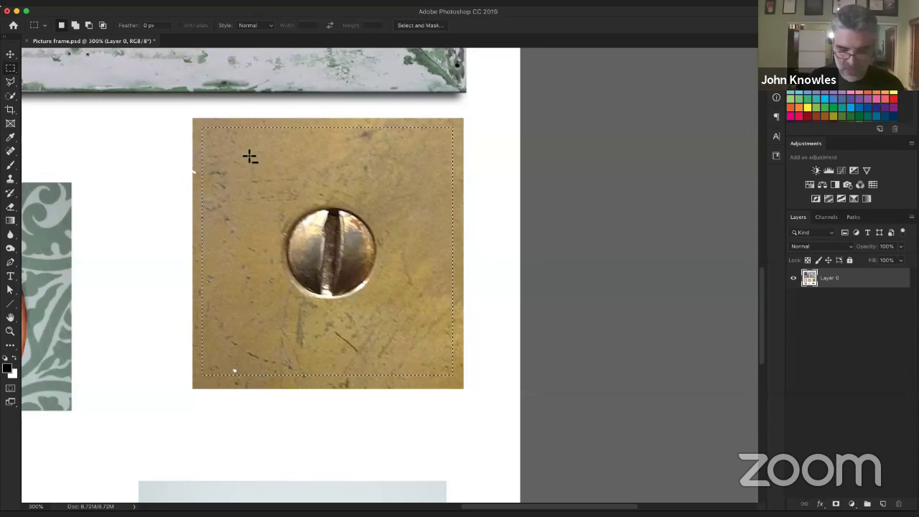
# Fill the contracted selection with the black foreground color, inspect its edge up close and undo the fill.
pyautogui.hotkey('alt', 'BackSpace')
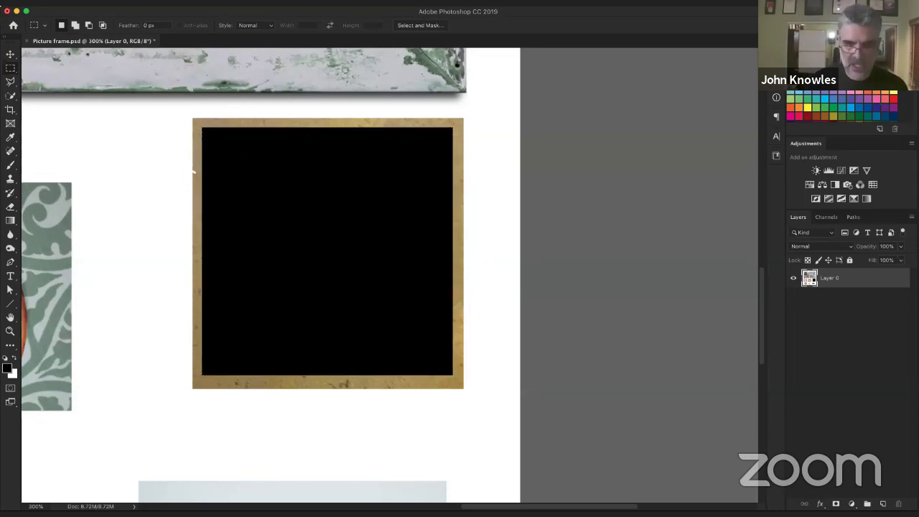
pyautogui.press('z')
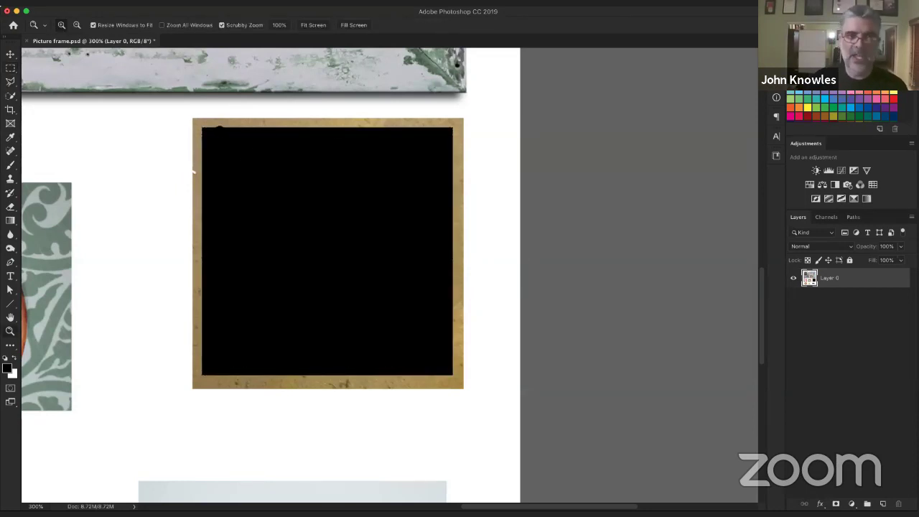
pyautogui.moveTo(193, 173); pyautogui.dragTo(116, 346)
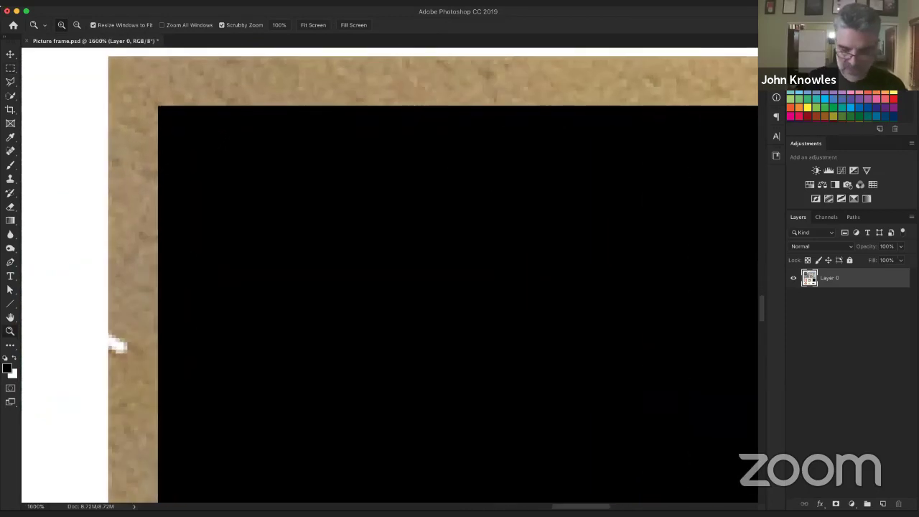
pyautogui.press('super+minus')
pyautogui.press('super+minus')
pyautogui.press('super+minus')
pyautogui.press('super+minus')
pyautogui.press('super+minus')
pyautogui.press('super+minus')
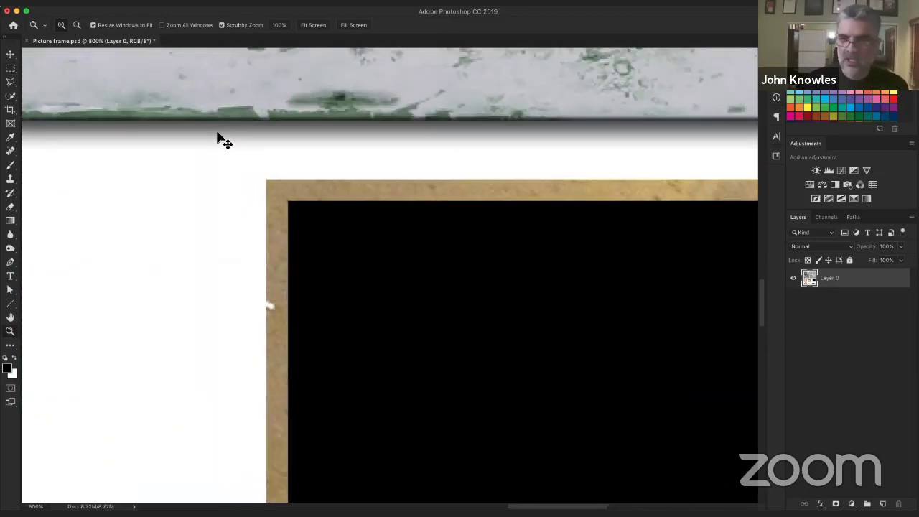
pyautogui.press('super+minus')
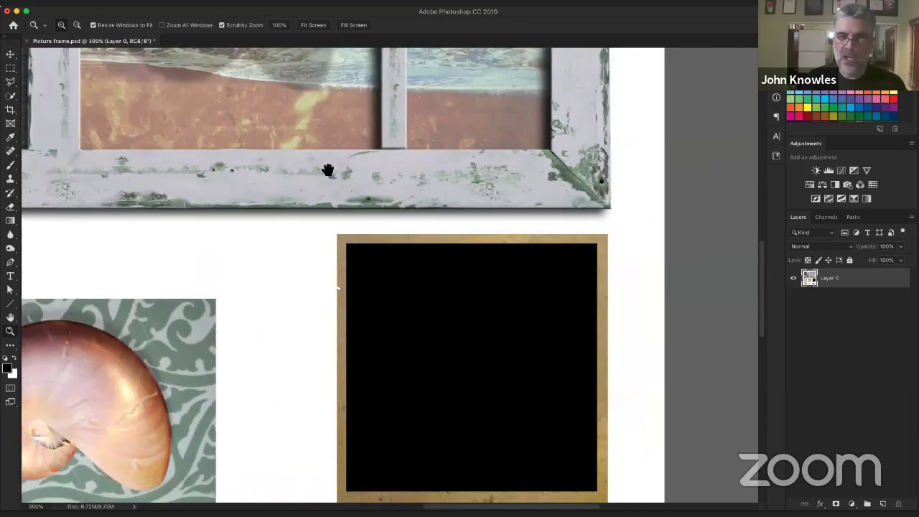
pyautogui.moveTo(327, 170); pyautogui.dragTo(243, 74)
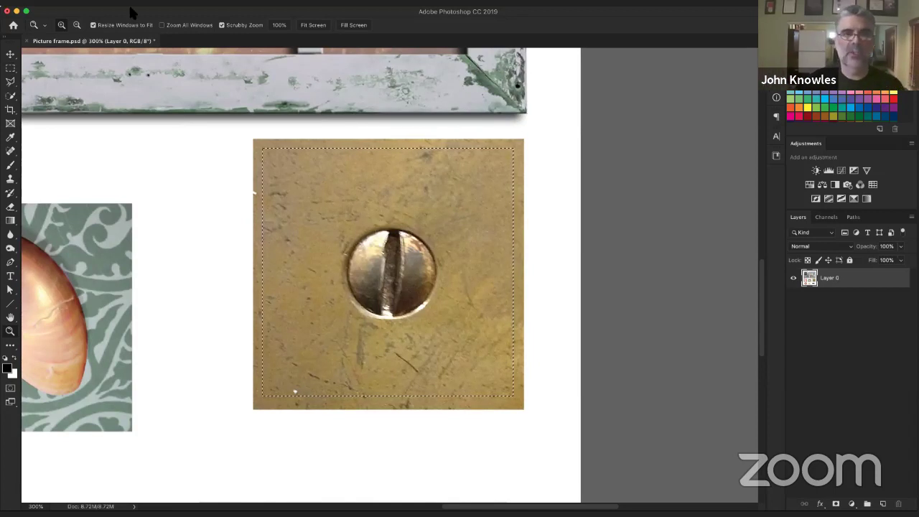
# Feather the contracted brass plate selection with a 20-pixel radius.
pyautogui.click(202, 1)
pyautogui.moveTo(216, 138)
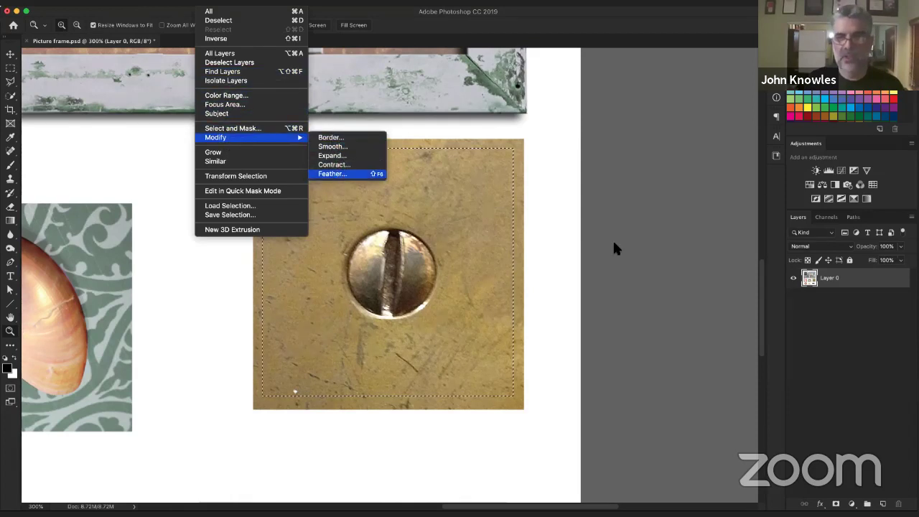
pyautogui.press('Return')
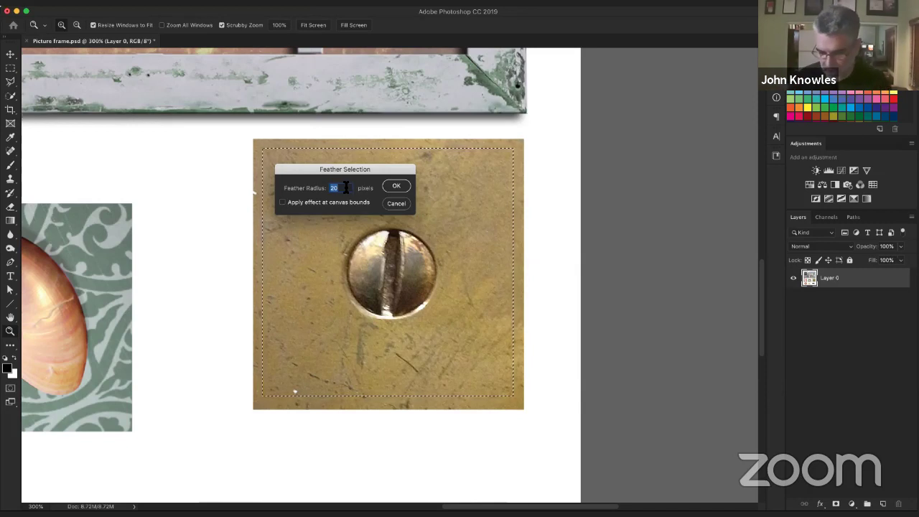
pyautogui.press('Return')
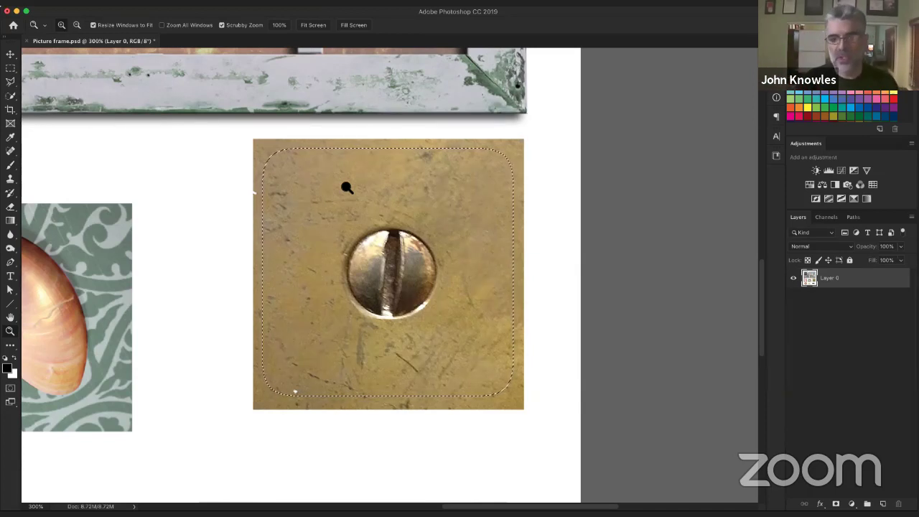
# Fill the feathered selection with the foreground color in Normal mode at 100% opacity, then deselect and examine its edges.
pyautogui.click(135, 3)
pyautogui.moveTo(135, 4)
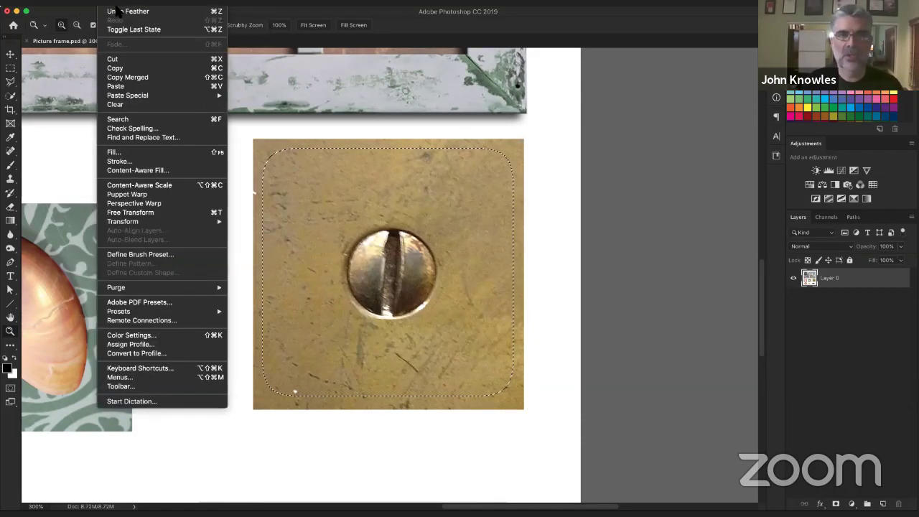
pyautogui.click(144, 153)
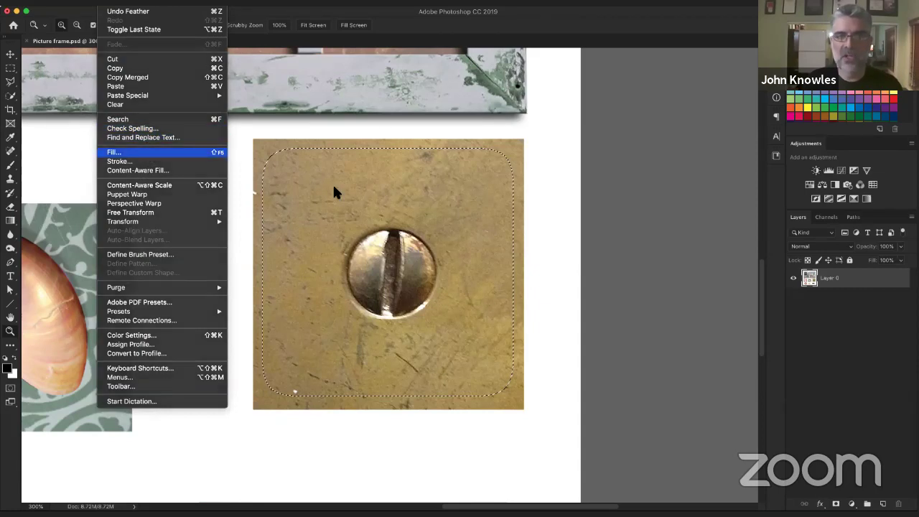
pyautogui.click(408, 150)
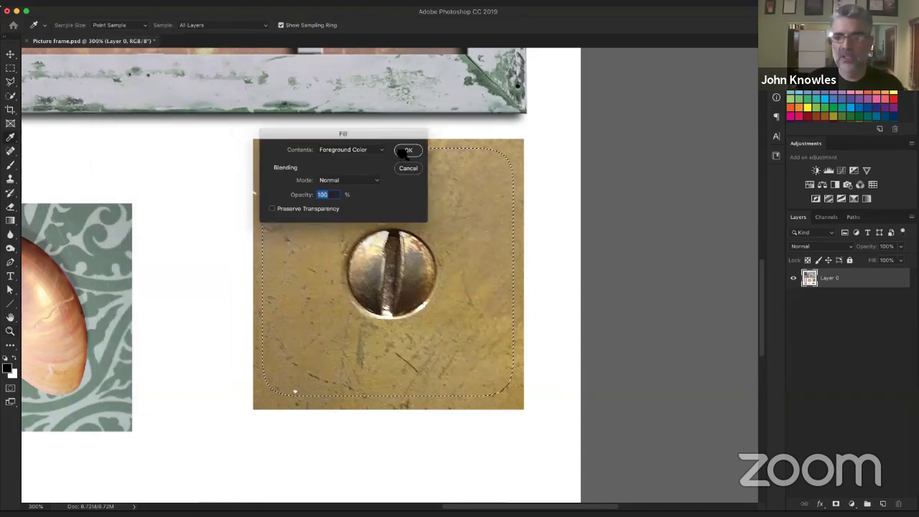
pyautogui.press('z')
pyautogui.hotkey('ctrl', 'd')
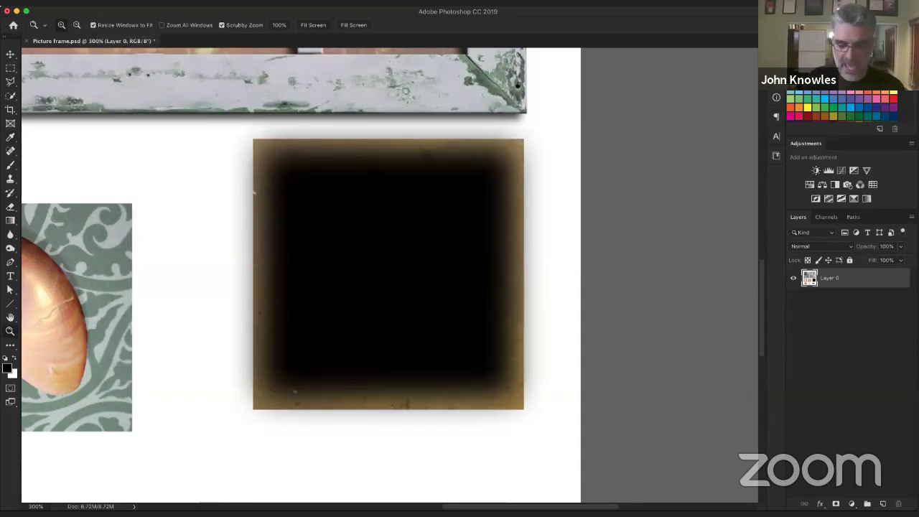
pyautogui.moveTo(288, 161); pyautogui.dragTo(259, 143)
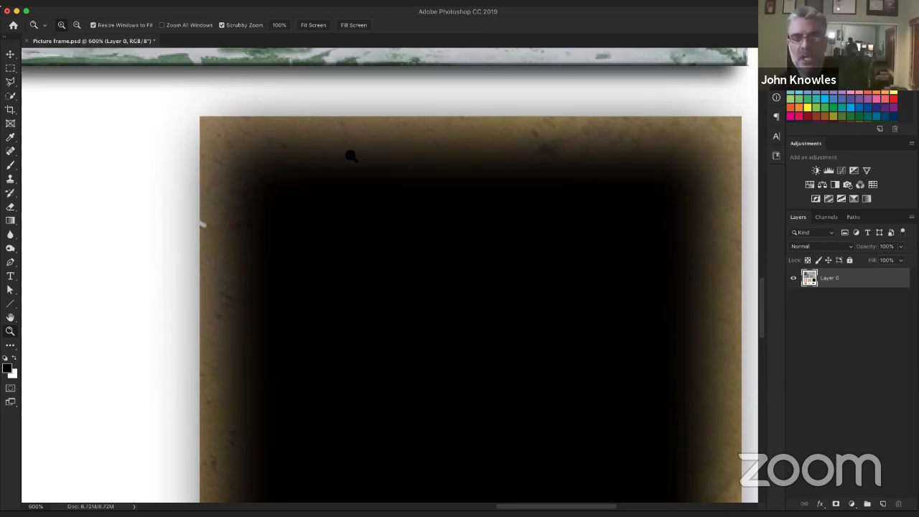
pyautogui.press('super+z')
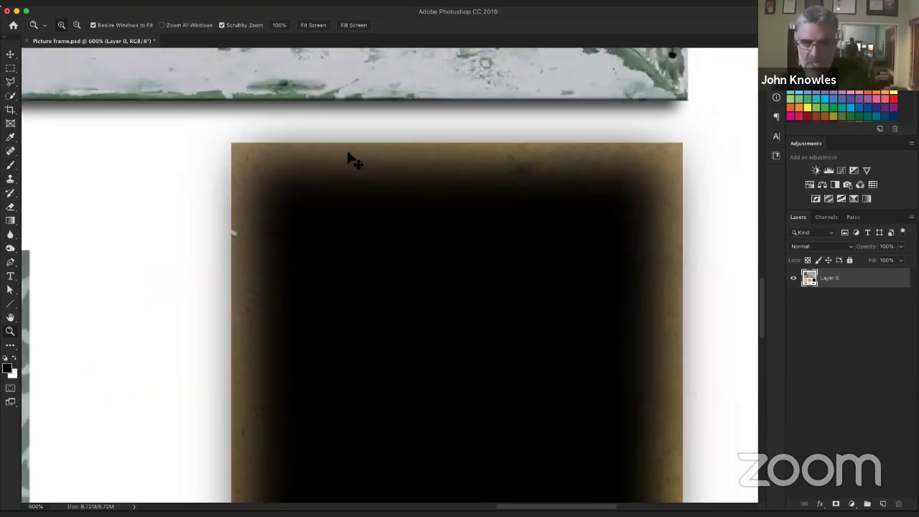
pyautogui.press('super+minus')
pyautogui.press('super+minus')
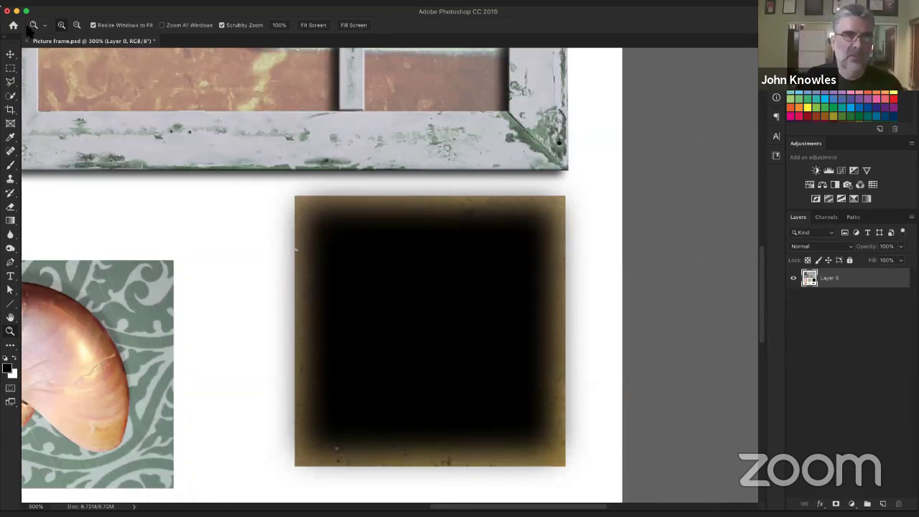
# Set the Rectangular Marquee feather to 20 px, fill a selection across the window frame's lower edge with the black foreground color, and deselect.
pyautogui.click(10, 68)
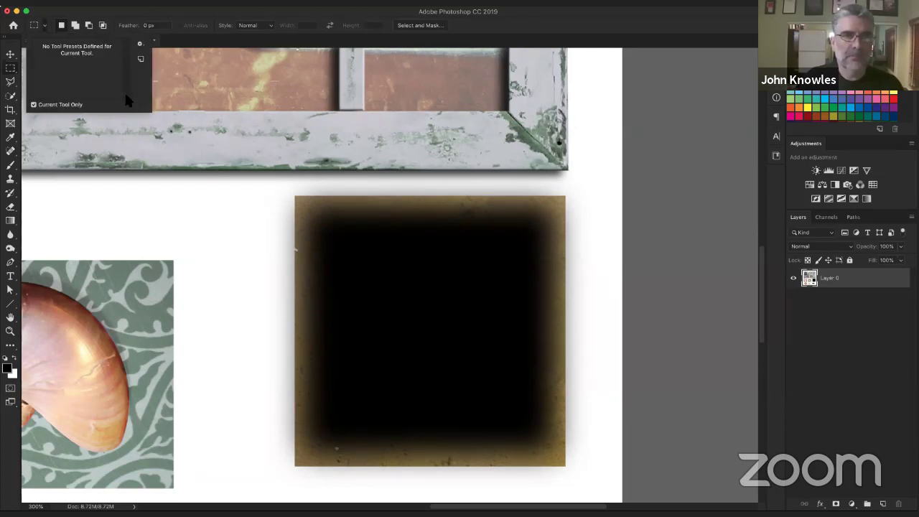
pyautogui.click(34, 26)
pyautogui.click(36, 26)
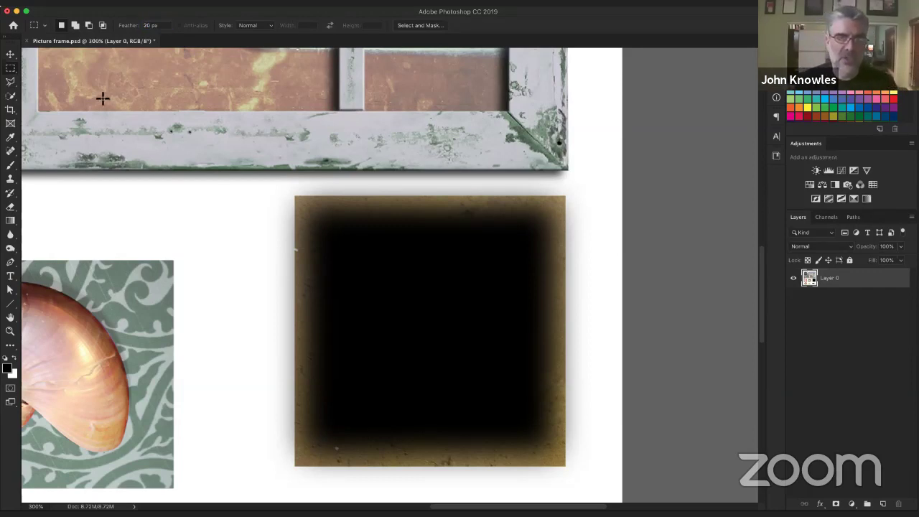
pyautogui.moveTo(102, 96); pyautogui.dragTo(304, 275)
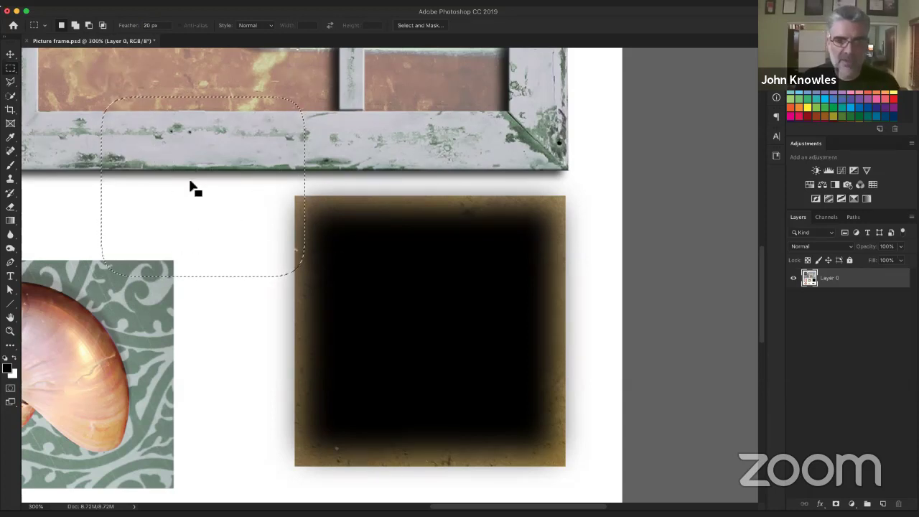
pyautogui.hotkey('alt', 'BackSpace')
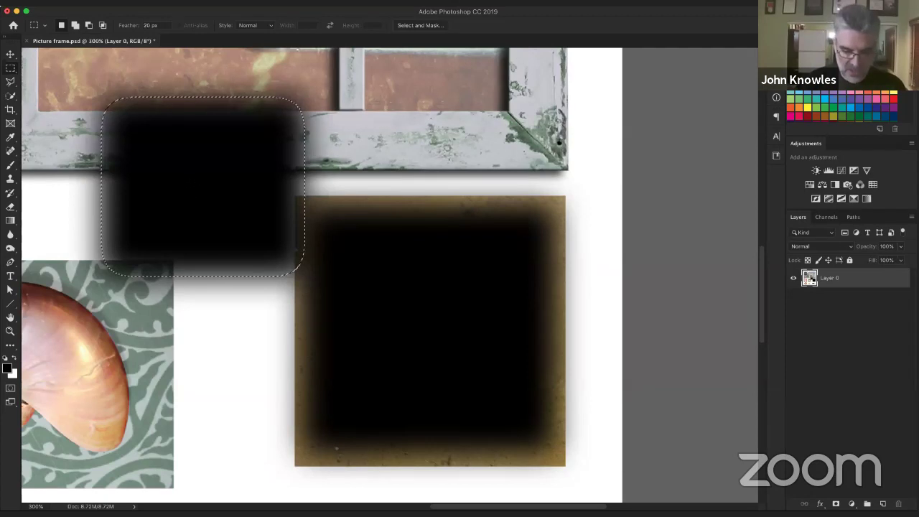
pyautogui.press('super+d')
# Fill a narrow feathered selection spanning the window frame and the brass plate's upper edge with black, then deselect.
pyautogui.moveTo(357, 140); pyautogui.dragTo(440, 314)
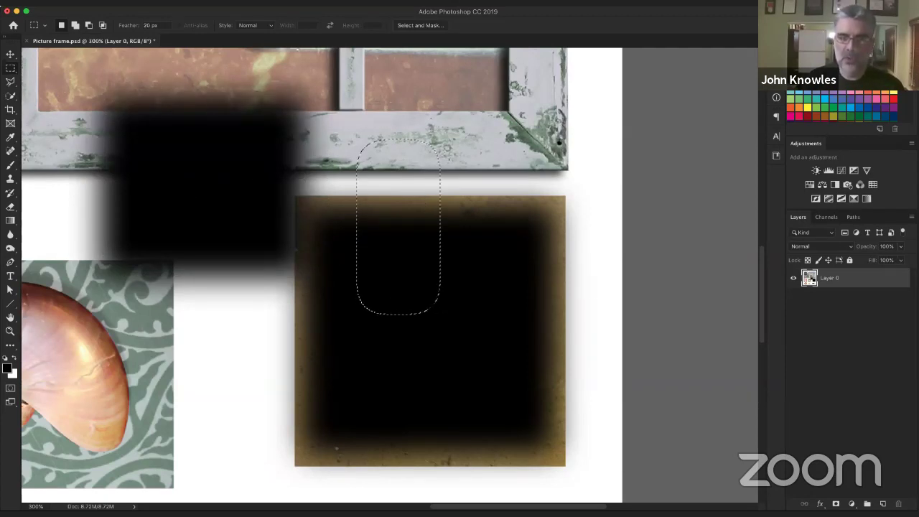
pyautogui.hotkey('alt', 'BackSpace')
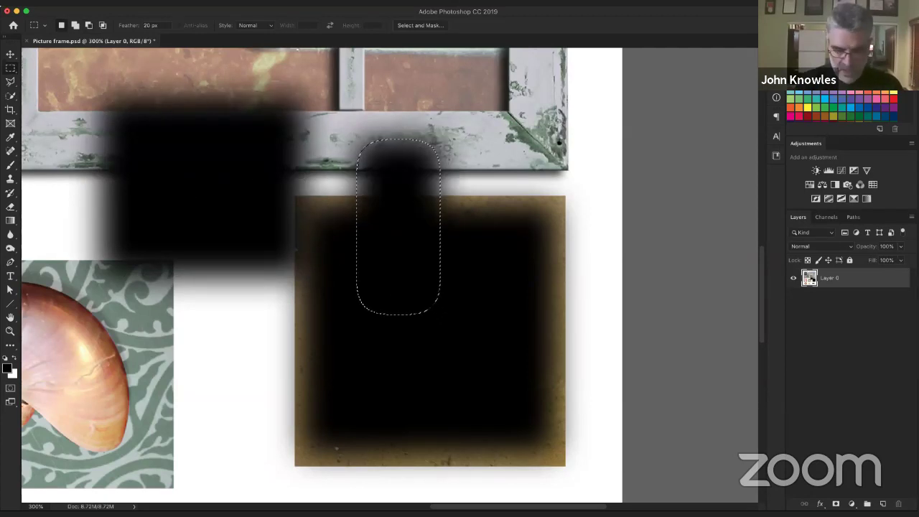
pyautogui.press('super+d')
# Reset the marquee feather to 0 px and fill a hard-edged rectangle across the brass plate's upper part with black, then deselect.
pyautogui.moveTo(117, 332); pyautogui.dragTo(347, 424)
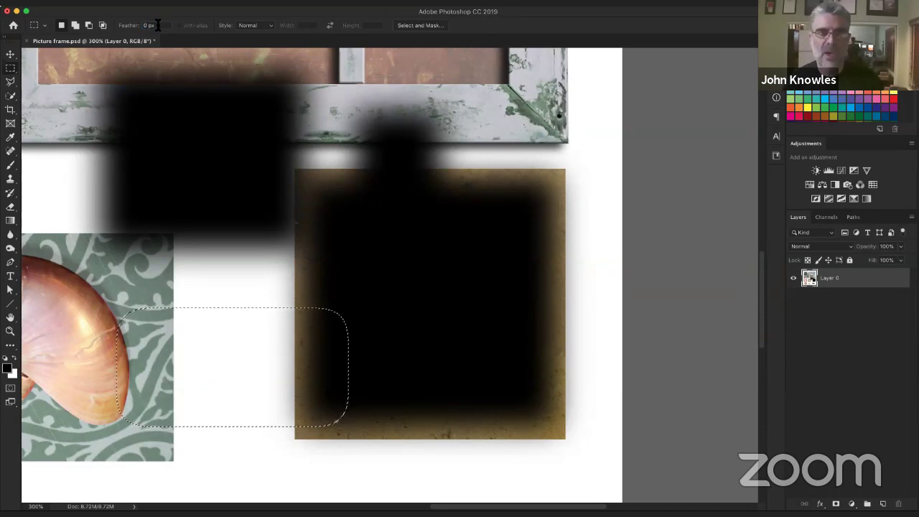
pyautogui.moveTo(339, 114); pyautogui.dragTo(572, 228)
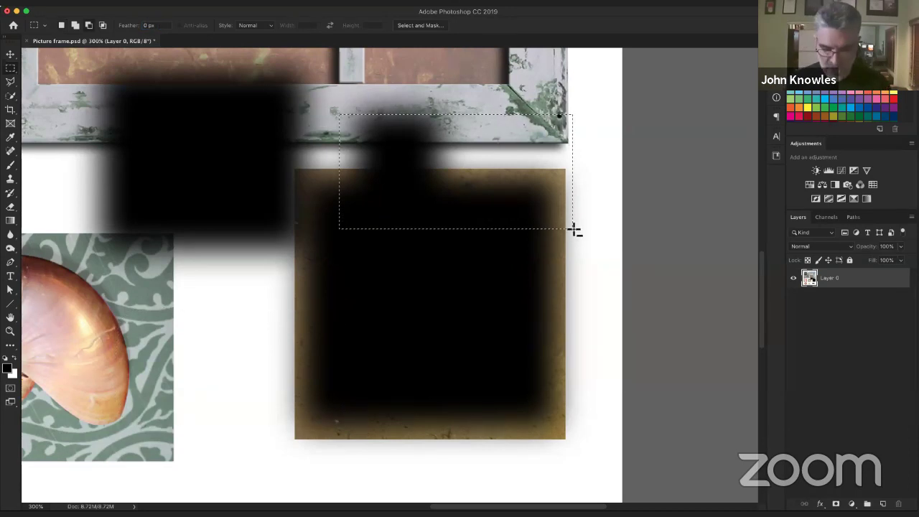
pyautogui.hotkey('alt', 'BackSpace')
pyautogui.press('super+d')
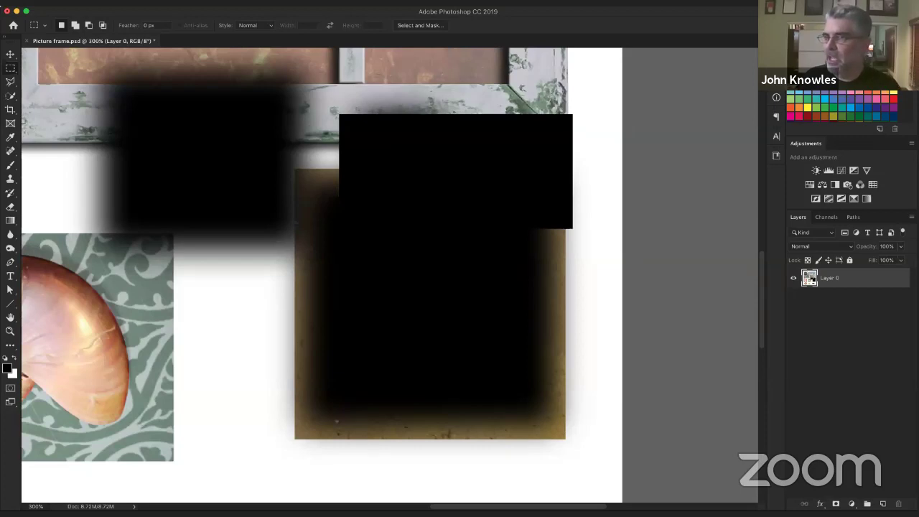
# Revert the image history to the Feather state before the black fills, and deselect the brass plate selection.
pyautogui.click(776, 155)
pyautogui.click(696, 165)
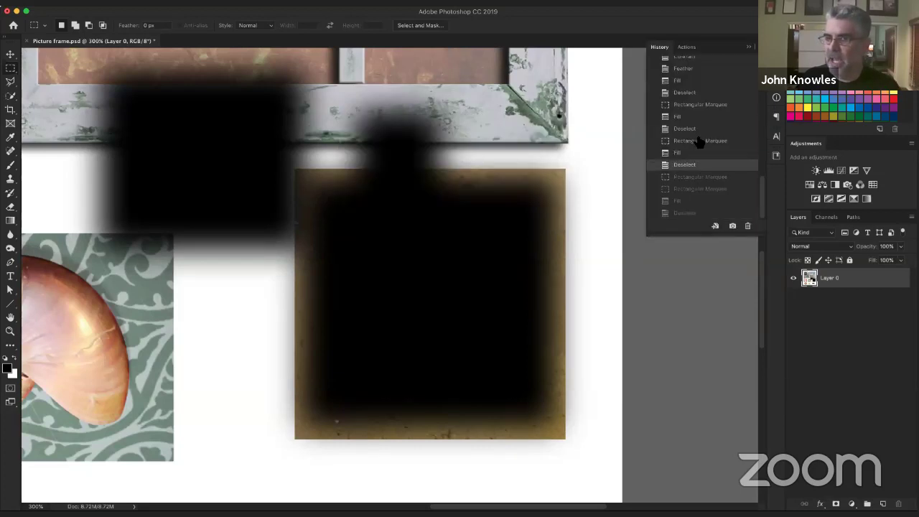
pyautogui.click(700, 141)
pyautogui.click(700, 104)
pyautogui.click(695, 80)
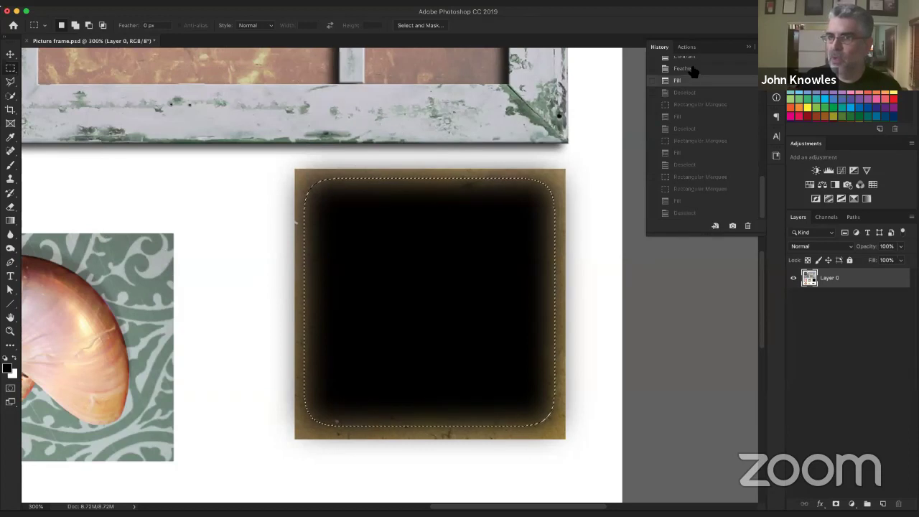
pyautogui.click(694, 69)
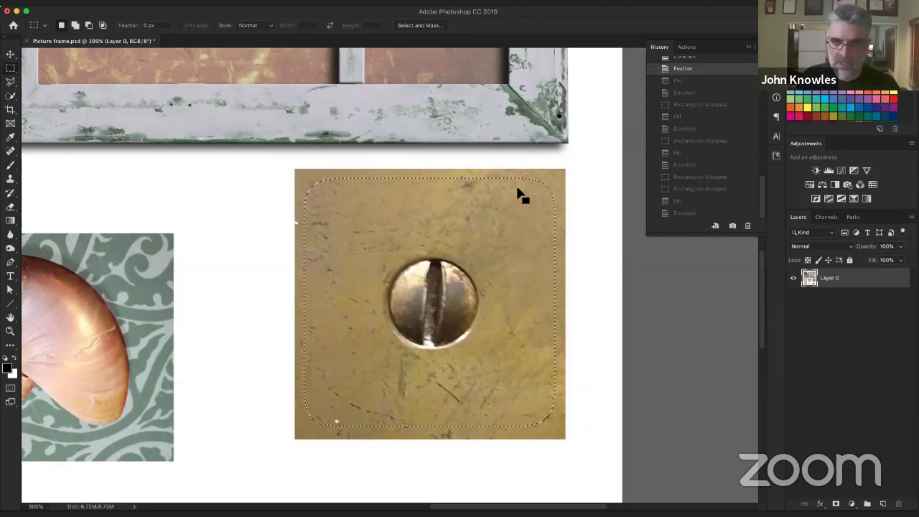
pyautogui.click(467, 214)
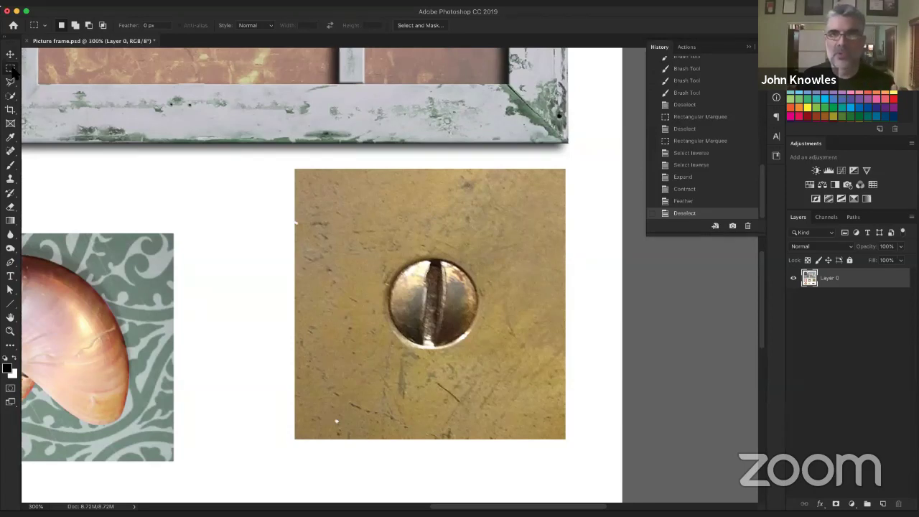
# Fill an Elliptical Marquee selection over the brass plate with the black foreground color, then undo the fill and deselect.
pyautogui.moveTo(12, 70); pyautogui.dragTo(57, 76)
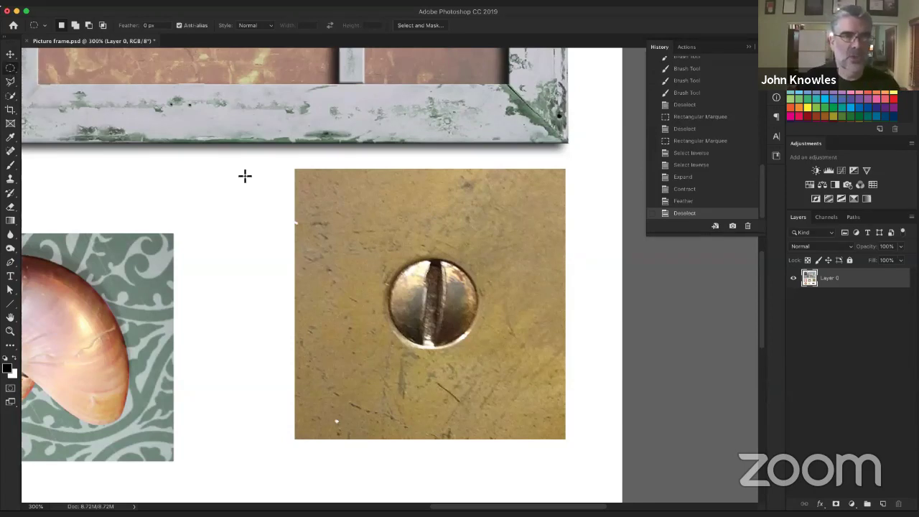
pyautogui.moveTo(310, 180); pyautogui.dragTo(558, 438)
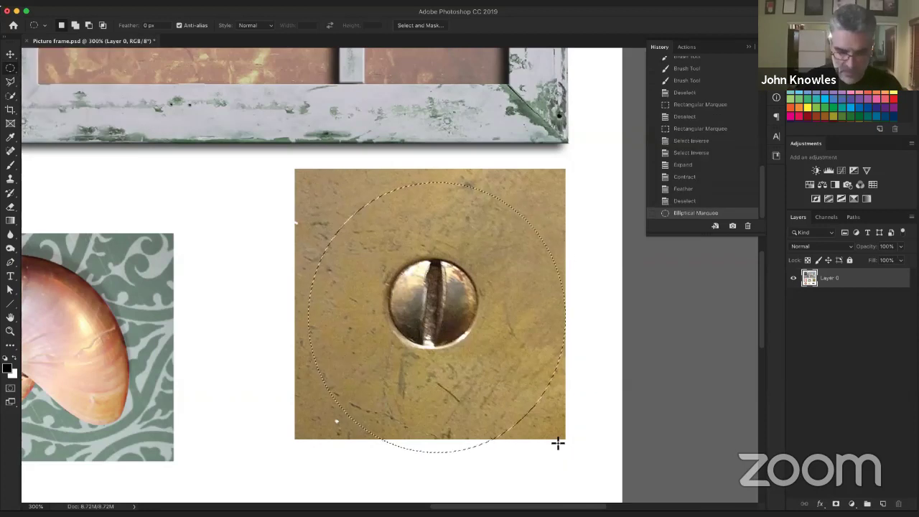
pyautogui.hotkey('alt', 'BackSpace')
pyautogui.press('super+d')
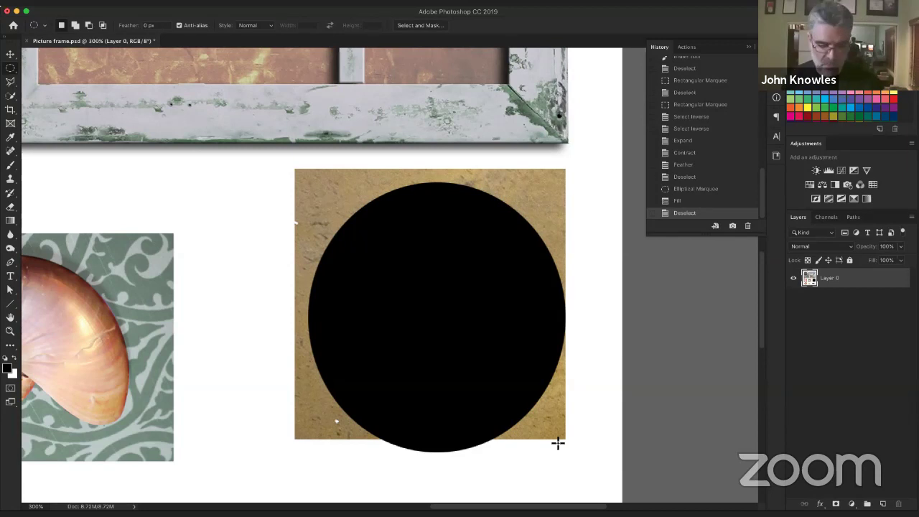
pyautogui.press('super+z')
pyautogui.press('super+z')
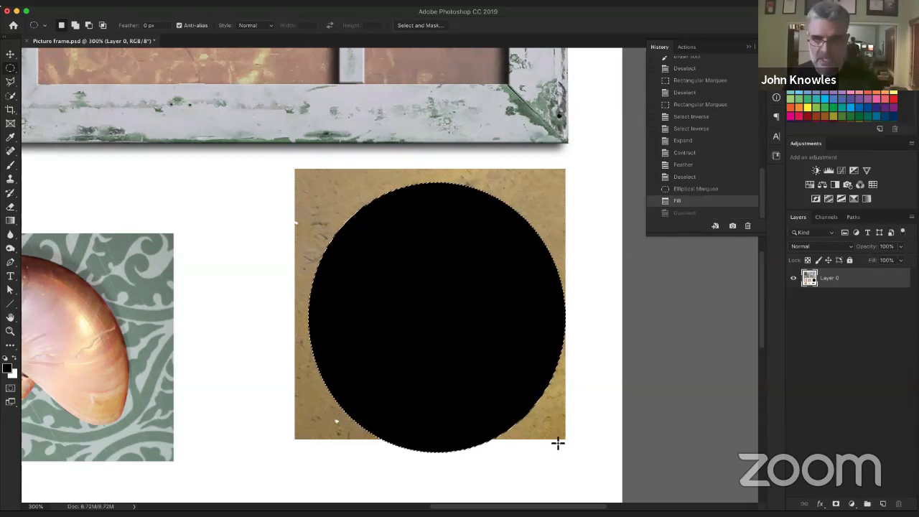
pyautogui.press('super+d')
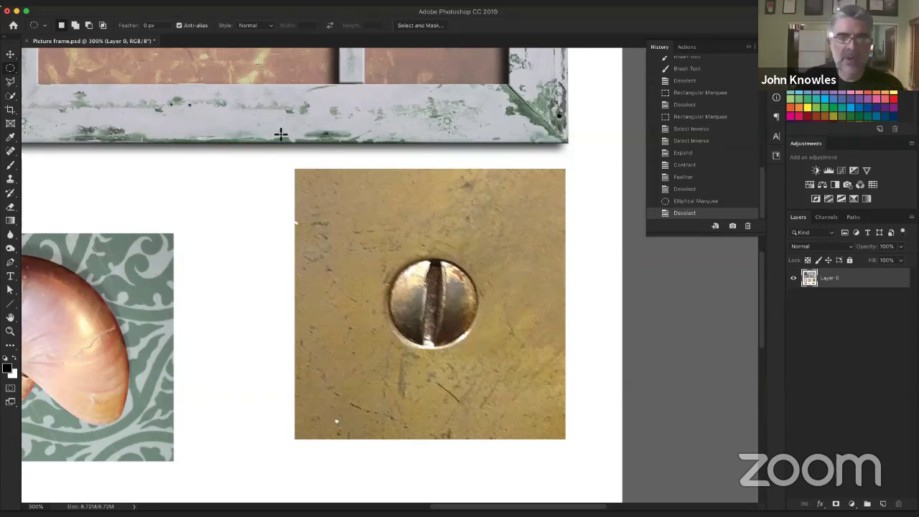
# Draw a trial ellipse at the plate's upper-left corner, then combine five overlapping ellipses there into a cloud-shaped selection and deselect.
pyautogui.moveTo(213, 106); pyautogui.dragTo(372, 297)
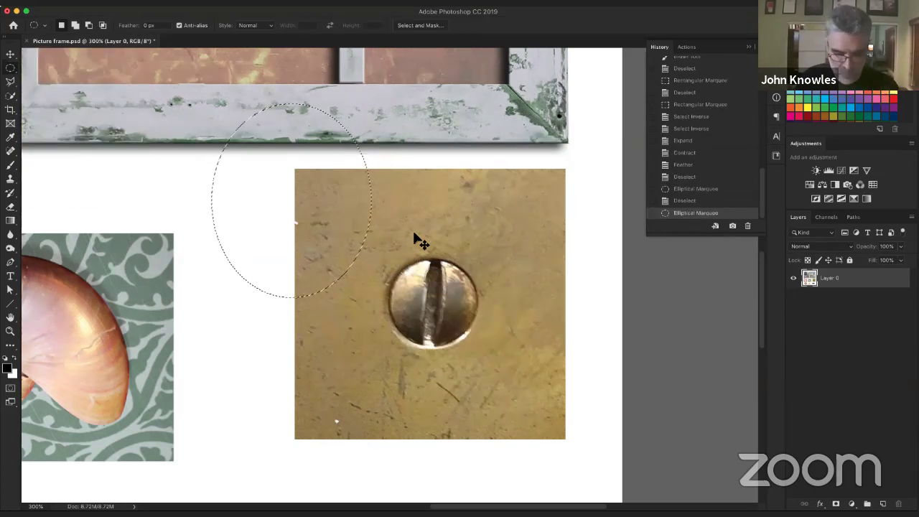
pyautogui.click(415, 235)
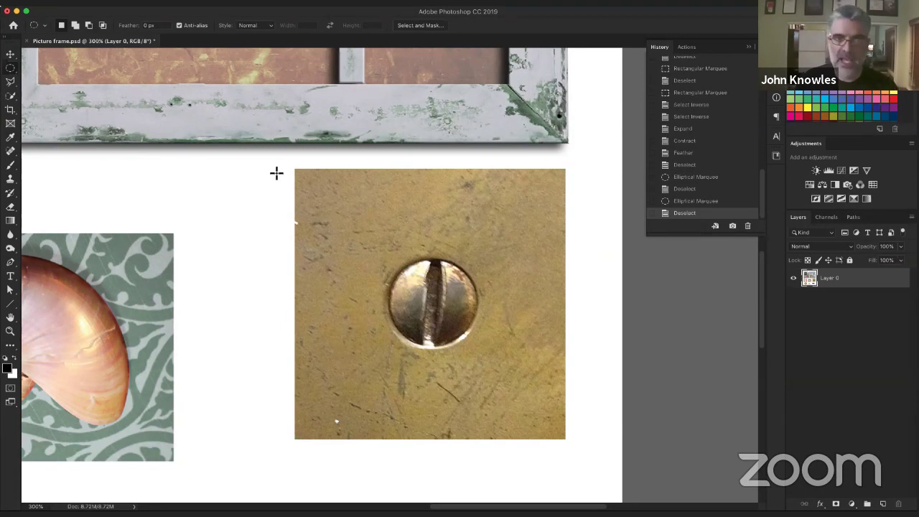
pyautogui.moveTo(269, 163); pyautogui.dragTo(360, 273)
pyautogui.moveTo(244, 194); pyautogui.dragTo(304, 277)
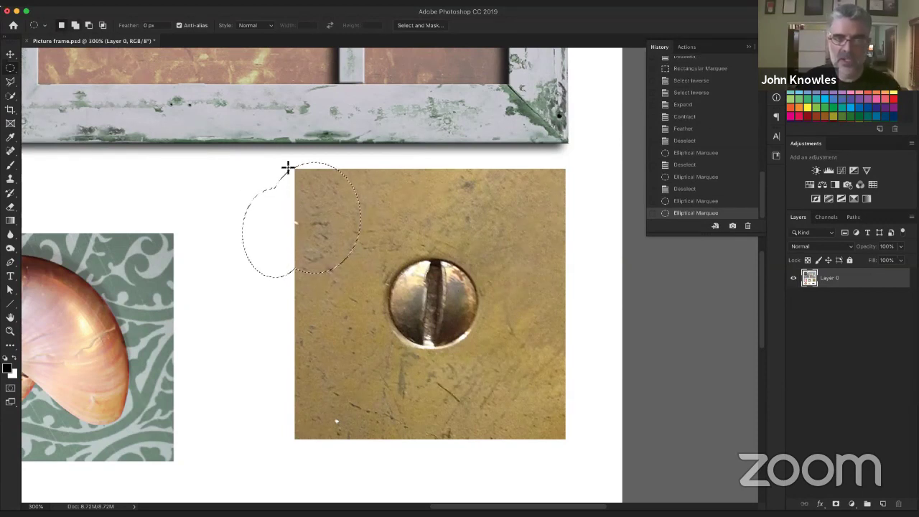
pyautogui.moveTo(245, 153); pyautogui.dragTo(302, 210)
pyautogui.moveTo(271, 240); pyautogui.dragTo(371, 289)
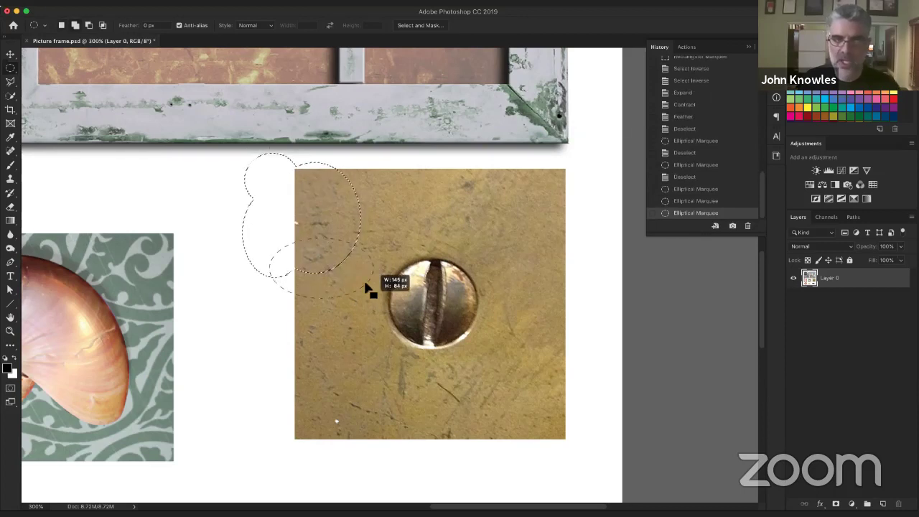
pyautogui.moveTo(327, 147); pyautogui.dragTo(387, 191)
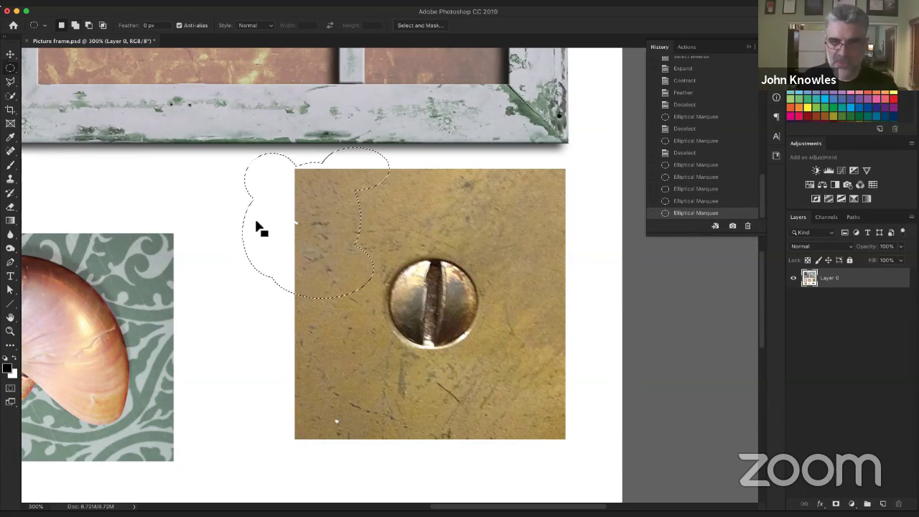
pyautogui.click(287, 186)
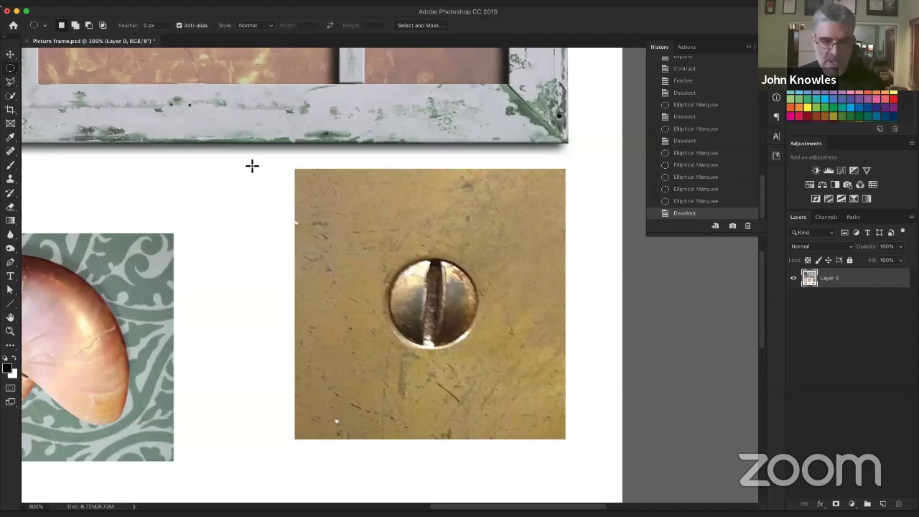
# Select a perfect circle across the brass plate's upper-left corner, then replace it with a Rectangular Marquee selection and deselect.
pyautogui.moveTo(345, 270); pyautogui.dragTo(369, 286)
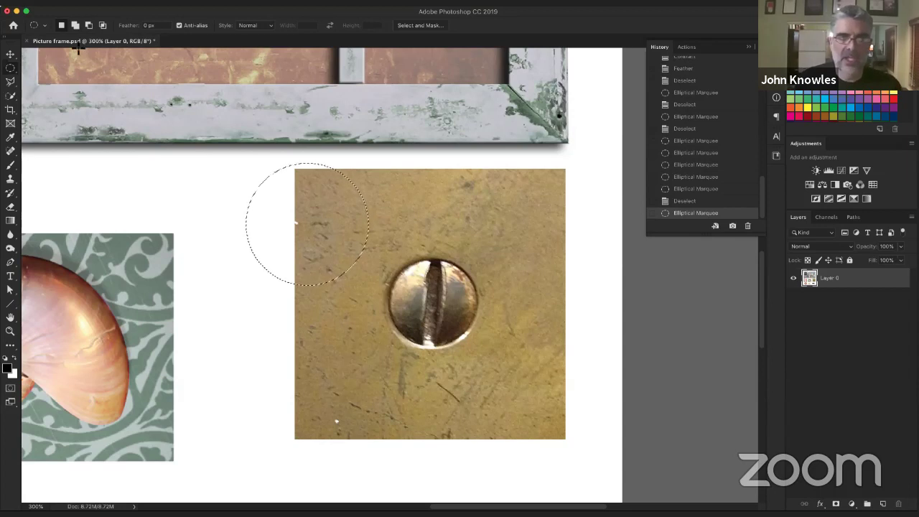
pyautogui.rightClick(10, 68)
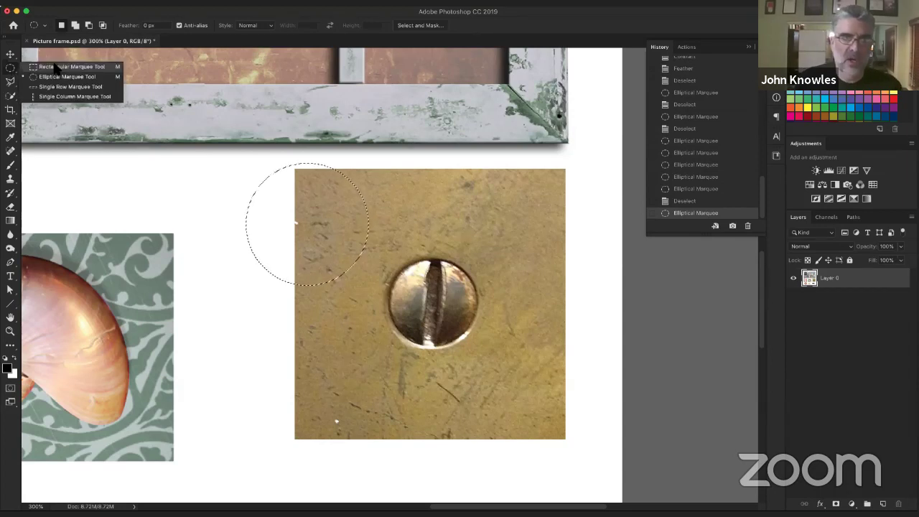
pyautogui.click(57, 64)
pyautogui.moveTo(446, 269); pyautogui.dragTo(471, 265)
pyautogui.click(440, 228)
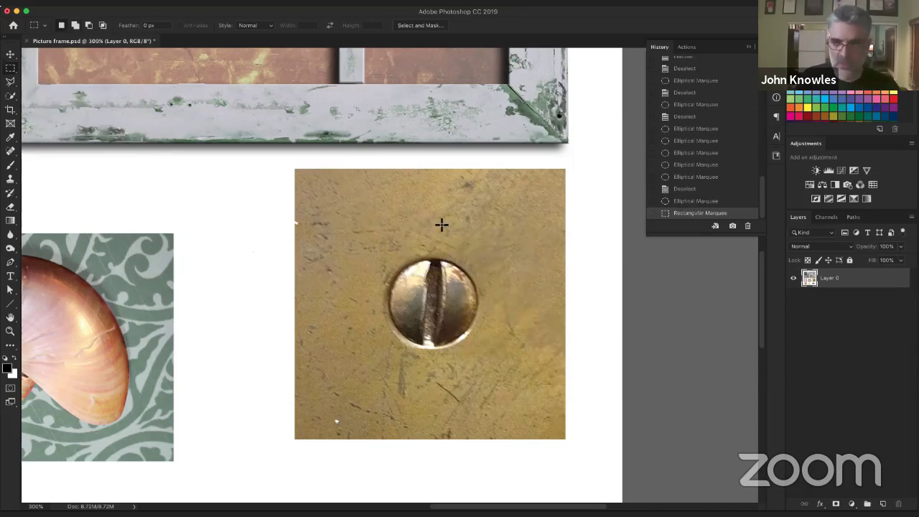
# Draw a square selection beside the screw, add a circular Elliptical Marquee selection around the screw head to it, and deselect.
pyautogui.moveTo(440, 222); pyautogui.dragTo(547, 393)
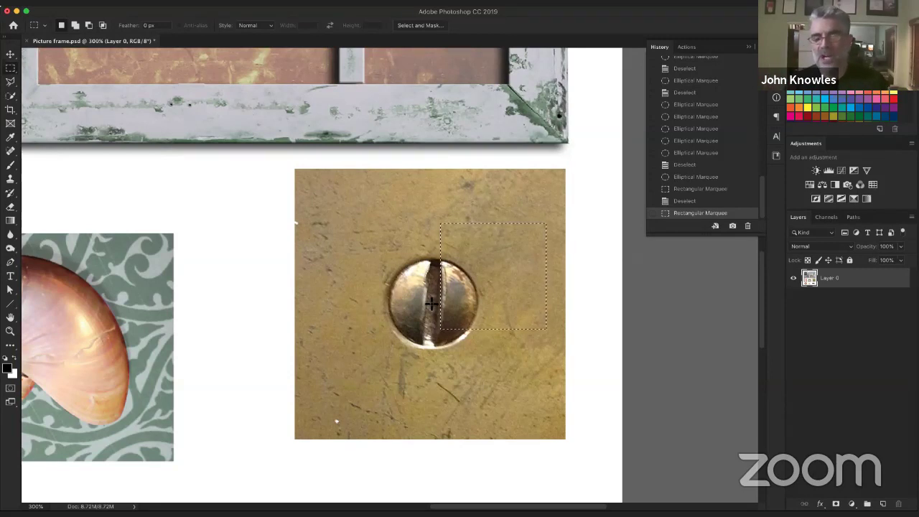
pyautogui.click(11, 67)
pyautogui.click(50, 74)
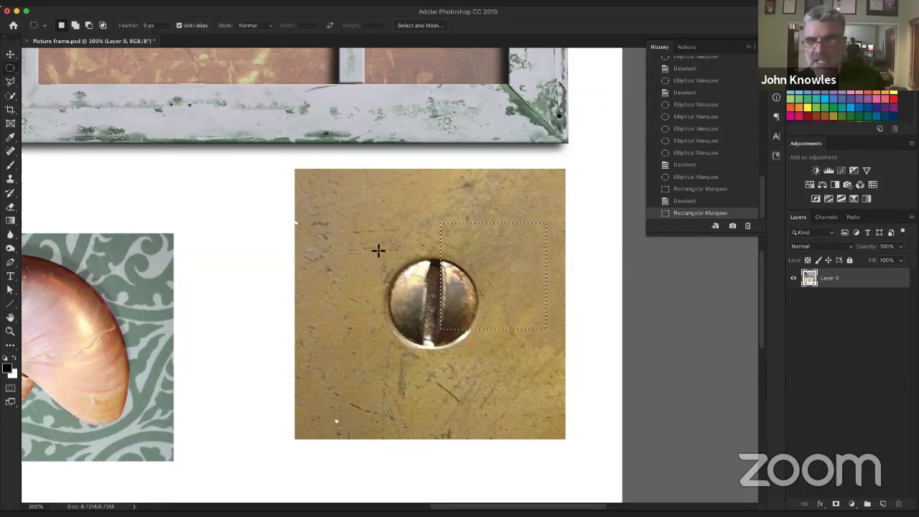
pyautogui.moveTo(376, 250); pyautogui.dragTo(476, 348)
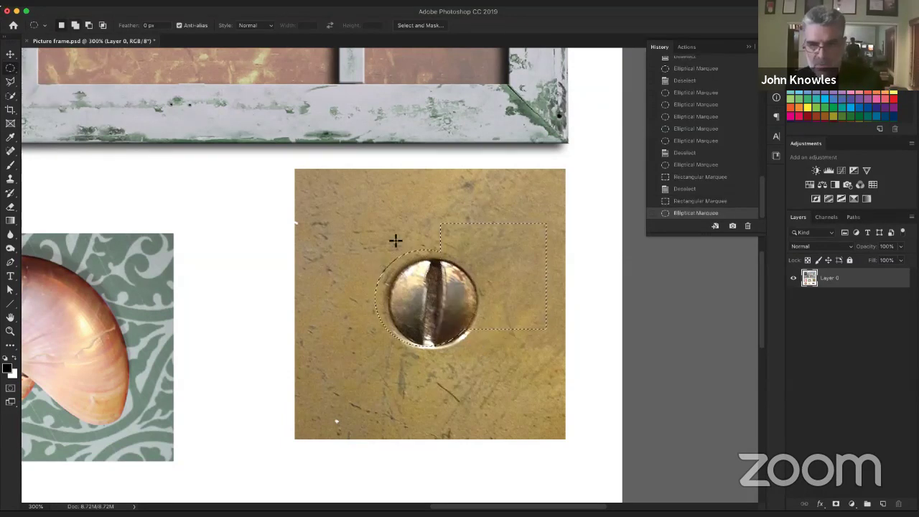
pyautogui.click(390, 213)
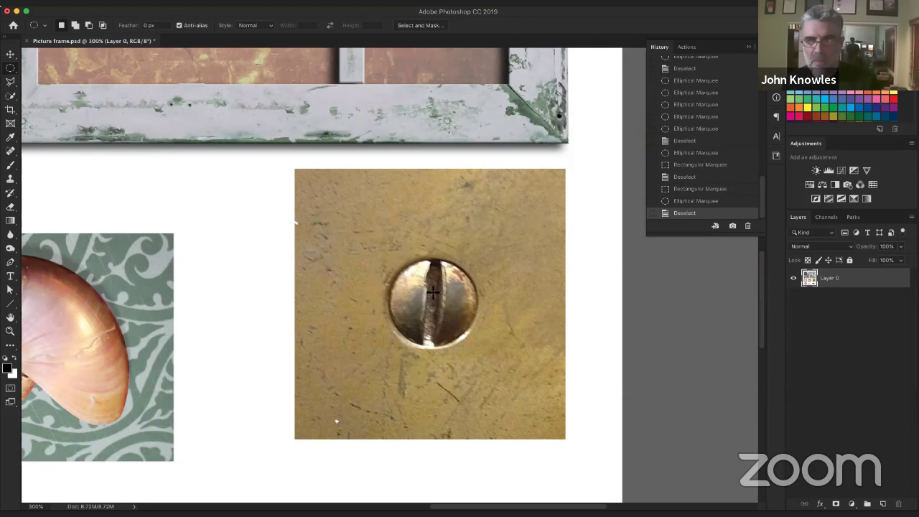
# Draw a circular selection outward from the screw head's center, move it to fit the screw, and deselect.
pyautogui.moveTo(433, 291); pyautogui.dragTo(460, 345)
pyautogui.moveTo(415, 296); pyautogui.dragTo(433, 307)
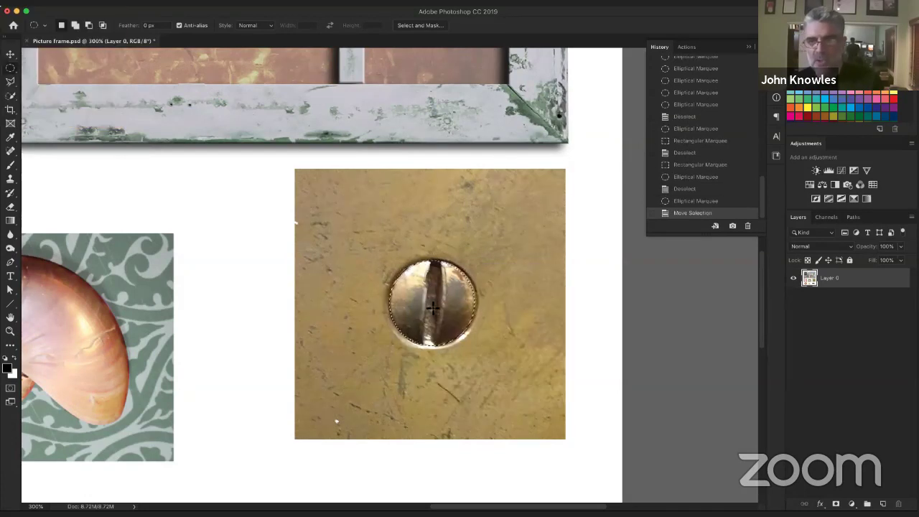
pyautogui.click(513, 302)
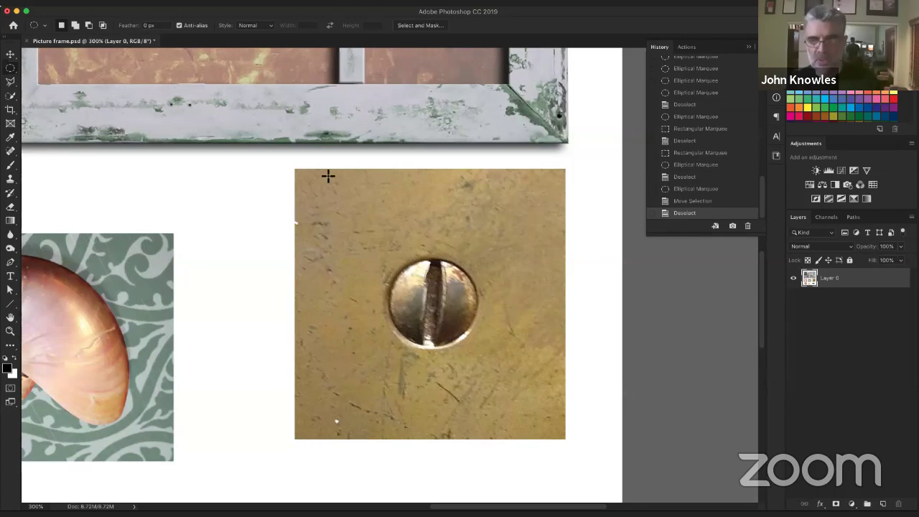
# Draw two freehand Elliptical Marquee selections, the last a large ellipse over the brass plate's upper part, and deselect.
pyautogui.moveTo(266, 161); pyautogui.dragTo(244, 184)
pyautogui.moveTo(337, 142); pyautogui.dragTo(361, 156)
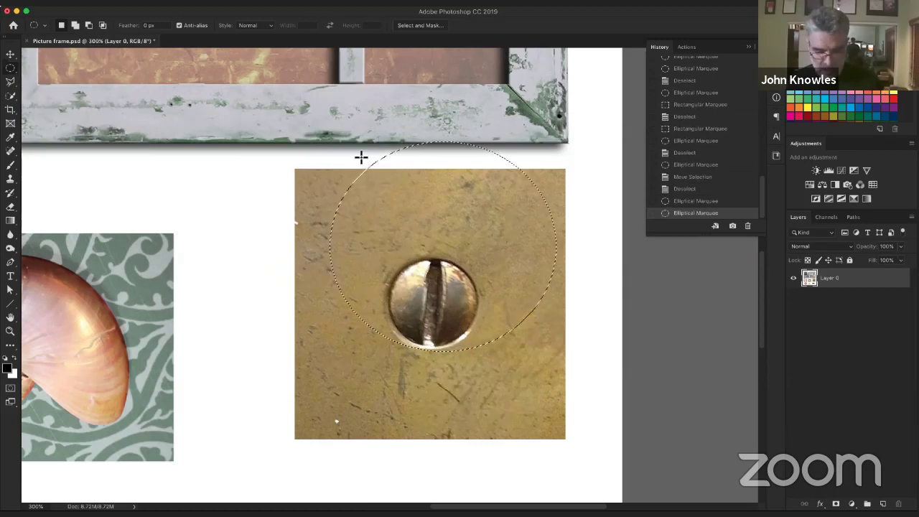
pyautogui.click(361, 156)
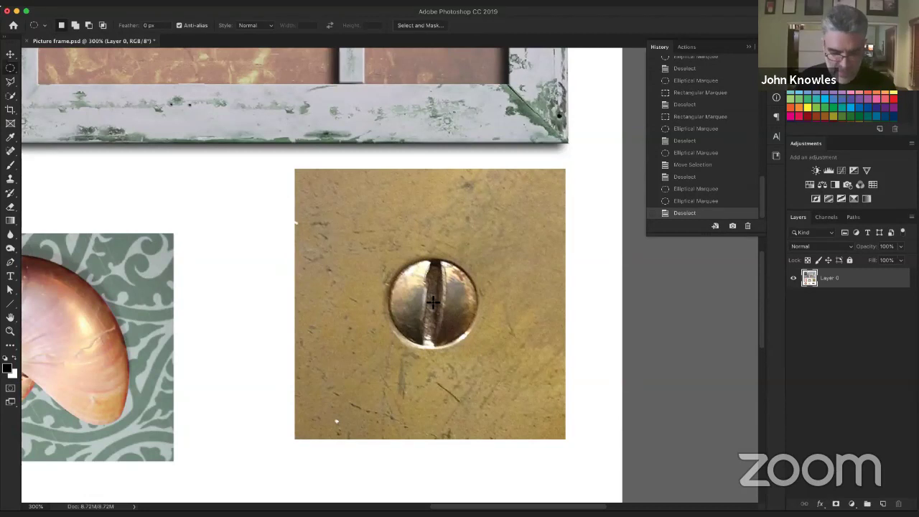
# Draw a circular selection outward from the screw head's center, resizing it several times as it is drawn, and deselect.
pyautogui.moveTo(442, 297); pyautogui.dragTo(481, 262)
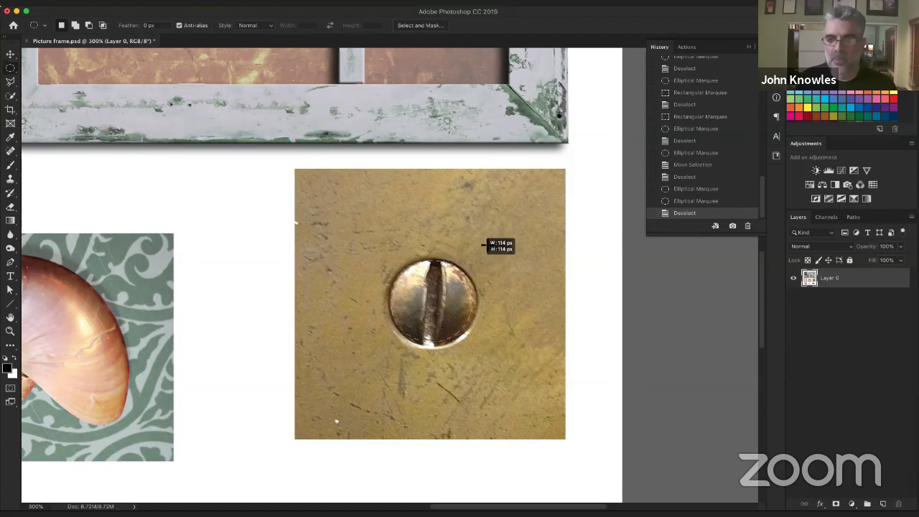
pyautogui.moveTo(507, 225); pyautogui.dragTo(473, 254)
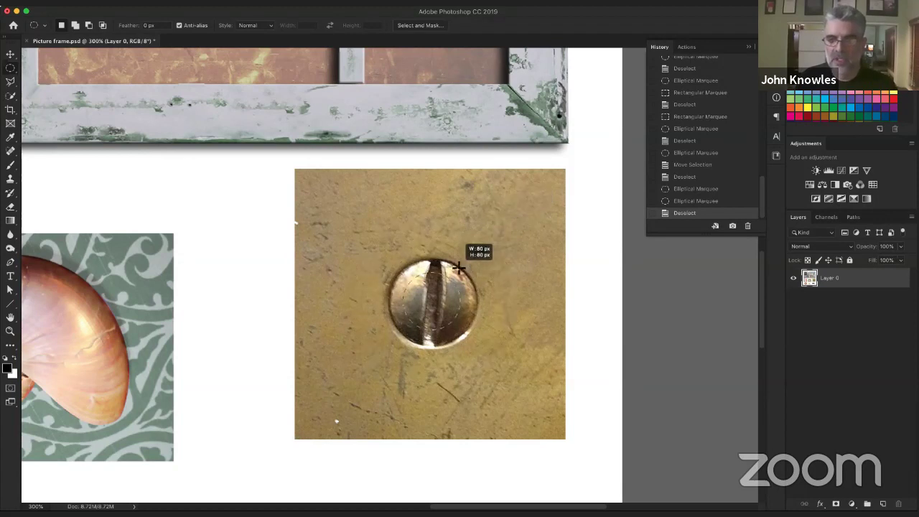
pyautogui.moveTo(497, 203)
pyautogui.mouseDown()
pyautogui.moveTo(513, 179)
pyautogui.moveTo(464, 232)
pyautogui.moveTo(496, 187)
pyautogui.mouseUp()
pyautogui.moveTo(464, 216); pyautogui.dragTo(452, 266)
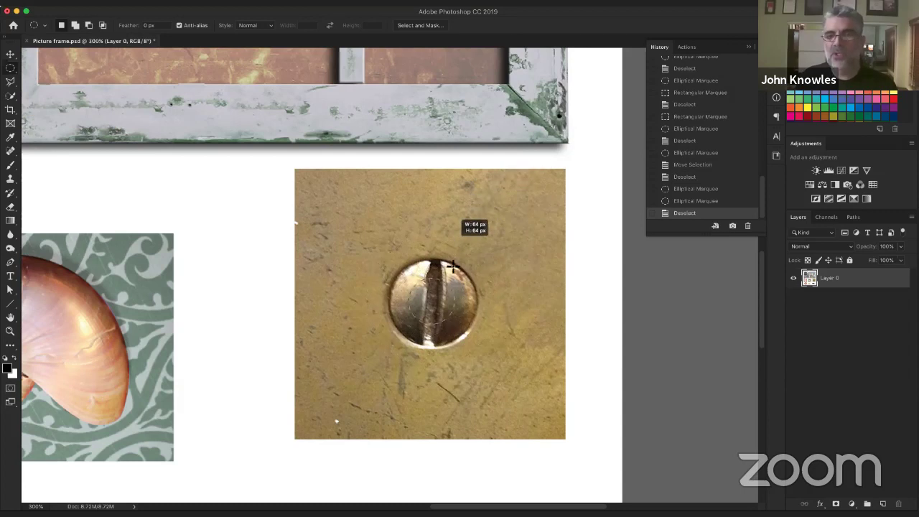
pyautogui.moveTo(487, 205); pyautogui.dragTo(503, 180)
pyautogui.click(325, 165)
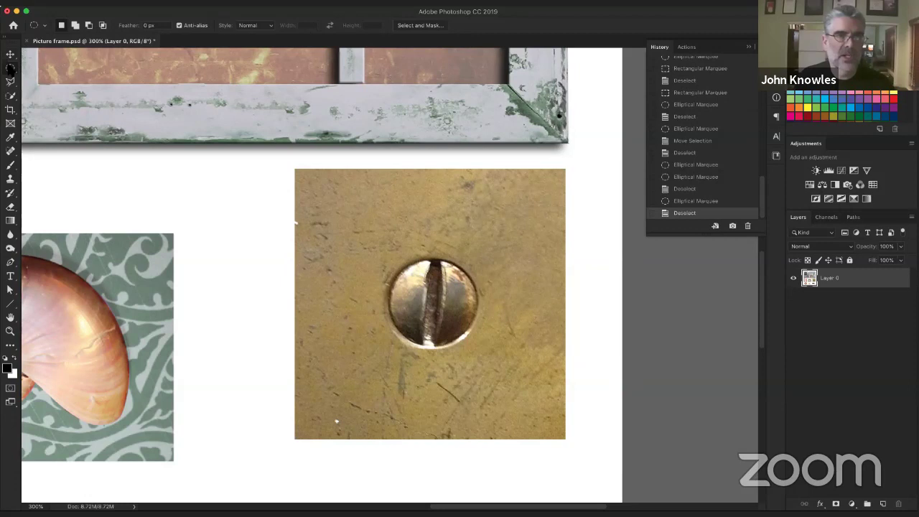
# Draw a square Rectangular Marquee selection outward from the screw's center to the brass plate's edges, reposition it, and deselect.
pyautogui.moveTo(10, 68); pyautogui.dragTo(52, 64)
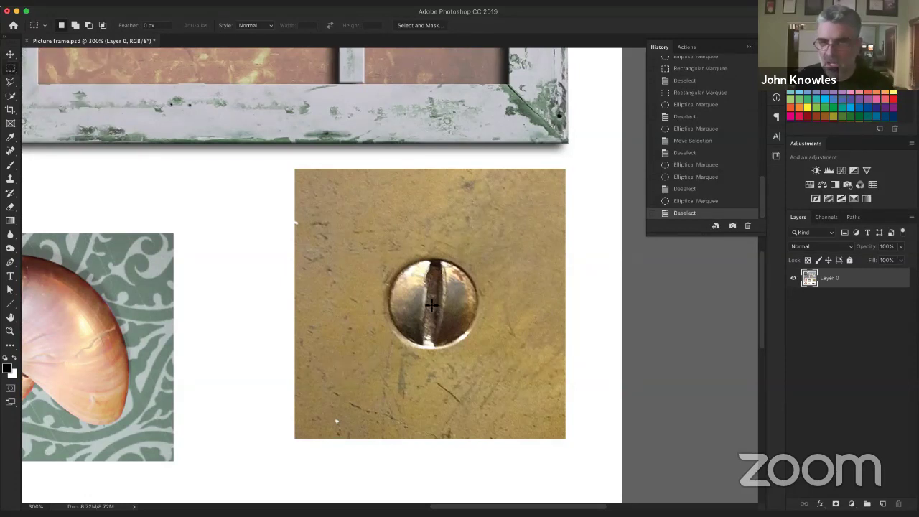
pyautogui.moveTo(460, 282); pyautogui.dragTo(564, 123)
pyautogui.moveTo(528, 223); pyautogui.dragTo(527, 224)
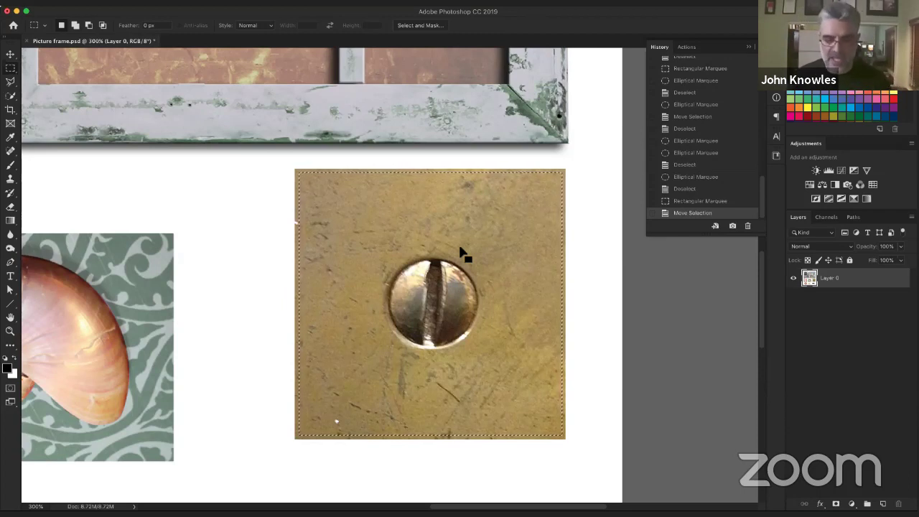
pyautogui.press('super+d')
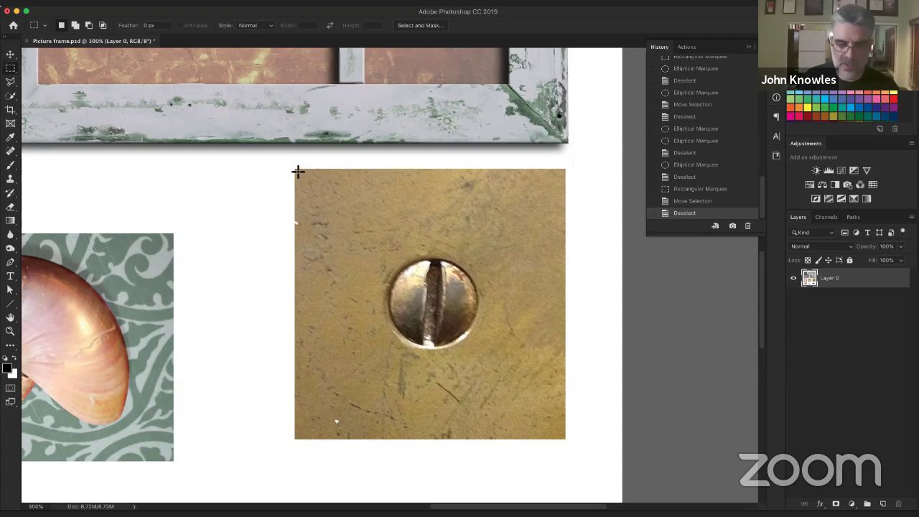
# Select the whole brass plate corner to corner with a square marquee of about 371 px and activate the Move tool.
pyautogui.moveTo(297, 171); pyautogui.dragTo(564, 461)
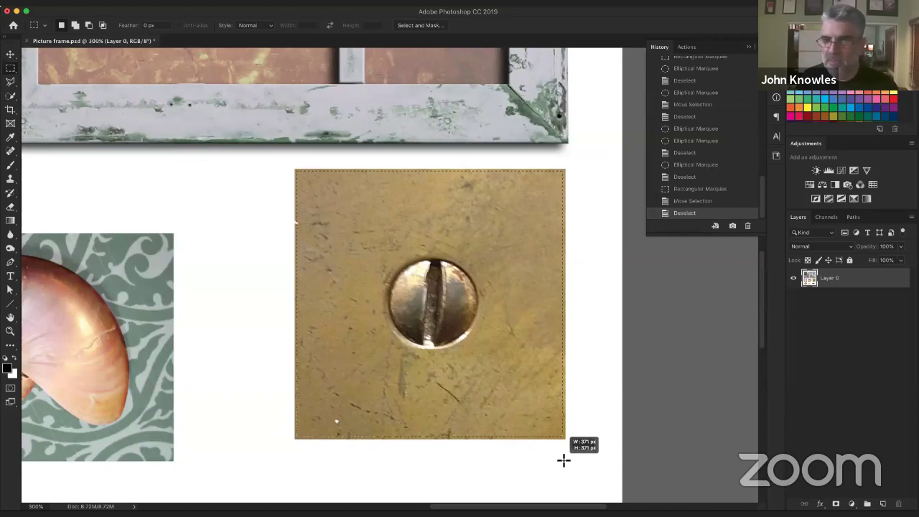
pyautogui.moveTo(564, 460); pyautogui.dragTo(564, 460)
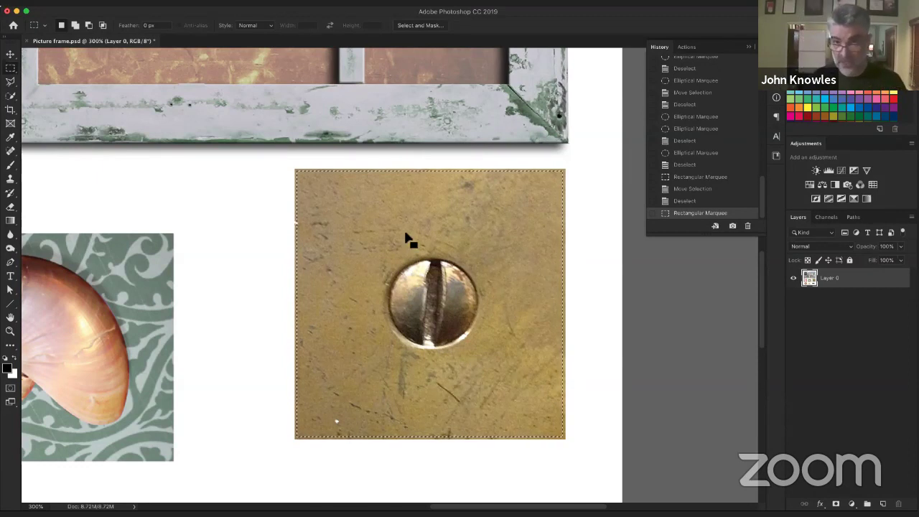
pyautogui.click(12, 58)
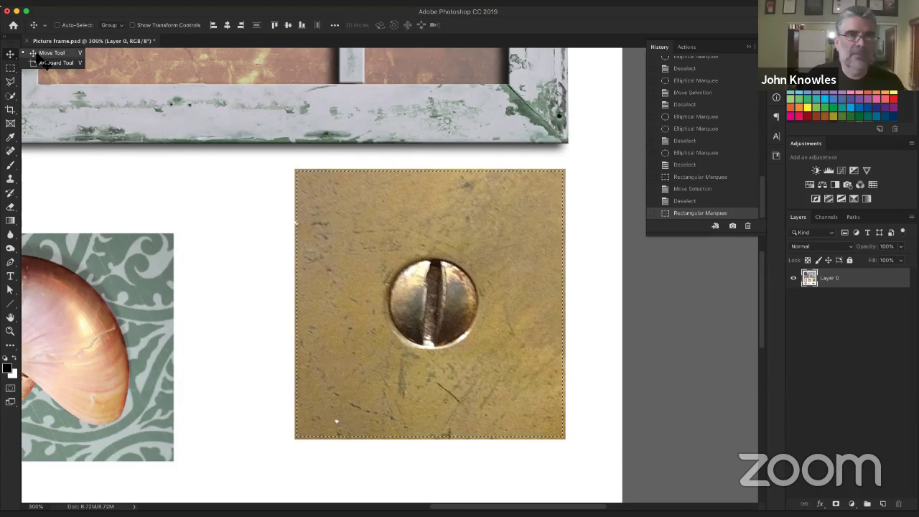
pyautogui.click(47, 55)
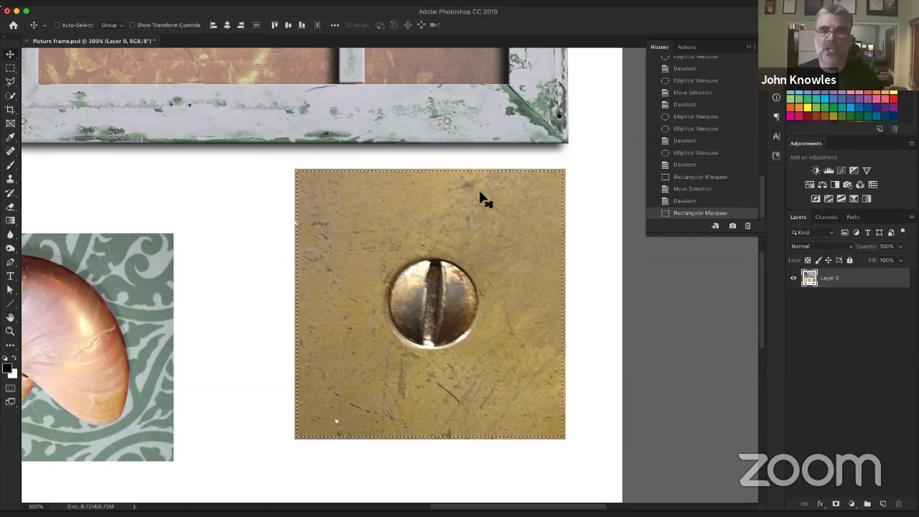
# Move only the selection outline off the brass plate with the Rectangular Marquee tool, then undo that move.
pyautogui.press('m')
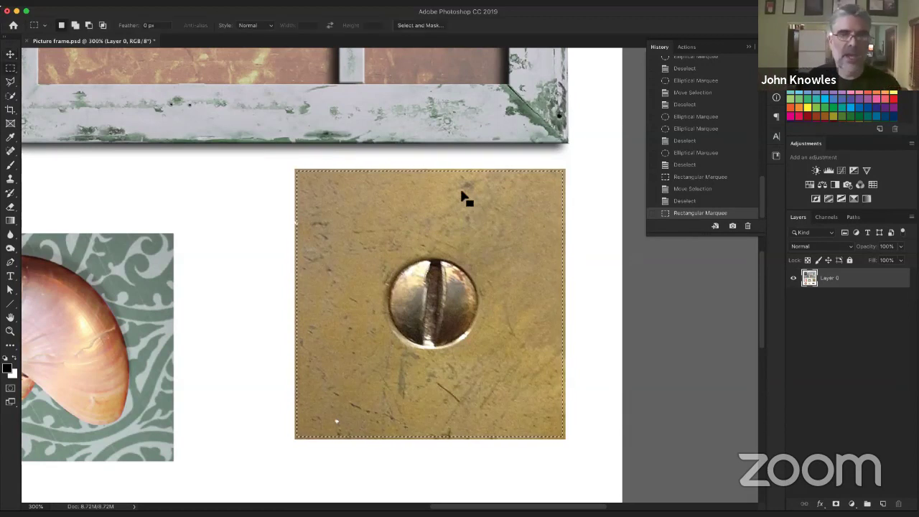
pyautogui.moveTo(464, 197); pyautogui.dragTo(491, 231)
pyautogui.press('super+z')
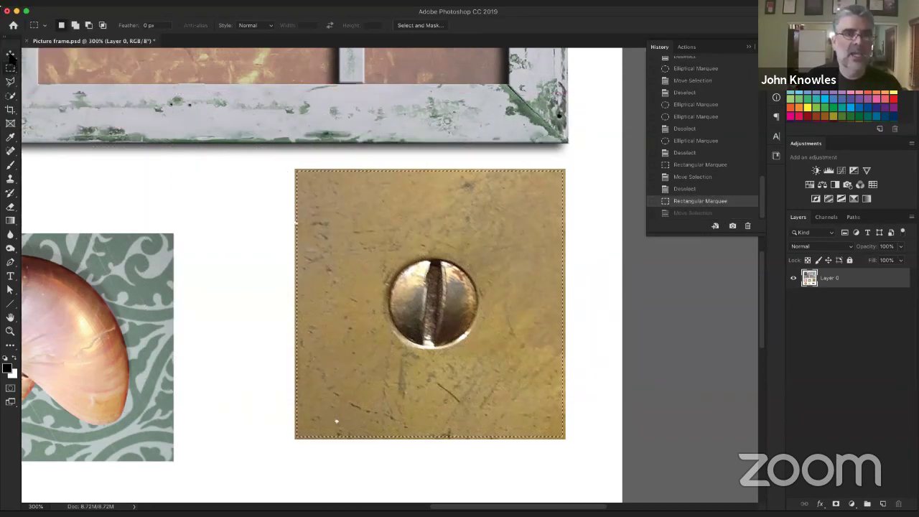
# Move the selected brass plate pixels out of their original place and up onto the lower part of the picture frame.
pyautogui.press('v')
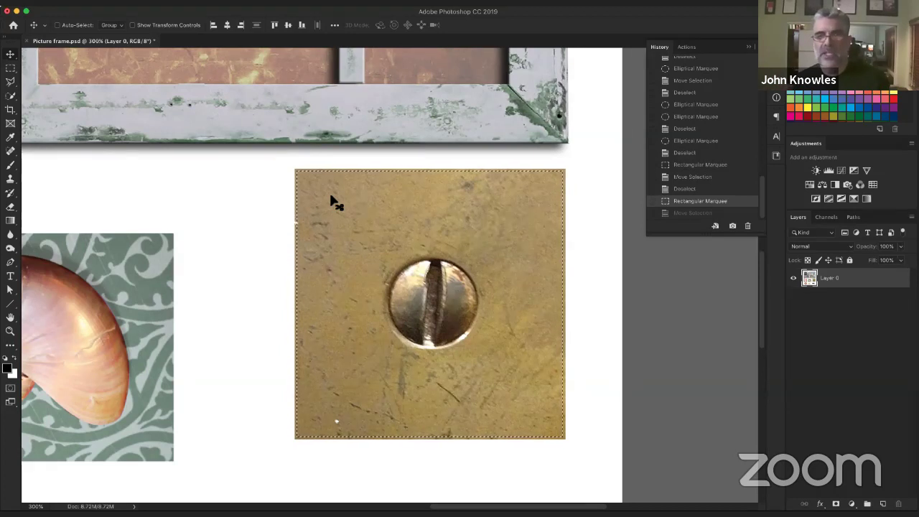
pyautogui.moveTo(330, 195); pyautogui.dragTo(197, 137)
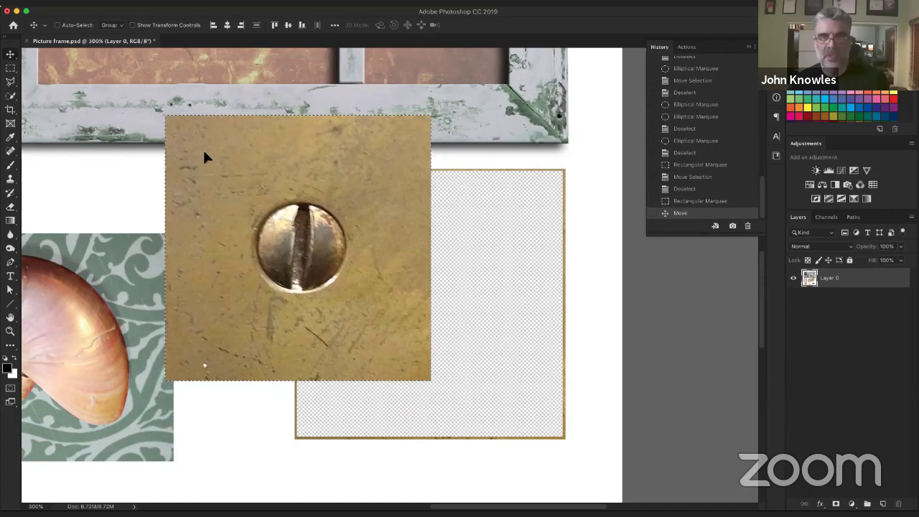
pyautogui.moveTo(211, 300); pyautogui.dragTo(283, 284)
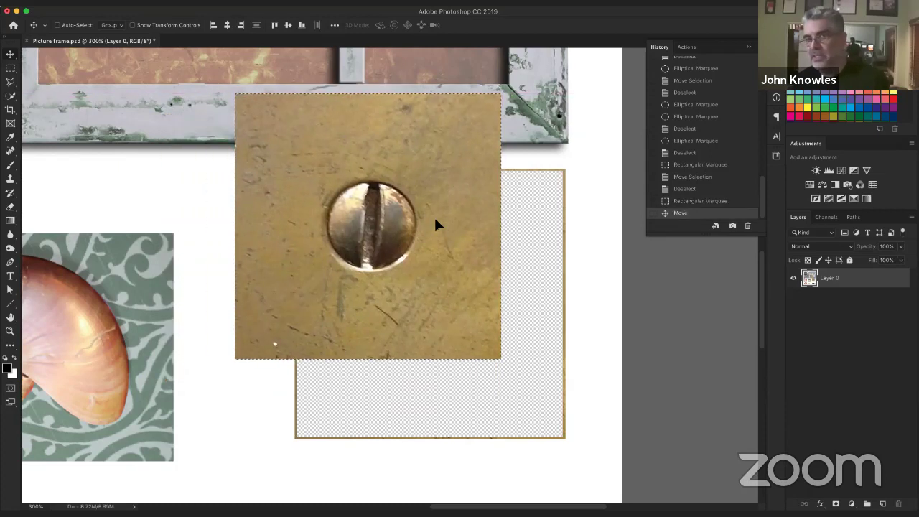
pyautogui.moveTo(434, 215); pyautogui.dragTo(362, 220)
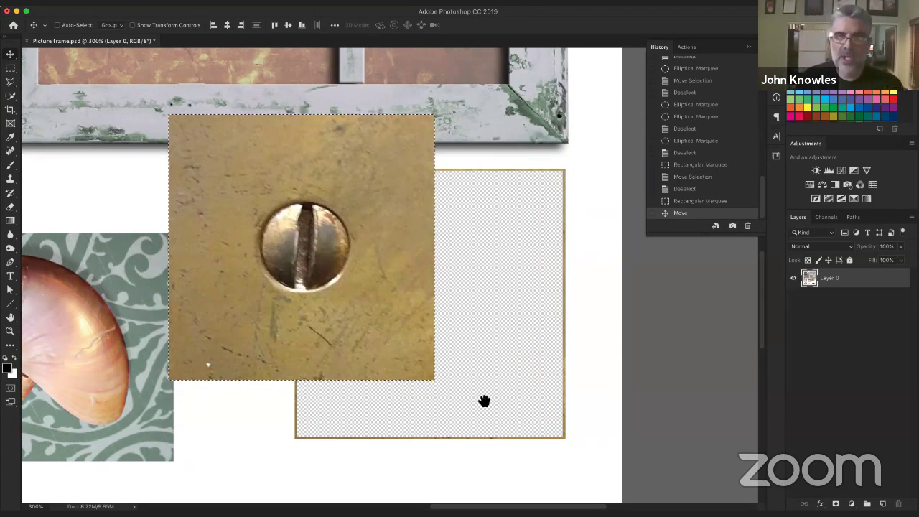
pyautogui.scroll(5, 484, 400)
pyautogui.hscroll(-5, 484, 400)
pyautogui.moveTo(461, 436); pyautogui.dragTo(236, 217)
pyautogui.moveTo(399, 188); pyautogui.dragTo(376, 188)
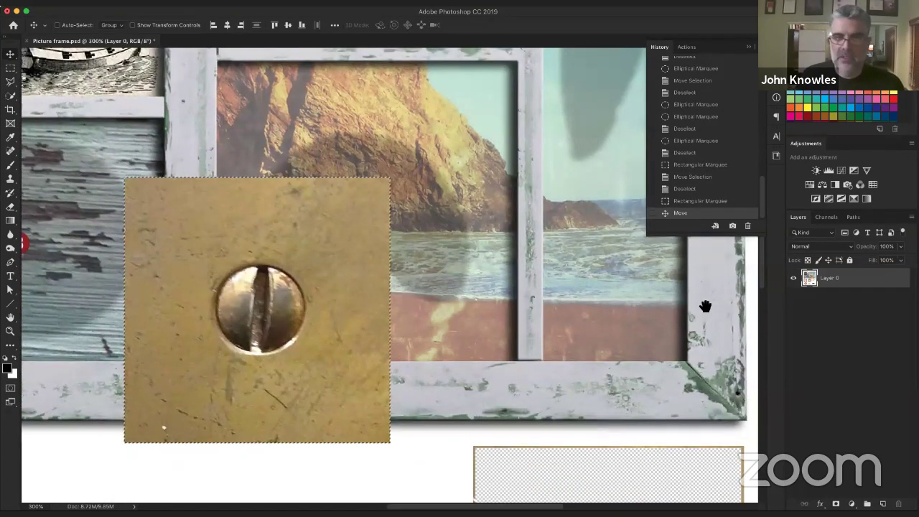
# Position the brass plate over the frame's pane A beside the ship drawing and deselect.
pyautogui.scroll(2, 609, 390)
pyautogui.hscroll(-2, 609, 390)
pyautogui.hscroll(-5, 531, 310)
pyautogui.scroll(1, 532, 310)
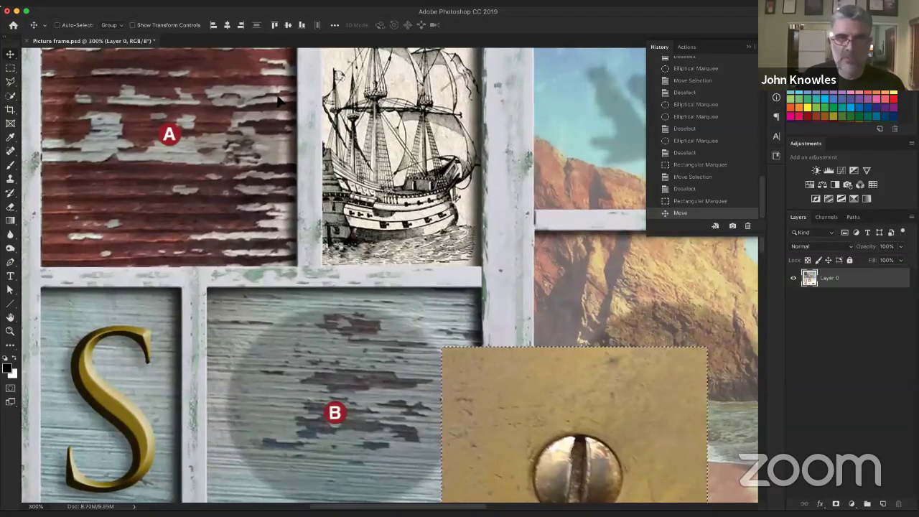
pyautogui.moveTo(611, 352); pyautogui.dragTo(280, 68)
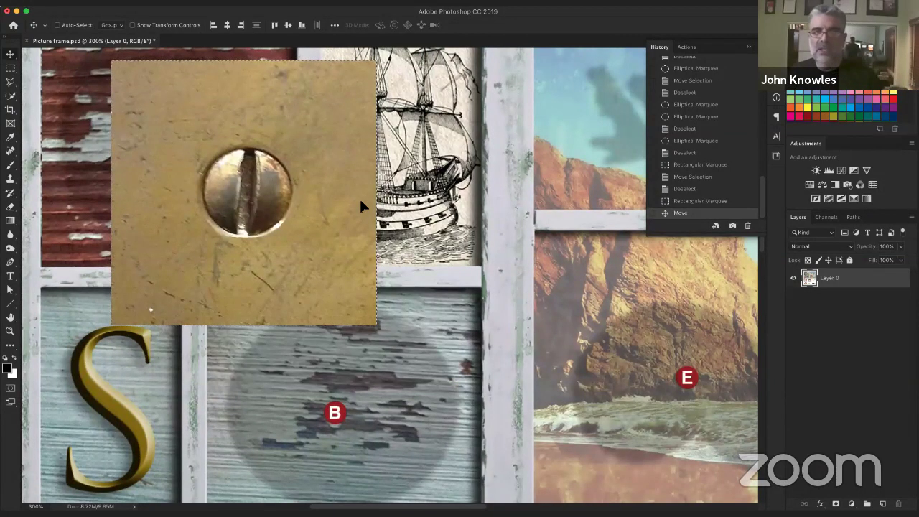
pyautogui.scroll(3, 361, 203)
pyautogui.hscroll(-3, 362, 203)
pyautogui.moveTo(402, 250); pyautogui.dragTo(347, 187)
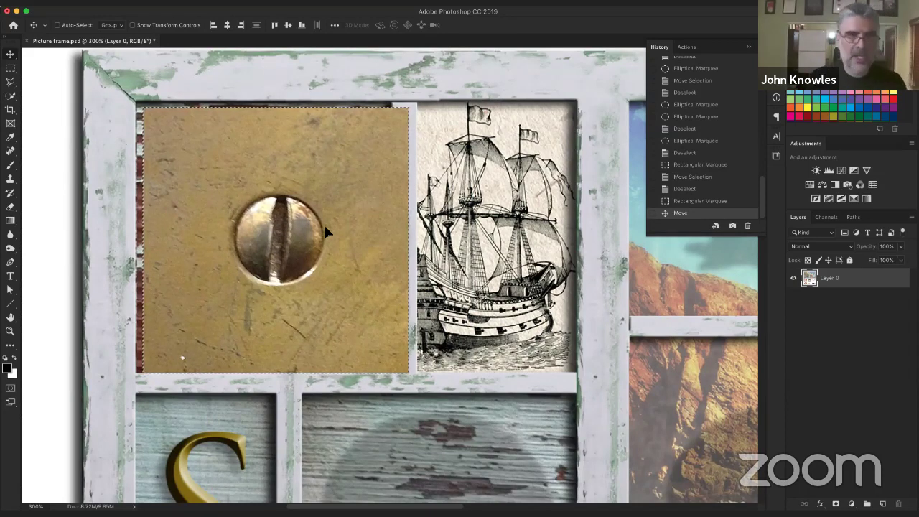
pyautogui.click(10, 68)
pyautogui.click(150, 134)
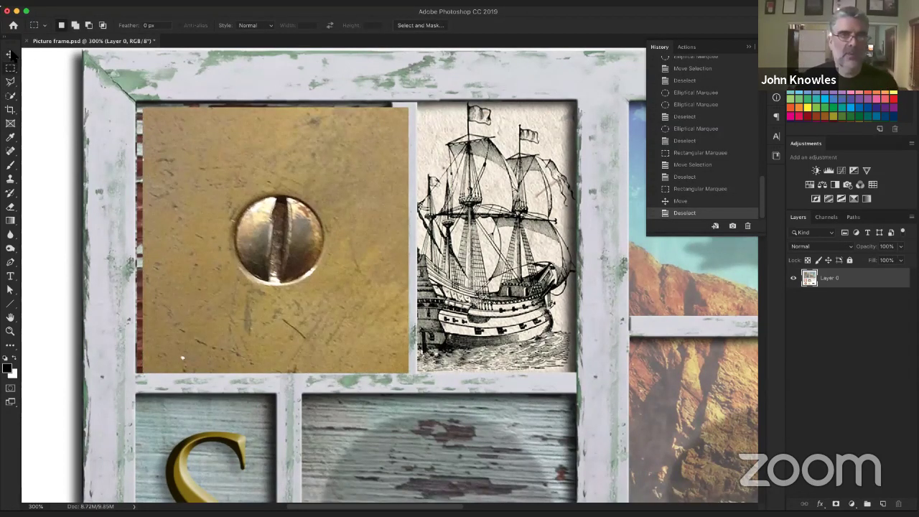
# Move all of Layer 0 with nothing selected, then undo the move.
pyautogui.press('v')
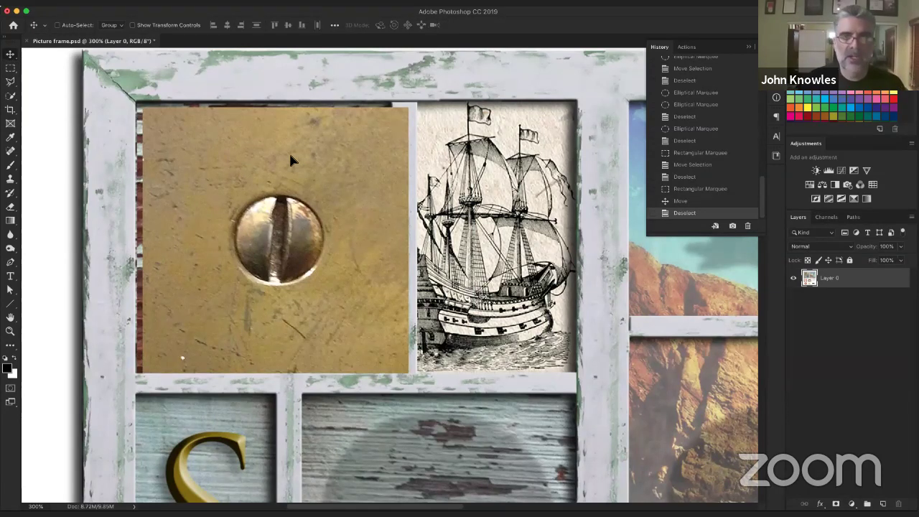
pyautogui.moveTo(293, 203); pyautogui.dragTo(185, 187)
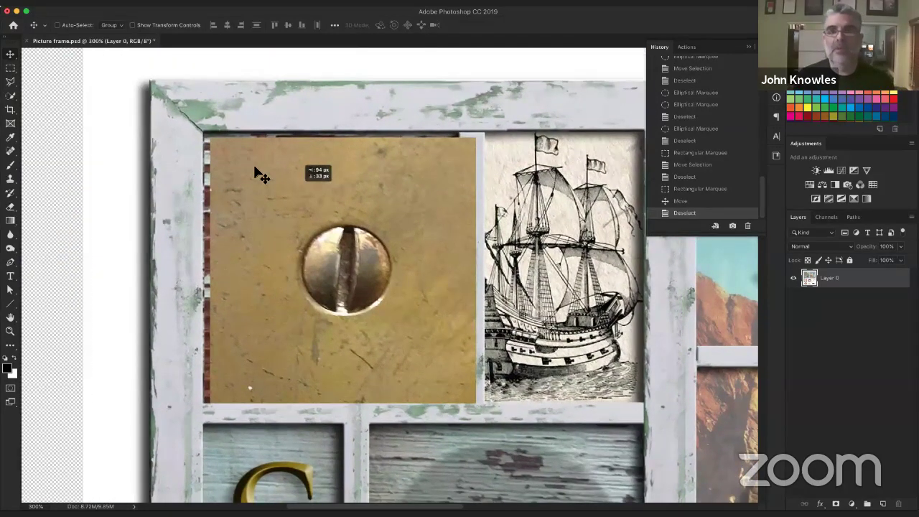
pyautogui.moveTo(258, 174); pyautogui.dragTo(258, 175)
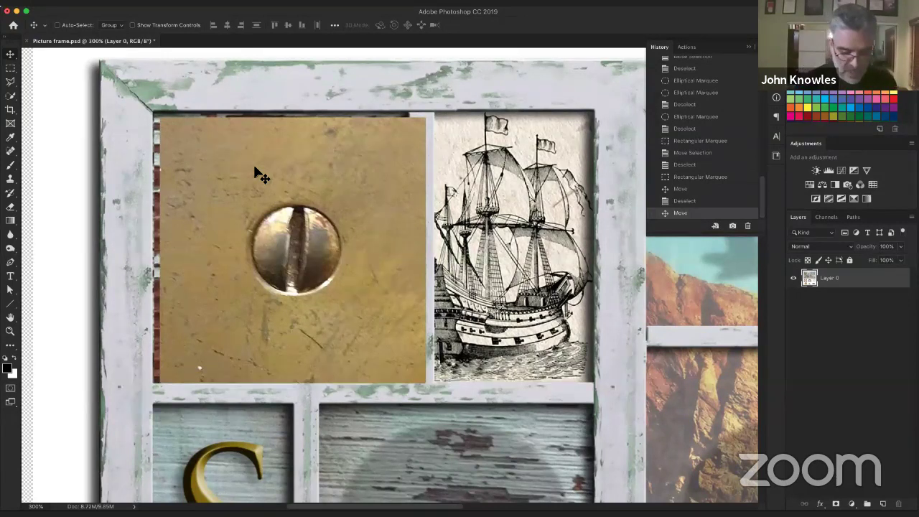
pyautogui.press('super+z')
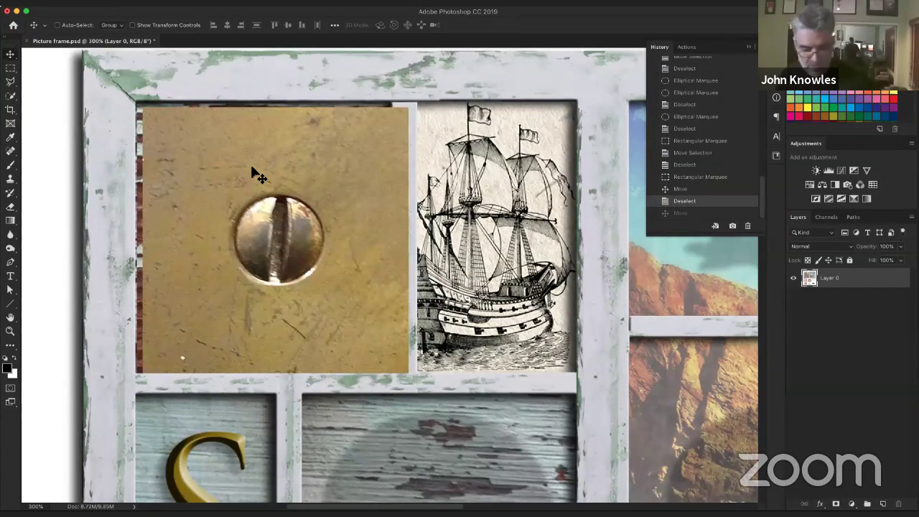
# Fit the image in the window, step back to before the brass plate was moved into the frame, and deselect.
pyautogui.press('super+0')
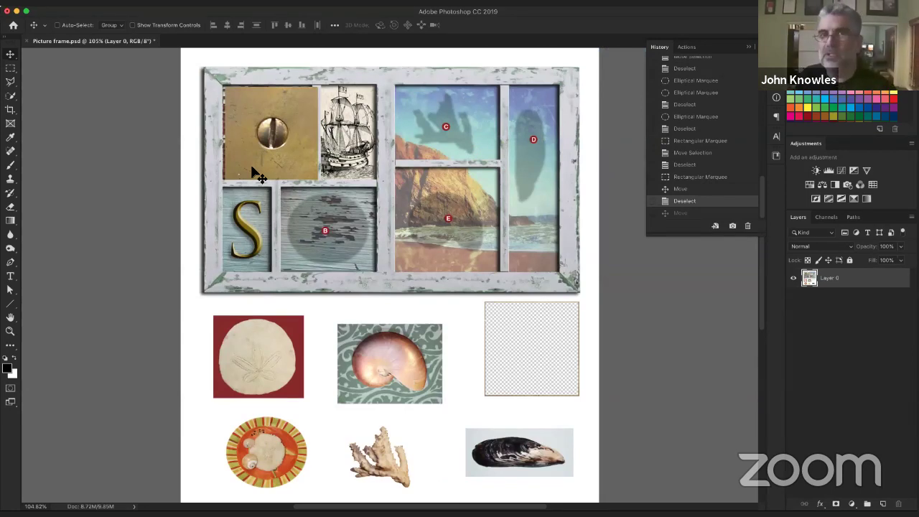
pyautogui.press('super+alt+z')
pyautogui.press('super+alt+z')
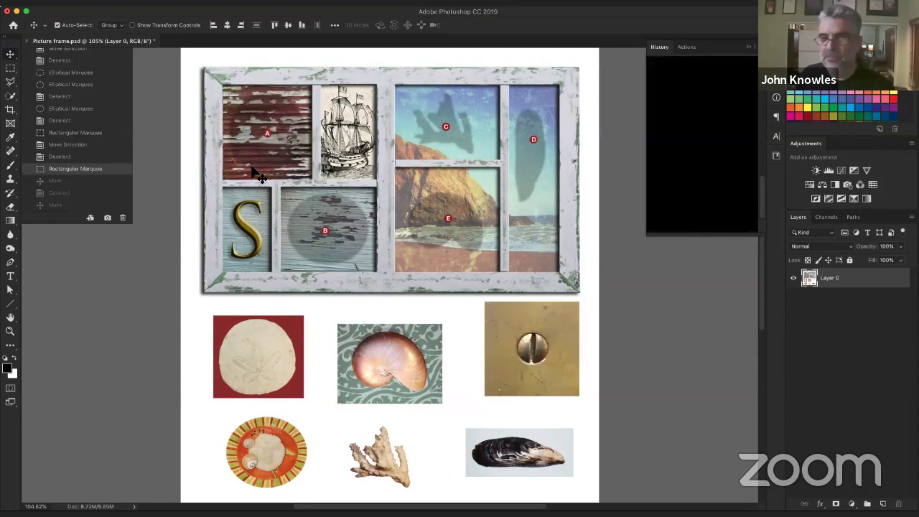
pyautogui.press('super+d')
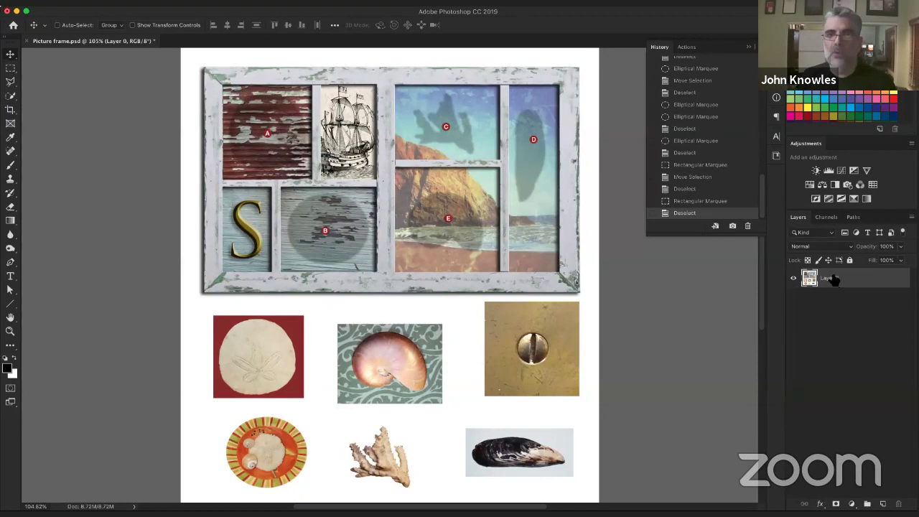
# Clear the layer selection and add two new empty layers above Layer 0.
pyautogui.click(830, 302)
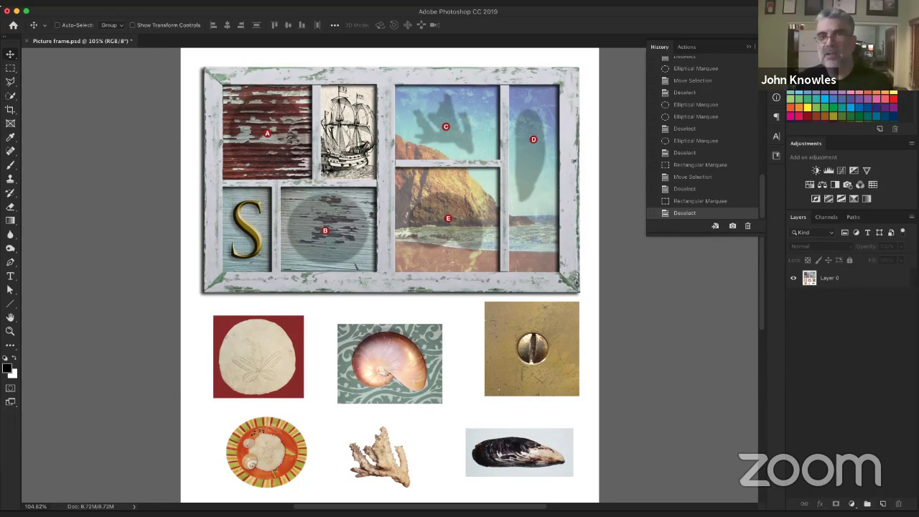
pyautogui.click(883, 504)
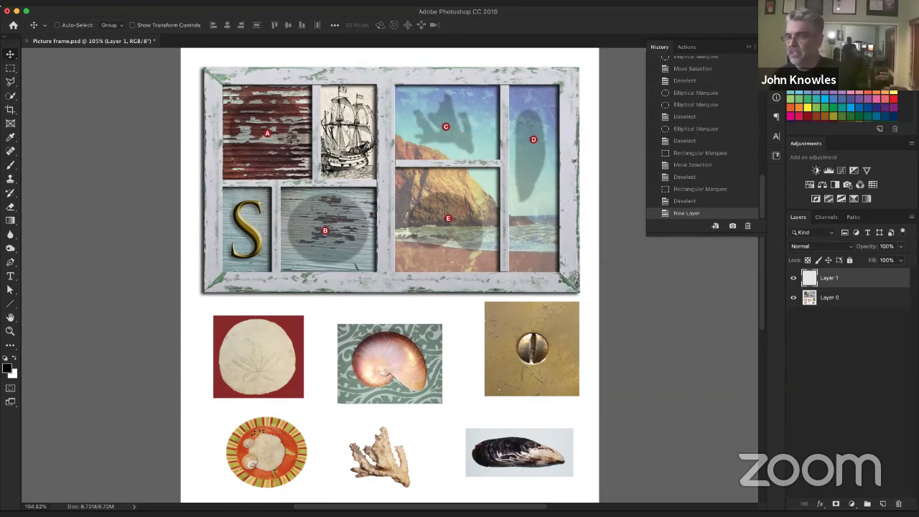
pyautogui.click(883, 503)
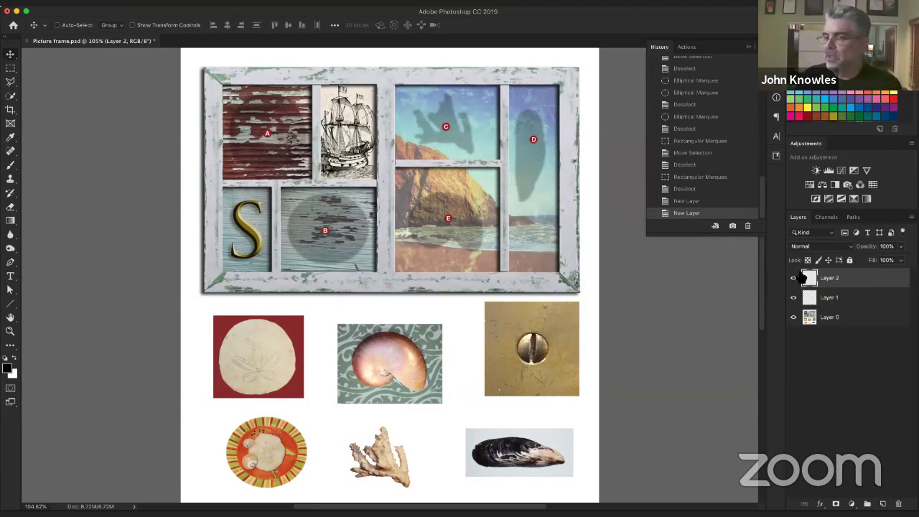
# Hide Layer 0 and select Layer 1 and Layer 2 in turn, ending with Layer 2 active.
pyautogui.click(794, 318)
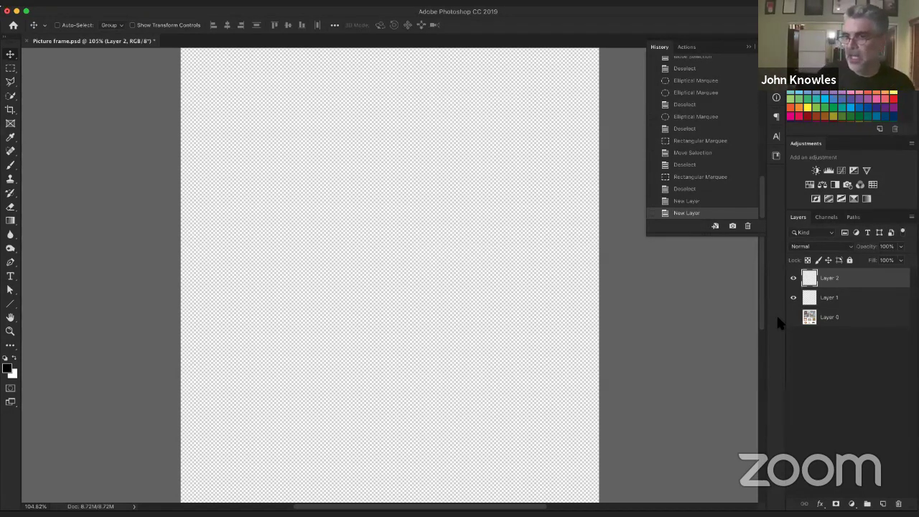
pyautogui.click(808, 296)
pyautogui.click(810, 281)
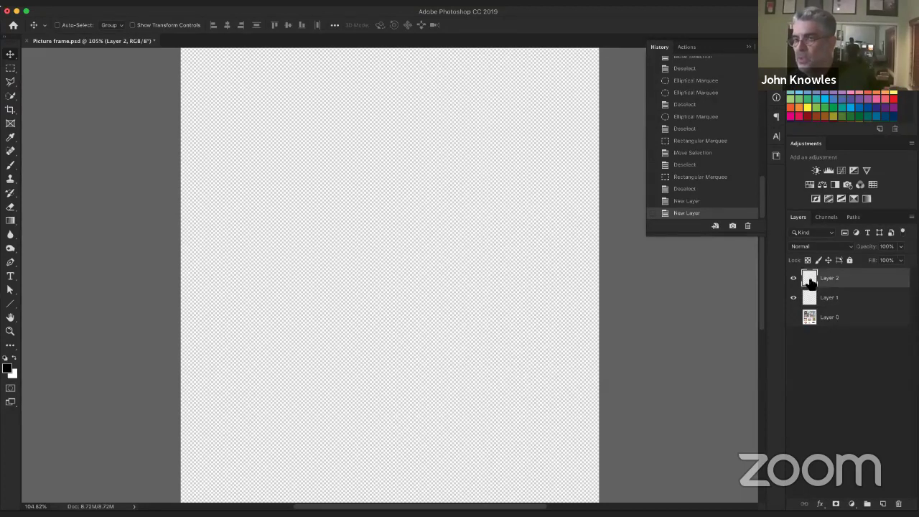
pyautogui.click(811, 296)
pyautogui.click(831, 284)
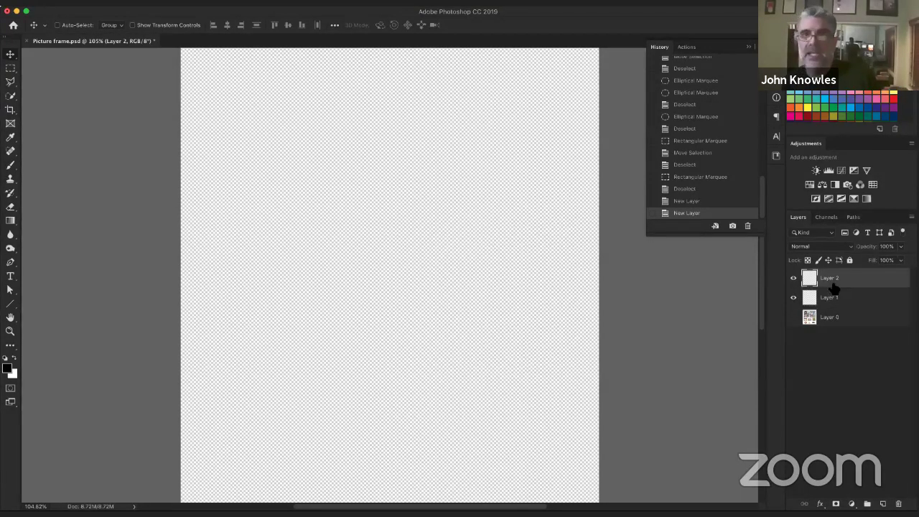
# Show Layer 0 again and turn the visibility of Layer 1 and Layer 2 off and back on.
pyautogui.click(794, 317)
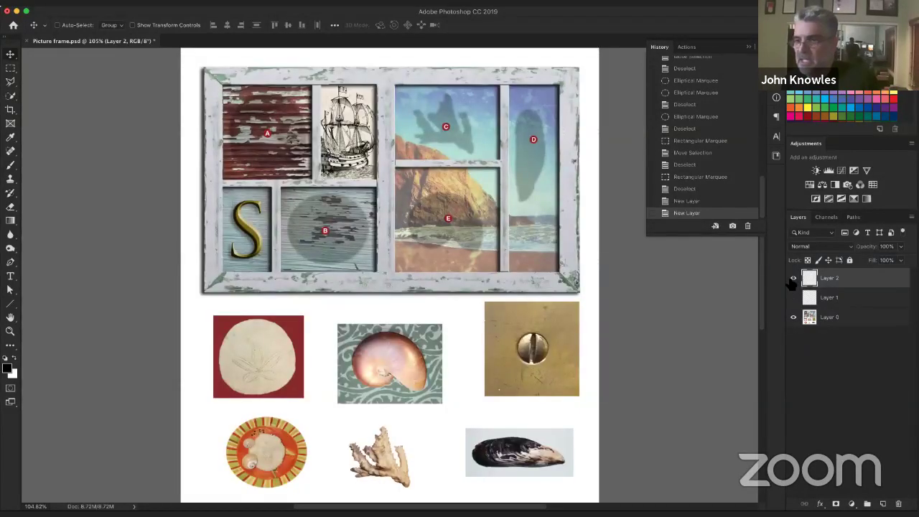
pyautogui.click(793, 278)
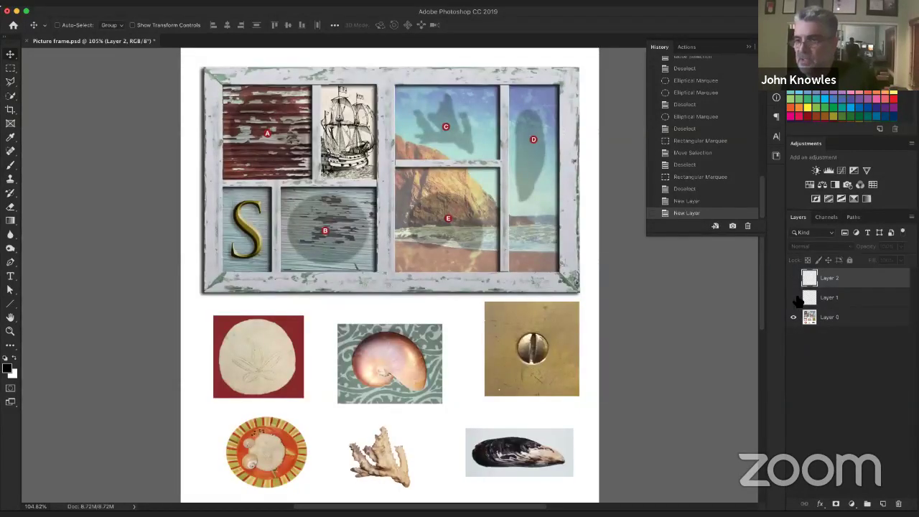
pyautogui.click(794, 297)
pyautogui.moveTo(794, 280); pyautogui.dragTo(795, 296)
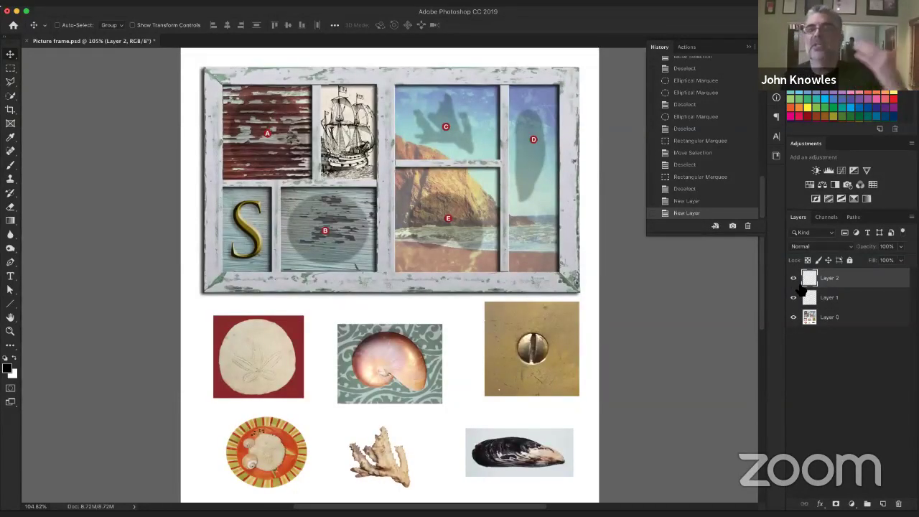
# Make Layer 0 active and draw a rectangular marquee selection around the brass plate with the screw.
pyautogui.click(827, 317)
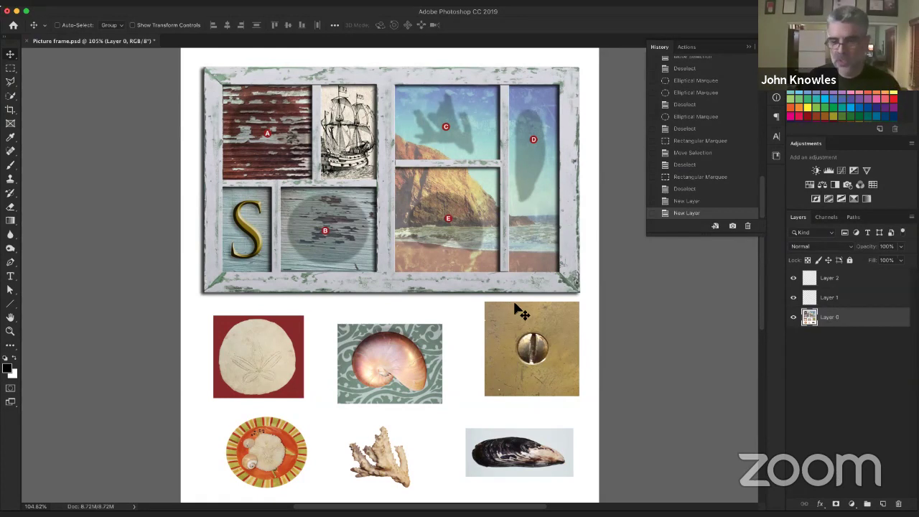
pyautogui.press('m')
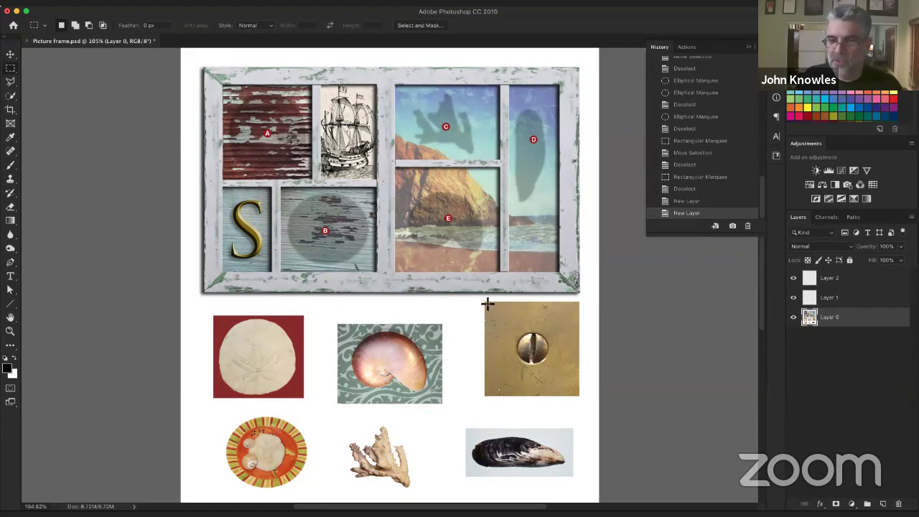
pyautogui.moveTo(487, 305); pyautogui.dragTo(579, 396)
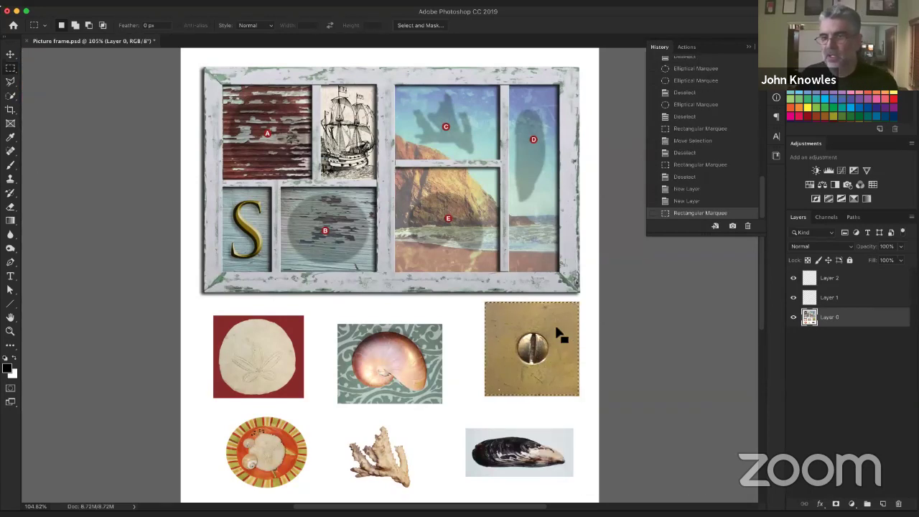
# Add a new empty layer above Layer 0 with default settings and toggle layer visibility, leaving Layer 1 and Layer 2 hidden.
pyautogui.rightClick(503, 315)
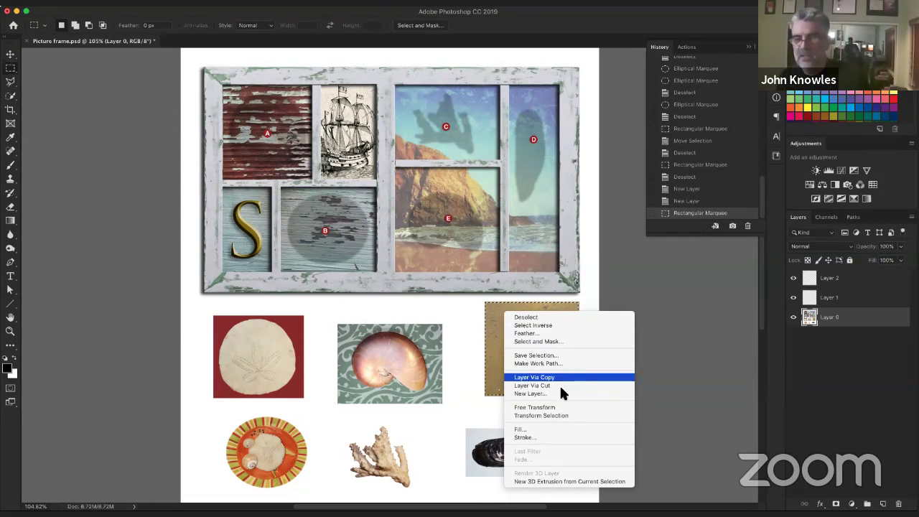
pyautogui.click(606, 394)
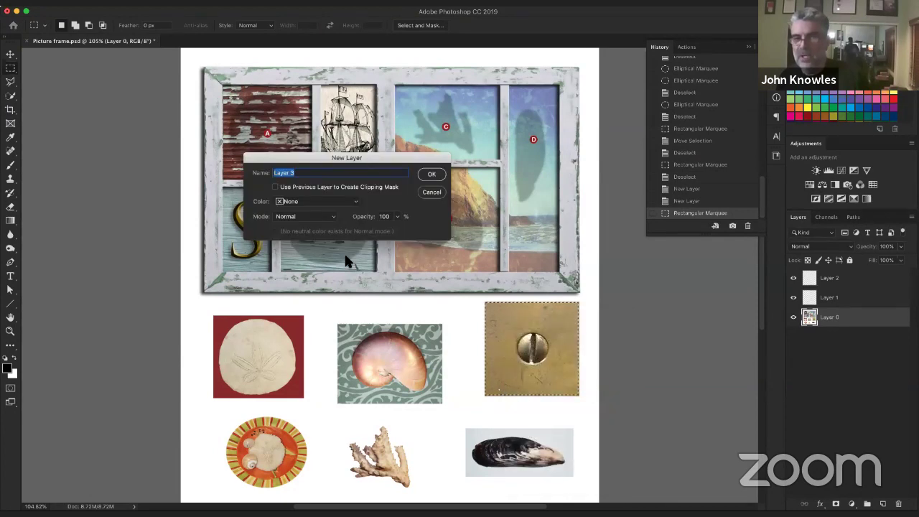
pyautogui.click(433, 174)
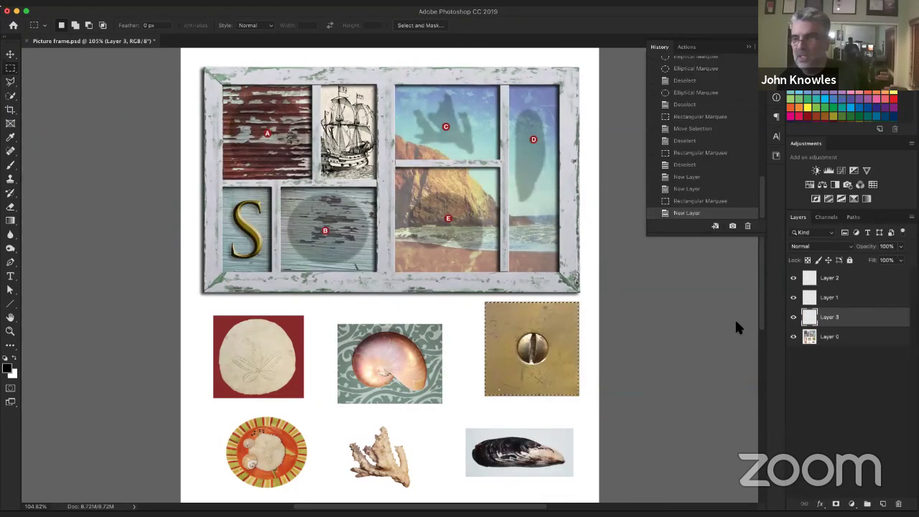
pyautogui.click(793, 317)
pyautogui.click(794, 297)
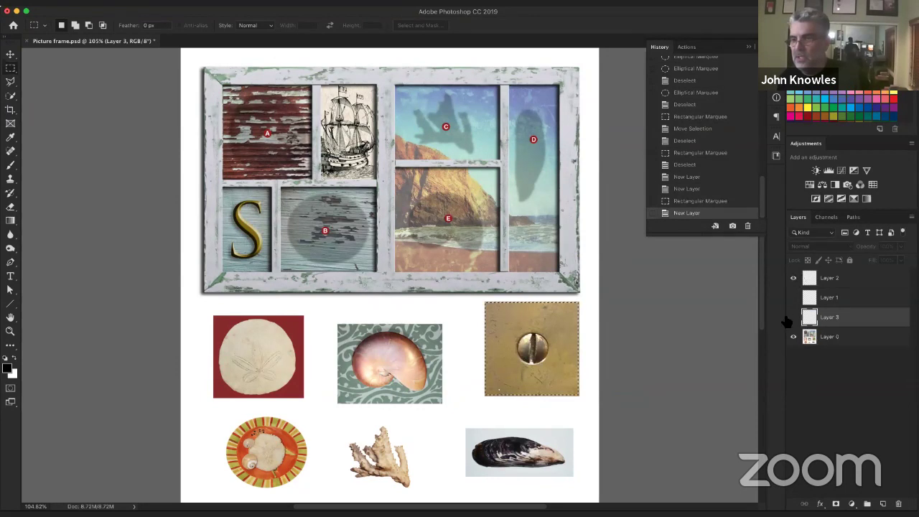
pyautogui.click(793, 336)
pyautogui.click(793, 338)
pyautogui.click(794, 317)
# Try Layer Via Cut on the brass plate selection while the empty Layer 3 is active.
pyautogui.rightClick(535, 308)
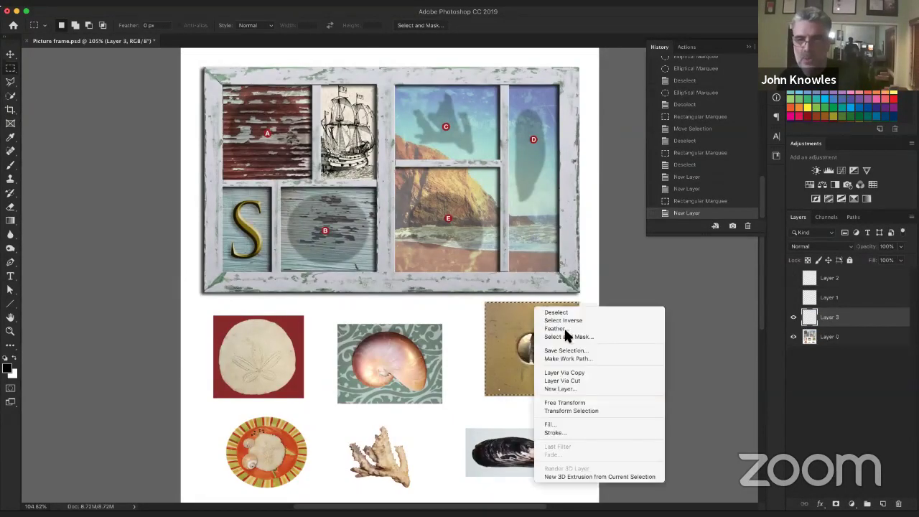
pyautogui.click(588, 380)
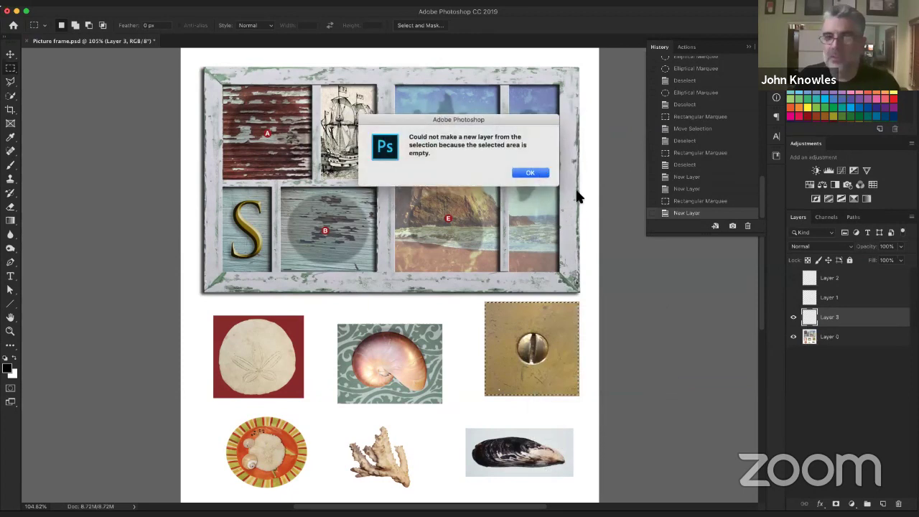
pyautogui.click(529, 173)
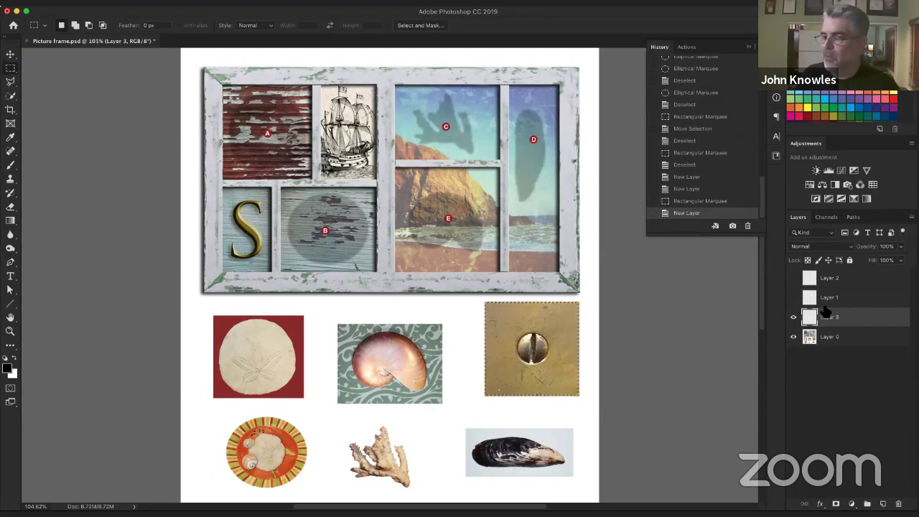
# Delete Layer 1, Layer 2 and Layer 3 together and clear the layer selection.
pyautogui.keyDown('shift'); pyautogui.click(864, 298); pyautogui.keyUp('shift')
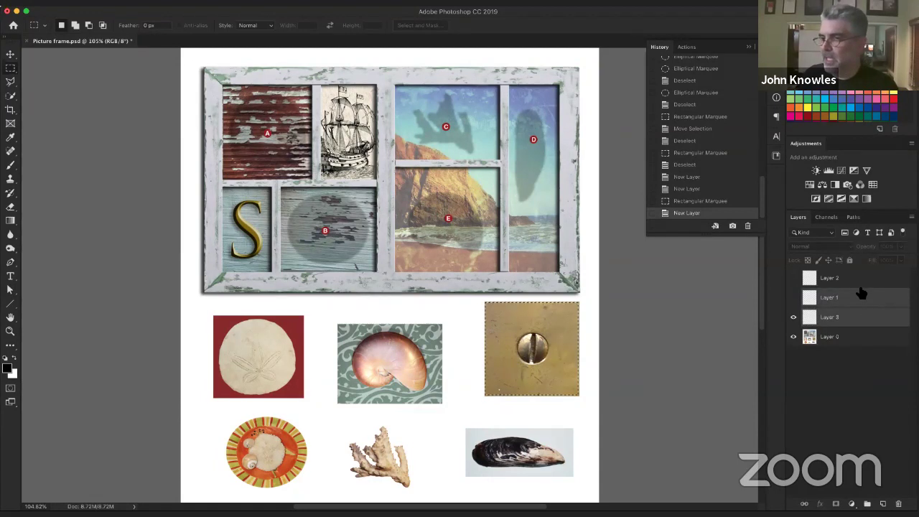
pyautogui.keyDown('shift'); pyautogui.click(862, 280); pyautogui.keyUp('shift')
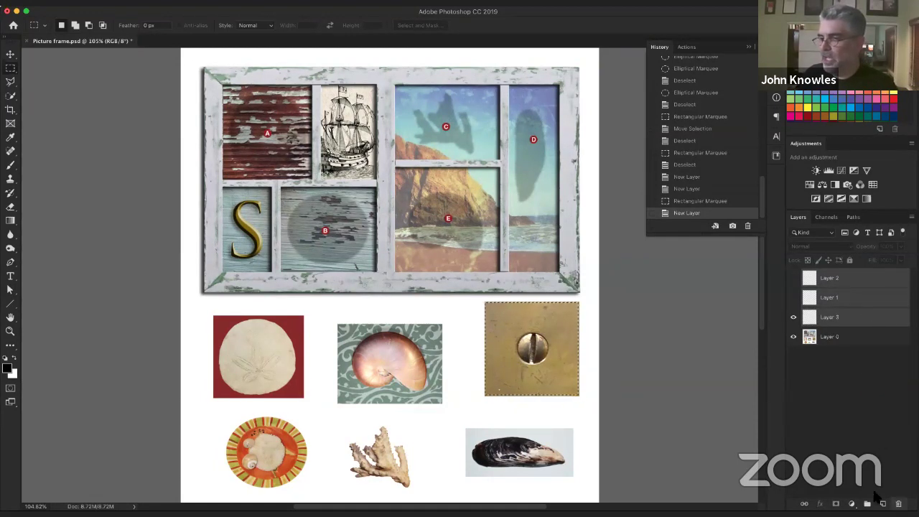
pyautogui.click(898, 504)
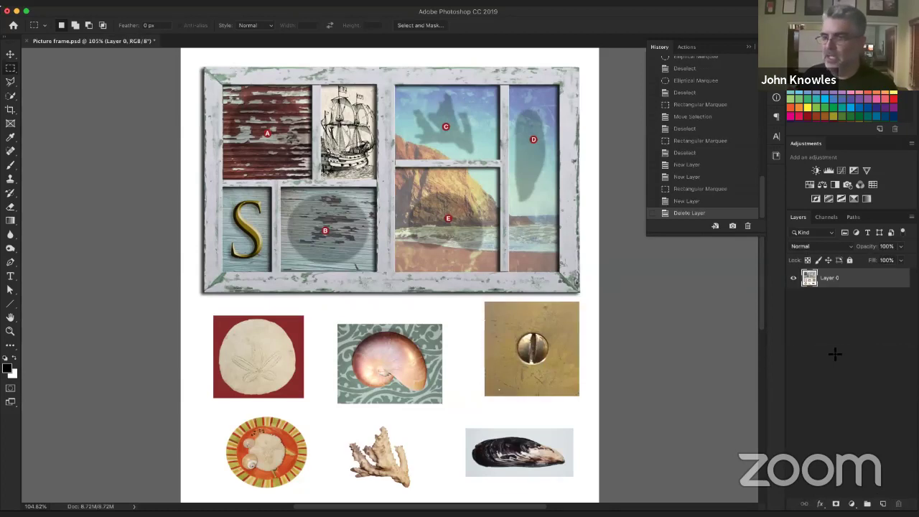
pyautogui.click(833, 353)
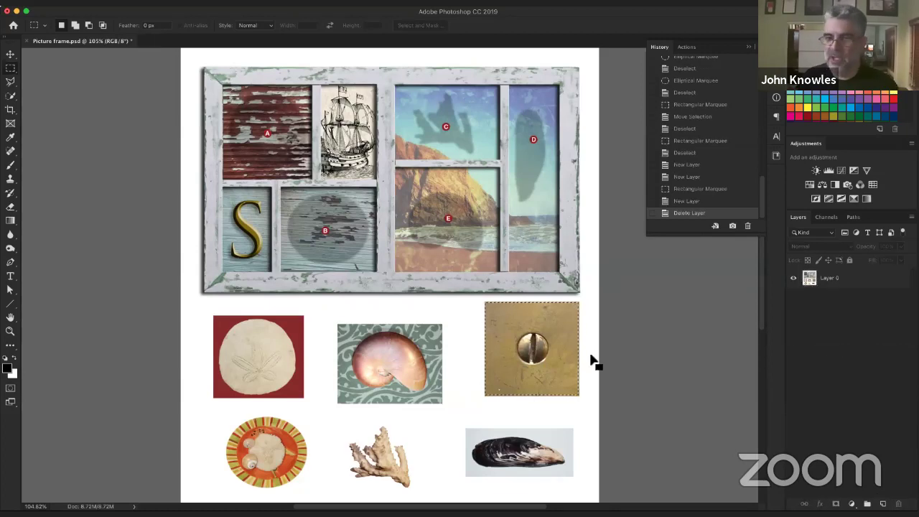
# Make Layer 0 active and move the selected brass plate onto its own layer with Layer Via Cut.
pyautogui.rightClick(544, 316)
pyautogui.click(648, 282)
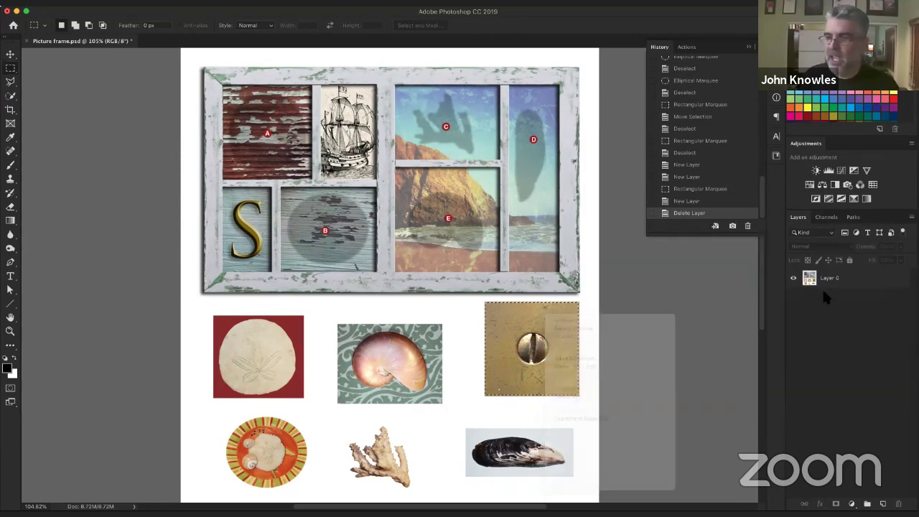
pyautogui.click(823, 282)
pyautogui.rightClick(576, 323)
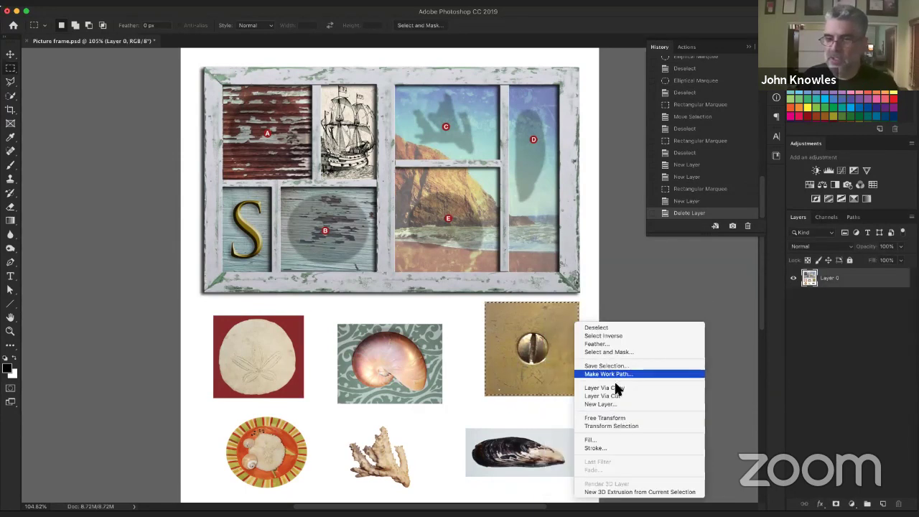
pyautogui.click(609, 395)
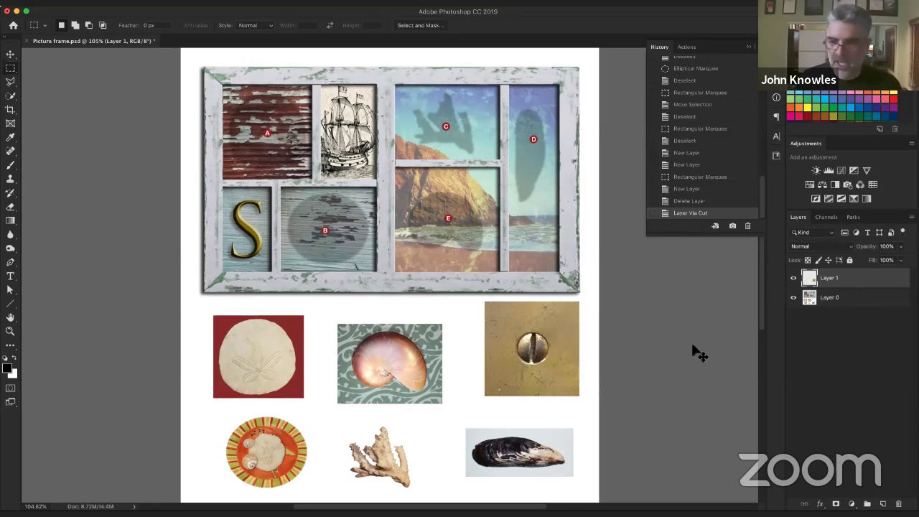
# Examine the cut brass plate up close by hiding and showing Layer 0 and hiding Layer 1 to check the area left behind.
pyautogui.press('super+equal')
pyautogui.press('super+equal')
pyautogui.scroll(-3, 524, 237)
pyautogui.hscroll(5, 524, 236)
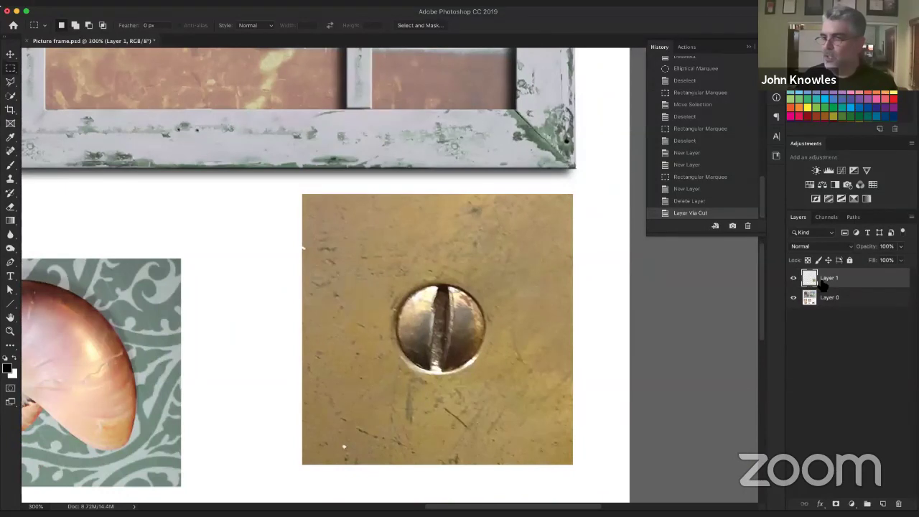
pyautogui.click(793, 298)
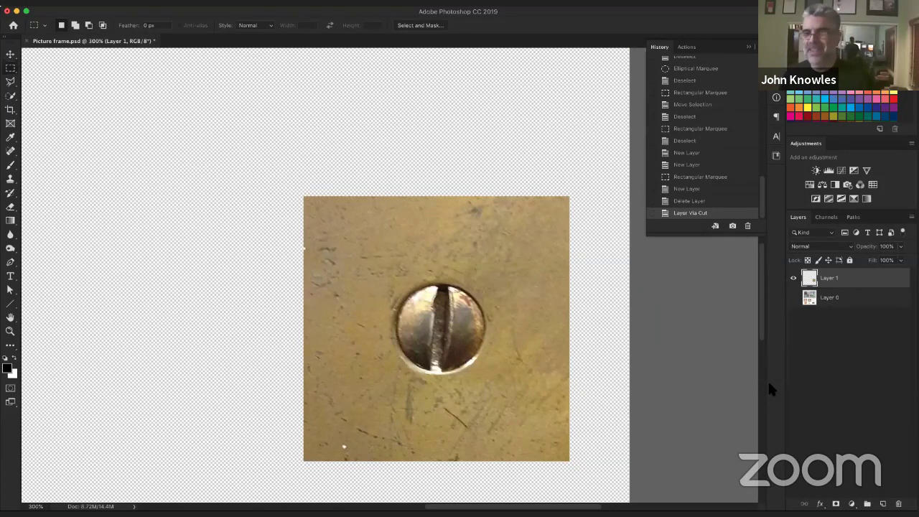
pyautogui.click(794, 297)
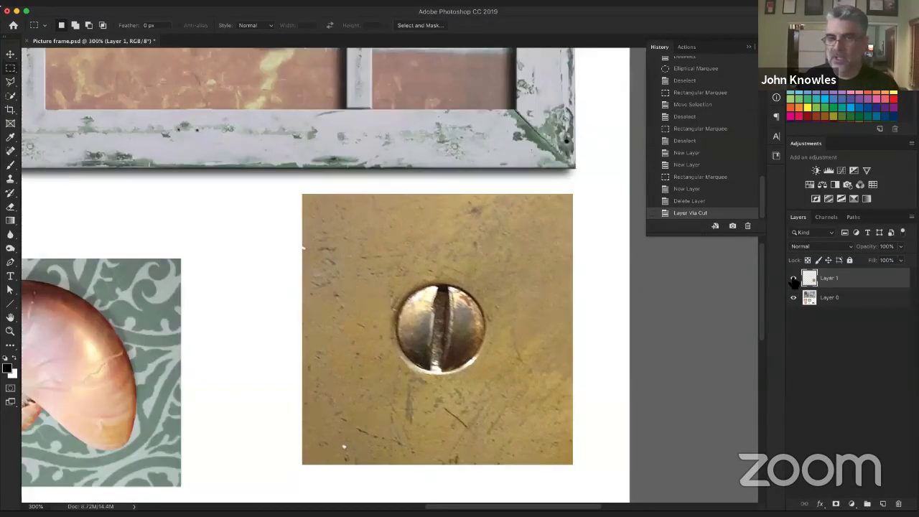
pyautogui.click(794, 279)
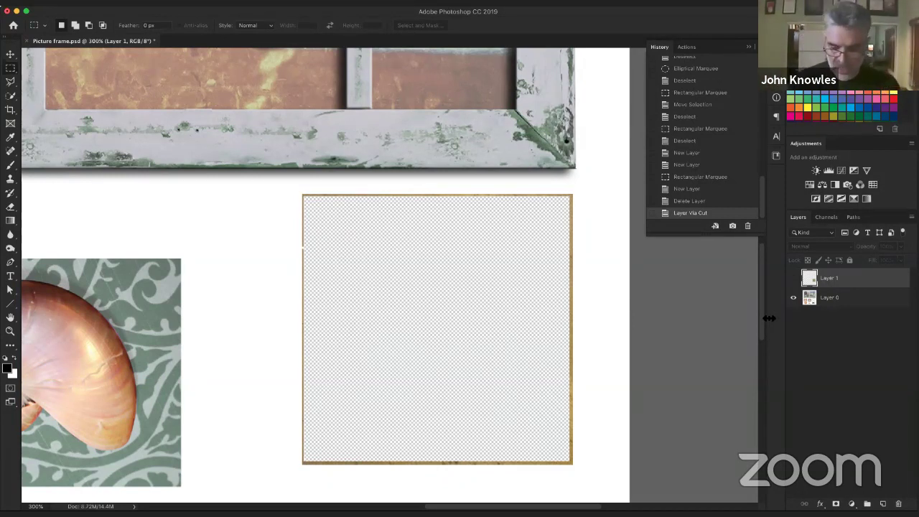
# Undo the Layer Via Cut of the brass plate.
pyautogui.press('super+minus')
pyautogui.press('super+minus')
pyautogui.press('super+minus')
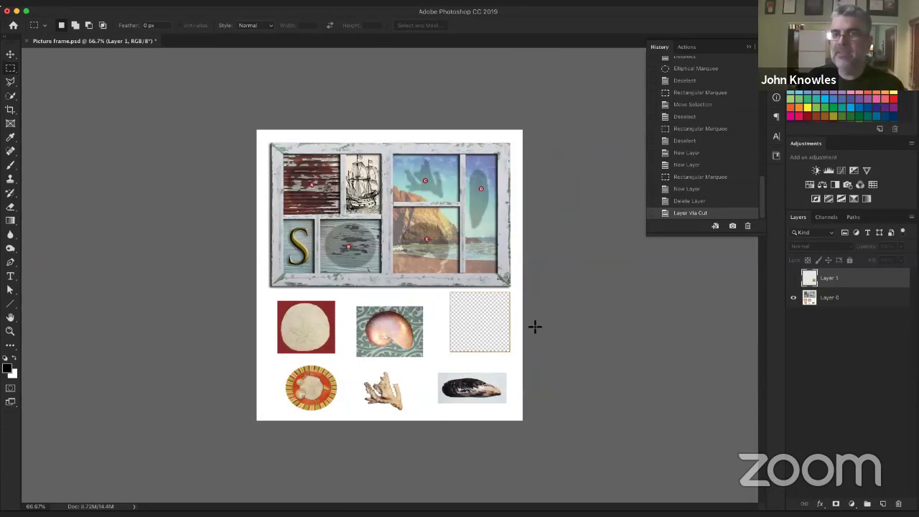
pyautogui.press('super+z')
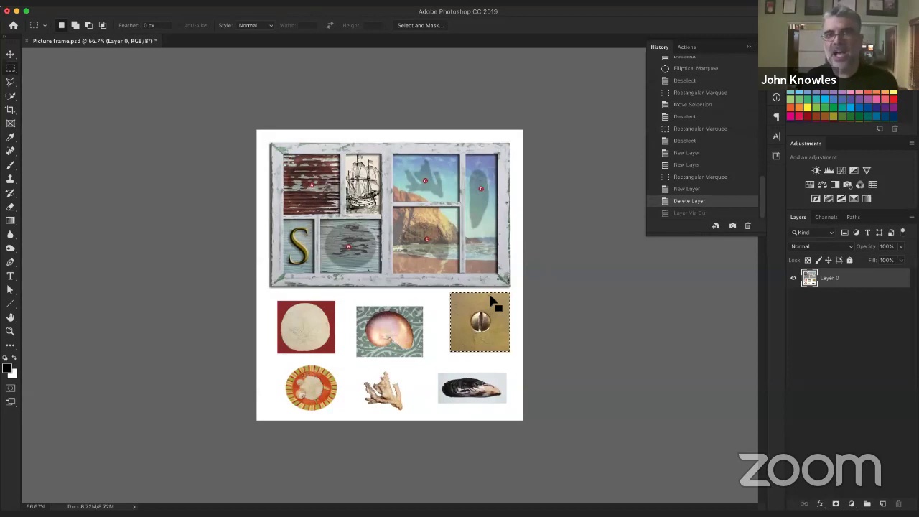
# Duplicate the selected brass plate with Layer Via Copy, toggling both layers' visibility to compare them, and undo the copy.
pyautogui.rightClick(498, 300)
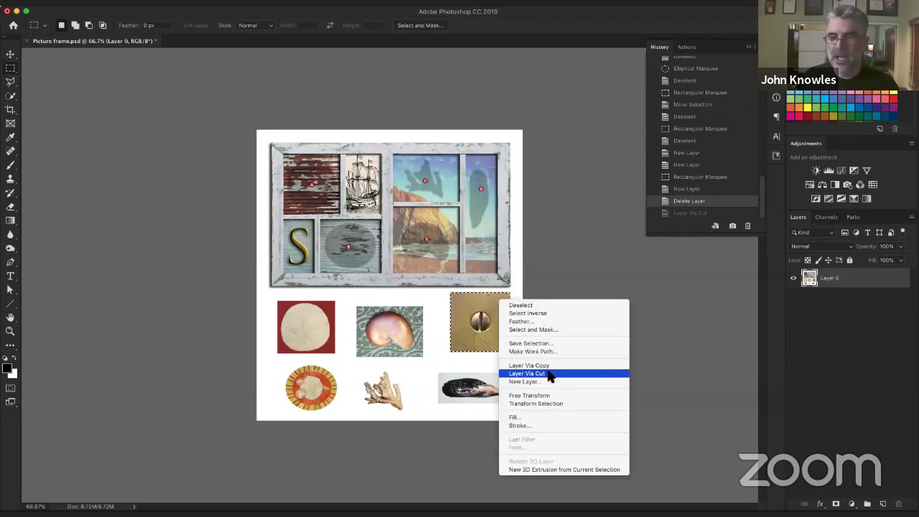
pyautogui.click(596, 368)
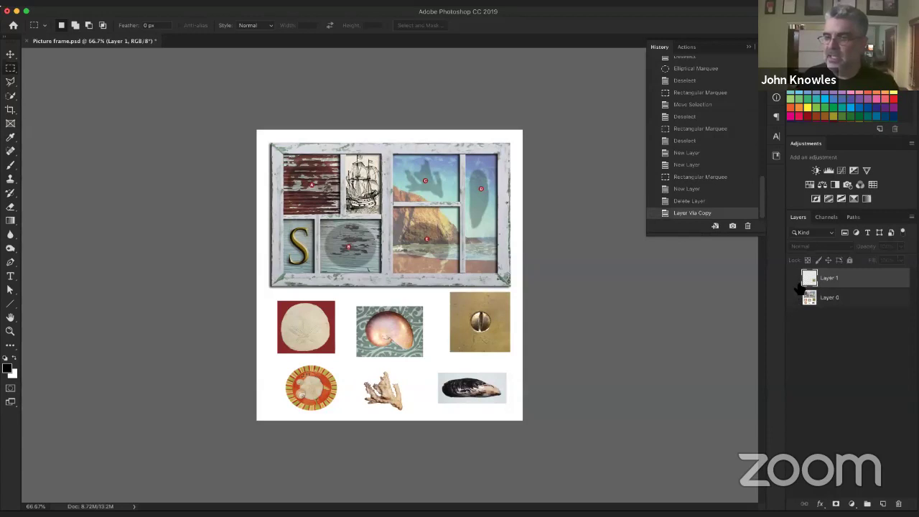
pyautogui.click(794, 298)
pyautogui.click(794, 297)
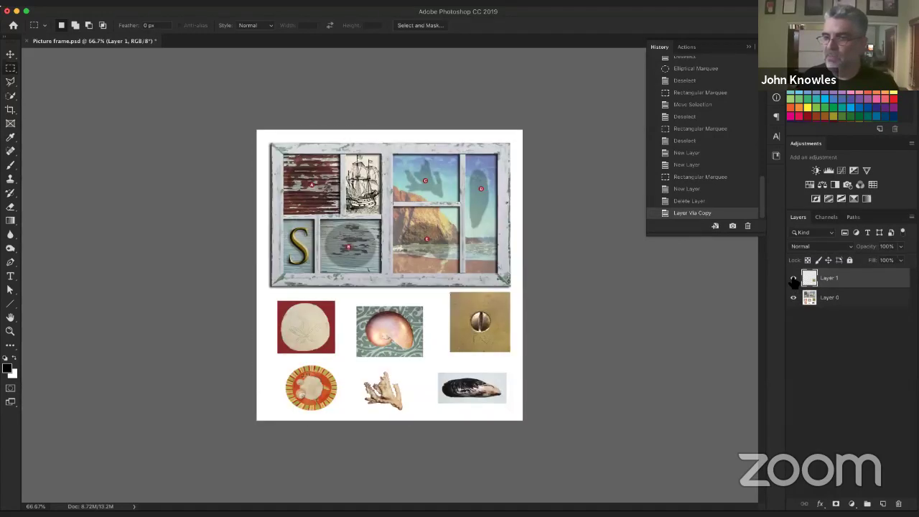
pyautogui.click(794, 278)
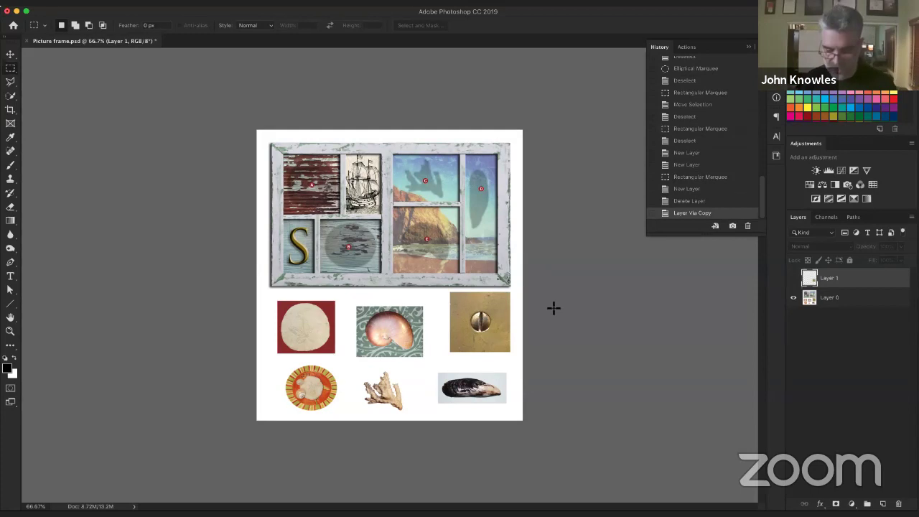
pyautogui.press('super+z')
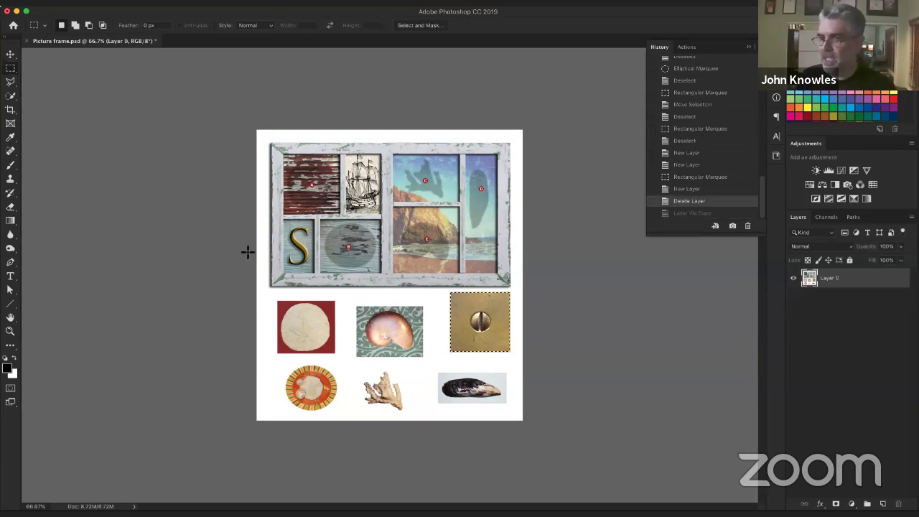
# Duplicate the selected brass plate onto its own layer with Layer Via Copy.
pyautogui.press('z')
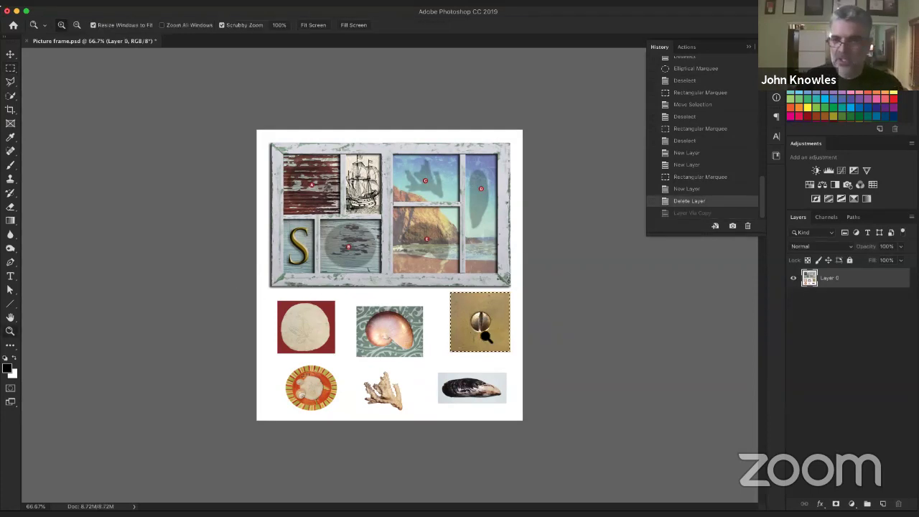
pyautogui.click(484, 294)
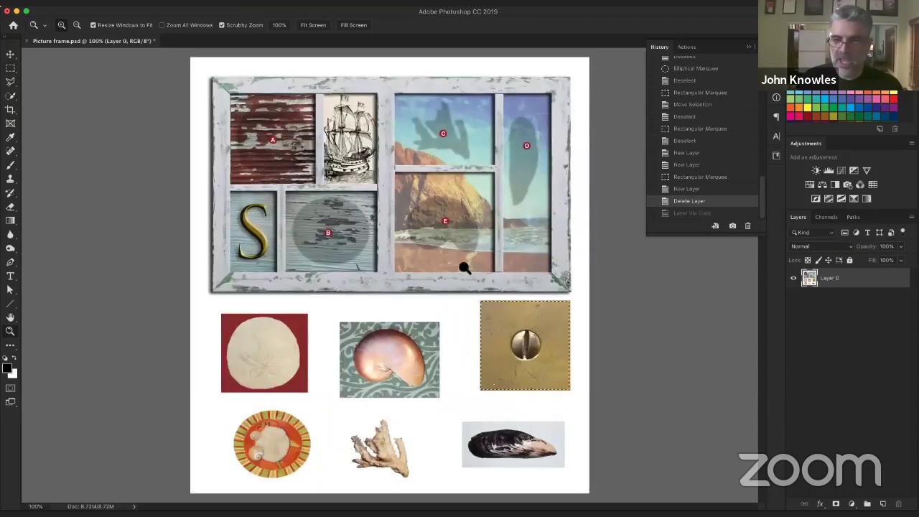
pyautogui.scroll(1, 480, 382)
pyautogui.scroll(5, 481, 382)
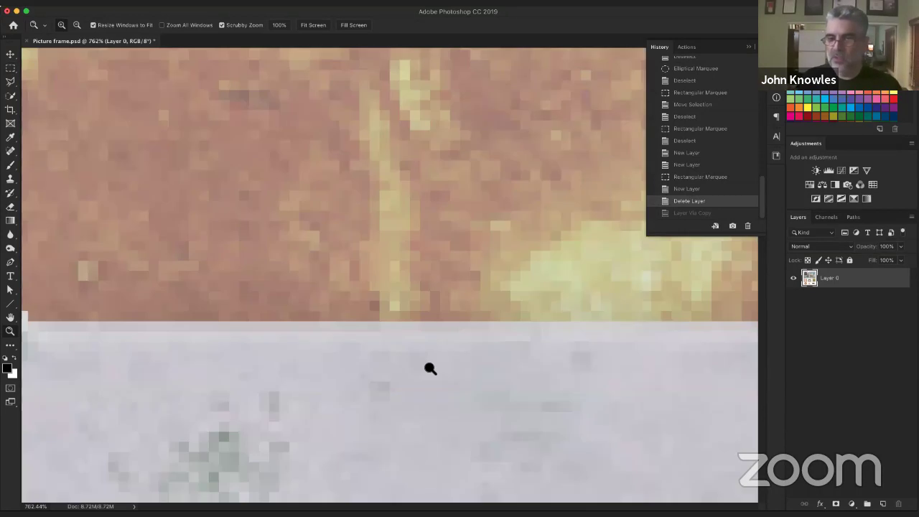
pyautogui.scroll(-6, 455, 351)
pyautogui.scroll(1, 465, 353)
pyautogui.scroll(5, 464, 354)
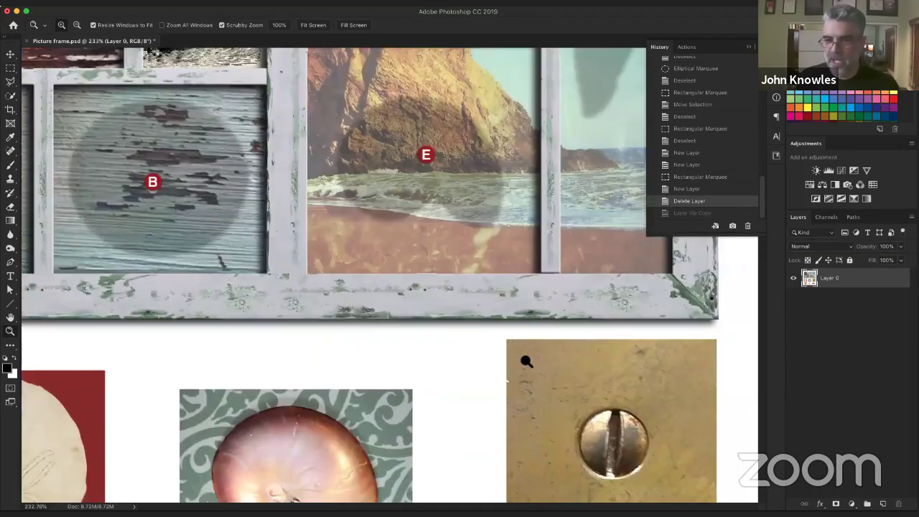
pyautogui.scroll(-5, 520, 352)
pyautogui.scroll(1, 547, 354)
pyautogui.scroll(3, 548, 353)
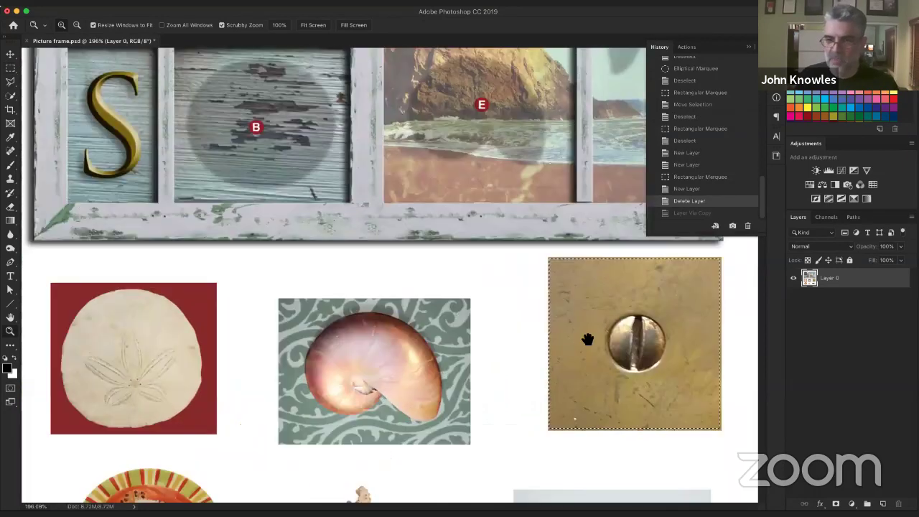
pyautogui.scroll(-2, 428, 319)
pyautogui.scroll(2, 398, 297)
pyautogui.hscroll(4, 366, 275)
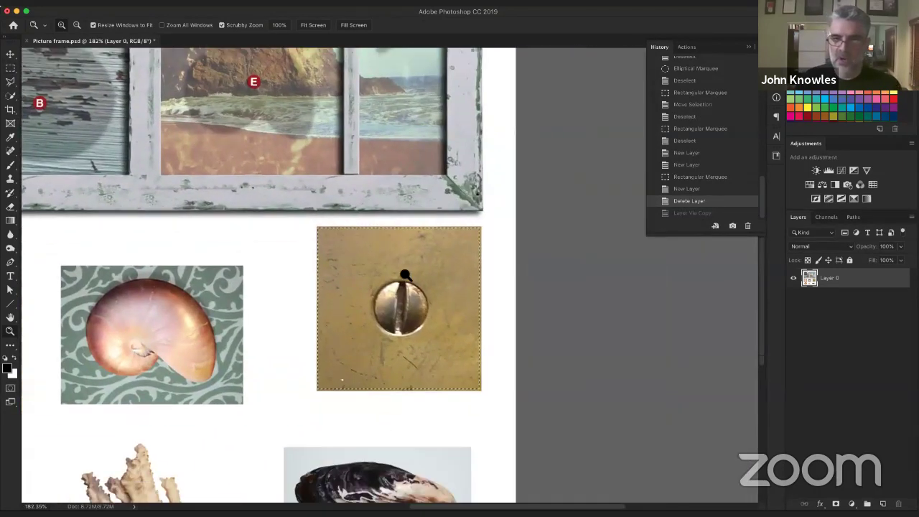
pyautogui.click(10, 67)
pyautogui.rightClick(339, 243)
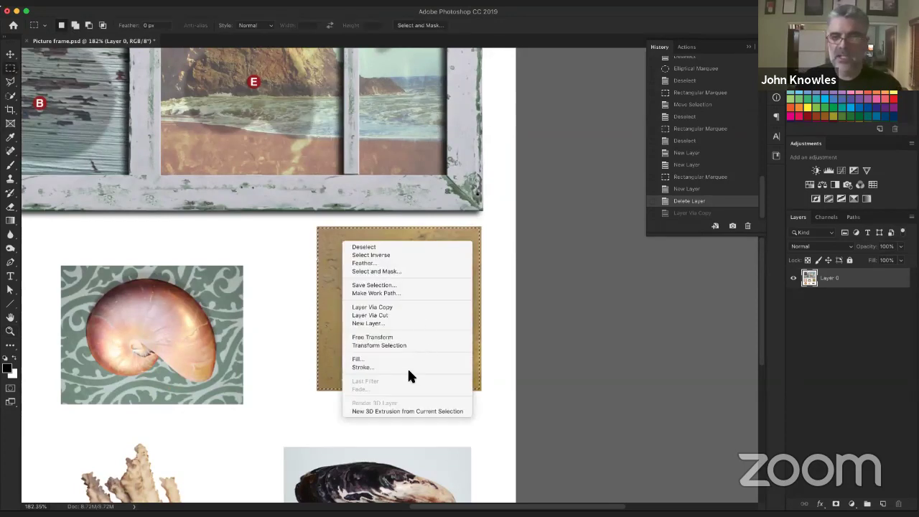
pyautogui.click(422, 307)
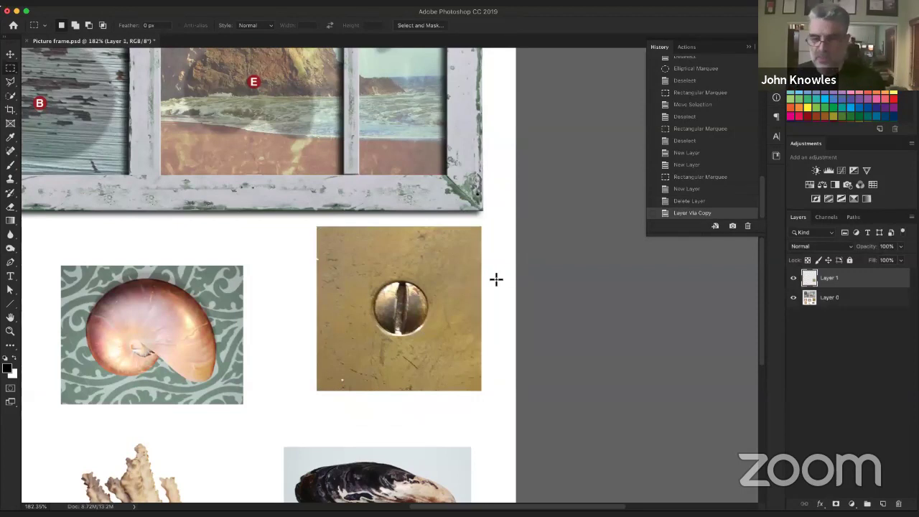
# With Layer 1 active, move the copied brass plate up over the frame's lower edge, above the nautilus shell.
pyautogui.click(11, 56)
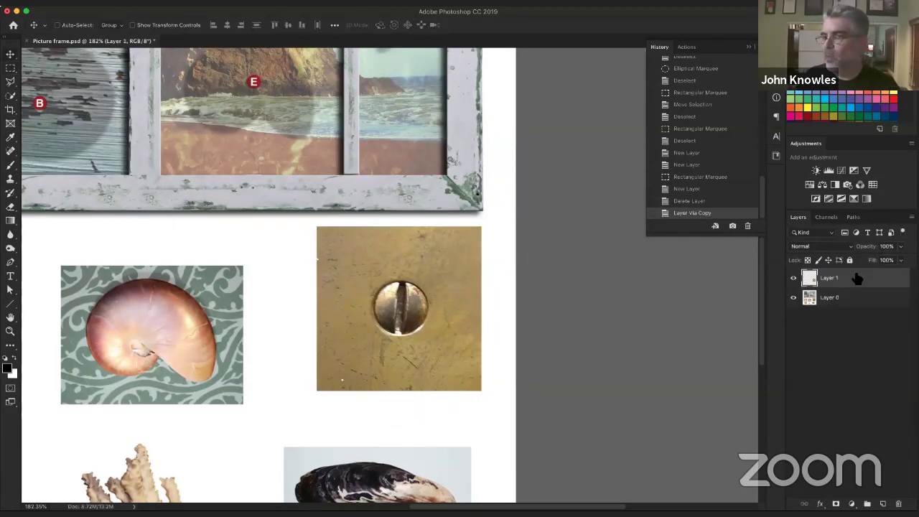
pyautogui.click(861, 299)
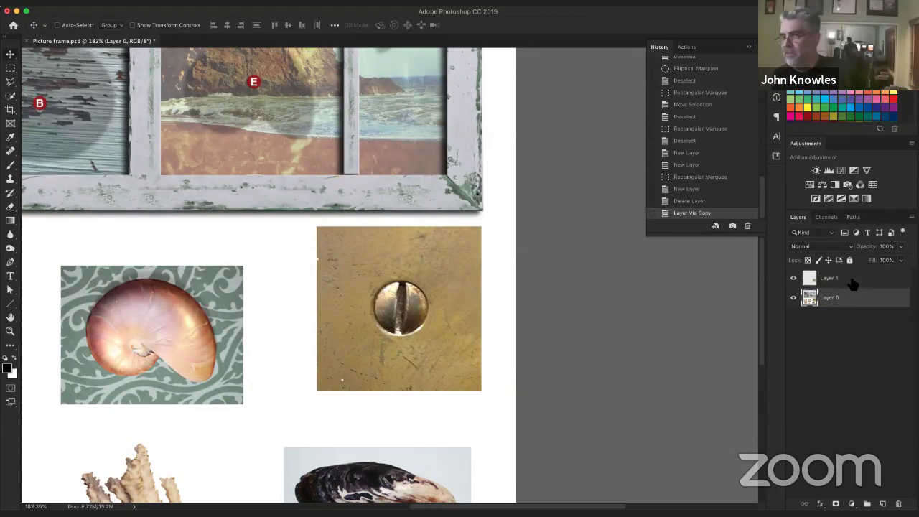
pyautogui.click(851, 284)
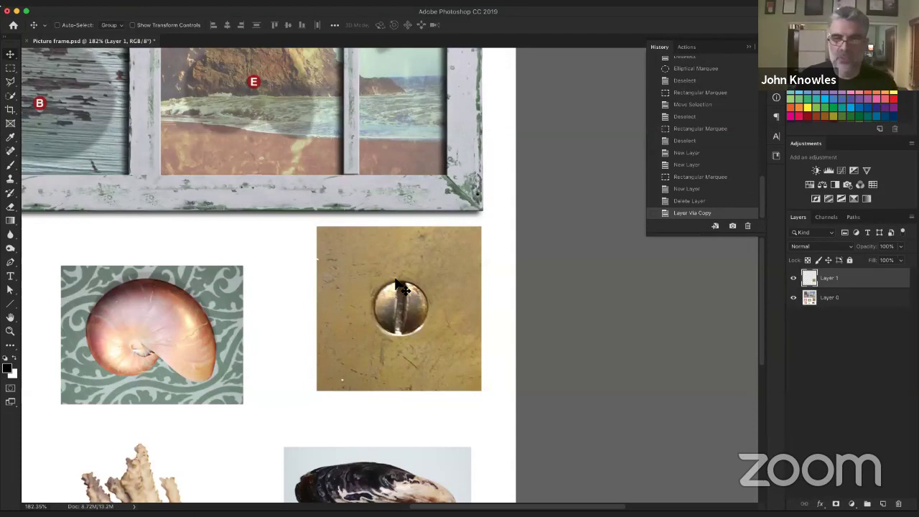
pyautogui.moveTo(395, 287); pyautogui.dragTo(117, 118)
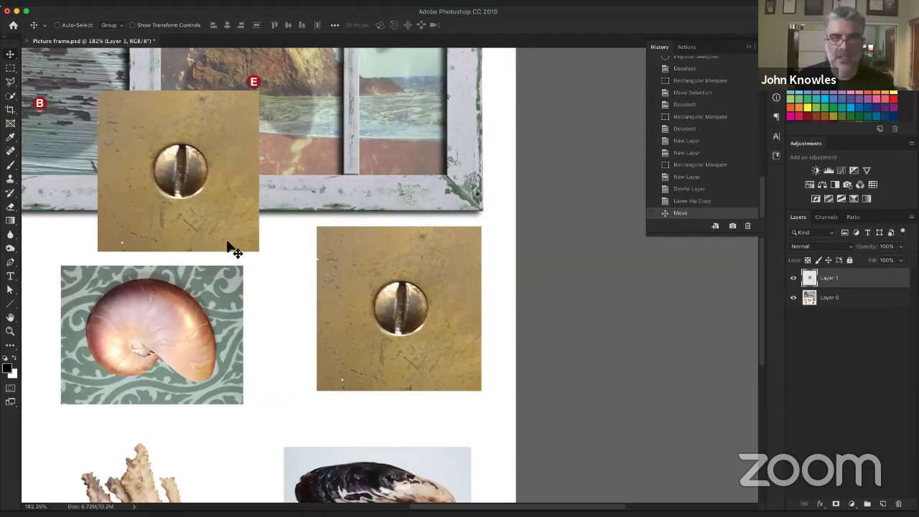
# Keep Layer 1 as the active layer and move the copied plate over frame opening A.
pyautogui.click(846, 298)
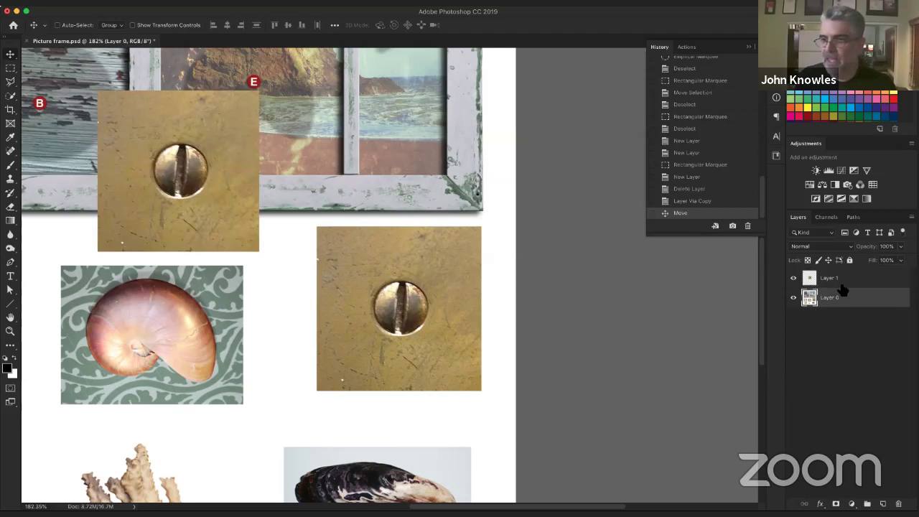
pyautogui.click(837, 279)
pyautogui.moveTo(175, 165); pyautogui.dragTo(243, 230)
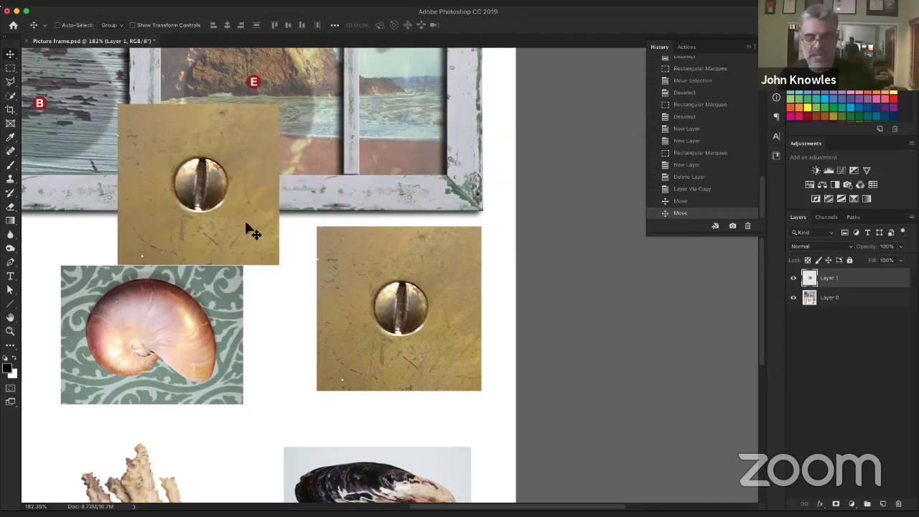
pyautogui.moveTo(552, 299); pyautogui.dragTo(738, 370)
pyautogui.moveTo(388, 242); pyautogui.dragTo(354, 159)
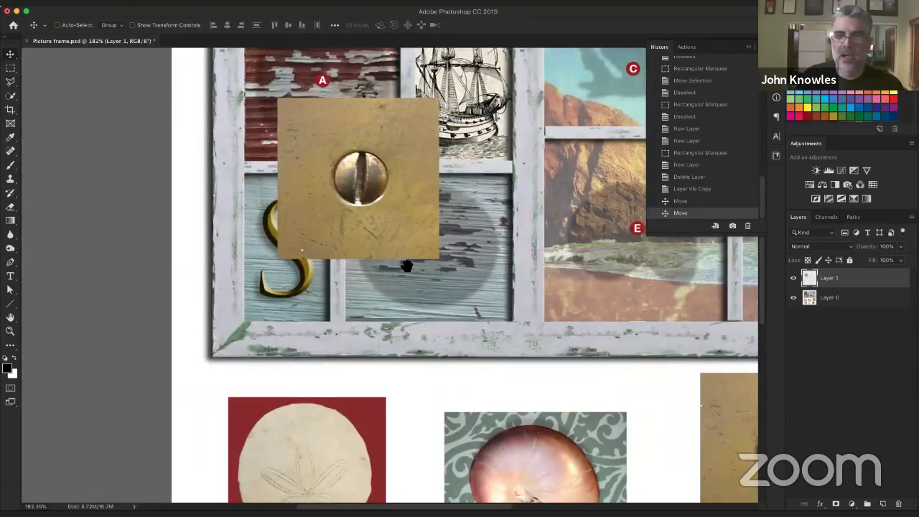
pyautogui.moveTo(406, 266); pyautogui.dragTo(389, 201)
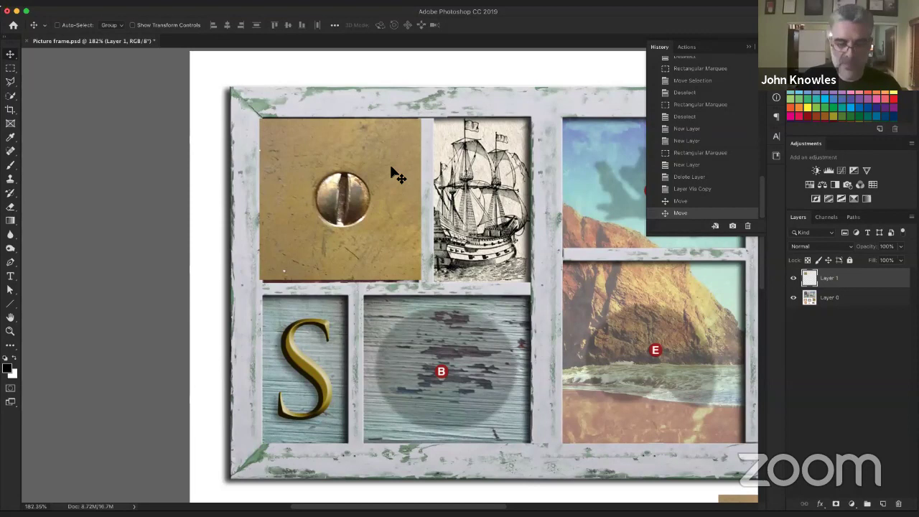
pyautogui.press('super+t')
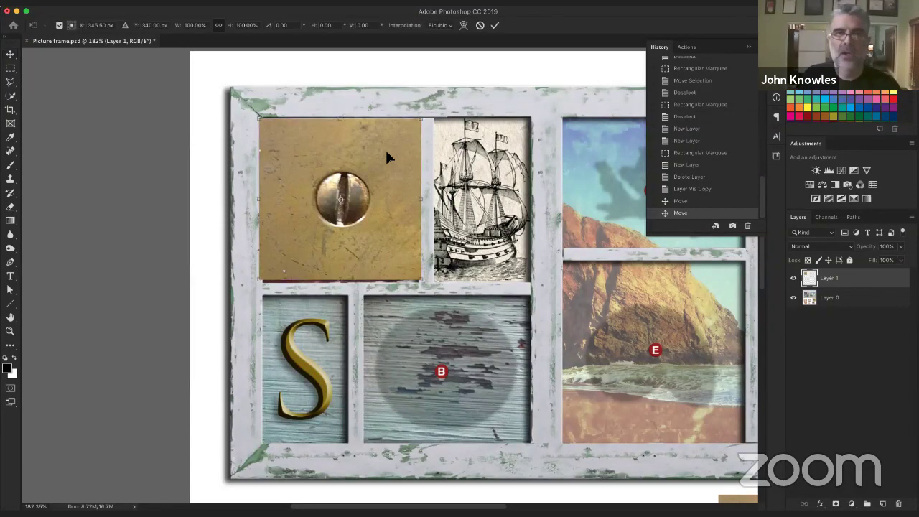
pyautogui.press('Return')
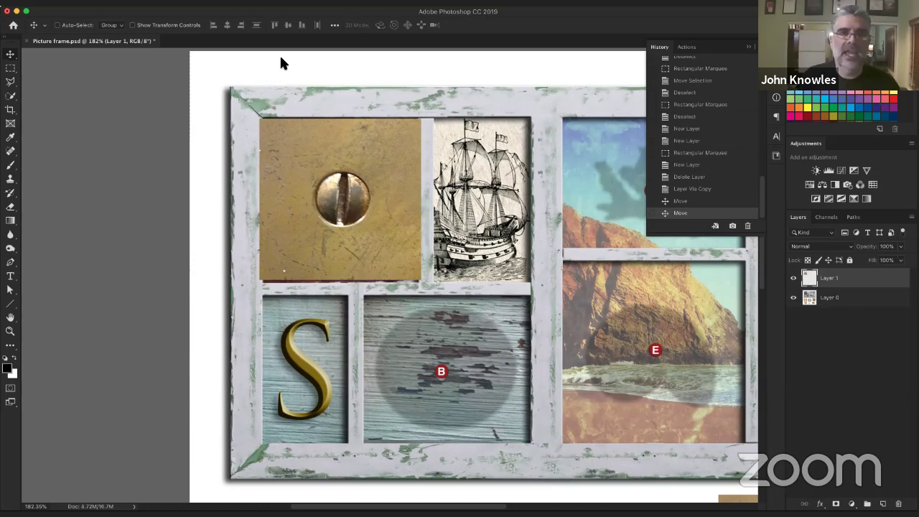
pyautogui.click(128, 2)
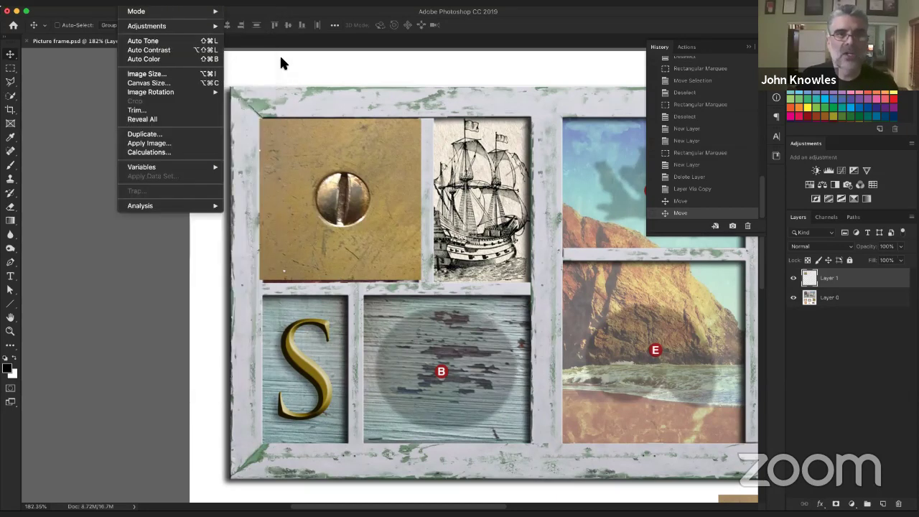
pyautogui.moveTo(108, 3)
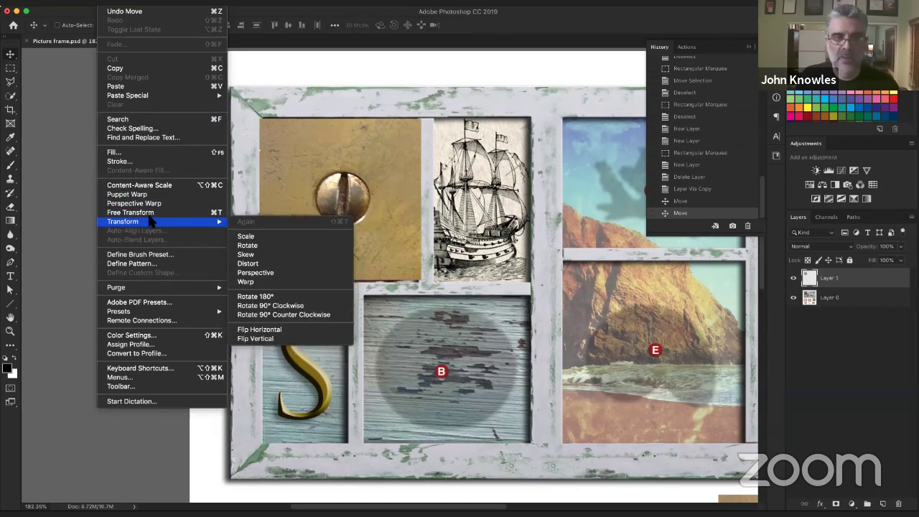
pyautogui.moveTo(139, 221)
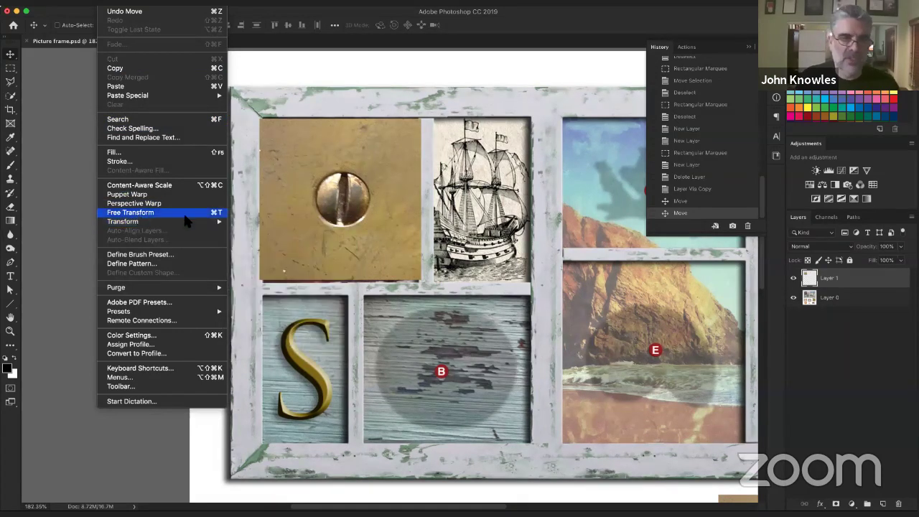
pyautogui.click(67, 221)
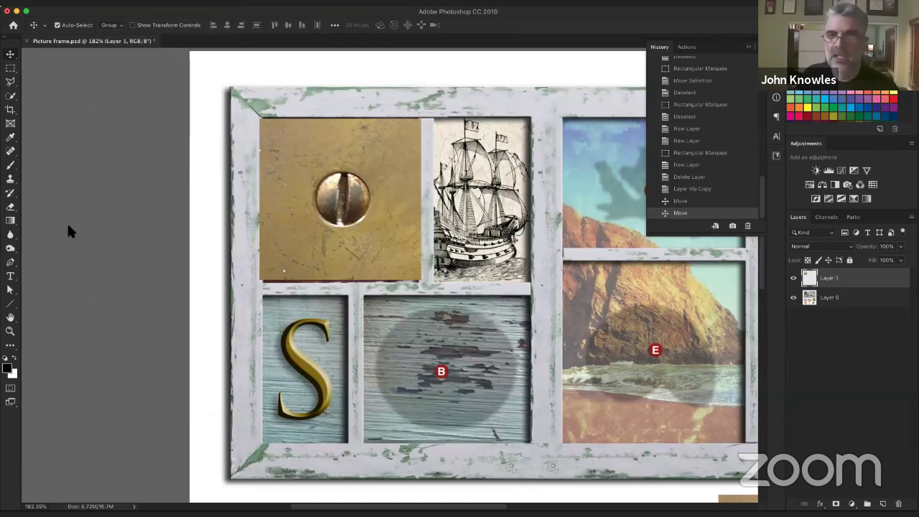
# Start Free Transform on the copied plate and enlarge it proportionally to 108.51%, keeping it over opening A.
pyautogui.press('super+t')
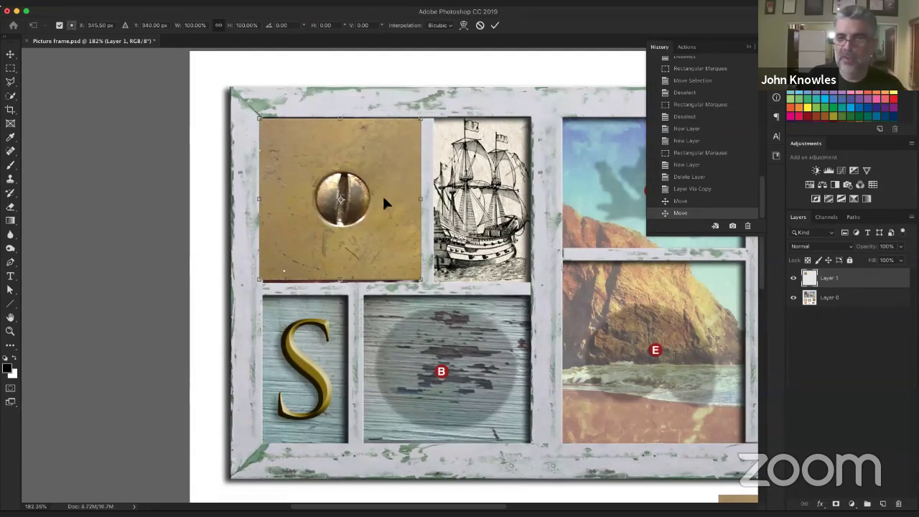
pyautogui.moveTo(260, 120)
pyautogui.mouseDown()
pyautogui.moveTo(287, 124)
pyautogui.moveTo(346, 194)
pyautogui.moveTo(197, 69)
pyautogui.moveTo(263, 125)
pyautogui.moveTo(180, 79)
pyautogui.moveTo(236, 119)
pyautogui.moveTo(260, 119)
pyautogui.mouseUp()
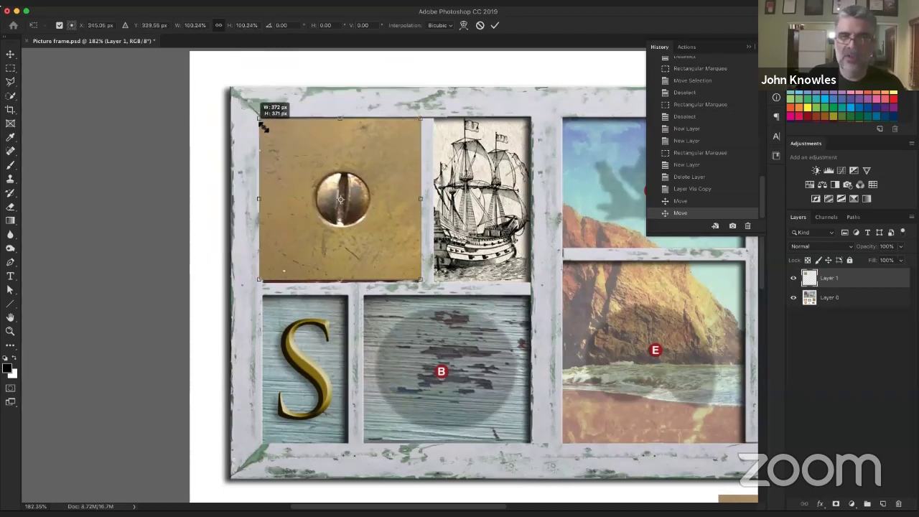
pyautogui.moveTo(343, 124); pyautogui.dragTo(338, 104)
pyautogui.moveTo(381, 168); pyautogui.dragTo(378, 174)
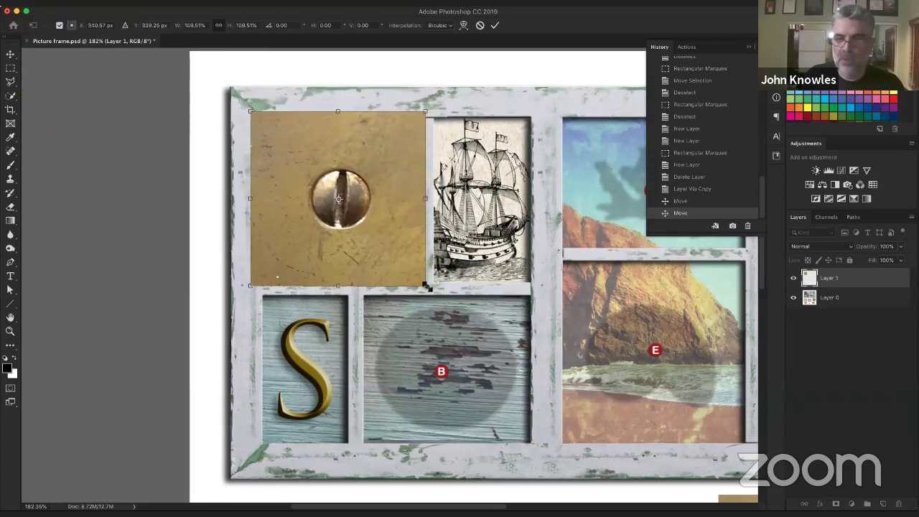
# Try scaling the plate proportionally from its corner, up to 272.72% and down to a smaller size, undoing each attempt.
pyautogui.moveTo(425, 285); pyautogui.dragTo(689, 494)
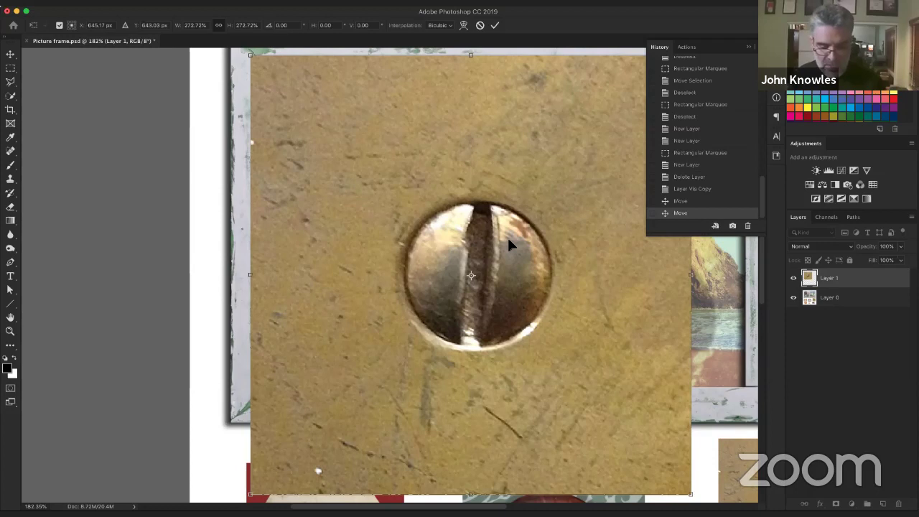
pyautogui.press('super+z')
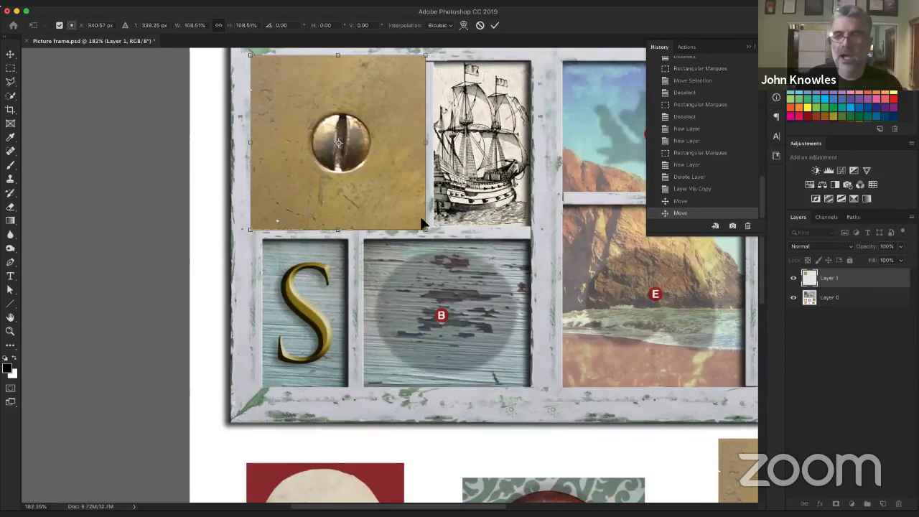
pyautogui.moveTo(424, 229); pyautogui.dragTo(356, 171)
pyautogui.press('super+z')
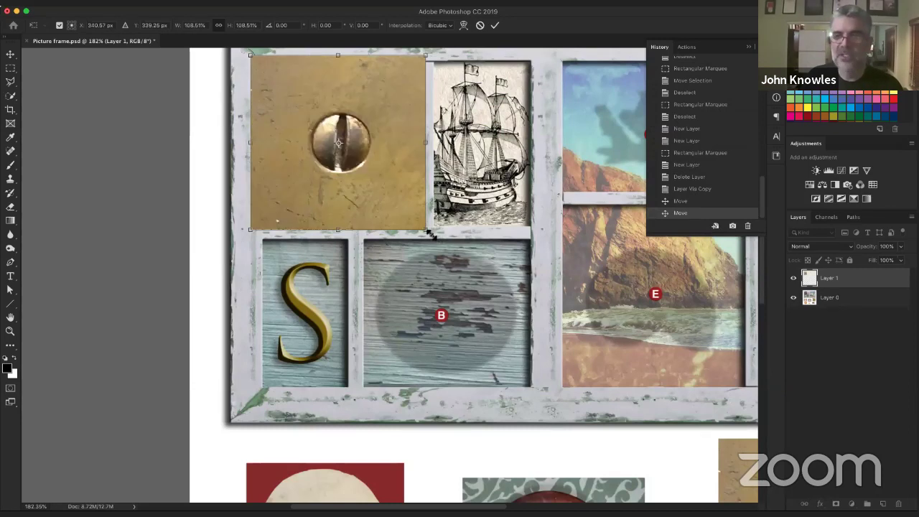
# Scale the plate proportionally about its centre to 79.86% and centre it within frame opening A.
pyautogui.moveTo(427, 234); pyautogui.dragTo(405, 210)
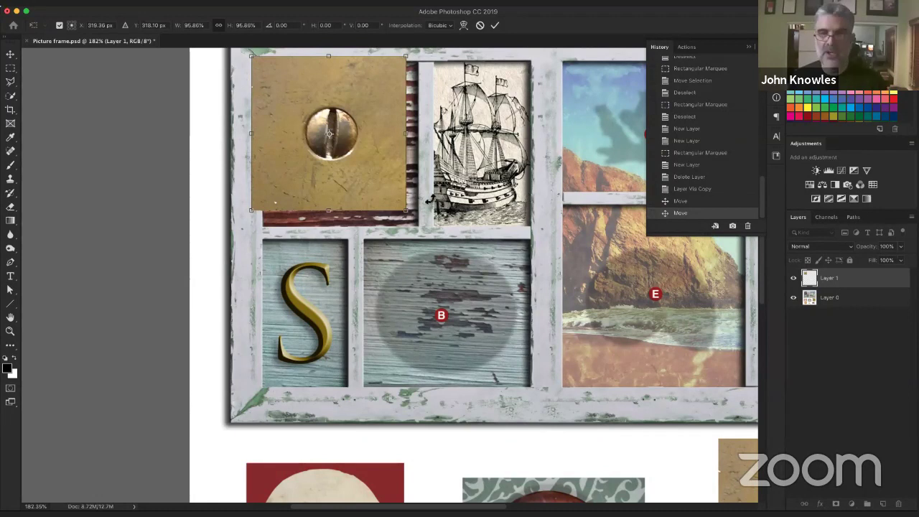
pyautogui.moveTo(406, 211); pyautogui.dragTo(427, 231)
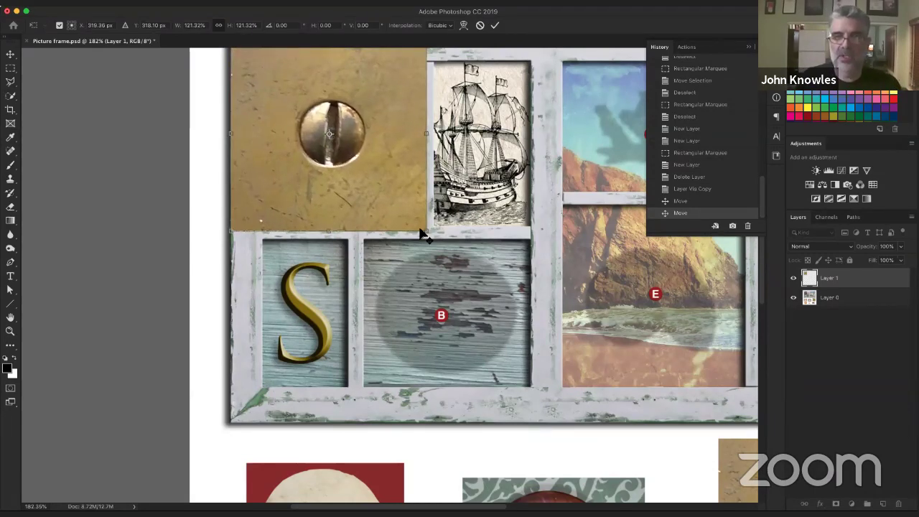
pyautogui.moveTo(426, 230); pyautogui.dragTo(393, 198)
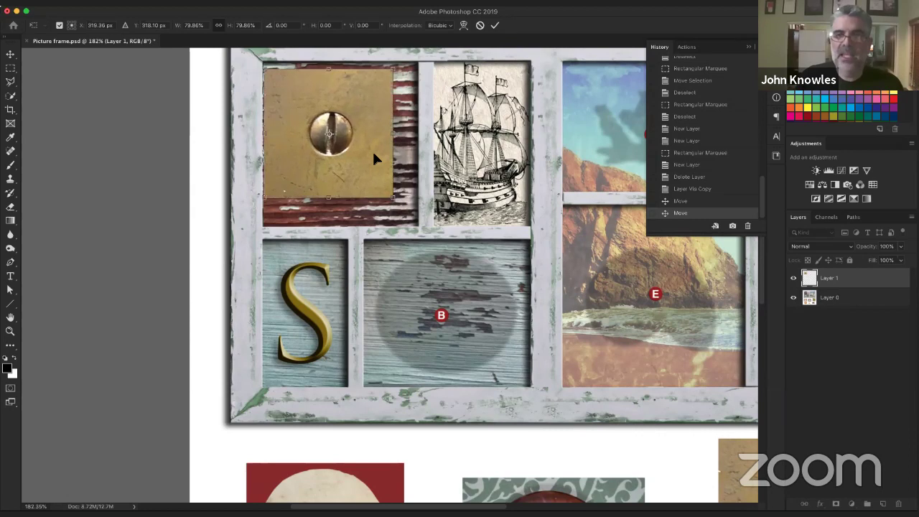
pyautogui.moveTo(387, 167); pyautogui.dragTo(391, 166)
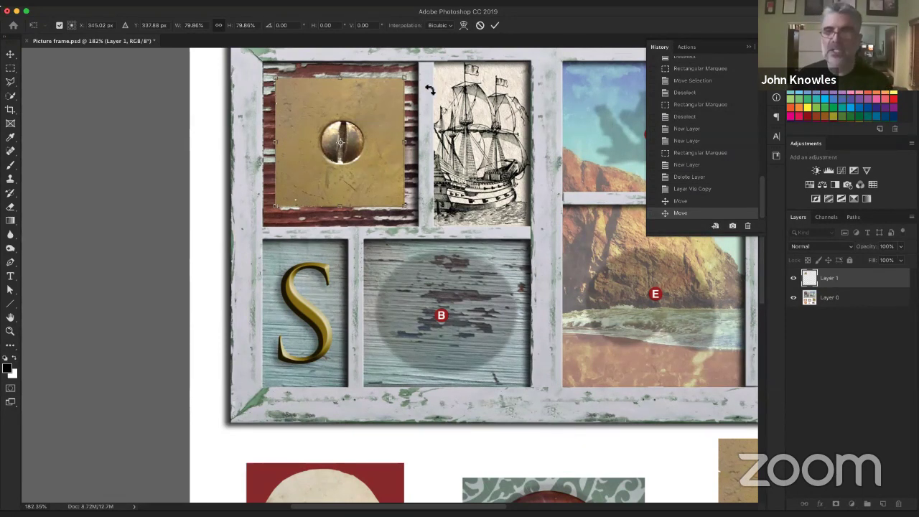
# Try stretching the plate non-proportionally from its corner, to 77.90% width and 71.62% height, and undo the distortion.
pyautogui.moveTo(403, 78); pyautogui.dragTo(516, 343)
pyautogui.moveTo(474, 58); pyautogui.dragTo(370, 100)
pyautogui.moveTo(428, 122); pyautogui.dragTo(390, 77)
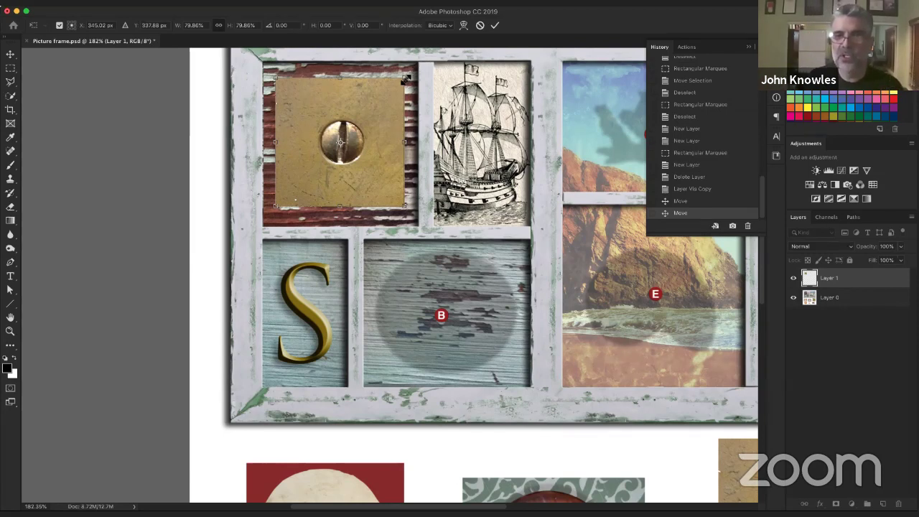
pyautogui.moveTo(405, 77); pyautogui.dragTo(401, 91)
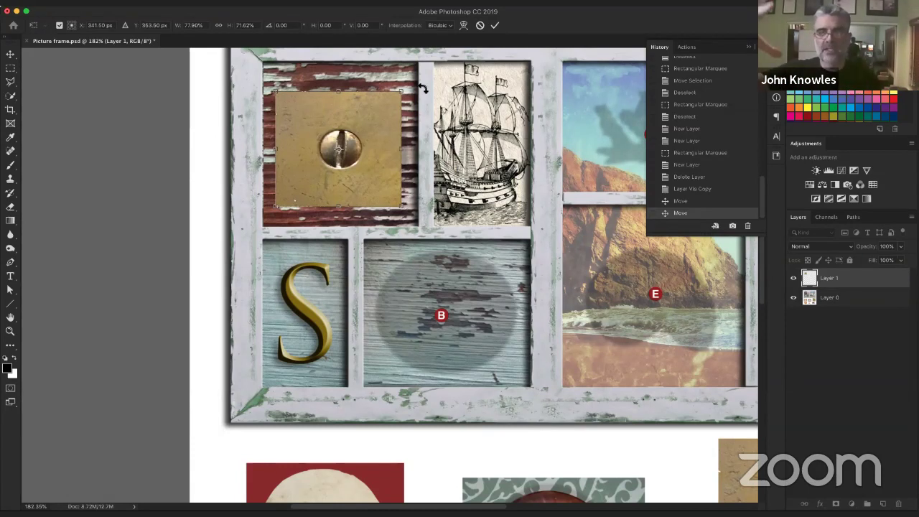
pyautogui.press('super+z')
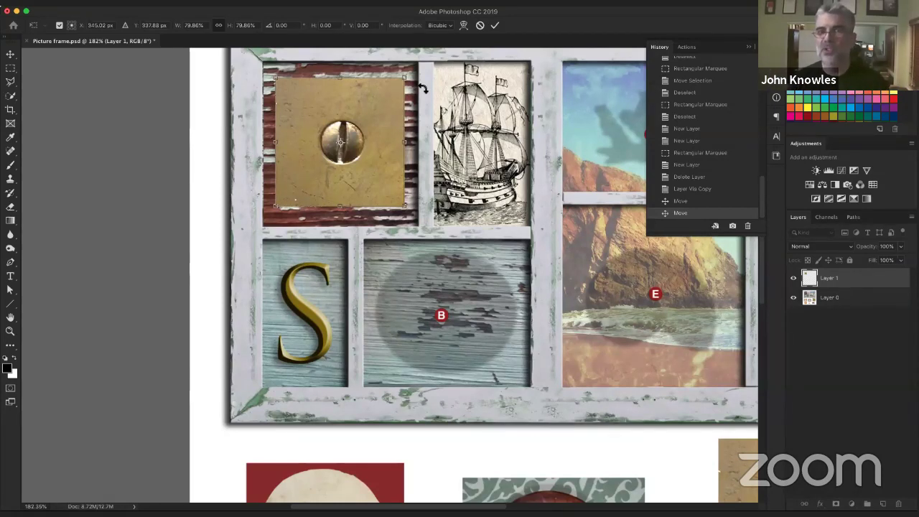
# Scale the plate proportionally to 75.93%, try squashing its height alone to 48.16%, and undo the squash.
pyautogui.moveTo(413, 87); pyautogui.dragTo(379, 109)
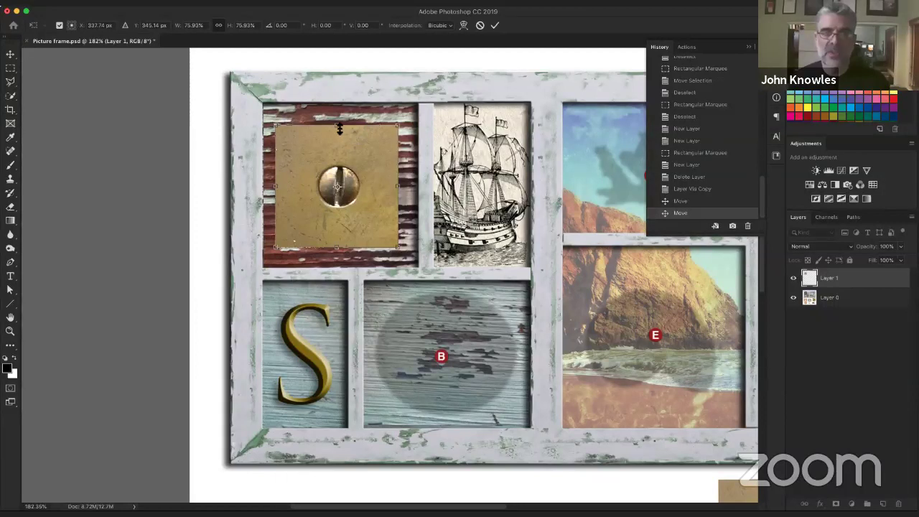
pyautogui.moveTo(338, 128); pyautogui.dragTo(314, 169)
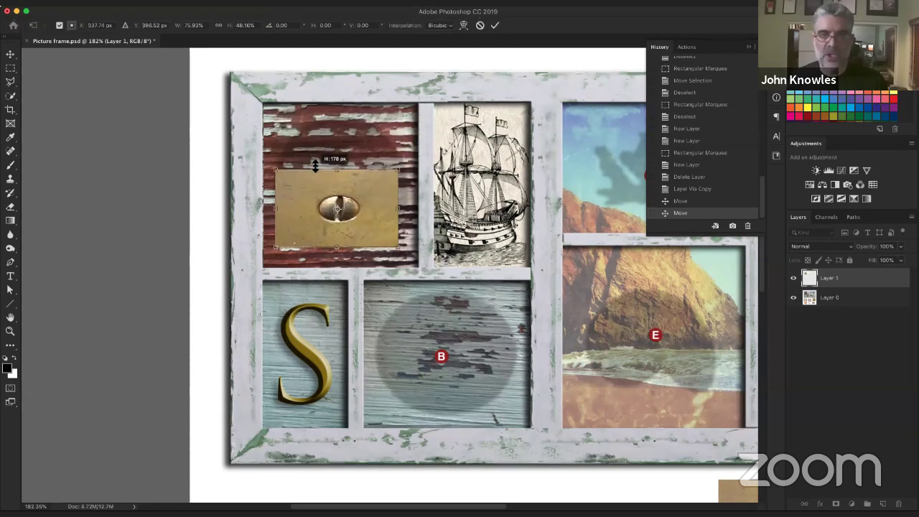
pyautogui.press('super+z')
# Try scaling the plate proportionally to 68.03% and 79.41% and repositioning it in opening A, and cancel the transform.
pyautogui.moveTo(401, 124); pyautogui.dragTo(327, 140)
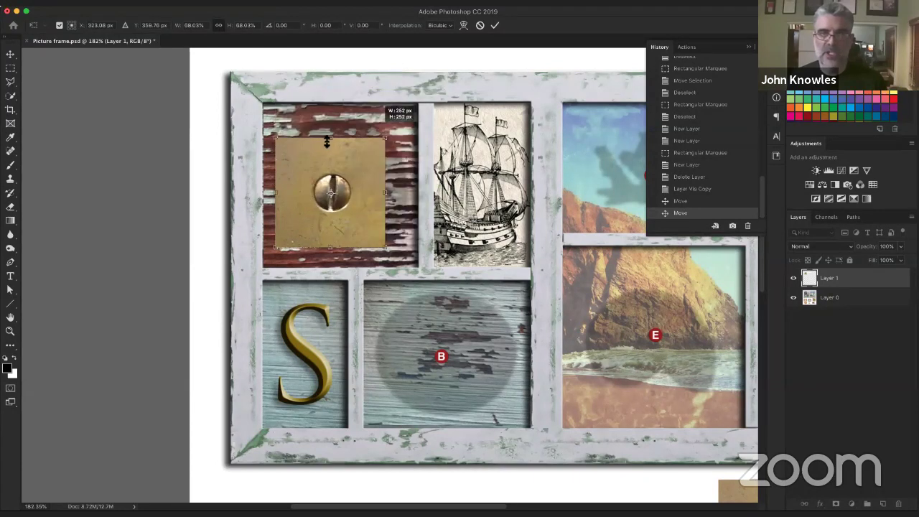
pyautogui.moveTo(252, 130); pyautogui.dragTo(257, 119)
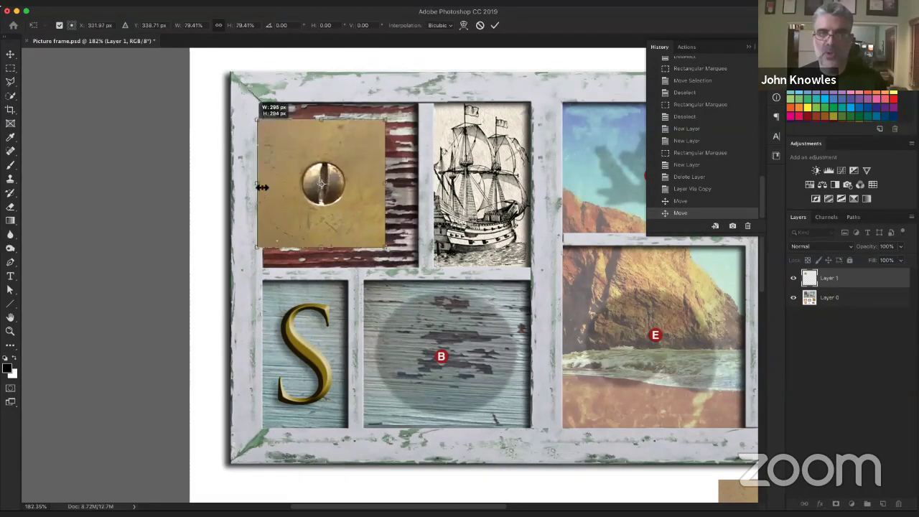
pyautogui.moveTo(273, 161); pyautogui.dragTo(287, 160)
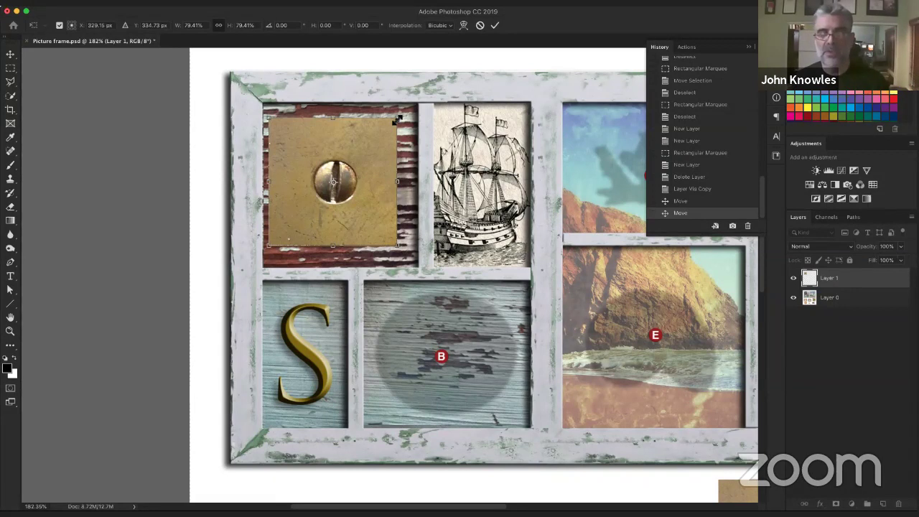
pyautogui.moveTo(396, 122)
pyautogui.mouseDown()
pyautogui.moveTo(417, 115)
pyautogui.moveTo(298, 125)
pyautogui.moveTo(465, 101)
pyautogui.moveTo(424, 93)
pyautogui.moveTo(417, 57)
pyautogui.moveTo(455, 96)
pyautogui.moveTo(397, 115)
pyautogui.mouseUp()
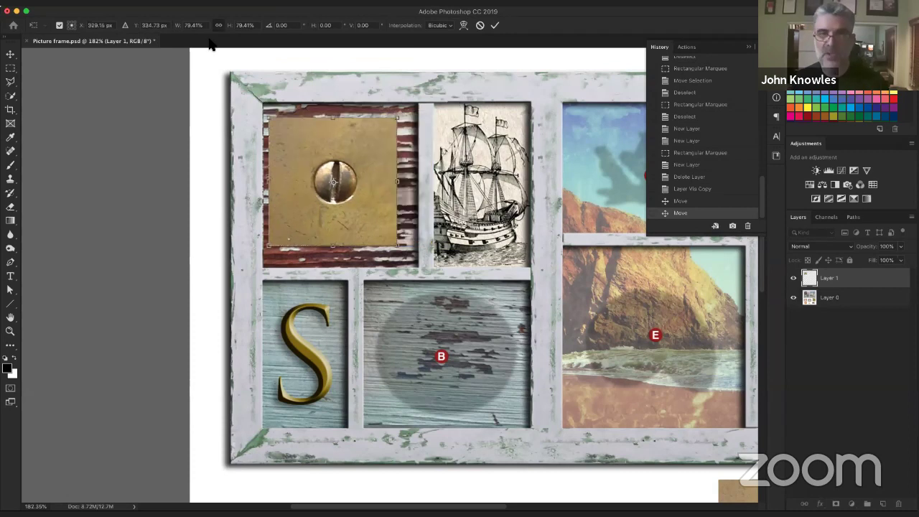
pyautogui.click(75, 7)
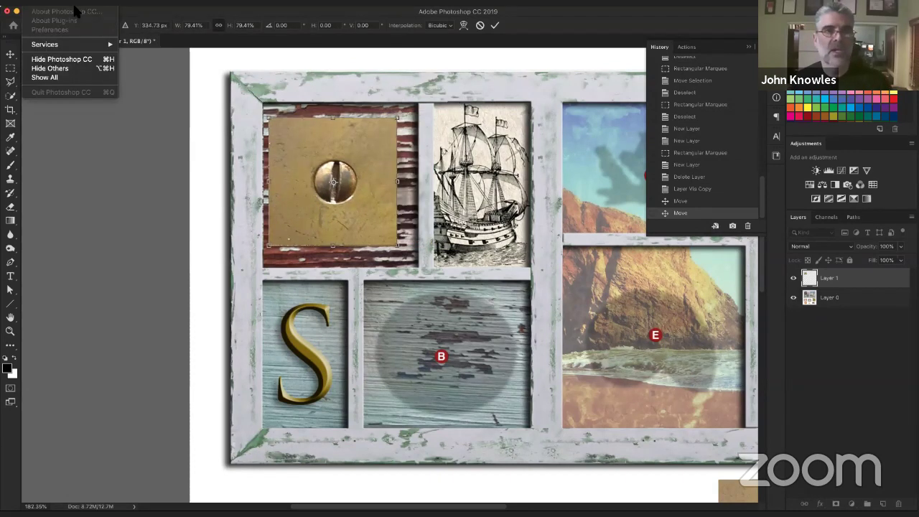
pyautogui.click(375, 88)
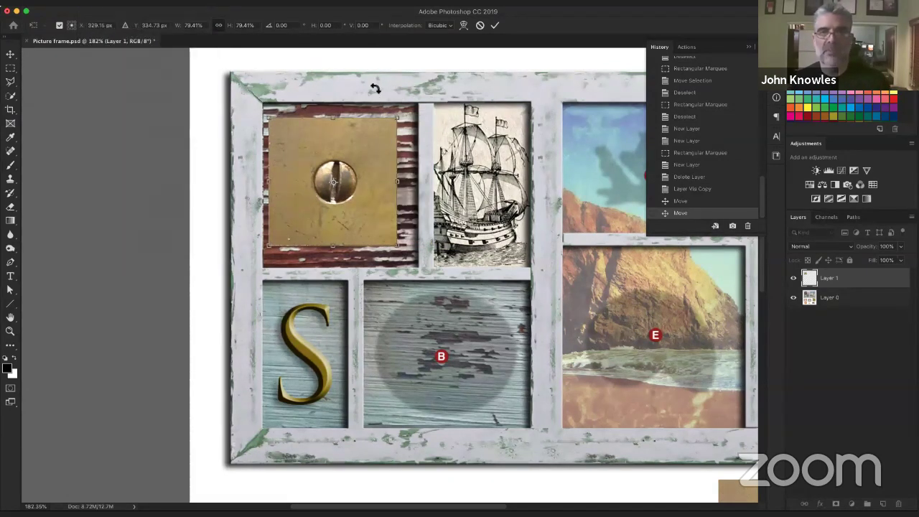
pyautogui.press('Escape')
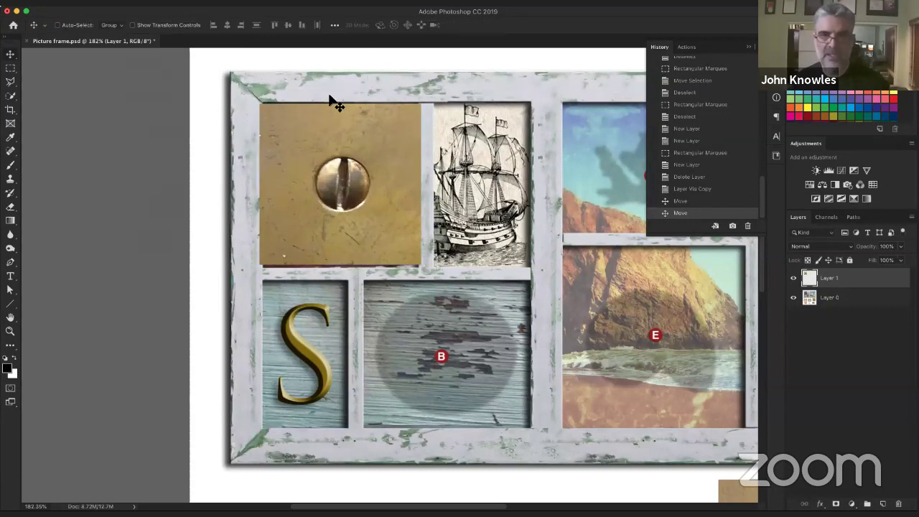
# Enable Use Legacy Free Transform in the General preferences.
pyautogui.click(107, 7)
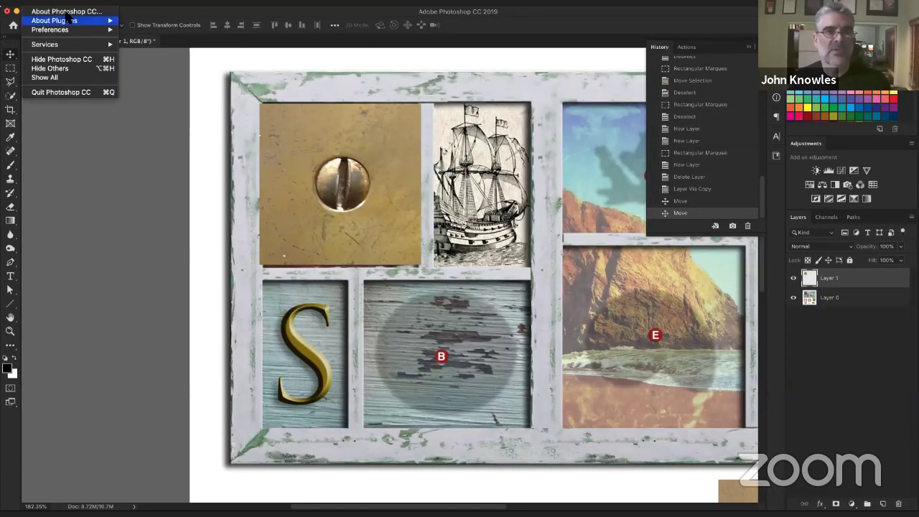
pyautogui.press('Right')
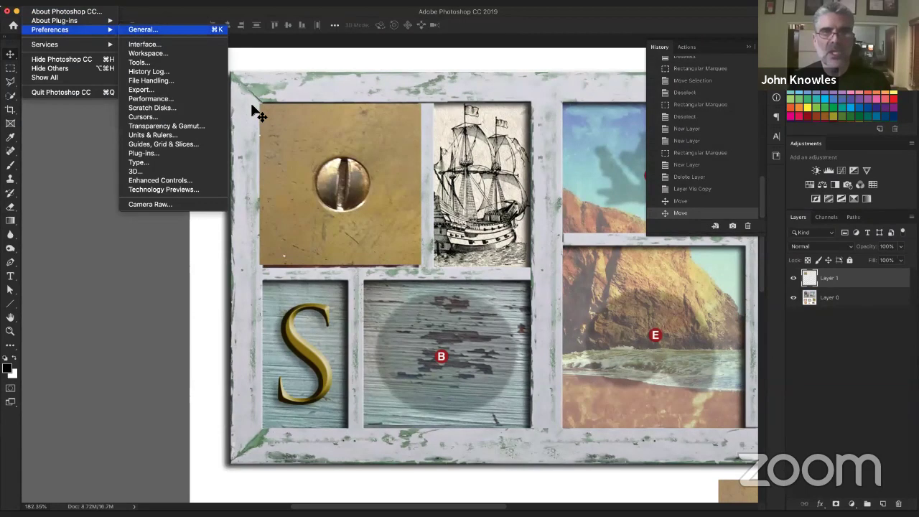
pyautogui.press('Return')
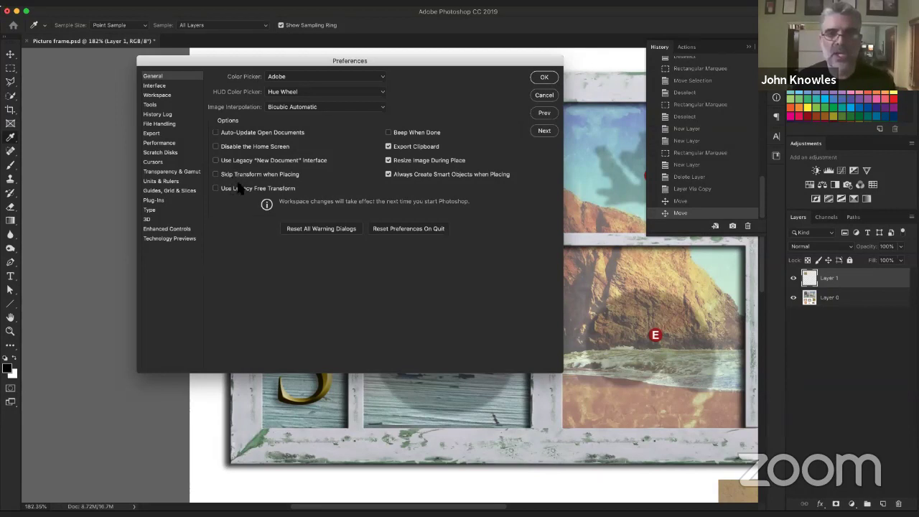
pyautogui.click(215, 189)
pyautogui.click(545, 78)
# Try legacy Free Transform on the plate by shrinking it from a corner to about 94.3%, and cancel it.
pyautogui.press('v')
pyautogui.press('super+t')
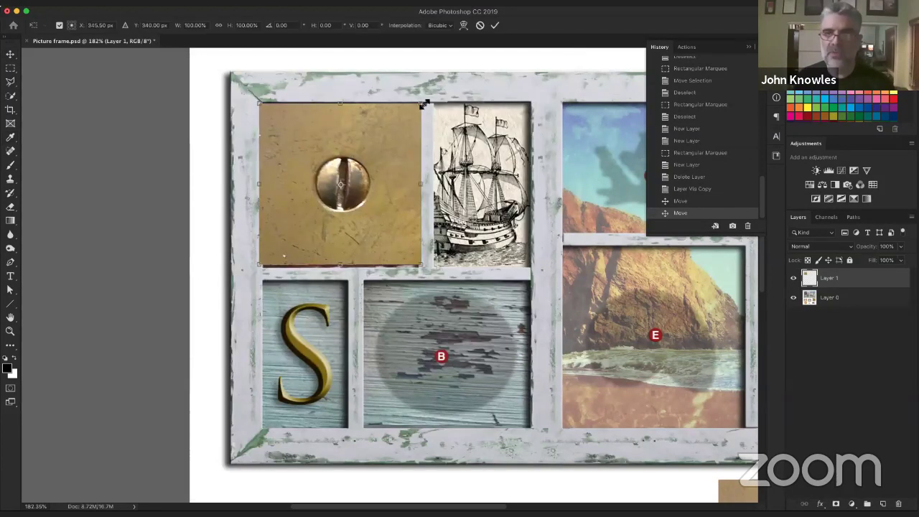
pyautogui.moveTo(421, 103); pyautogui.dragTo(379, 82)
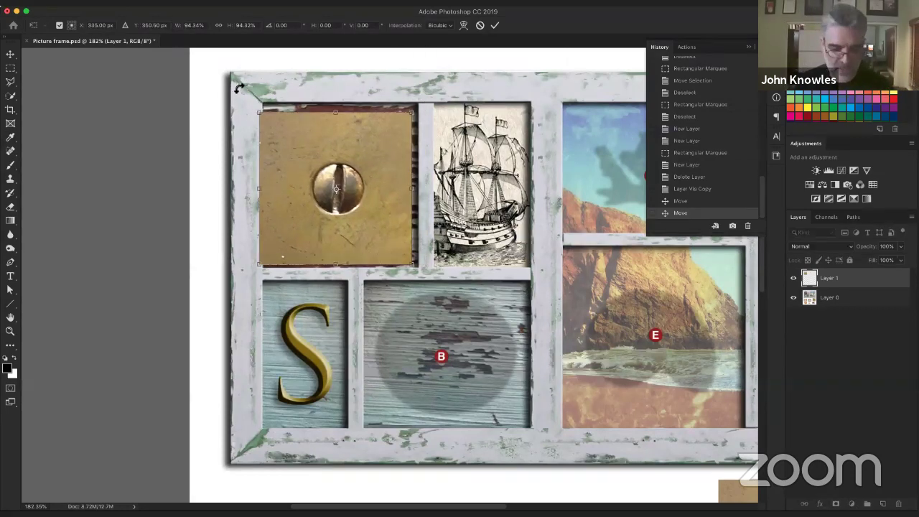
pyautogui.press('Escape')
# Turn off Use Legacy Free Transform in the General preferences.
pyautogui.click(58, 0)
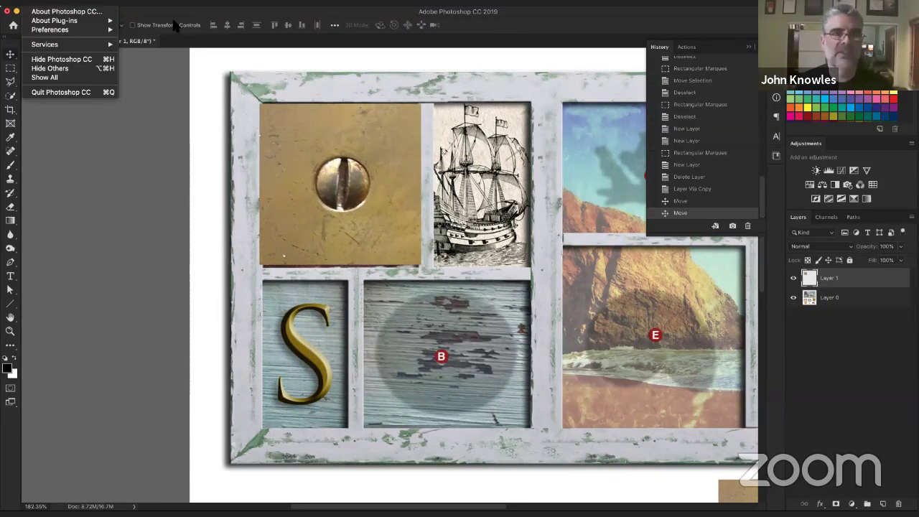
pyautogui.click(143, 29)
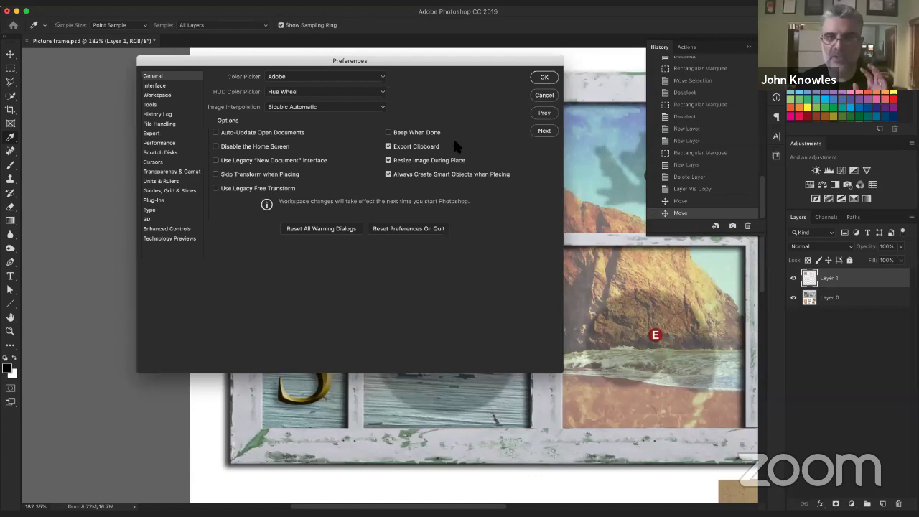
pyautogui.click(544, 78)
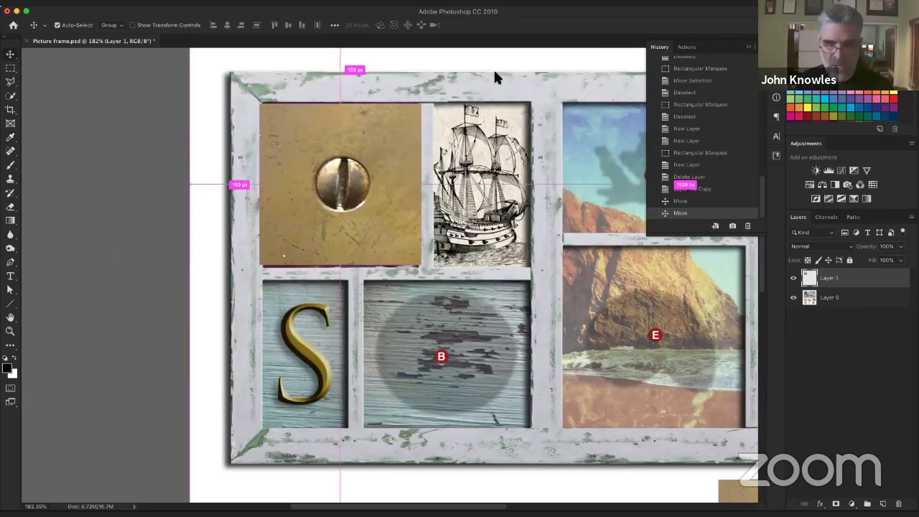
# Free Transform the plate proportionally to 108.44%, align it to opening A's upper-left corner, and reduce it to 94.19%.
pyautogui.press('super+t')
pyautogui.moveTo(421, 103)
pyautogui.mouseDown()
pyautogui.moveTo(405, 133)
pyautogui.moveTo(410, 108)
pyautogui.moveTo(404, 116)
pyautogui.moveTo(424, 92)
pyautogui.moveTo(475, 72)
pyautogui.moveTo(416, 105)
pyautogui.moveTo(434, 97)
pyautogui.mouseUp()
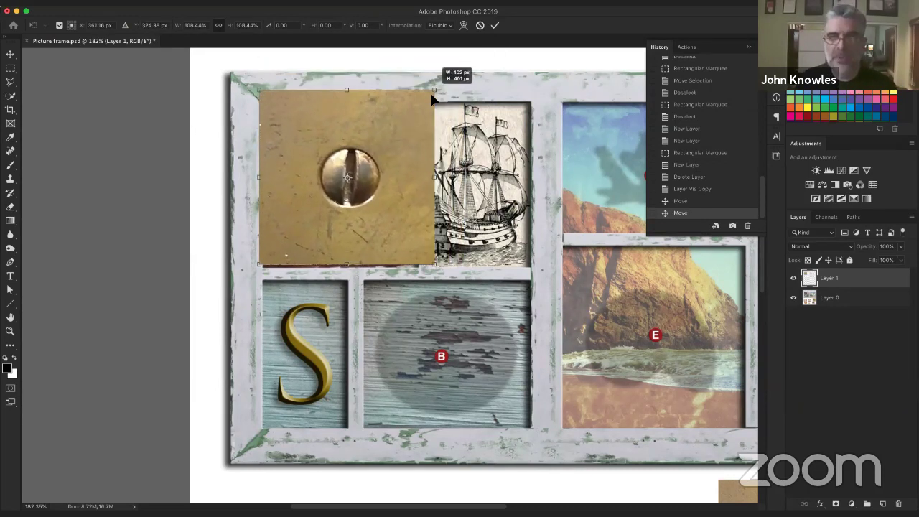
pyautogui.moveTo(413, 132); pyautogui.dragTo(404, 167)
pyautogui.moveTo(437, 275); pyautogui.dragTo(406, 255)
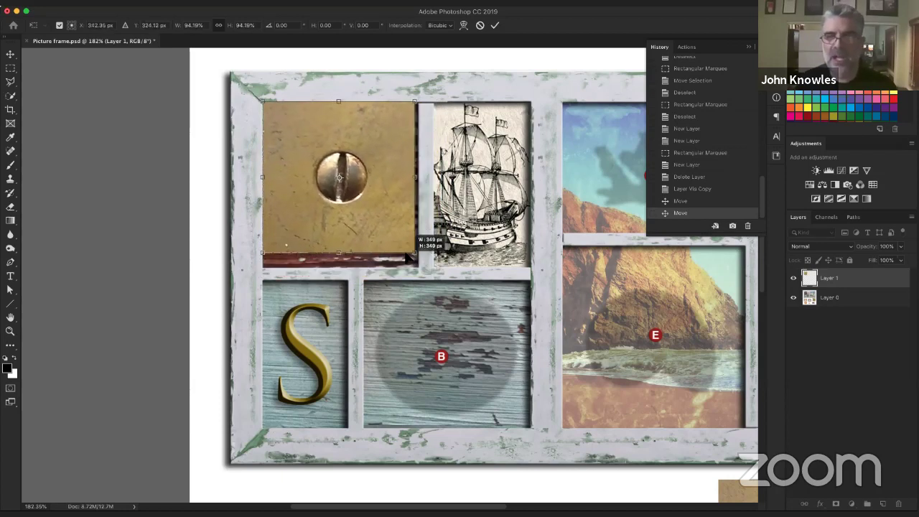
# Reposition the plate, scale it proportionally to 108.82%, apply the transform, and undo it.
pyautogui.moveTo(380, 181); pyautogui.dragTo(375, 173)
pyautogui.moveTo(413, 253)
pyautogui.mouseDown()
pyautogui.moveTo(437, 278)
pyautogui.moveTo(405, 241)
pyautogui.mouseUp()
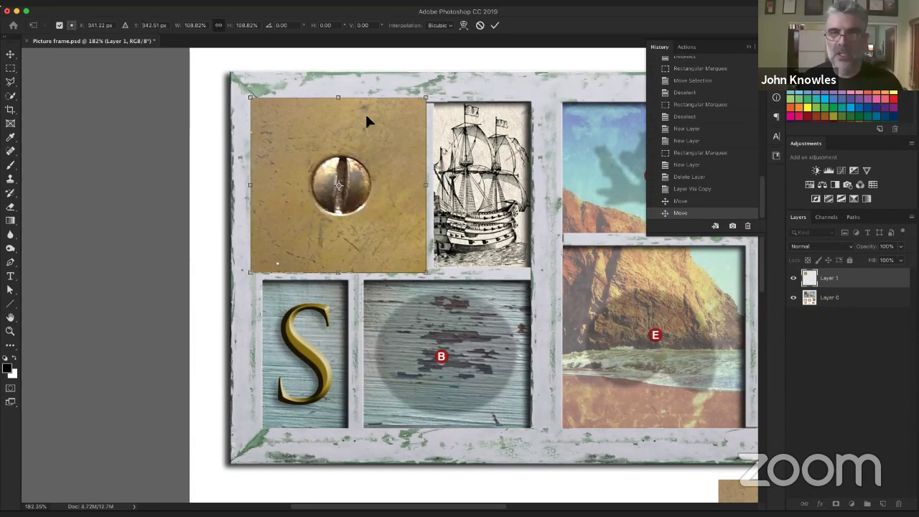
pyautogui.press('Return')
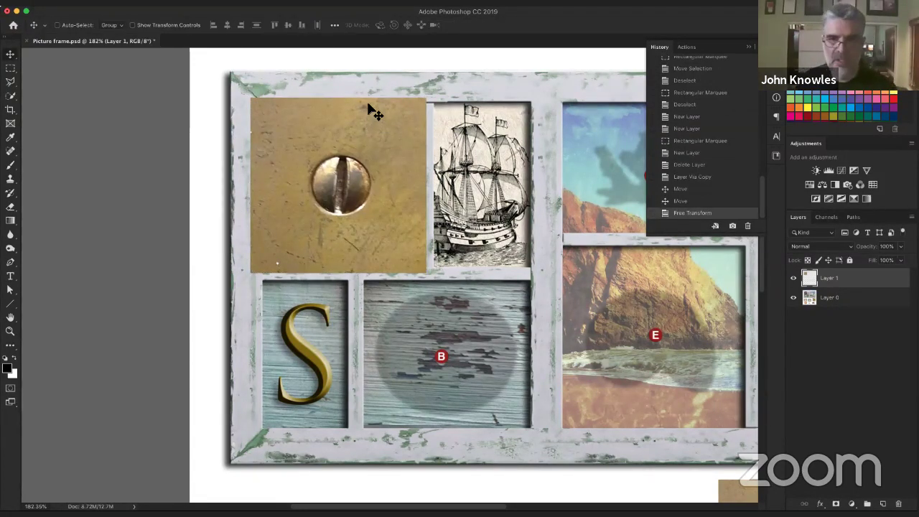
pyautogui.press('super+z')
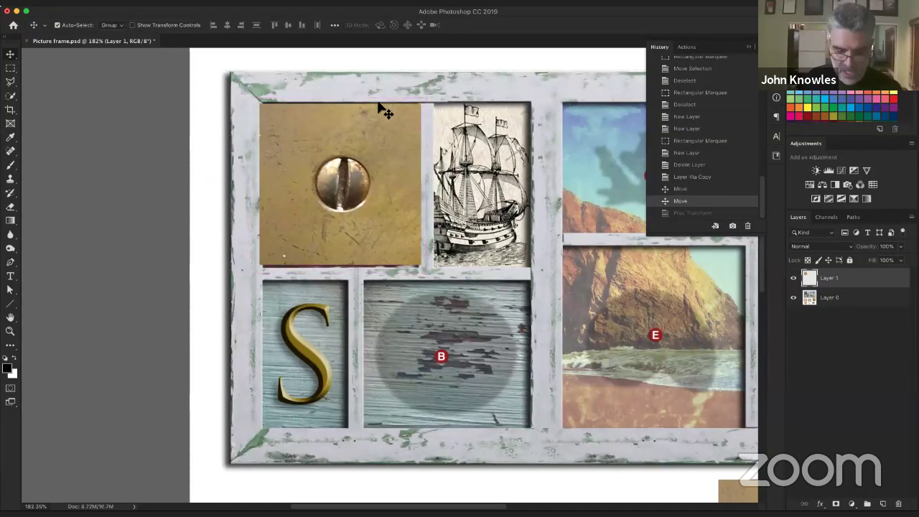
# Try enlarging the plate from its upper-right corner to about 109.6% with Free Transform, and cancel it.
pyautogui.press('super+t')
pyautogui.moveTo(419, 107); pyautogui.dragTo(436, 87)
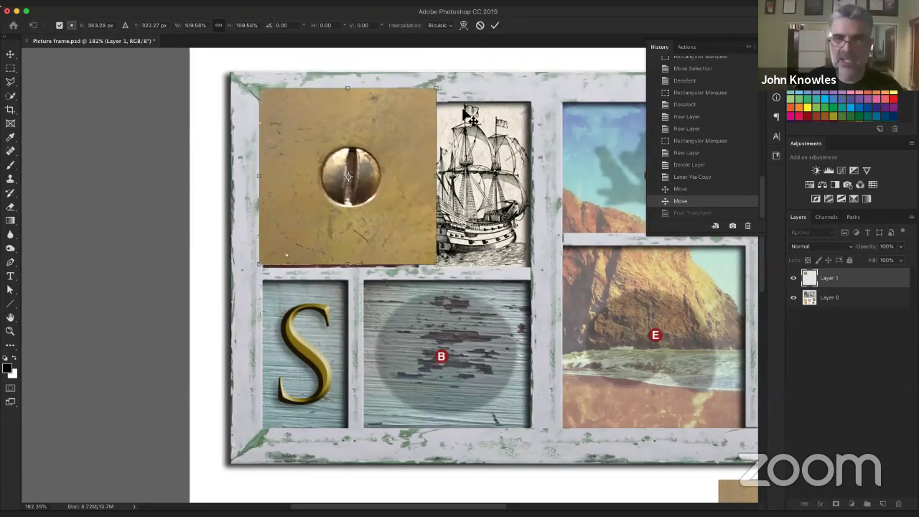
pyautogui.press('Escape')
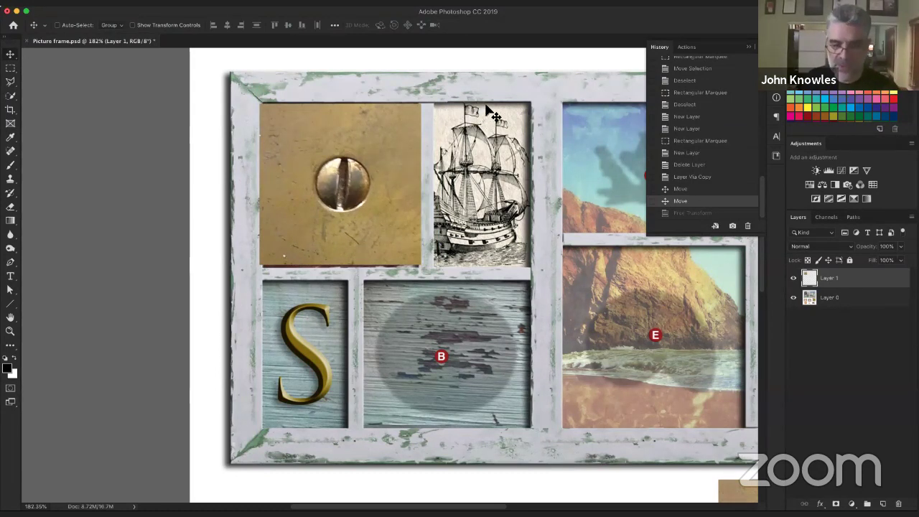
# Free Transform the plate proportionally to 105.43% over opening A, apply it, and undo the transform.
pyautogui.press('super+t')
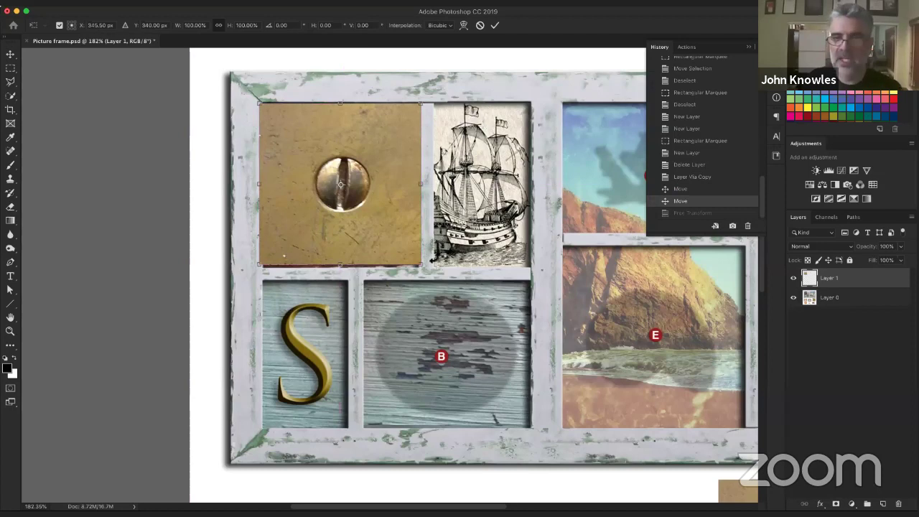
pyautogui.click(119, 7)
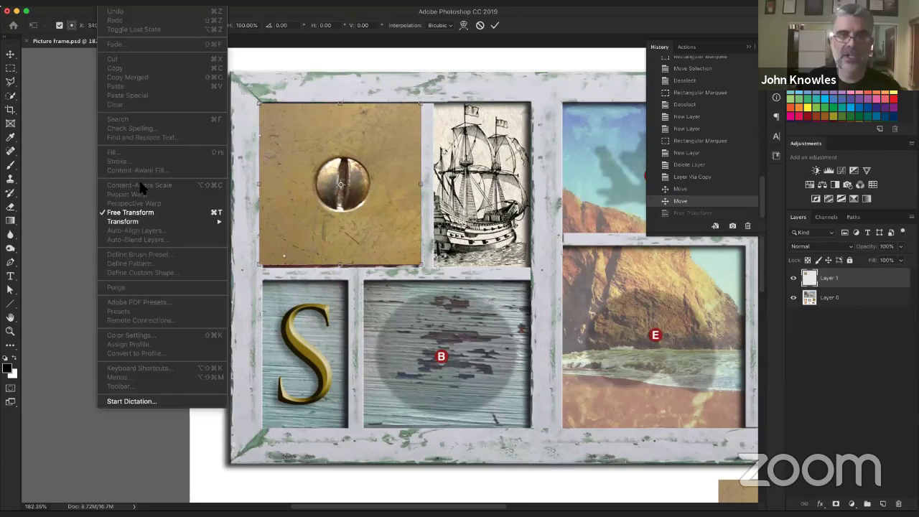
pyautogui.click(467, 229)
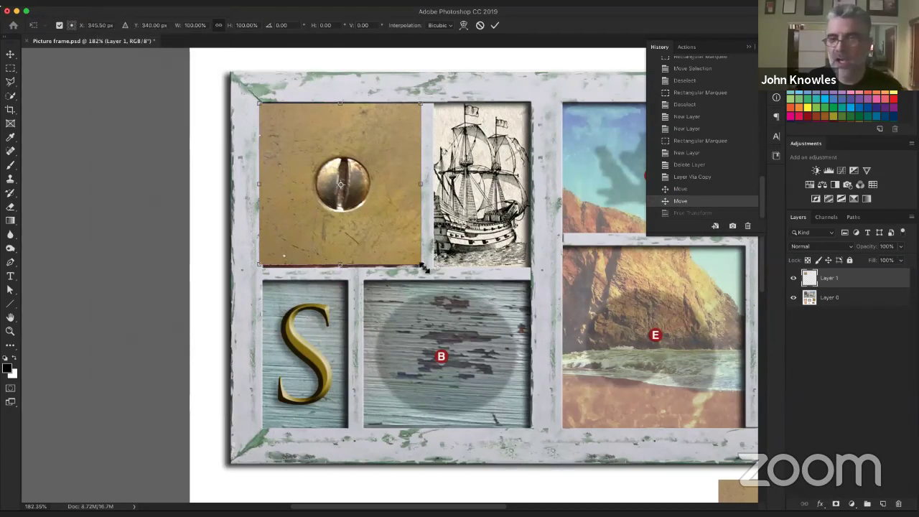
pyautogui.moveTo(420, 267)
pyautogui.mouseDown()
pyautogui.moveTo(525, 329)
pyautogui.moveTo(530, 320)
pyautogui.moveTo(360, 201)
pyautogui.moveTo(531, 327)
pyautogui.moveTo(410, 253)
pyautogui.moveTo(425, 280)
pyautogui.moveTo(408, 256)
pyautogui.mouseUp()
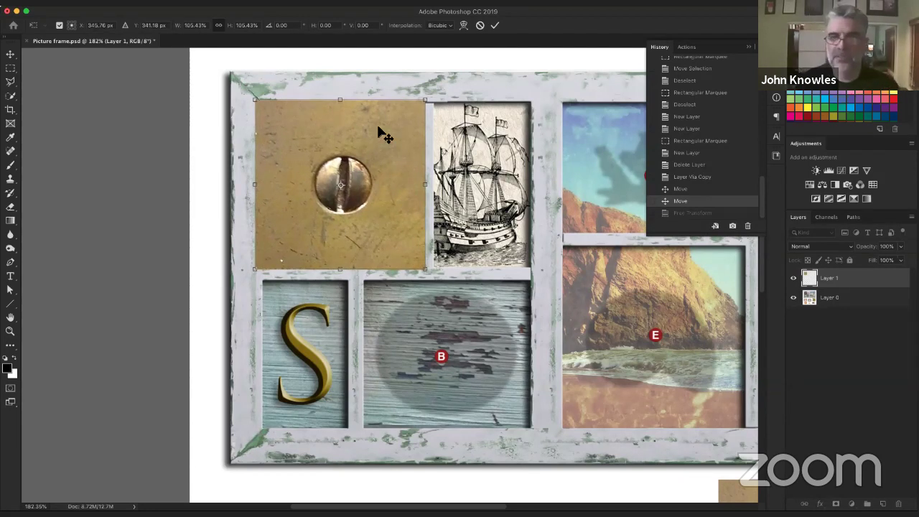
pyautogui.press('Return')
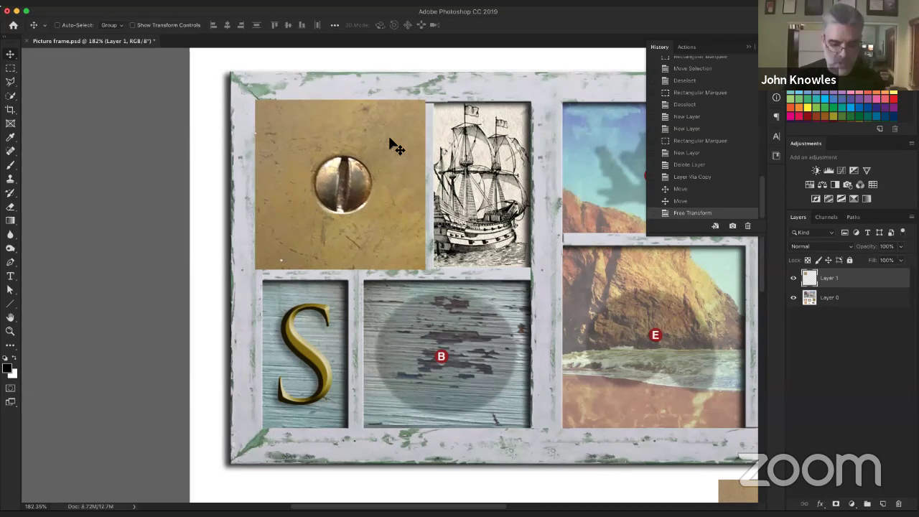
pyautogui.press('super+z')
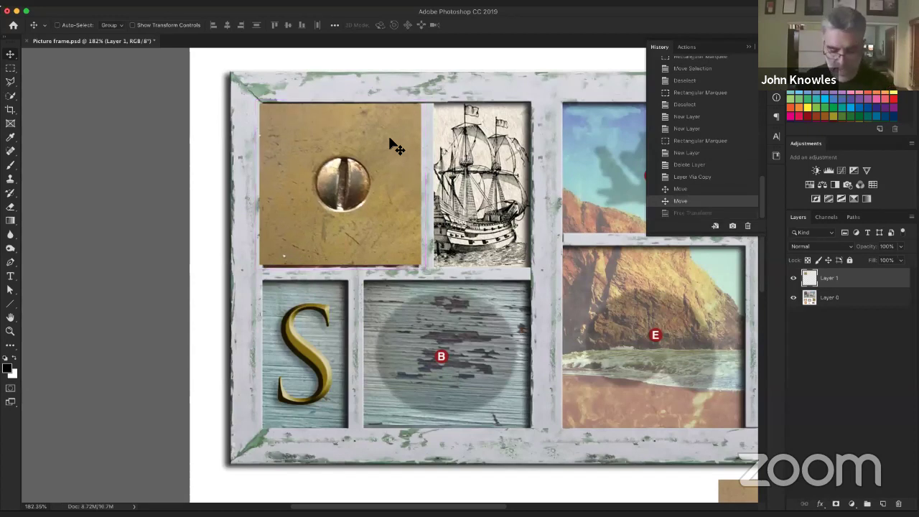
# Free Transform the plate about its centre to 110.52%, overlapping the edges of opening A, and apply it.
pyautogui.press('super+t')
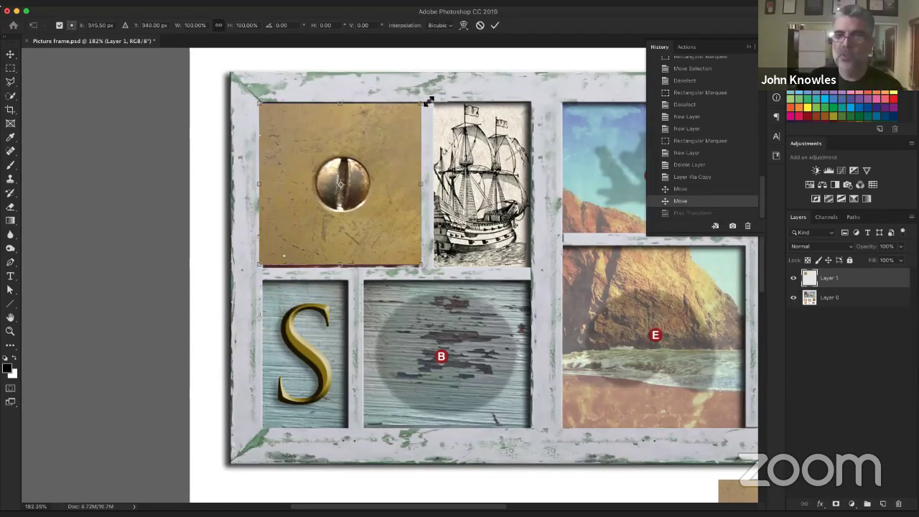
pyautogui.moveTo(428, 101)
pyautogui.mouseDown()
pyautogui.moveTo(431, 89)
pyautogui.moveTo(412, 94)
pyautogui.moveTo(426, 92)
pyautogui.moveTo(425, 101)
pyautogui.mouseUp()
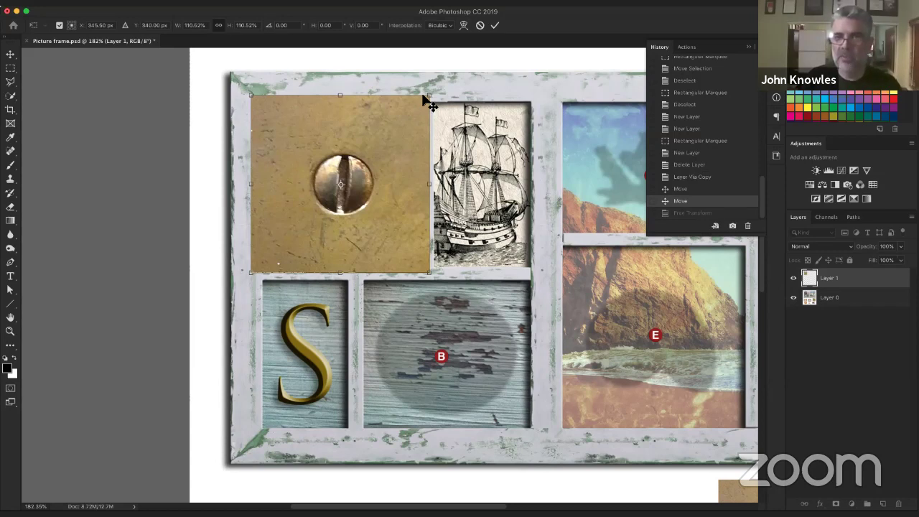
pyautogui.press('Return')
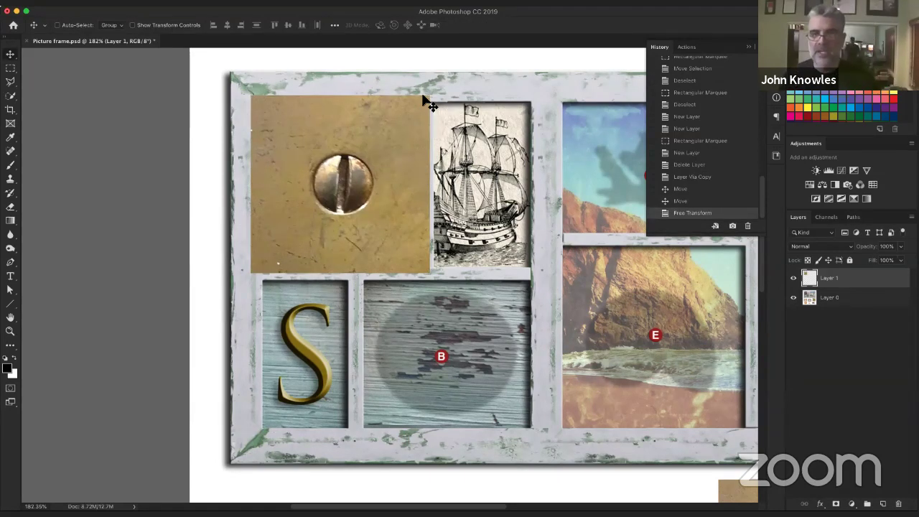
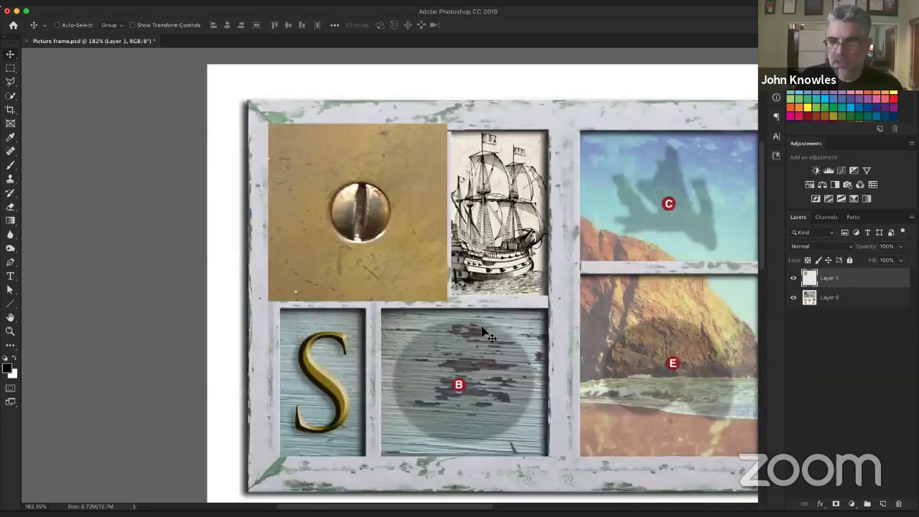
# Compare the original brass plate on Layer 0 with its copy by selecting Layer 0 and Layer 1 in turn.
pyautogui.scroll(-10, 551, 299)
pyautogui.hscroll(10, 552, 299)
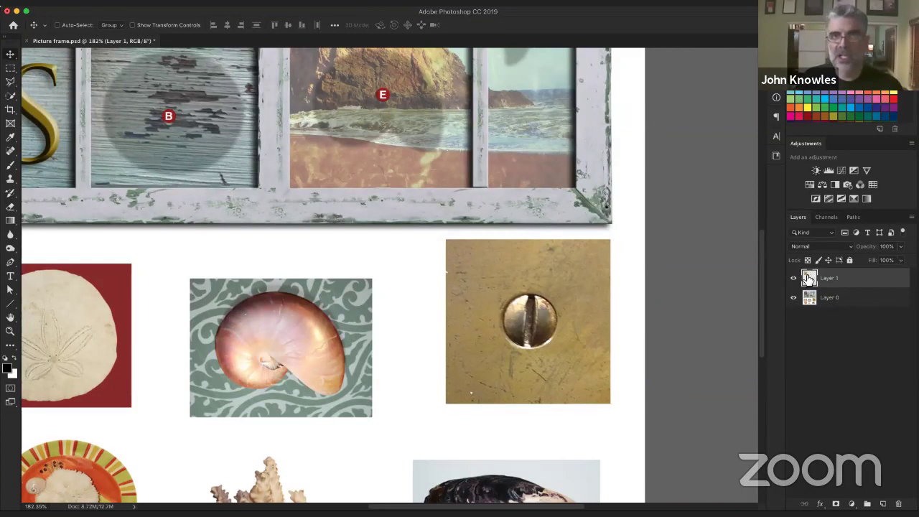
pyautogui.scroll(3, 642, 369)
pyautogui.hscroll(-3, 642, 369)
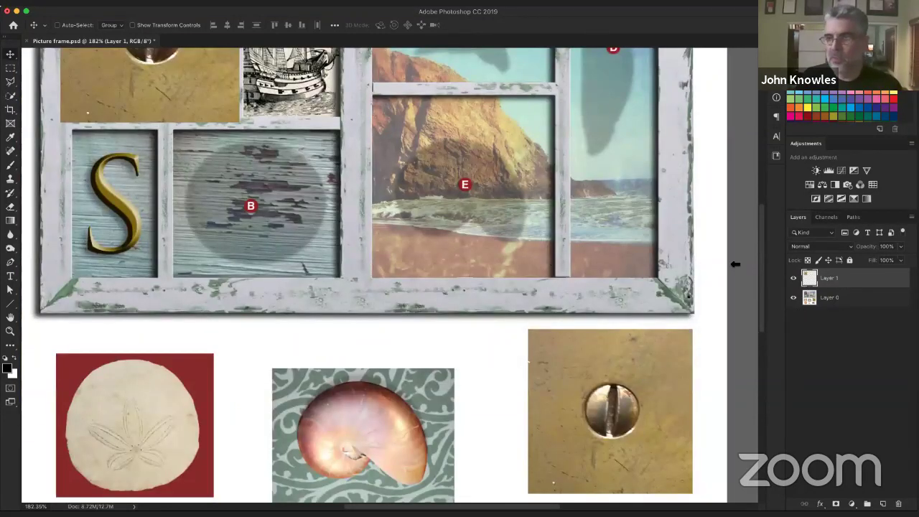
pyautogui.scroll(-3, 374, 275)
pyautogui.hscroll(3, 375, 275)
pyautogui.click(846, 296)
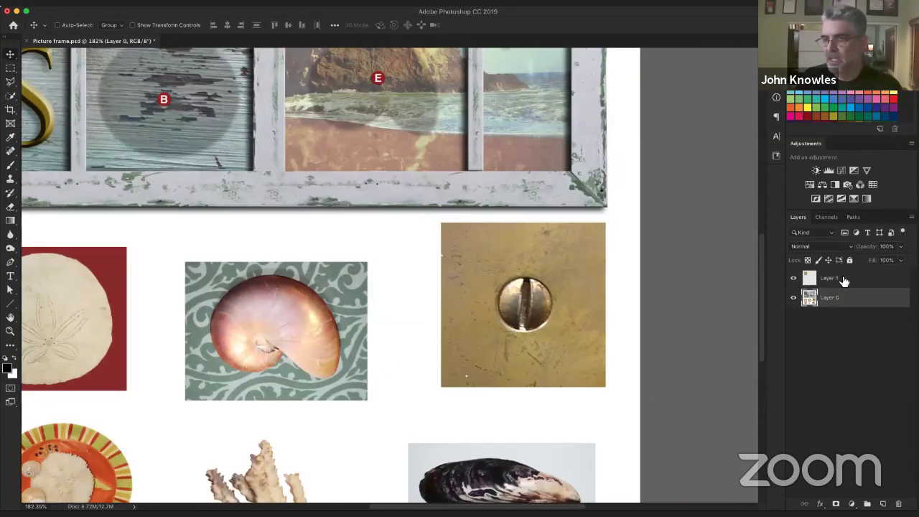
pyautogui.click(844, 280)
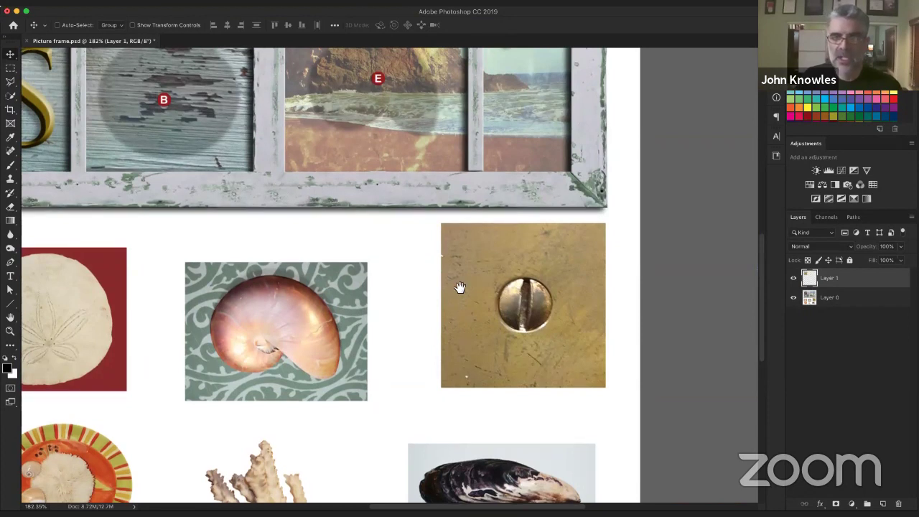
# Toggle Layer 0's visibility, and move the enlarged plate off opening A and back over it.
pyautogui.scroll(1, 323, 207)
pyautogui.hscroll(-1, 322, 207)
pyautogui.scroll(6, 329, 207)
pyautogui.hscroll(-10, 328, 207)
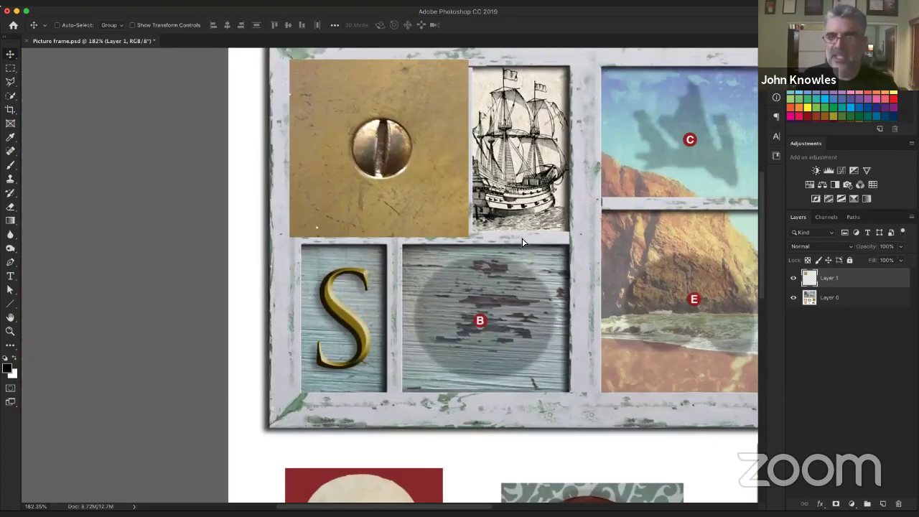
pyautogui.scroll(3, 353, 217)
pyautogui.hscroll(2, 352, 218)
pyautogui.moveTo(352, 217); pyautogui.dragTo(344, 184)
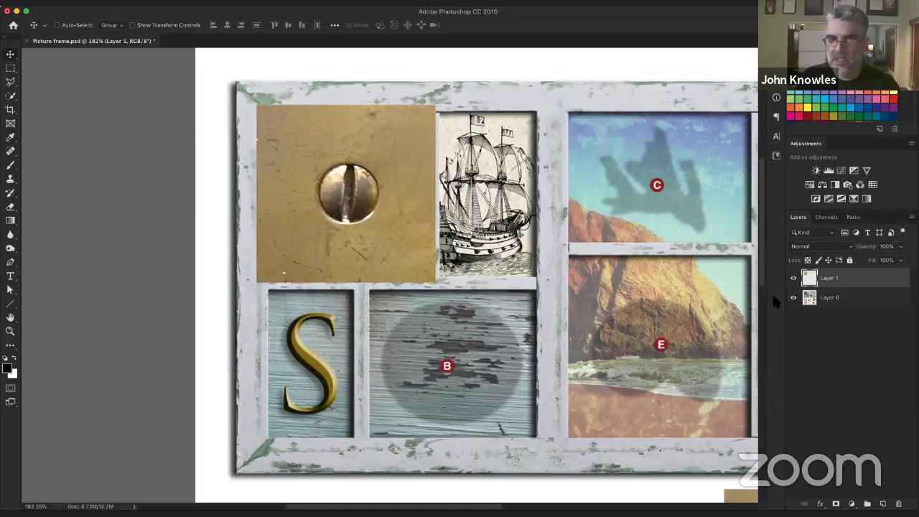
pyautogui.click(794, 299)
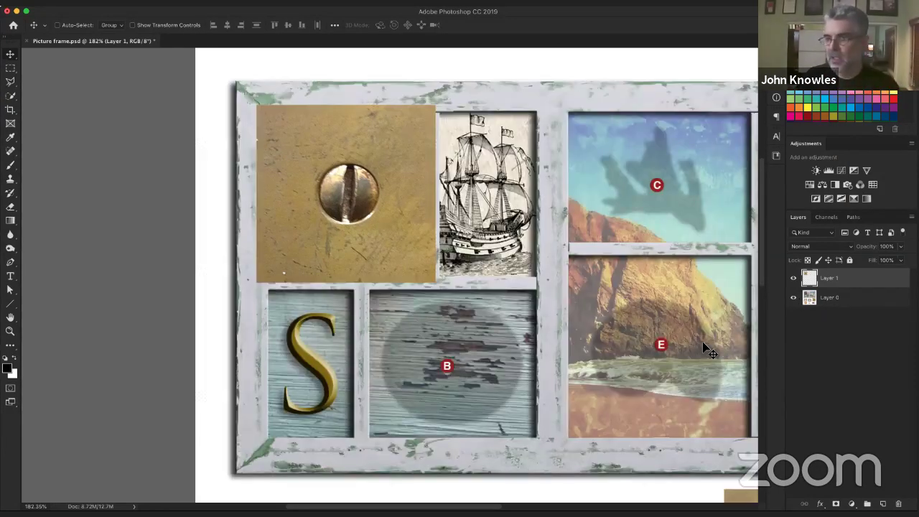
pyautogui.click(794, 298)
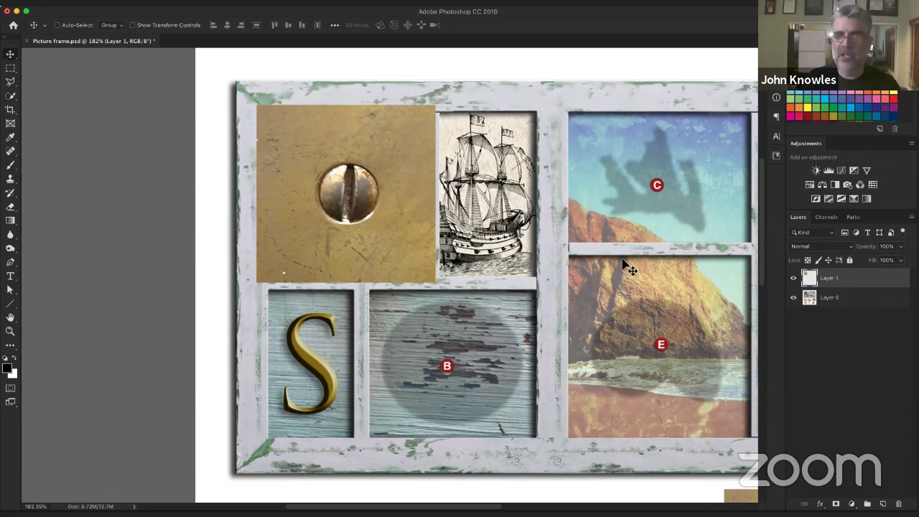
pyautogui.moveTo(398, 179); pyautogui.dragTo(626, 219)
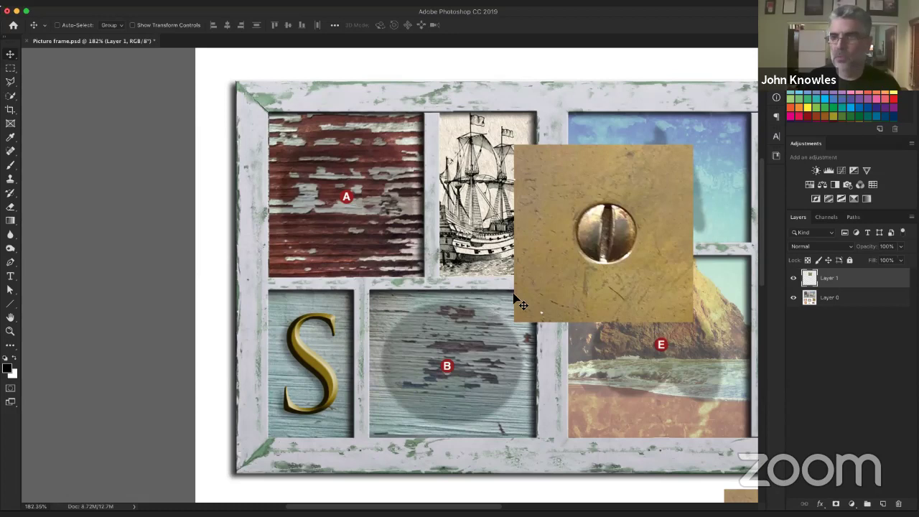
pyautogui.moveTo(630, 180); pyautogui.dragTo(375, 139)
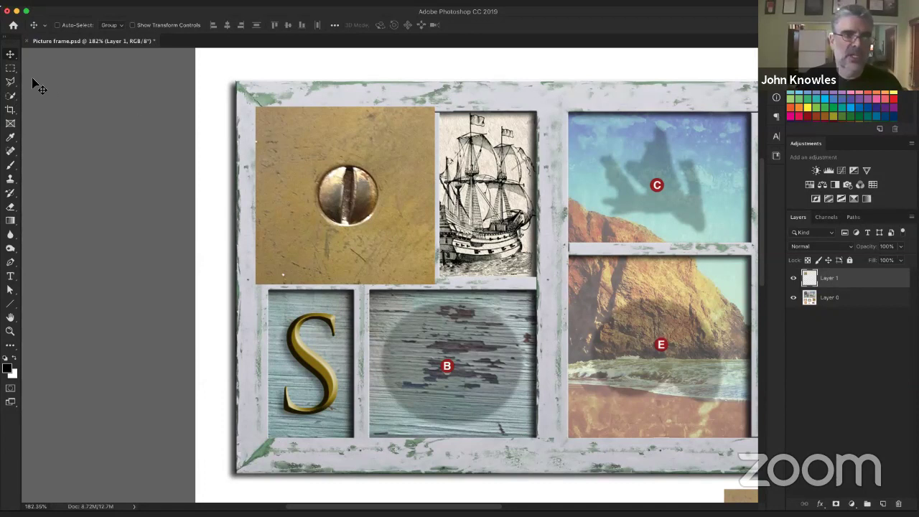
# Select the strip of plate overlapping the frame's left edge with the Rectangular Marquee, clear it, and deselect.
pyautogui.click(11, 69)
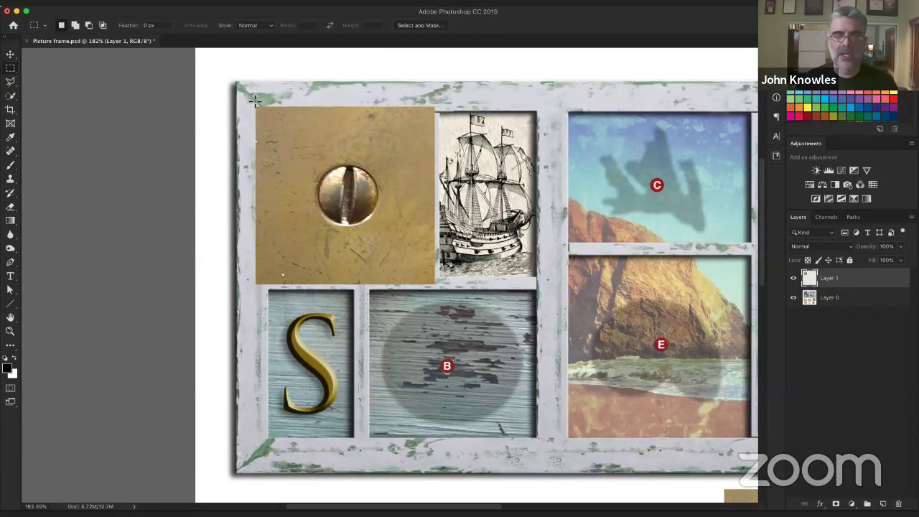
pyautogui.moveTo(240, 102); pyautogui.dragTo(273, 305)
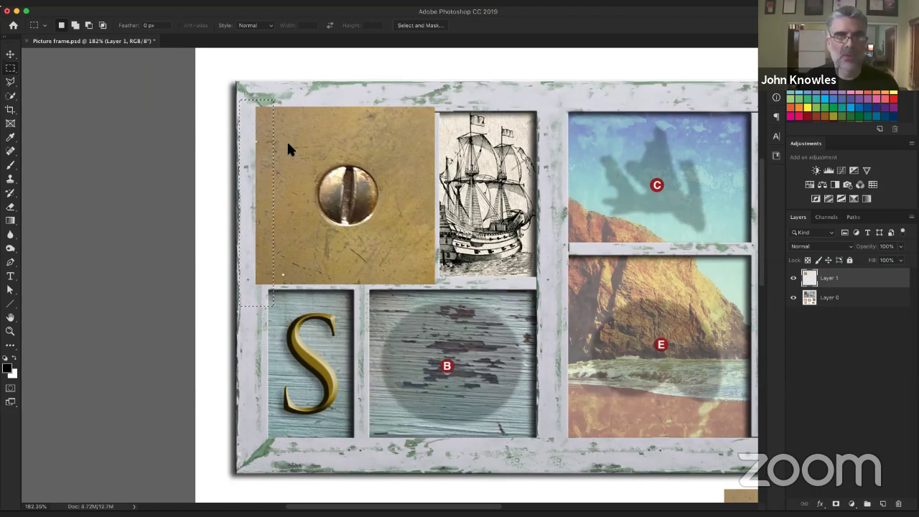
pyautogui.click(115, 1)
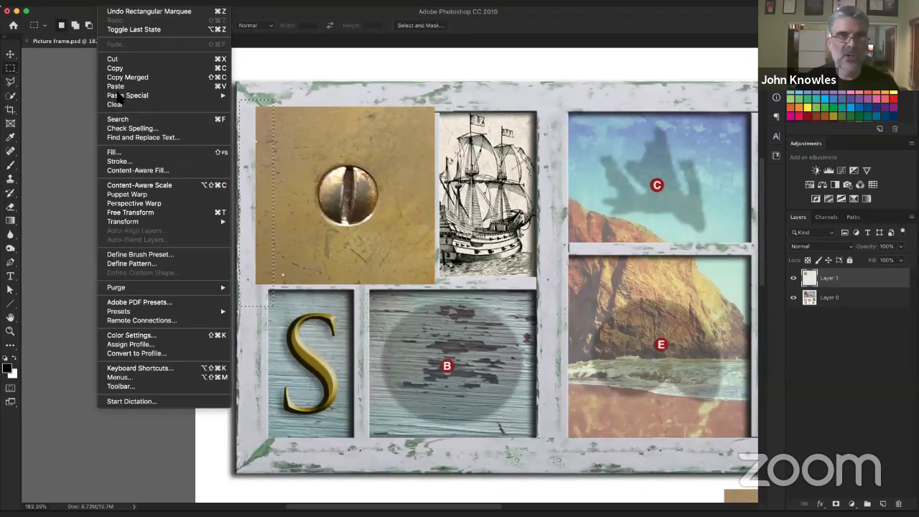
pyautogui.click(115, 105)
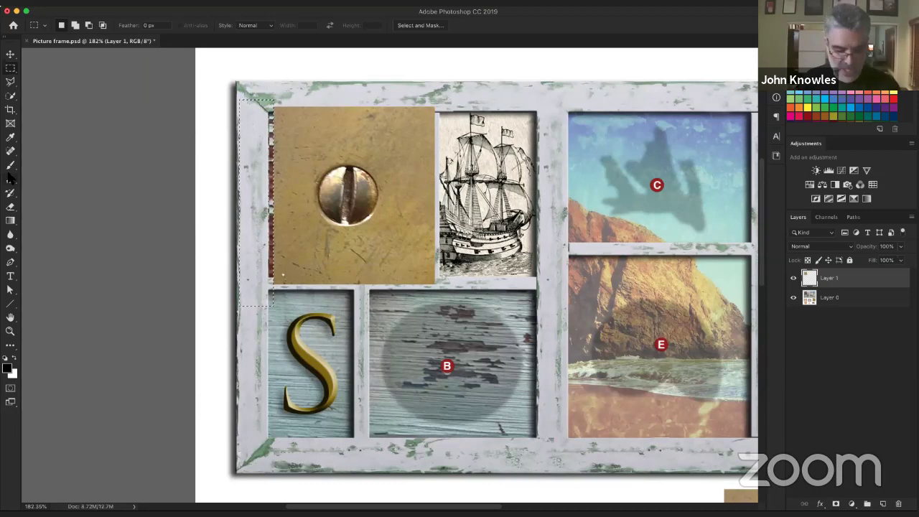
pyautogui.press('super+z')
pyautogui.press('super+z')
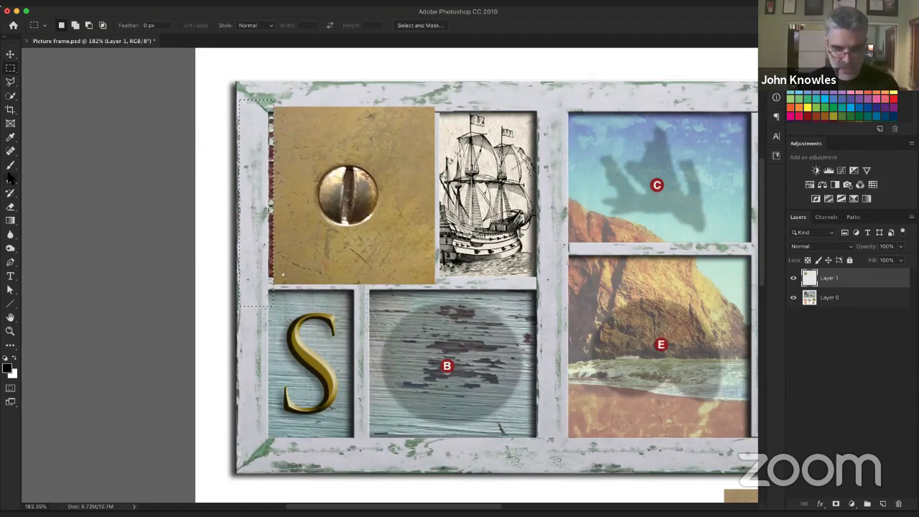
pyautogui.hotkey('ctrl', 'd')
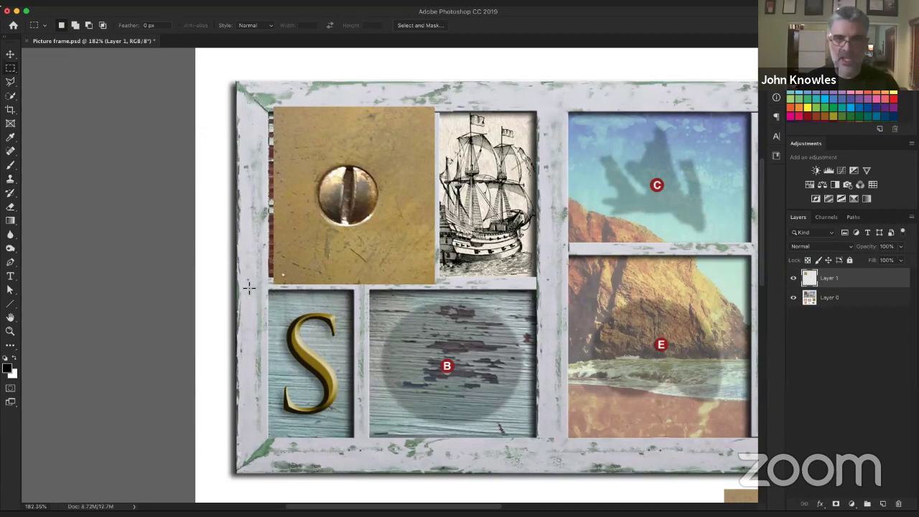
# Clear rectangular strips along the plate's bottom edge and right side, and deselect.
pyautogui.moveTo(265, 276); pyautogui.dragTo(461, 302)
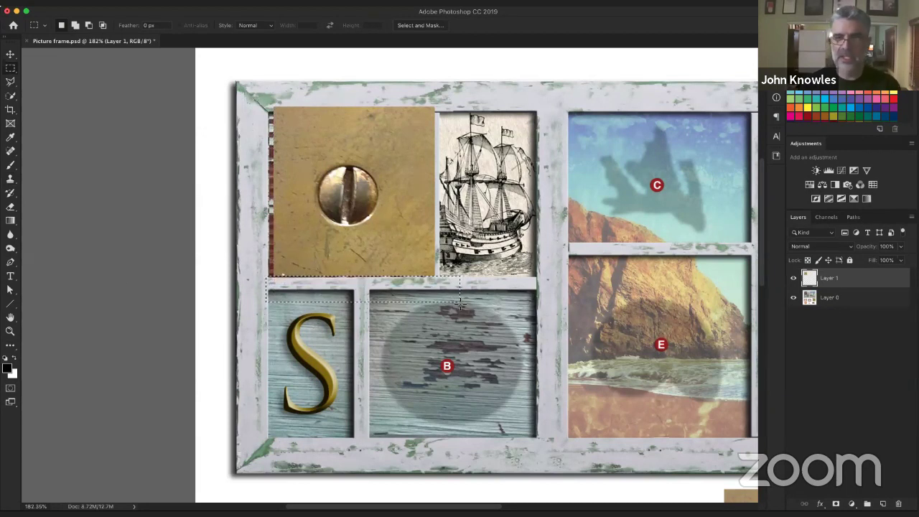
pyautogui.moveTo(397, 101); pyautogui.dragTo(453, 288)
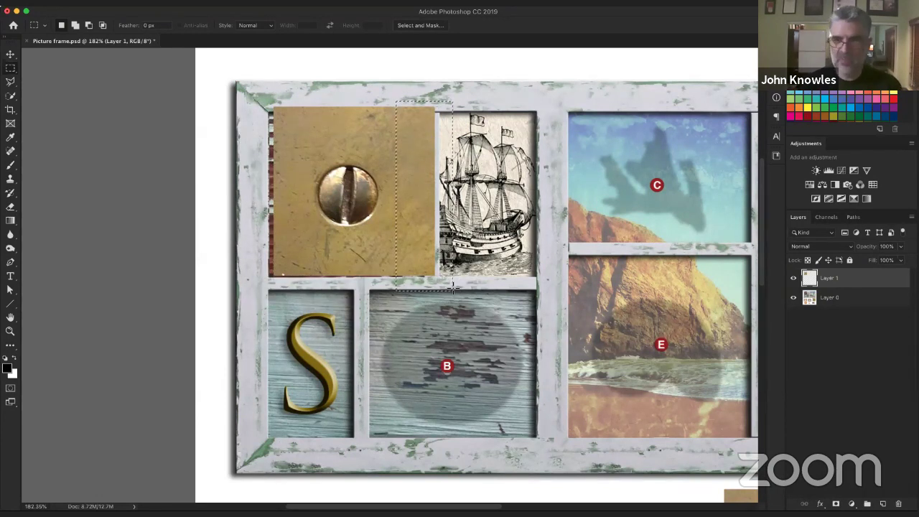
pyautogui.press('Delete')
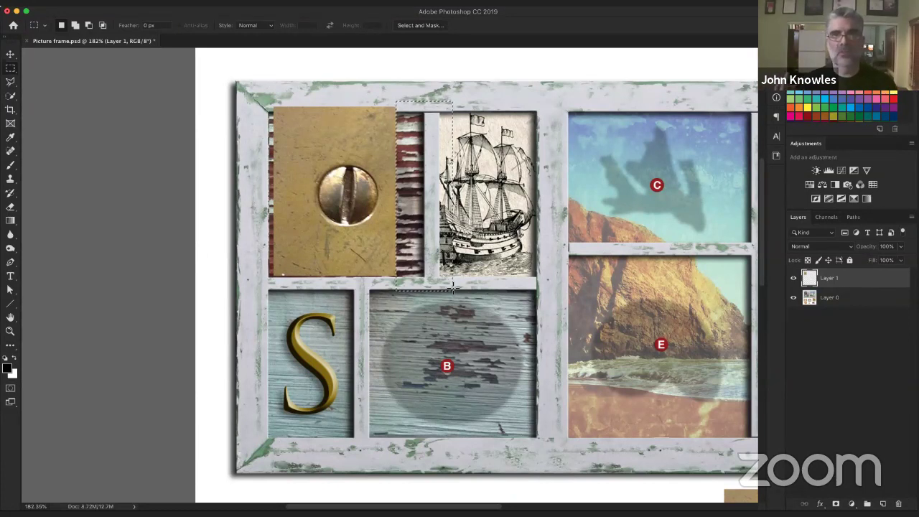
pyautogui.press('super+d')
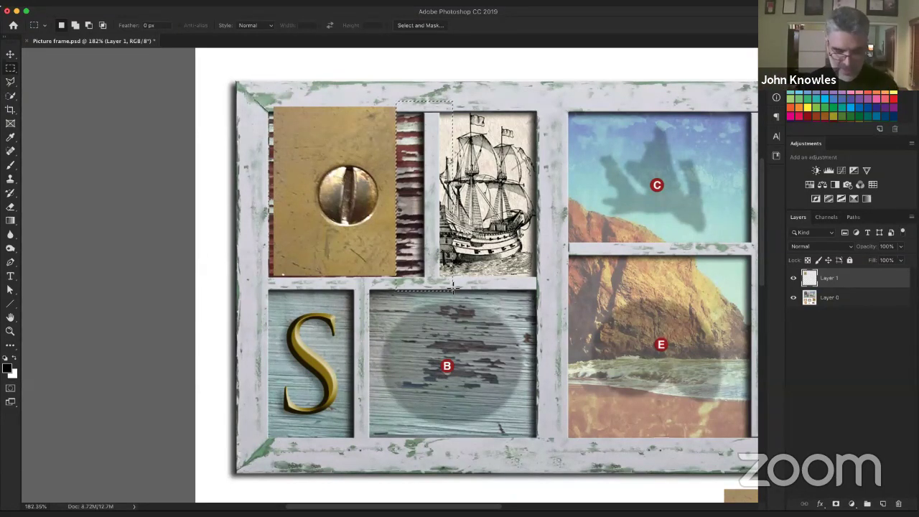
# Undo the strip clearings by reverting the document history to the last Move before the first Rectangular Marquee.
pyautogui.press('super+z')
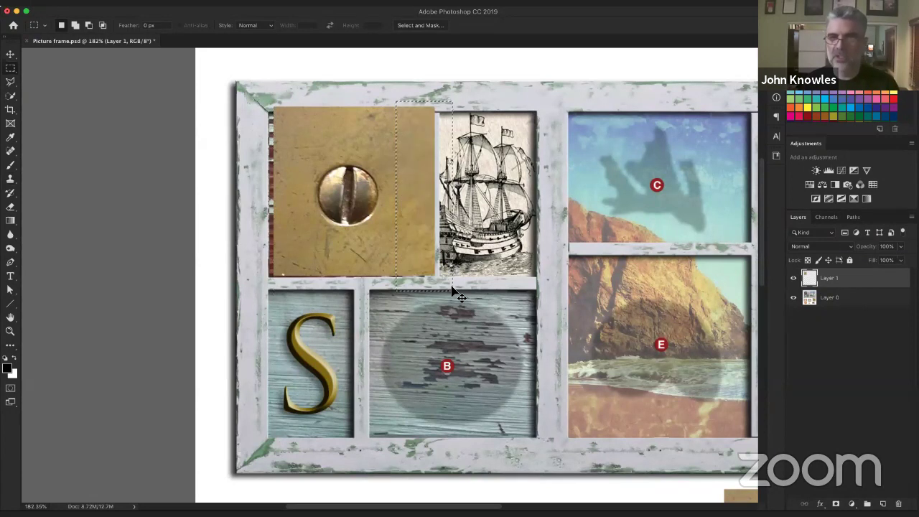
pyautogui.press('super+z')
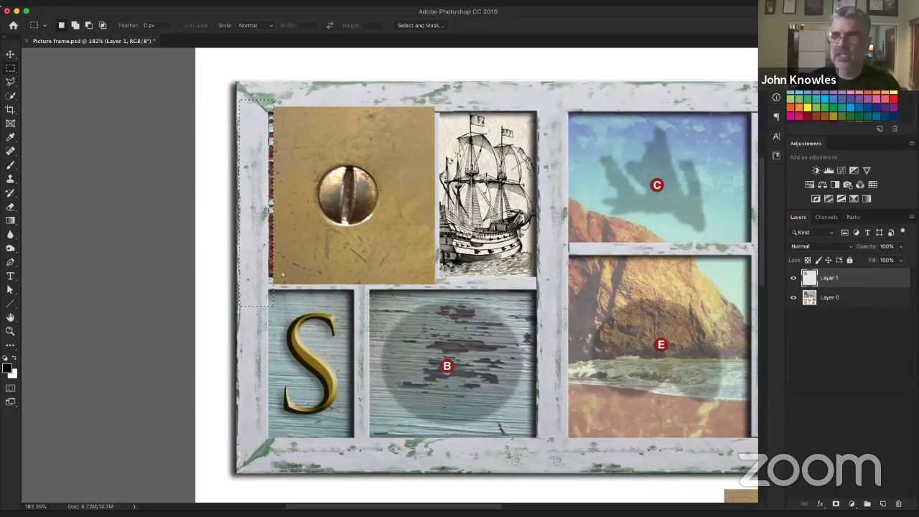
pyautogui.click(776, 57)
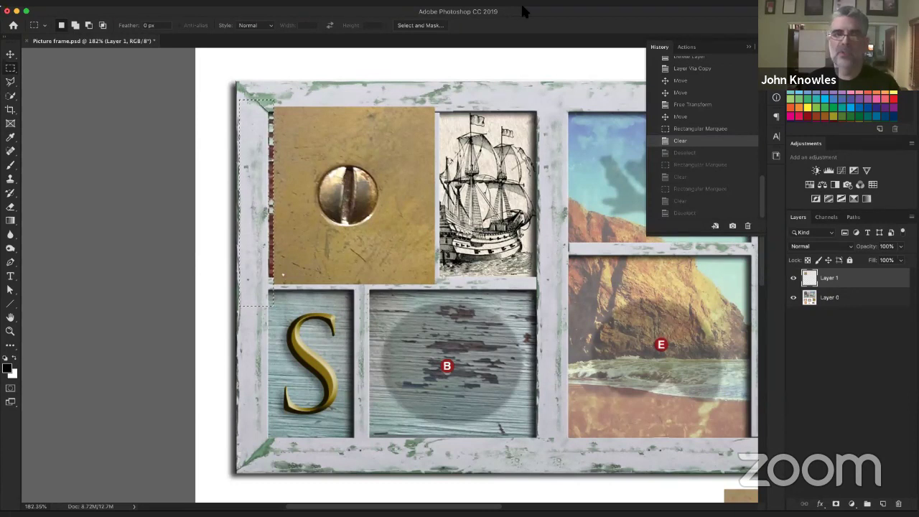
pyautogui.click(305, 4)
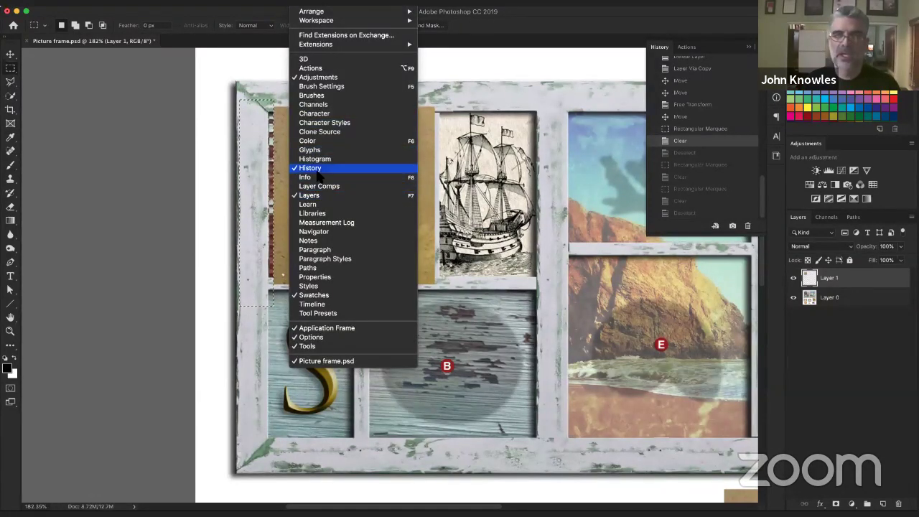
pyautogui.click(708, 128)
pyautogui.click(701, 117)
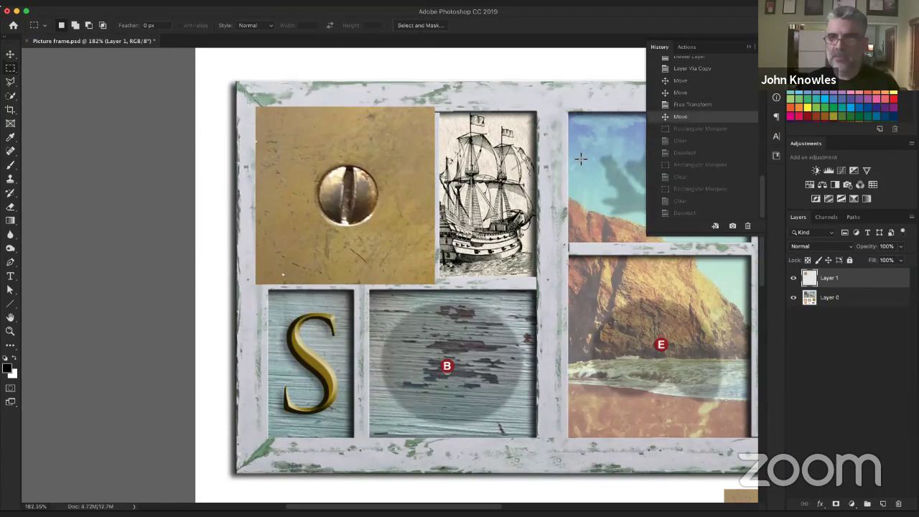
pyautogui.click(628, 86)
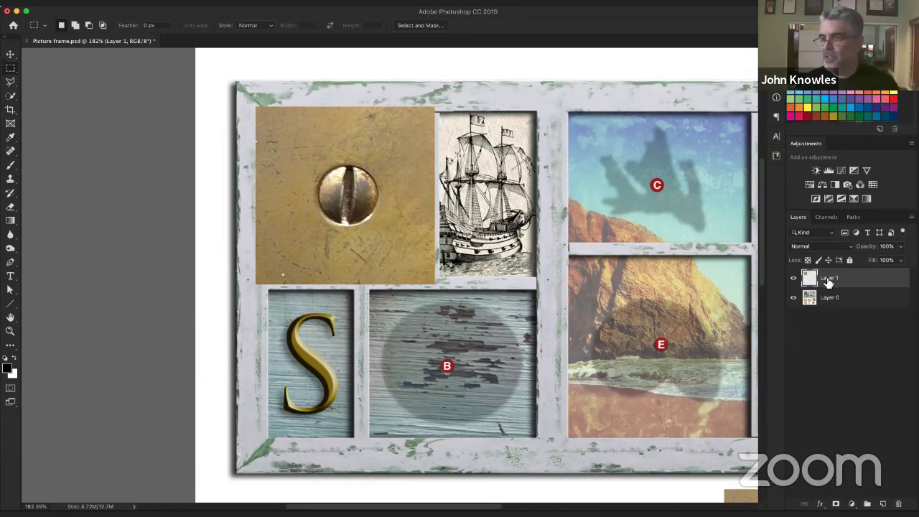
# Hide Layer 1, select opening A exactly with the Rectangular Marquee, and show Layer 1 again.
pyautogui.click(794, 282)
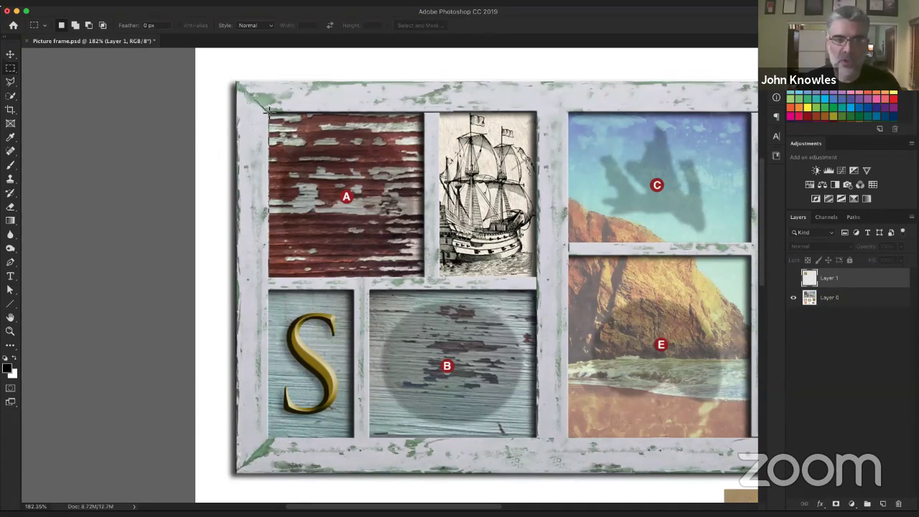
pyautogui.moveTo(268, 111); pyautogui.dragTo(424, 279)
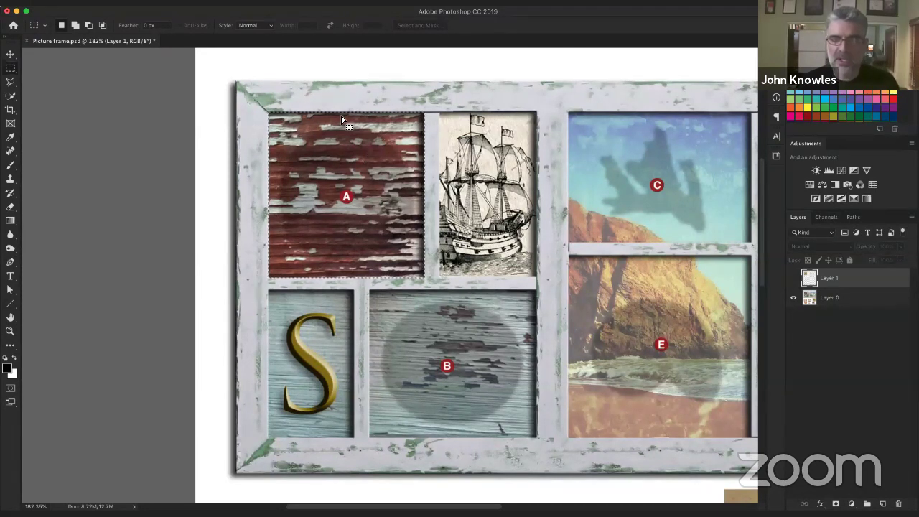
pyautogui.click(794, 278)
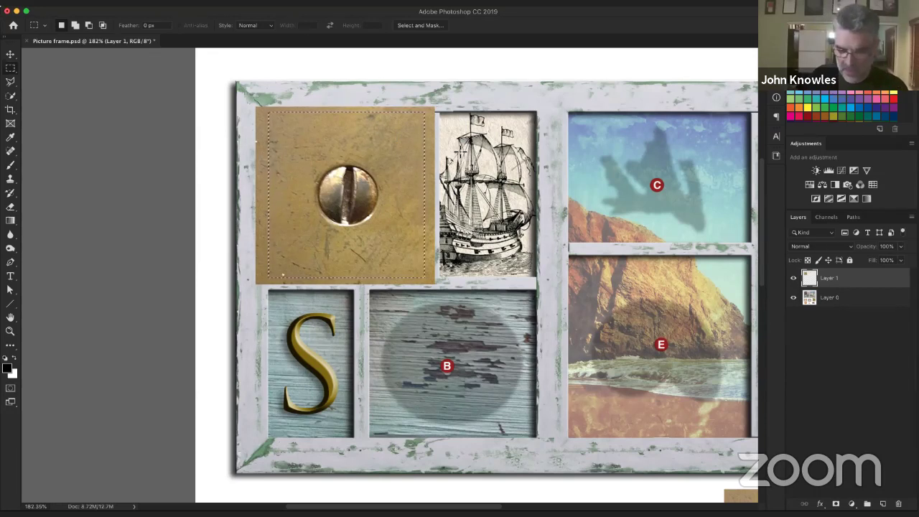
# Try clearing the plate inside the selection, undo it, and invert the selection to cover everything outside opening A.
pyautogui.press('BackSpace')
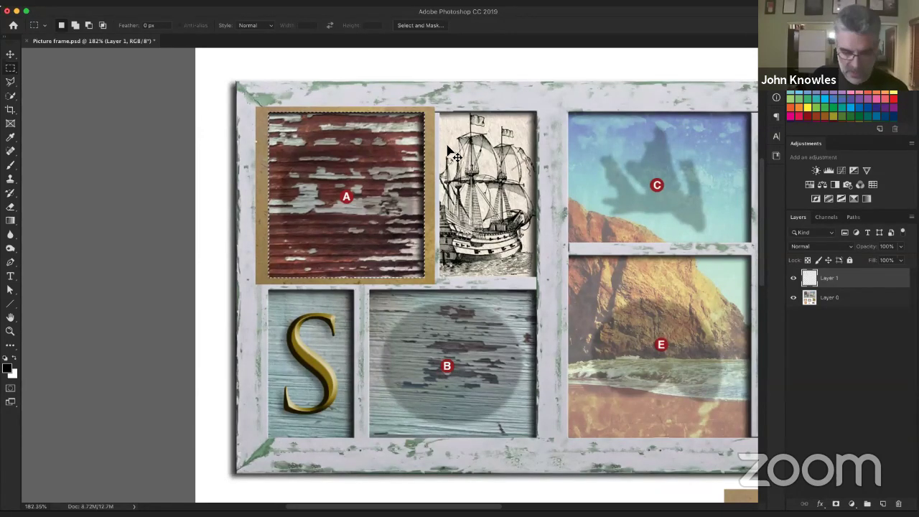
pyautogui.hotkey('ctrl', 'z')
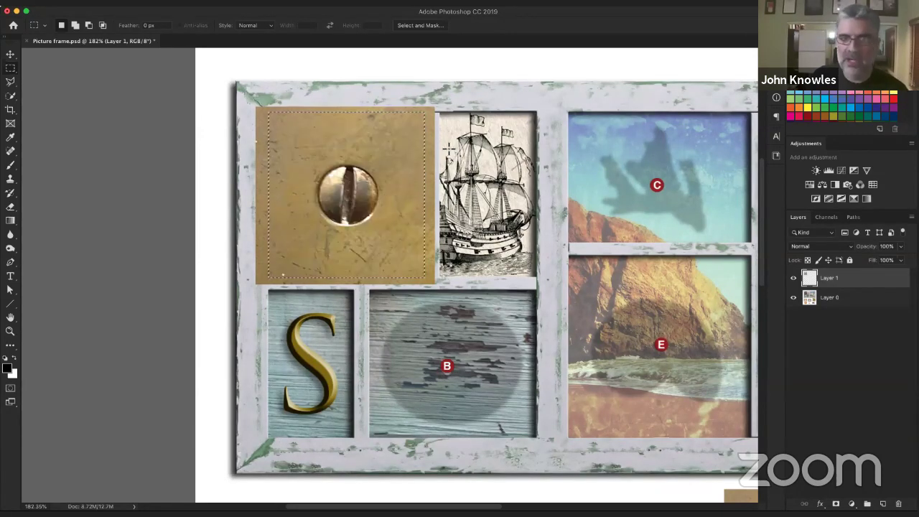
pyautogui.rightClick(345, 137)
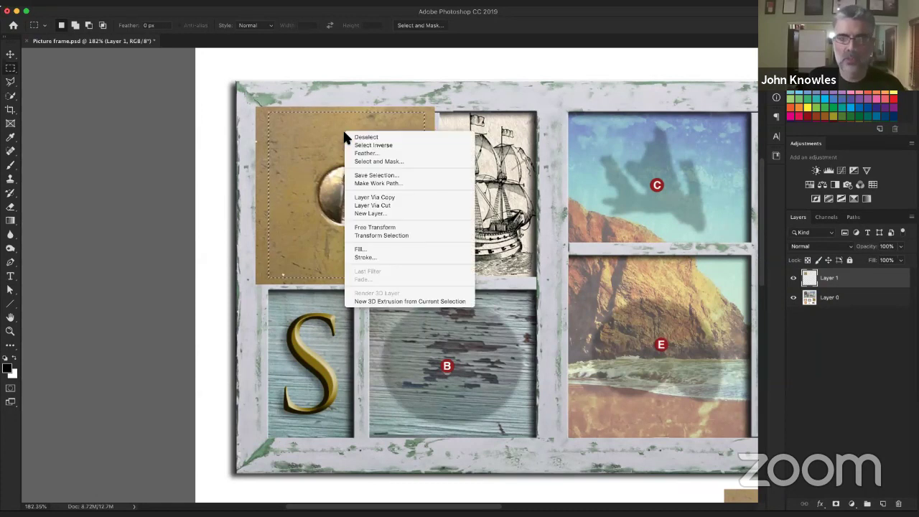
pyautogui.click(425, 146)
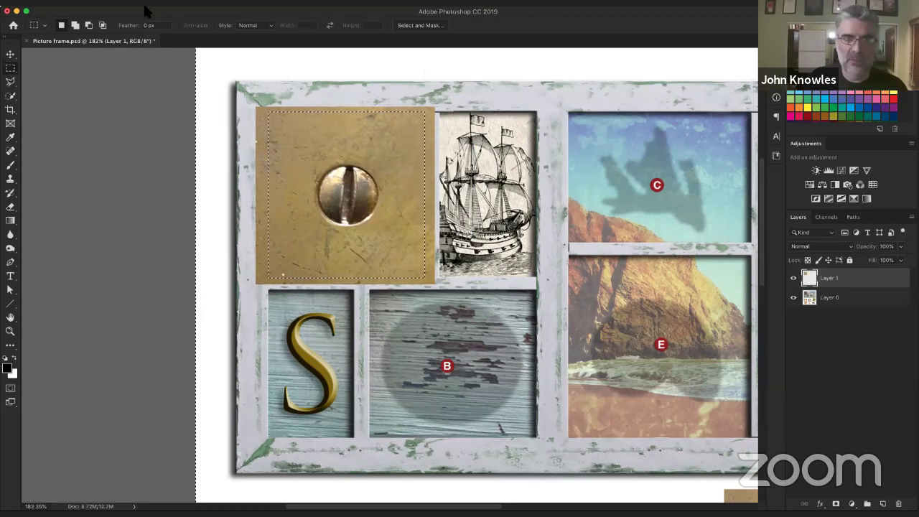
pyautogui.click(209, 1)
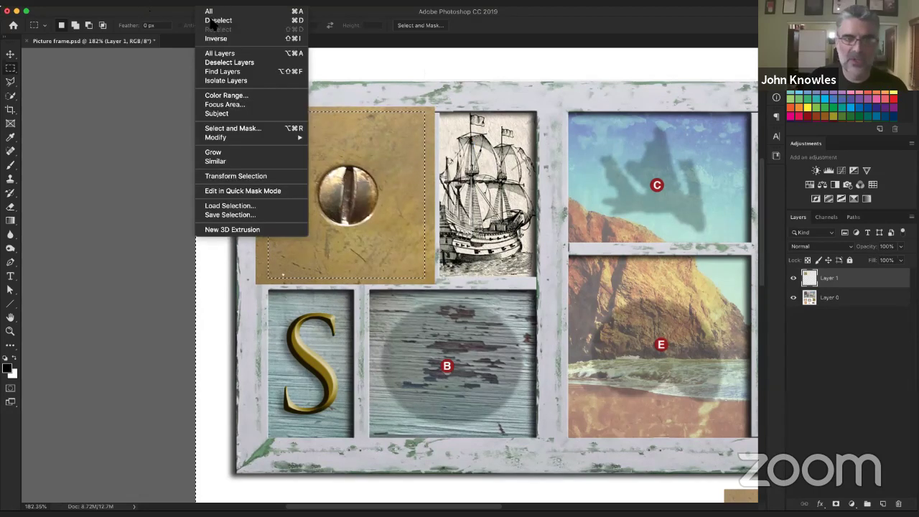
pyautogui.click(129, 135)
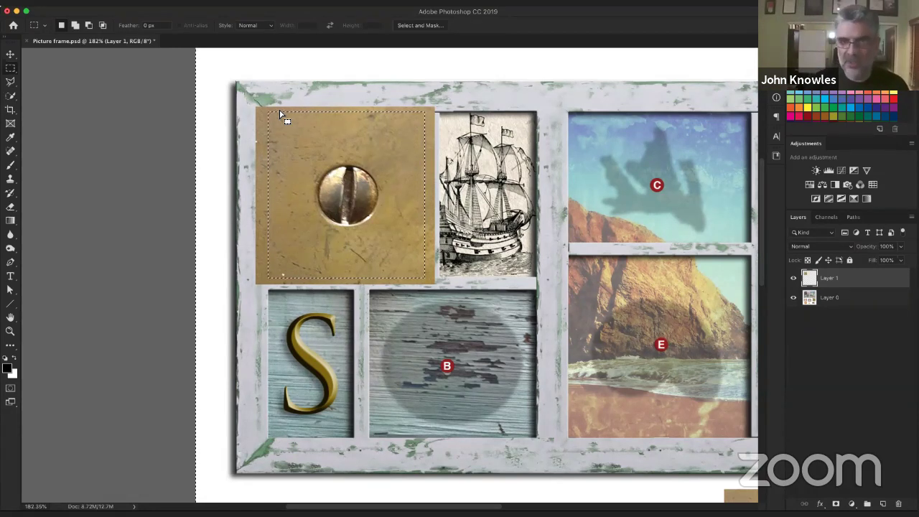
# Clear the parts of the brass plate that lie outside opening A and remove the selection.
pyautogui.hotkey('ctrl', 'shift', 'i')
pyautogui.press('Delete')
pyautogui.hotkey('ctrl', 'd')
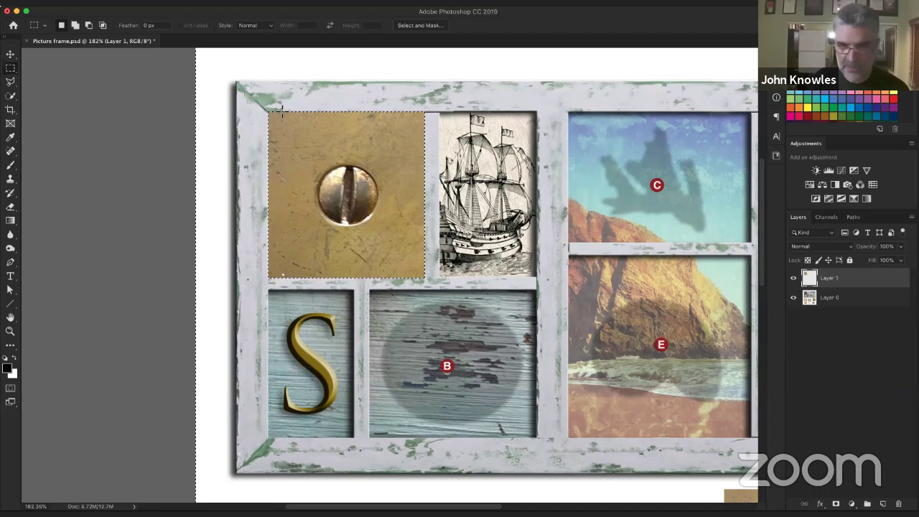
pyautogui.press('v')
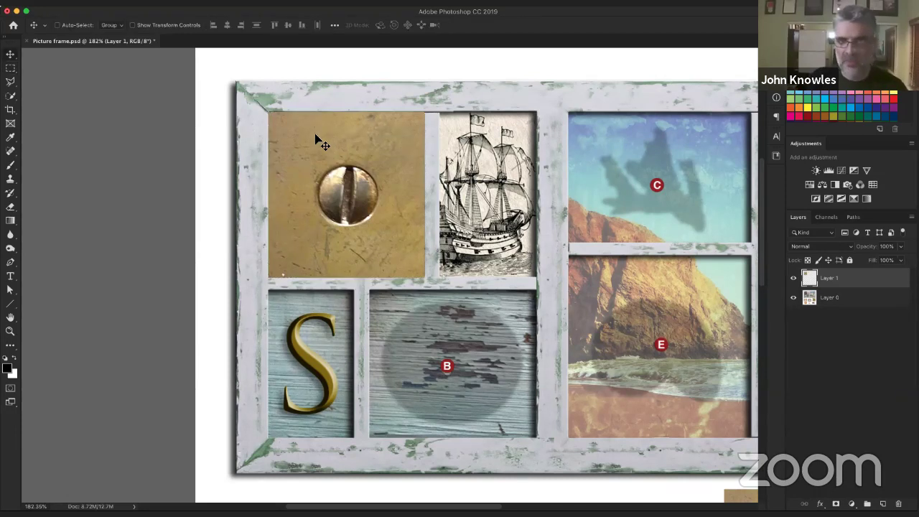
# Move the trimmed plate off opening A and nudge it back until it fills the opening exactly.
pyautogui.moveTo(332, 149)
pyautogui.mouseDown()
pyautogui.moveTo(378, 165)
pyautogui.moveTo(366, 148)
pyautogui.moveTo(323, 154)
pyautogui.moveTo(343, 150)
pyautogui.moveTo(324, 144)
pyautogui.mouseUp()
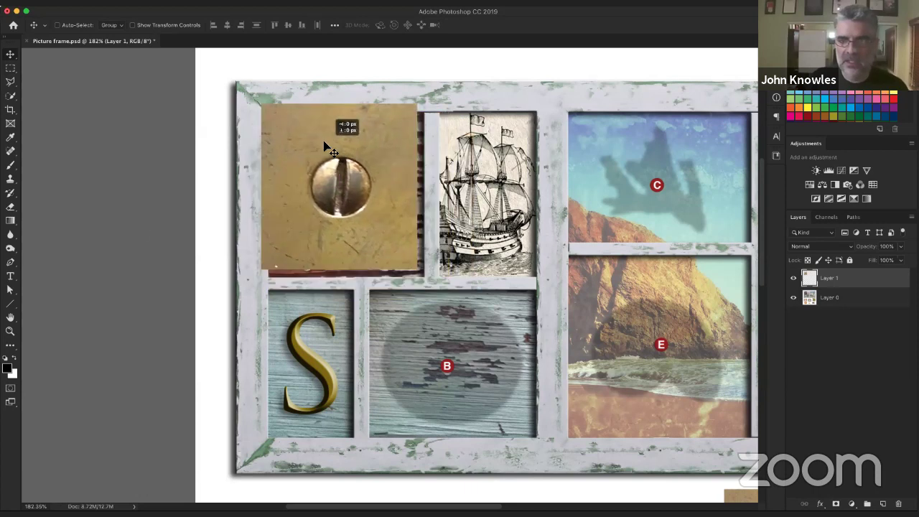
pyautogui.press('Left')
pyautogui.press('Left')
pyautogui.press('Left')
pyautogui.press('Right')
pyautogui.press('Right')
pyautogui.press('Right')
pyautogui.press('Right')
pyautogui.press('Right')
pyautogui.press('Right')
pyautogui.press('Right')
pyautogui.press('Down')
pyautogui.press('Down')
pyautogui.press('Down')
pyautogui.press('Down')
pyautogui.press('Down')
pyautogui.press('Down')
pyautogui.press('Down')
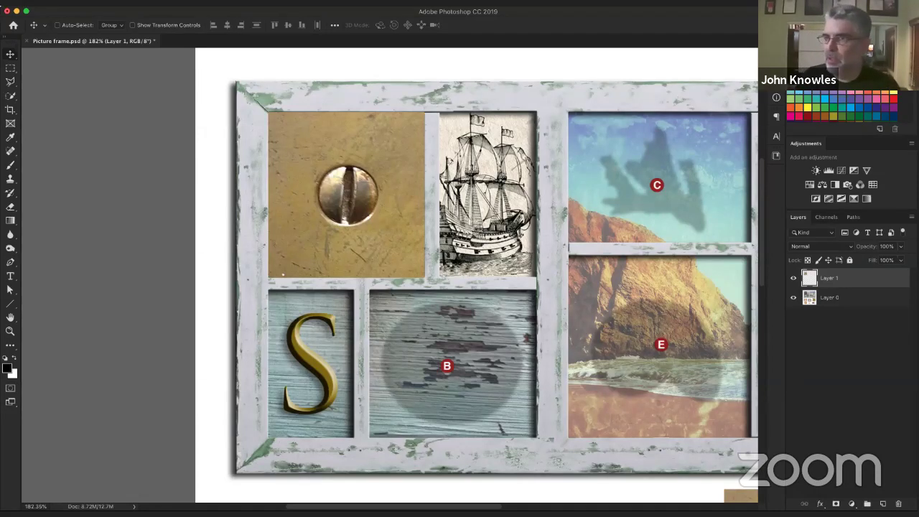
# Revert the document history to the Free Transform state, before the plate was trimmed.
pyautogui.click(777, 155)
pyautogui.click(694, 153)
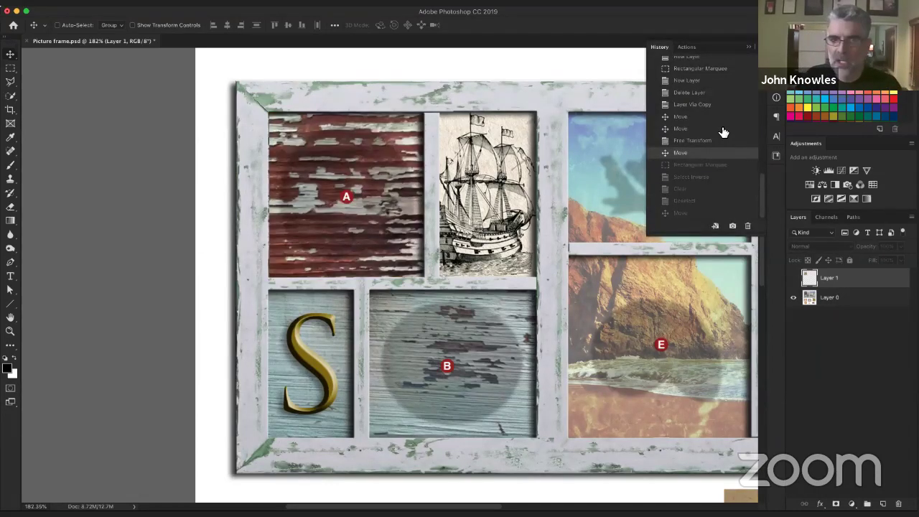
pyautogui.click(679, 139)
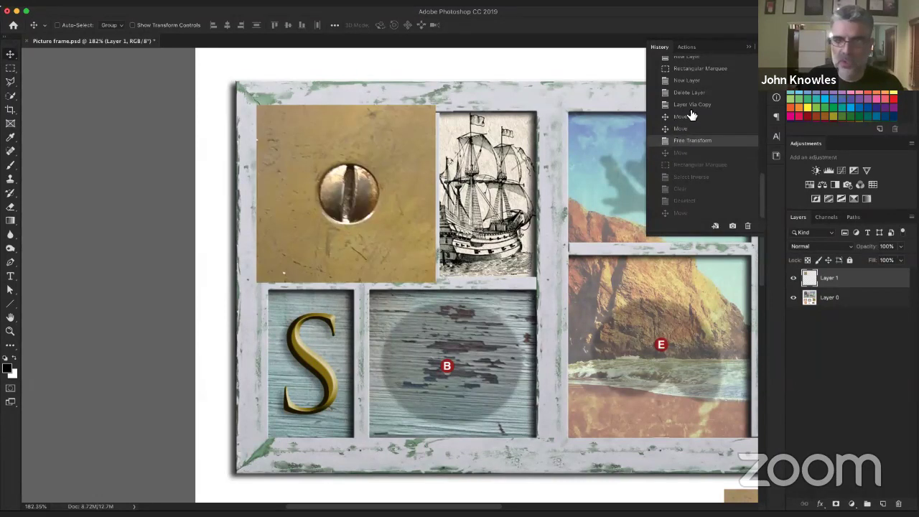
pyautogui.click(671, 213)
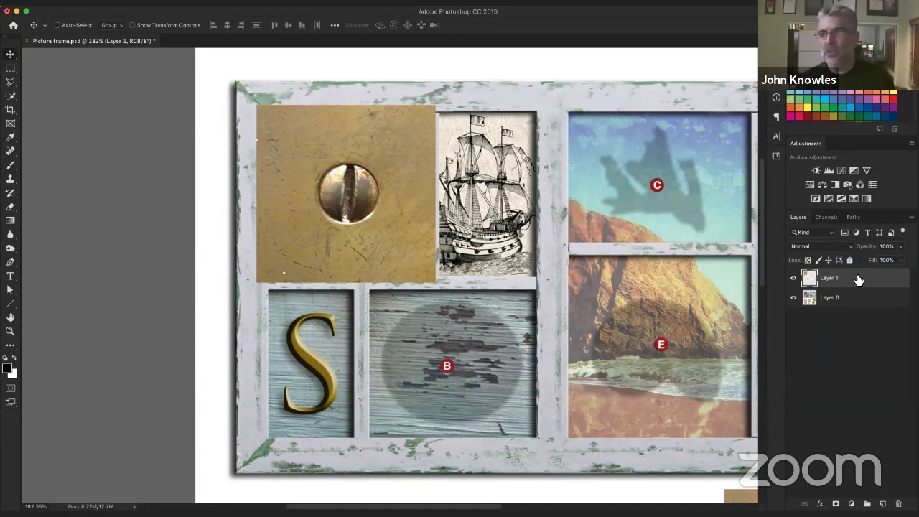
# Hide and show Layer 1 to compare, and set its opacity to 50%.
pyautogui.click(793, 279)
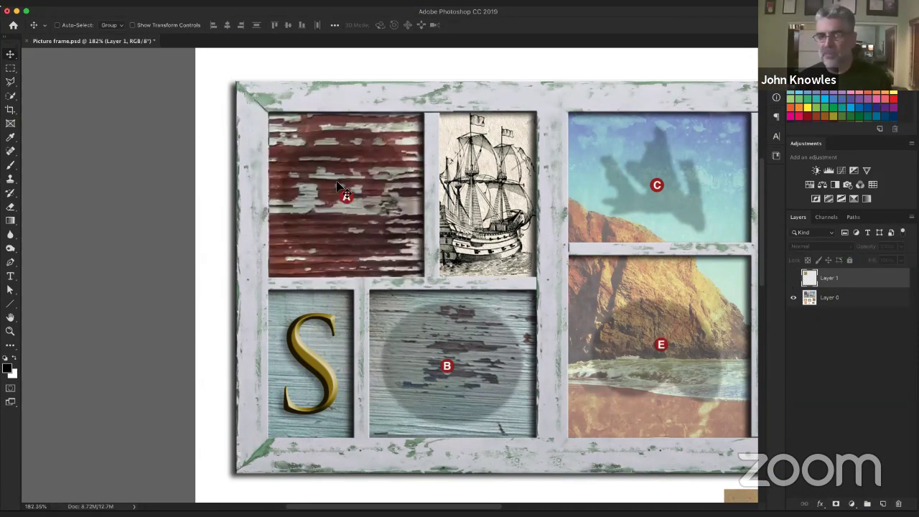
pyautogui.click(794, 278)
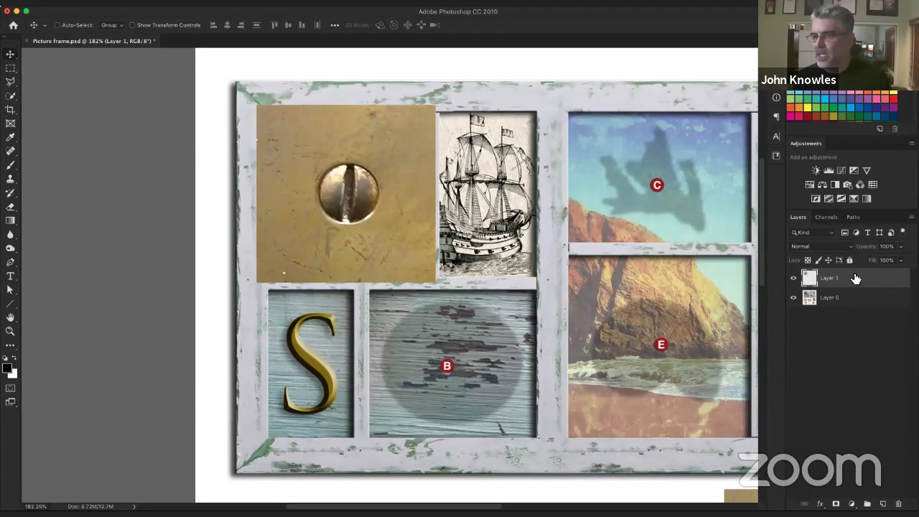
pyautogui.click(900, 246)
pyautogui.moveTo(898, 260)
pyautogui.mouseDown()
pyautogui.moveTo(866, 260)
pyautogui.moveTo(902, 260)
pyautogui.moveTo(837, 302)
pyautogui.moveTo(884, 270)
pyautogui.moveTo(877, 266)
pyautogui.moveTo(901, 262)
pyautogui.mouseUp()
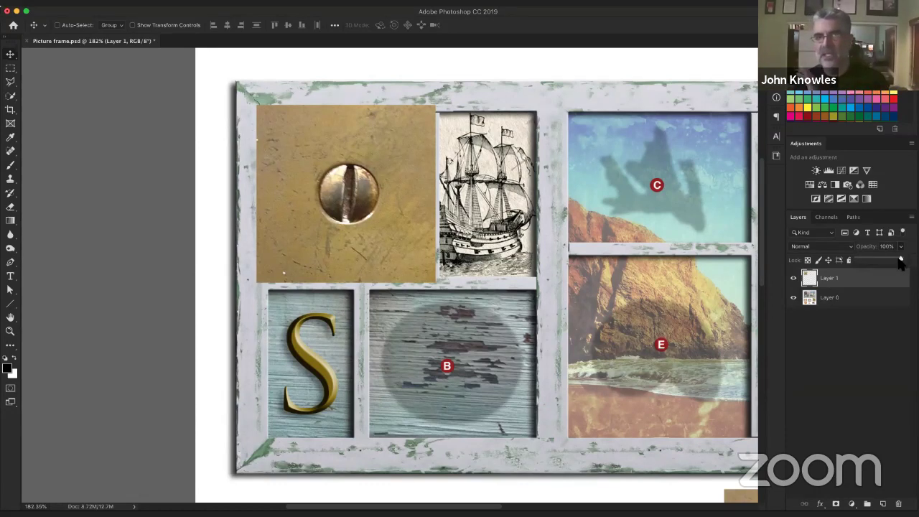
pyautogui.click(887, 247)
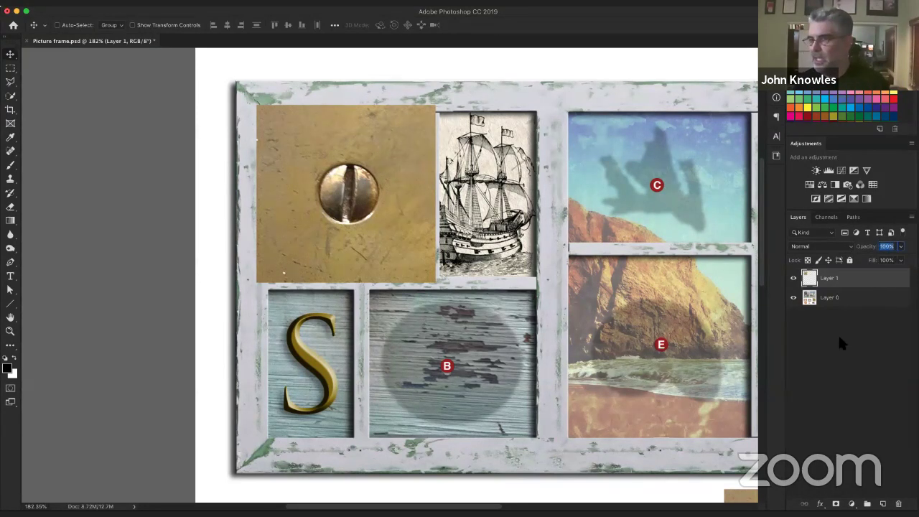
pyautogui.write('50')
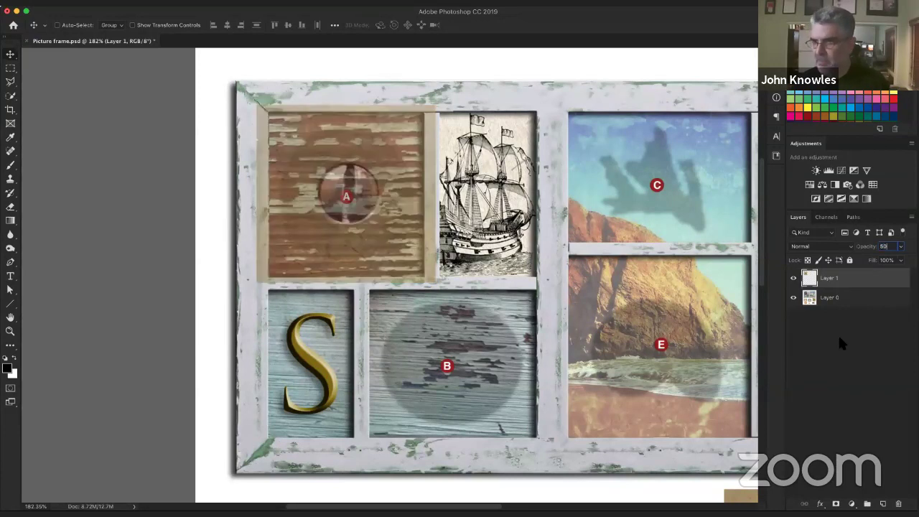
pyautogui.press('Return')
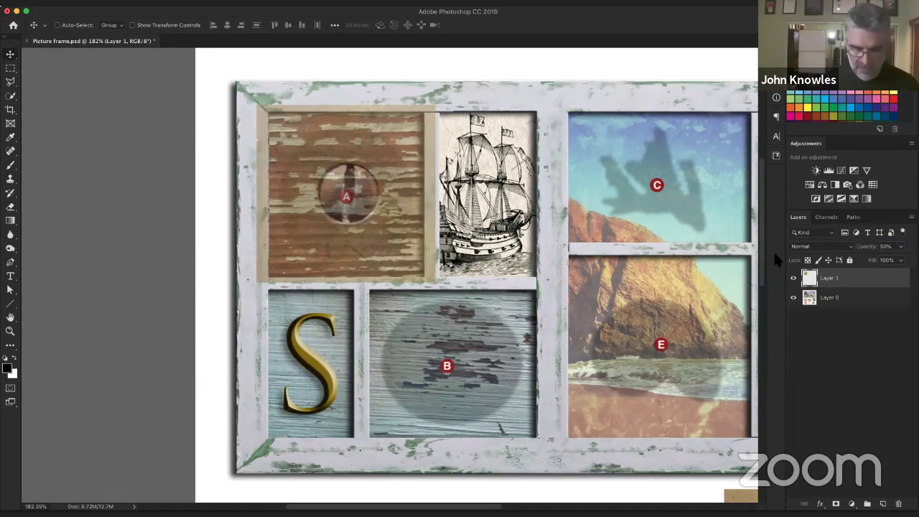
# Select opening A exactly with the Rectangular Marquee through the semi-transparent plate.
pyautogui.press('z')
pyautogui.click(367, 209)
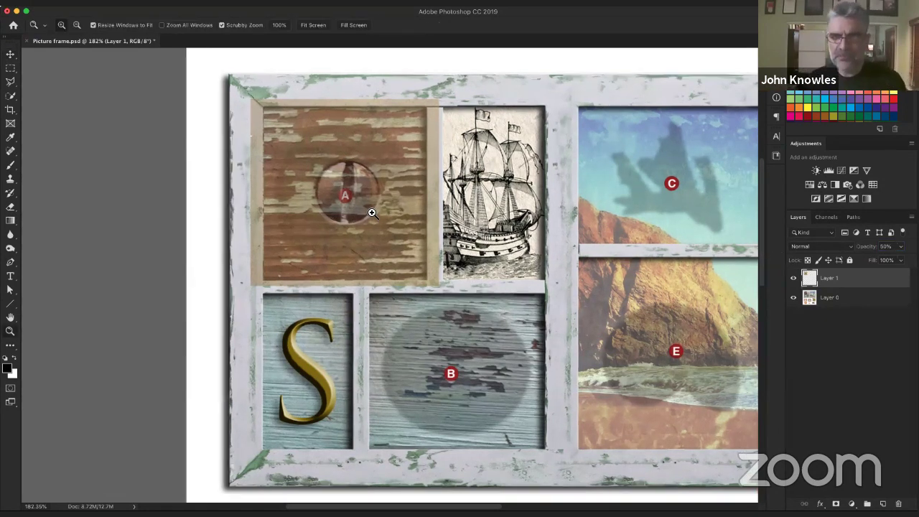
pyautogui.click(366, 131)
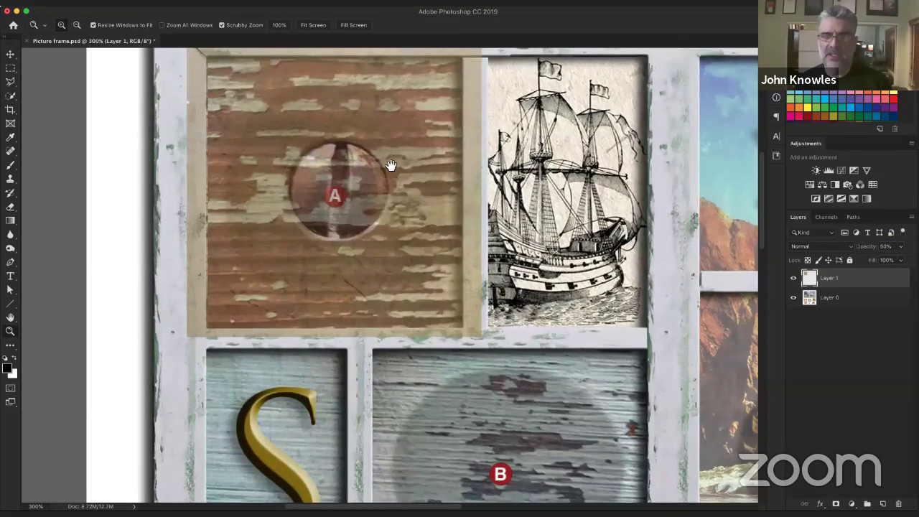
pyautogui.scroll(3, 382, 162)
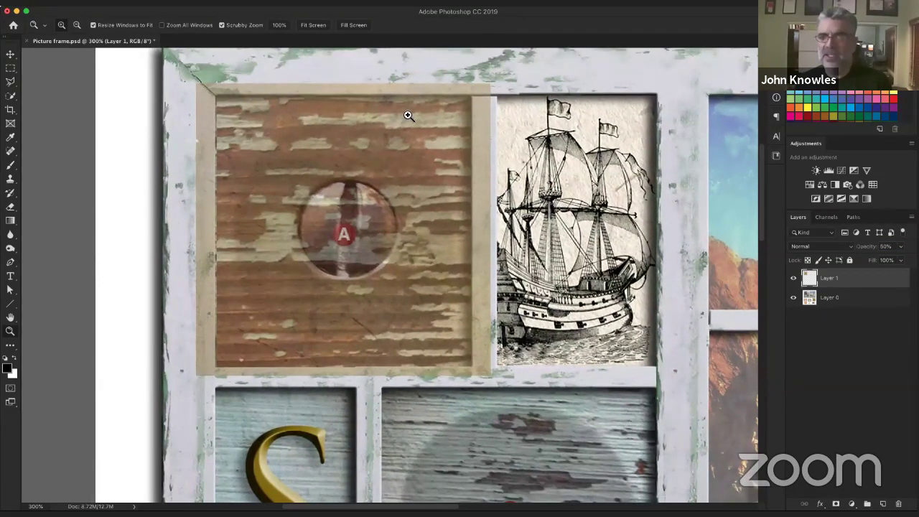
pyautogui.click(11, 68)
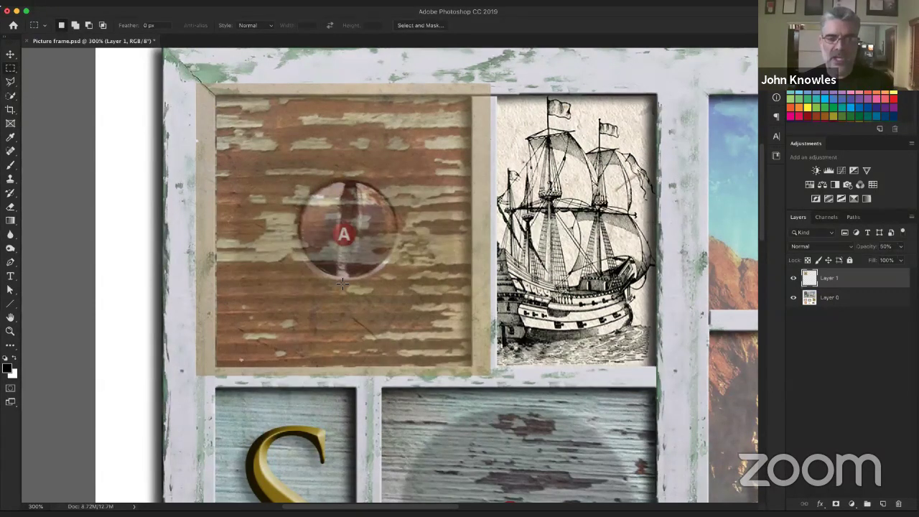
pyautogui.moveTo(216, 94); pyautogui.dragTo(473, 367)
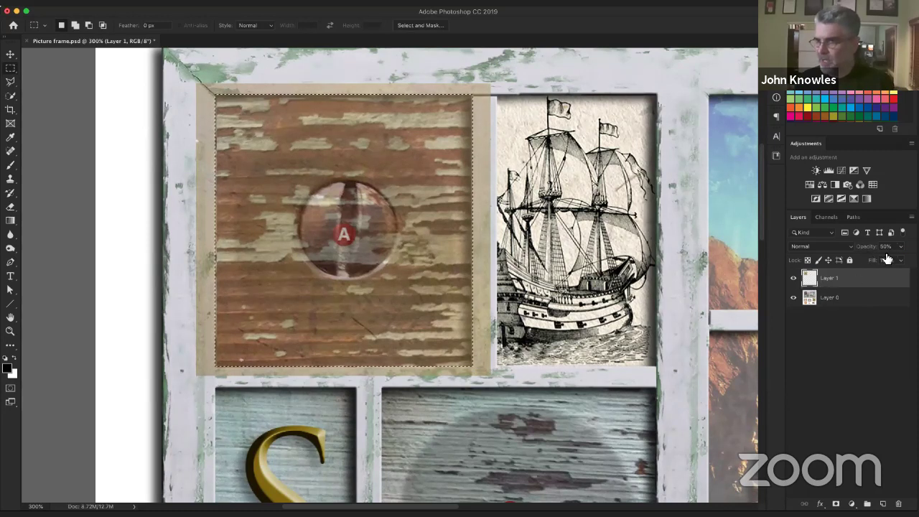
# Invert the selection, clear the plate outside opening A, and deselect.
pyautogui.rightClick(389, 138)
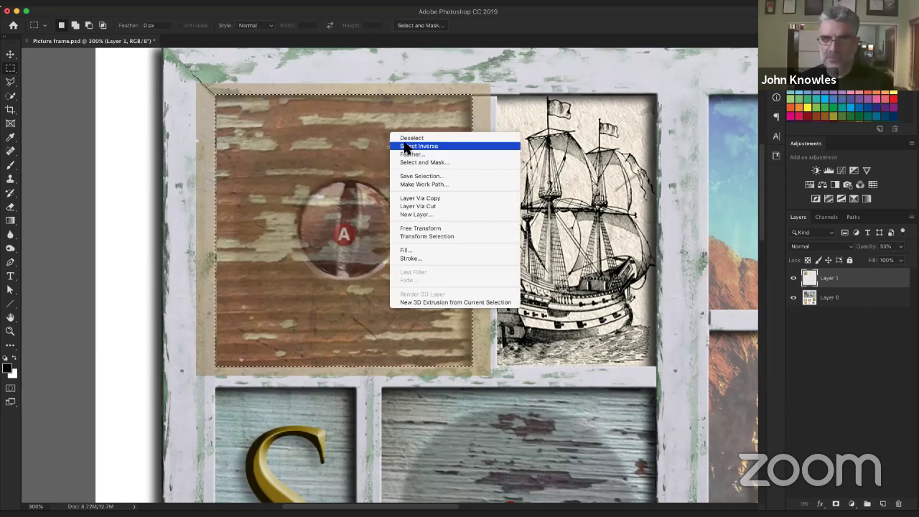
pyautogui.click(406, 146)
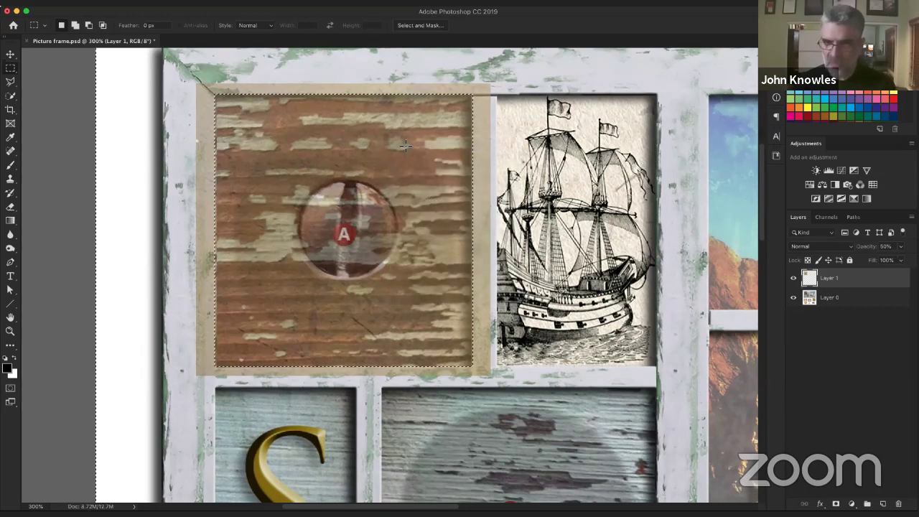
pyautogui.press('Delete')
pyautogui.press('super+d')
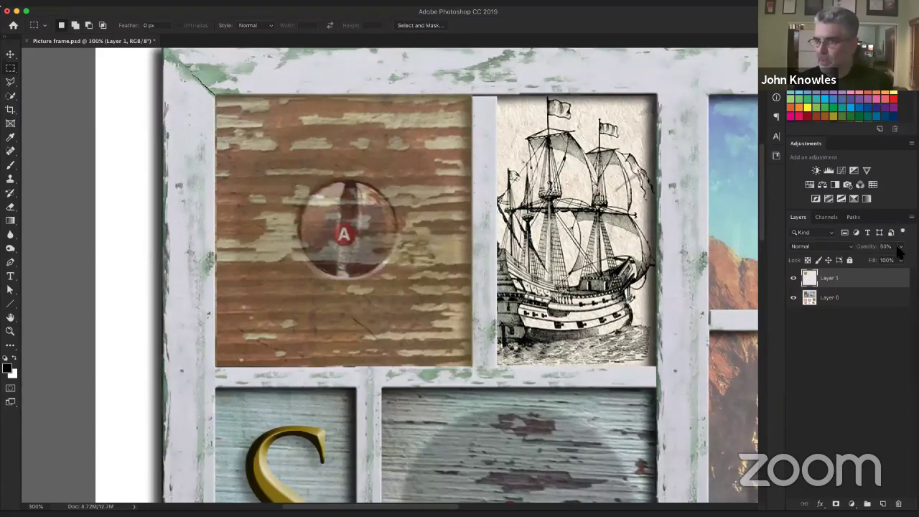
# Set Layer 1's opacity back to 100% and make Layer 0 the active layer.
pyautogui.moveTo(900, 248)
pyautogui.mouseDown()
pyautogui.moveTo(897, 260)
pyautogui.moveTo(911, 259)
pyautogui.mouseUp()
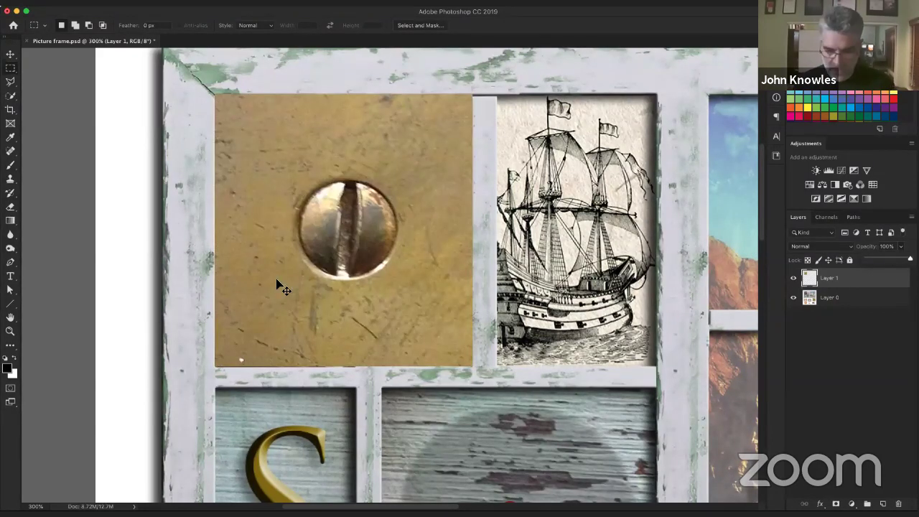
pyautogui.press('super+minus')
pyautogui.press('super+minus')
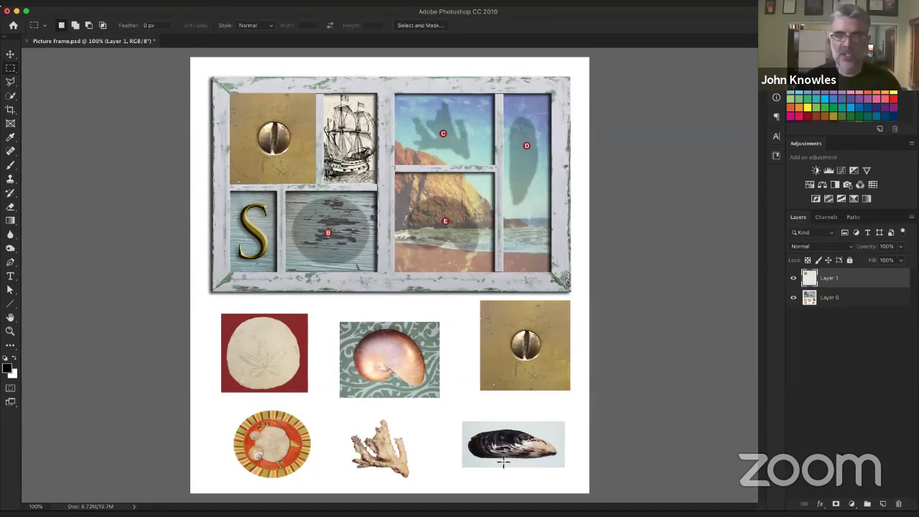
pyautogui.click(849, 300)
# Select the nautilus shell tile with the Rectangular Marquee, try moving it up over the frame, undo the move, and deselect.
pyautogui.moveTo(336, 310); pyautogui.dragTo(444, 407)
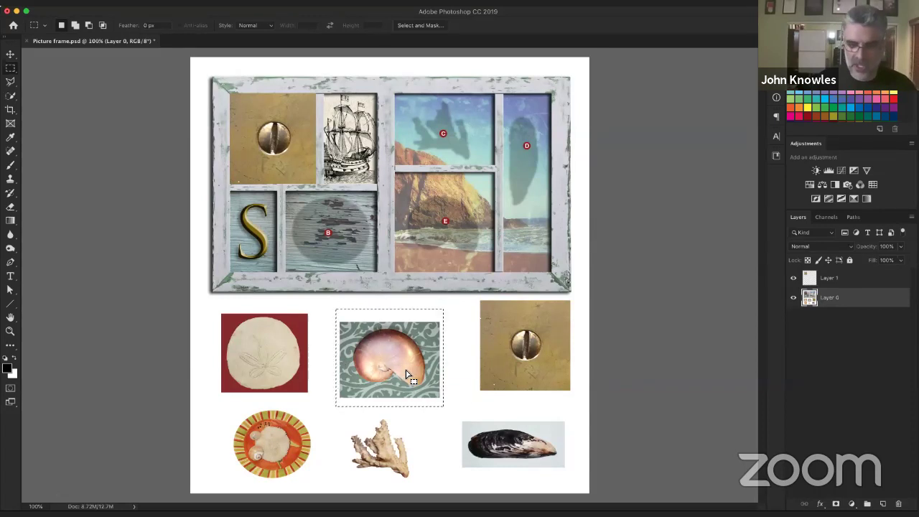
pyautogui.press('t')
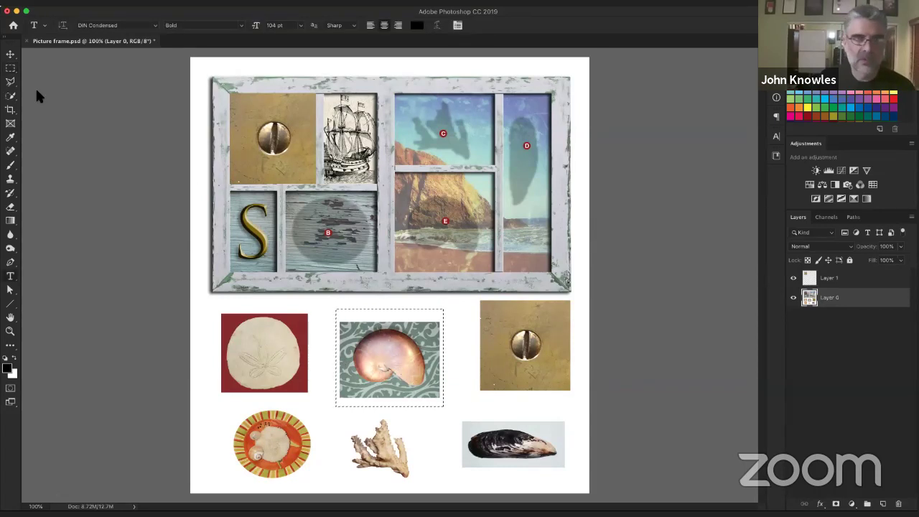
pyautogui.press('v')
pyautogui.moveTo(399, 344); pyautogui.dragTo(448, 249)
pyautogui.press('super+z')
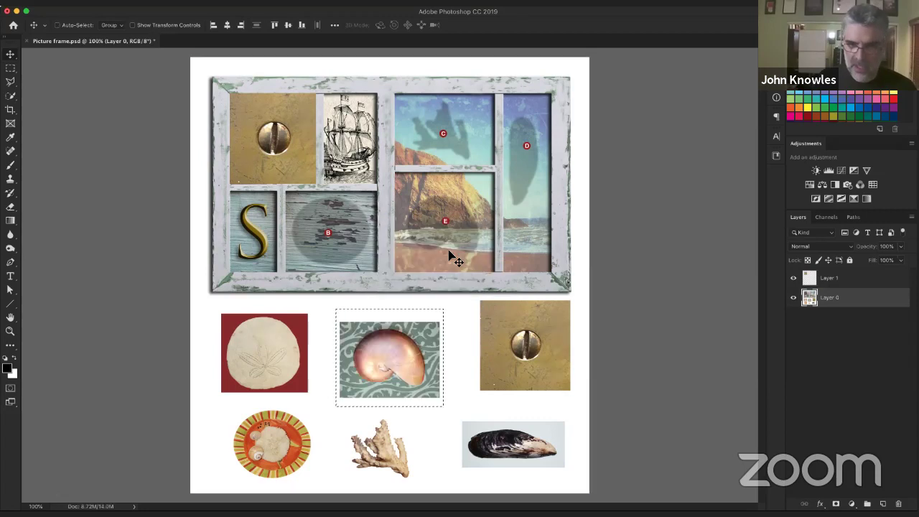
pyautogui.press('super+d')
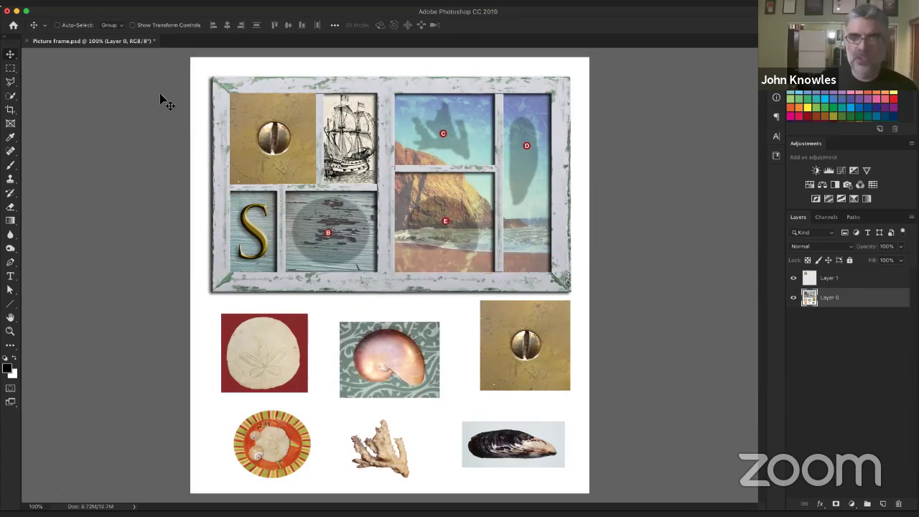
# Select the left half of the nautilus shell tile with the Rectangular Marquee, try clearing it, undo the clearing, and deselect.
pyautogui.click(11, 68)
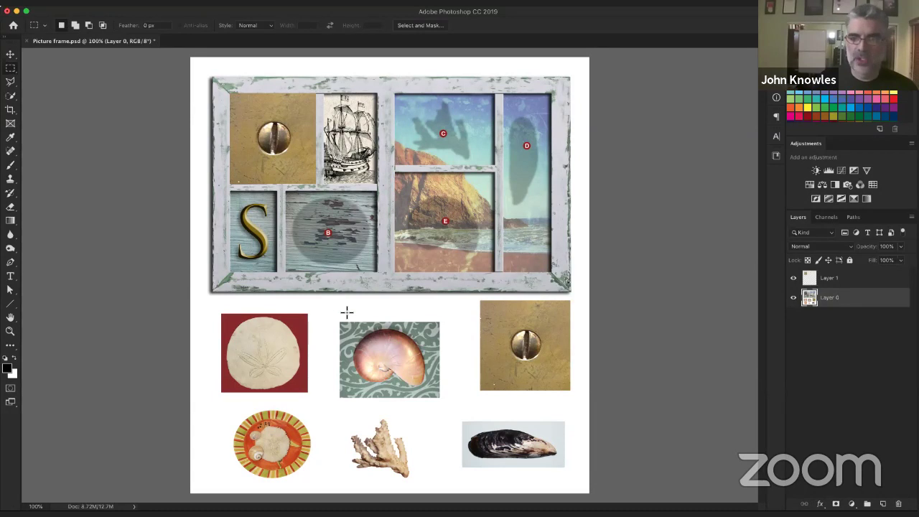
pyautogui.moveTo(340, 309); pyautogui.dragTo(410, 409)
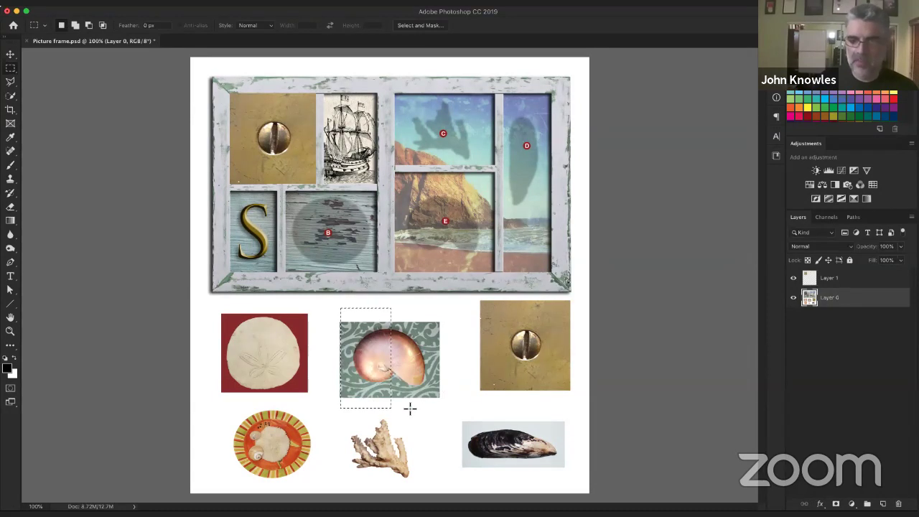
pyautogui.press('Delete')
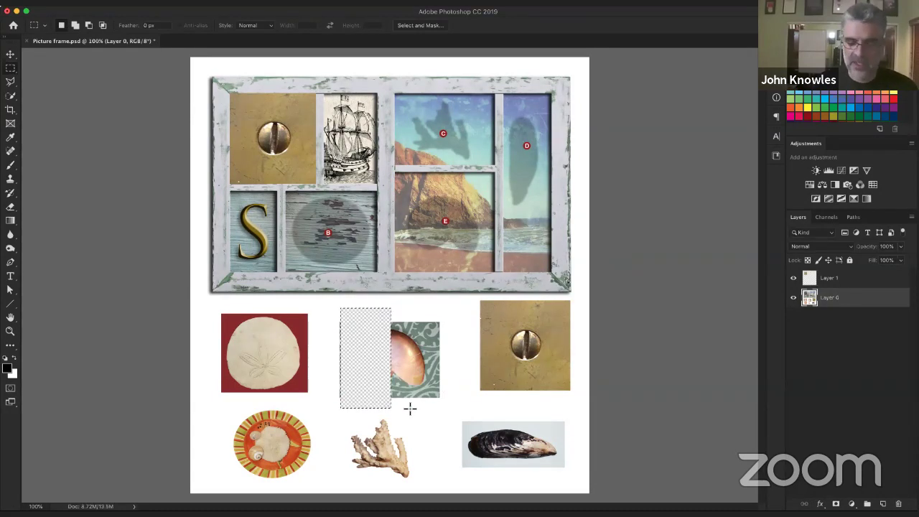
pyautogui.press('super+z')
pyautogui.click(410, 409)
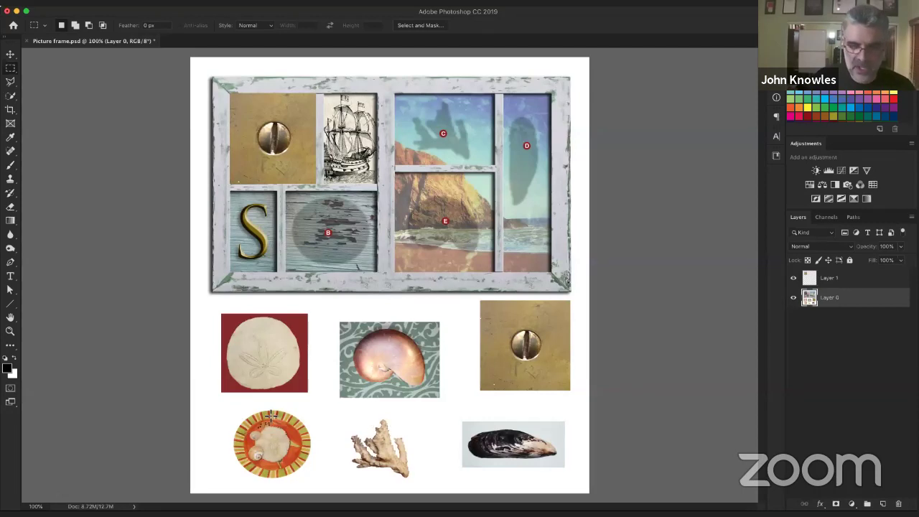
# Draw an elliptical selection around the striped plate, working outward from the plate's centre.
pyautogui.press('z')
pyautogui.click(269, 444)
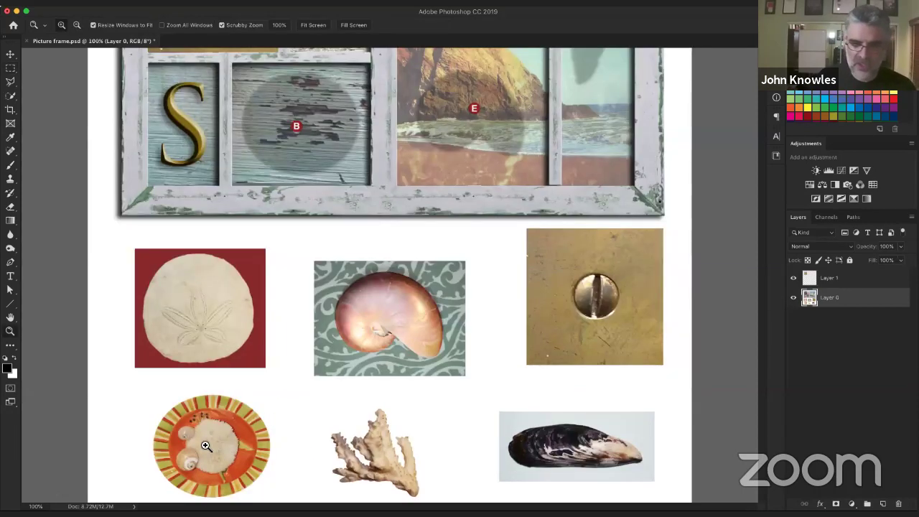
pyautogui.click(211, 446)
pyautogui.click(267, 325)
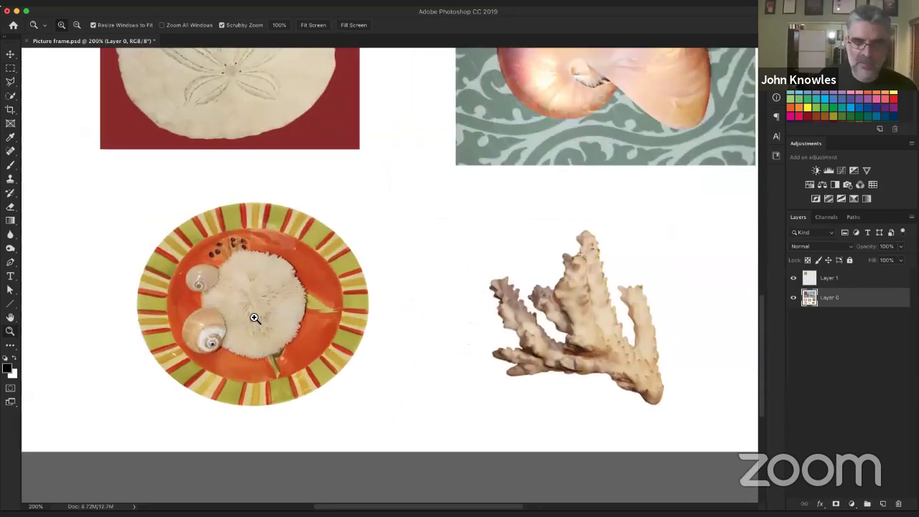
pyautogui.click(242, 358)
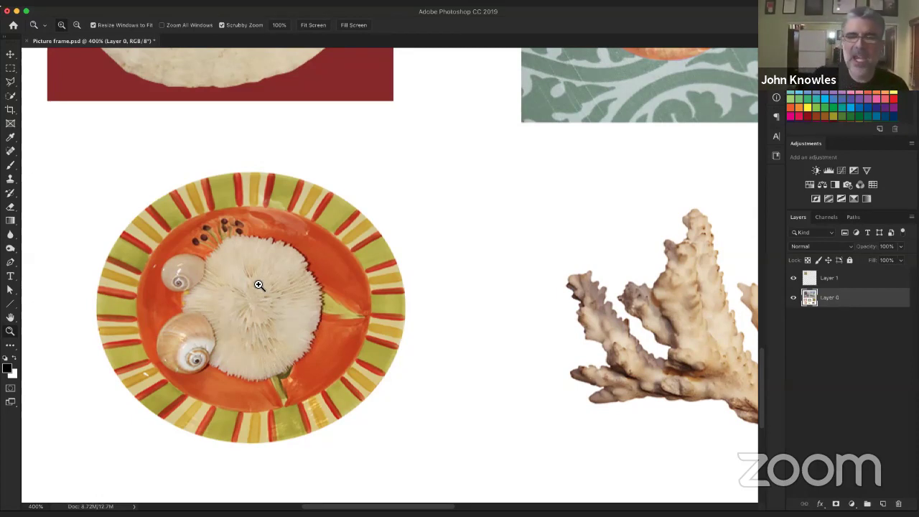
pyautogui.click(11, 69)
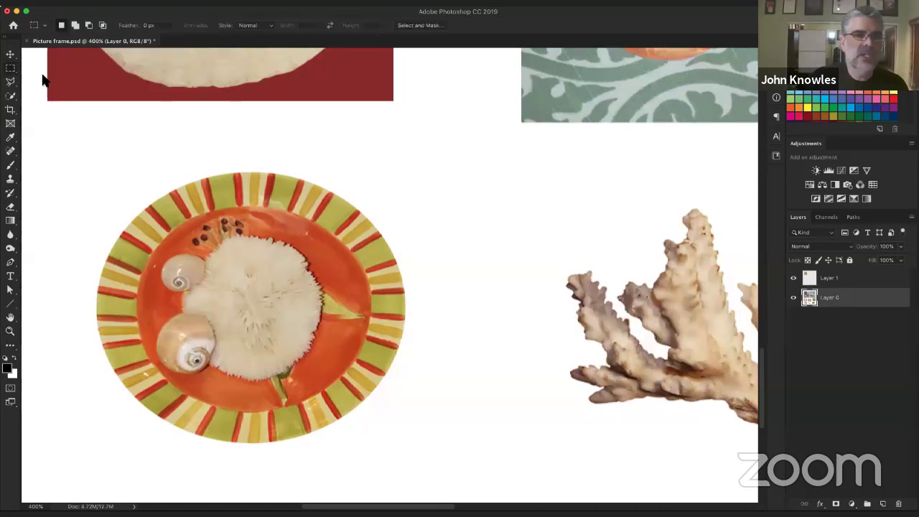
pyautogui.click(83, 76)
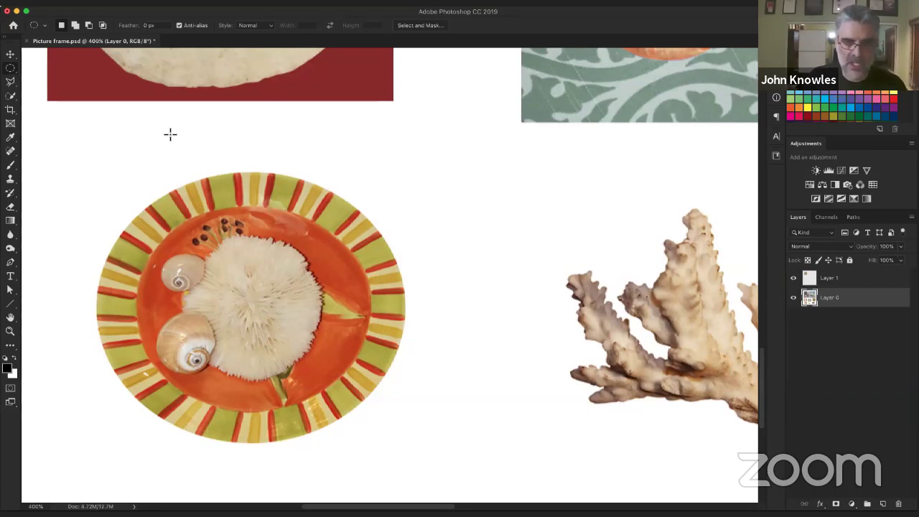
pyautogui.rightClick(10, 68)
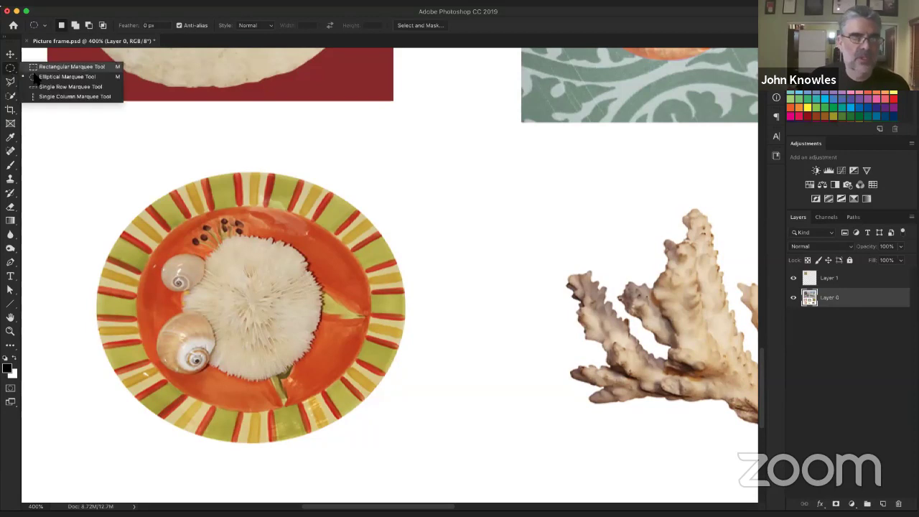
pyautogui.click(107, 143)
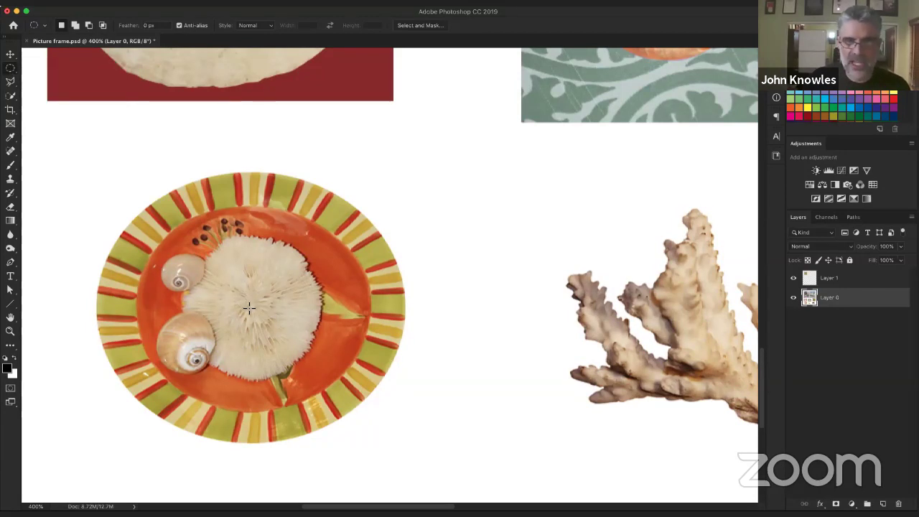
pyautogui.moveTo(253, 305); pyautogui.dragTo(404, 176)
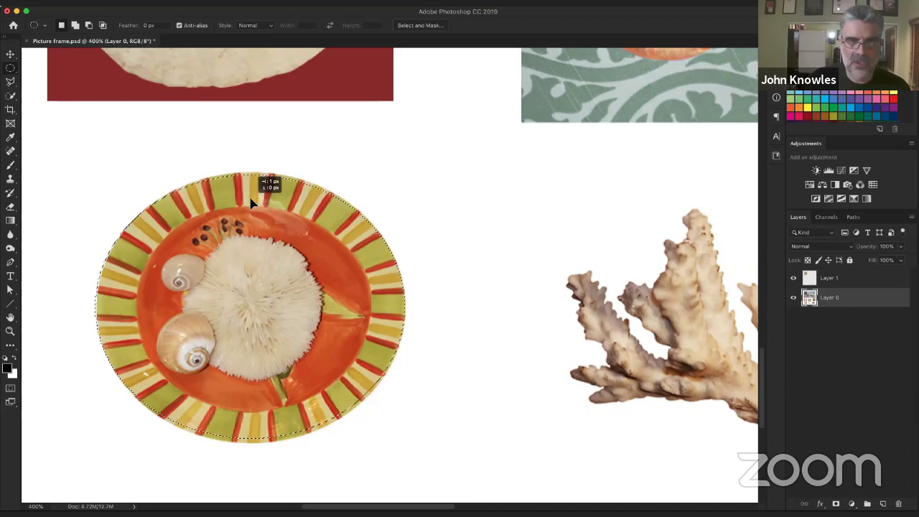
# Try to fit the elliptical selection to the plate's rim by nudging it and adding small ellipses, and deselect.
pyautogui.moveTo(252, 203); pyautogui.dragTo(250, 203)
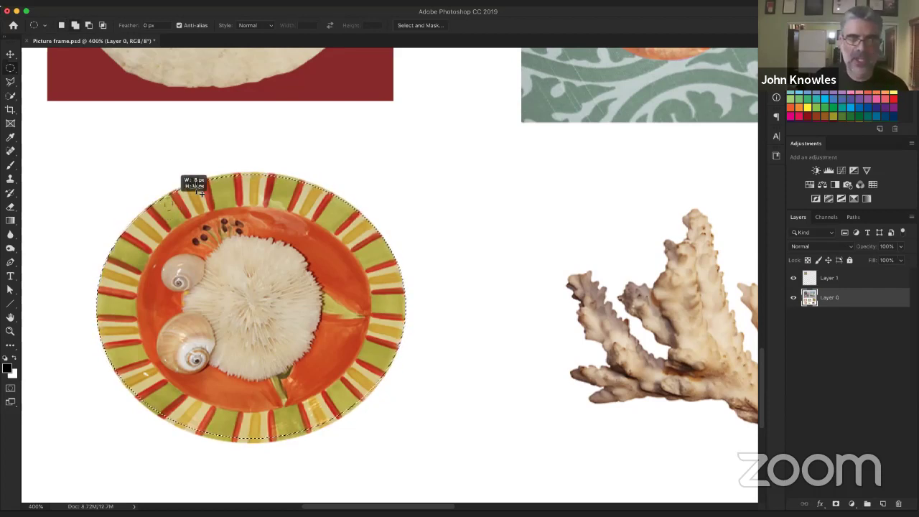
pyautogui.moveTo(316, 189); pyautogui.dragTo(321, 177)
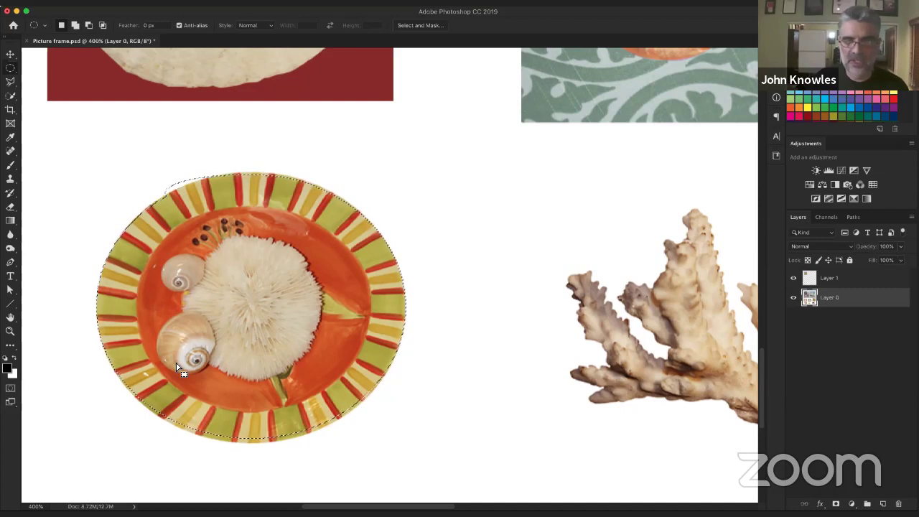
pyautogui.click(221, 246)
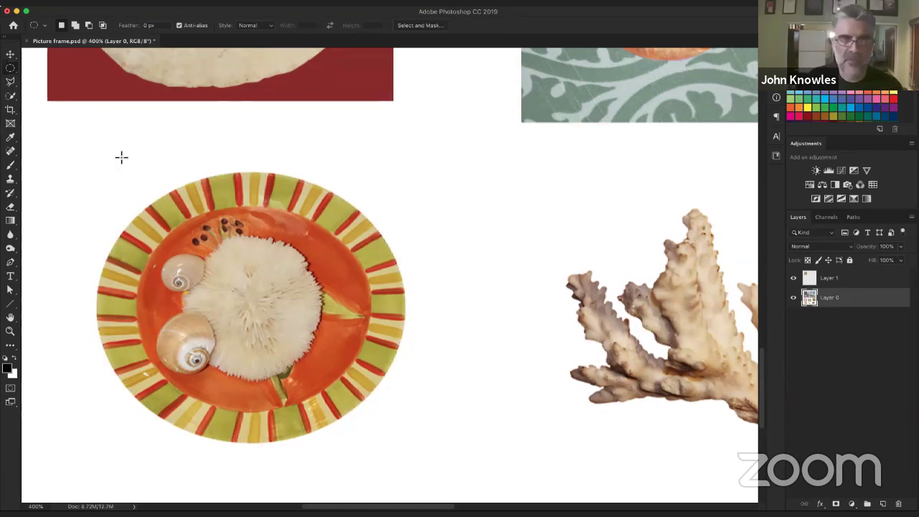
# Select the plate and its white surroundings with the Rectangular Marquee and copy that area to a new layer.
pyautogui.rightClick(12, 69)
pyautogui.click(58, 66)
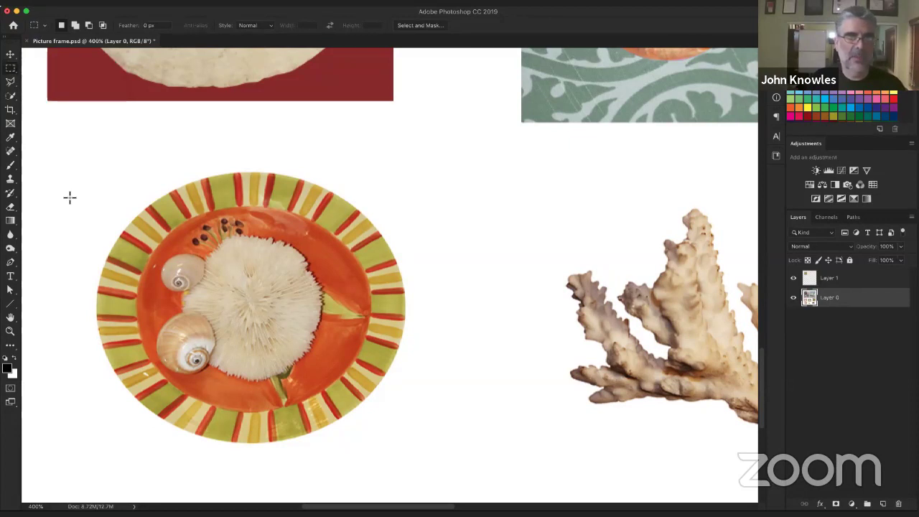
pyautogui.moveTo(73, 156); pyautogui.dragTo(454, 462)
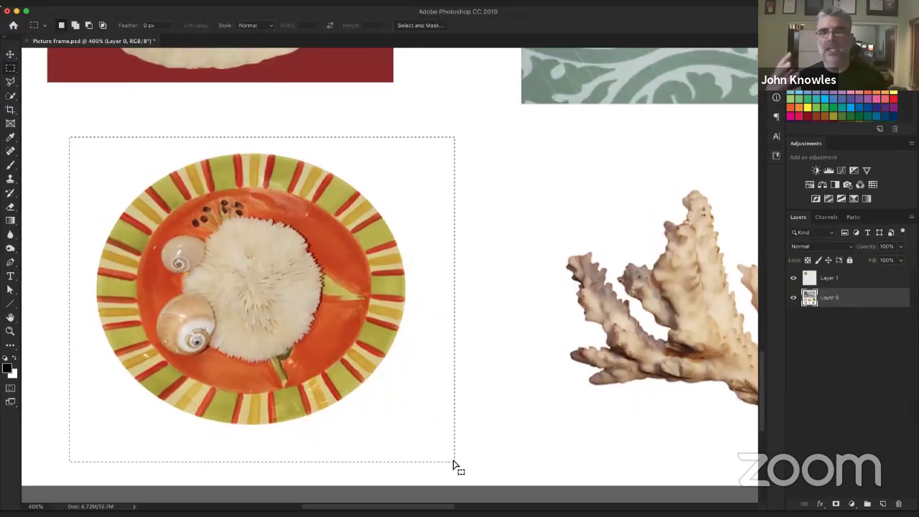
pyautogui.rightClick(396, 232)
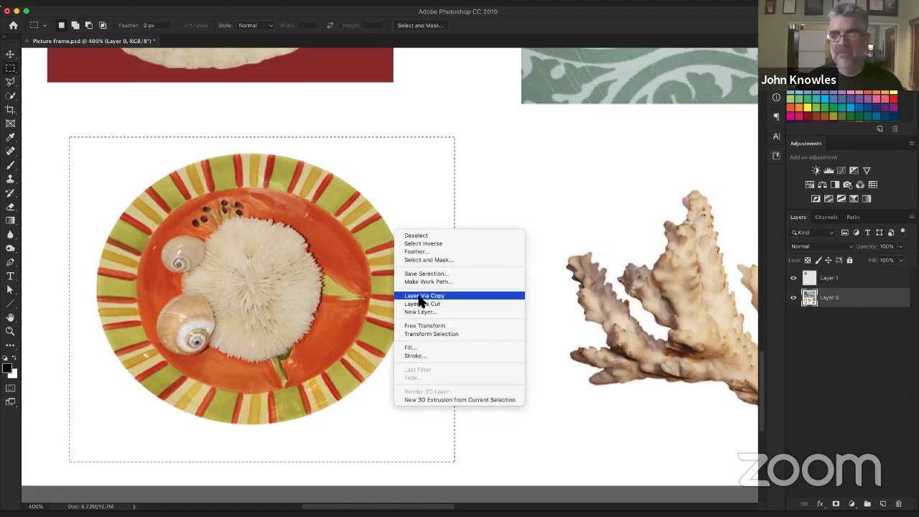
pyautogui.click(421, 302)
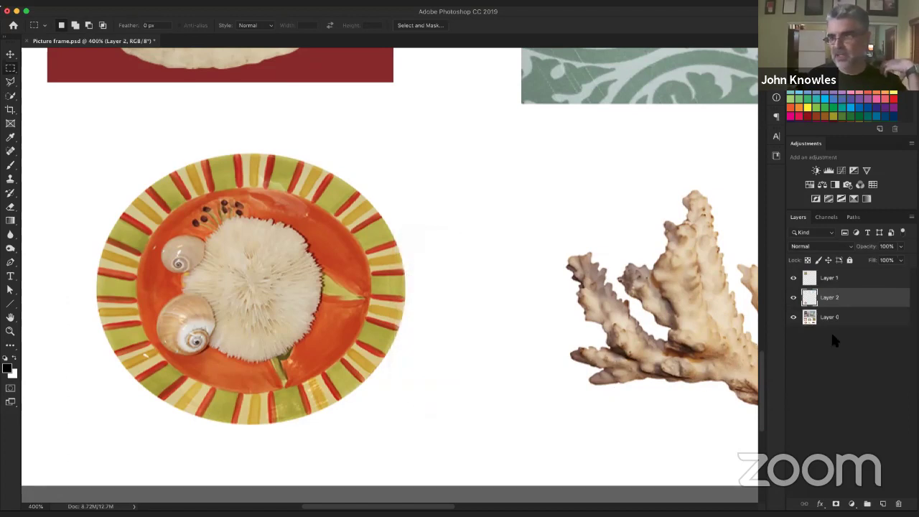
# Hide Layer 0 and Layer 1 so that only the plate layer is displayed.
pyautogui.click(793, 317)
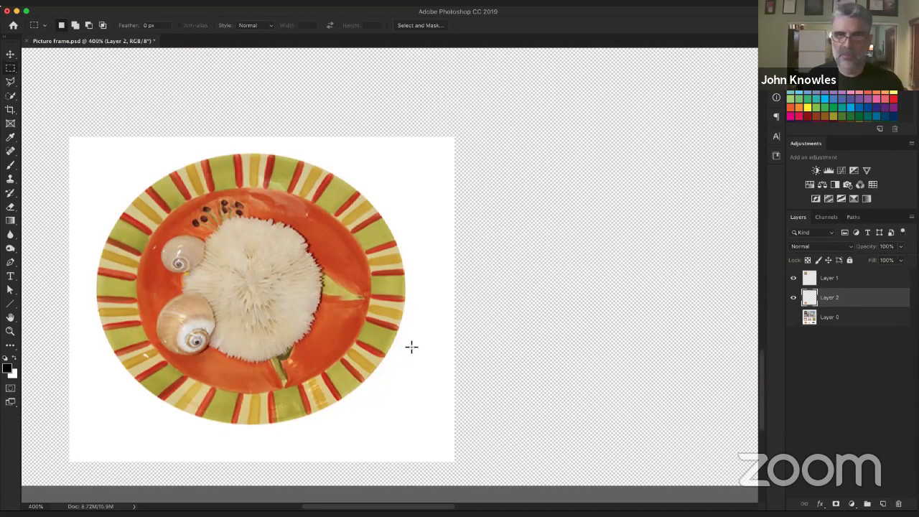
pyautogui.click(794, 279)
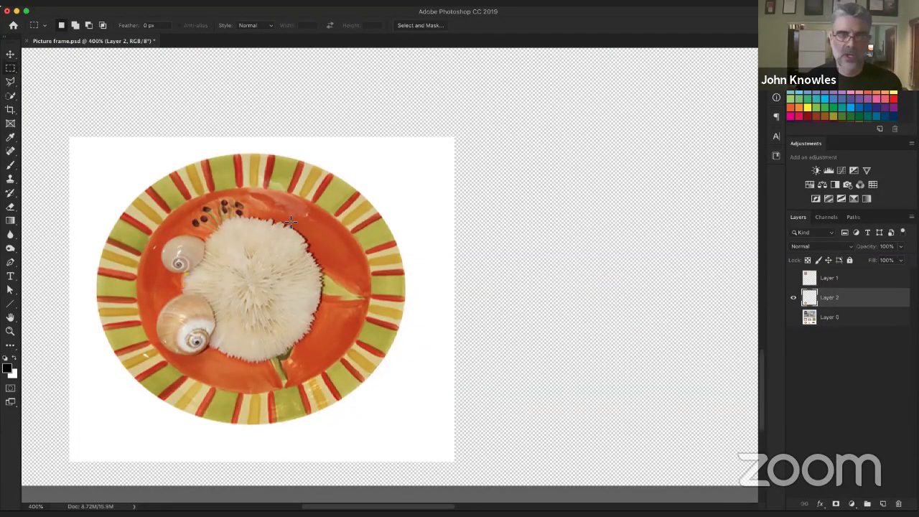
pyautogui.moveTo(205, 219); pyautogui.dragTo(270, 187)
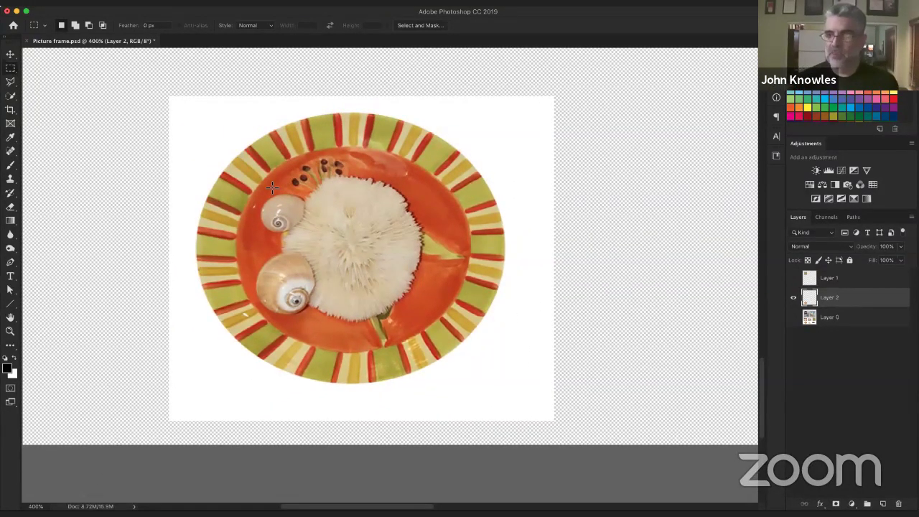
pyautogui.click(793, 317)
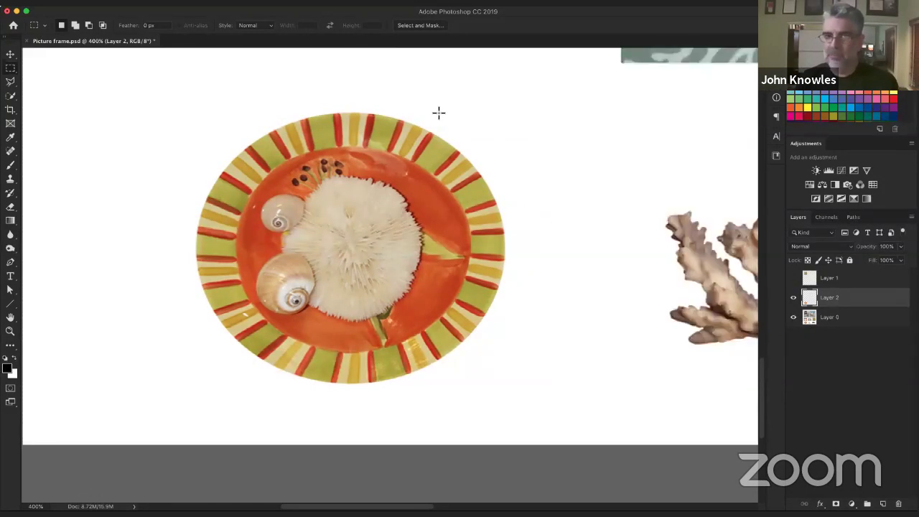
pyautogui.click(794, 316)
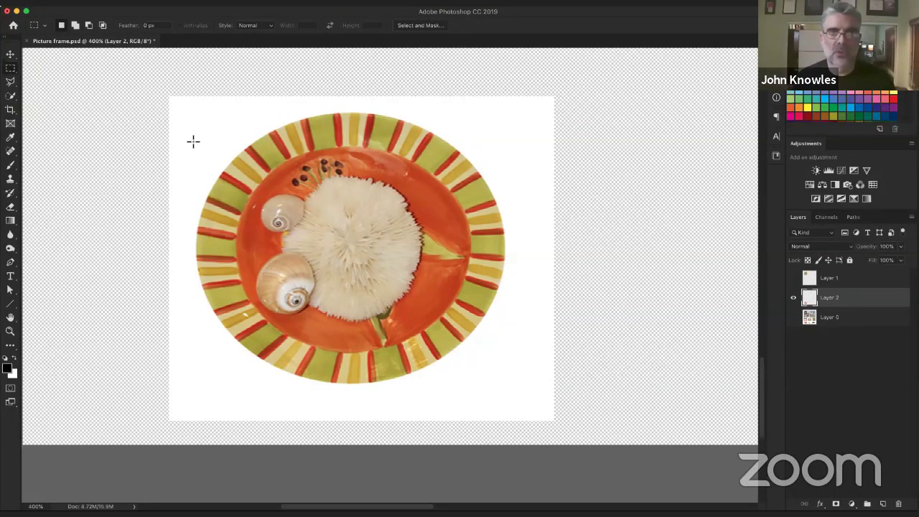
# Try to subtract an ellipse over the plate from a rectangular selection of its white background, and deselect.
pyautogui.moveTo(169, 97); pyautogui.dragTo(551, 423)
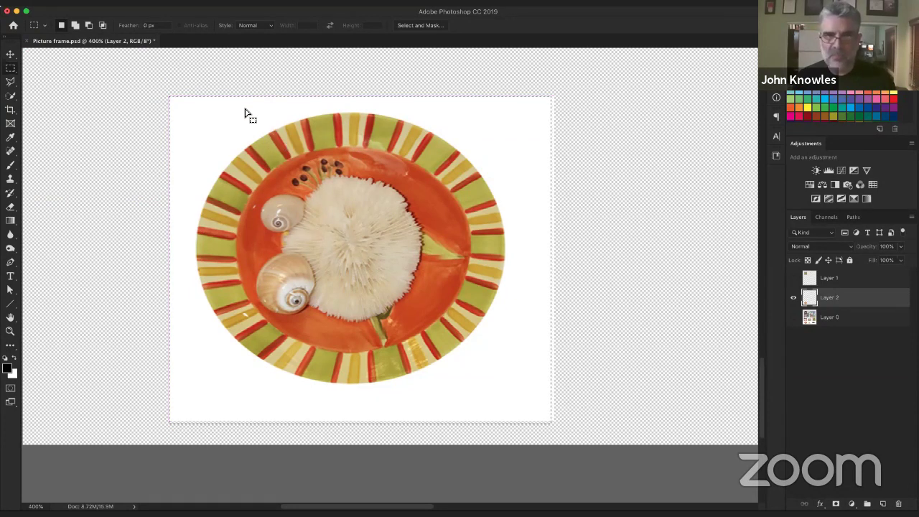
pyautogui.click(10, 70)
pyautogui.click(36, 76)
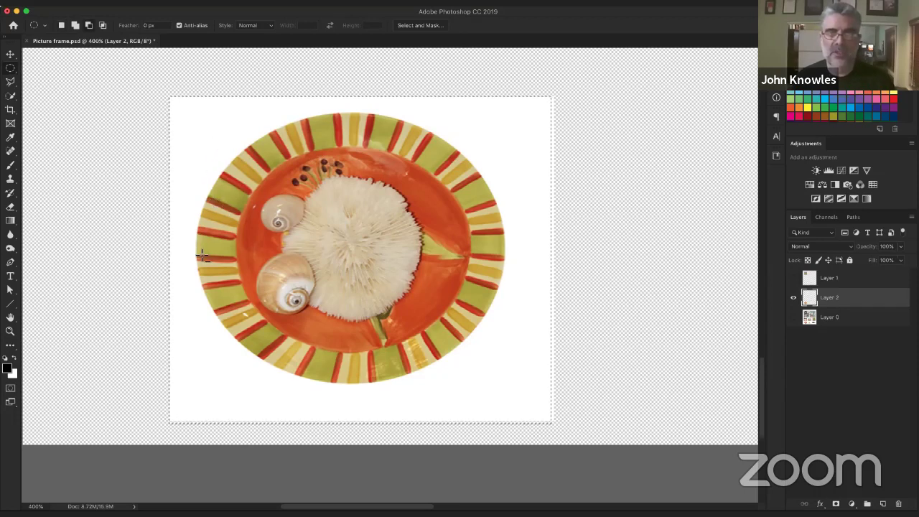
pyautogui.moveTo(203, 256); pyautogui.dragTo(503, 117)
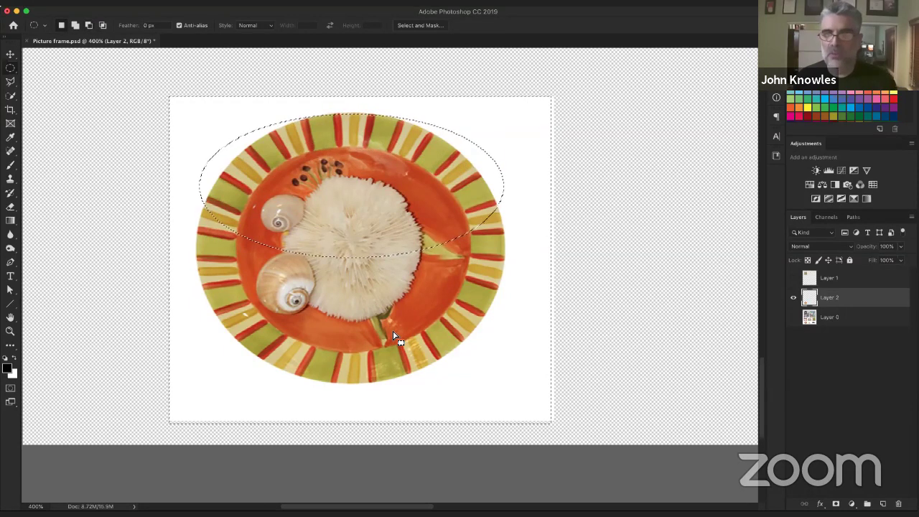
pyautogui.click(317, 185)
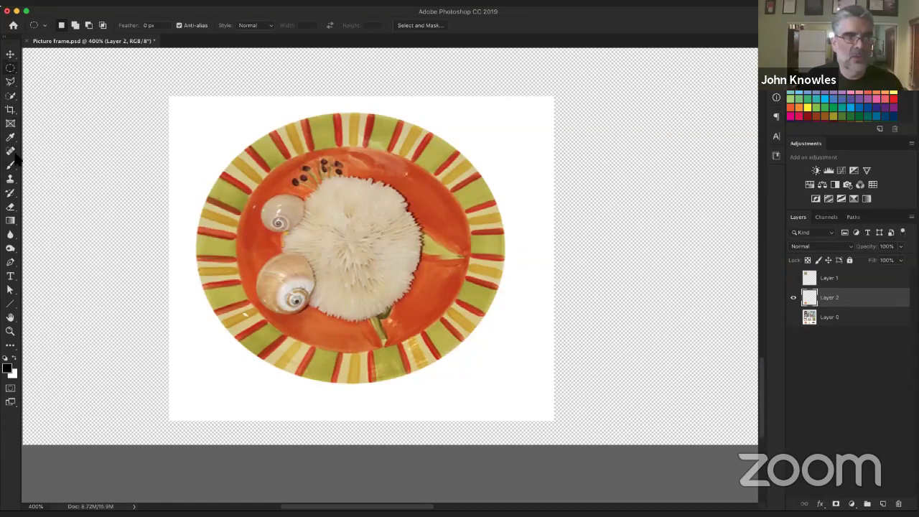
# Try the Magic Wand on the white background around the plate and on the plate's orange area.
pyautogui.click(11, 97)
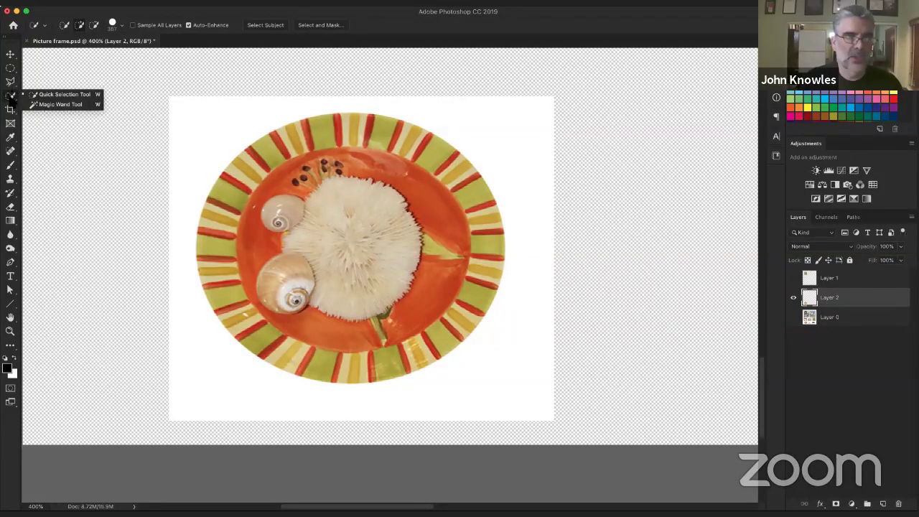
pyautogui.click(64, 106)
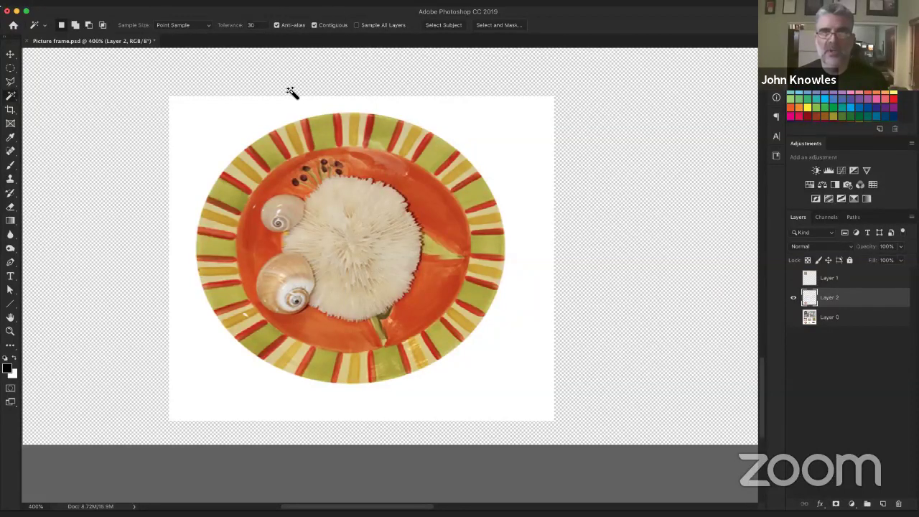
pyautogui.click(218, 135)
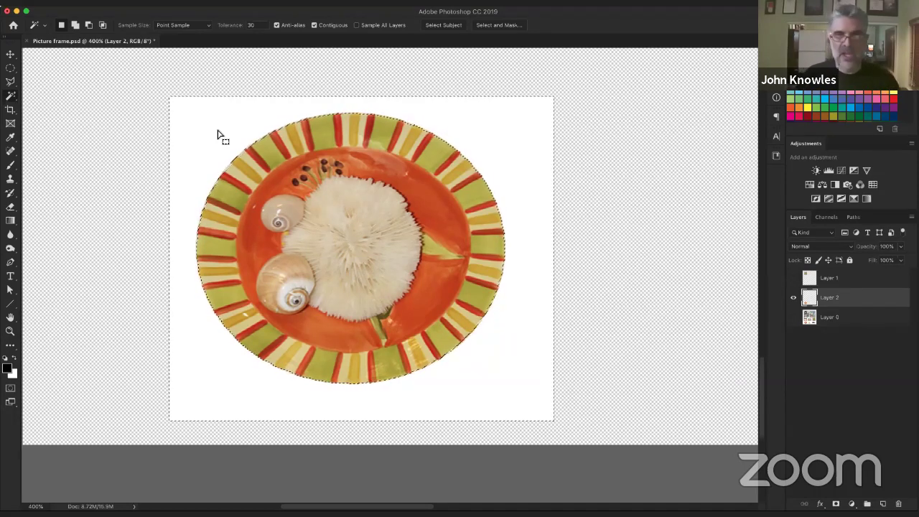
pyautogui.press('super+d')
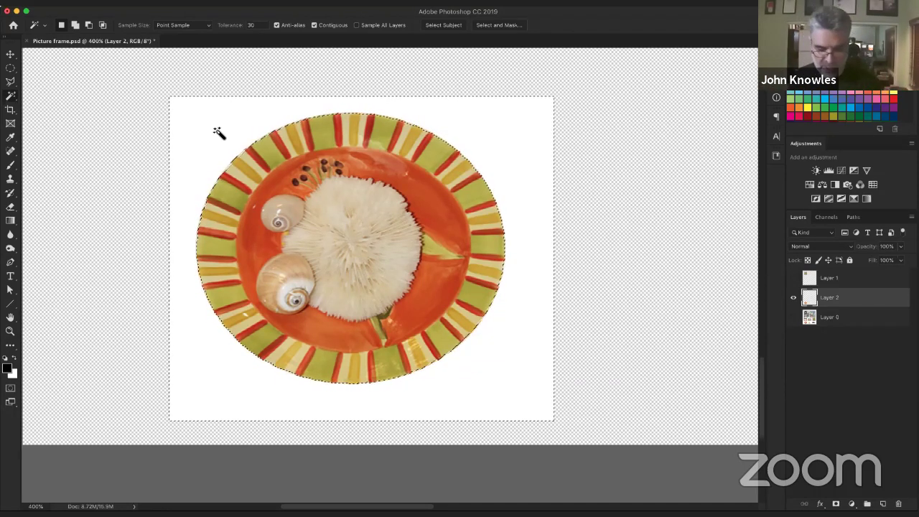
pyautogui.click(428, 194)
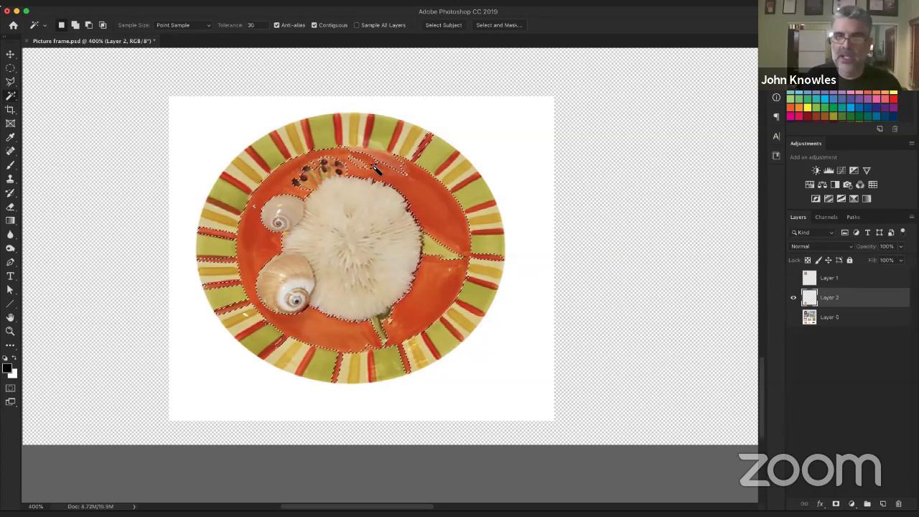
# Set the Magic Wand tolerance to 5 and sample the plate's orange area again, clearing the earlier selection.
pyautogui.click(250, 25)
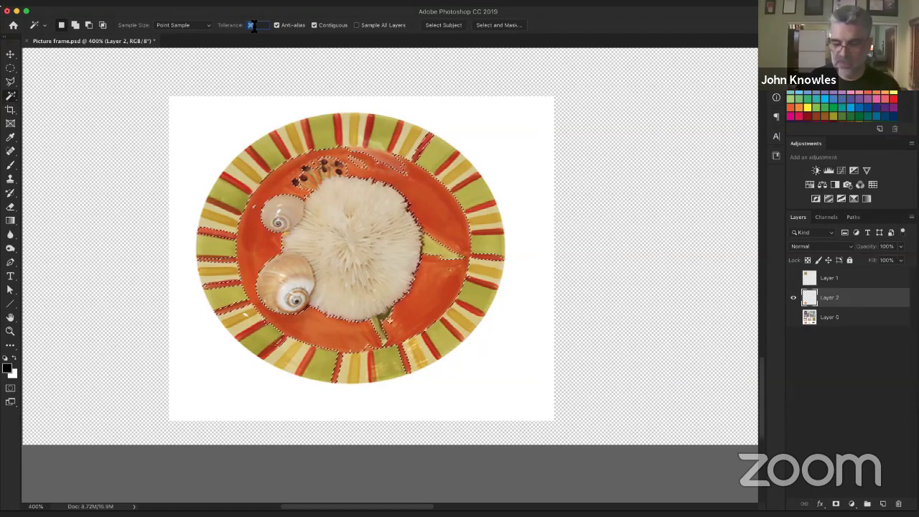
pyautogui.write('5')
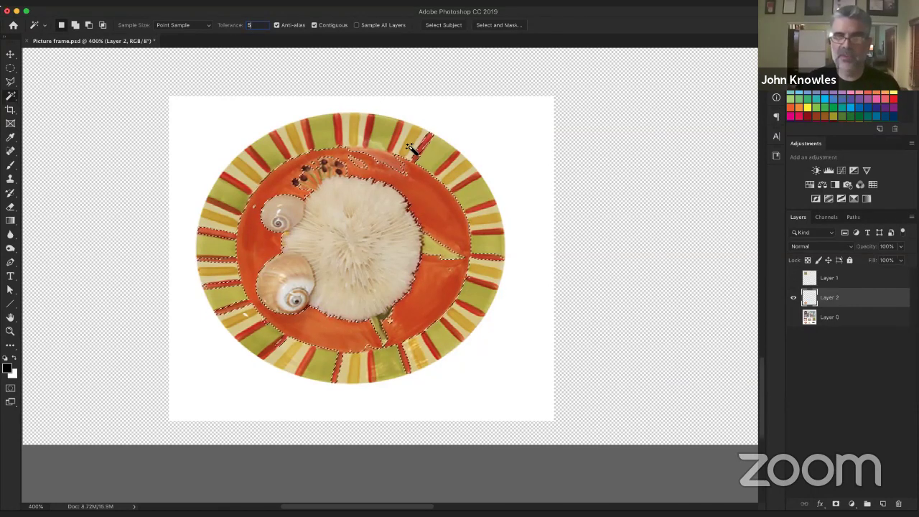
pyautogui.press('cmd+d')
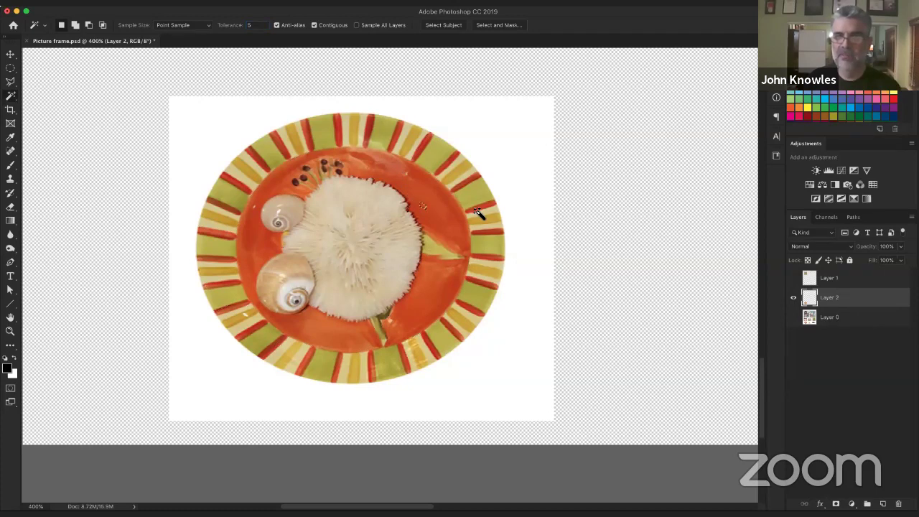
pyautogui.click(424, 207)
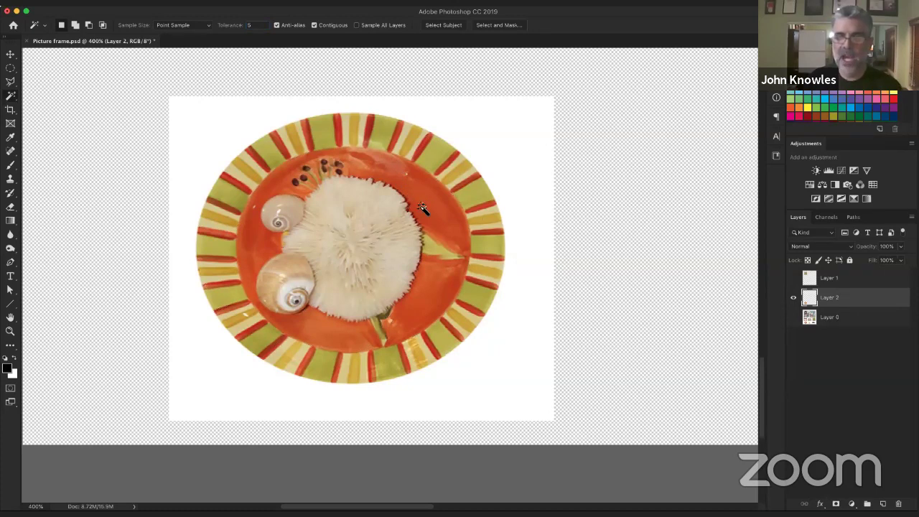
pyautogui.keyDown('shift'); pyautogui.click(423, 207); pyautogui.keyUp('shift')
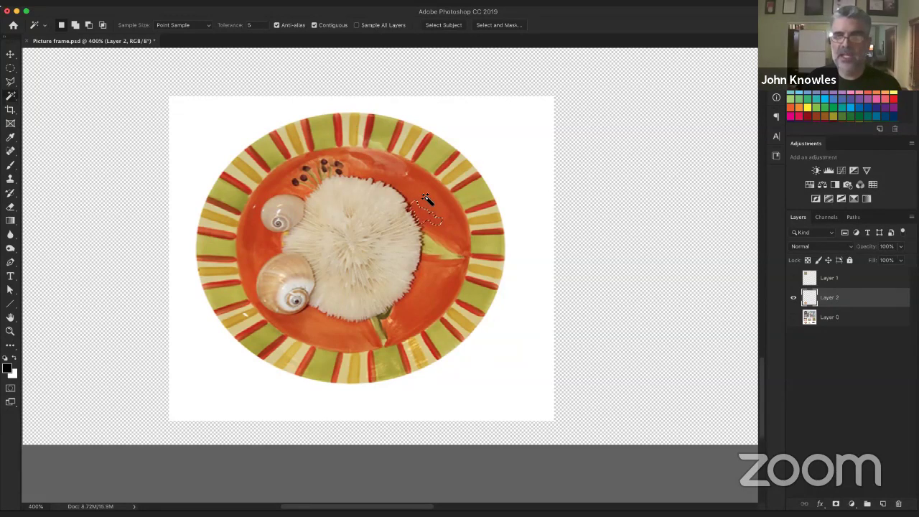
# Set the Magic Wand tolerance to 30 and sample the plate's orange area, green leaf and a green rim stripe.
pyautogui.click(253, 25)
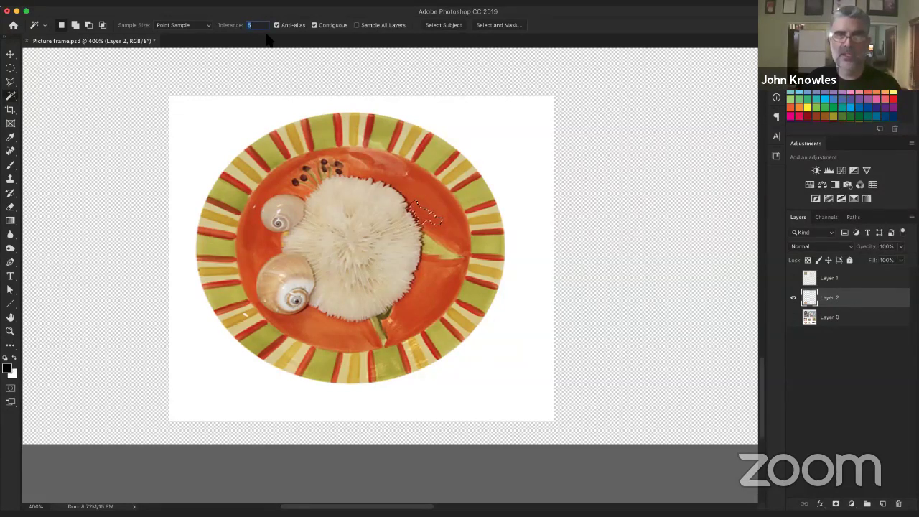
pyautogui.write('30')
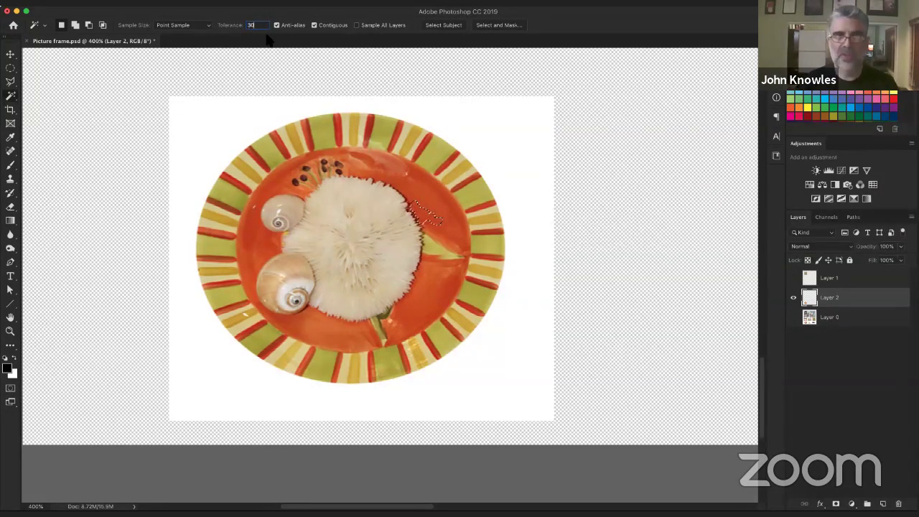
pyautogui.click(441, 213)
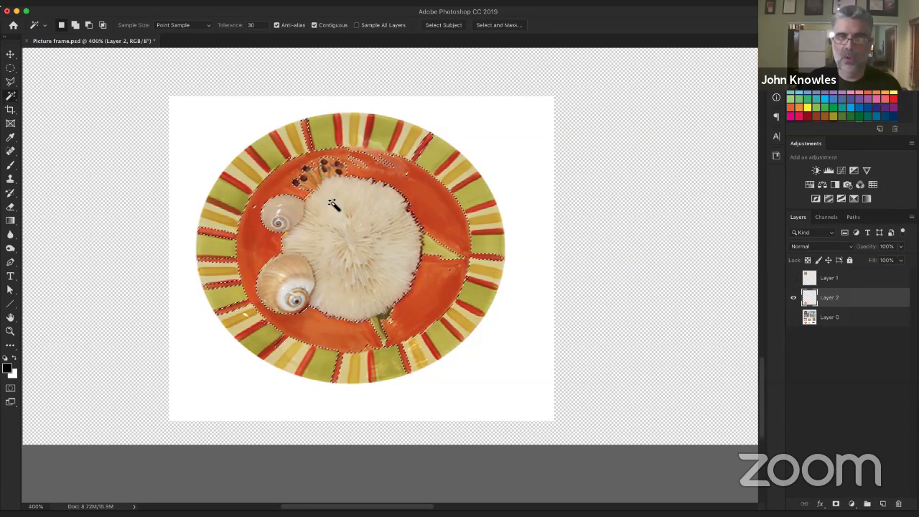
pyautogui.click(436, 247)
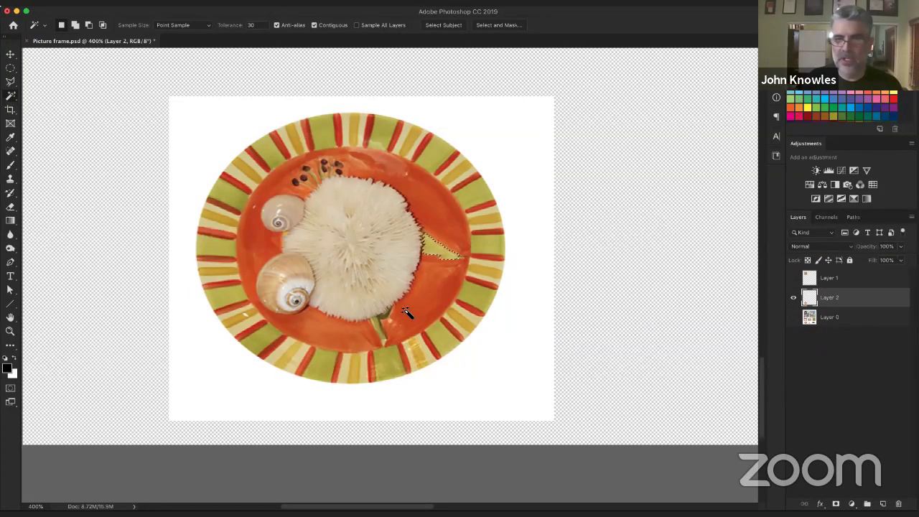
pyautogui.click(435, 339)
pyautogui.click(387, 366)
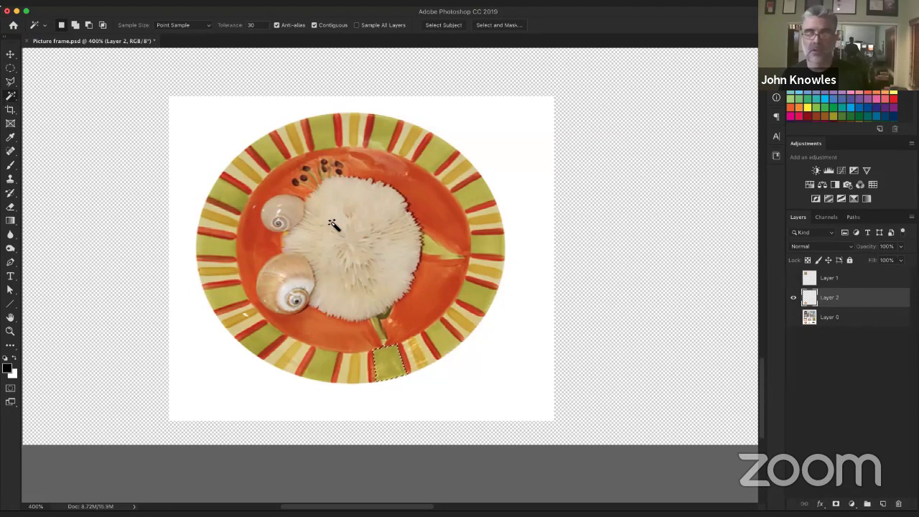
# Select the white background around the plate with the Magic Wand, and try inverting the selection.
pyautogui.click(224, 134)
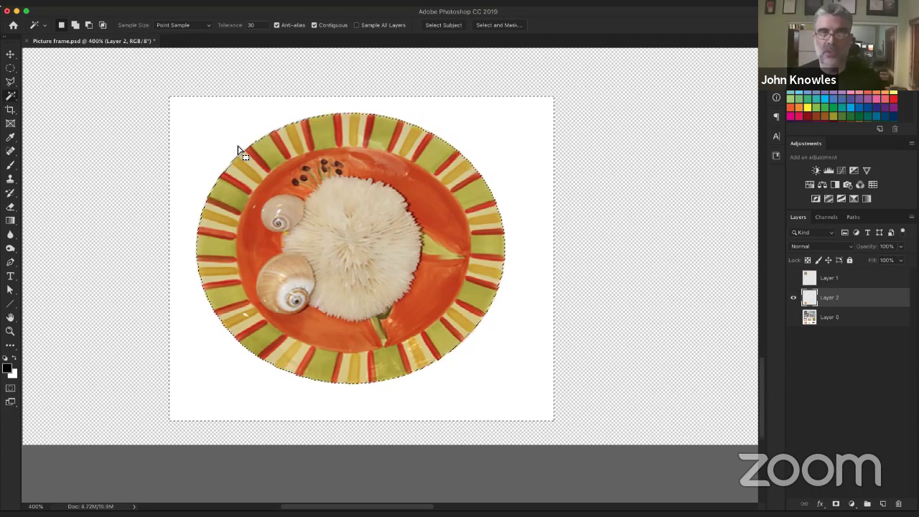
pyautogui.rightClick(245, 149)
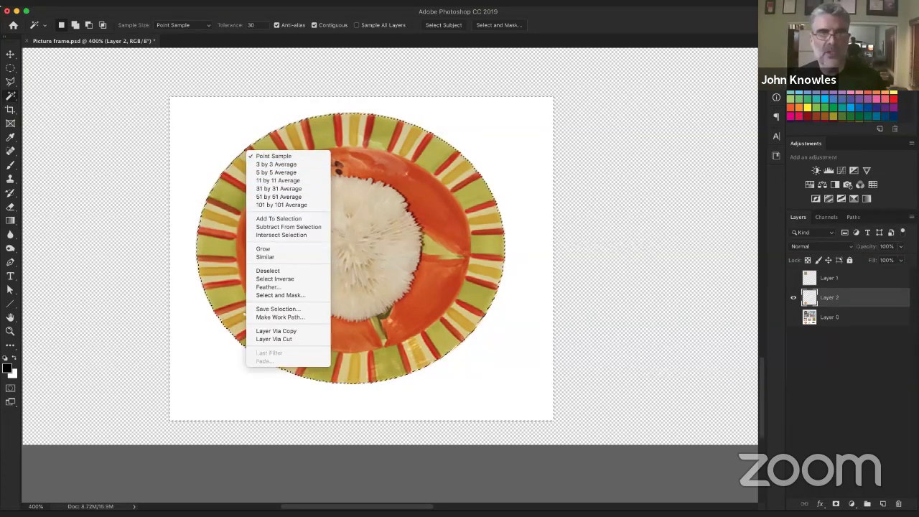
pyautogui.press('Escape')
pyautogui.rightClick(281, 183)
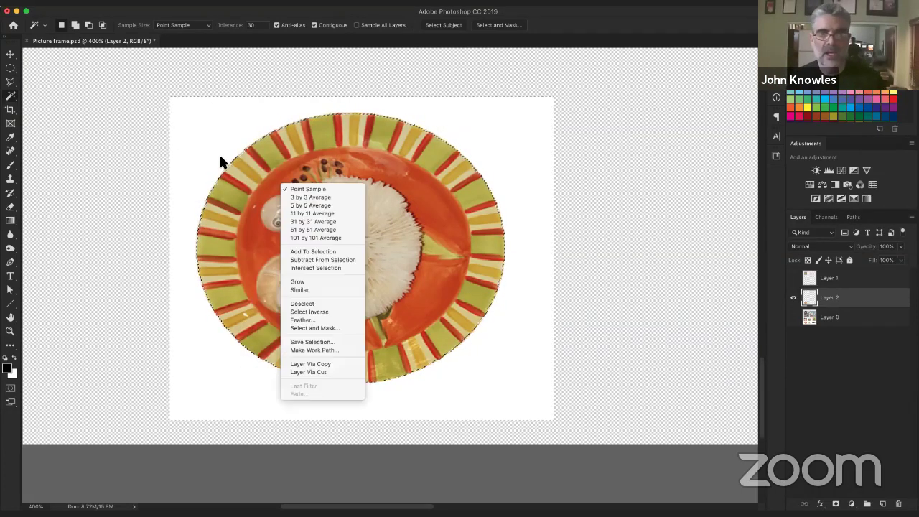
pyautogui.press('Escape')
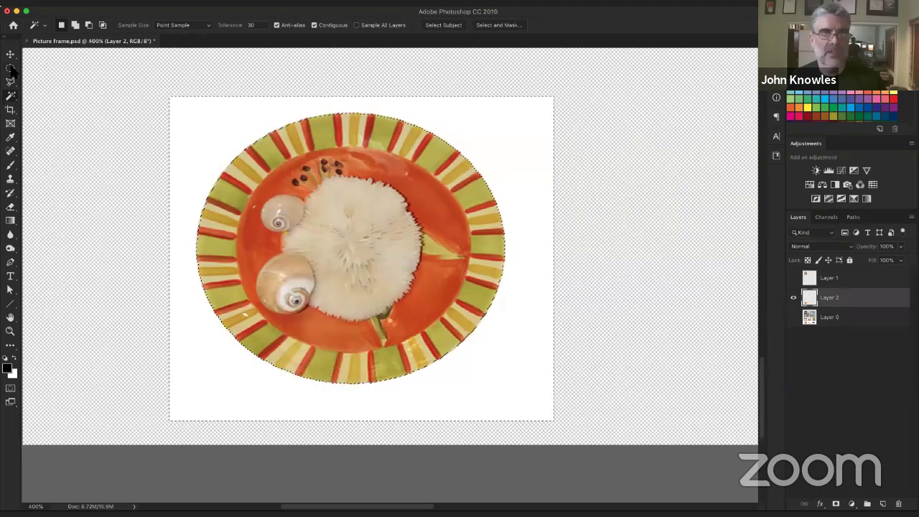
pyautogui.click(10, 68)
pyautogui.rightClick(254, 181)
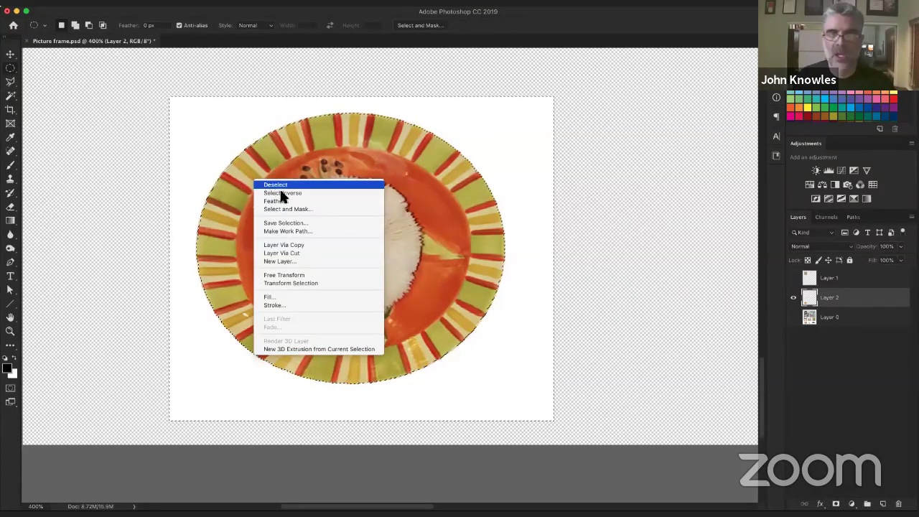
pyautogui.click(276, 193)
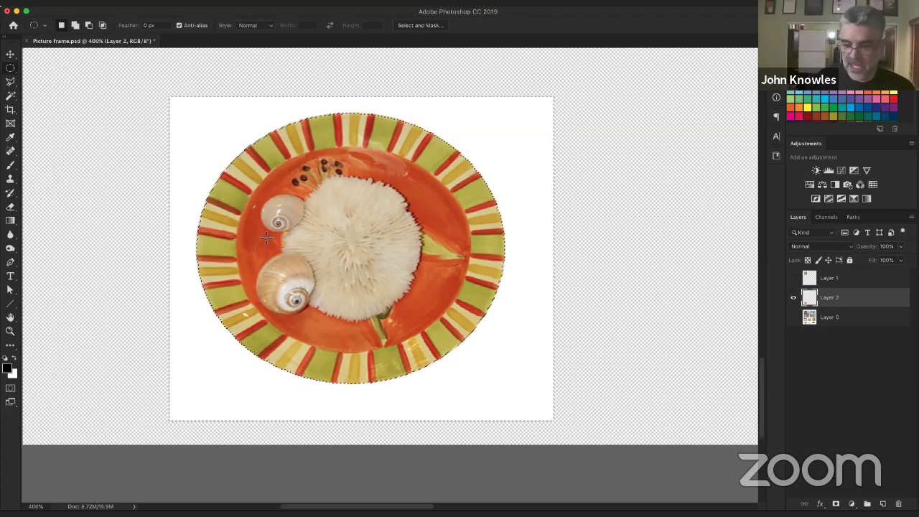
# Delete the selected white background around the plate on Layer 2, and clear the selection.
pyautogui.press('Delete')
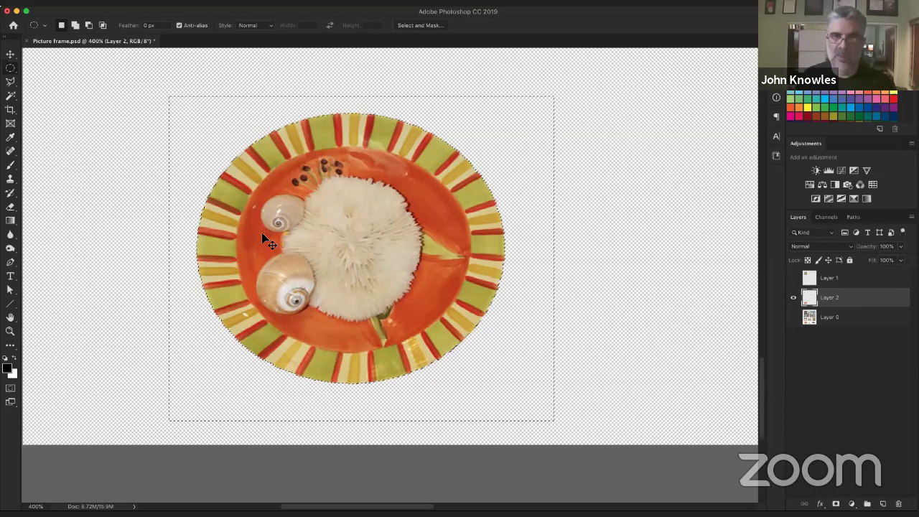
pyautogui.press('super+z')
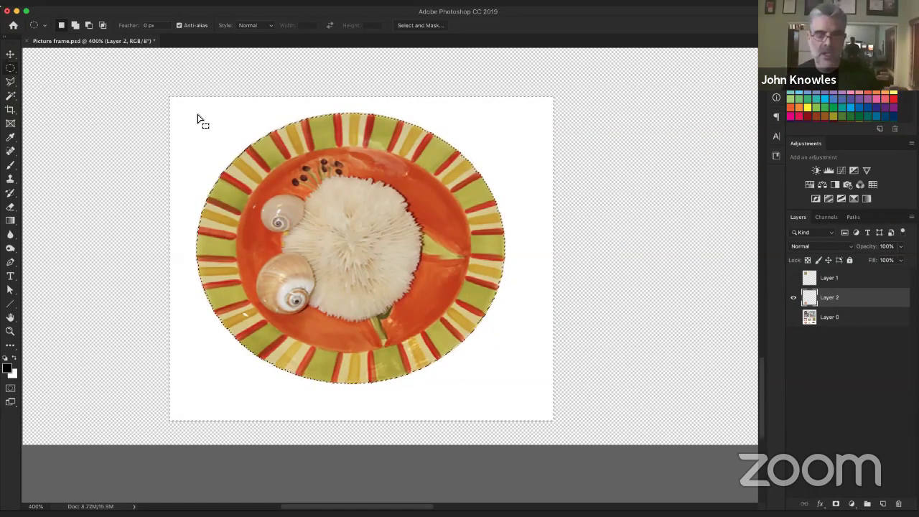
pyautogui.press('BackSpace')
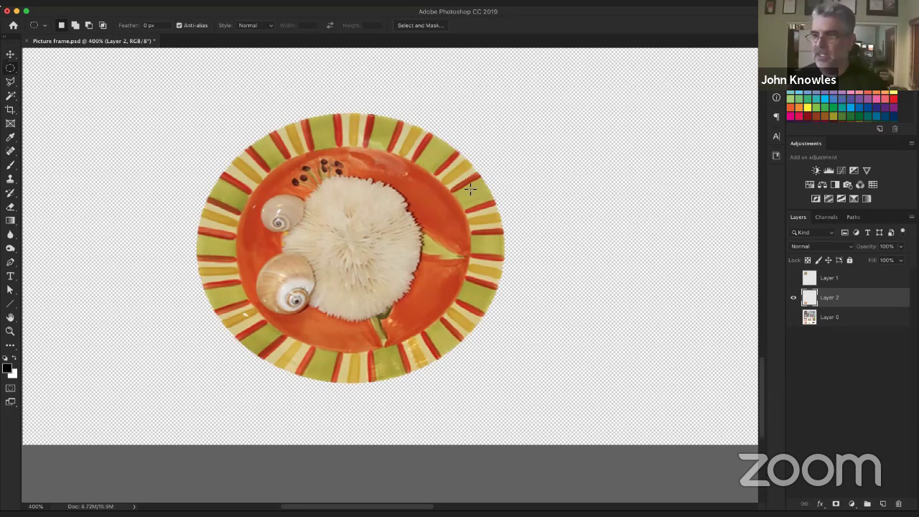
# Show Layer 0 again and move the cut-out plate from its original spot up over the nautilus shell picture.
pyautogui.click(794, 316)
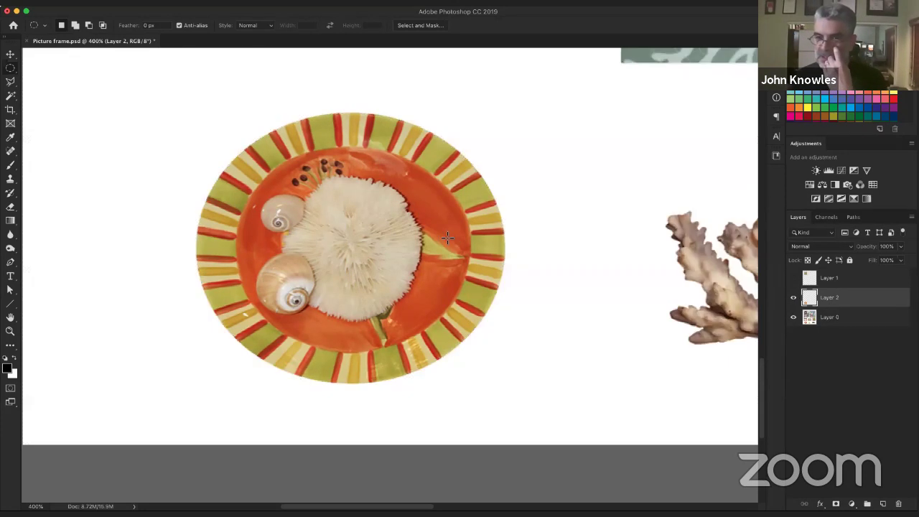
pyautogui.press('super+minus')
pyautogui.press('super+minus')
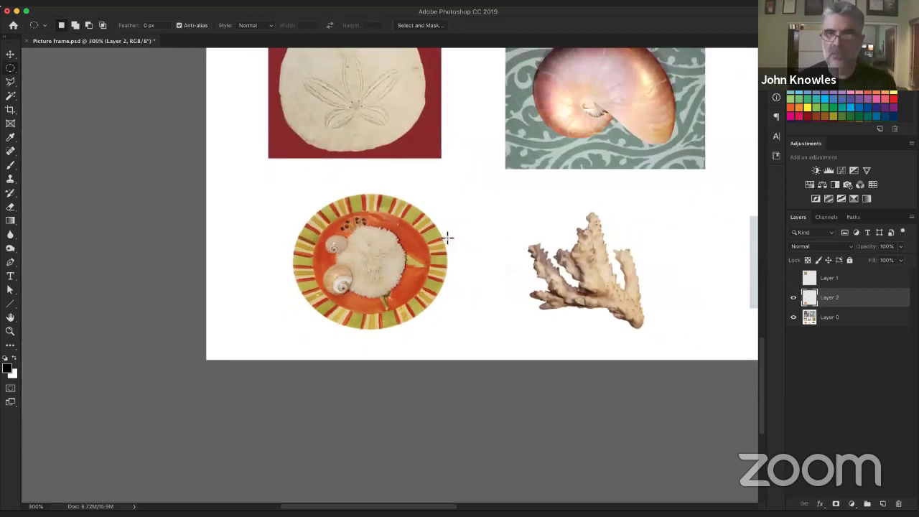
pyautogui.moveTo(483, 156); pyautogui.dragTo(389, 349)
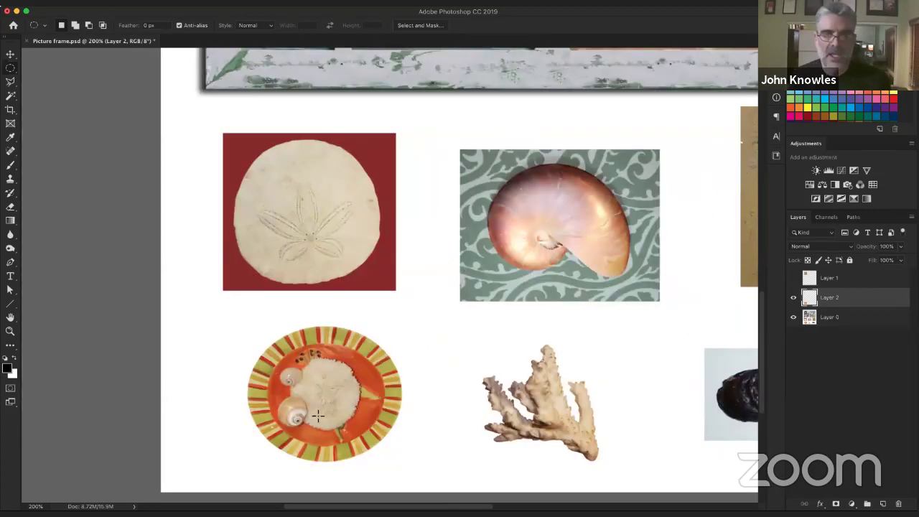
pyautogui.scroll(3, 317, 415)
pyautogui.hscroll(2, 318, 415)
pyautogui.press('v')
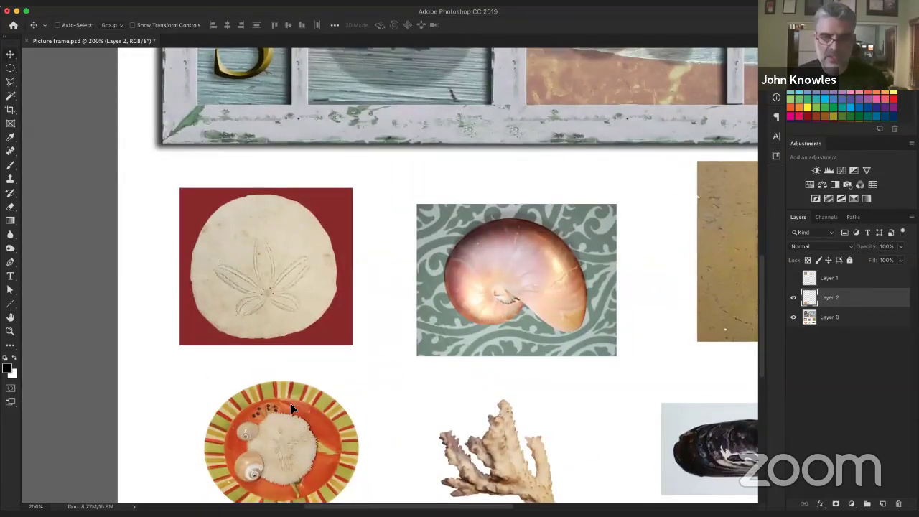
pyautogui.moveTo(291, 408); pyautogui.dragTo(531, 167)
# Move the cut-out plate into the picture frame so that it covers the shaded ellipse marked B.
pyautogui.scroll(1, 358, 366)
pyautogui.hscroll(1, 358, 367)
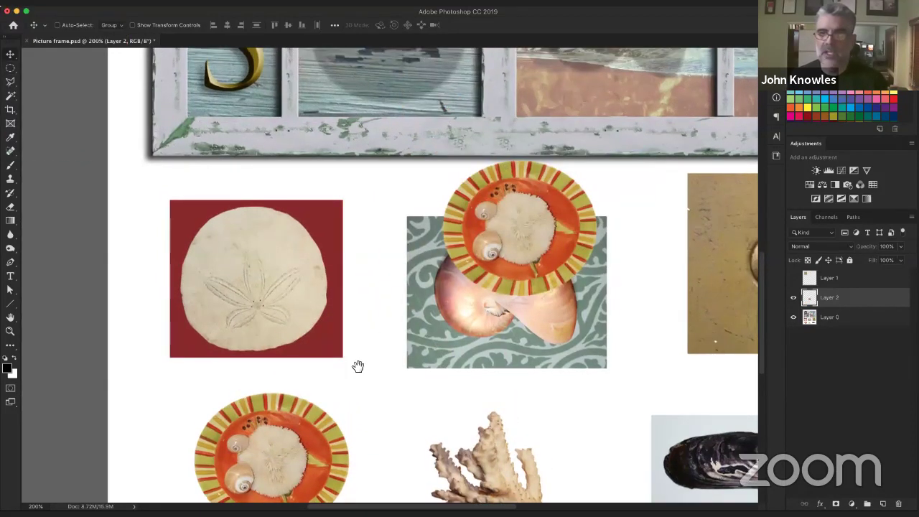
pyautogui.scroll(5, 357, 366)
pyautogui.hscroll(5, 358, 366)
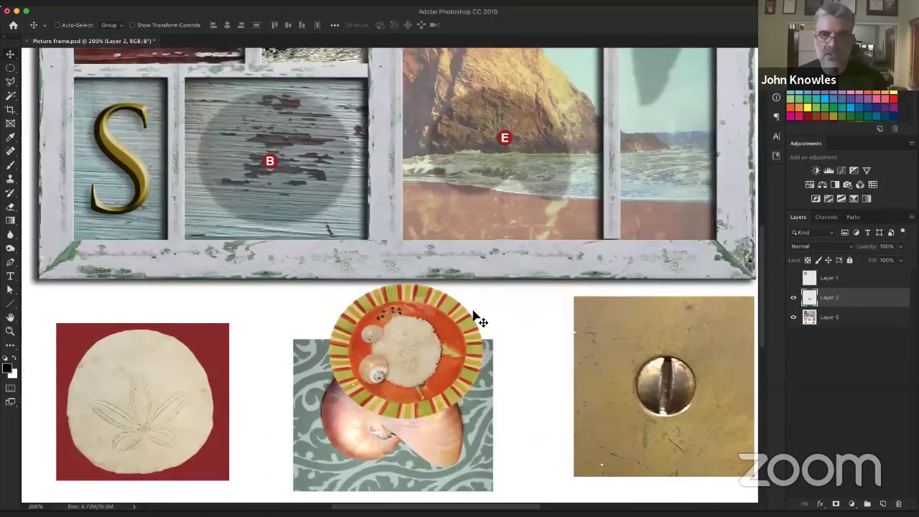
pyautogui.scroll(5, 471, 394)
pyautogui.hscroll(3, 472, 395)
pyautogui.scroll(-2, 476, 404)
pyautogui.hscroll(-2, 476, 404)
pyautogui.scroll(-1, 492, 409)
pyautogui.hscroll(-3, 492, 409)
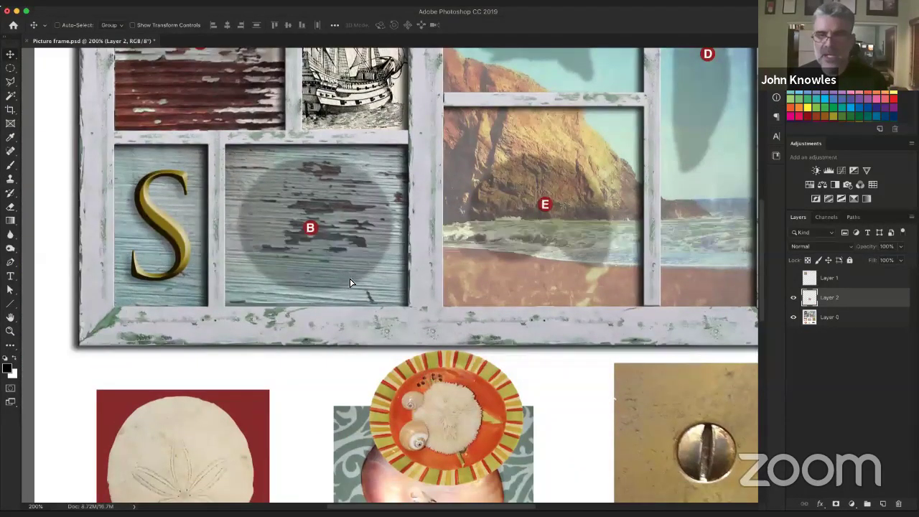
pyautogui.moveTo(486, 400); pyautogui.dragTo(353, 214)
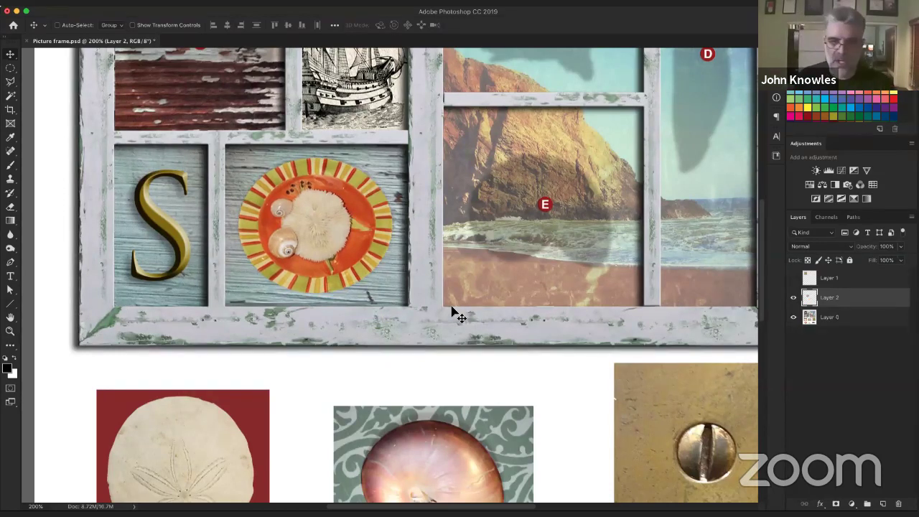
# Make Layer 0 the active layer for working on the mussel shell picture.
pyautogui.scroll(-8, 439, 355)
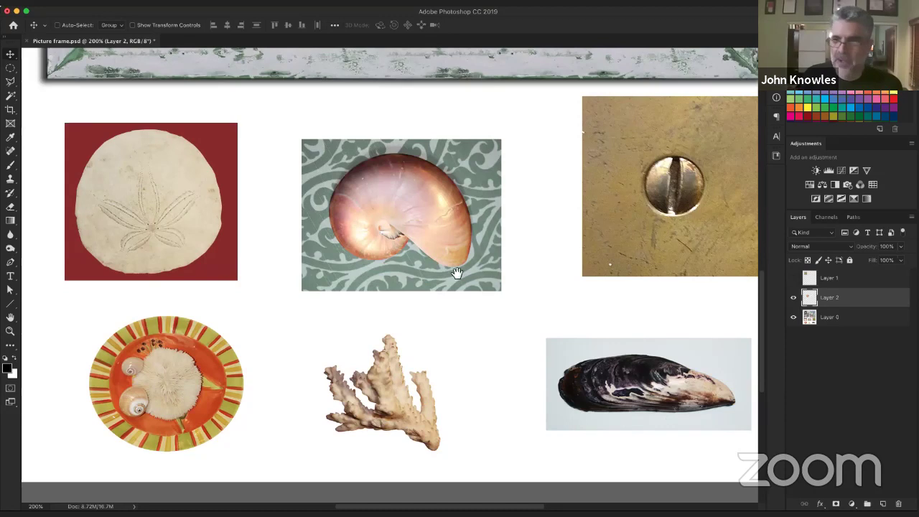
pyautogui.hscroll(5, 427, 291)
pyautogui.scroll(-1, 427, 291)
pyautogui.hscroll(1, 426, 292)
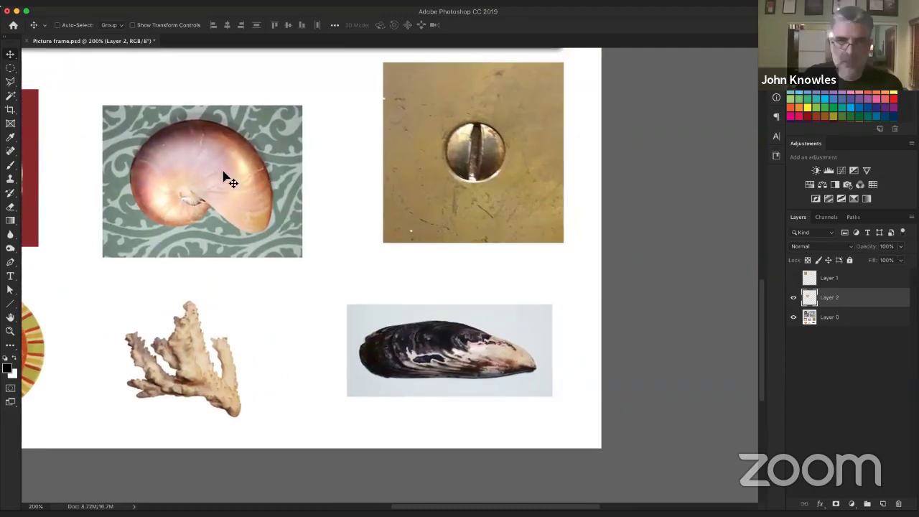
pyautogui.press('z')
pyautogui.click(456, 354)
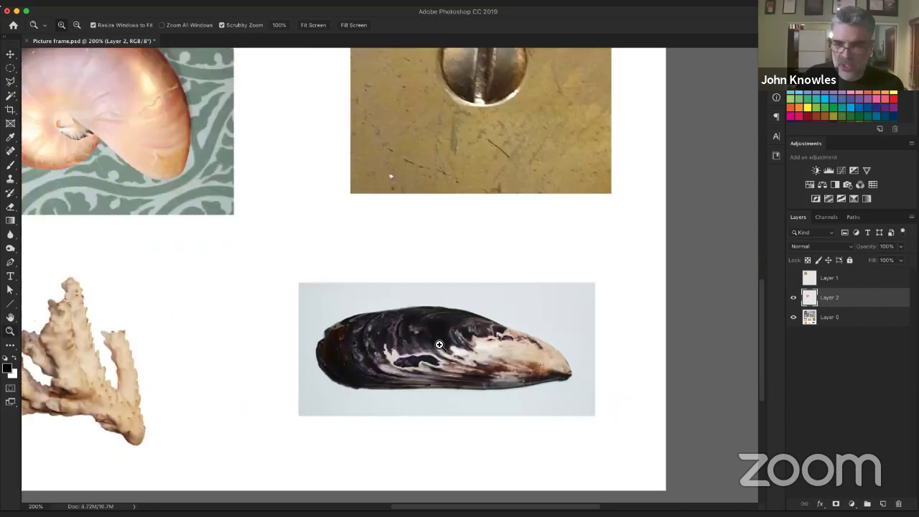
pyautogui.click(434, 355)
pyautogui.click(414, 395)
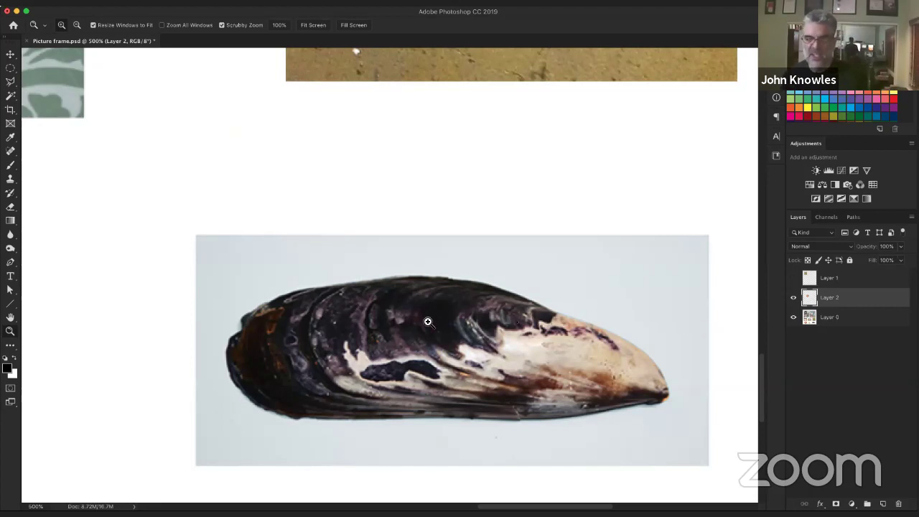
pyautogui.click(853, 319)
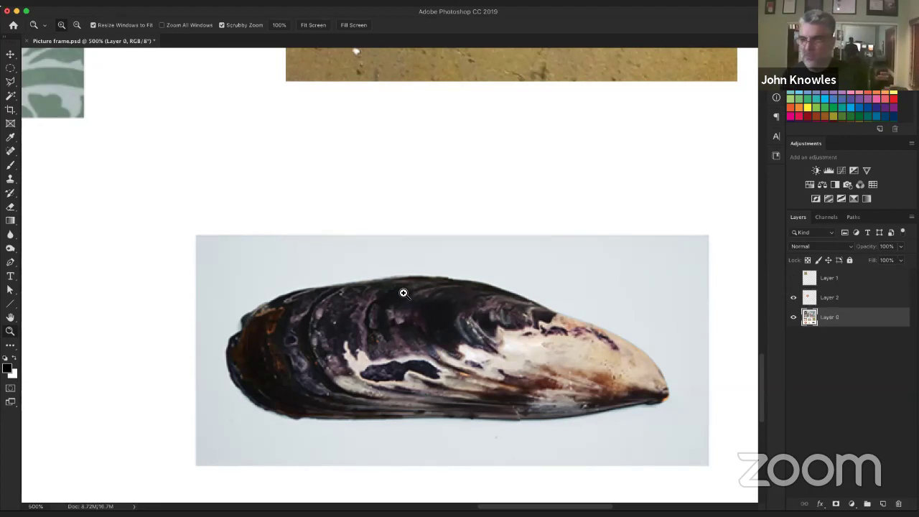
pyautogui.press('m')
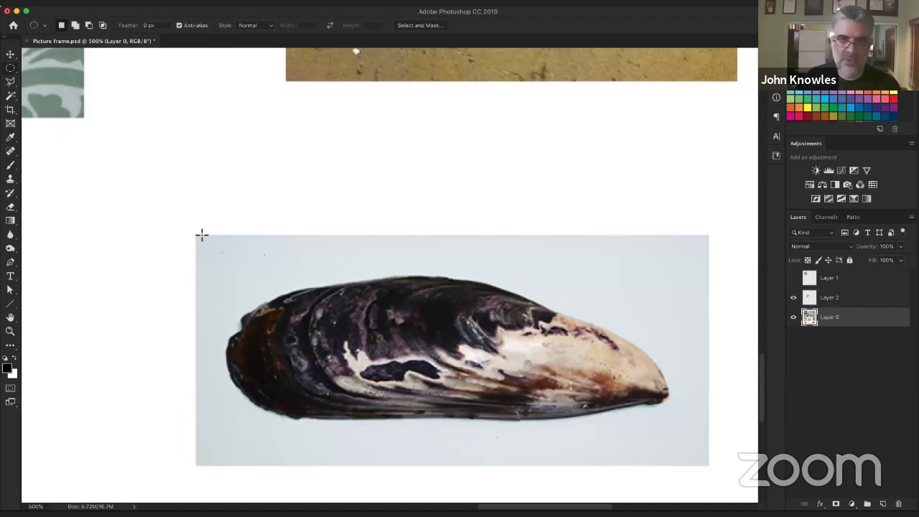
pyautogui.moveTo(196, 235); pyautogui.dragTo(668, 449)
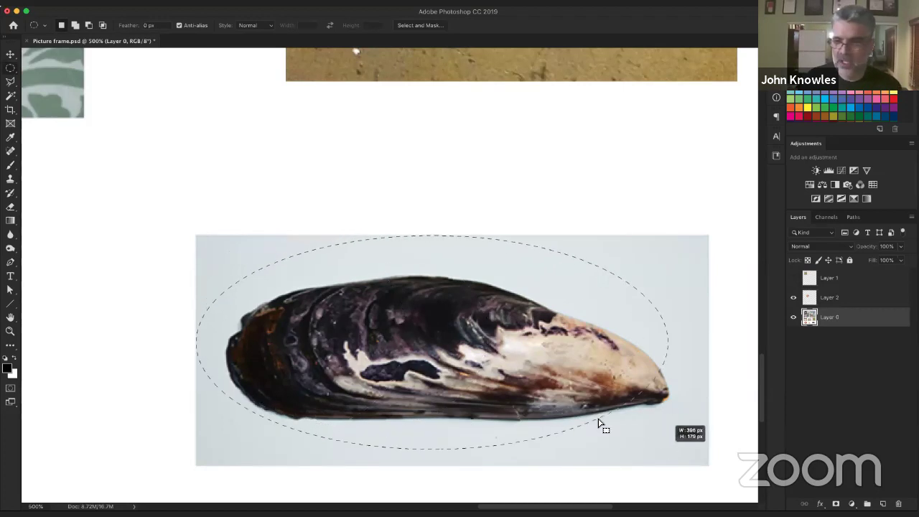
pyautogui.press('super+d')
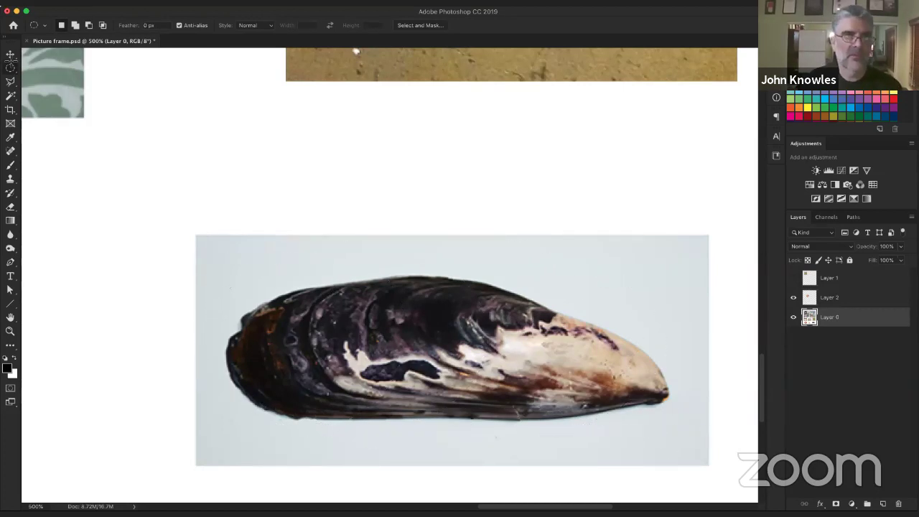
# Make a rectangular marquee selection around the mussel shell and copy it to a new layer with Layer Via Copy.
pyautogui.click(42, 66)
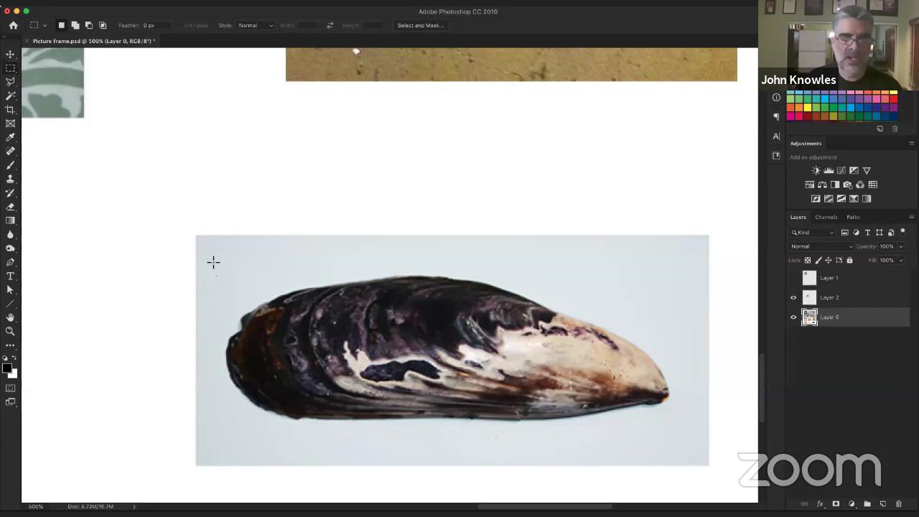
pyautogui.moveTo(203, 251); pyautogui.dragTo(682, 449)
pyautogui.rightClick(524, 335)
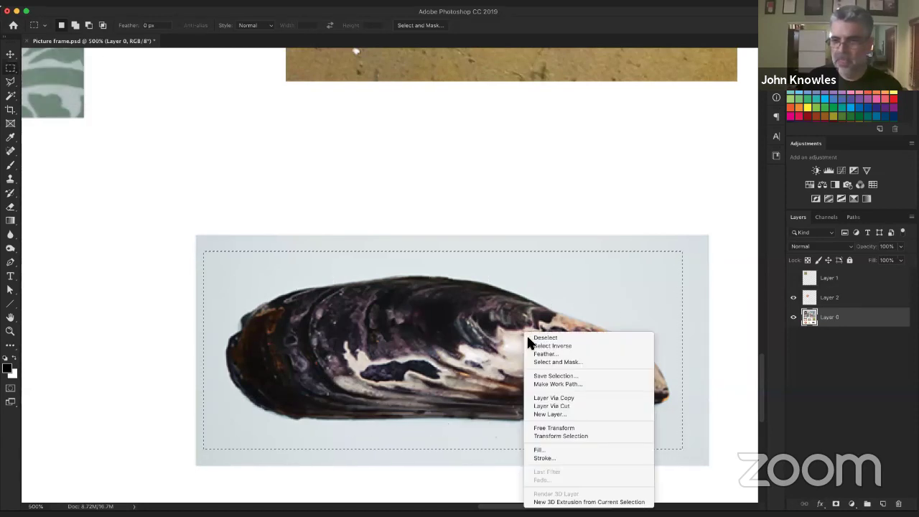
pyautogui.click(592, 399)
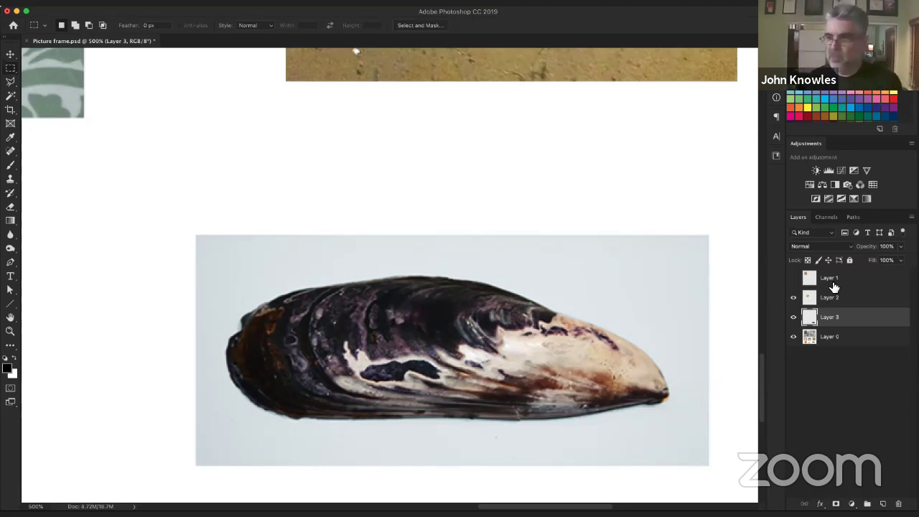
# Hide every layer except the mussel copy, and undo the copying of the mussel to its own layer.
pyautogui.click(793, 337)
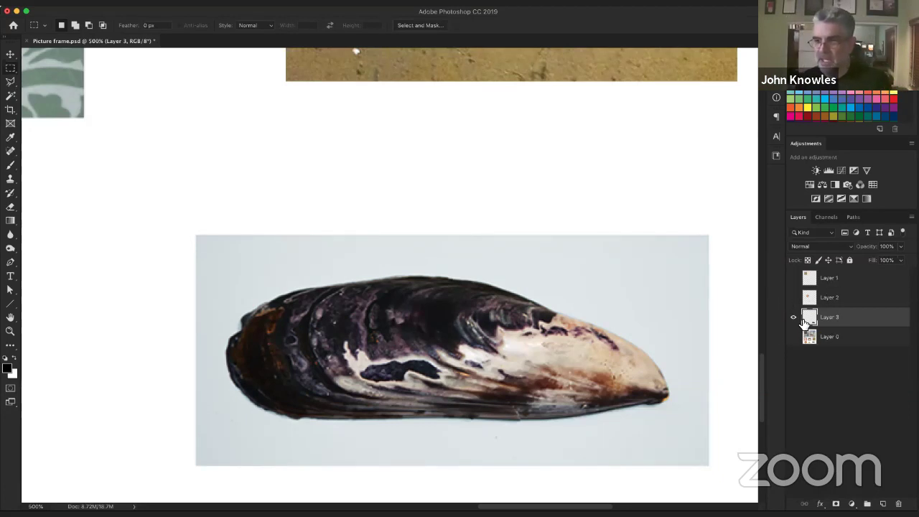
pyautogui.hotkey('ctrl', 'z')
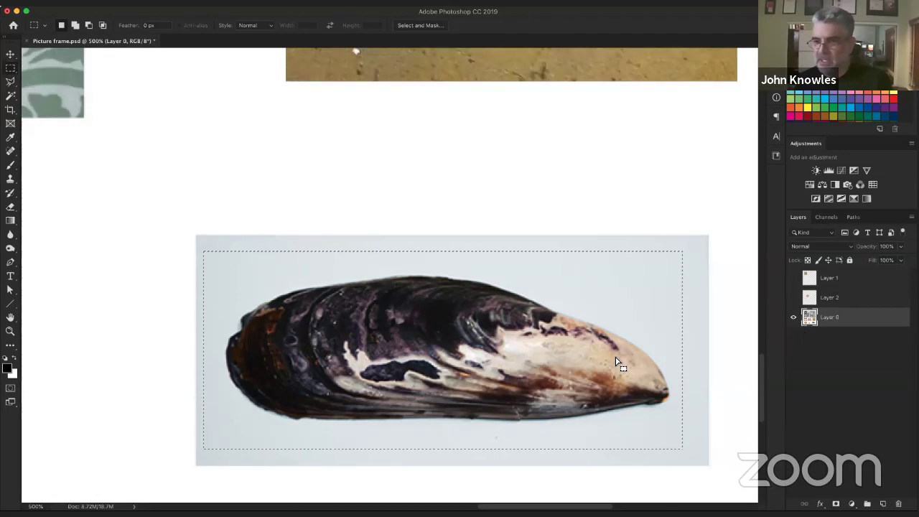
# Copy the selected mussel picture to its own layer with Layer Via Copy and show only that layer.
pyautogui.rightClick(525, 323)
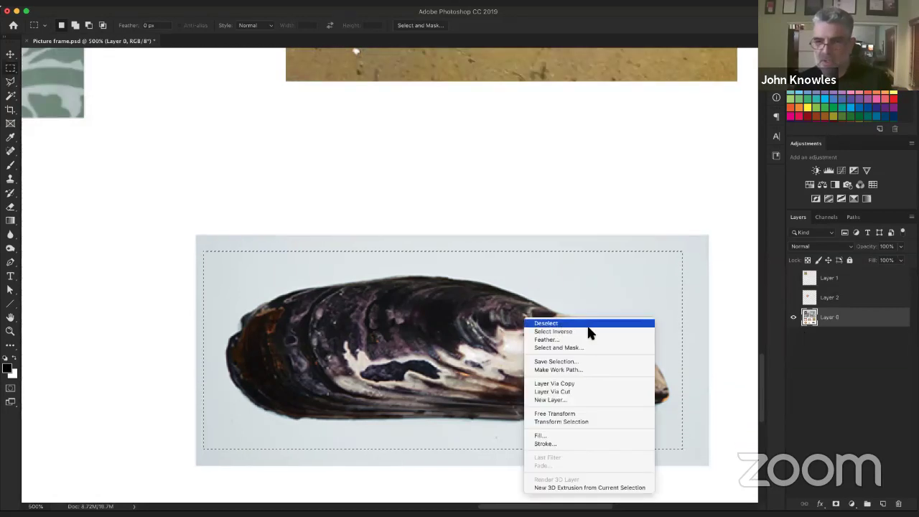
pyautogui.click(583, 390)
pyautogui.moveTo(793, 306); pyautogui.dragTo(790, 288)
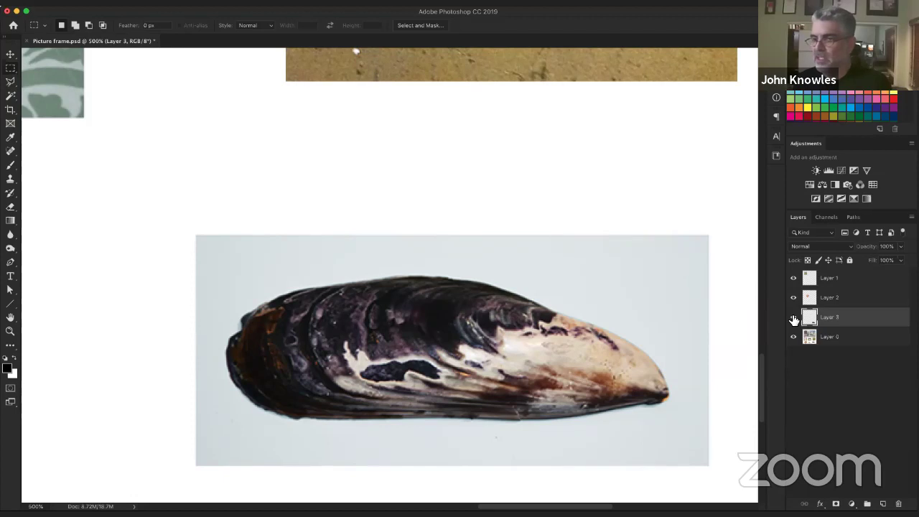
pyautogui.keyDown('alt'); pyautogui.click(794, 320); pyautogui.keyUp('alt')
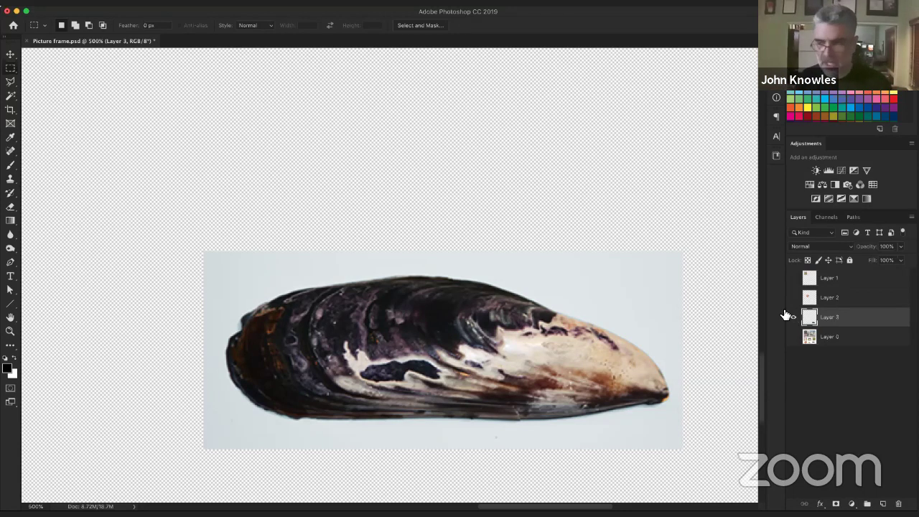
pyautogui.keyDown('alt'); pyautogui.click(793, 320); pyautogui.keyUp('alt')
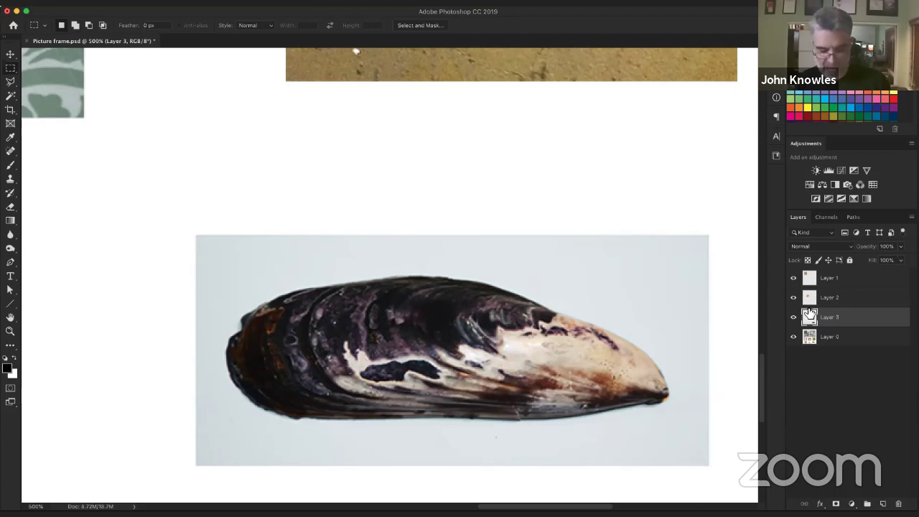
pyautogui.keyDown('alt'); pyautogui.click(794, 320); pyautogui.keyUp('alt')
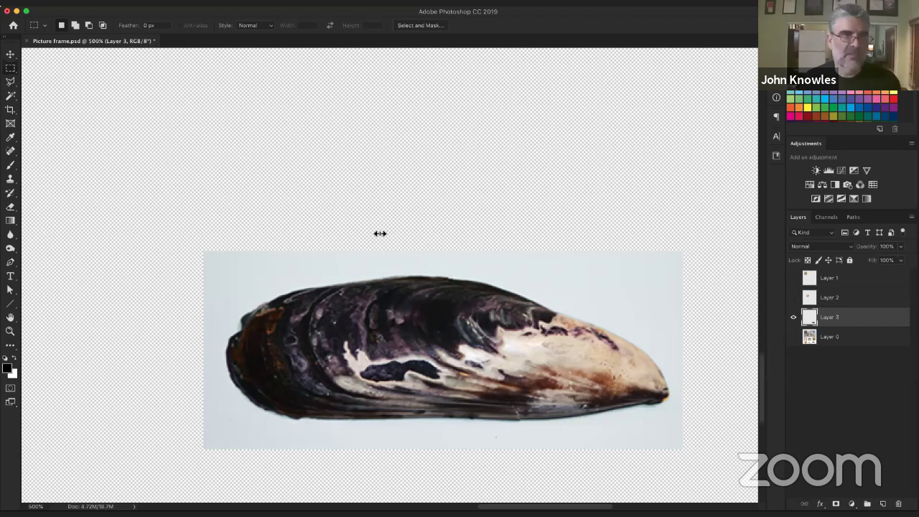
# Set up the Magic Wand with tolerance 5, try it on the light background around the mussel, and clear the selection.
pyautogui.click(11, 96)
pyautogui.click(603, 330)
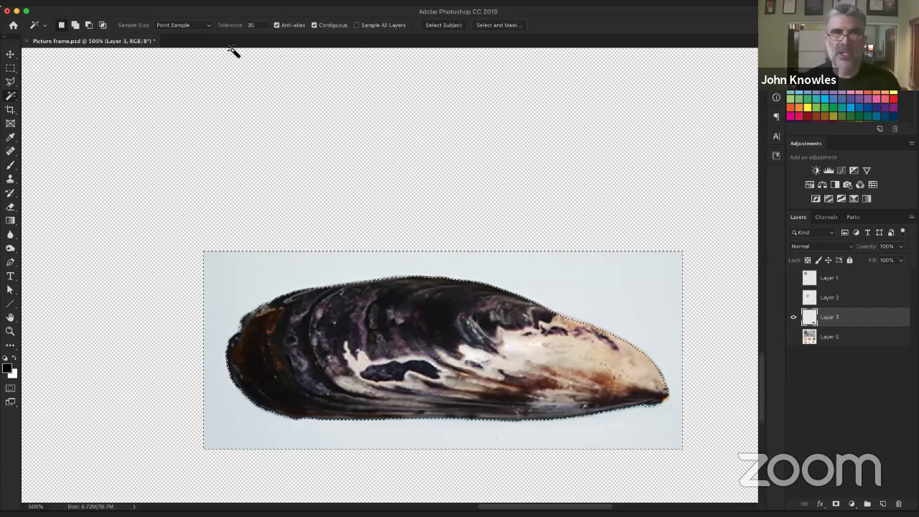
pyautogui.press('super+d')
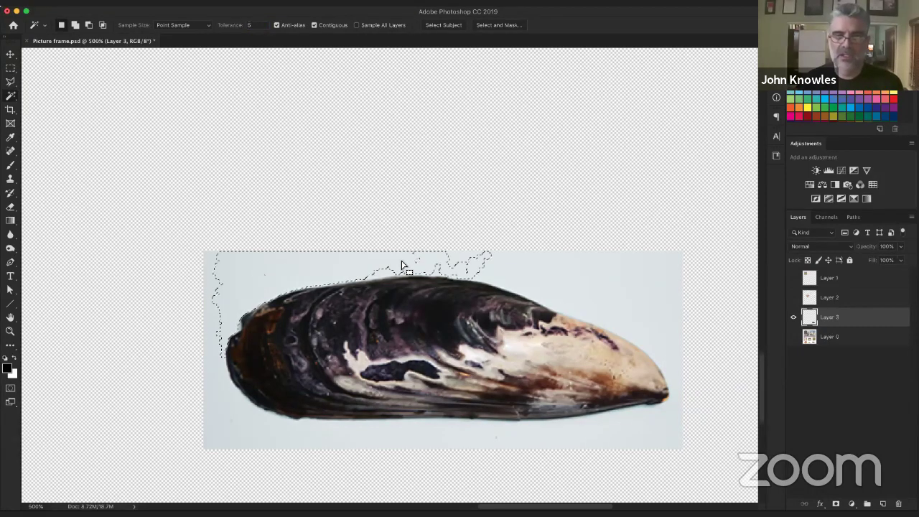
pyautogui.keyDown('shift'); pyautogui.click(620, 426); pyautogui.keyUp('shift')
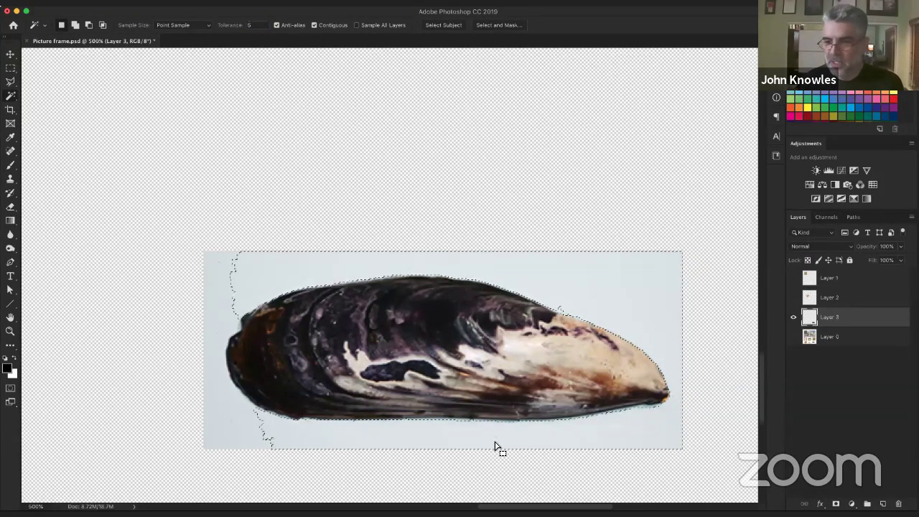
pyautogui.click(226, 415)
pyautogui.press('super+d')
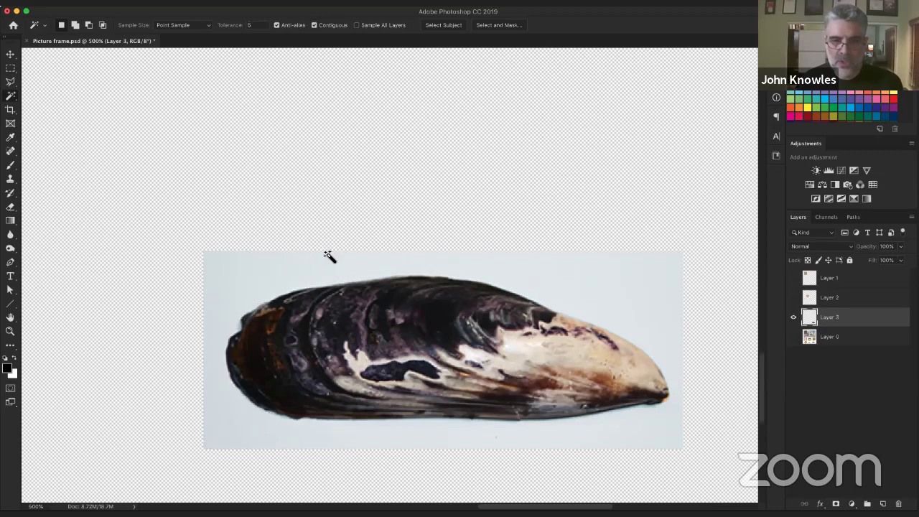
# Select all of the light background around the mussel with the Magic Wand, delete it, and deselect.
pyautogui.click(321, 278)
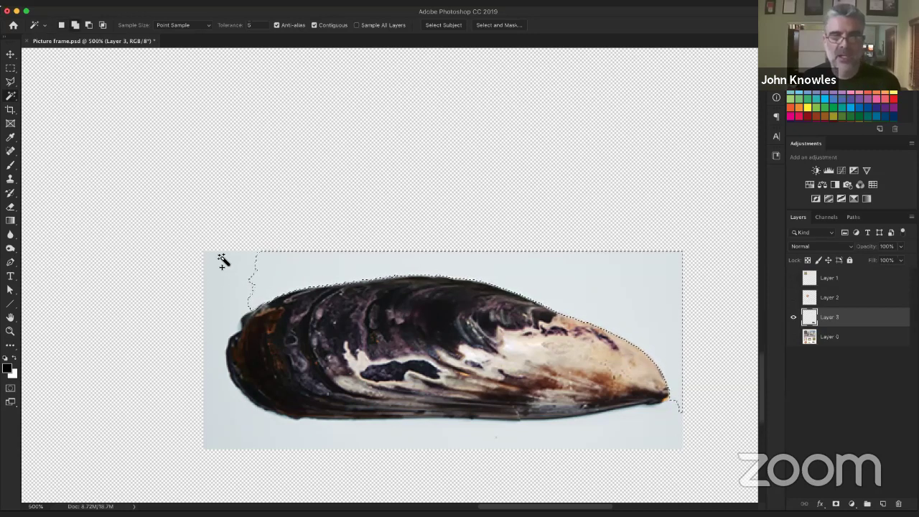
pyautogui.keyDown('shift'); pyautogui.click(239, 285); pyautogui.keyUp('shift')
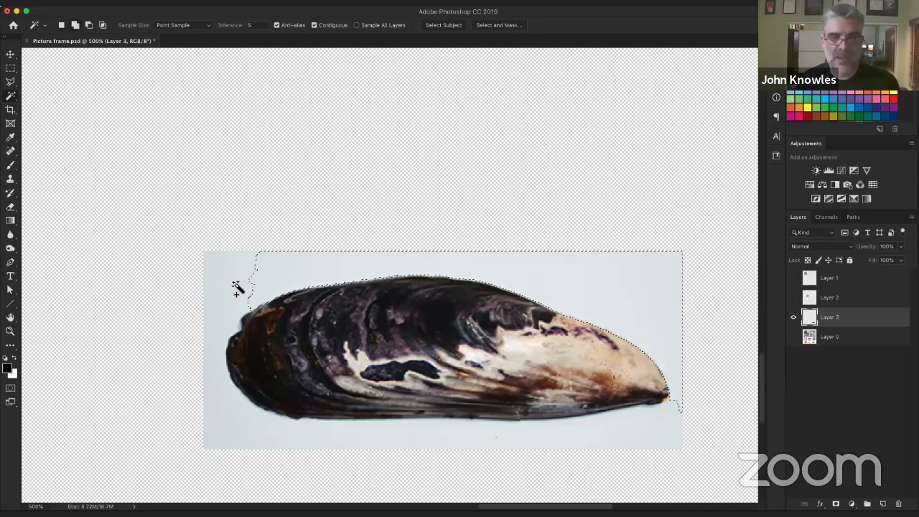
pyautogui.keyDown('shift'); pyautogui.click(216, 440); pyautogui.keyUp('shift')
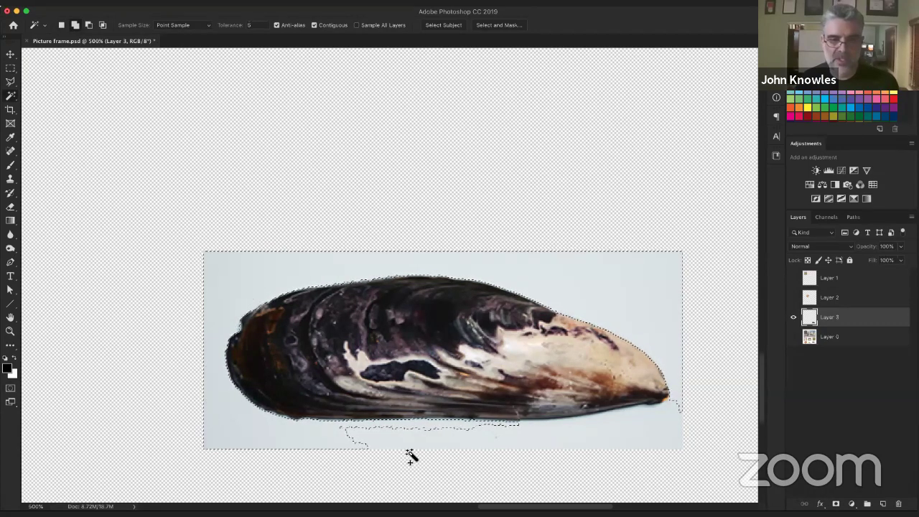
pyautogui.keyDown('shift'); pyautogui.click(488, 450); pyautogui.keyUp('shift')
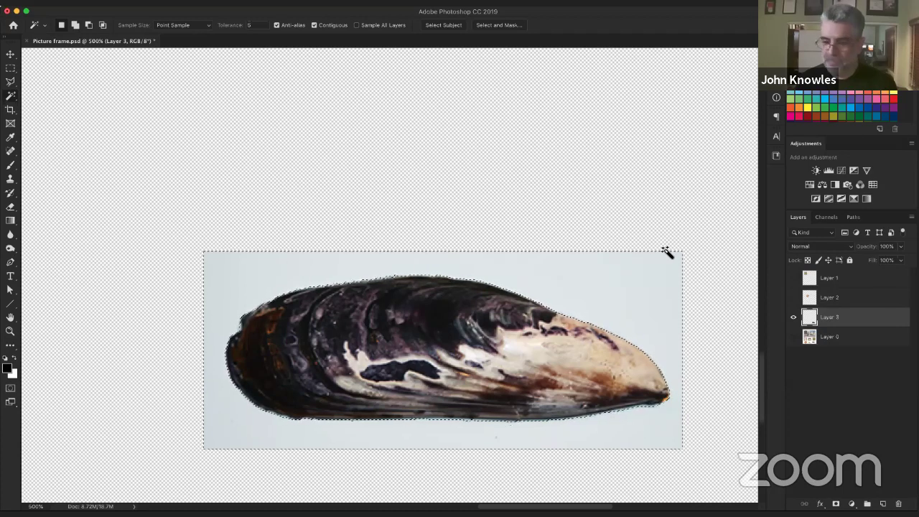
pyautogui.press('Delete')
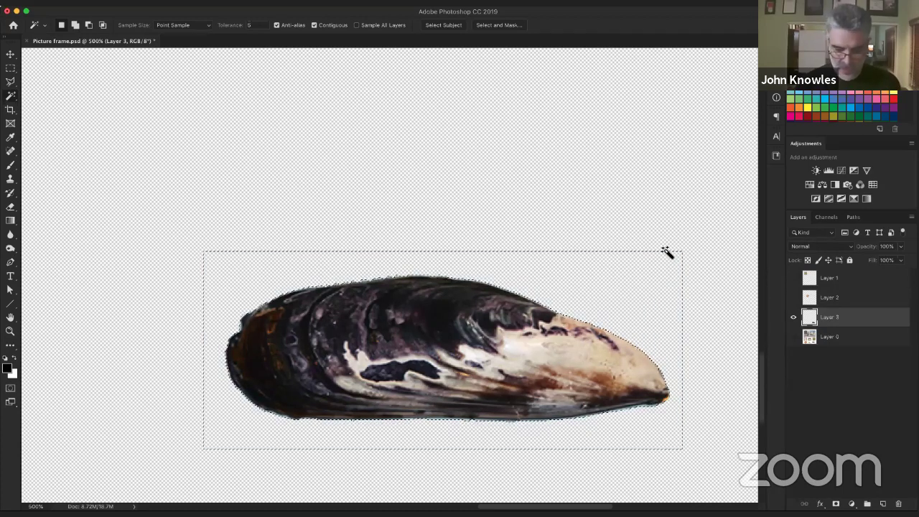
pyautogui.press('super+d')
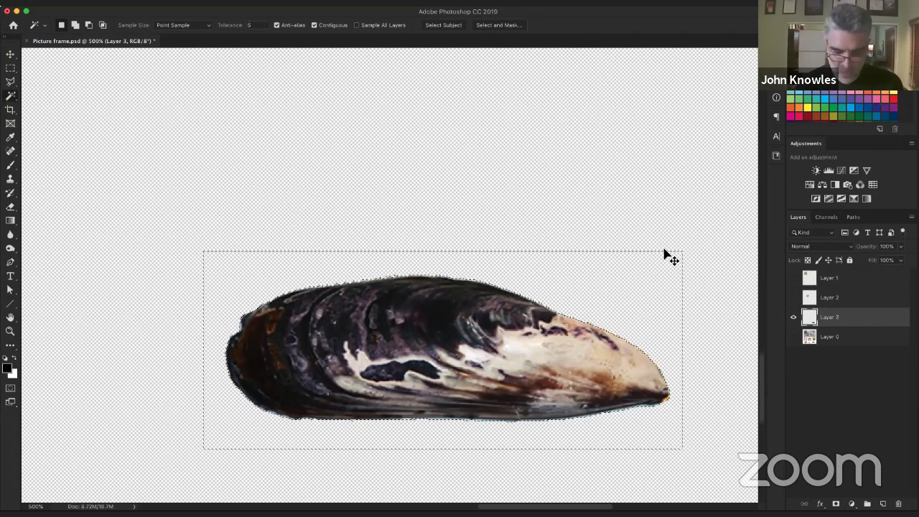
pyautogui.press('super+d')
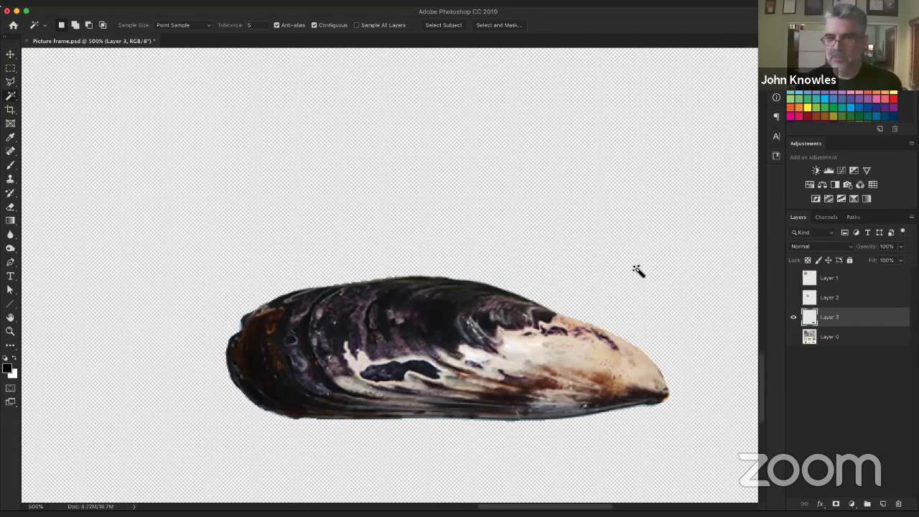
# Make Layer 0 visible again beneath the cut-out mussel.
pyautogui.press('super+minus')
pyautogui.press('super+minus')
pyautogui.press('super+minus')
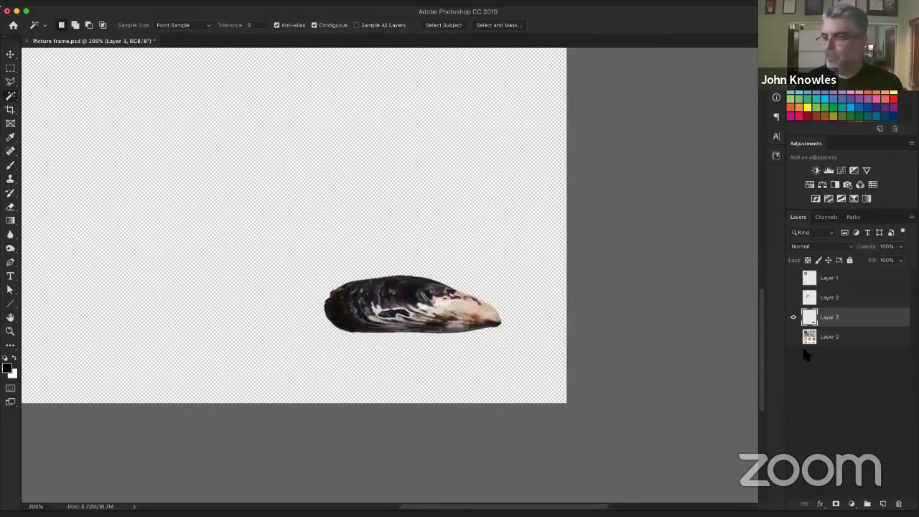
pyautogui.click(793, 336)
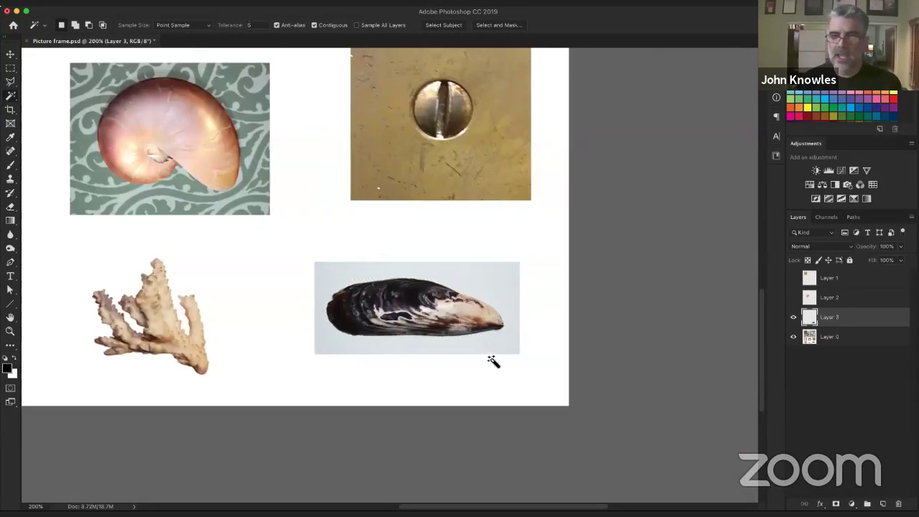
# Move the cut-out mussel into the picture frame so that it lies across the shaded shape marked D.
pyautogui.scroll(5, 503, 381)
pyautogui.hscroll(-4, 503, 381)
pyautogui.press('v')
pyautogui.moveTo(561, 480); pyautogui.dragTo(424, 131)
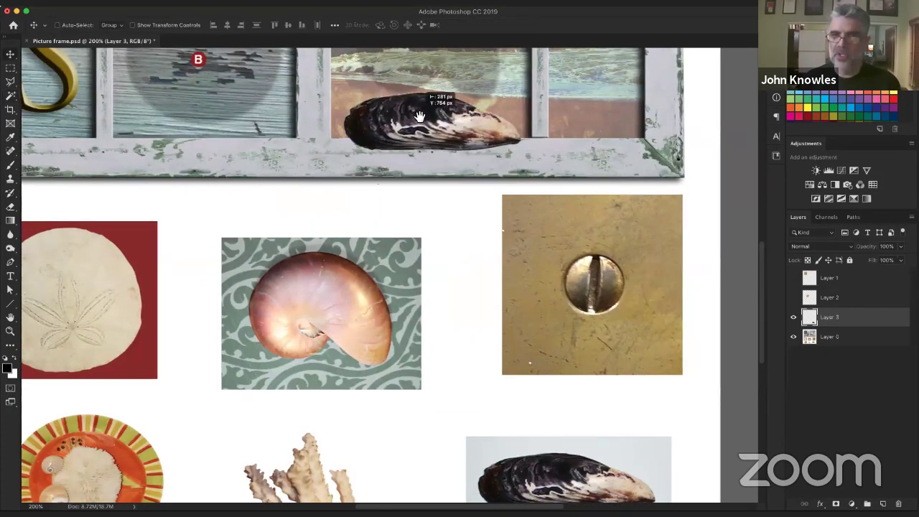
pyautogui.scroll(10, 416, 304)
pyautogui.hscroll(-3, 510, 280)
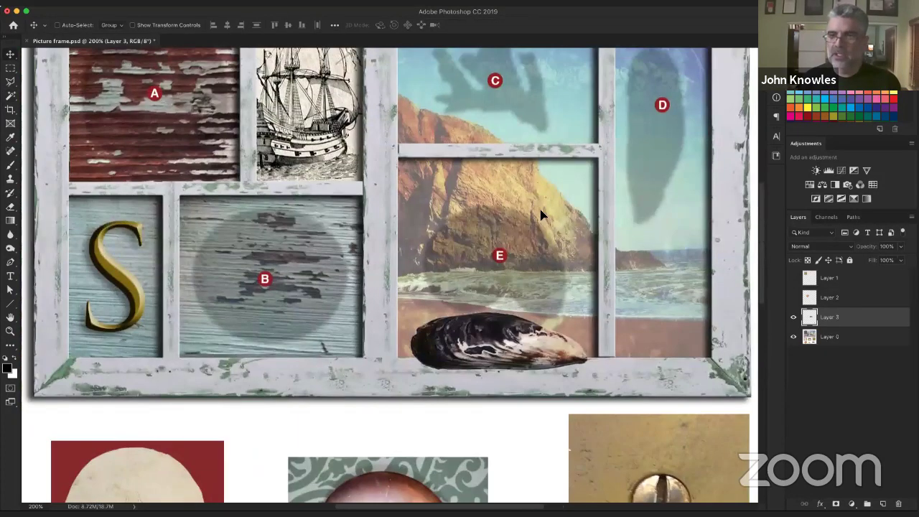
pyautogui.press('Up')
pyautogui.press('Up')
pyautogui.press('Up')
pyautogui.moveTo(623, 130); pyautogui.dragTo(641, 131)
pyautogui.scroll(5, 475, 218)
pyautogui.hscroll(6, 475, 218)
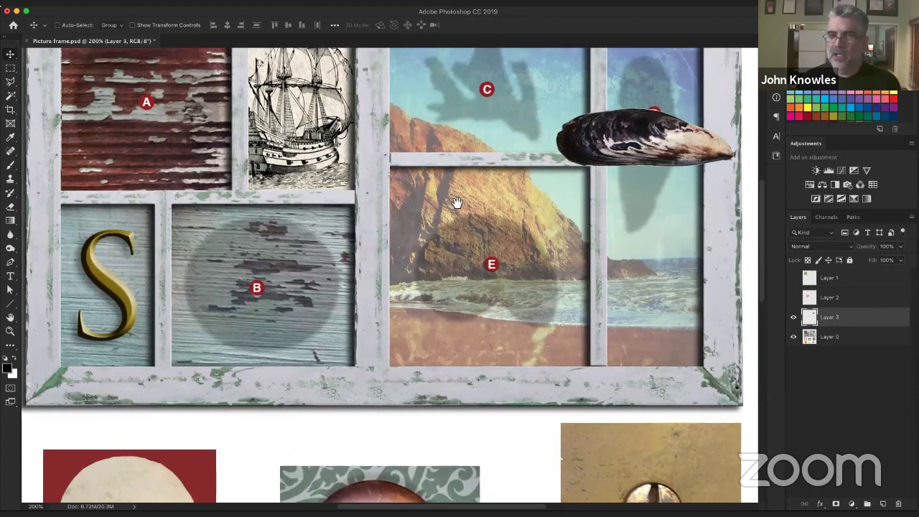
pyautogui.scroll(2, 474, 218)
pyautogui.hscroll(5, 474, 218)
pyautogui.moveTo(535, 286); pyautogui.dragTo(544, 282)
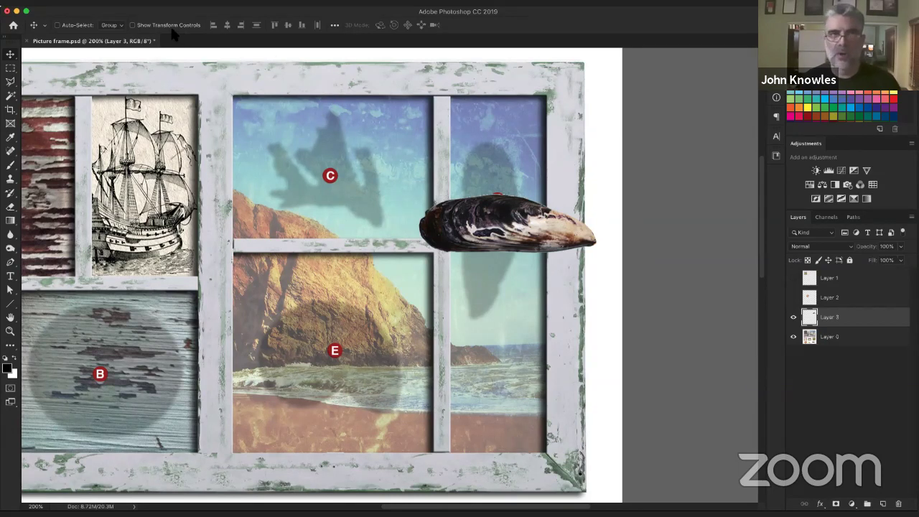
pyautogui.click(100, 8)
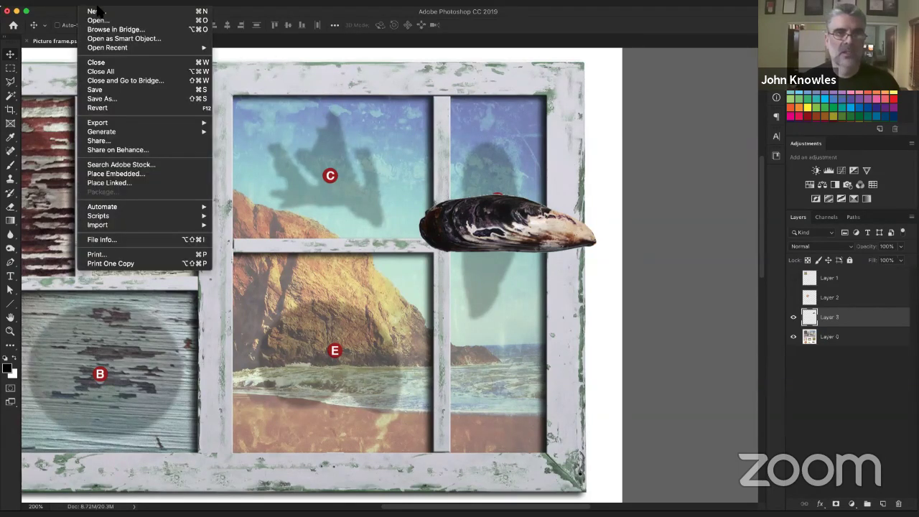
pyautogui.moveTo(122, 4)
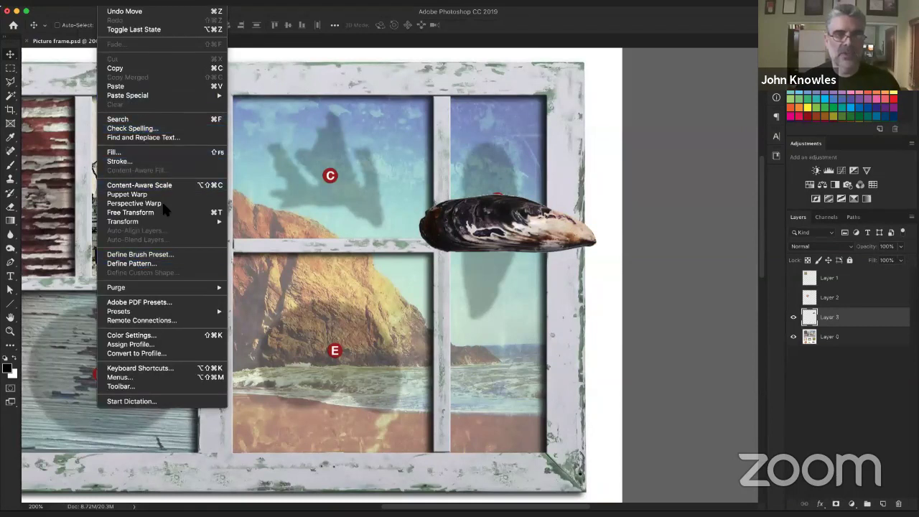
pyautogui.click(625, 173)
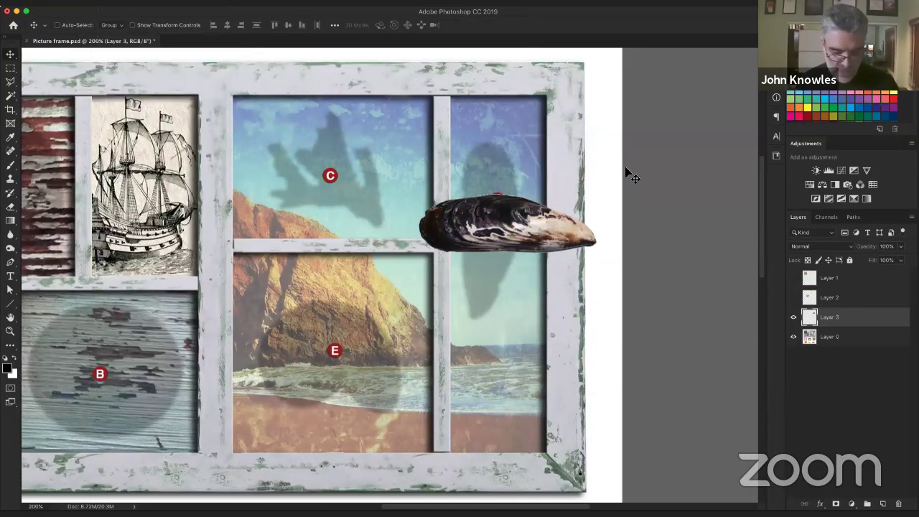
# Start a Free Transform on the mussel, try enlarging it to about 128%, and undo the enlargement.
pyautogui.press('super+t')
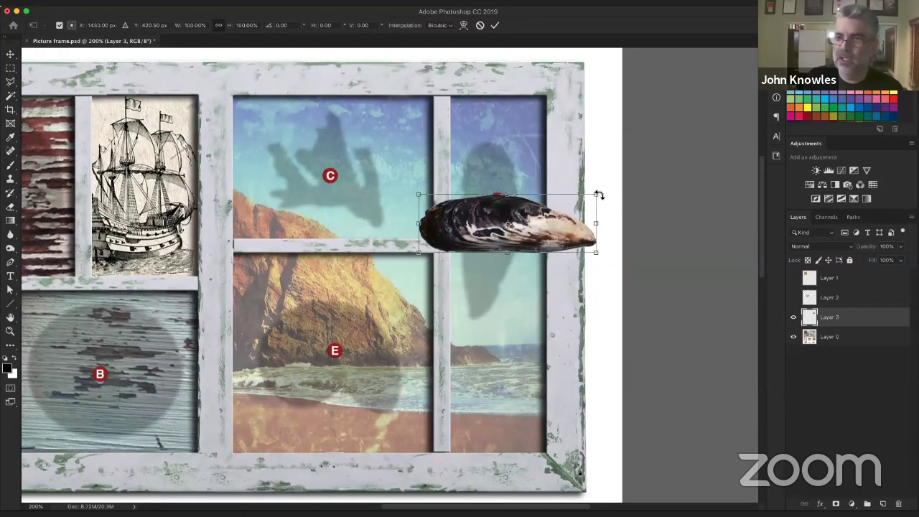
pyautogui.moveTo(594, 194); pyautogui.dragTo(628, 137)
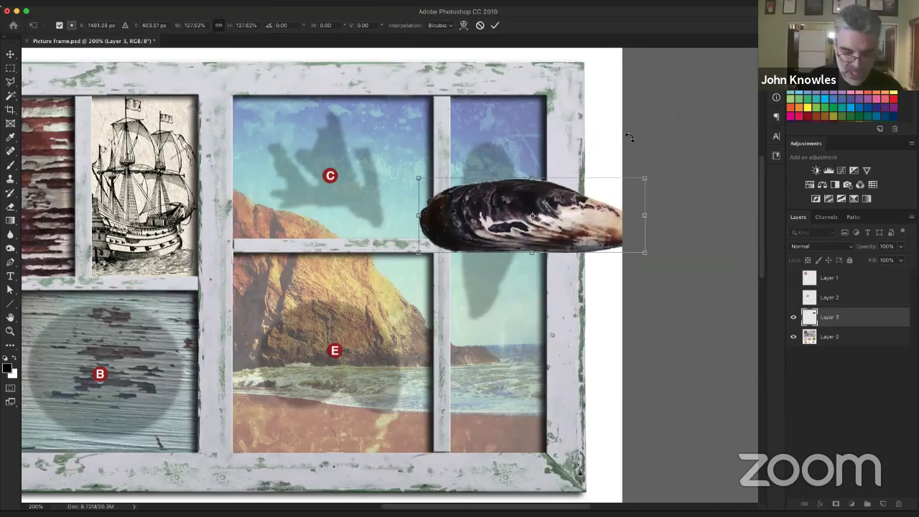
pyautogui.press('super+z')
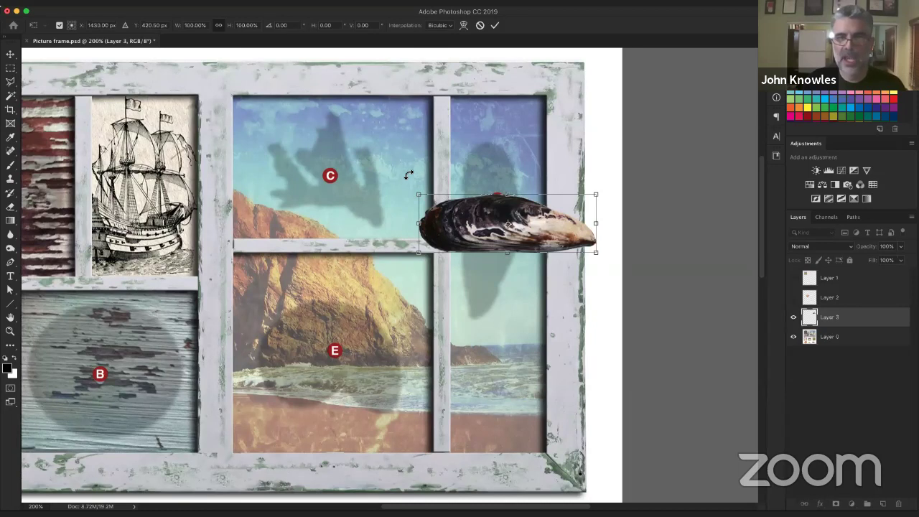
# Try rotating the mussel freehand to -15 degrees and undo the rotation.
pyautogui.moveTo(406, 179)
pyautogui.mouseDown()
pyautogui.moveTo(558, 146)
pyautogui.moveTo(599, 156)
pyautogui.moveTo(559, 136)
pyautogui.moveTo(574, 133)
pyautogui.moveTo(546, 136)
pyautogui.moveTo(585, 148)
pyautogui.moveTo(490, 112)
pyautogui.moveTo(618, 133)
pyautogui.moveTo(603, 123)
pyautogui.moveTo(374, 209)
pyautogui.moveTo(425, 168)
pyautogui.moveTo(555, 152)
pyautogui.moveTo(484, 148)
pyautogui.moveTo(467, 162)
pyautogui.moveTo(496, 151)
pyautogui.moveTo(507, 128)
pyautogui.moveTo(516, 146)
pyautogui.moveTo(416, 199)
pyautogui.moveTo(419, 191)
pyautogui.mouseUp()
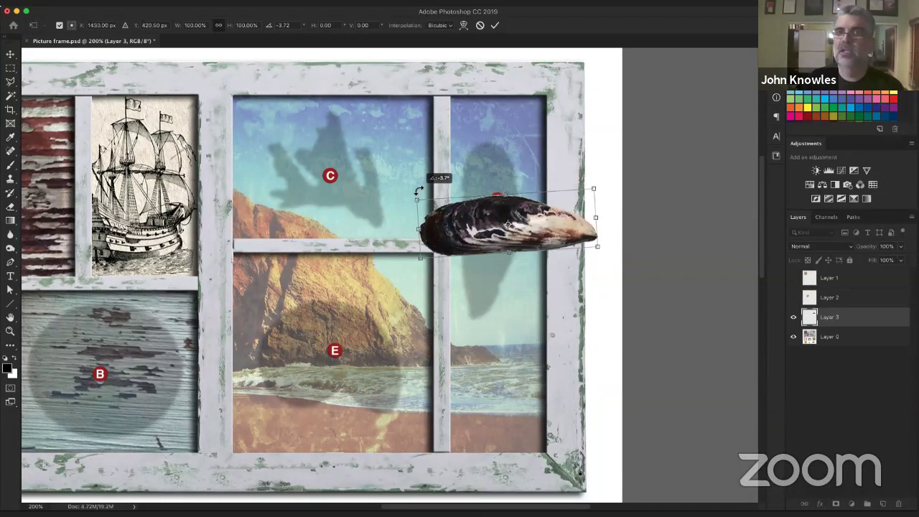
pyautogui.moveTo(419, 191); pyautogui.dragTo(423, 214)
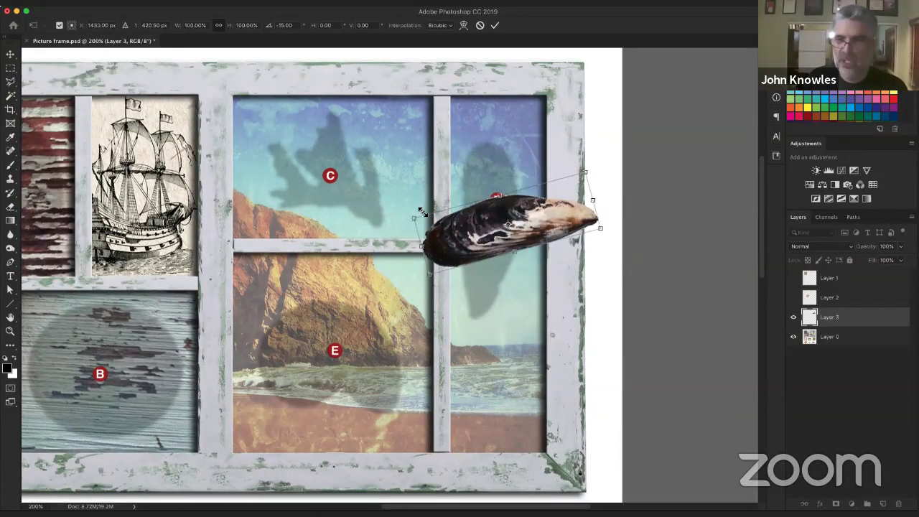
pyautogui.hotkey('ctrl', 'z')
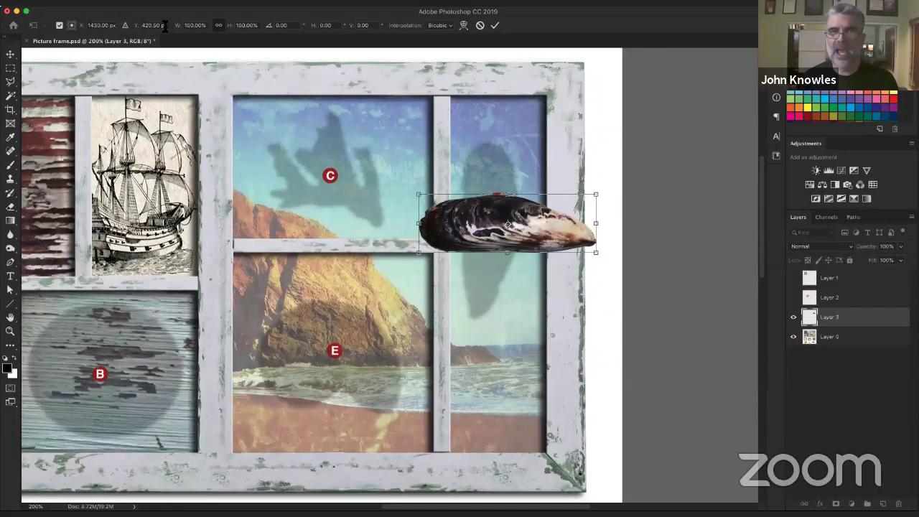
# Try scaling the mussel proportionally to 200% and set its width back to 100%.
pyautogui.click(197, 26)
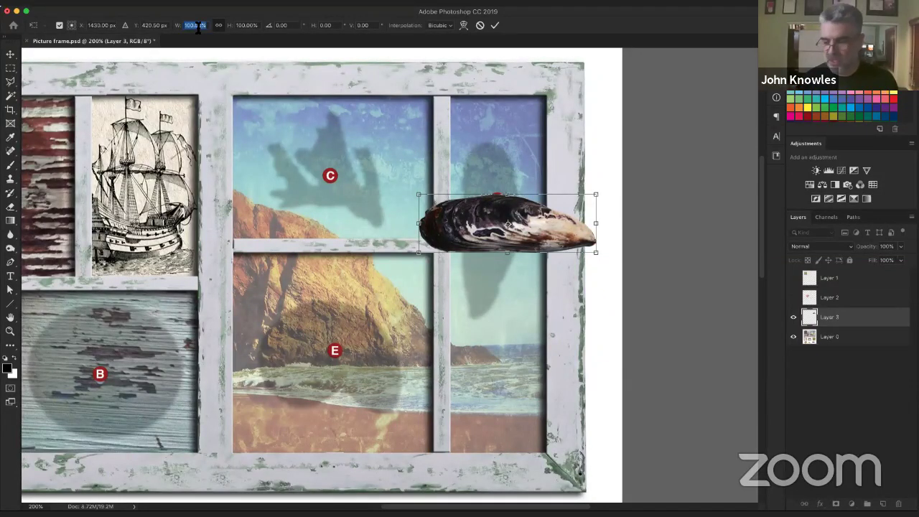
pyautogui.write('200')
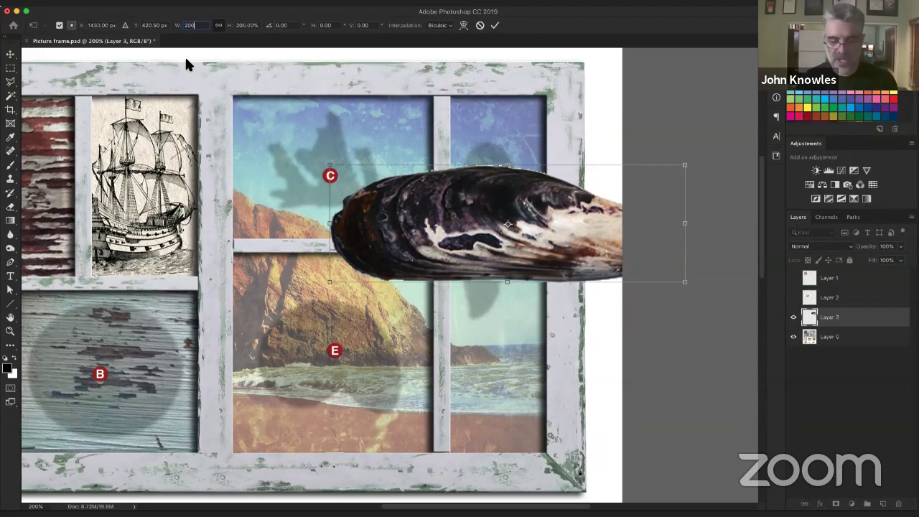
pyautogui.press('BackSpace')
pyautogui.press('BackSpace')
pyautogui.press('BackSpace')
pyautogui.write('100')
pyautogui.press('Return')
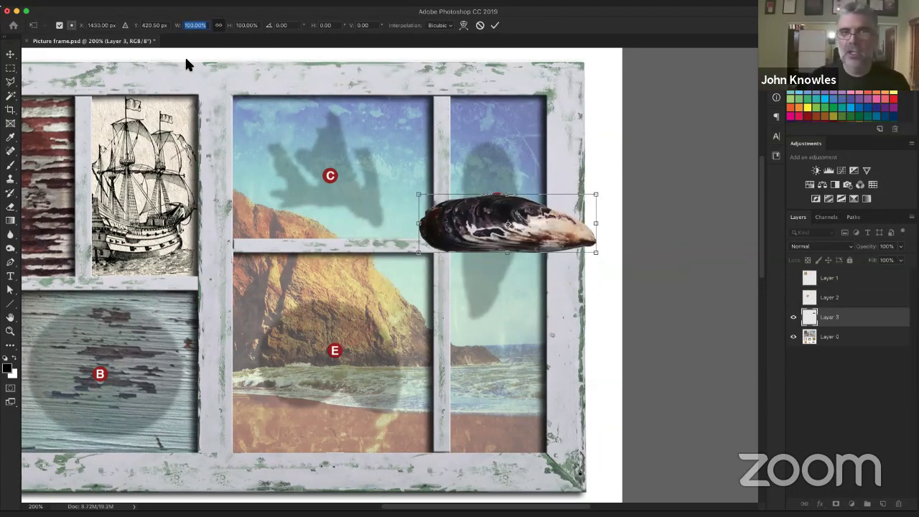
# Set the mussel's rotation to 90 degrees so that it stands upright in the opening marked D.
pyautogui.click(290, 26)
pyautogui.write('90')
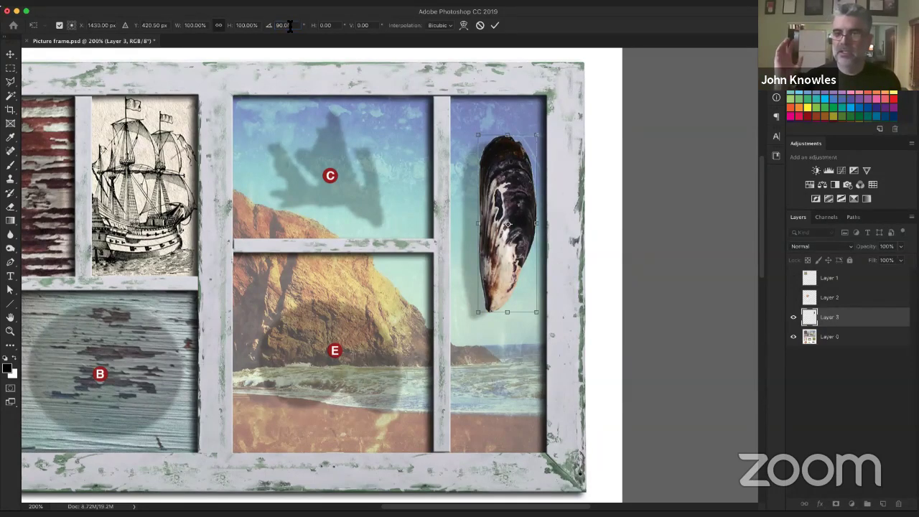
# Commit the mussel's rotation, try moving it onto the shaded shape in the narrow opening, and undo both changes.
pyautogui.press('Return')
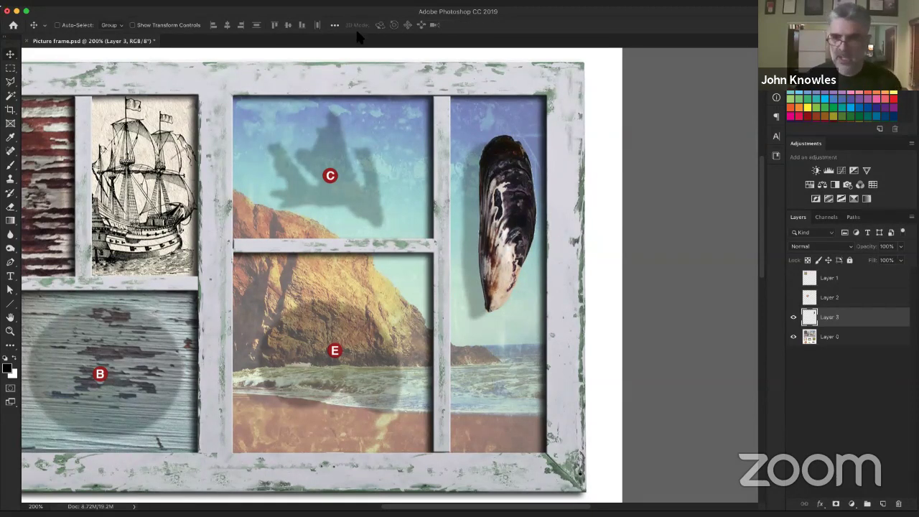
pyautogui.moveTo(478, 209); pyautogui.dragTo(469, 213)
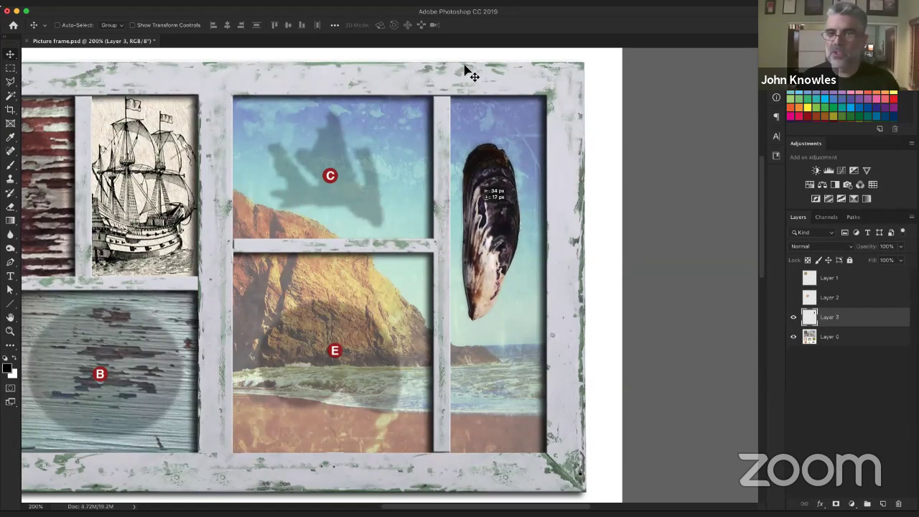
pyautogui.press('super+z')
pyautogui.press('super+z')
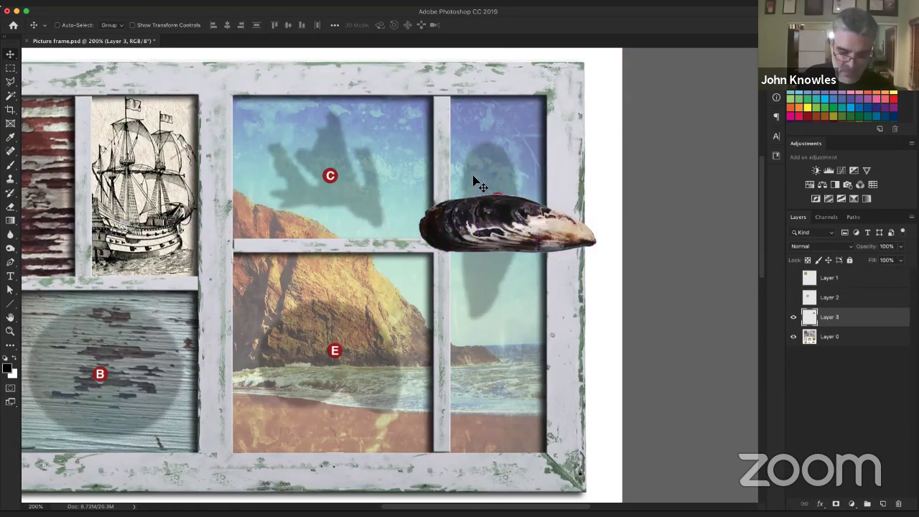
# Rotate the mussel to exactly 90 degrees with Free Transform, commit it, and move it onto its shaded shape in the narrow opening.
pyautogui.press('super+t')
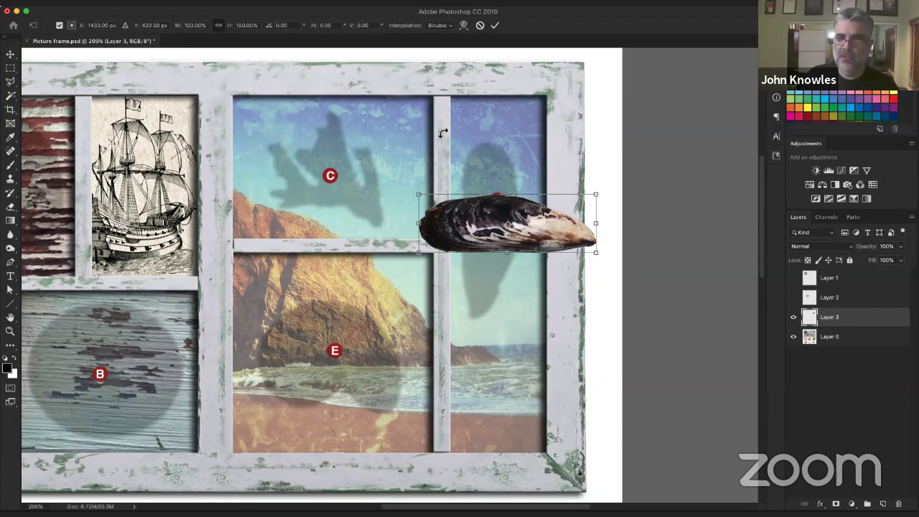
pyautogui.moveTo(443, 132); pyautogui.dragTo(546, 143)
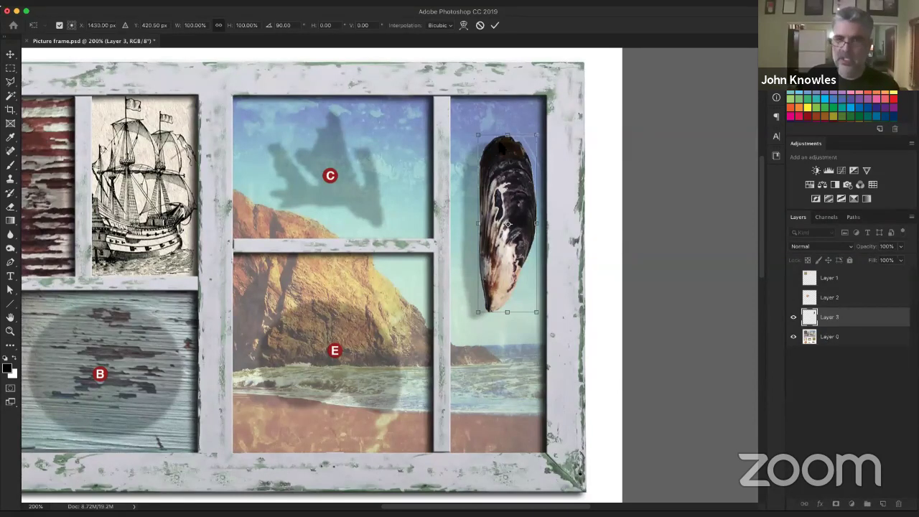
pyautogui.hotkey('ctrl', 'z')
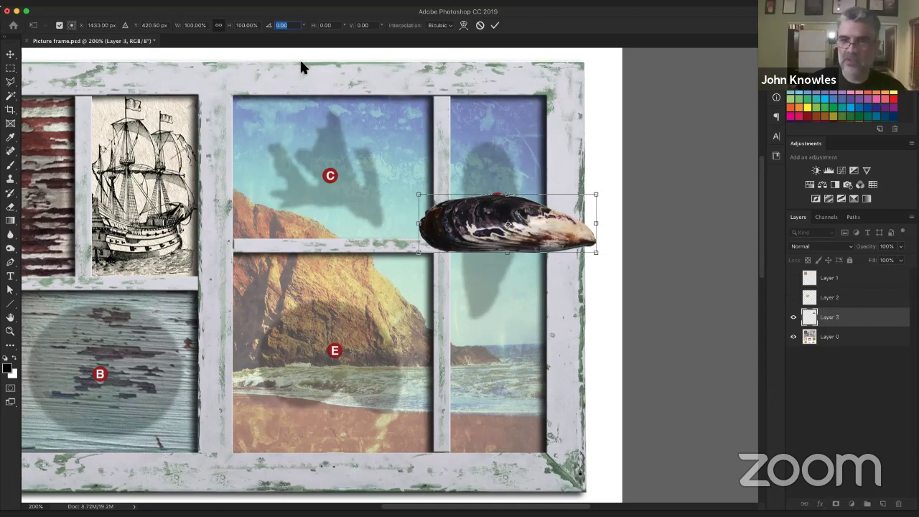
pyautogui.write('90')
pyautogui.press('Return')
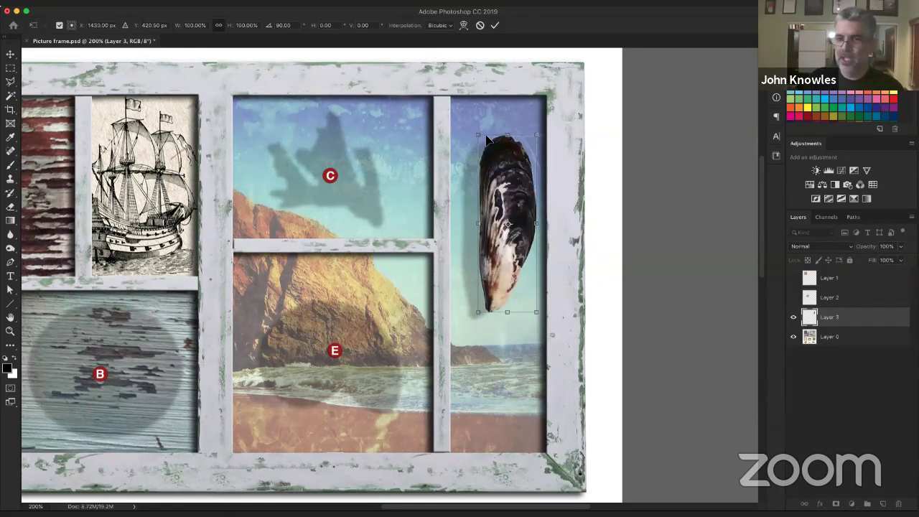
pyautogui.press('Return')
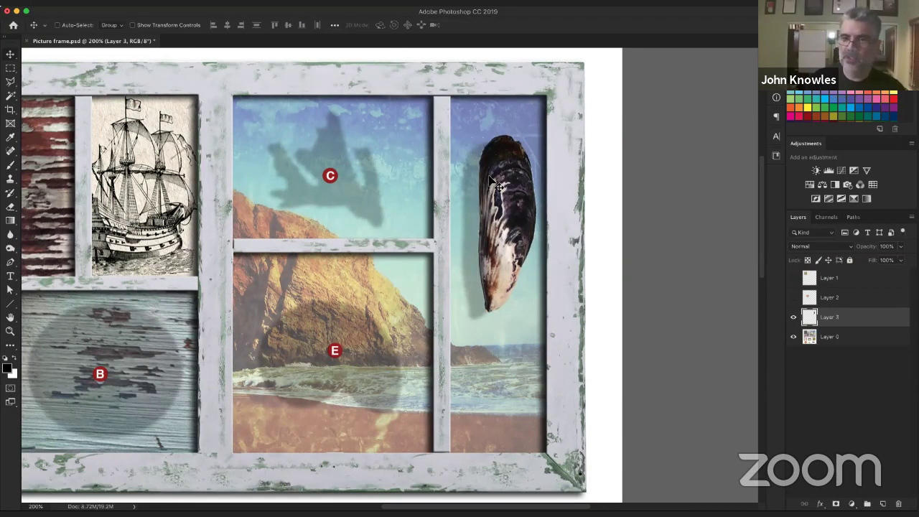
pyautogui.moveTo(493, 181); pyautogui.dragTo(478, 189)
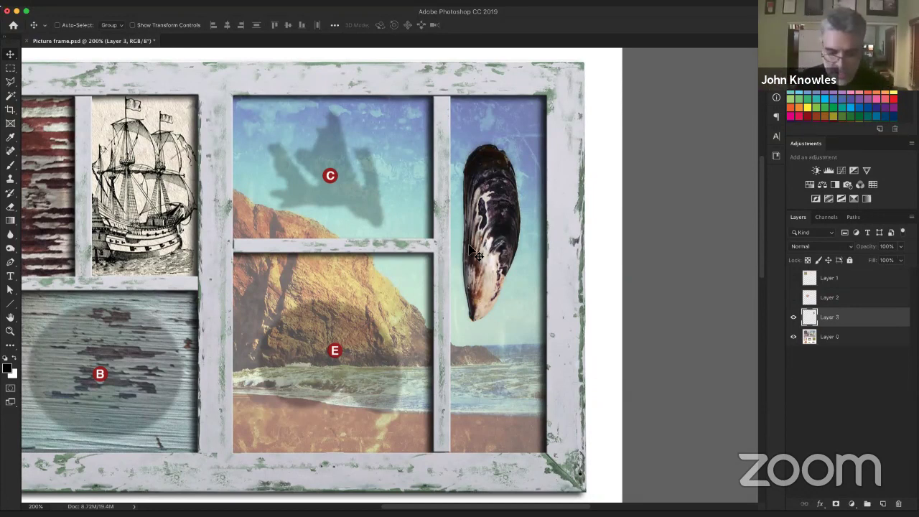
# Examine the placed mussel's outer edge at high magnification for leftover background pixels.
pyautogui.press('z')
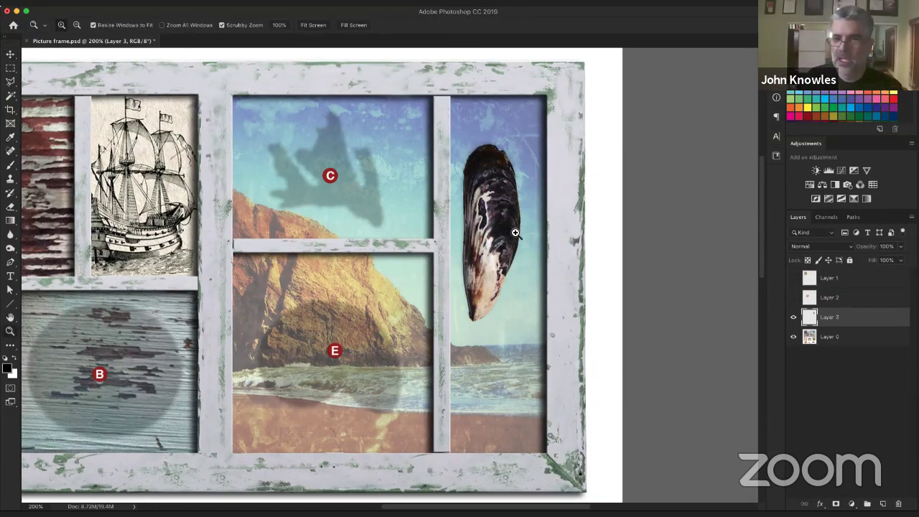
pyautogui.moveTo(502, 226); pyautogui.dragTo(535, 243)
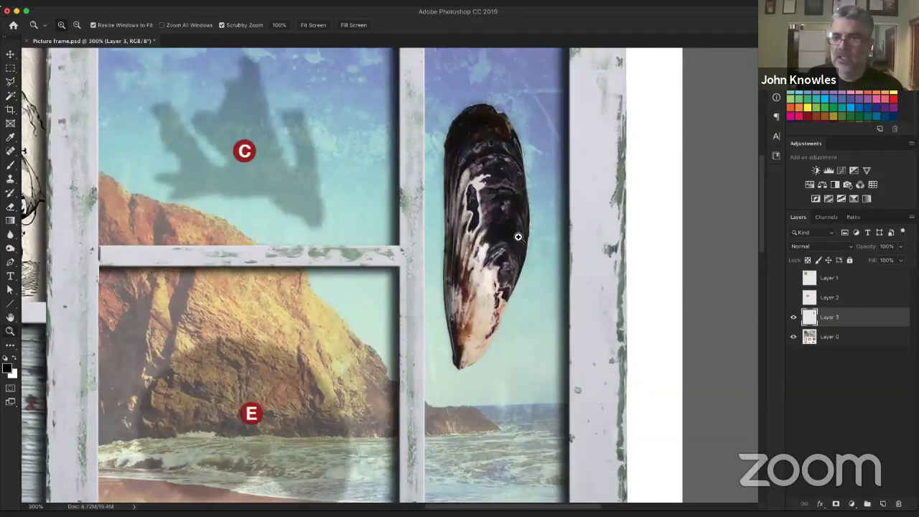
pyautogui.click(518, 237)
pyautogui.moveTo(480, 223); pyautogui.dragTo(455, 246)
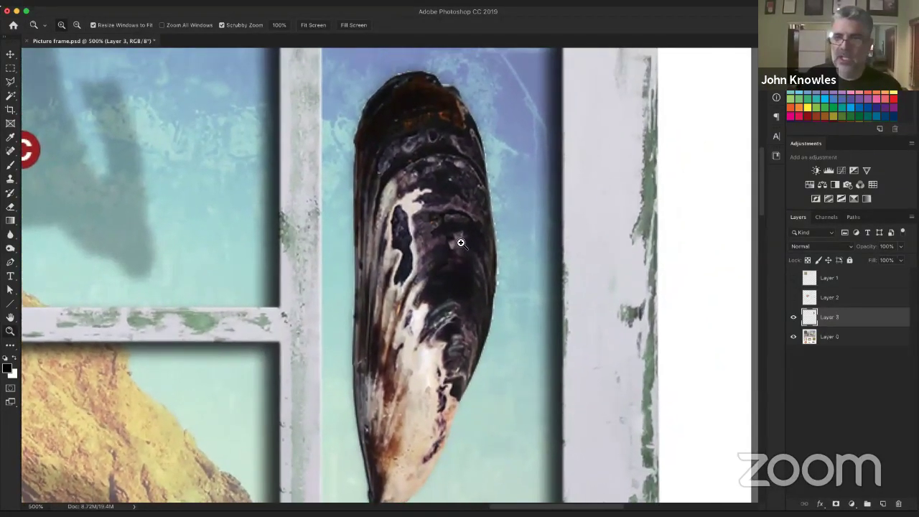
pyautogui.click(486, 188)
pyautogui.click(486, 188)
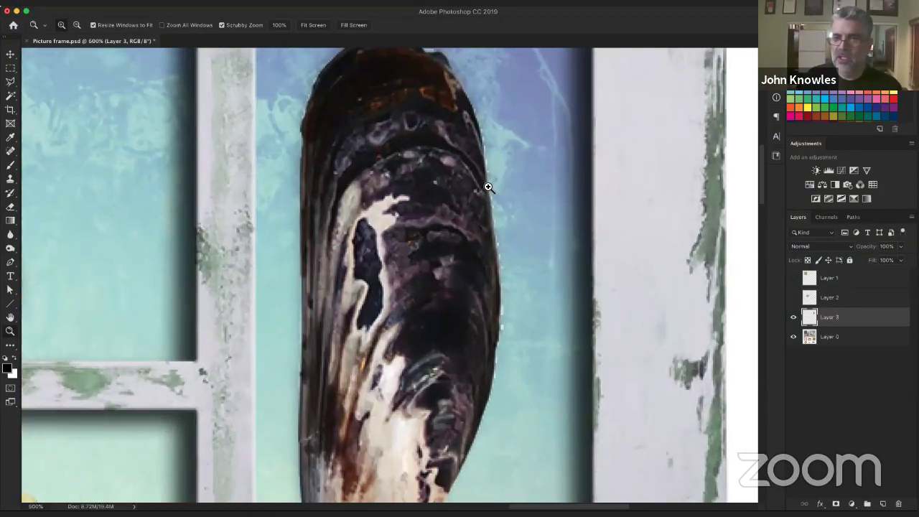
pyautogui.click(487, 188)
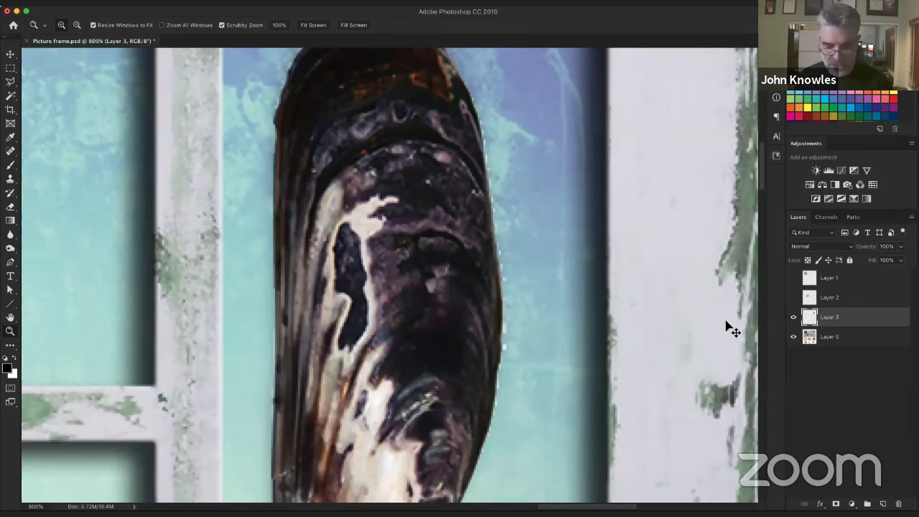
# Compare the original mussel picture below the frame with the placed copy, and examine the copy's lower edge.
pyautogui.scroll(-1, 727, 324)
pyautogui.scroll(-10, 604, 430)
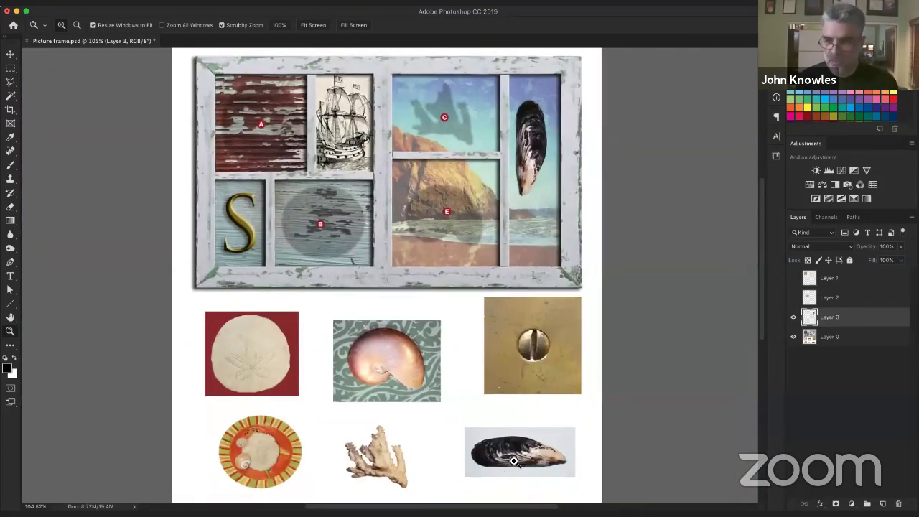
pyautogui.scroll(5, 529, 416)
pyautogui.scroll(3, 462, 363)
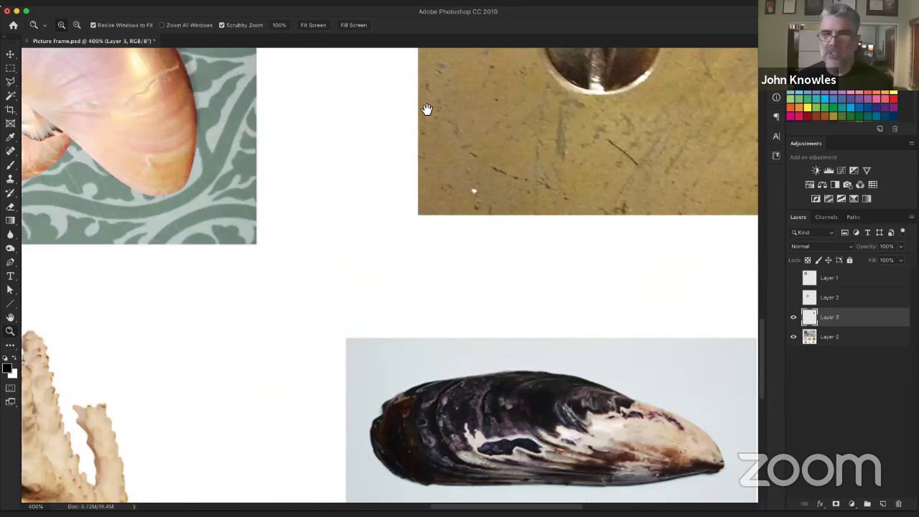
pyautogui.scroll(5, 359, 410)
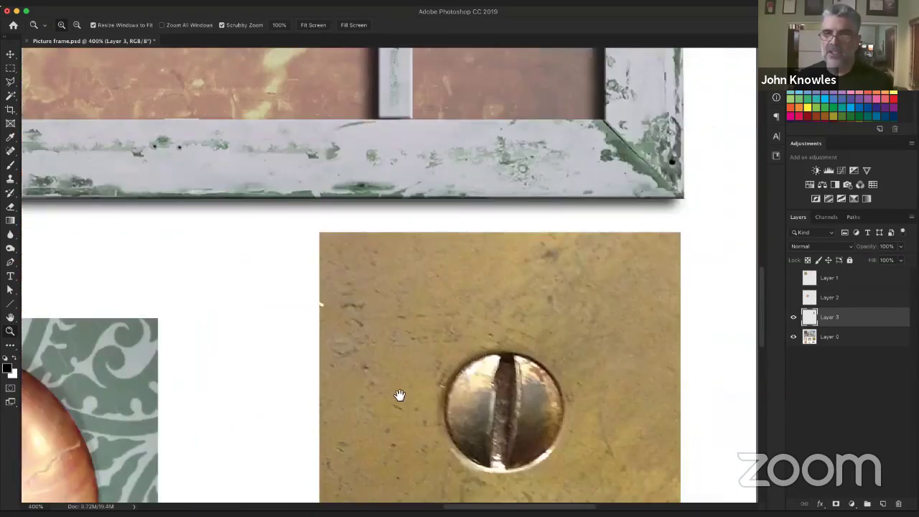
pyautogui.scroll(10, 400, 395)
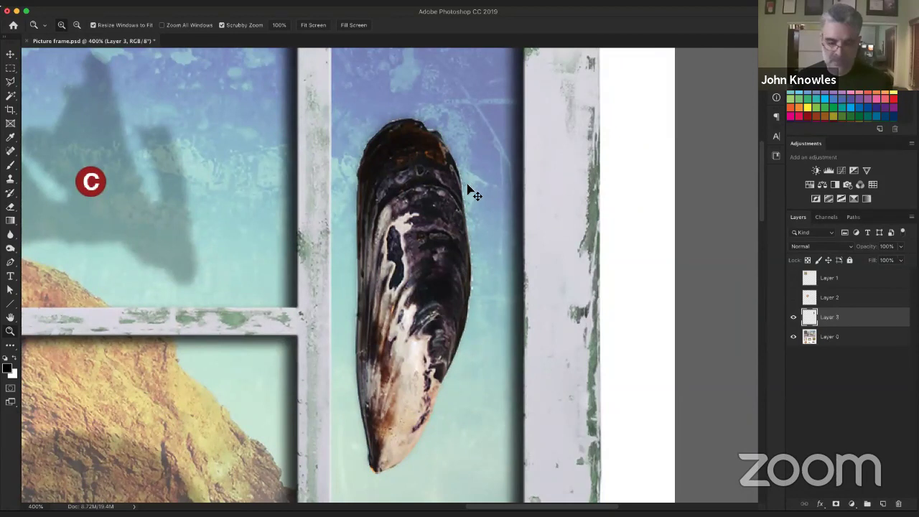
pyautogui.scroll(-6, 470, 191)
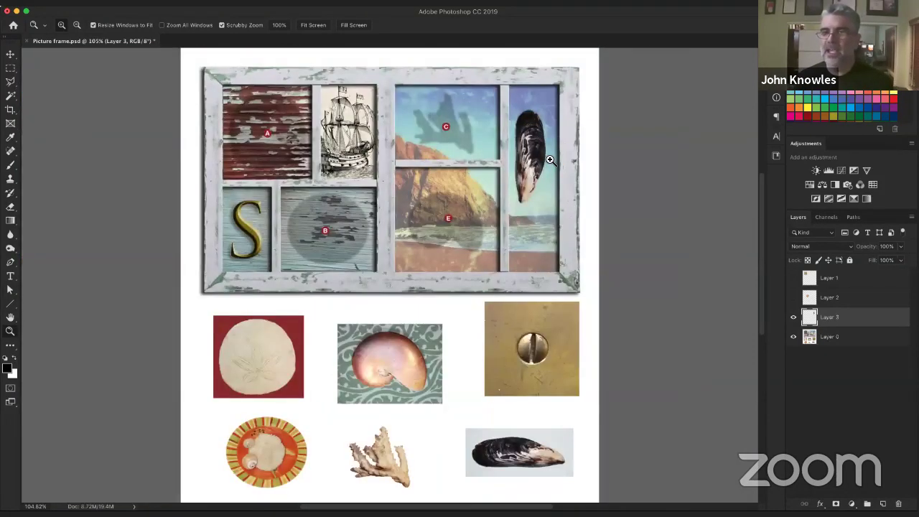
pyautogui.scroll(2, 549, 166)
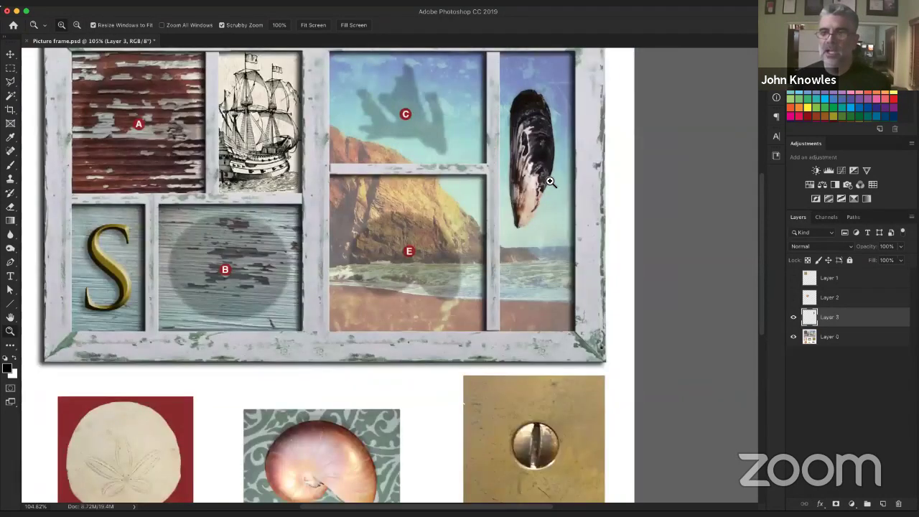
pyautogui.scroll(4, 549, 181)
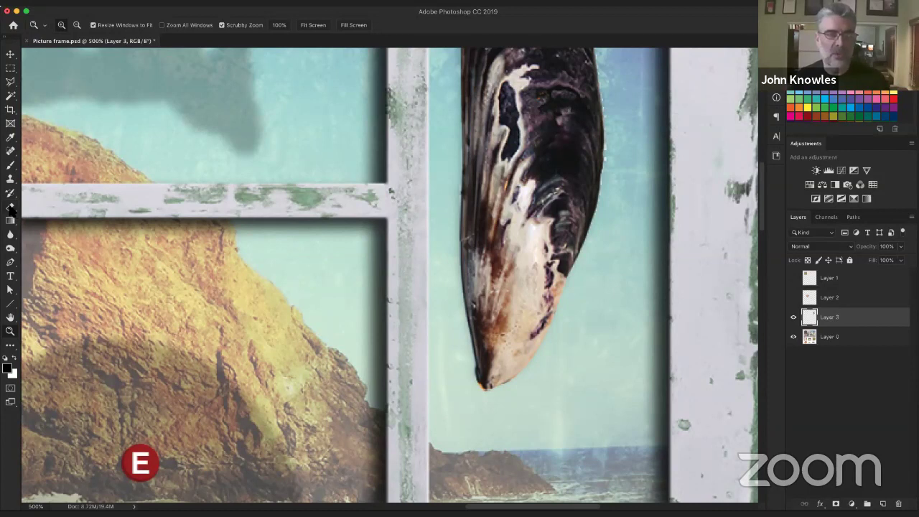
# Choose the Eraser tool and set its brush to 17 px with 3% hardness.
pyautogui.click(10, 207)
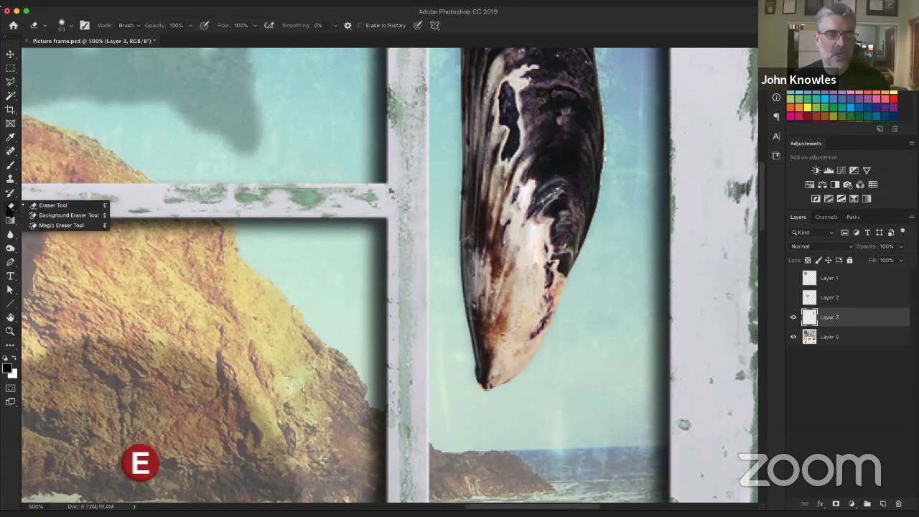
pyautogui.click(70, 207)
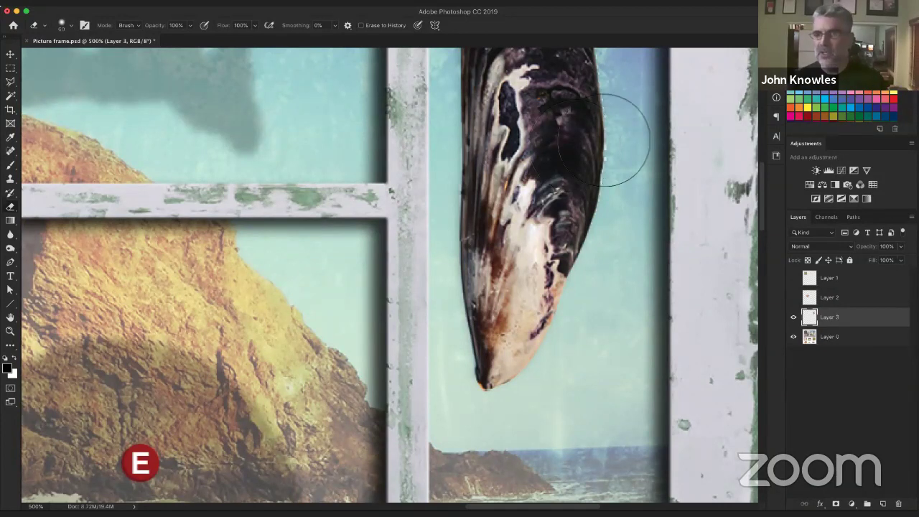
pyautogui.click(71, 27)
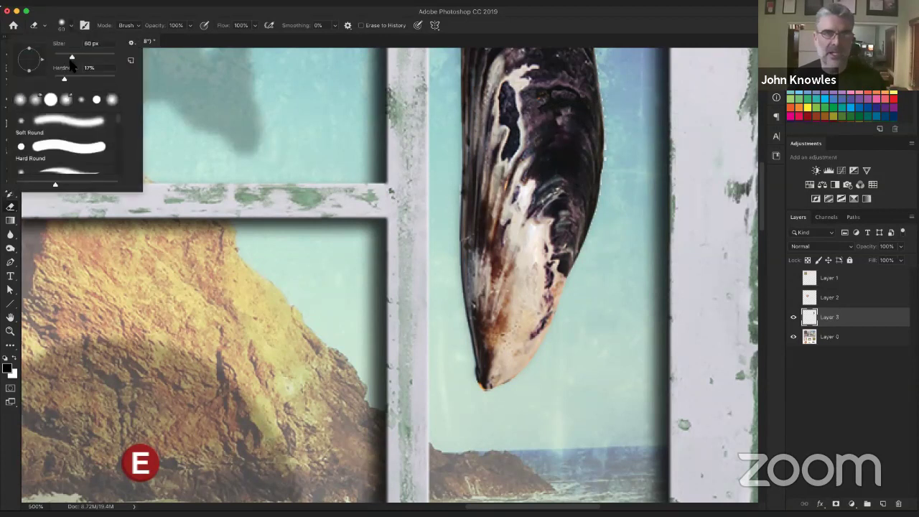
pyautogui.moveTo(76, 57)
pyautogui.mouseDown()
pyautogui.moveTo(59, 64)
pyautogui.moveTo(56, 79)
pyautogui.mouseUp()
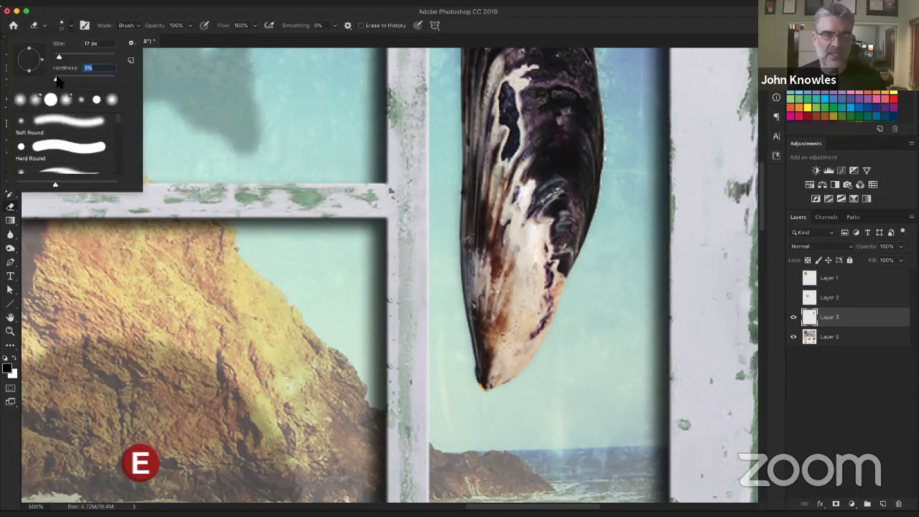
pyautogui.click(69, 28)
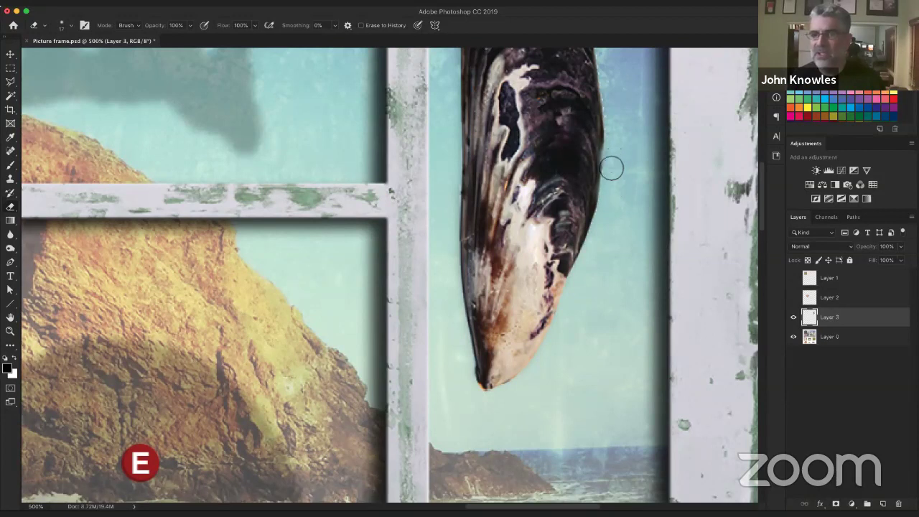
# Try erasing the fringe along the mussel's right edge with the soft eraser and undo the stroke.
pyautogui.moveTo(611, 154)
pyautogui.mouseDown()
pyautogui.moveTo(608, 167)
pyautogui.moveTo(595, 168)
pyautogui.moveTo(591, 154)
pyautogui.moveTo(596, 160)
pyautogui.mouseUp()
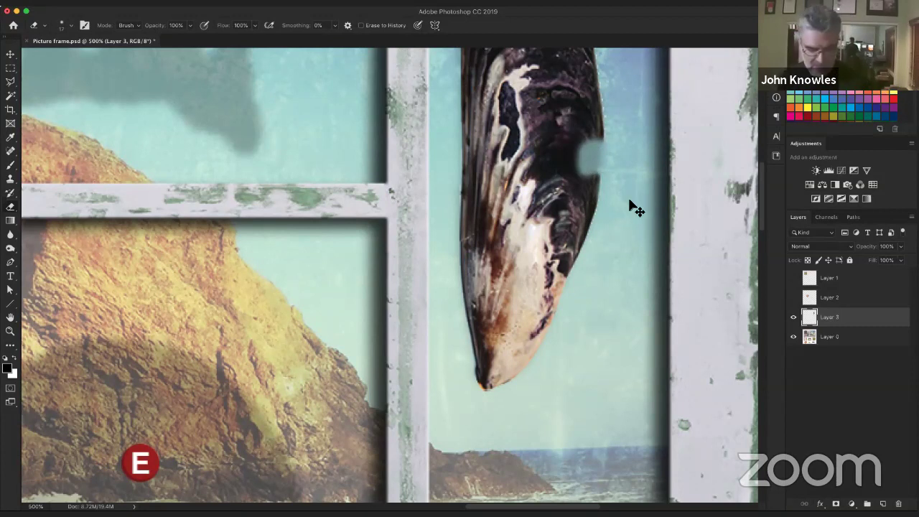
pyautogui.press('super+z')
pyautogui.press('super+z')
pyautogui.press('super+z')
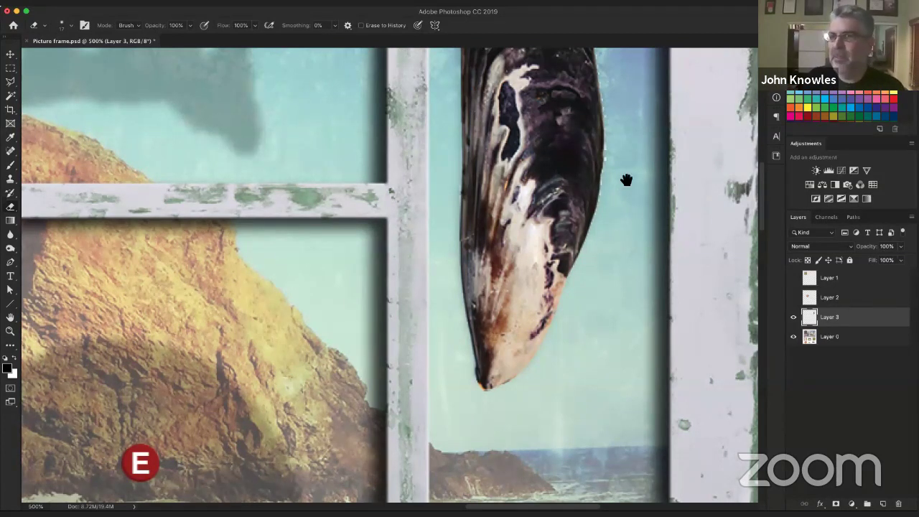
# Draw a rectangular marquee selection over the upper part of the mussel.
pyautogui.scroll(1, 625, 179)
pyautogui.scroll(2, 590, 140)
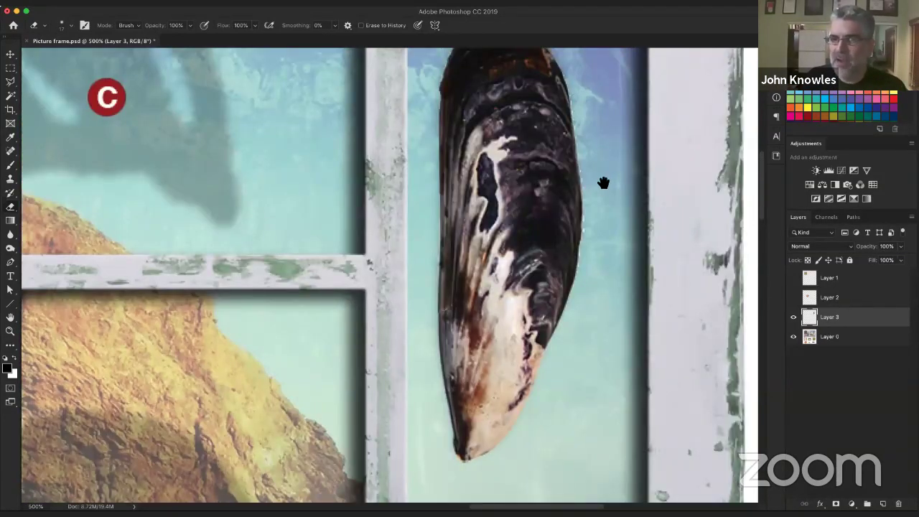
pyautogui.scroll(2, 603, 182)
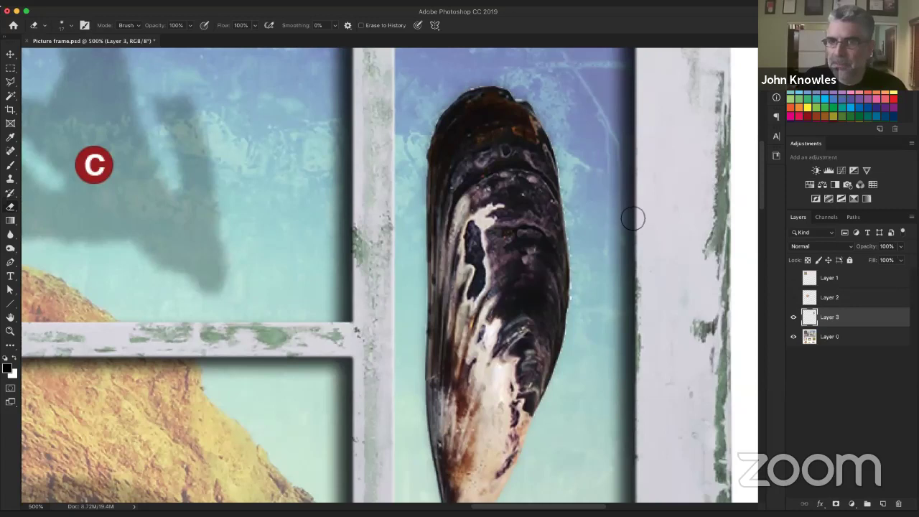
pyautogui.scroll(-3, 586, 174)
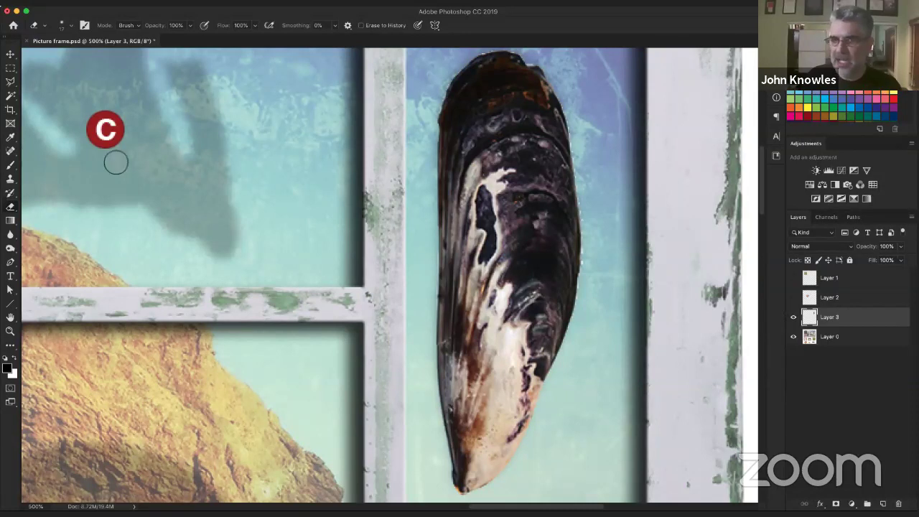
pyautogui.click(10, 67)
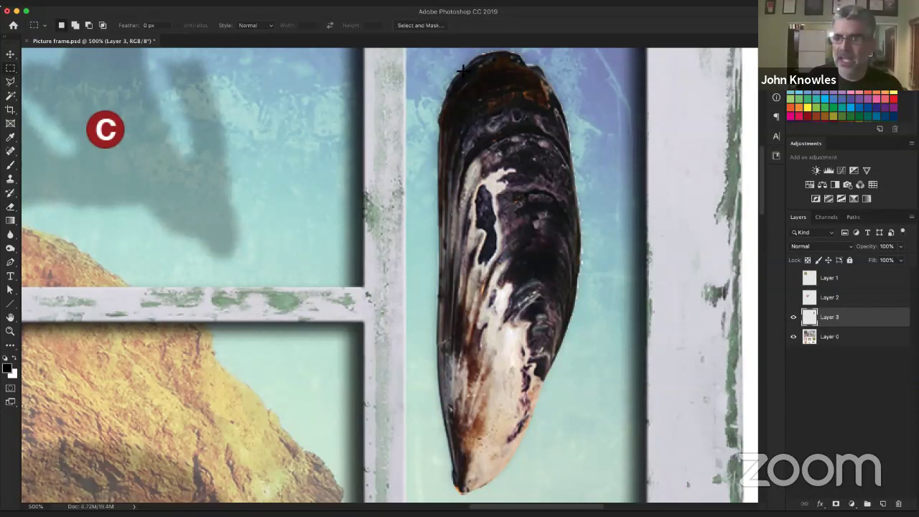
pyautogui.moveTo(429, 58); pyautogui.dragTo(545, 200)
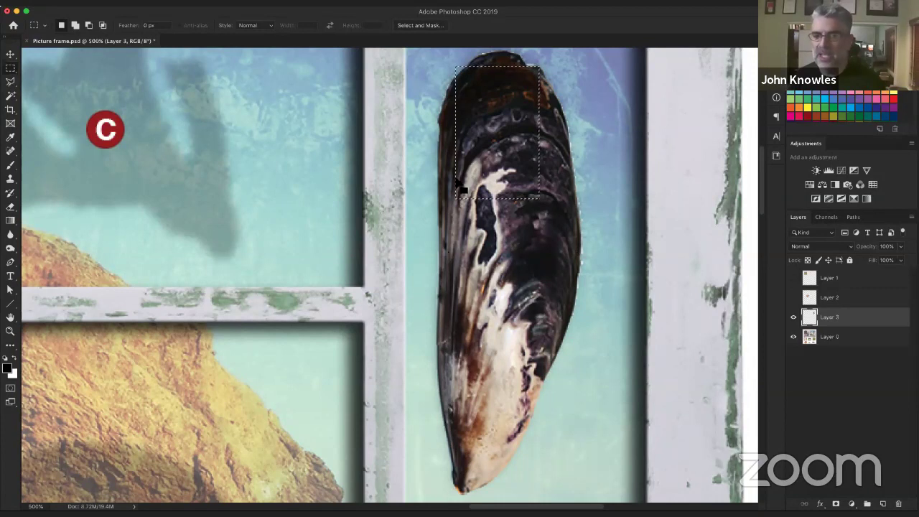
# Try selecting the mussel's dark and light areas with the Magic Wand and clear the selection.
pyautogui.click(10, 96)
pyautogui.hotkey('ctrl', 'd')
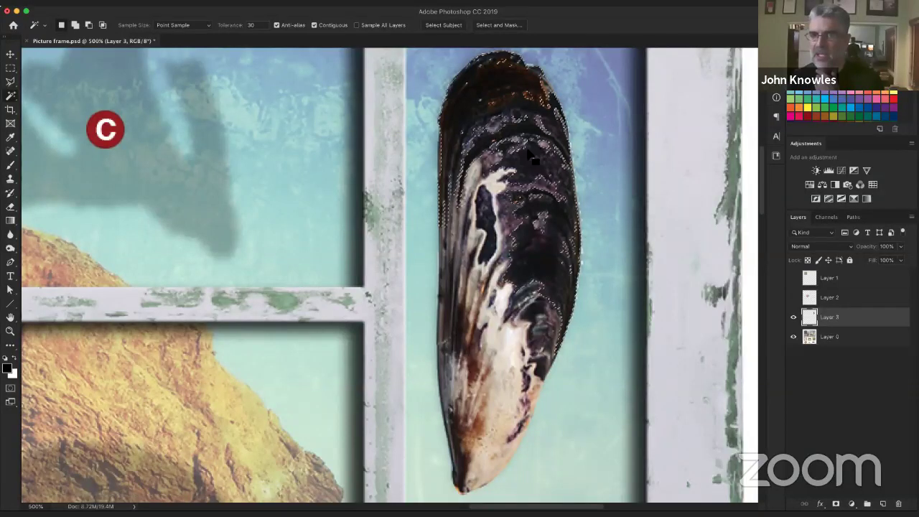
pyautogui.click(572, 148)
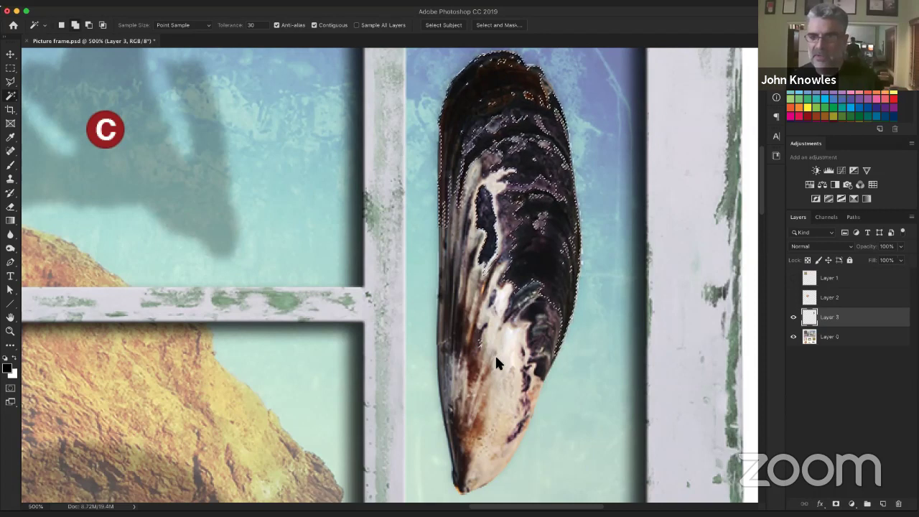
pyautogui.keyDown('shift'); pyautogui.click(485, 298); pyautogui.keyUp('shift')
pyautogui.press('super+d')
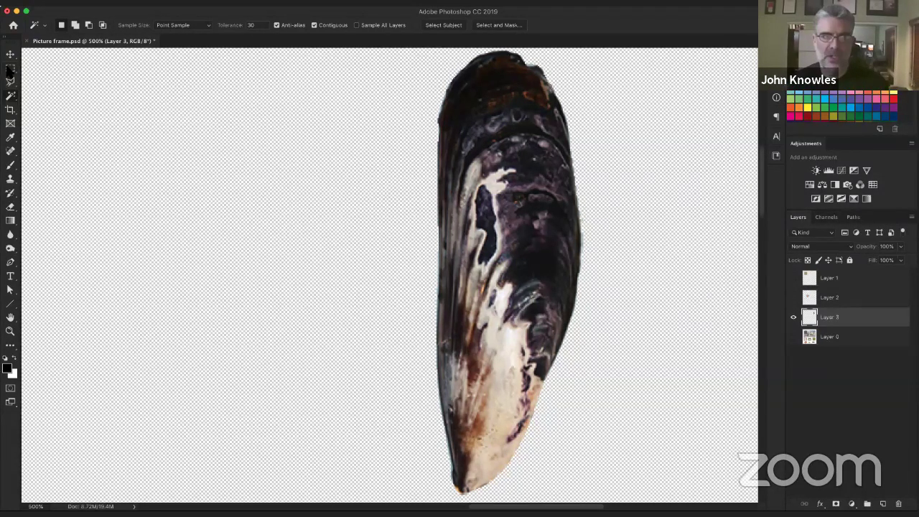
# Draw a rectangular marquee across the full width of the upper mussel and clear it.
pyautogui.click(10, 68)
pyautogui.moveTo(399, 89); pyautogui.dragTo(608, 209)
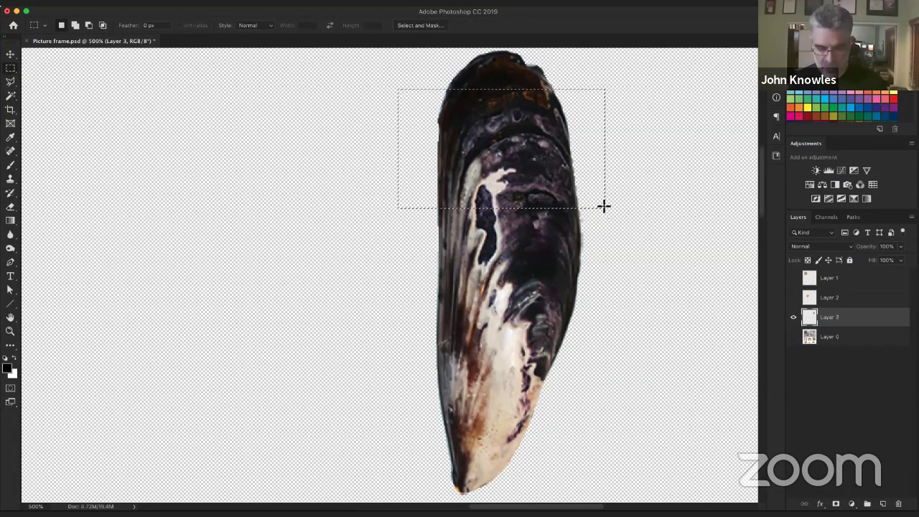
pyautogui.click(604, 206)
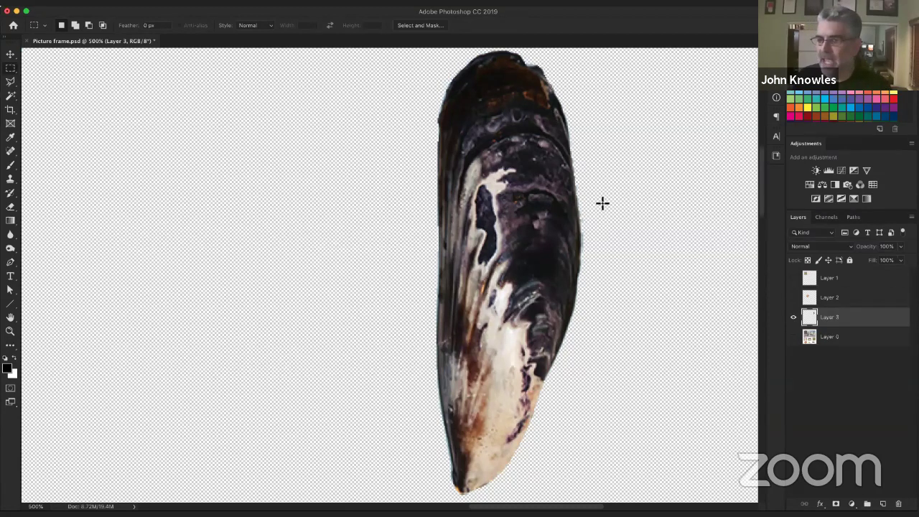
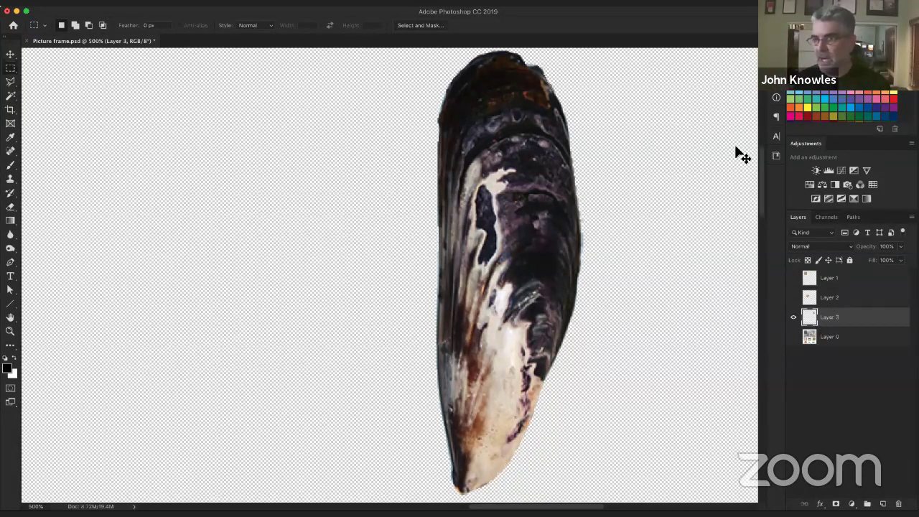
# Load the mussel layer's outline as a selection and try contracting it by 5 pixels.
pyautogui.keyDown('ctrl'); pyautogui.click(810, 319); pyautogui.keyUp('ctrl')
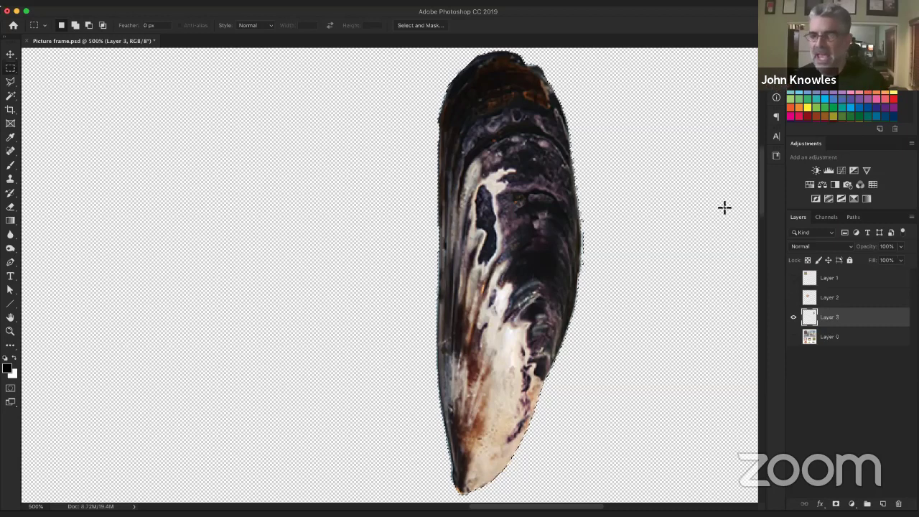
pyautogui.rightClick(514, 123)
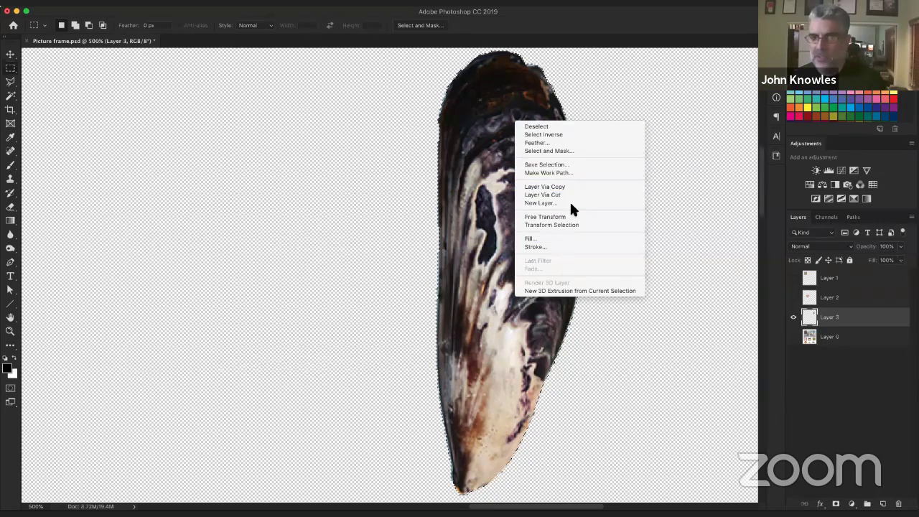
pyautogui.click(185, 12)
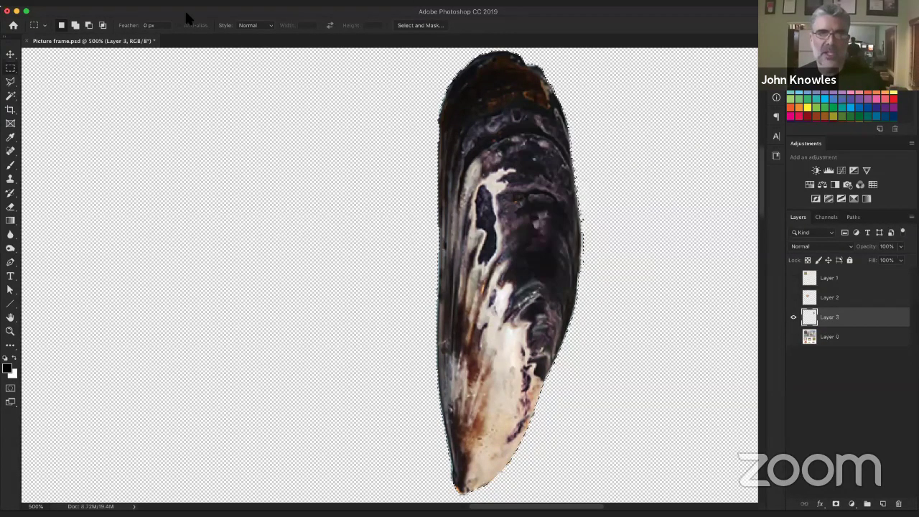
pyautogui.click(206, 1)
pyautogui.moveTo(233, 135)
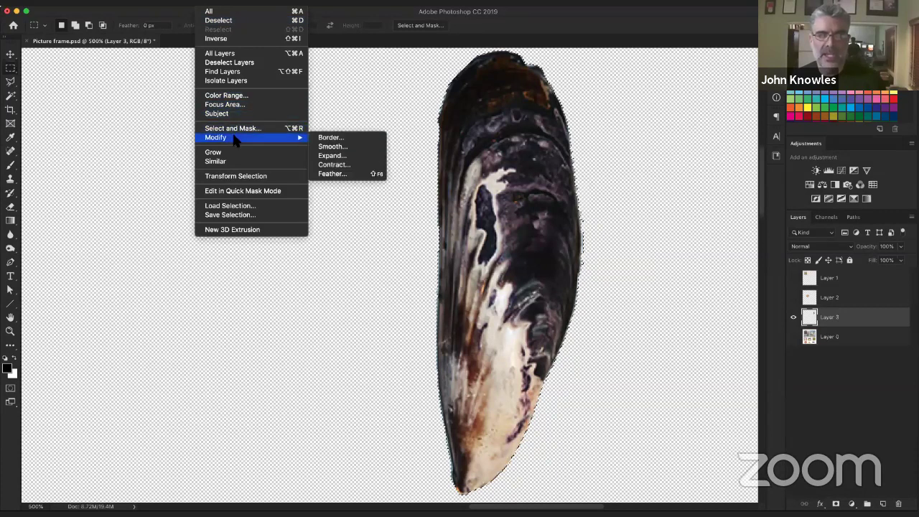
pyautogui.click(334, 165)
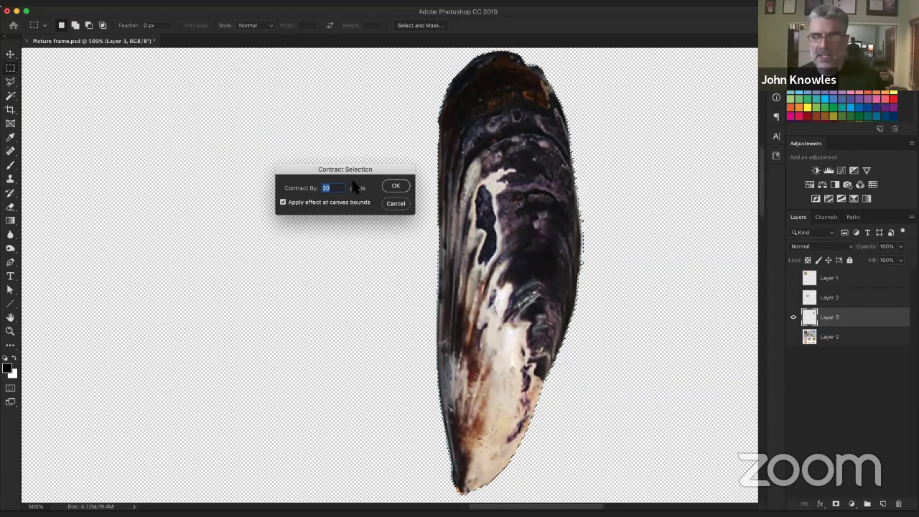
pyautogui.write('5')
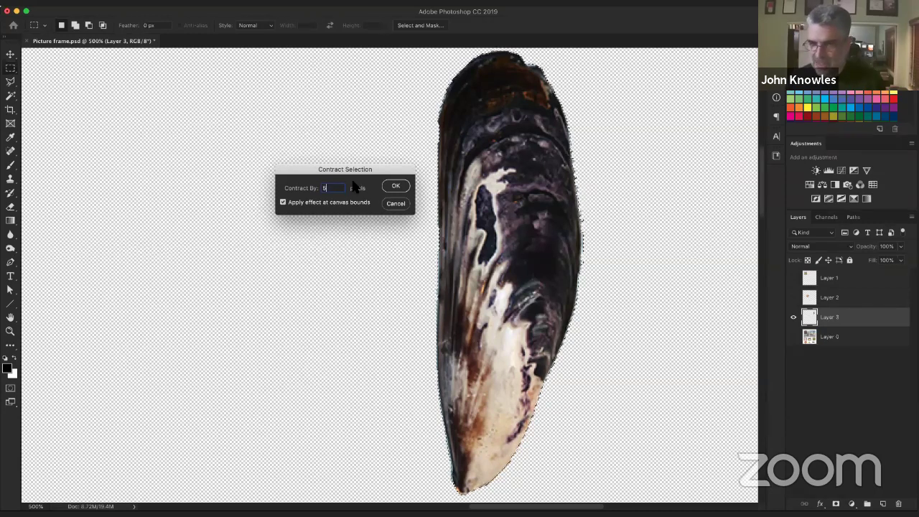
pyautogui.press('Return')
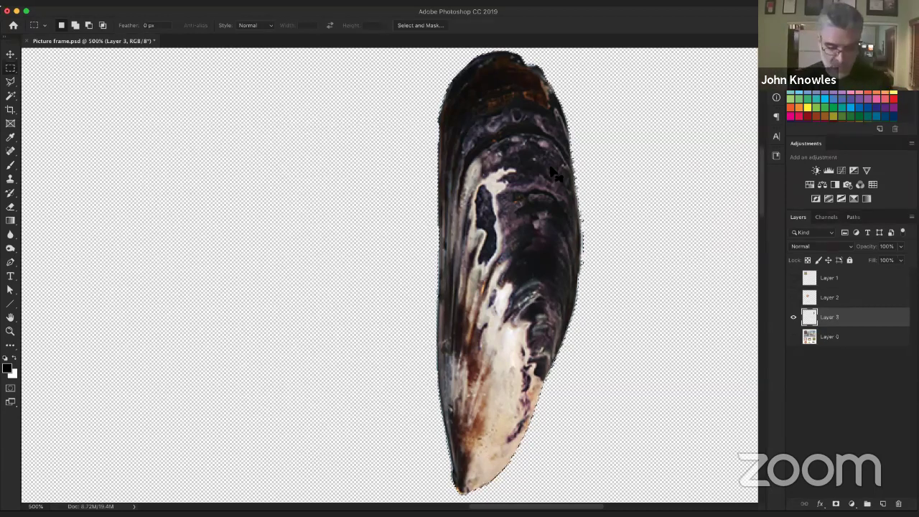
# Contract the mussel selection slightly inside its edge, with the effect applied at canvas bounds.
pyautogui.press('super+equal')
pyautogui.press('super+equal')
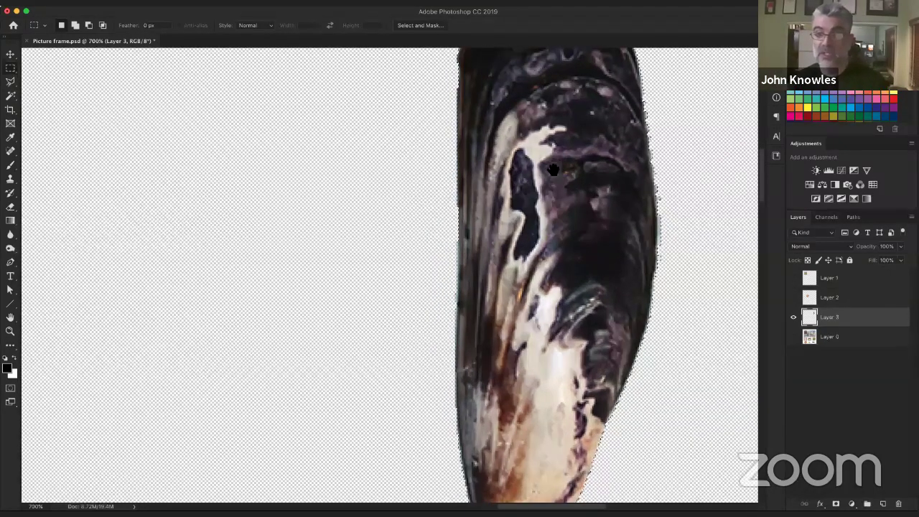
pyautogui.hscroll(5, 462, 188)
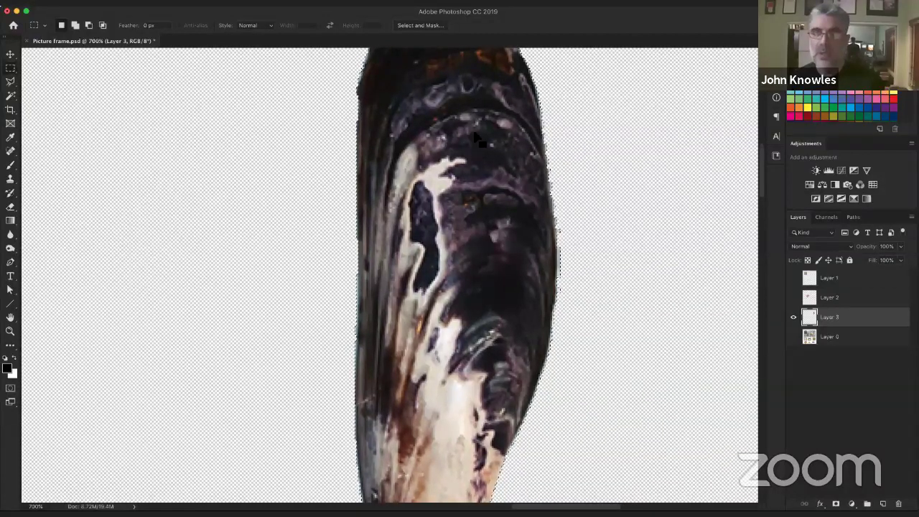
pyautogui.rightClick(478, 136)
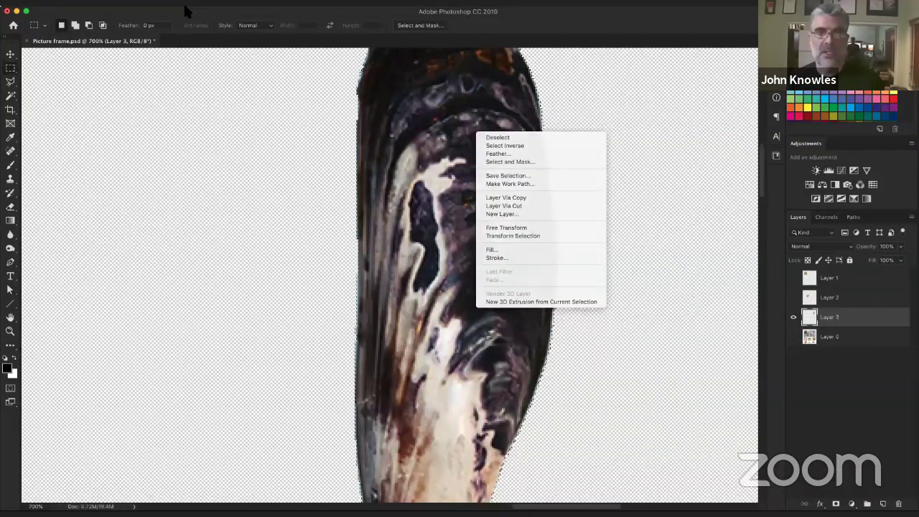
pyautogui.click(237, 2)
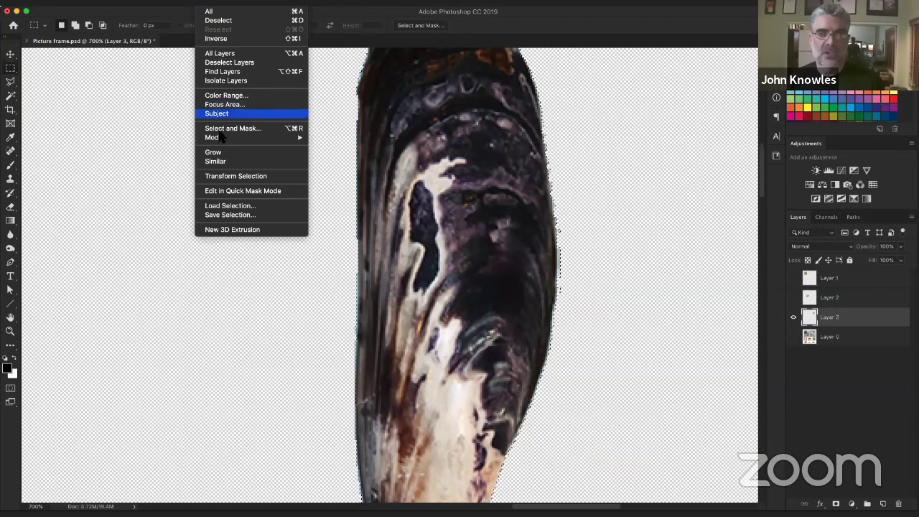
pyautogui.moveTo(295, 137)
pyautogui.click(335, 166)
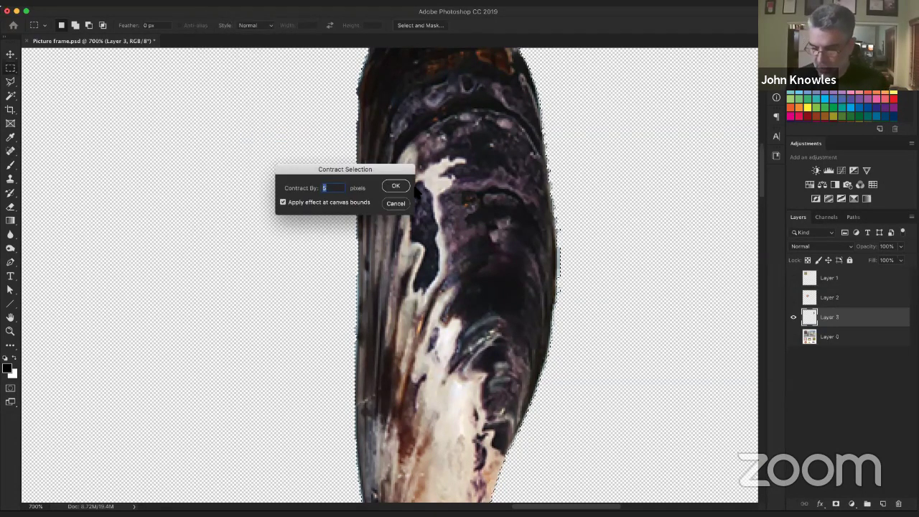
pyautogui.press('Return')
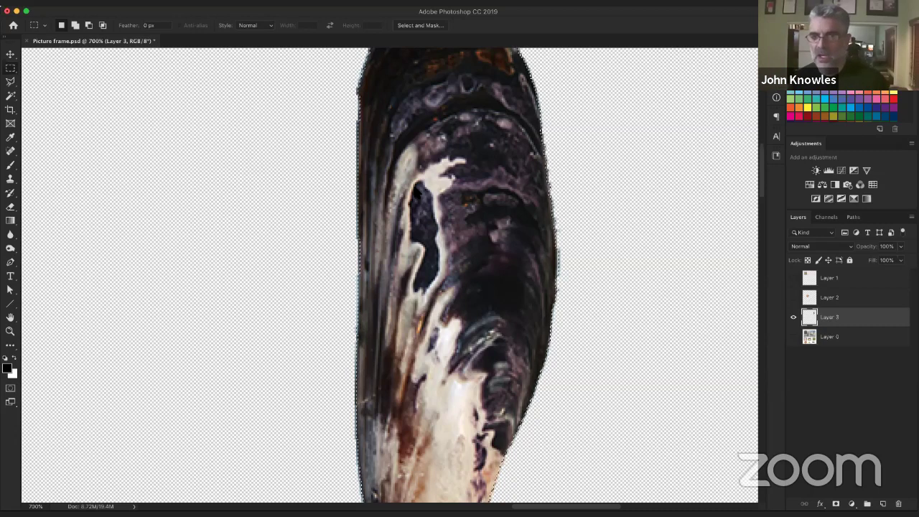
# Select the inverse of the contracted selection and smooth it with a sample radius of 3 pixels.
pyautogui.rightClick(472, 174)
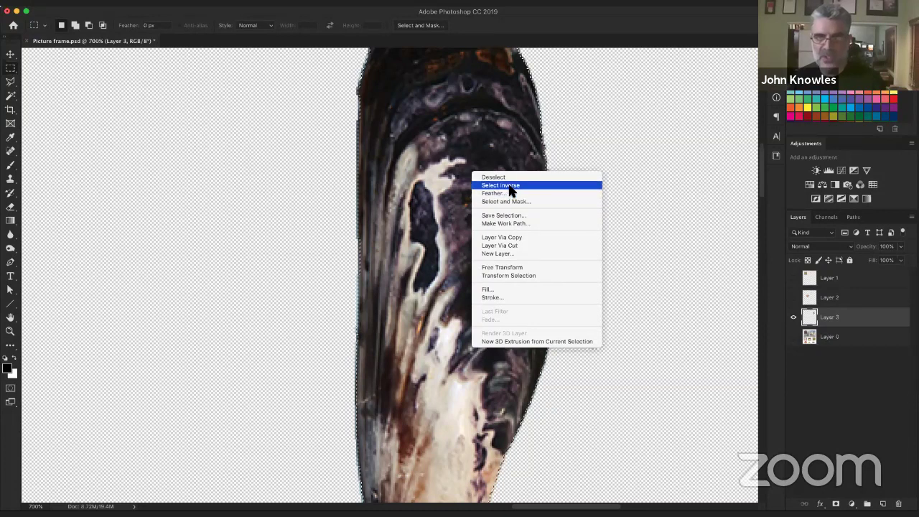
pyautogui.click(511, 186)
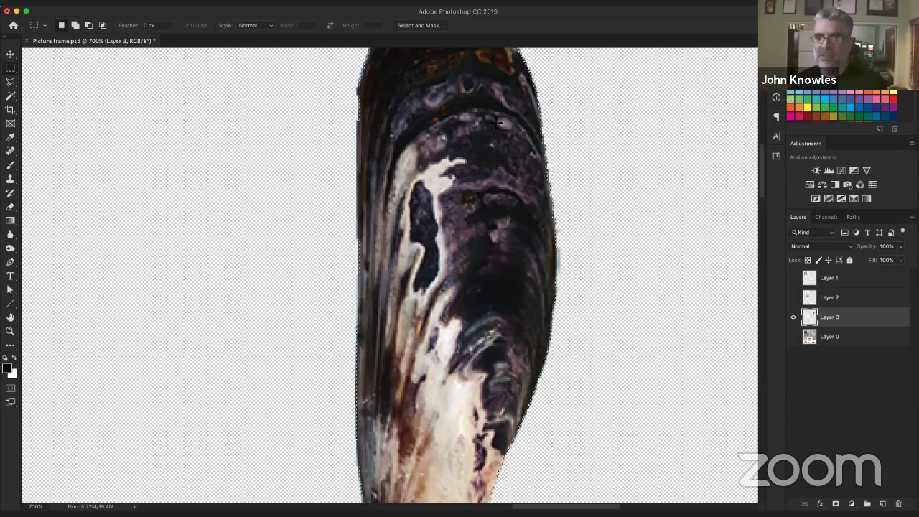
pyautogui.click(225, 9)
pyautogui.moveTo(232, 138)
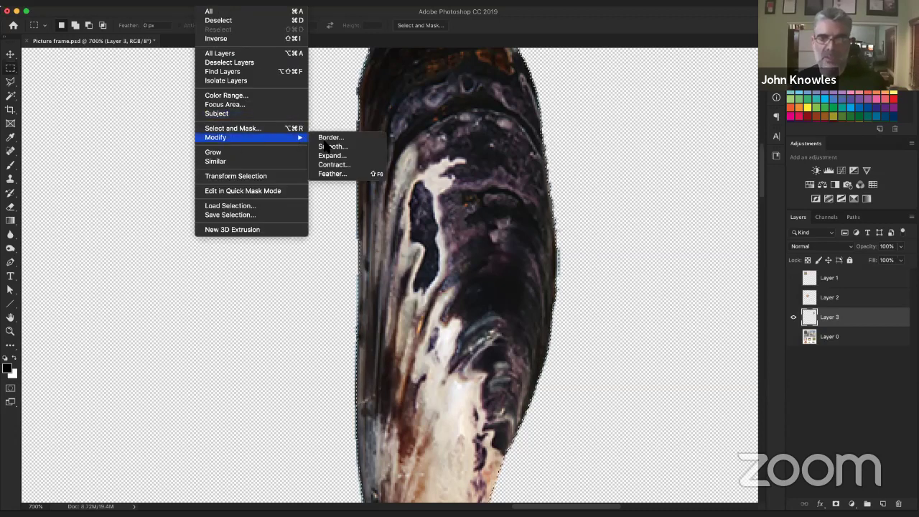
pyautogui.click(333, 146)
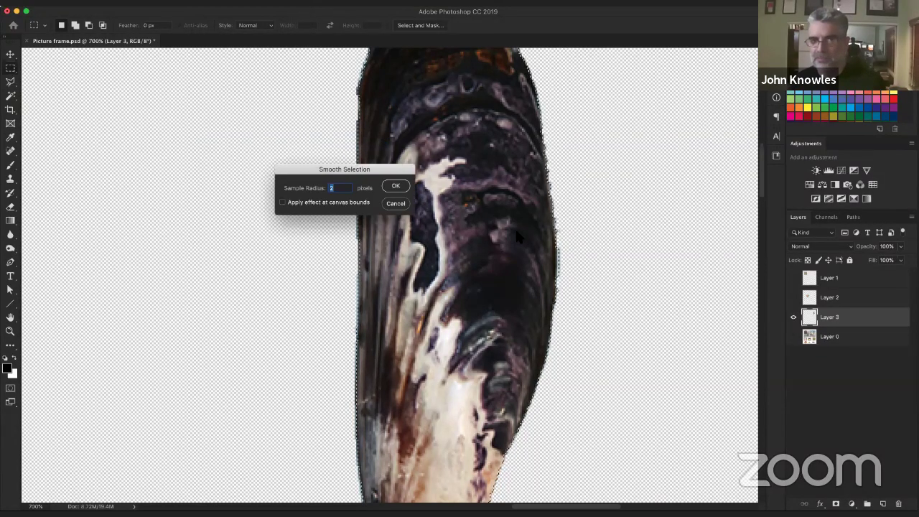
pyautogui.write('3')
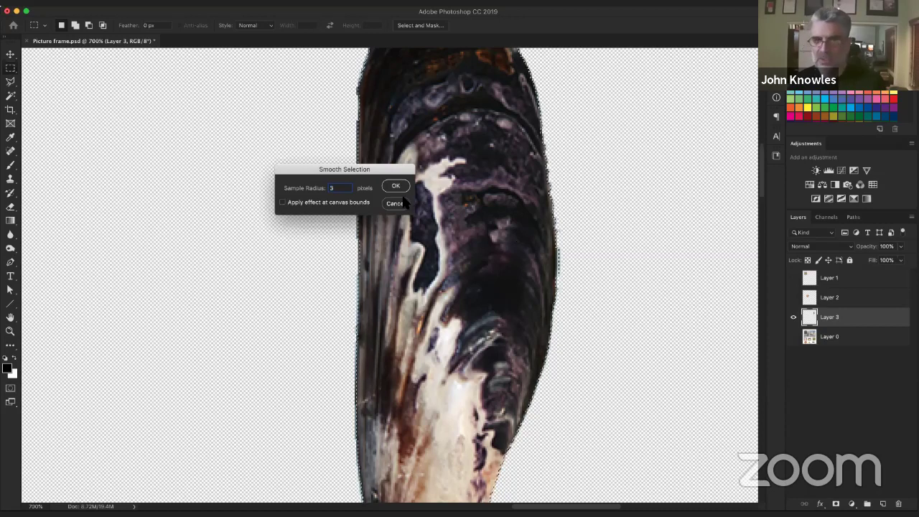
pyautogui.press('Return')
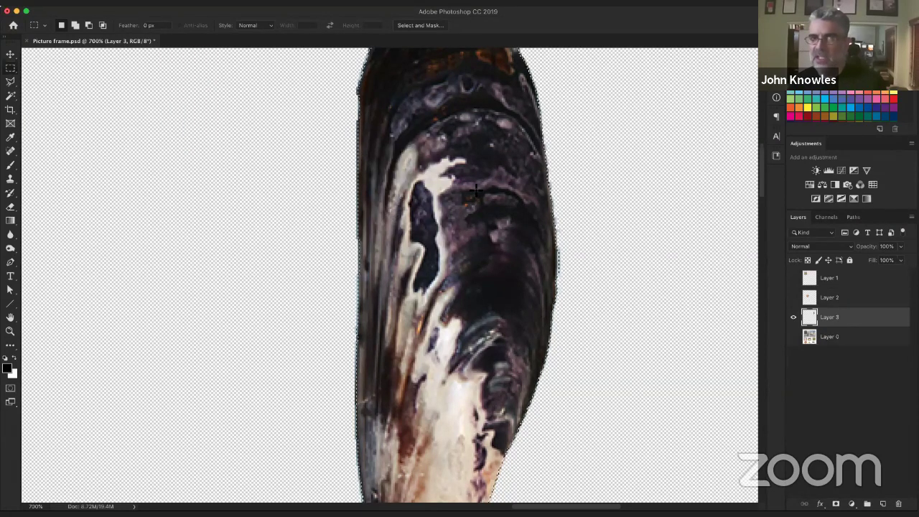
# Try inverting the smoothed selection to trim the mussel's edge, and restore the selection around the mussel.
pyautogui.rightClick(501, 154)
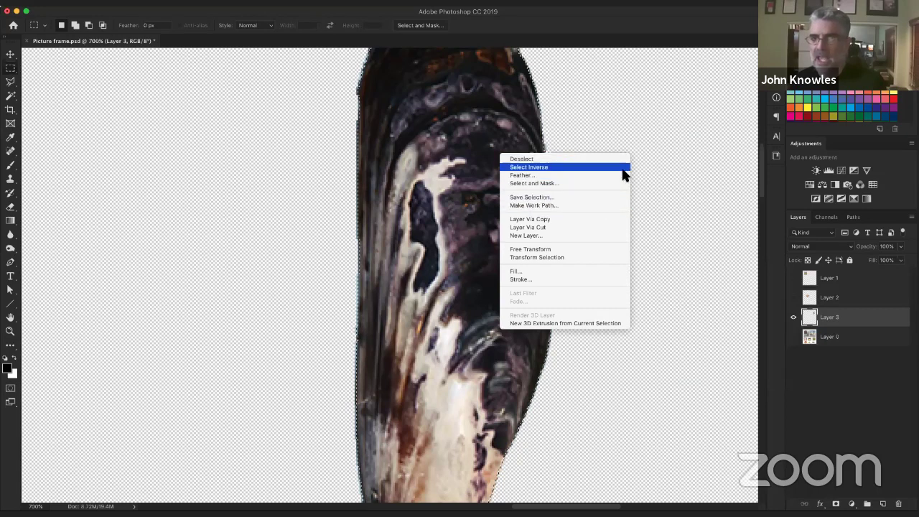
pyautogui.click(596, 166)
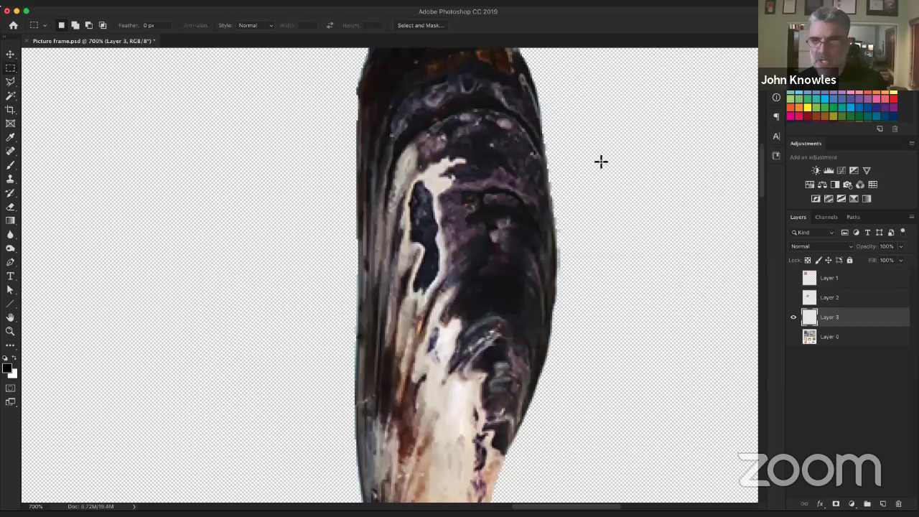
pyautogui.rightClick(514, 187)
pyautogui.click(535, 199)
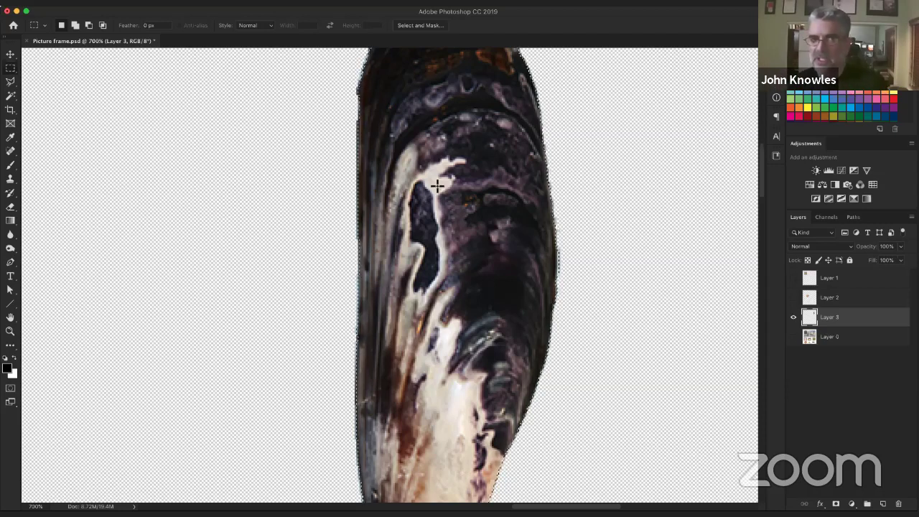
pyautogui.rightClick(436, 183)
pyautogui.click(361, 110)
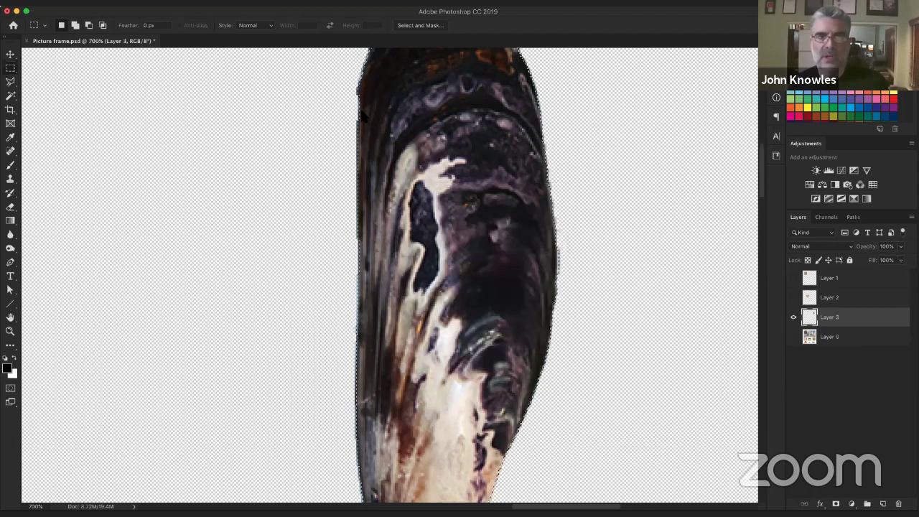
# Smooth the mussel selection with a sample radius of 5 pixels and remove the fringe outside it.
pyautogui.click(207, 2)
pyautogui.moveTo(236, 137)
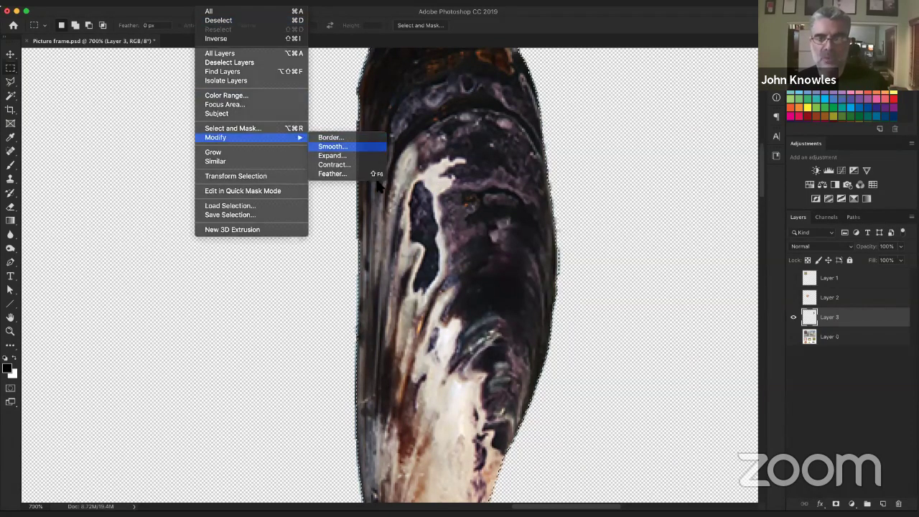
pyautogui.click(332, 147)
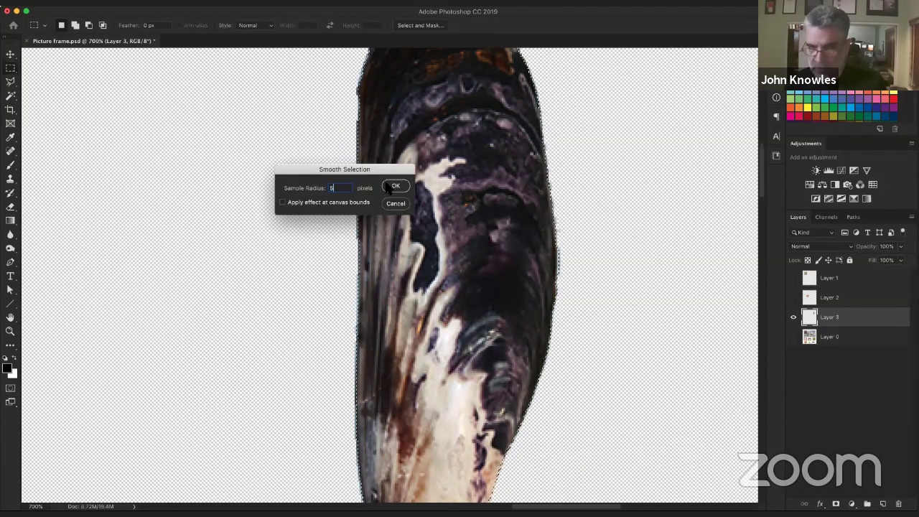
pyautogui.click(391, 187)
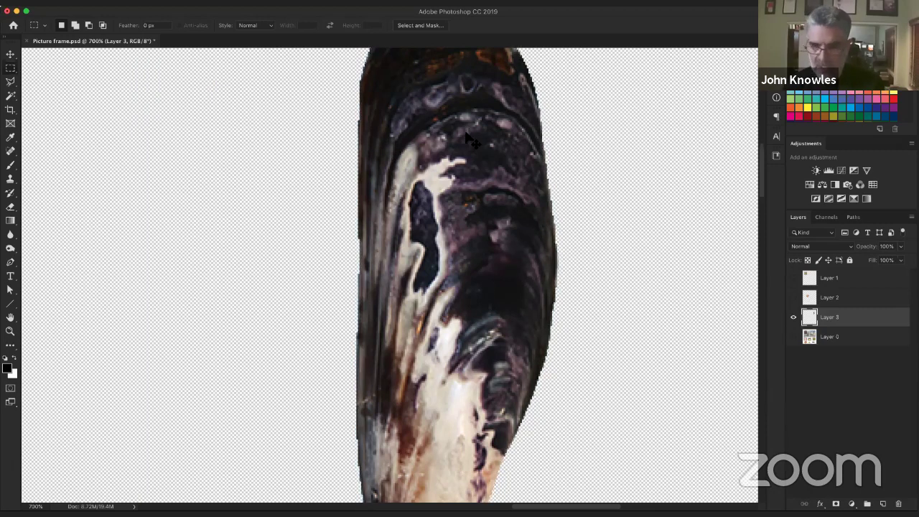
# Show the picture frame layer (Layer 0) again behind the trimmed mussel.
pyautogui.press('super+minus')
pyautogui.press('super+minus')
pyautogui.press('super+minus')
pyautogui.press('super+minus')
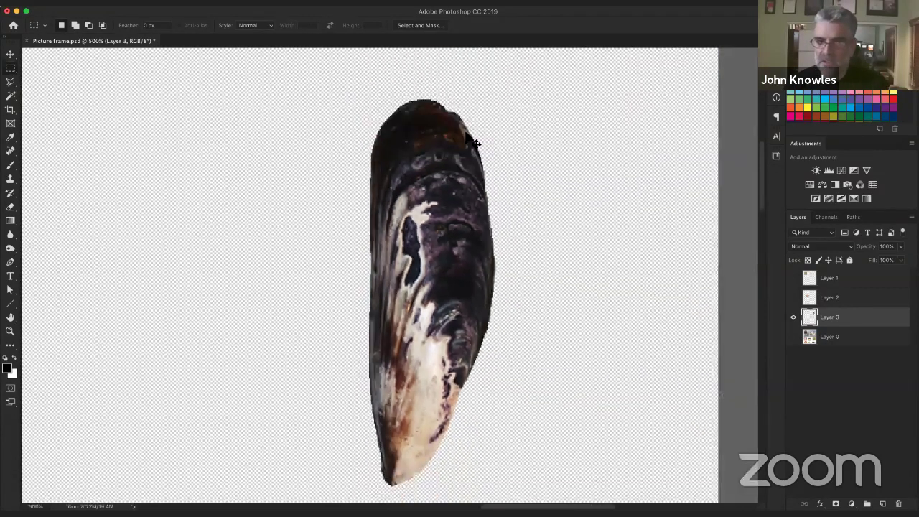
pyautogui.press('super+minus')
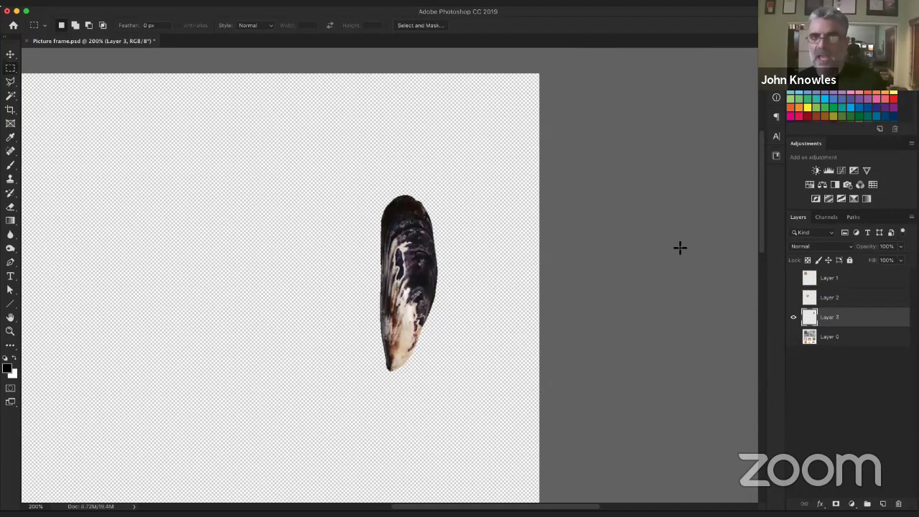
pyautogui.click(794, 336)
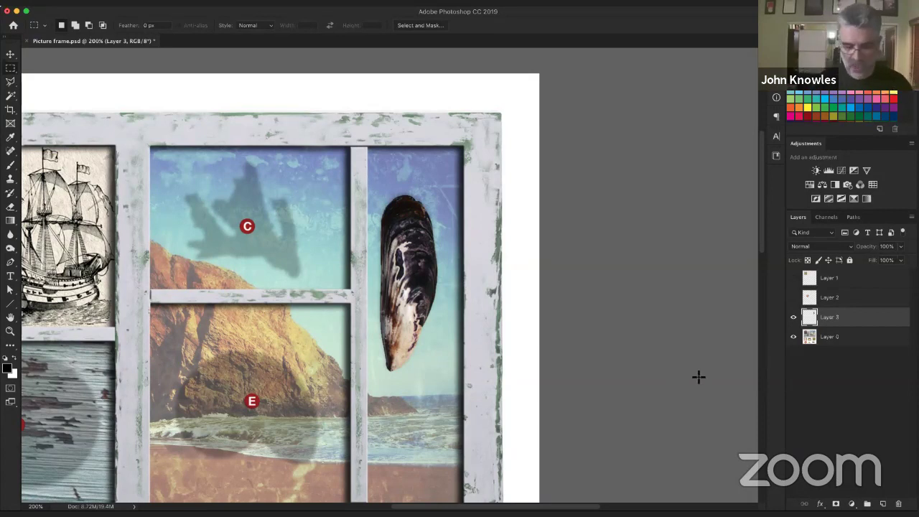
# Inspect the trimmed mussel's edges up close against the picture frame background.
pyautogui.press('z')
pyautogui.click(437, 292)
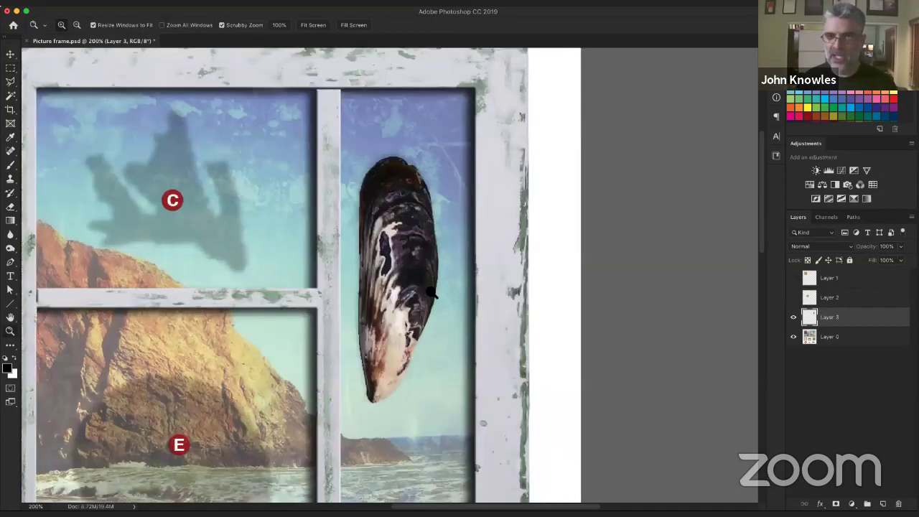
pyautogui.click(425, 293)
pyautogui.click(426, 292)
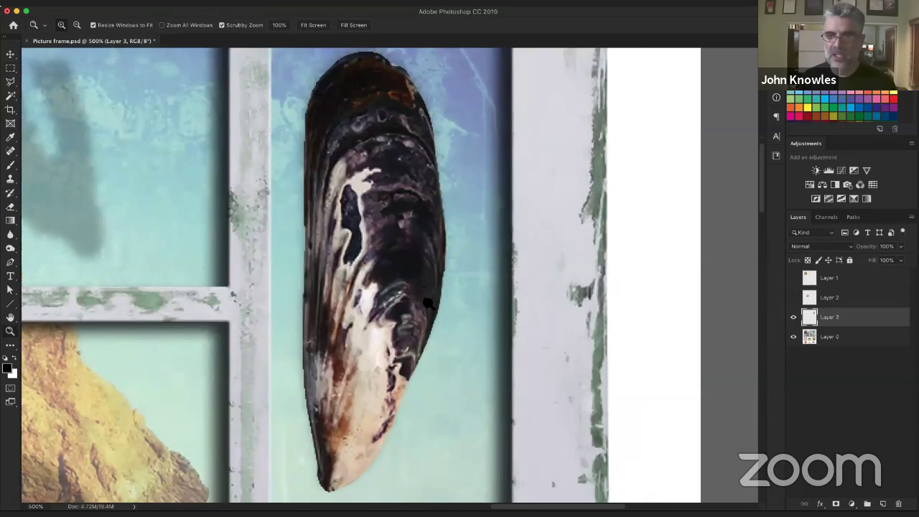
pyautogui.click(429, 305)
pyautogui.click(427, 304)
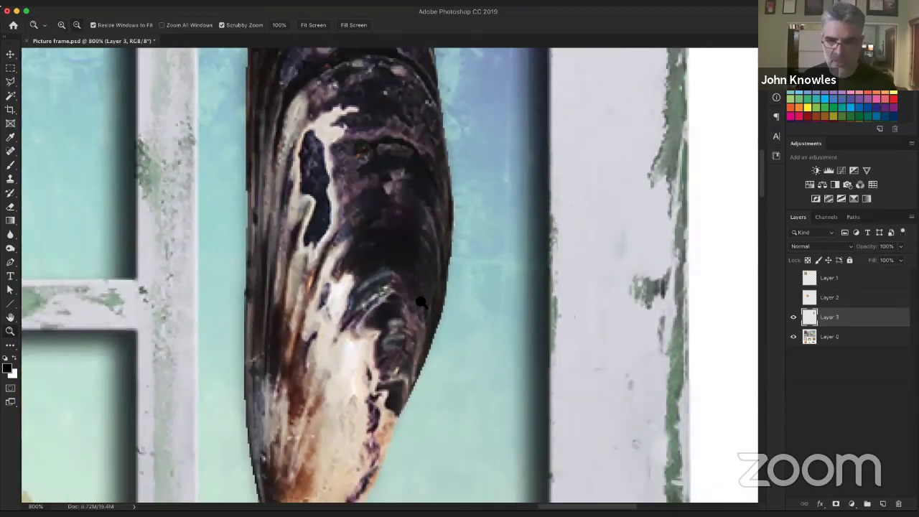
pyautogui.keyDown('alt'); pyautogui.click(424, 303); pyautogui.keyUp('alt')
pyautogui.moveTo(422, 303); pyautogui.dragTo(406, 232)
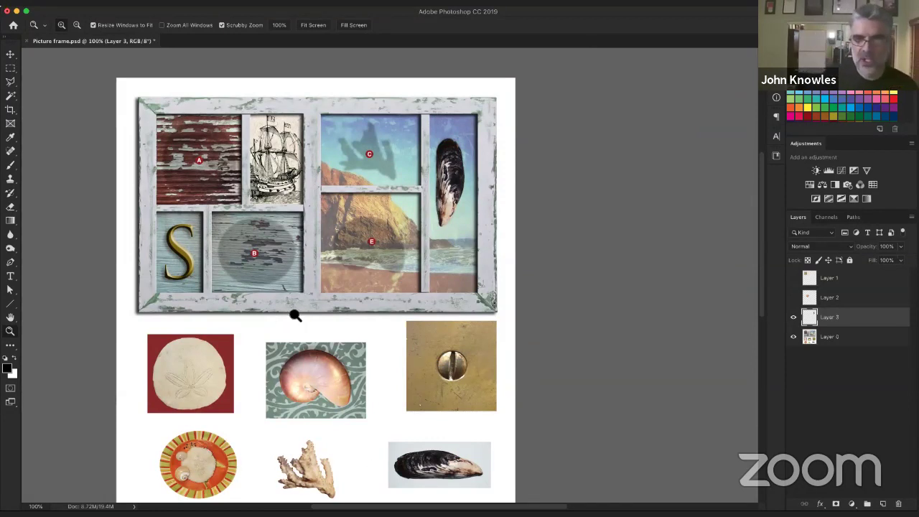
# Show Layer 1 and Layer 2 again, and bring the coral piece into close view.
pyautogui.click(793, 278)
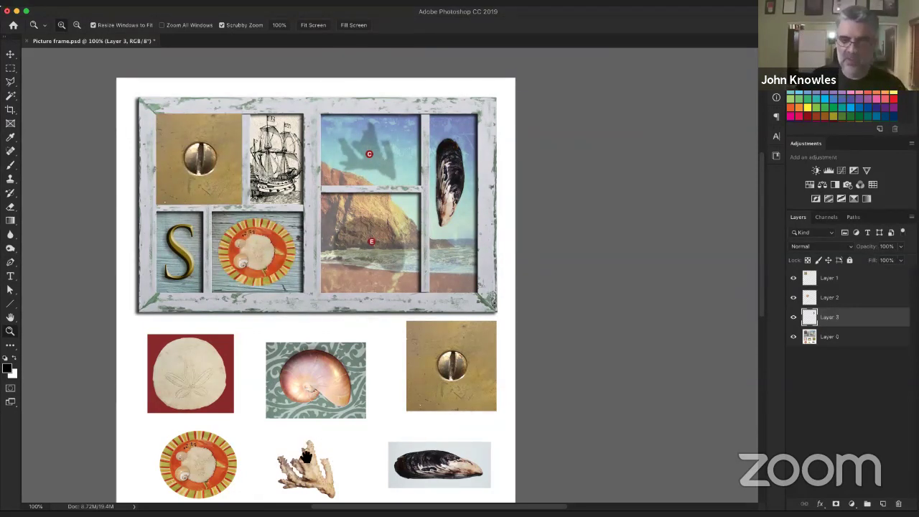
pyautogui.scroll(-4, 335, 343)
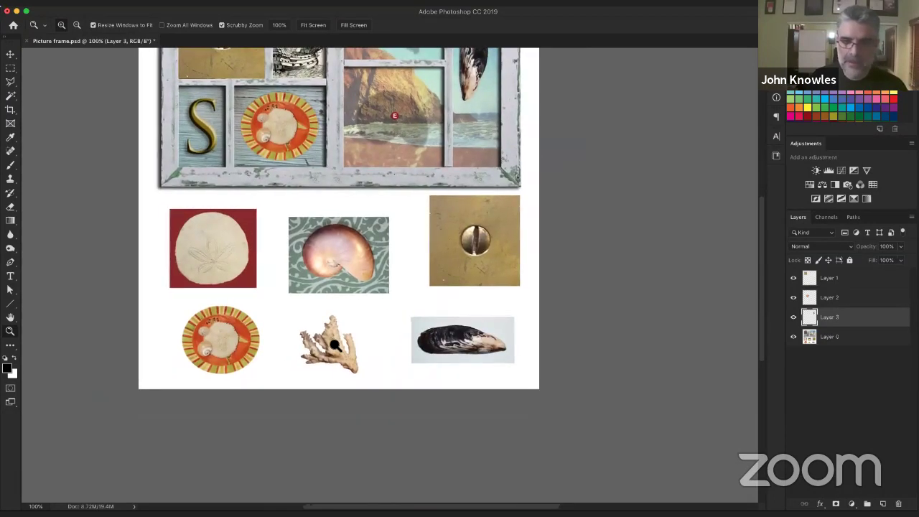
pyautogui.click(336, 345)
pyautogui.click(336, 345)
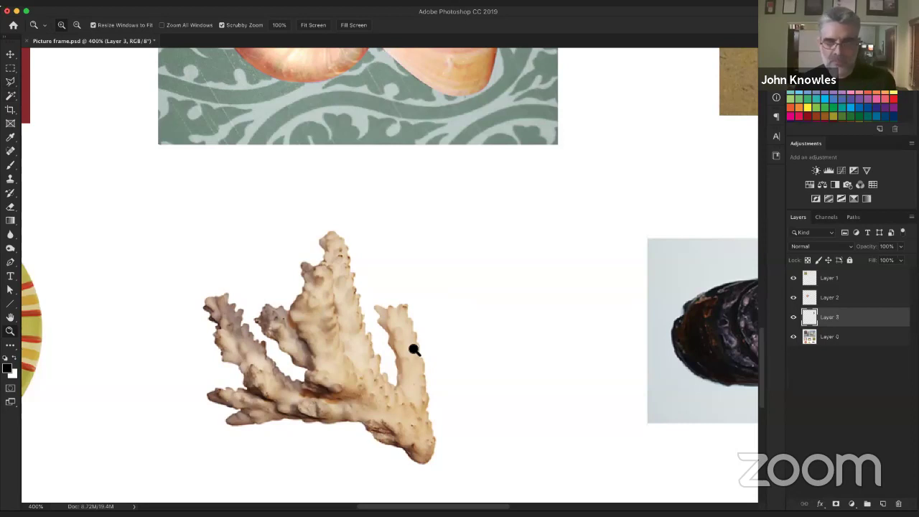
pyautogui.moveTo(390, 340); pyautogui.dragTo(397, 265)
pyautogui.click(398, 259)
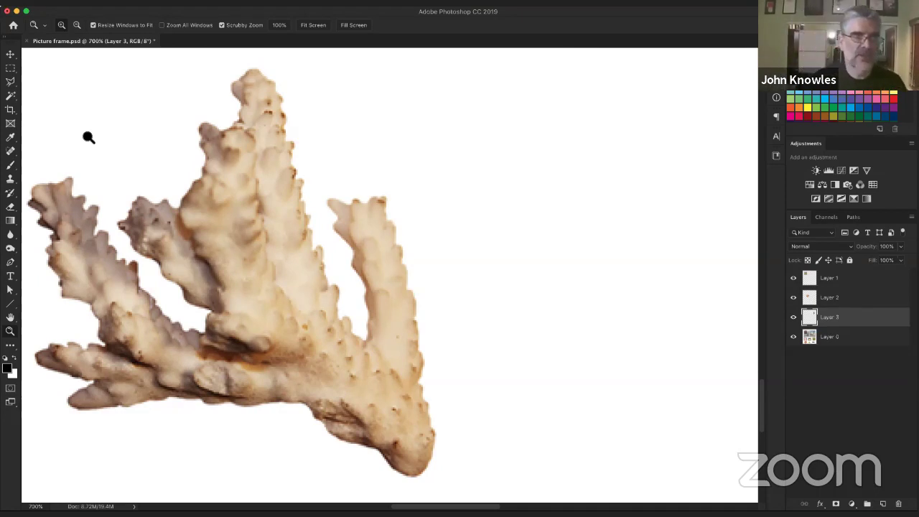
# Draw an irregular freehand selection with the Lasso tool on the white area beside the coral.
pyautogui.click(12, 83)
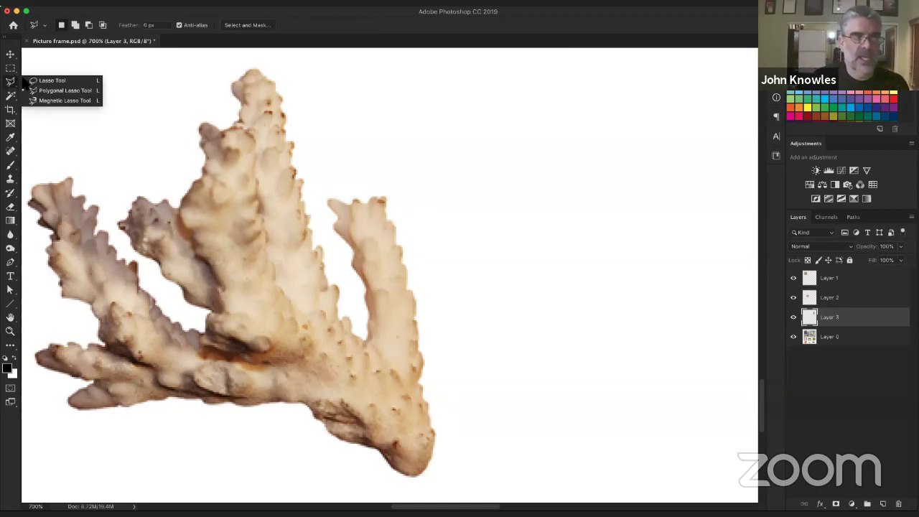
pyautogui.click(52, 80)
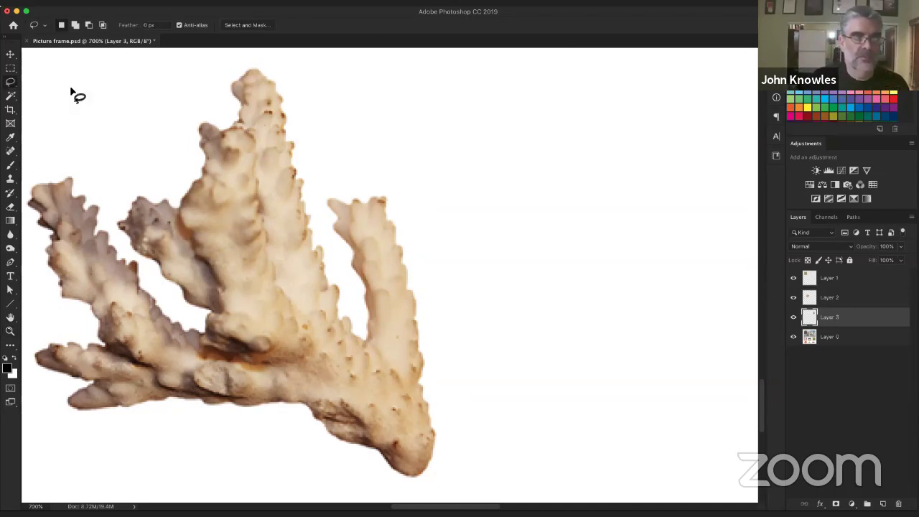
pyautogui.click(12, 84)
pyautogui.click(185, 148)
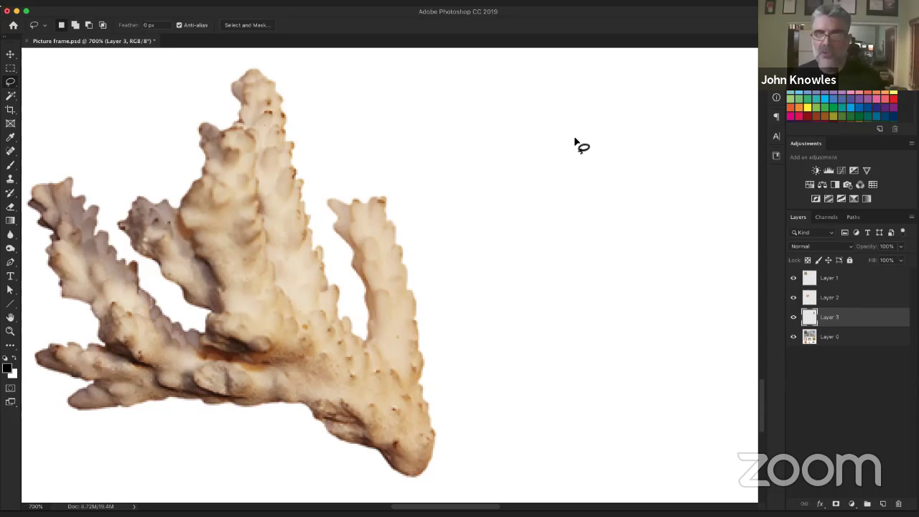
pyautogui.moveTo(528, 143)
pyautogui.mouseDown()
pyautogui.moveTo(504, 121)
pyautogui.moveTo(456, 116)
pyautogui.moveTo(444, 134)
pyautogui.moveTo(466, 166)
pyautogui.moveTo(432, 194)
pyautogui.moveTo(443, 217)
pyautogui.moveTo(456, 211)
pyautogui.moveTo(469, 221)
pyautogui.moveTo(487, 249)
pyautogui.moveTo(532, 226)
pyautogui.moveTo(579, 277)
pyautogui.moveTo(632, 234)
pyautogui.moveTo(546, 184)
pyautogui.moveTo(644, 157)
pyautogui.moveTo(649, 94)
pyautogui.moveTo(534, 141)
pyautogui.moveTo(553, 125)
pyautogui.moveTo(558, 139)
pyautogui.moveTo(581, 105)
pyautogui.moveTo(570, 87)
pyautogui.moveTo(520, 77)
pyautogui.mouseUp()
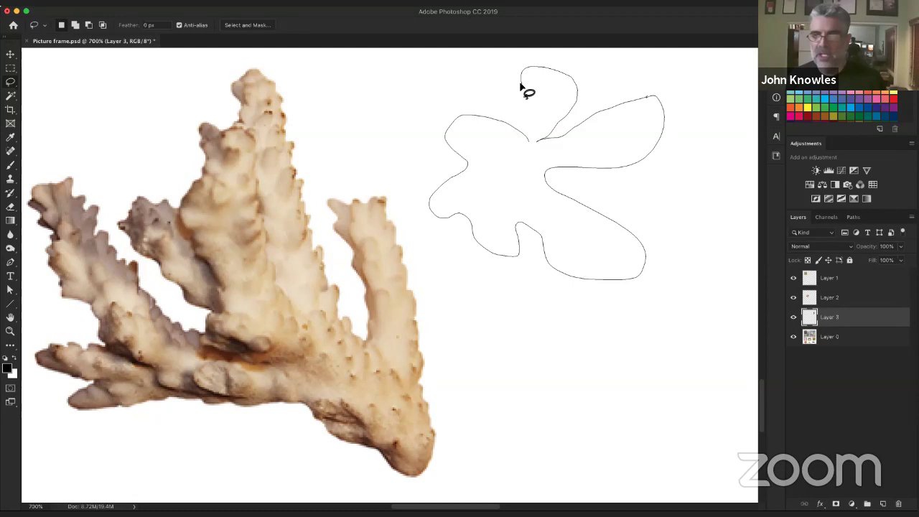
pyautogui.moveTo(522, 86); pyautogui.dragTo(524, 89)
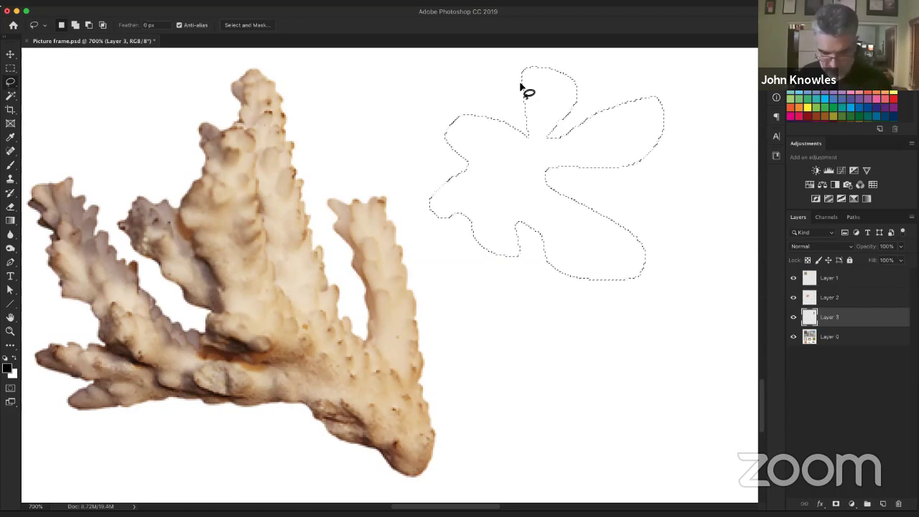
# Clear the practice selection and try several other freehand Lasso shapes on the blank area beside the coral.
pyautogui.click(525, 87)
pyautogui.moveTo(460, 174)
pyautogui.mouseDown()
pyautogui.moveTo(580, 174)
pyautogui.moveTo(454, 192)
pyautogui.moveTo(526, 247)
pyautogui.moveTo(518, 261)
pyautogui.moveTo(458, 243)
pyautogui.moveTo(390, 123)
pyautogui.moveTo(427, 115)
pyautogui.moveTo(530, 139)
pyautogui.mouseUp()
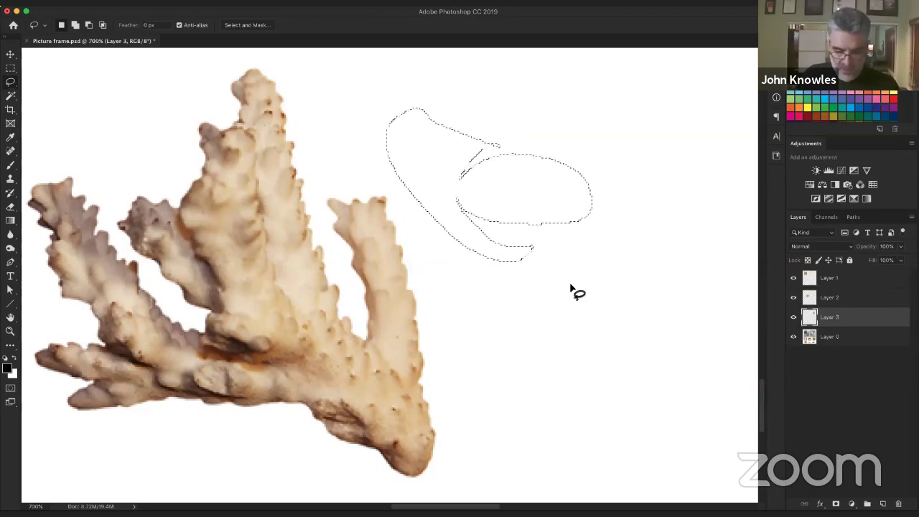
pyautogui.moveTo(535, 258)
pyautogui.mouseDown()
pyautogui.moveTo(542, 378)
pyautogui.moveTo(564, 391)
pyautogui.moveTo(657, 339)
pyautogui.moveTo(660, 319)
pyautogui.moveTo(626, 248)
pyautogui.moveTo(575, 236)
pyautogui.moveTo(540, 251)
pyautogui.mouseUp()
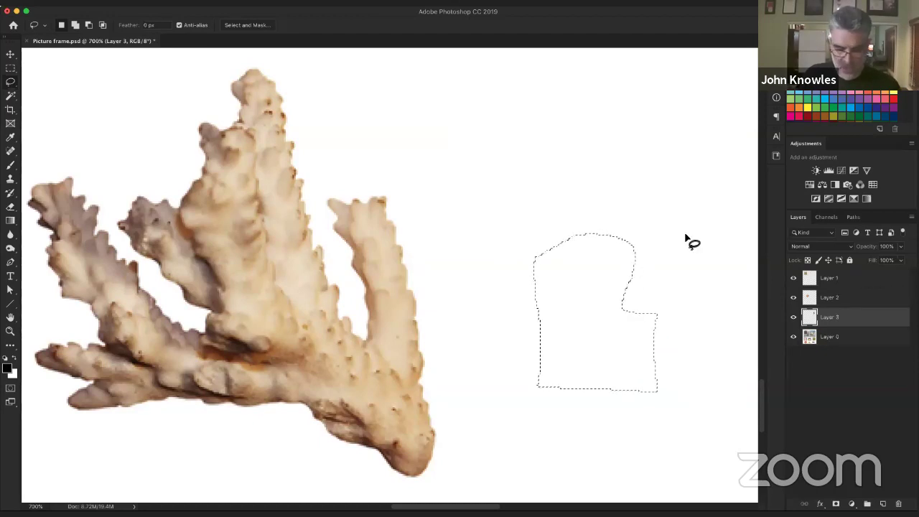
pyautogui.click(685, 240)
pyautogui.moveTo(603, 179)
pyautogui.mouseDown()
pyautogui.moveTo(632, 289)
pyautogui.moveTo(566, 246)
pyautogui.moveTo(640, 222)
pyautogui.moveTo(616, 138)
pyautogui.moveTo(582, 196)
pyautogui.moveTo(640, 336)
pyautogui.moveTo(593, 175)
pyautogui.moveTo(663, 164)
pyautogui.moveTo(550, 302)
pyautogui.moveTo(607, 312)
pyautogui.moveTo(712, 209)
pyautogui.moveTo(553, 343)
pyautogui.mouseUp()
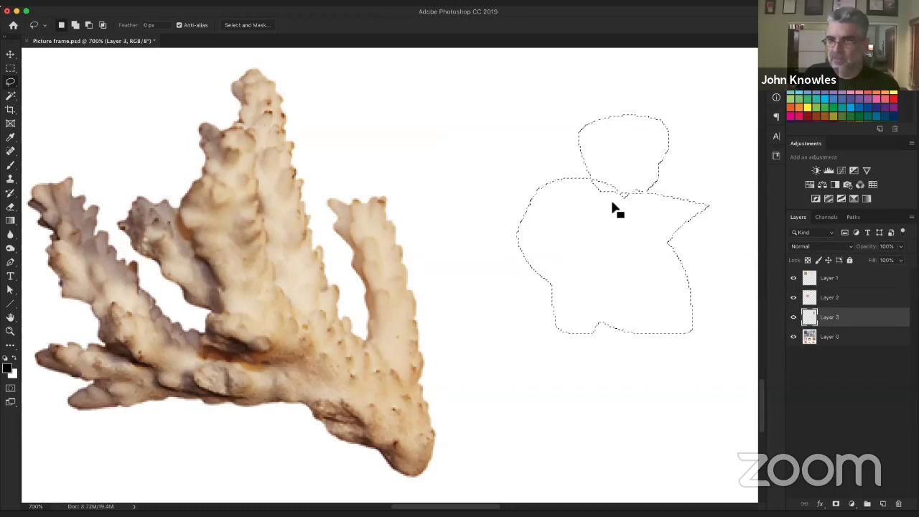
# Try a small zigzag Lasso selection beside the coral, undo it and deselect everything.
pyautogui.click(503, 153)
pyautogui.moveTo(490, 177)
pyautogui.mouseDown()
pyautogui.moveTo(485, 199)
pyautogui.moveTo(512, 185)
pyautogui.moveTo(484, 292)
pyautogui.moveTo(528, 245)
pyautogui.moveTo(533, 224)
pyautogui.mouseUp()
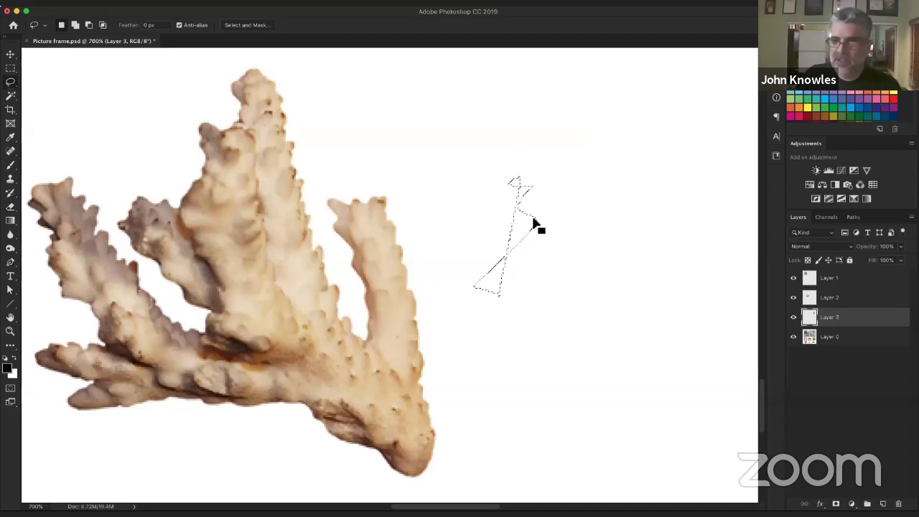
pyautogui.press('super+z')
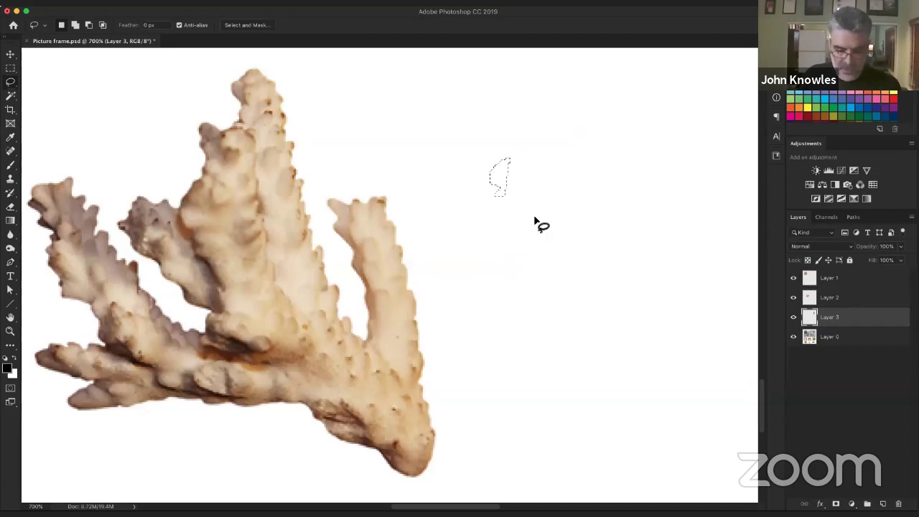
pyautogui.press('super+d')
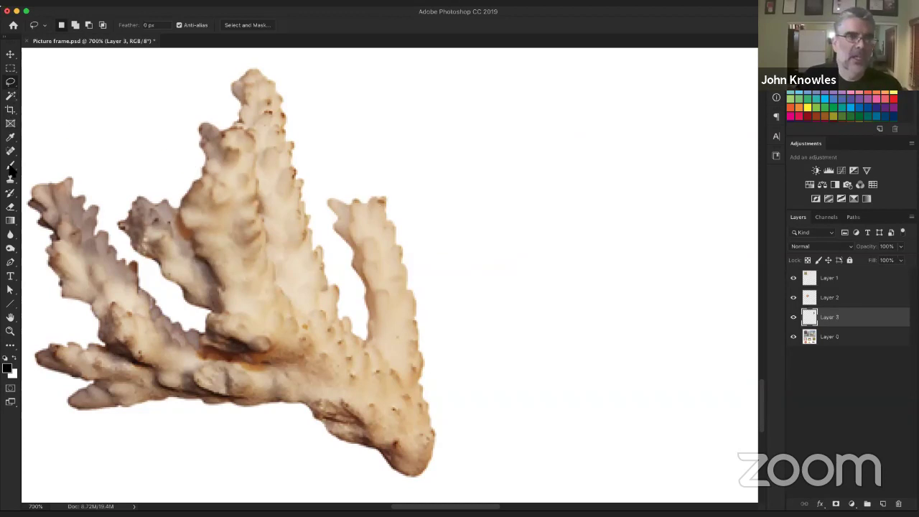
# Start a Polygonal Lasso outline at the bump on the outer edge of the coral's lower tip.
pyautogui.click(10, 84)
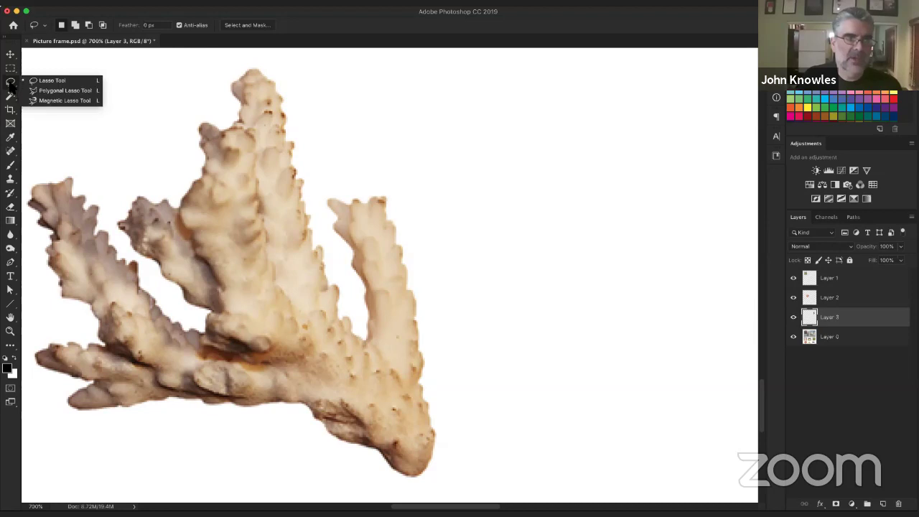
pyautogui.click(84, 92)
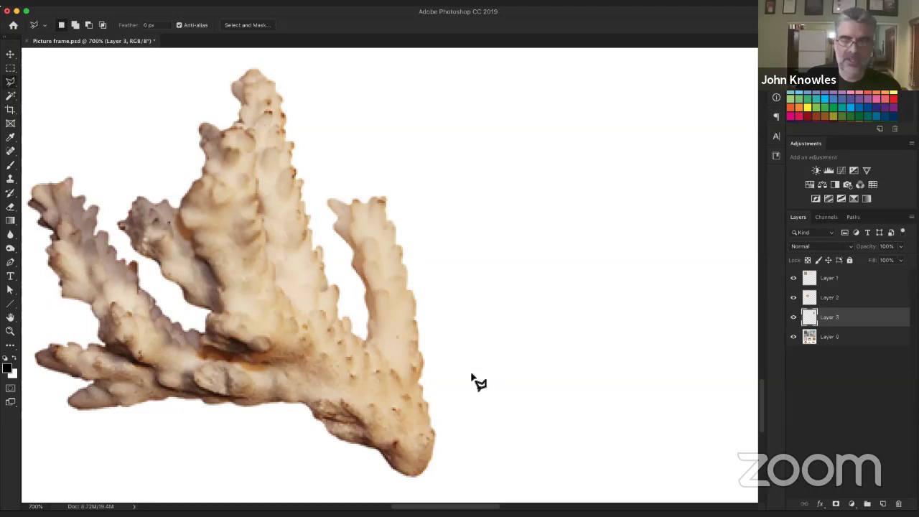
pyautogui.press('z')
pyautogui.moveTo(441, 411); pyautogui.dragTo(407, 222)
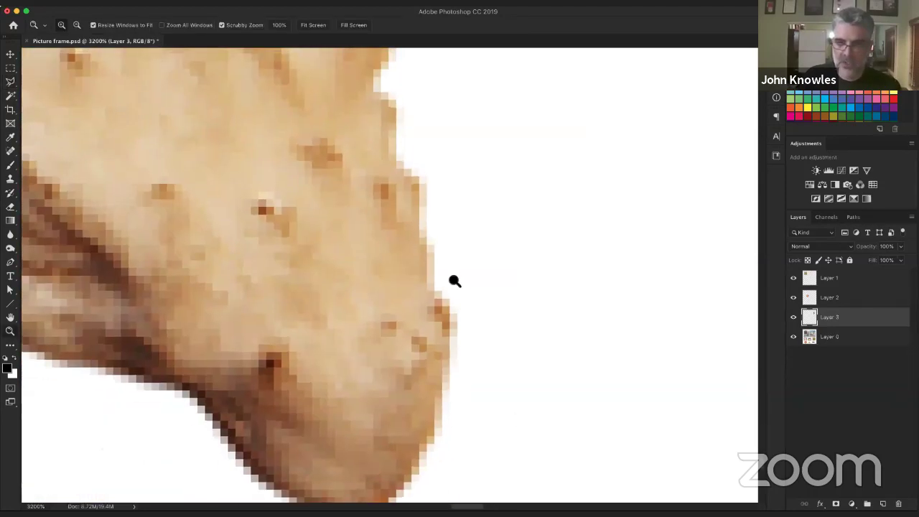
pyautogui.click(10, 82)
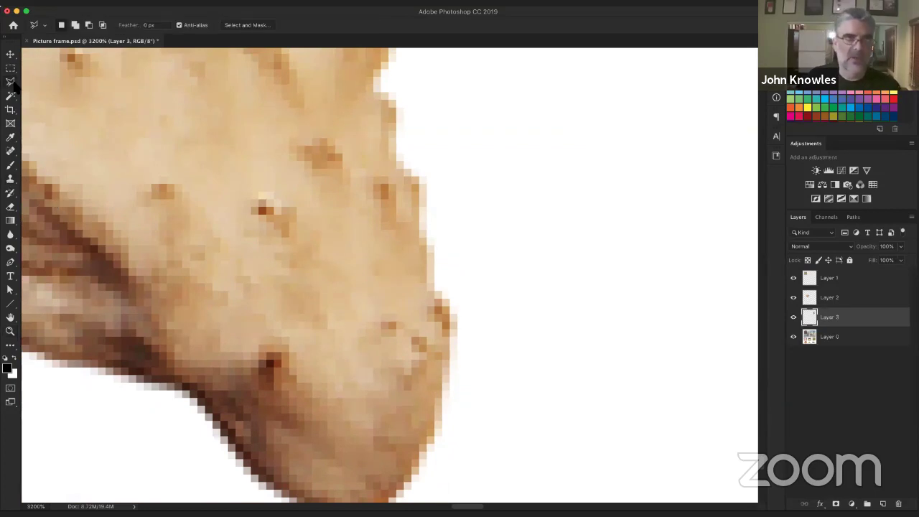
pyautogui.click(448, 311)
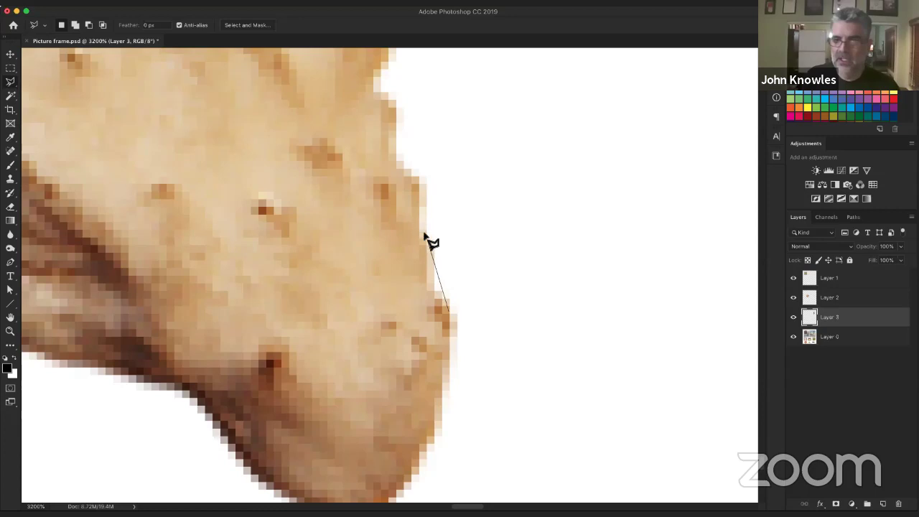
pyautogui.click(426, 240)
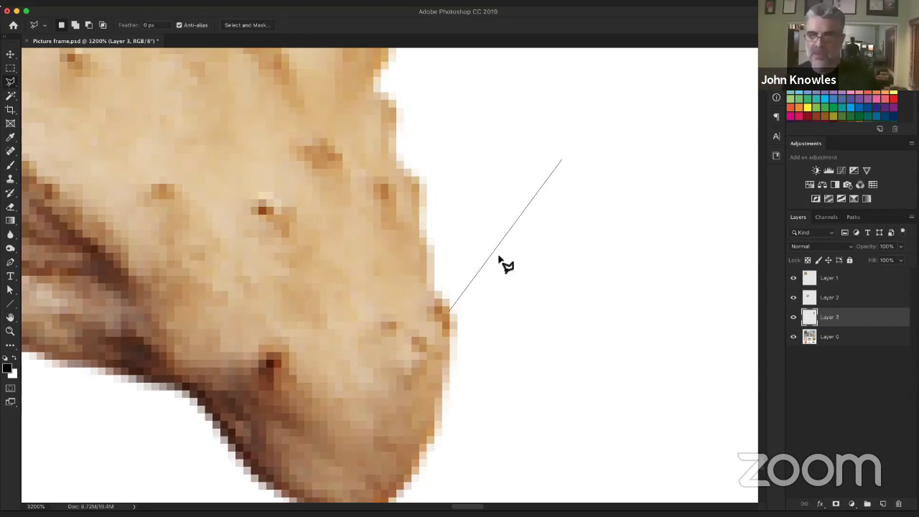
pyautogui.click(429, 279)
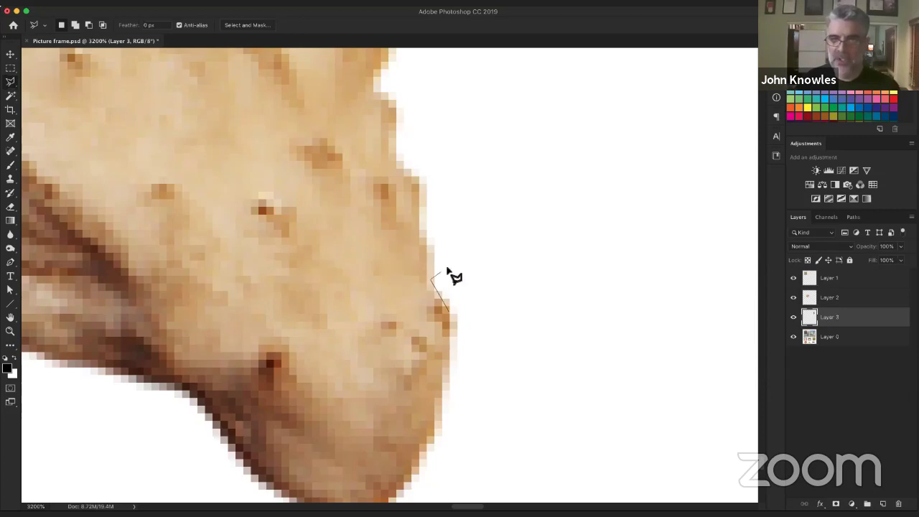
# Continue the Polygonal Lasso outline upward along the coral's outer edge, following its notches and bumps.
pyautogui.click(420, 179)
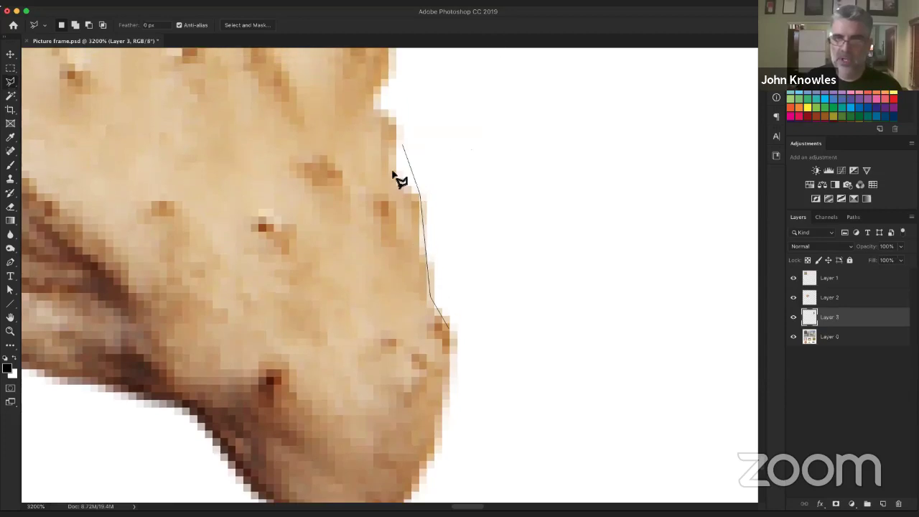
pyautogui.click(397, 183)
pyautogui.click(393, 112)
pyautogui.scroll(2, 381, 108)
pyautogui.click(374, 163)
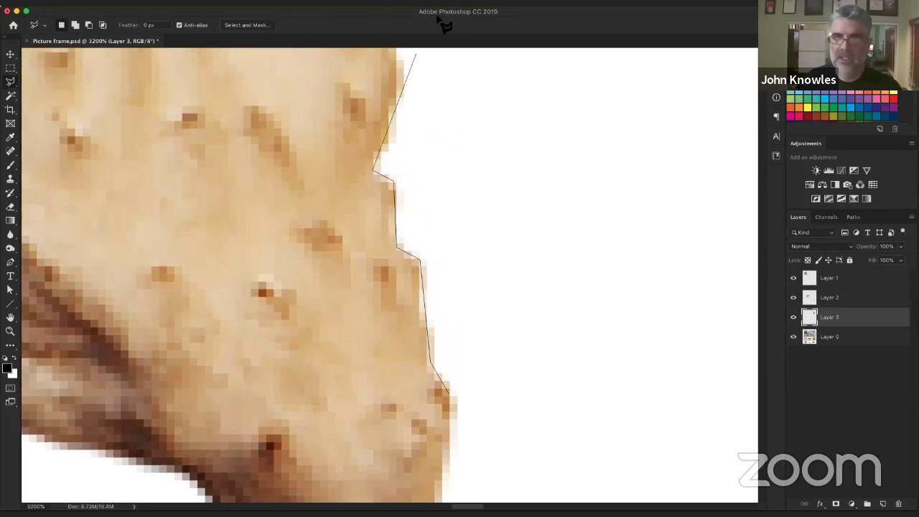
pyautogui.click(399, 131)
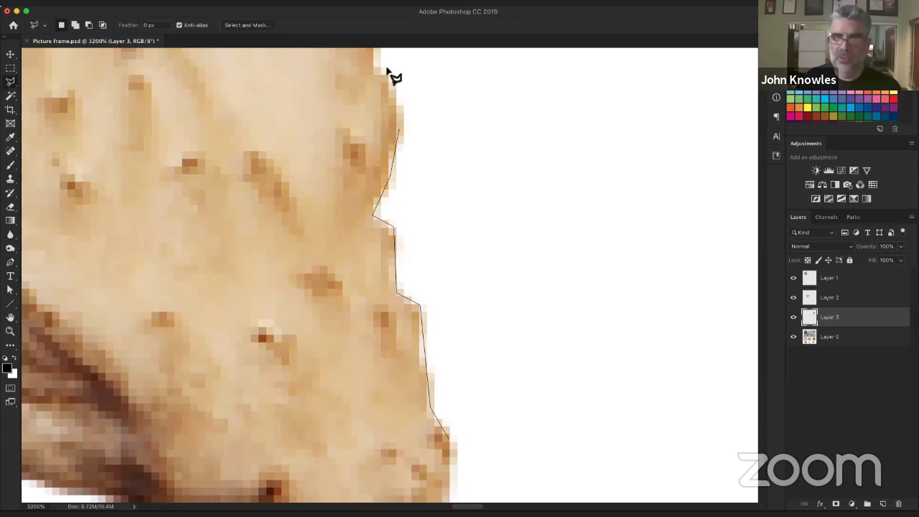
# Extend the outline up the outer side of the coral's branch, close the selection and deselect it.
pyautogui.click(372, 89)
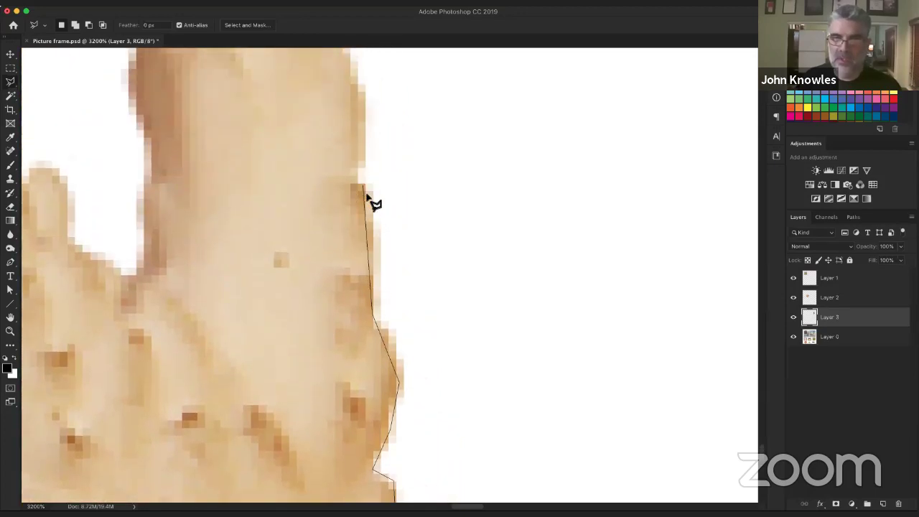
pyautogui.click(361, 182)
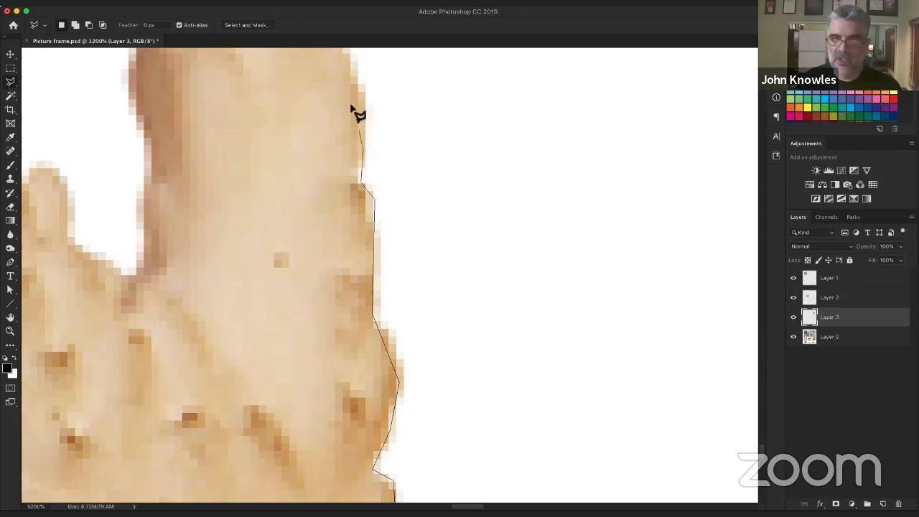
pyautogui.click(348, 123)
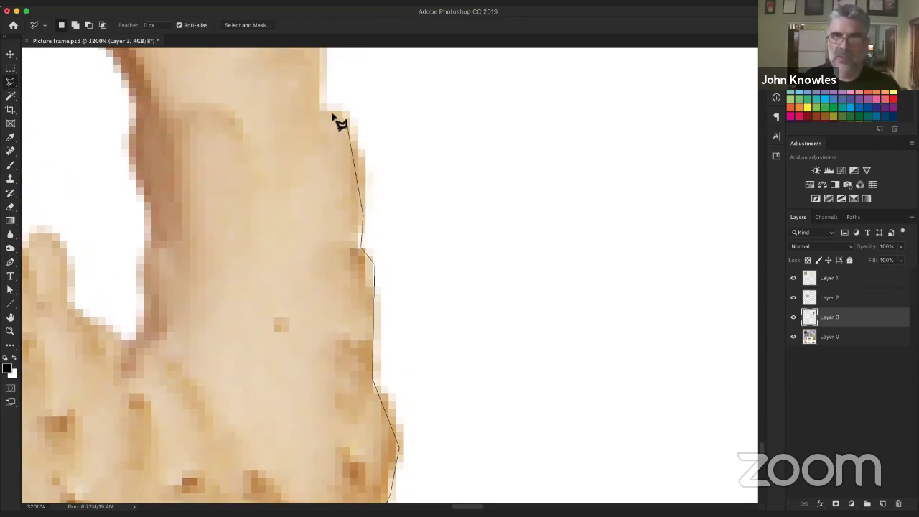
pyautogui.click(323, 108)
pyautogui.doubleClick(322, 76)
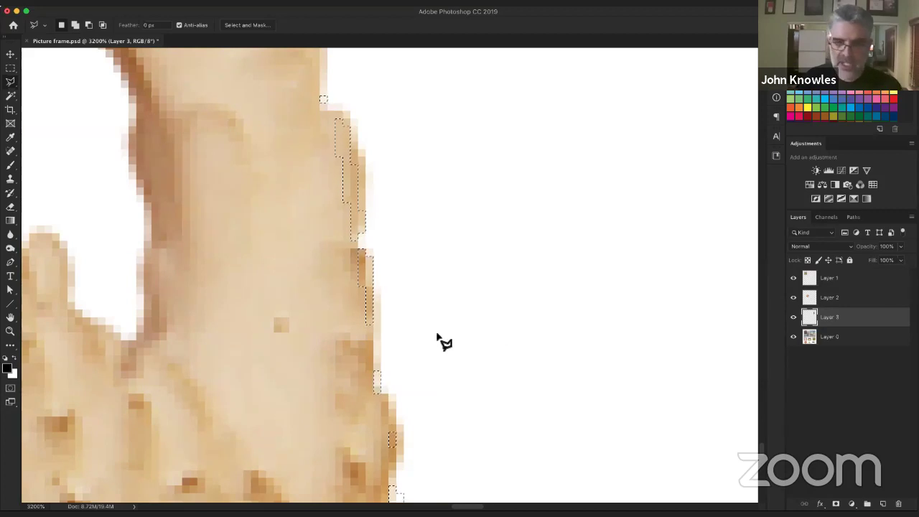
pyautogui.hotkey('ctrl', 'd')
# Select the coral's lower tip with a closed Polygonal Lasso outline that cuts across the coral's body.
pyautogui.scroll(-5, 402, 225)
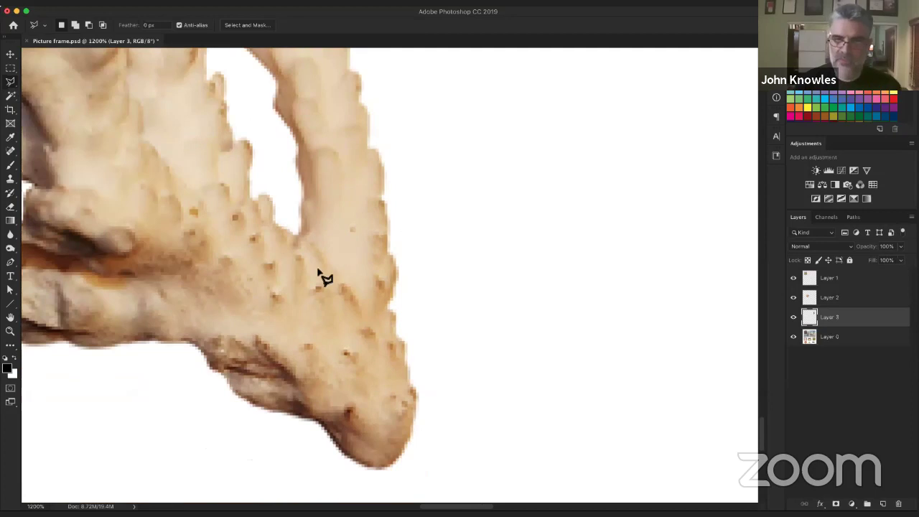
pyautogui.moveTo(414, 388)
pyautogui.mouseDown()
pyautogui.moveTo(410, 438)
pyautogui.moveTo(387, 461)
pyautogui.moveTo(334, 450)
pyautogui.moveTo(328, 435)
pyautogui.moveTo(301, 421)
pyautogui.moveTo(258, 369)
pyautogui.moveTo(272, 318)
pyautogui.moveTo(321, 279)
pyautogui.mouseUp()
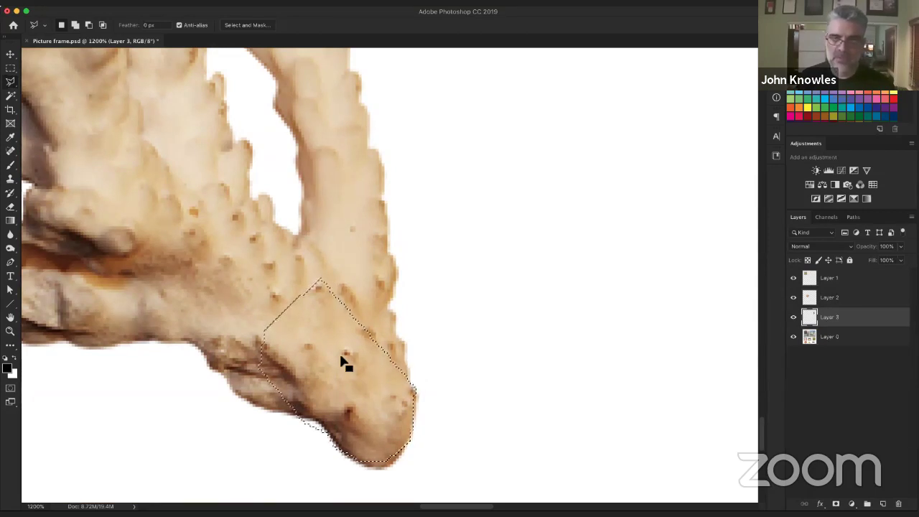
# Move the selection outline off the coral into the blank area beside it and deselect it.
pyautogui.moveTo(342, 361)
pyautogui.mouseDown()
pyautogui.moveTo(553, 256)
pyautogui.moveTo(554, 236)
pyautogui.mouseUp()
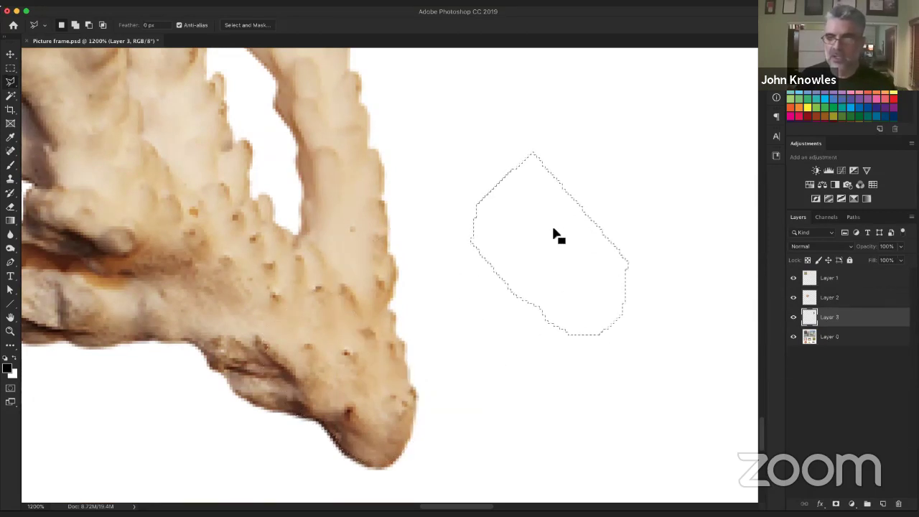
pyautogui.click(558, 234)
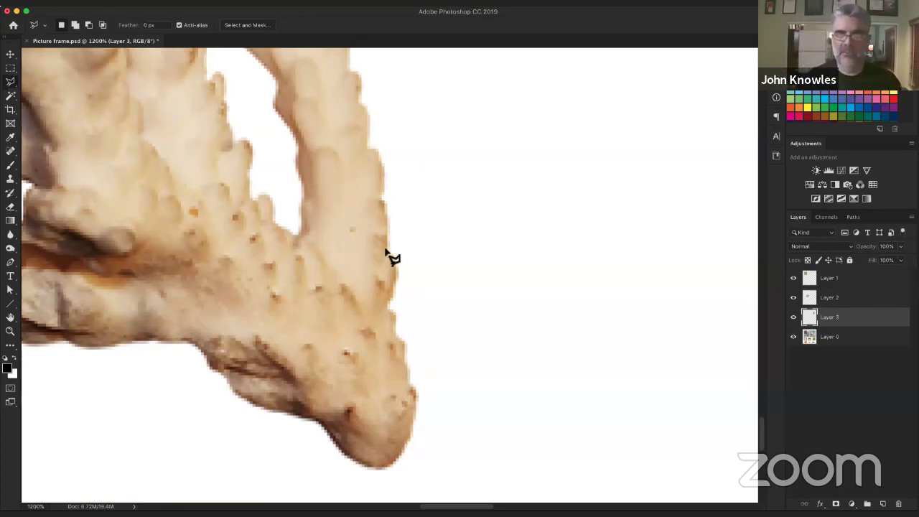
pyautogui.moveTo(386, 252)
pyautogui.mouseDown()
pyautogui.moveTo(380, 149)
pyautogui.moveTo(351, 118)
pyautogui.moveTo(375, 99)
pyautogui.mouseUp()
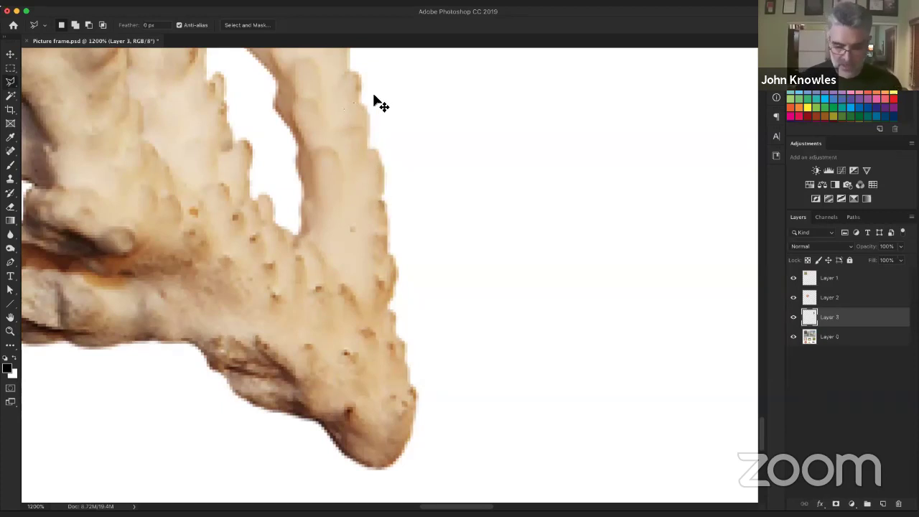
# Make Layer 0 active, draw a rectangular marquee around the ship picture in the frame and deselect it.
pyautogui.press('super+0')
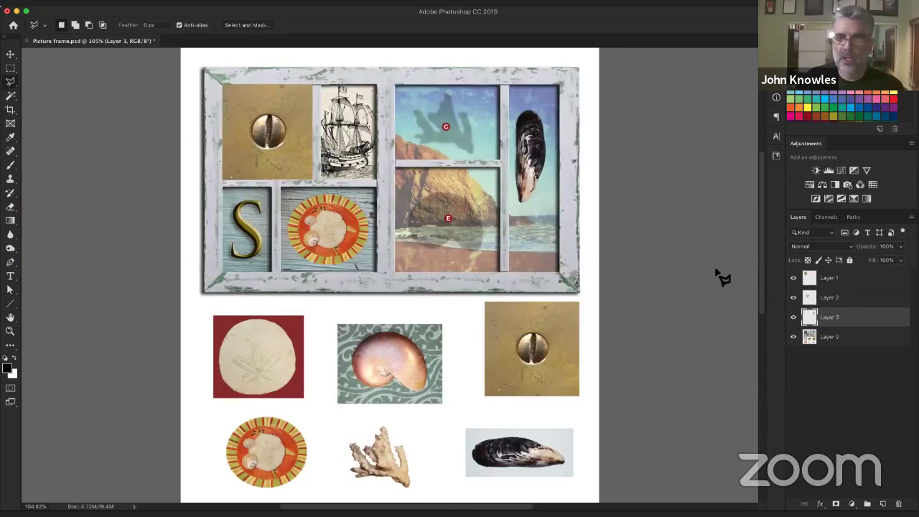
pyautogui.click(827, 337)
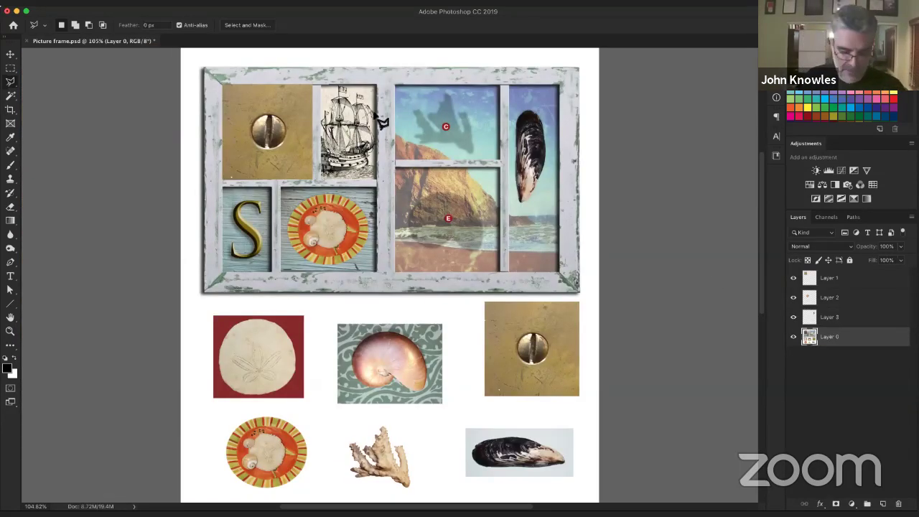
pyautogui.press('z')
pyautogui.click(351, 119)
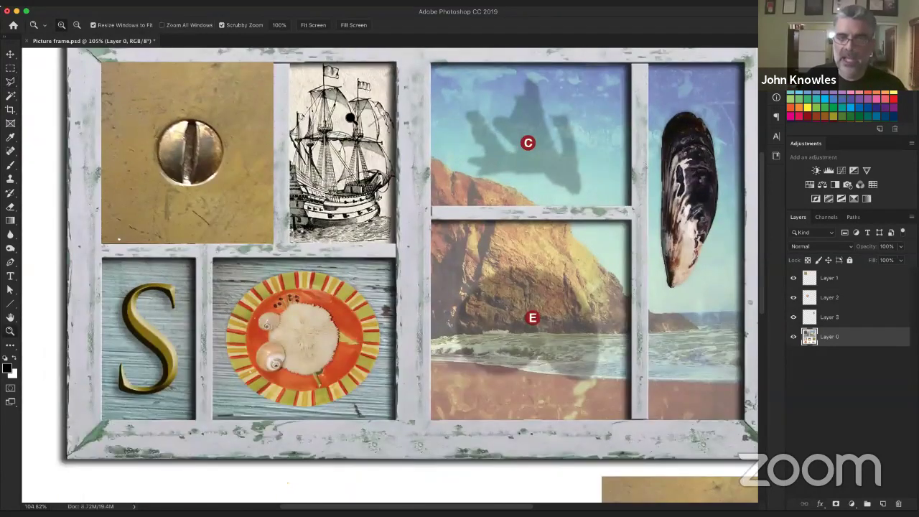
pyautogui.click(351, 119)
pyautogui.scroll(3, 94, 82)
pyautogui.click(10, 68)
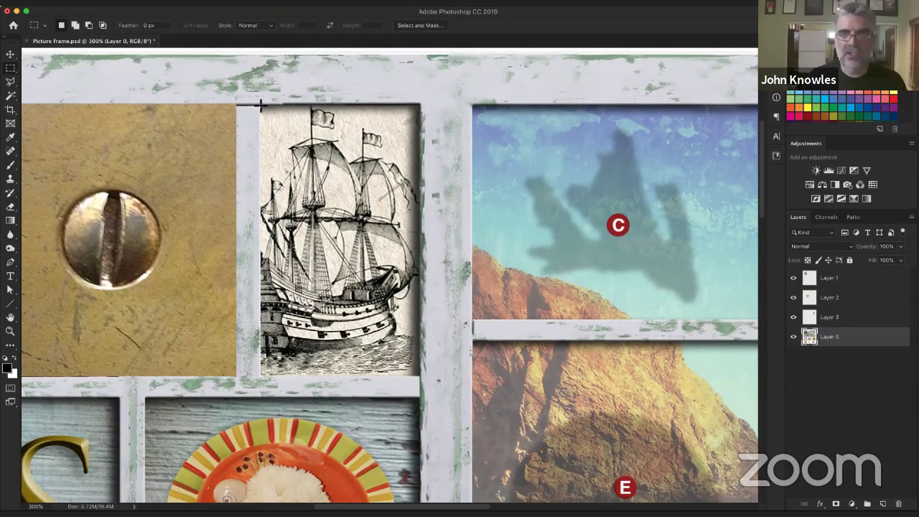
pyautogui.moveTo(262, 104); pyautogui.dragTo(417, 376)
pyautogui.click(130, 107)
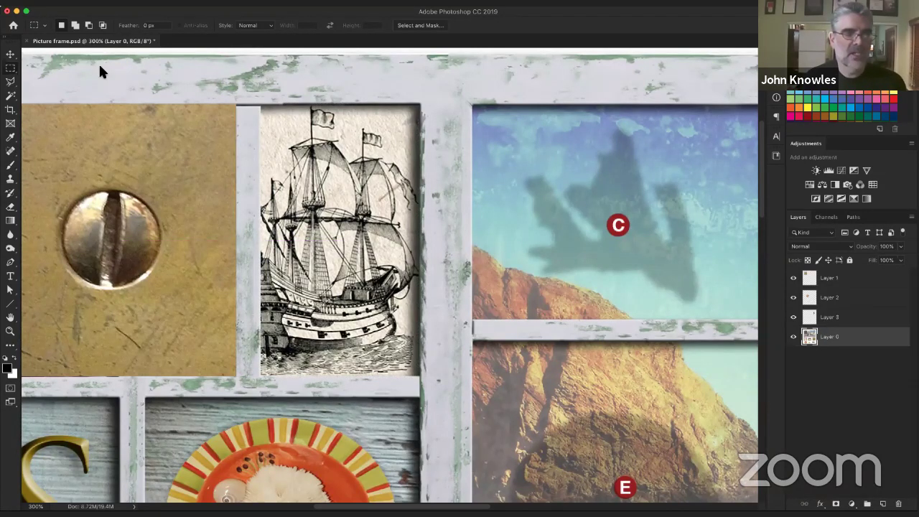
# Outline the ship picture along its four corners with the Polygonal Lasso and cut it out of Layer 0.
pyautogui.click(12, 82)
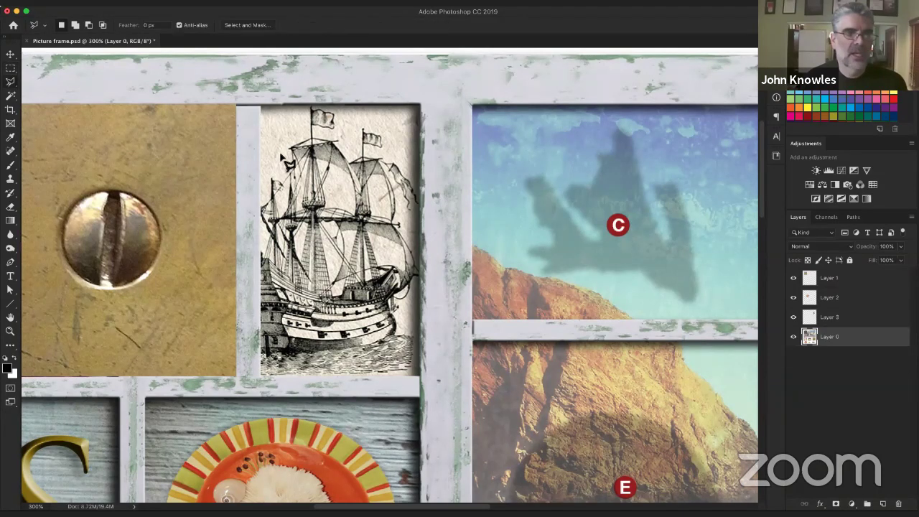
pyautogui.moveTo(263, 109)
pyautogui.mouseDown()
pyautogui.moveTo(261, 192)
pyautogui.moveTo(278, 284)
pyautogui.moveTo(272, 367)
pyautogui.moveTo(261, 381)
pyautogui.moveTo(421, 380)
pyautogui.moveTo(422, 106)
pyautogui.moveTo(257, 105)
pyautogui.moveTo(288, 78)
pyautogui.moveTo(274, 106)
pyautogui.moveTo(257, 105)
pyautogui.mouseUp()
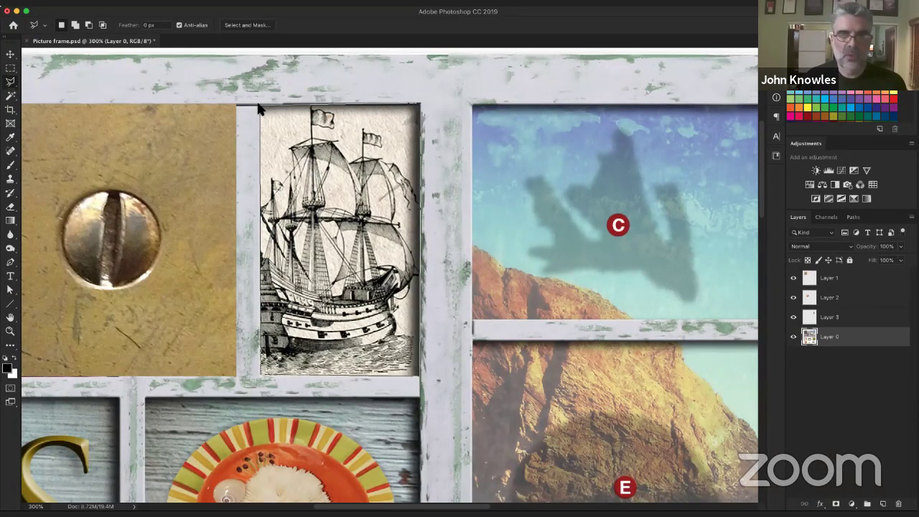
pyautogui.click(258, 108)
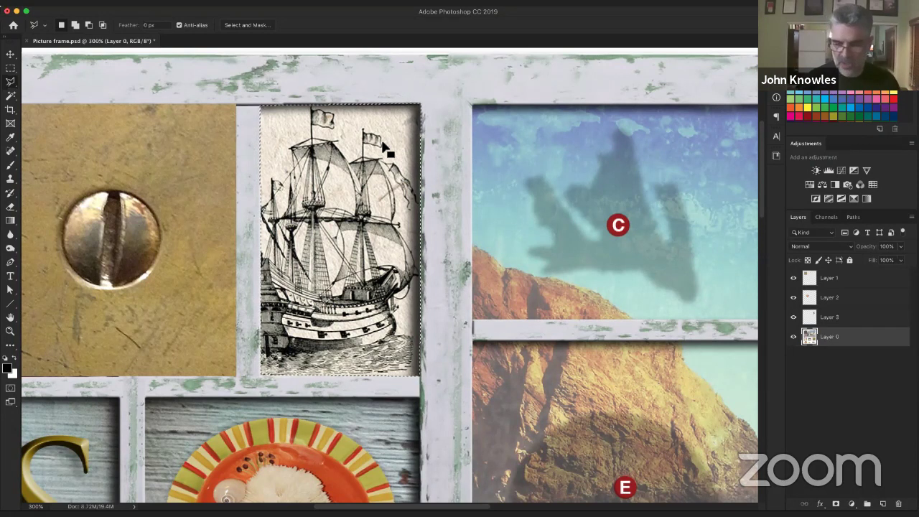
pyautogui.press('super+x')
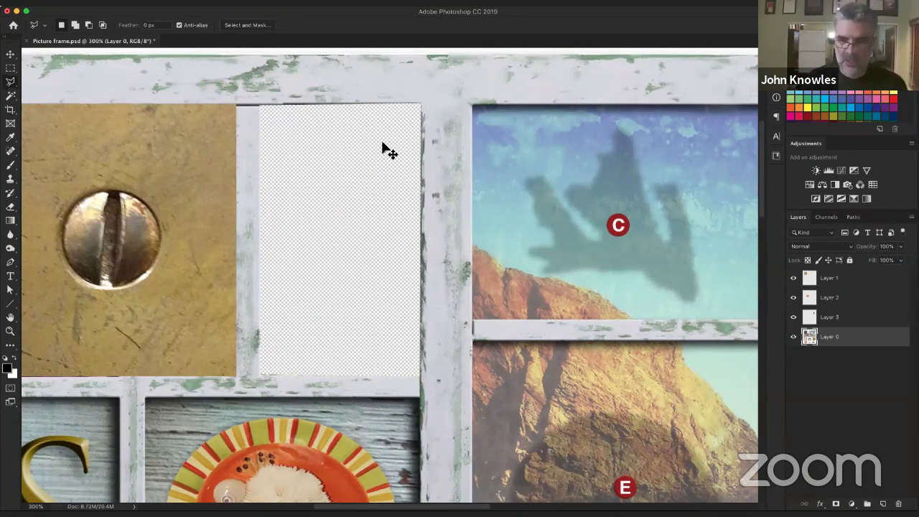
# Trace part of the coral's outer edge with the Magnetic Lasso, close the selection through the white background and deselect it.
pyautogui.press('super+minus')
pyautogui.press('super+minus')
pyautogui.press('super+minus')
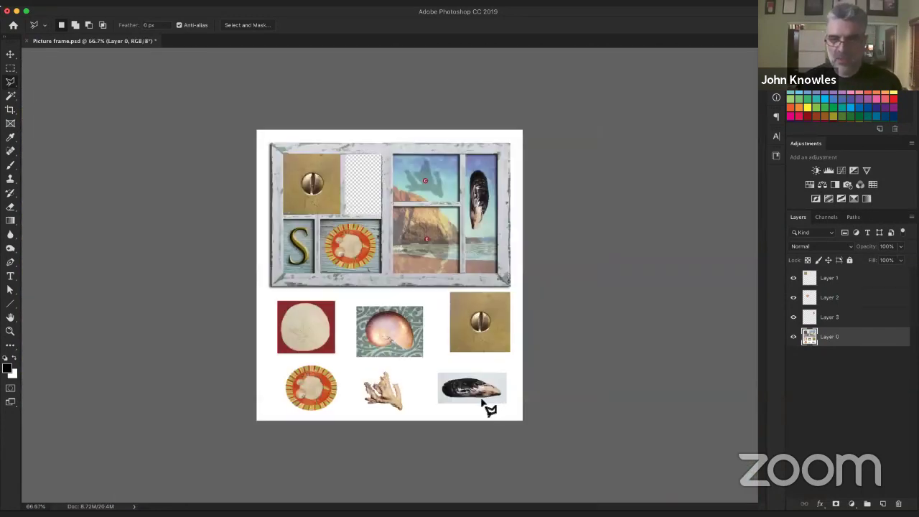
pyautogui.press('z')
pyautogui.moveTo(381, 352); pyautogui.dragTo(404, 349)
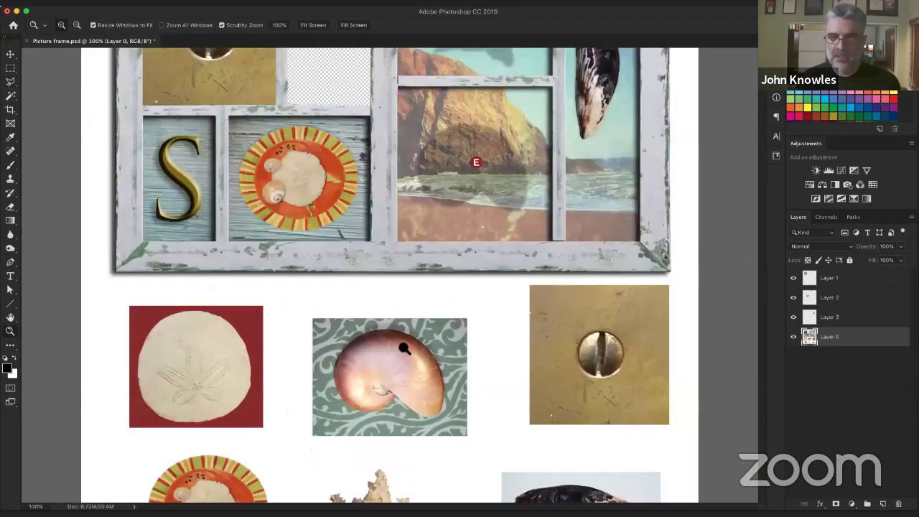
pyautogui.click(404, 348)
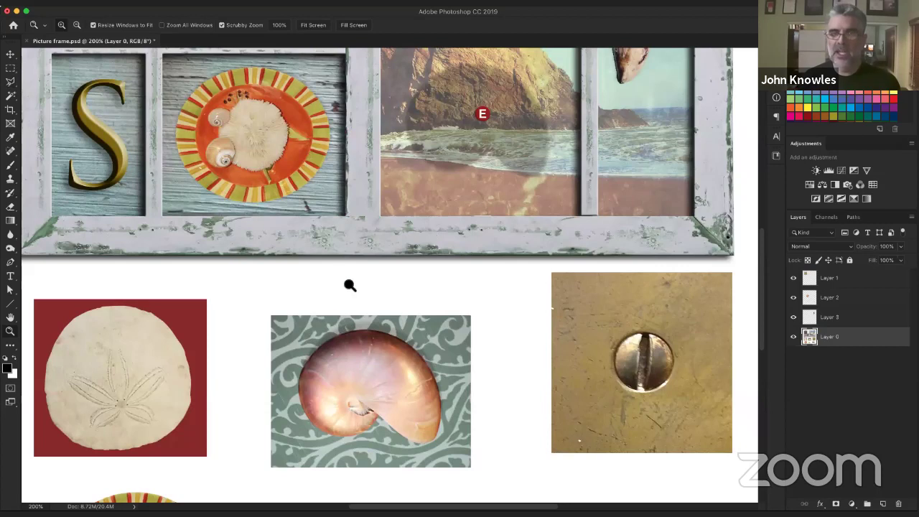
pyautogui.scroll(5, 362, 374)
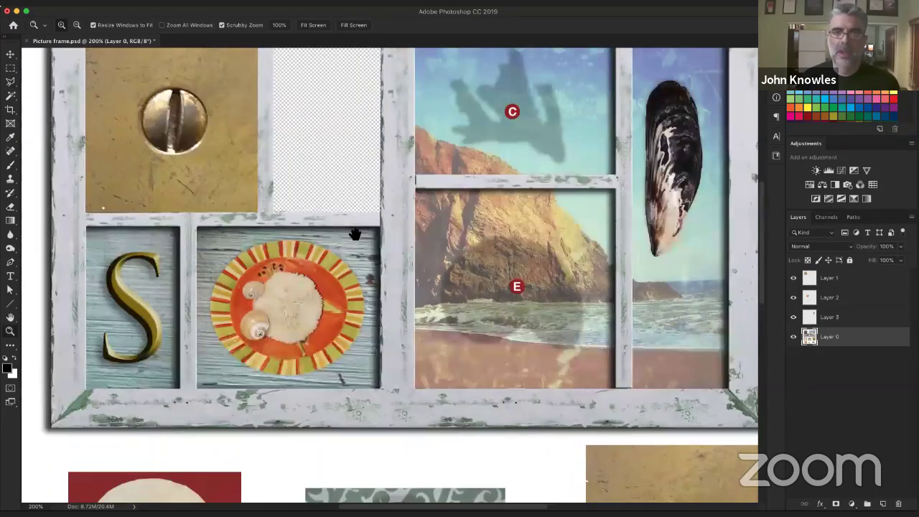
pyautogui.scroll(-6, 355, 201)
pyautogui.scroll(-7, 387, 271)
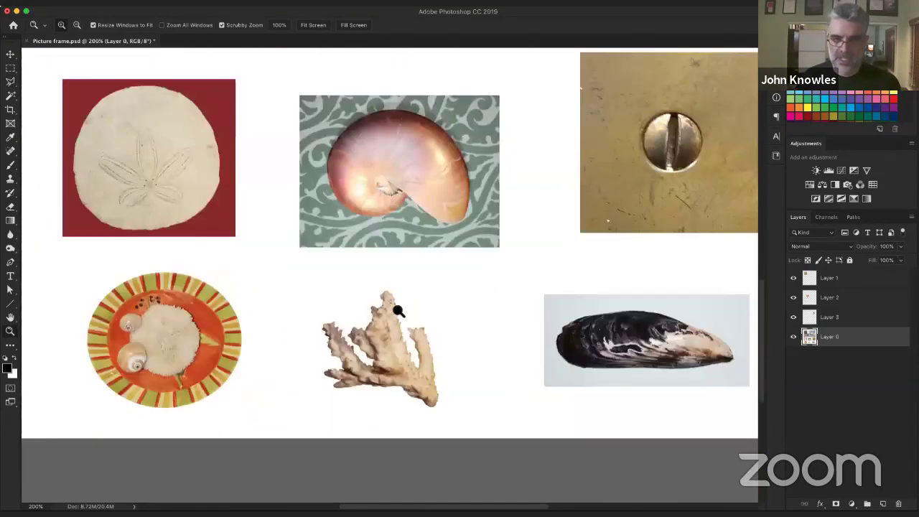
pyautogui.click(395, 321)
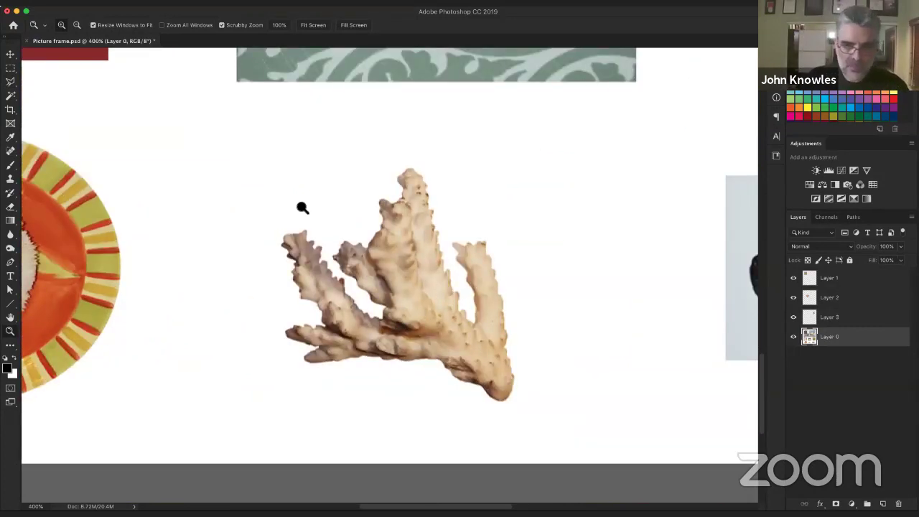
pyautogui.moveTo(10, 84)
pyautogui.mouseDown()
pyautogui.moveTo(31, 77)
pyautogui.moveTo(41, 103)
pyautogui.mouseUp()
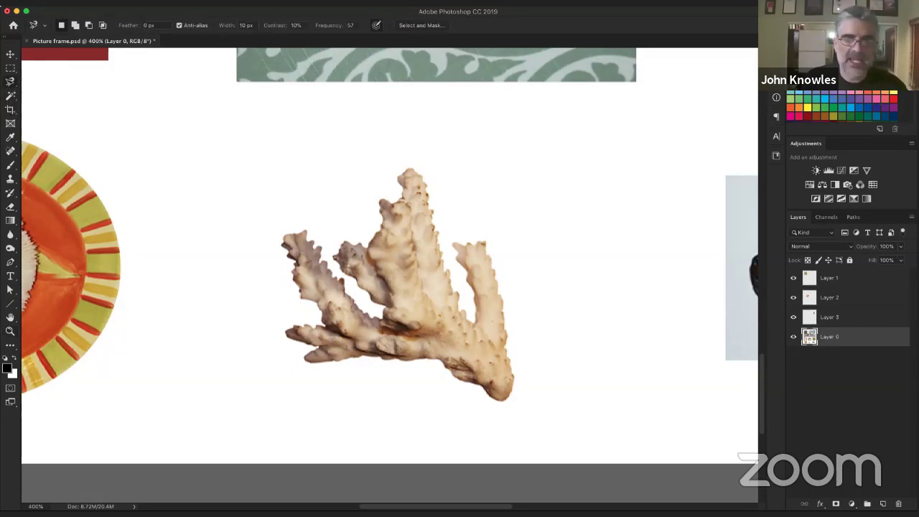
pyautogui.scroll(2, 532, 379)
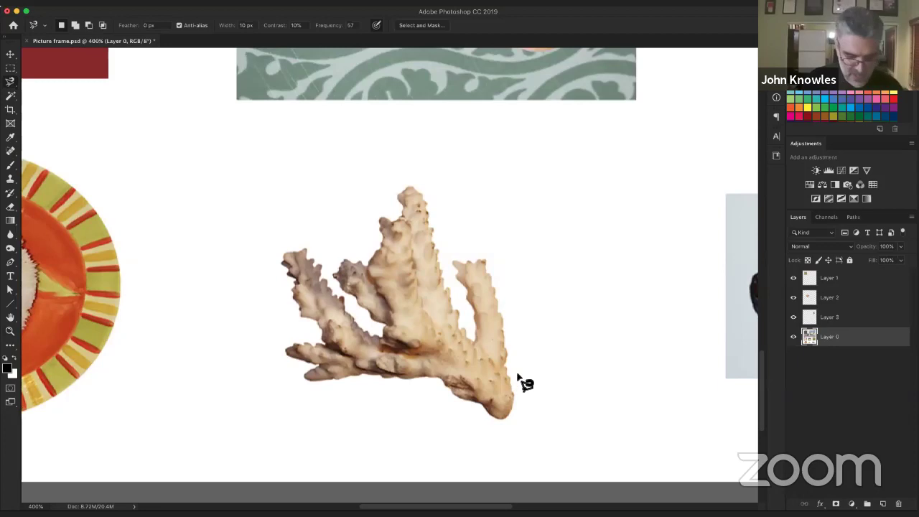
pyautogui.scroll(5, 525, 380)
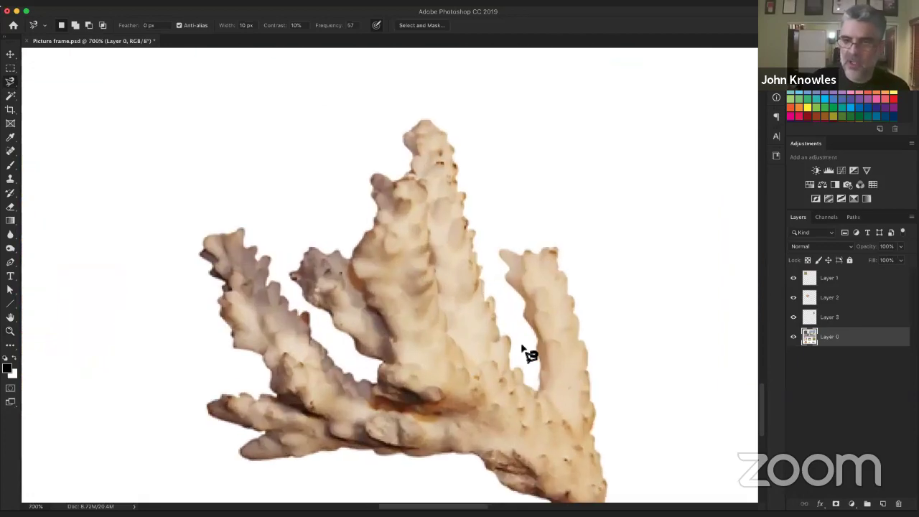
pyautogui.scroll(-5, 369, 203)
pyautogui.hscroll(5, 369, 203)
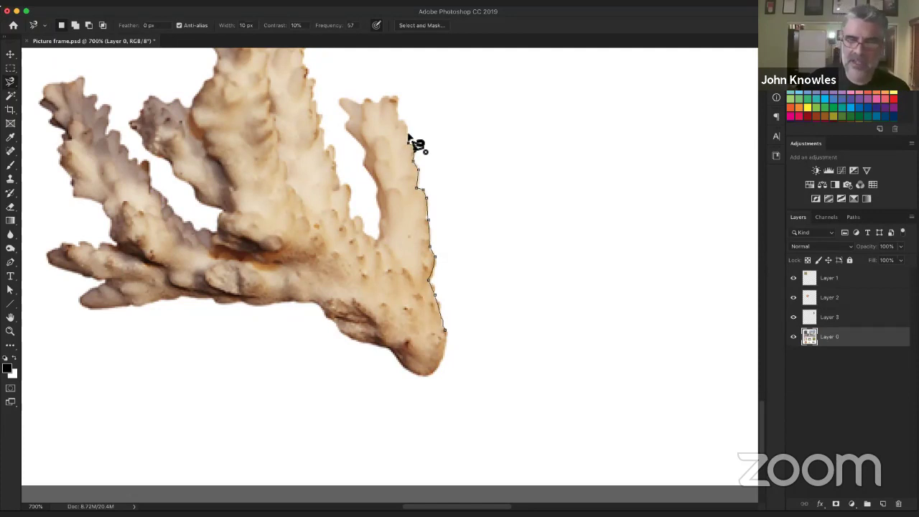
pyautogui.scroll(5, 409, 139)
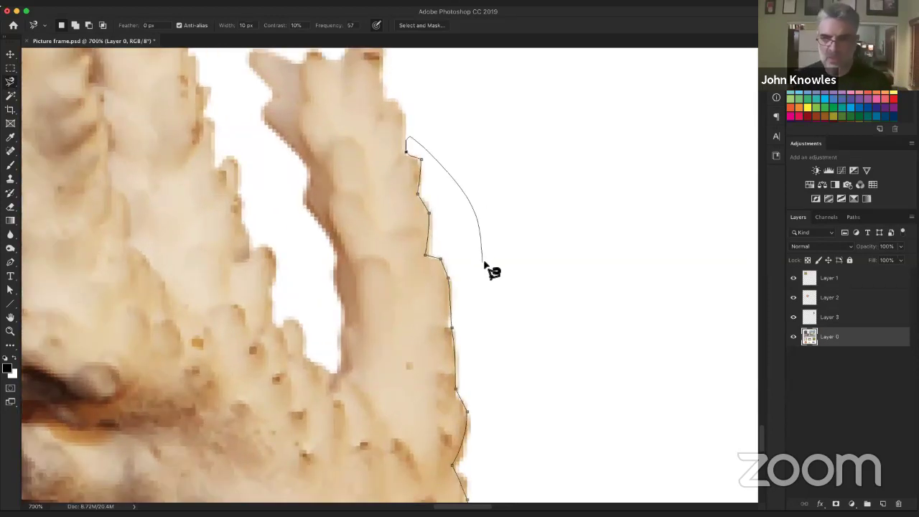
pyautogui.press('Return')
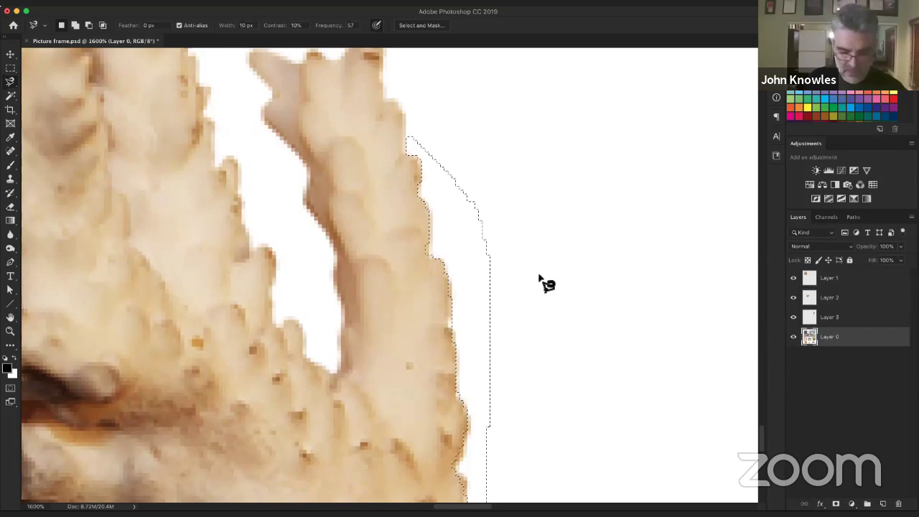
pyautogui.scroll(-5, 546, 282)
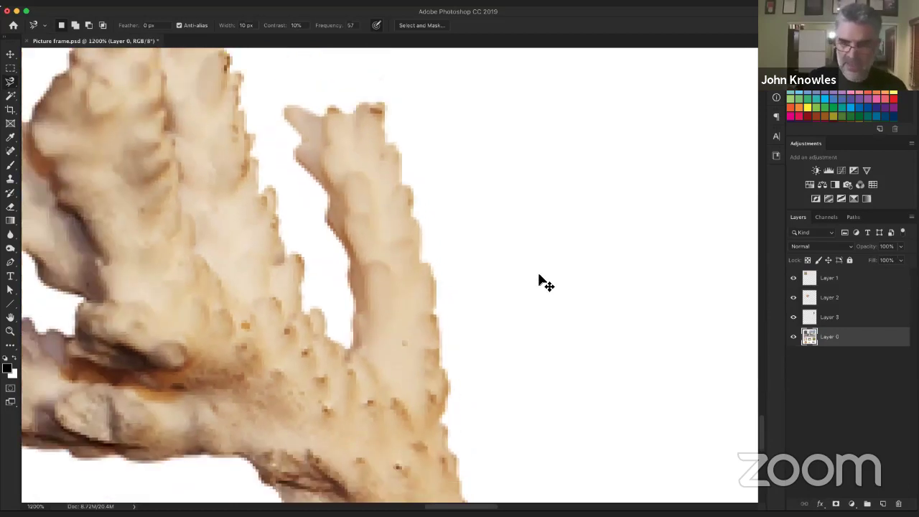
# Enclose the whole coral in a rectangular marquee and copy it to a new layer with Layer Via Copy.
pyautogui.hscroll(-5, 604, 232)
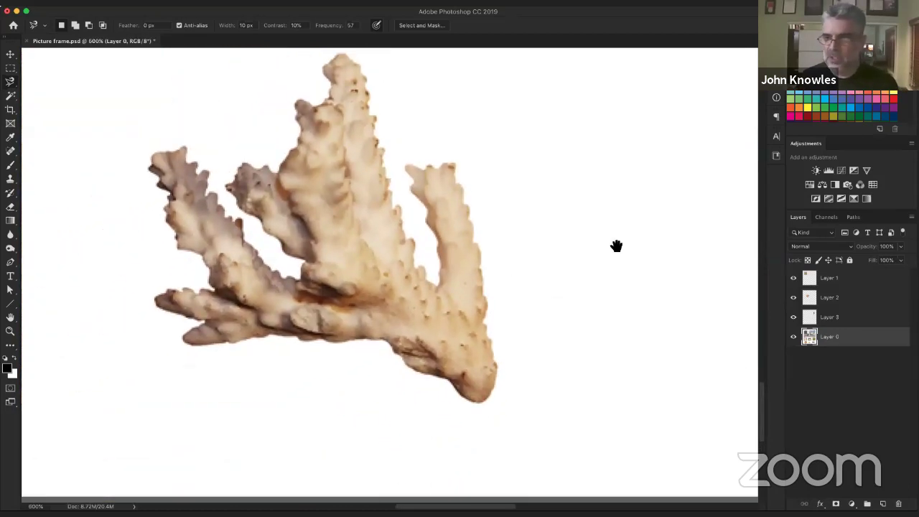
pyautogui.scroll(-2, 612, 199)
pyautogui.scroll(4, 550, 294)
pyautogui.hscroll(4, 472, 292)
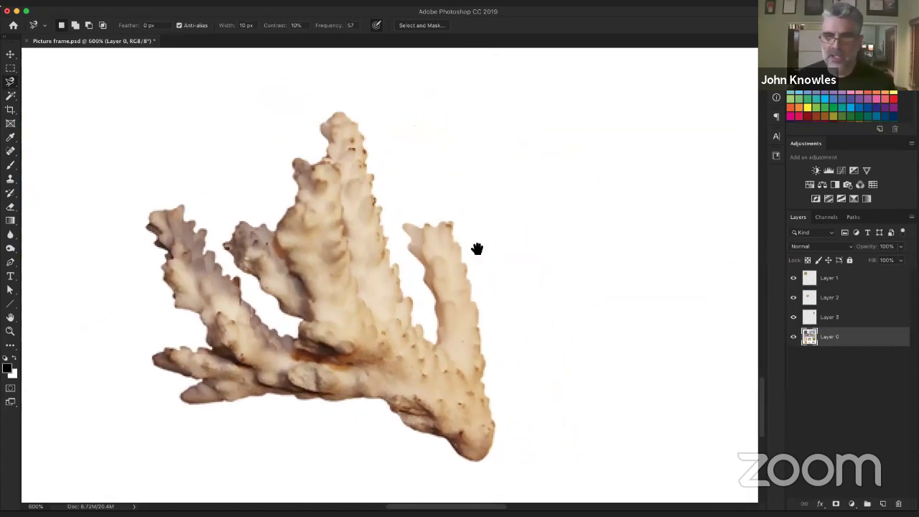
pyautogui.scroll(-2, 478, 249)
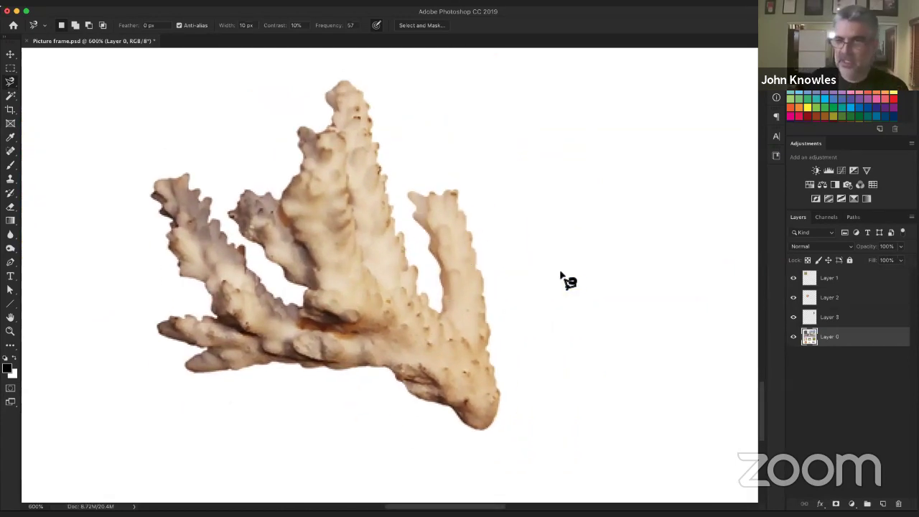
pyautogui.click(10, 68)
pyautogui.moveTo(104, 63); pyautogui.dragTo(550, 434)
pyautogui.rightClick(407, 302)
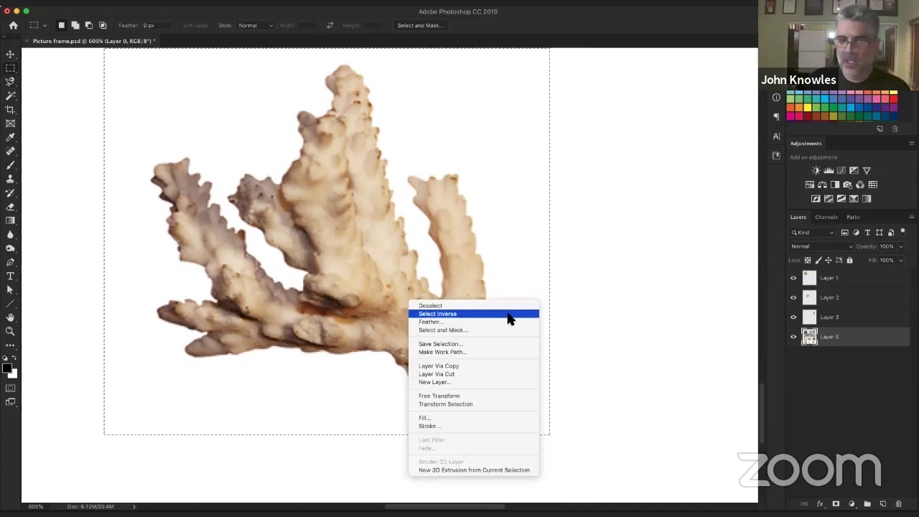
pyautogui.click(530, 367)
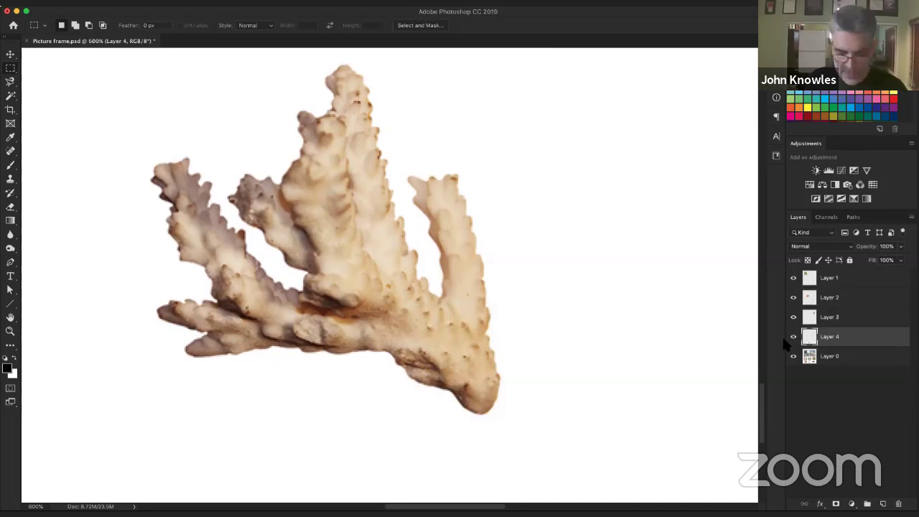
# Show only the coral's layer, delete its surrounding white background with the Magic Wand at tolerance 20, and deselect.
pyautogui.keyDown('alt'); pyautogui.click(793, 338); pyautogui.keyUp('alt')
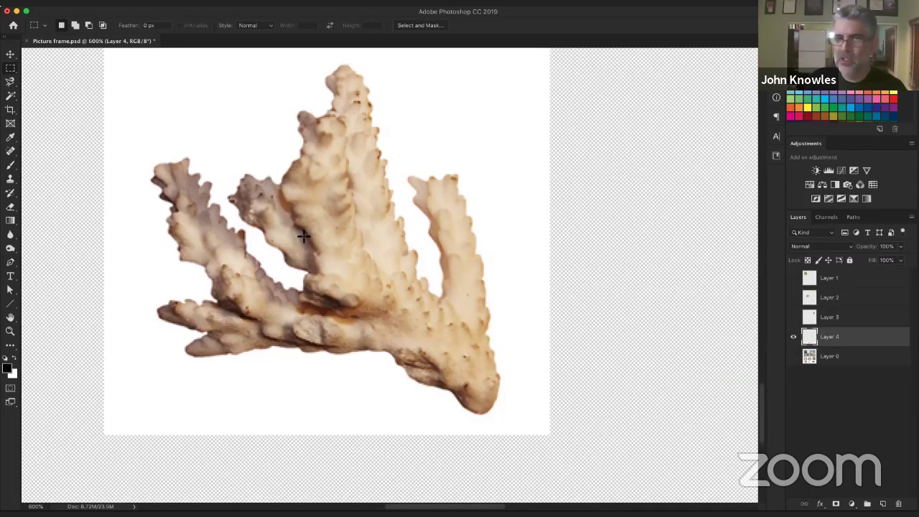
pyautogui.click(11, 96)
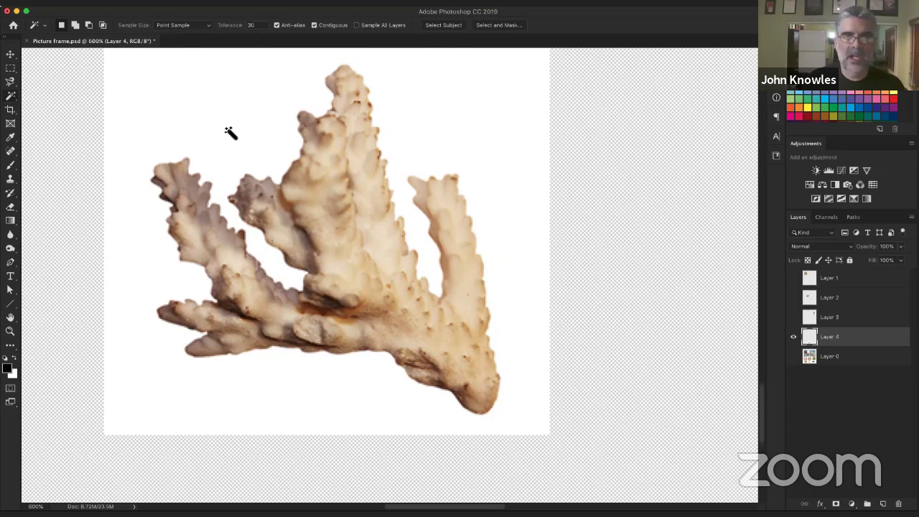
pyautogui.click(87, 189)
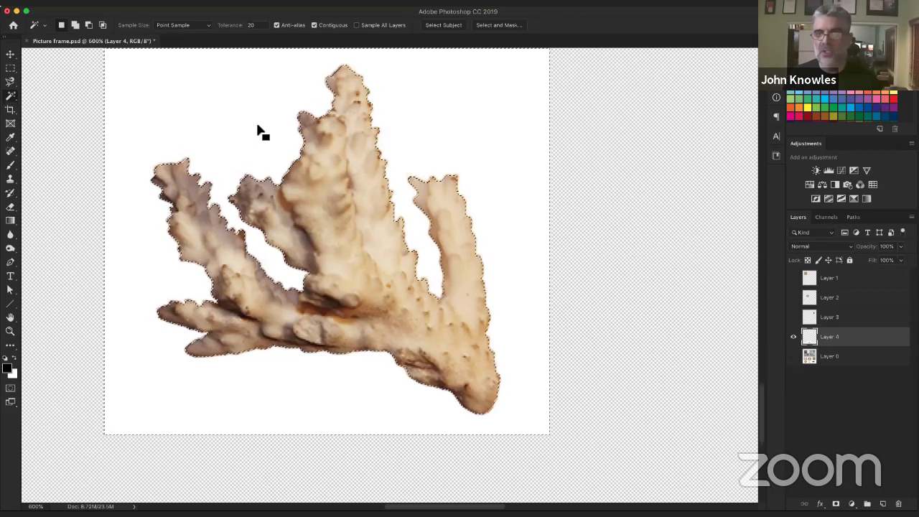
pyautogui.press('Delete')
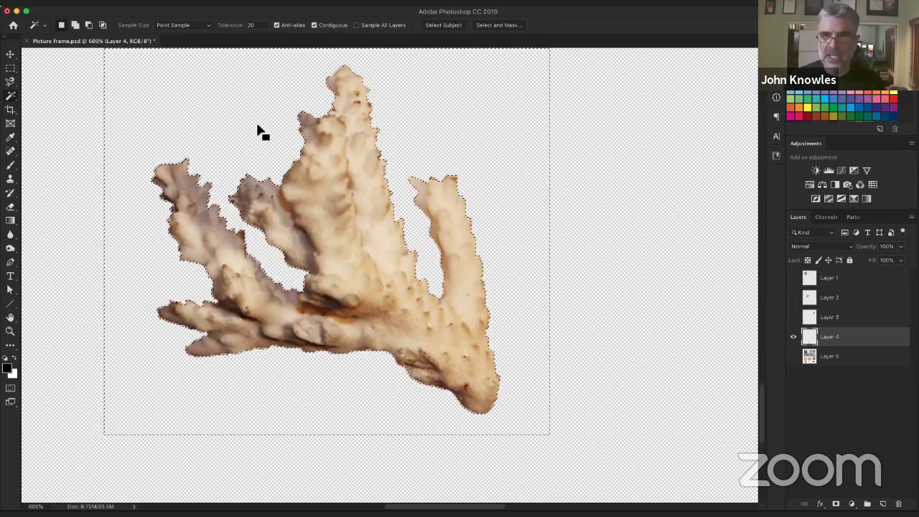
pyautogui.hotkey('ctrl', 'd')
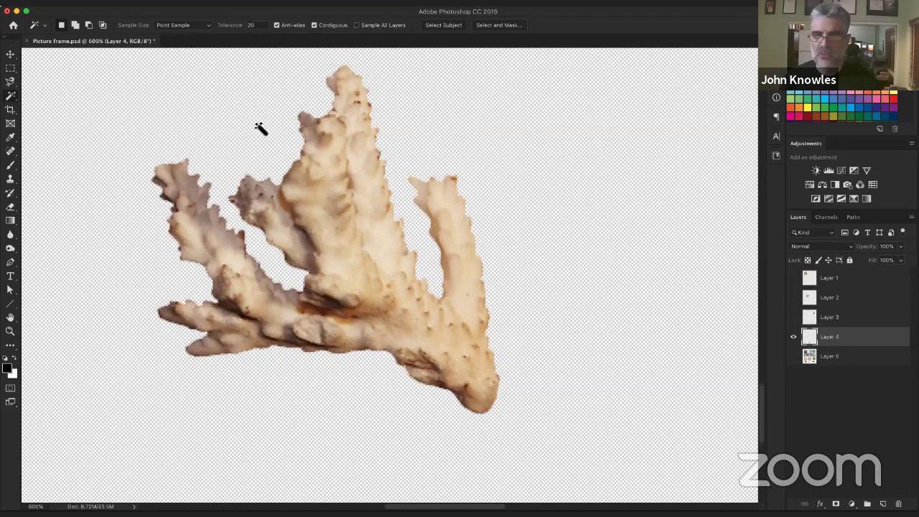
# Make Layer 0 visible again and move the extracted coral over the shaded shape C in the picture frame.
pyautogui.hotkey('ctrl', '-')
pyautogui.hotkey('ctrl', '-')
pyautogui.hotkey('ctrl', '-')
pyautogui.hotkey('ctrl', '-')
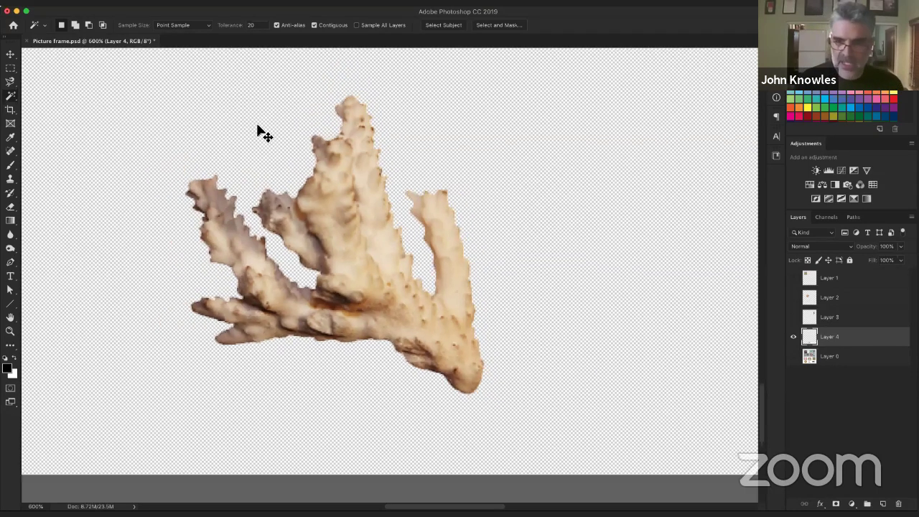
pyautogui.hotkey('ctrl', '-')
pyautogui.hotkey('ctrl', '-')
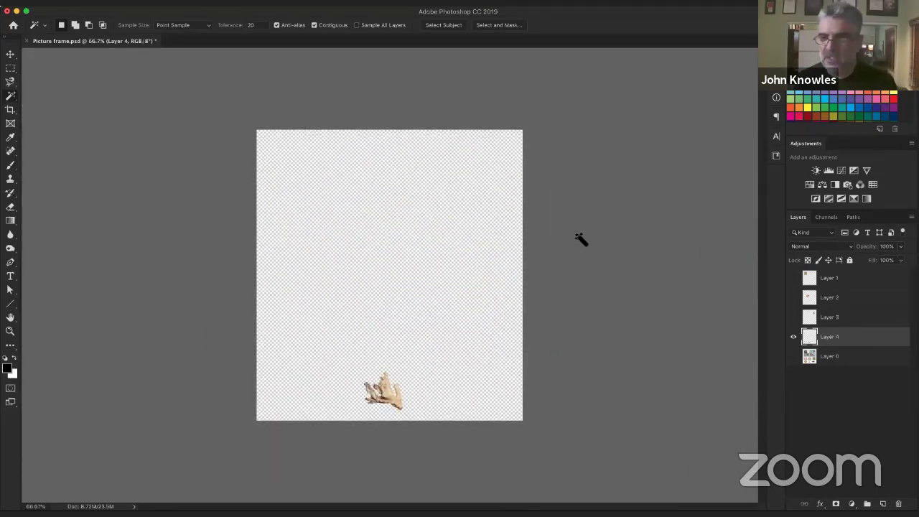
pyautogui.click(794, 356)
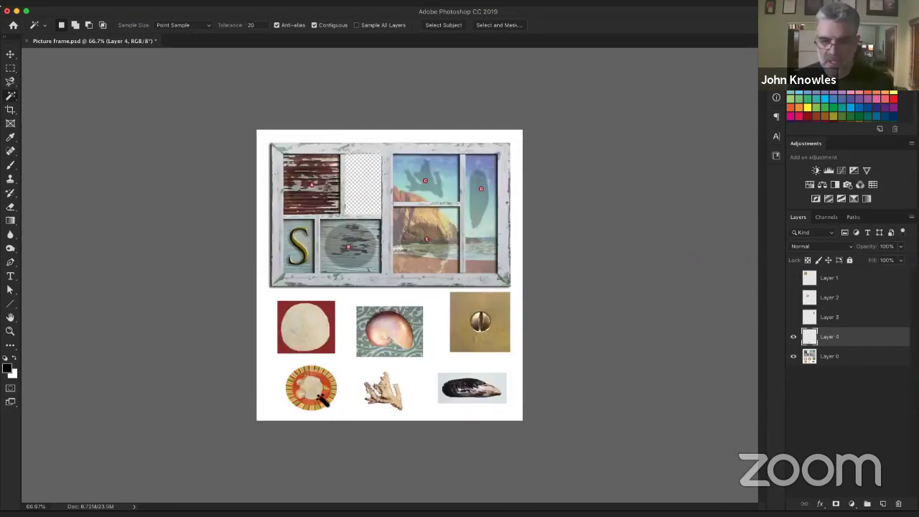
pyautogui.press('v')
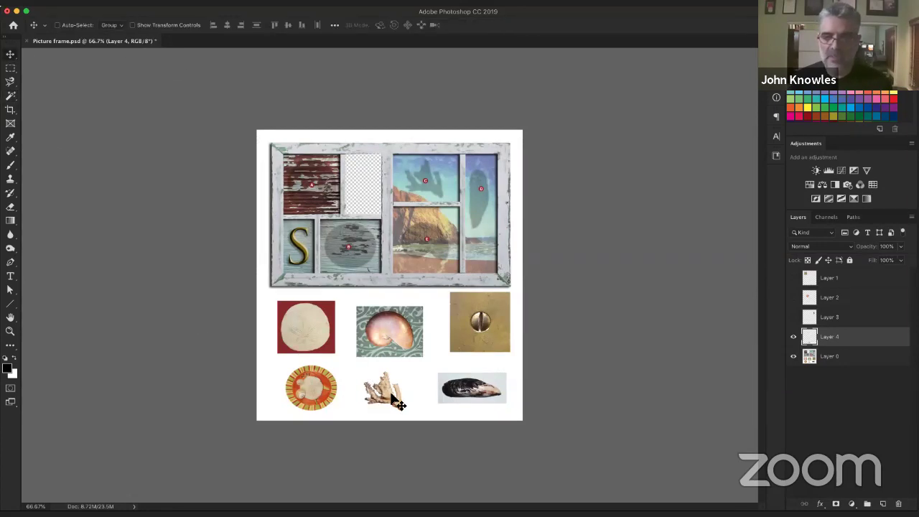
pyautogui.moveTo(395, 402); pyautogui.dragTo(439, 194)
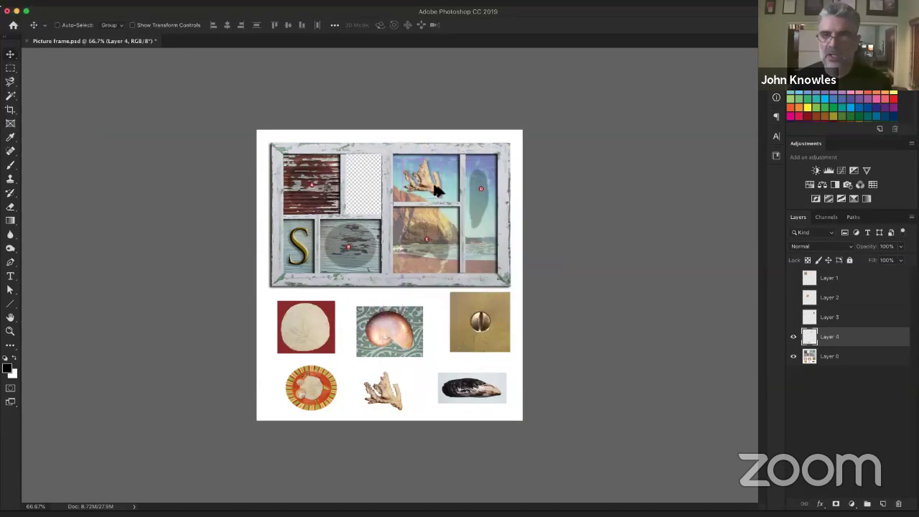
pyautogui.scroll(5, 438, 190)
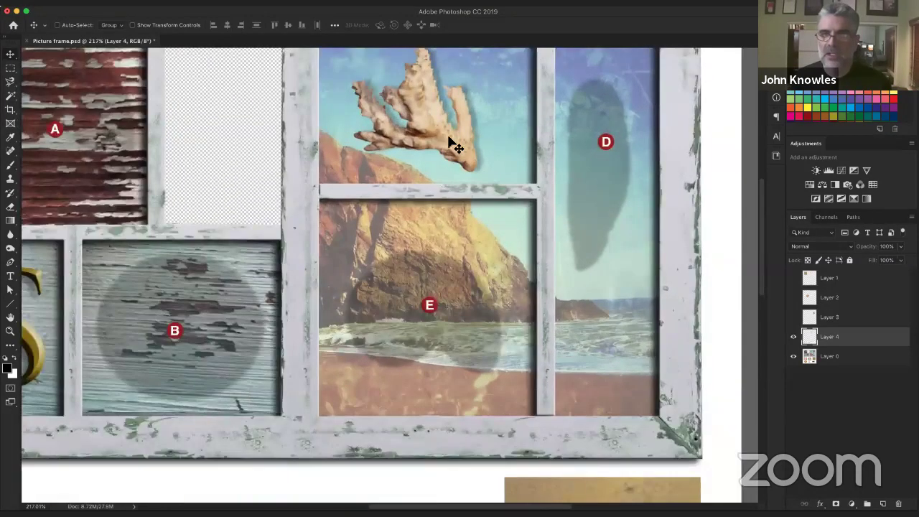
pyautogui.moveTo(452, 136); pyautogui.dragTo(454, 136)
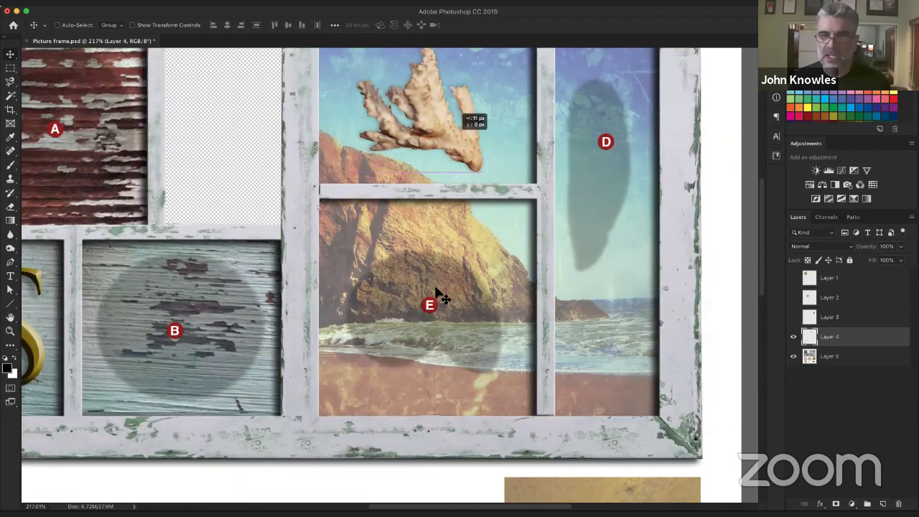
# Examine the placed coral and the surrounding frame panes at different magnifications.
pyautogui.scroll(3, 429, 291)
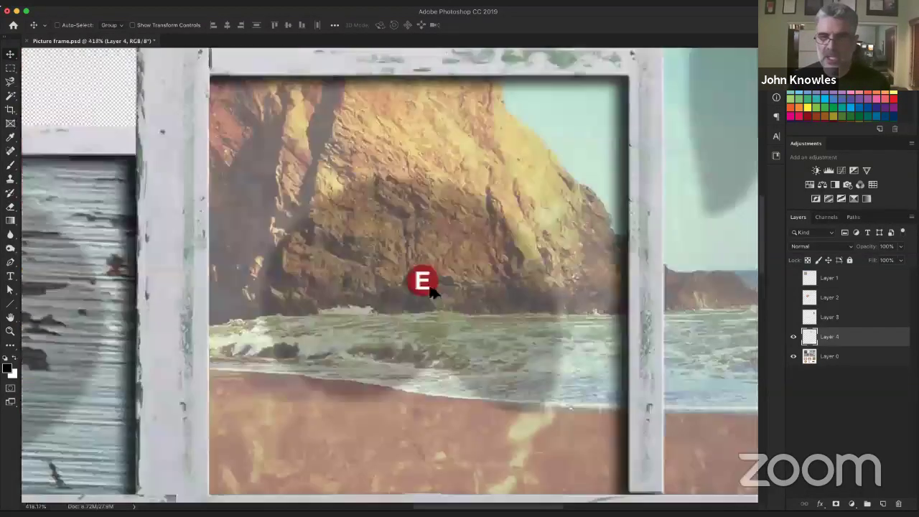
pyautogui.scroll(-8, 422, 256)
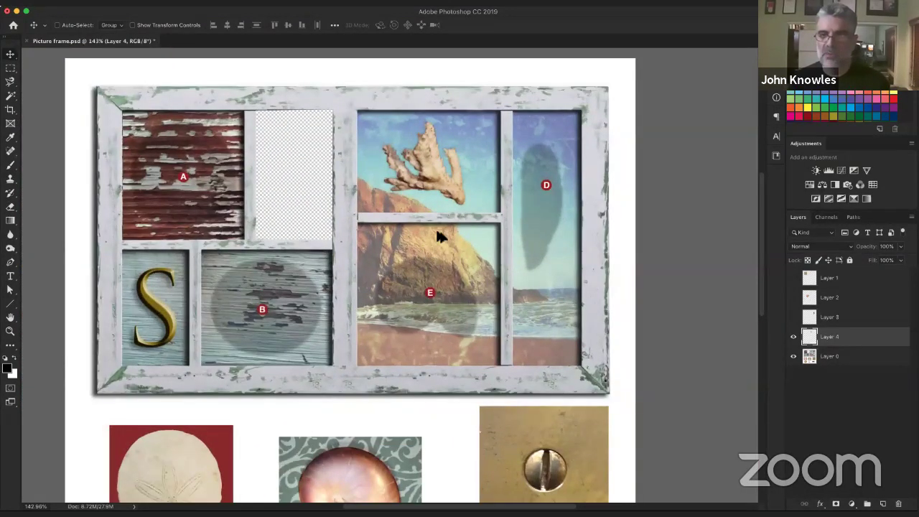
pyautogui.scroll(-2, 406, 178)
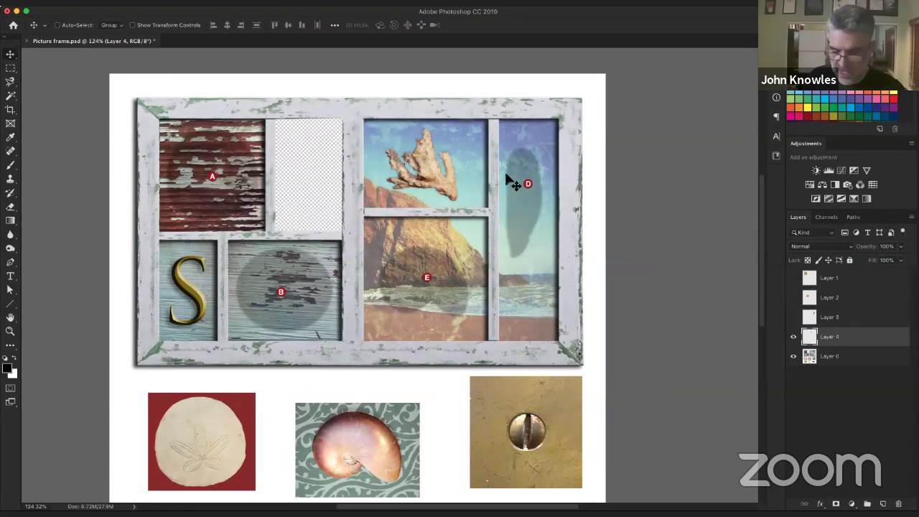
pyautogui.scroll(3, 509, 179)
pyautogui.scroll(-6, 509, 180)
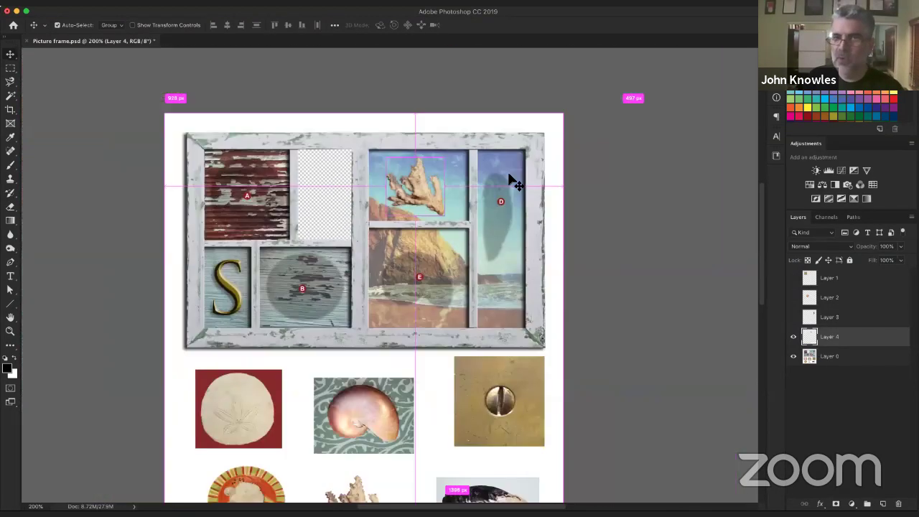
pyautogui.scroll(1, 474, 189)
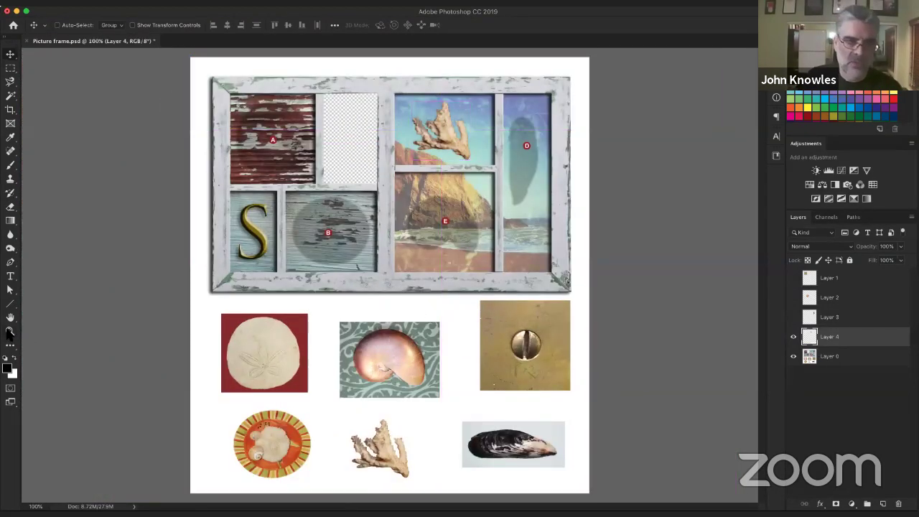
pyautogui.click(10, 330)
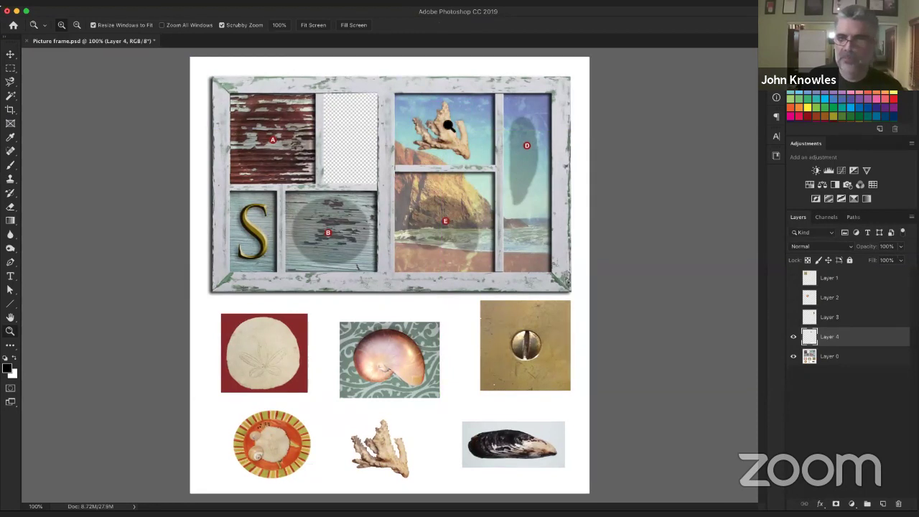
pyautogui.moveTo(422, 142); pyautogui.dragTo(505, 162)
pyautogui.click(504, 161)
pyautogui.keyDown('alt'); pyautogui.click(488, 181); pyautogui.keyUp('alt')
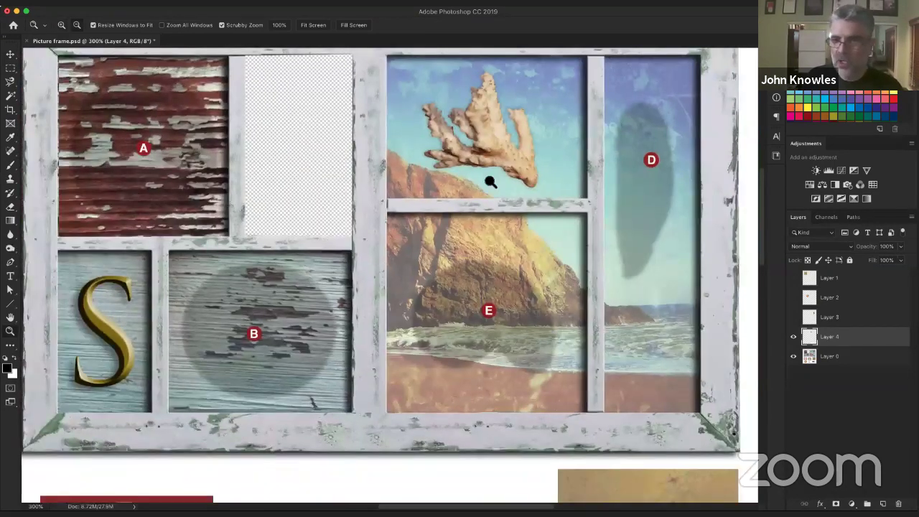
pyautogui.keyDown('alt'); pyautogui.click(415, 352); pyautogui.keyUp('alt')
pyautogui.keyDown('alt'); pyautogui.click(415, 352); pyautogui.keyUp('alt')
pyautogui.scroll(-3, 630, 349)
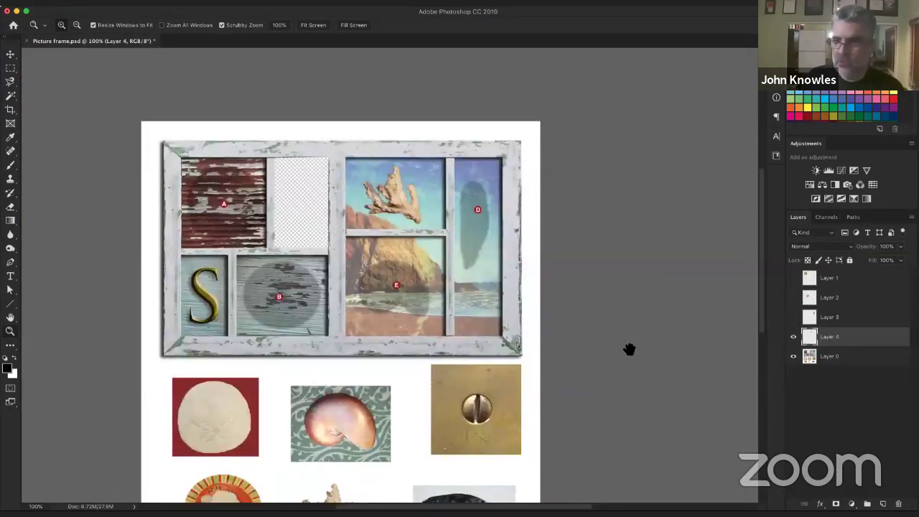
# Select Layer 3 and make Layers 3, 2 and 1 visible along with the coral.
pyautogui.click(802, 316)
pyautogui.click(794, 317)
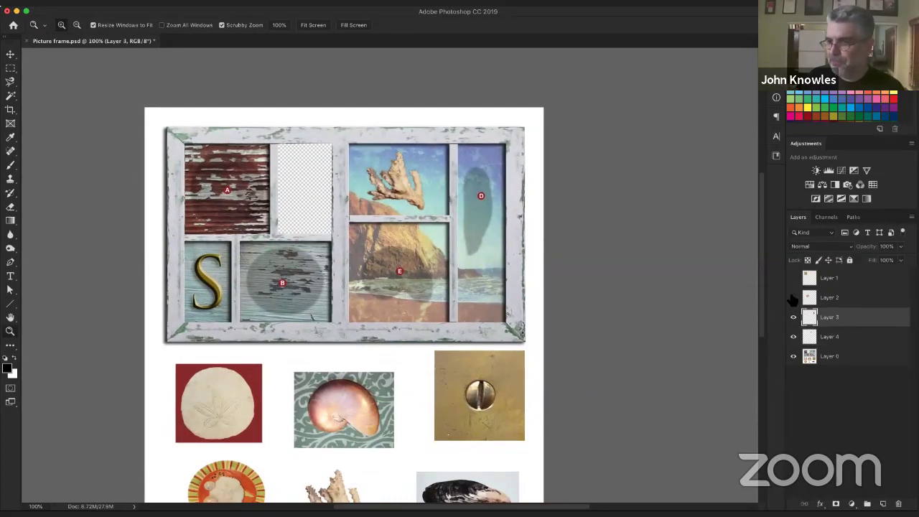
pyautogui.click(793, 297)
pyautogui.click(793, 277)
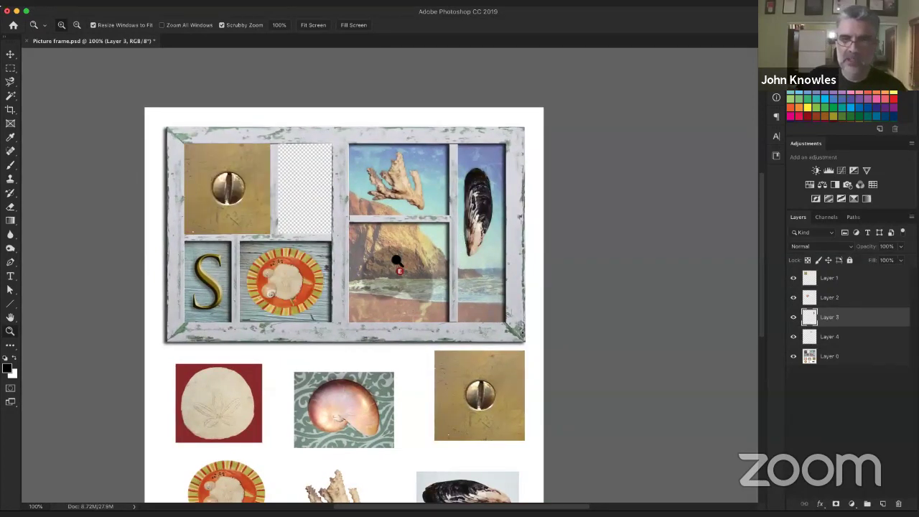
# Enclose the nautilus shell on Layer 0 in a rectangular marquee, apply Layer Via Cut, and show only the shell's new layer.
pyautogui.scroll(-5, 402, 258)
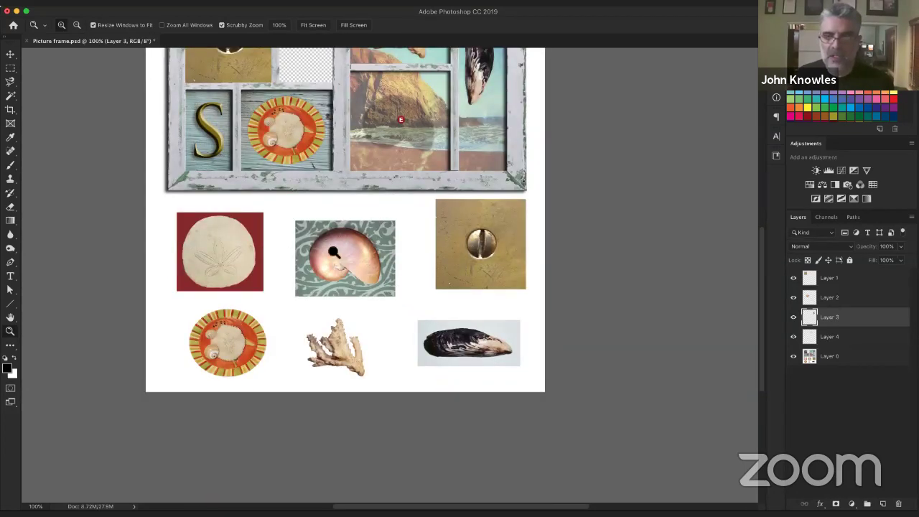
pyautogui.moveTo(338, 254)
pyautogui.mouseDown()
pyautogui.moveTo(308, 250)
pyautogui.moveTo(344, 242)
pyautogui.moveTo(338, 237)
pyautogui.mouseUp()
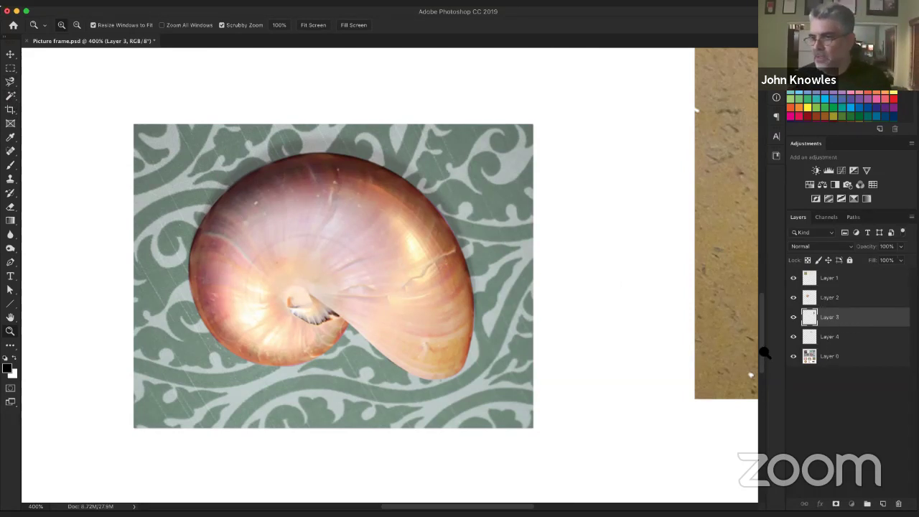
pyautogui.click(826, 356)
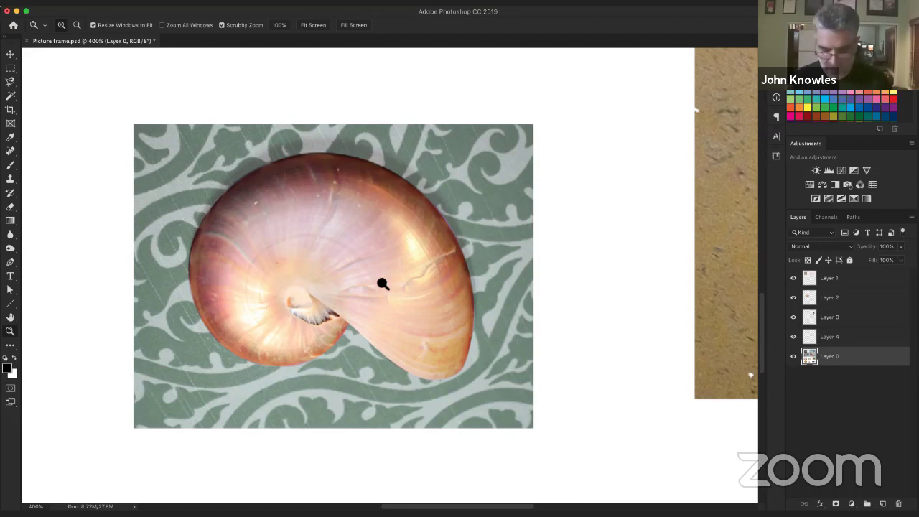
pyautogui.press('m')
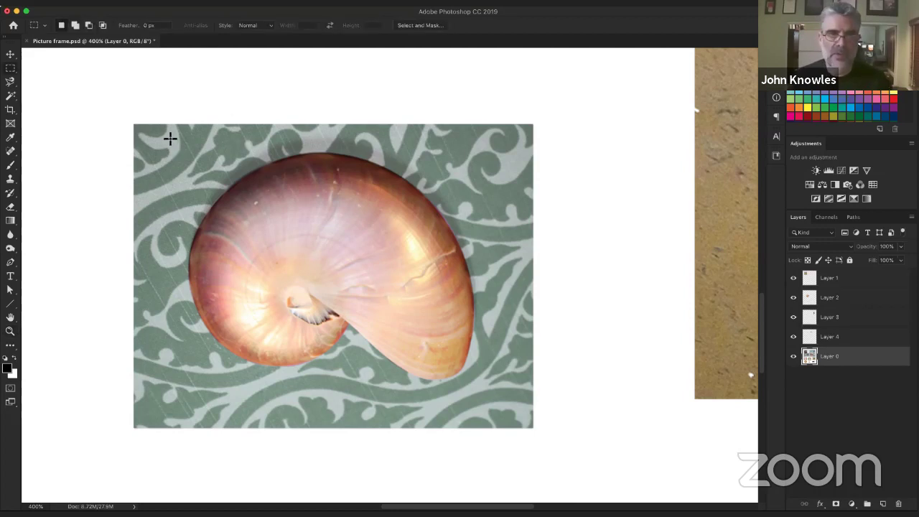
pyautogui.moveTo(170, 139); pyautogui.dragTo(495, 406)
pyautogui.rightClick(332, 215)
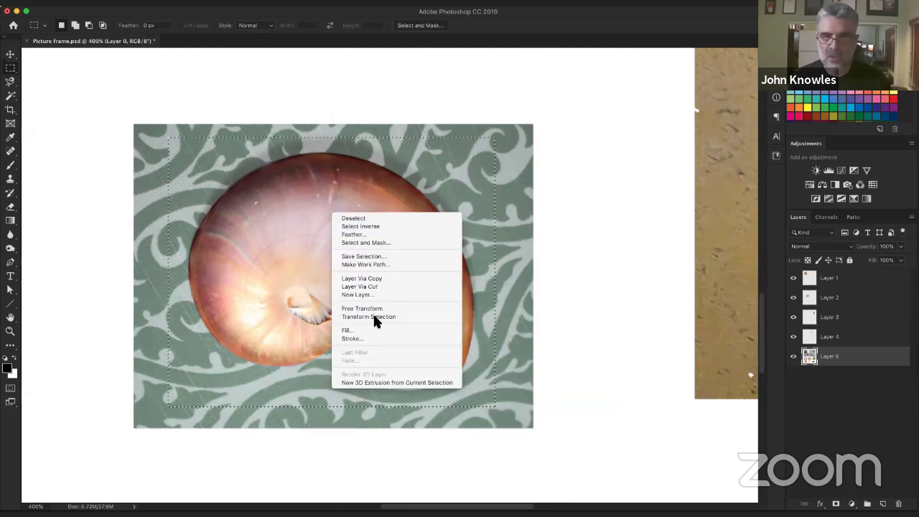
pyautogui.click(367, 287)
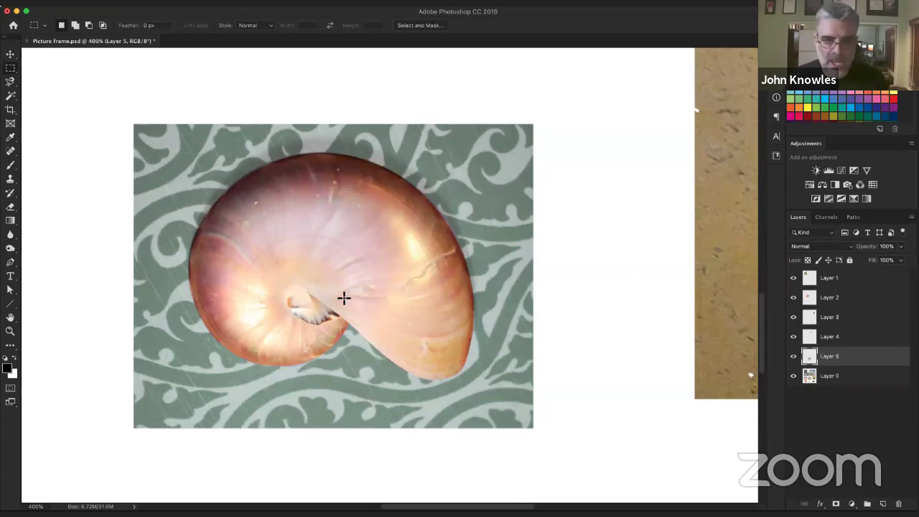
pyautogui.keyDown('alt'); pyautogui.click(794, 357); pyautogui.keyUp('alt')
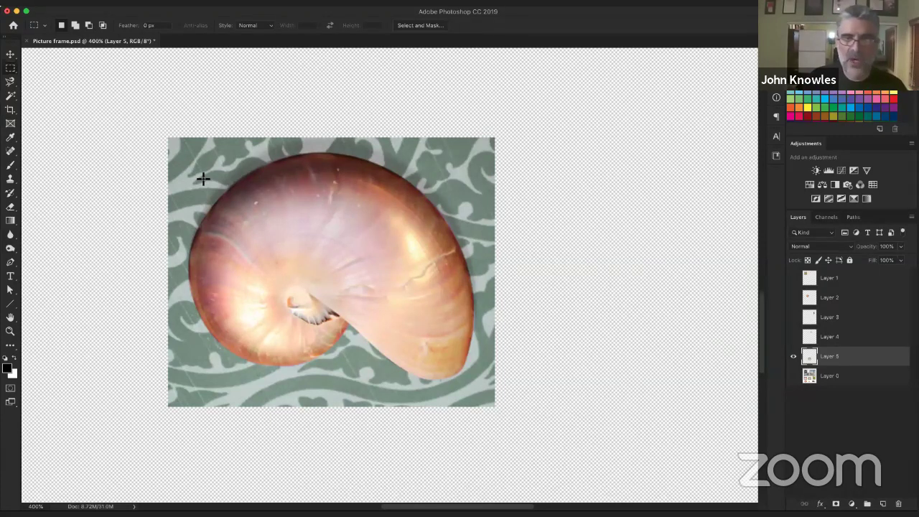
# Try to select the nautilus shell by its colour areas with the Magic Wand at tolerance 20, then clear the selection.
pyautogui.click(10, 97)
pyautogui.click(298, 241)
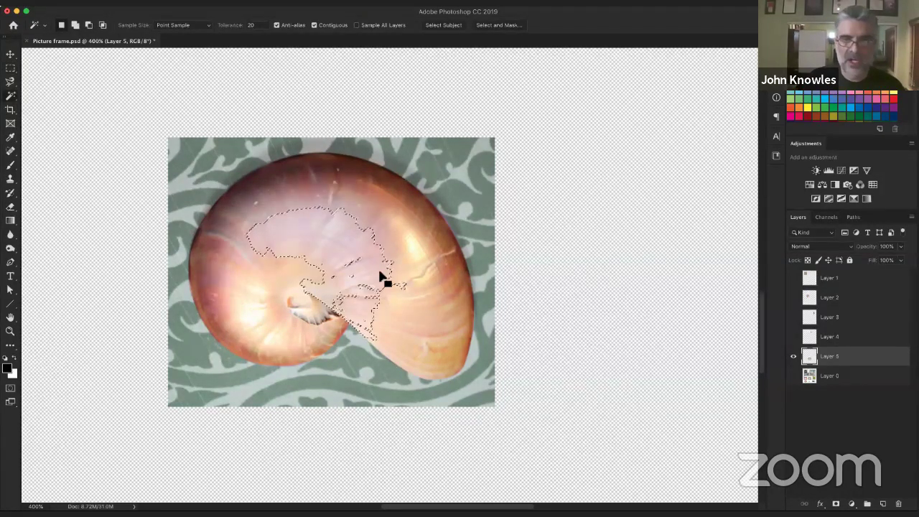
pyautogui.click(426, 318)
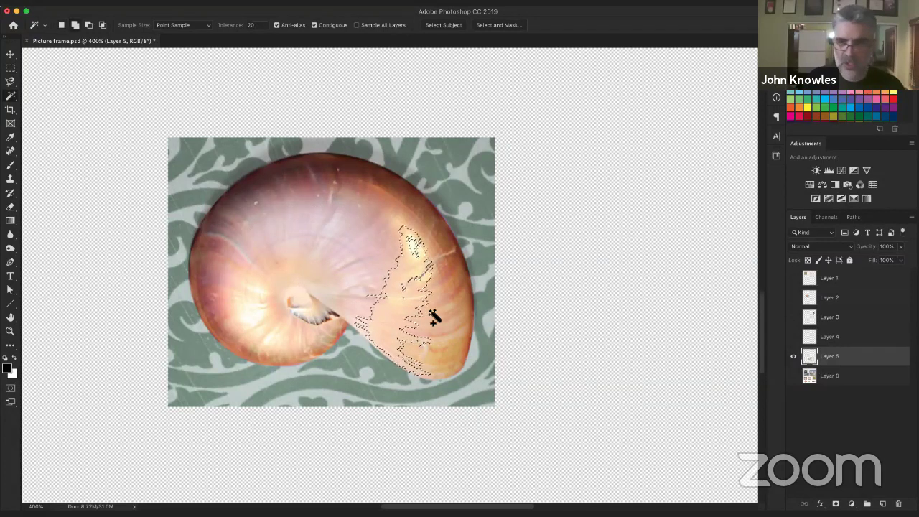
pyautogui.keyDown('shift'); pyautogui.click(454, 310); pyautogui.keyUp('shift')
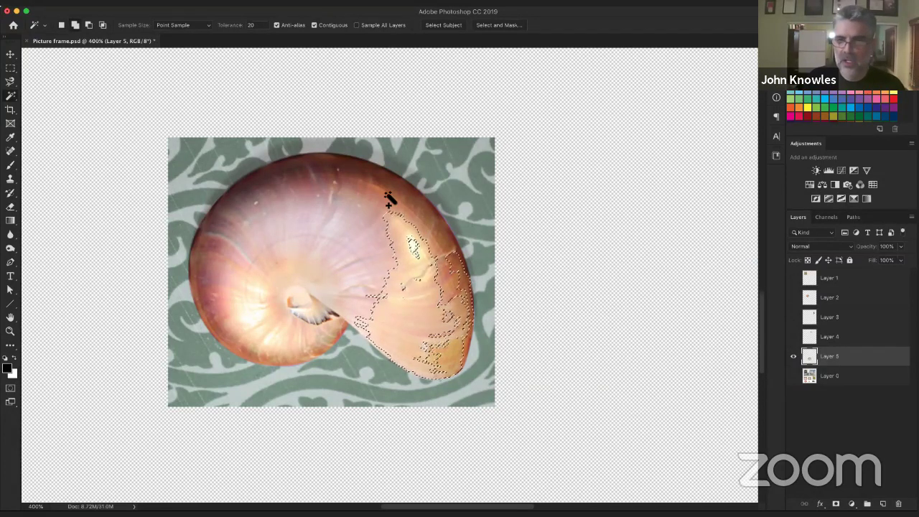
pyautogui.keyDown('shift'); pyautogui.click(280, 256); pyautogui.keyUp('shift')
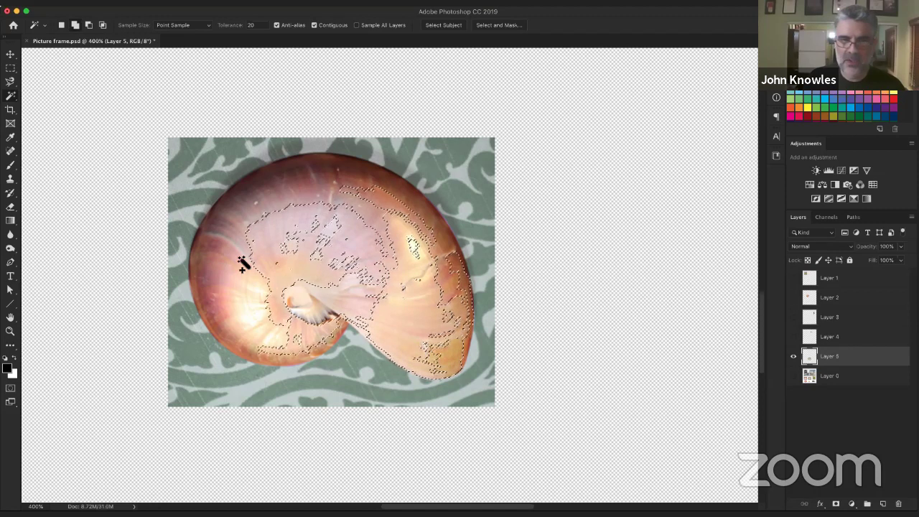
pyautogui.keyDown('shift'); pyautogui.click(229, 231); pyautogui.keyUp('shift')
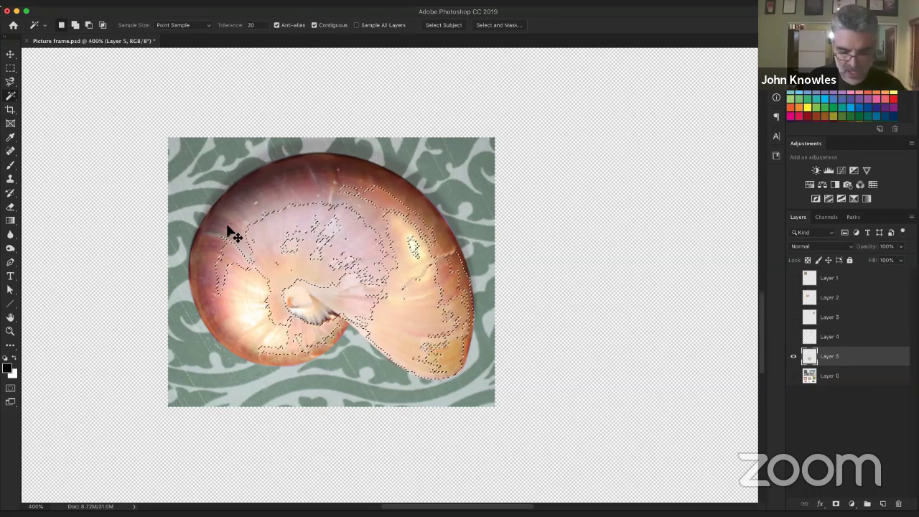
pyautogui.press('super+d')
# Try to select the green patterned background around the shell piece by piece with the Magic Wand, then deselect it.
pyautogui.keyDown('shift'); pyautogui.click(206, 167); pyautogui.keyUp('shift')
pyautogui.keyDown('shift'); pyautogui.click(371, 160); pyautogui.keyUp('shift')
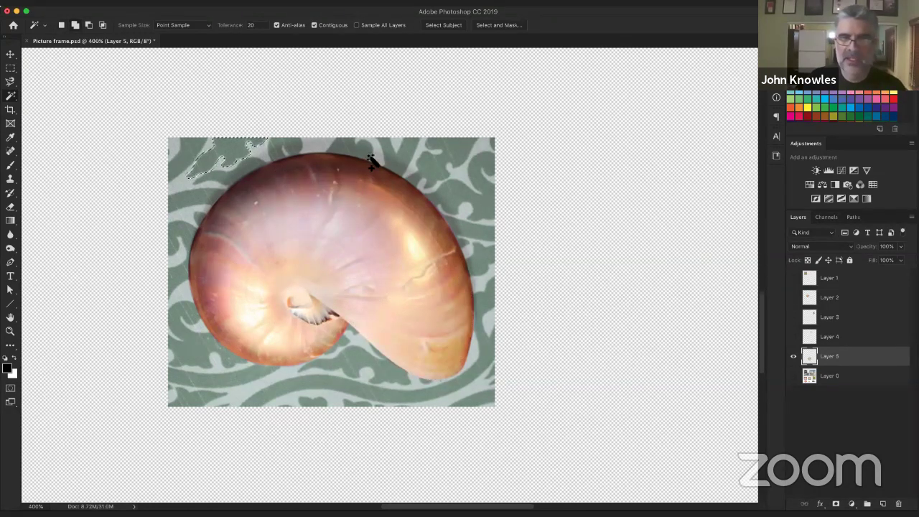
pyautogui.keyDown('shift'); pyautogui.click(455, 189); pyautogui.keyUp('shift')
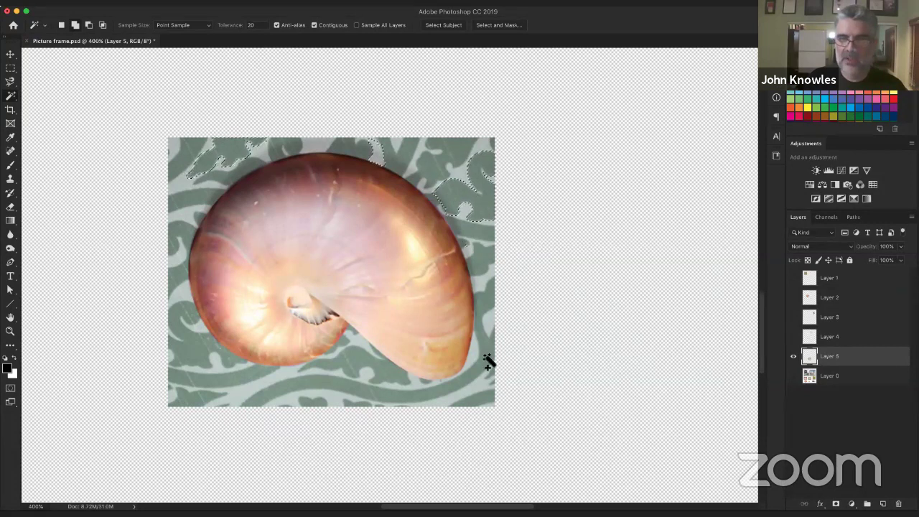
pyautogui.keyDown('shift'); pyautogui.click(470, 381); pyautogui.keyUp('shift')
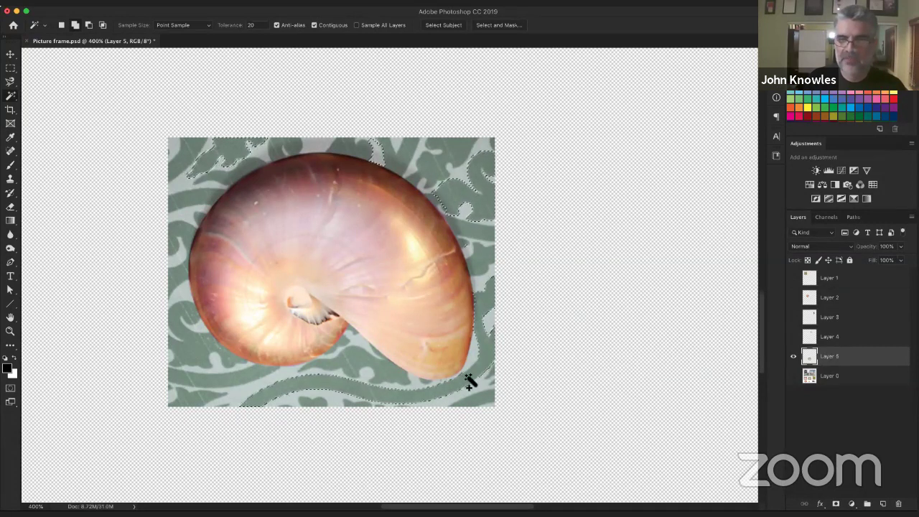
pyautogui.keyDown('shift'); pyautogui.click(345, 351); pyautogui.keyUp('shift')
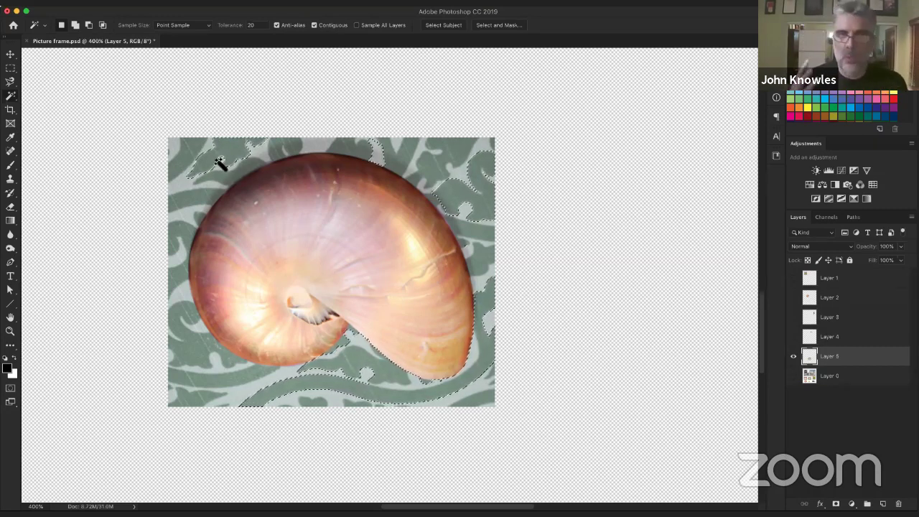
pyautogui.press('super+d')
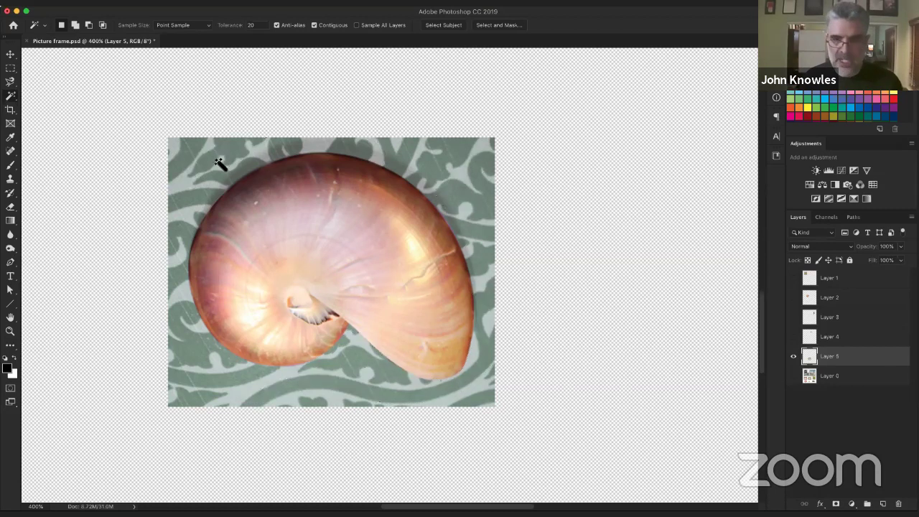
# Try to outline the coiled half of the nautilus shell with the Lasso and Polygonal Lasso, then clear the selection.
pyautogui.moveTo(10, 81); pyautogui.dragTo(47, 77)
pyautogui.moveTo(249, 179)
pyautogui.mouseDown()
pyautogui.moveTo(226, 209)
pyautogui.moveTo(276, 274)
pyautogui.moveTo(286, 265)
pyautogui.mouseUp()
pyautogui.moveTo(9, 88); pyautogui.dragTo(54, 88)
pyautogui.click(233, 189)
pyautogui.click(192, 259)
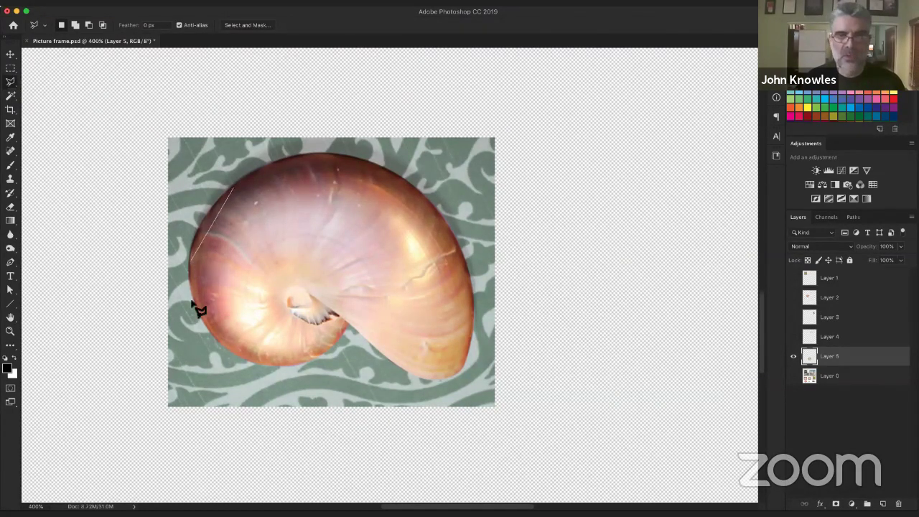
pyautogui.click(196, 313)
pyautogui.click(238, 346)
pyautogui.click(323, 367)
pyautogui.click(347, 341)
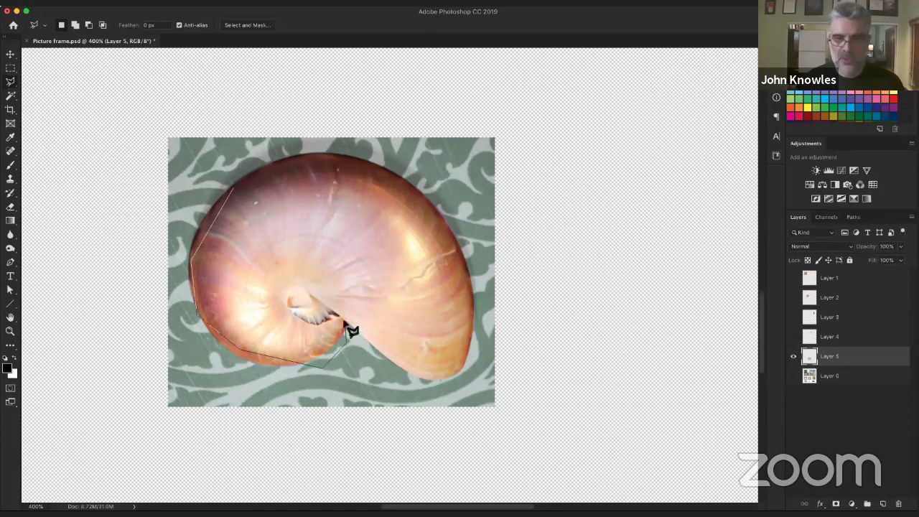
pyautogui.click(346, 323)
pyautogui.click(283, 213)
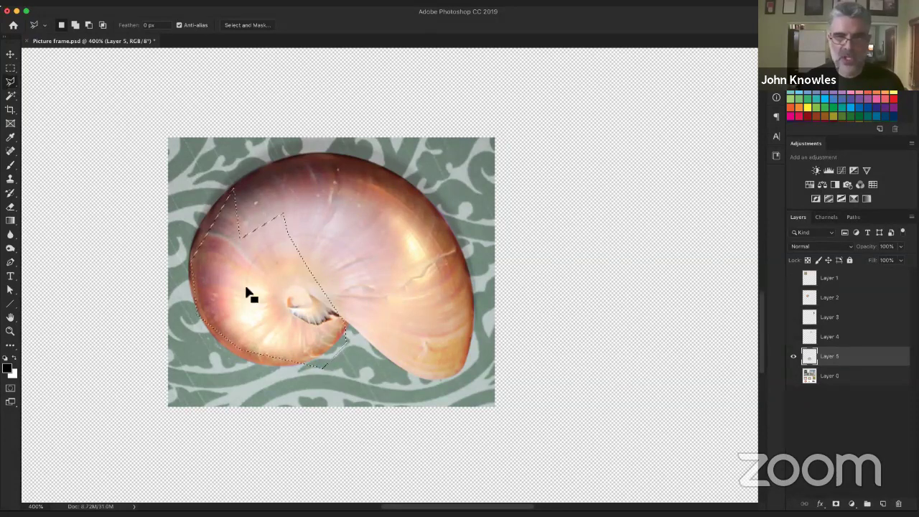
pyautogui.press('Escape')
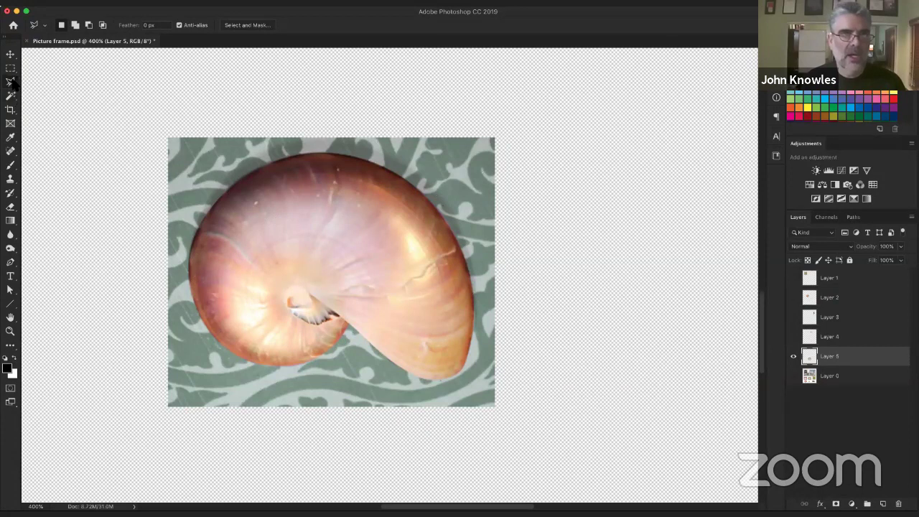
# Try to trace the nautilus shell's edge with the Magnetic Lasso, then deselect it.
pyautogui.rightClick(10, 81)
pyautogui.click(50, 99)
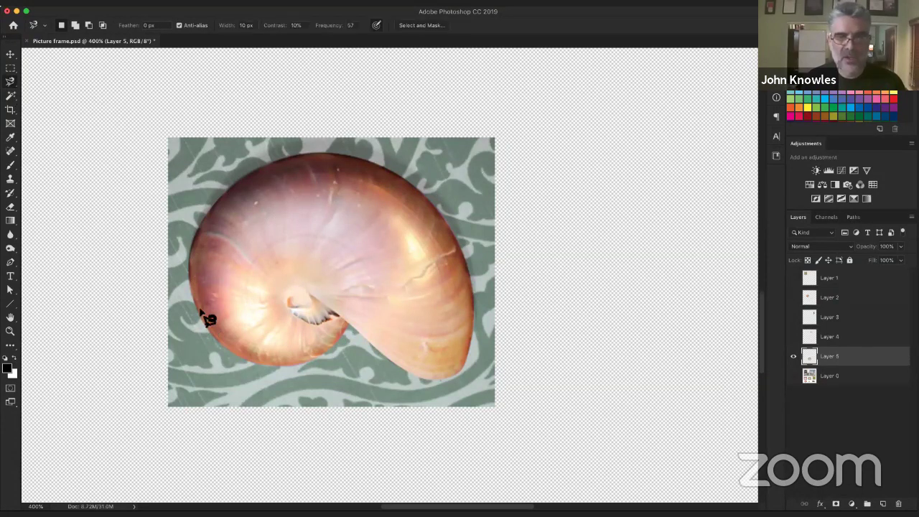
pyautogui.click(200, 313)
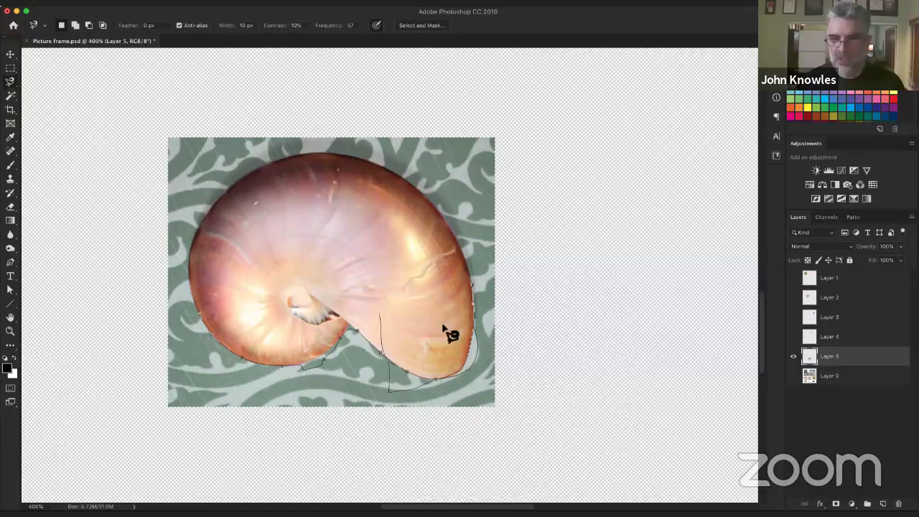
pyautogui.doubleClick(349, 246)
pyautogui.press('super+d')
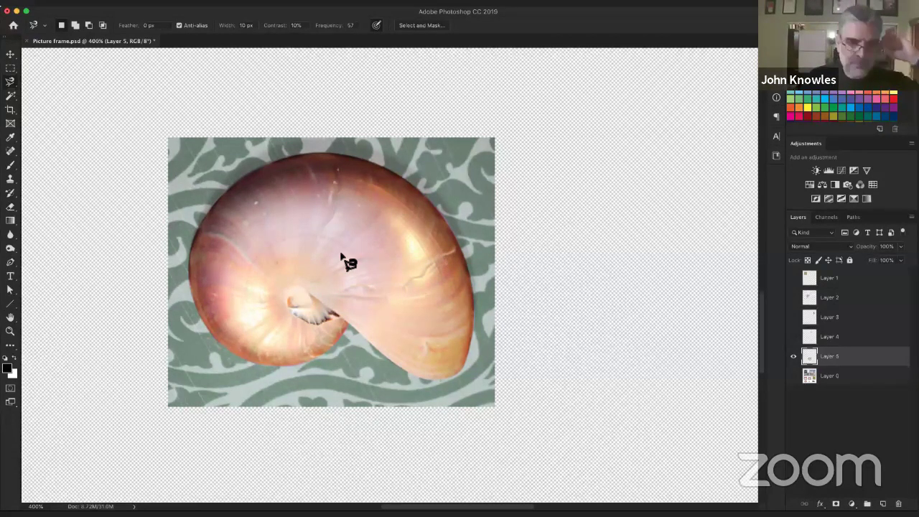
# Activate the Pen tool and enlarge the view to 1200% around the notch and lower lip of the shell.
pyautogui.click(10, 263)
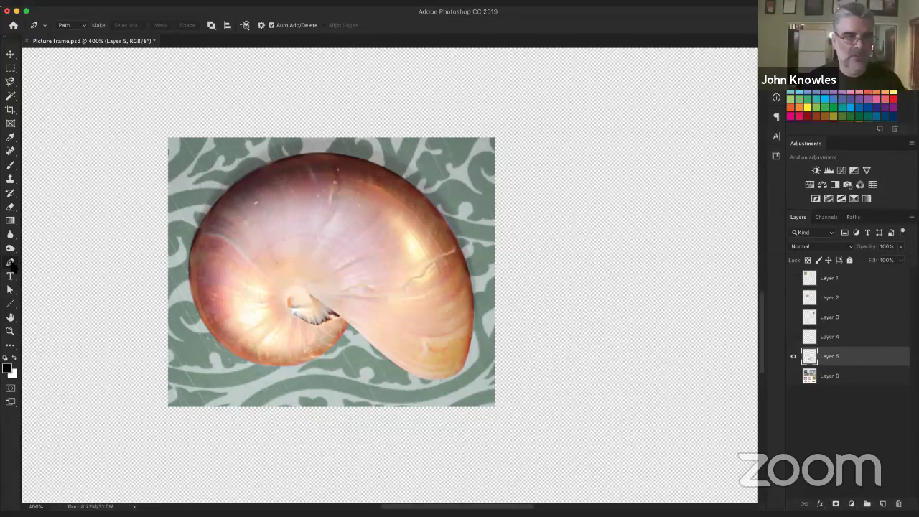
pyautogui.rightClick(12, 265)
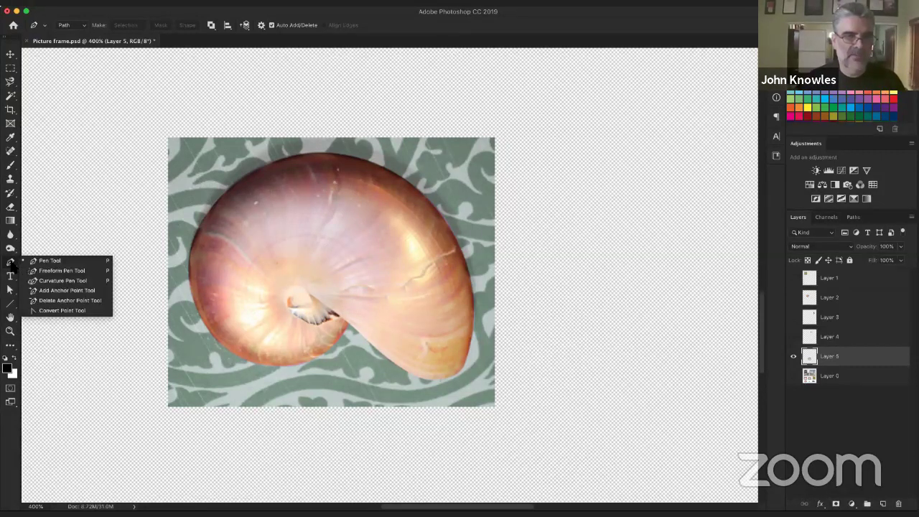
pyautogui.click(80, 261)
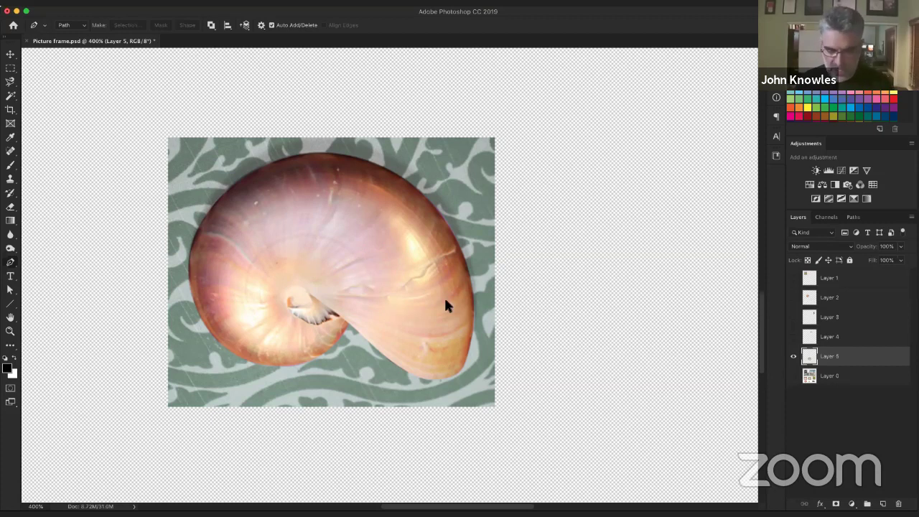
pyautogui.scroll(5, 446, 302)
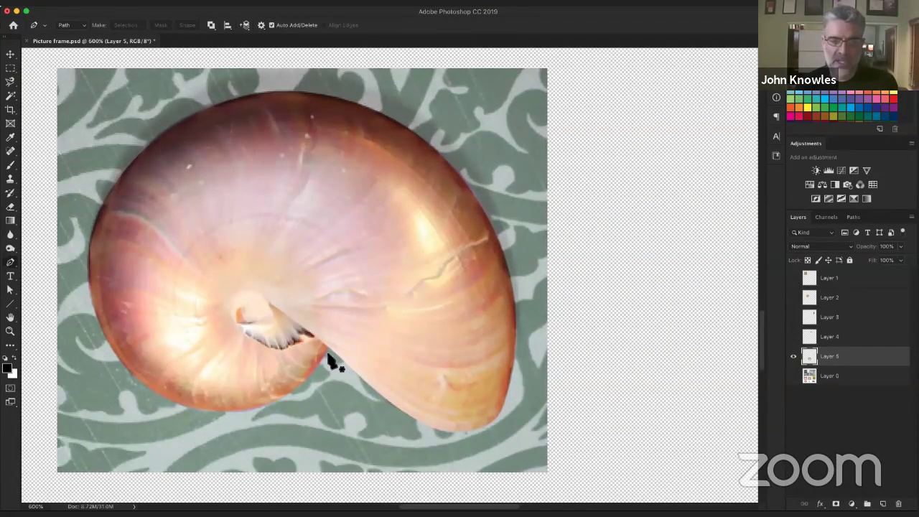
pyautogui.press('z')
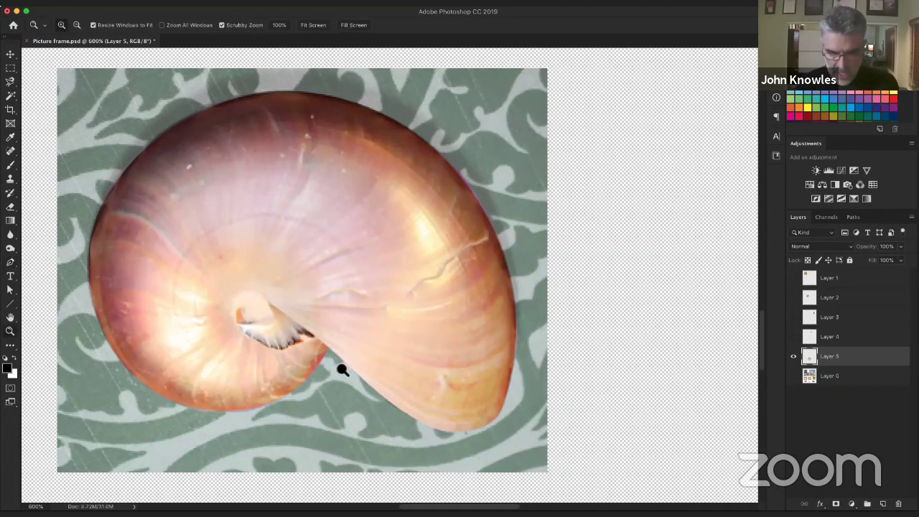
pyautogui.click(383, 371)
pyautogui.click(382, 372)
pyautogui.click(413, 364)
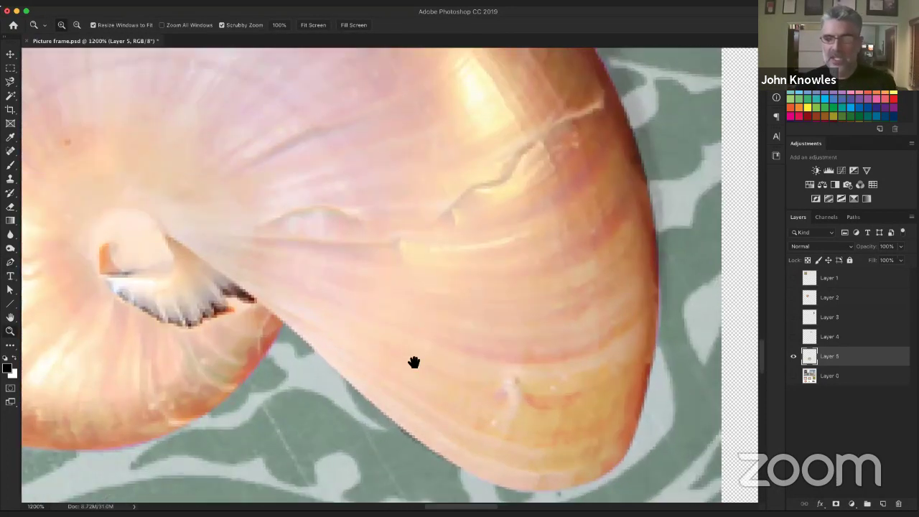
pyautogui.scroll(-3, 423, 262)
pyautogui.press('p')
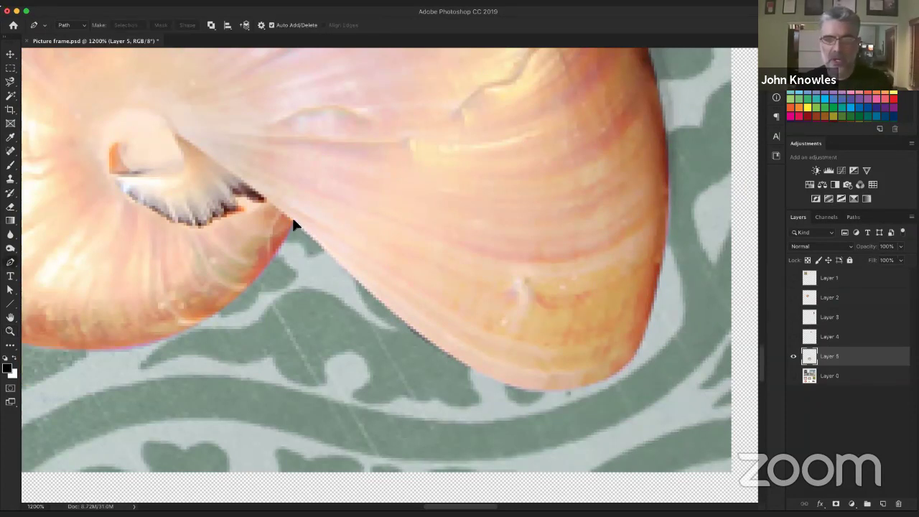
# Try to trace the shell's lower lip from the notch with a Pen tool path of straight segments.
pyautogui.click(295, 223)
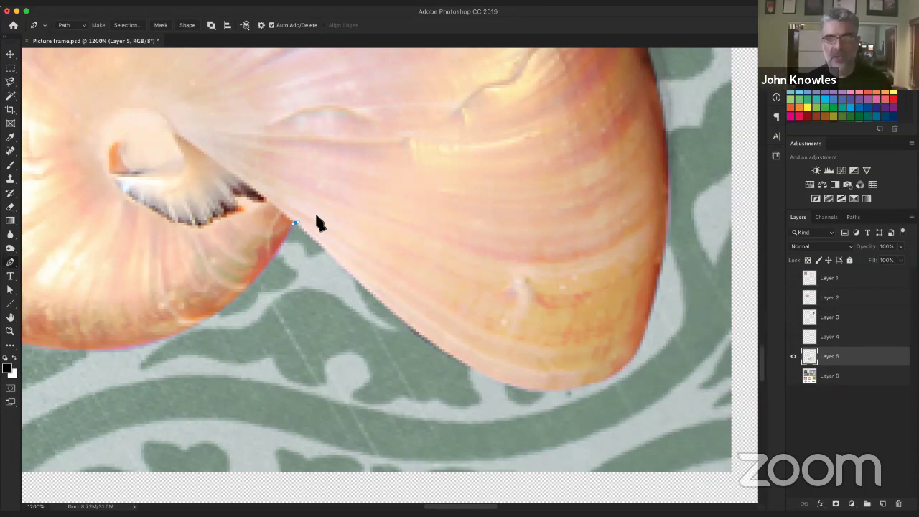
pyautogui.click(369, 291)
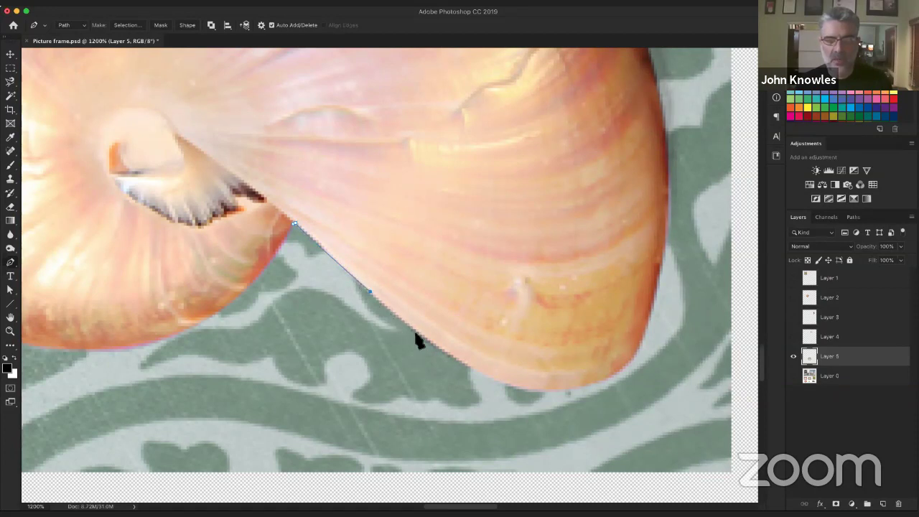
pyautogui.click(450, 355)
pyautogui.click(487, 377)
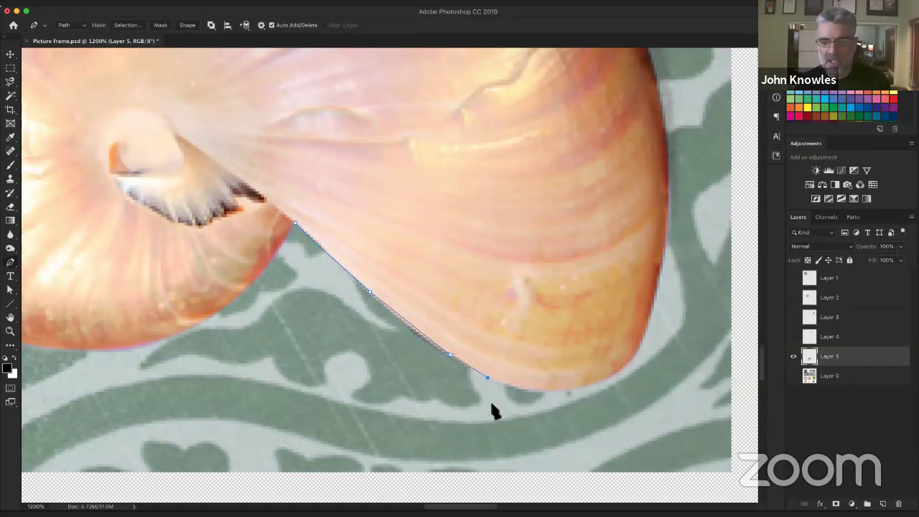
pyautogui.click(510, 384)
pyautogui.click(542, 389)
pyautogui.click(574, 387)
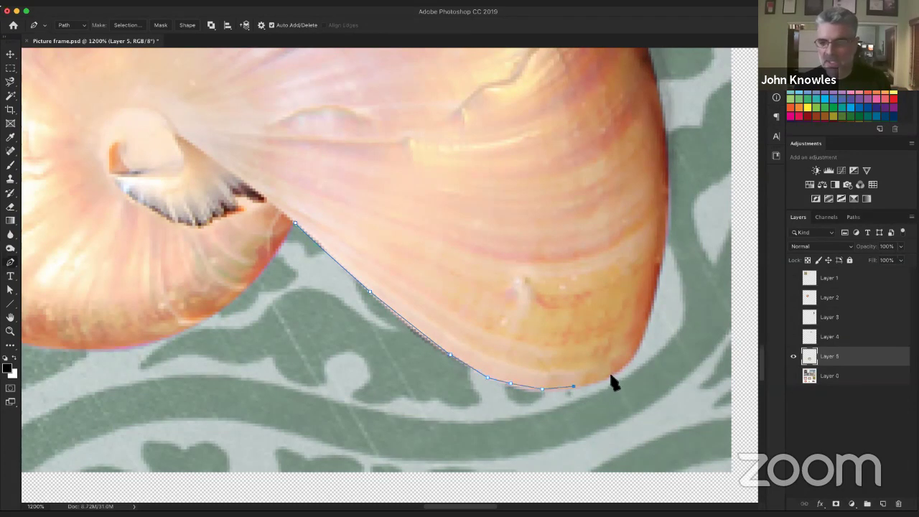
pyautogui.click(612, 378)
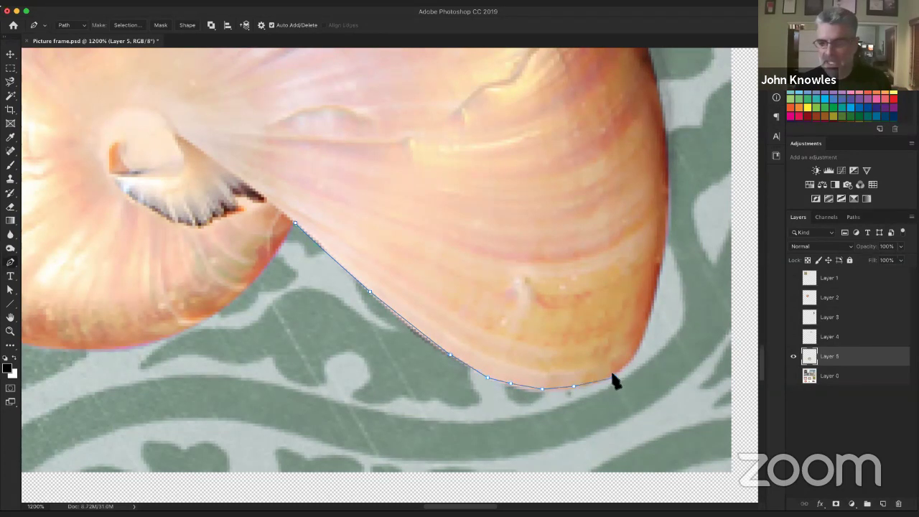
pyautogui.click(637, 347)
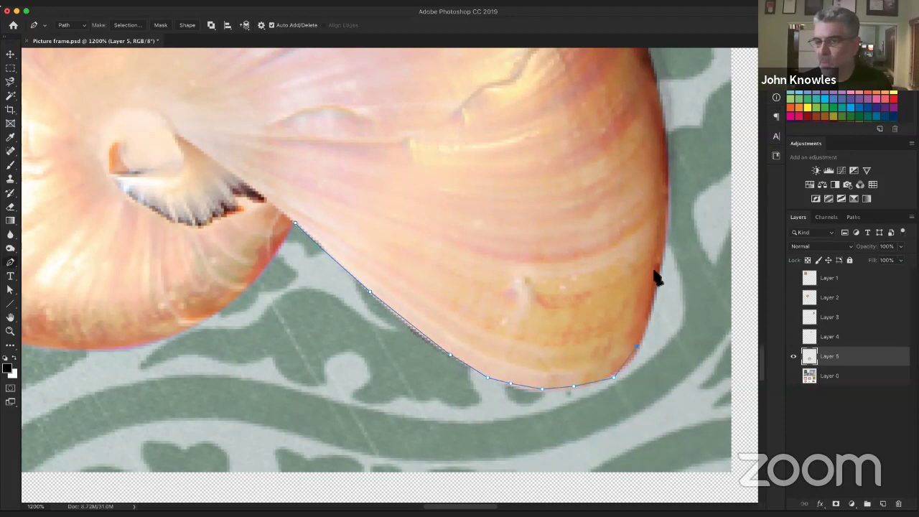
pyautogui.click(657, 269)
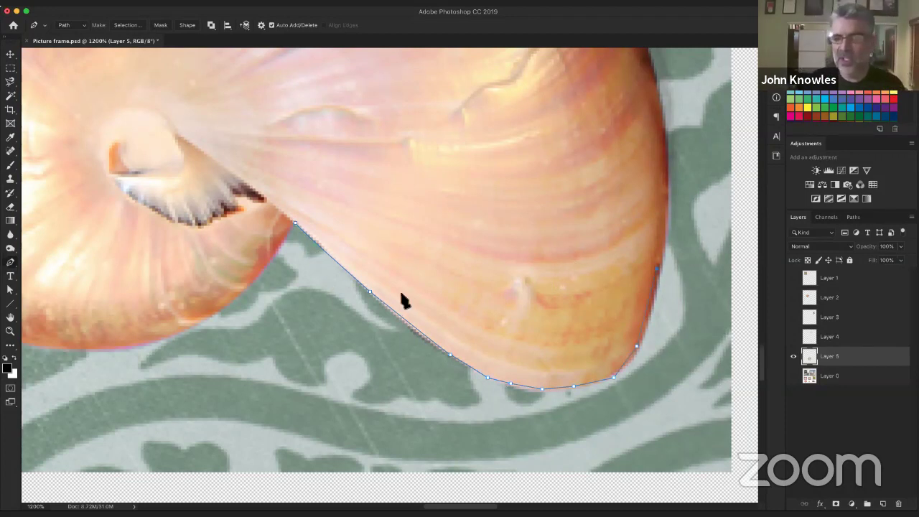
# Undo the straight-segment path by reverting the document history to the Deselect state before New Work Path.
pyautogui.press('super+z')
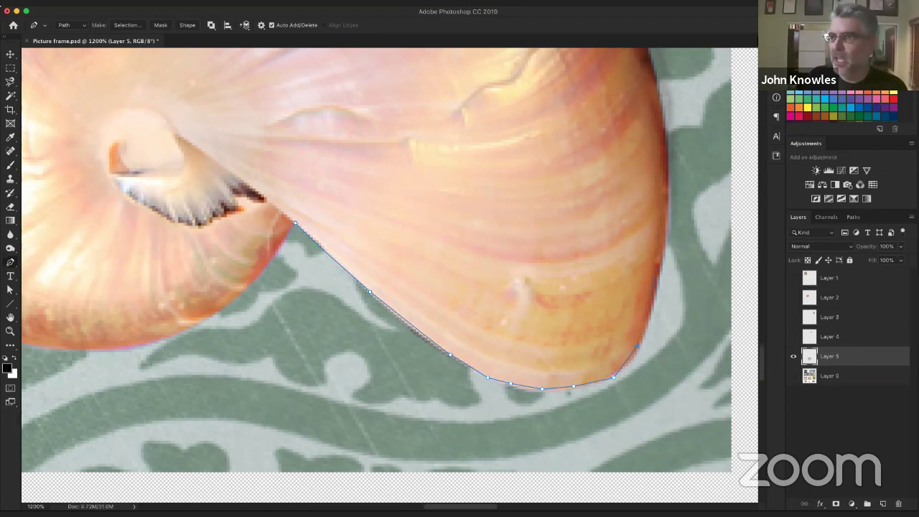
pyautogui.click(776, 58)
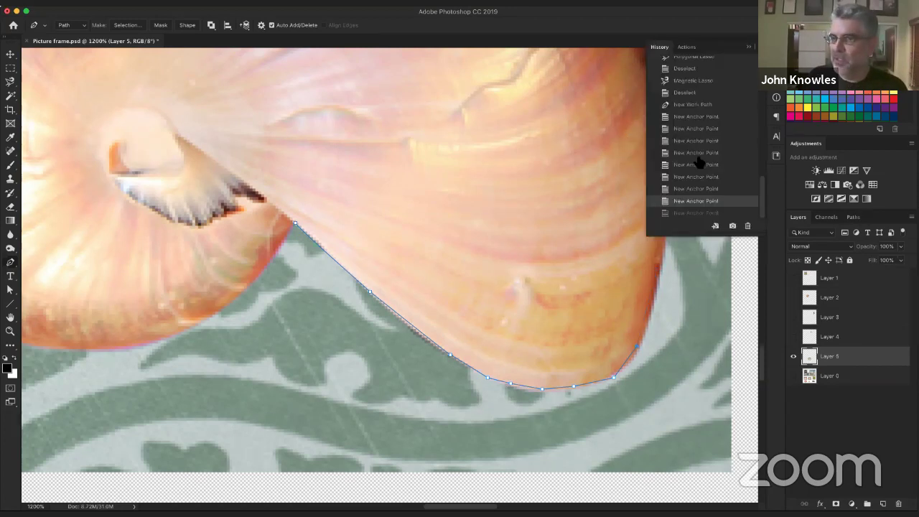
pyautogui.click(711, 105)
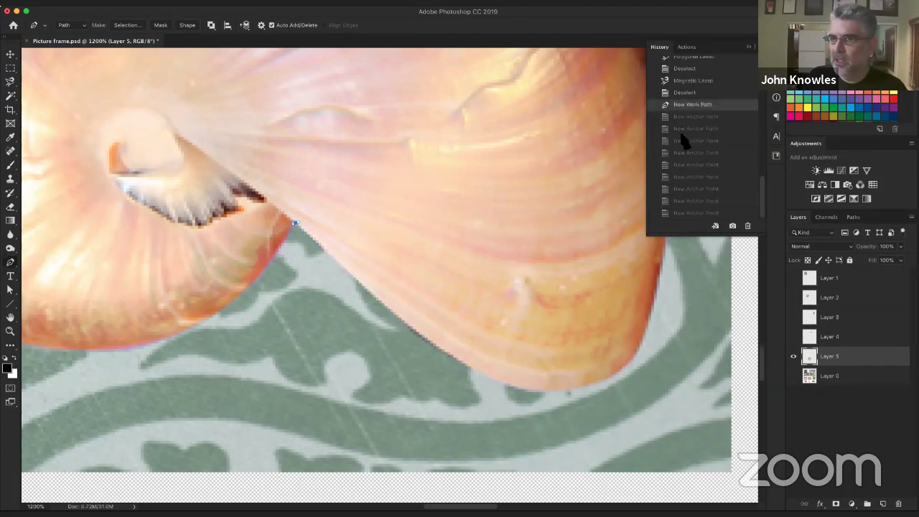
pyautogui.click(705, 93)
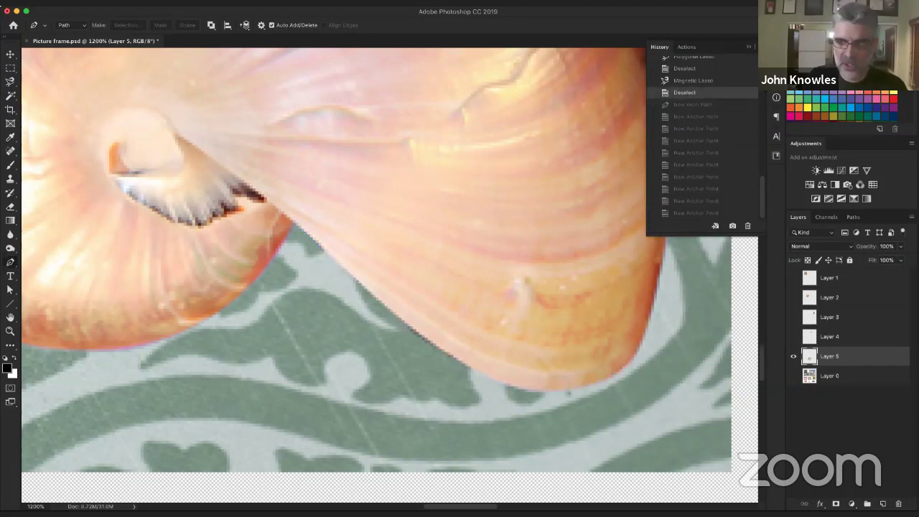
pyautogui.click(437, 264)
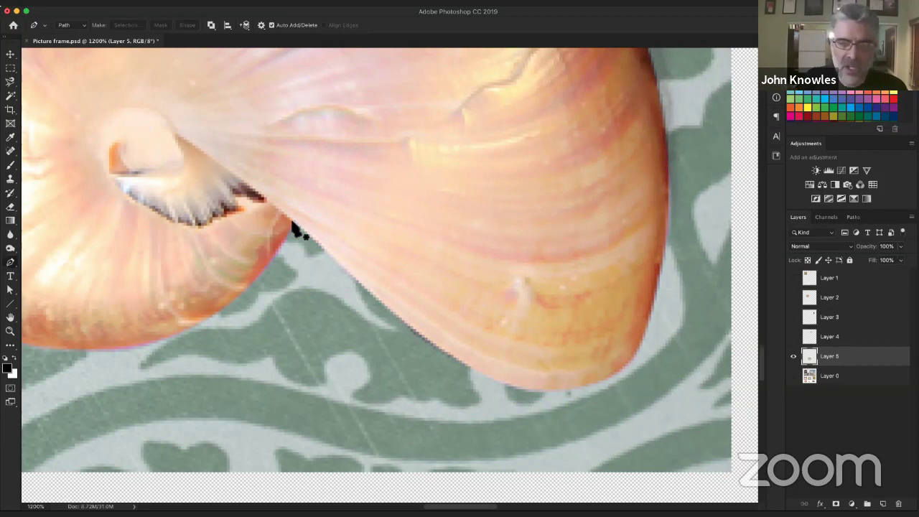
# Start a new Pen path at the shell's notch and trace around its lower lip with smooth curved anchor points.
pyautogui.click(295, 222)
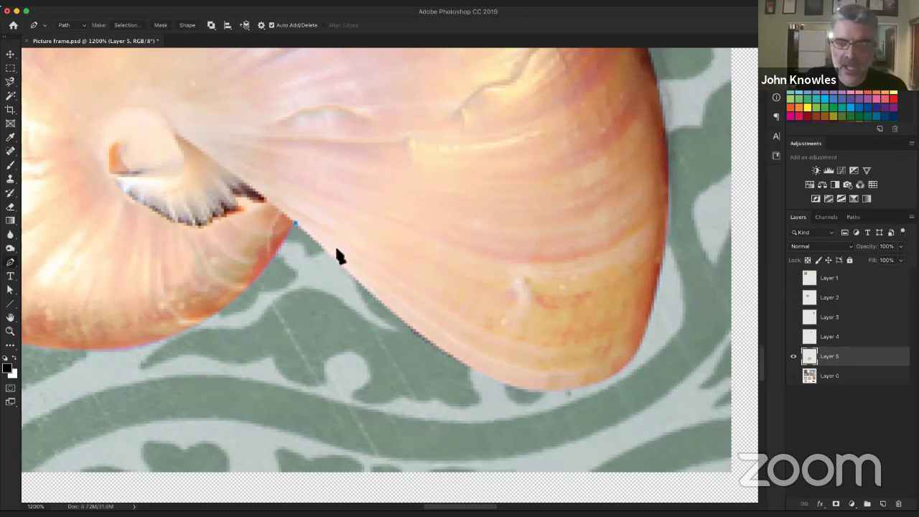
pyautogui.click(362, 283)
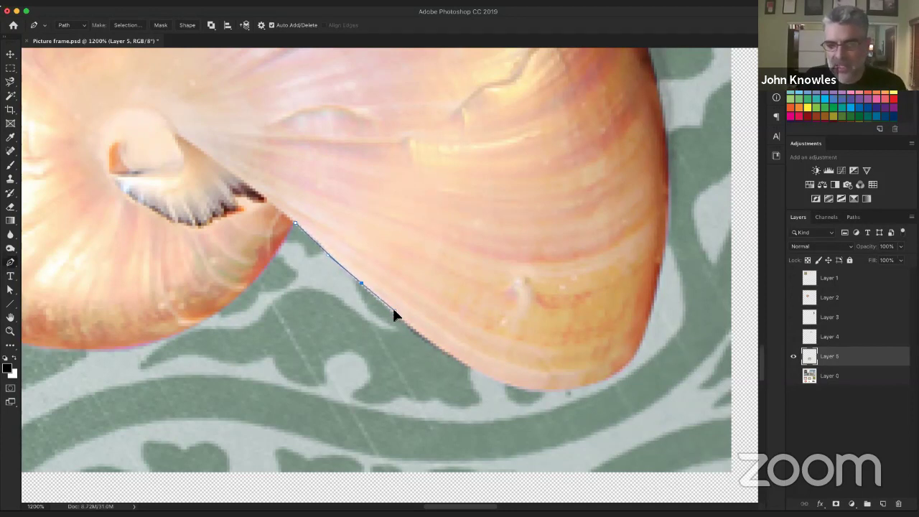
pyautogui.moveTo(392, 312); pyautogui.dragTo(514, 420)
pyautogui.moveTo(471, 394); pyautogui.dragTo(393, 313)
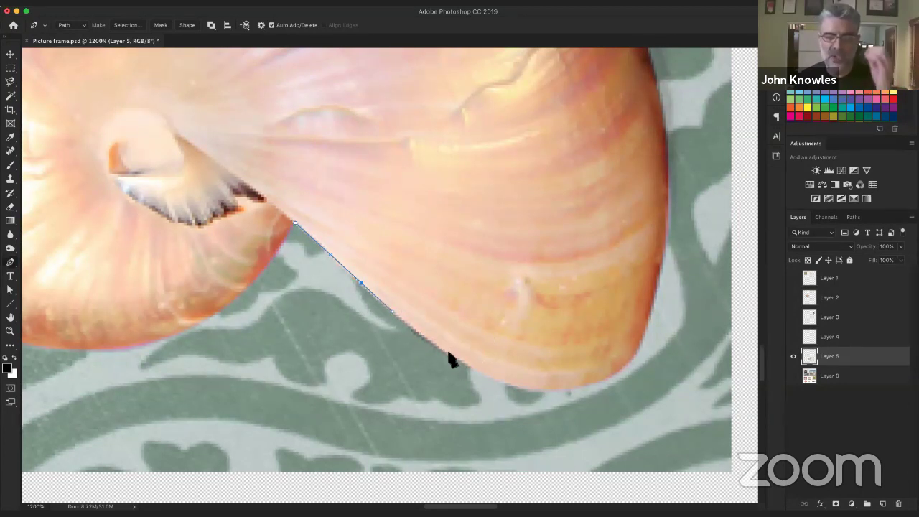
pyautogui.moveTo(475, 368); pyautogui.dragTo(513, 385)
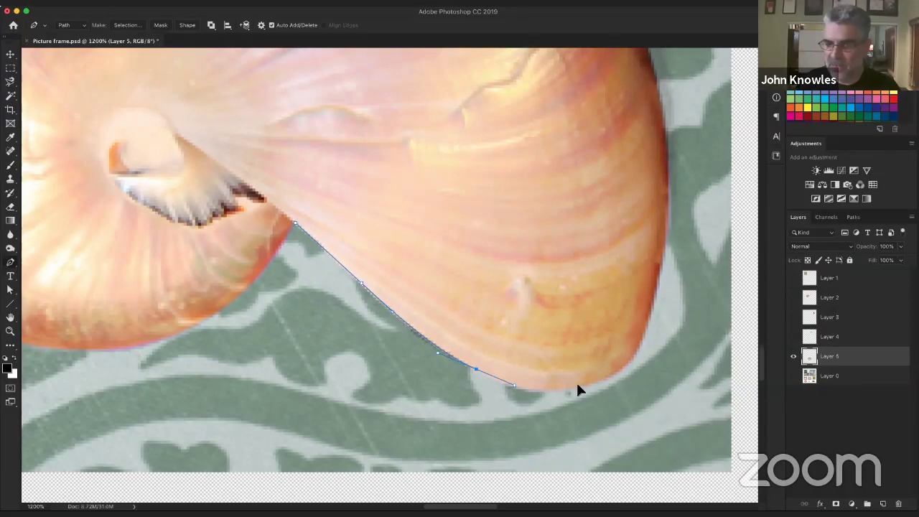
pyautogui.moveTo(606, 372); pyautogui.dragTo(611, 374)
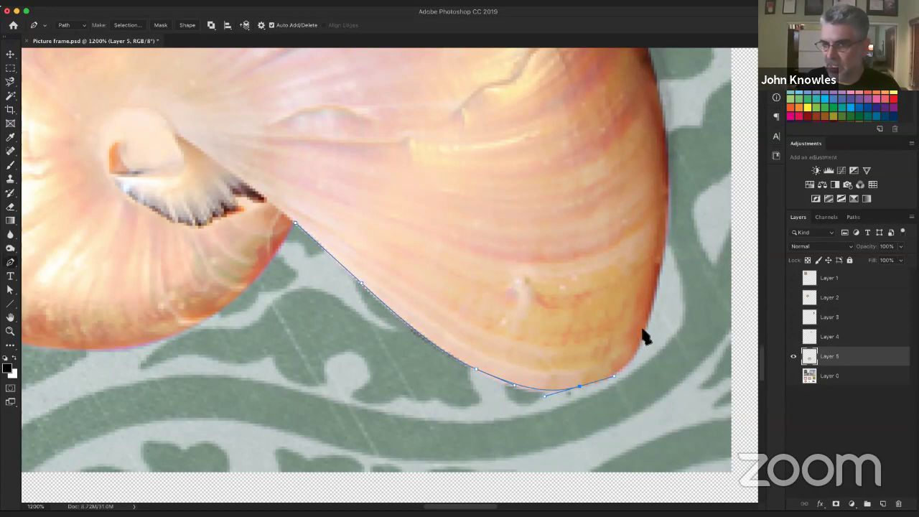
pyautogui.moveTo(646, 327); pyautogui.dragTo(652, 298)
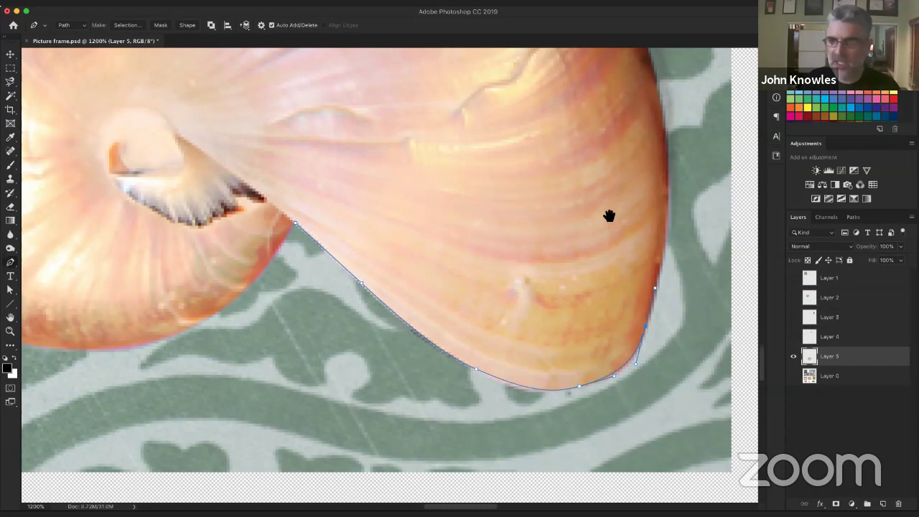
# Continue the Pen path up the shell's outer right edge with smooth curved anchor points, undoing the stray point placed beyond the shell.
pyautogui.moveTo(609, 216); pyautogui.dragTo(554, 313)
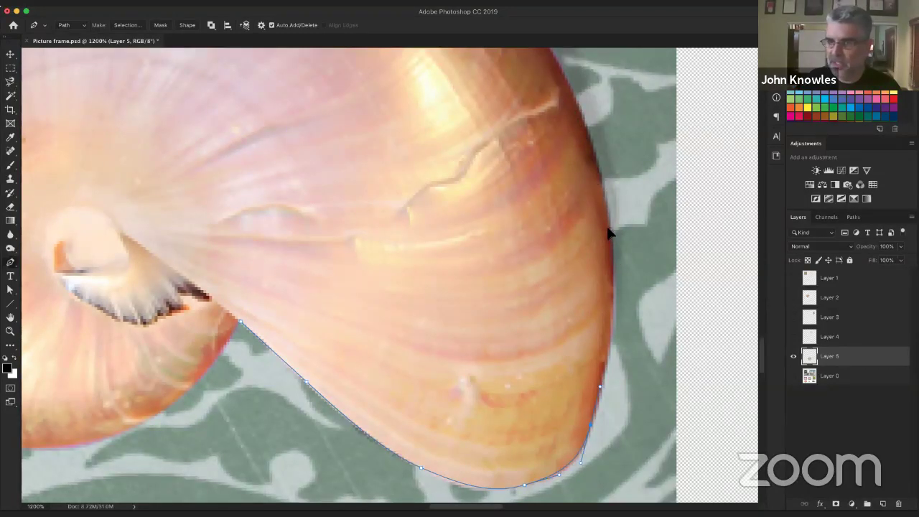
pyautogui.moveTo(607, 231); pyautogui.dragTo(607, 206)
pyautogui.scroll(1, 603, 148)
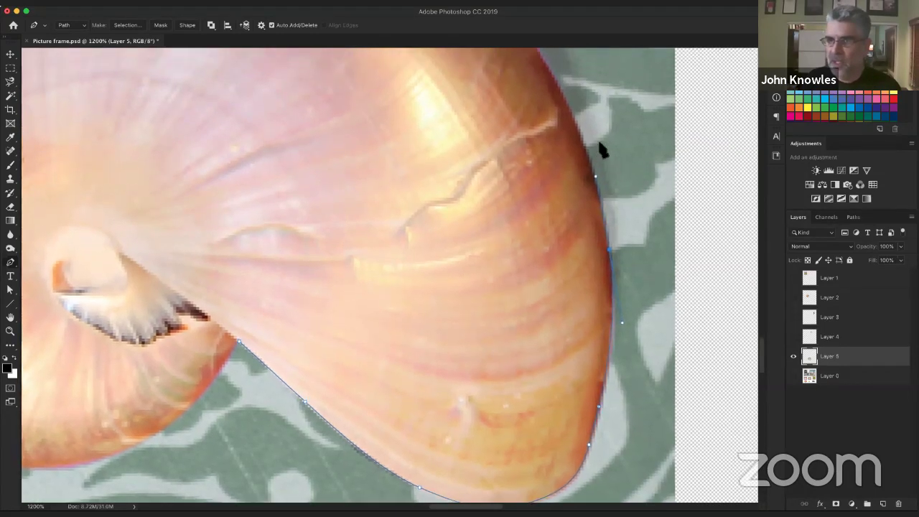
pyautogui.click(698, 170)
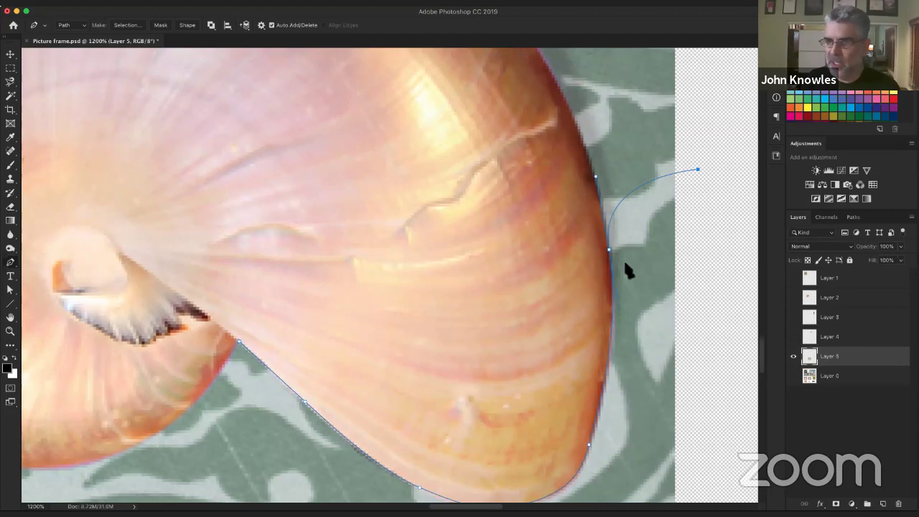
pyautogui.press('super+z')
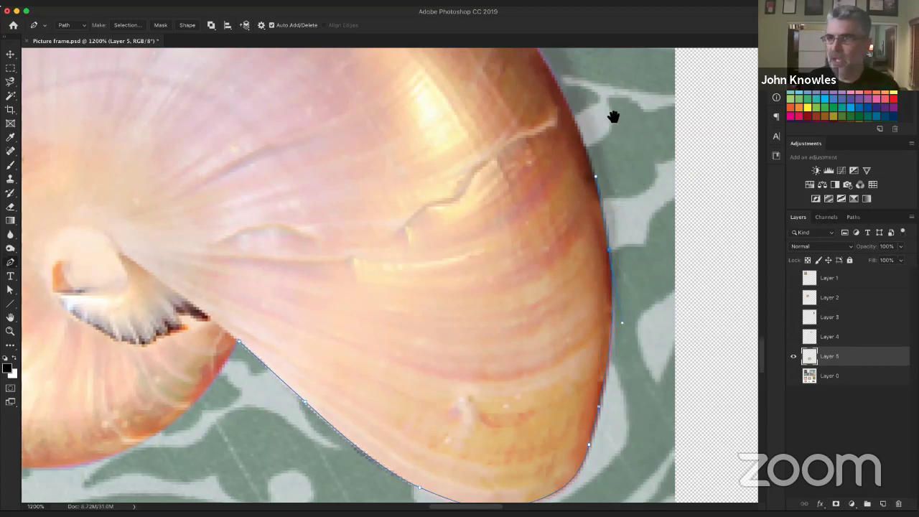
pyautogui.moveTo(614, 117); pyautogui.dragTo(625, 227)
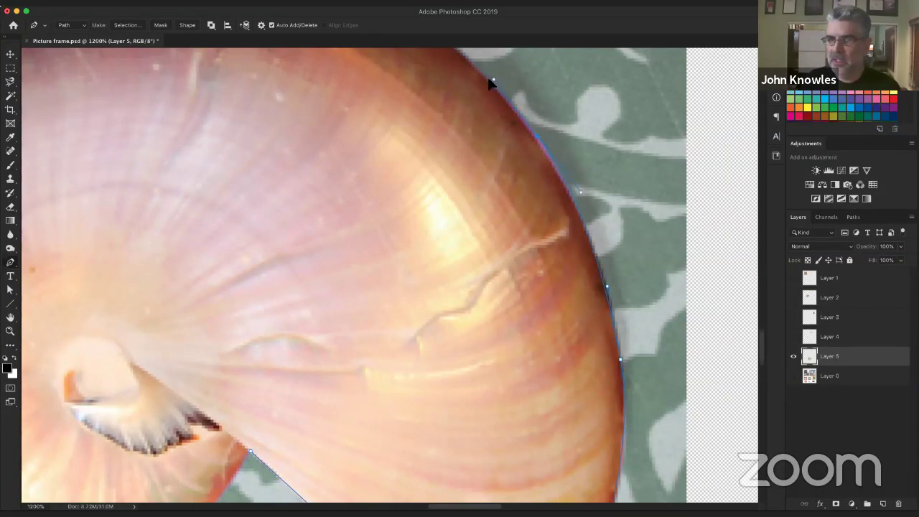
# Carry the Pen path over the top of the shell to its upper-left shoulder with long curved segments.
pyautogui.scroll(5, 513, 197)
pyautogui.hscroll(-3, 513, 197)
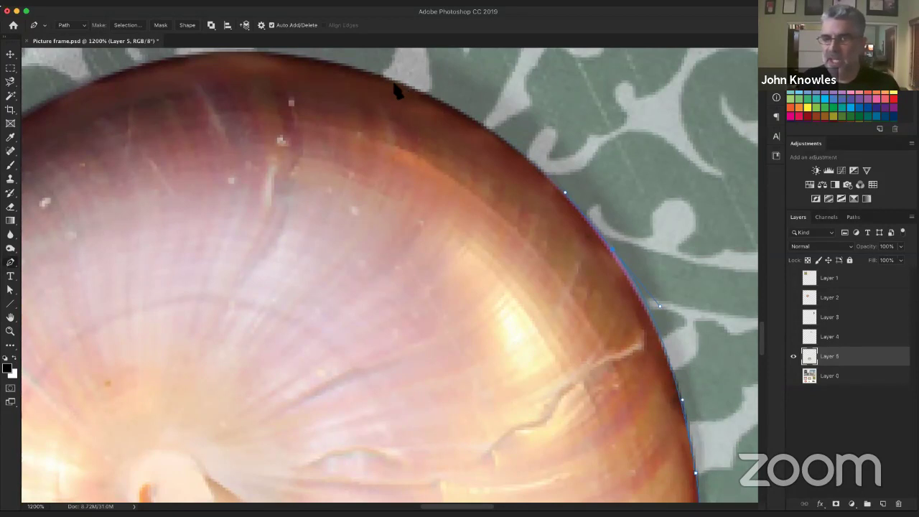
pyautogui.moveTo(395, 83); pyautogui.dragTo(309, 62)
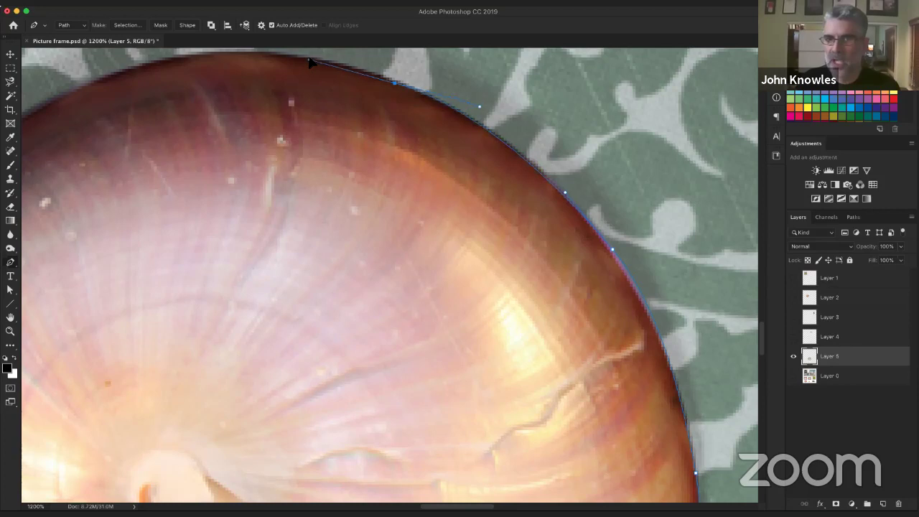
pyautogui.moveTo(306, 133); pyautogui.dragTo(462, 168)
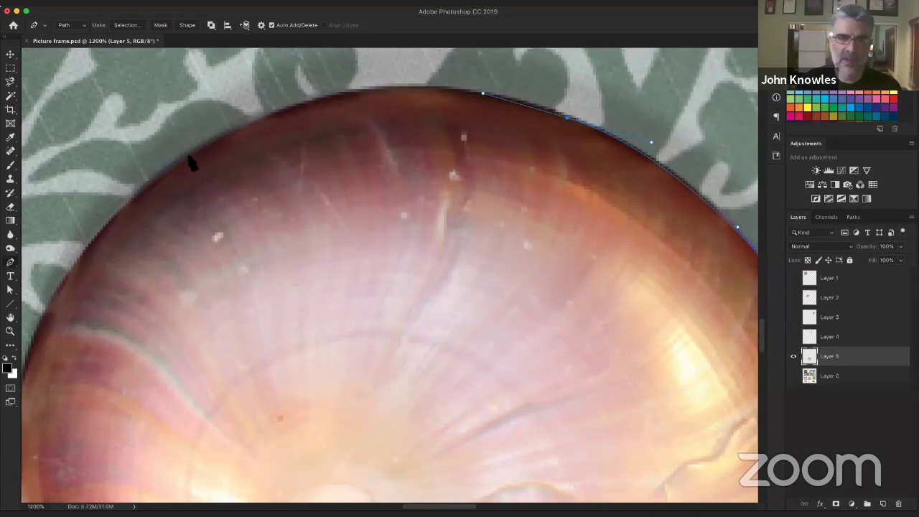
pyautogui.click(188, 155)
pyautogui.moveTo(158, 186); pyautogui.dragTo(39, 253)
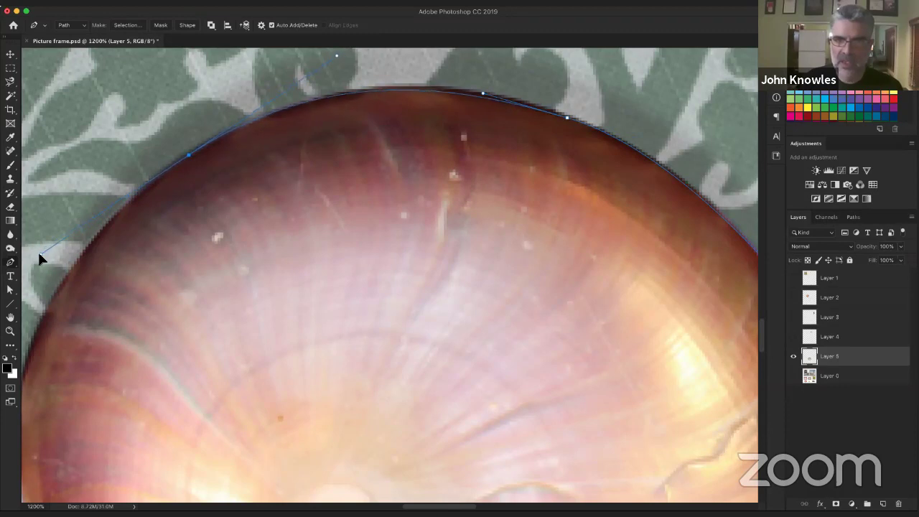
# Trace the shell's left edge down to the lower-left curve with smooth anchor points.
pyautogui.hscroll(-5, 345, 163)
pyautogui.scroll(-3, 345, 163)
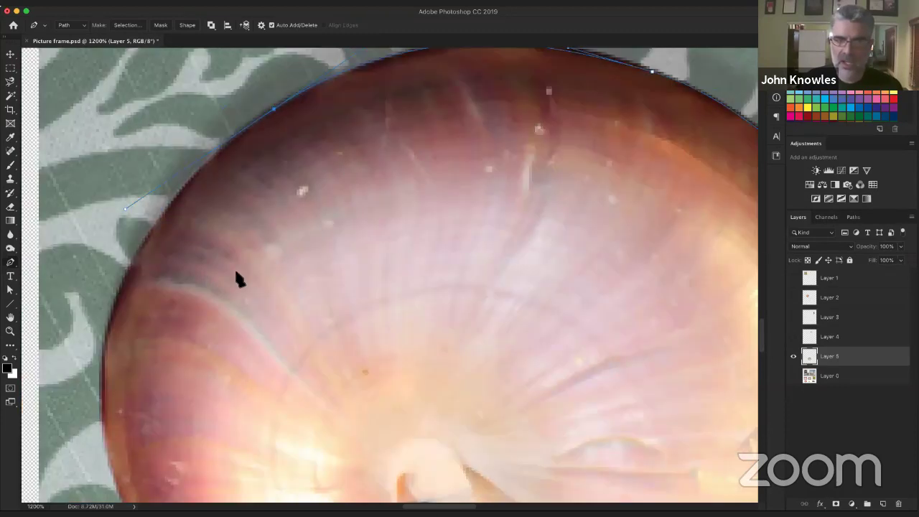
pyautogui.moveTo(218, 283); pyautogui.dragTo(219, 304)
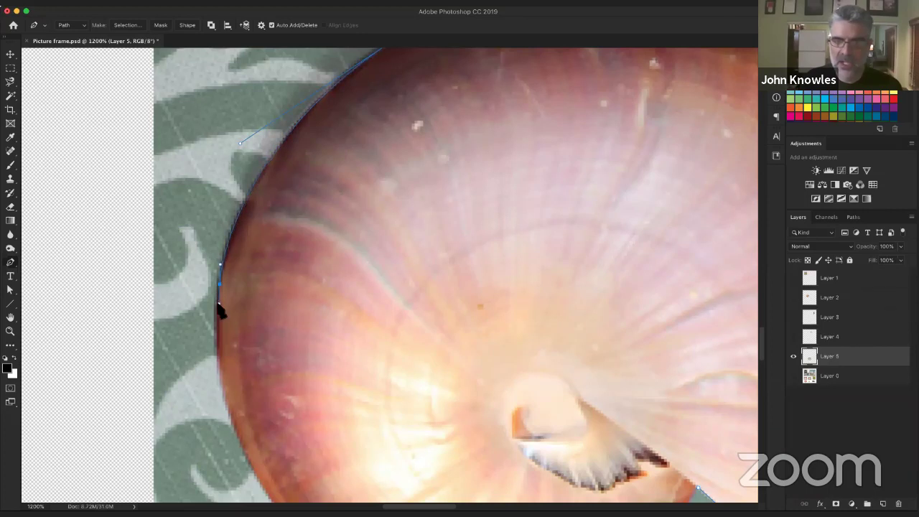
pyautogui.scroll(-5, 220, 309)
pyautogui.hscroll(-2, 340, 211)
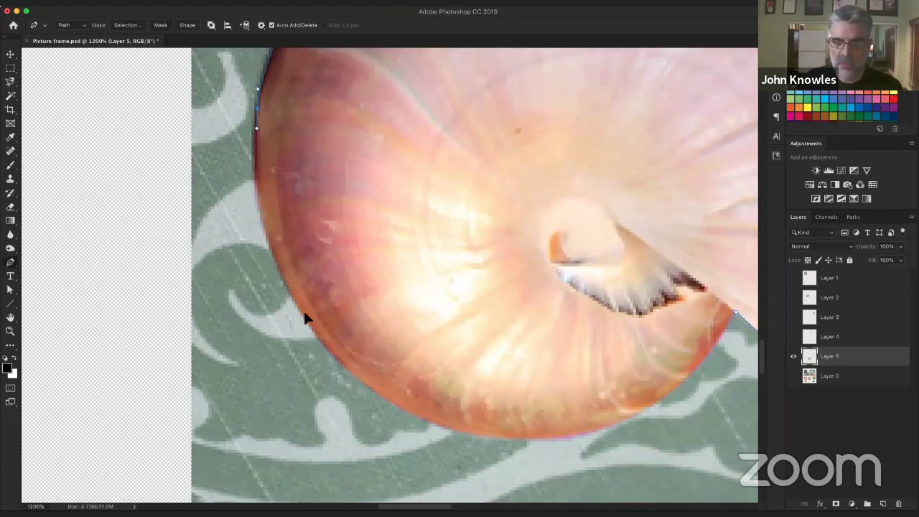
pyautogui.moveTo(285, 284); pyautogui.dragTo(325, 347)
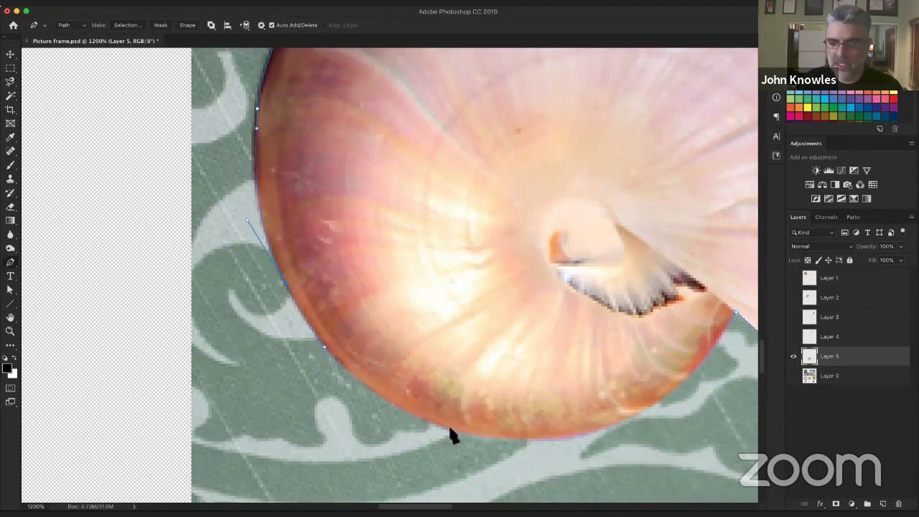
# Trace along the underside of the shell's coil and close the path at the starting point in the notch.
pyautogui.moveTo(452, 427); pyautogui.dragTo(537, 449)
pyautogui.press('space')
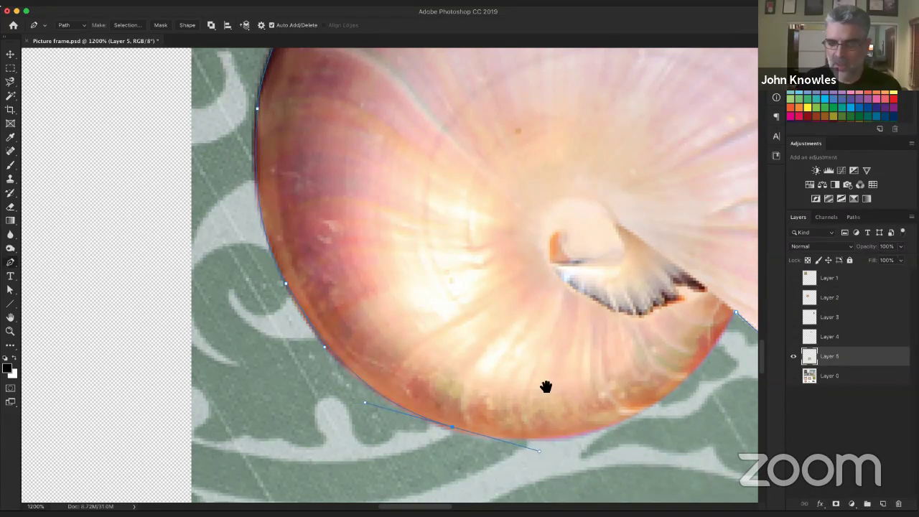
pyautogui.moveTo(546, 385); pyautogui.dragTo(453, 378)
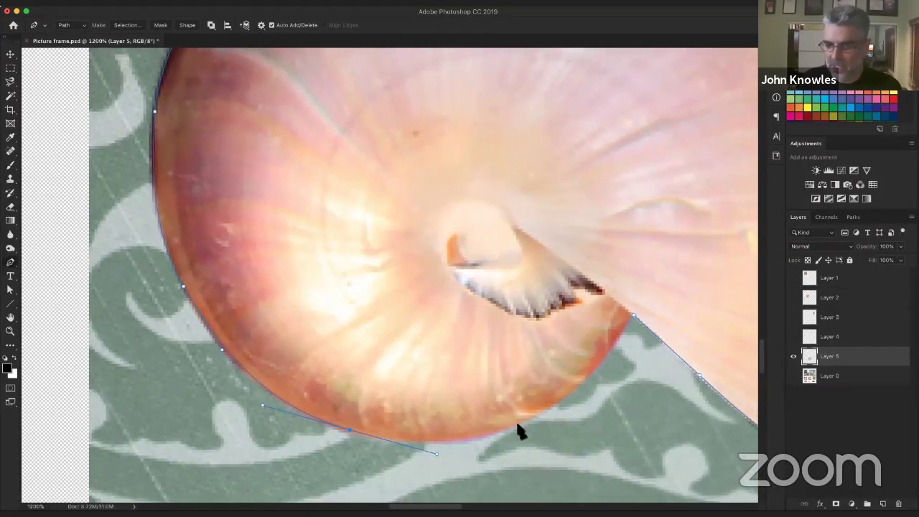
pyautogui.moveTo(516, 426); pyautogui.dragTo(559, 407)
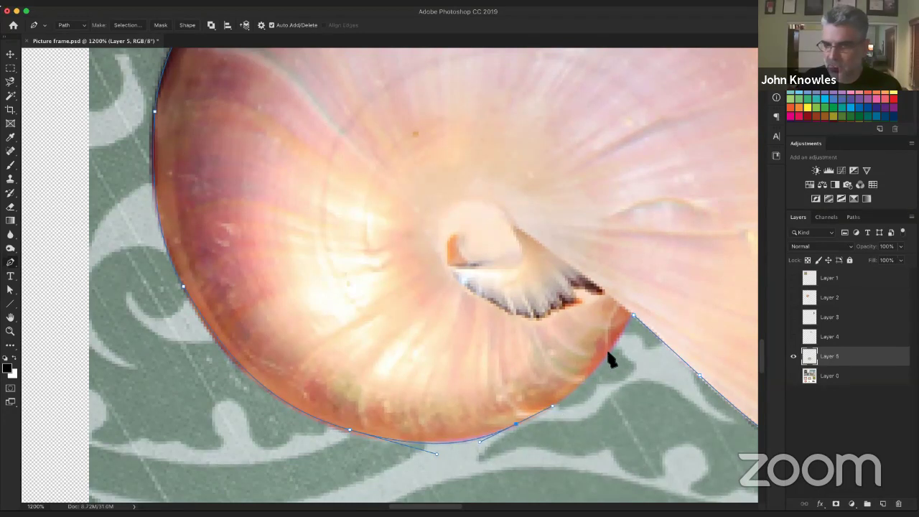
pyautogui.moveTo(607, 357); pyautogui.dragTo(619, 334)
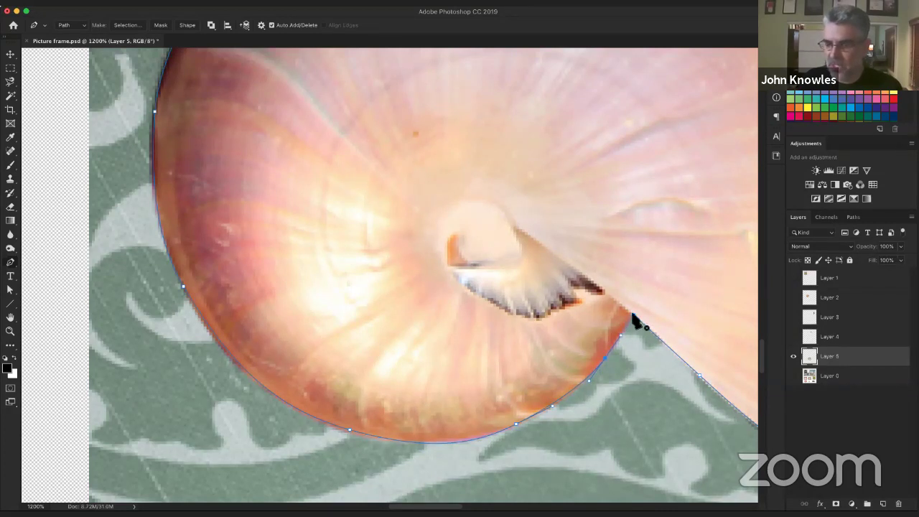
pyautogui.click(633, 315)
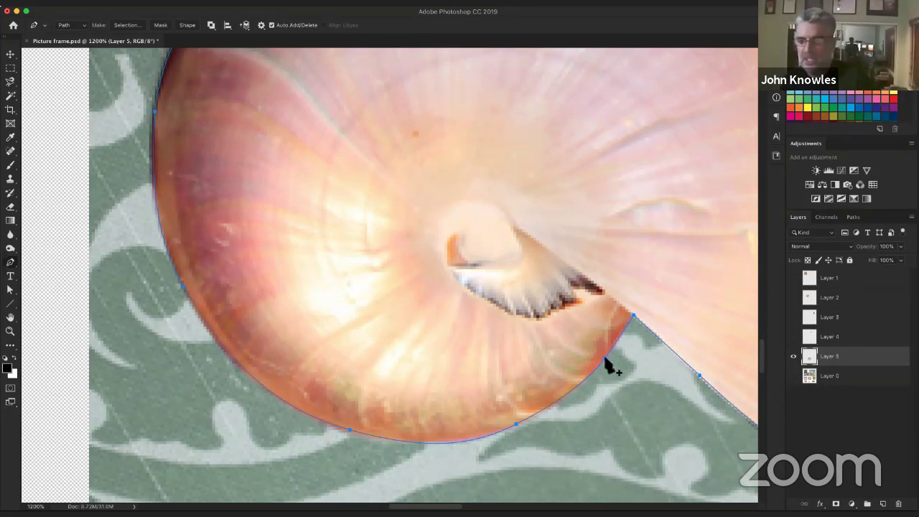
# Remove the extra anchor point on the coil's underside and lengthen the neighbouring point's direction handle to follow the edge.
pyautogui.click(514, 424)
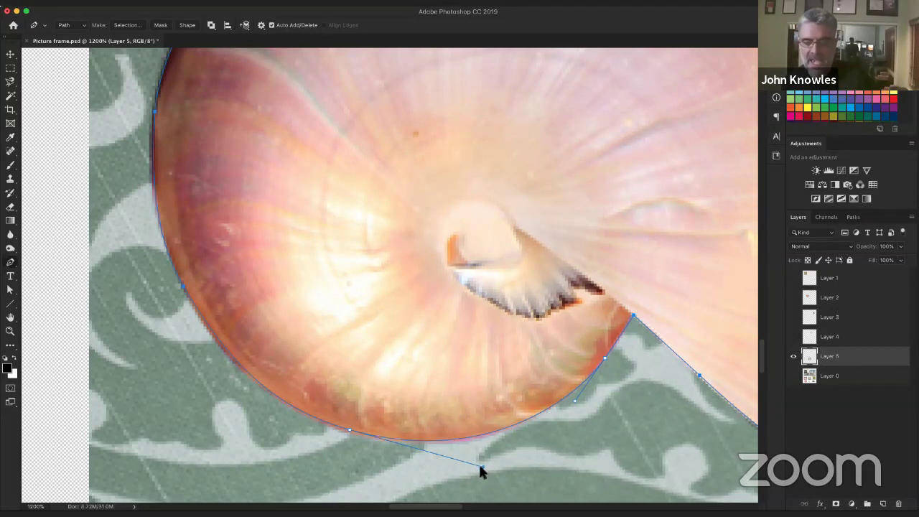
pyautogui.moveTo(483, 466)
pyautogui.mouseDown()
pyautogui.moveTo(494, 466)
pyautogui.moveTo(438, 429)
pyautogui.moveTo(452, 460)
pyautogui.moveTo(484, 467)
pyautogui.mouseUp()
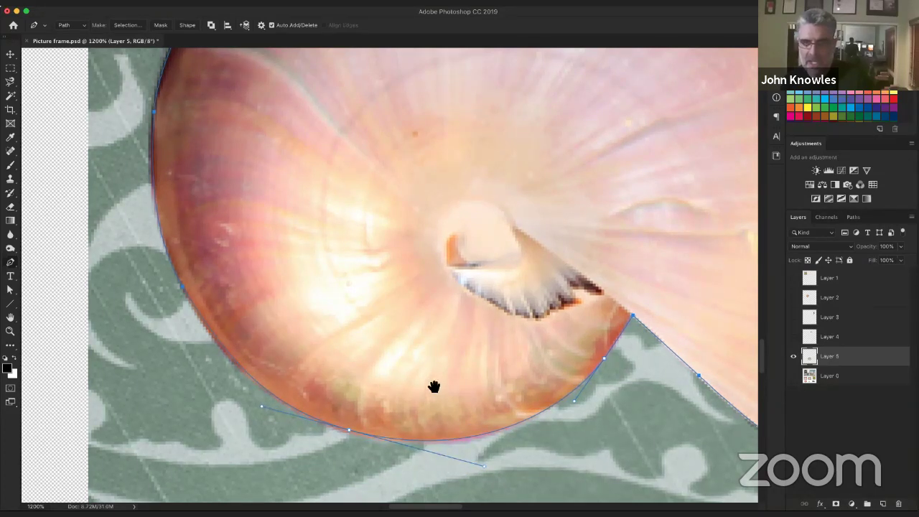
# Check the path around the upper contour, then add an anchor point on the outer right edge and nudge it to fit.
pyautogui.scroll(5, 434, 387)
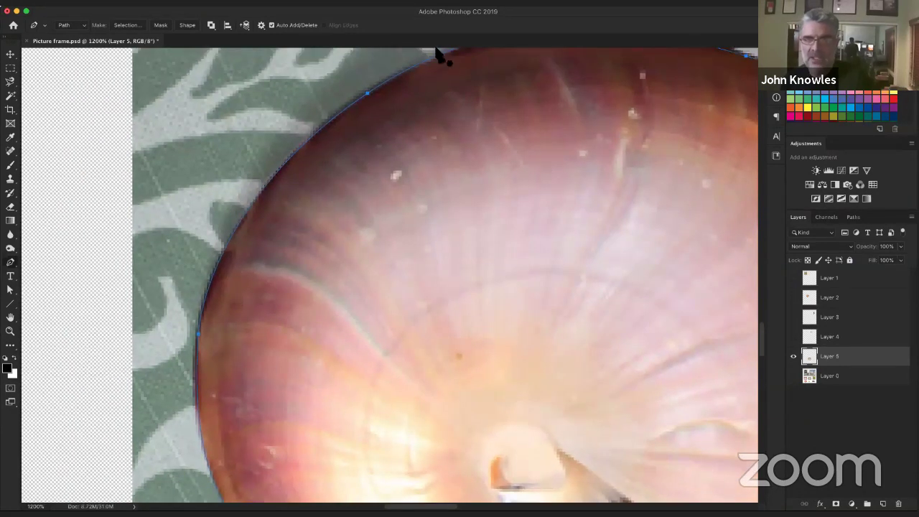
pyautogui.scroll(2, 417, 150)
pyautogui.hscroll(2, 416, 151)
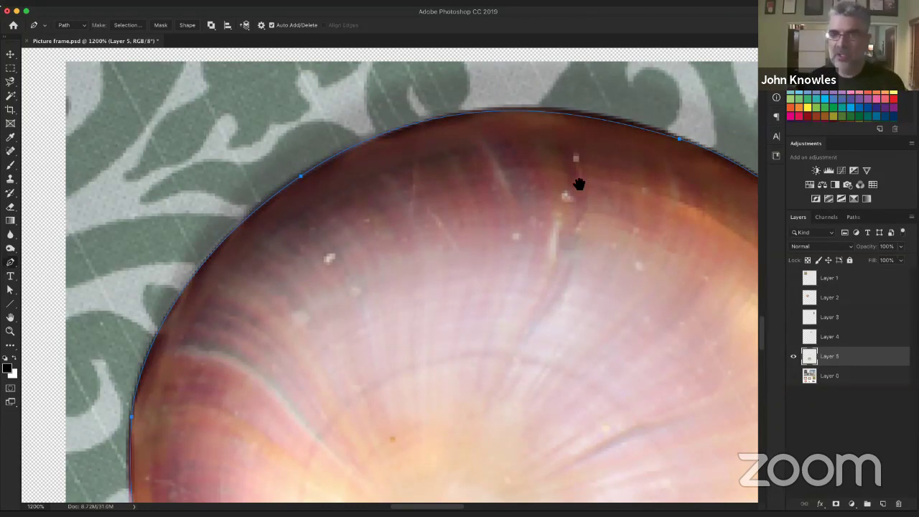
pyautogui.moveTo(640, 174); pyautogui.dragTo(600, 166)
pyautogui.moveTo(599, 167); pyautogui.dragTo(502, 115)
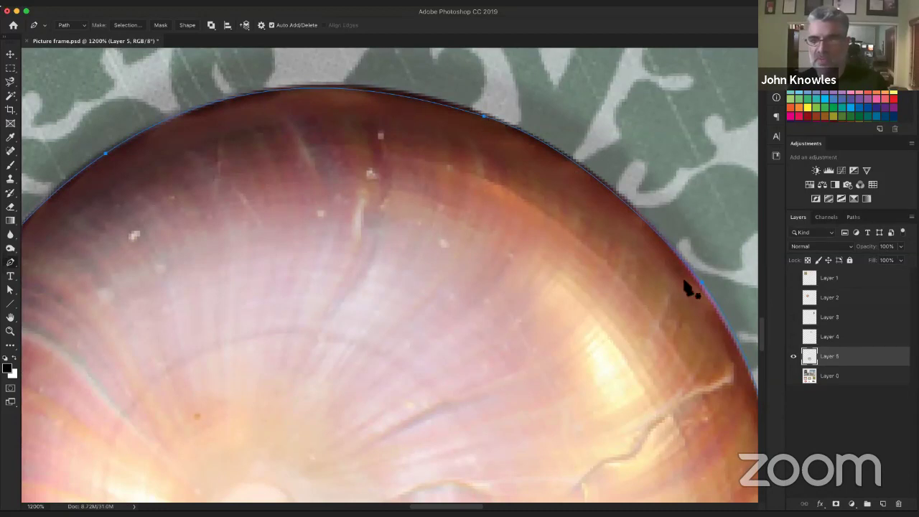
pyautogui.scroll(-5, 589, 165)
pyautogui.hscroll(5, 589, 164)
pyautogui.scroll(-4, 571, 331)
pyautogui.hscroll(4, 571, 332)
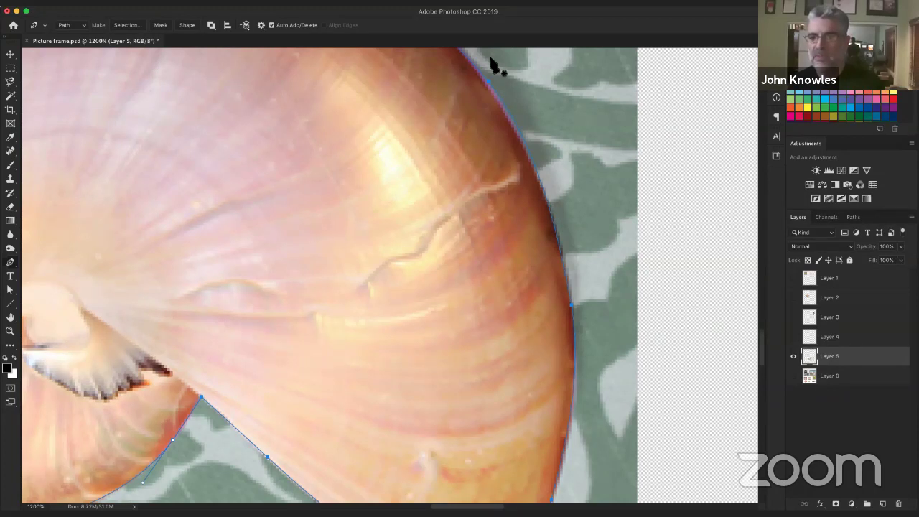
pyautogui.click(552, 214)
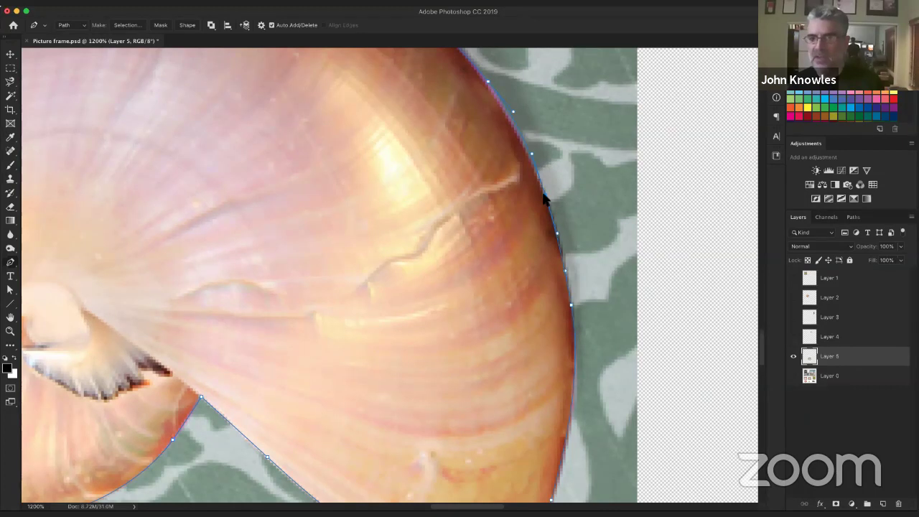
pyautogui.keyDown('ctrl'); pyautogui.click(544, 201); pyautogui.keyUp('ctrl')
pyautogui.moveTo(544, 201); pyautogui.dragTo(546, 206)
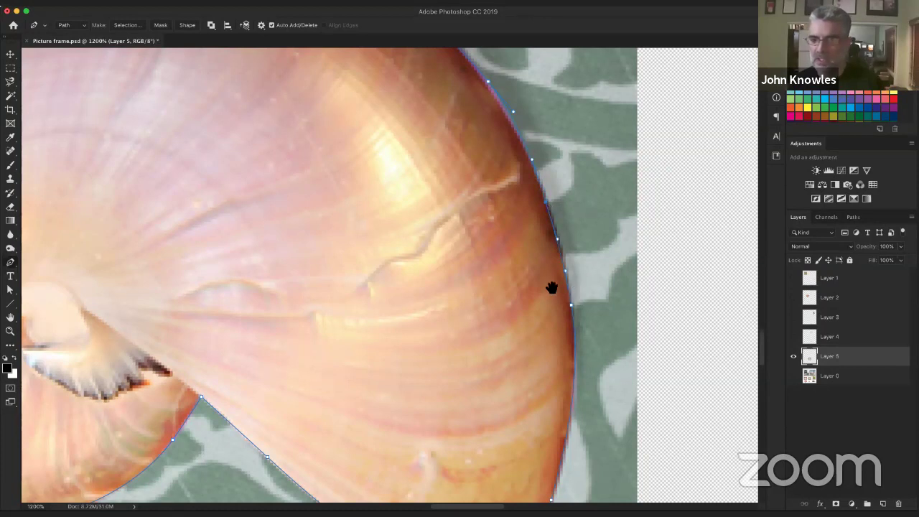
# Inspect the rest of the outline and add an anchor point on the shell's top edge to bring the path onto the contour.
pyautogui.moveTo(552, 288); pyautogui.dragTo(554, 148)
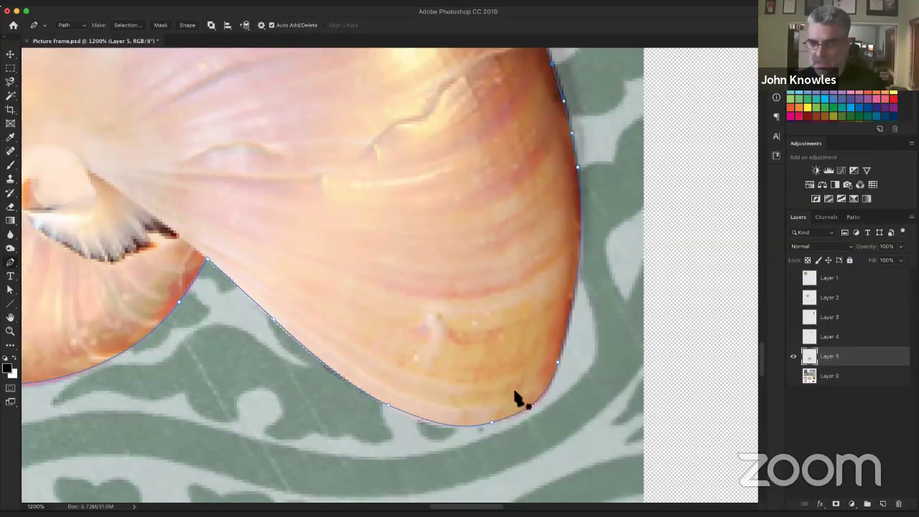
pyautogui.hscroll(-3, 416, 352)
pyautogui.scroll(2, 415, 352)
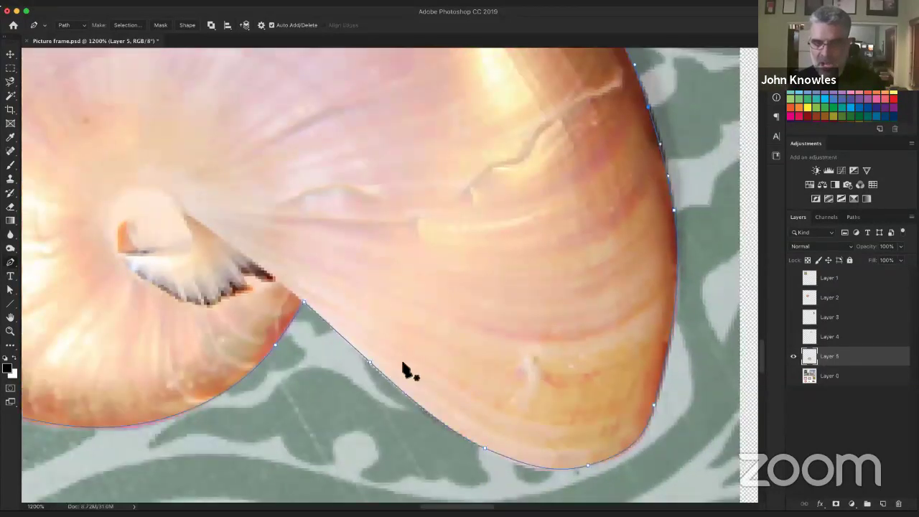
pyautogui.hscroll(-2, 406, 369)
pyautogui.hscroll(-5, 409, 223)
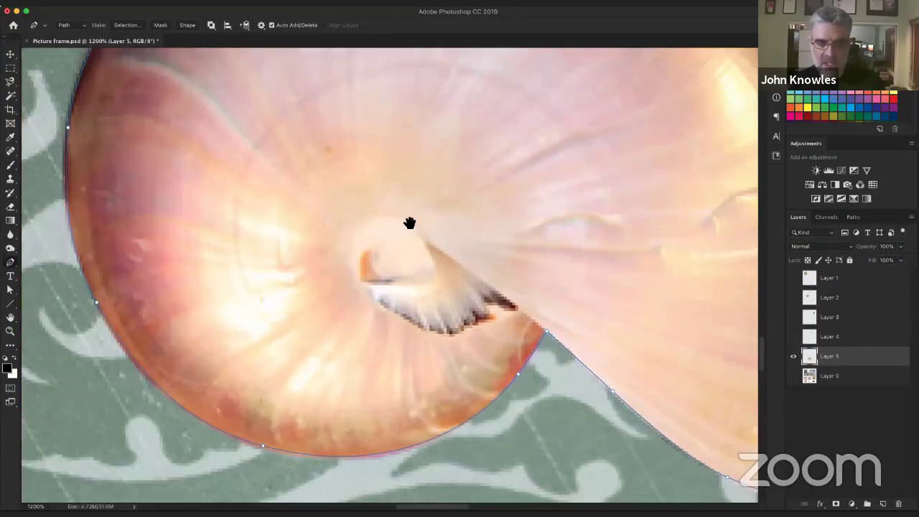
pyautogui.scroll(5, 322, 283)
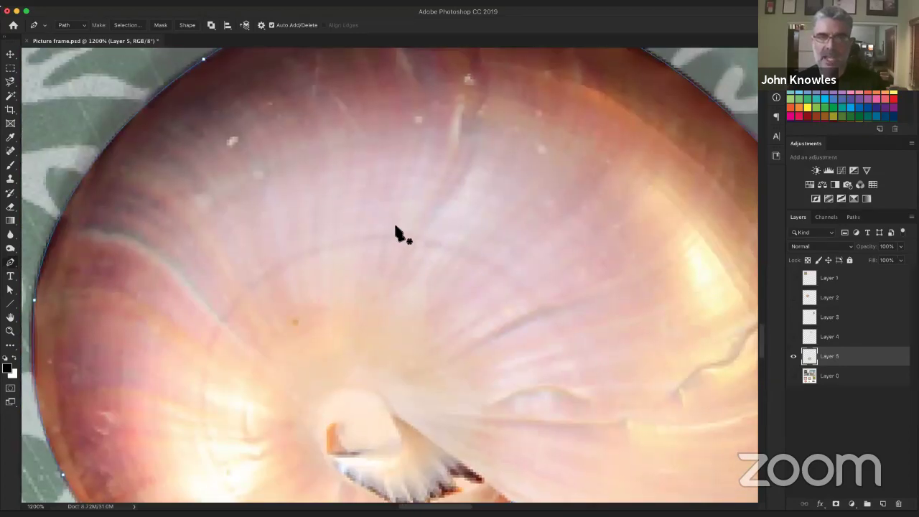
pyautogui.scroll(-3, 395, 227)
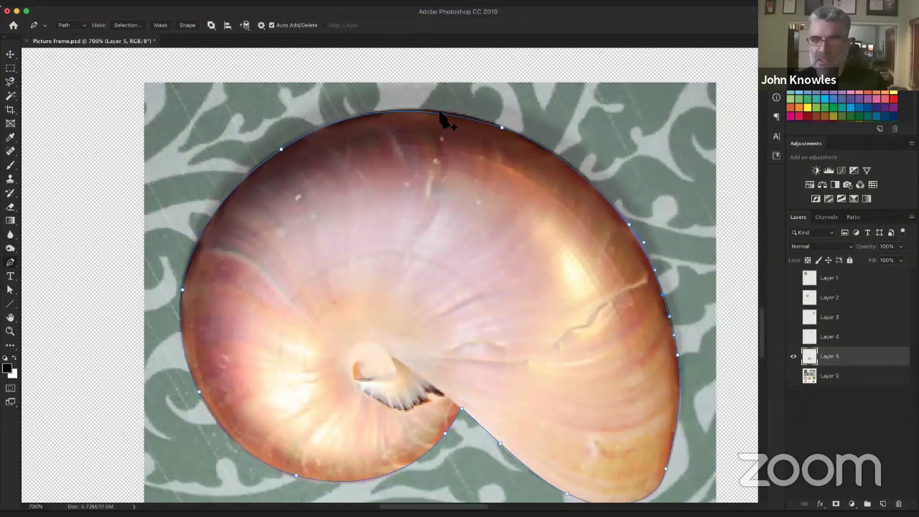
pyautogui.click(442, 113)
pyautogui.moveTo(493, 209); pyautogui.dragTo(388, 180)
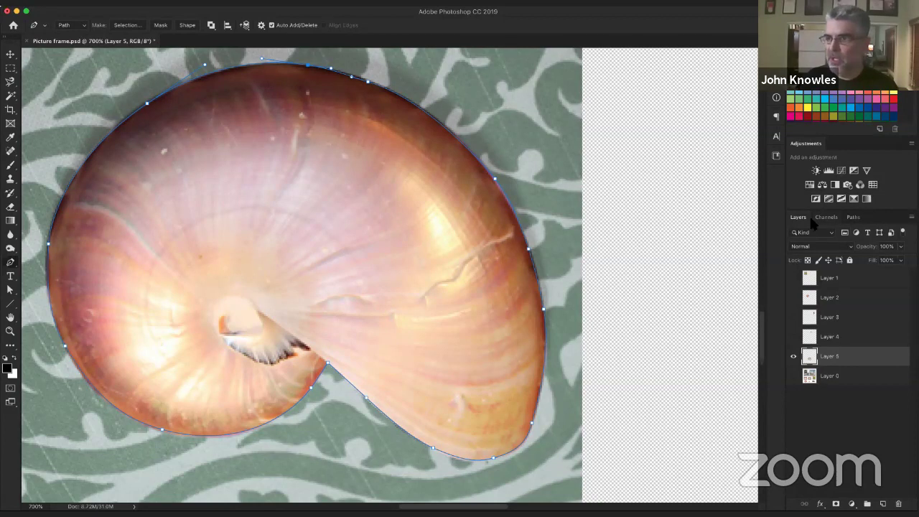
# Display the document's list of paths with the shell's work path.
pyautogui.click(286, 12)
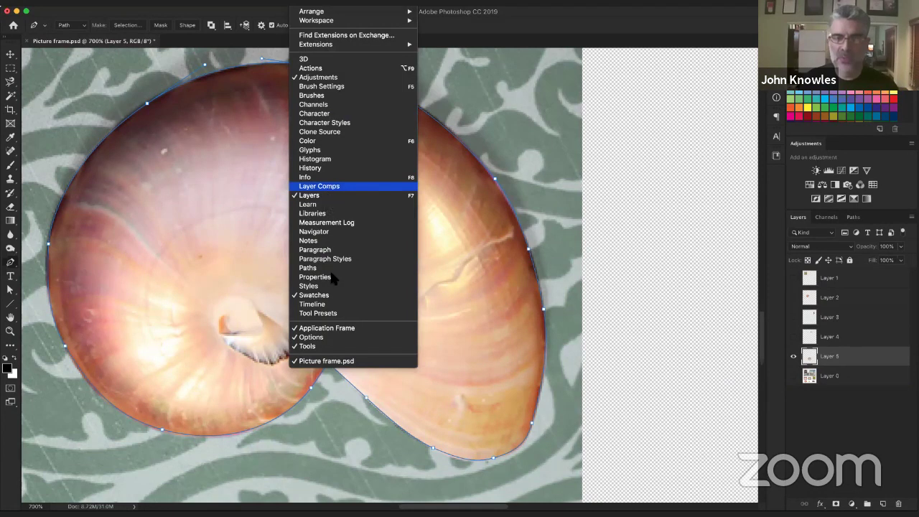
pyautogui.click(866, 221)
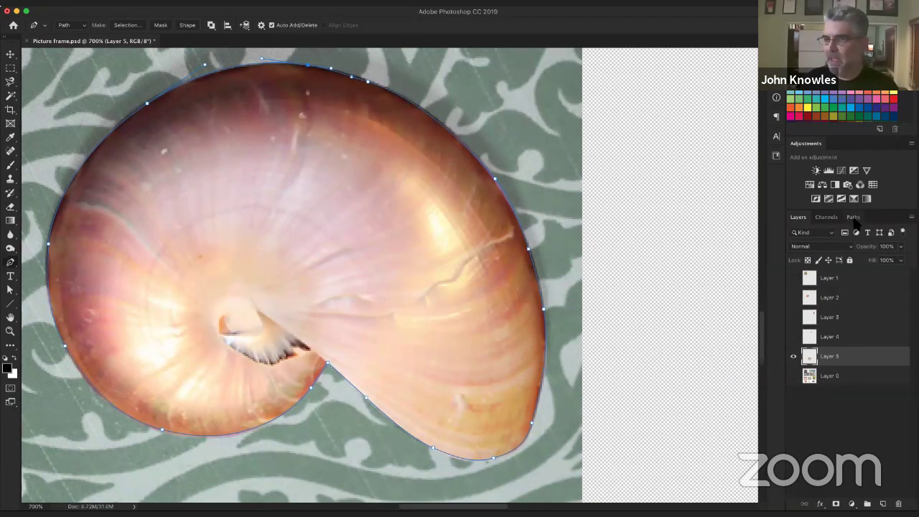
pyautogui.click(854, 217)
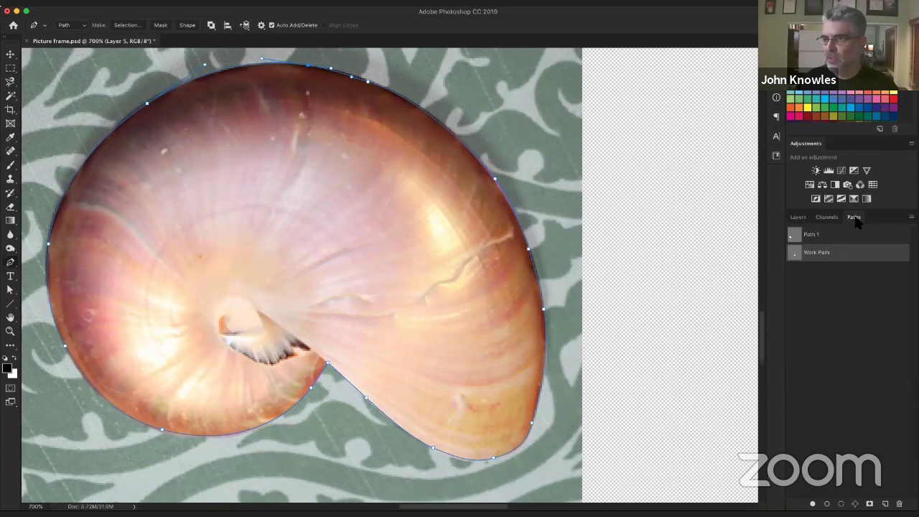
# Toggle the shell's work path off and on to compare its outline with the shell's edge.
pyautogui.click(824, 282)
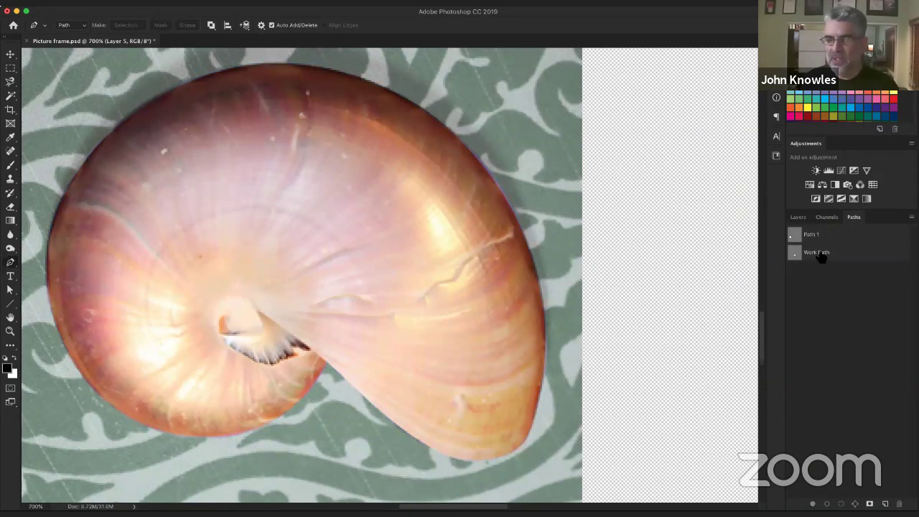
pyautogui.click(821, 257)
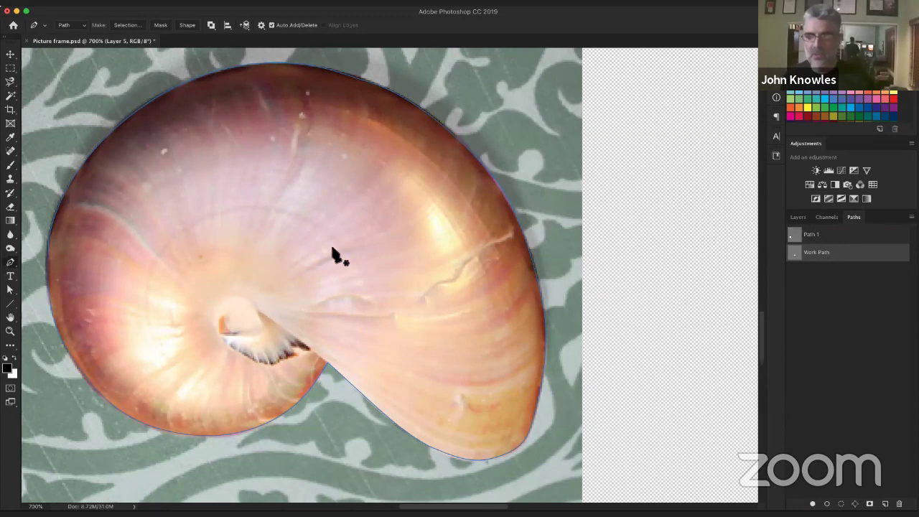
pyautogui.click(850, 290)
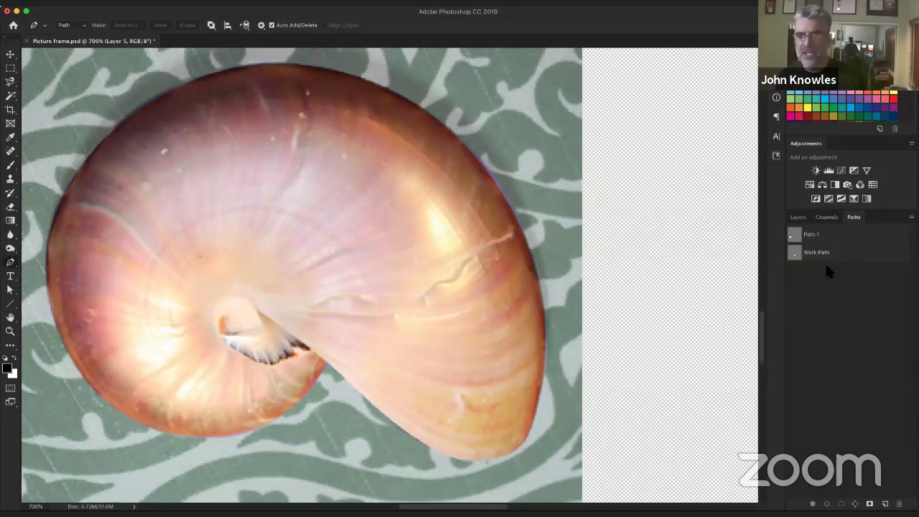
pyautogui.click(850, 253)
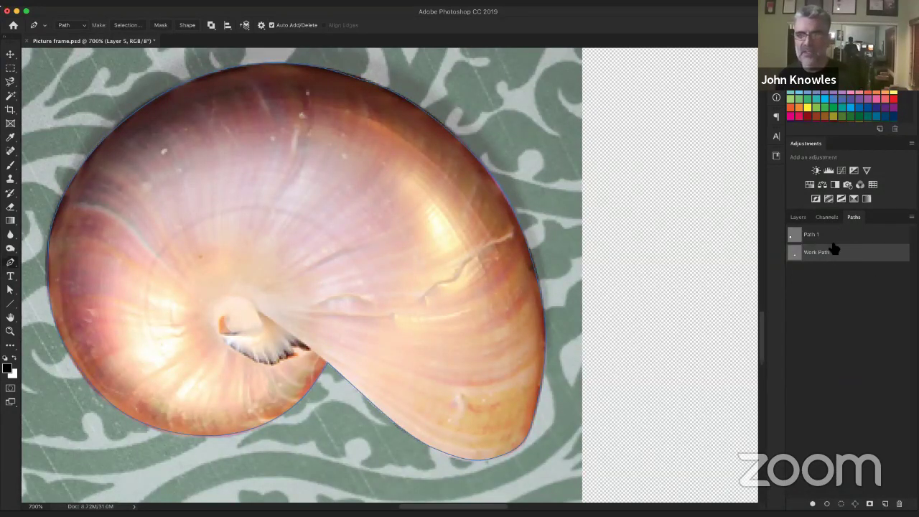
pyautogui.click(834, 271)
pyautogui.click(830, 252)
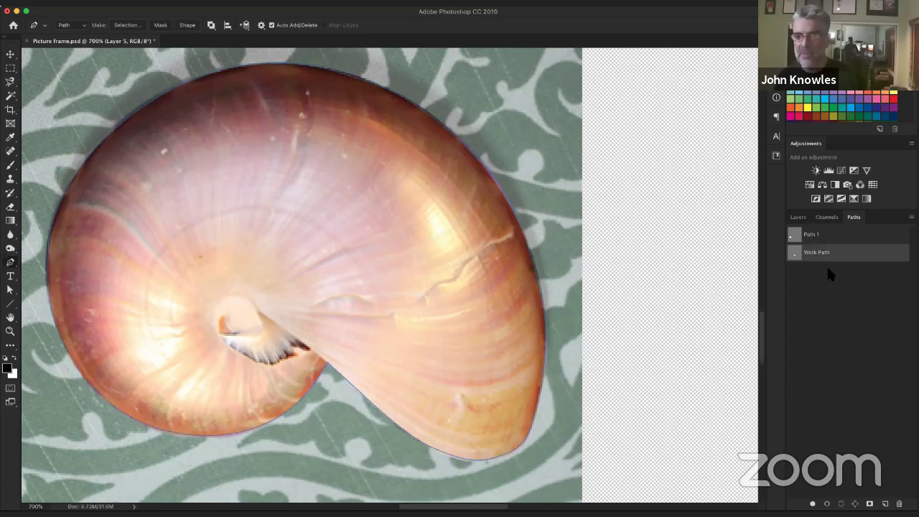
# Delete the unneeded saved path Path 1 from the document, keeping the shell's work path.
pyautogui.click(815, 238)
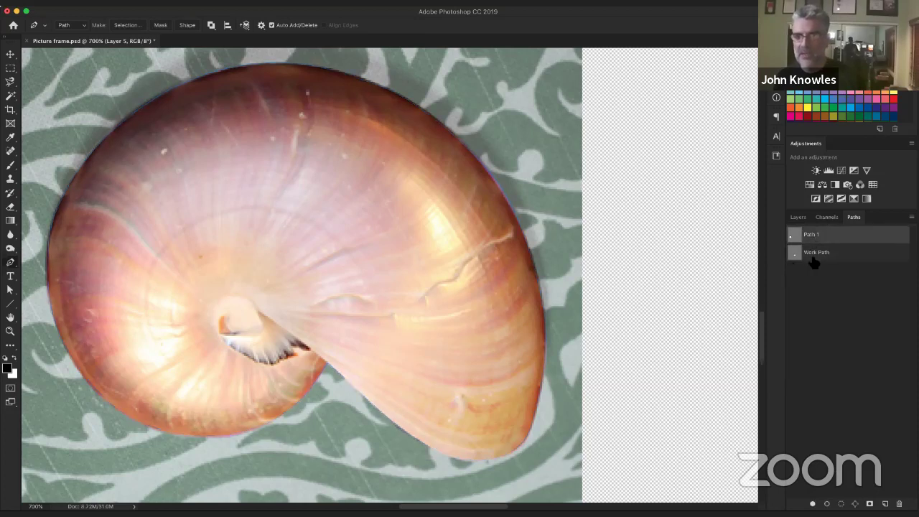
pyautogui.click(819, 279)
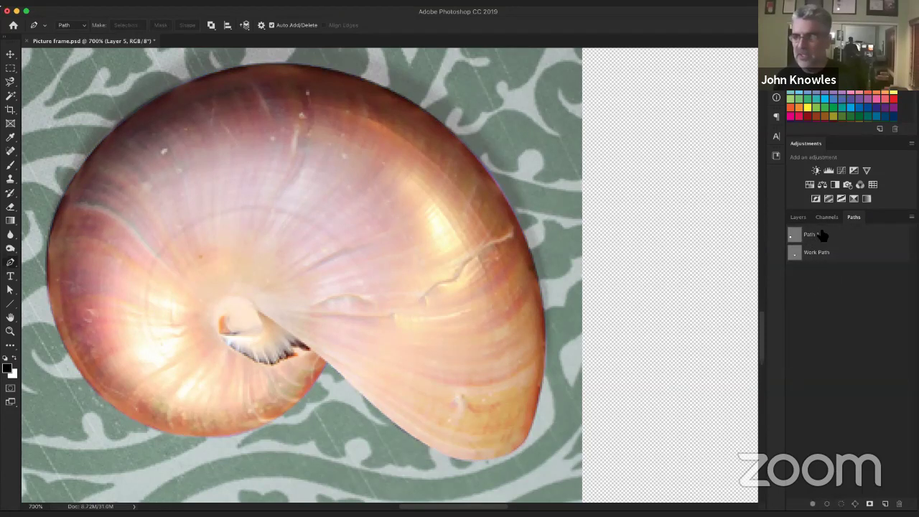
pyautogui.click(823, 237)
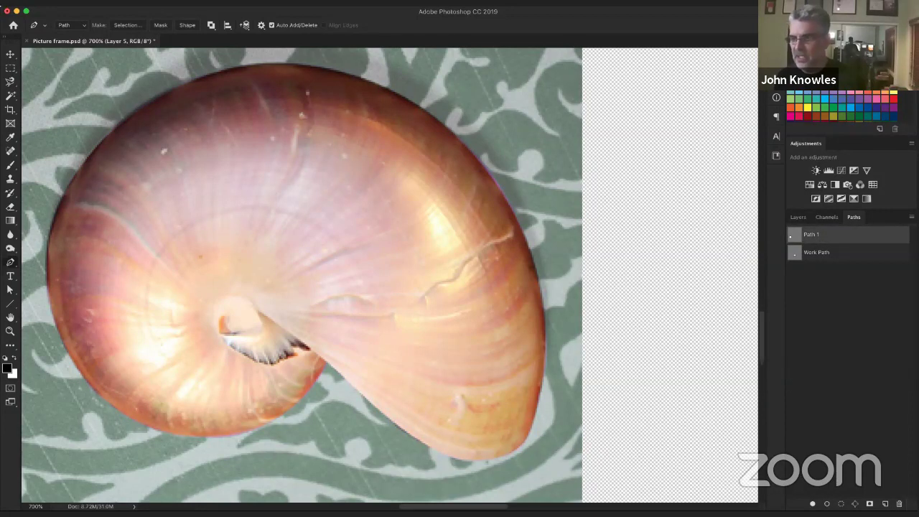
pyautogui.click(899, 503)
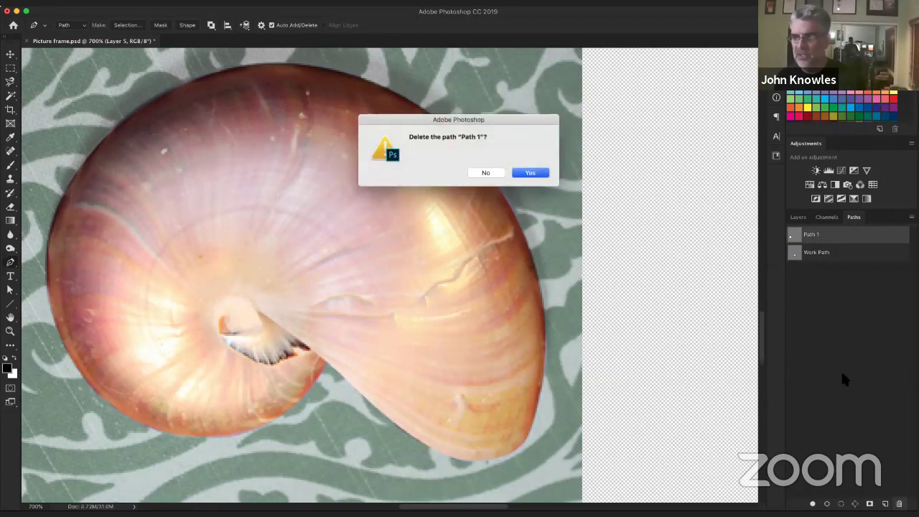
pyautogui.click(532, 173)
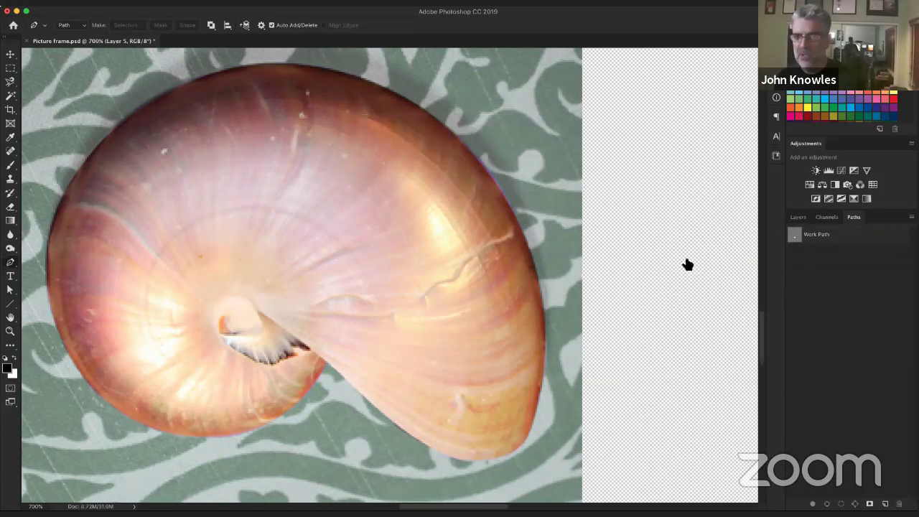
# Save the shell's work path under the name "Golden ratio seashell".
pyautogui.doubleClick(819, 235)
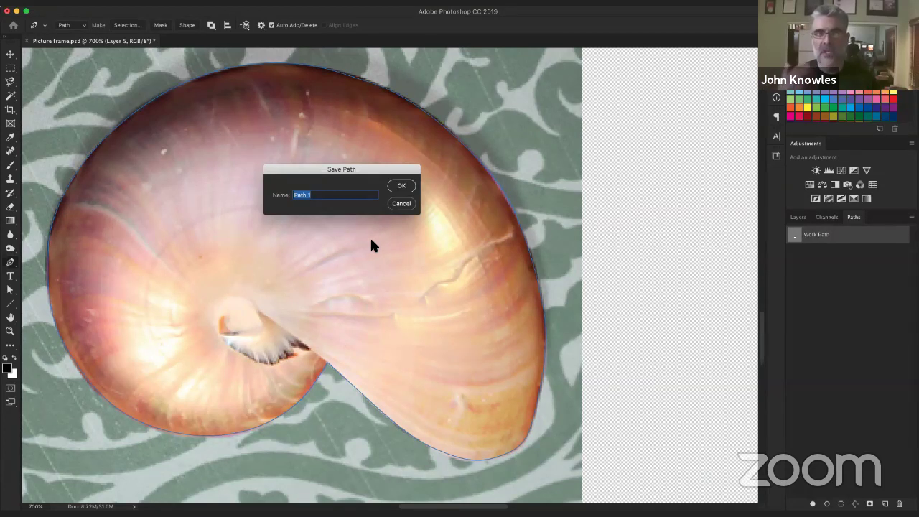
pyautogui.click(401, 204)
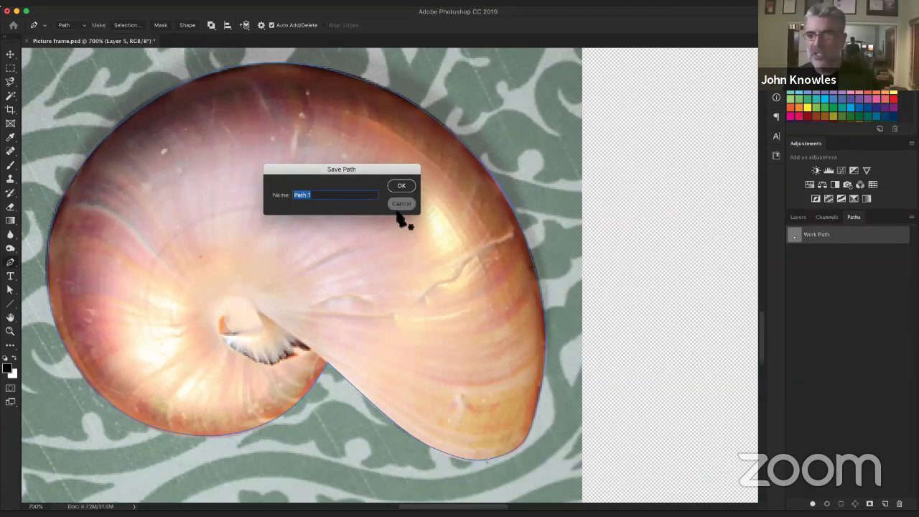
pyautogui.doubleClick(817, 235)
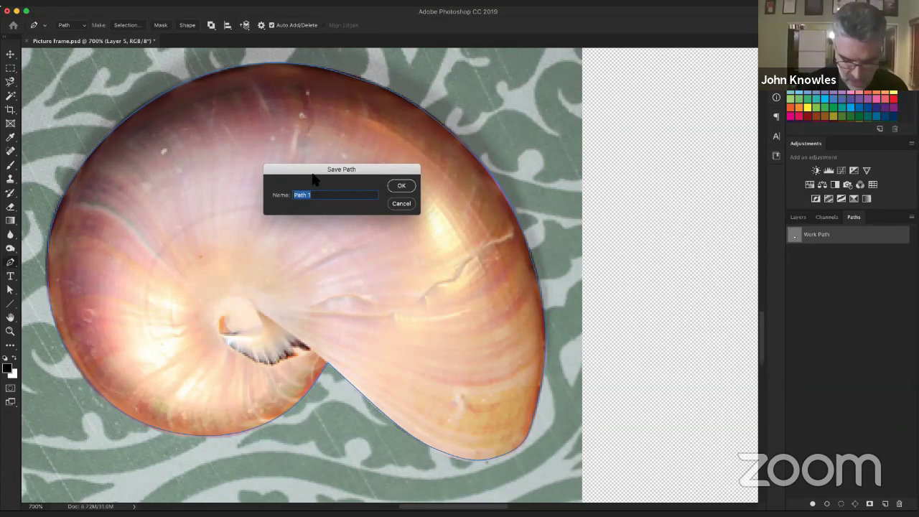
pyautogui.write('Golden ratio seashell')
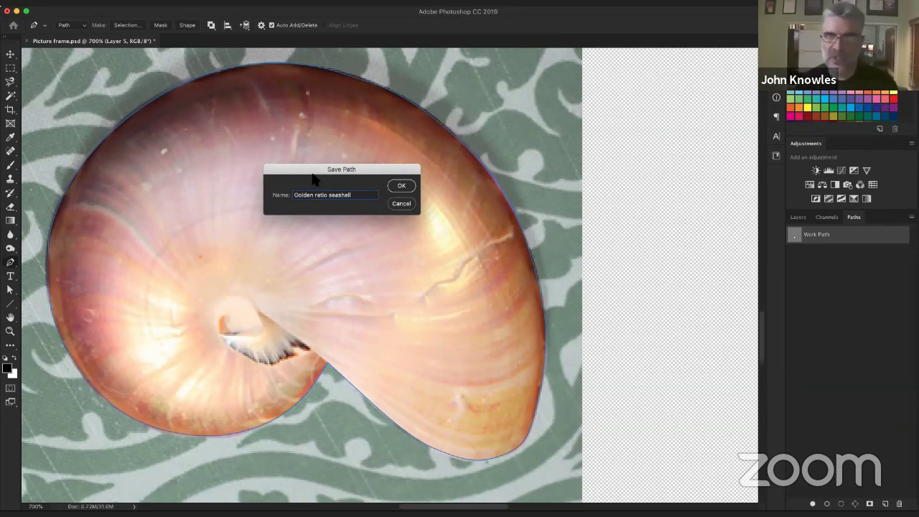
pyautogui.click(402, 186)
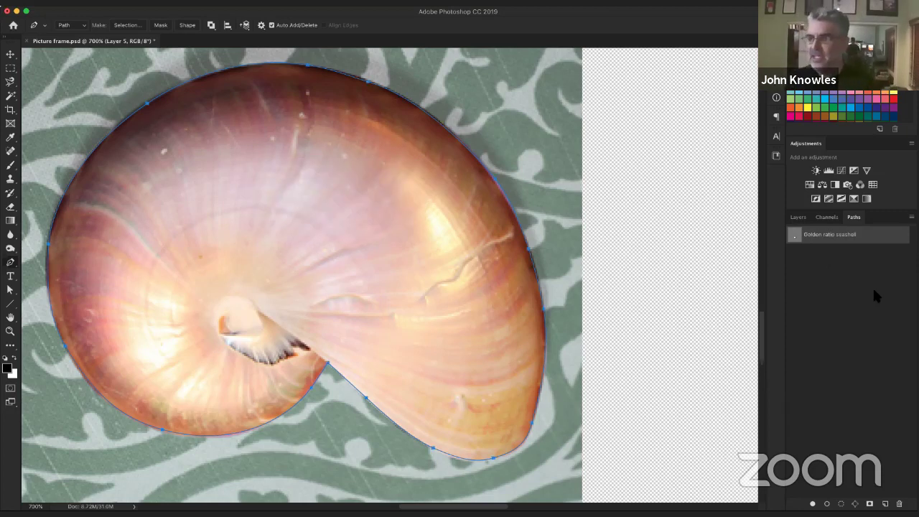
# Redisplay the saved seashell path, examine its anchor points and direction handles along the upper contour, and hide the path again.
pyautogui.click(859, 305)
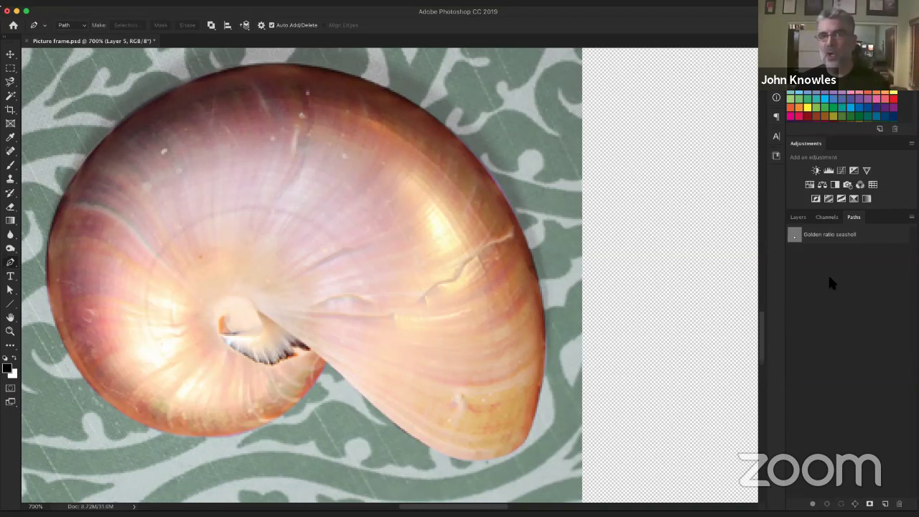
pyautogui.click(848, 237)
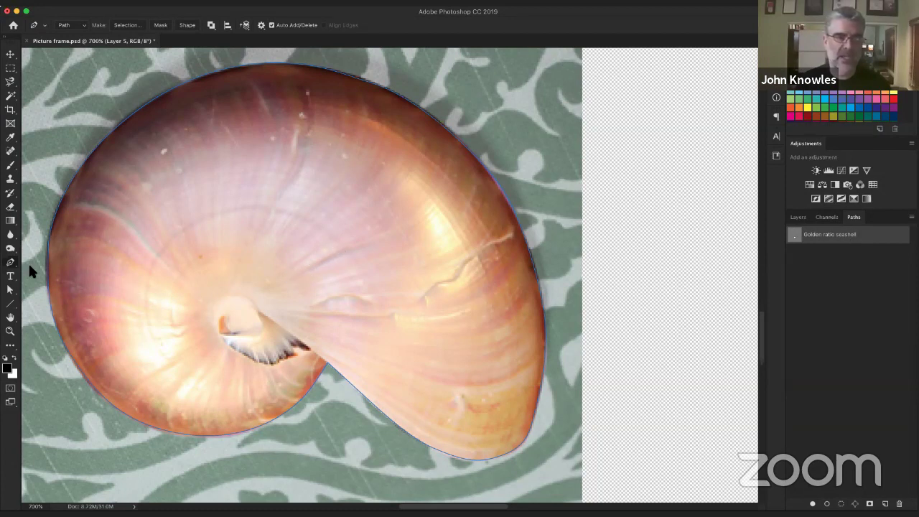
pyautogui.keyDown('ctrl'); pyautogui.click(429, 119); pyautogui.keyUp('ctrl')
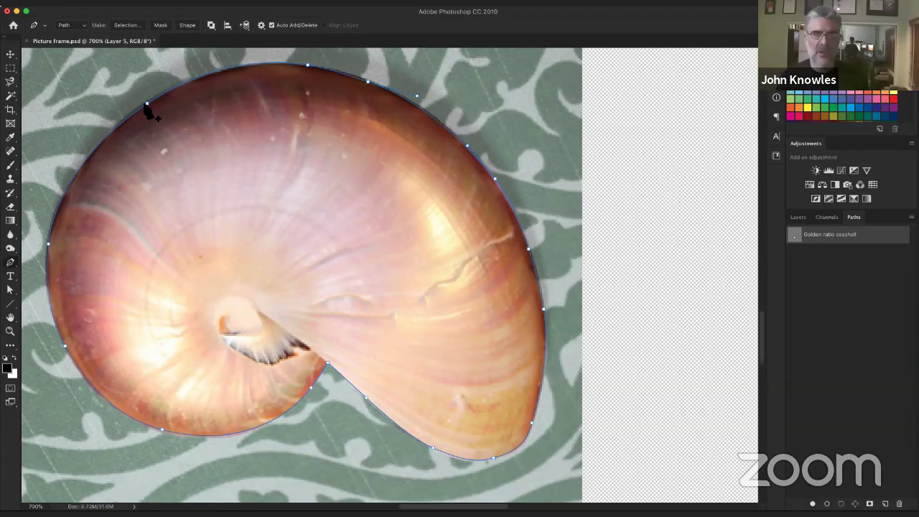
pyautogui.moveTo(148, 102); pyautogui.dragTo(133, 88)
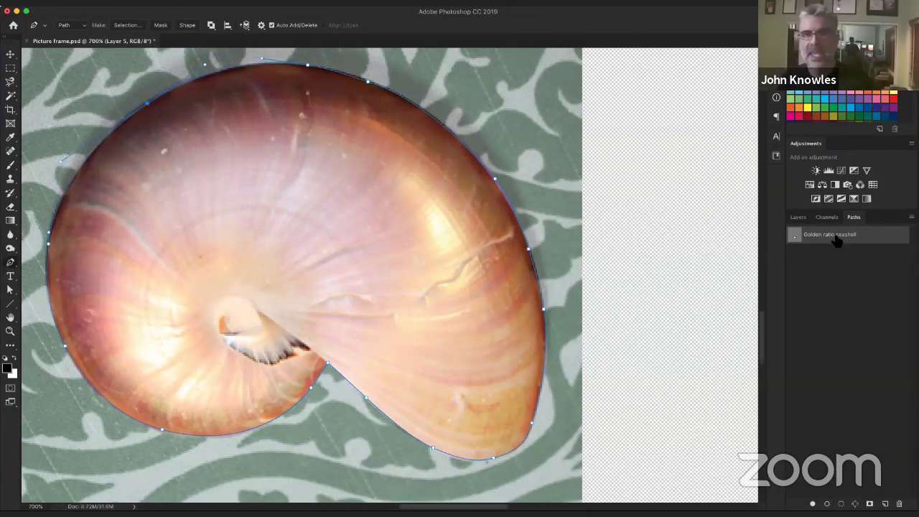
pyautogui.click(835, 263)
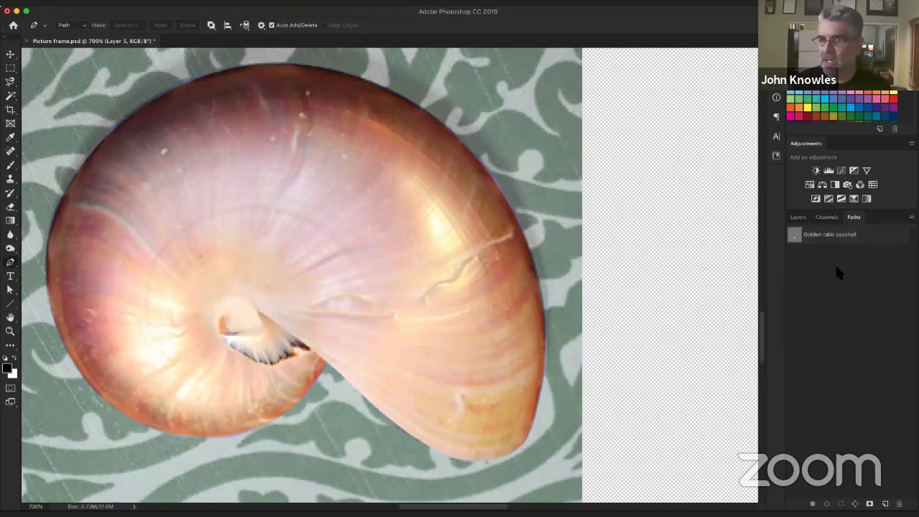
# Convert the saved seashell path into a selection and deselect it.
pyautogui.click(819, 239)
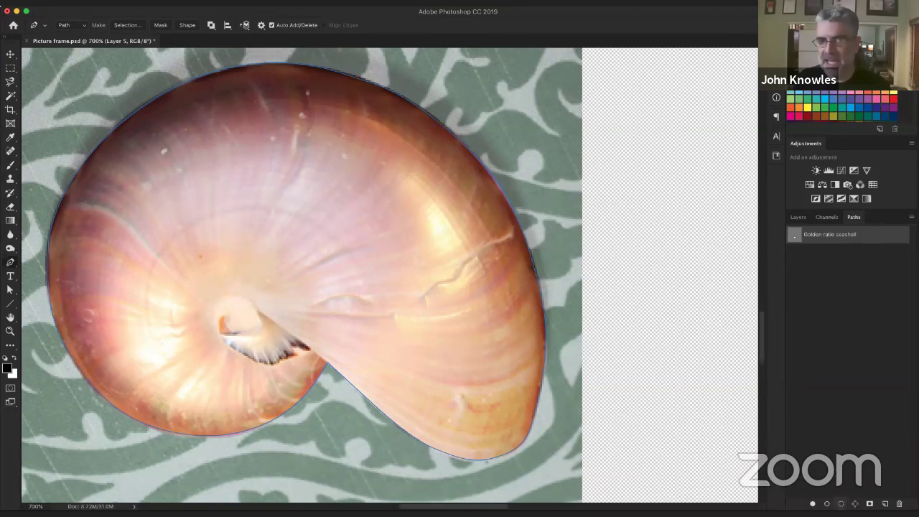
pyautogui.press('super+Return')
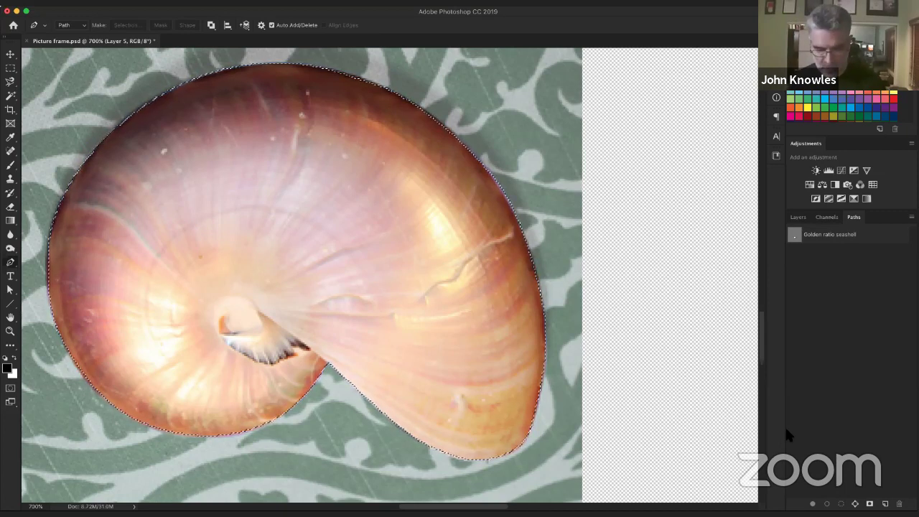
pyautogui.press('super+d')
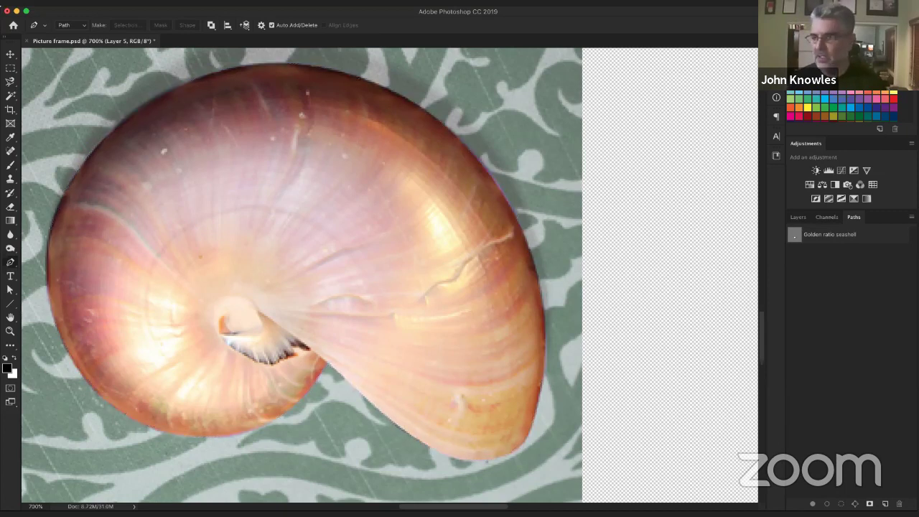
# Load the seashell path as a selection, deselect and reselect it, and activate the Rectangular Marquee tool.
pyautogui.click(841, 242)
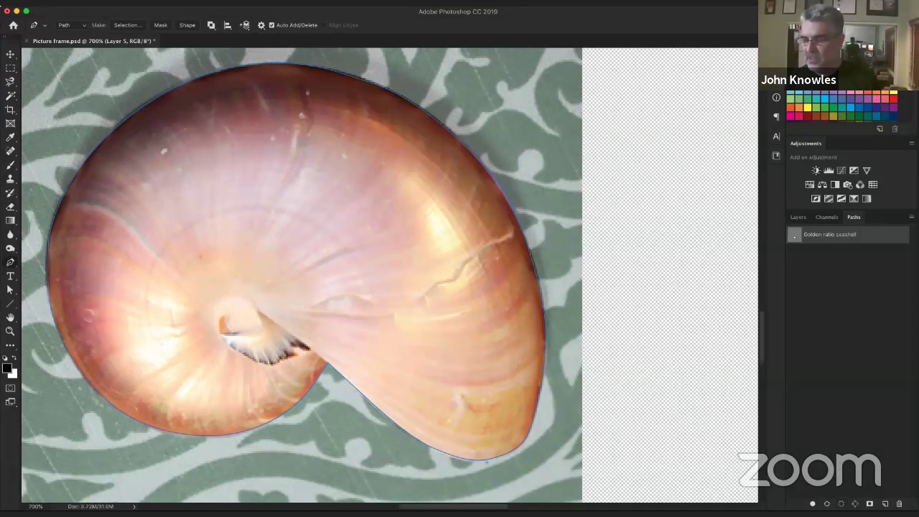
pyautogui.click(841, 504)
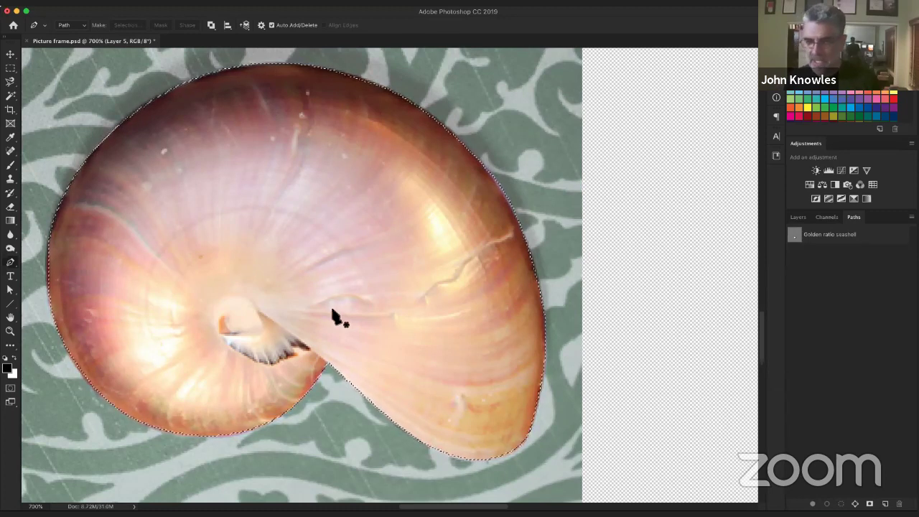
pyautogui.press('super+d')
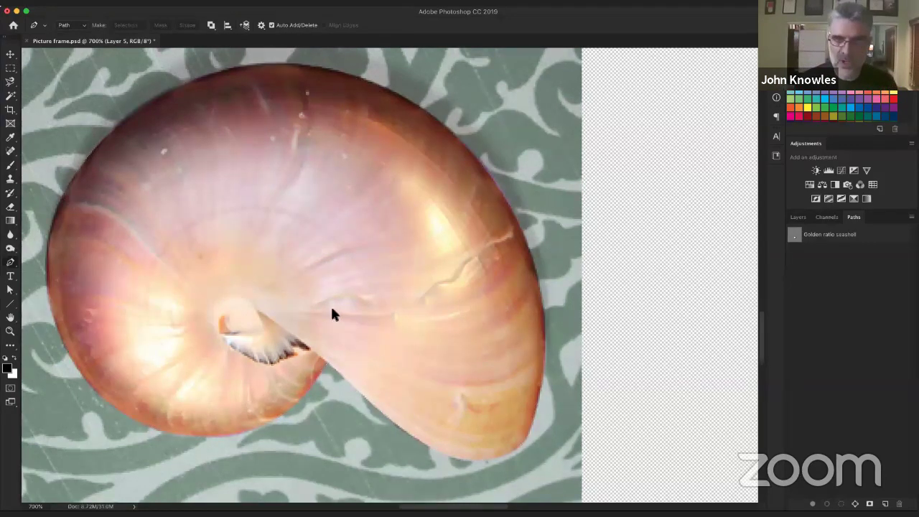
pyautogui.press('super+minus')
pyautogui.press('super+minus')
pyautogui.press('super+shift+d')
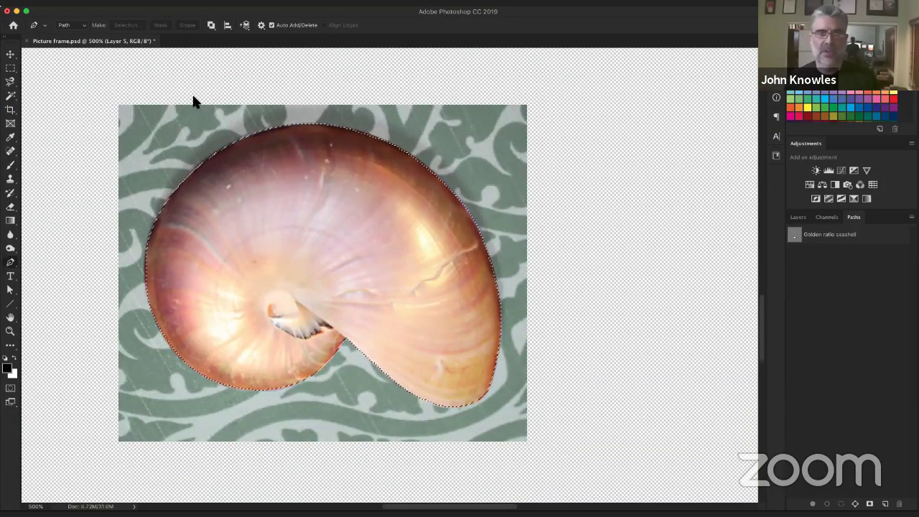
pyautogui.press('m')
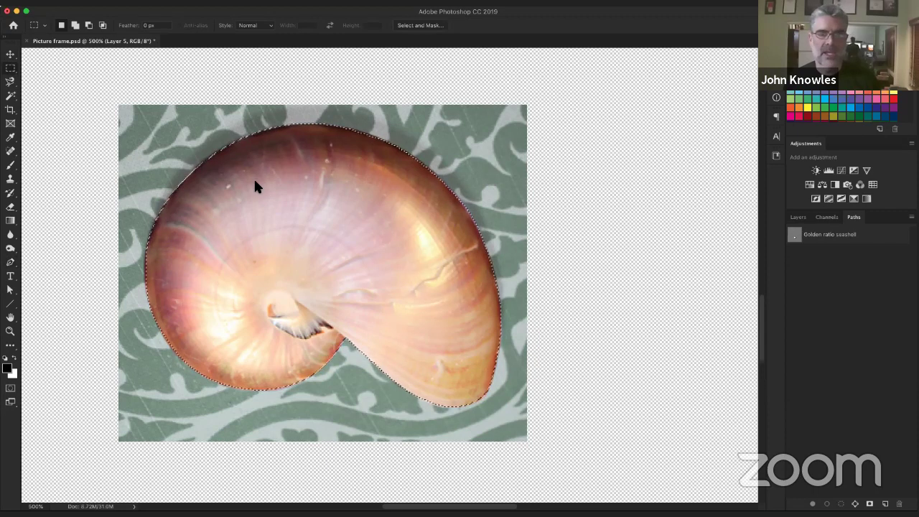
# Invert the seashell selection, delete the patterned green background around the shell, and deselect.
pyautogui.rightClick(255, 180)
pyautogui.click(328, 195)
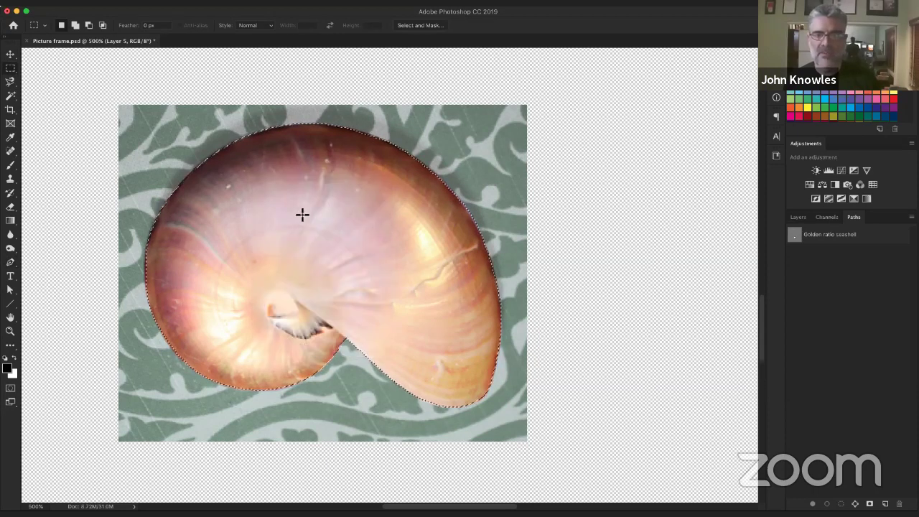
pyautogui.press('Delete')
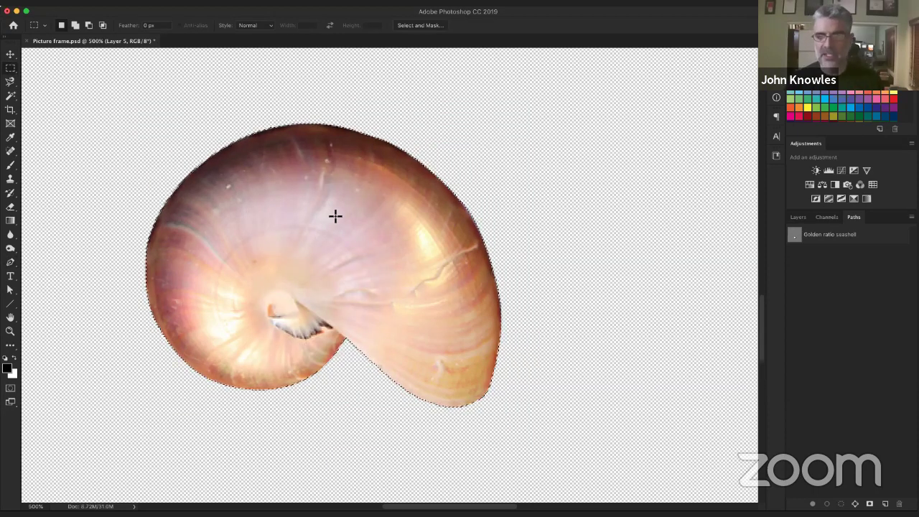
pyautogui.hotkey('ctrl', 'd')
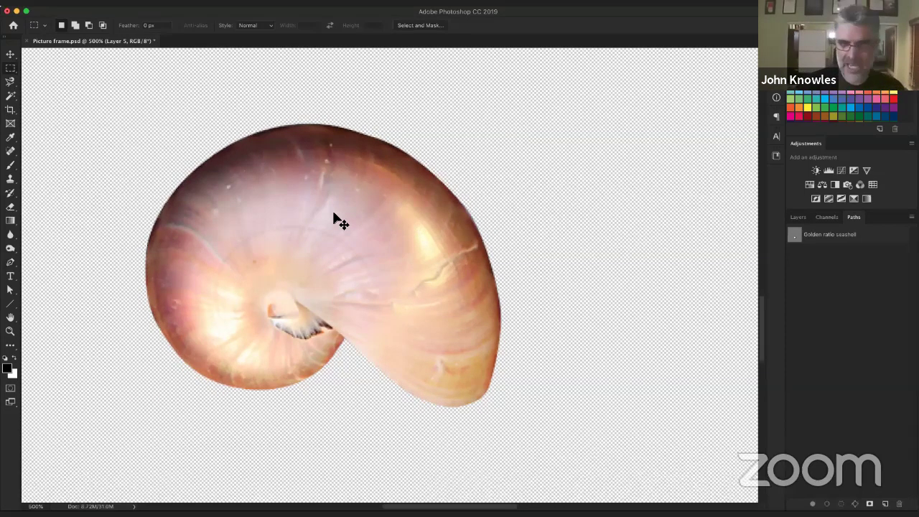
# Show Layer 0 again beneath the cut-out seashell.
pyautogui.press('super+minus')
pyautogui.press('super+minus')
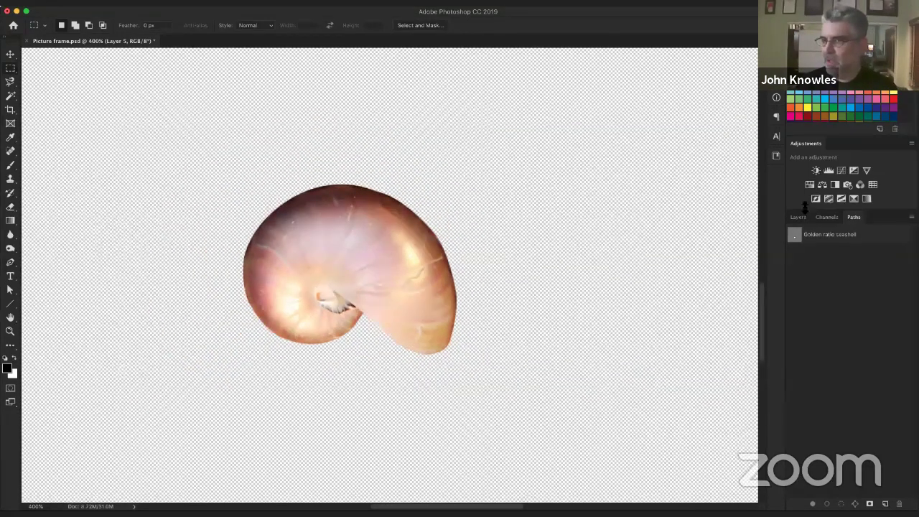
pyautogui.click(797, 216)
pyautogui.press('super+minus')
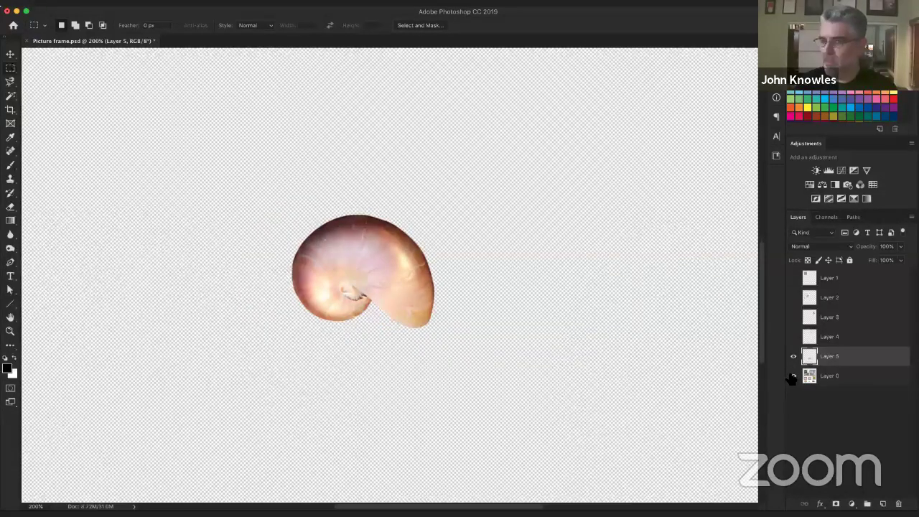
pyautogui.click(793, 376)
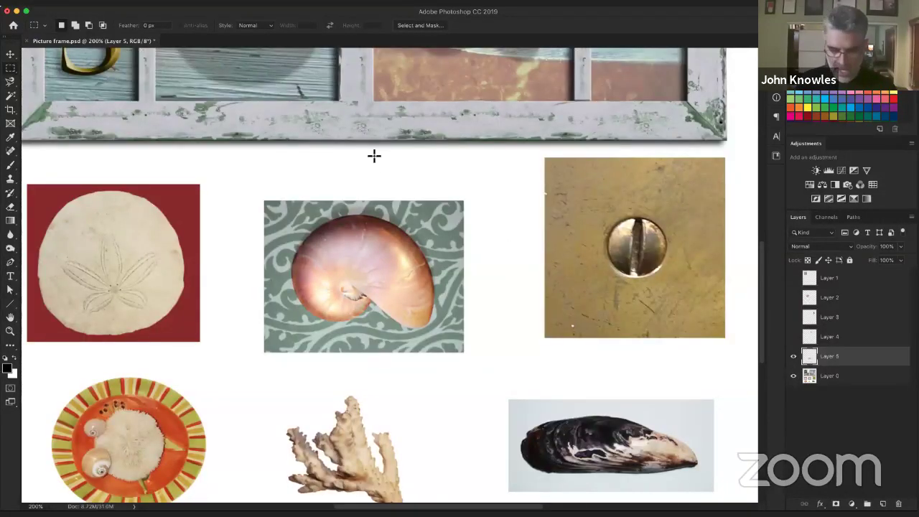
# Move the cut-out seashell onto silhouette E in the frame's beach pane and show Layers 1 to 4.
pyautogui.press('super+minus')
pyautogui.press('super+minus')
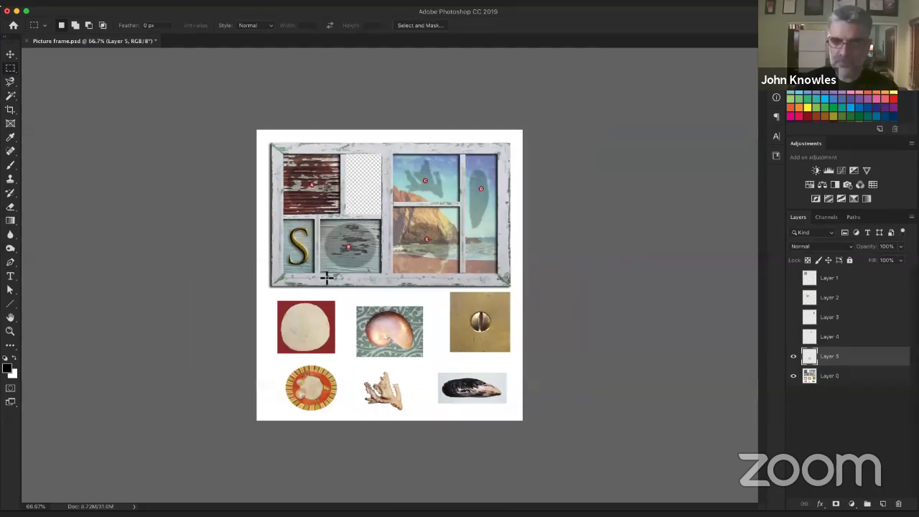
pyautogui.press('v')
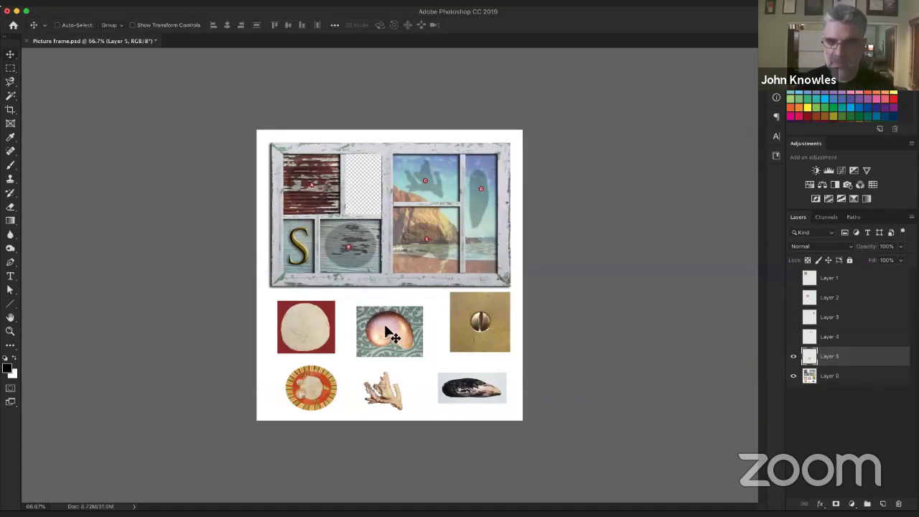
pyautogui.moveTo(386, 328); pyautogui.dragTo(422, 240)
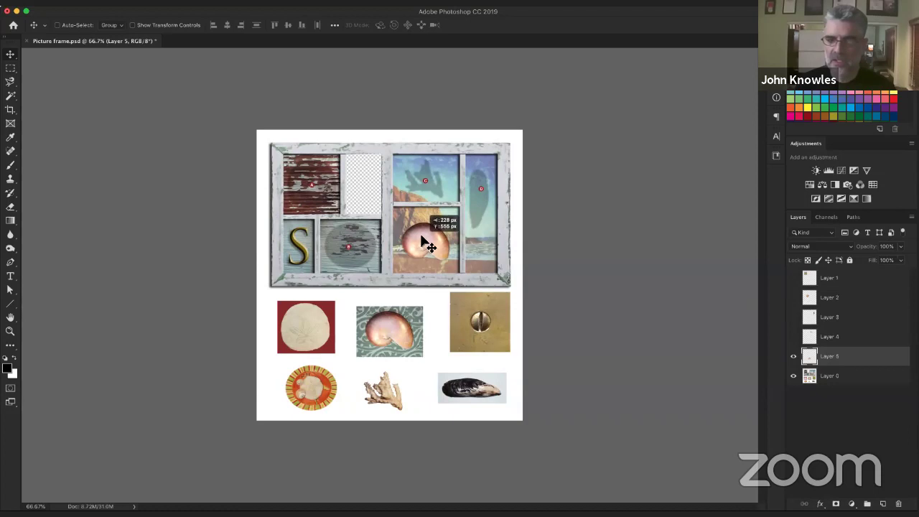
pyautogui.moveTo(793, 336); pyautogui.dragTo(796, 281)
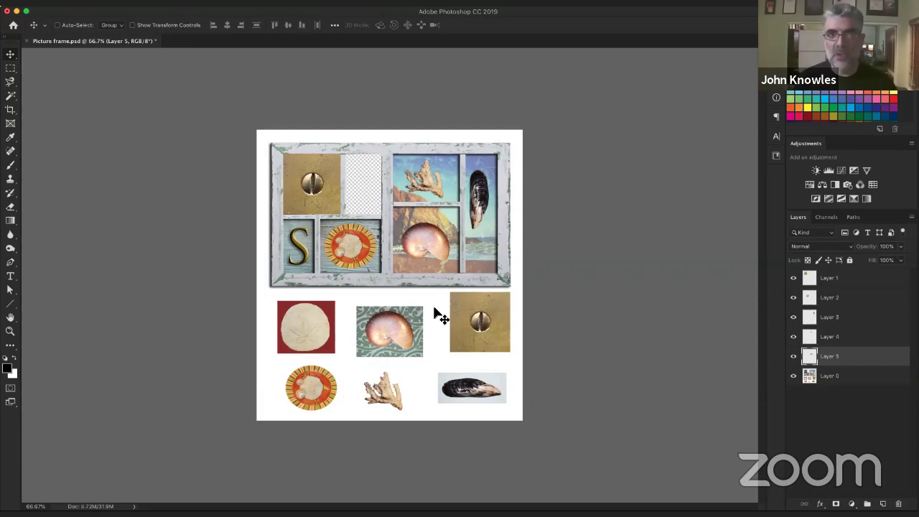
# Try to make a new layer from a rectangular selection around the original seashell photo while Layer 5 is active, then deselect.
pyautogui.press('z')
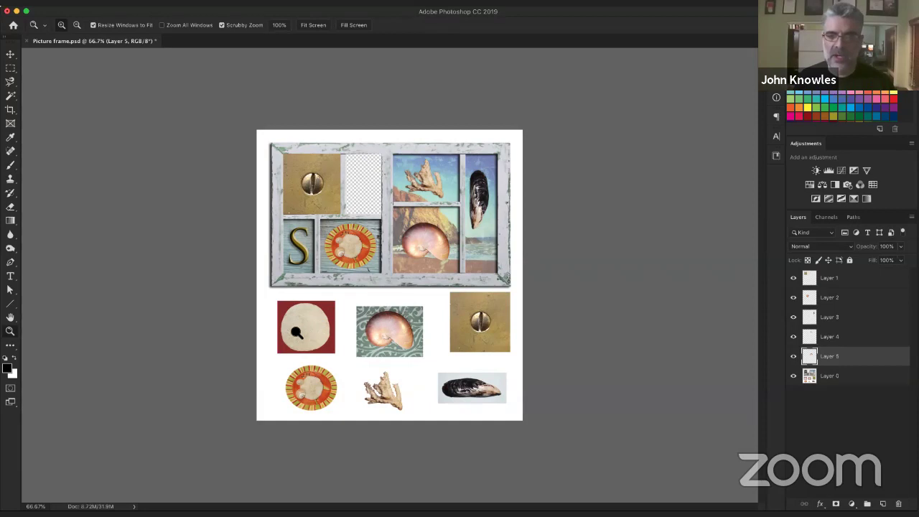
pyautogui.click(298, 333)
pyautogui.click(252, 358)
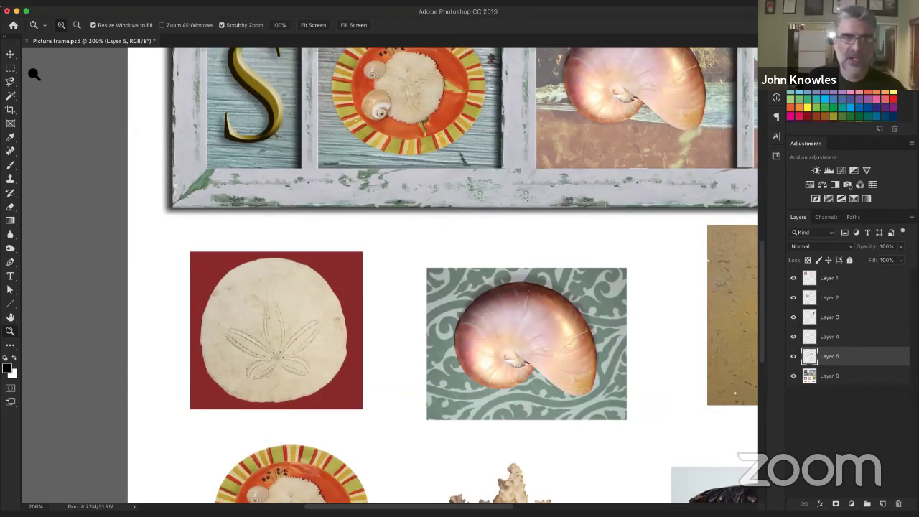
pyautogui.click(12, 70)
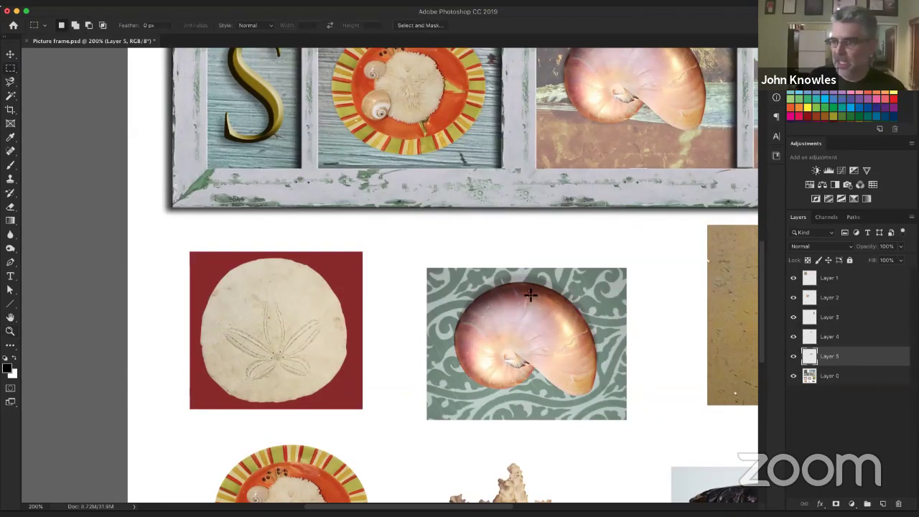
pyautogui.moveTo(567, 446); pyautogui.dragTo(645, 453)
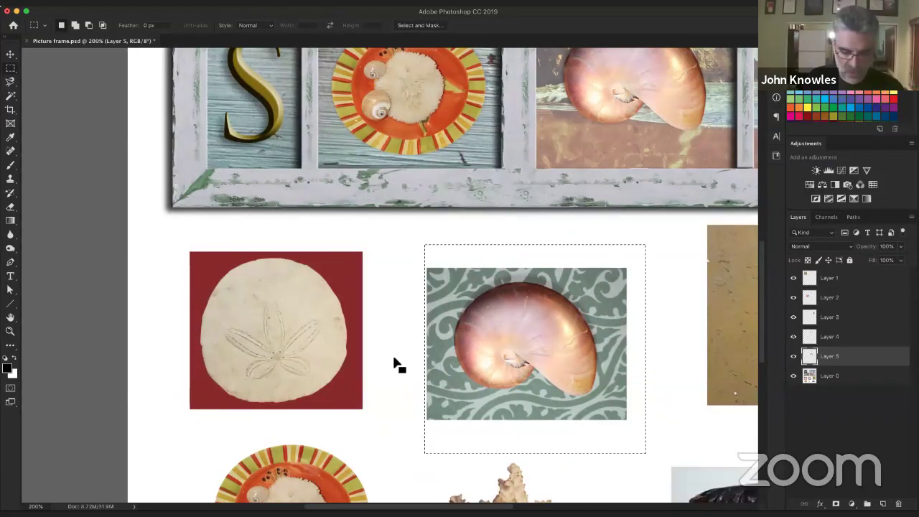
pyautogui.rightClick(480, 333)
pyautogui.click(535, 403)
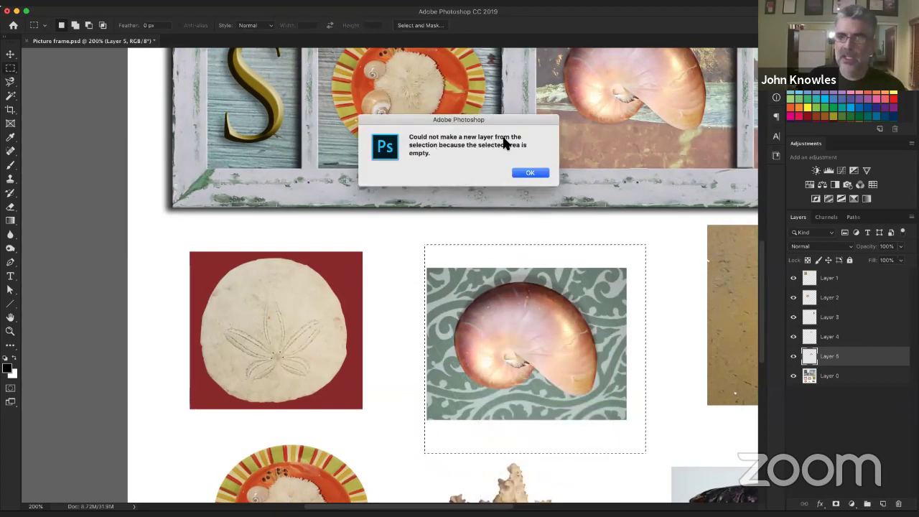
pyautogui.click(531, 173)
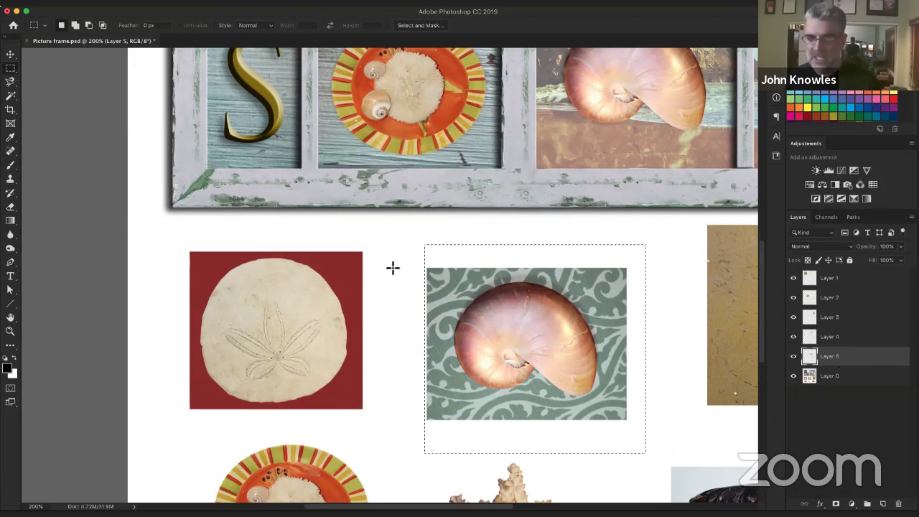
pyautogui.click(671, 321)
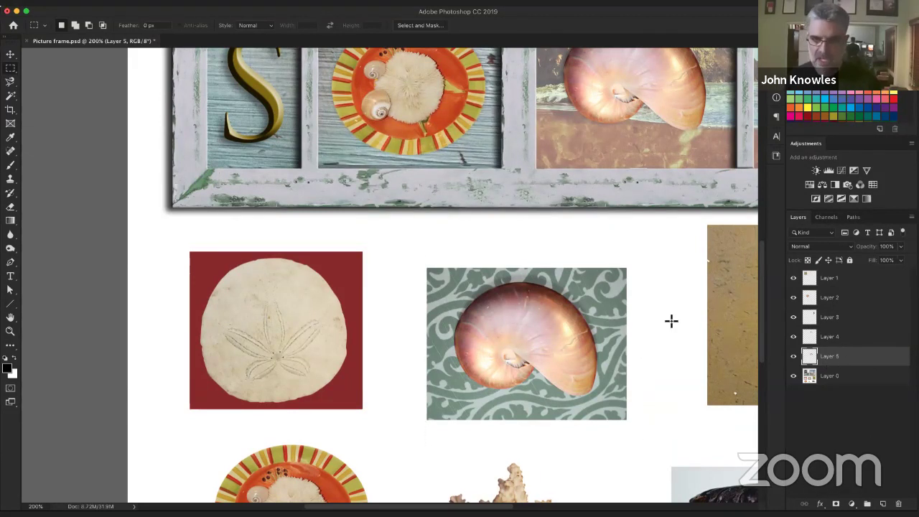
# On Layer 0, select the red square with the sand dollar using a rectangular marquee and copy it to a new layer.
pyautogui.click(856, 381)
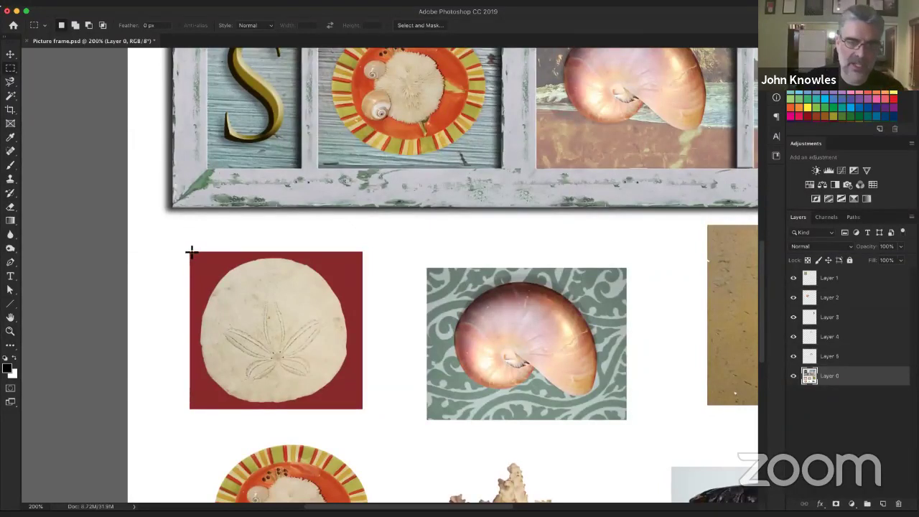
pyautogui.moveTo(191, 252); pyautogui.dragTo(364, 410)
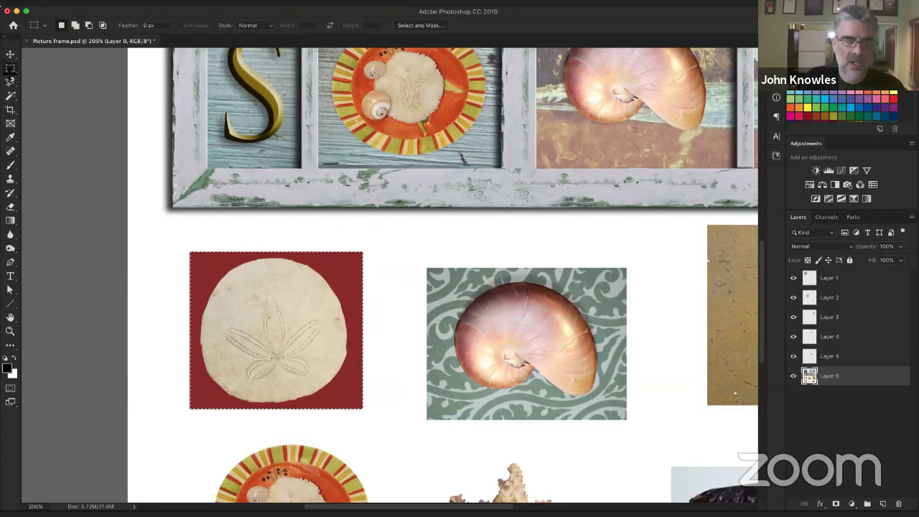
pyautogui.rightClick(249, 288)
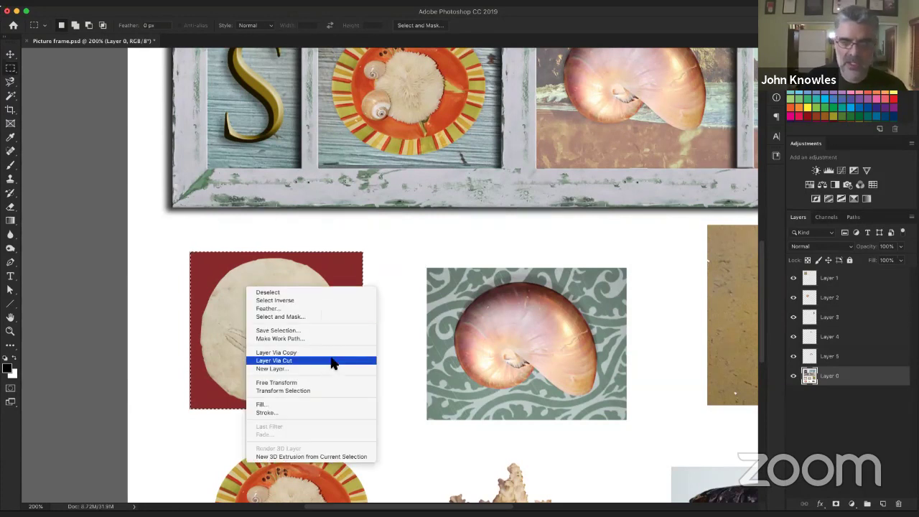
pyautogui.click(334, 359)
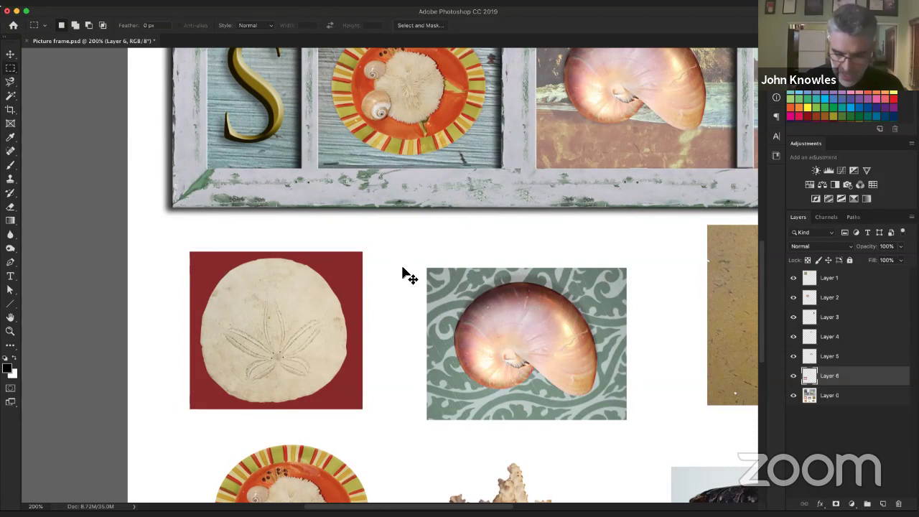
# Move the copied sand dollar square over the transparent pane in the upper part of the frame.
pyautogui.press('super+minus')
pyautogui.press('super+minus')
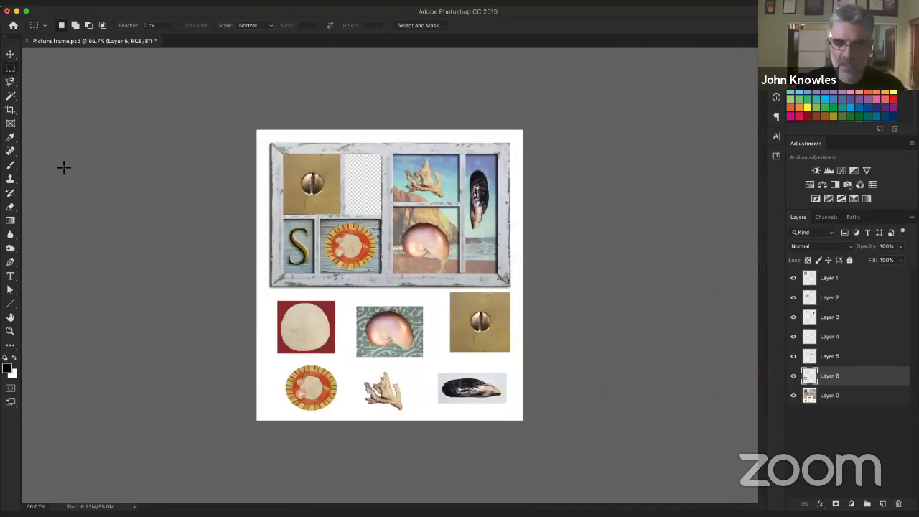
pyautogui.click(11, 56)
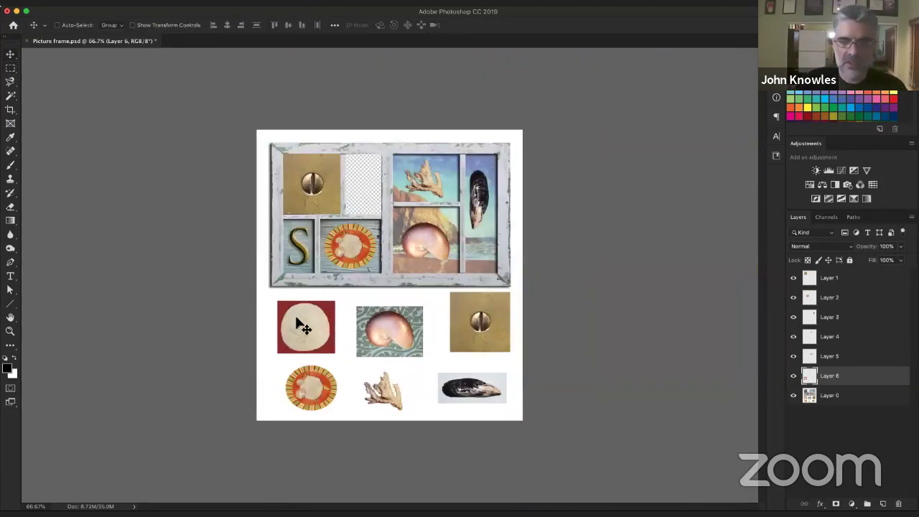
pyautogui.moveTo(307, 312); pyautogui.dragTo(355, 189)
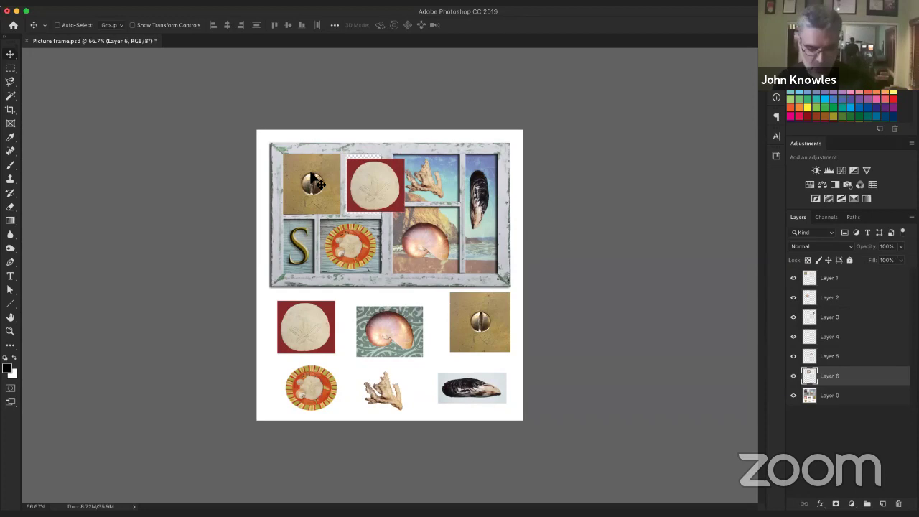
# Hide Layer 6 to examine the transparent pane behind the sand dollar, and show the layer again.
pyautogui.press('super+equal')
pyautogui.press('super+equal')
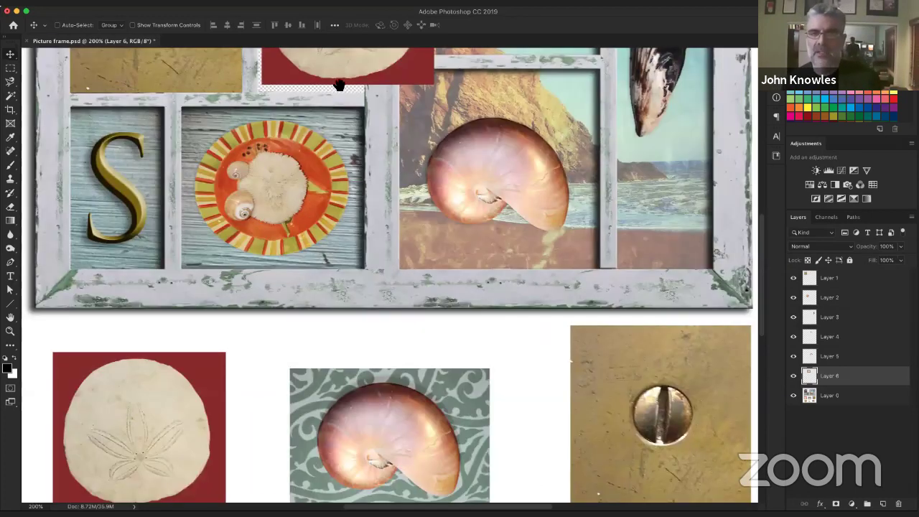
pyautogui.scroll(5, 328, 179)
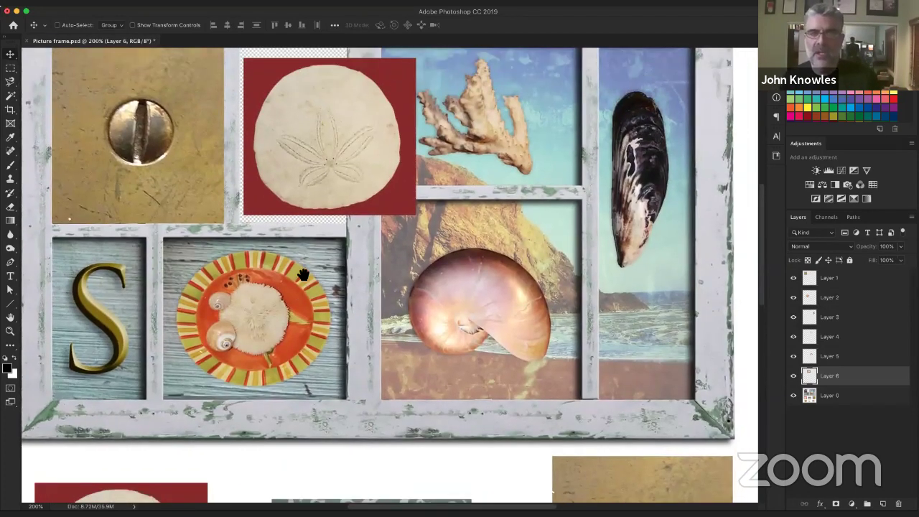
pyautogui.scroll(3, 302, 275)
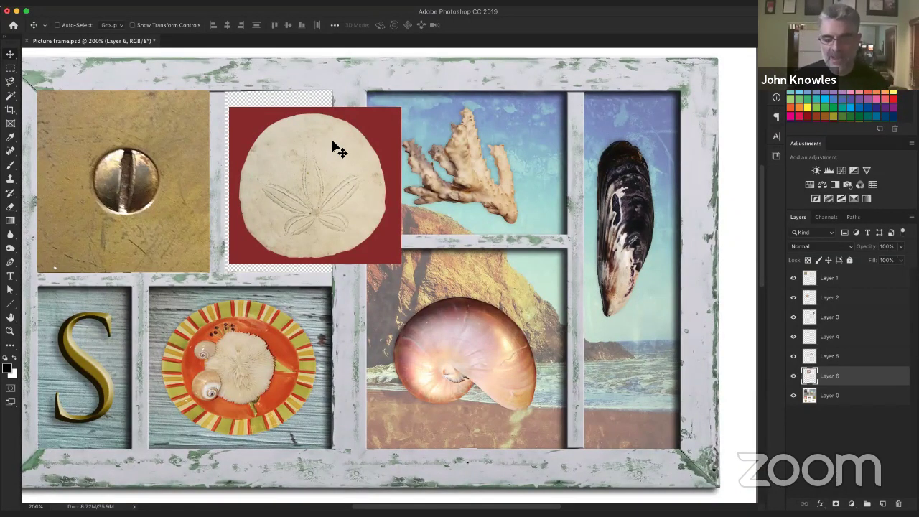
pyautogui.click(793, 376)
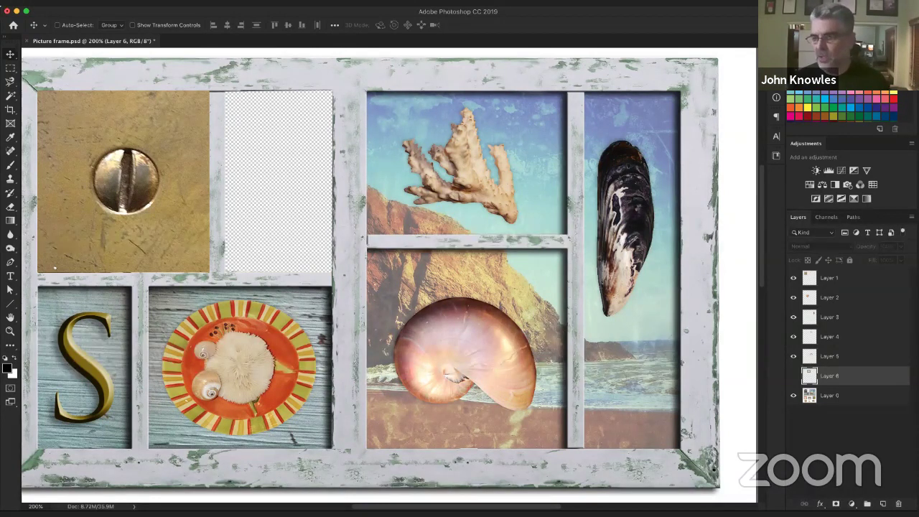
pyautogui.click(794, 377)
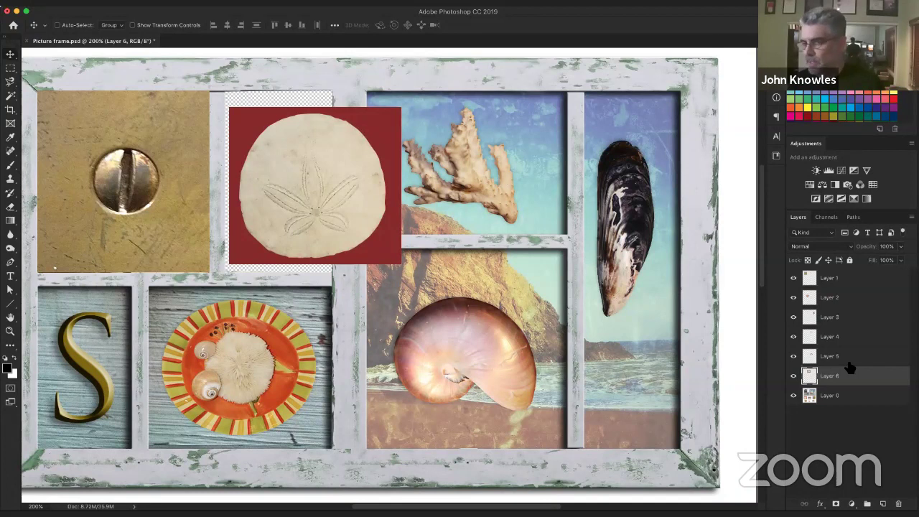
# Move Layer 0 to the top of the layer stack, above Layer 1.
pyautogui.click(852, 399)
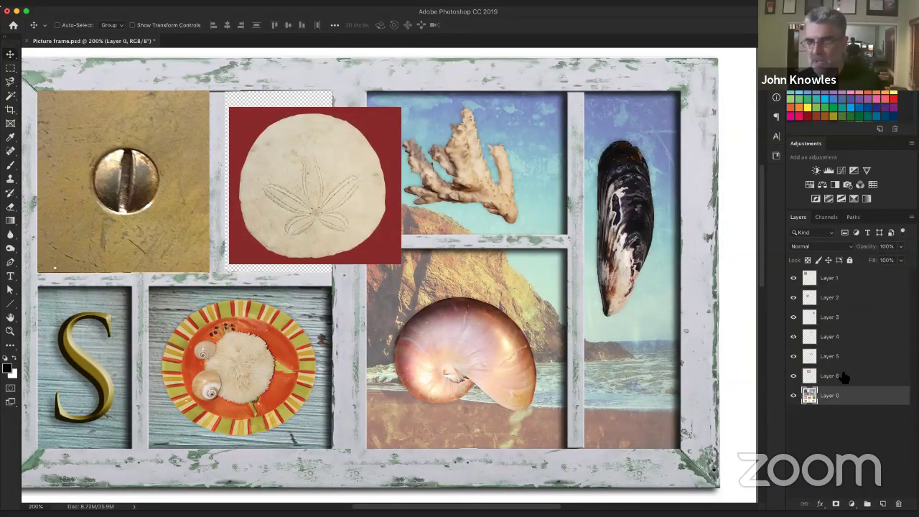
pyautogui.moveTo(810, 395); pyautogui.dragTo(826, 288)
pyautogui.moveTo(826, 324); pyautogui.dragTo(819, 277)
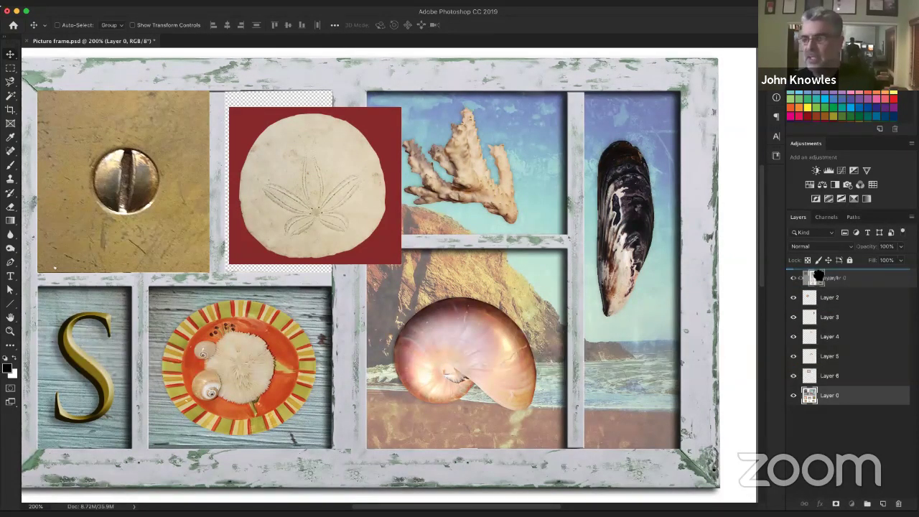
pyautogui.moveTo(819, 278); pyautogui.dragTo(818, 277)
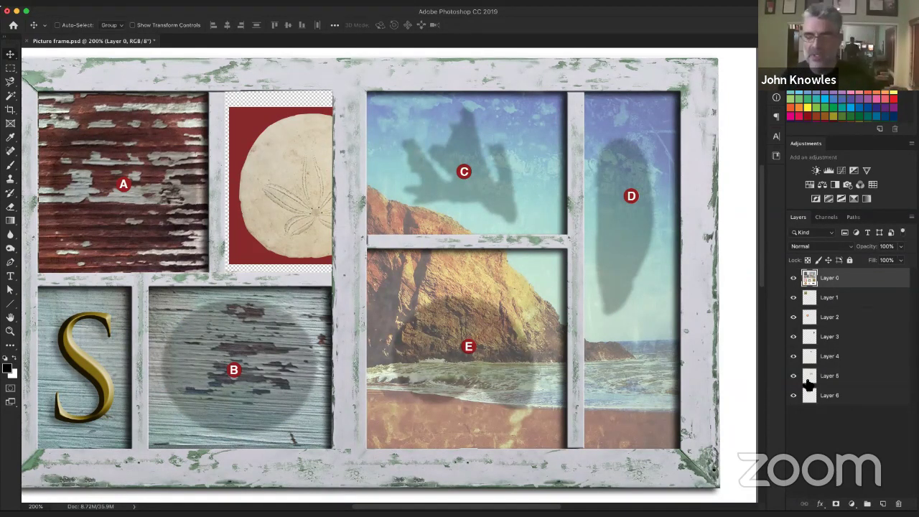
# Return Layer 0 to the bottom of the layer stack, below Layer 6, and toggle Layer 6's visibility off and on.
pyautogui.moveTo(808, 280); pyautogui.dragTo(812, 350)
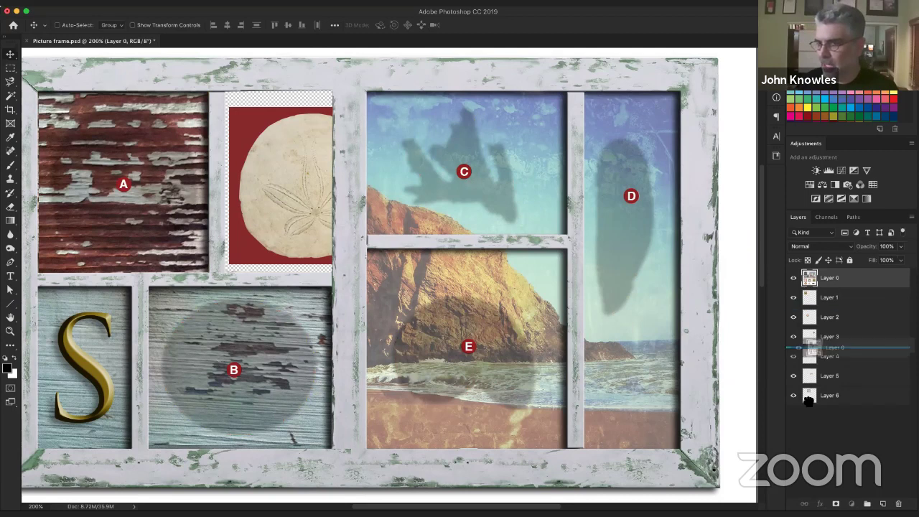
pyautogui.moveTo(809, 400); pyautogui.dragTo(808, 413)
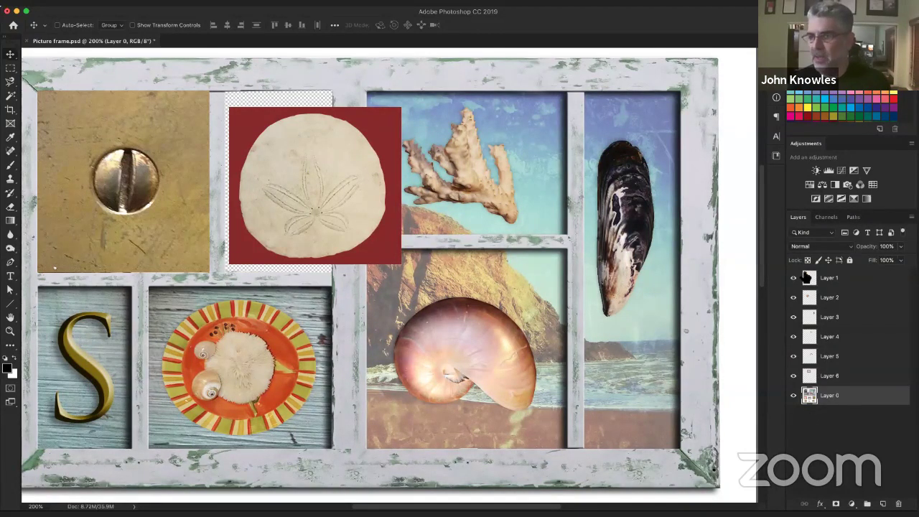
pyautogui.click(794, 376)
pyautogui.click(793, 376)
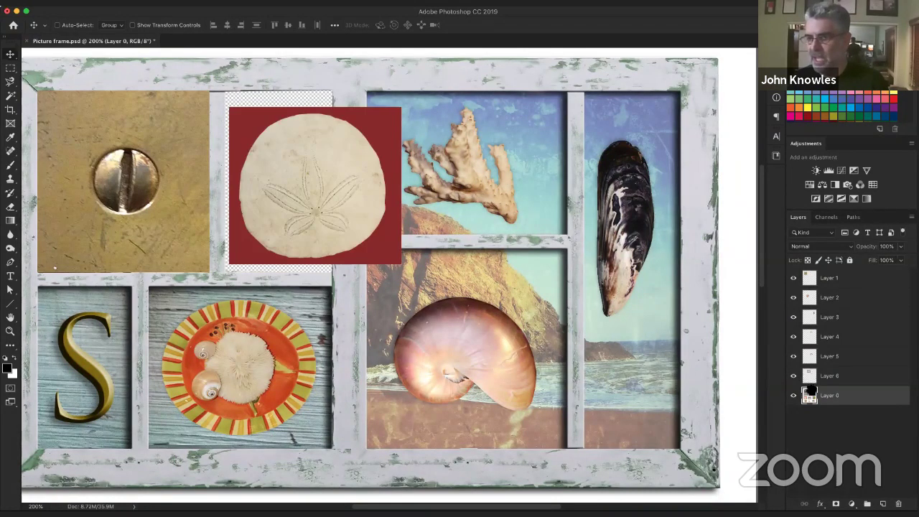
# Place Layer 6 beneath Layer 0 in the layer stack and shift the sand dollar left behind the frame's opening.
pyautogui.moveTo(810, 412); pyautogui.dragTo(811, 406)
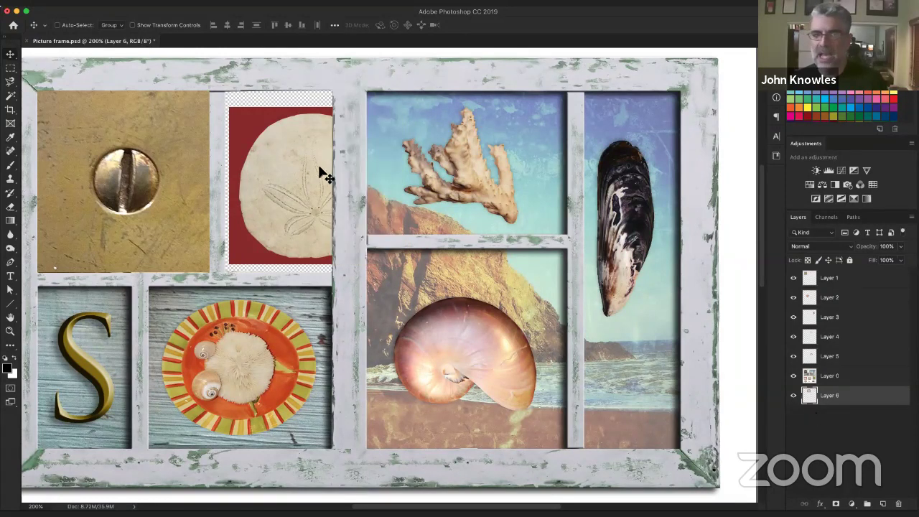
pyautogui.moveTo(308, 180); pyautogui.dragTo(270, 165)
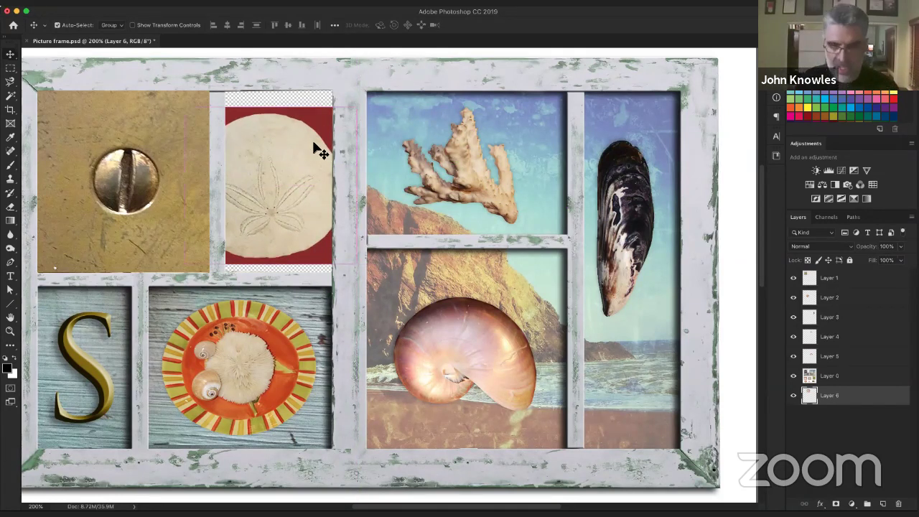
# Scale the sand dollar proportionally to about 124% with Free Transform and position it so its right half fills the pane.
pyautogui.click(91, 2)
pyautogui.moveTo(105, 3)
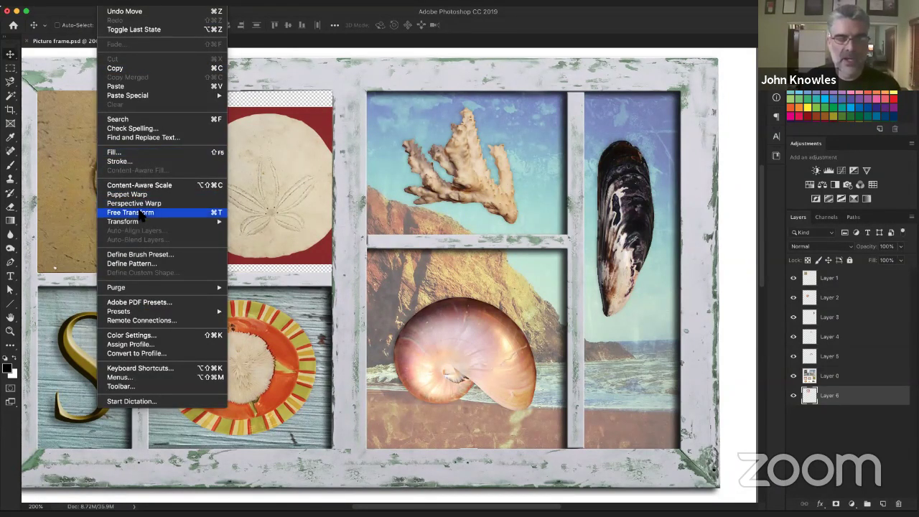
pyautogui.click(302, 180)
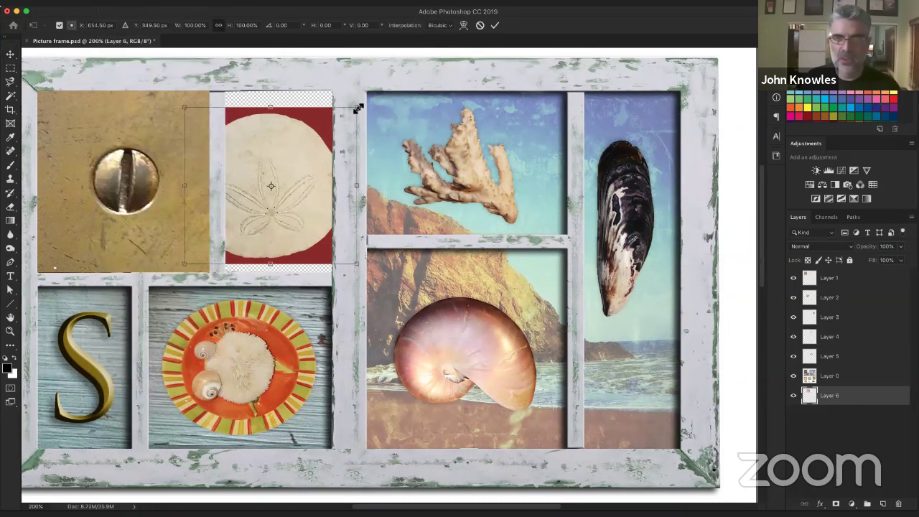
pyautogui.moveTo(358, 107); pyautogui.dragTo(377, 88)
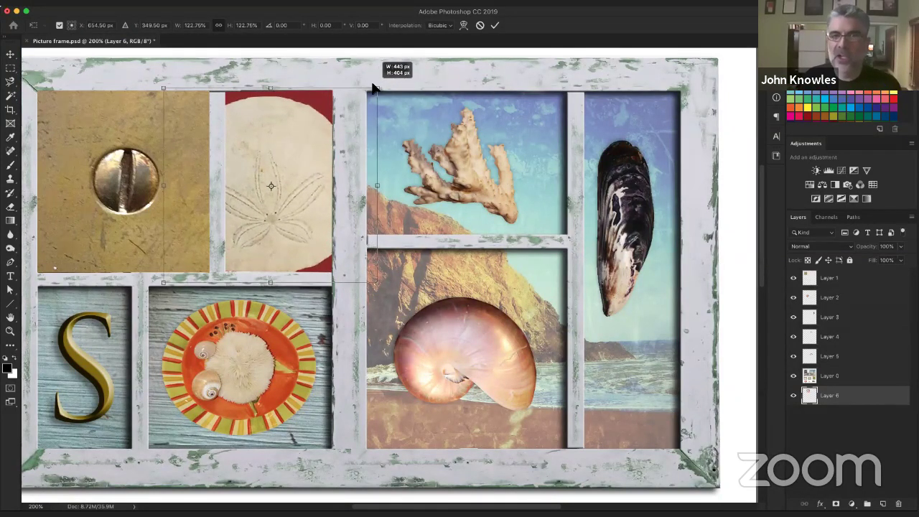
pyautogui.moveTo(309, 145); pyautogui.dragTo(306, 147)
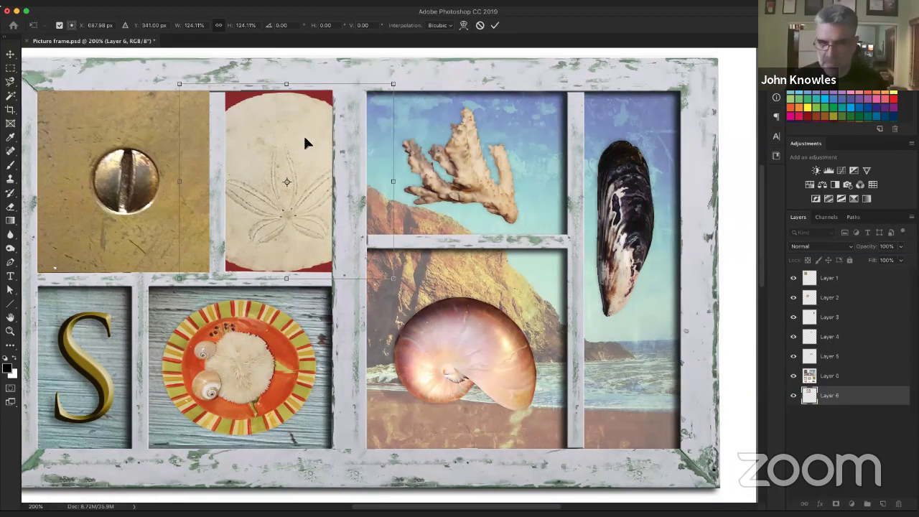
pyautogui.press('Return')
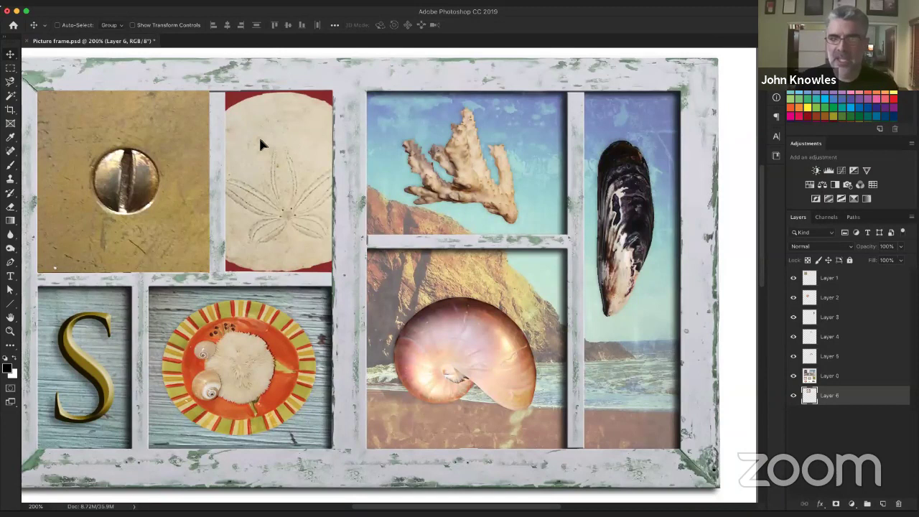
pyautogui.moveTo(251, 156); pyautogui.dragTo(239, 137)
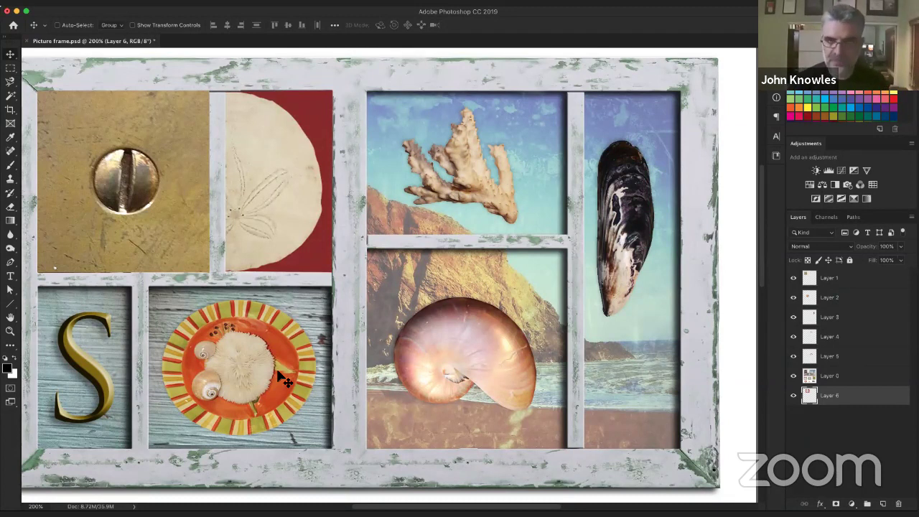
pyautogui.press('super+minus')
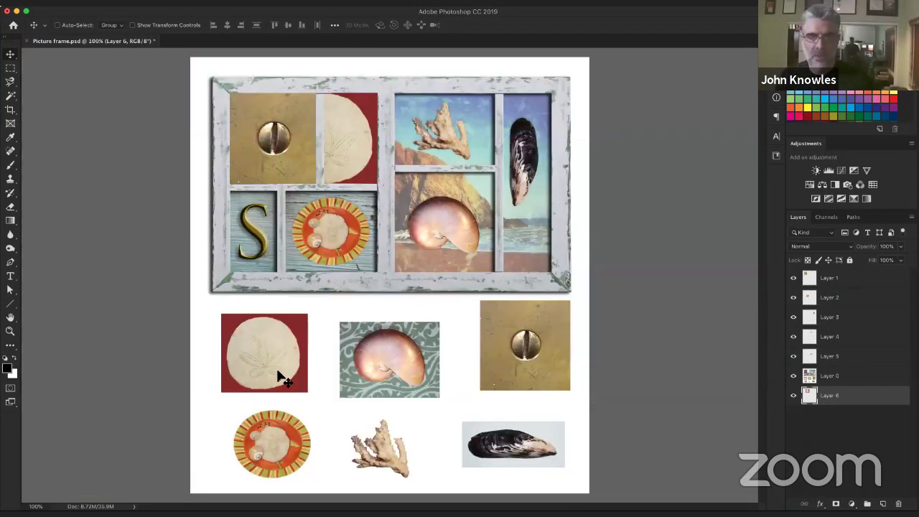
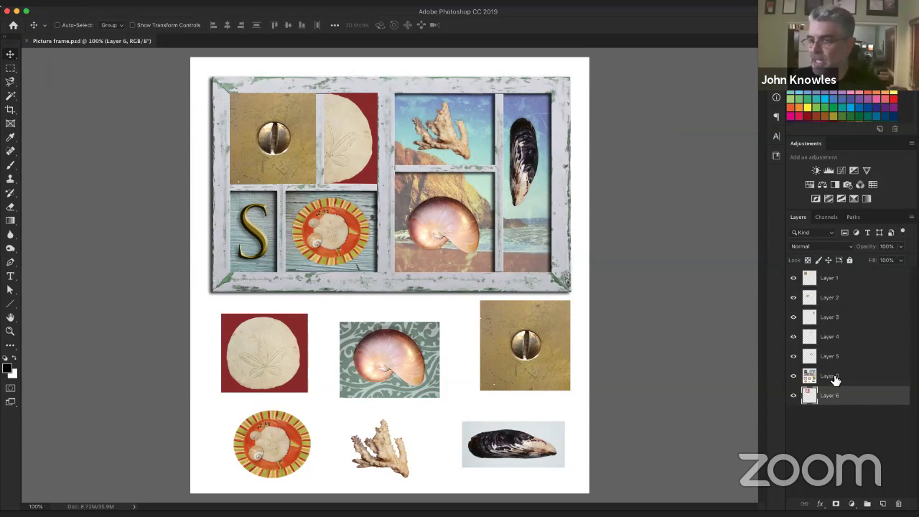
# Rename Layer 0 as Shadowbox.
pyautogui.doubleClick(860, 382)
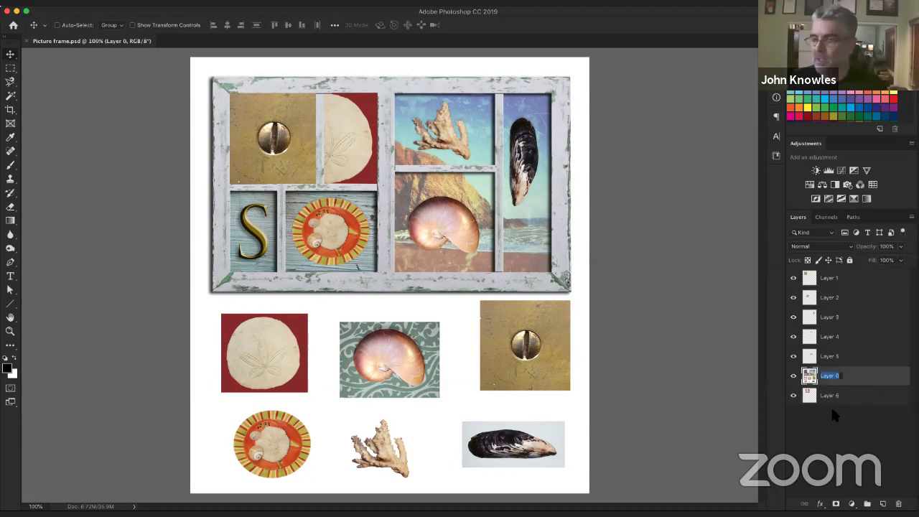
pyautogui.click(823, 380)
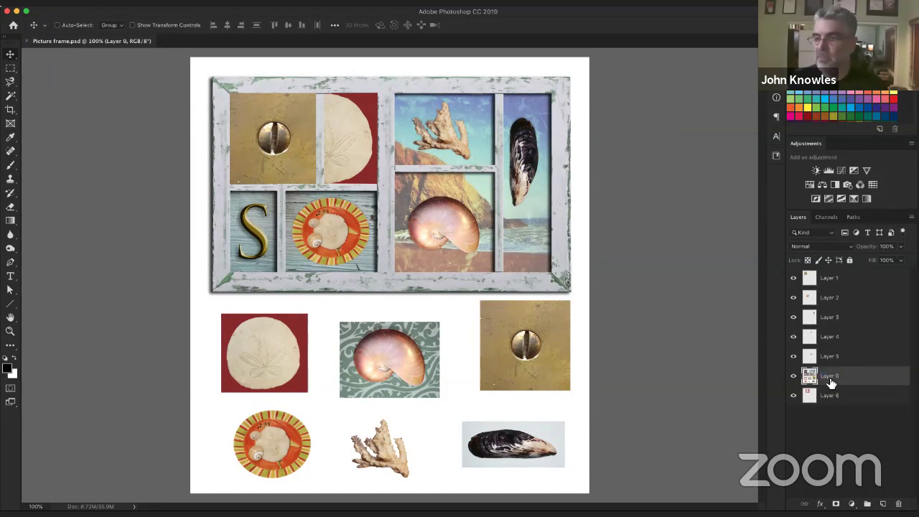
pyautogui.doubleClick(831, 380)
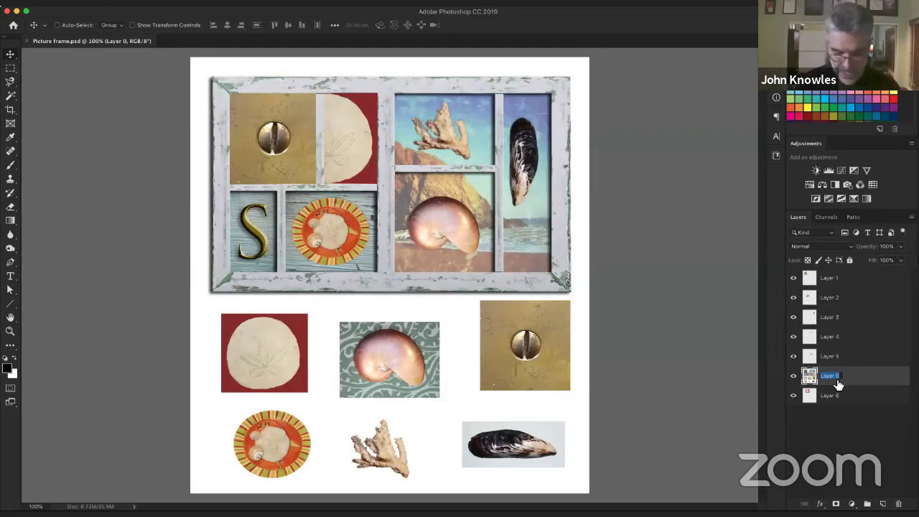
pyautogui.write('Base Ar')
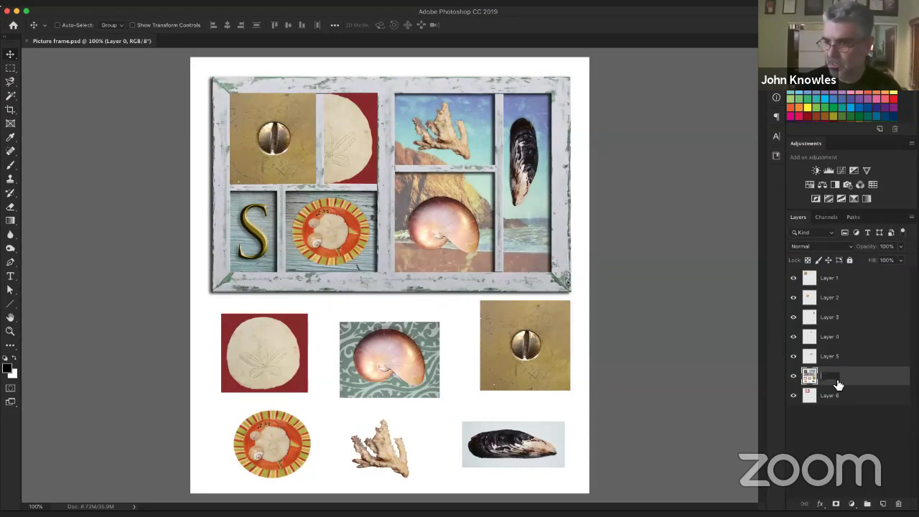
pyautogui.write('wbox')
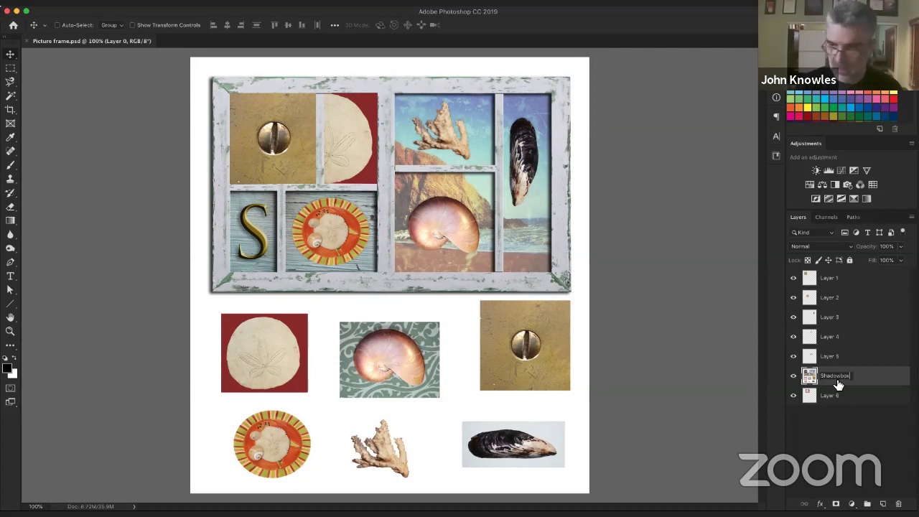
pyautogui.press('Return')
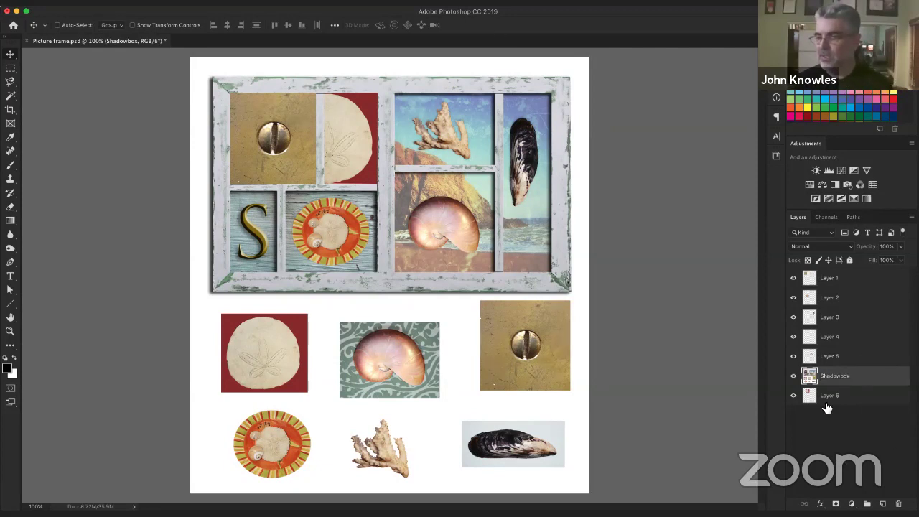
# Rename Layer 6 as Sand dollar.
pyautogui.doubleClick(829, 395)
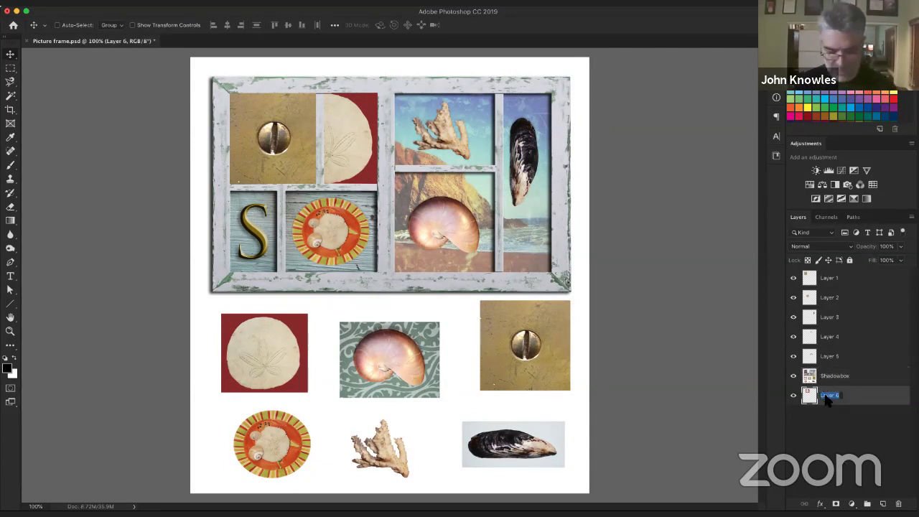
pyautogui.write('Sand dollar')
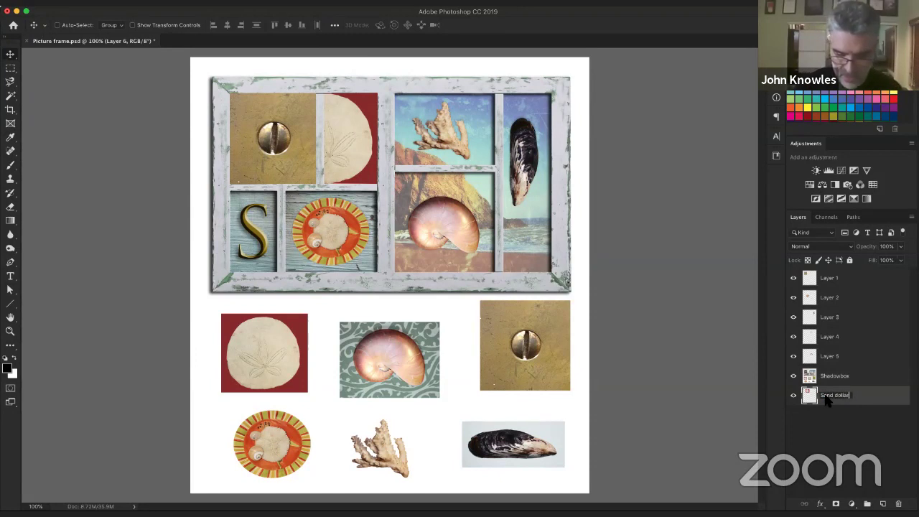
pyautogui.press('Return')
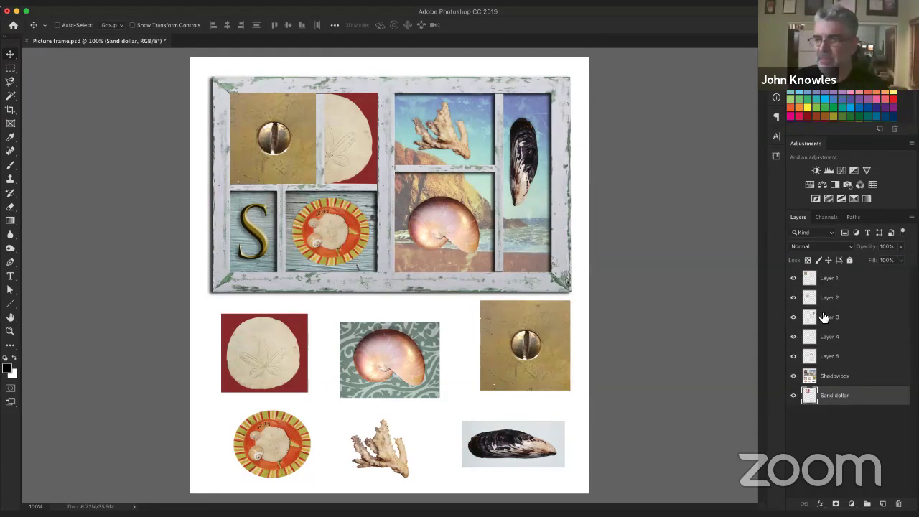
# Toggle Layer 5's visibility to identify its object, and rename the layer as Golden ratio seashell.
pyautogui.click(793, 357)
pyautogui.click(794, 357)
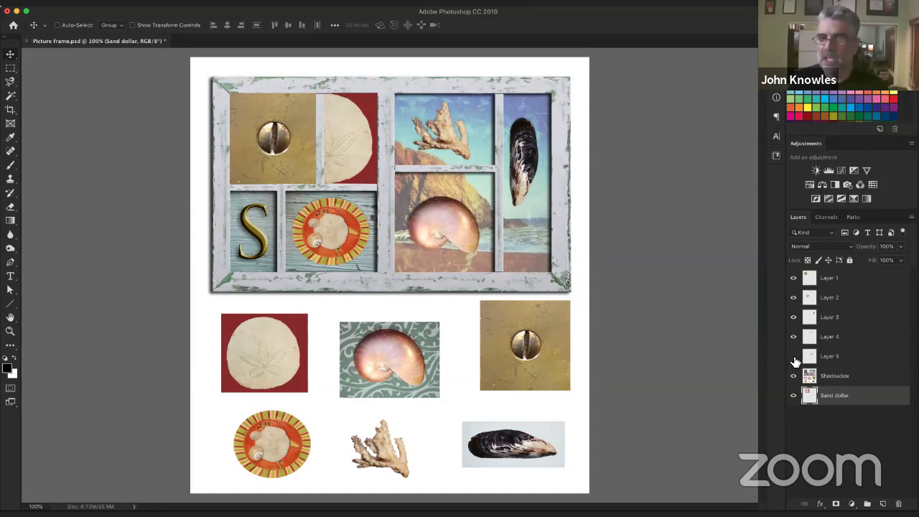
pyautogui.click(794, 357)
pyautogui.click(793, 357)
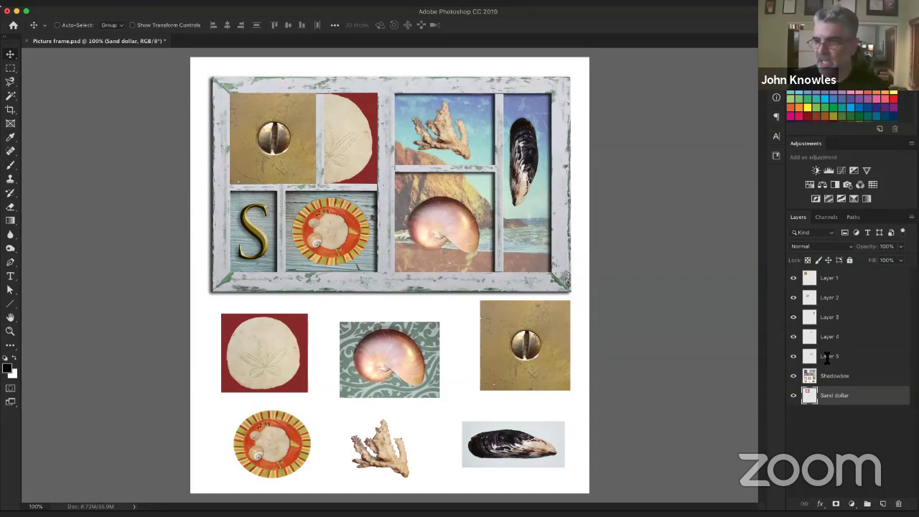
pyautogui.doubleClick(830, 357)
pyautogui.write('N')
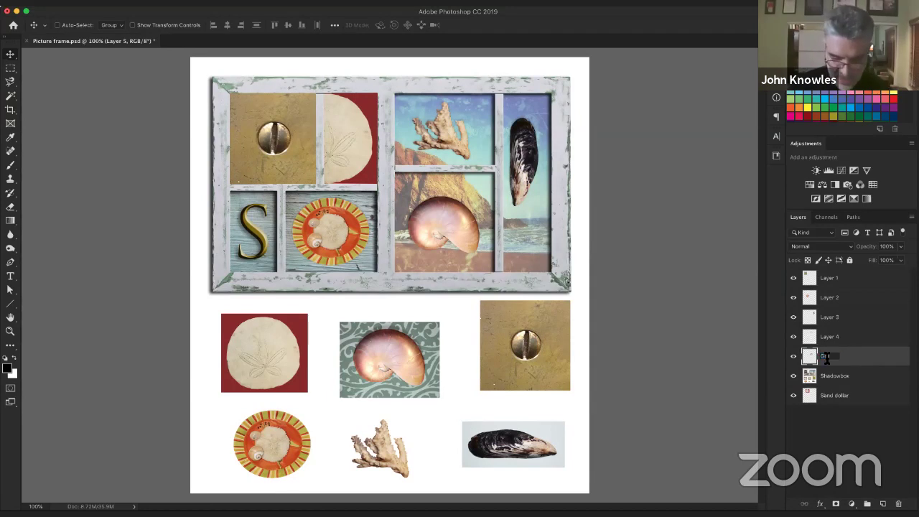
pyautogui.write('arden rat')
pyautogui.write('io seashell')
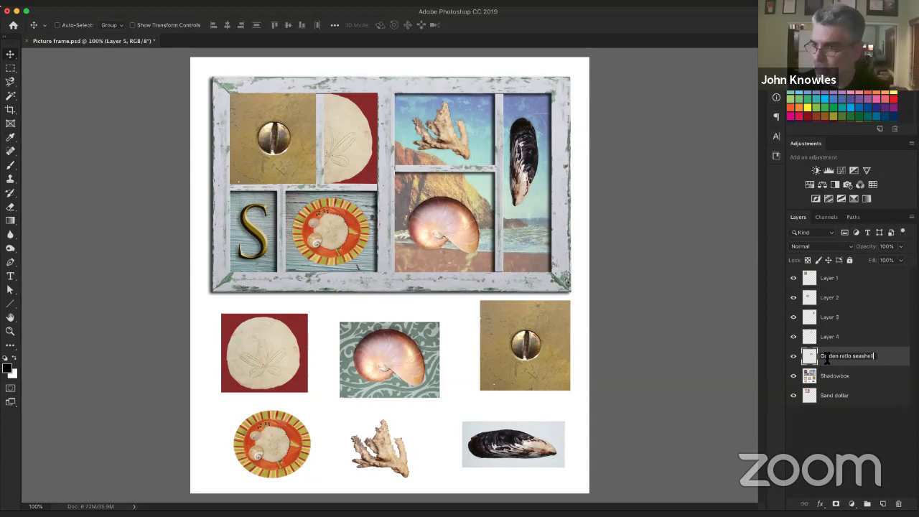
pyautogui.press('Return')
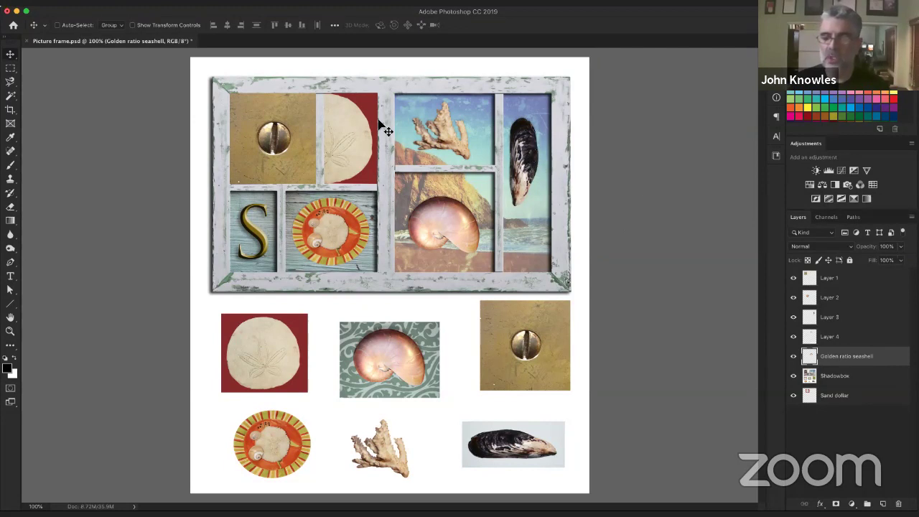
# Identify the layer holding the black mussel shell in the frame and rename it as Mussel.
pyautogui.rightClick(531, 148)
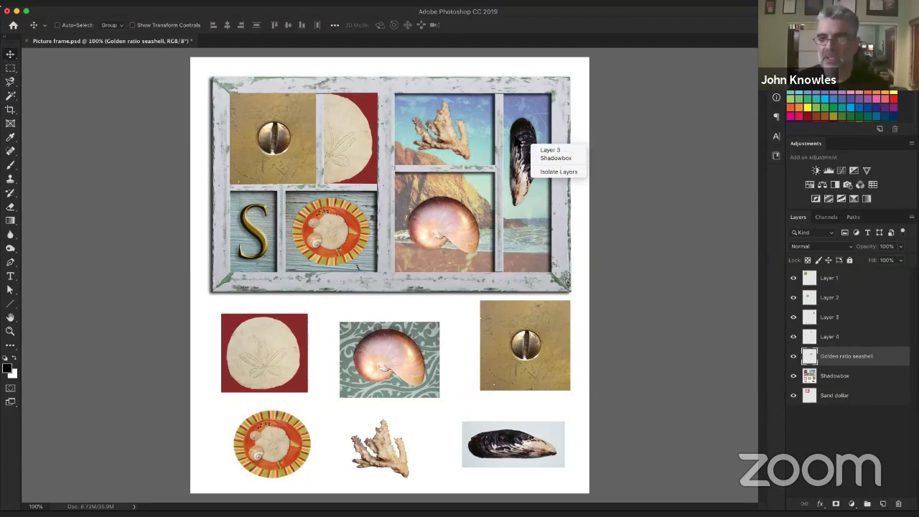
pyautogui.click(826, 317)
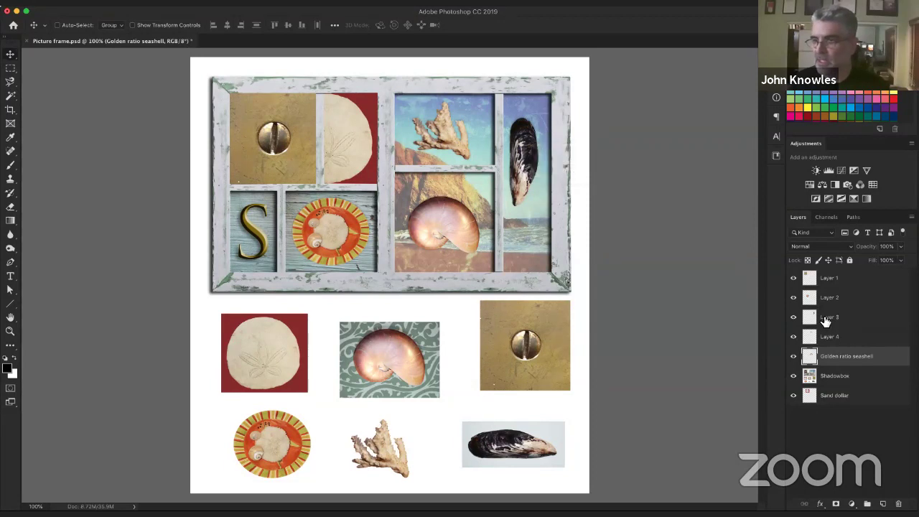
pyautogui.doubleClick(827, 317)
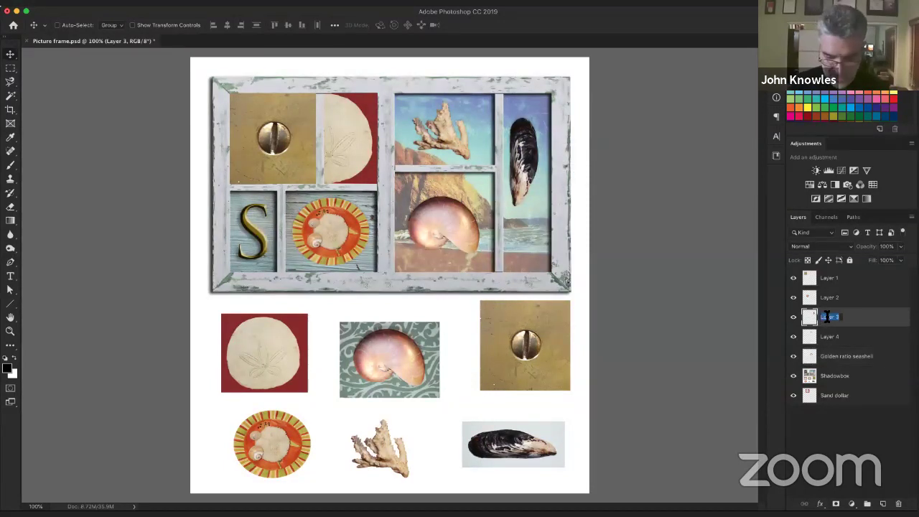
pyautogui.write('Mussel')
pyautogui.press('Return')
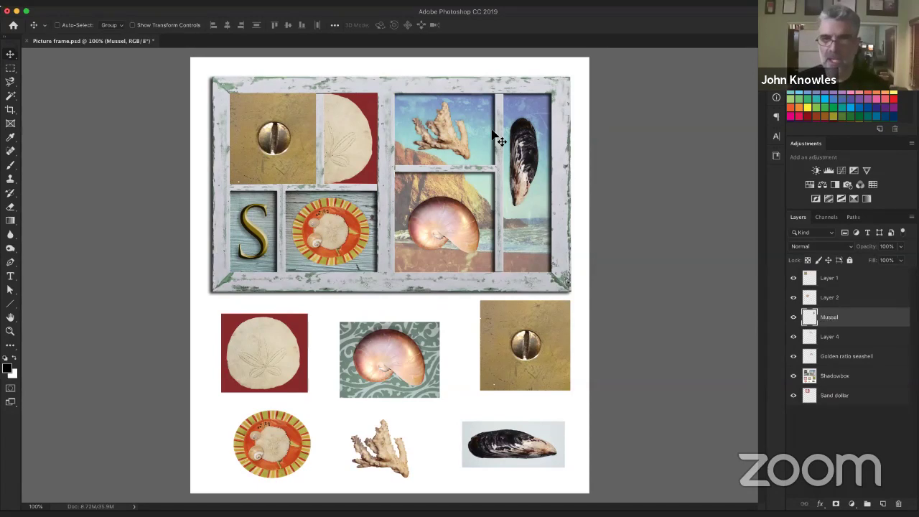
# Identify the layer holding the coral in the frame's upper pane and rename it as Coral.
pyautogui.rightClick(443, 137)
pyautogui.click(449, 141)
pyautogui.click(834, 337)
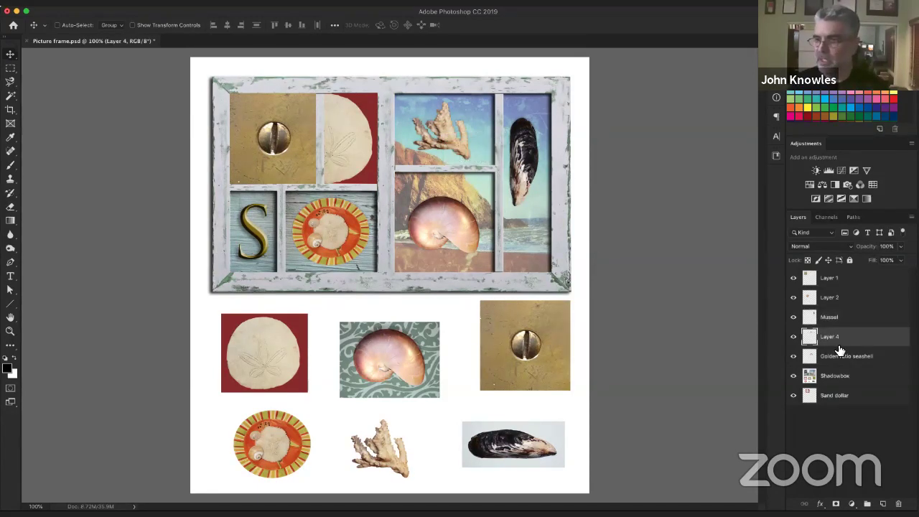
pyautogui.doubleClick(837, 337)
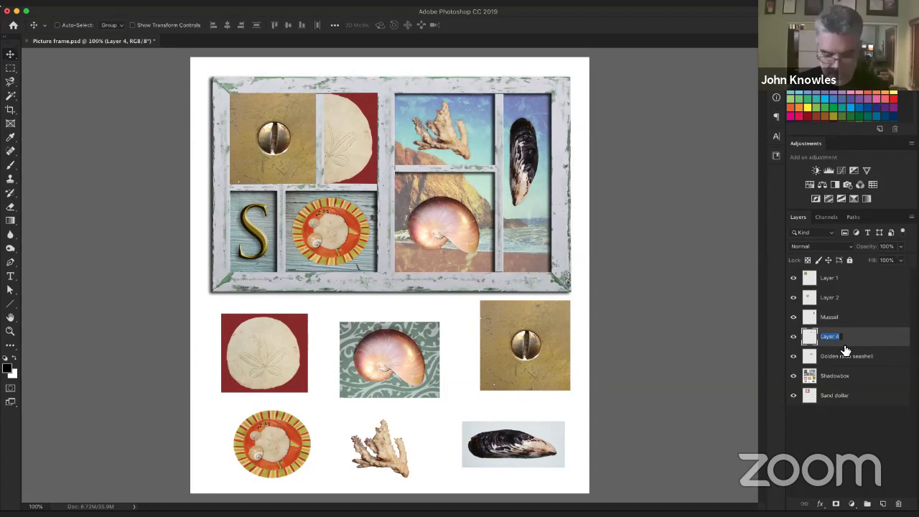
pyautogui.write('Coral')
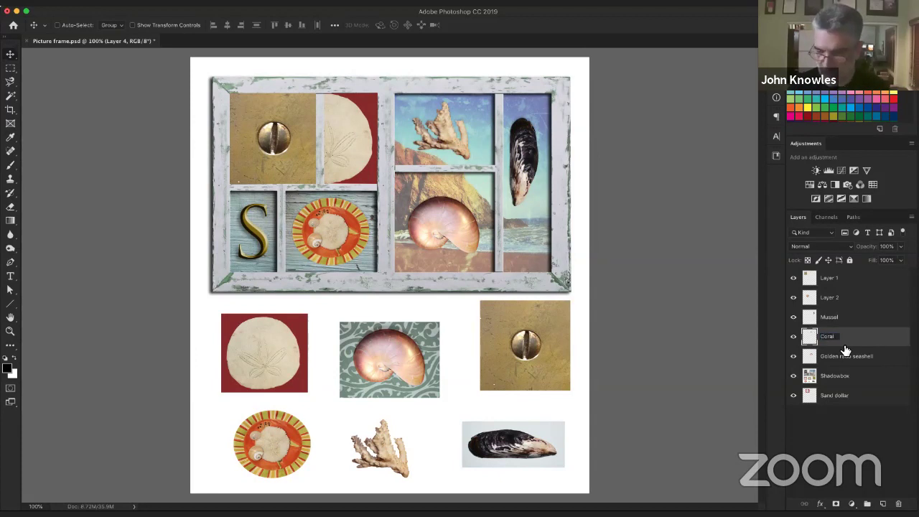
pyautogui.press('Return')
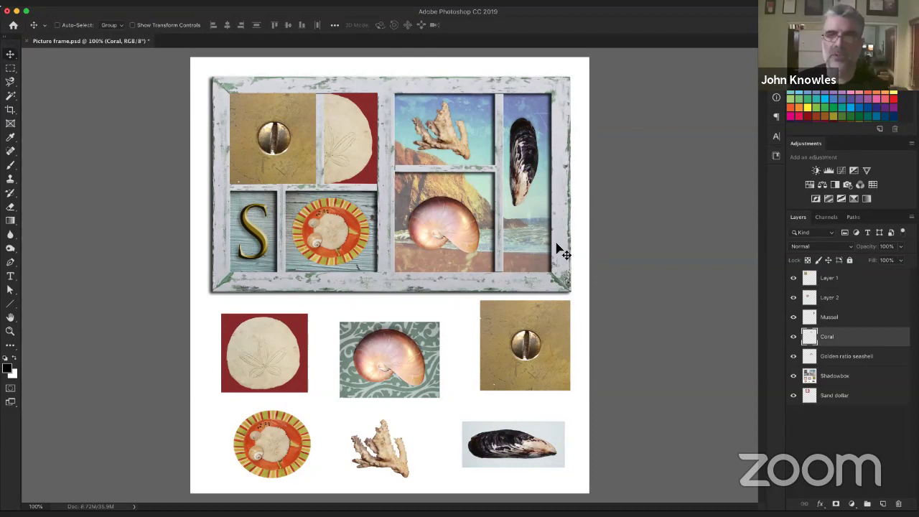
# Identify the layer holding the striped plate in the frame's lower pane and rename it as Plate.
pyautogui.rightClick(321, 220)
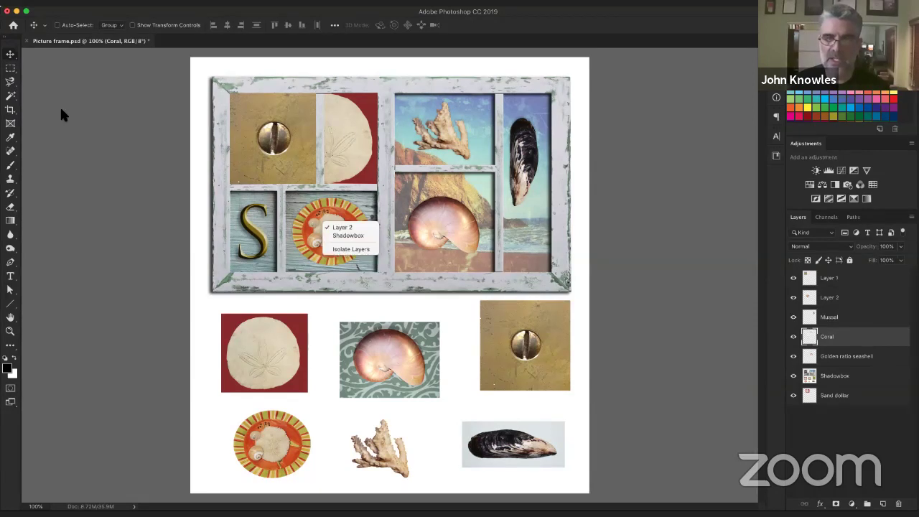
pyautogui.click(833, 297)
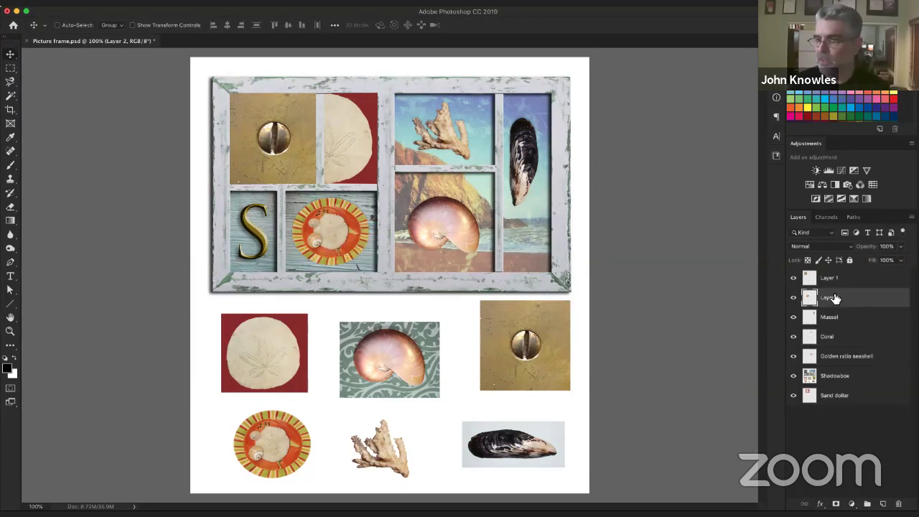
pyautogui.doubleClick(833, 297)
pyautogui.write('Plate')
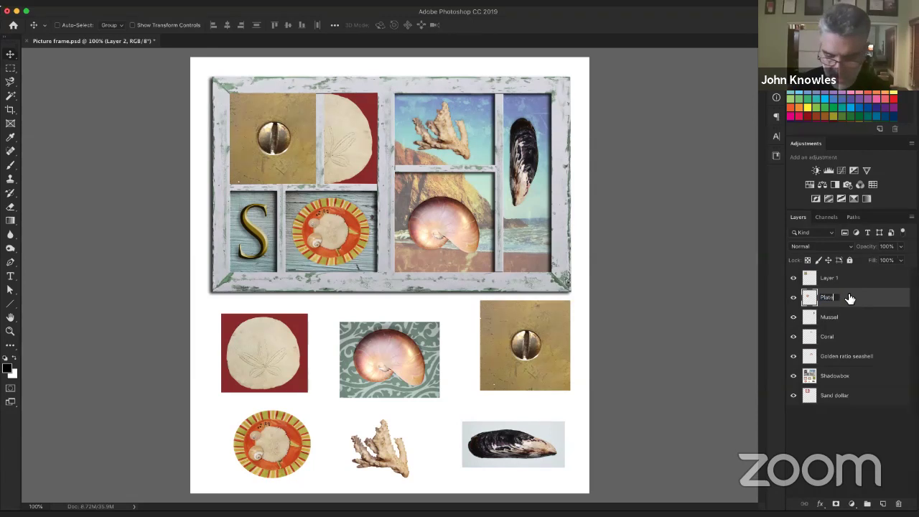
pyautogui.press('Return')
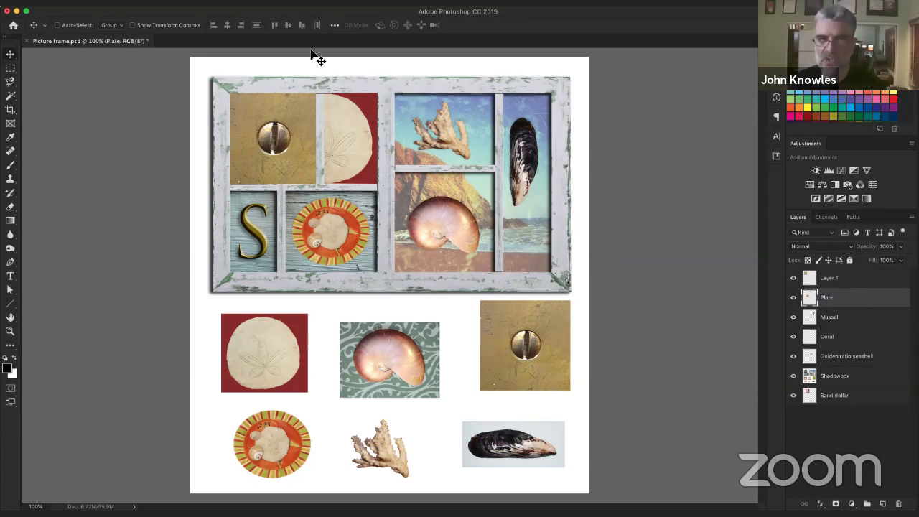
# Identify the layer holding the screw in the frame's upper pane and rename it as The screw.
pyautogui.rightClick(283, 125)
pyautogui.click(829, 279)
pyautogui.doubleClick(829, 279)
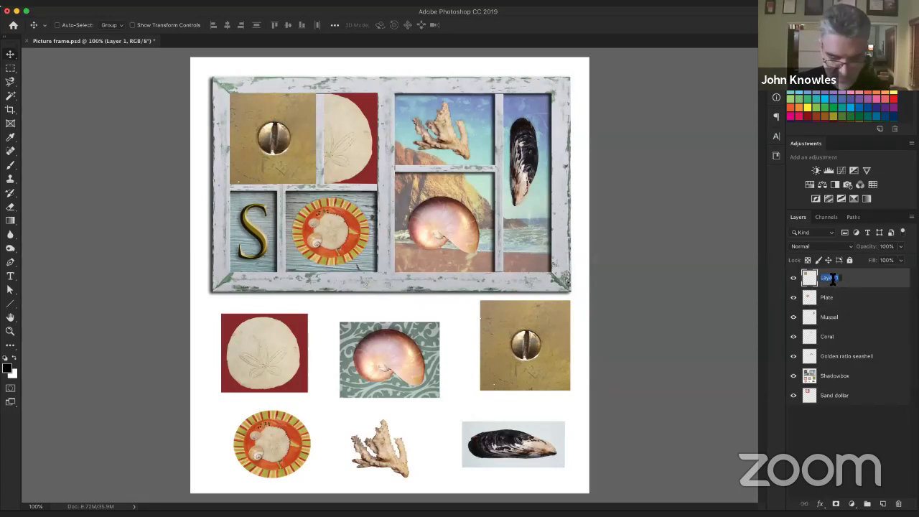
pyautogui.write('The screw')
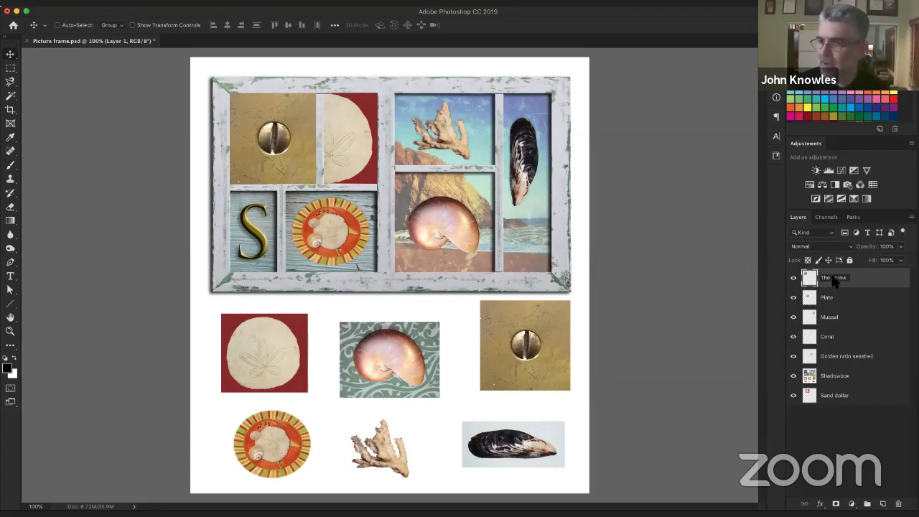
pyautogui.press('Return')
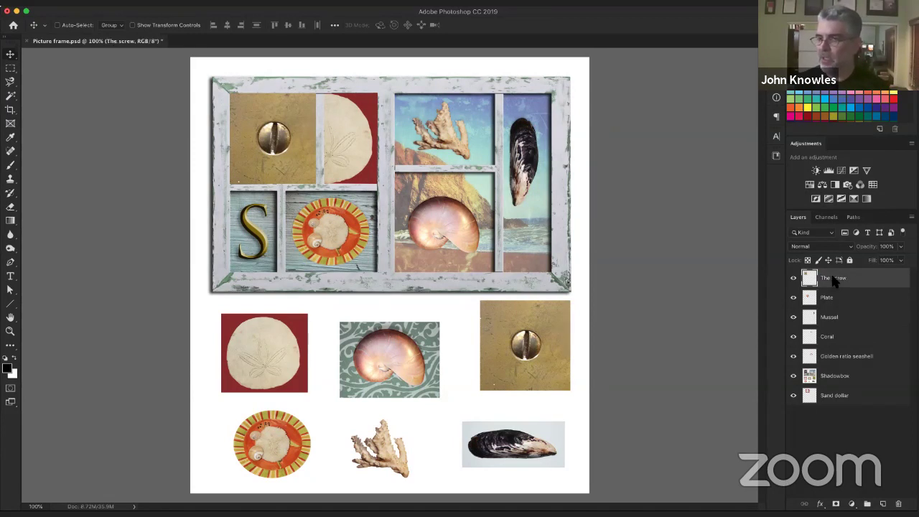
# Toggle the Sand dollar layer's visibility off and on to check its content, and save the document.
pyautogui.click(793, 395)
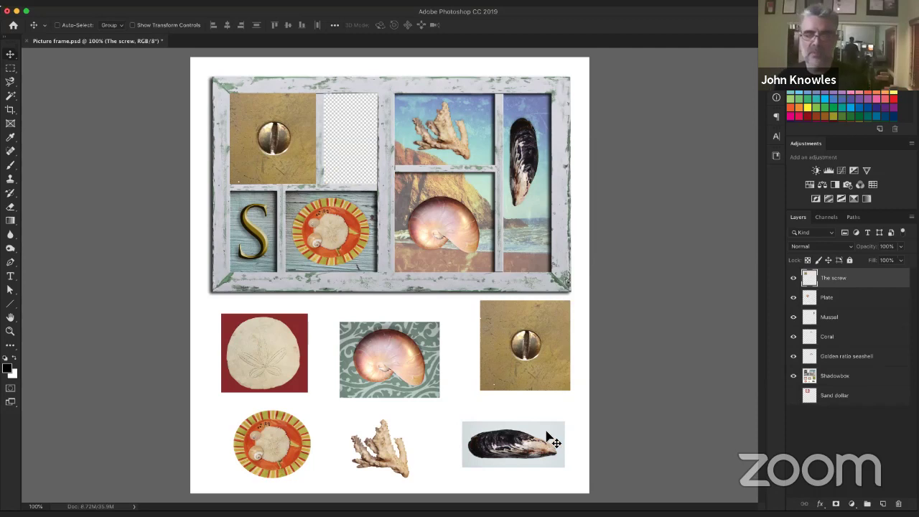
pyautogui.click(794, 395)
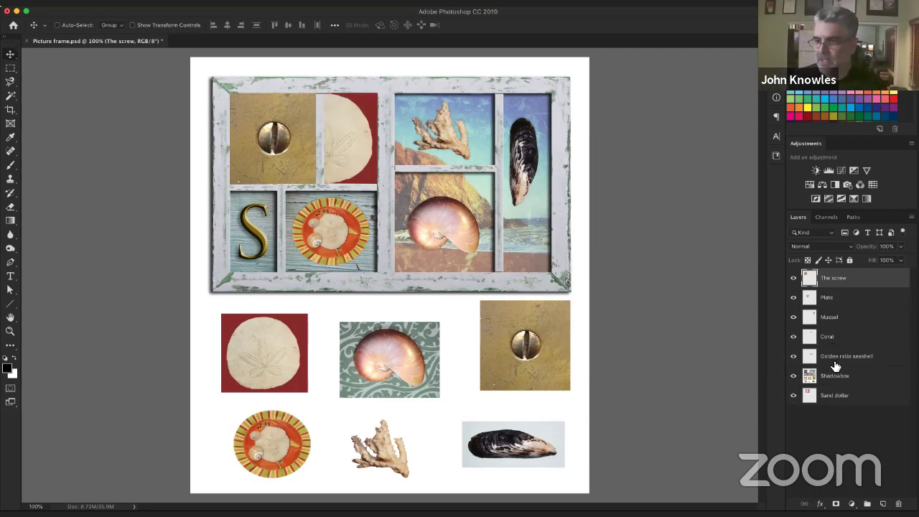
pyautogui.hotkey('ctrl', 's')
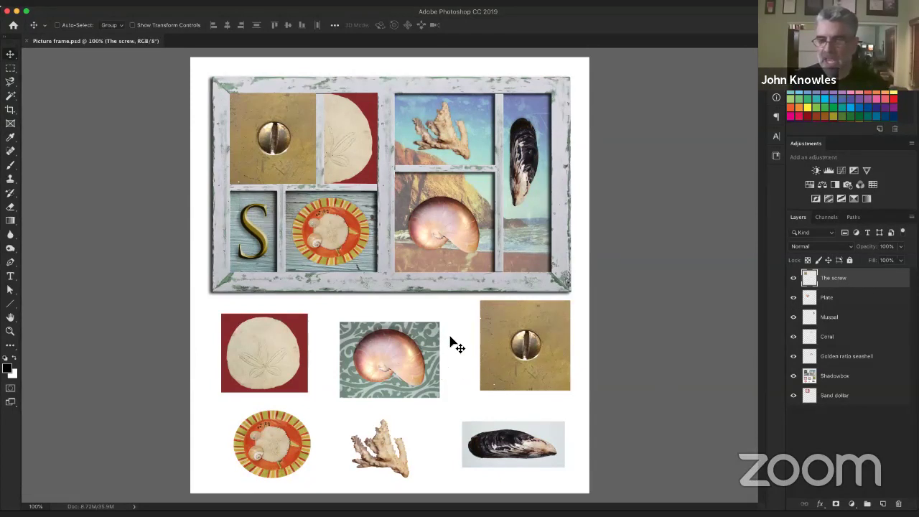
# Try squashing the Golden ratio seashell layer to about 69% of its height with Free Transform, and undo it.
pyautogui.click(834, 356)
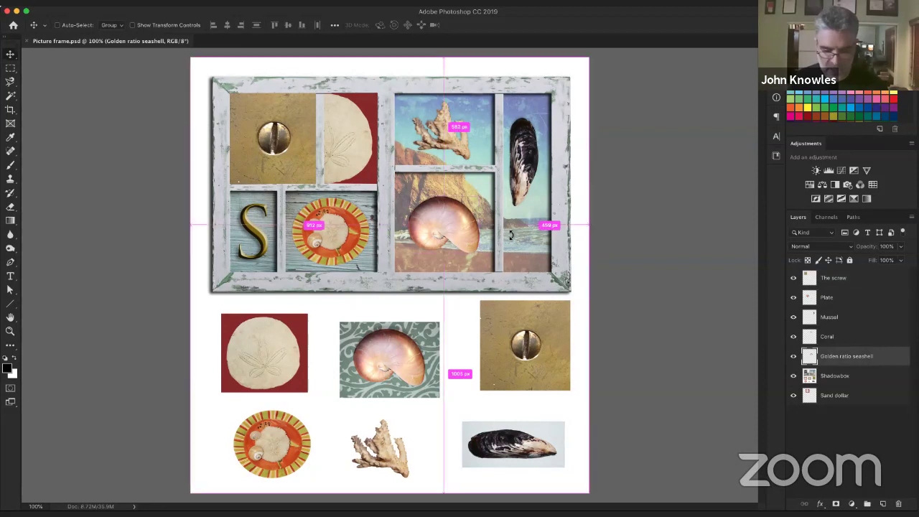
pyautogui.press('super+t')
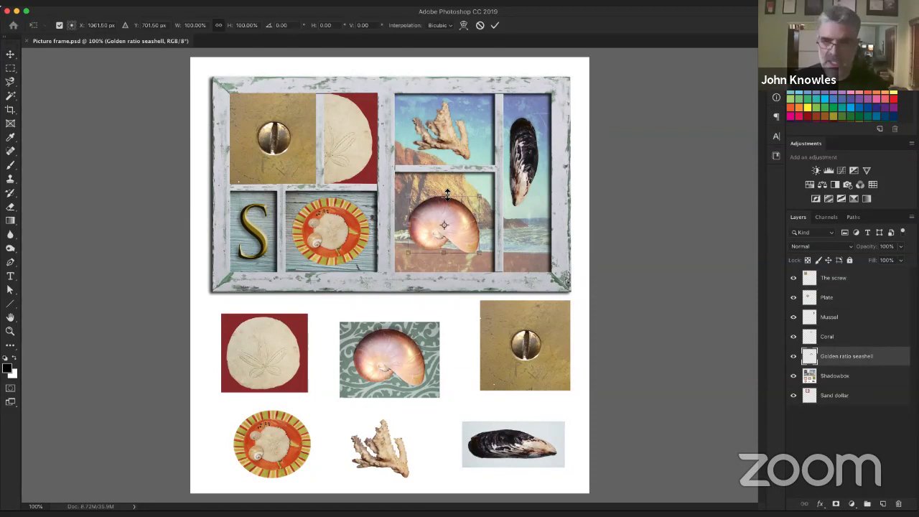
pyautogui.moveTo(445, 195); pyautogui.dragTo(516, 214)
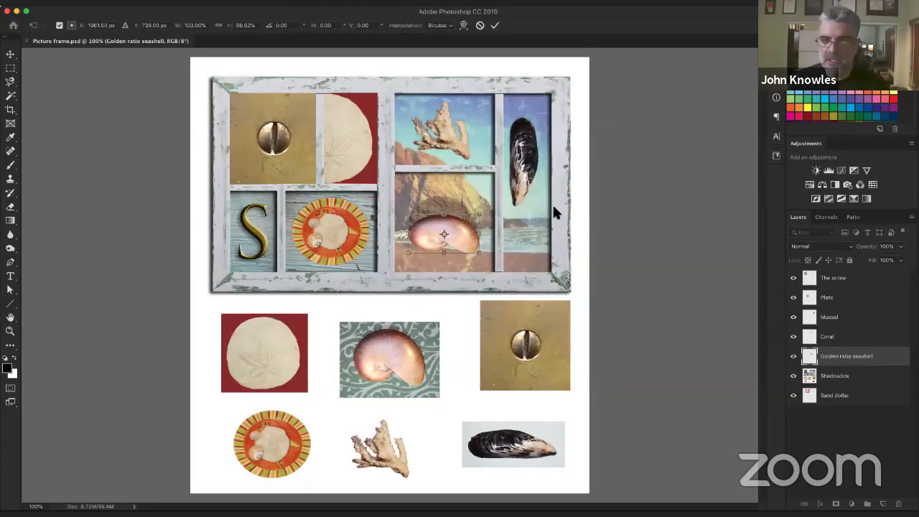
pyautogui.press('Return')
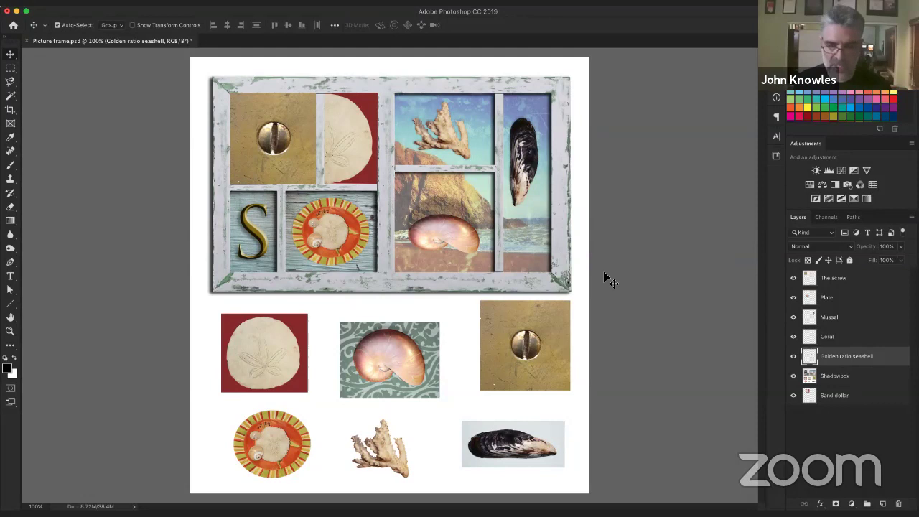
pyautogui.press('super+z')
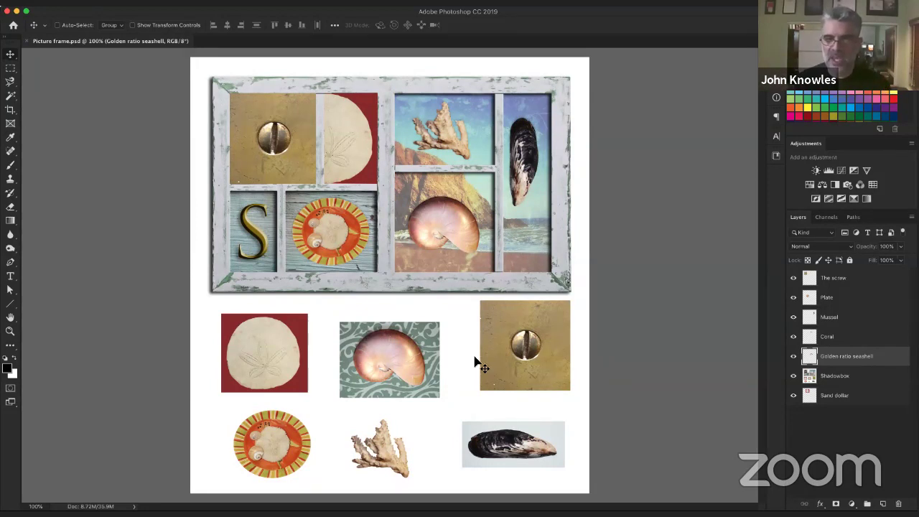
# Check the Shadowbox layer by toggling its visibility, and delete its whole area below the frame with a rectangular selection.
pyautogui.click(858, 378)
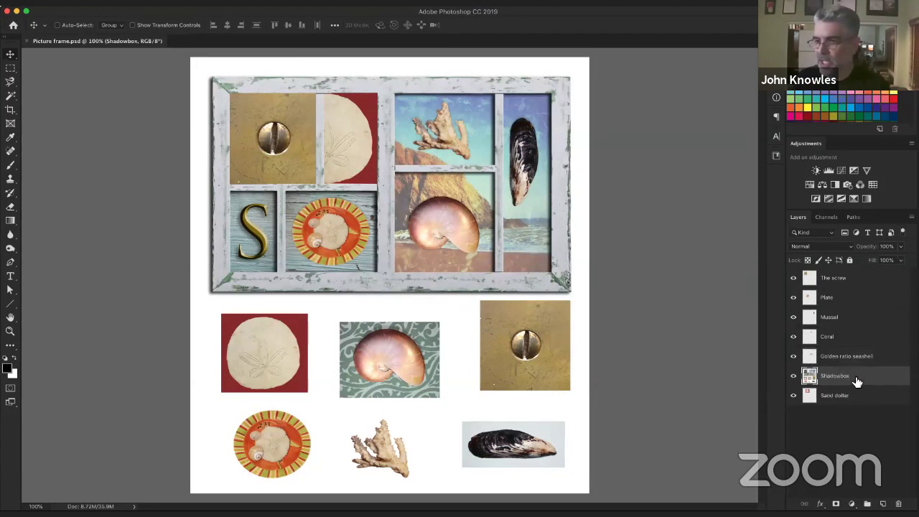
pyautogui.click(792, 376)
pyautogui.click(792, 376)
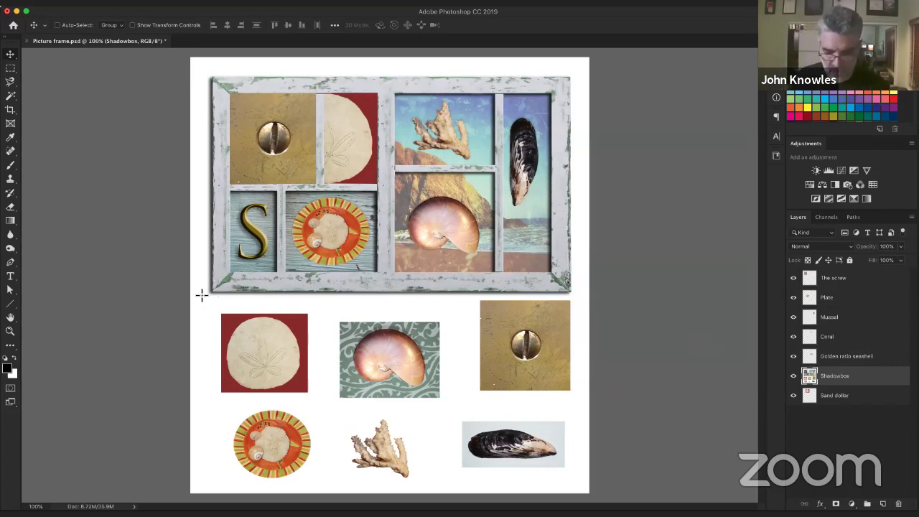
pyautogui.press('m')
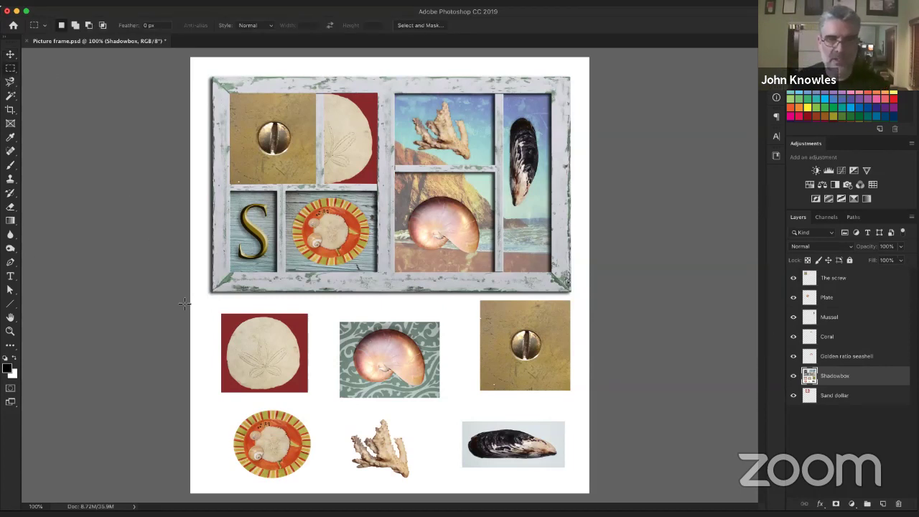
pyautogui.moveTo(185, 303); pyautogui.dragTo(619, 474)
pyautogui.press('Delete')
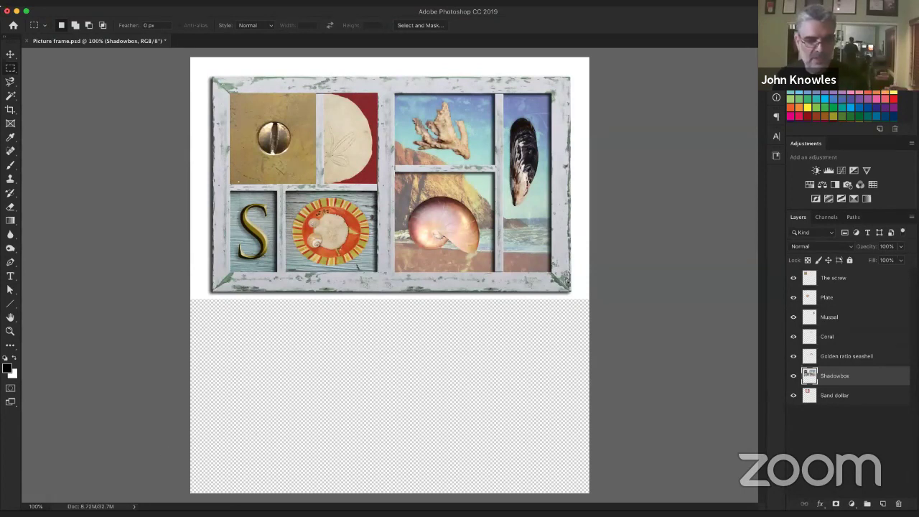
# Set the document status readout to Document Dimensions, and undo the deletion of the area below the frame.
pyautogui.click(133, 507)
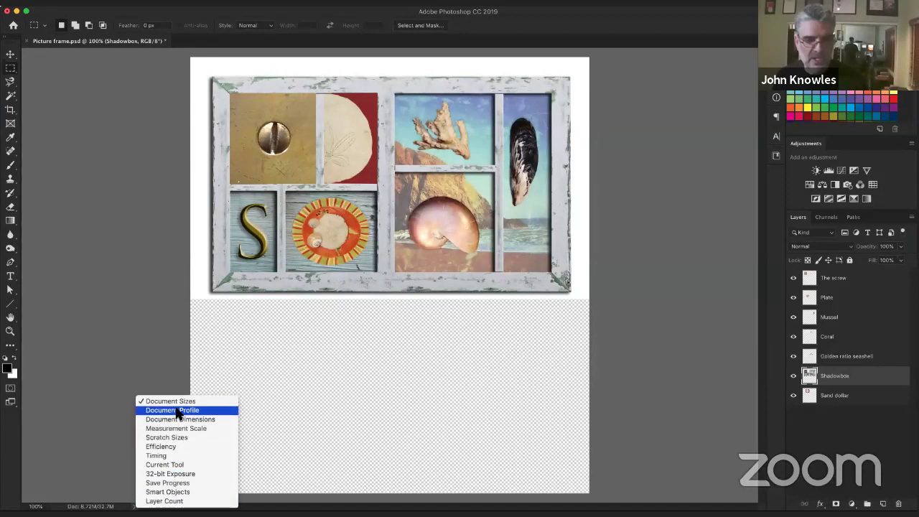
pyautogui.click(177, 423)
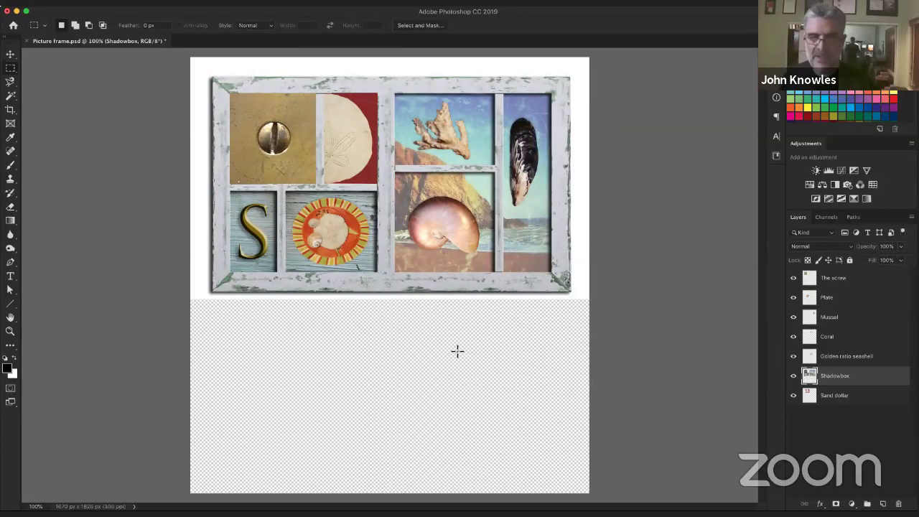
pyautogui.press('super+z')
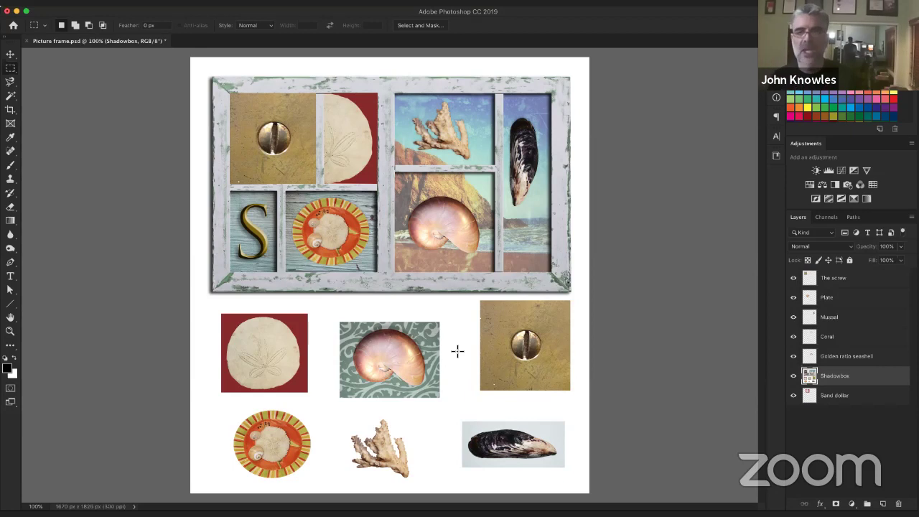
# Try to set the image height to 1500 pixels in Image Size while keeping the width at 1670 pixels.
pyautogui.click(107, 0)
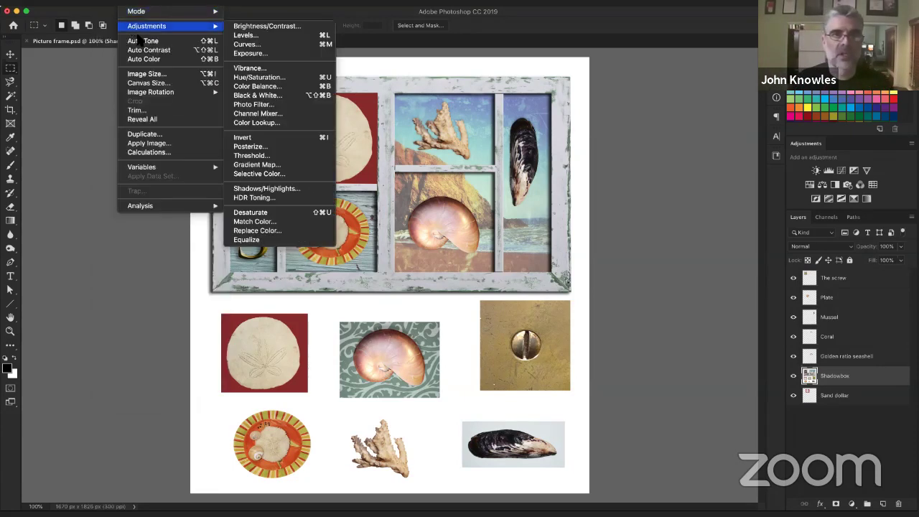
pyautogui.click(500, 257)
pyautogui.press('super+alt+i')
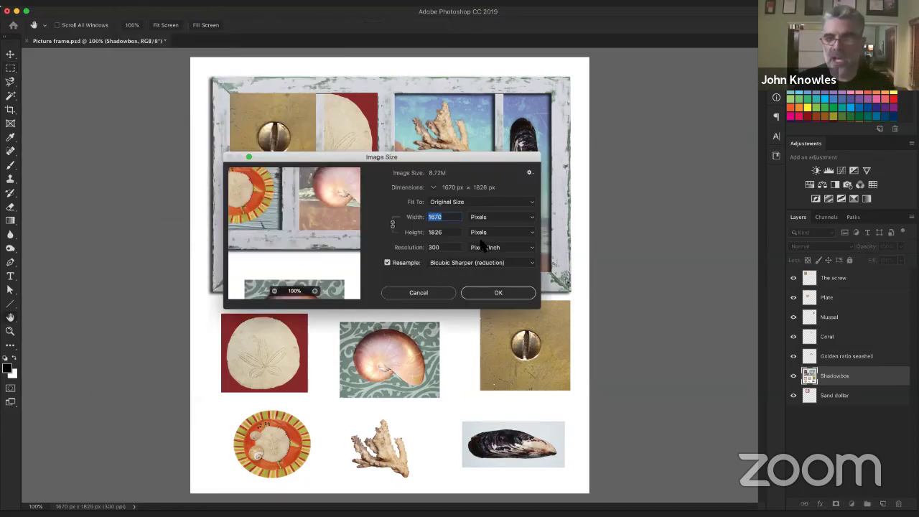
pyautogui.click(406, 231)
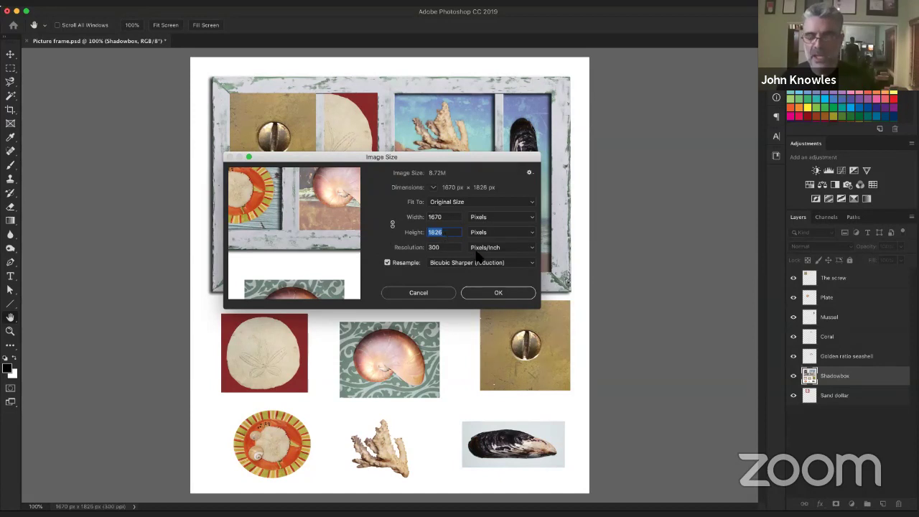
pyautogui.write('1500')
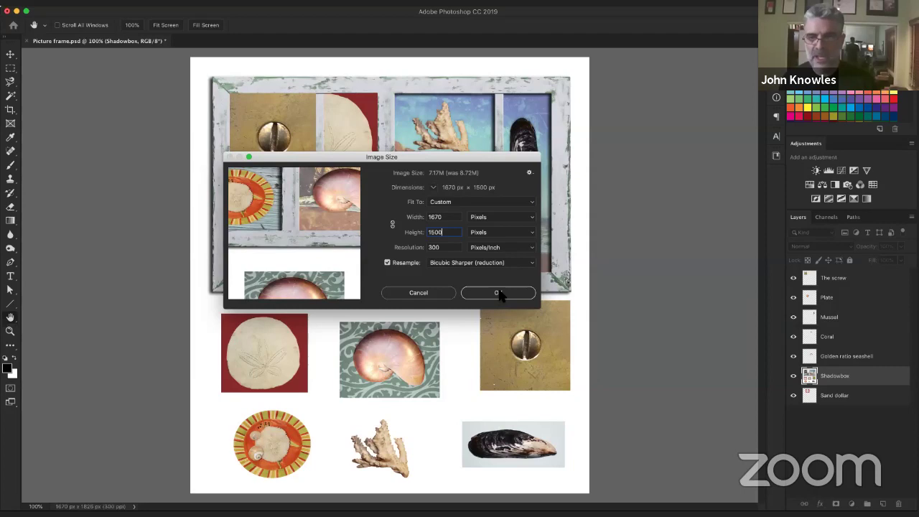
pyautogui.press('Return')
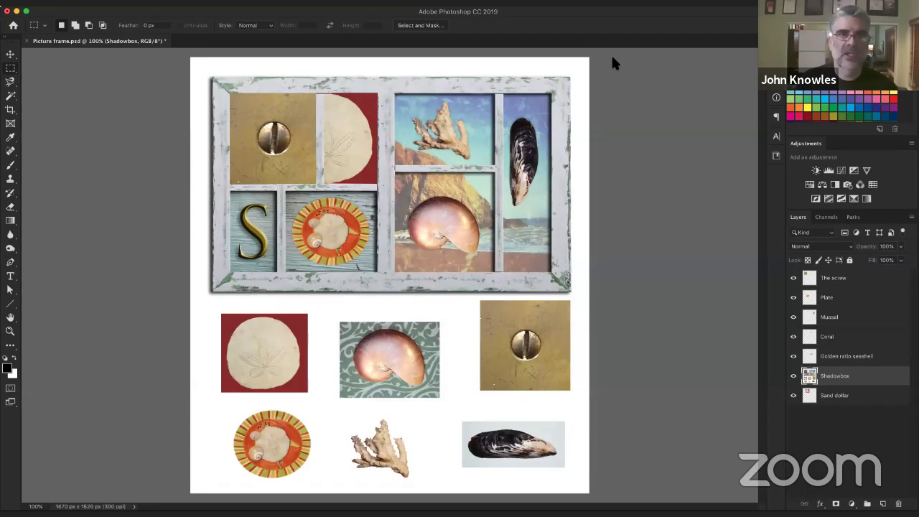
# Resize the image to 900 pixels high with the width kept at 1670 pixels, and undo the resize.
pyautogui.click(137, 3)
pyautogui.click(158, 74)
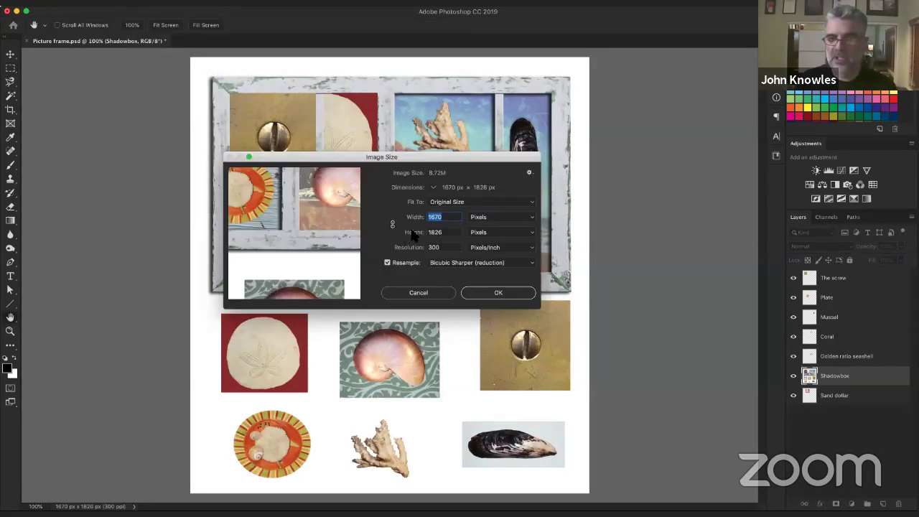
pyautogui.click(441, 233)
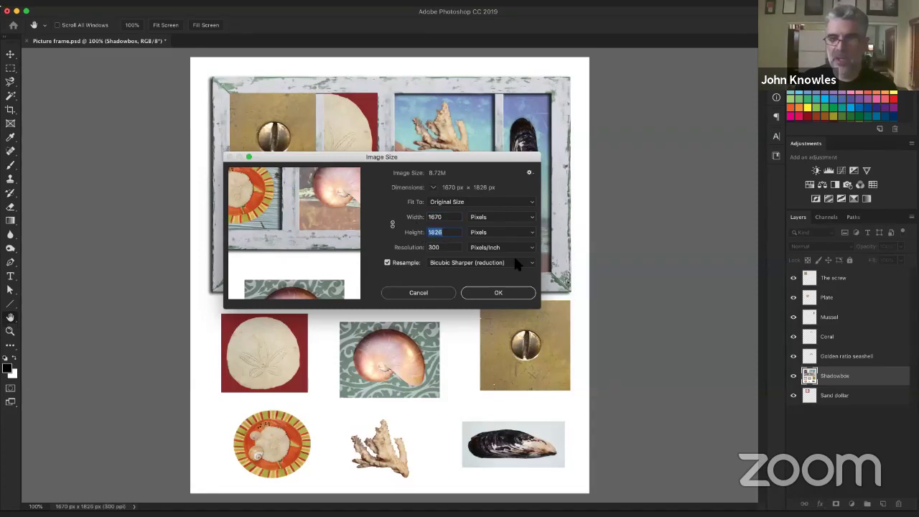
pyautogui.write('900')
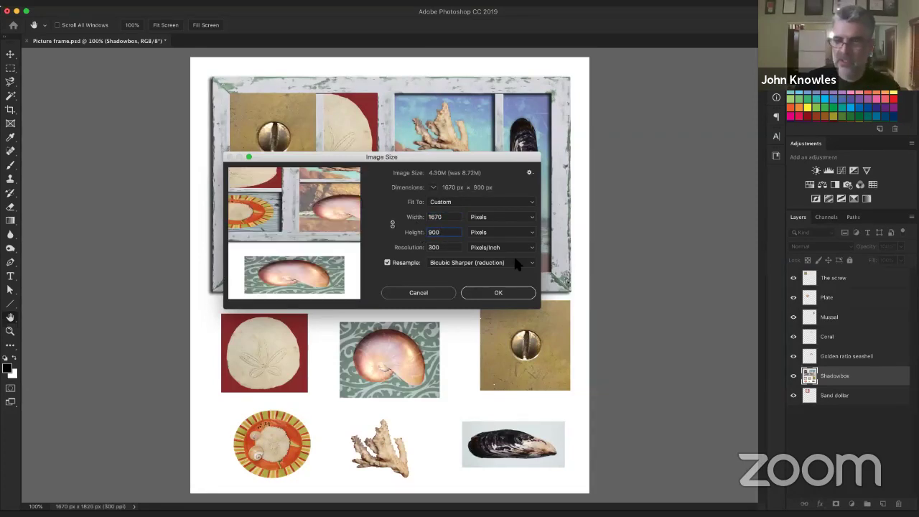
pyautogui.press('Return')
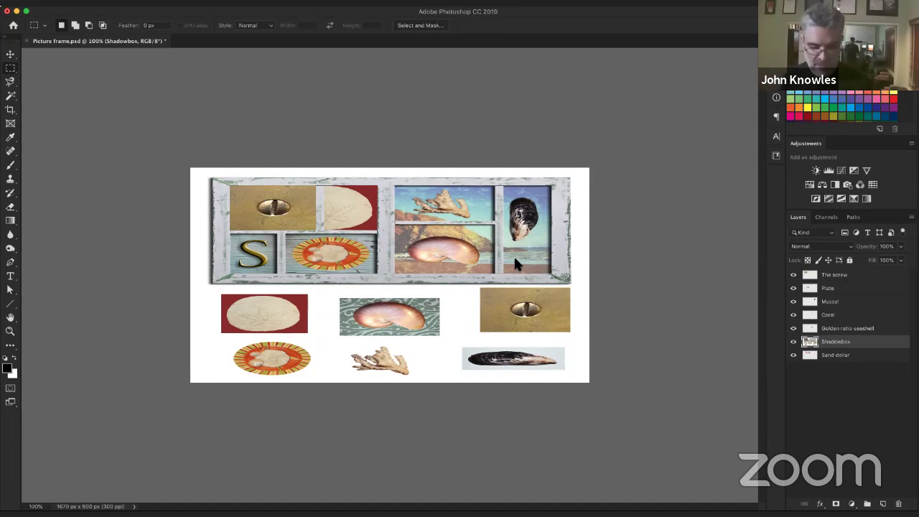
pyautogui.press('super+z')
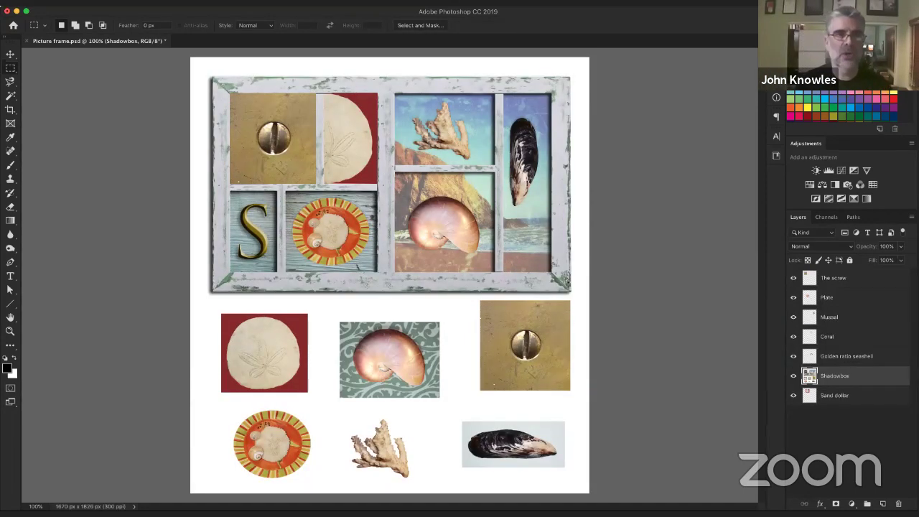
# Reduce the canvas height to 1200 pixels with the width kept at 1670 pixels and a centred anchor, and undo the change.
pyautogui.click(133, 0)
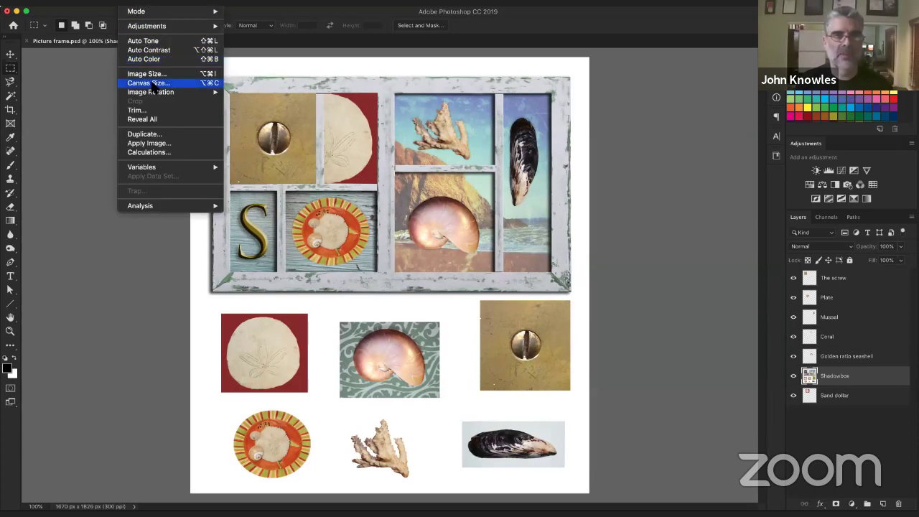
pyautogui.click(149, 84)
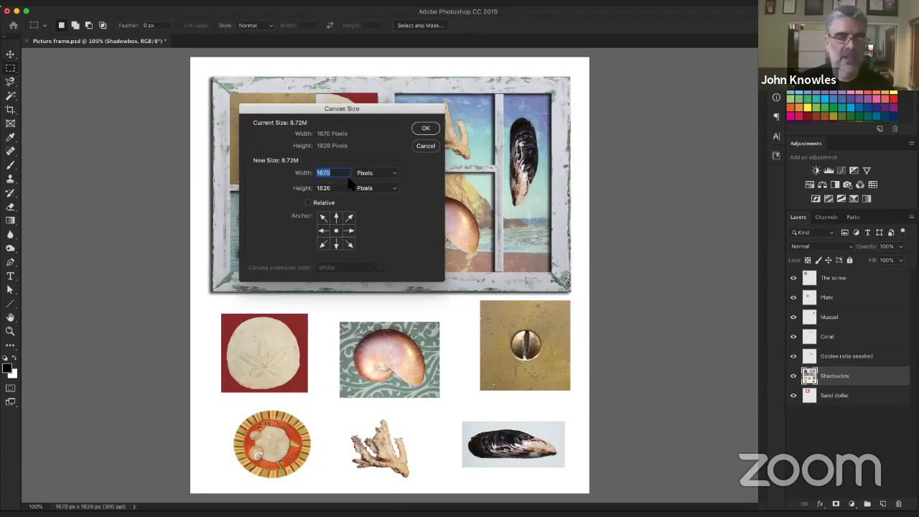
pyautogui.click(329, 188)
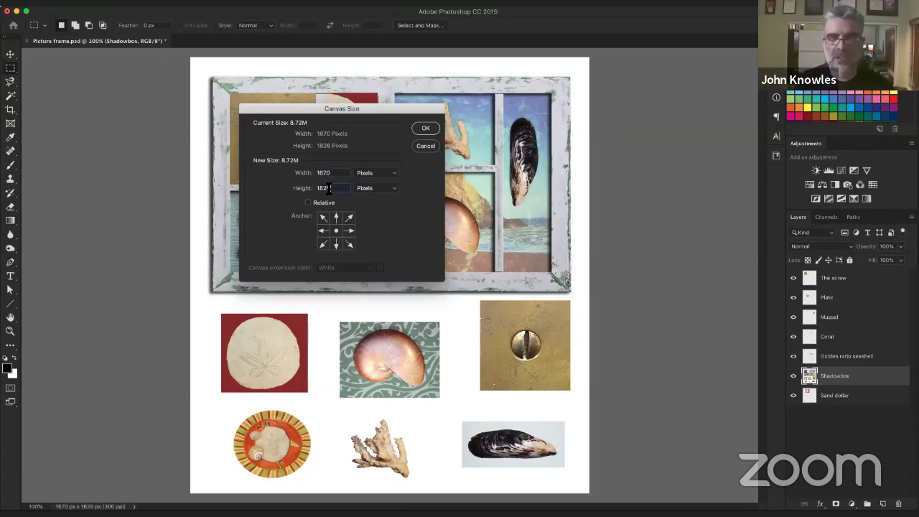
pyautogui.doubleClick(329, 188)
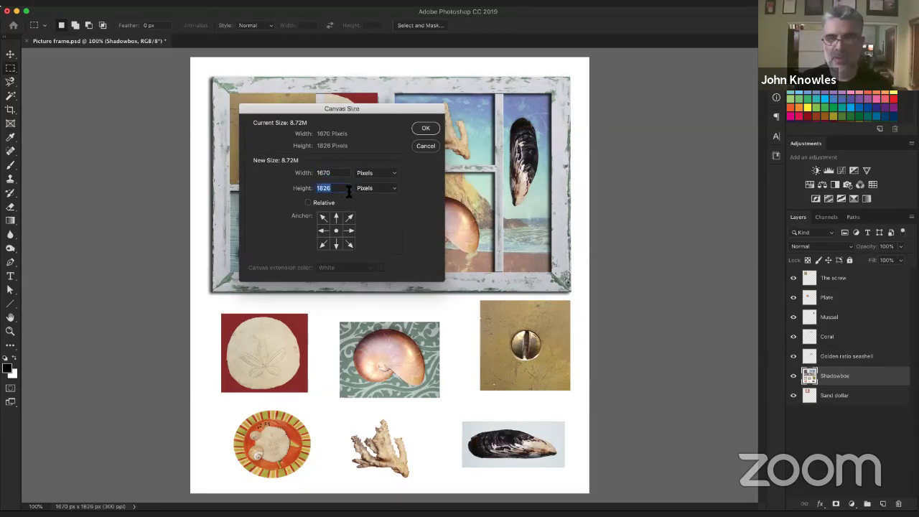
pyautogui.write('1200')
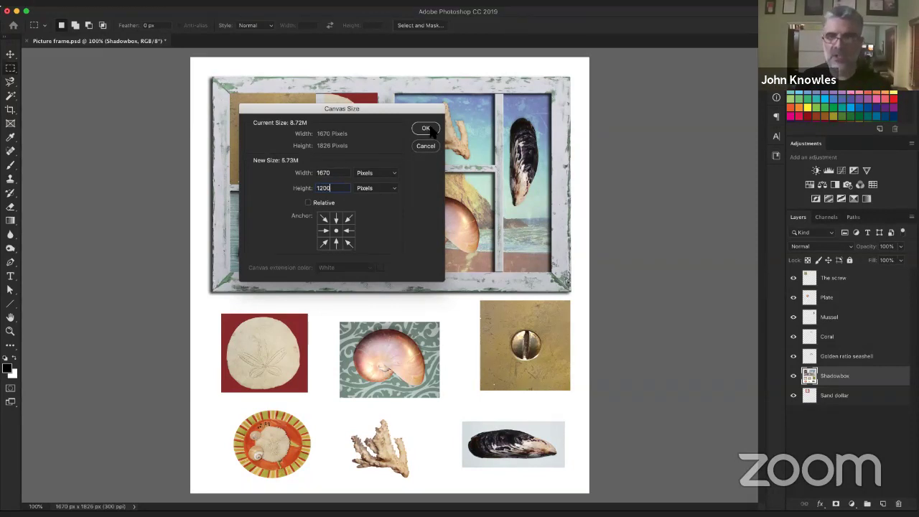
pyautogui.press('Return')
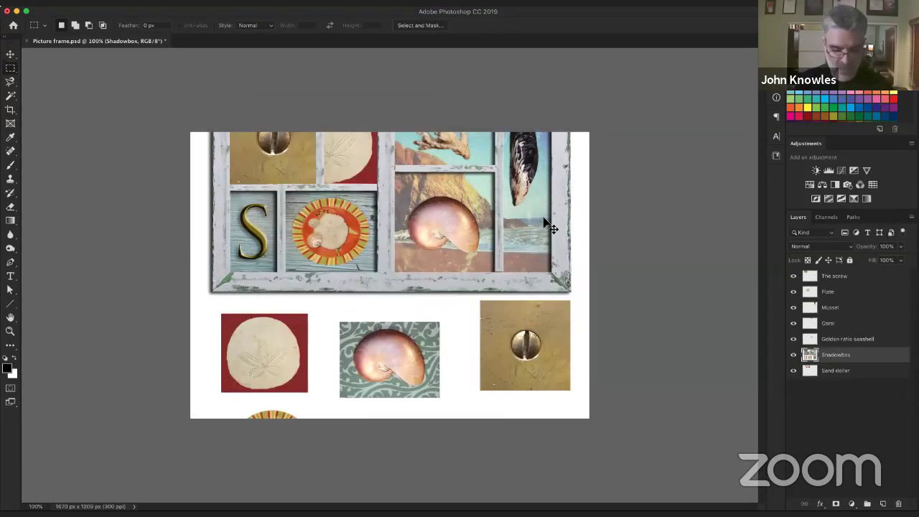
# Set the canvas height to 900 pixels with the anchor at top centre, and undo the canvas change.
pyautogui.click(136, 1)
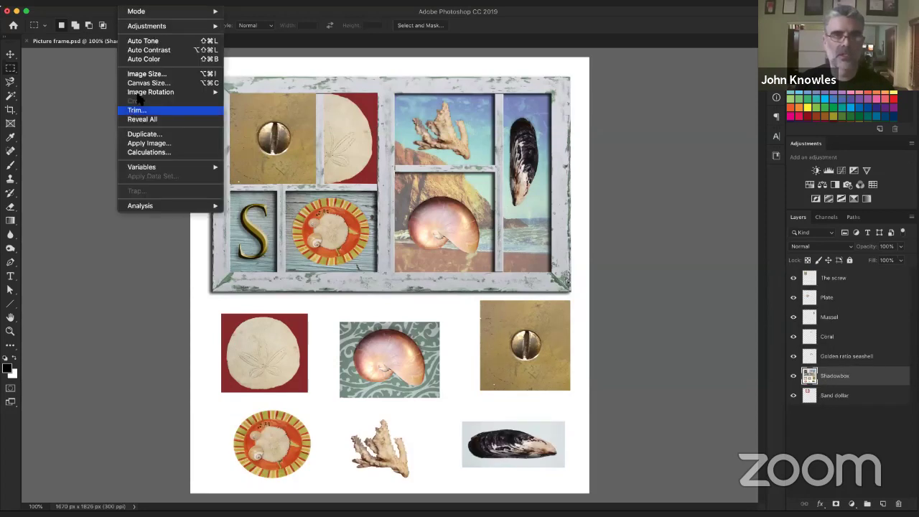
pyautogui.press('alt+super+c')
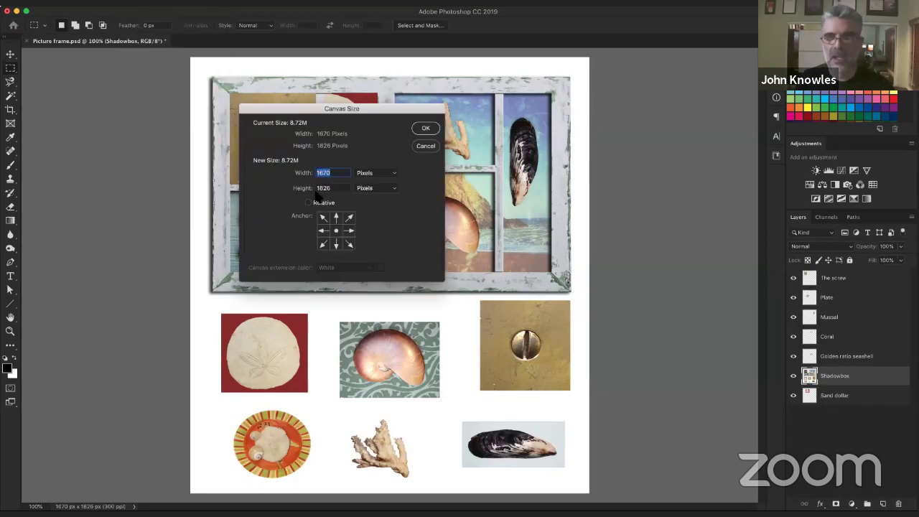
pyautogui.press('Tab')
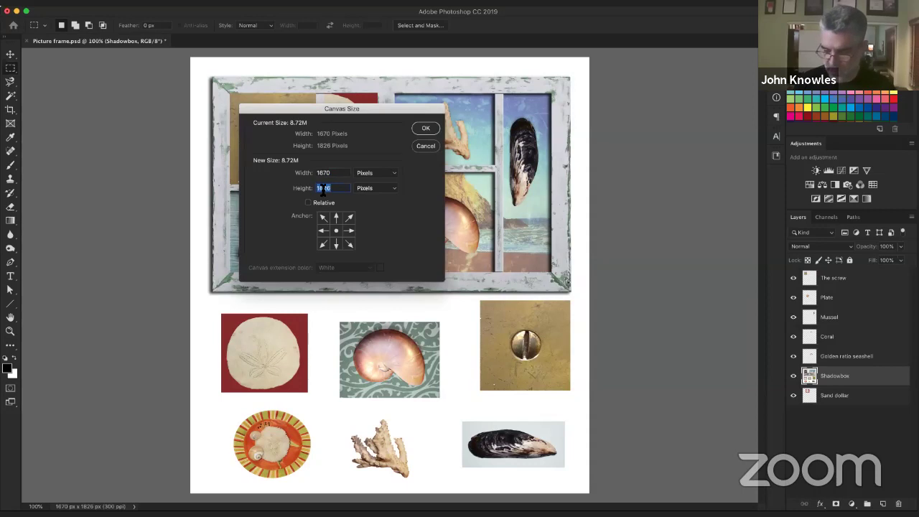
pyautogui.write('900')
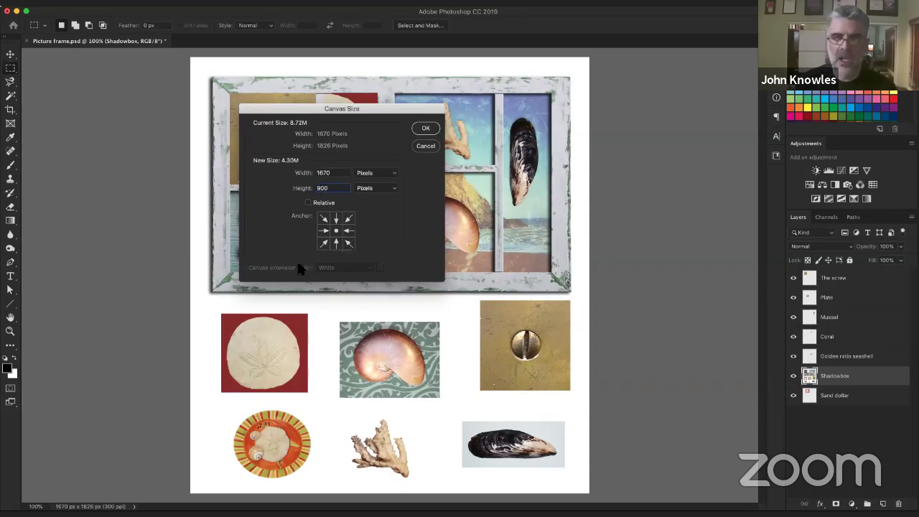
pyautogui.click(336, 217)
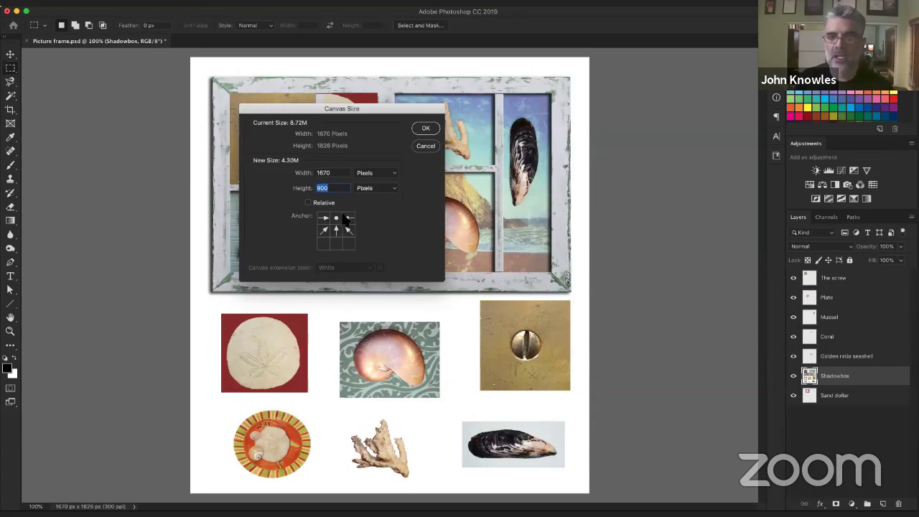
pyautogui.click(425, 128)
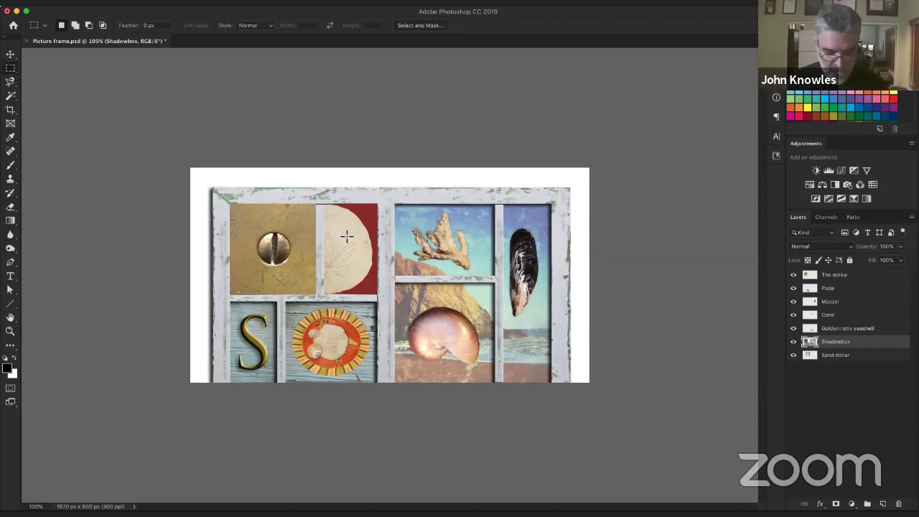
pyautogui.press('super+z')
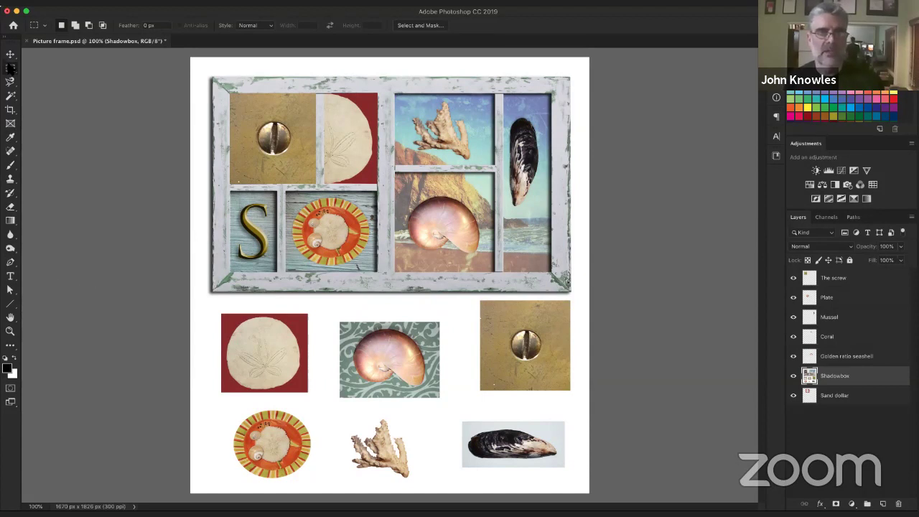
pyautogui.click(11, 110)
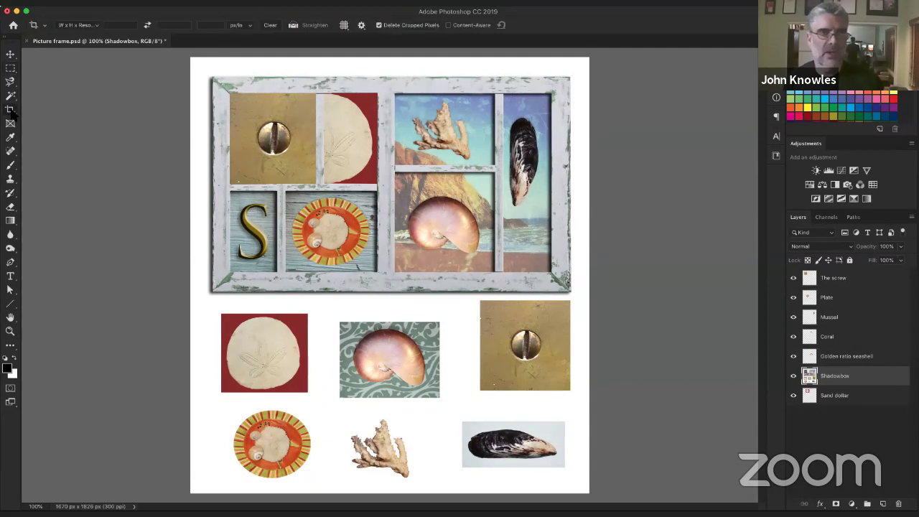
pyautogui.click(73, 109)
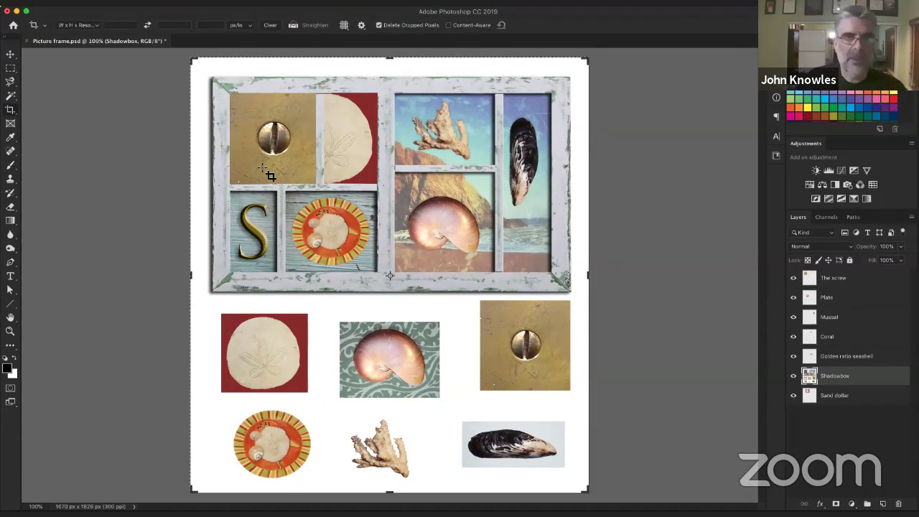
pyautogui.click(602, 294)
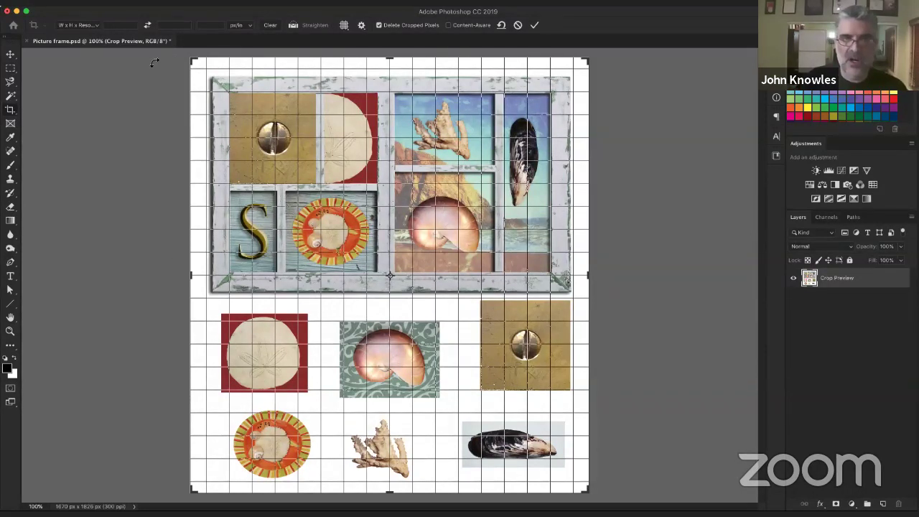
pyautogui.click(10, 55)
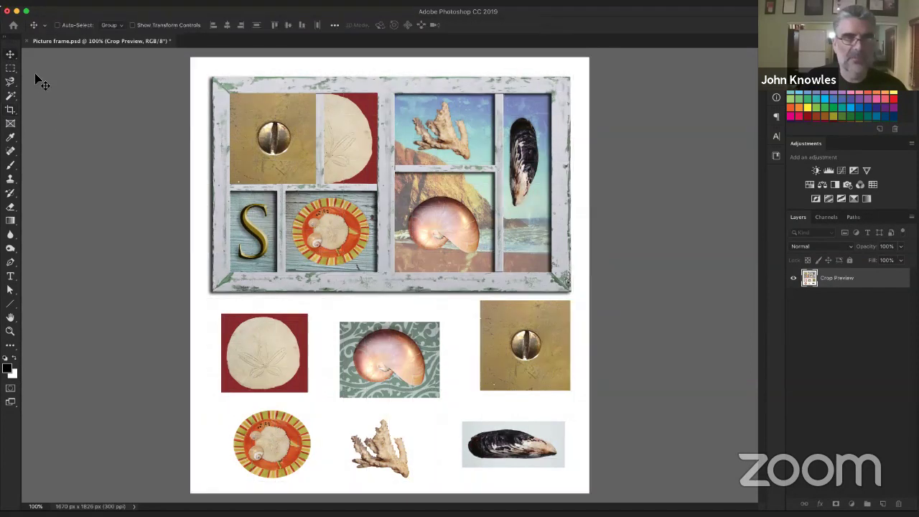
# Crop the image from its lower edge to about 1670 by 1068 pixels around the frame, and undo the crop.
pyautogui.click(10, 110)
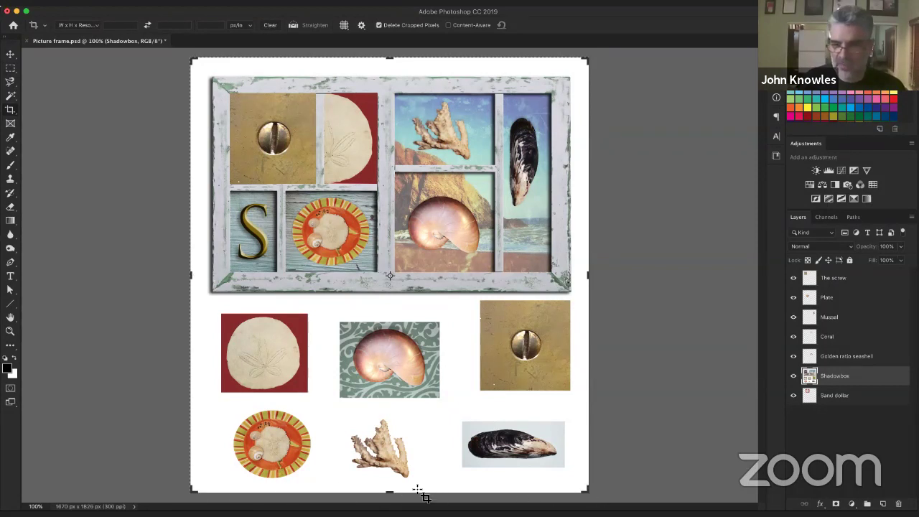
pyautogui.moveTo(193, 490); pyautogui.dragTo(205, 388)
pyautogui.moveTo(198, 423)
pyautogui.mouseDown()
pyautogui.moveTo(184, 402)
pyautogui.moveTo(209, 466)
pyautogui.moveTo(188, 445)
pyautogui.moveTo(191, 468)
pyautogui.moveTo(236, 463)
pyautogui.moveTo(195, 448)
pyautogui.moveTo(202, 415)
pyautogui.moveTo(192, 415)
pyautogui.mouseUp()
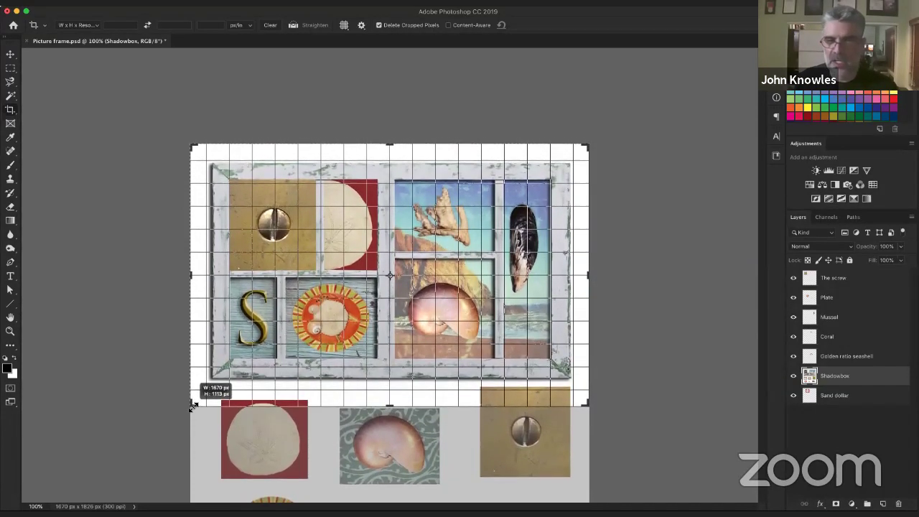
pyautogui.moveTo(193, 409); pyautogui.dragTo(193, 421)
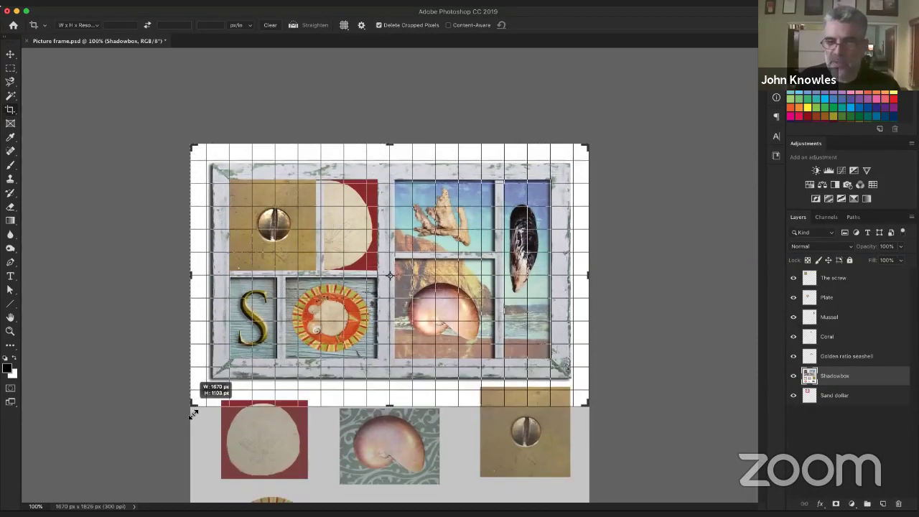
pyautogui.moveTo(194, 402); pyautogui.dragTo(195, 408)
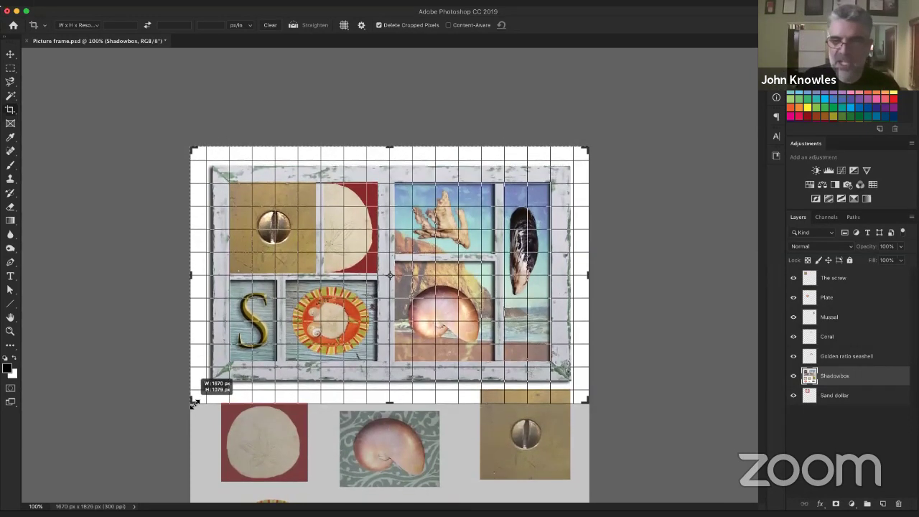
pyautogui.moveTo(194, 403); pyautogui.dragTo(192, 399)
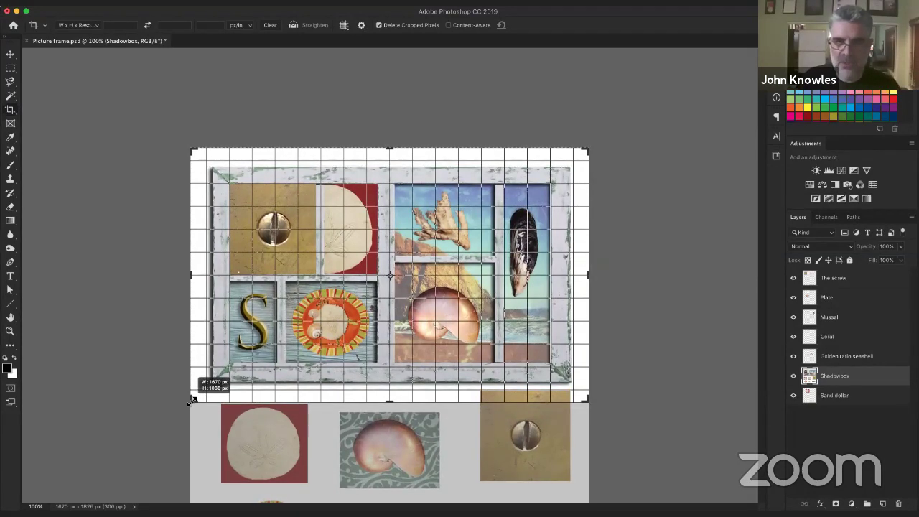
pyautogui.moveTo(193, 399); pyautogui.dragTo(193, 399)
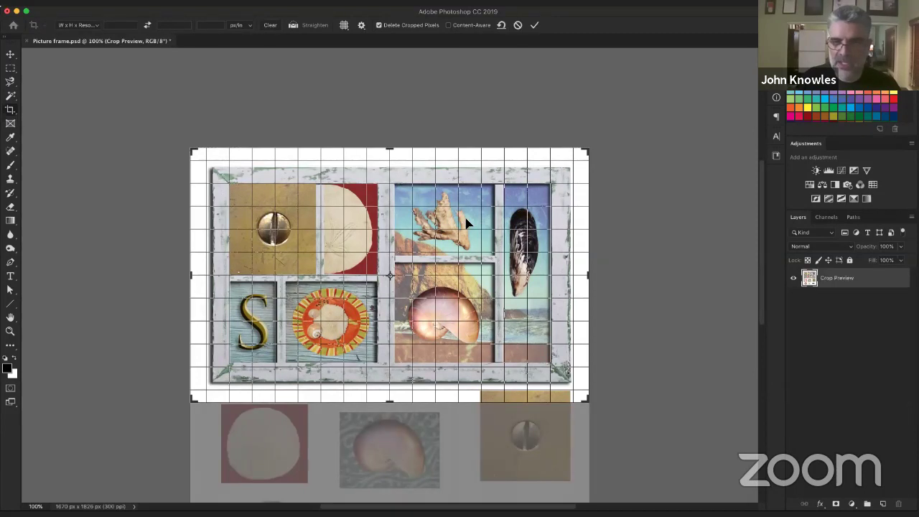
pyautogui.press('Return')
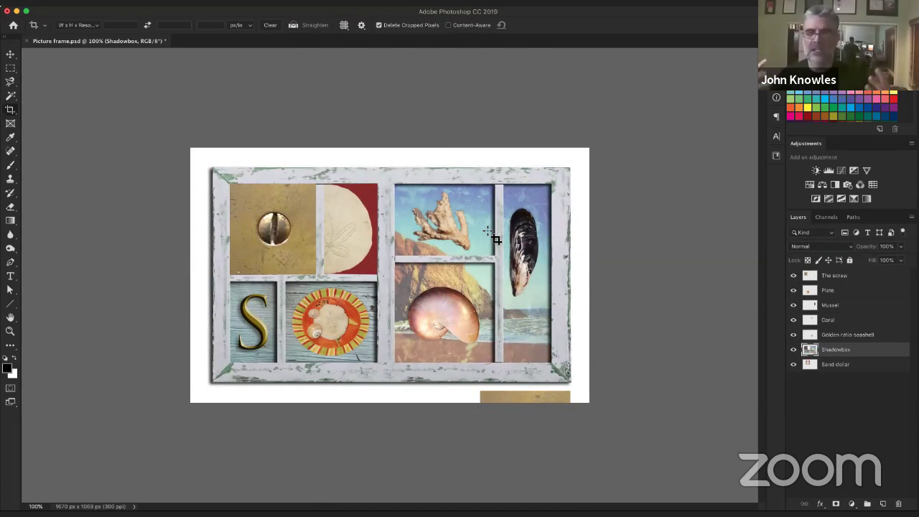
pyautogui.press('super+z')
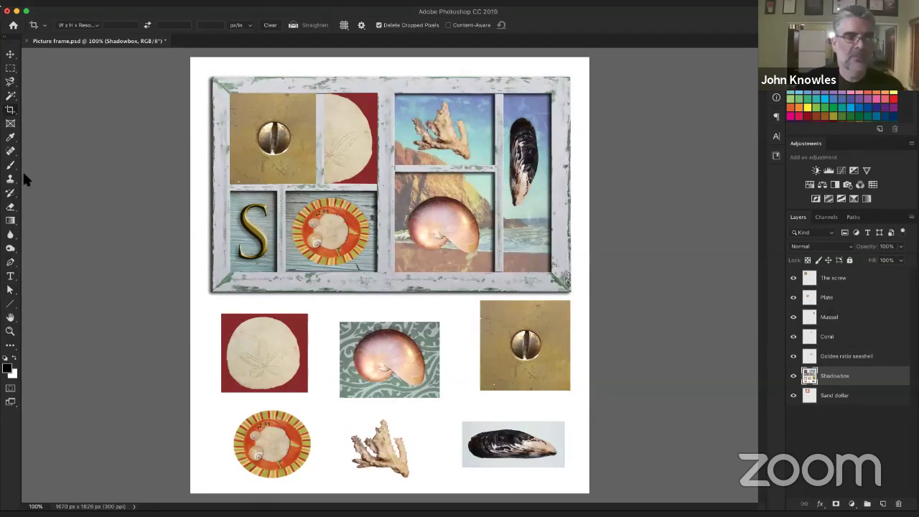
# Crop away the area below the picture frame, leaving an image of about 1670 by 1069 pixels.
pyautogui.click(11, 110)
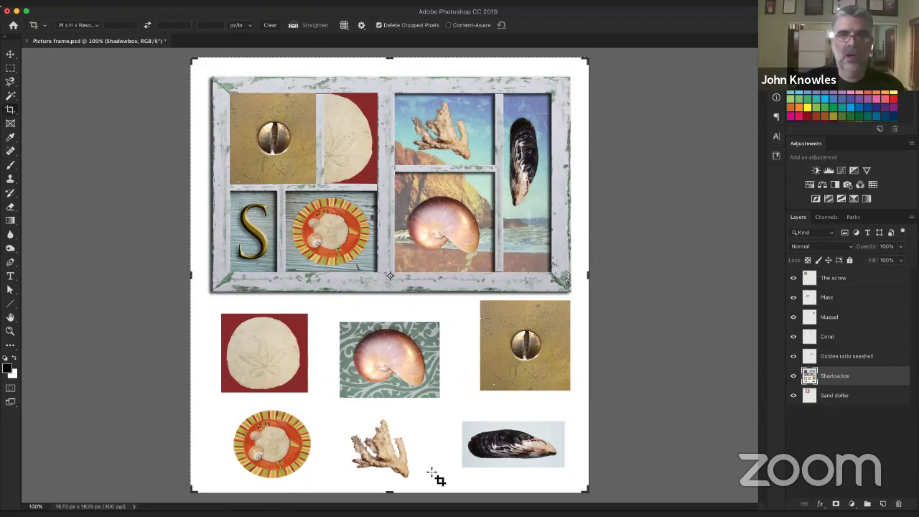
pyautogui.moveTo(386, 474); pyautogui.dragTo(376, 395)
pyautogui.press('Return')
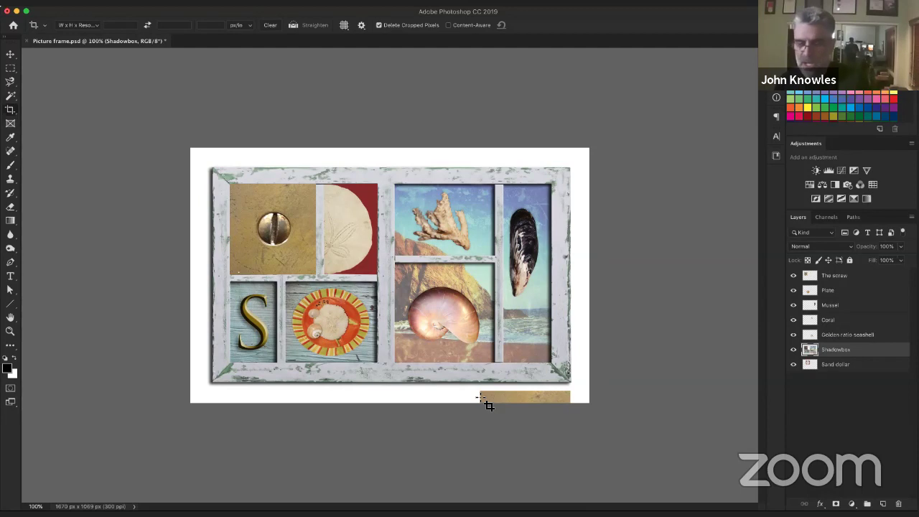
# Select the leftover strip of the screw image below the frame on the Shadowbox layer with a rectangular marquee, delete it, and undo the deletion.
pyautogui.click(794, 350)
pyautogui.click(794, 350)
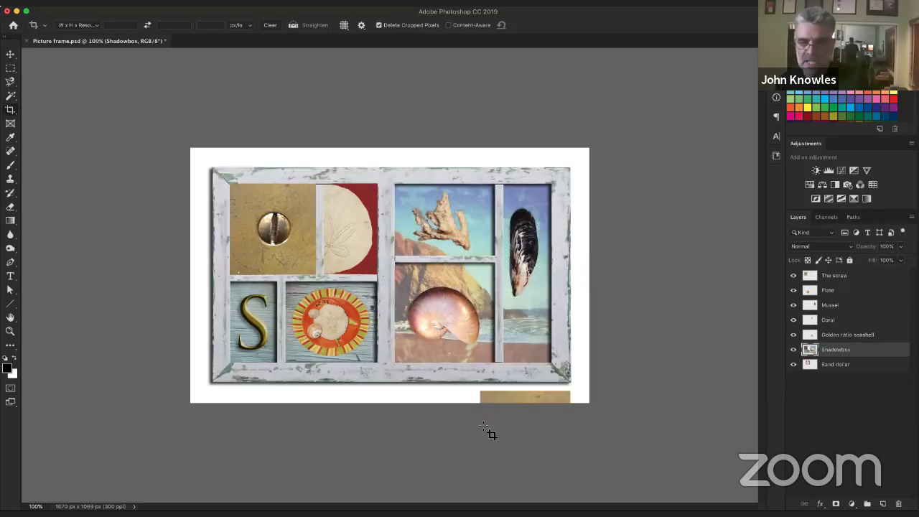
pyautogui.press('m')
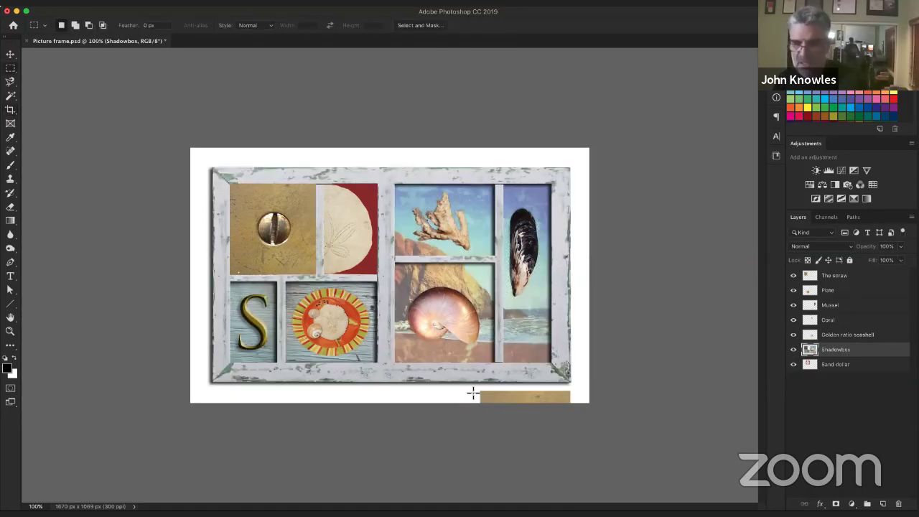
pyautogui.moveTo(478, 397); pyautogui.dragTo(586, 404)
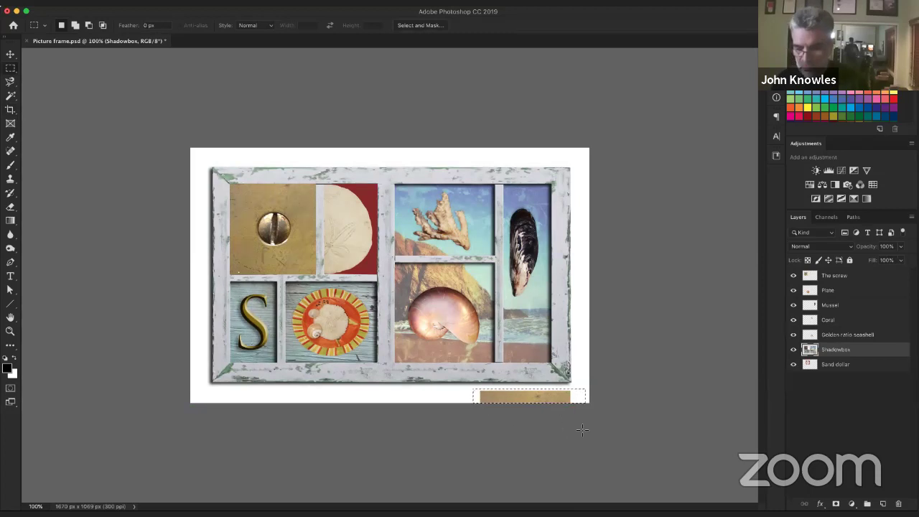
pyautogui.press('Delete')
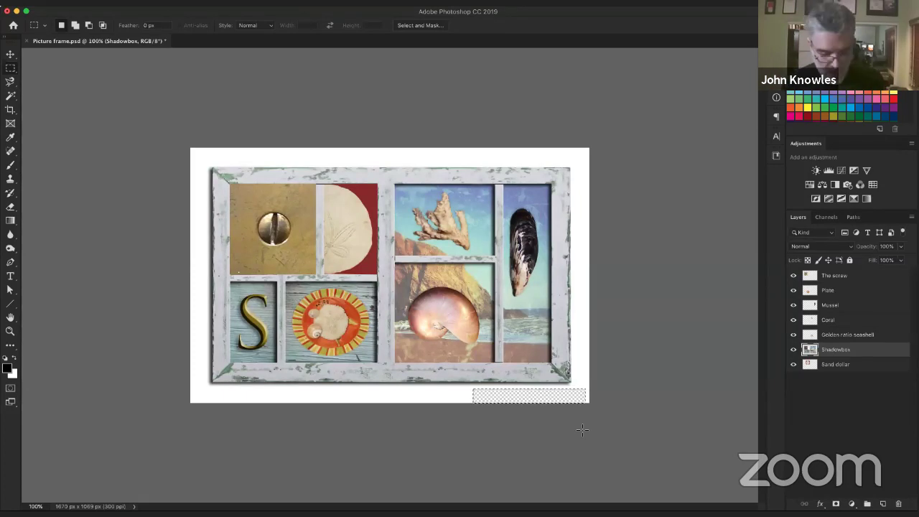
pyautogui.press('super+z')
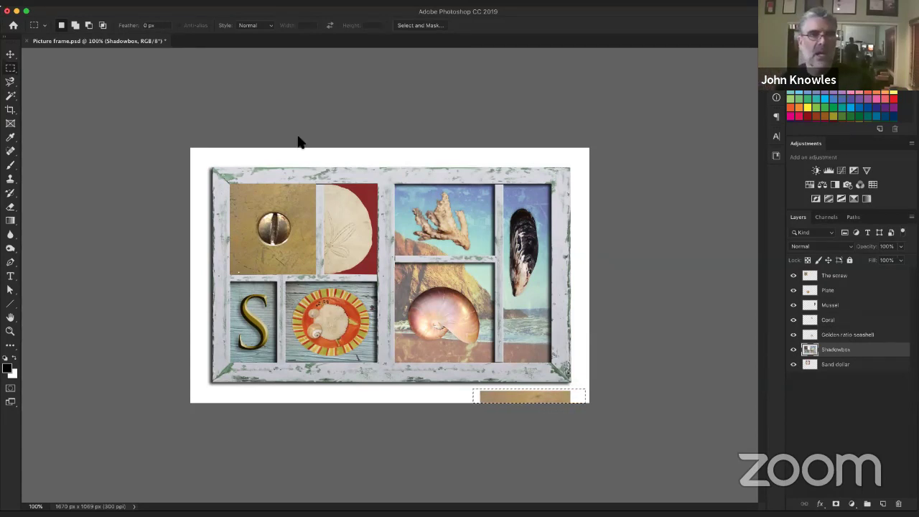
# Fill the selected leftover strip below the frame with the background color, clear the selection, and save the file.
pyautogui.click(90, 2)
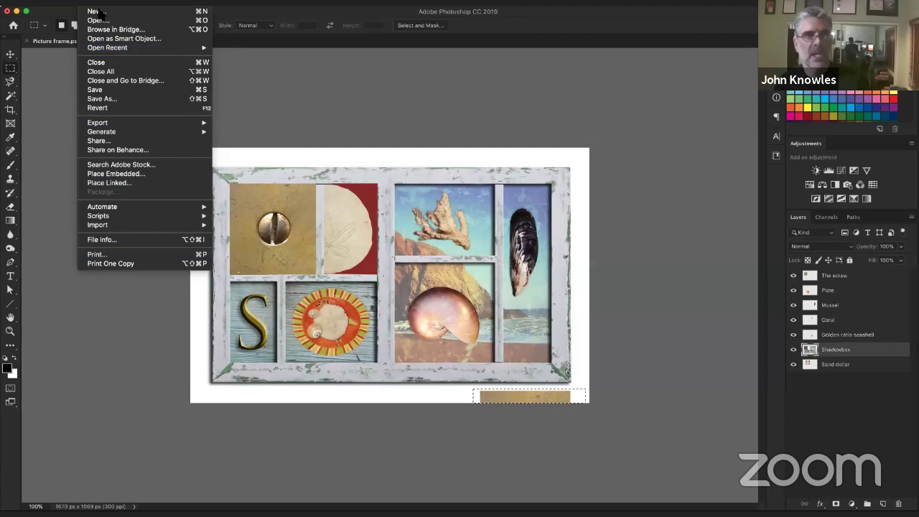
pyautogui.press('Right')
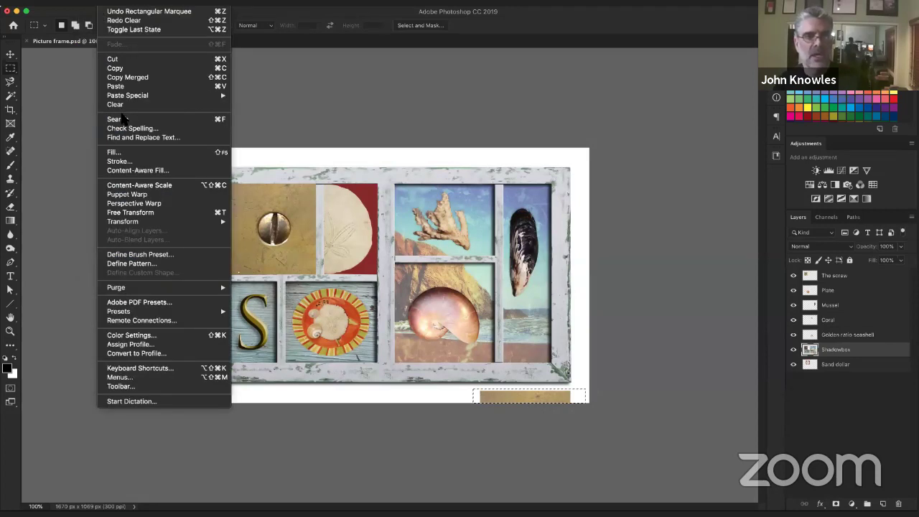
pyautogui.click(158, 156)
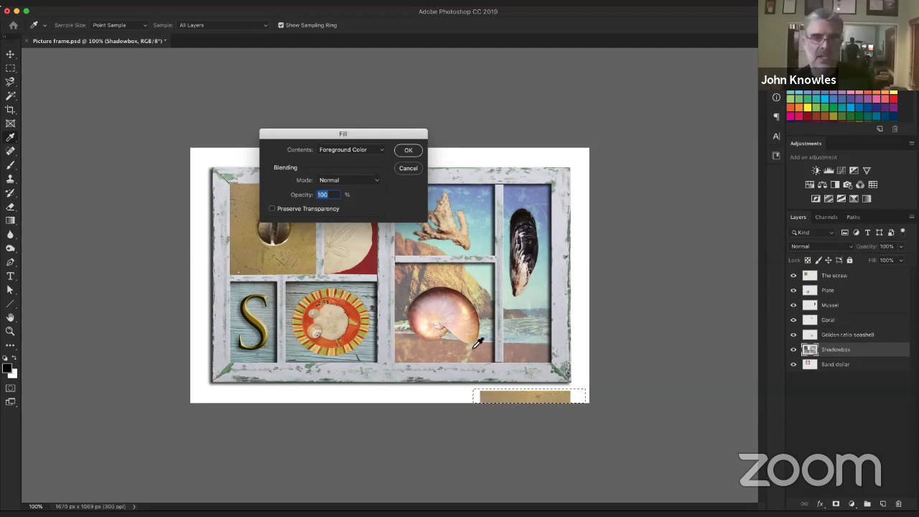
pyautogui.click(351, 151)
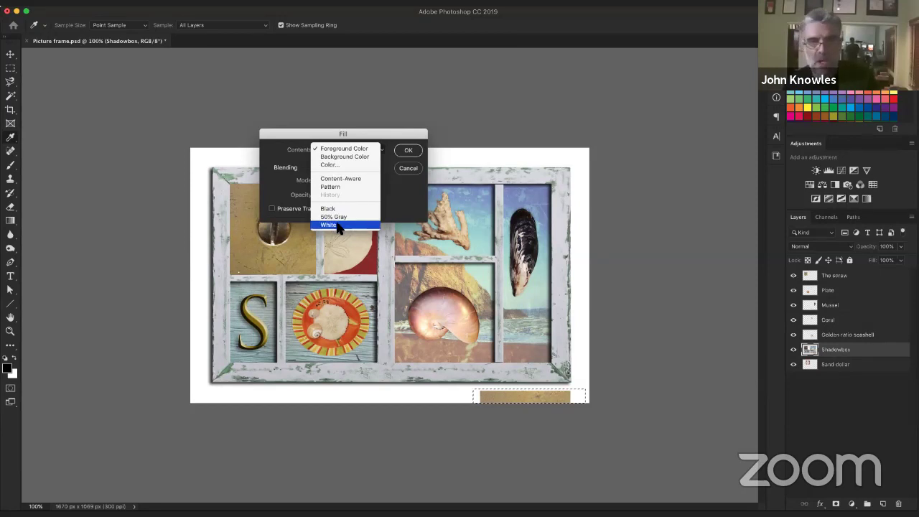
pyautogui.click(371, 157)
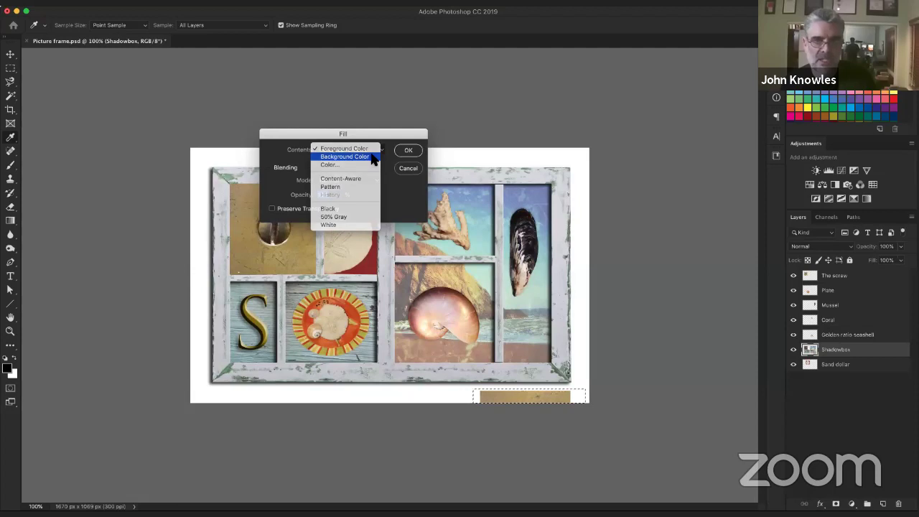
pyautogui.click(408, 150)
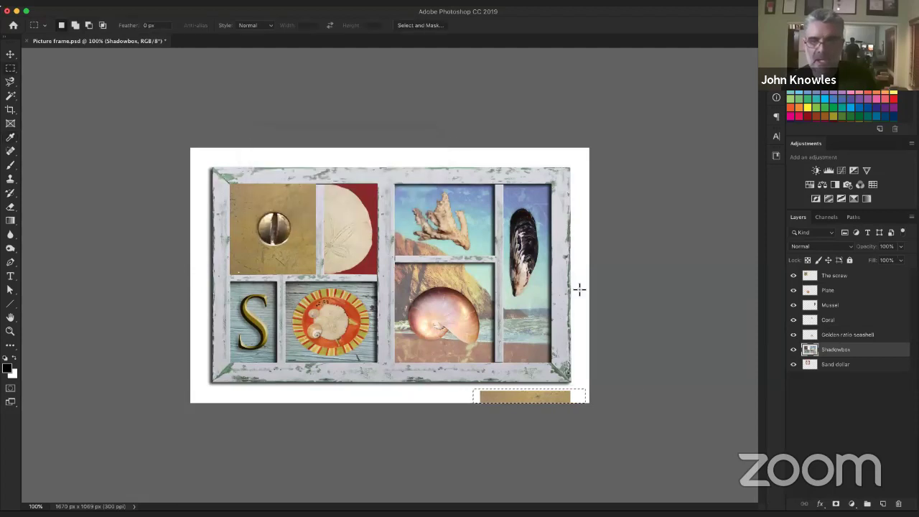
pyautogui.click(630, 381)
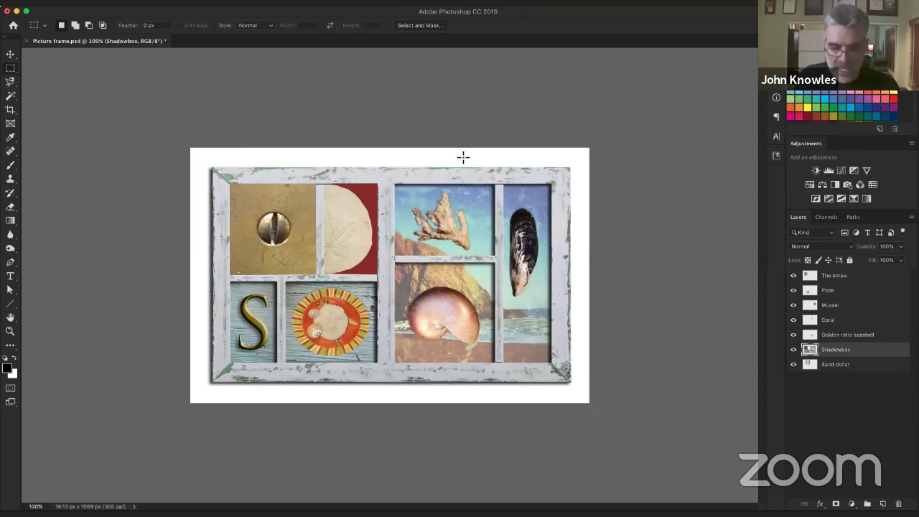
pyautogui.hotkey('ctrl', 's')
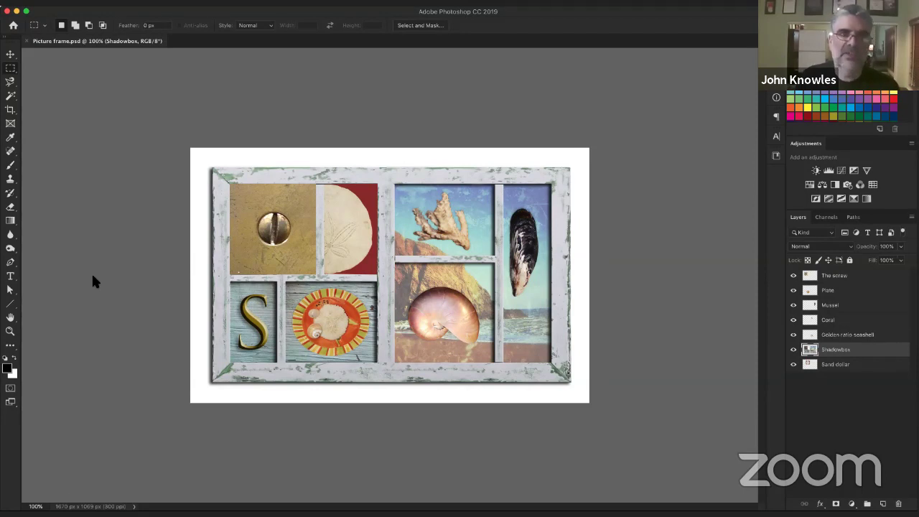
# Show the image size in inches, try a resolution of 200 pixels/inch, and set it back to 300.
pyautogui.click(132, 0)
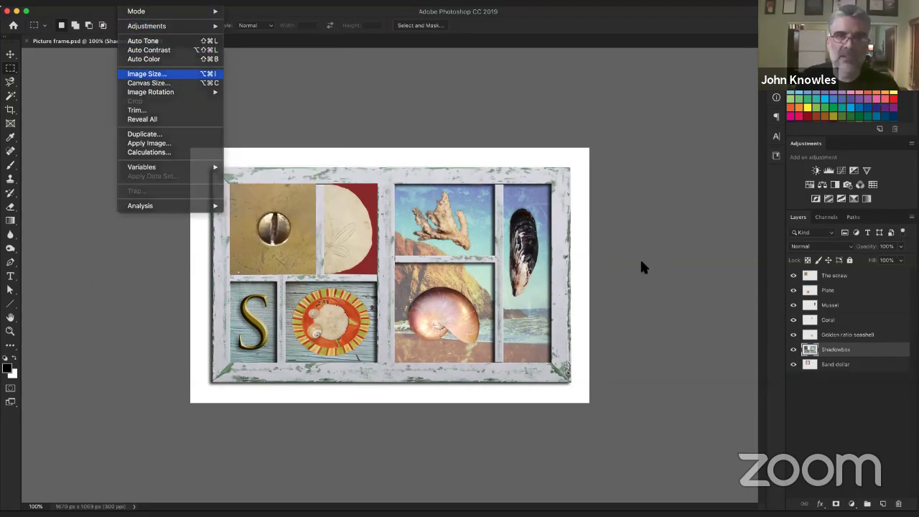
pyautogui.click(147, 74)
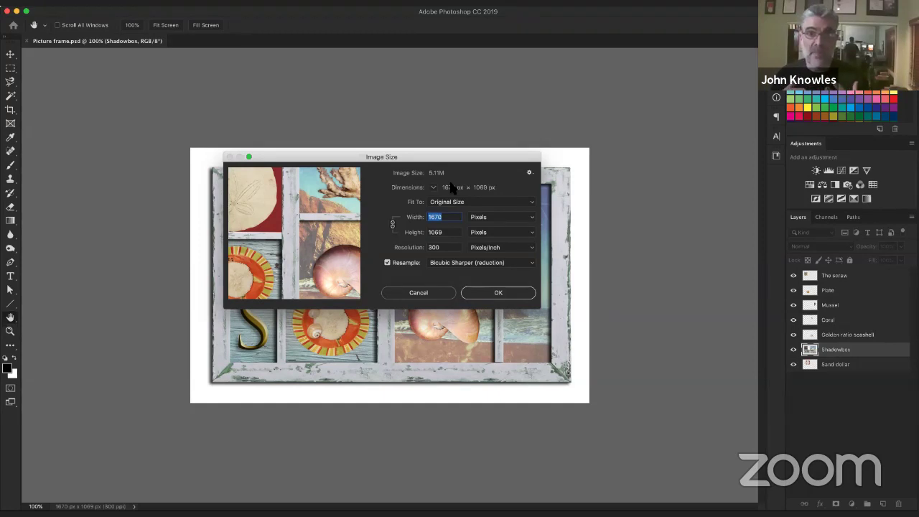
pyautogui.click(491, 216)
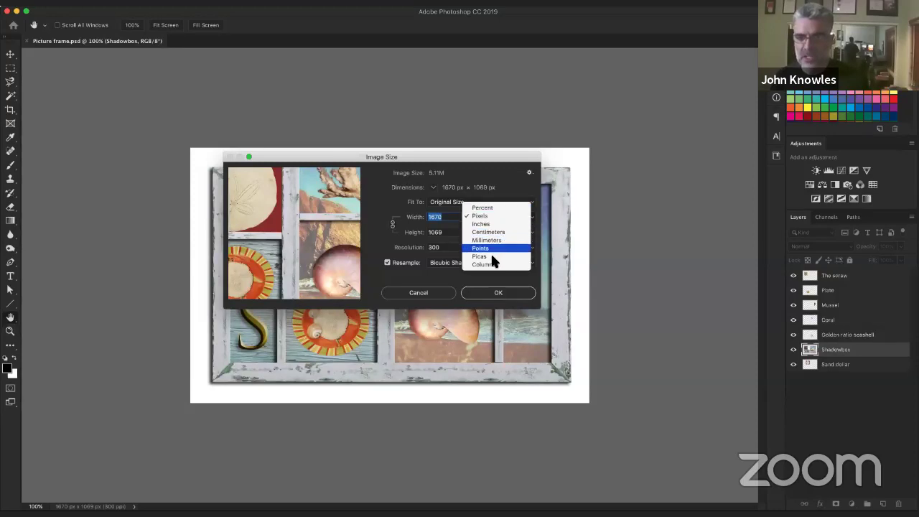
pyautogui.click(503, 224)
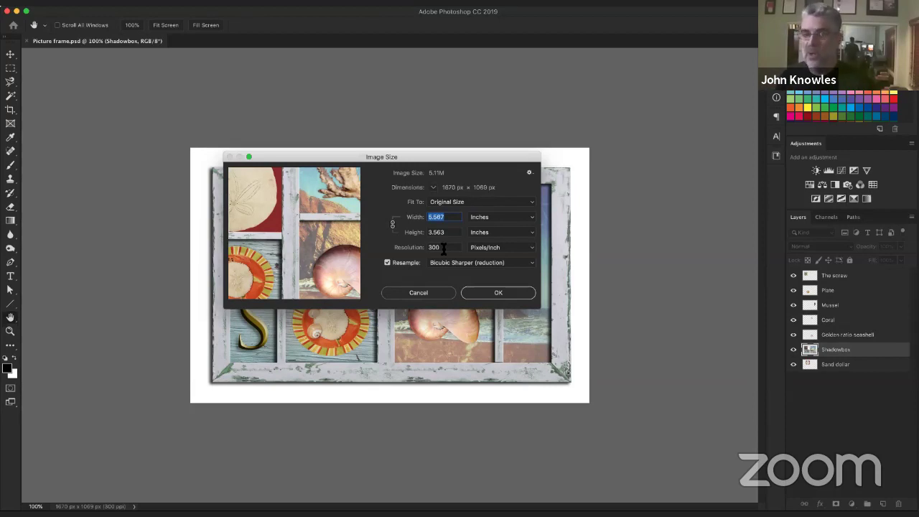
pyautogui.press('Tab')
pyautogui.press('Tab')
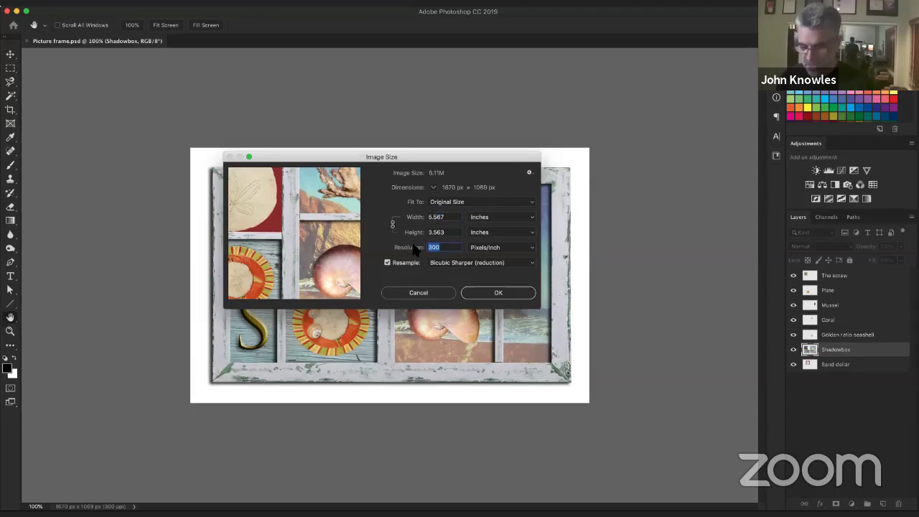
pyautogui.write('200')
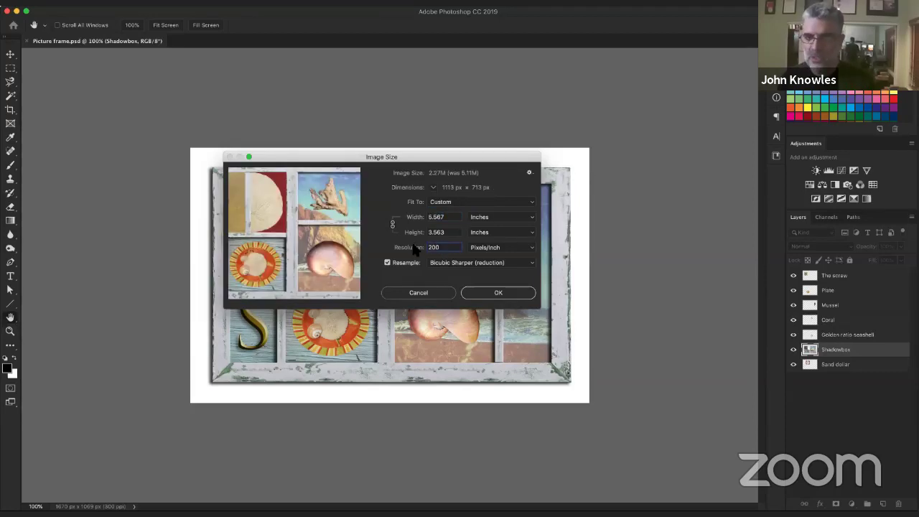
pyautogui.doubleClick(439, 247)
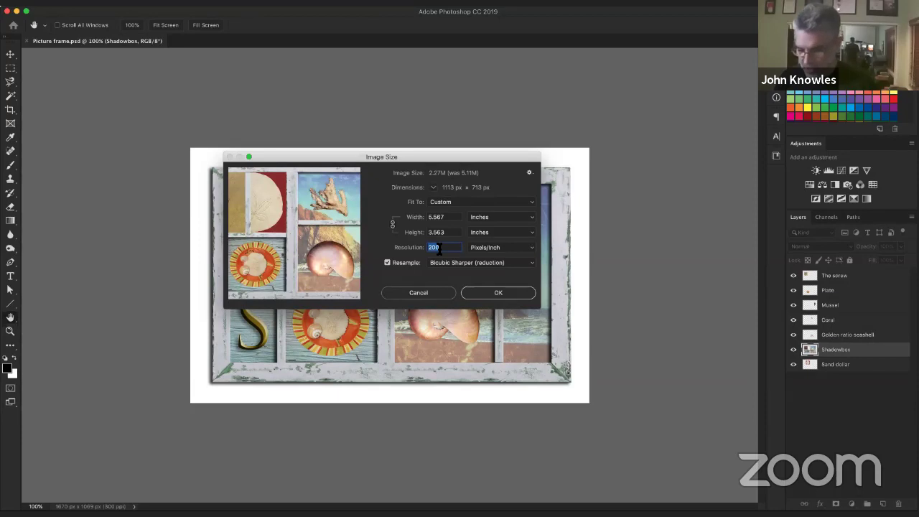
pyautogui.write('300')
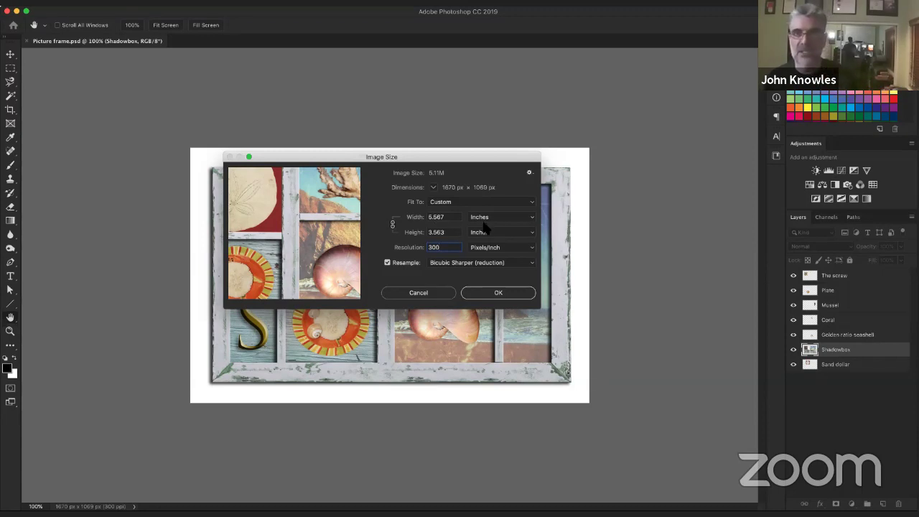
# Try an image resolution of 600 pixels/inch and return it to 300.
pyautogui.doubleClick(436, 247)
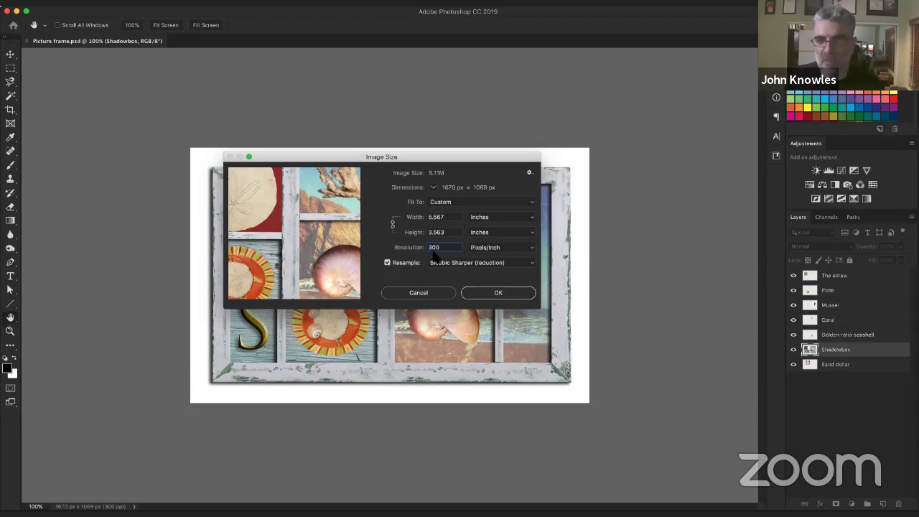
pyautogui.write('600')
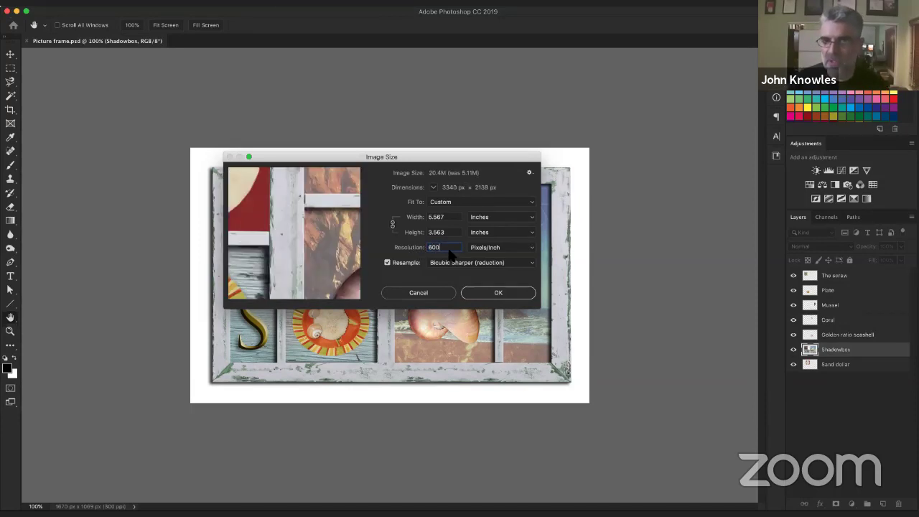
pyautogui.doubleClick(448, 248)
pyautogui.write('300')
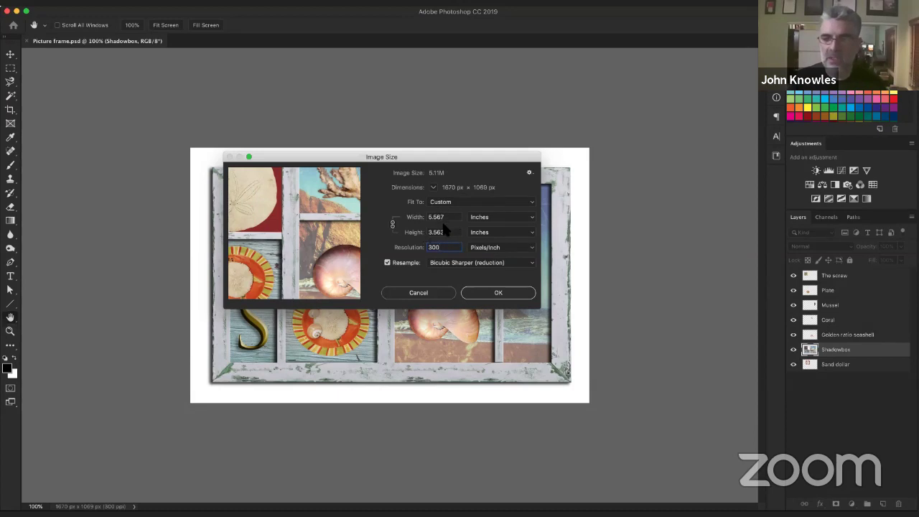
# Try resizing the image in pixels with a resolution of 72 pixels/inch and a width of 1670 pixels, and cancel the resize.
pyautogui.click(496, 217)
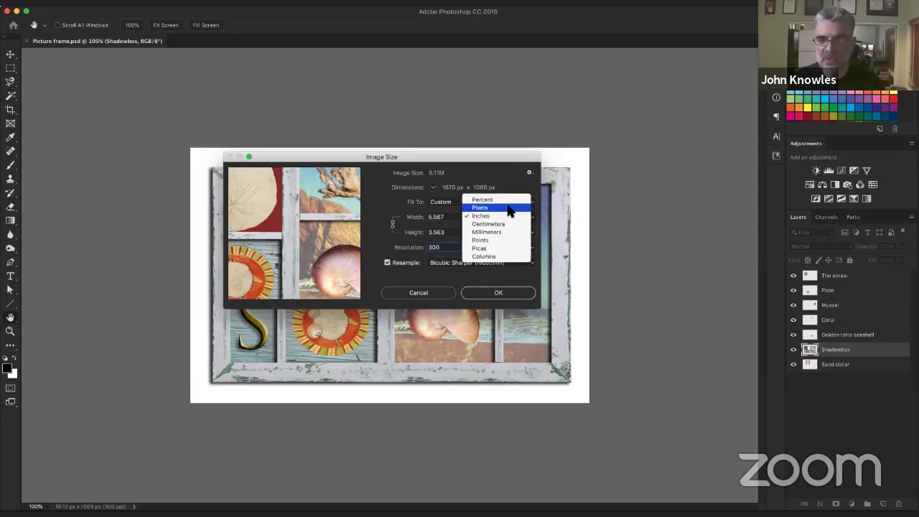
pyautogui.click(509, 209)
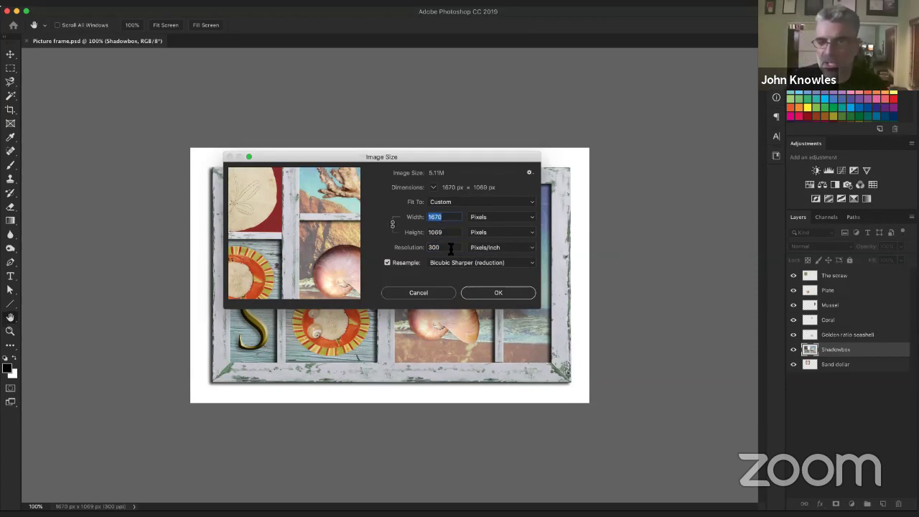
pyautogui.doubleClick(450, 248)
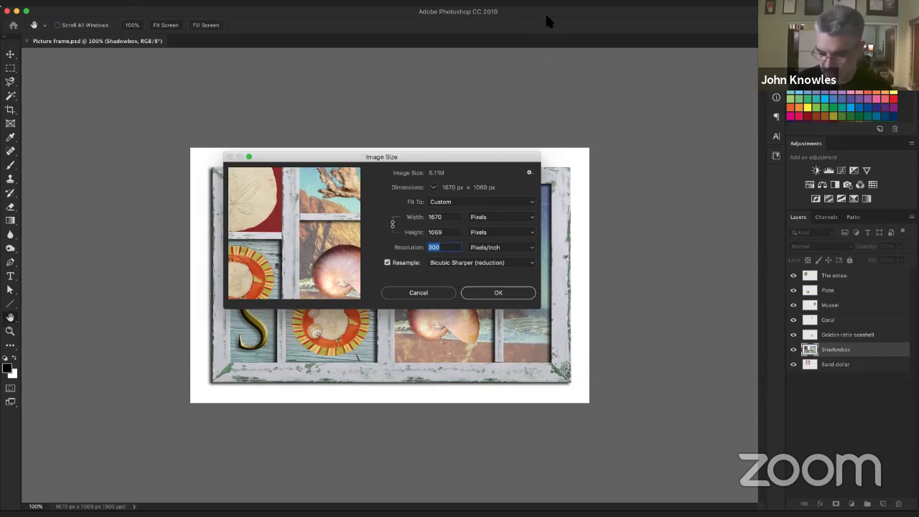
pyautogui.write('72')
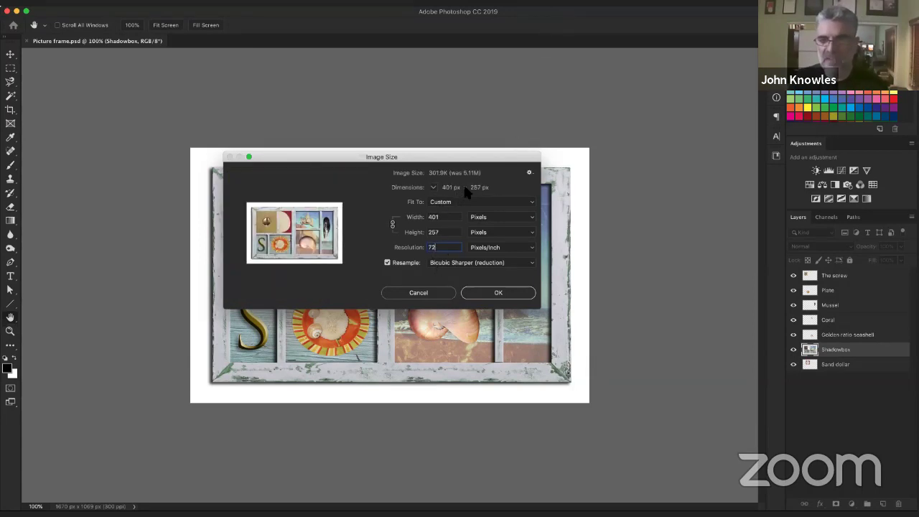
pyautogui.click(443, 218)
pyautogui.write('16')
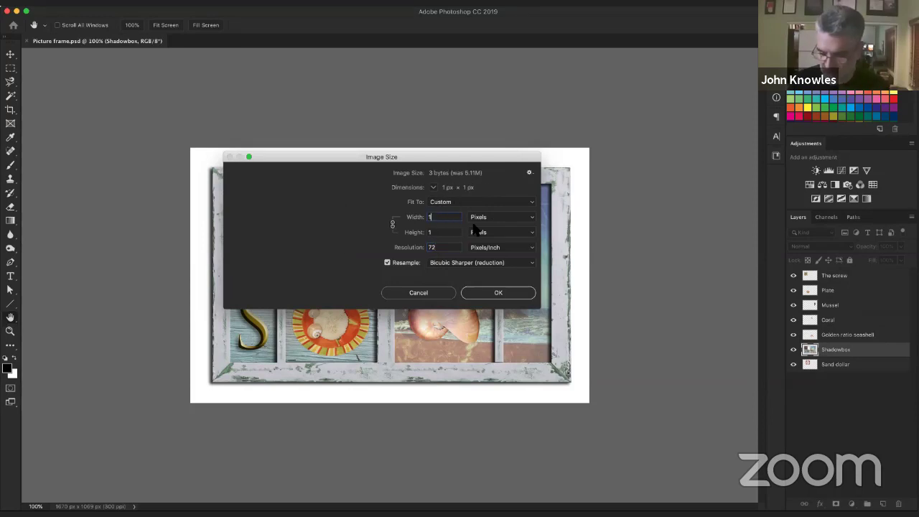
pyautogui.write('70')
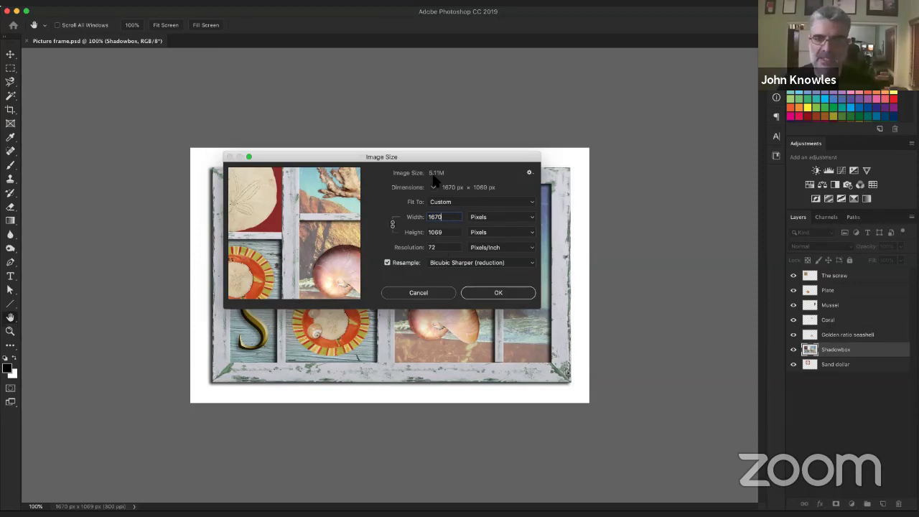
pyautogui.click(416, 292)
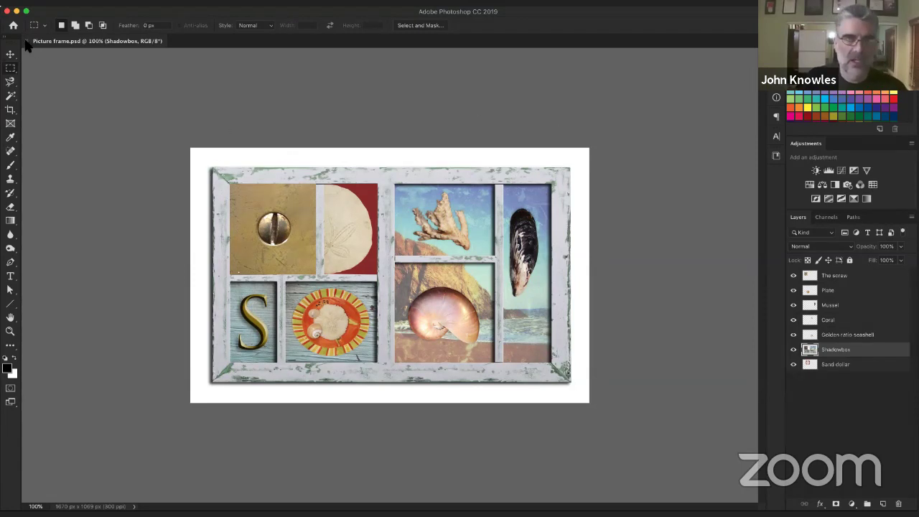
# Close the document and reopen Picture frame.psd from the "4. Selecting and moving" folder.
pyautogui.press('super+w')
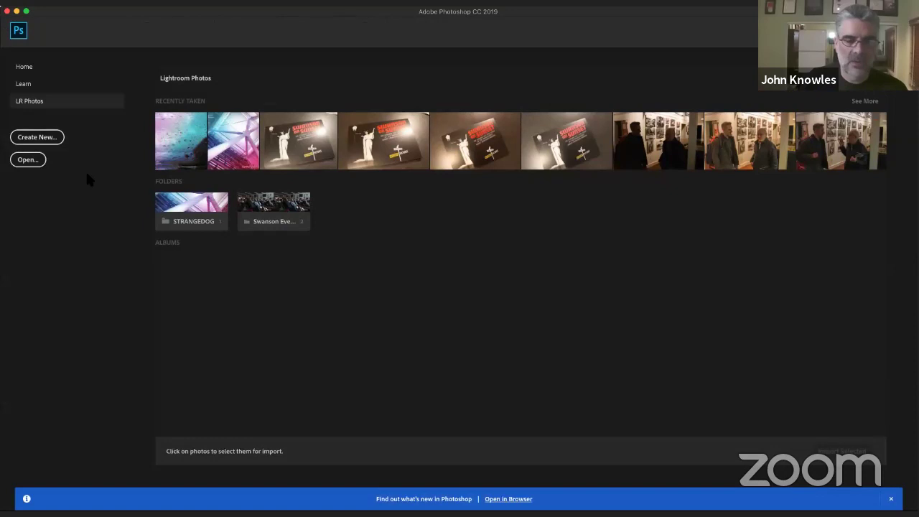
pyautogui.click(32, 160)
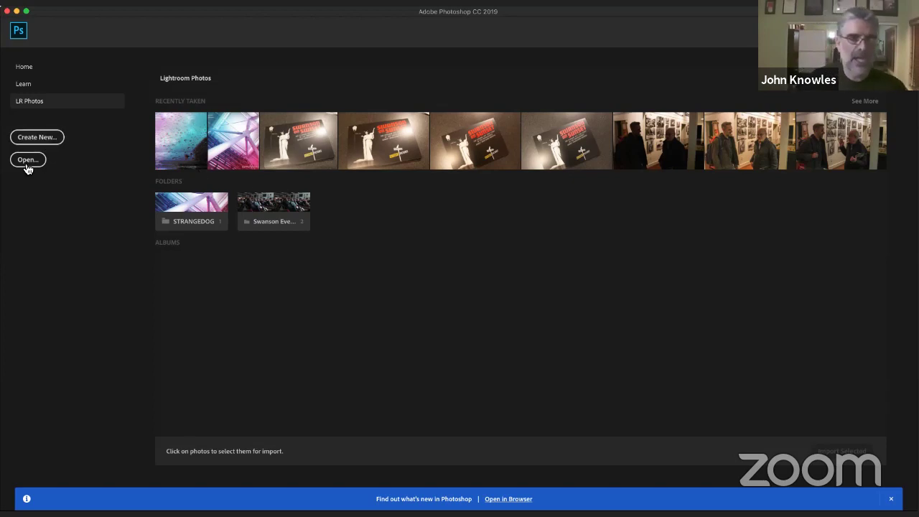
pyautogui.click(27, 163)
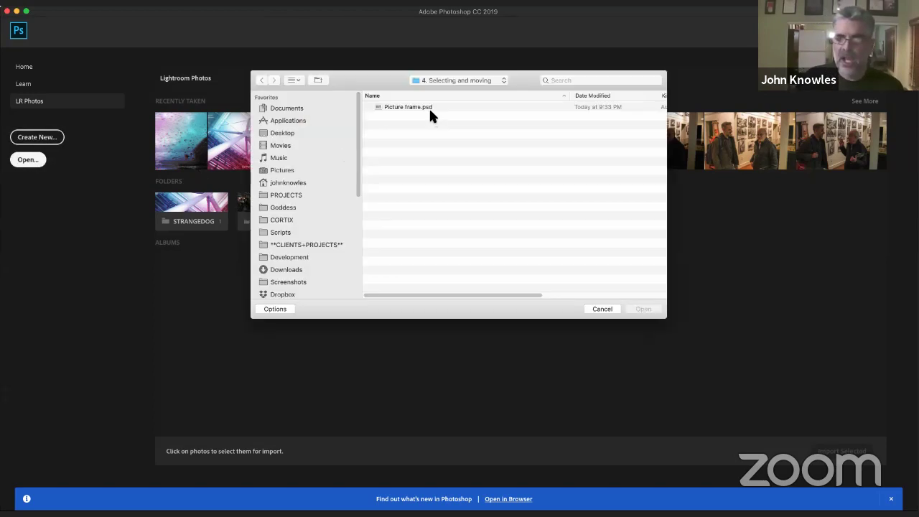
pyautogui.click(430, 108)
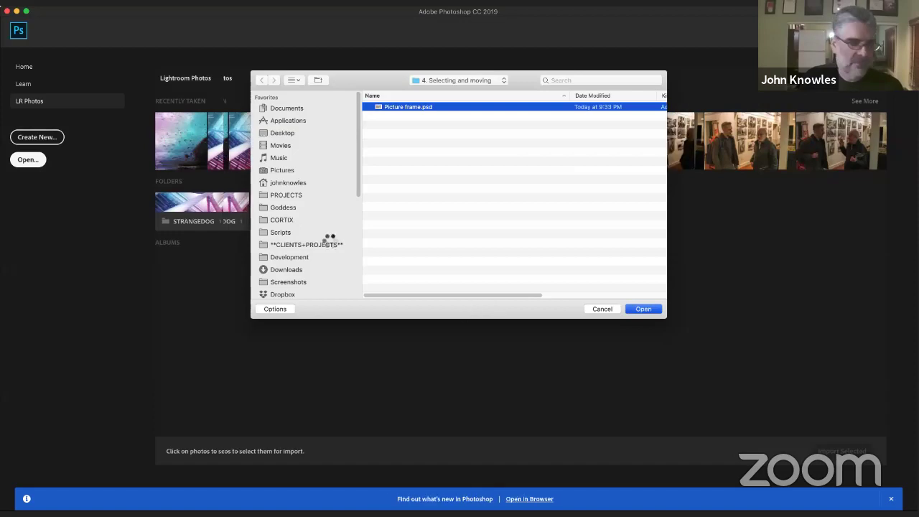
pyautogui.press('Return')
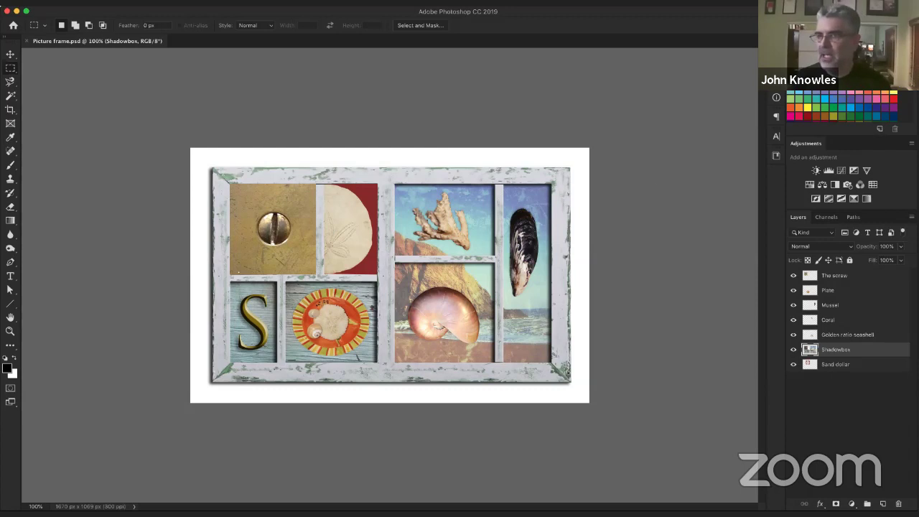
# Examine the reopened document's history states and the options available for the Open state.
pyautogui.click(777, 51)
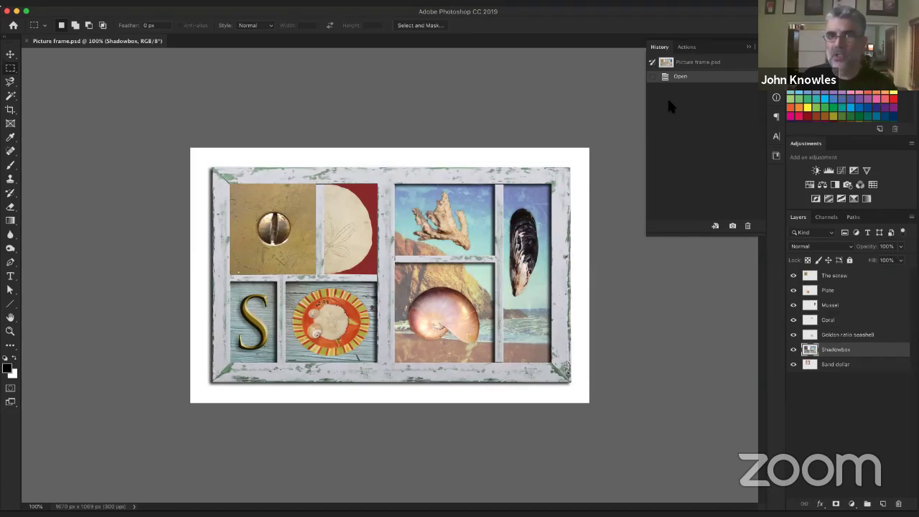
pyautogui.rightClick(679, 75)
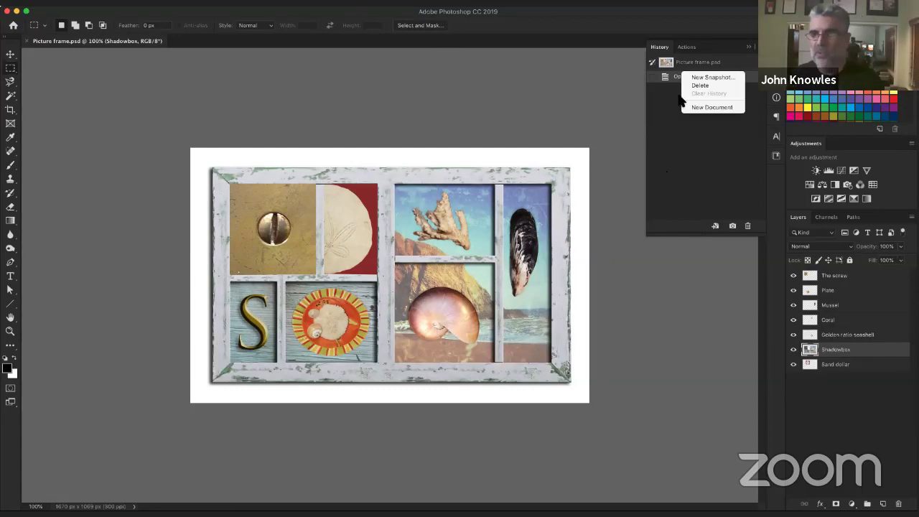
pyautogui.click(669, 120)
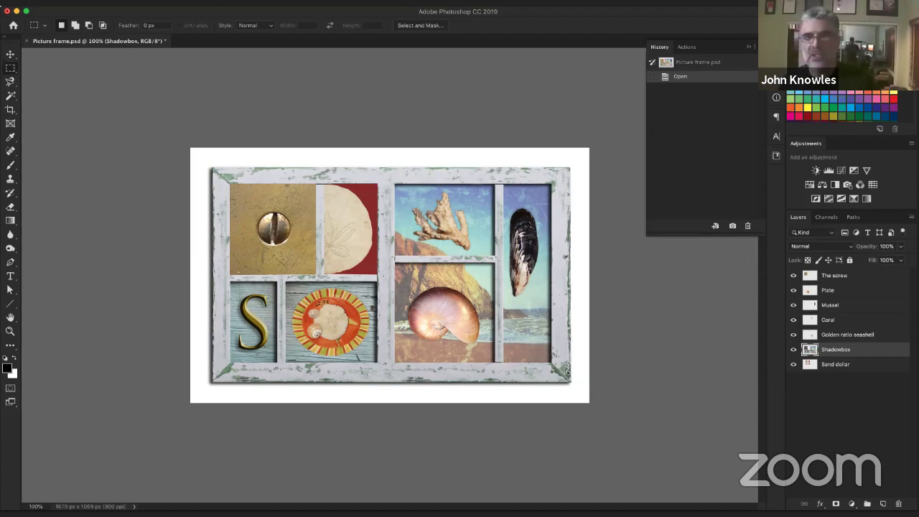
pyautogui.click(776, 48)
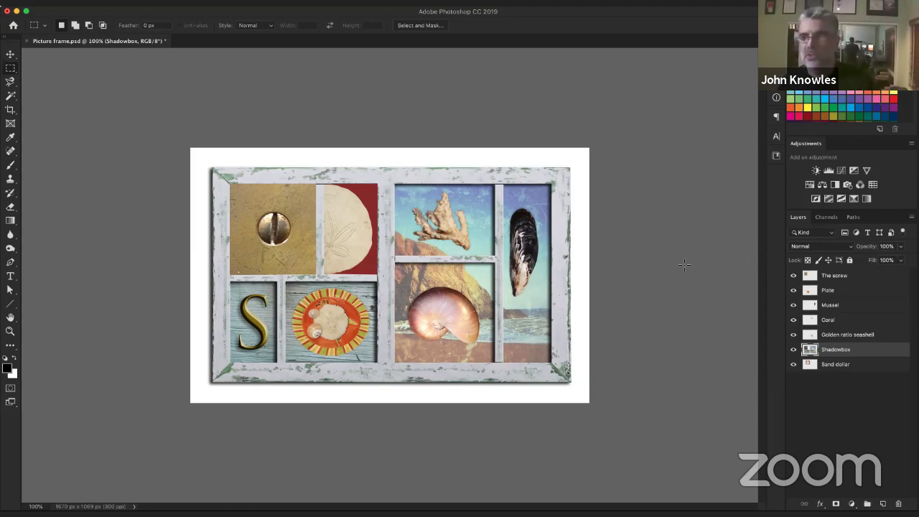
# Display the Golden ratio seashell path and examine where its outline lies relative to the image.
pyautogui.click(853, 217)
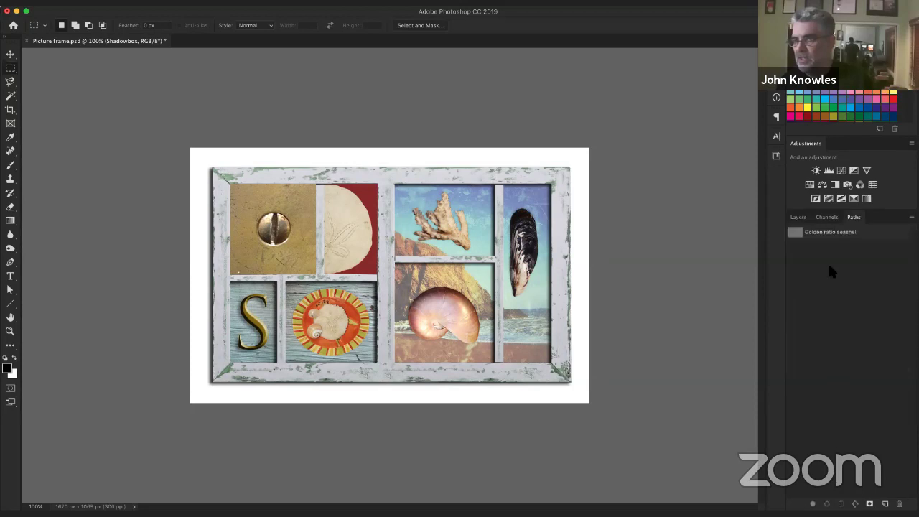
pyautogui.click(816, 233)
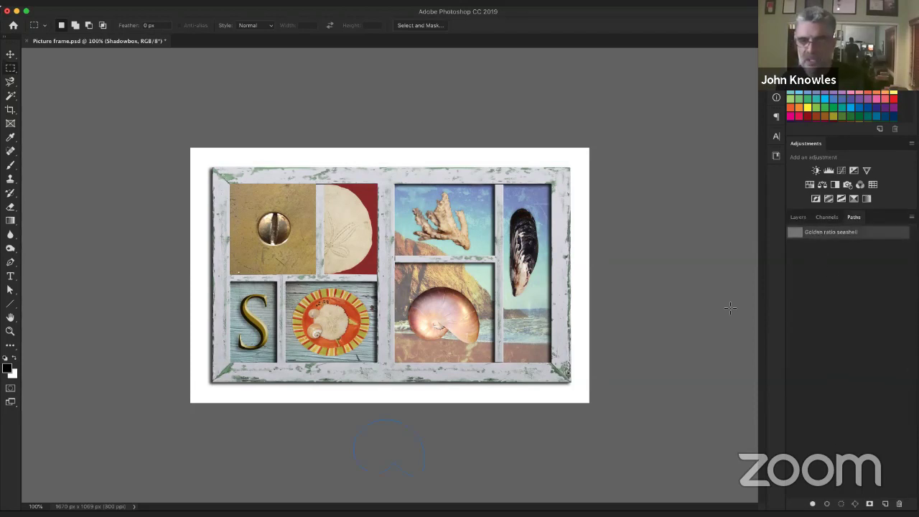
pyautogui.click(10, 54)
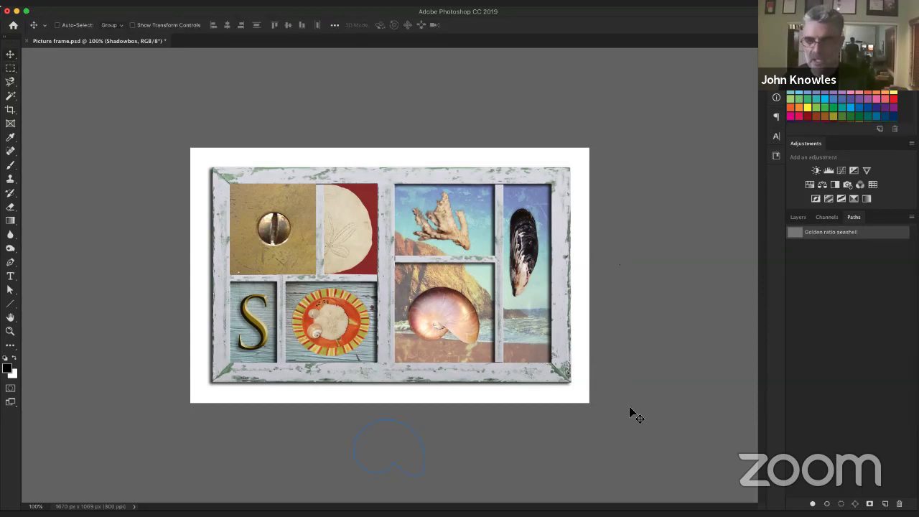
pyautogui.press('super+minus')
pyautogui.press('super+minus')
pyautogui.press('super+minus')
pyautogui.press('super+minus')
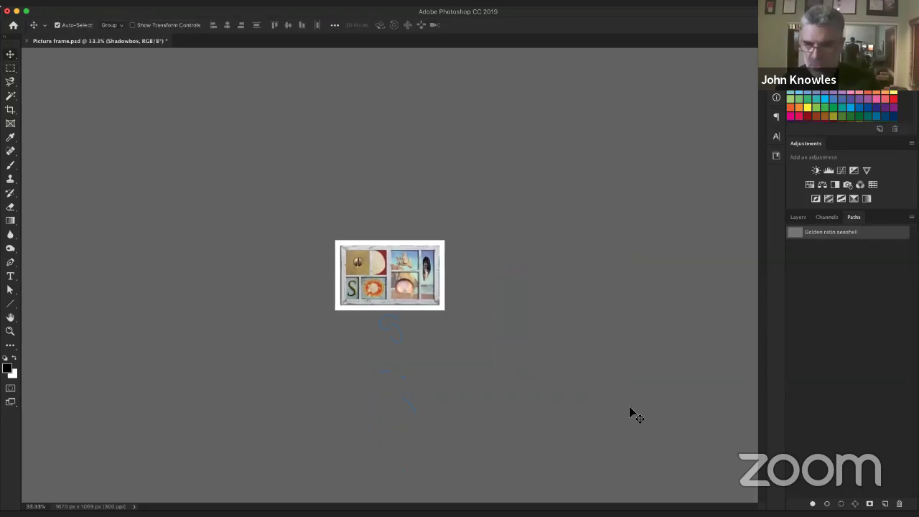
pyautogui.press('super+minus')
pyautogui.press('super+minus')
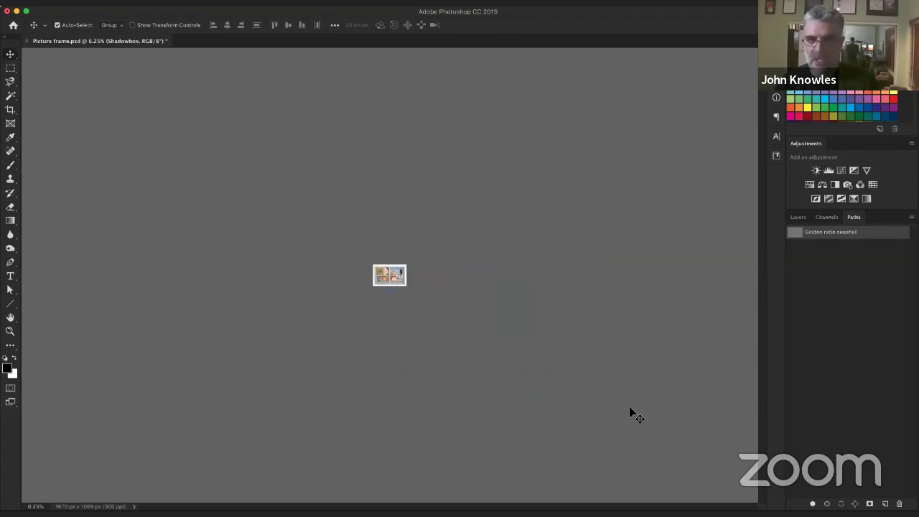
pyautogui.press('super+1')
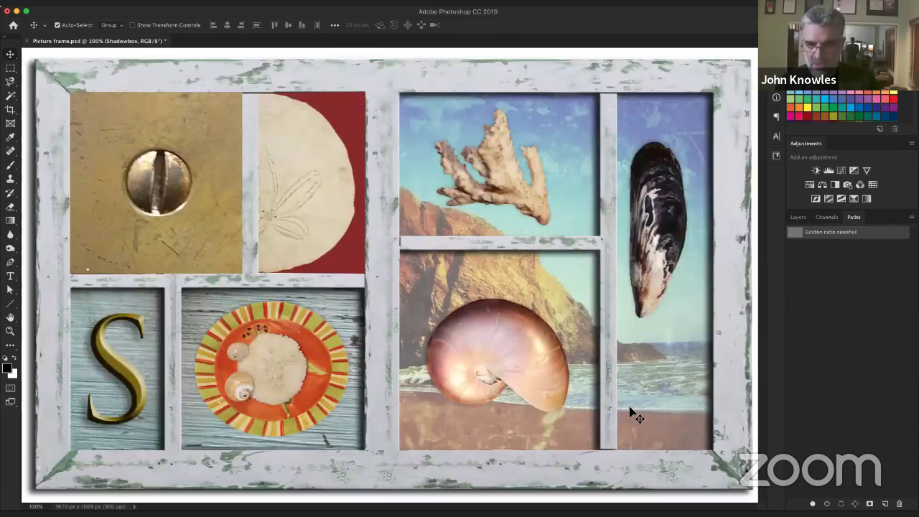
pyautogui.press('super+minus')
pyautogui.press('super+minus')
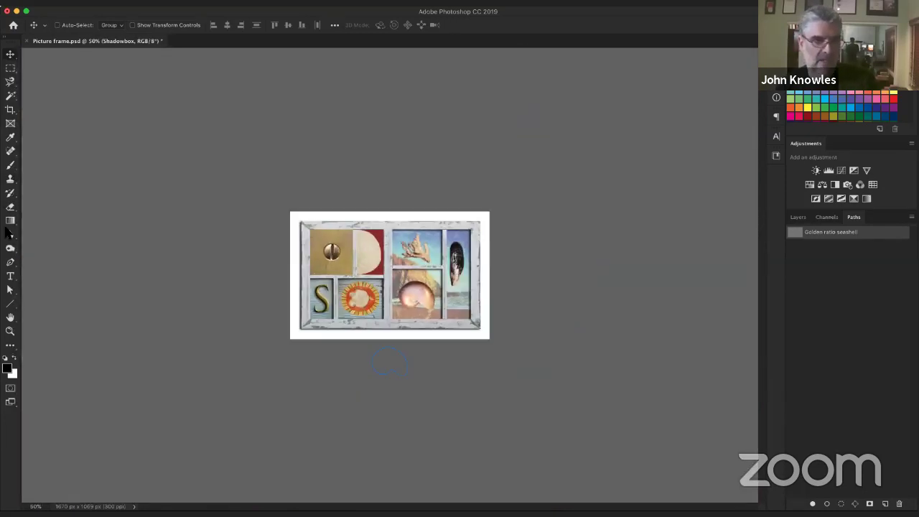
# Move the Golden ratio seashell path onto the shell in the collage and deselect the path.
pyautogui.moveTo(10, 262); pyautogui.dragTo(50, 260)
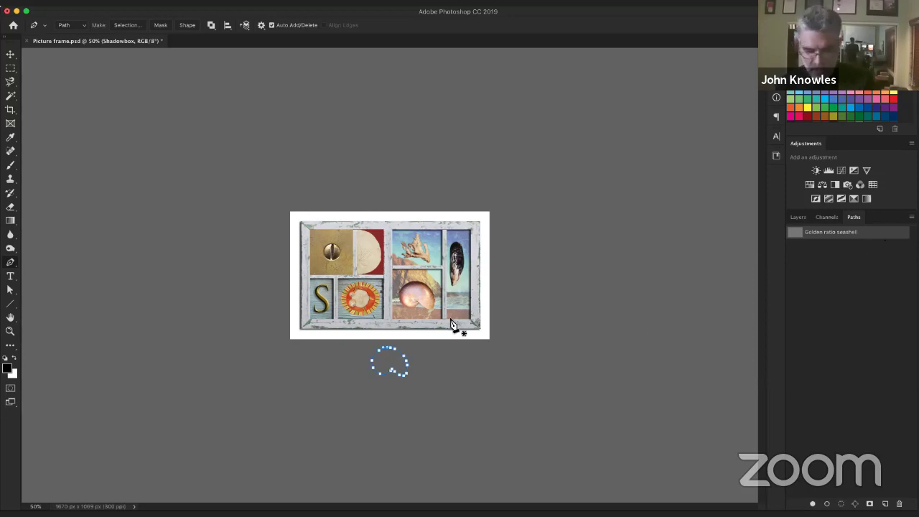
pyautogui.press('v')
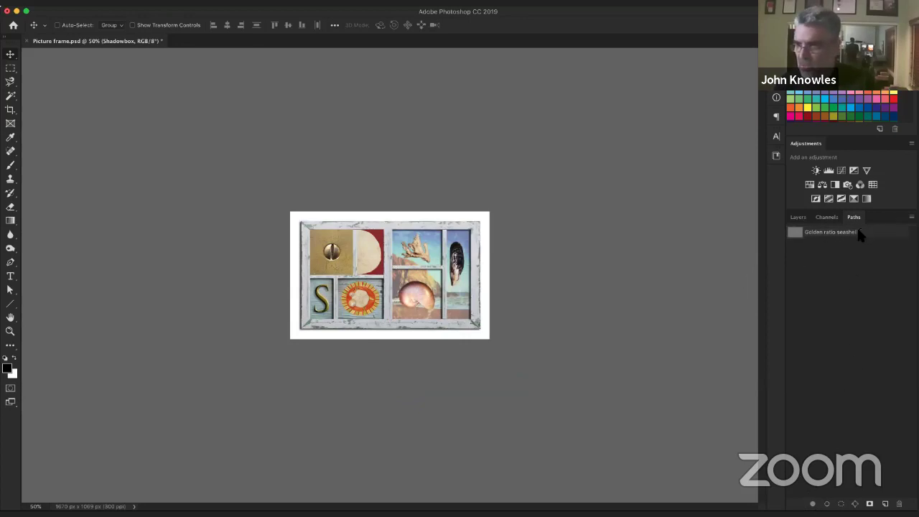
pyautogui.moveTo(859, 231); pyautogui.dragTo(414, 293)
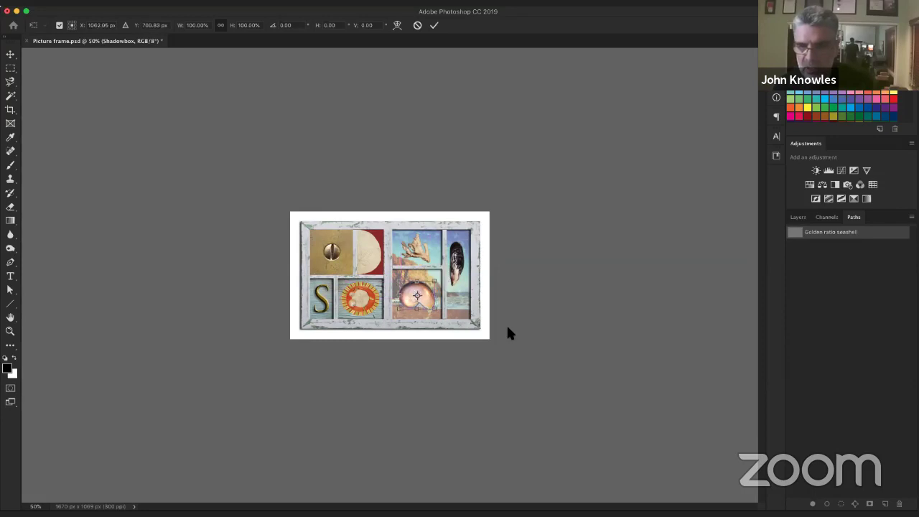
pyautogui.click(842, 264)
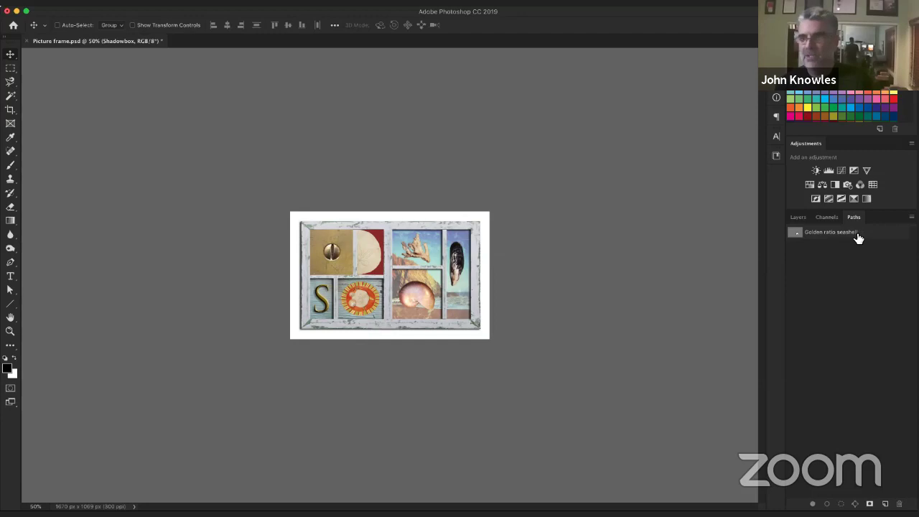
# Show the layers again and save the document.
pyautogui.click(797, 218)
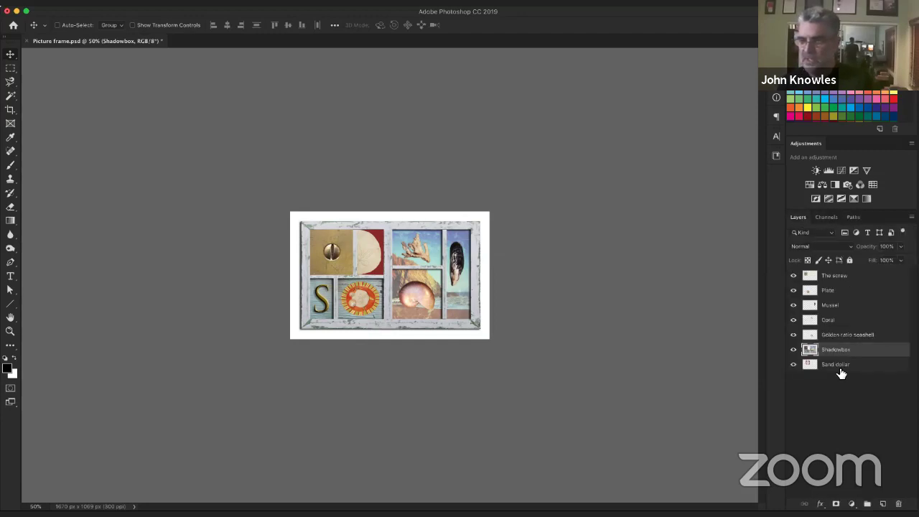
pyautogui.press('super+equal')
pyautogui.press('super+equal')
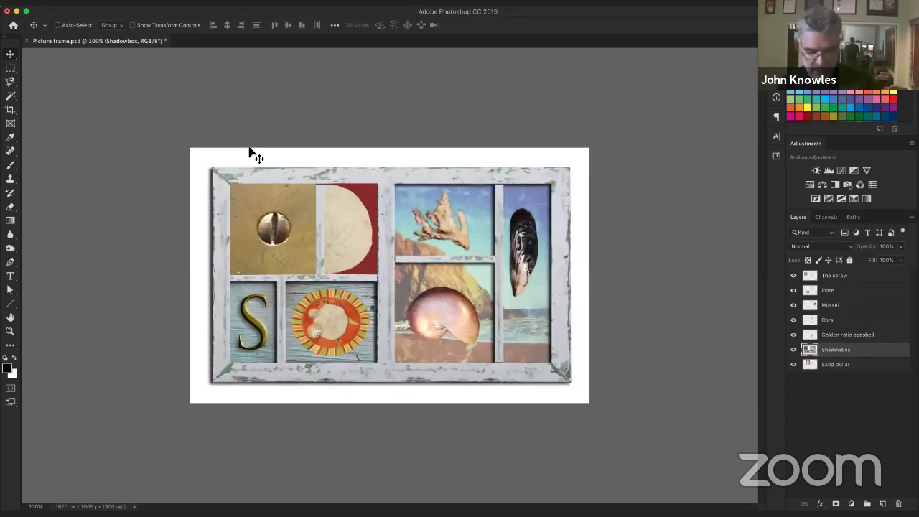
pyautogui.press('super+s')
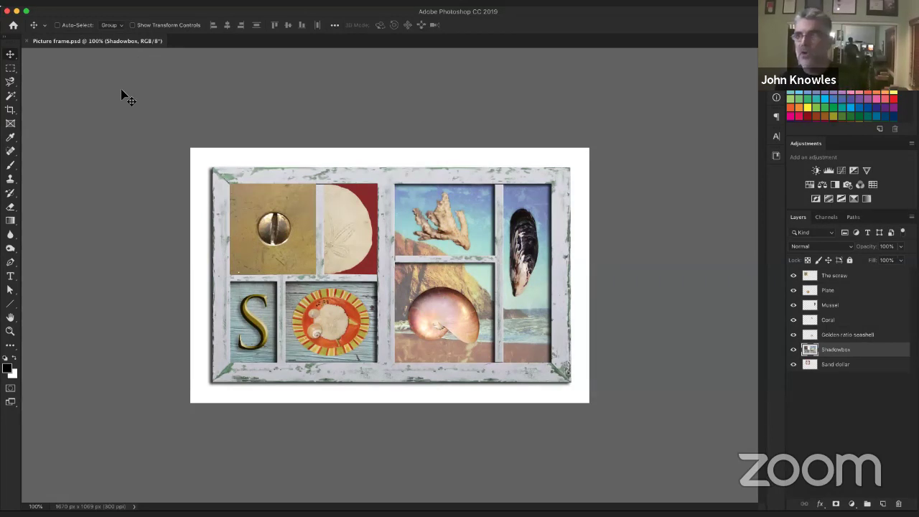
# Start saving the document under Save As and review the available file formats, keeping Photoshop as the format.
pyautogui.click(148, 16)
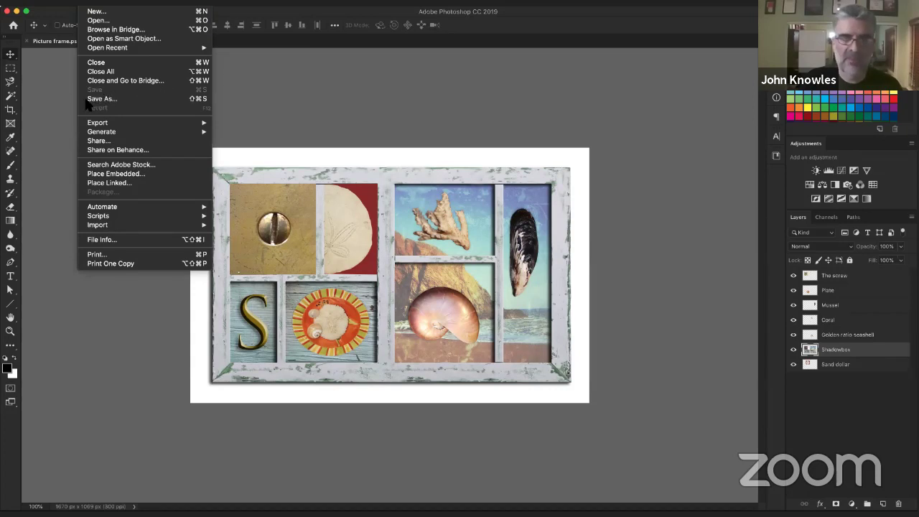
pyautogui.click(42, 92)
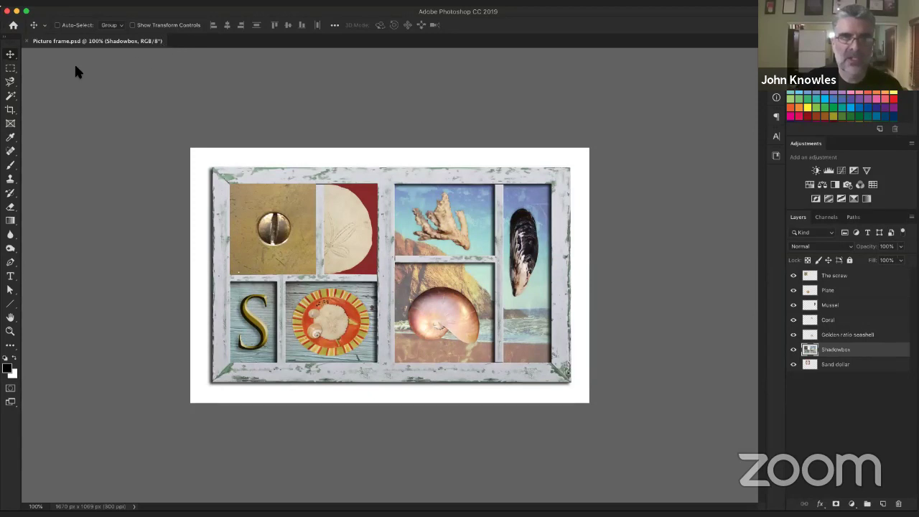
pyautogui.click(87, 1)
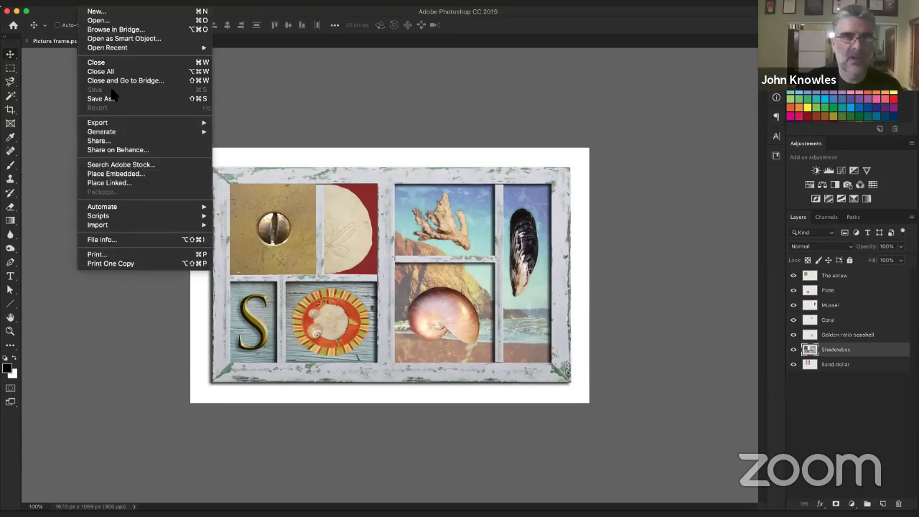
pyautogui.click(149, 100)
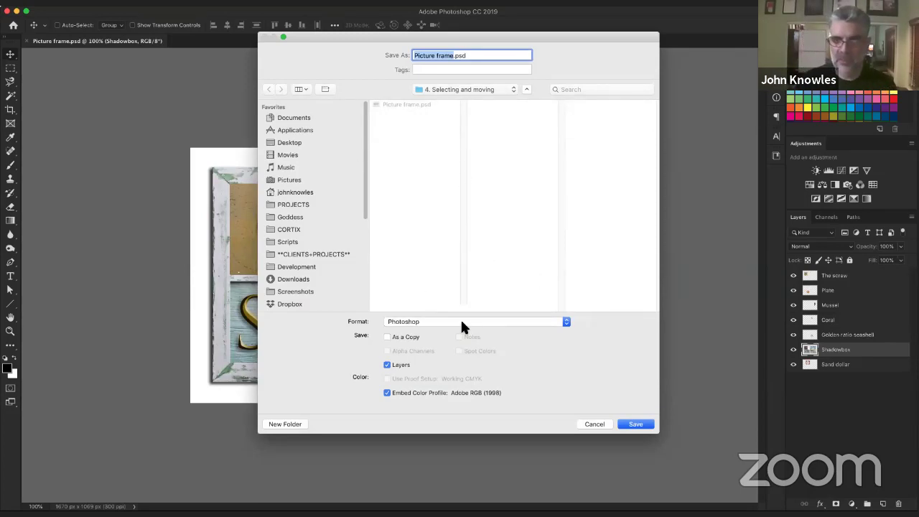
pyautogui.click(430, 323)
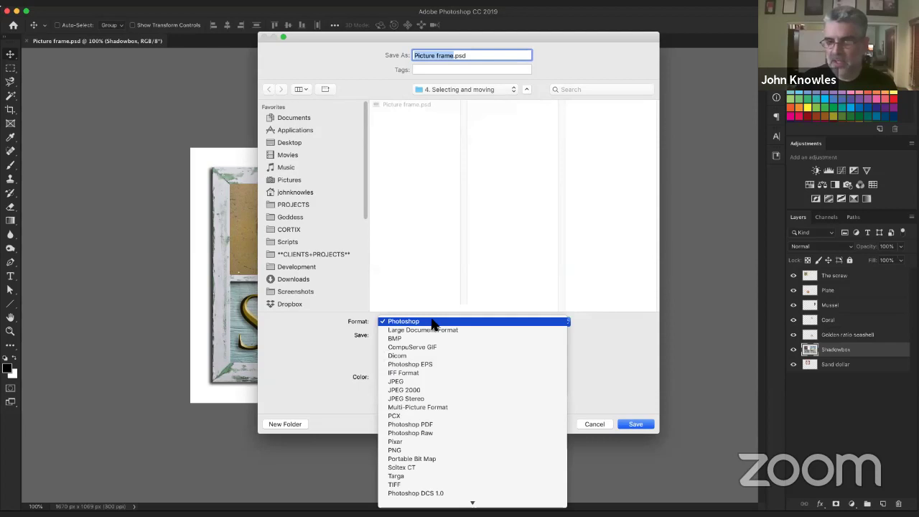
pyautogui.click(432, 322)
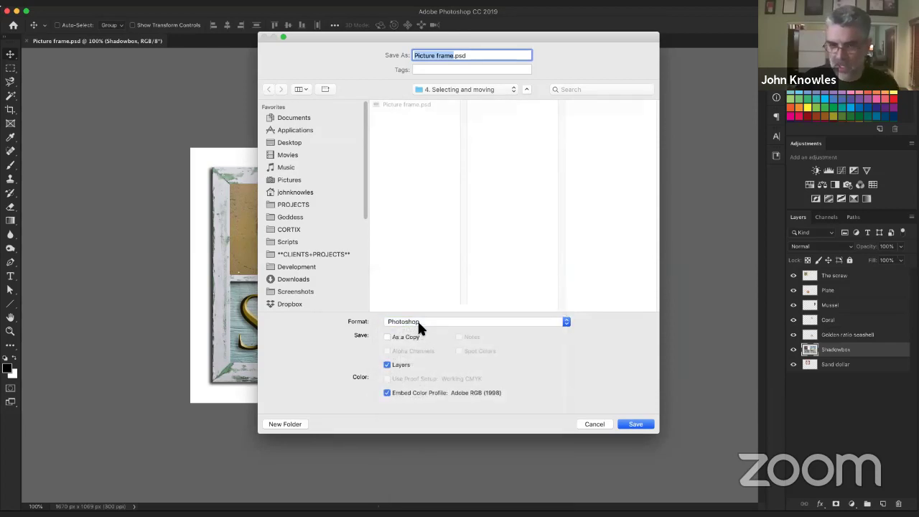
# Try the TIFF and JPEG formats for the file being saved and compare their save options.
pyautogui.click(418, 319)
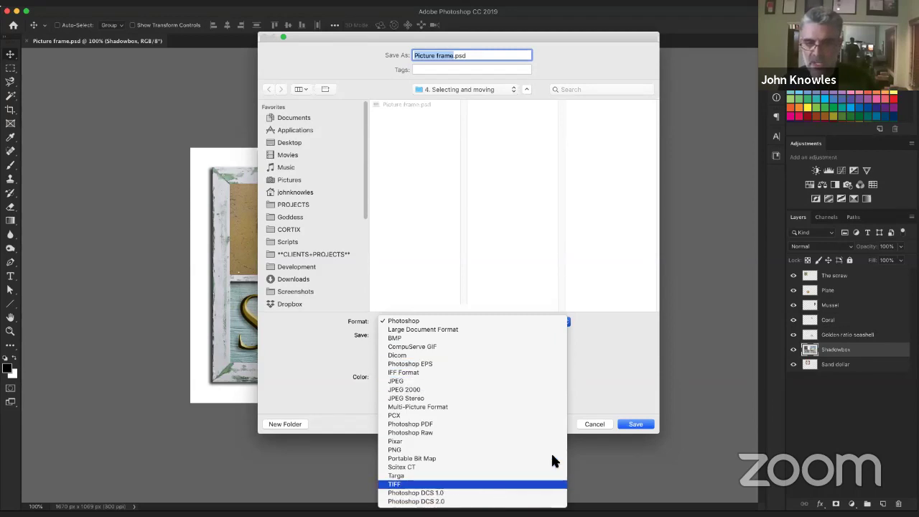
pyautogui.click(533, 287)
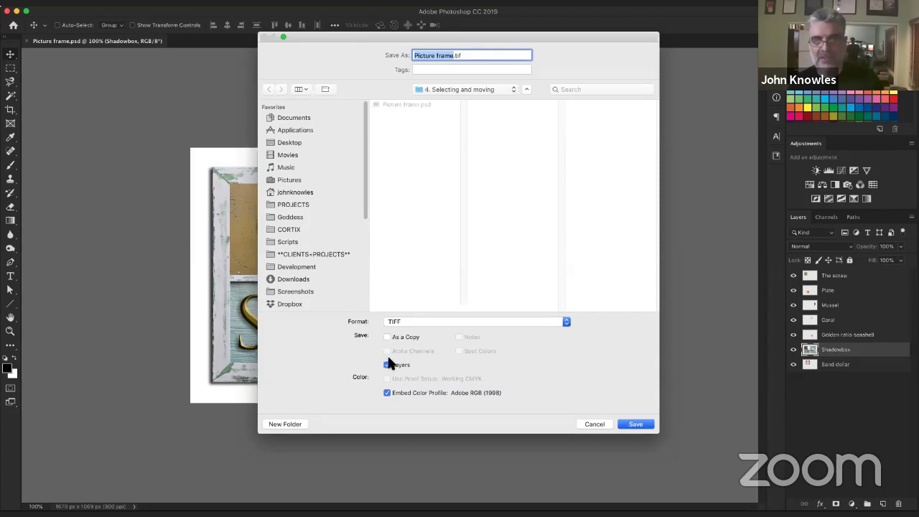
pyautogui.click(431, 323)
pyautogui.click(529, 366)
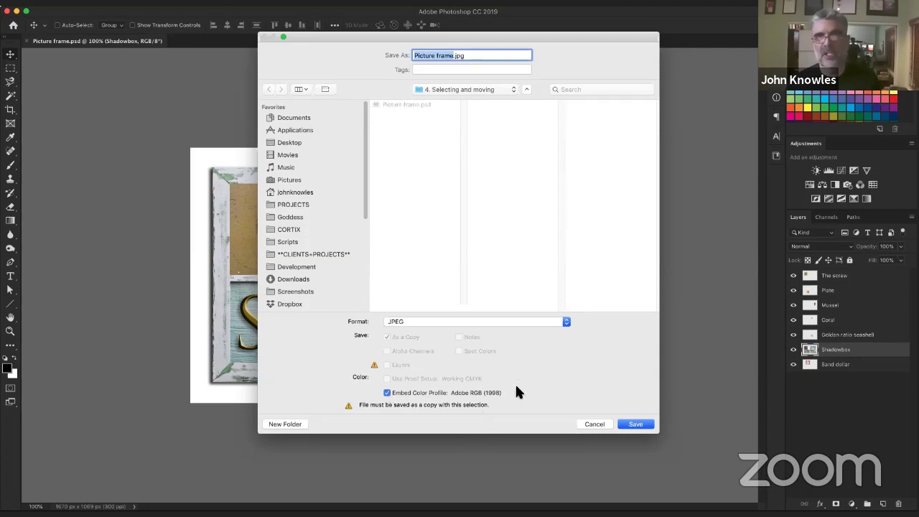
# Try the PNG and Photoshop EPS formats for the file being saved.
pyautogui.click(474, 321)
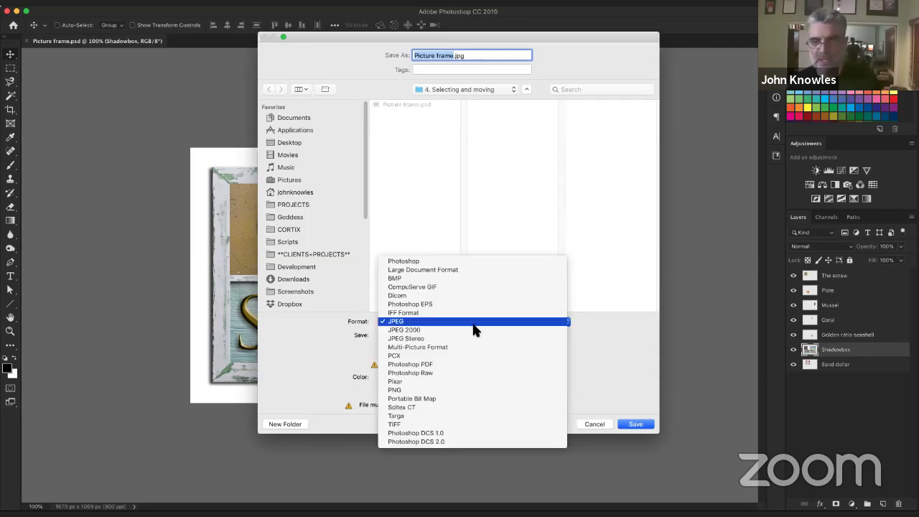
pyautogui.click(467, 390)
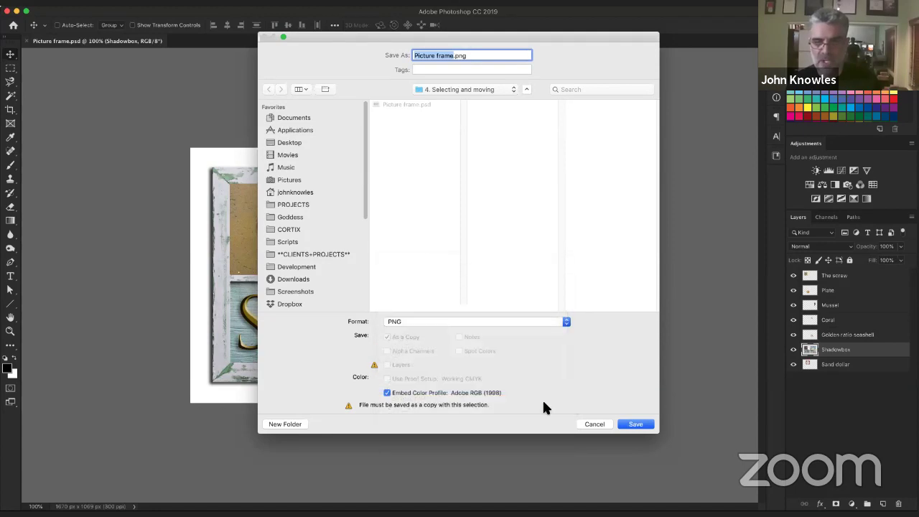
pyautogui.click(465, 321)
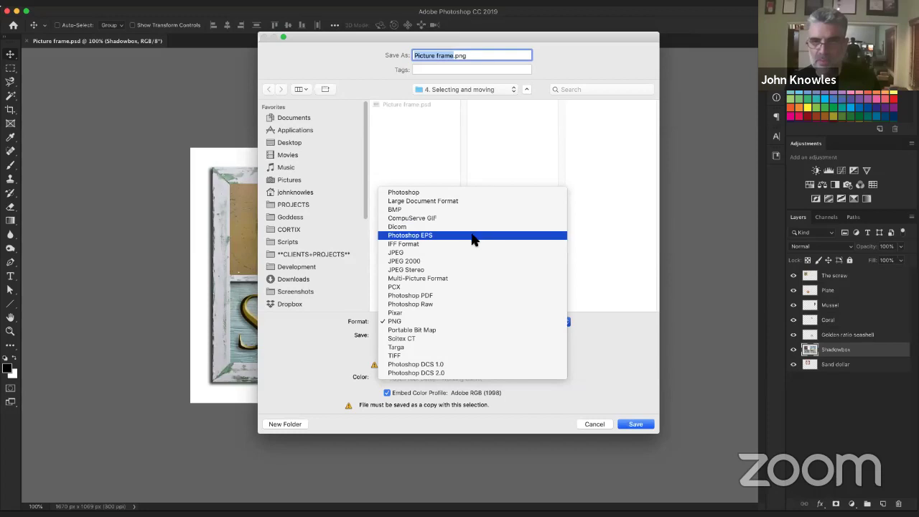
pyautogui.press('Escape')
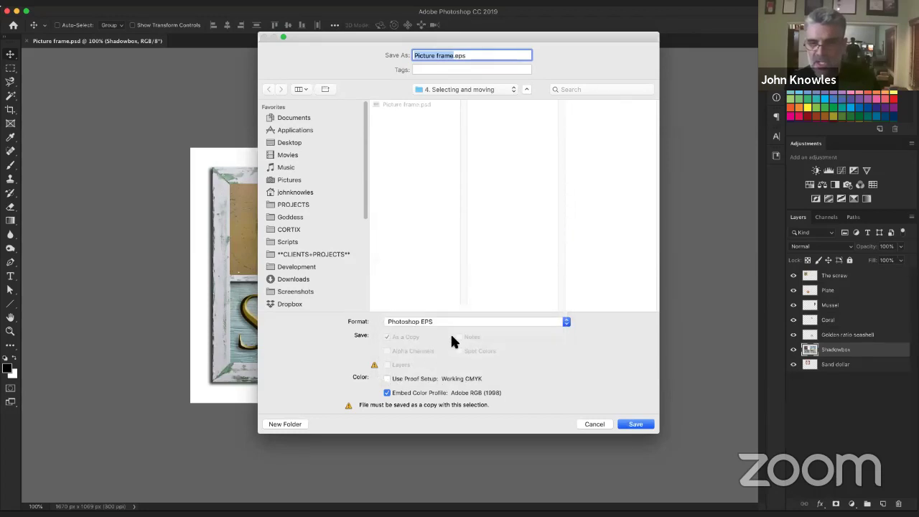
# Return the save format to Photoshop and try Large Document Format.
pyautogui.click(465, 321)
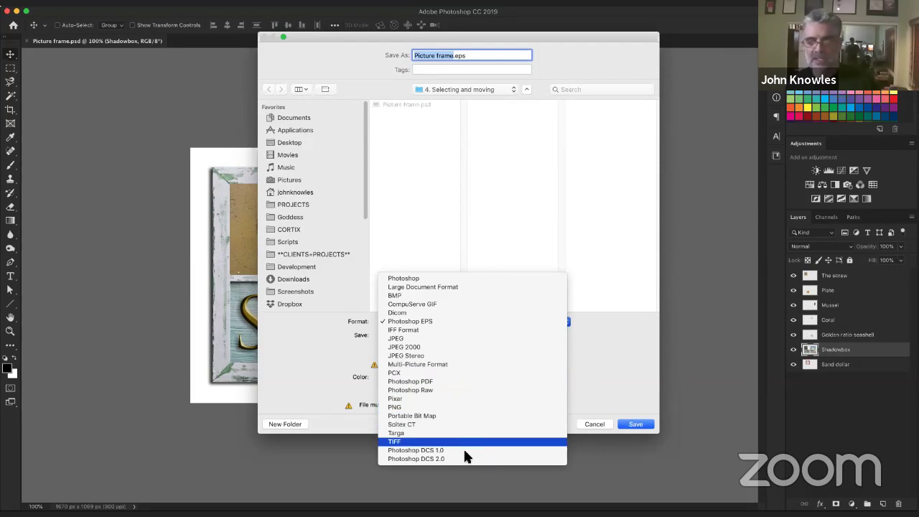
pyautogui.click(466, 278)
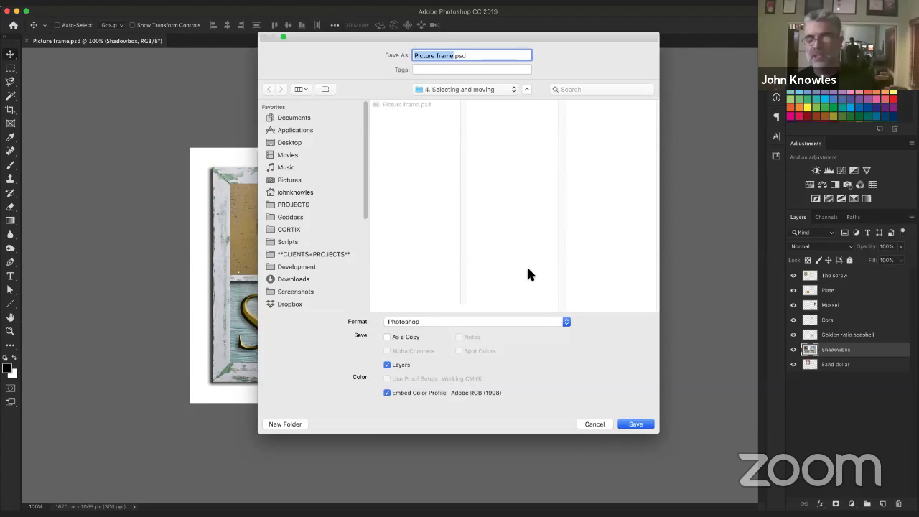
pyautogui.click(466, 321)
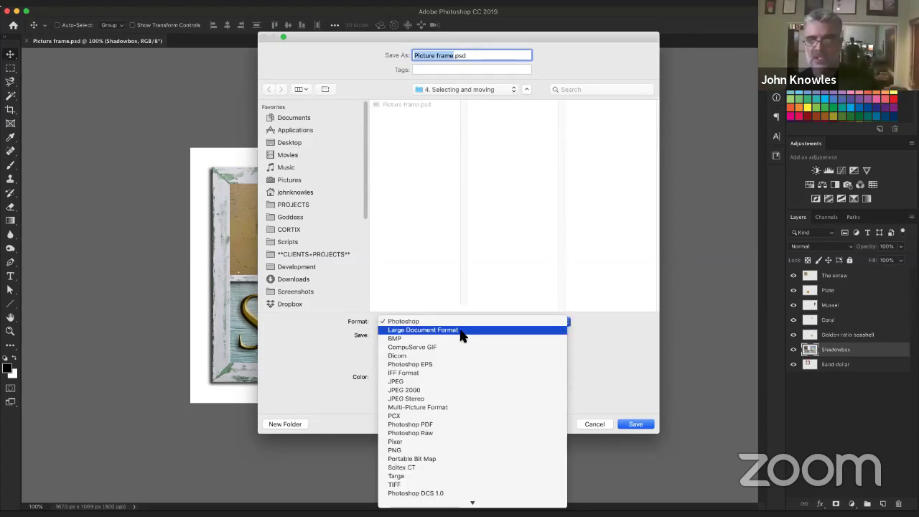
pyautogui.click(462, 331)
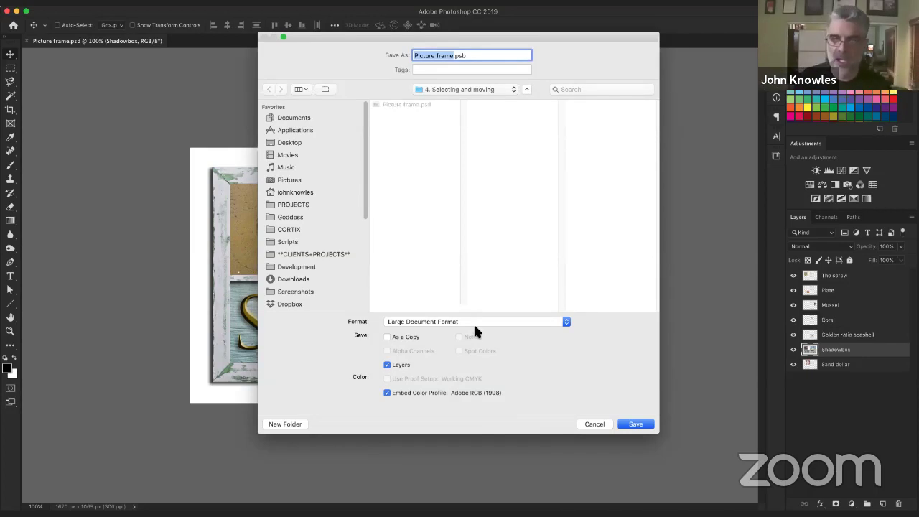
# Try the TIFF format for the file being saved with its layers excluded.
pyautogui.click(441, 323)
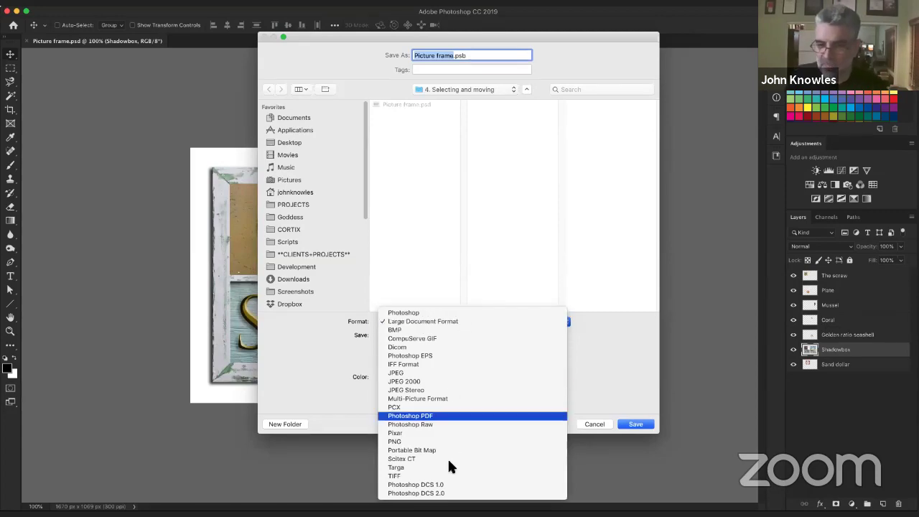
pyautogui.press('Return')
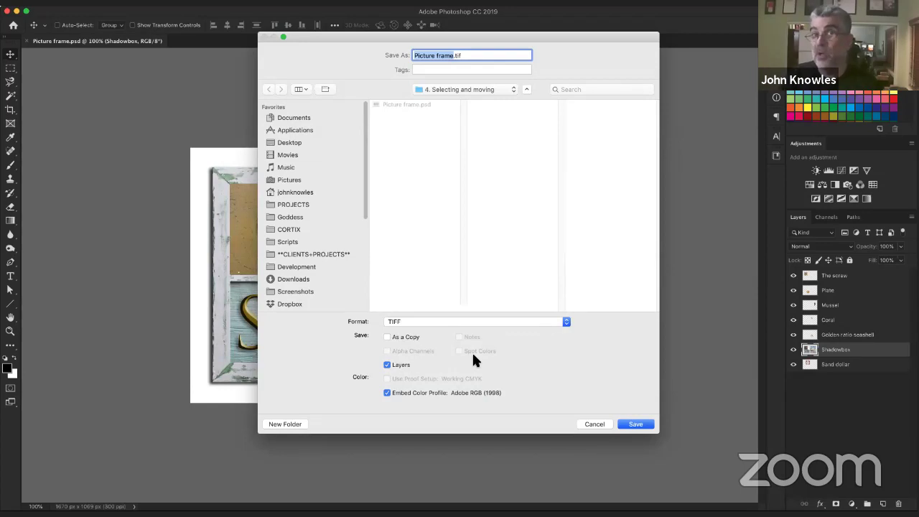
pyautogui.click(387, 364)
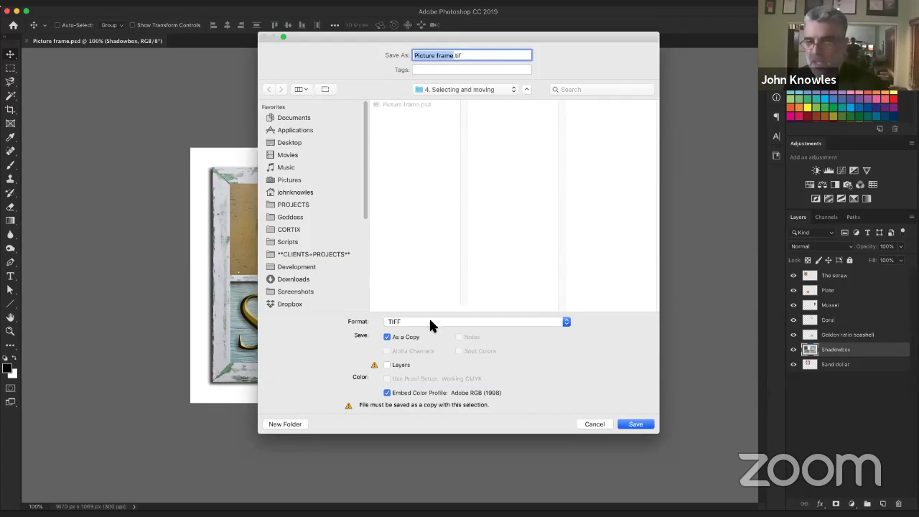
# Try the JPEG and PNG formats for the copy and compare their available save options.
pyautogui.click(460, 322)
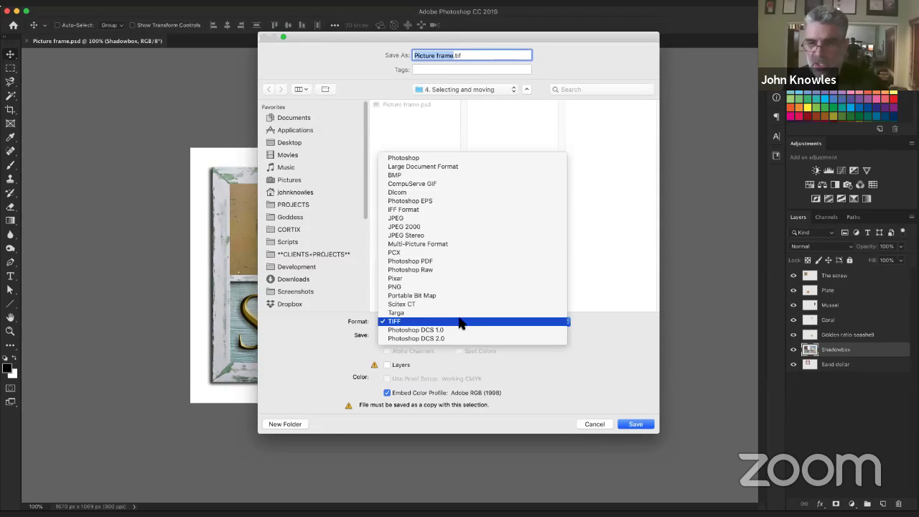
pyautogui.click(465, 224)
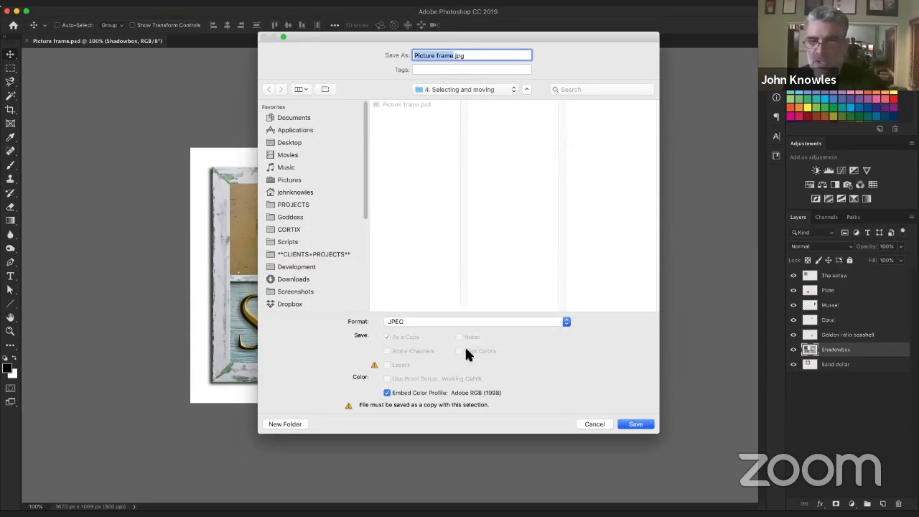
pyautogui.click(467, 321)
pyautogui.click(478, 390)
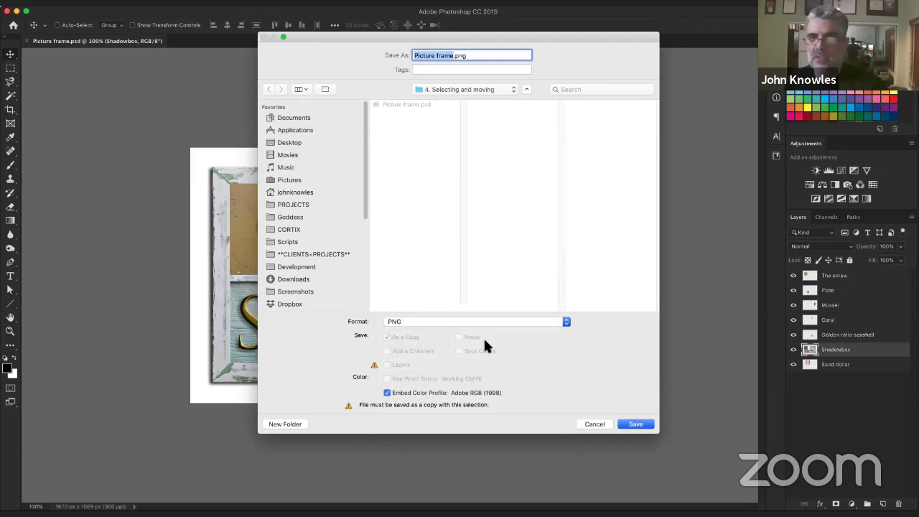
# Set the copy's format to JPEG and proceed with saving to its JPEG options.
pyautogui.click(451, 325)
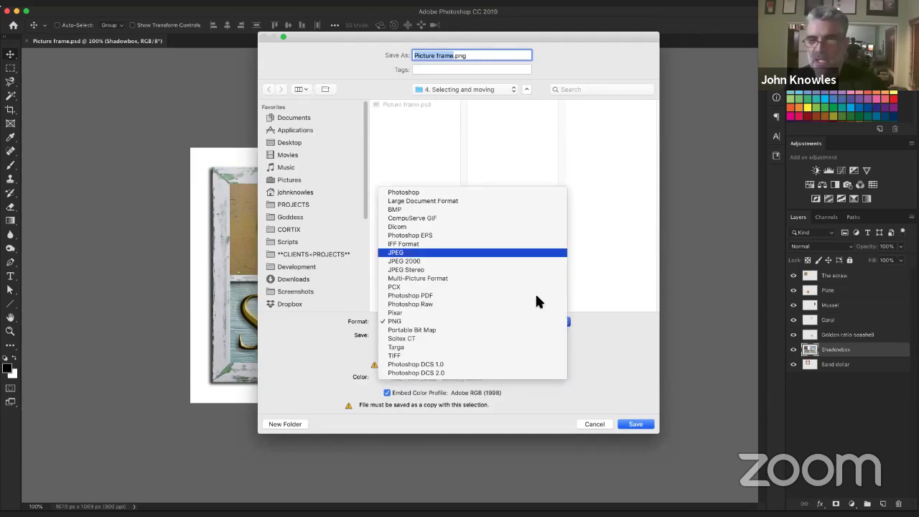
pyautogui.click(593, 393)
pyautogui.click(622, 425)
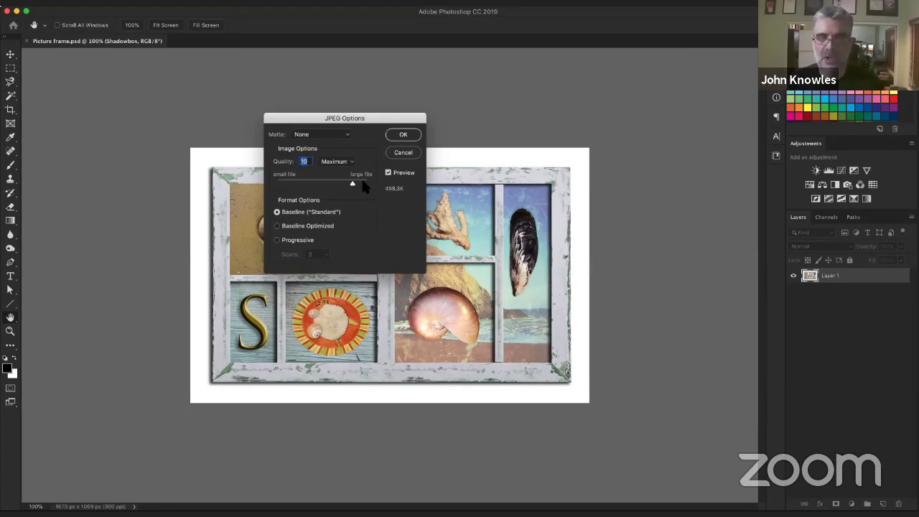
# Compare the JPEG file size at the Low, Medium, High and Maximum quality presets.
pyautogui.click(339, 161)
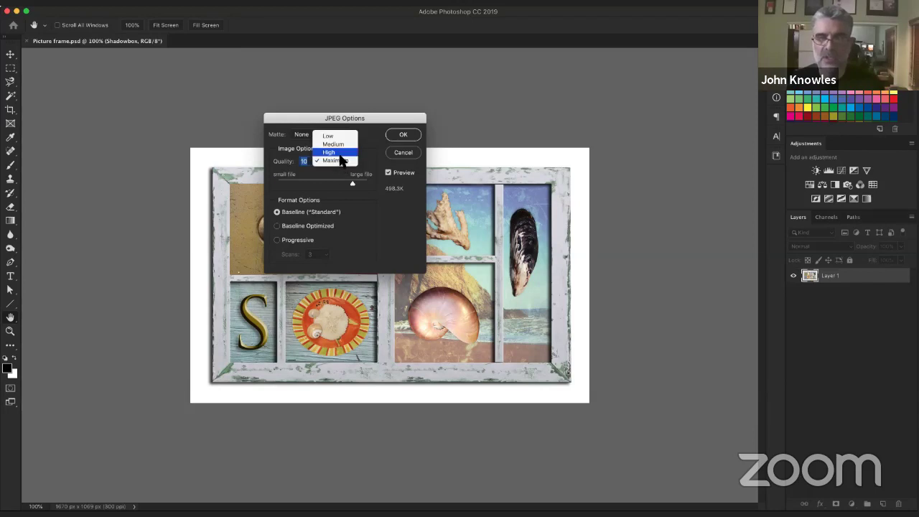
pyautogui.click(339, 153)
pyautogui.click(336, 161)
pyautogui.click(329, 145)
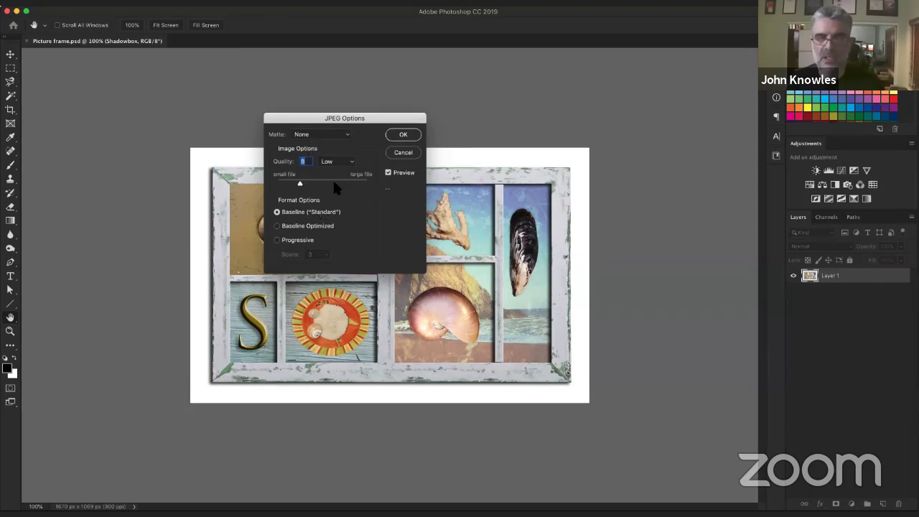
pyautogui.click(337, 161)
pyautogui.click(336, 171)
pyautogui.click(337, 161)
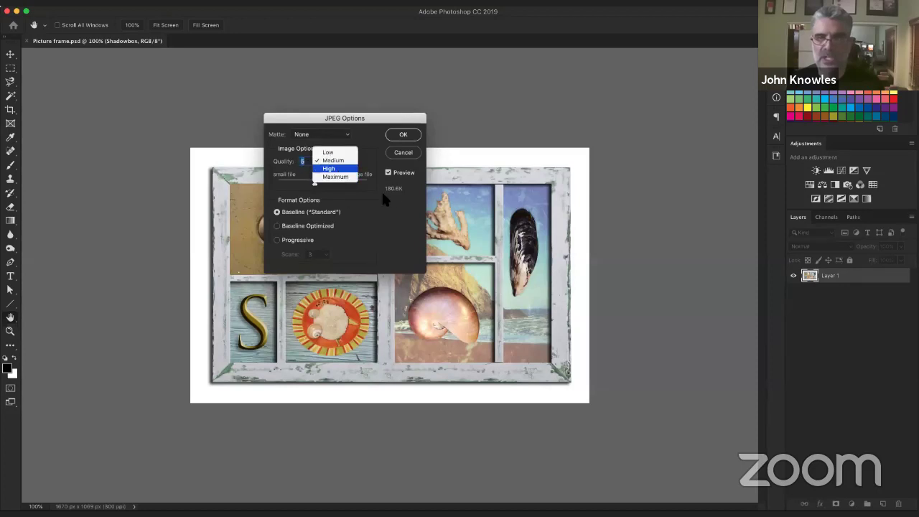
pyautogui.press('Return')
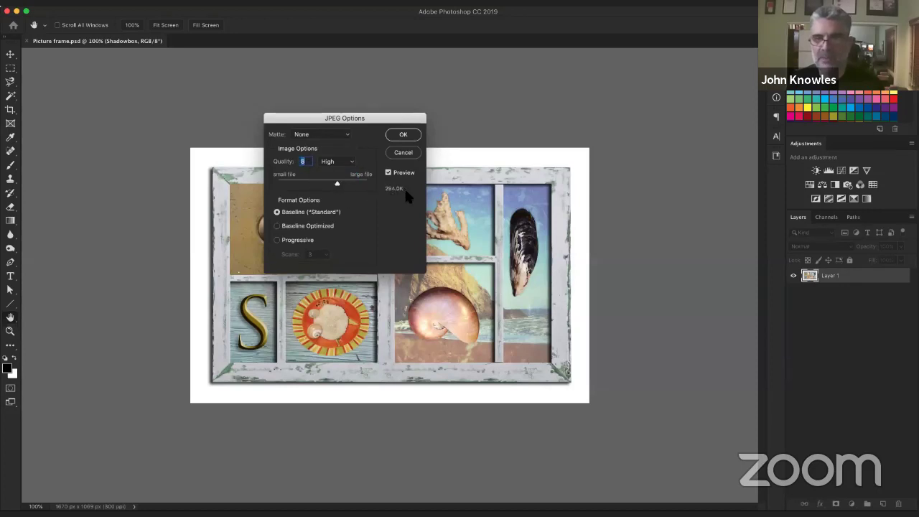
pyautogui.click(331, 164)
pyautogui.click(335, 169)
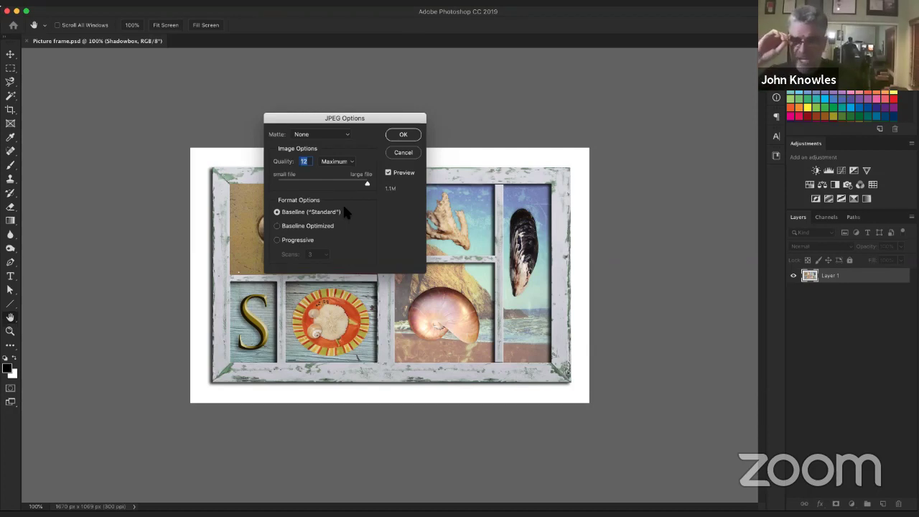
# Try the Baseline Optimized and Progressive format options, comparing their file sizes, and return to Baseline ("Standard").
pyautogui.click(278, 226)
pyautogui.click(277, 212)
pyautogui.click(277, 226)
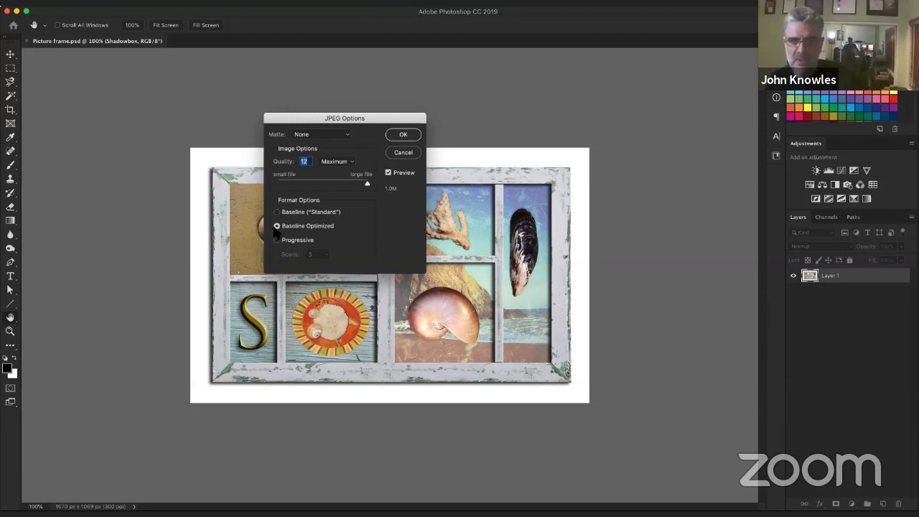
pyautogui.click(277, 212)
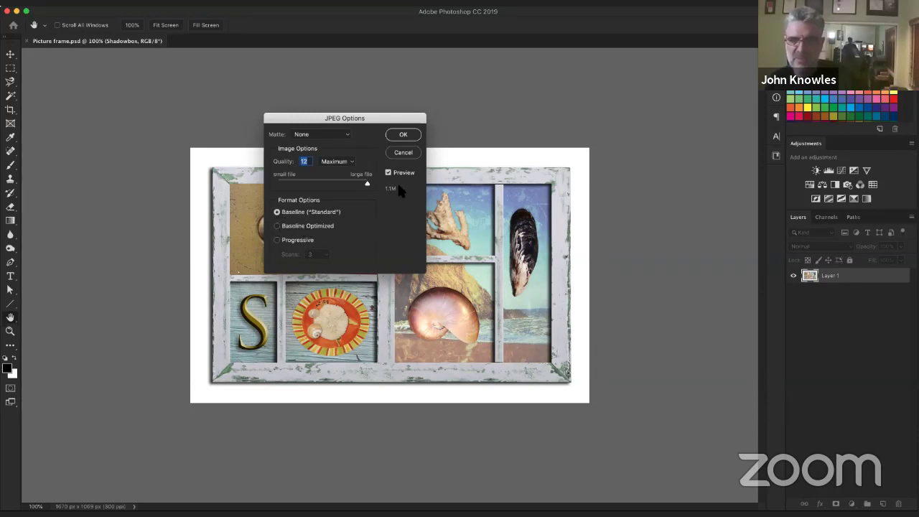
pyautogui.click(277, 240)
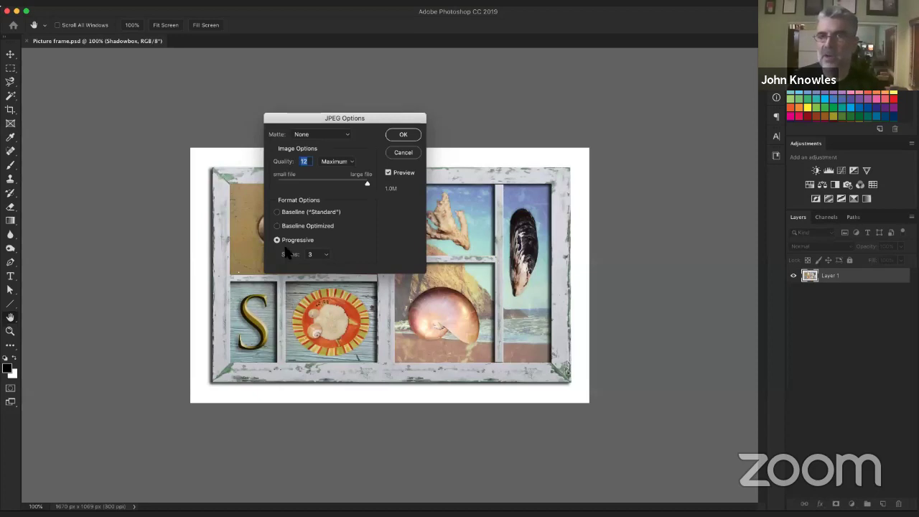
pyautogui.click(282, 214)
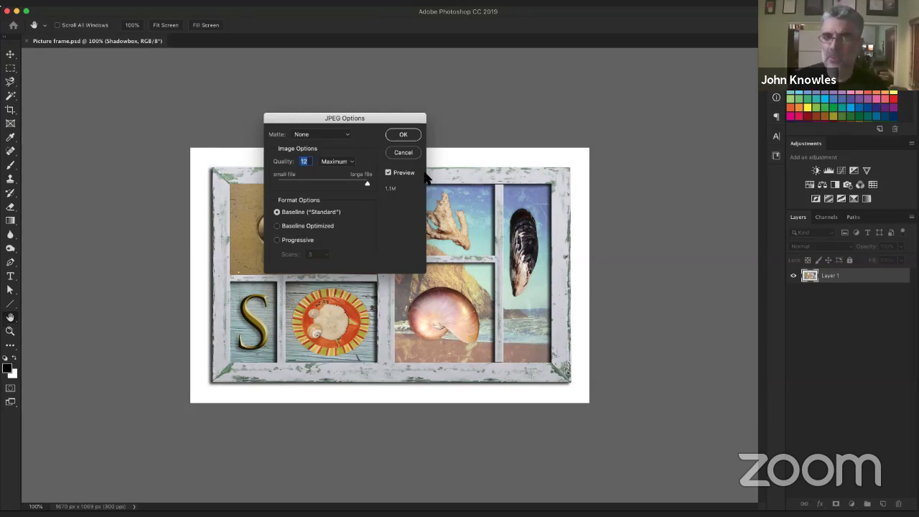
# Uncover the image, lower the JPEG quality to 0 and compare the result with the preview off and on.
pyautogui.moveTo(395, 122); pyautogui.dragTo(203, 117)
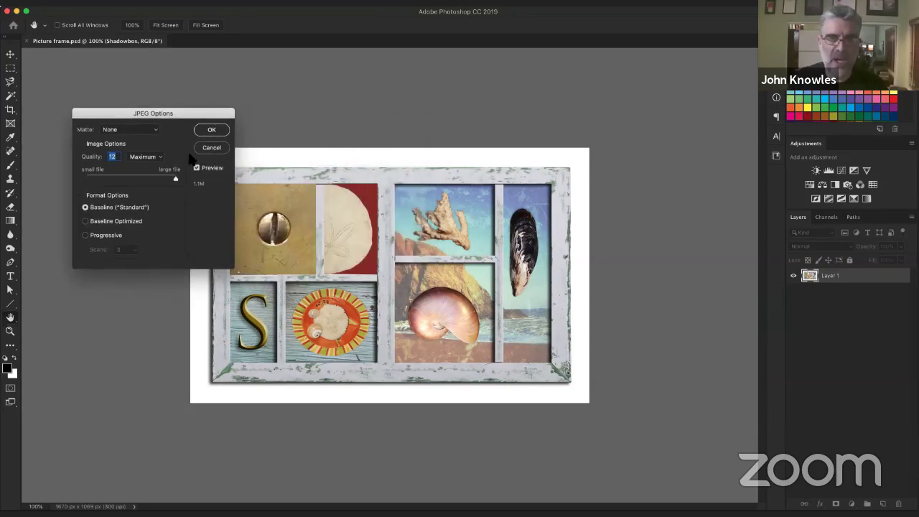
pyautogui.click(97, 180)
pyautogui.moveTo(96, 180); pyautogui.dragTo(46, 176)
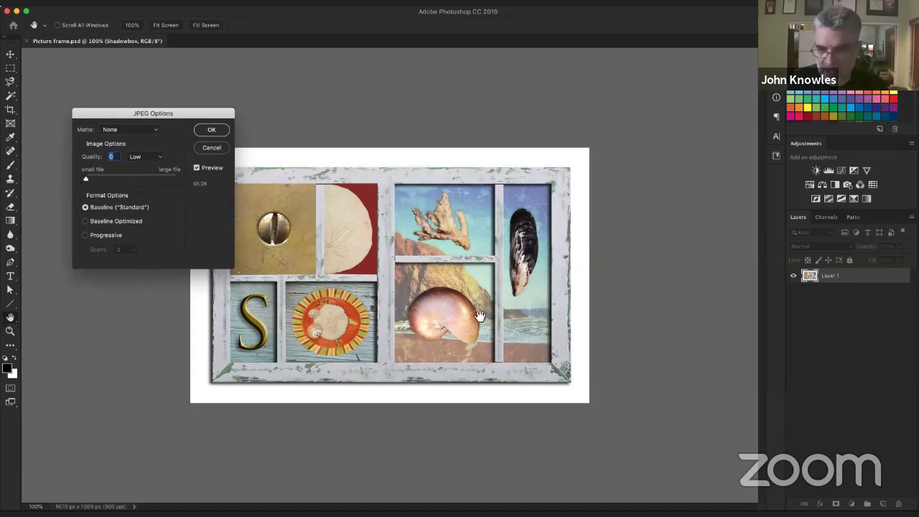
pyautogui.click(196, 168)
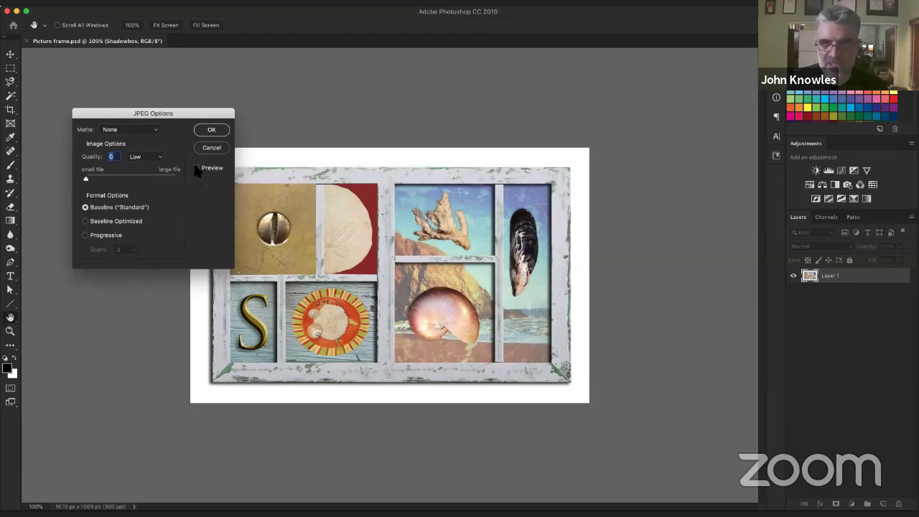
pyautogui.click(197, 168)
# Examine the image detail at 500% magnification with the quality 0 preview switched on and off.
pyautogui.press('super+equal')
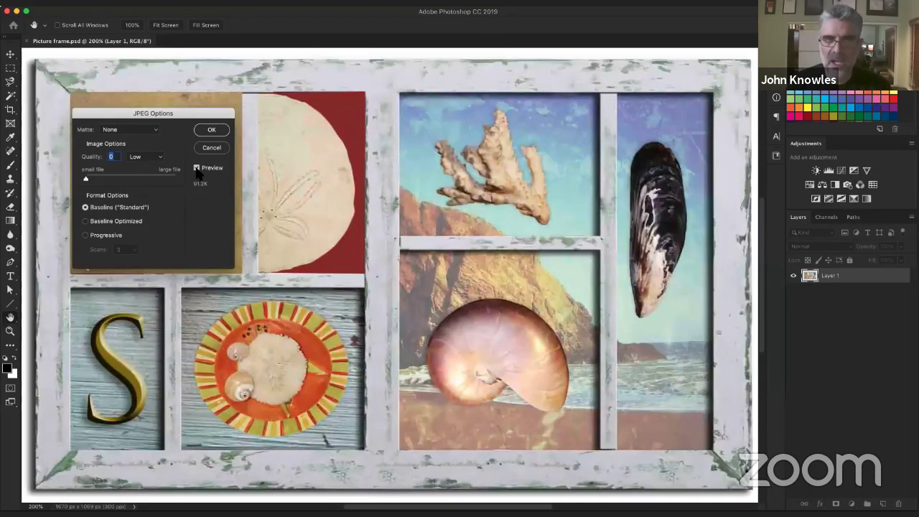
pyautogui.press('super+equal')
pyautogui.press('super+minus')
pyautogui.press('super+minus')
pyautogui.press('super+minus')
pyautogui.press('super+minus')
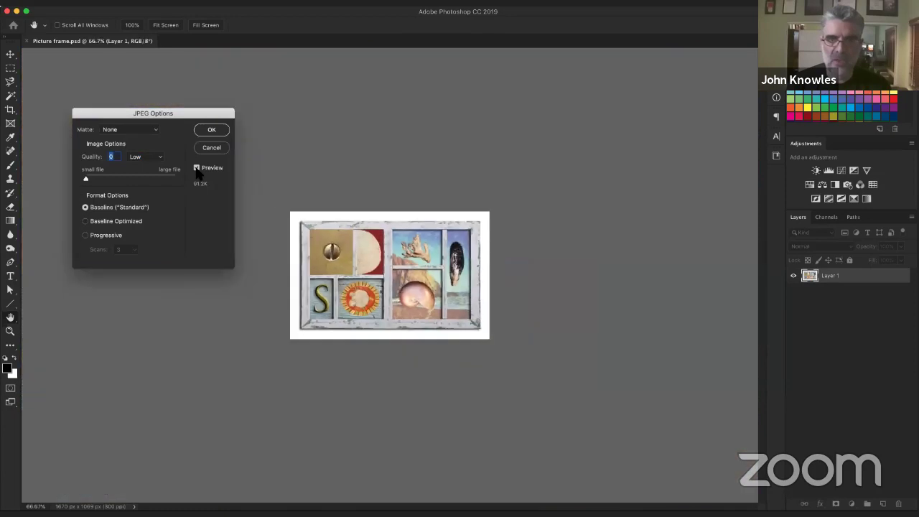
pyautogui.press('super+equal')
pyautogui.press('super+equal')
pyautogui.press('super+equal')
pyautogui.press('super+equal')
pyautogui.press('super+equal')
pyautogui.press('super+minus')
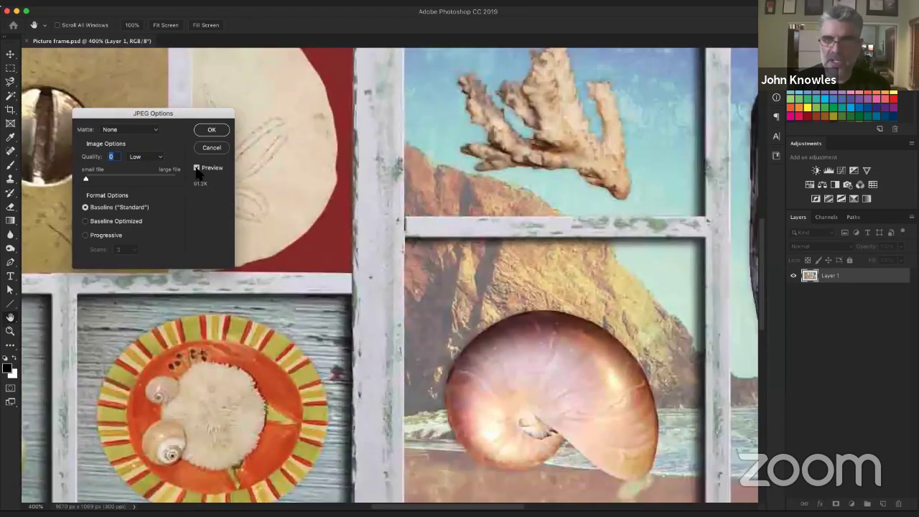
pyautogui.press('super+equal')
pyautogui.press('super+equal')
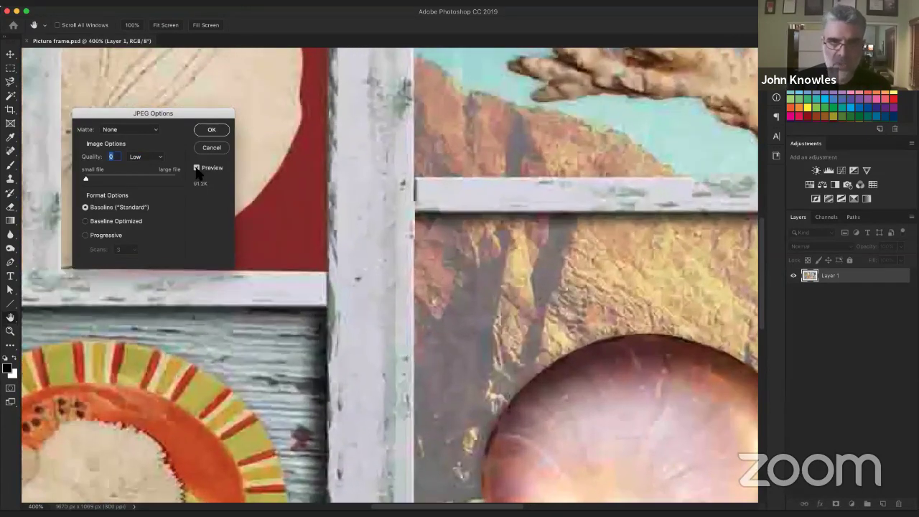
pyautogui.click(197, 168)
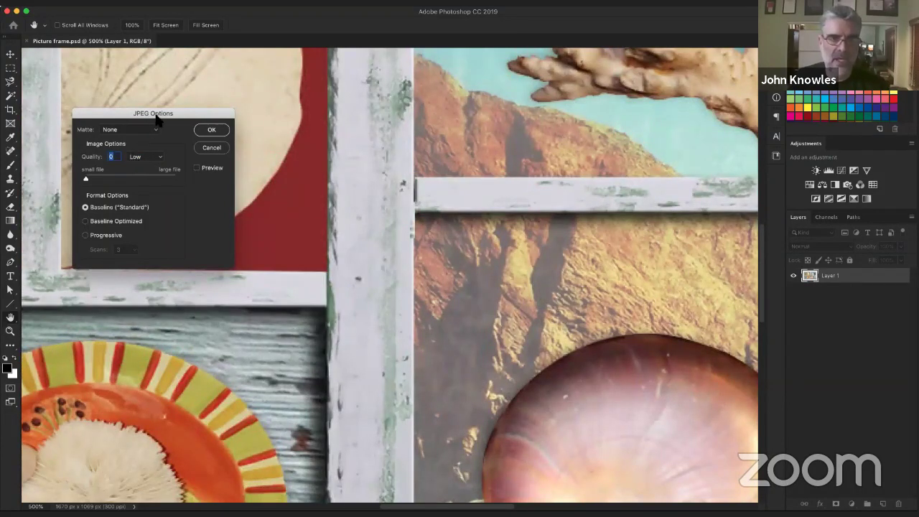
pyautogui.click(196, 168)
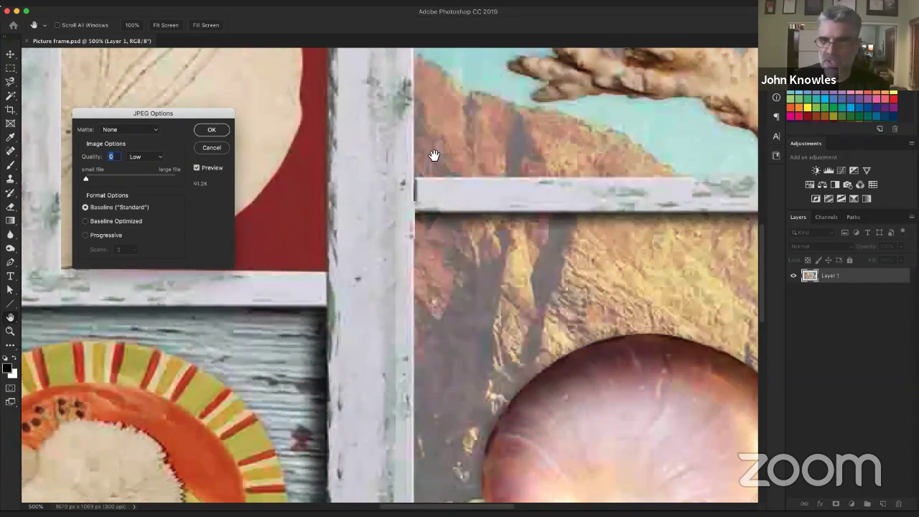
pyautogui.click(197, 168)
pyautogui.click(199, 173)
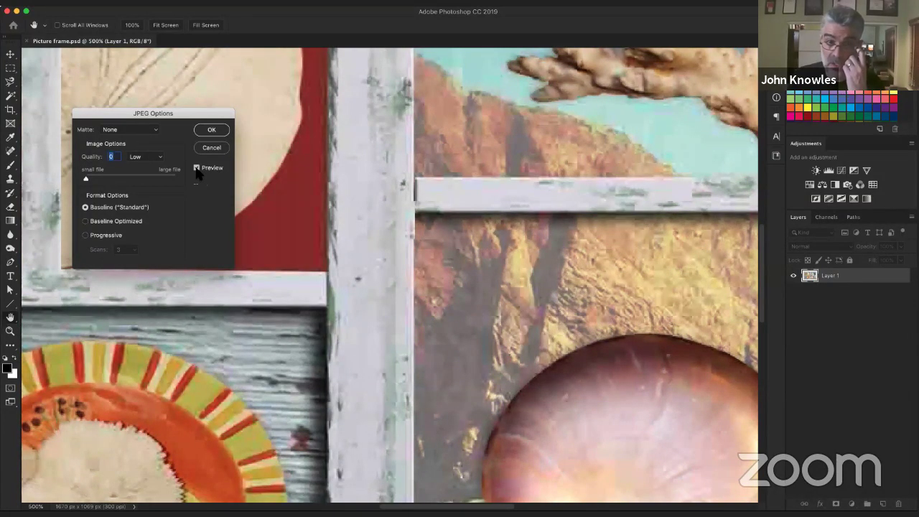
# Raise the JPEG quality to 8 (High) and compare the image detail with the preview on and off.
pyautogui.moveTo(106, 178); pyautogui.dragTo(165, 176)
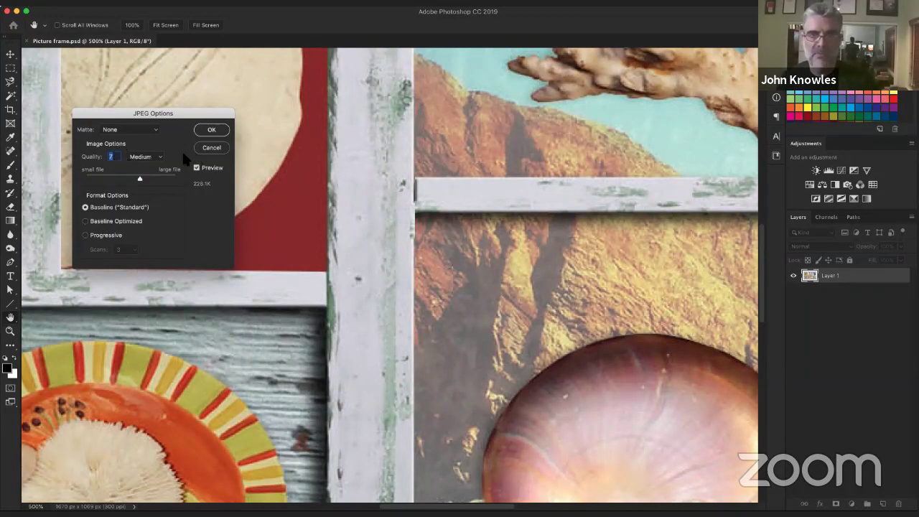
pyautogui.moveTo(140, 180); pyautogui.dragTo(148, 181)
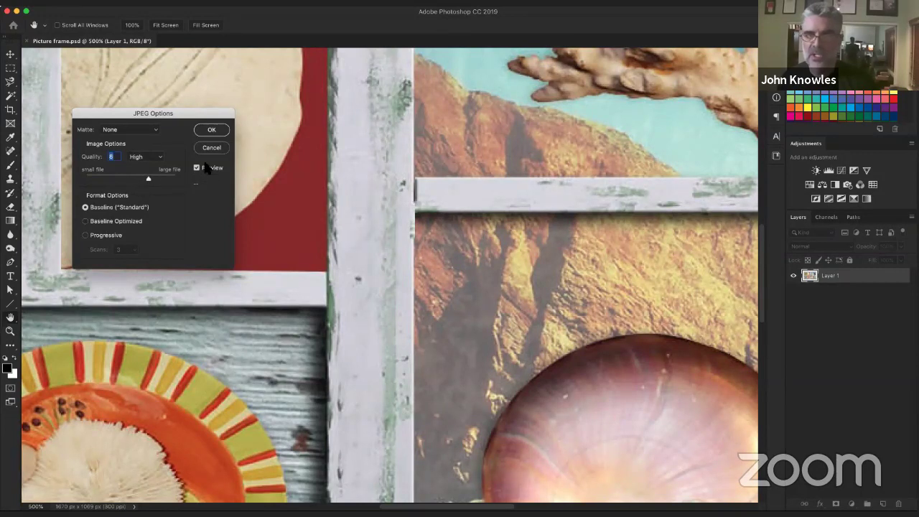
pyautogui.click(197, 168)
pyautogui.click(198, 169)
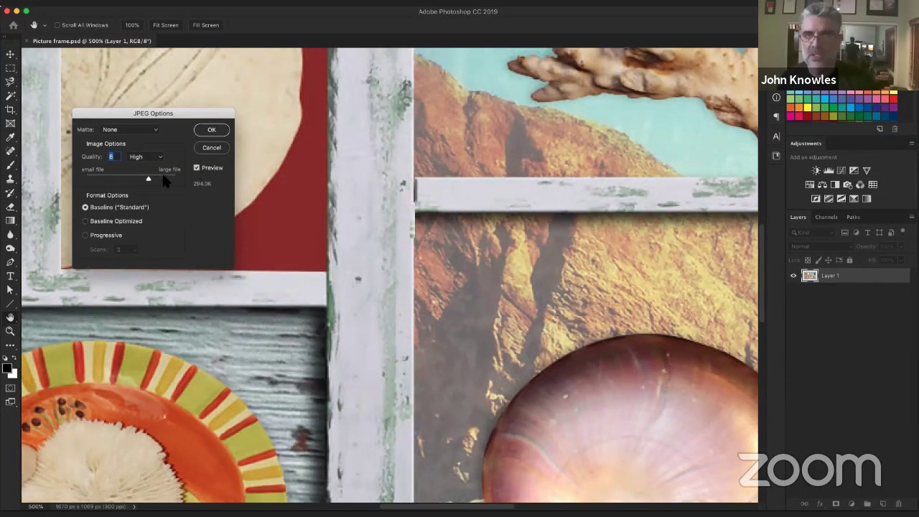
pyautogui.moveTo(147, 179); pyautogui.dragTo(149, 179)
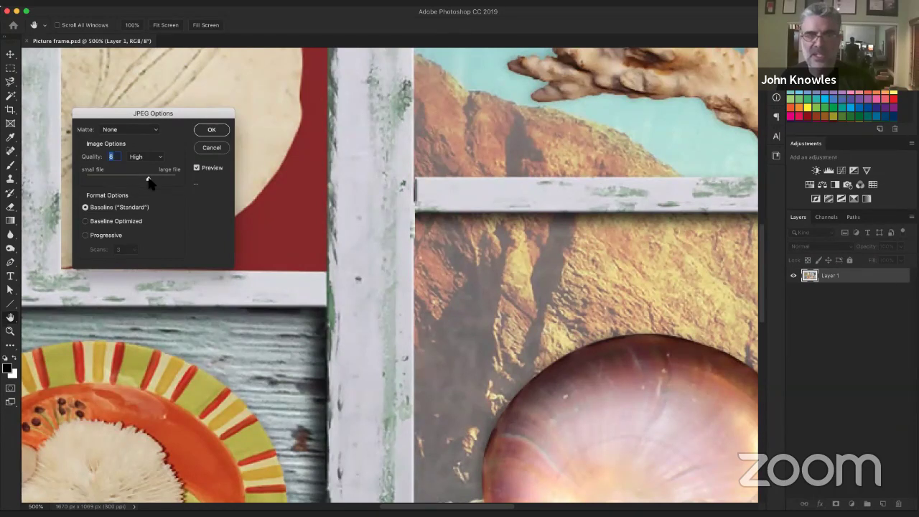
pyautogui.click(197, 168)
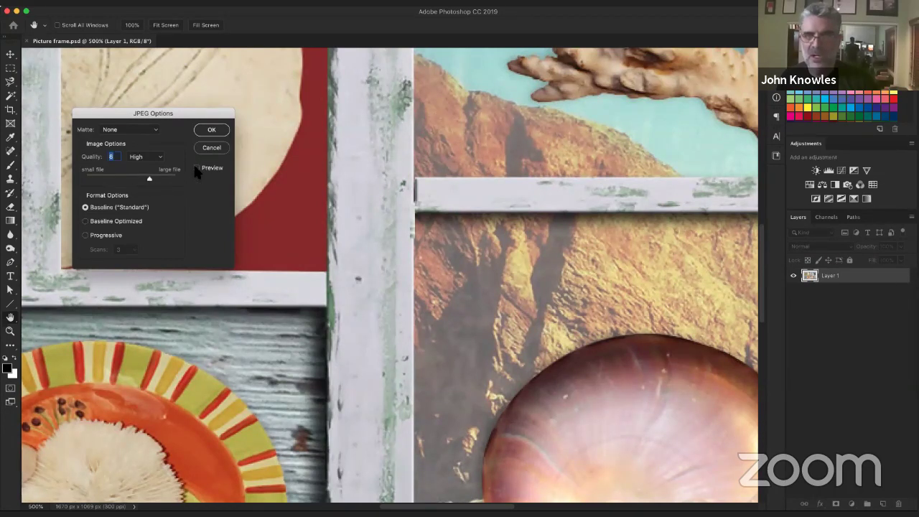
pyautogui.click(197, 168)
pyautogui.click(197, 168)
pyautogui.click(197, 168)
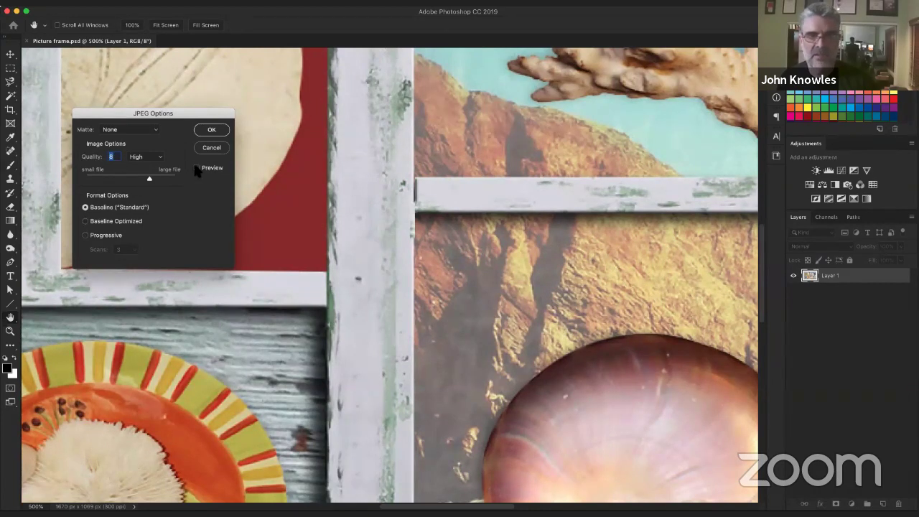
pyautogui.click(197, 169)
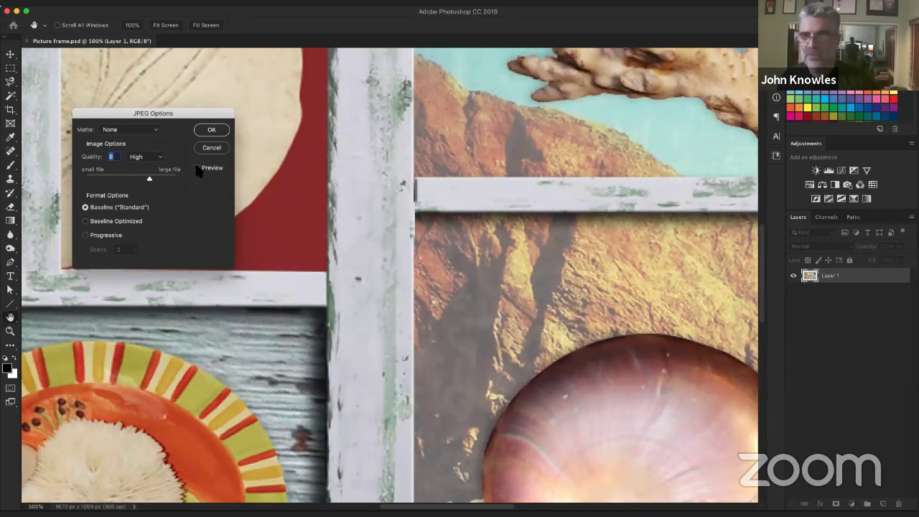
pyautogui.click(197, 168)
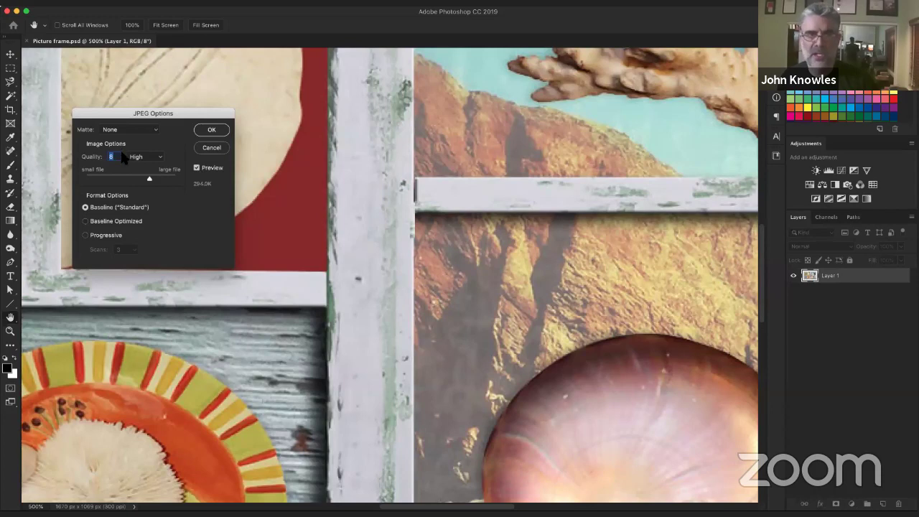
# Examine the seashell and background detail at 500% magnification with the quality 8 preview switched off and on.
pyautogui.click(199, 170)
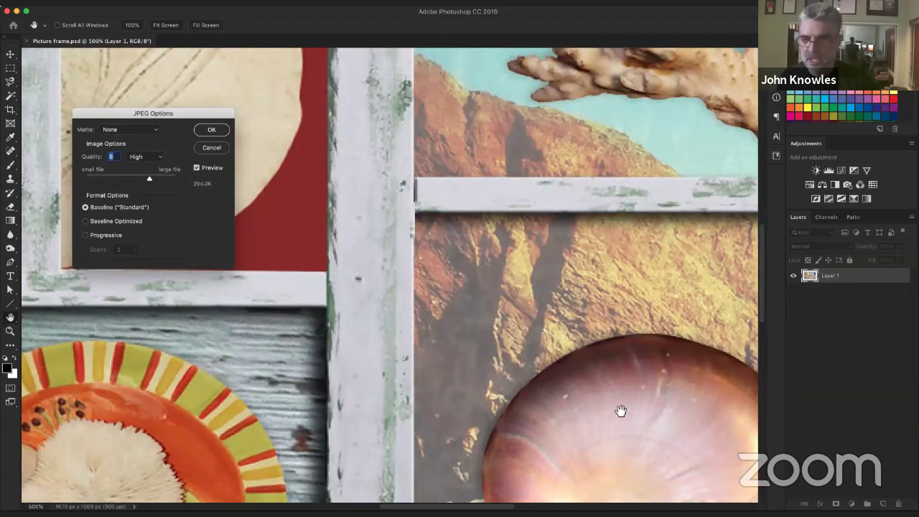
pyautogui.scroll(-10, 525, 230)
pyautogui.hscroll(5, 525, 230)
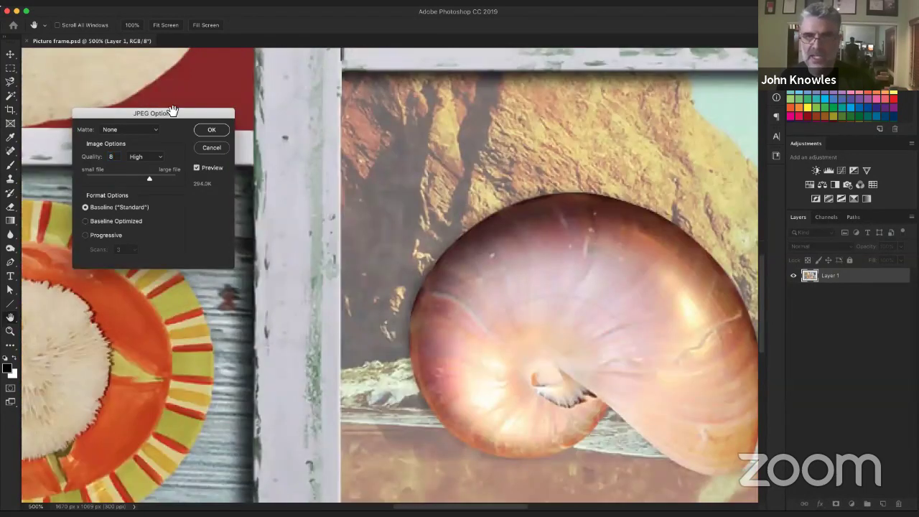
pyautogui.hscroll(5, 416, 237)
pyautogui.scroll(1, 417, 237)
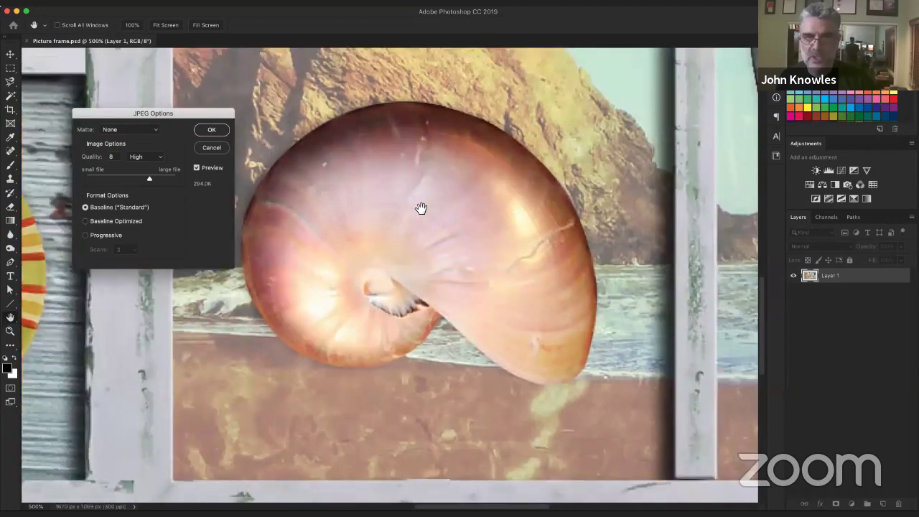
pyautogui.scroll(-2, 293, 179)
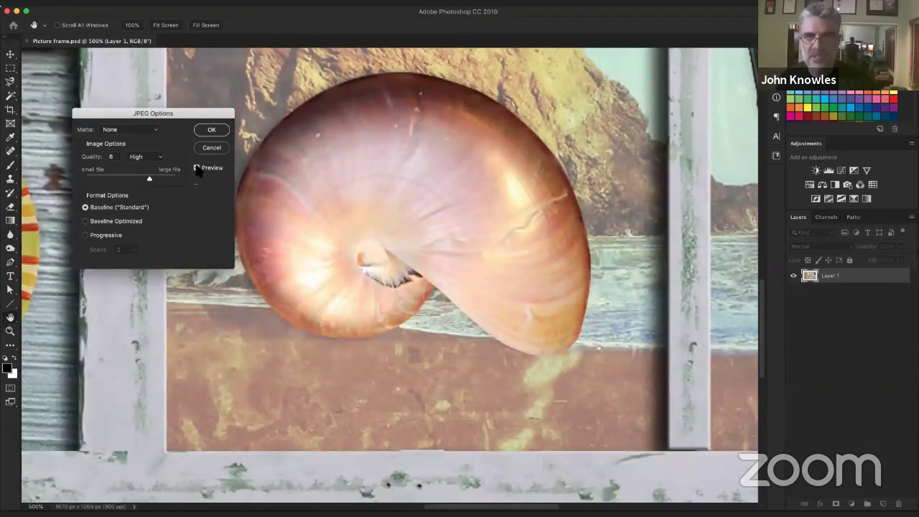
pyautogui.click(197, 168)
# Set the JPEG quality to 9 (High) and finish saving the copy.
pyautogui.doubleClick(112, 157)
pyautogui.press('Up')
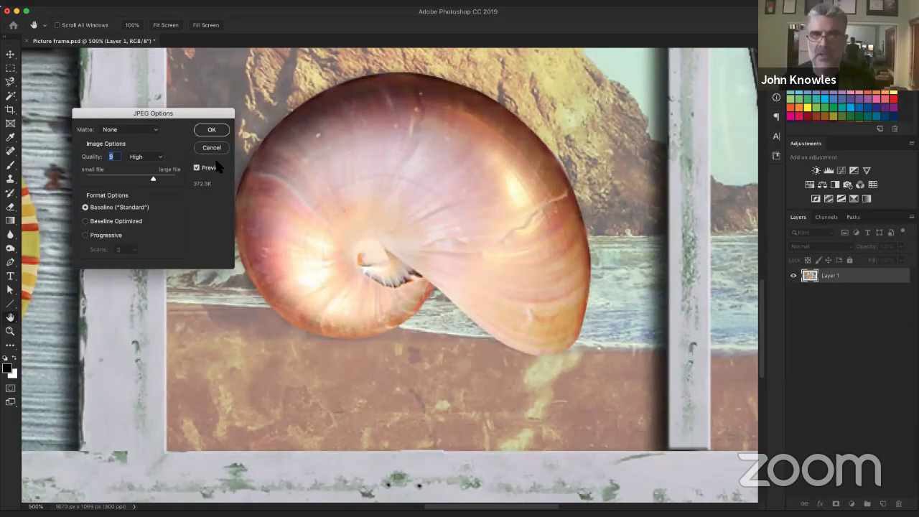
pyautogui.press('Return')
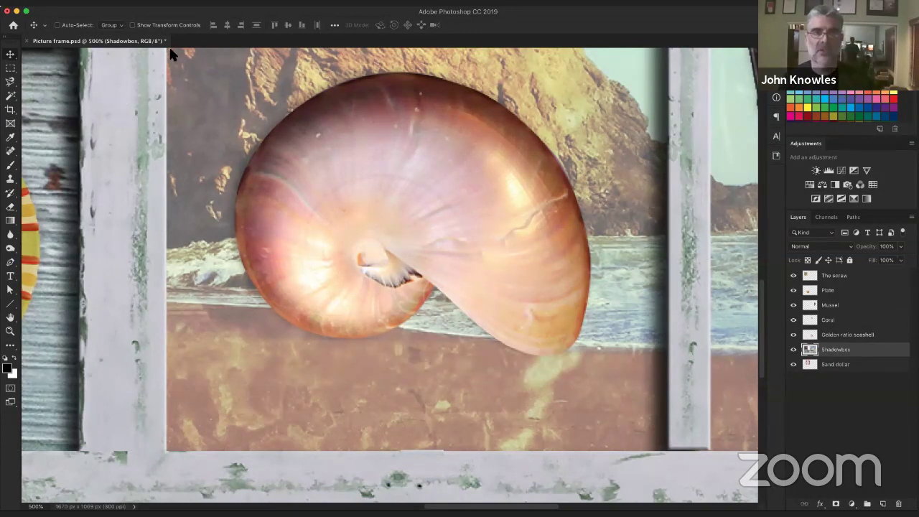
# Open the Export As settings, try SVG as the format, return to PNG and cancel the export.
pyautogui.click(90, 2)
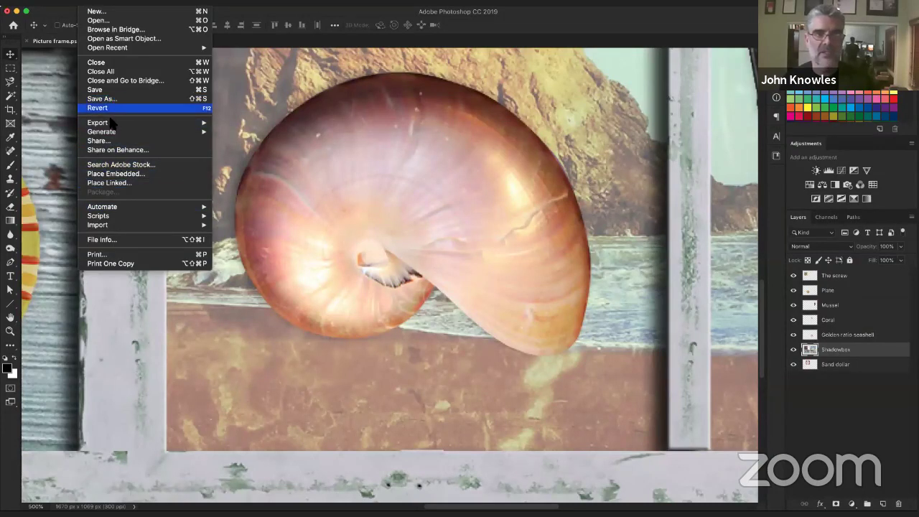
pyautogui.moveTo(111, 123)
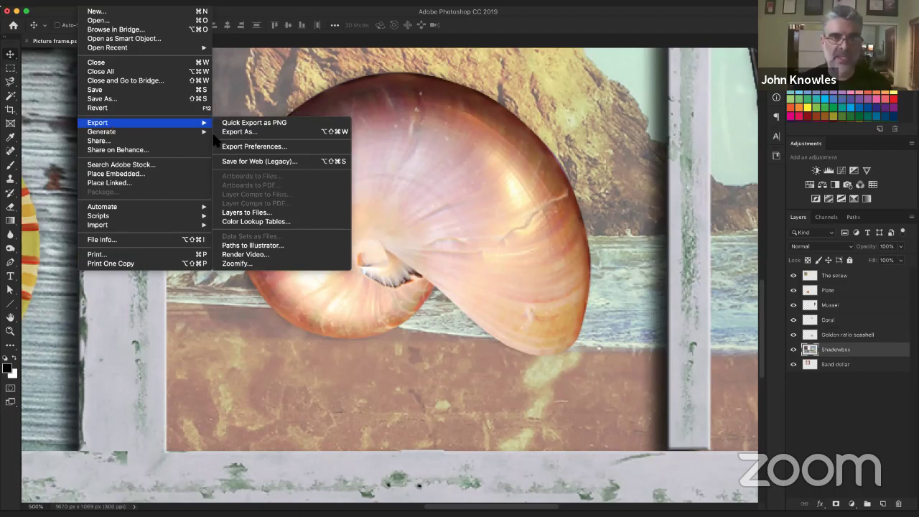
pyautogui.click(301, 132)
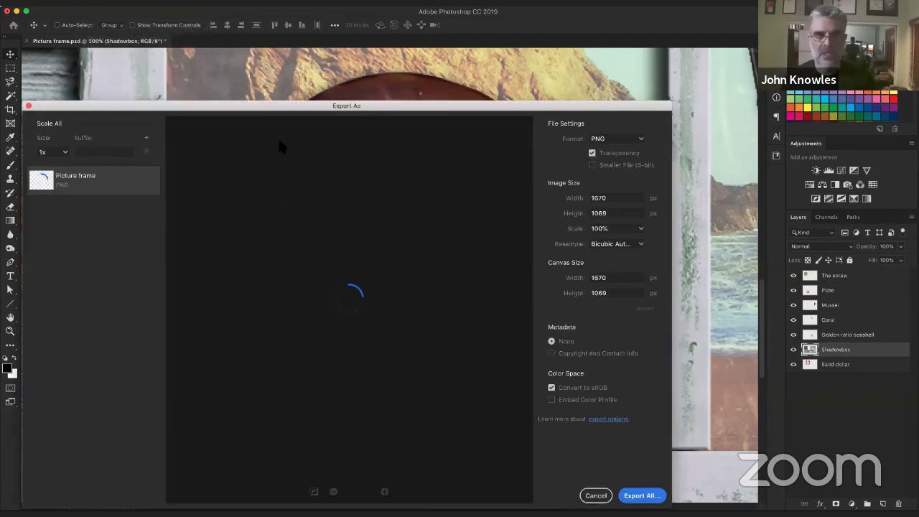
pyautogui.moveTo(293, 108); pyautogui.dragTo(339, 71)
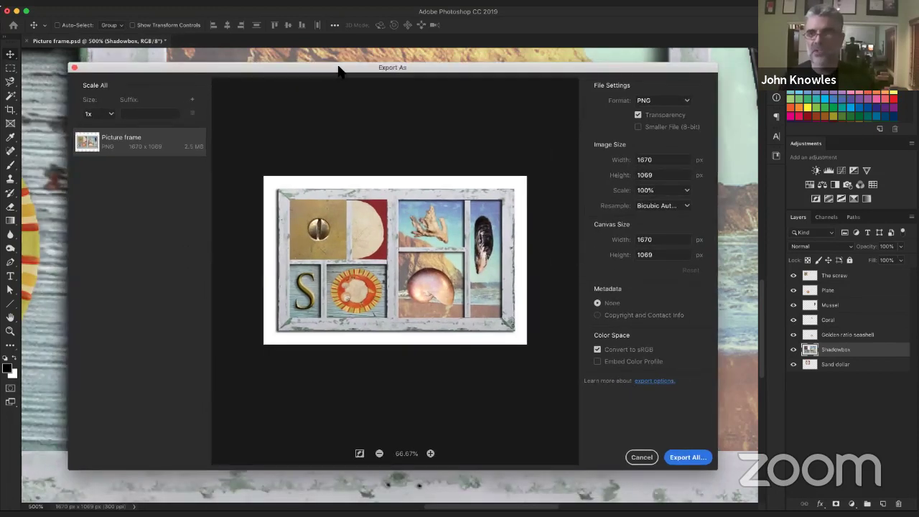
pyautogui.click(662, 105)
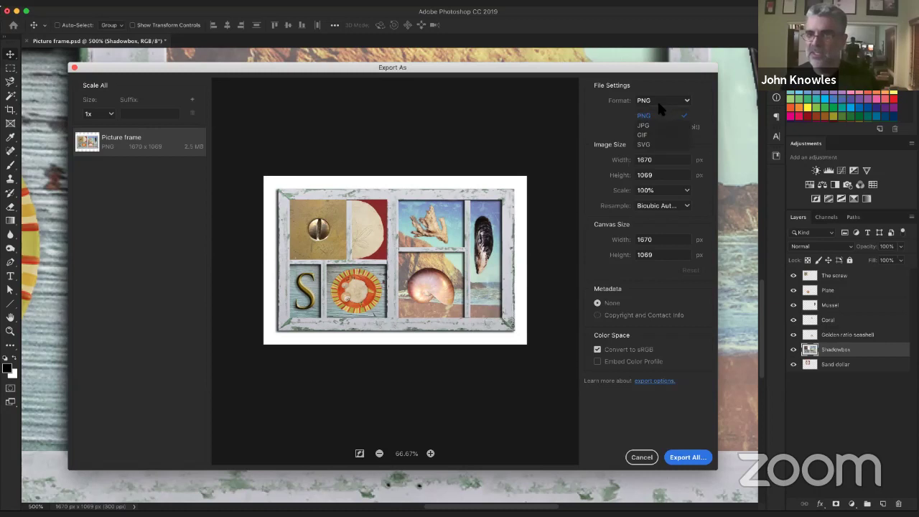
pyautogui.click(662, 147)
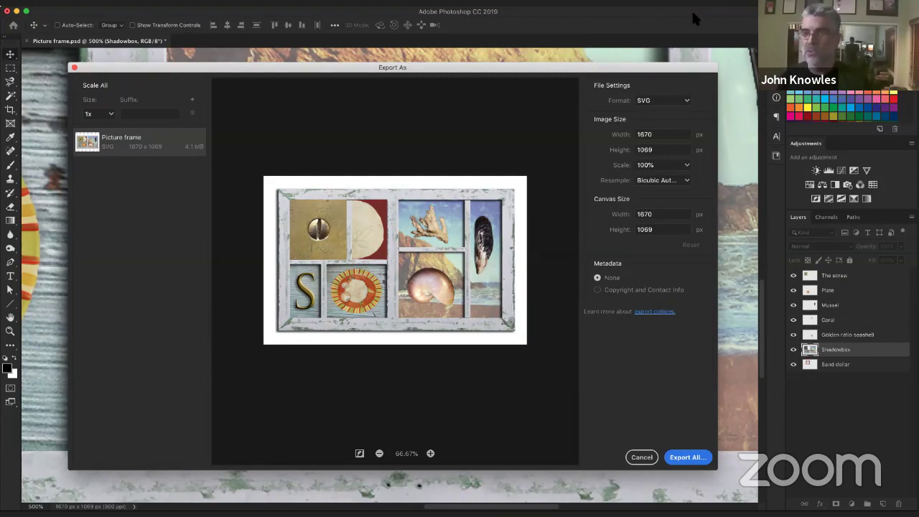
pyautogui.click(662, 103)
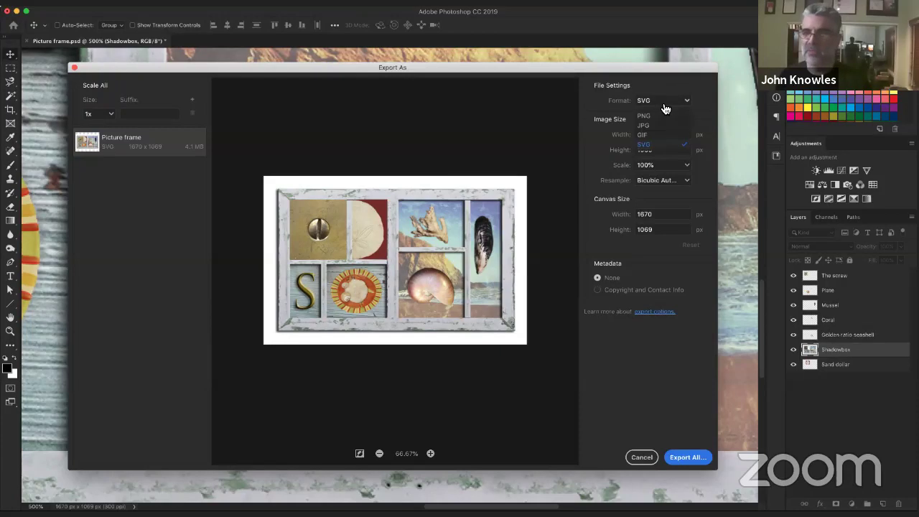
pyautogui.click(661, 118)
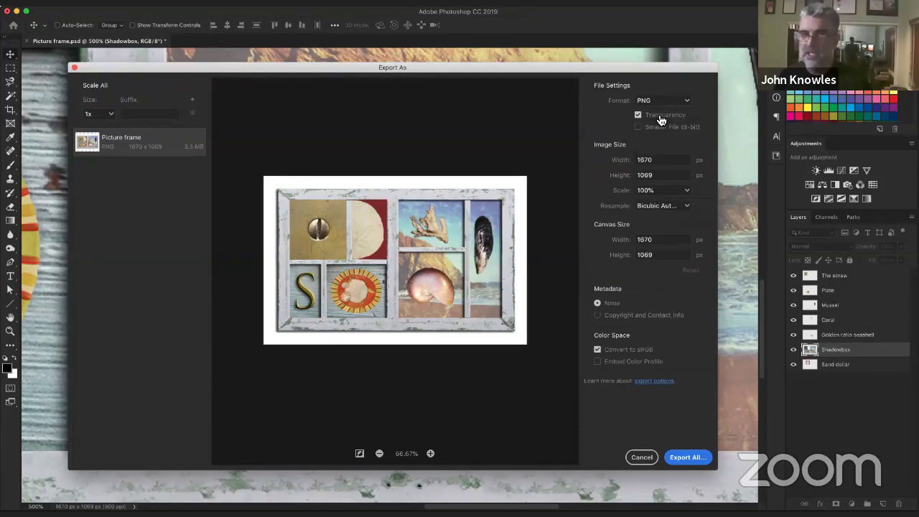
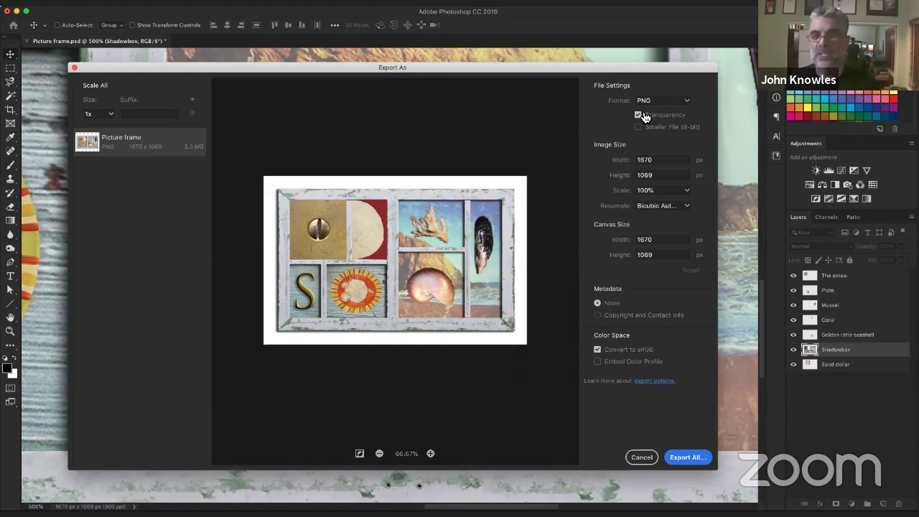
pyautogui.click(641, 457)
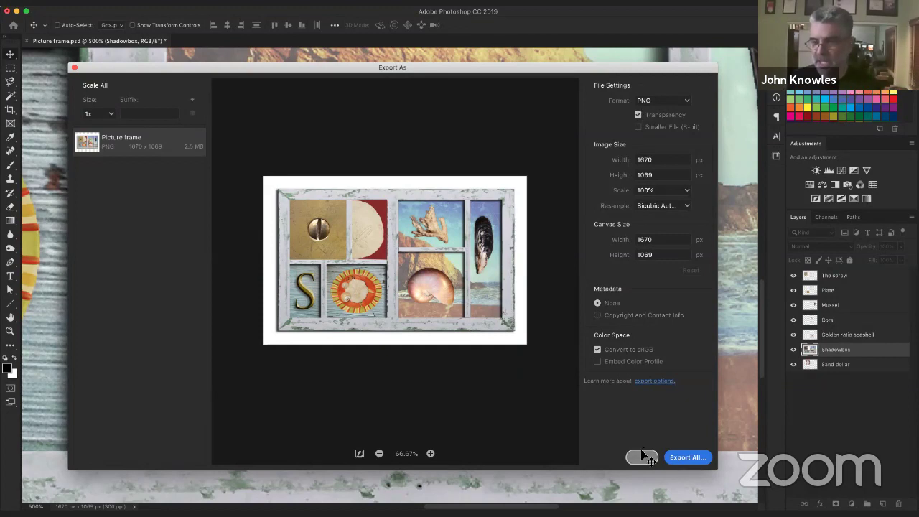
# Select the white border around the frame on the Shadowbox layer with the Magic Wand and delete it.
pyautogui.press('super')
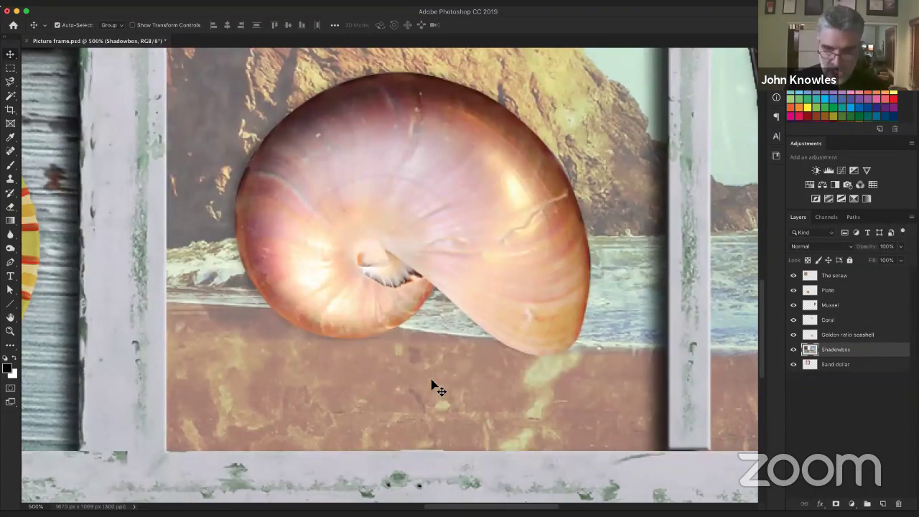
pyautogui.press('super+minus')
pyautogui.press('super+minus')
pyautogui.press('super+minus')
pyautogui.press('super+minus')
pyautogui.press('super+minus')
pyautogui.press('super+minus')
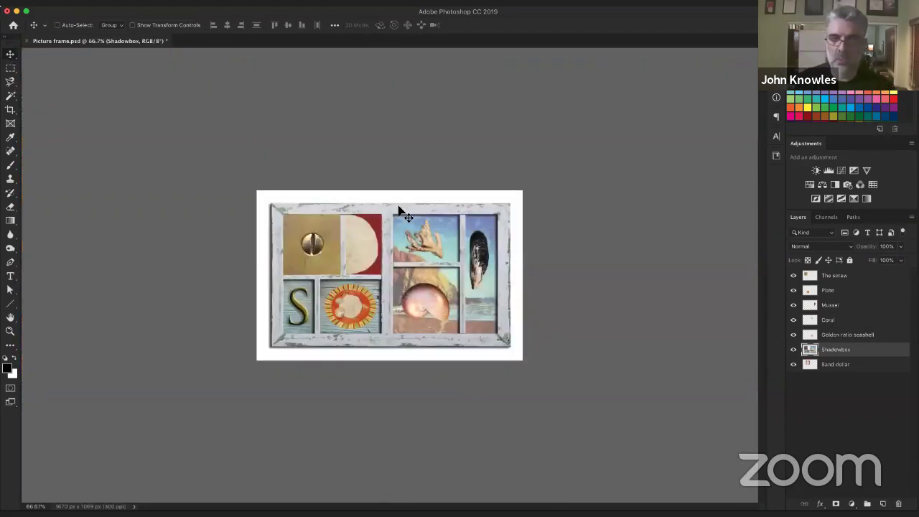
pyautogui.click(10, 98)
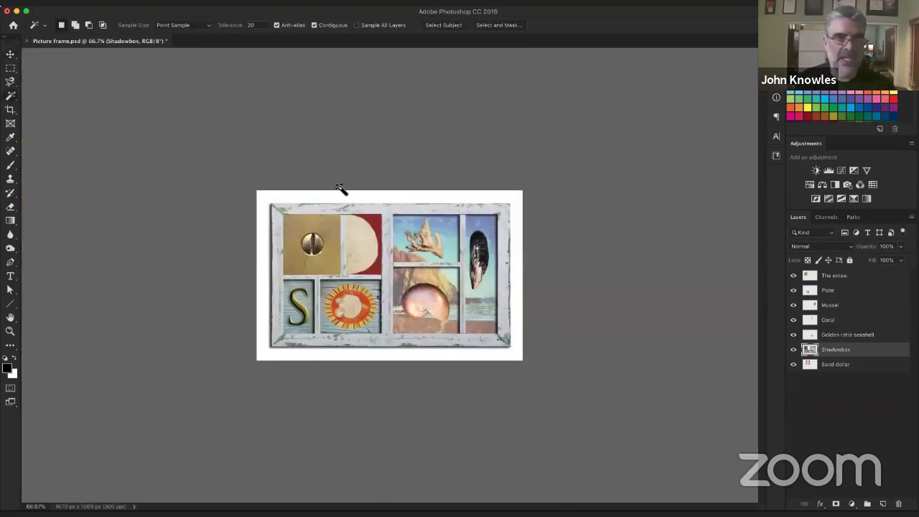
pyautogui.click(340, 199)
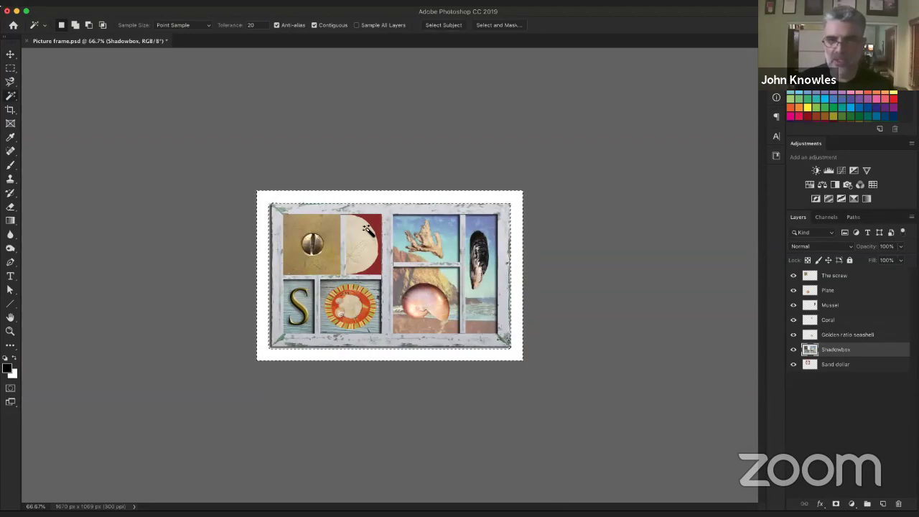
pyautogui.press('Delete')
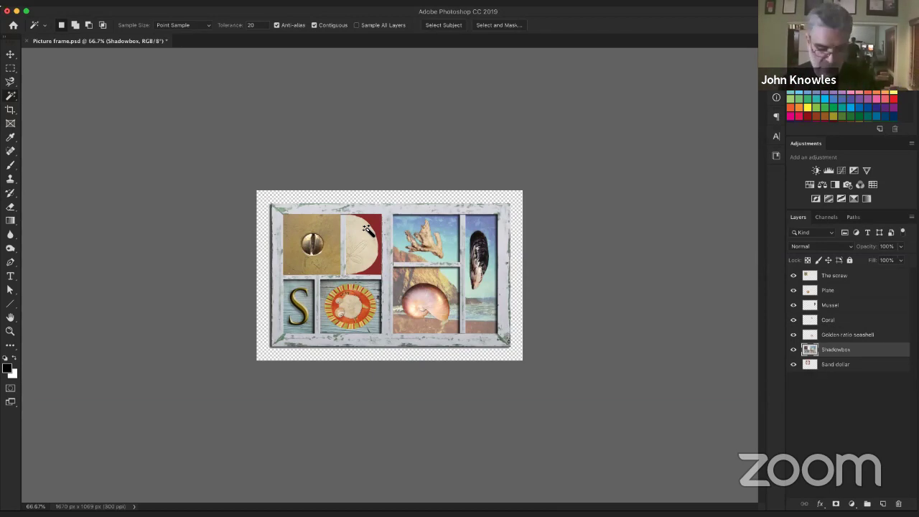
# Open the Export As settings for the picture frame with its border removed.
pyautogui.scroll(4, 366, 231)
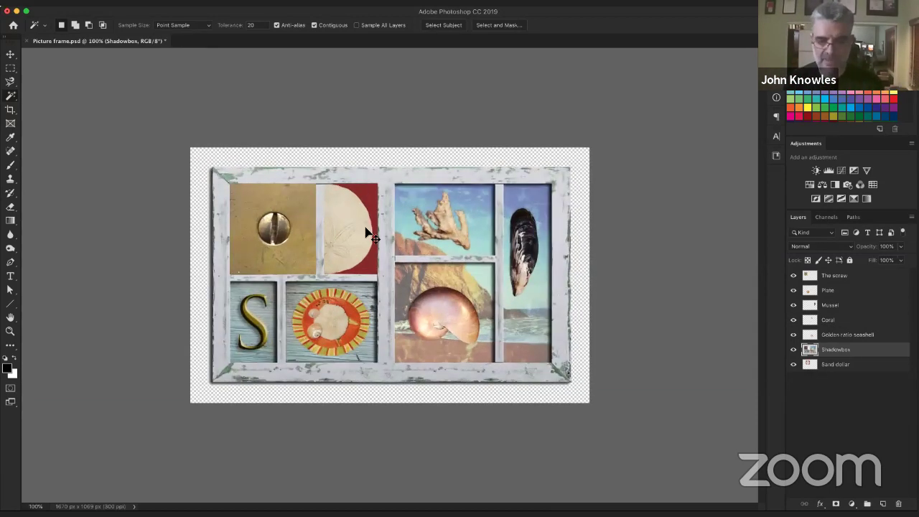
pyautogui.press('super+minus')
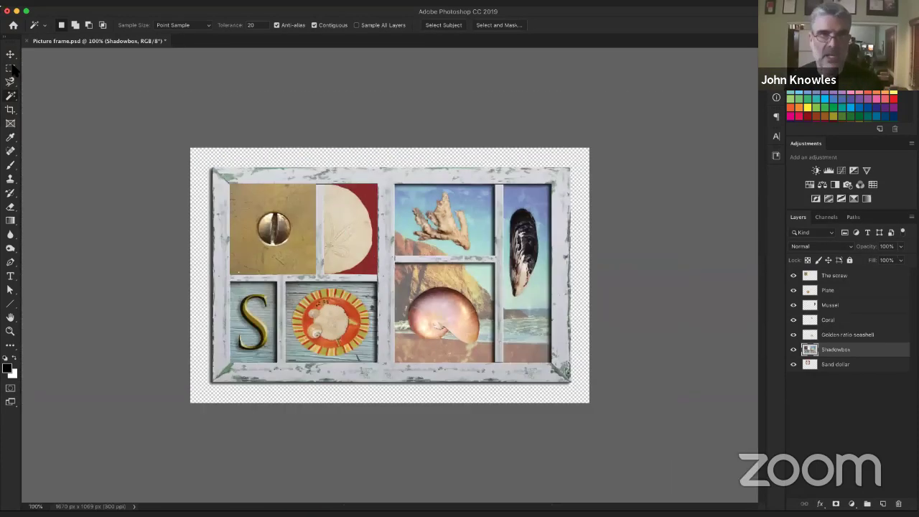
pyautogui.click(90, 2)
pyautogui.moveTo(97, 122)
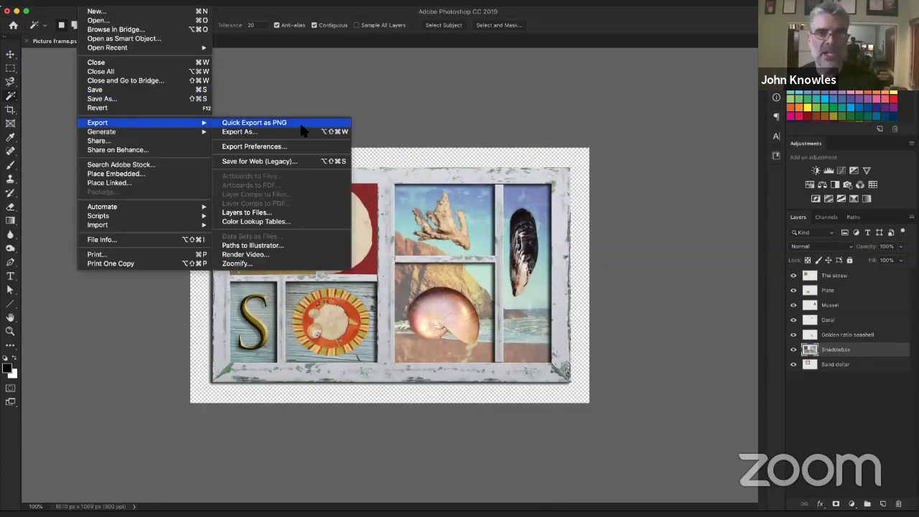
pyautogui.click(298, 133)
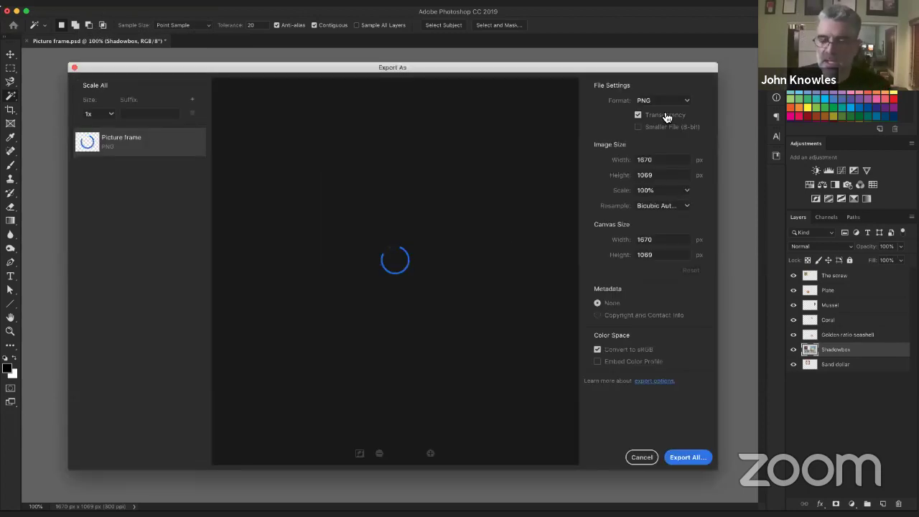
# Compare the PNG export preview with Transparency off and on, leaving Transparency enabled.
pyautogui.click(638, 115)
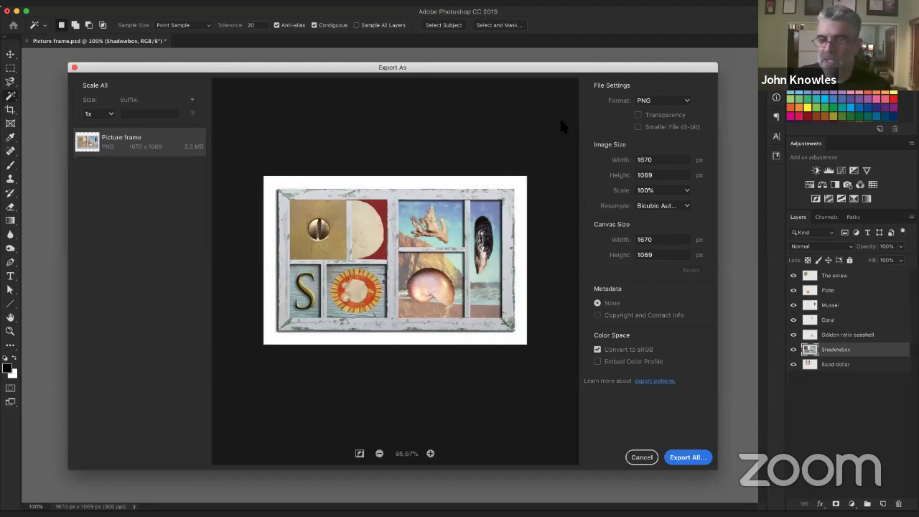
pyautogui.click(637, 115)
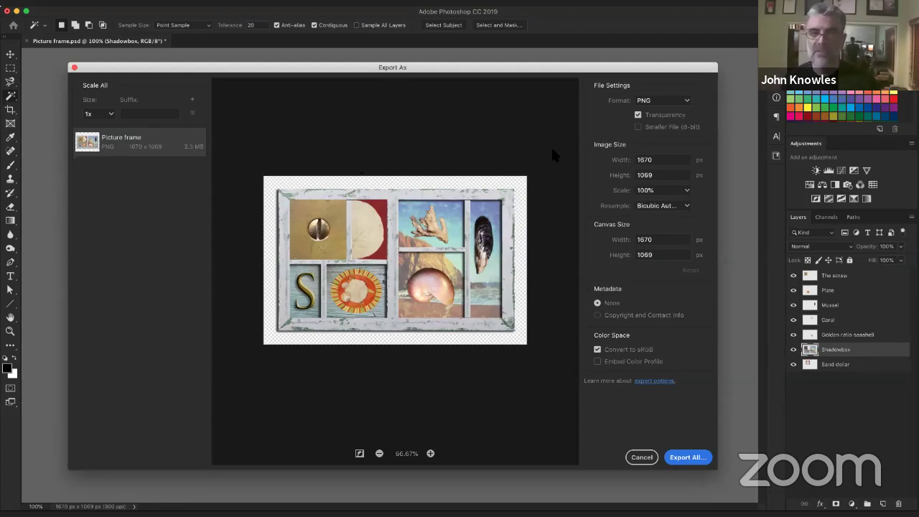
pyautogui.click(638, 115)
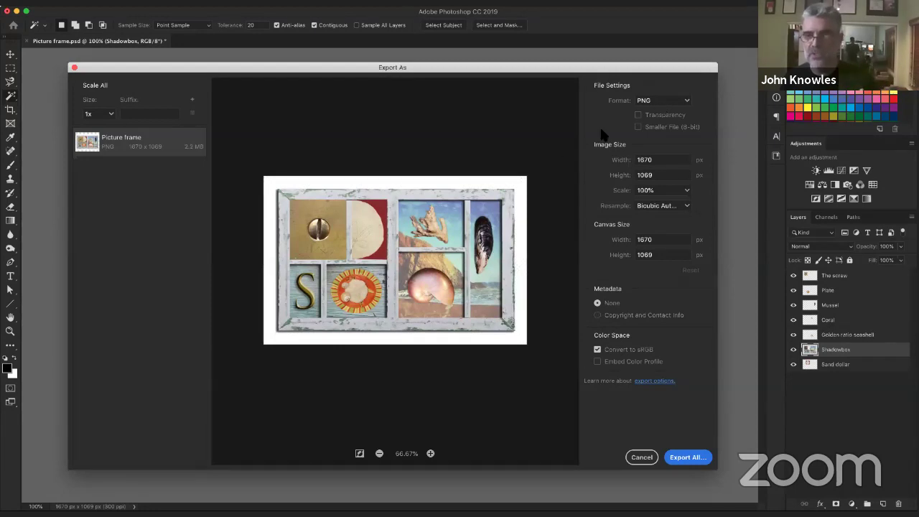
pyautogui.click(638, 117)
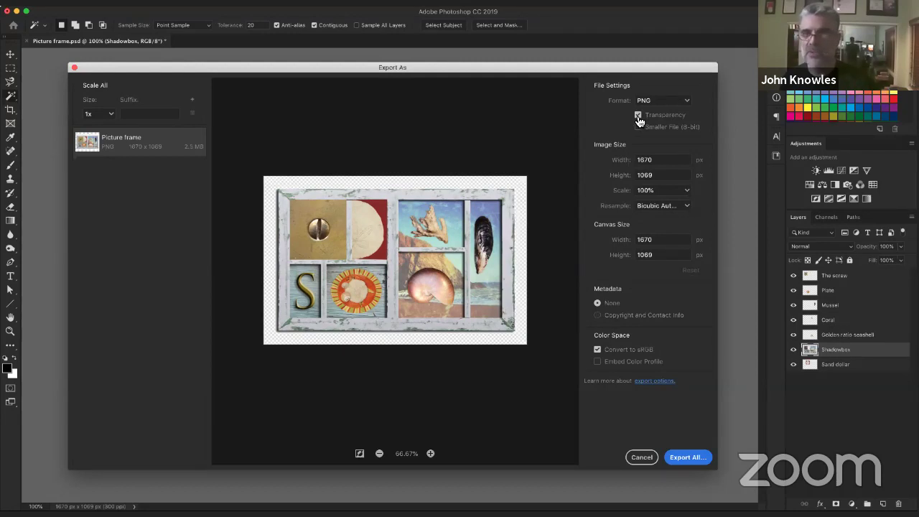
pyautogui.click(638, 117)
pyautogui.click(638, 117)
pyautogui.click(638, 117)
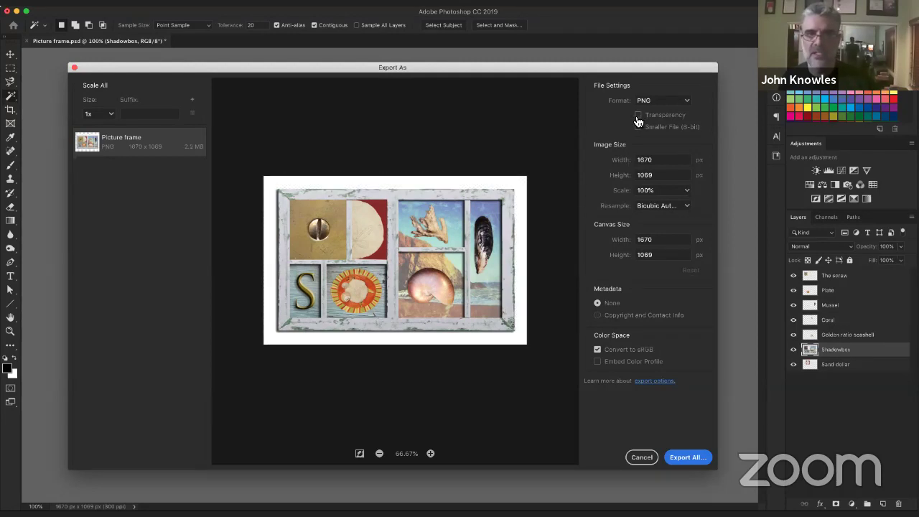
pyautogui.click(638, 117)
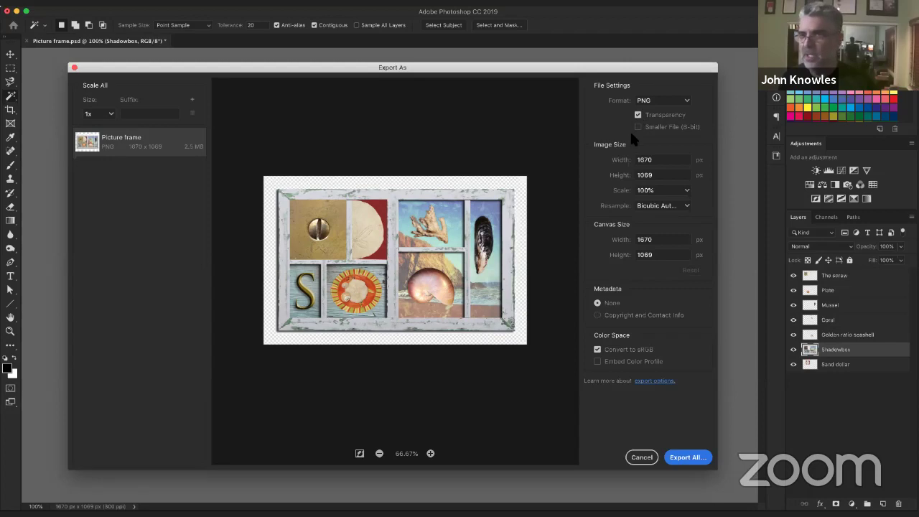
# Switch the export format to JPG and check the available quality levels, keeping 100%.
pyautogui.click(675, 106)
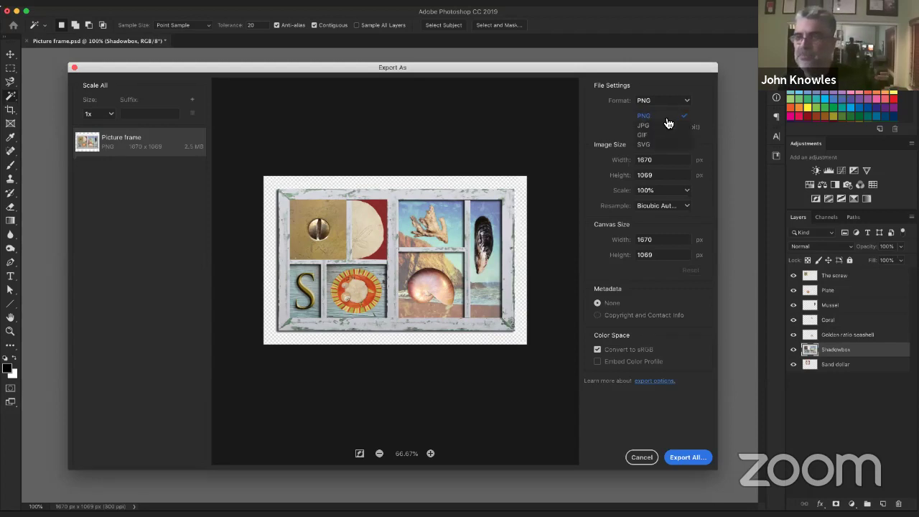
pyautogui.click(658, 125)
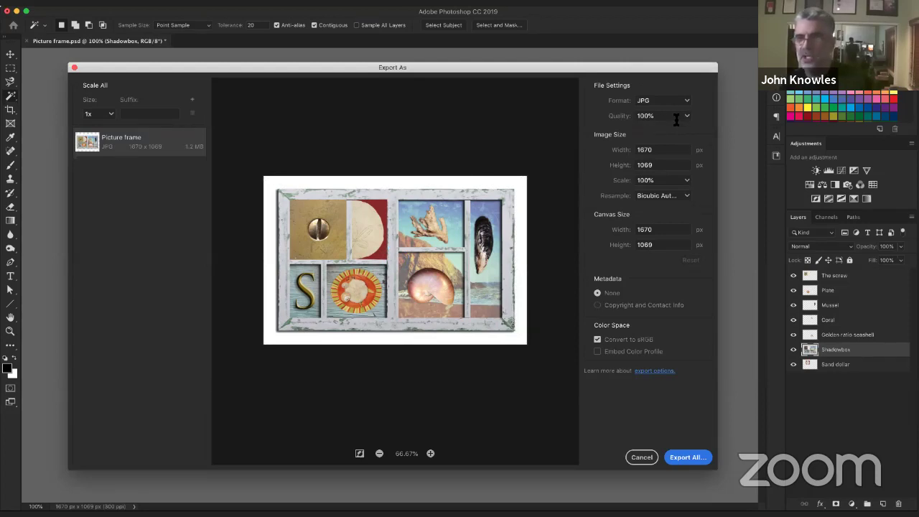
pyautogui.click(684, 118)
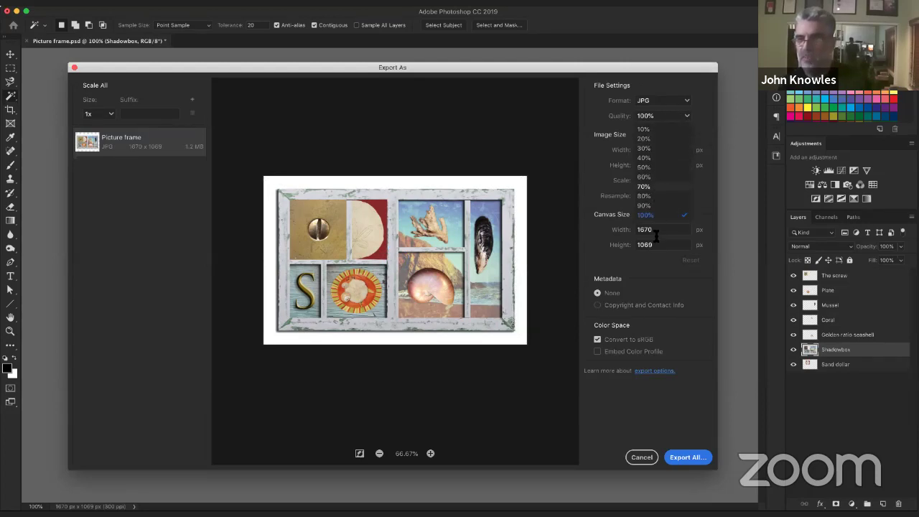
pyautogui.click(638, 193)
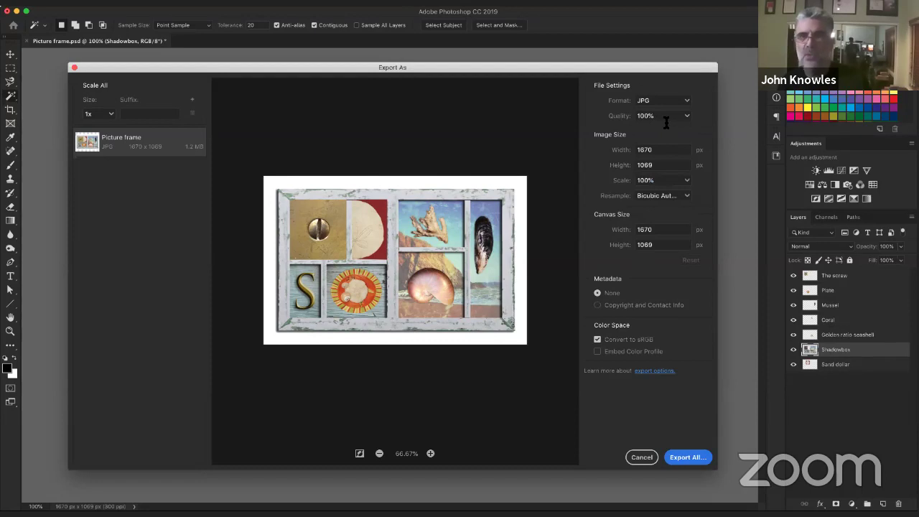
# Compare the JPG export preview of the picture frame at 10%, 50% and 90% quality.
pyautogui.click(689, 123)
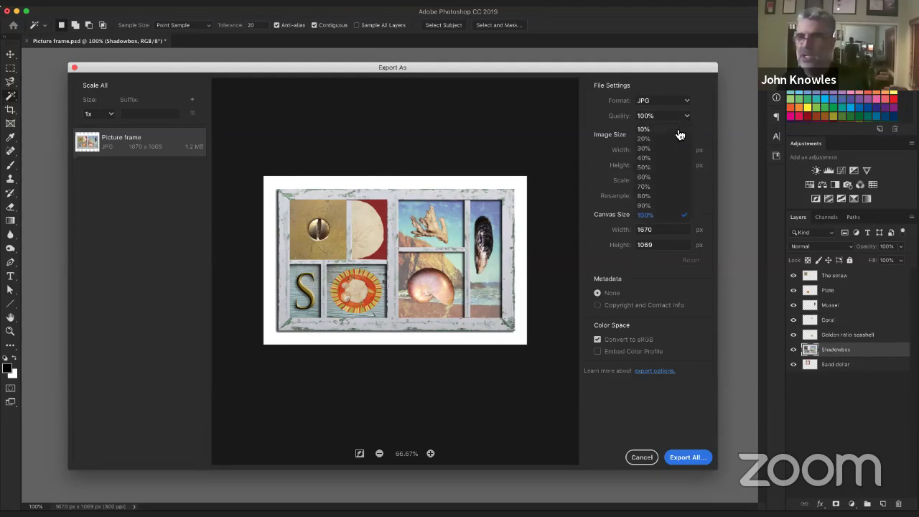
pyautogui.click(677, 130)
pyautogui.click(690, 124)
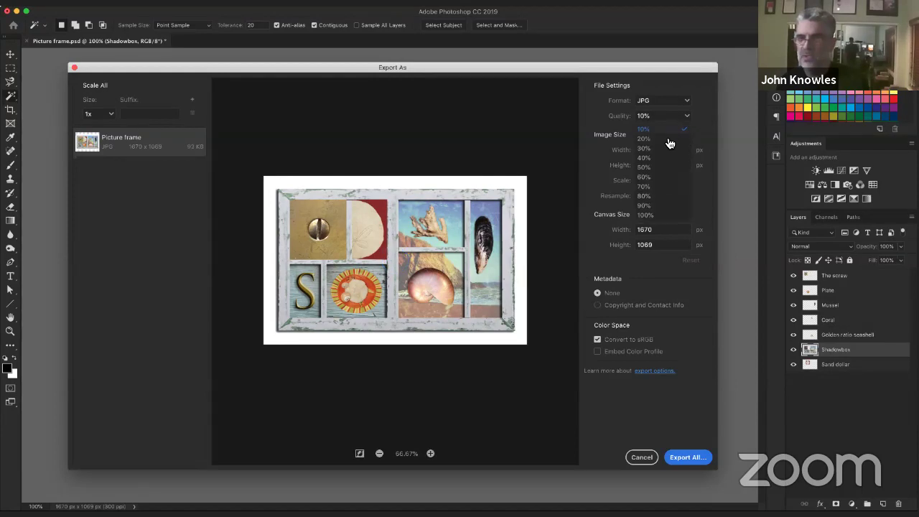
pyautogui.click(664, 166)
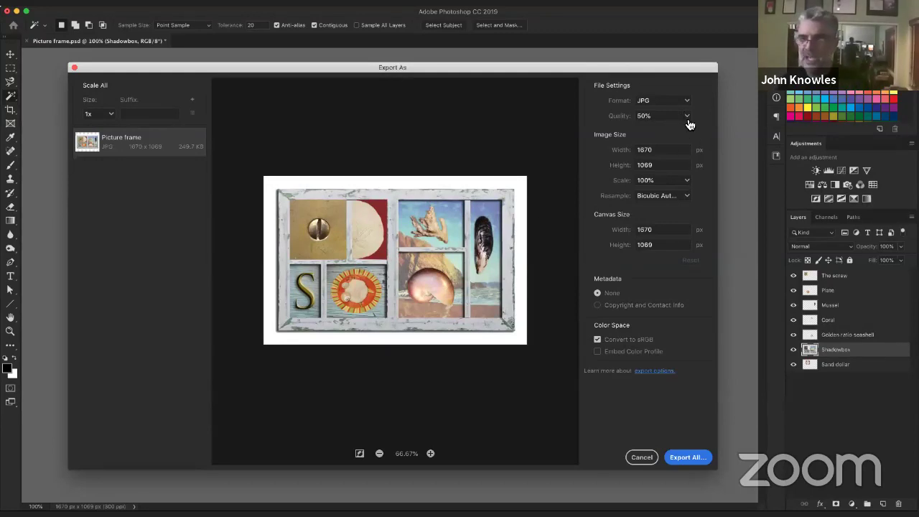
pyautogui.click(687, 125)
pyautogui.click(661, 214)
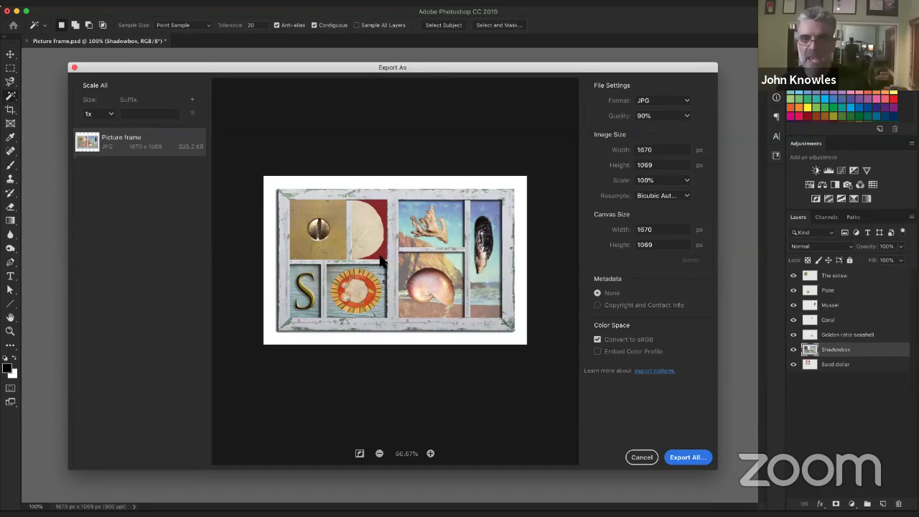
# Set the JPG quality to 10% and inspect the compression detail around the coral and cliffs at 600% preview zoom.
pyautogui.click(430, 454)
pyautogui.click(430, 454)
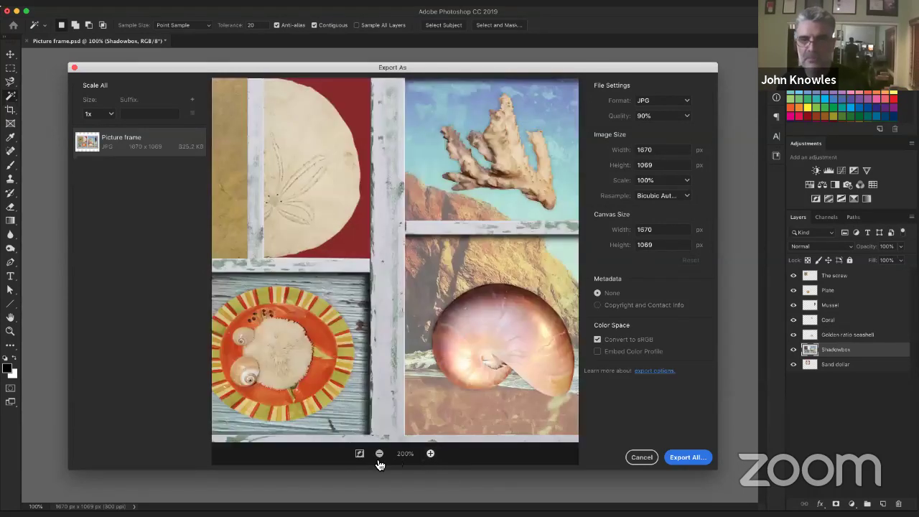
pyautogui.click(688, 120)
pyautogui.click(688, 119)
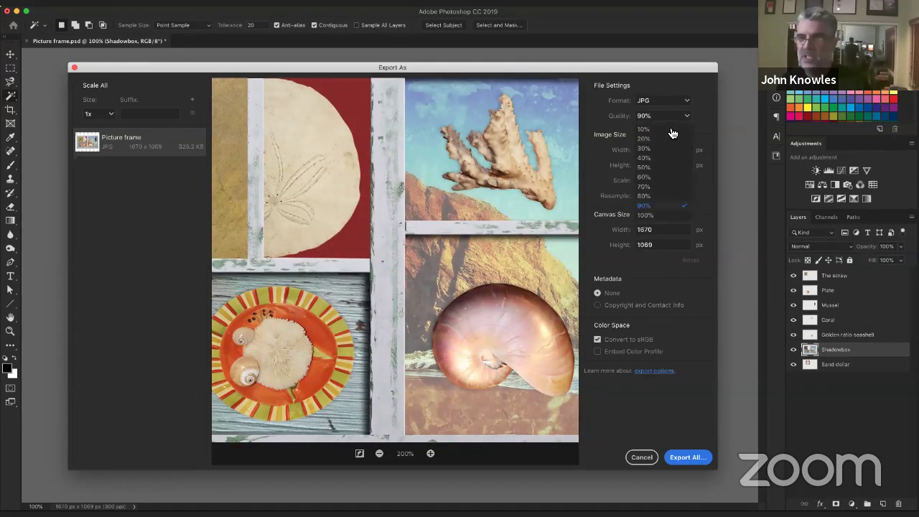
pyautogui.click(672, 130)
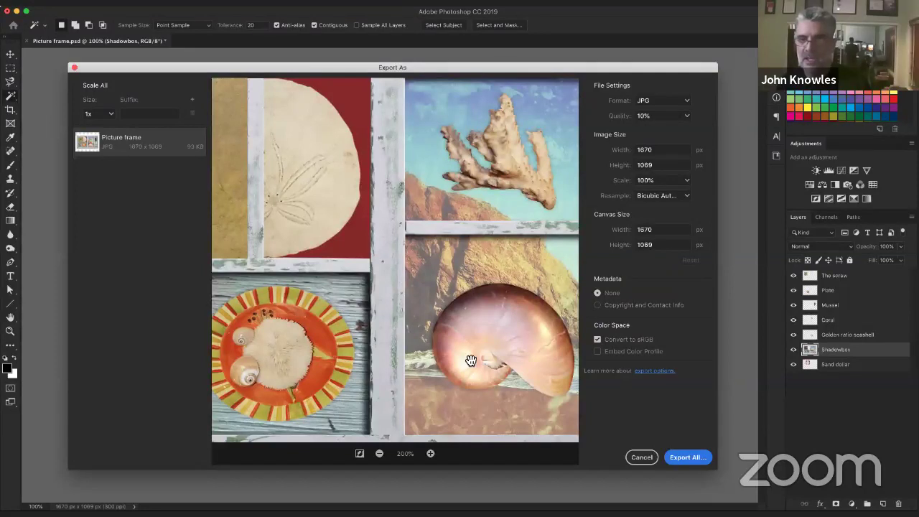
pyautogui.click(431, 454)
pyautogui.click(431, 454)
pyautogui.click(431, 454)
pyautogui.click(431, 454)
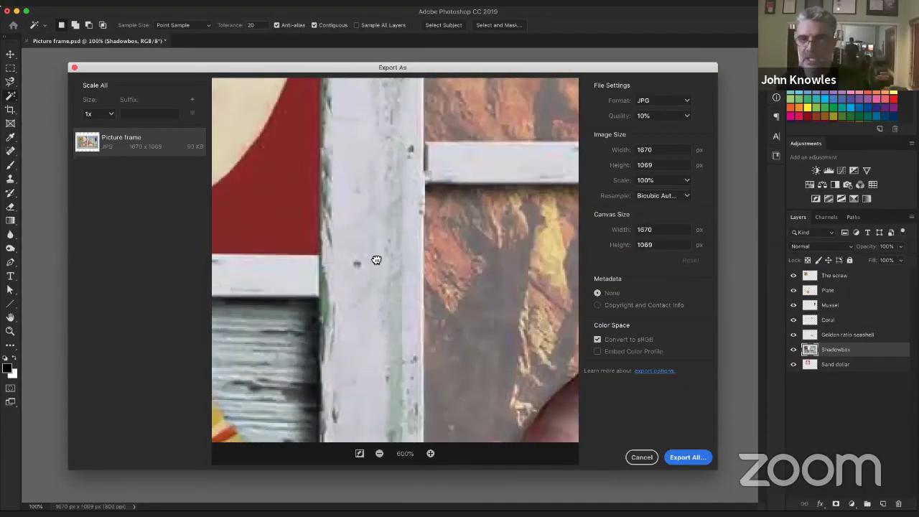
pyautogui.moveTo(376, 261); pyautogui.dragTo(394, 194)
pyautogui.moveTo(412, 256); pyautogui.dragTo(407, 209)
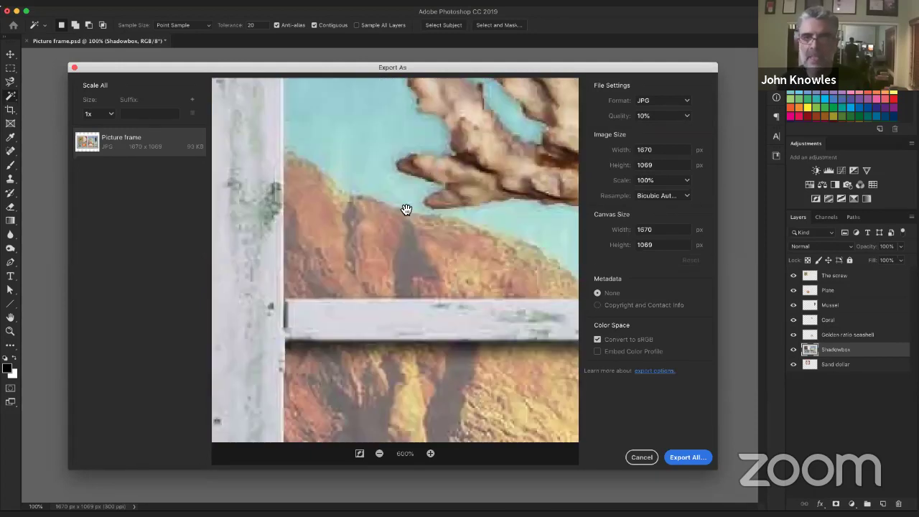
# Set the JPG quality to 80% and check the export preview from close up back out to 100% zoom.
pyautogui.click(687, 116)
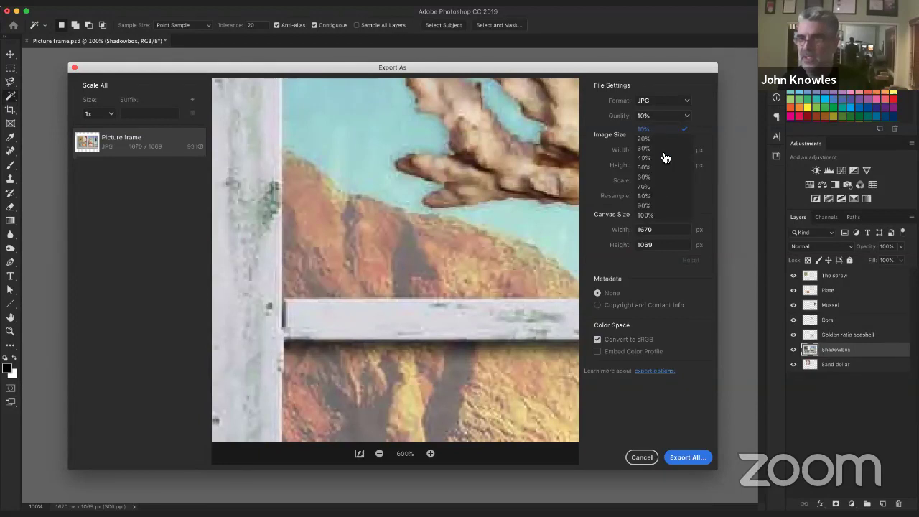
pyautogui.click(653, 195)
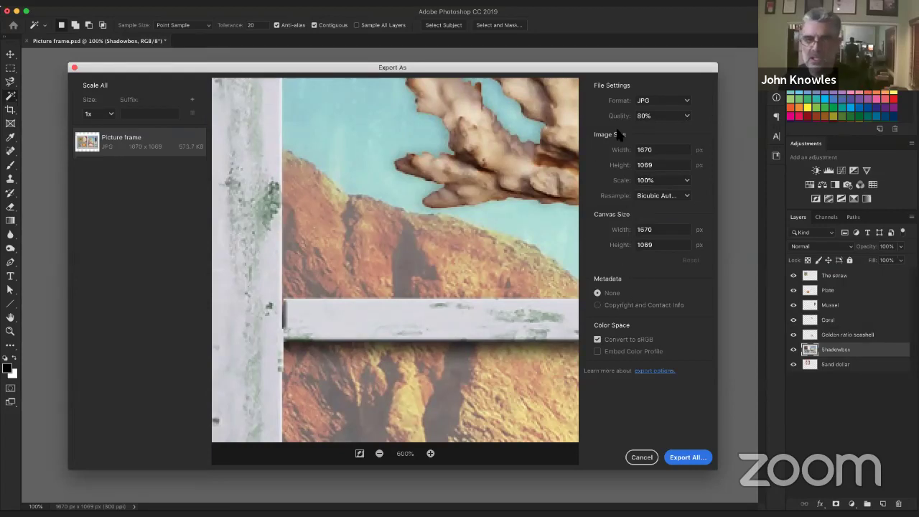
pyautogui.click(380, 455)
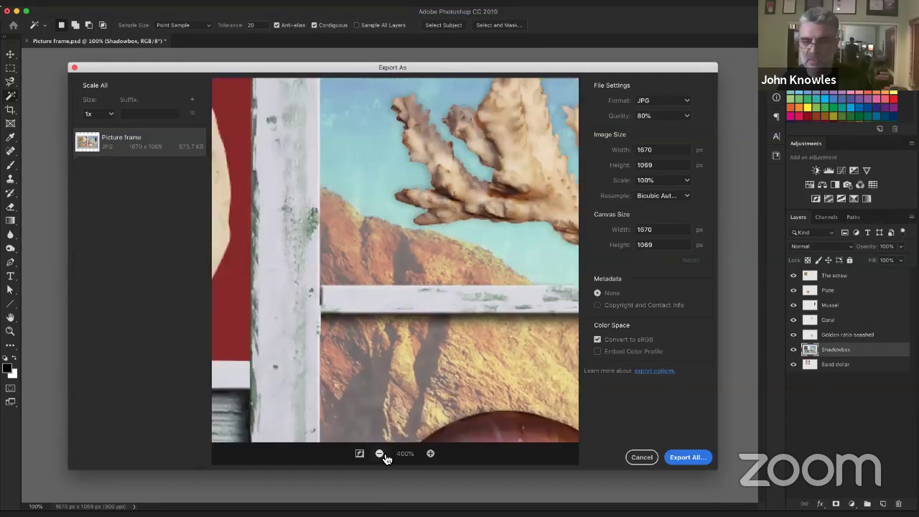
pyautogui.click(380, 454)
pyautogui.click(380, 454)
pyautogui.click(380, 454)
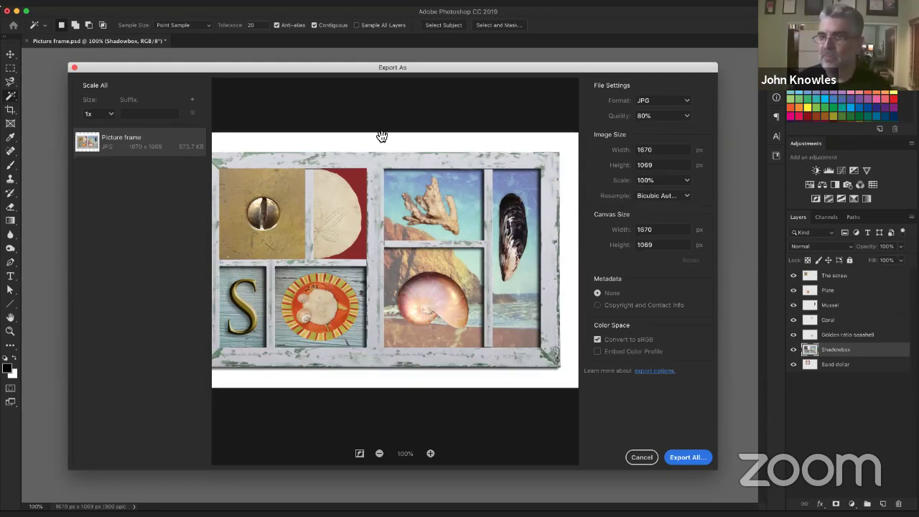
# Set the export image width to 800 px with the height scaled in proportion.
pyautogui.doubleClick(653, 149)
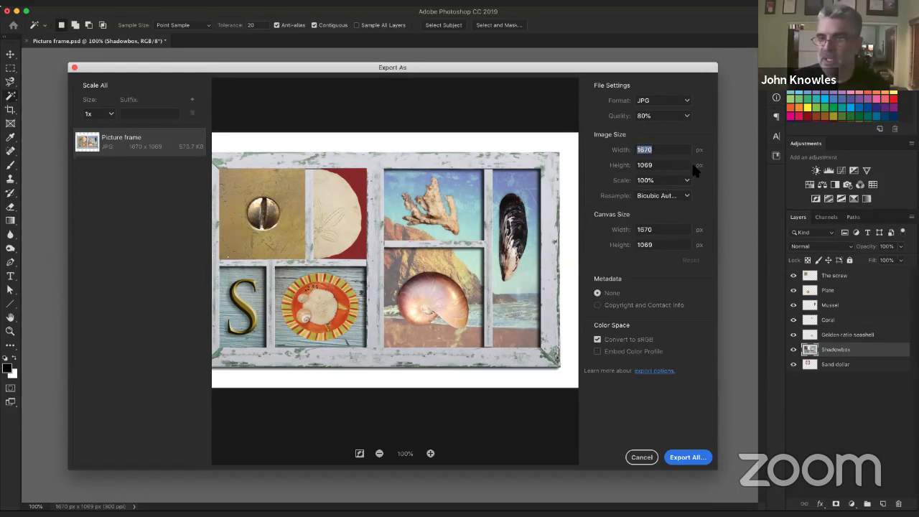
pyautogui.write('800')
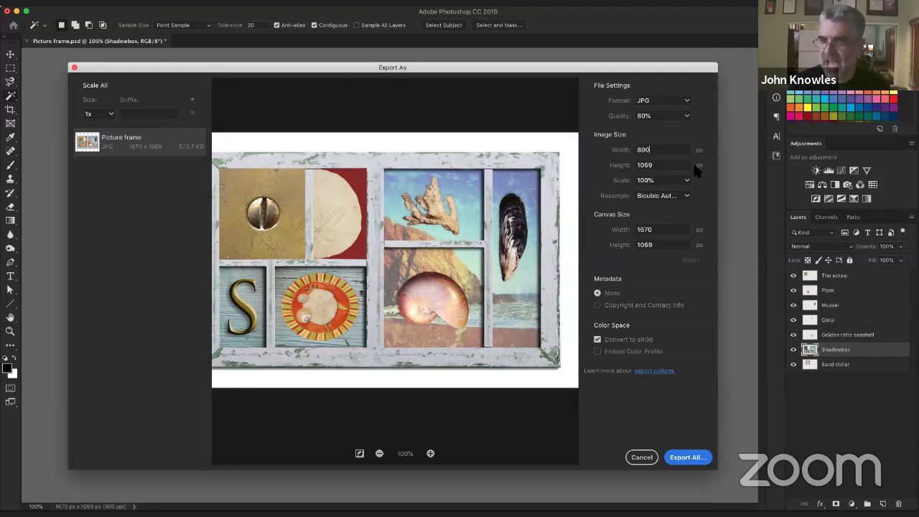
pyautogui.press('Tab')
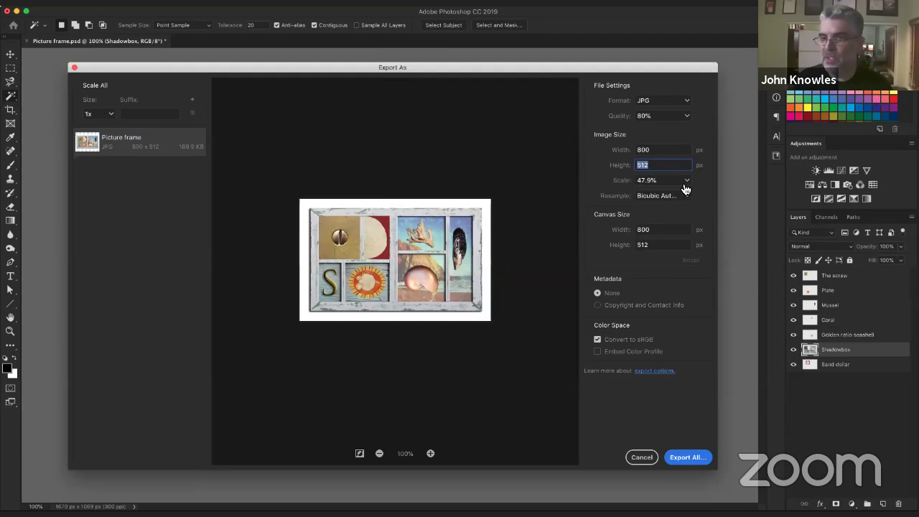
# Scale the export image to 50% and set its canvas size to 1800 px wide by 1000 px high.
pyautogui.click(667, 182)
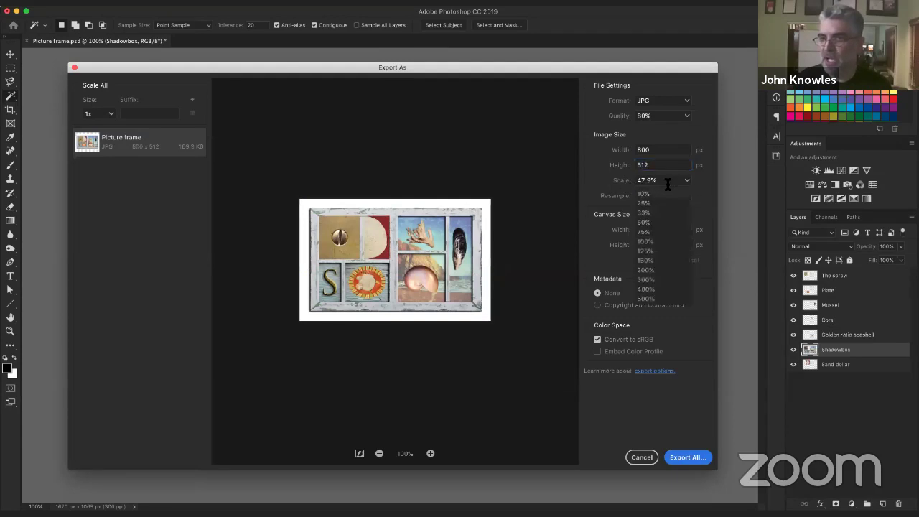
pyautogui.click(662, 222)
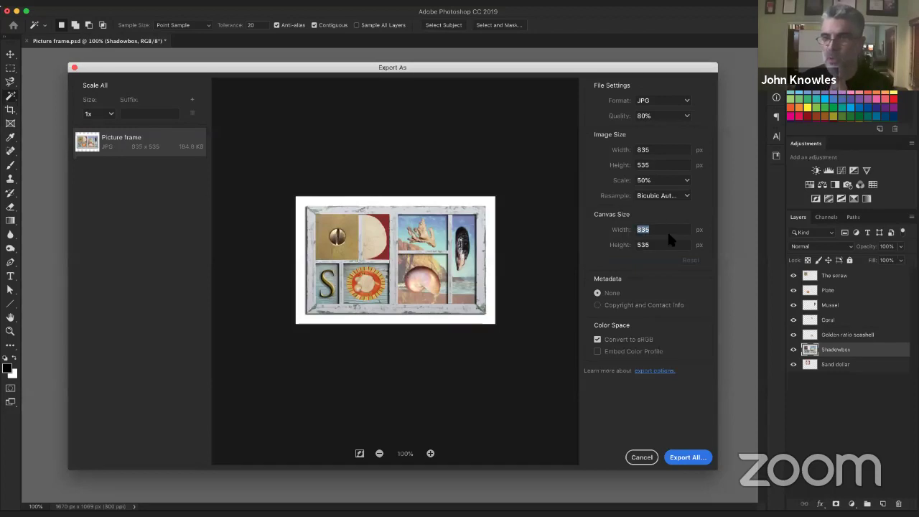
pyautogui.write('1800')
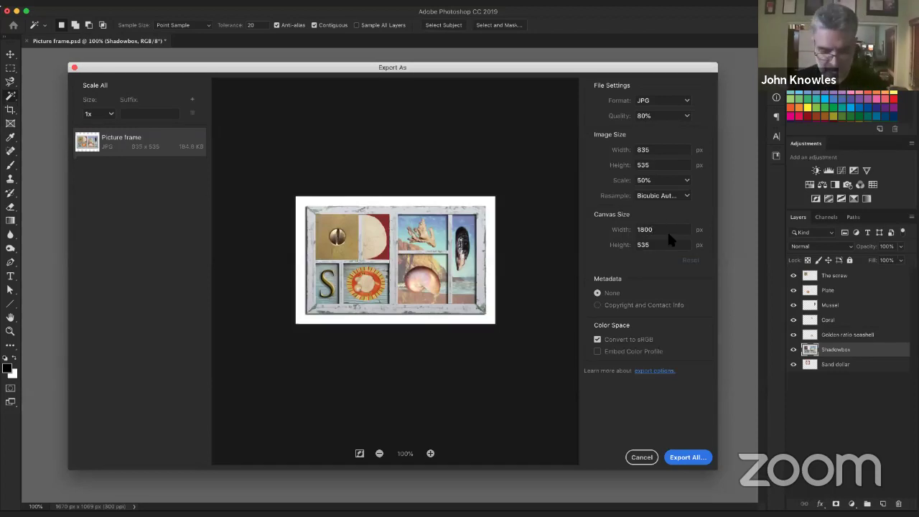
pyautogui.press('Tab')
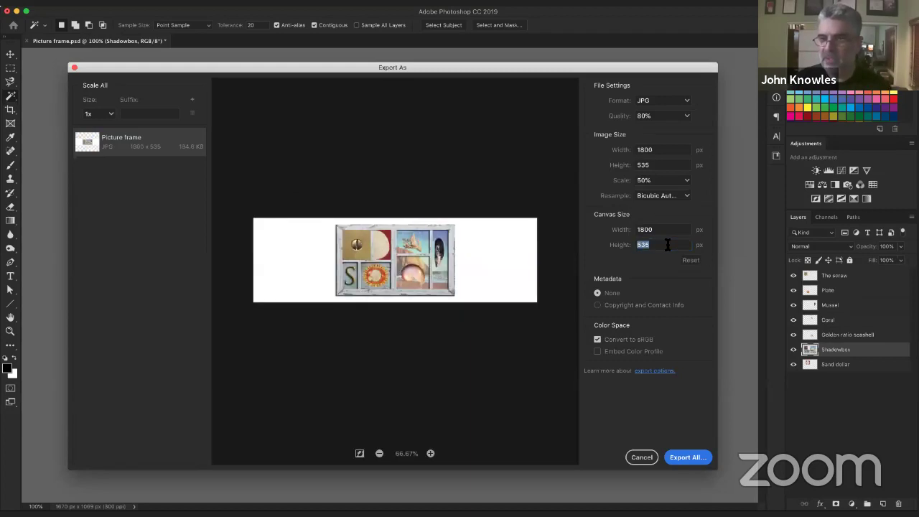
pyautogui.press('BackSpace')
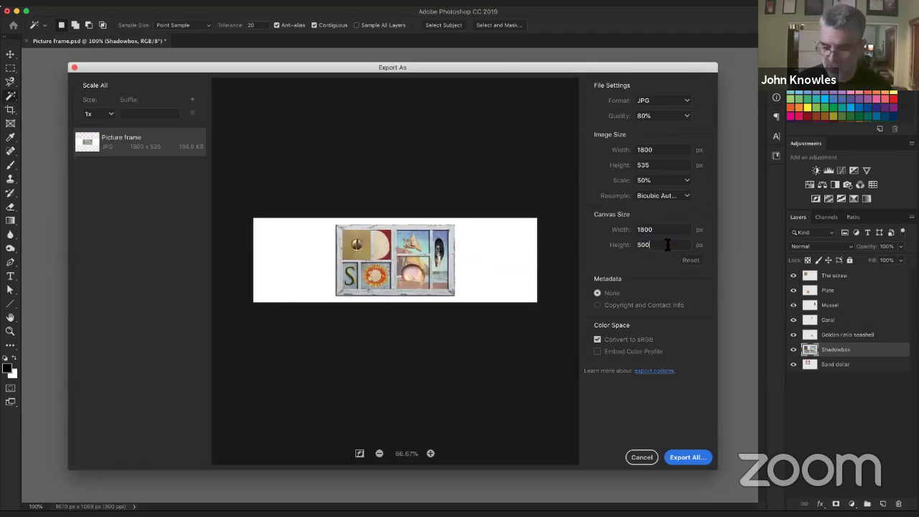
pyautogui.write('1000')
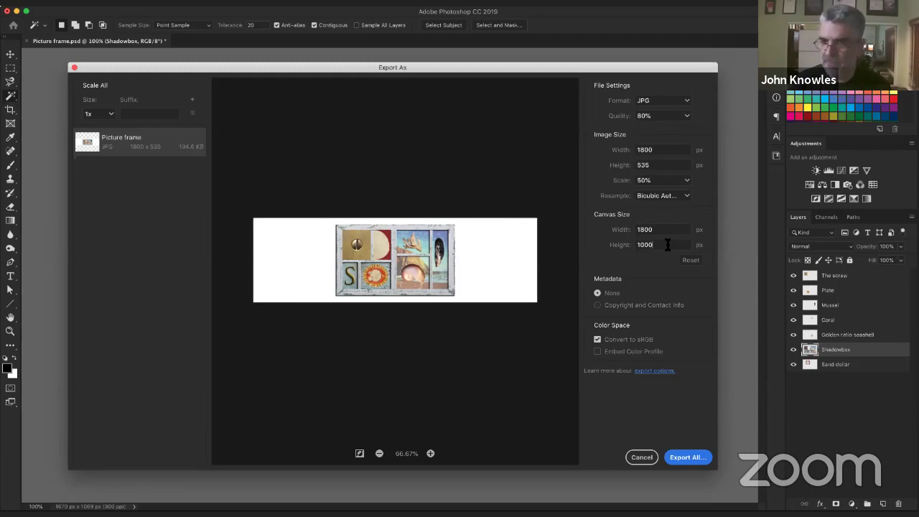
pyautogui.press('Tab')
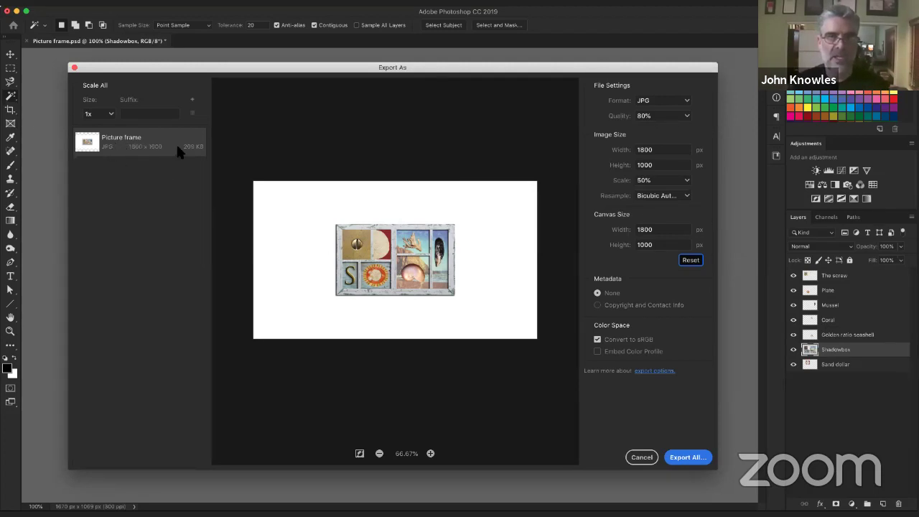
# Add 0.5x, 0.75x and 0.25x export sizes alongside the 1x version, keeping the 0.5x entry's size.
pyautogui.click(192, 100)
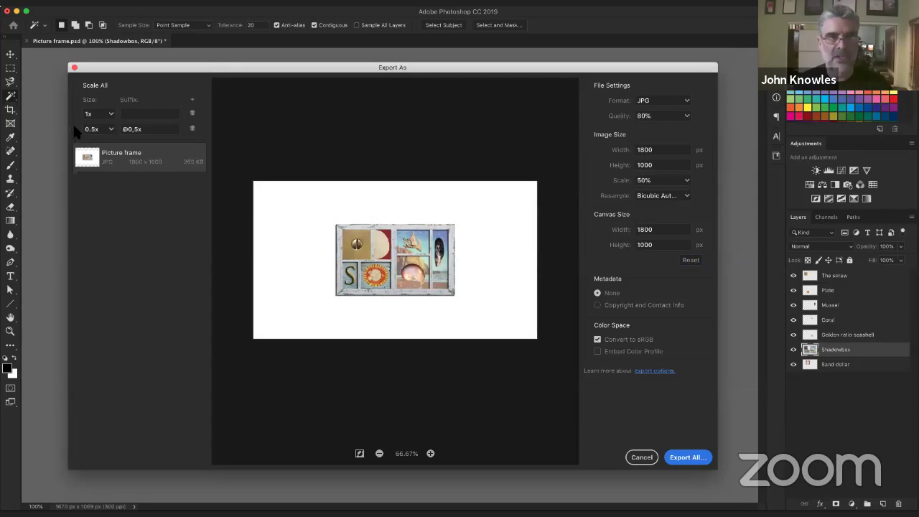
pyautogui.click(191, 100)
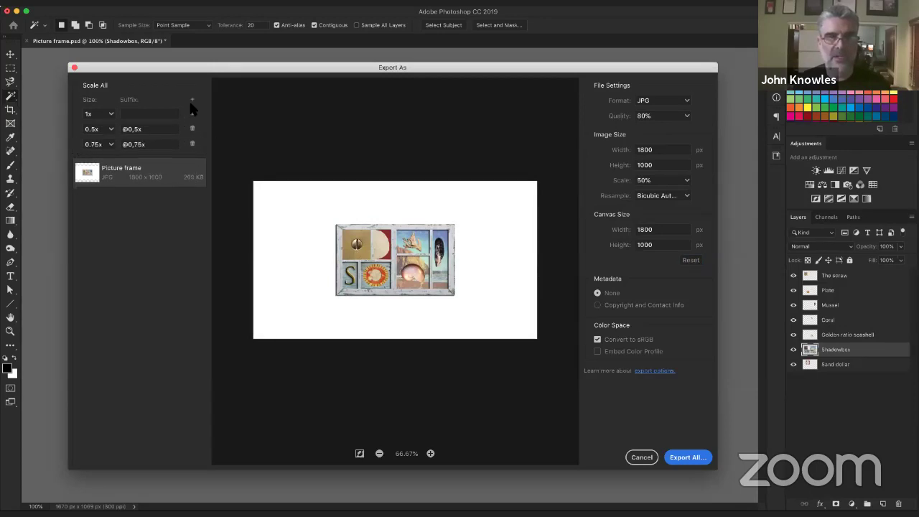
pyautogui.click(192, 101)
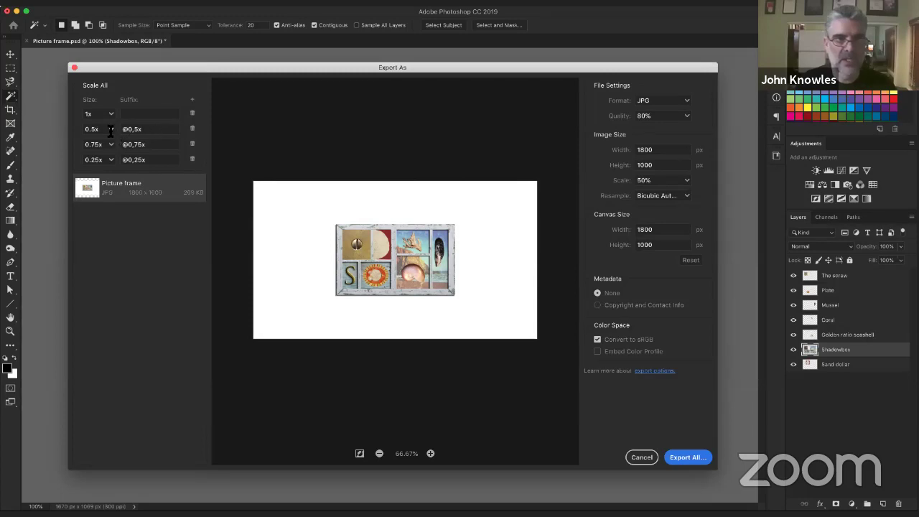
pyautogui.click(110, 130)
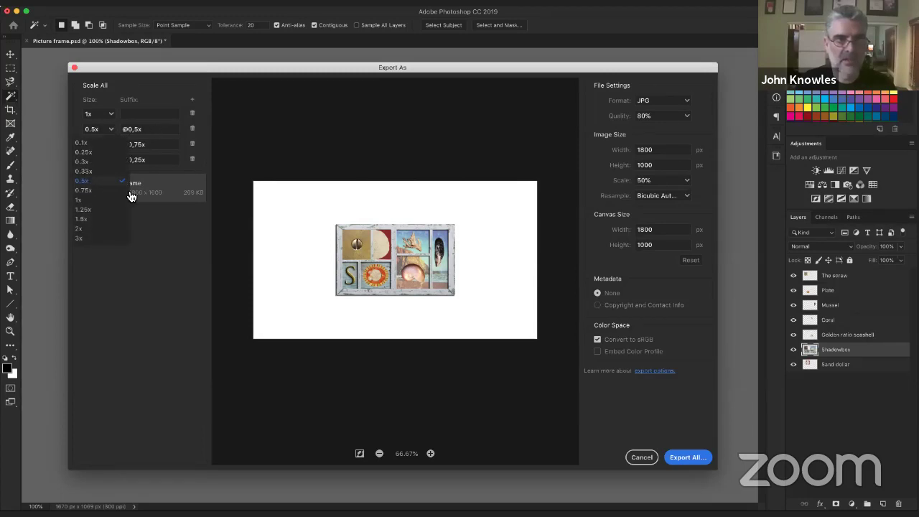
pyautogui.click(84, 181)
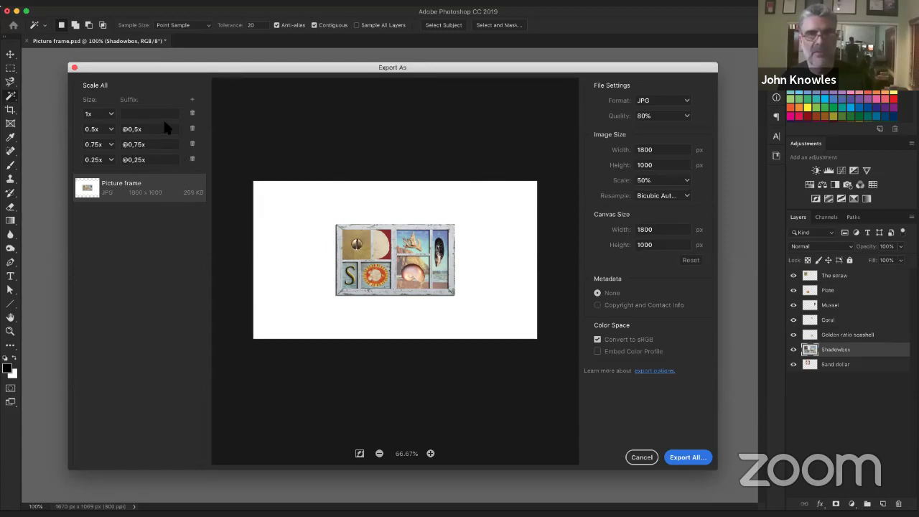
# Remove the 0.25x export size and export all remaining sizes to the "4. Selecting and moving" folder.
pyautogui.click(191, 159)
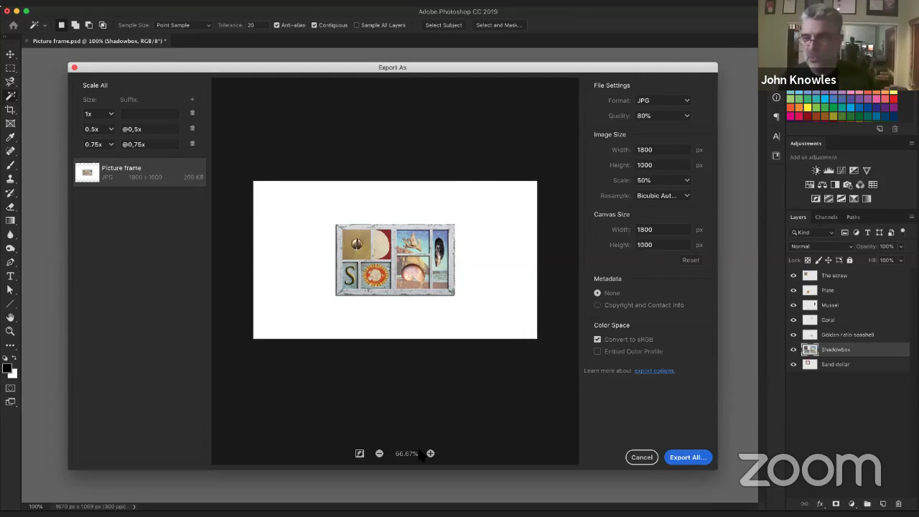
pyautogui.press('Return')
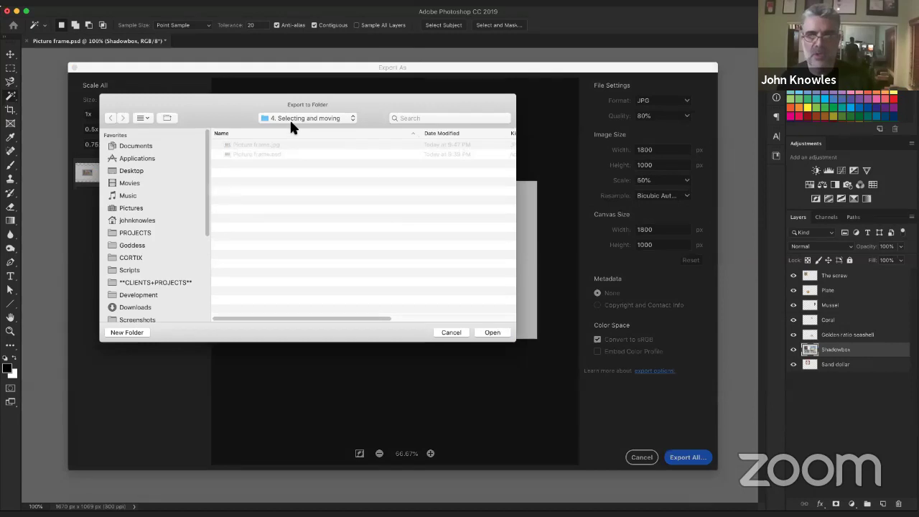
pyautogui.click(493, 332)
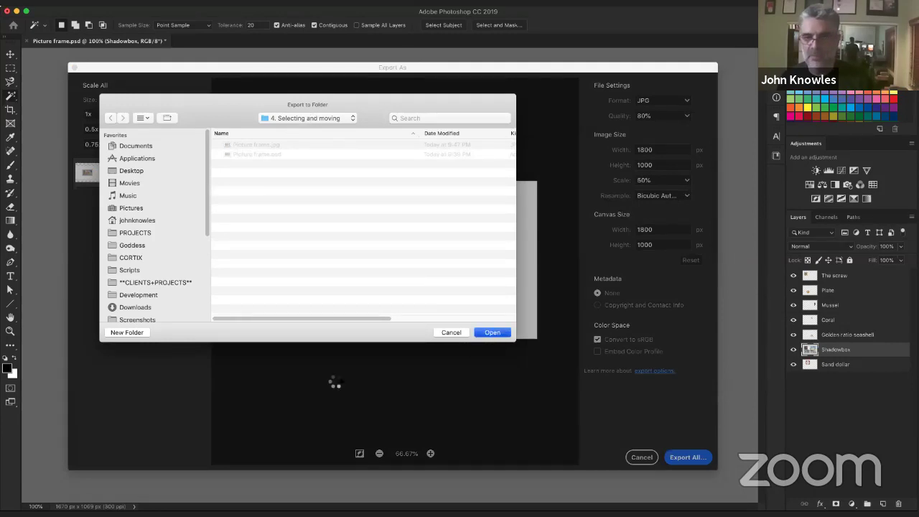
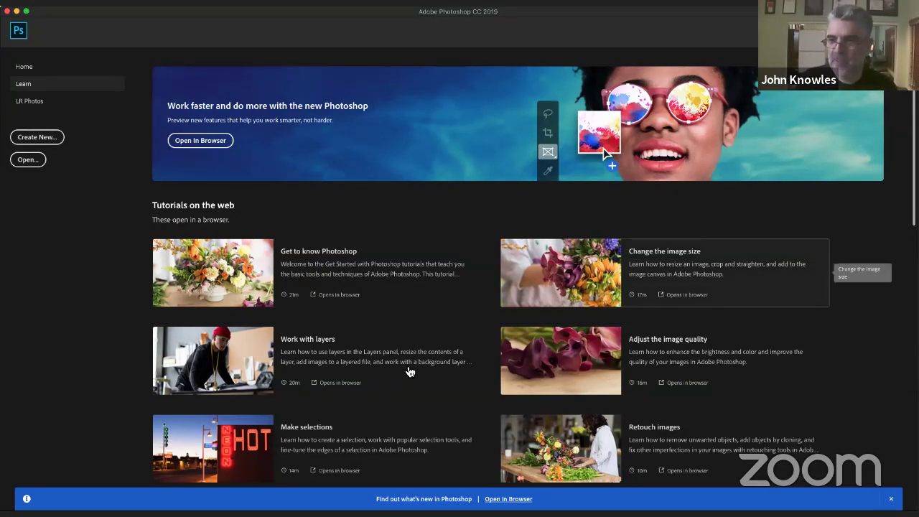
pyautogui.scroll(-3, 468, 349)
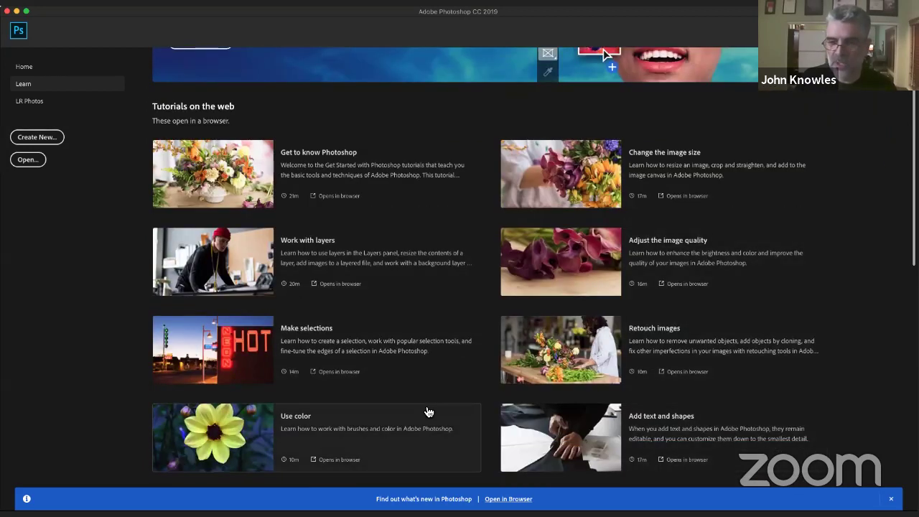
pyautogui.scroll(1, 429, 414)
pyautogui.scroll(1, 429, 413)
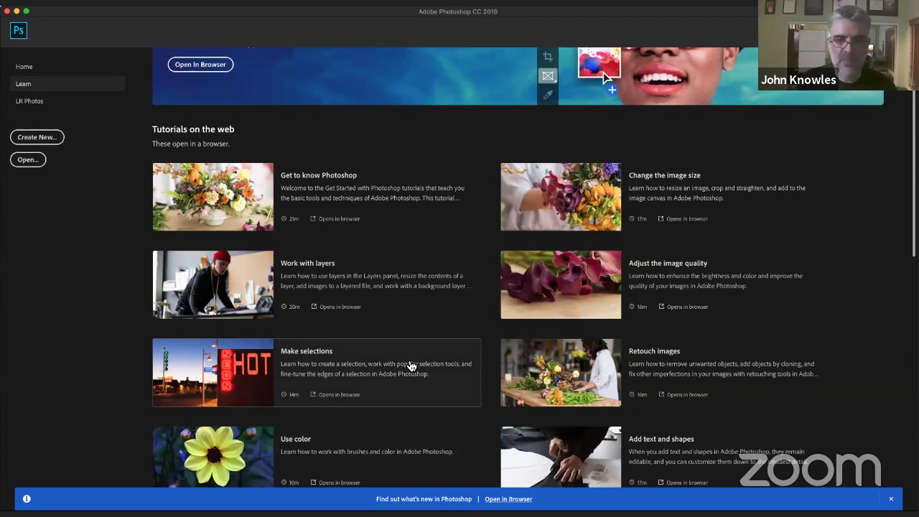
pyautogui.scroll(1, 410, 366)
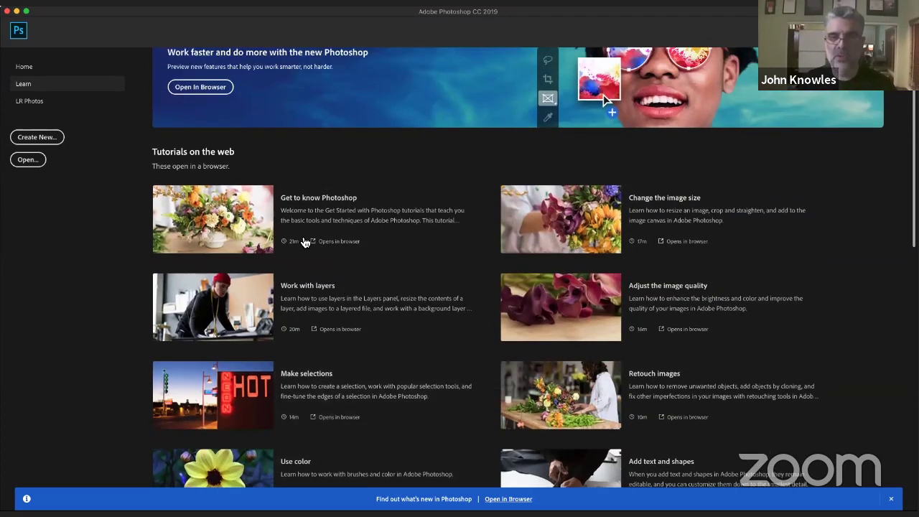
# Start a new document and look through the recent, saved and print presets and the full set of photo presets.
pyautogui.click(48, 106)
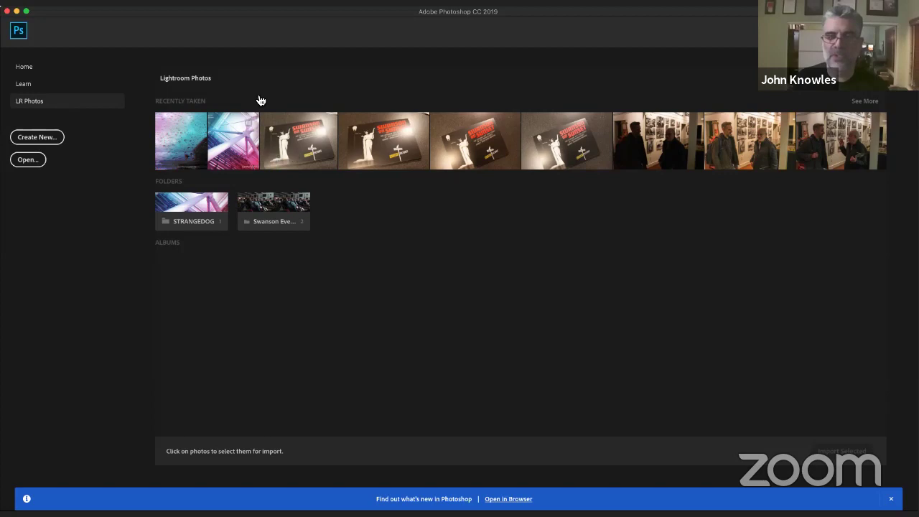
pyautogui.click(38, 138)
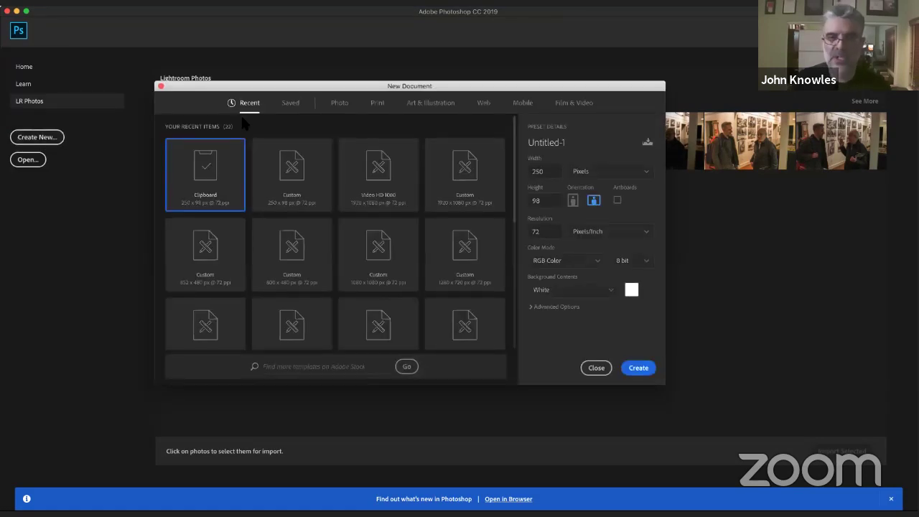
pyautogui.click(292, 108)
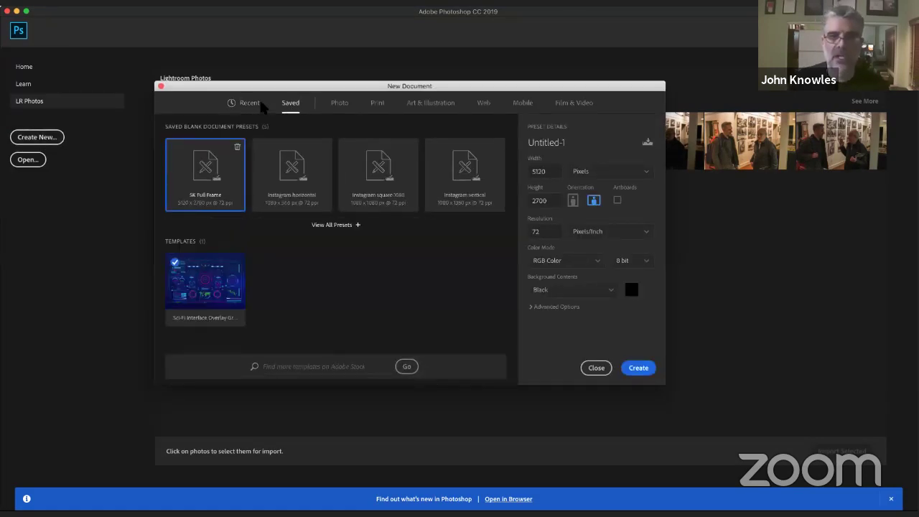
pyautogui.click(339, 108)
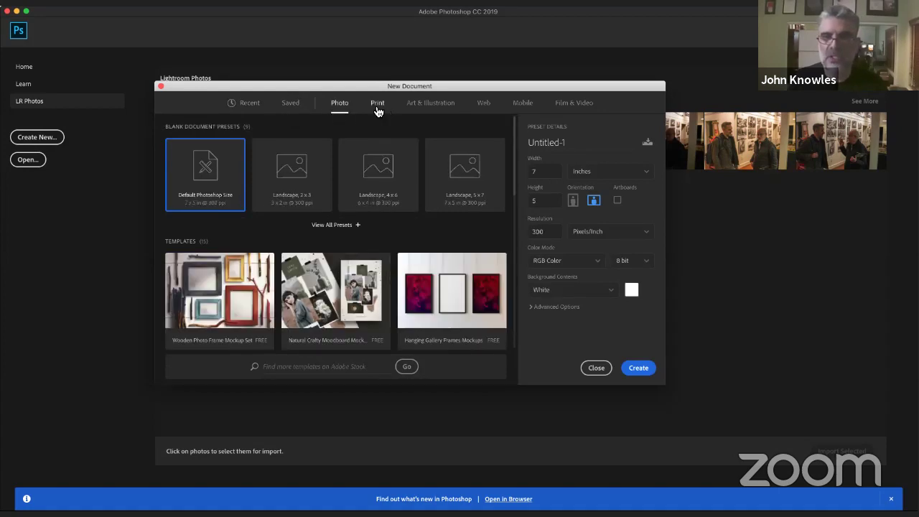
pyautogui.click(378, 109)
pyautogui.click(349, 108)
pyautogui.click(336, 225)
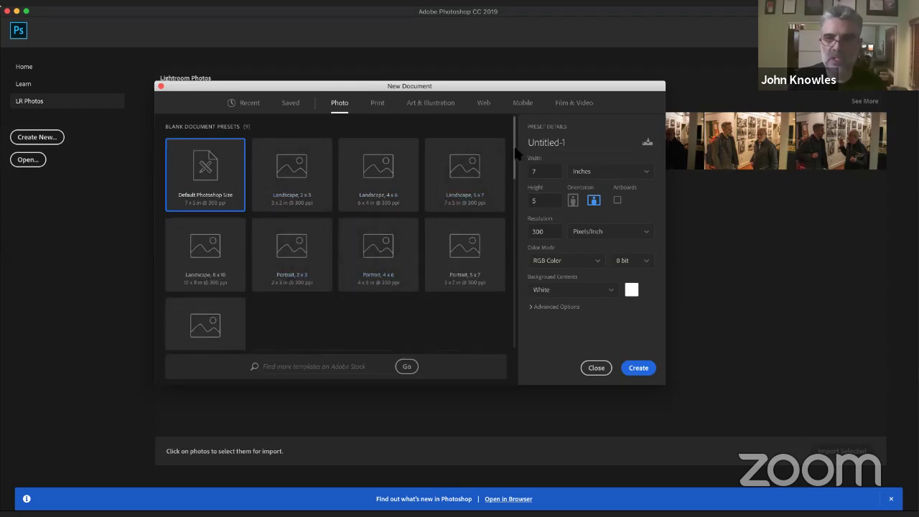
pyautogui.scroll(-5, 513, 176)
pyautogui.scroll(4, 513, 176)
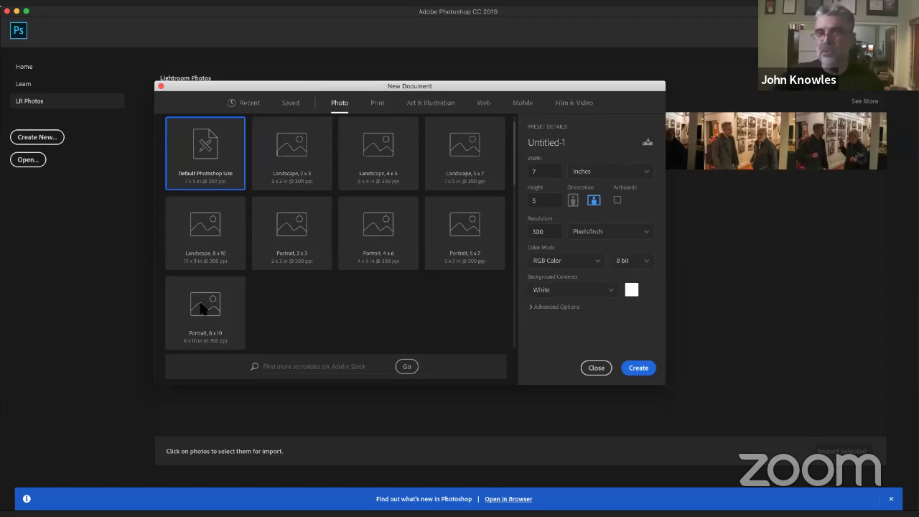
# Choose the Landscape, 5 x 7 photo preset and set its resolution to 600 pixels/inch.
pyautogui.click(306, 179)
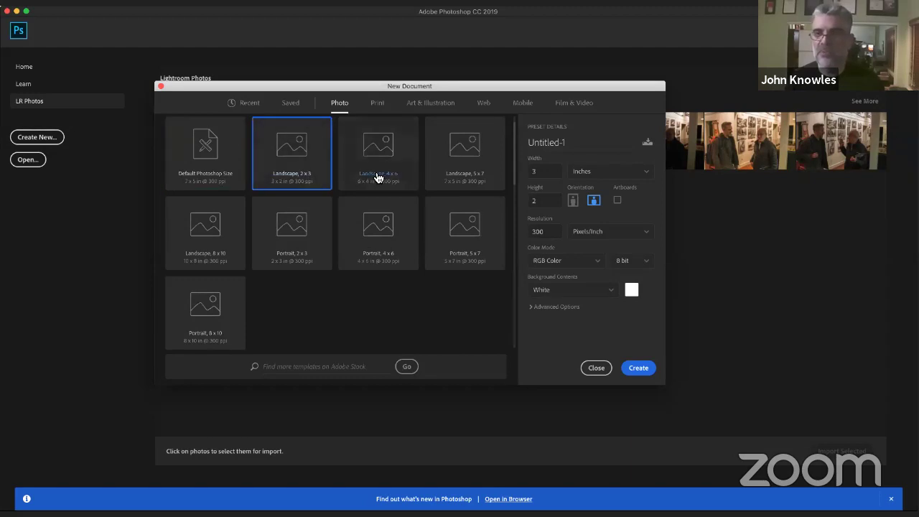
pyautogui.click(415, 184)
pyautogui.click(438, 184)
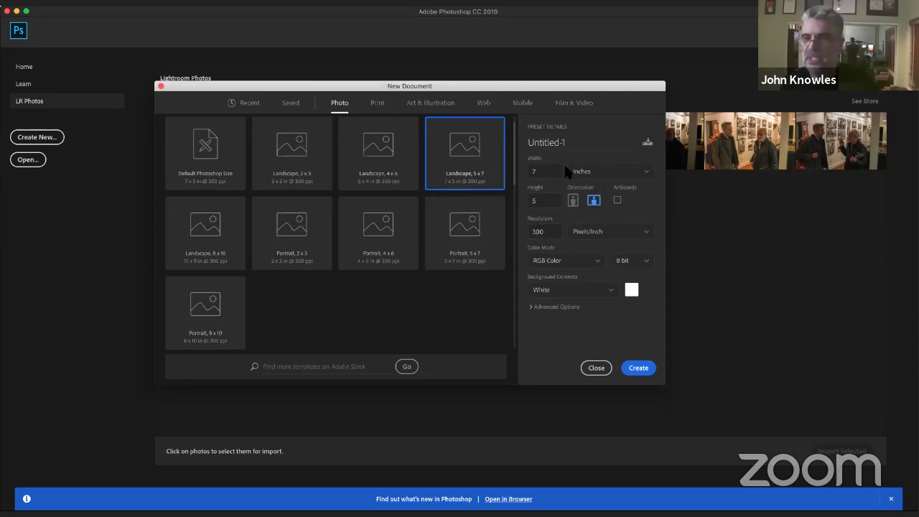
pyautogui.doubleClick(549, 232)
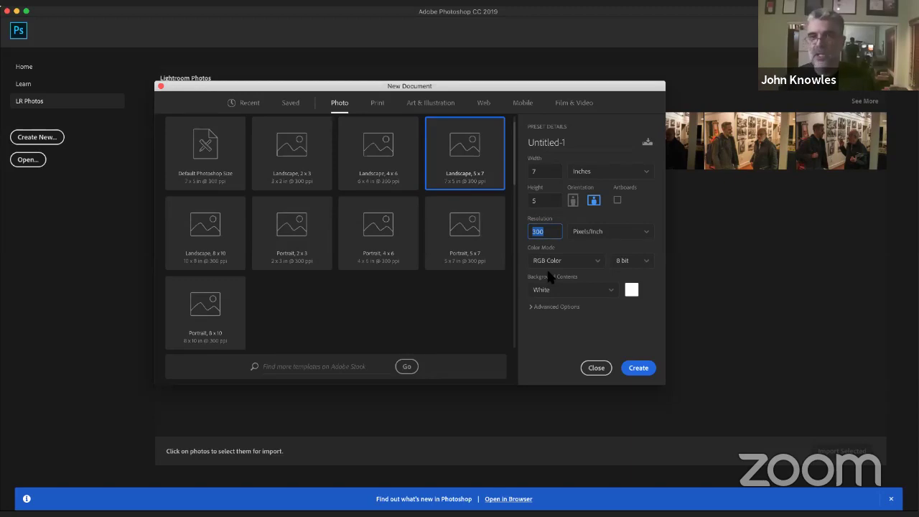
pyautogui.write('6')
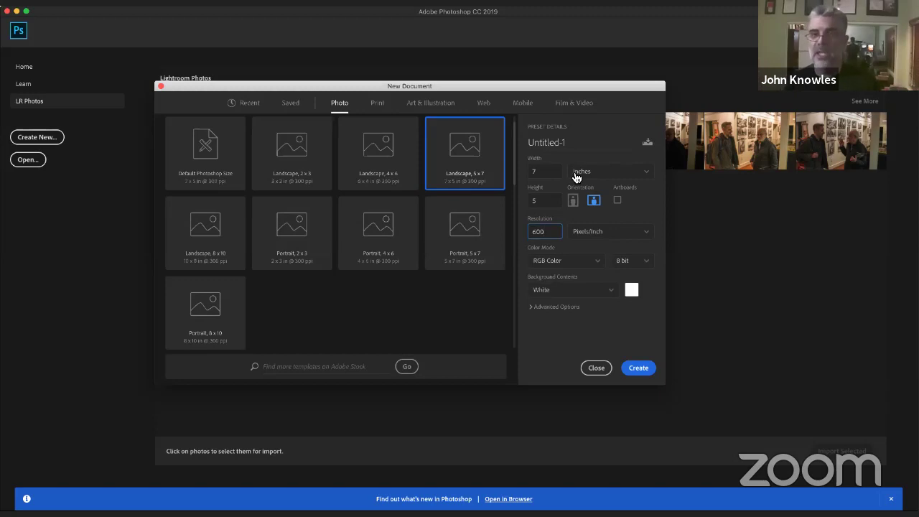
# Examine the new-document presets for print, art and illustration, web, mobile, and film and video.
pyautogui.click(376, 107)
pyautogui.click(425, 112)
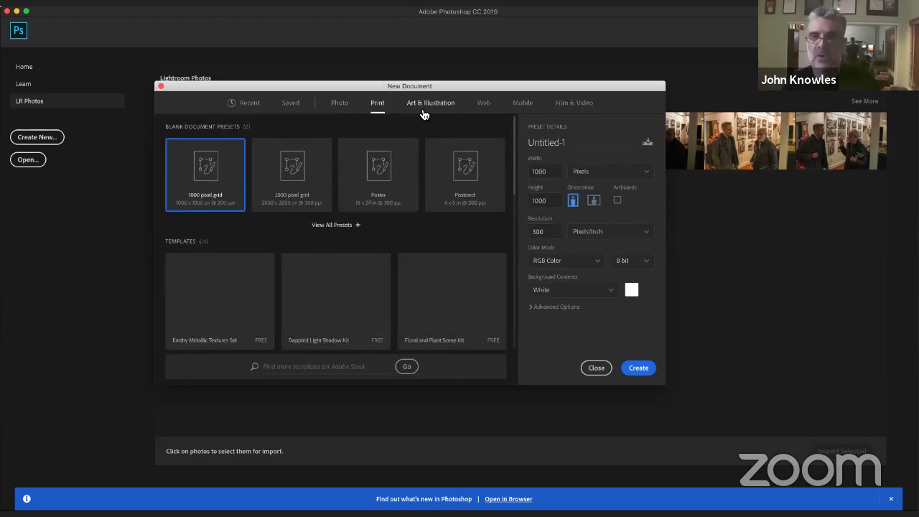
pyautogui.click(484, 110)
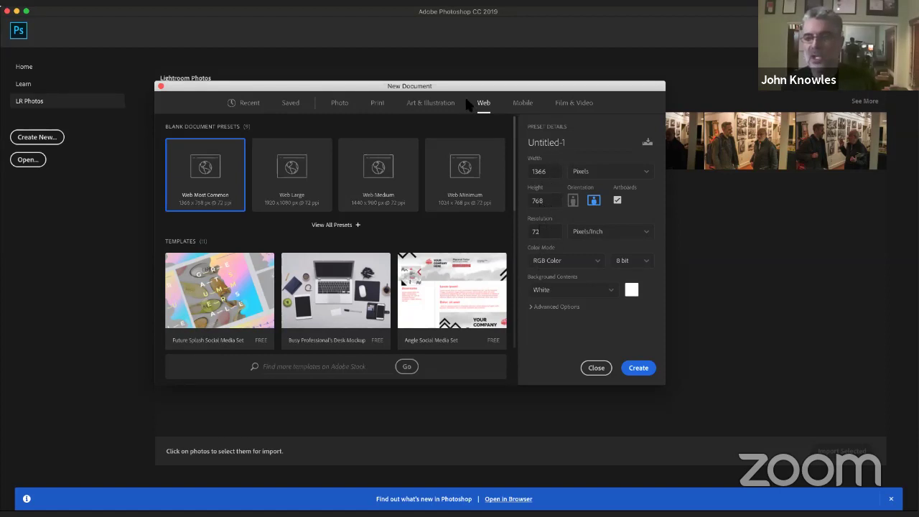
pyautogui.click(557, 108)
pyautogui.click(532, 109)
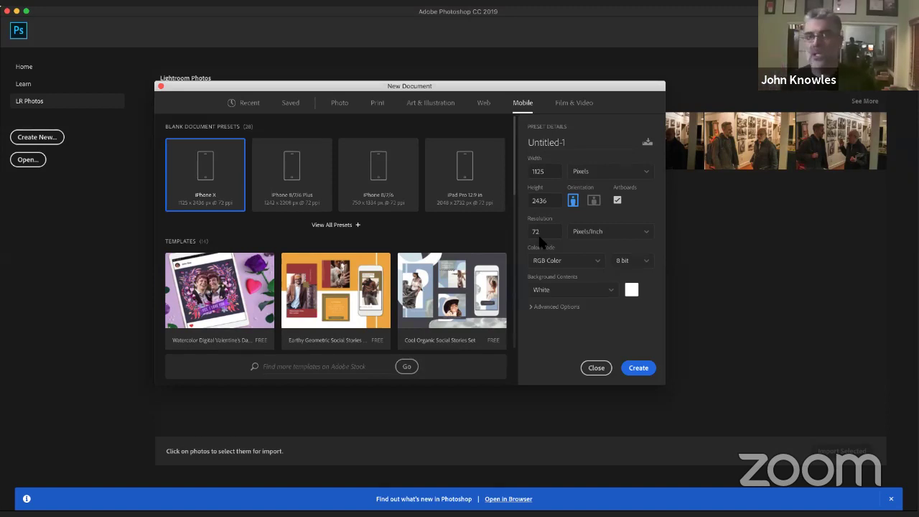
pyautogui.click(588, 108)
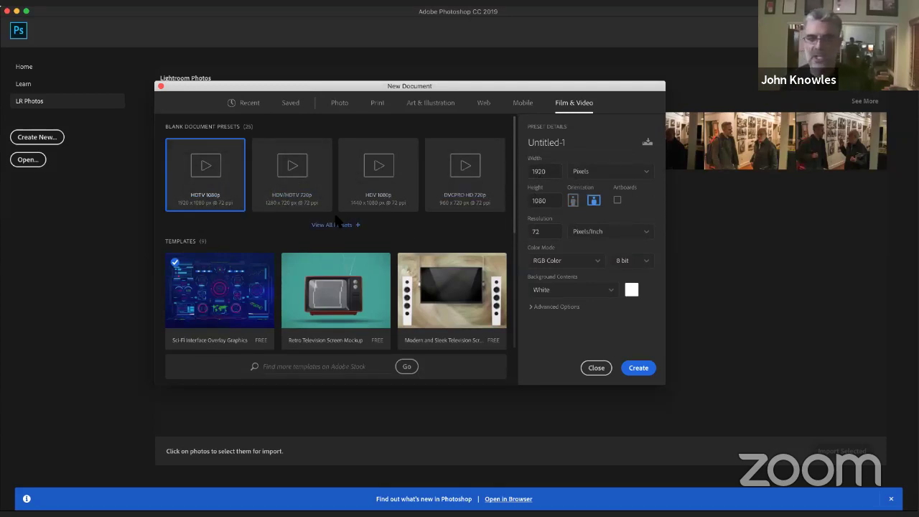
# Show all film and video presets and choose UHDTV/4K 2160p.
pyautogui.click(357, 225)
pyautogui.scroll(-1, 429, 259)
pyautogui.scroll(-1, 431, 261)
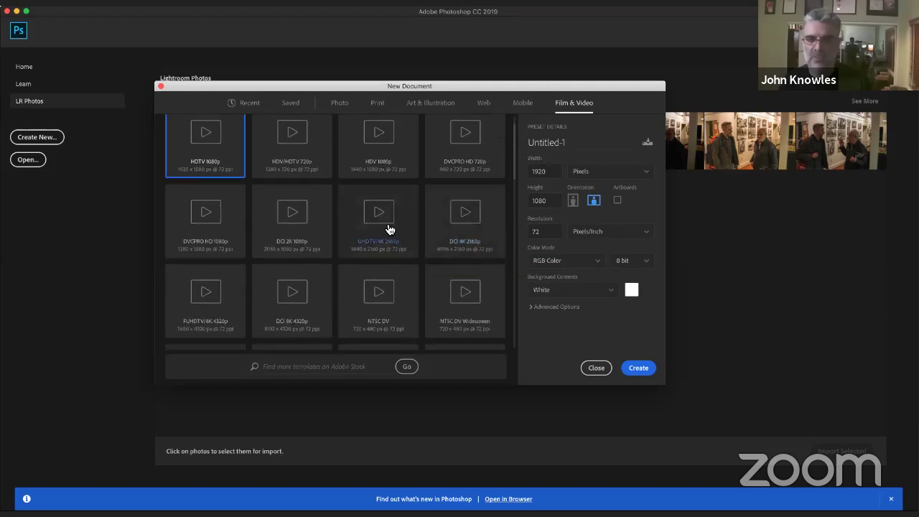
pyautogui.click(385, 229)
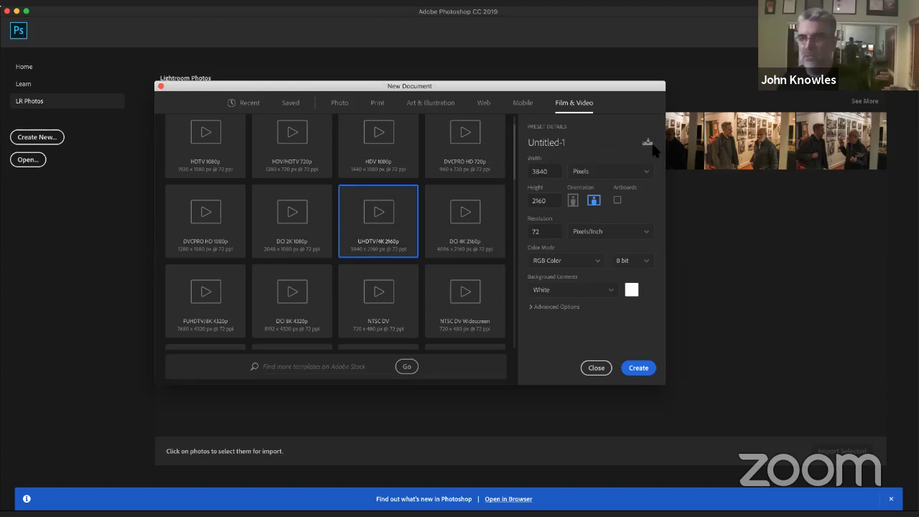
# Create a black 5120 x 2700 px document at 72 ppi from the saved 5K Full Frame preset.
pyautogui.click(252, 106)
pyautogui.click(291, 104)
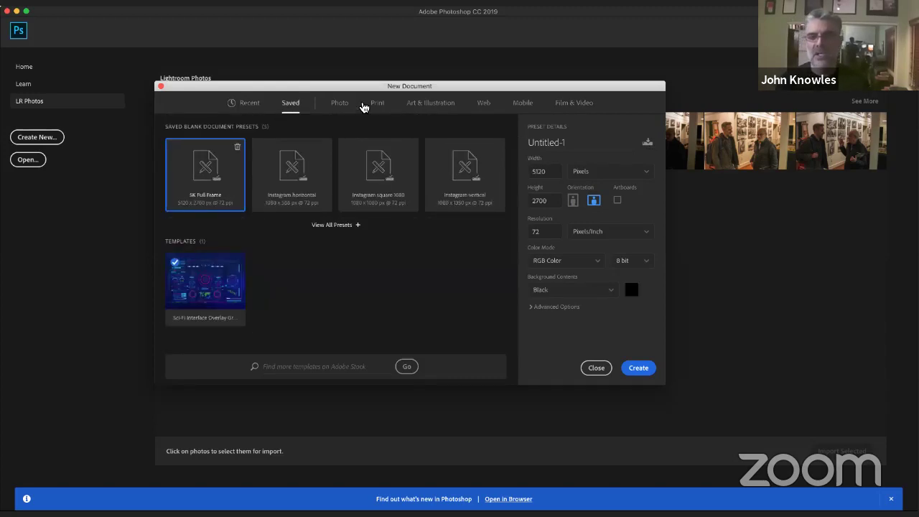
pyautogui.click(319, 226)
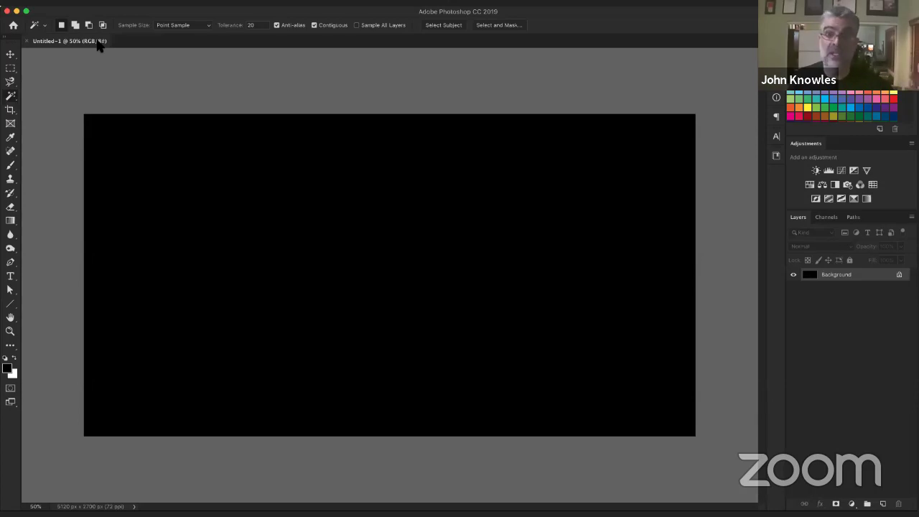
# Switch to the Move tool and then to the Rectangular Marquee tool to compare their tool options.
pyautogui.click(143, 7)
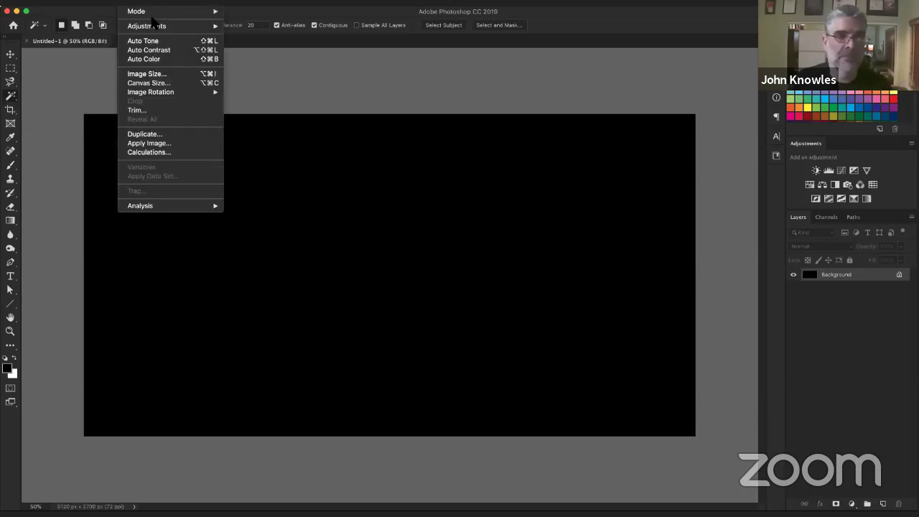
pyautogui.click(244, 30)
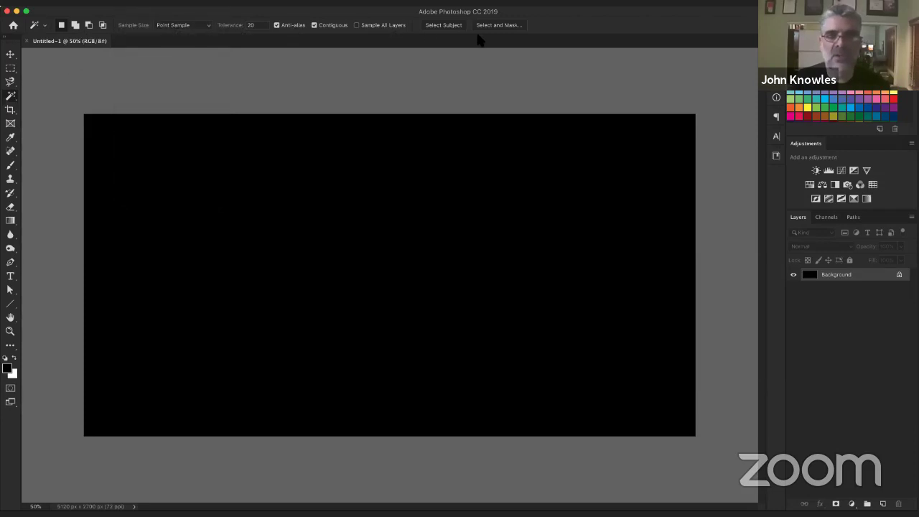
pyautogui.click(10, 55)
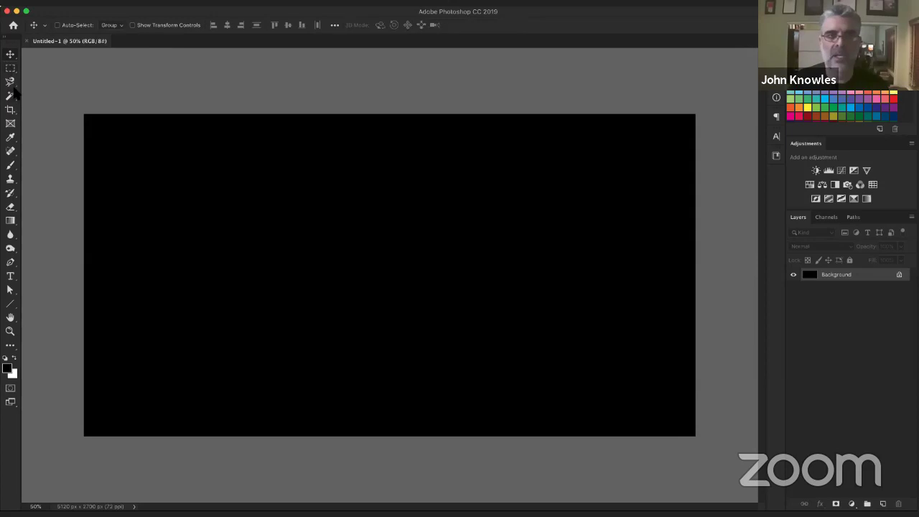
pyautogui.press('m')
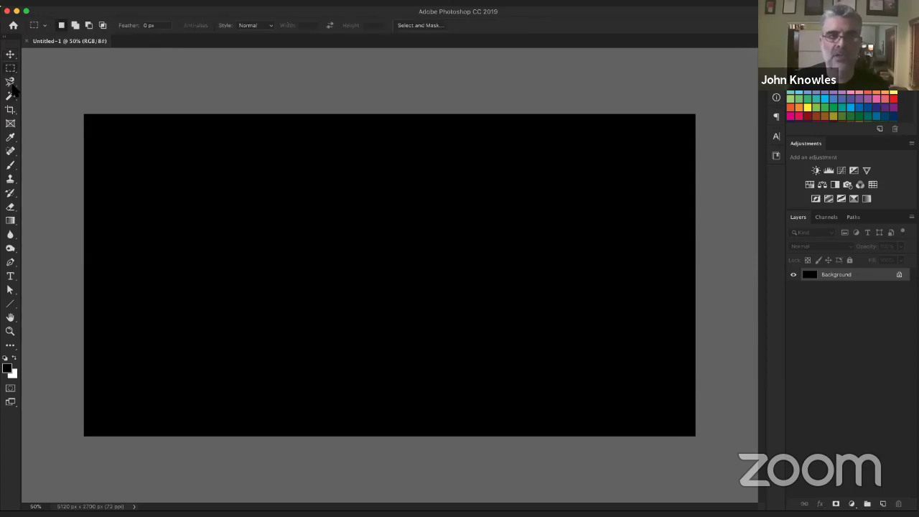
pyautogui.click(299, 14)
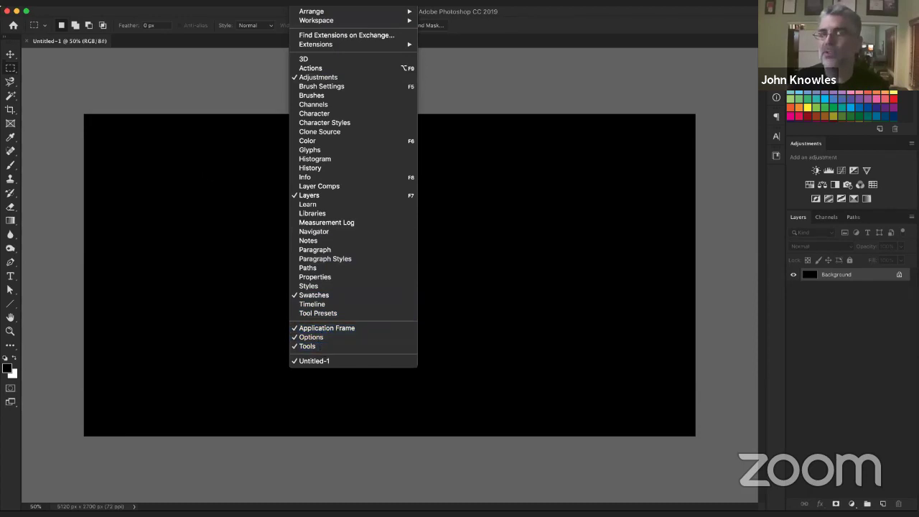
pyautogui.click(327, 361)
pyautogui.click(251, 55)
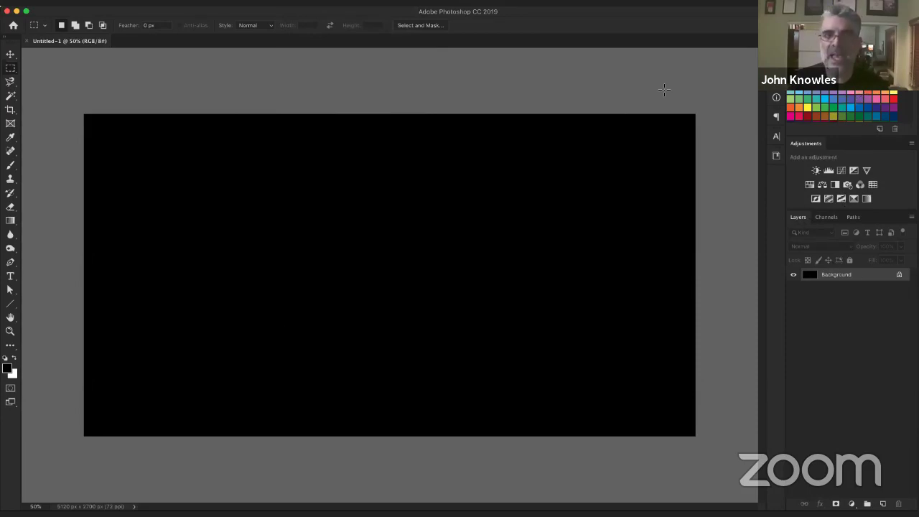
# Compare the Color and Swatches panels and move Swatches into the Adjustments panel group.
pyautogui.click(316, 9)
pyautogui.click(795, 213)
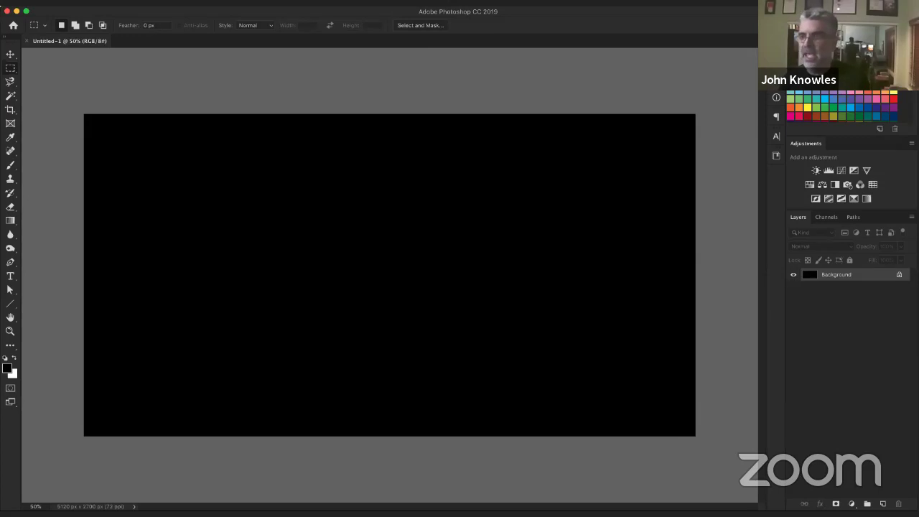
pyautogui.click(799, 41)
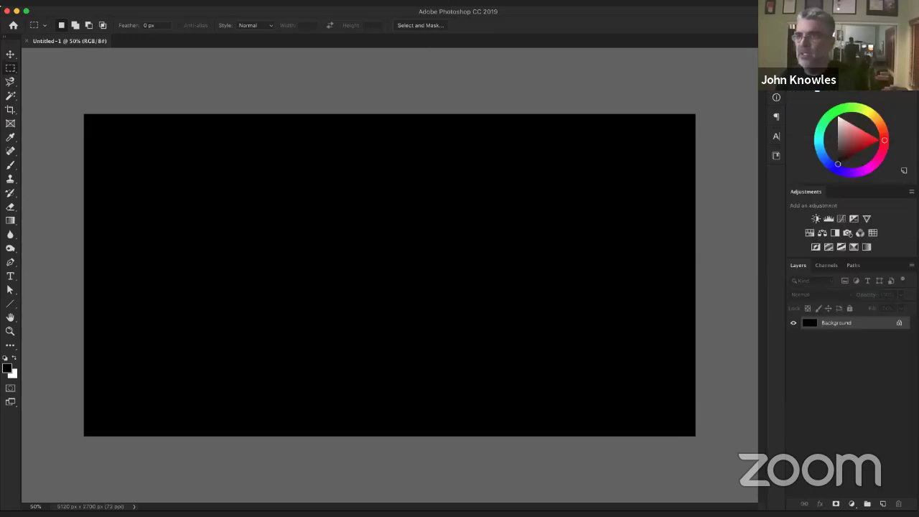
pyautogui.click(823, 41)
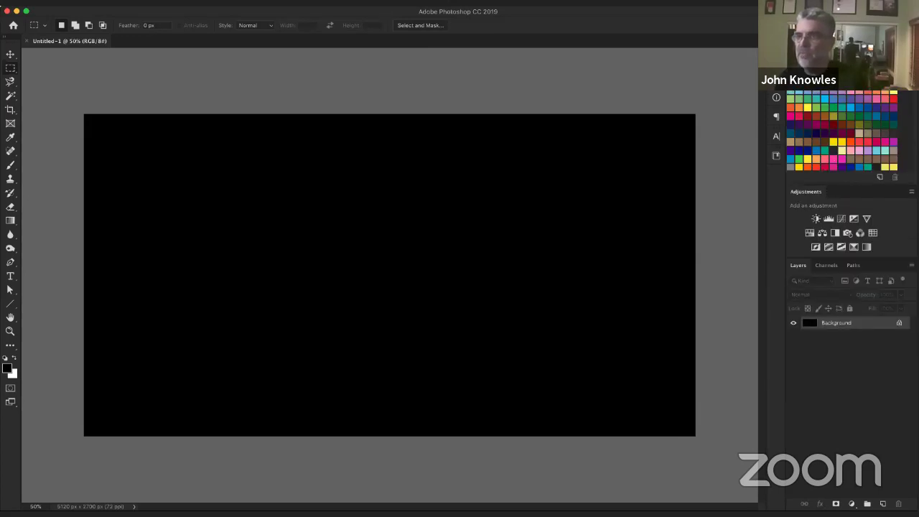
pyautogui.moveTo(822, 42); pyautogui.dragTo(829, 196)
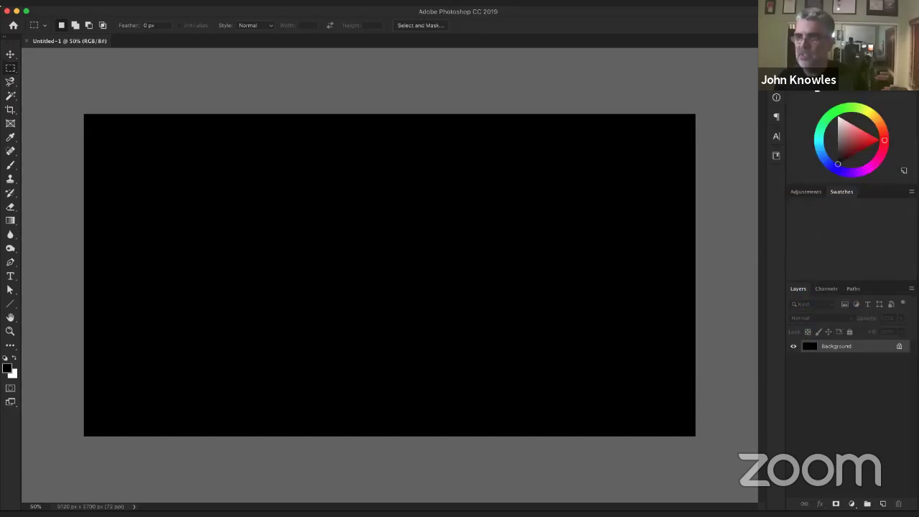
# Separate Swatches from the Adjustments group and dock it on its own between Color and Adjustments.
pyautogui.click(808, 192)
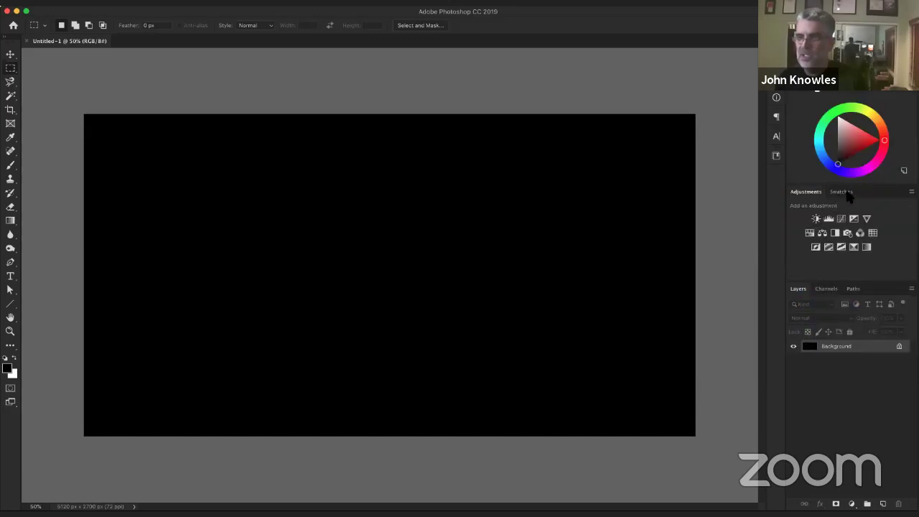
pyautogui.click(839, 192)
pyautogui.moveTo(835, 192); pyautogui.dragTo(806, 189)
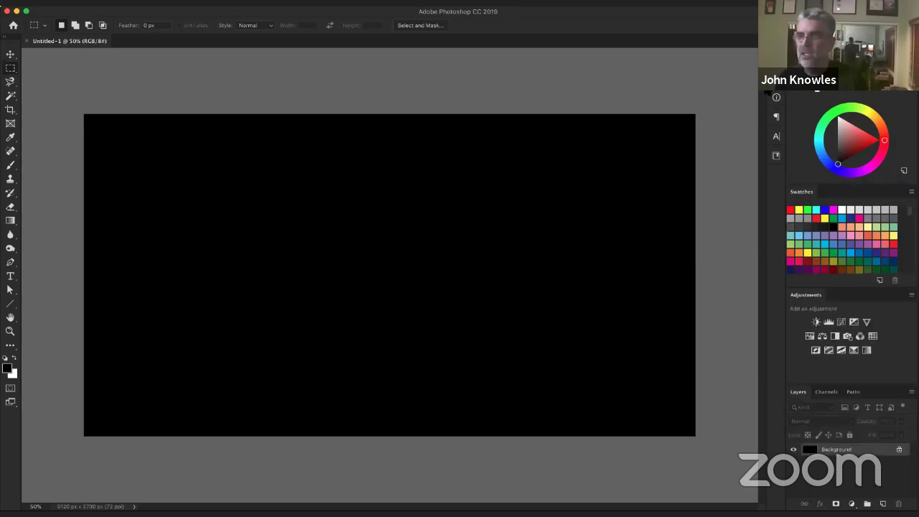
# Combine Swatches and Adjustments with Color in one panel group and bring Adjustments to the front.
pyautogui.moveTo(803, 192); pyautogui.dragTo(846, 49)
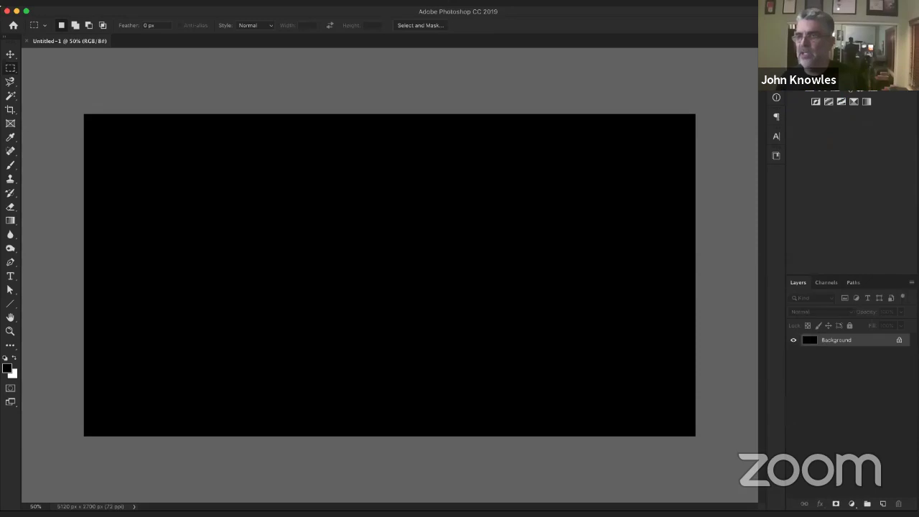
pyautogui.click(823, 43)
pyautogui.click(797, 43)
pyautogui.click(823, 43)
pyautogui.click(852, 43)
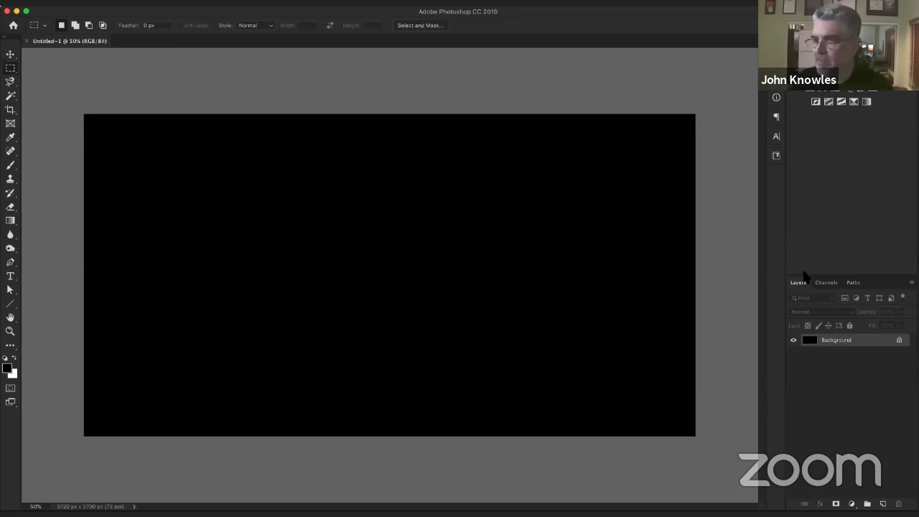
# Make the Layers panel taller and the panel column wider, and hide the Layers panel's contents.
pyautogui.moveTo(805, 277); pyautogui.dragTo(806, 178)
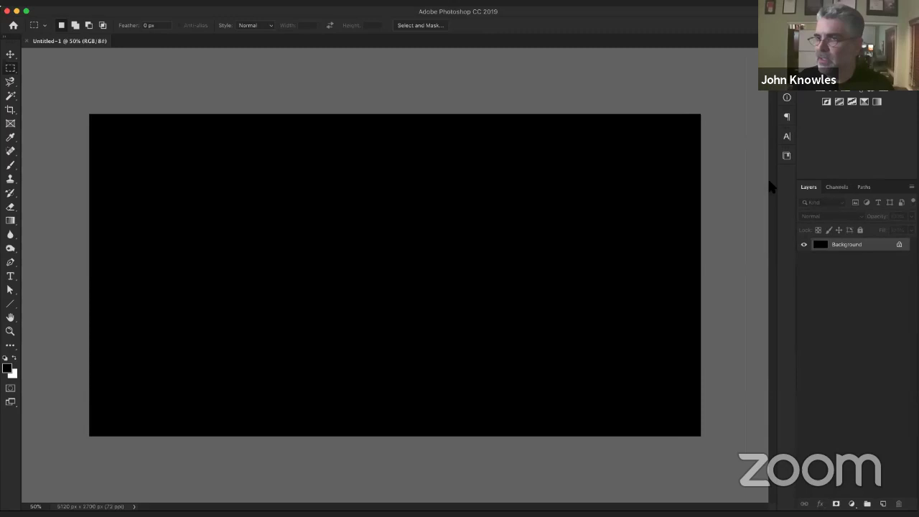
pyautogui.moveTo(785, 185); pyautogui.dragTo(804, 108)
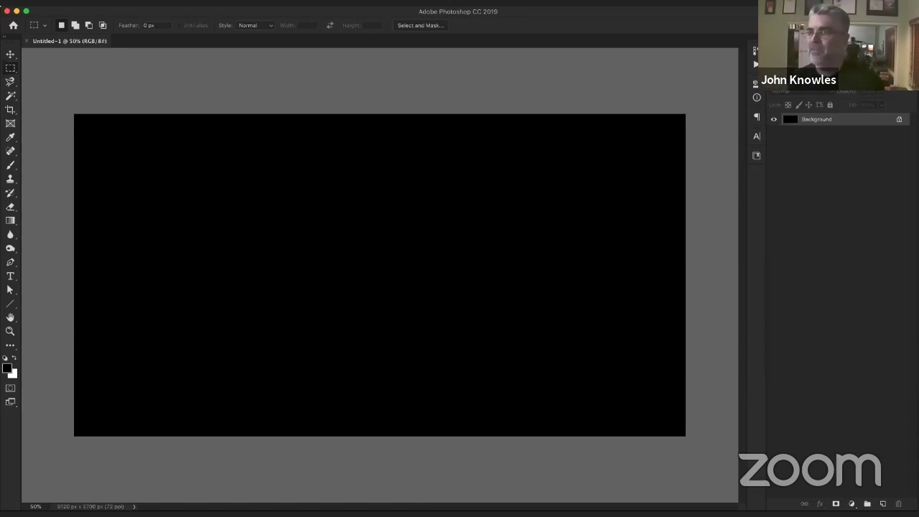
pyautogui.click(794, 70)
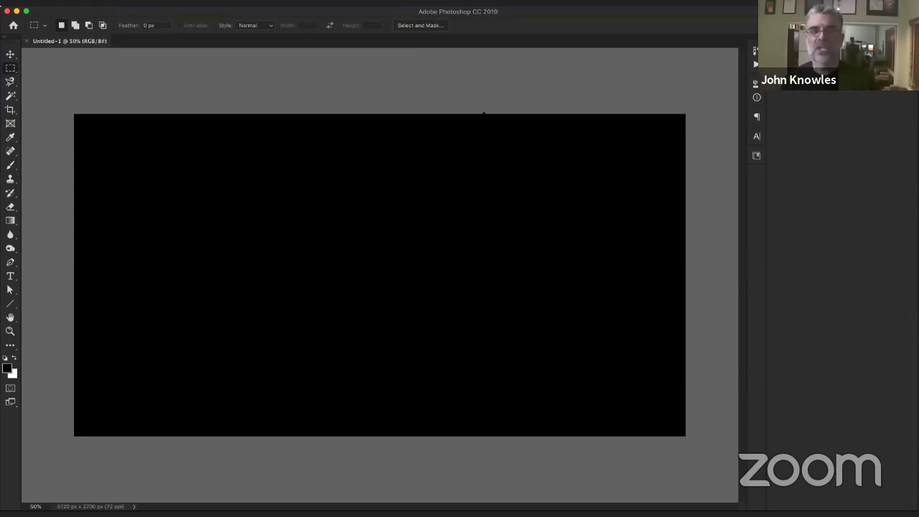
# Add the Clone Source panel to the collapsed panel column and widen the column to show the panel names.
pyautogui.click(304, 3)
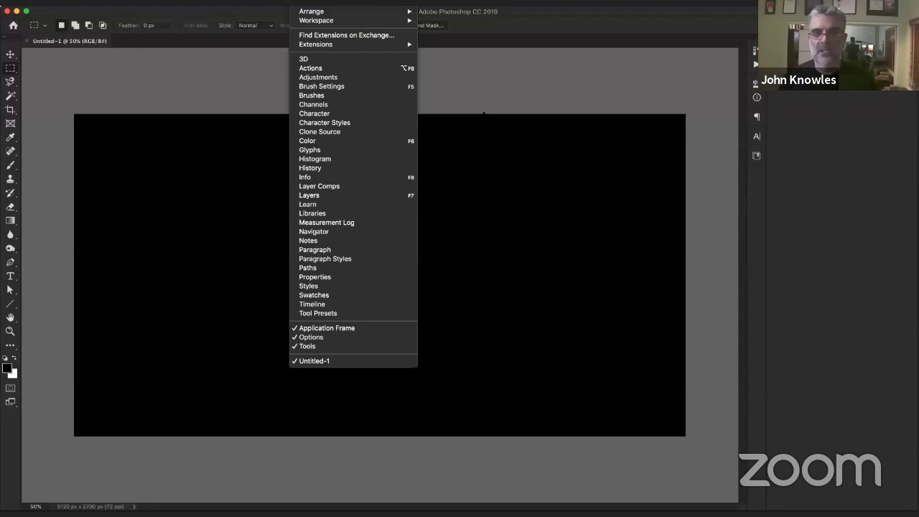
pyautogui.click(320, 132)
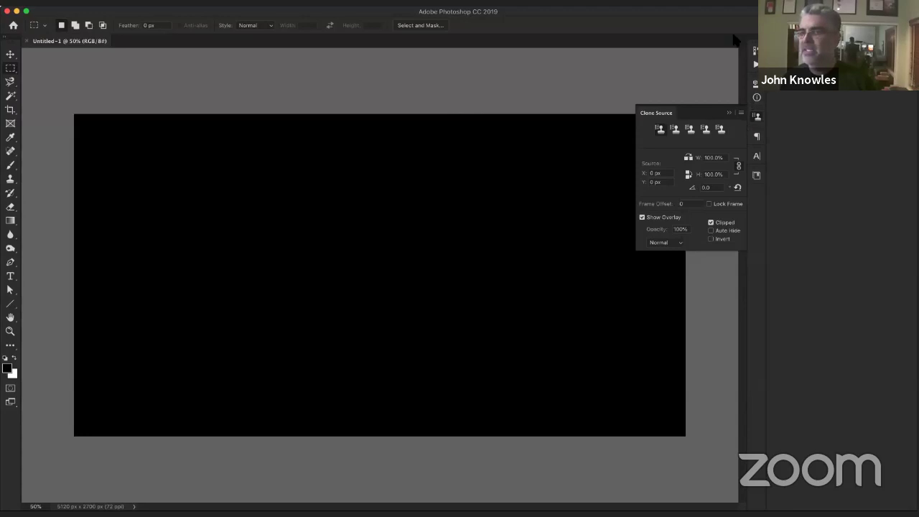
pyautogui.click(758, 119)
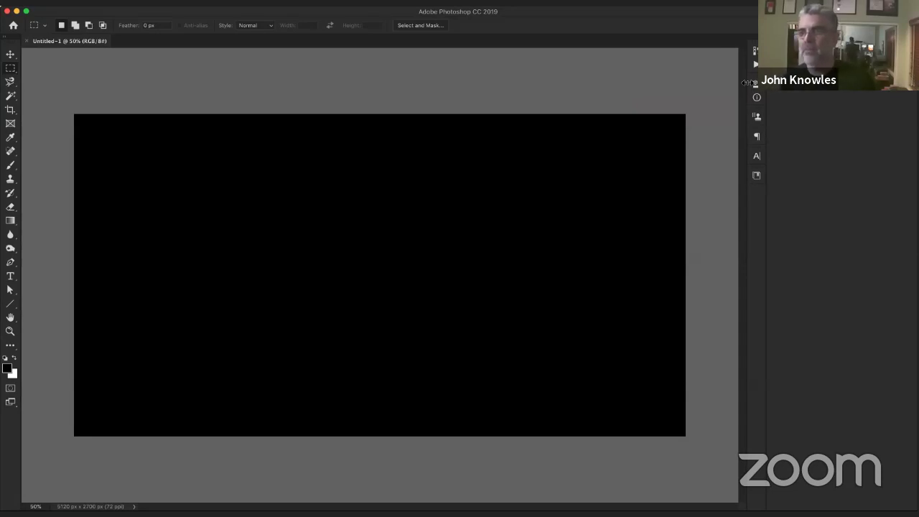
pyautogui.moveTo(732, 86); pyautogui.dragTo(605, 95)
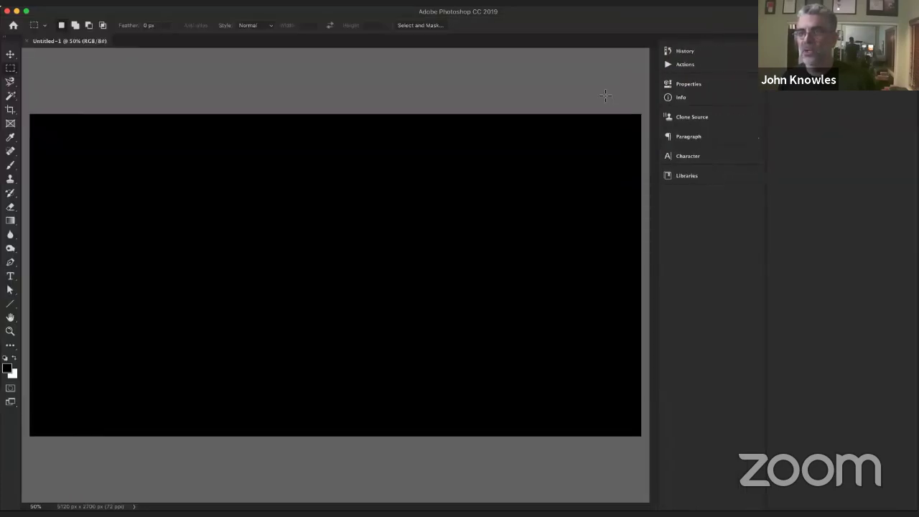
# Examine the Properties and Info panels by expanding each one, and collapse them again.
pyautogui.click(712, 84)
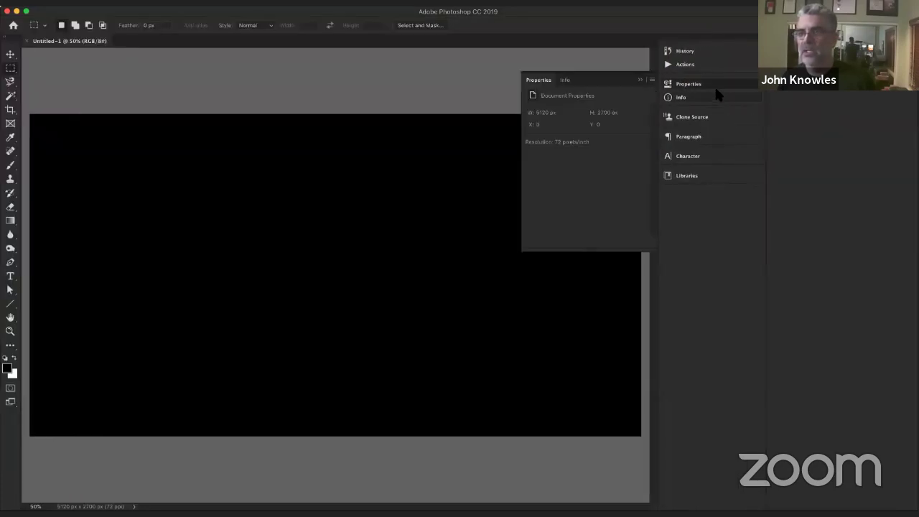
pyautogui.click(715, 83)
pyautogui.click(710, 98)
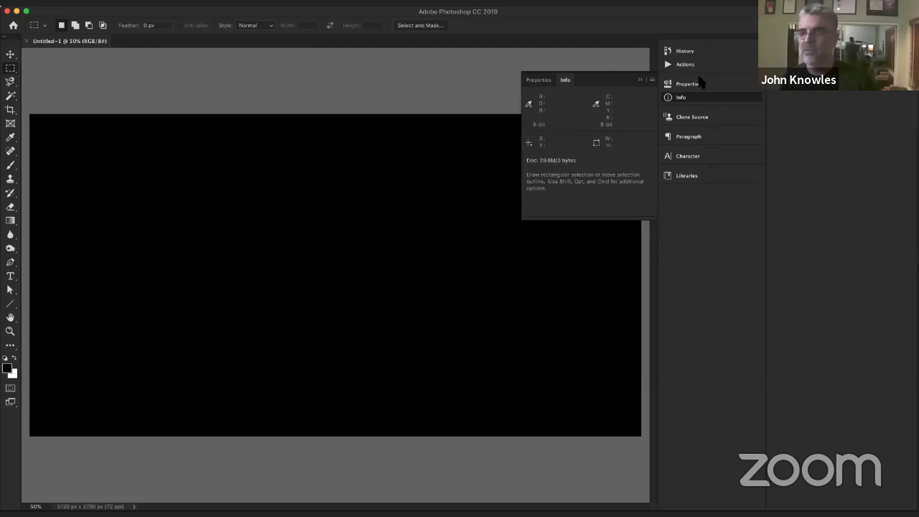
pyautogui.click(696, 98)
# Separate Properties and Info at the end of the panel column, float the Paragraph panel, and narrow the column to icons.
pyautogui.moveTo(692, 87)
pyautogui.mouseDown()
pyautogui.moveTo(817, 187)
pyautogui.moveTo(817, 236)
pyautogui.moveTo(506, 72)
pyautogui.moveTo(494, 105)
pyautogui.moveTo(642, 129)
pyautogui.moveTo(661, 197)
pyautogui.moveTo(691, 185)
pyautogui.mouseUp()
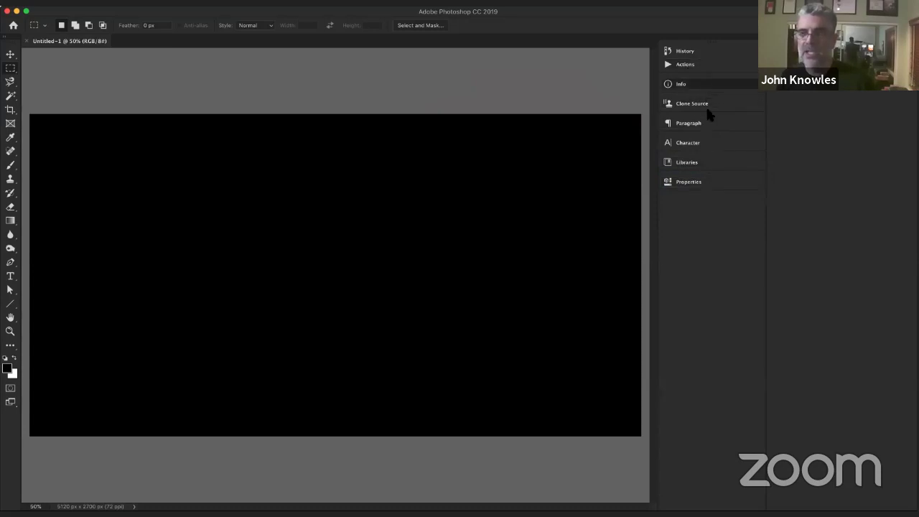
pyautogui.moveTo(708, 84); pyautogui.dragTo(713, 191)
pyautogui.moveTo(711, 107); pyautogui.dragTo(713, 222)
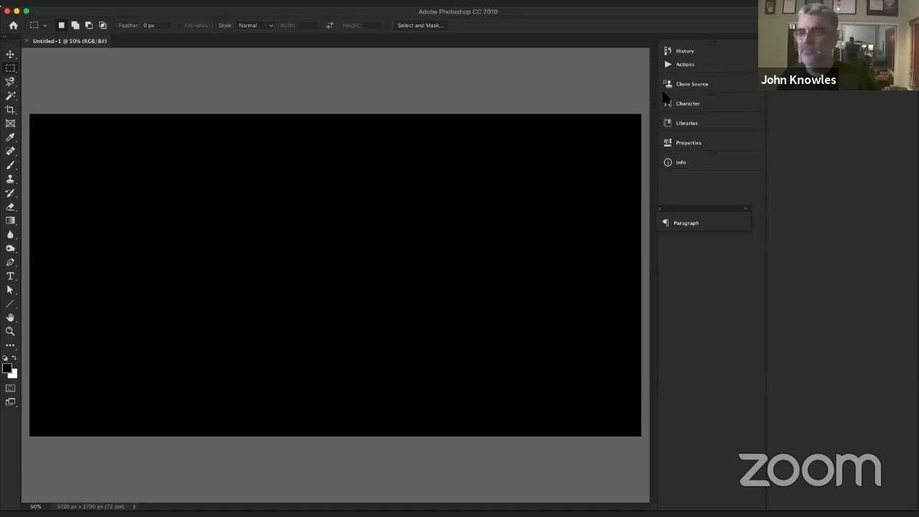
pyautogui.moveTo(664, 97); pyautogui.dragTo(751, 79)
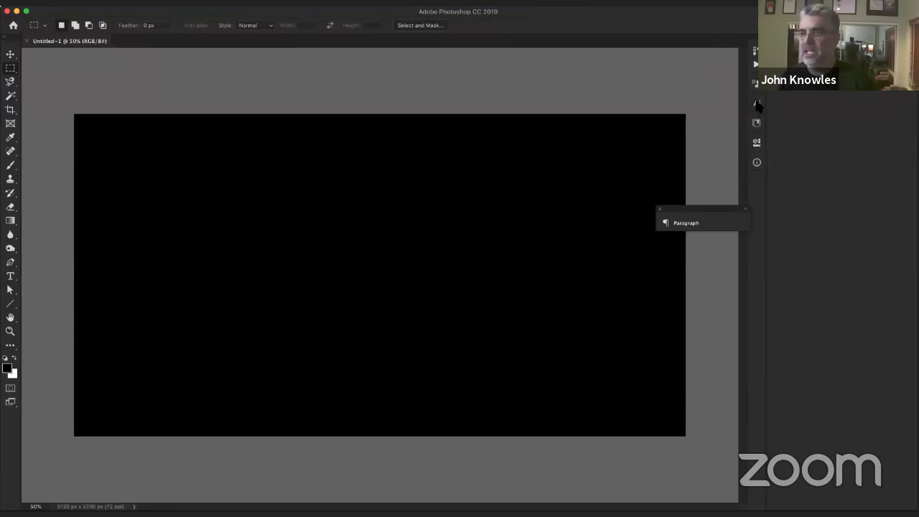
# View the History panel alone and the fully expanded panel column, collapsing each again.
pyautogui.click(754, 51)
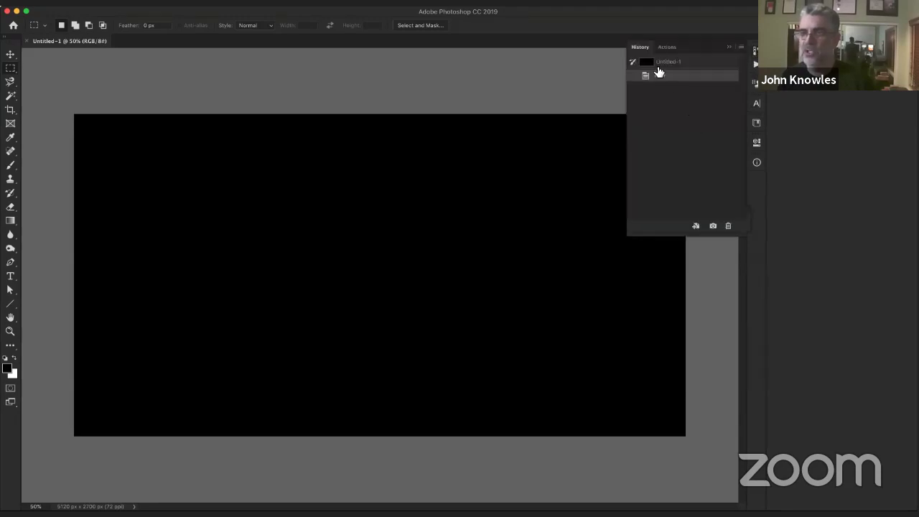
pyautogui.click(753, 52)
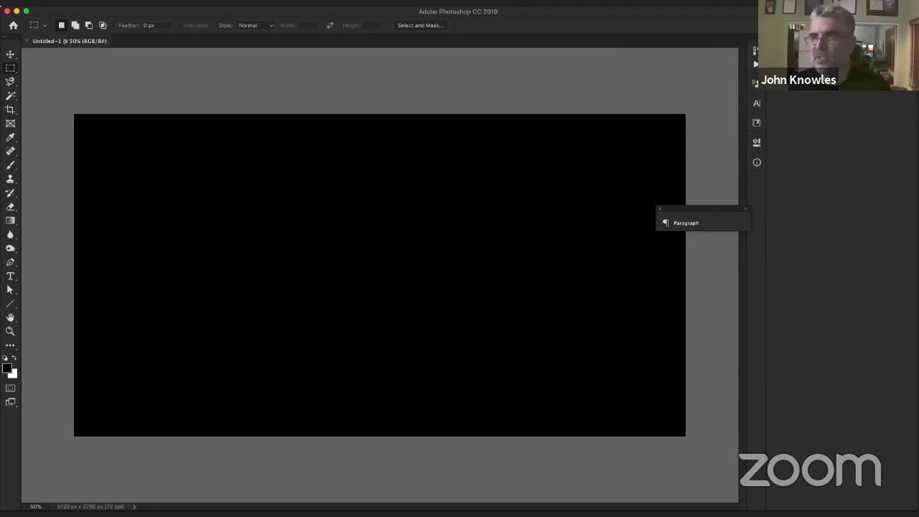
pyautogui.click(761, 38)
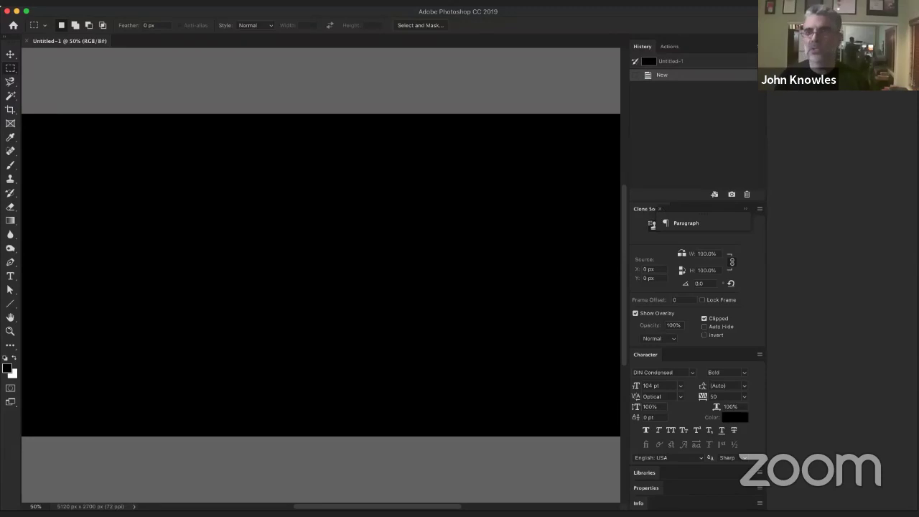
pyautogui.click(757, 45)
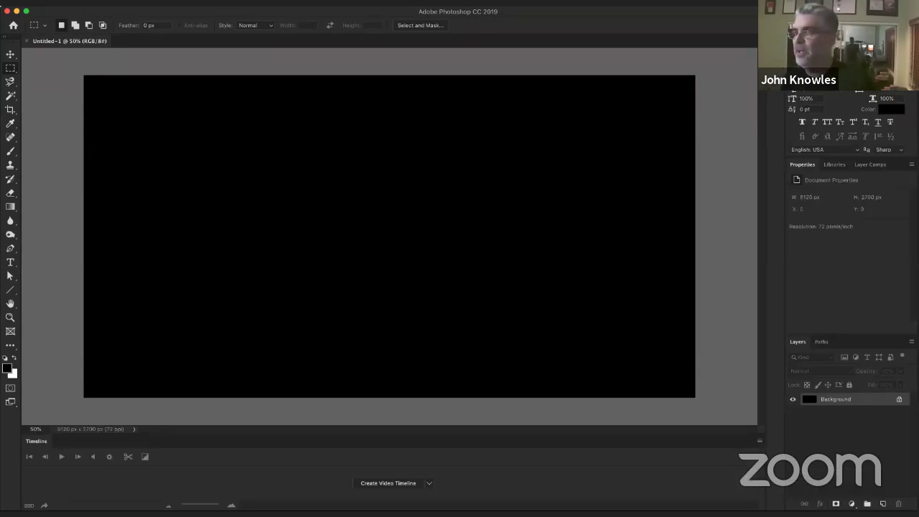
# Preview the Motion workspace and return to the personal custom workspace.
pyautogui.click(894, 25)
pyautogui.click(874, 95)
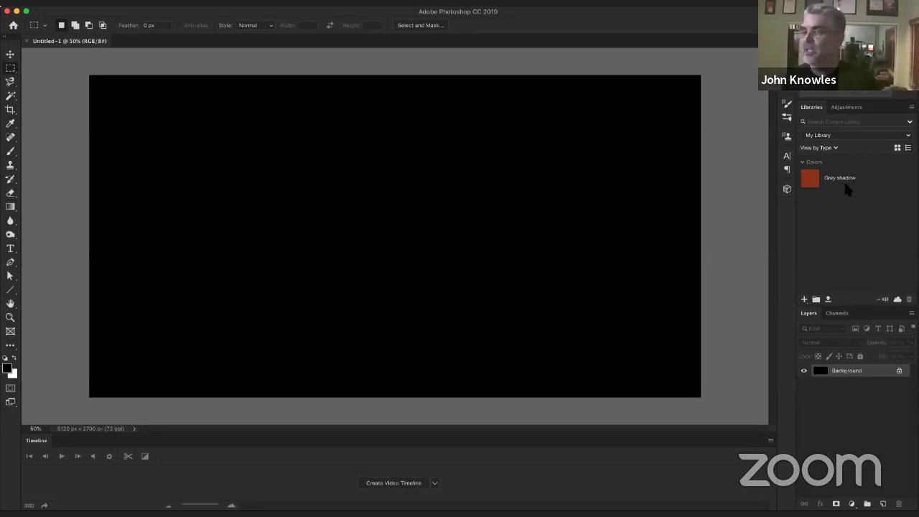
pyautogui.click(894, 25)
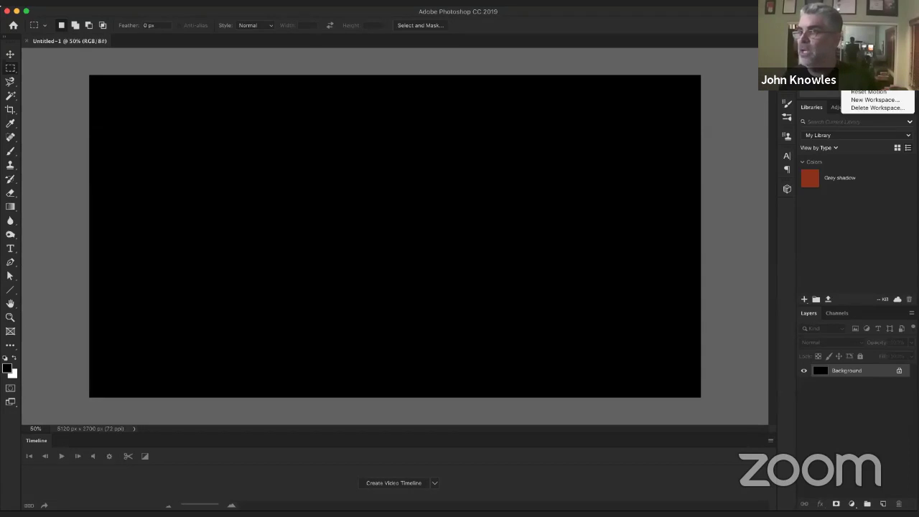
pyautogui.click(873, 44)
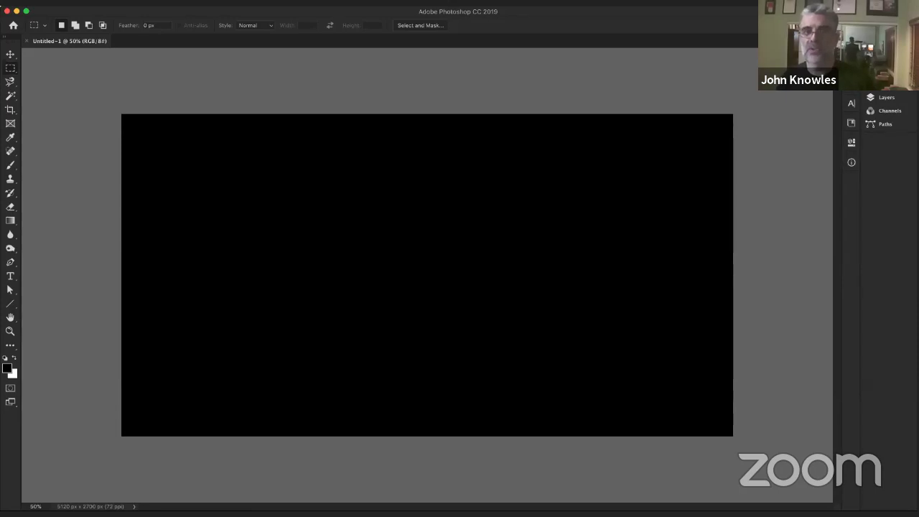
# Save a new workspace named with the owner's first name plus "Skinny Workspace", capturing keyboard shortcuts, menus and toolbar.
pyautogui.click(308, 0)
pyautogui.moveTo(363, 21)
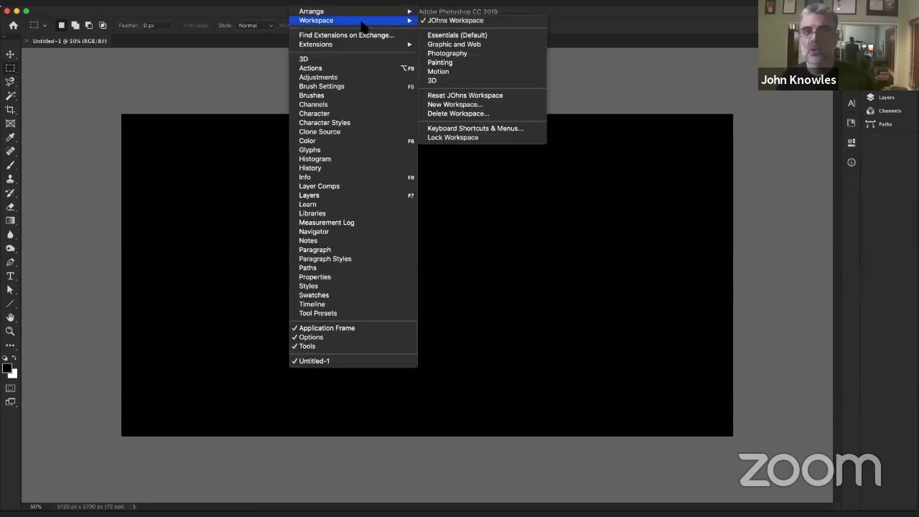
pyautogui.click(455, 105)
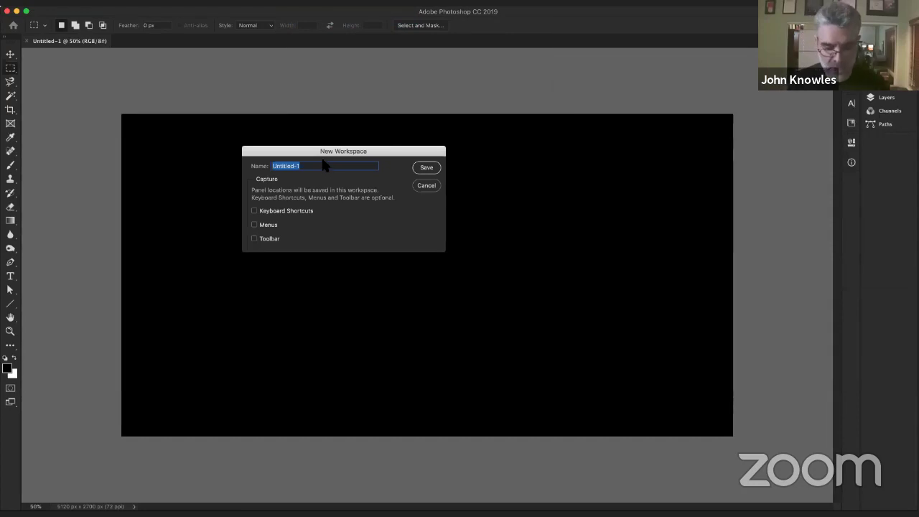
pyautogui.write('Johns')
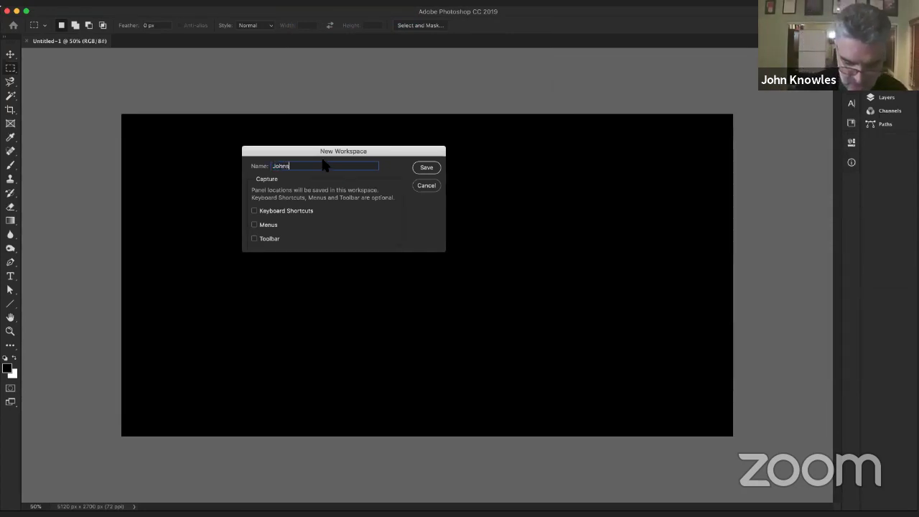
pyautogui.write(' Skinny Workspace')
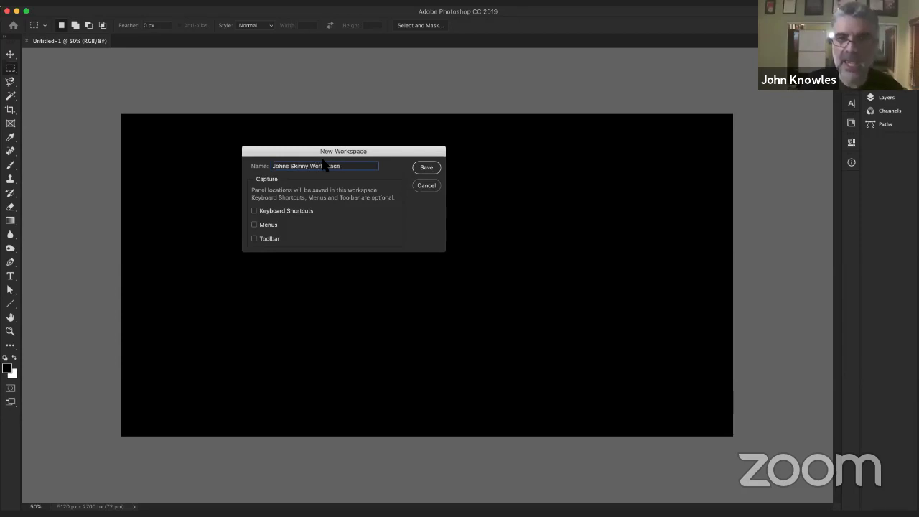
pyautogui.click(254, 211)
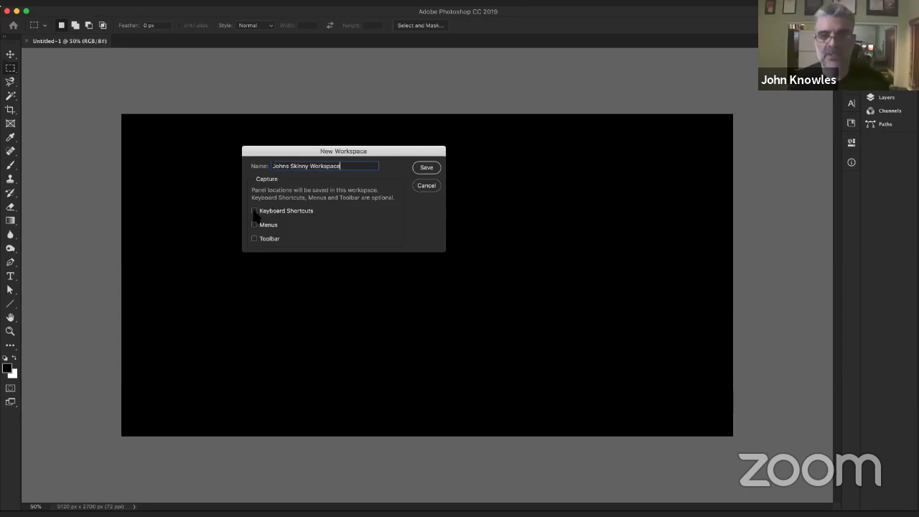
pyautogui.click(254, 225)
pyautogui.click(254, 238)
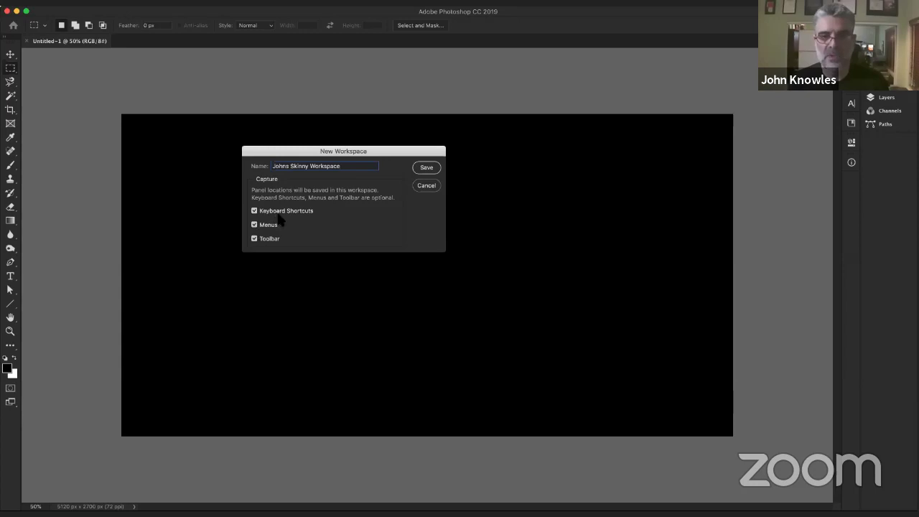
pyautogui.click(427, 168)
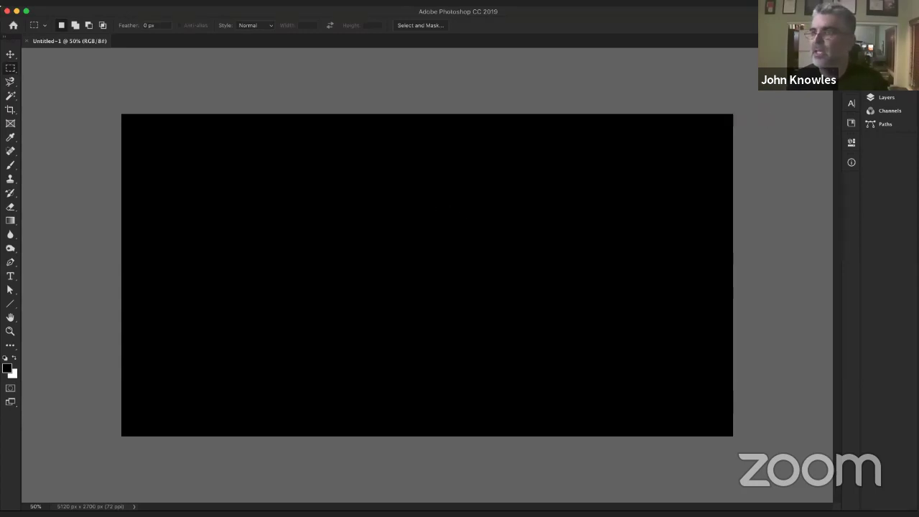
# Check the lists of available workspaces for the newly saved skinny workspace.
pyautogui.click(893, 25)
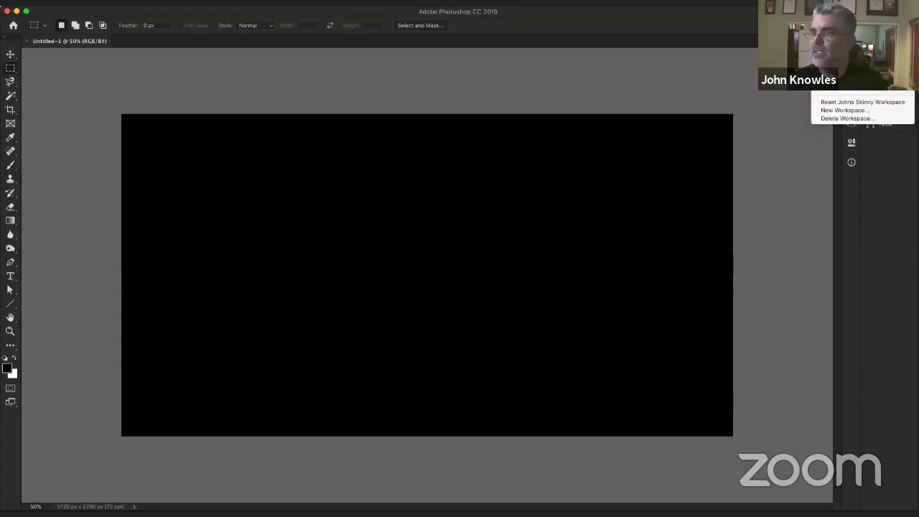
pyautogui.click(406, 67)
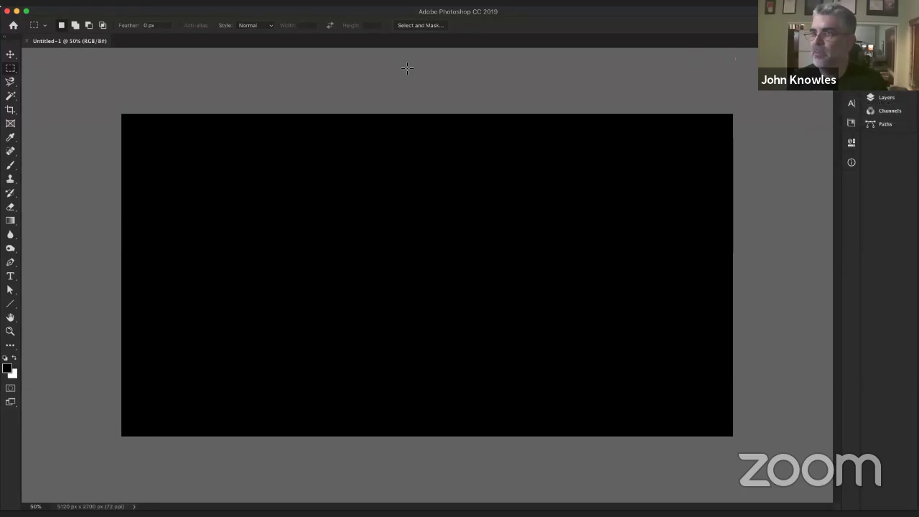
pyautogui.click(276, 16)
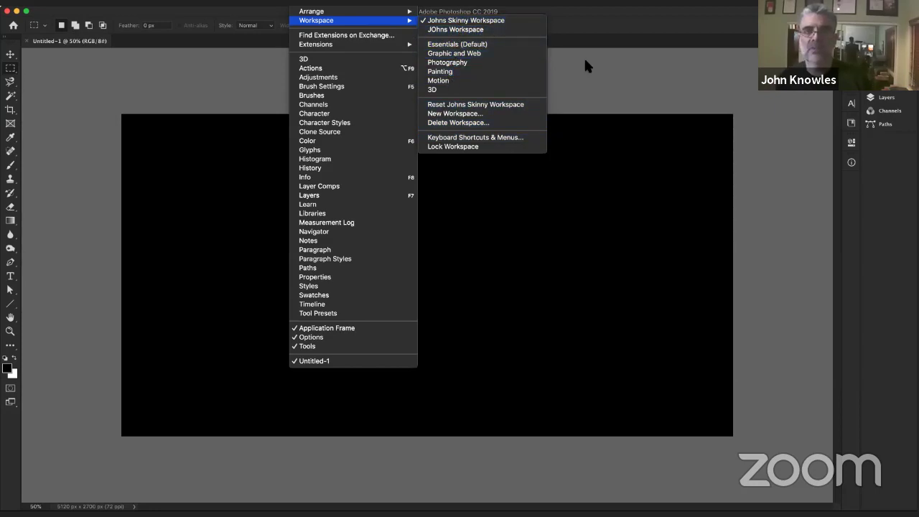
pyautogui.click(520, 46)
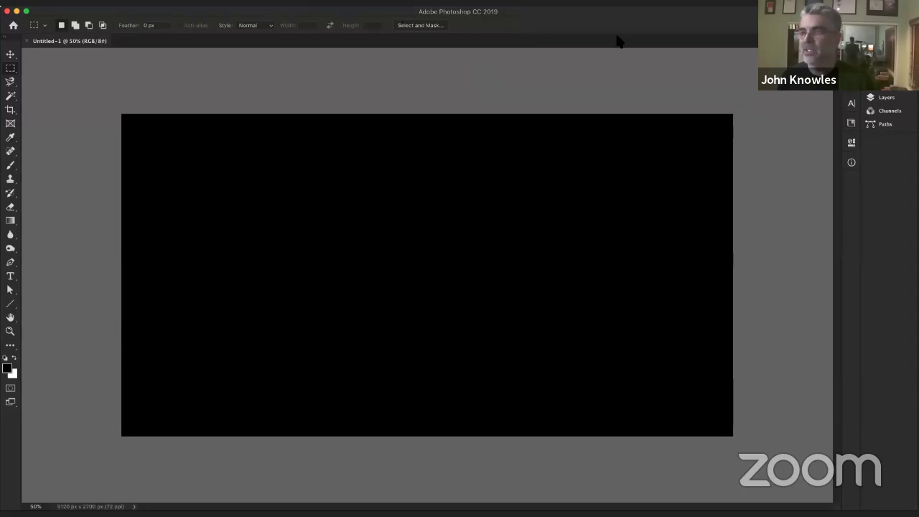
# Open the Notes panel in the icon column and collapse it.
pyautogui.click(305, 3)
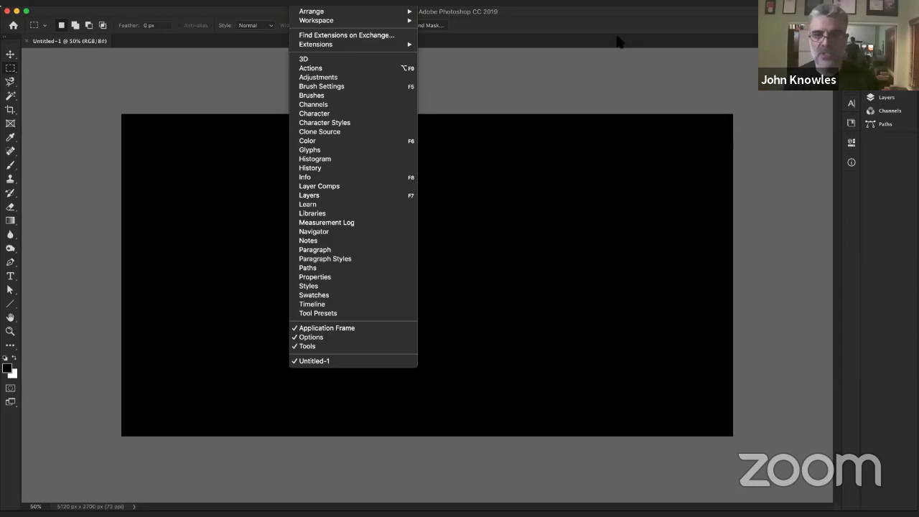
pyautogui.click(343, 241)
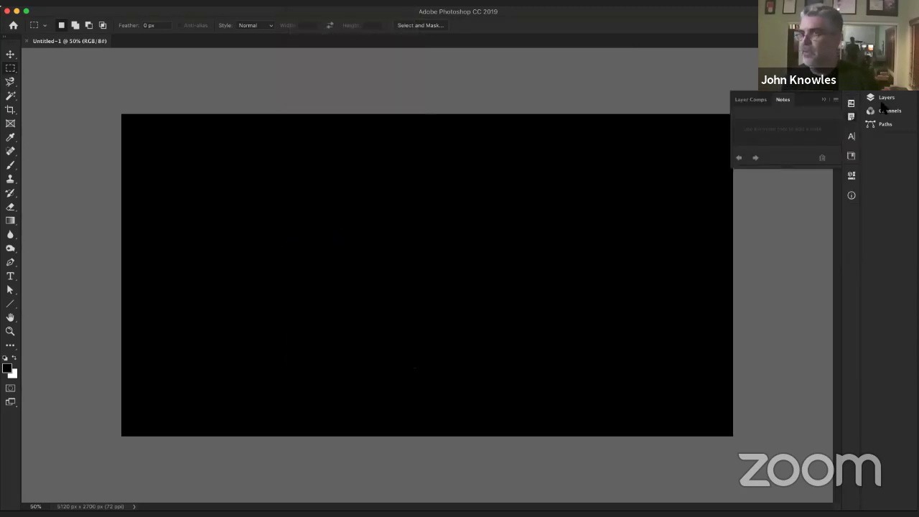
pyautogui.click(825, 99)
# Close the Layer Comps panel grouped with Notes and collapse the remaining Notes panel.
pyautogui.click(851, 117)
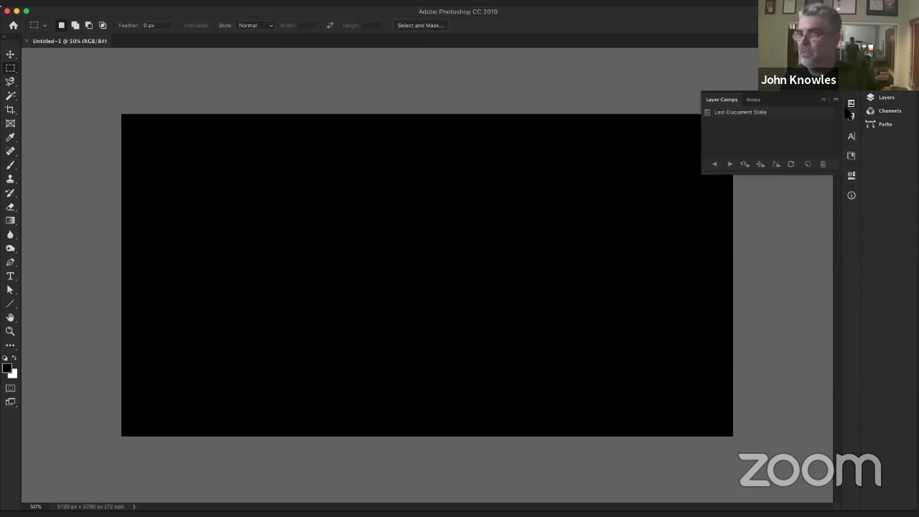
pyautogui.click(832, 98)
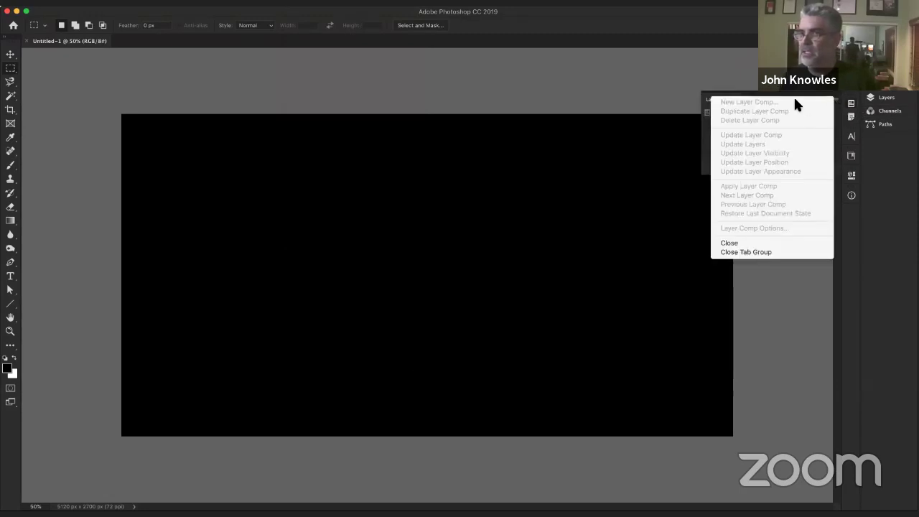
pyautogui.click(772, 243)
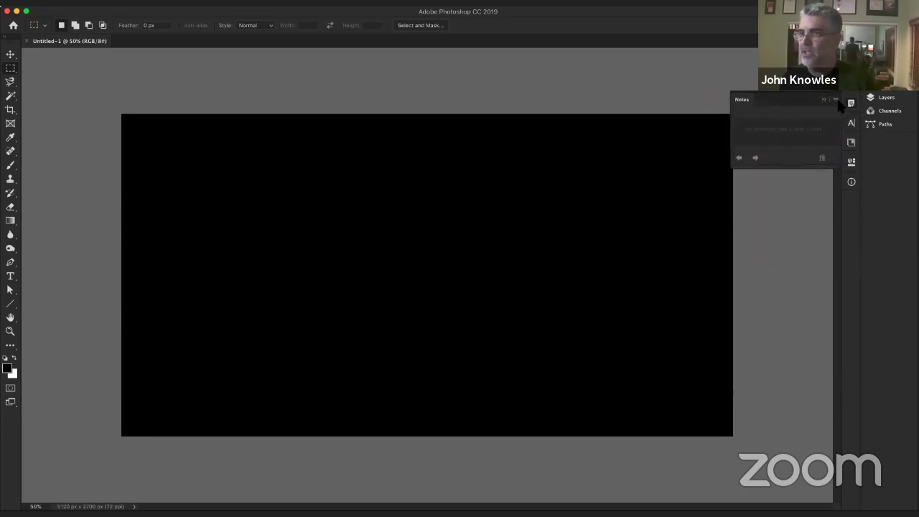
pyautogui.click(825, 121)
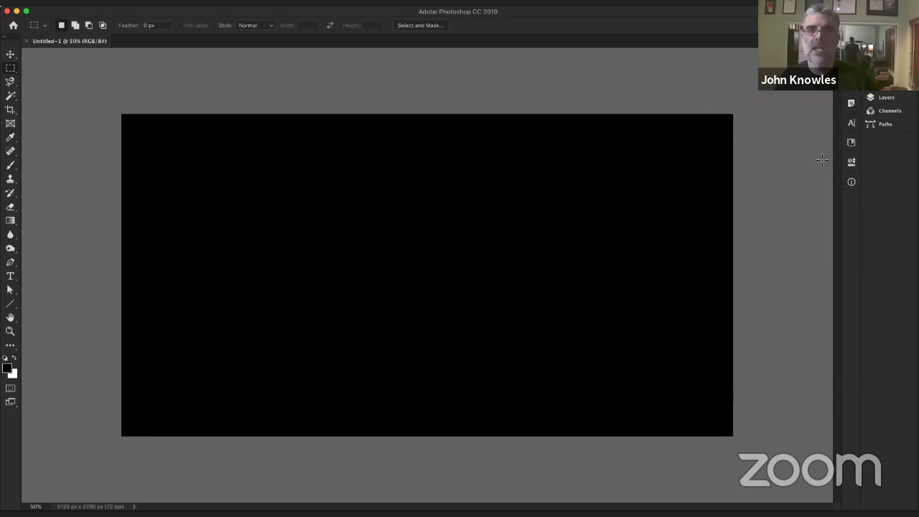